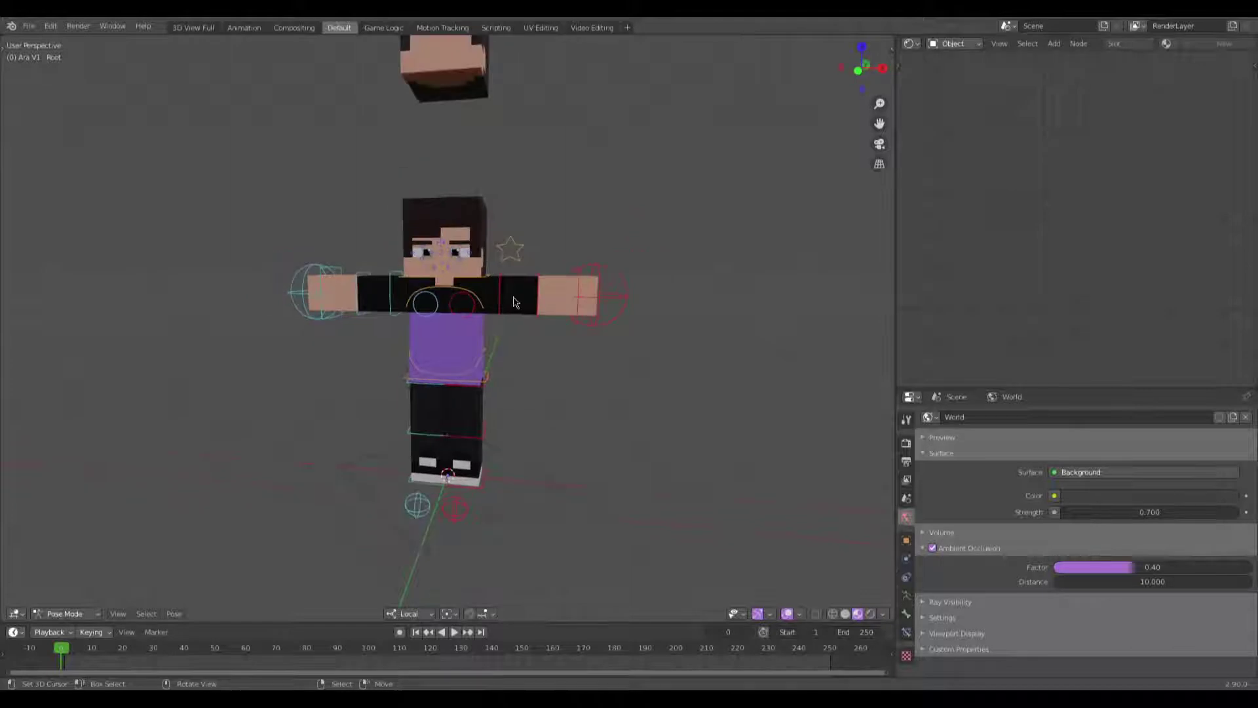
Step: Select the character's head mesh and switch the node editor area to an Image Editor showing its skin texture
left_click(451, 213)
middle_click_drag(954, 258, 1071, 249)
left_click(908, 44)
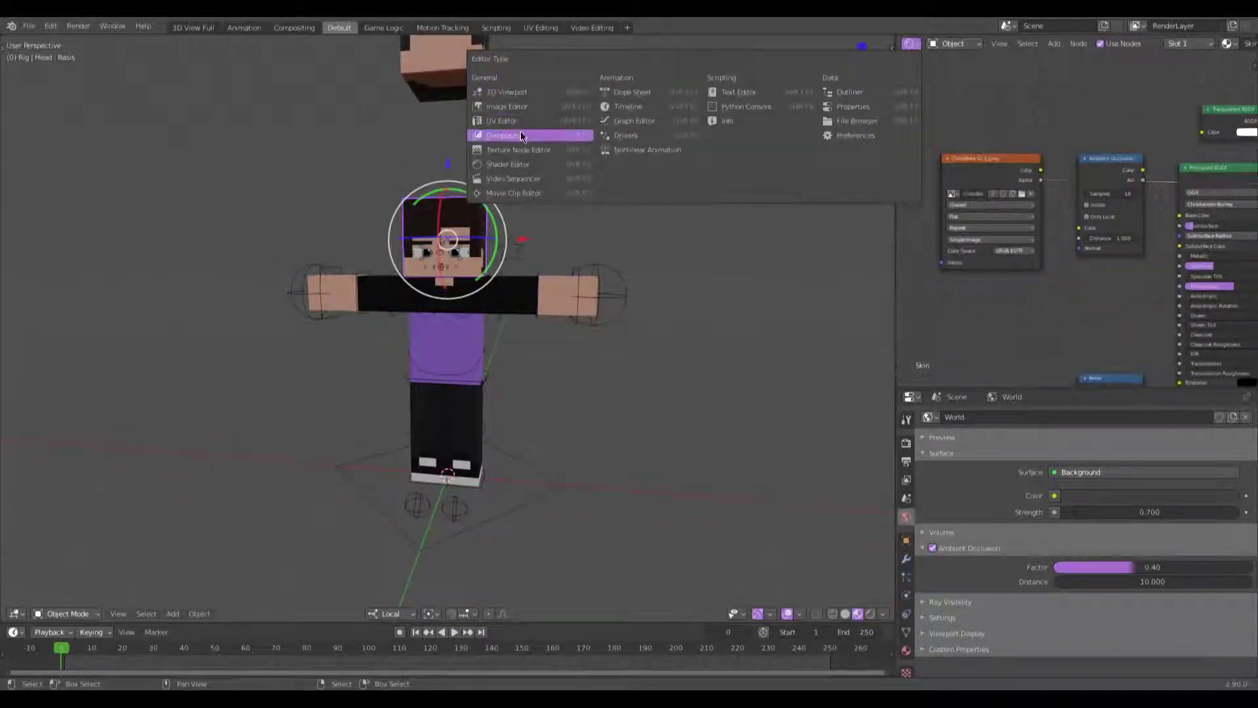
left_click(529, 107)
Step: Replace the character's skin image with the pink and grey skin texture PNG from the Desktop folder
left_click(1012, 44)
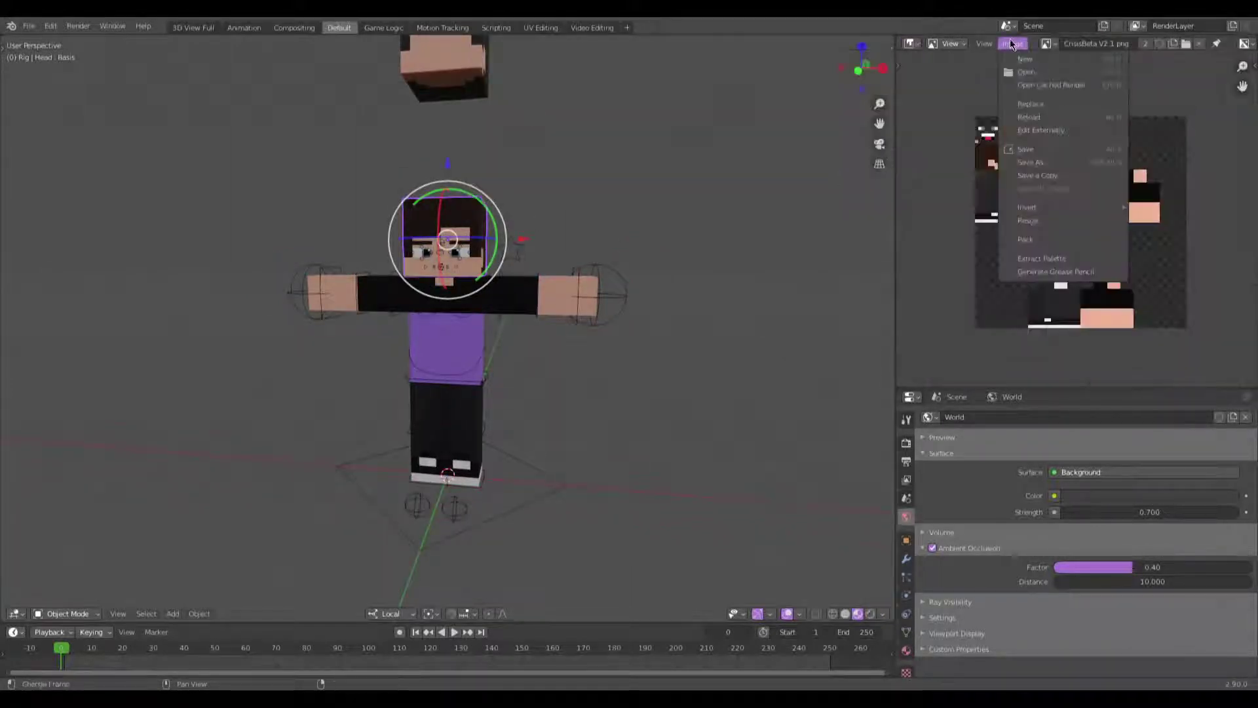
left_click(1030, 101)
left_click(41, 145)
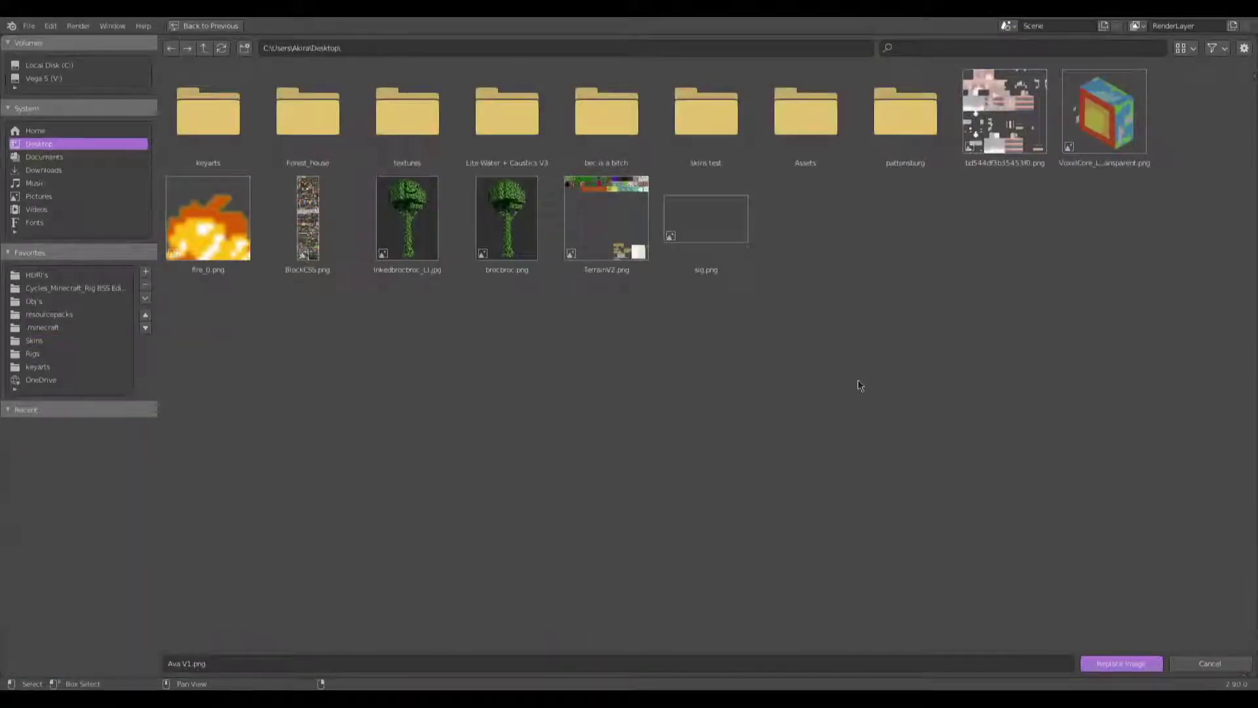
left_click(1013, 114)
double_click(1016, 116)
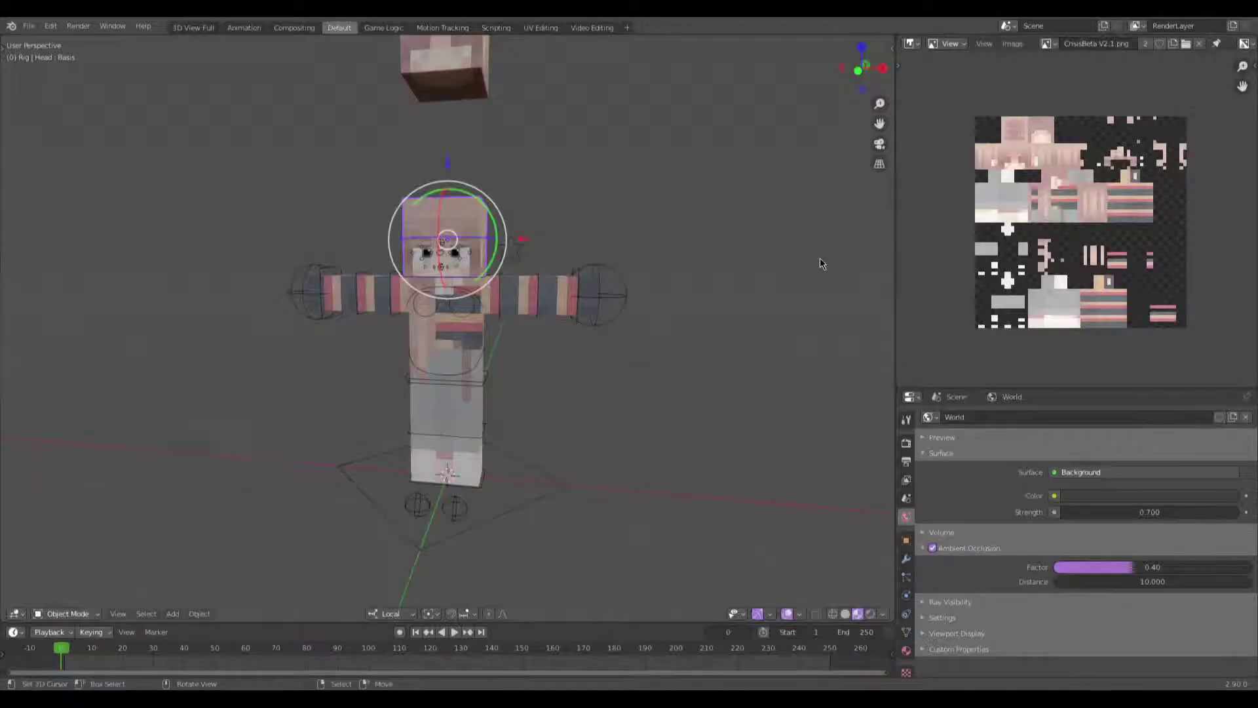
Step: Set the rig's Slim arms property to 1 in Pose Mode
middle_click_drag(590, 160, 515, 287)
scroll(355, 246, "down", 1)
middle_click_drag(332, 246, 382, 239)
right_click(503, 260)
middle_click_drag(508, 262, 244, 252)
key("n")
left_click_drag(853, 304, 871, 306)
key("n")
Step: Examine the slim-armed character from several angles and check the rig's Female property
middle_click_drag(693, 370, 597, 365)
scroll(537, 364, "down", 3)
scroll(596, 365, "up", 3)
middle_click_drag(430, 330, 597, 528)
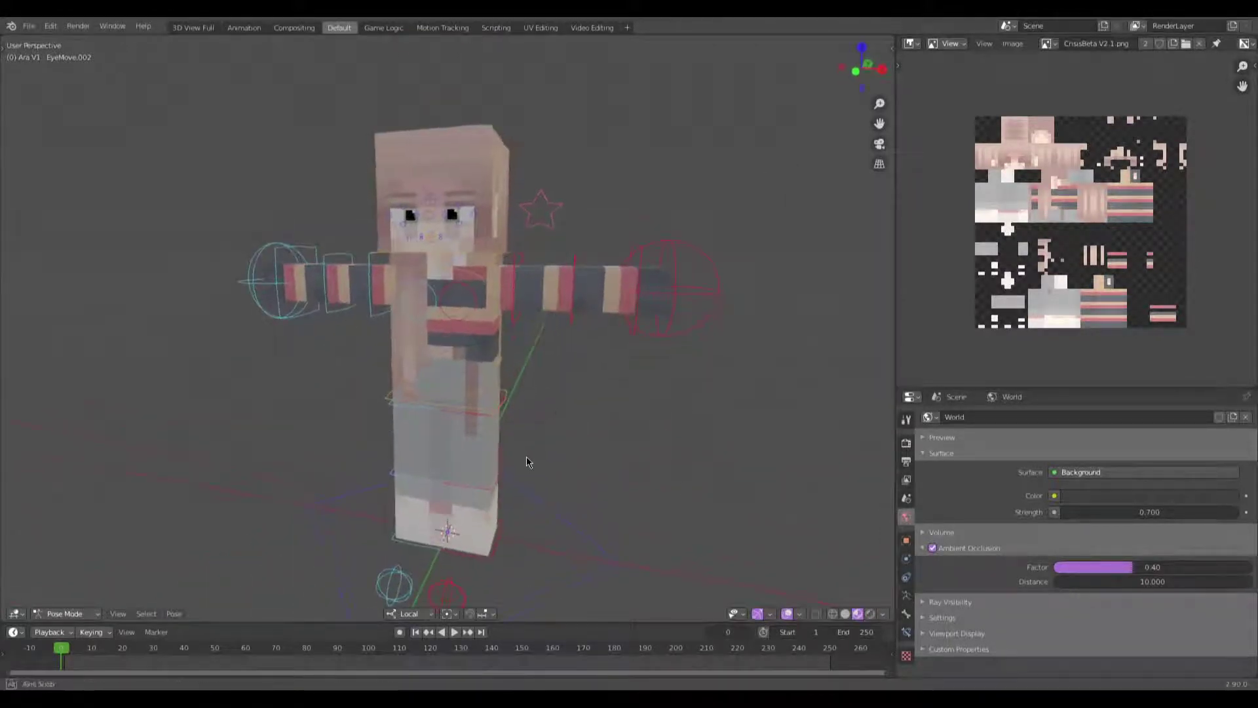
middle_click_drag(524, 463, 483, 486)
middle_click_drag(547, 400, 539, 371)
key("n")
left_click(852, 282)
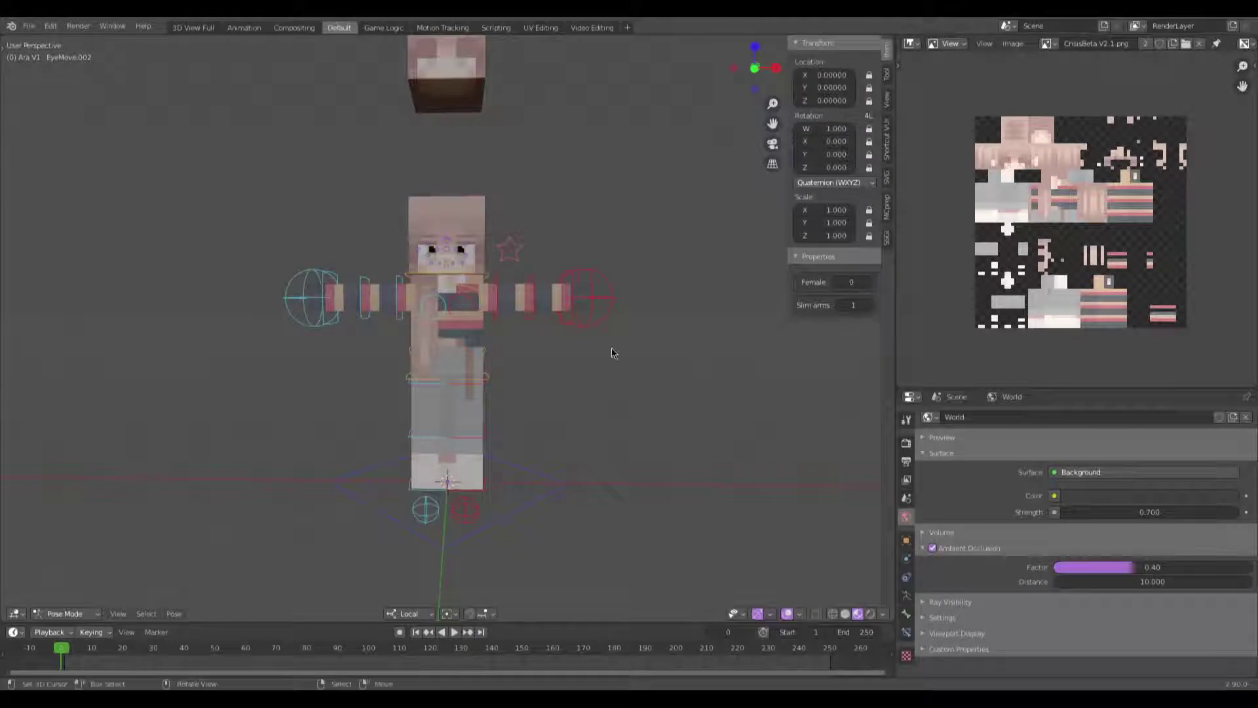
key("n")
scroll(649, 410, "up", 3)
scroll(640, 385, "down", 3)
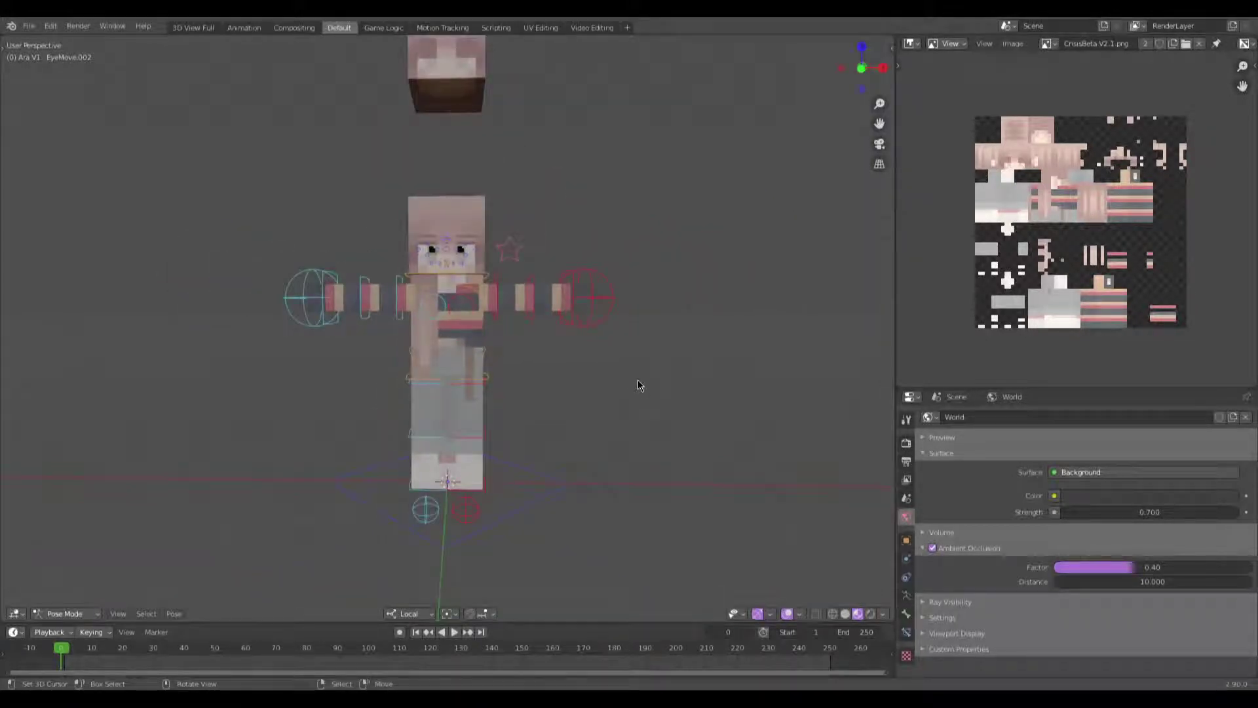
scroll(639, 386, "up", 1)
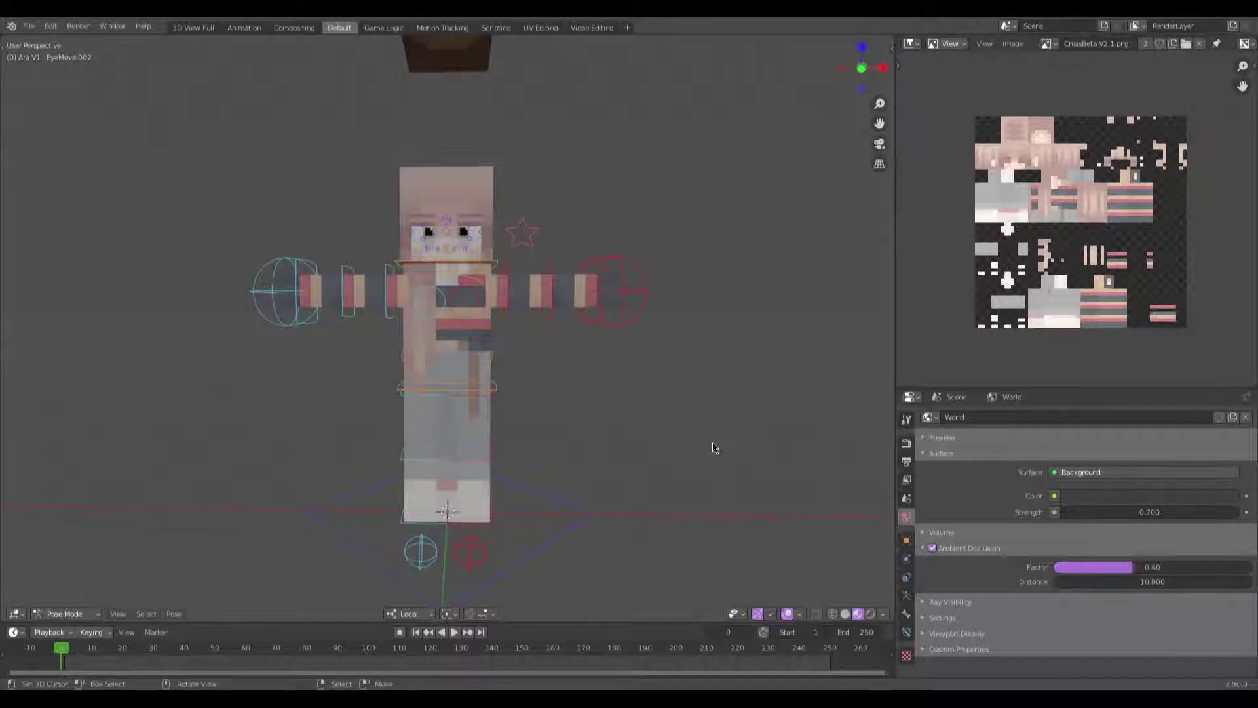
scroll(656, 387, "up", 4)
scroll(622, 332, "down", 4)
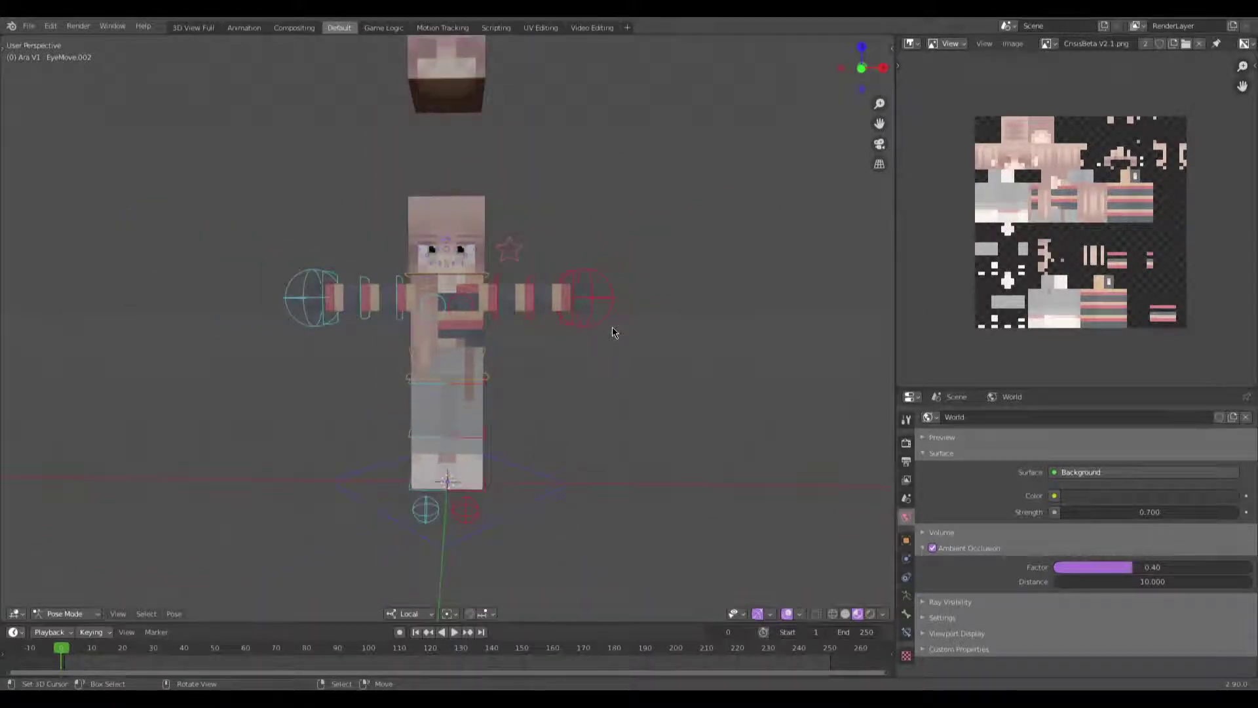
scroll(612, 326, "up", 5)
mouse_move(607, 370)
middle_mouse_down()
mouse_move(499, 372)
mouse_move(598, 357)
middle_mouse_up()
scroll(596, 351, "down", 1)
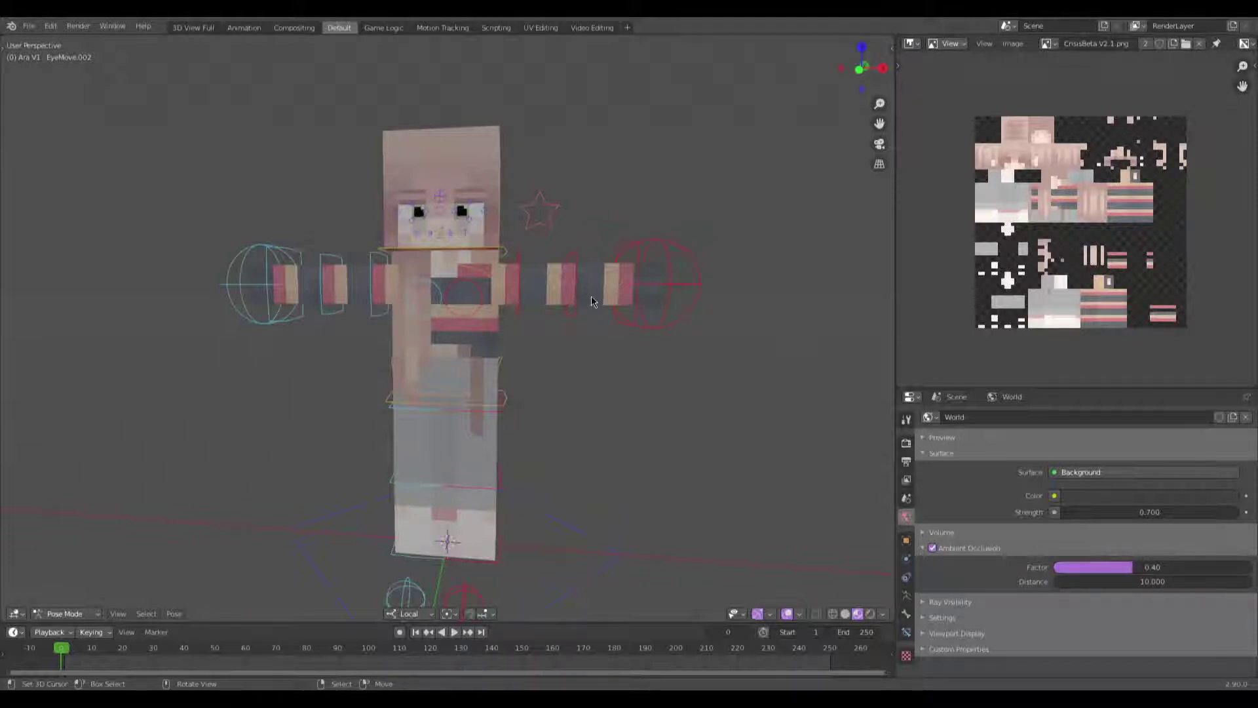
scroll(577, 292, "down", 1)
Step: Leave Pose Mode, isolate the torso mesh in local view and inspect its grid in Edit Mode
left_click(907, 460)
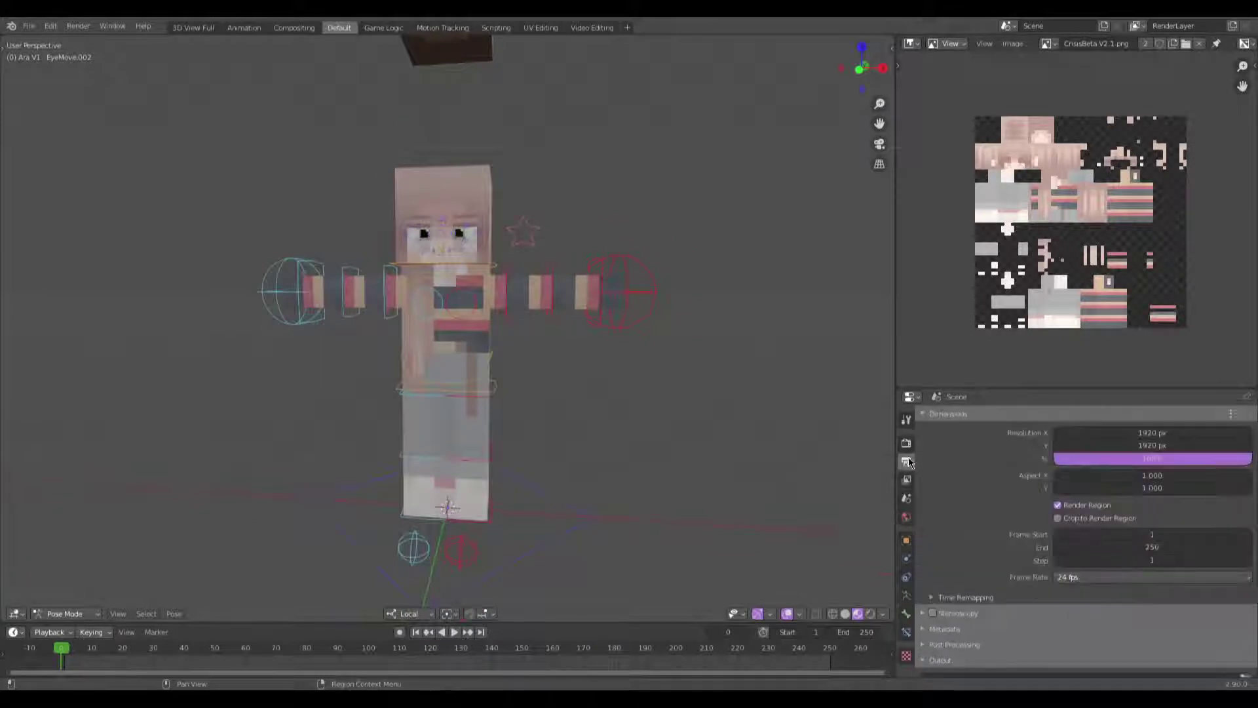
scroll(393, 315, "up", 2)
left_click(444, 323)
scroll(479, 334, "down", 1)
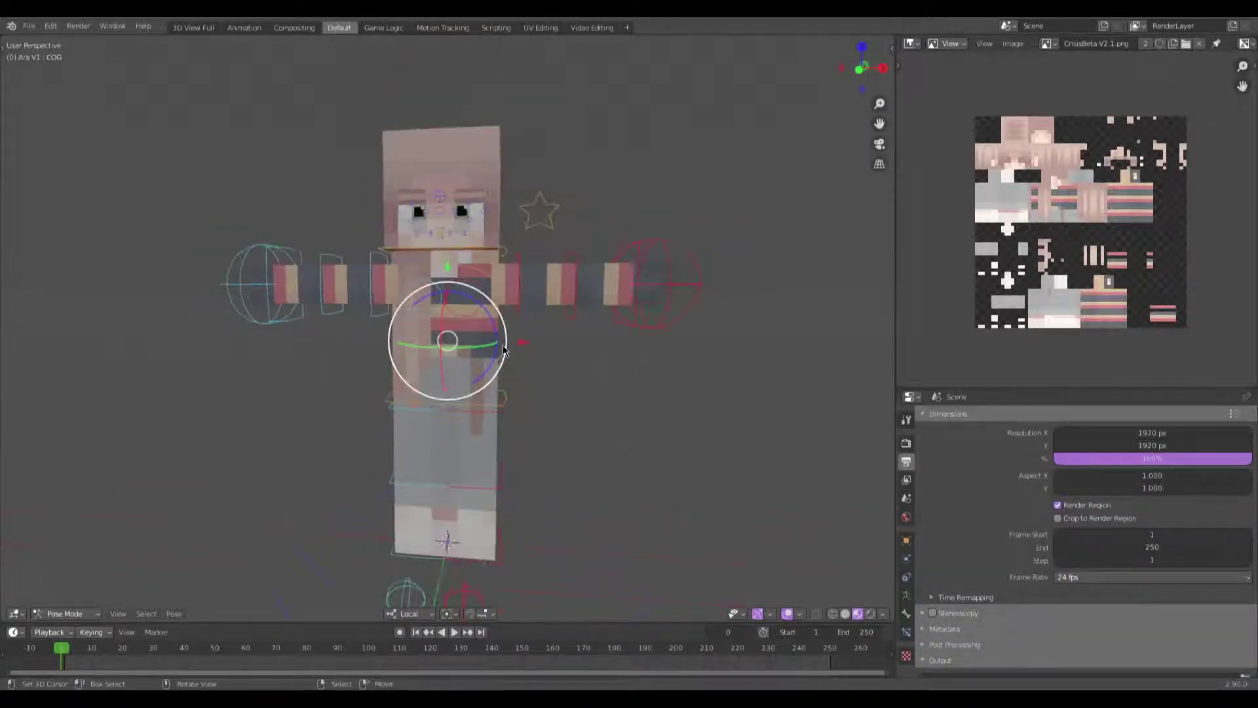
key("ctrl+Tab")
left_click(495, 317)
key("KP_Divide")
key("Tab")
scroll(513, 351, "down", 3)
Step: Add a Basis shape key and a second shape key named Female to the torso mesh
left_click(907, 632)
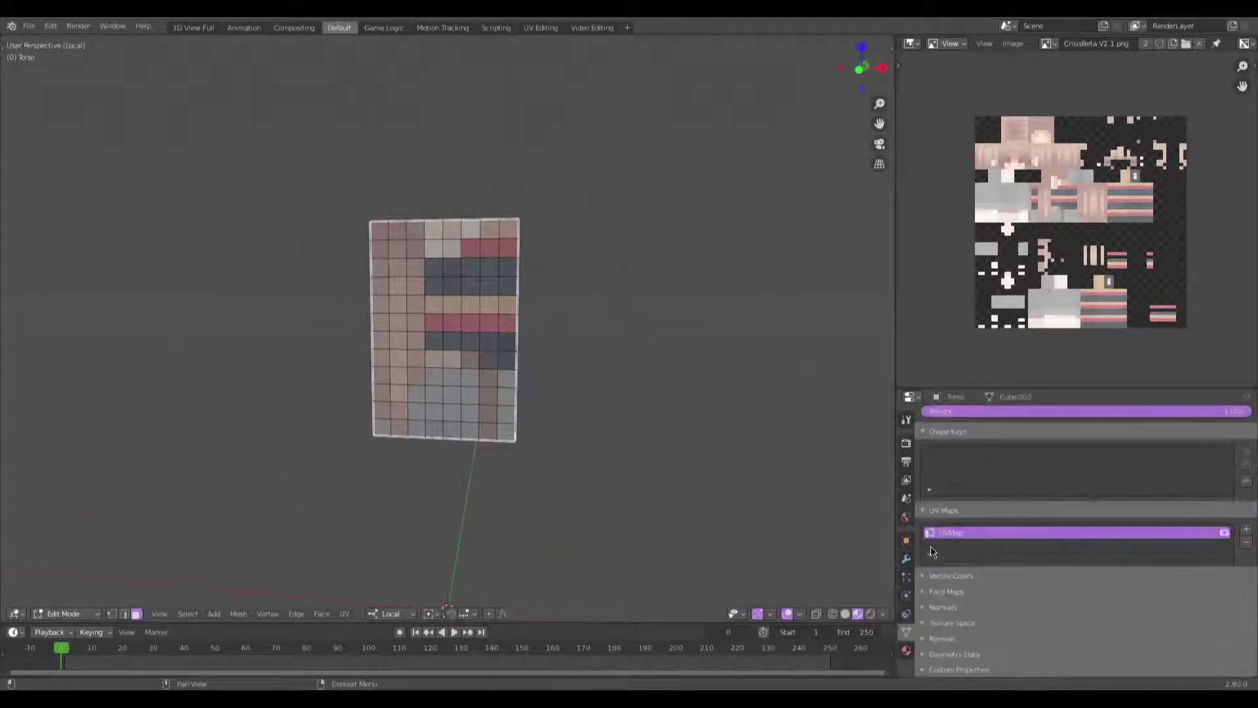
key("Tab")
left_click(1245, 452)
left_click(1246, 452)
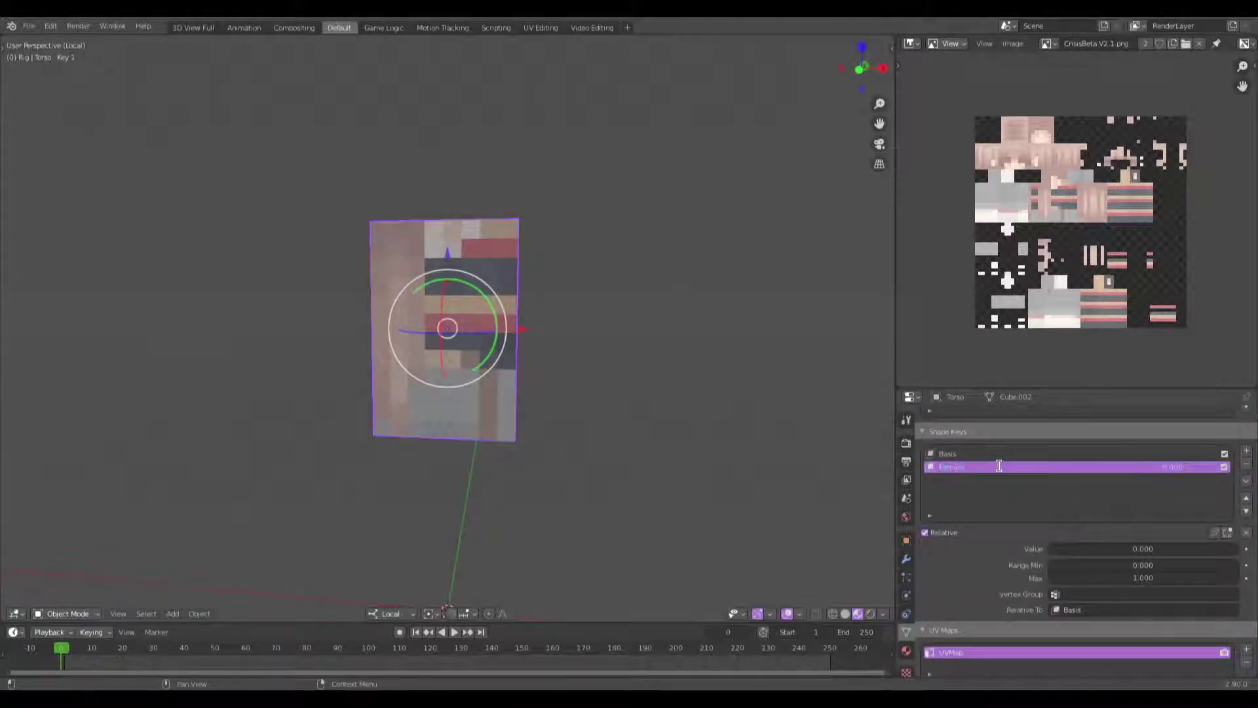
scroll(460, 288, "up", 2)
Step: Scale the horizontal edge loop at the lower waist to about 0.93 with smooth proportional editing, size about 0.42, in the Female shape key
key("Tab")
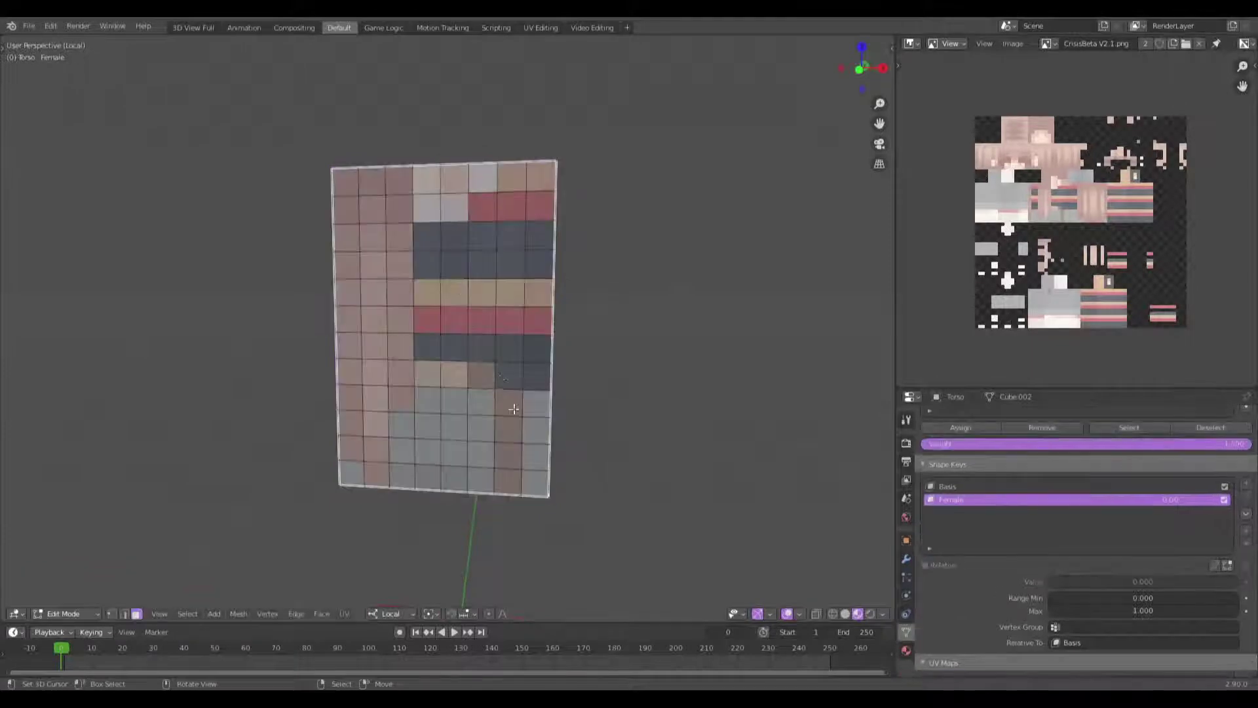
middle_click_drag(506, 402, 544, 411)
key("2")
middle_click_drag(525, 502, 422, 415)
left_click(419, 405, "alt")
middle_click_drag(589, 483, 462, 493)
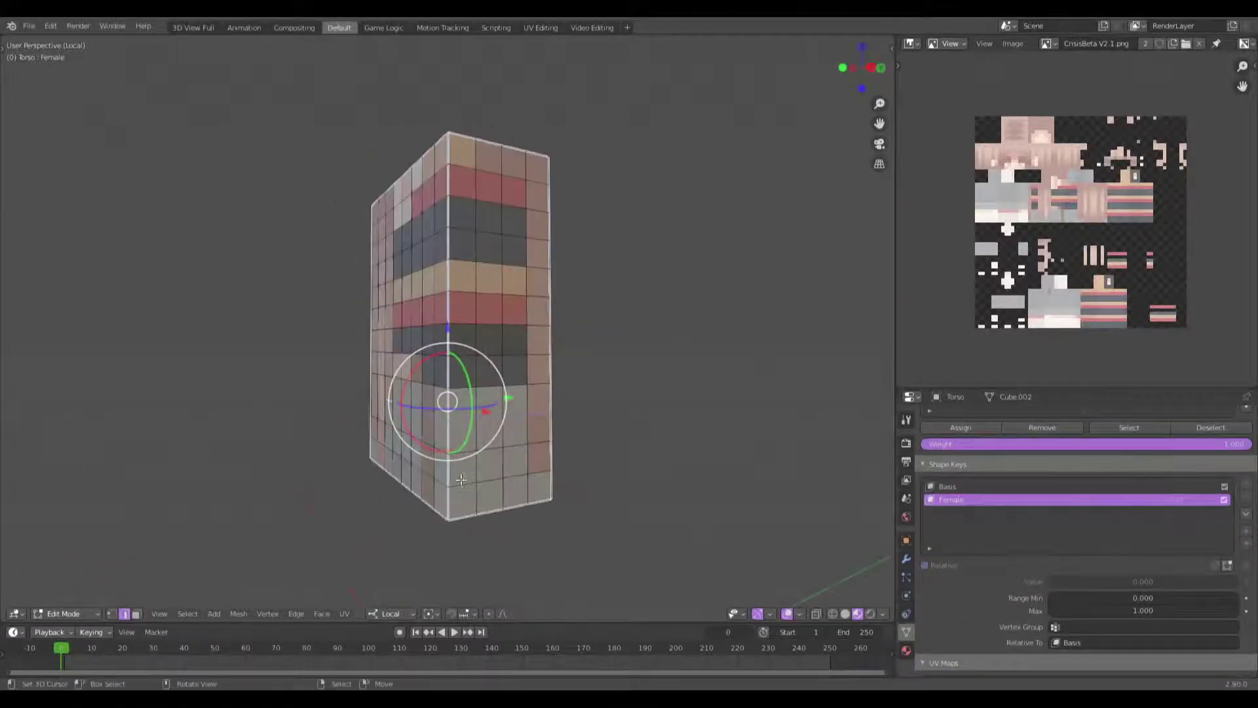
middle_click_drag(503, 434, 475, 433)
scroll(523, 588, "down", 2)
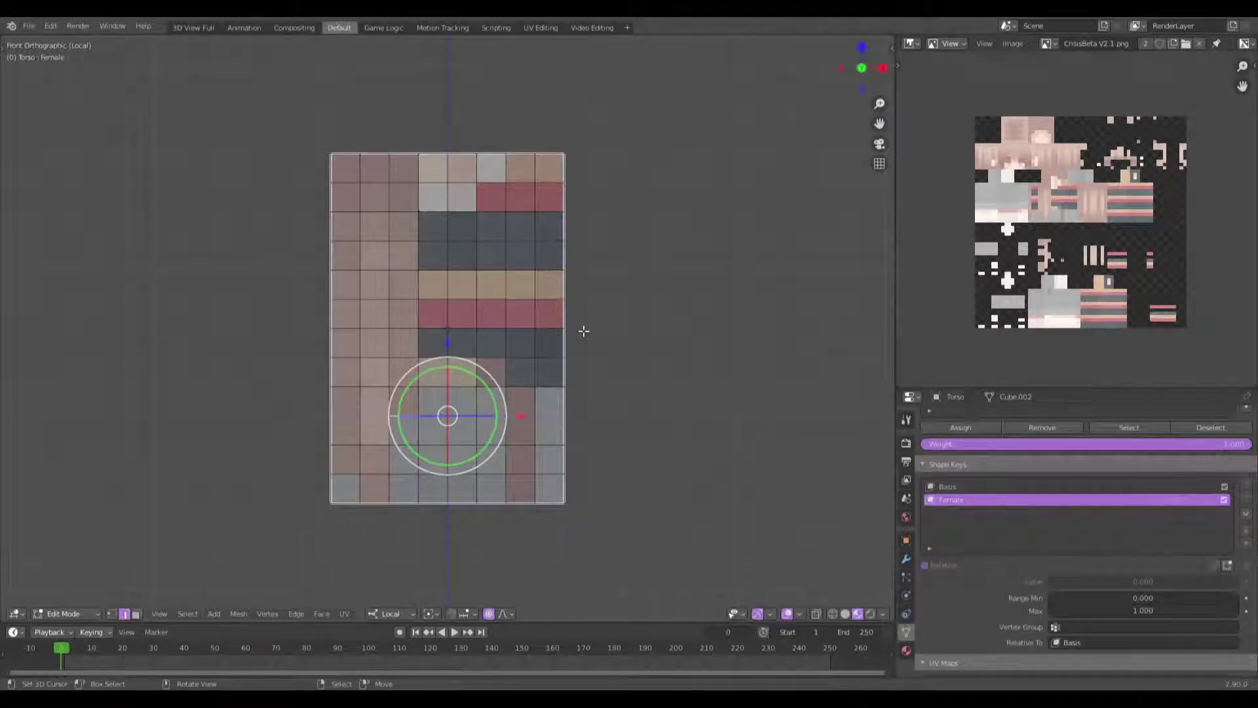
key("s")
scroll(580, 331, "down", 9)
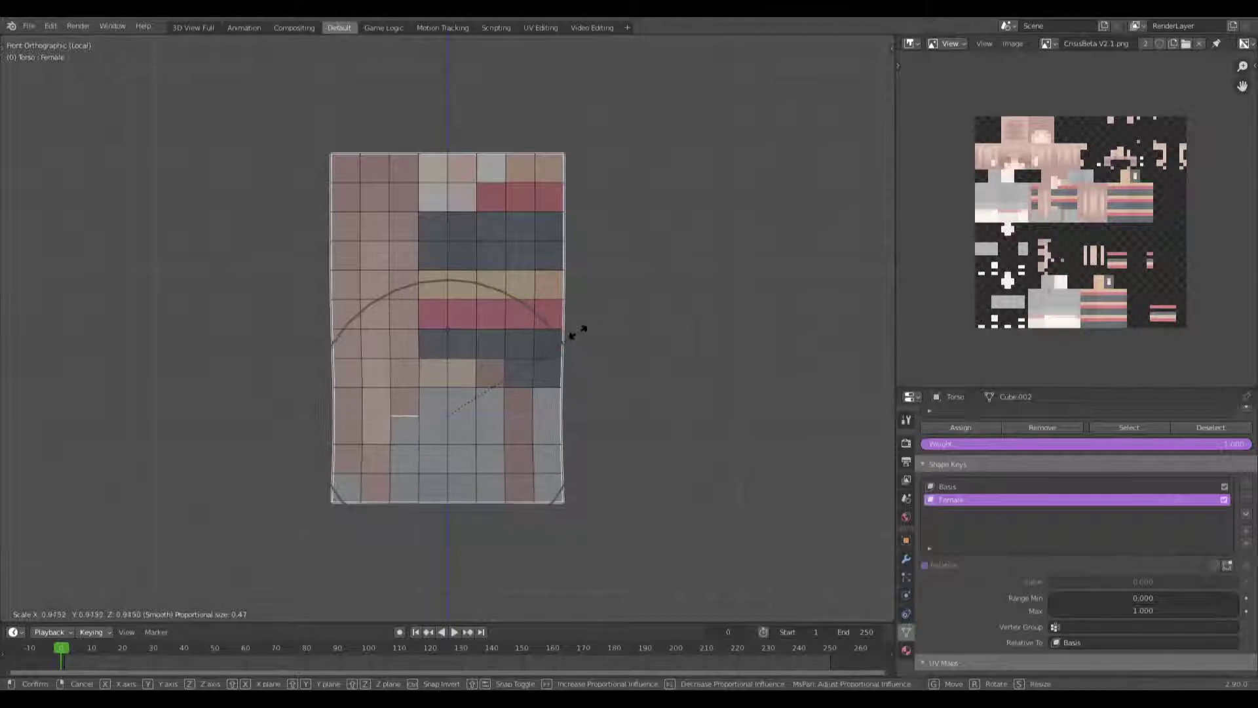
scroll(577, 335, "down", 1)
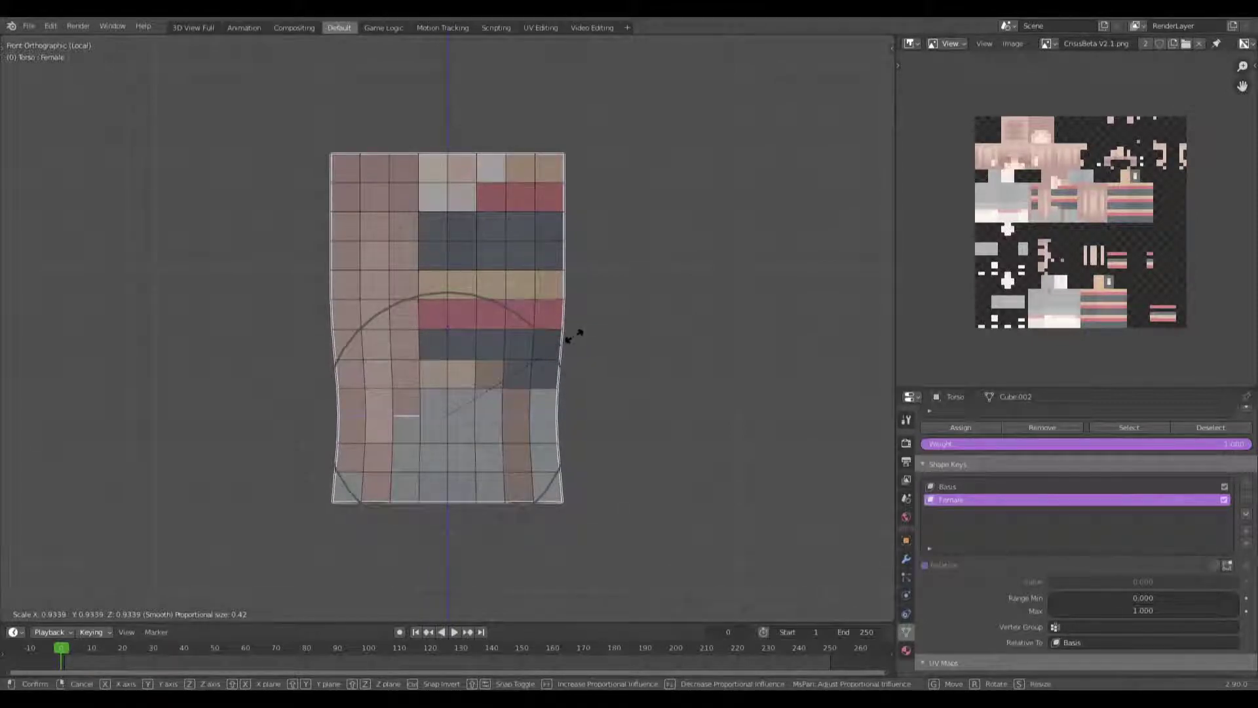
left_click(574, 335)
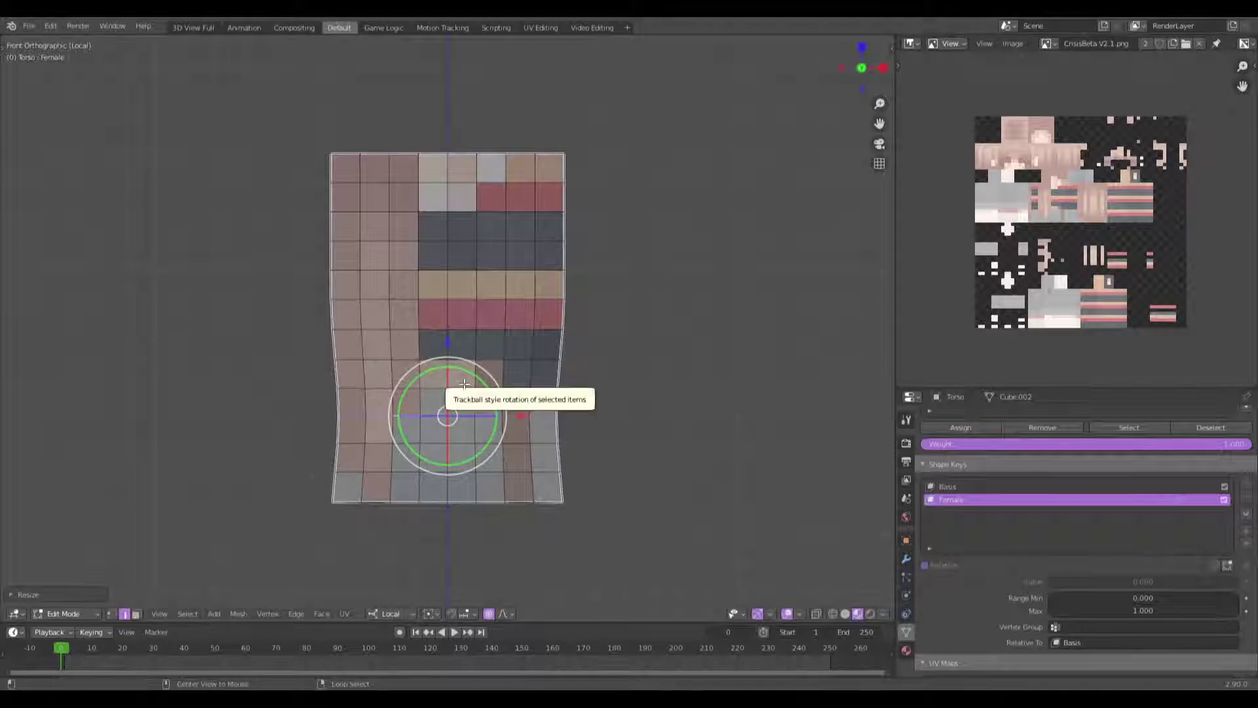
Step: Scale the next three horizontal edge loops above the waist slightly inward, one after another, with proportional editing
key("s")
left_click(683, 455)
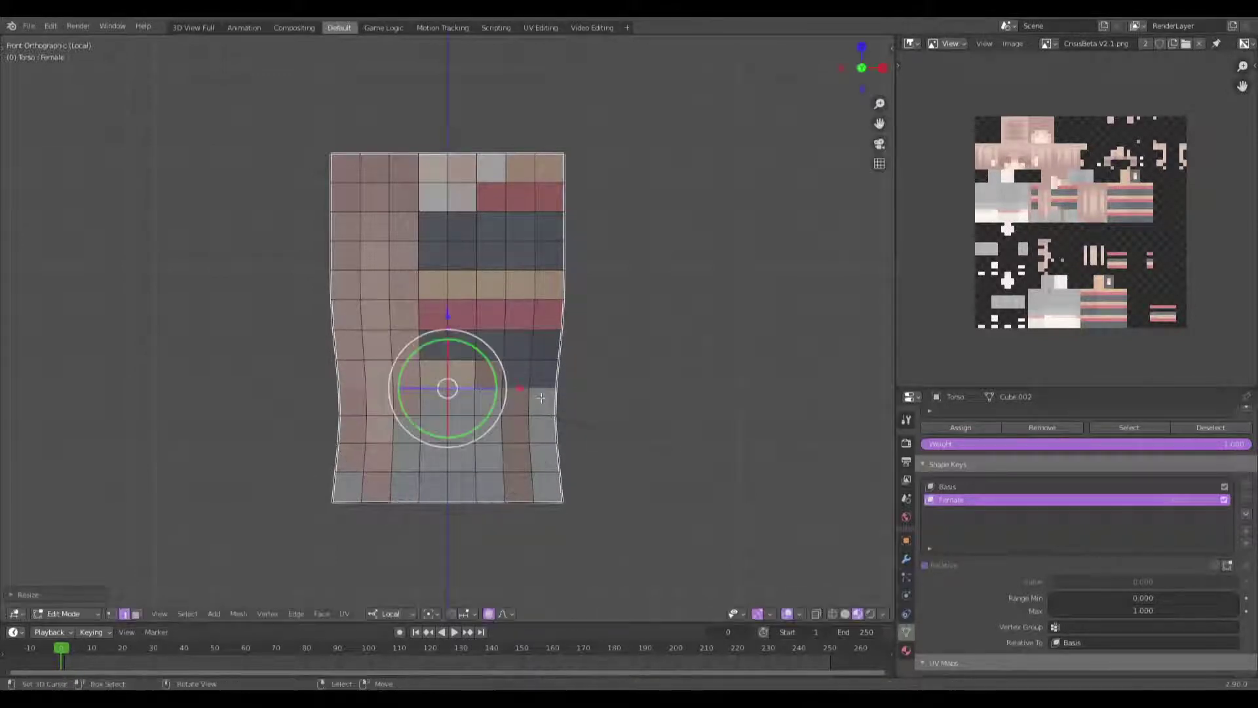
key("s")
left_click(706, 431)
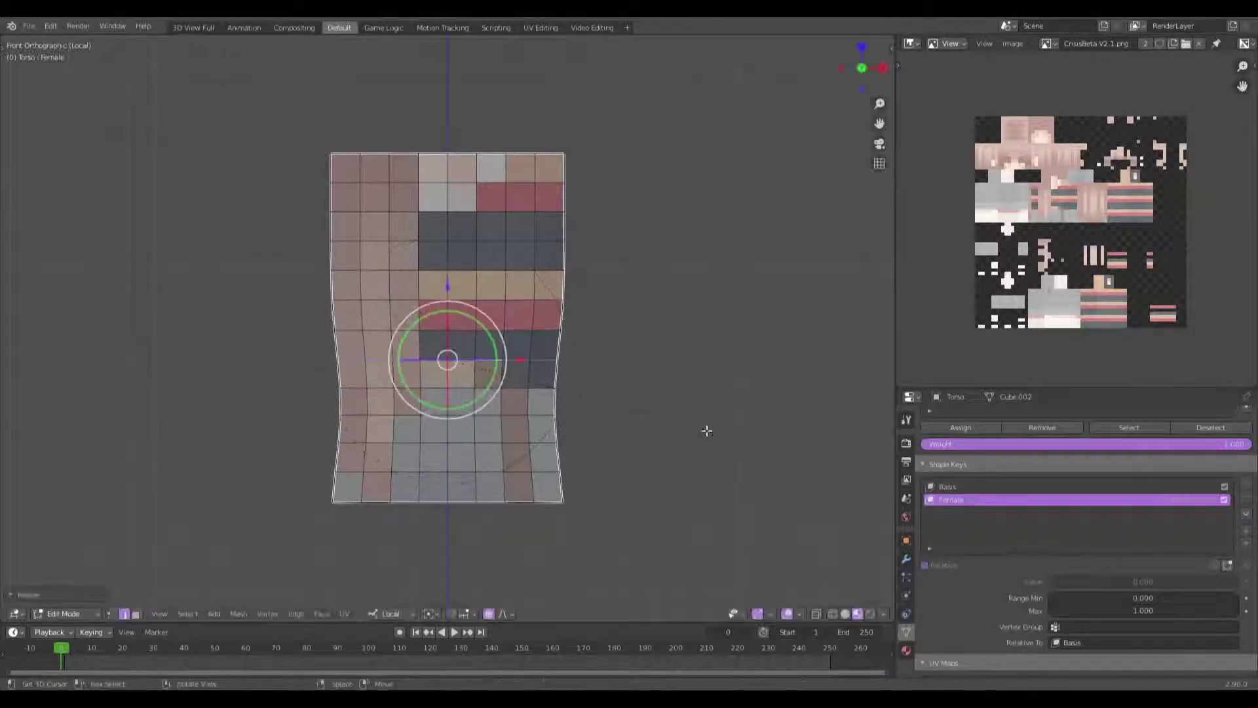
key("s")
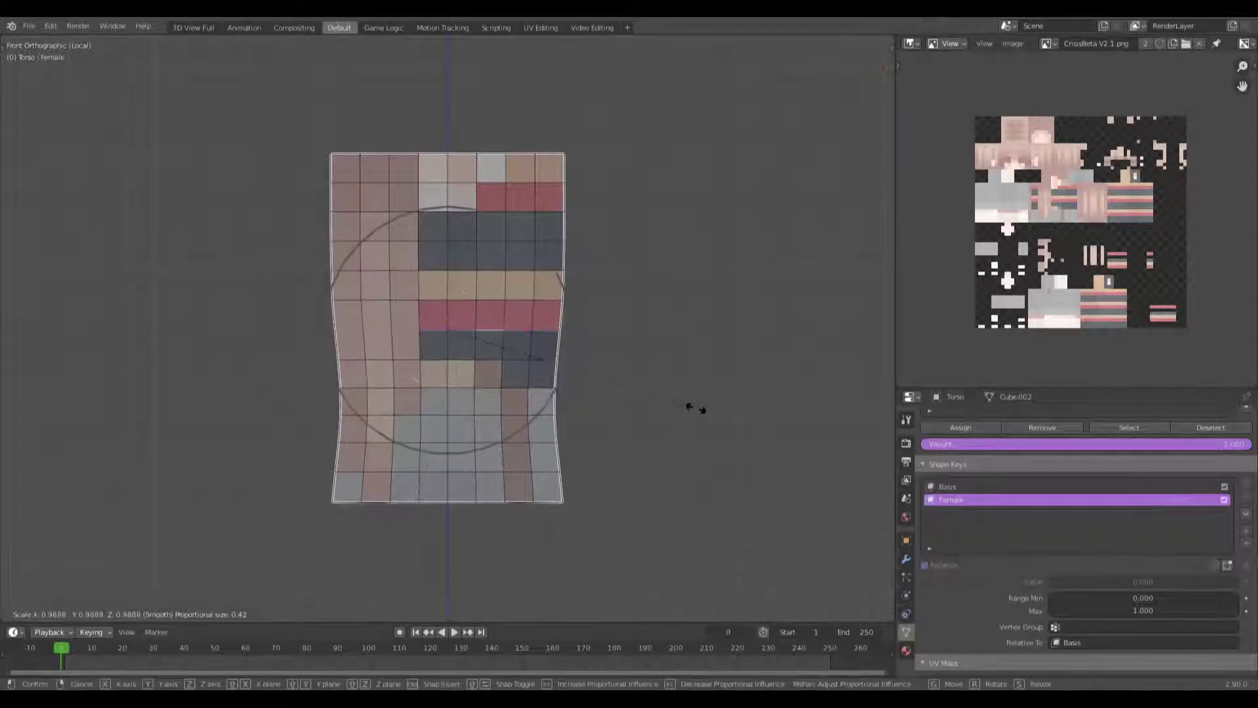
left_click(691, 410)
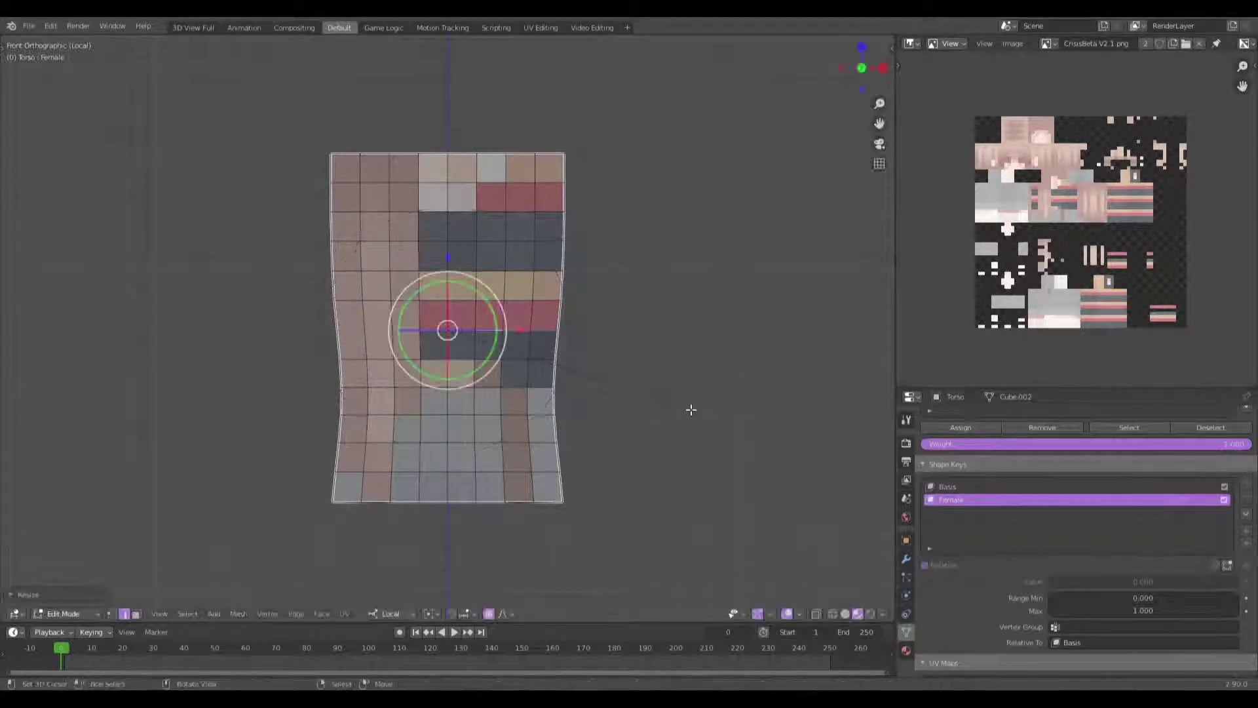
Step: Select all vertices along the torso's bottom edge and snap the selection to the grid
key("1")
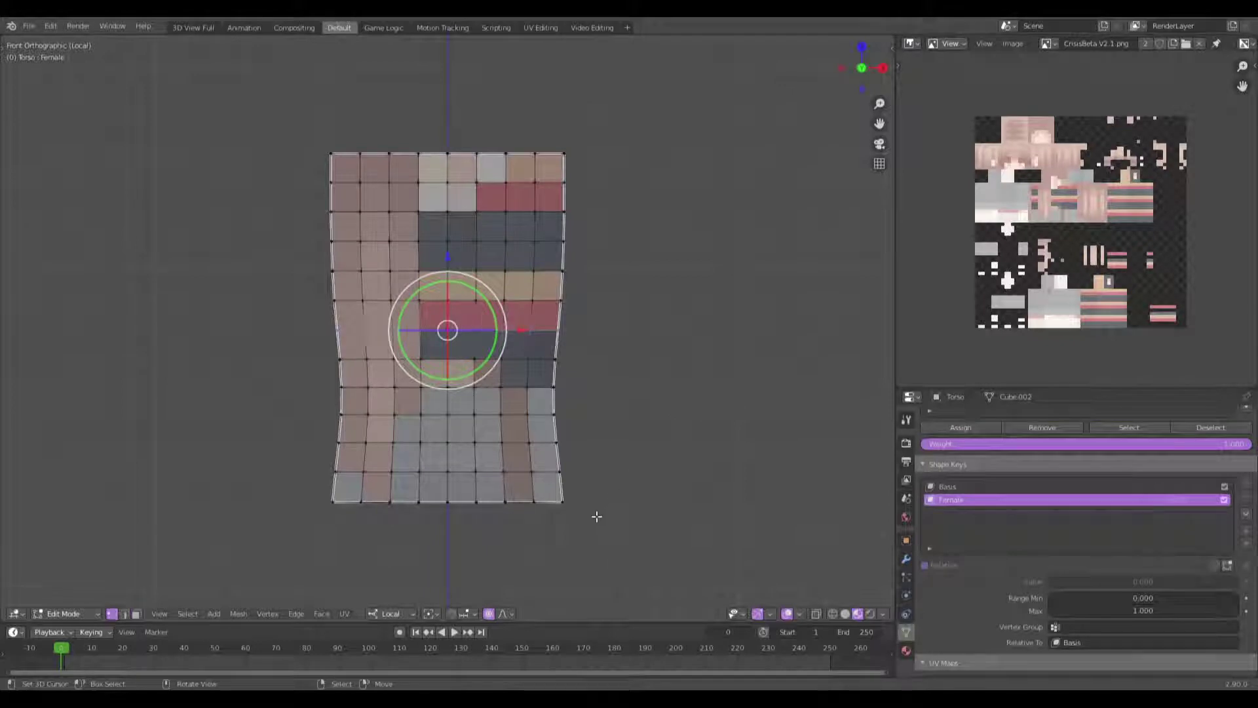
key("alt+z")
key("alt+a")
left_click_drag(623, 550, 281, 492)
key("alt+z")
key("shift+s")
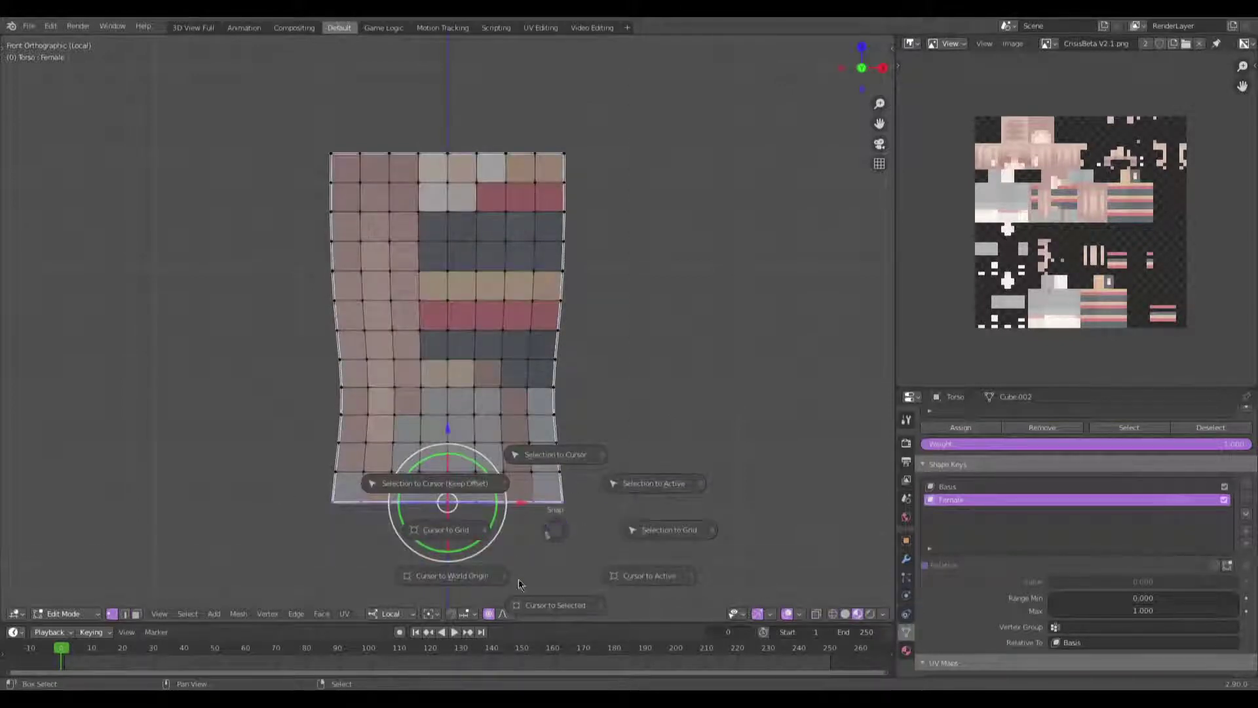
left_click(683, 540)
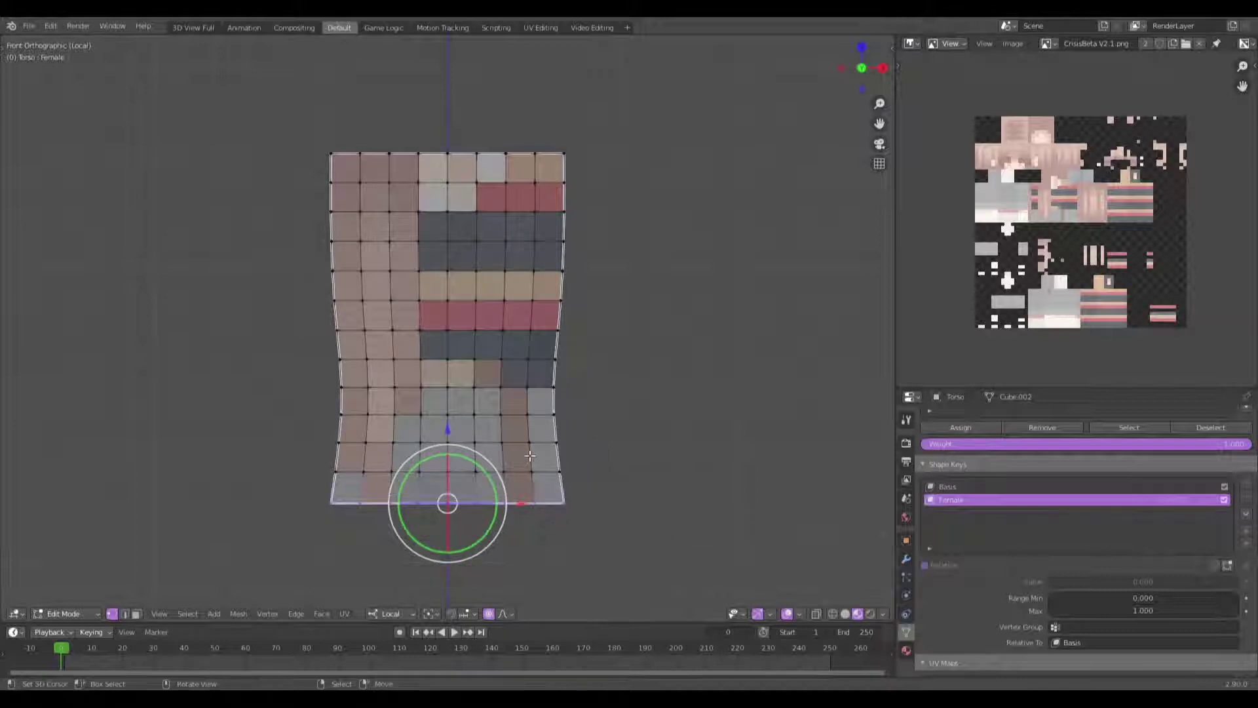
Step: Select the horizontal row of chest vertices on the torso's front face, three rows below the top, through the mesh in side view
scroll(511, 326, "down", 2)
key("alt+a")
scroll(511, 326, "up", 2)
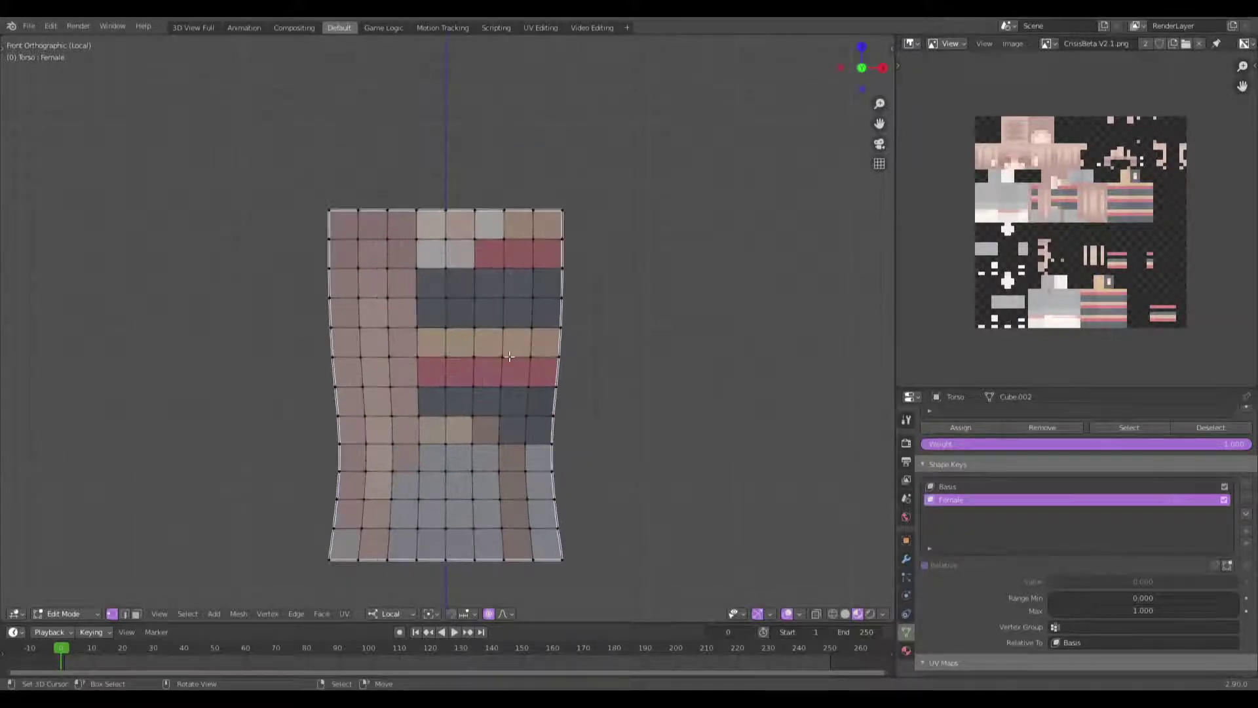
middle_click_drag(509, 347, 399, 356)
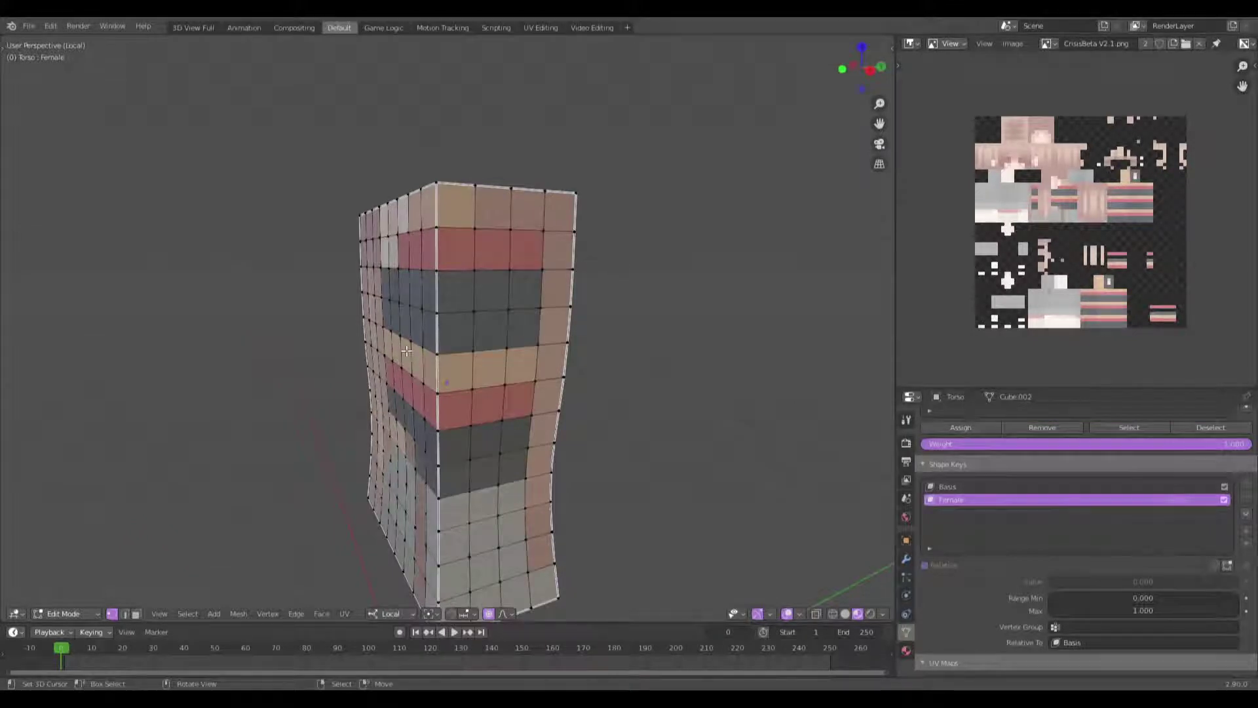
key("KP_3")
scroll(406, 351, "up", 3)
key("shift+z")
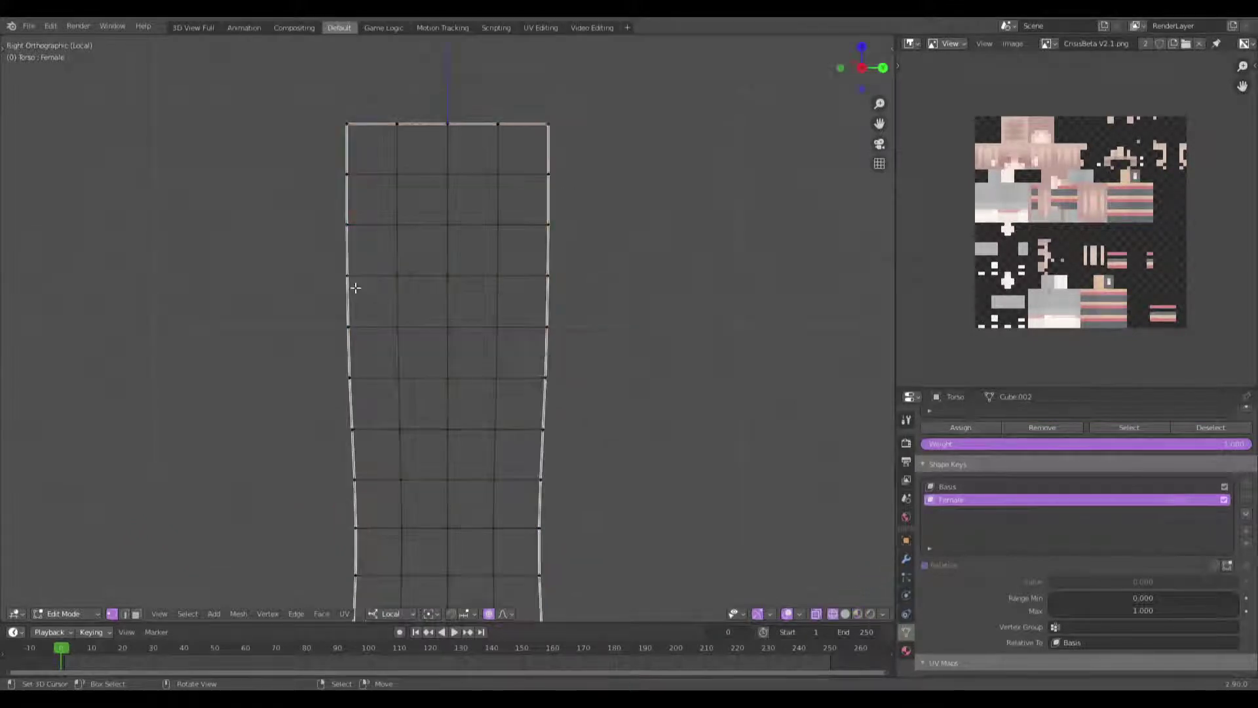
key("c")
left_click(348, 274)
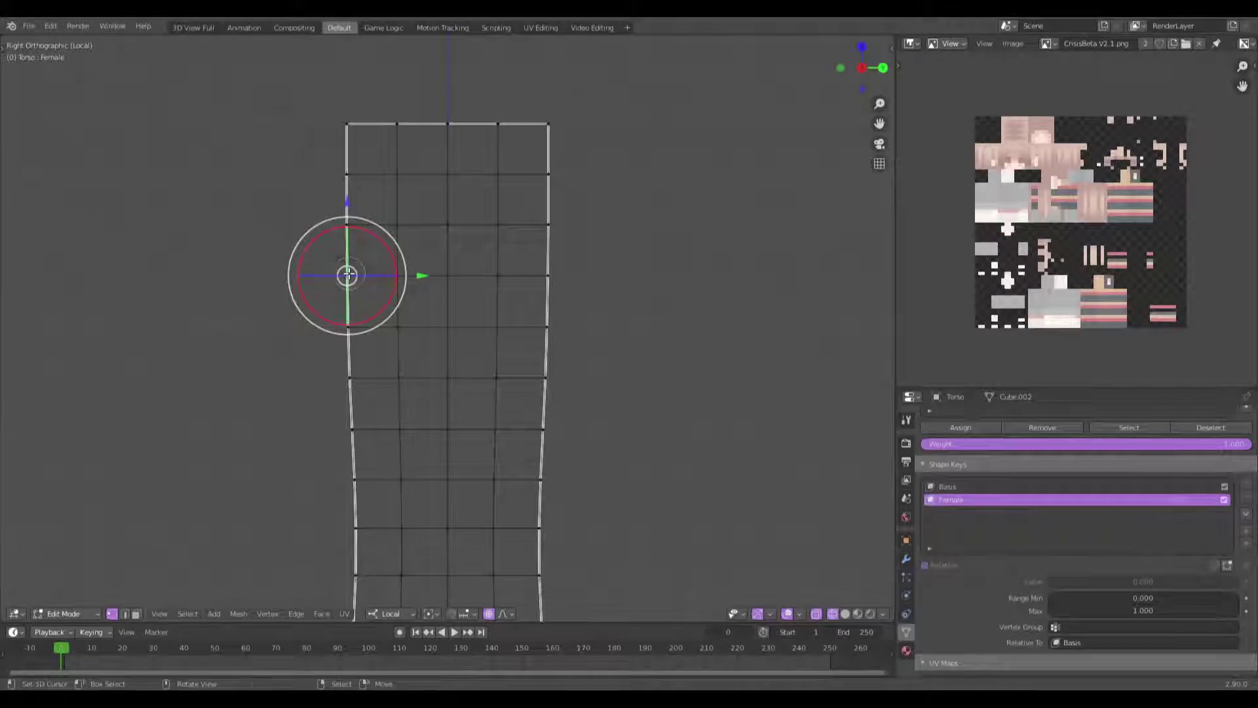
right_click(348, 274)
Step: Push the selected chest vertices forward along local Y with smooth proportional editing, reducing the influence size to about 0.29
scroll(431, 354, "down", 3)
key("shift+z")
middle_click_drag(427, 351, 501, 352)
key("KP_3")
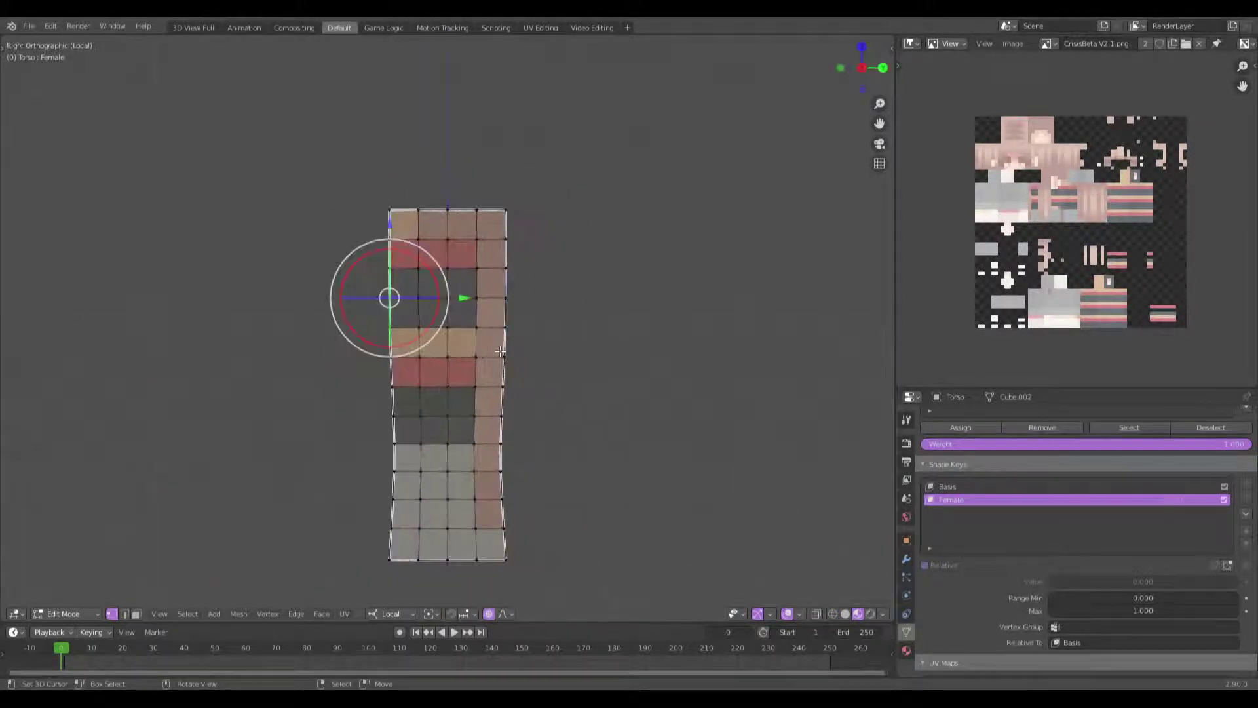
key("KP_Decimal")
key("g")
key("y")
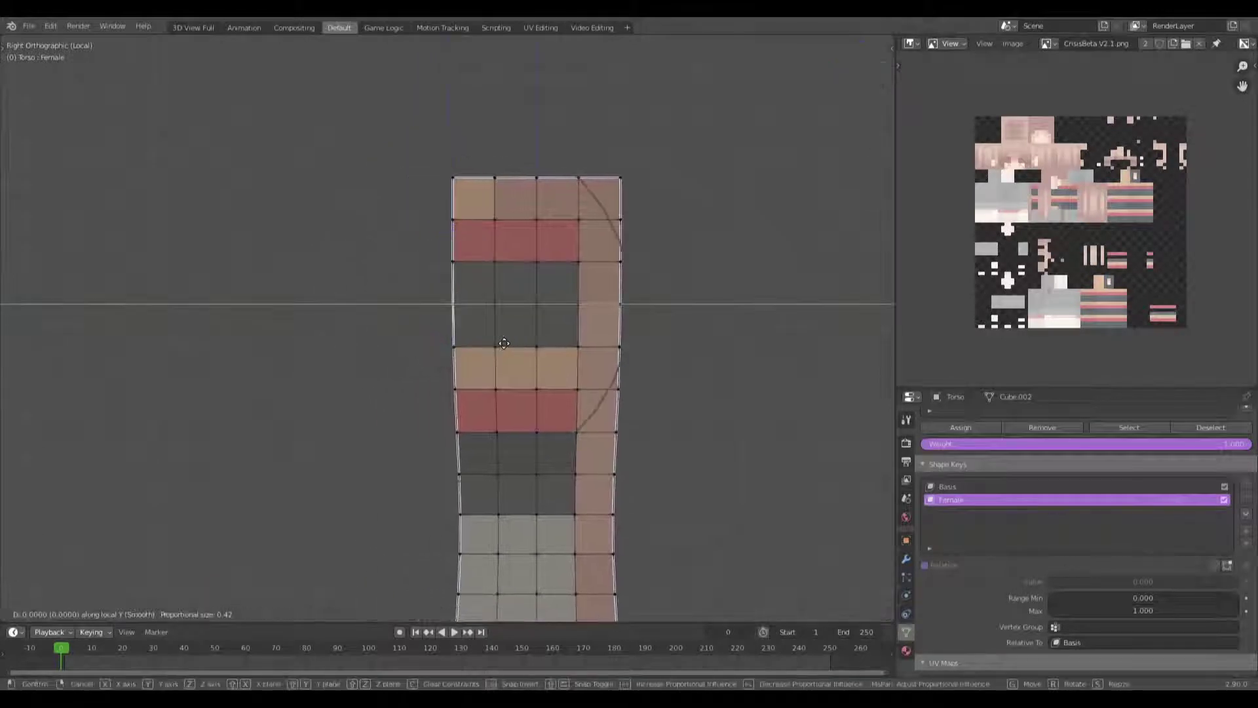
scroll(495, 342, "down", 2)
scroll(495, 342, "up", 6)
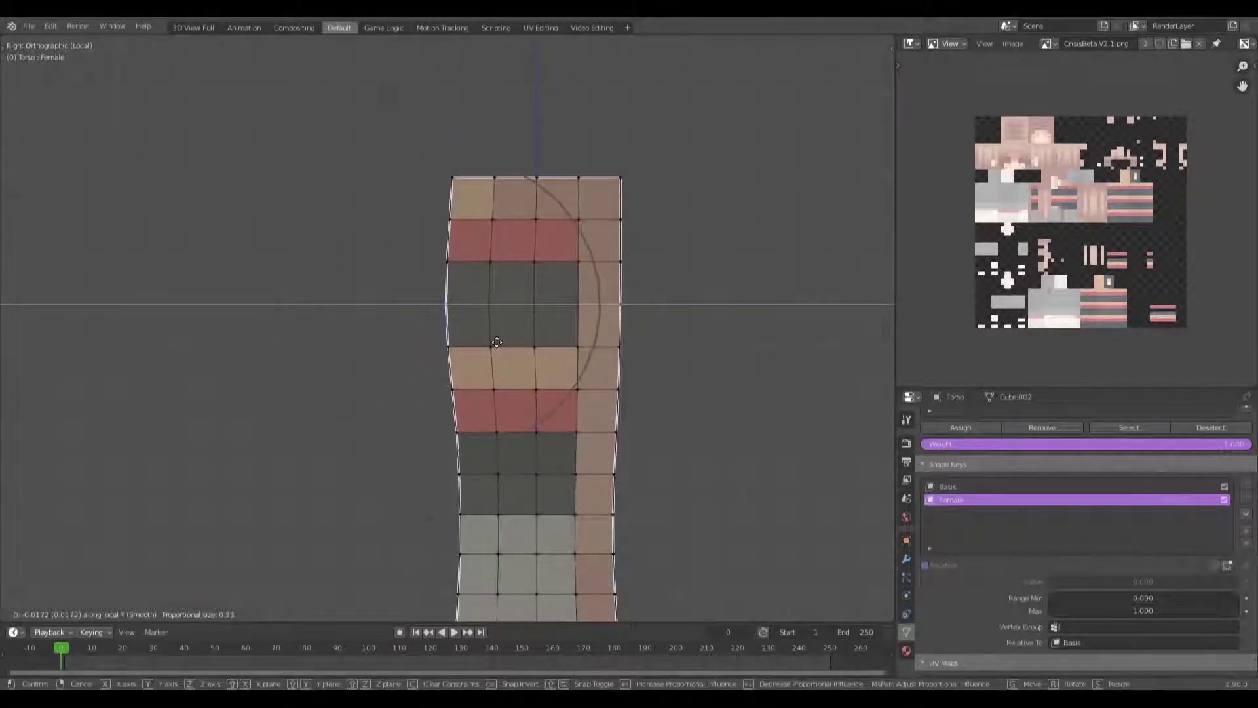
scroll(496, 342, "up", 3)
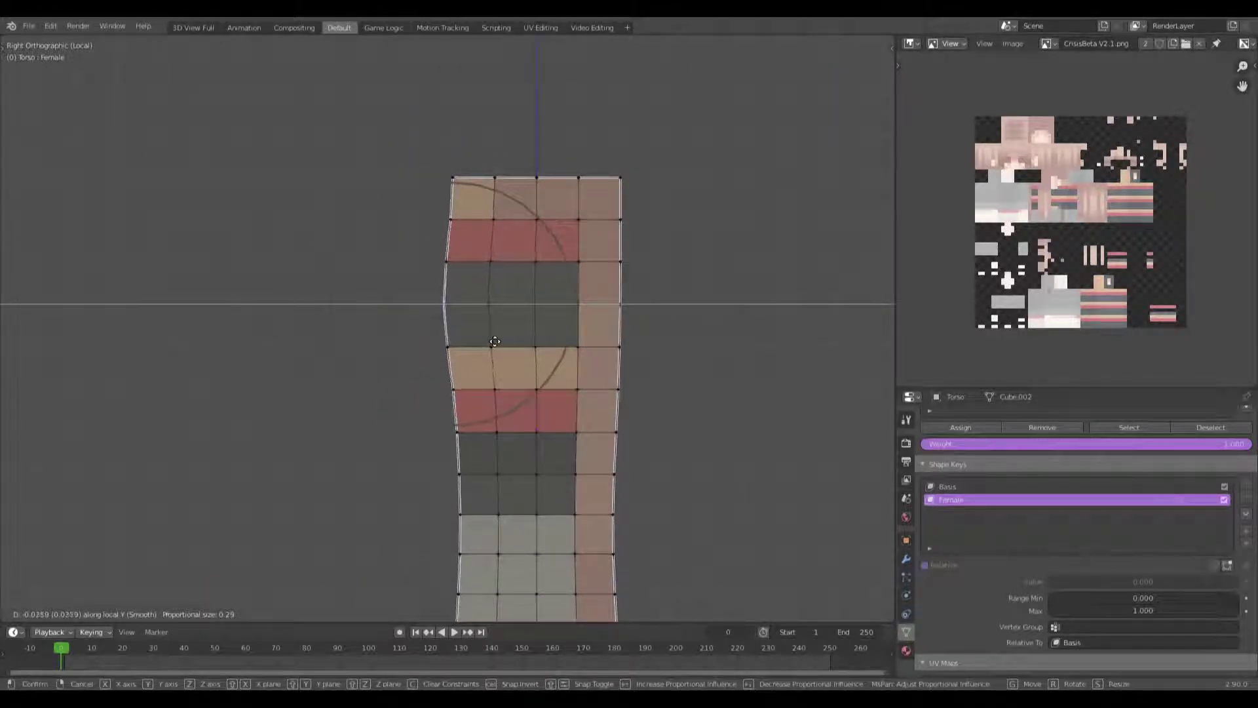
left_click(492, 342)
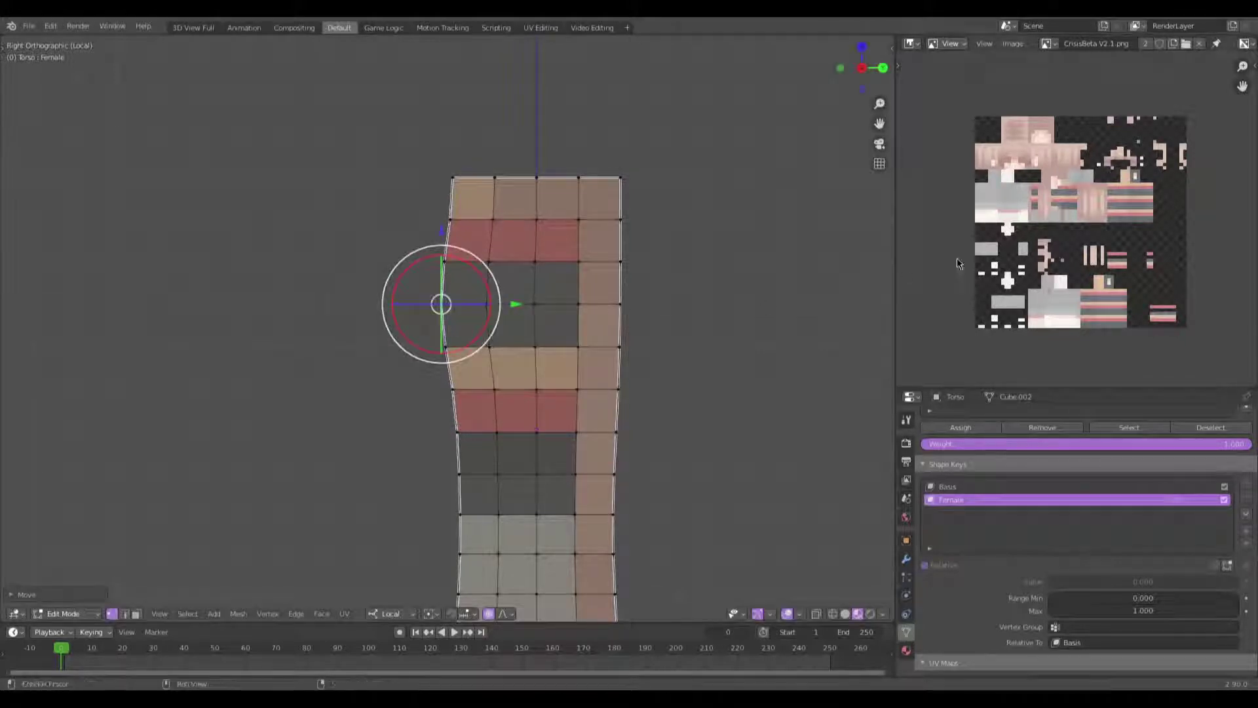
Step: Set the torso's Female shape key value to 1.000 in Object Mode and bring the rest of the rig back from local view
key("Tab")
middle_click_drag(410, 376, 492, 371)
scroll(491, 371, "down", 4)
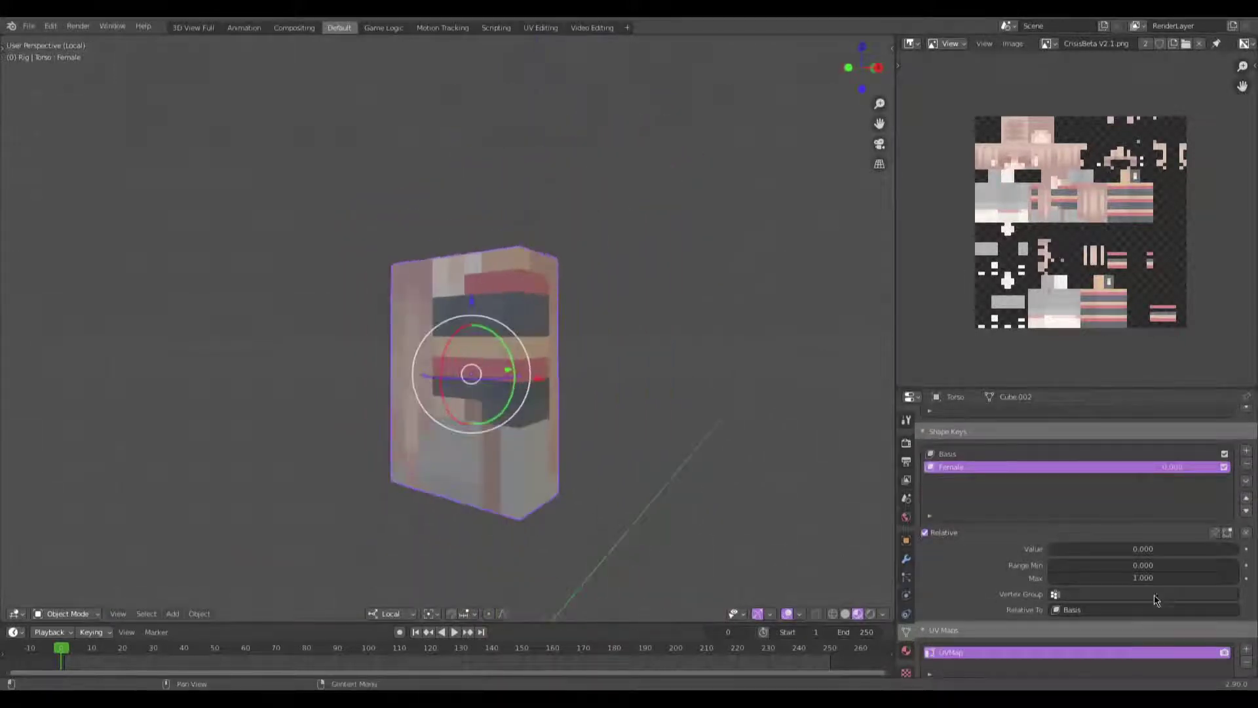
left_click_drag(1173, 466, 1239, 466)
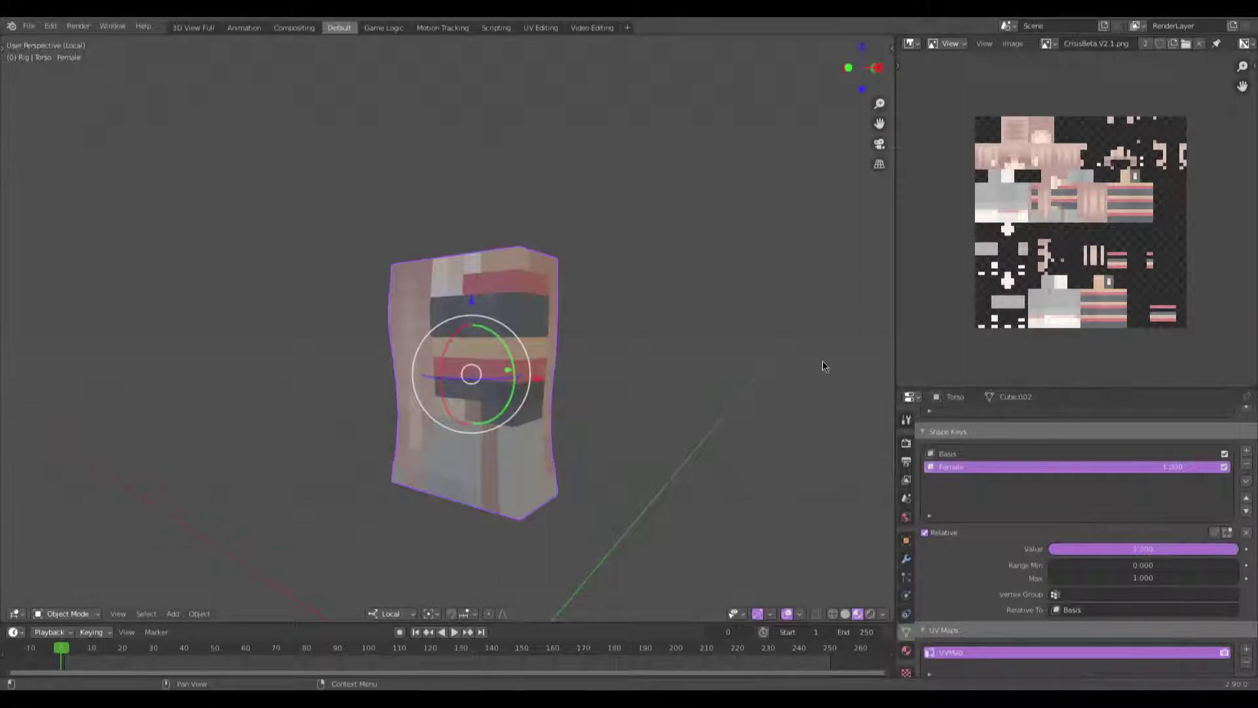
scroll(648, 308, "up", 3)
middle_click_drag(647, 308, 478, 372)
key("KP_Divide")
middle_click_drag(480, 543, 494, 450, "shift")
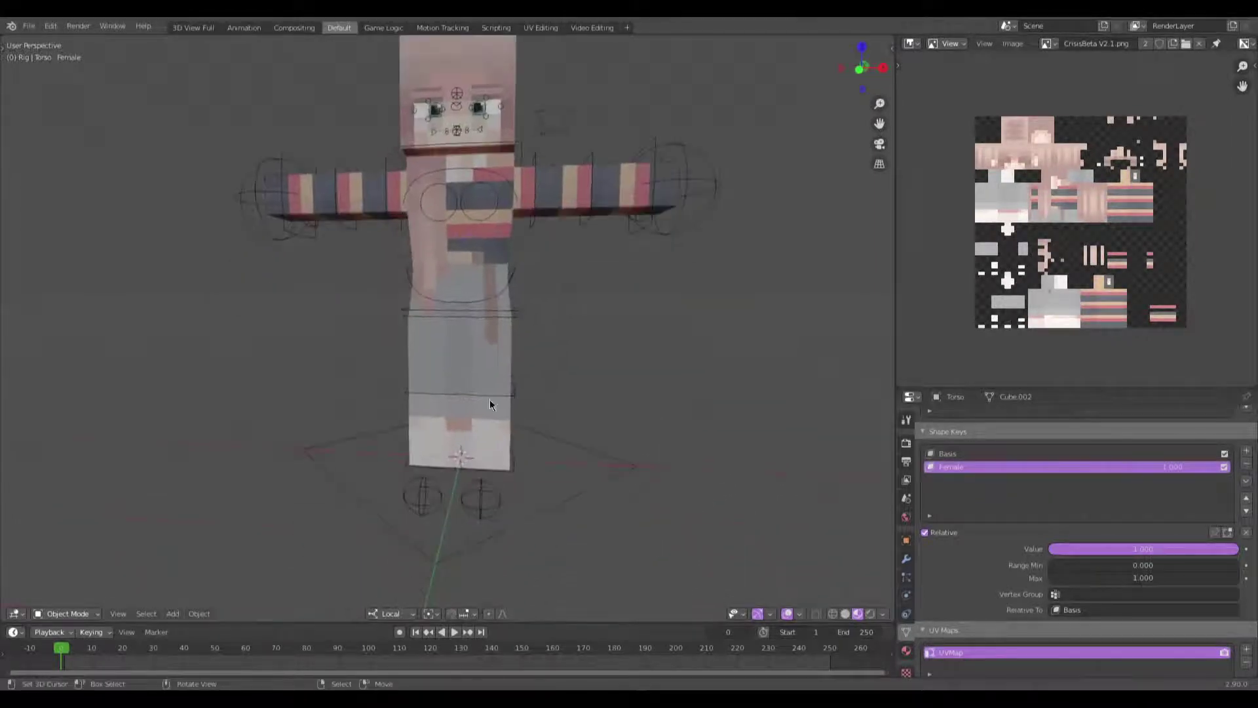
Step: Move the EyeMove bone slightly down in front view to lower the eyes on the face
scroll(530, 322, "up", 1)
middle_click_drag(483, 280, 439, 369, "shift")
scroll(439, 368, "up", 1)
middle_click_drag(426, 154, 494, 408, "shift")
scroll(494, 406, "up", 4)
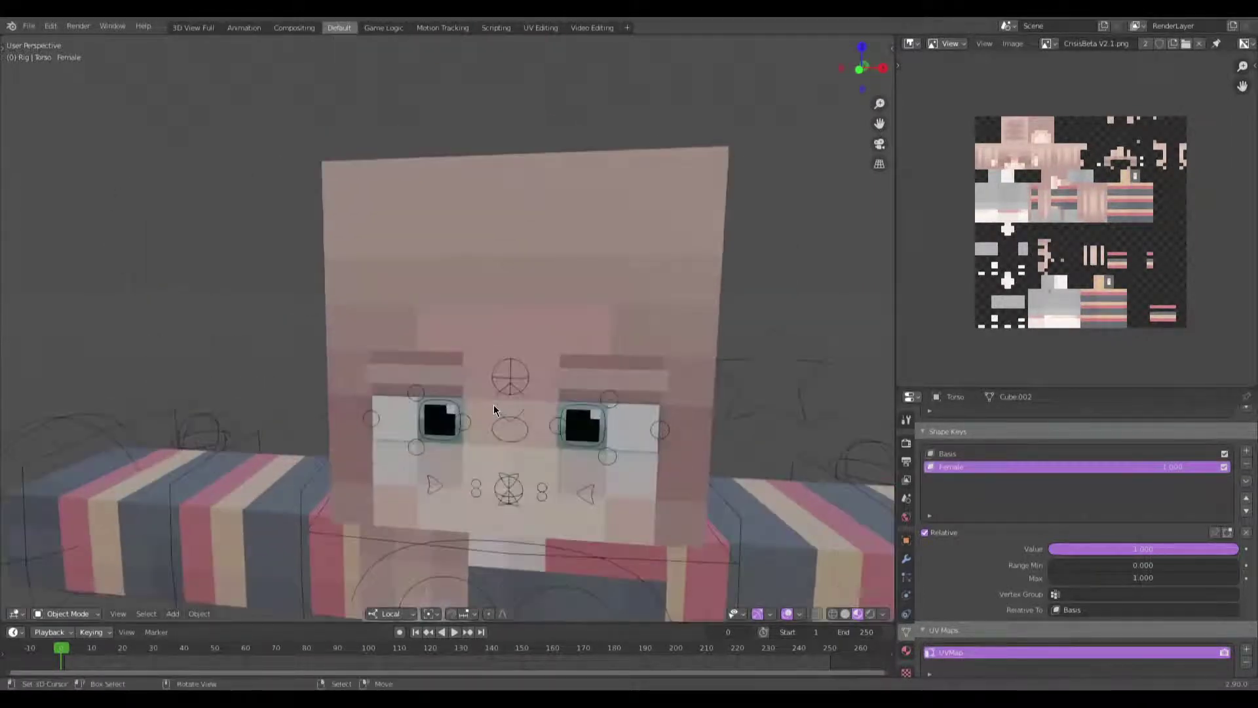
right_click(525, 396)
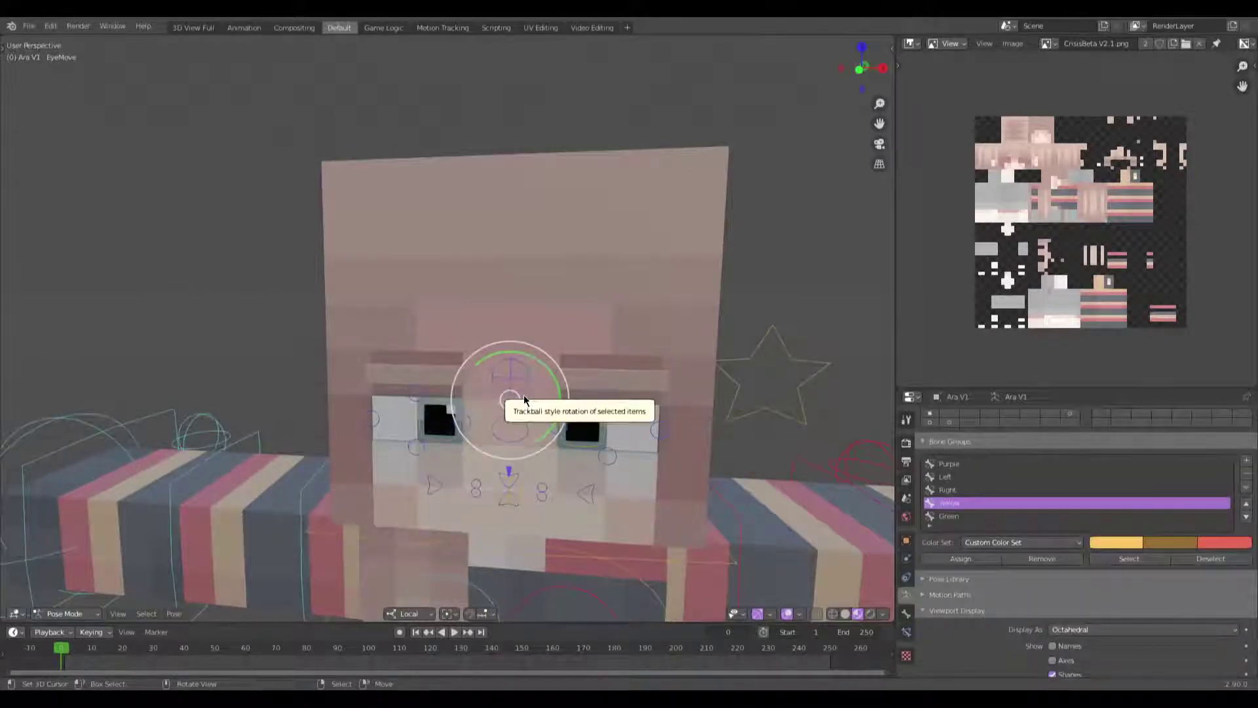
key("KP_1")
scroll(525, 395, "up", 4)
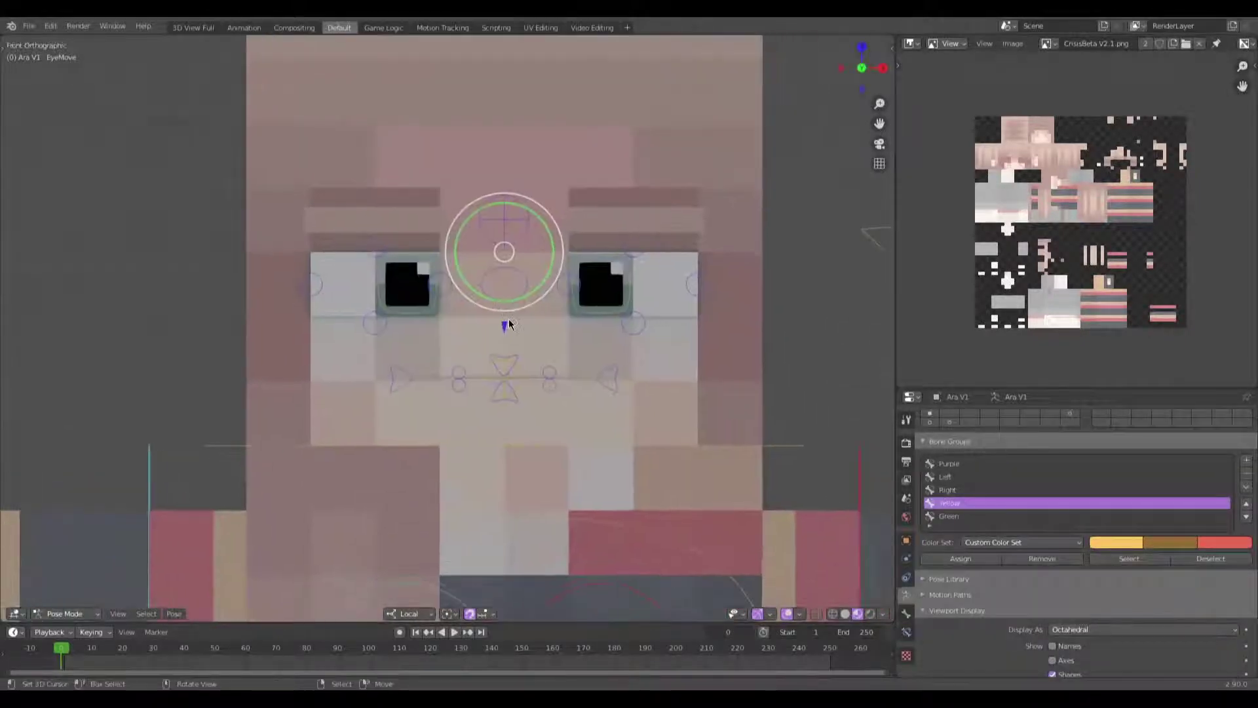
key("g")
left_click(506, 410)
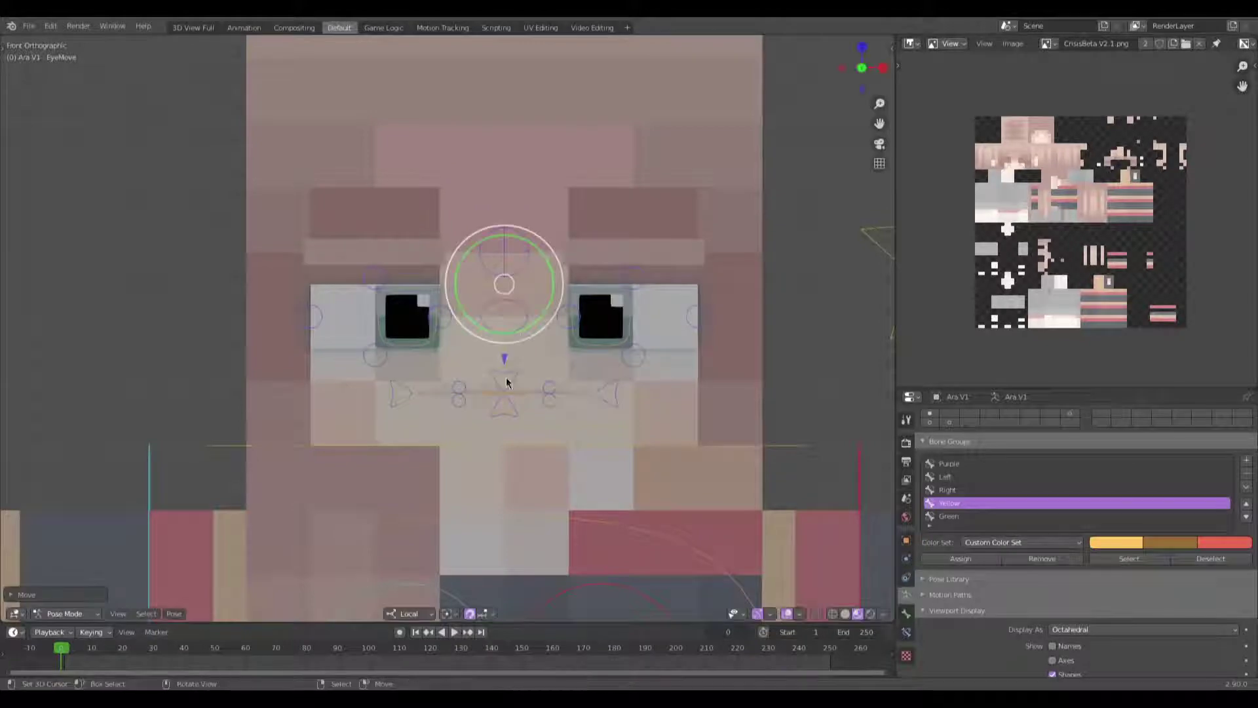
Step: Set the Pupils material's eye color to a pale tone sampled from the eye area of the skin texture
middle_click_drag(553, 305, 509, 324)
scroll(509, 318, "up", 1)
right_click(532, 323)
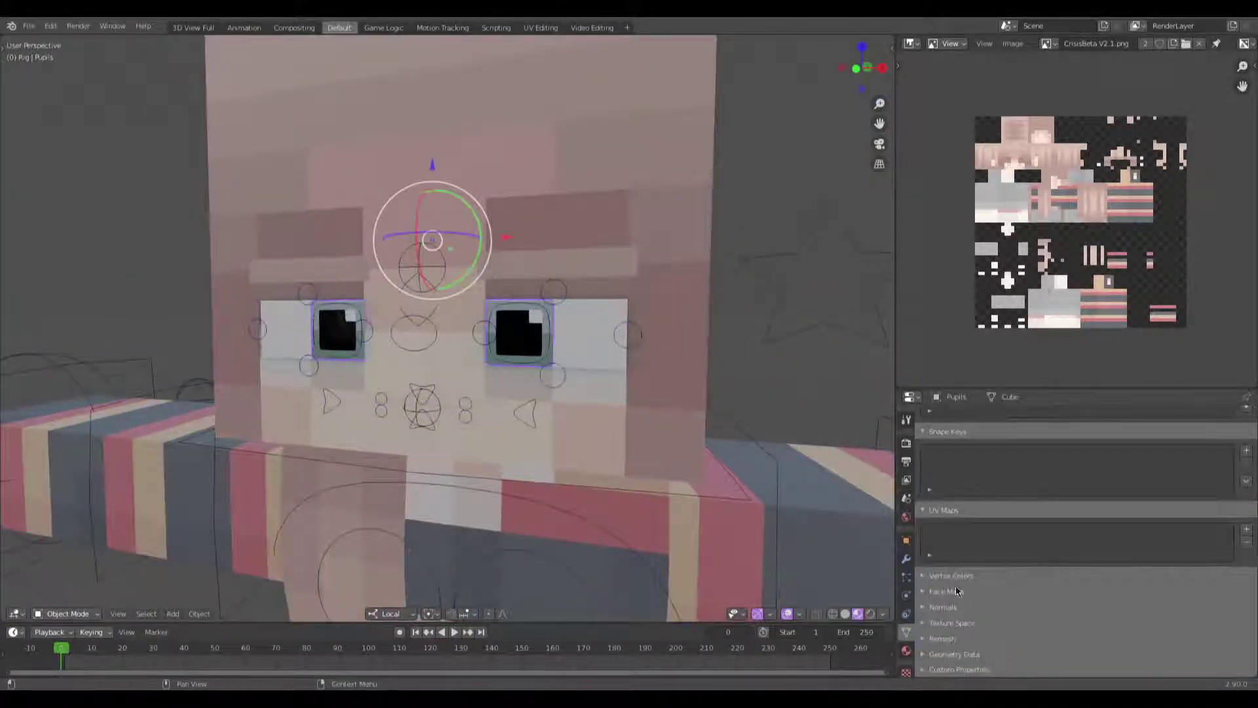
left_click(906, 645)
scroll(997, 212, "up", 6)
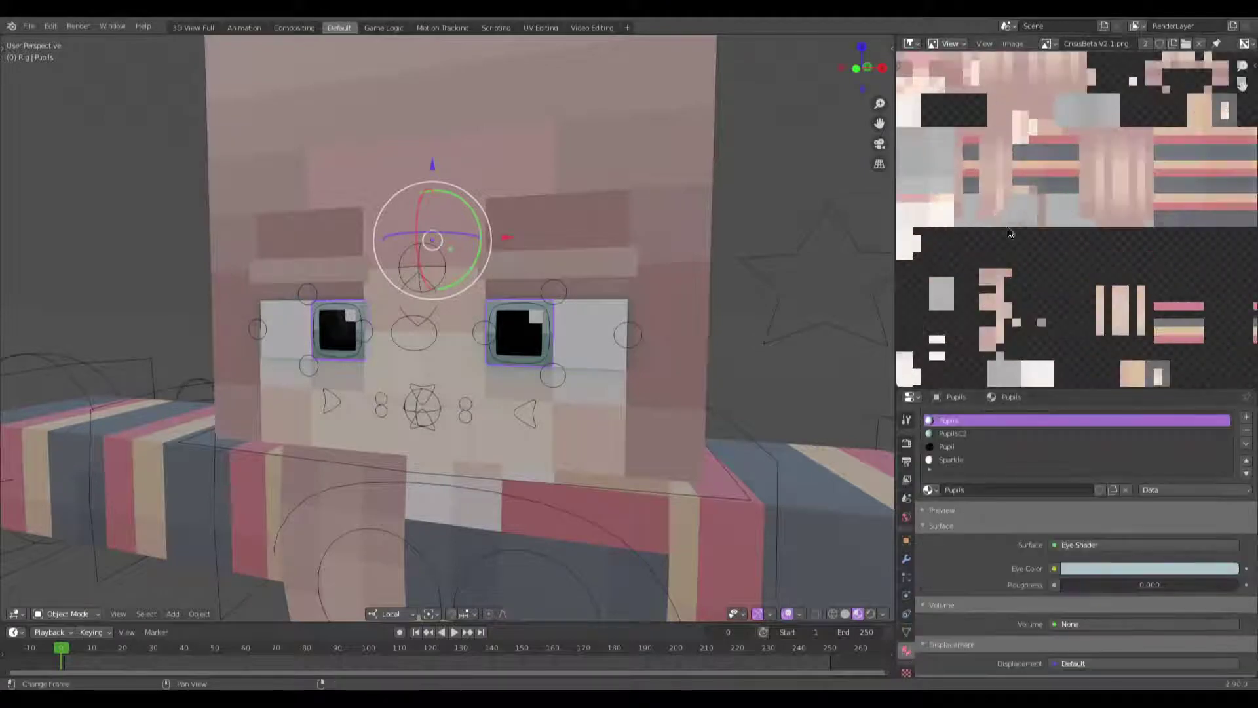
scroll(1077, 287, "up", 3)
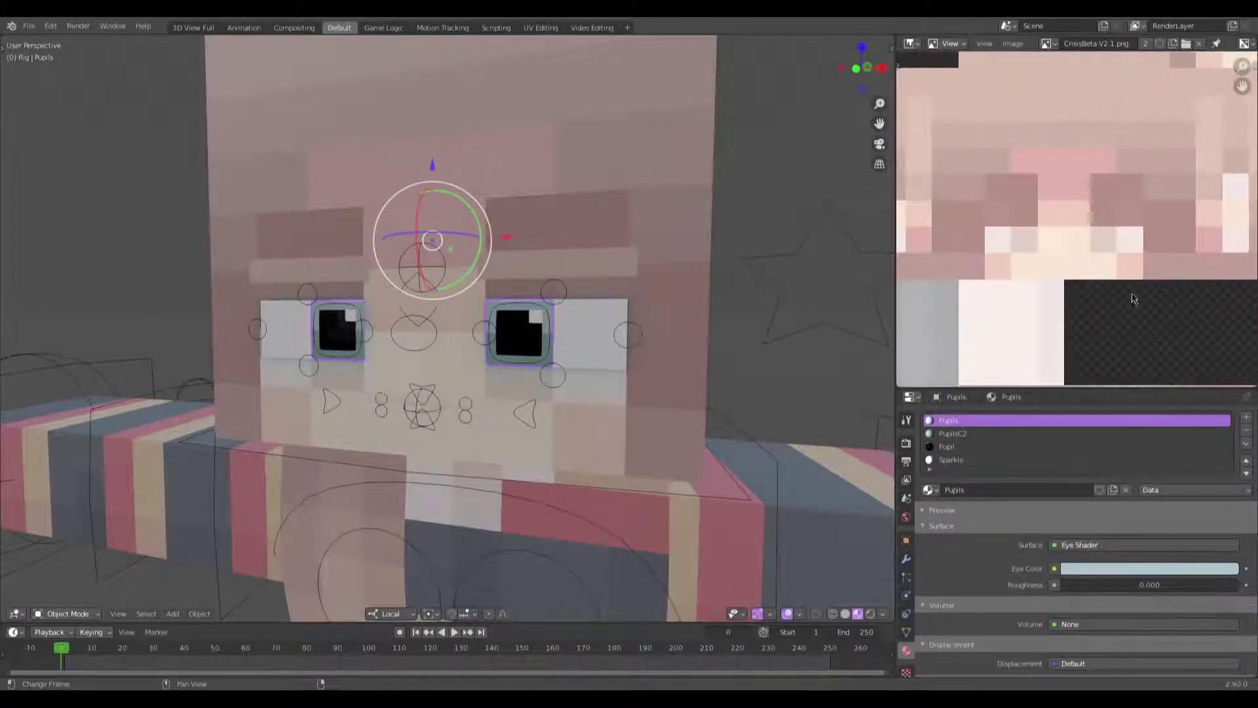
left_click(1109, 570)
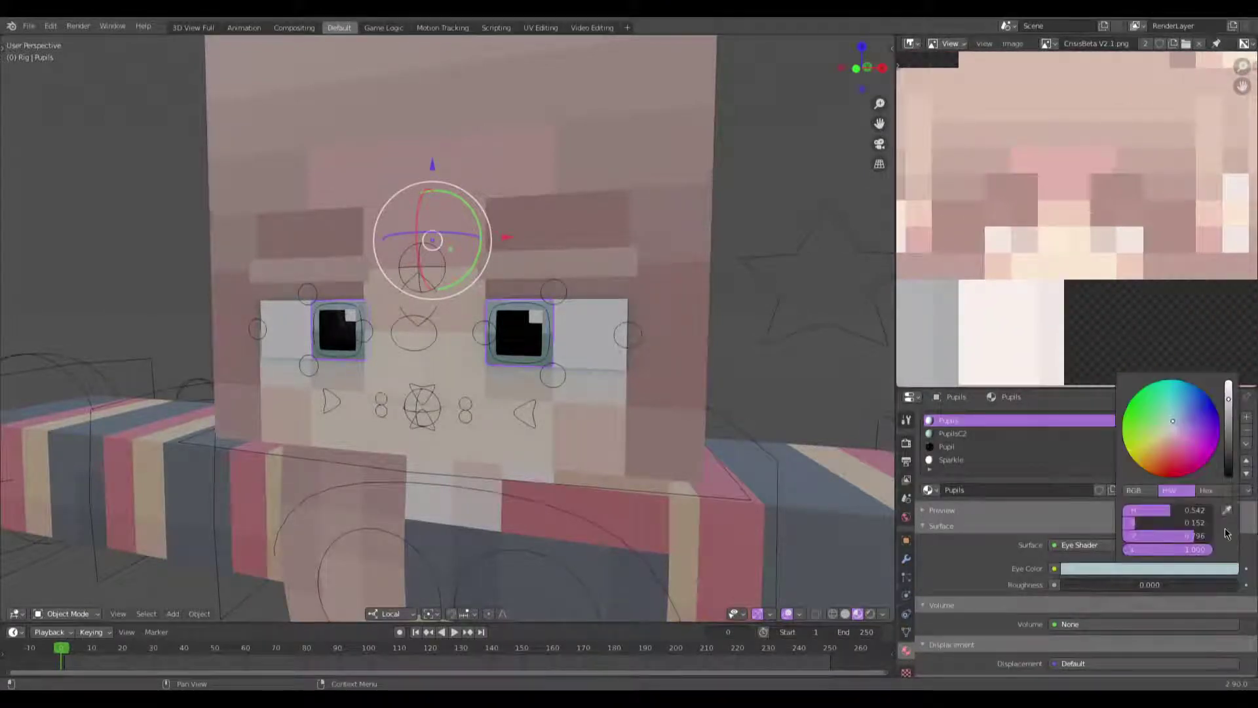
left_click(1227, 512)
left_click(1103, 241)
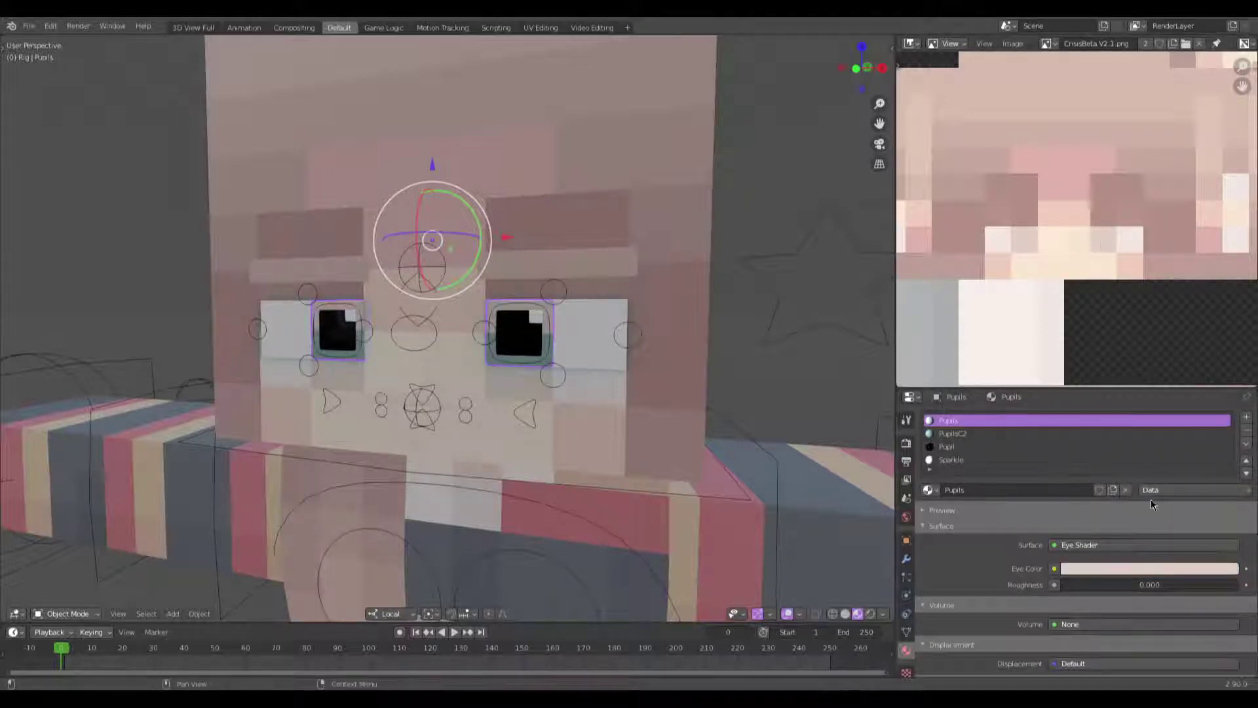
Step: Set the PupilsC2 material's eye color to a brownish pink sampled just above the eye in the skin texture
left_click(957, 433)
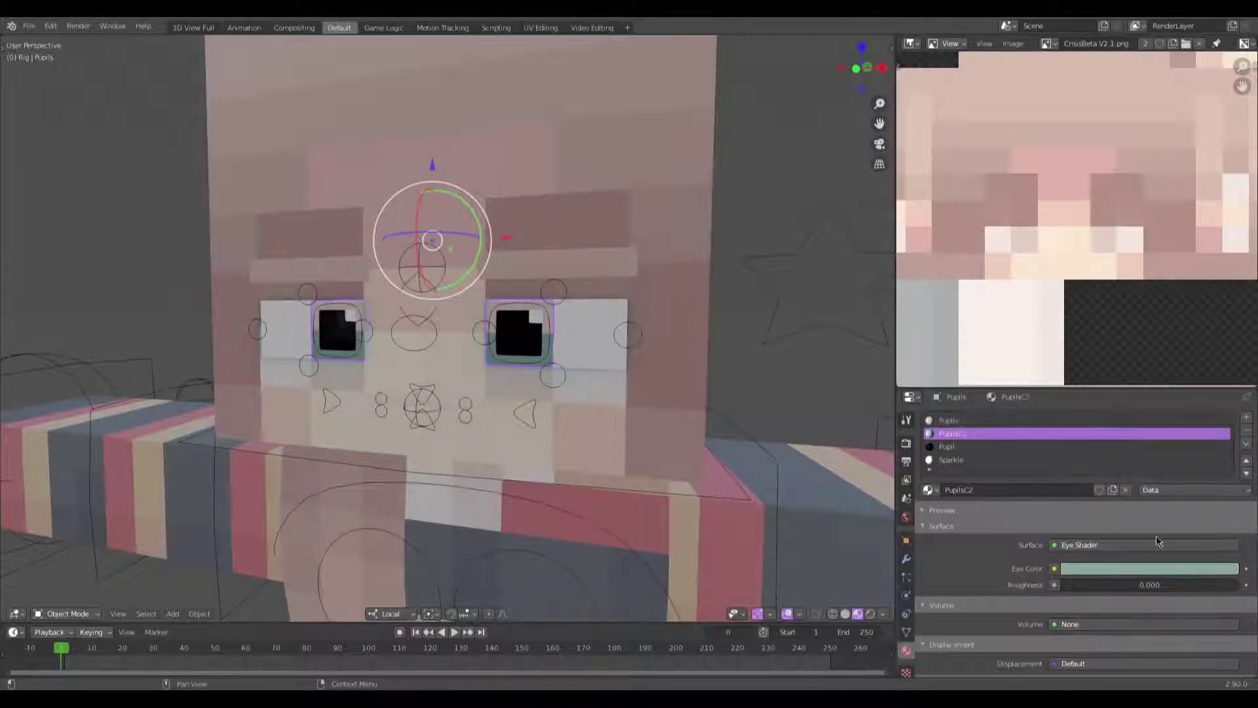
left_click(1176, 566)
left_click(1223, 512)
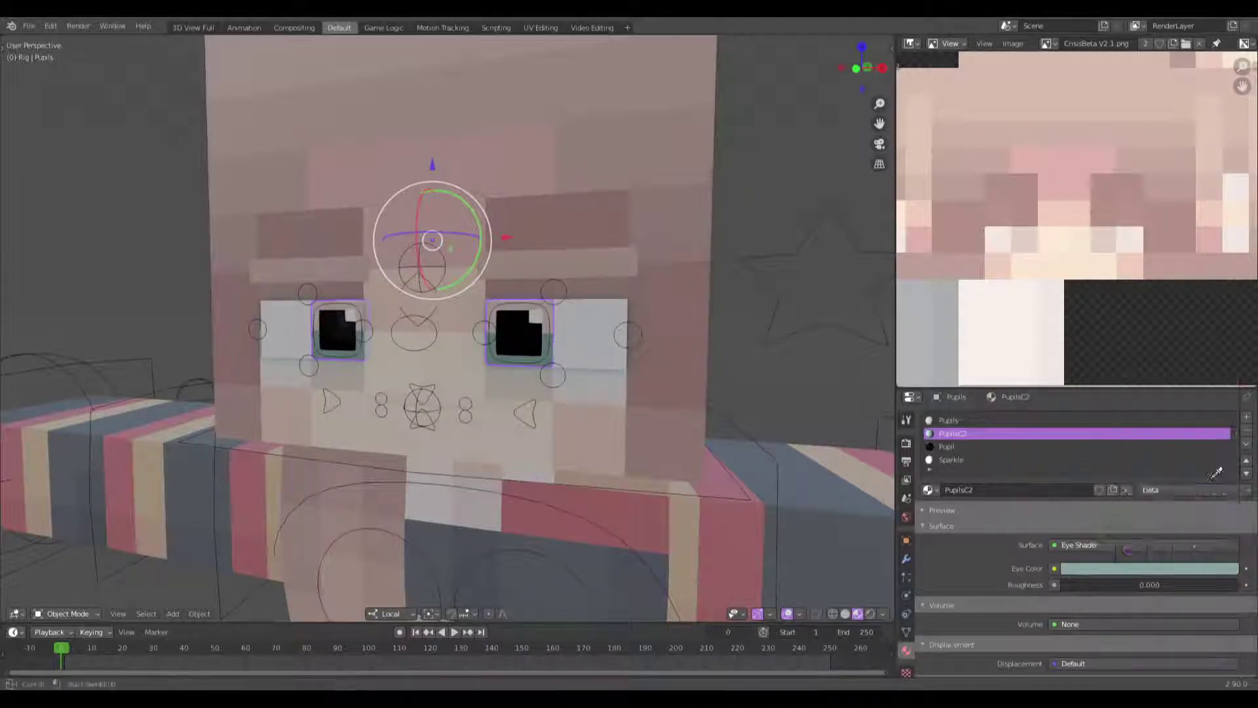
left_click(1107, 215)
mouse_move(499, 295)
middle_mouse_down()
mouse_move(567, 292)
mouse_move(418, 277)
mouse_move(498, 306)
middle_mouse_up()
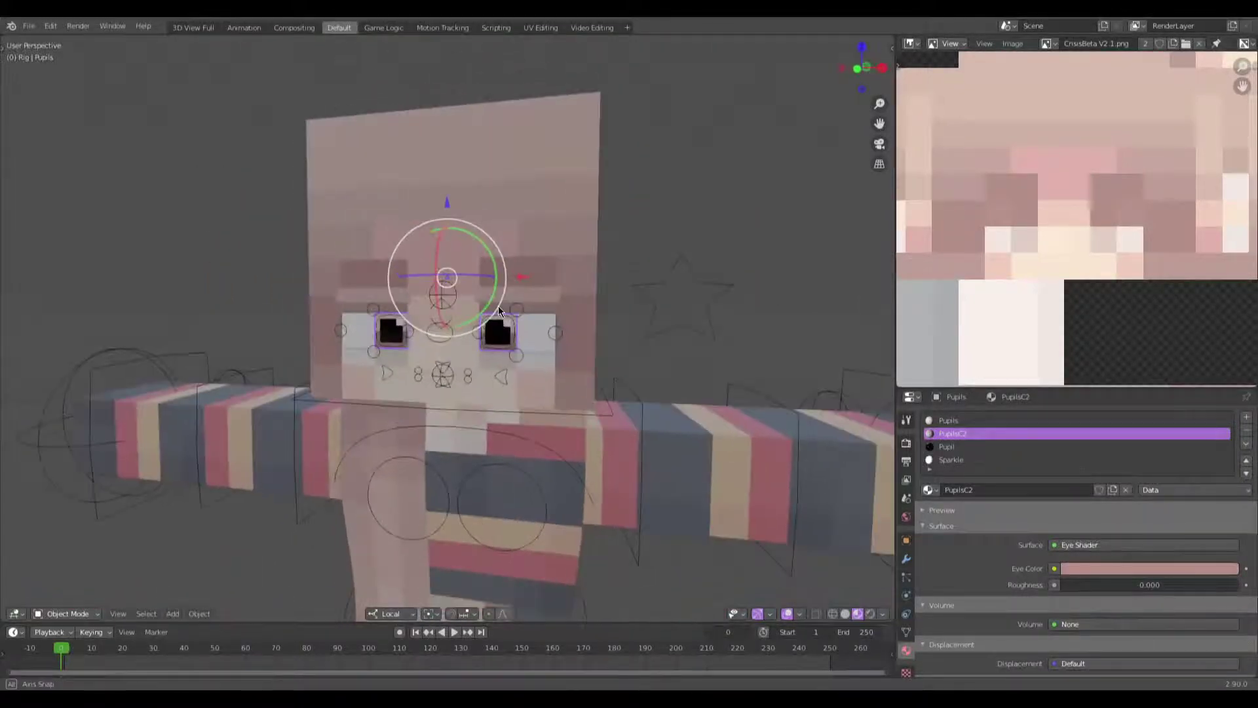
Step: Deselect everything and examine the recolored eyes and whole character alongside the skin texture
scroll(1083, 262, "down", 2)
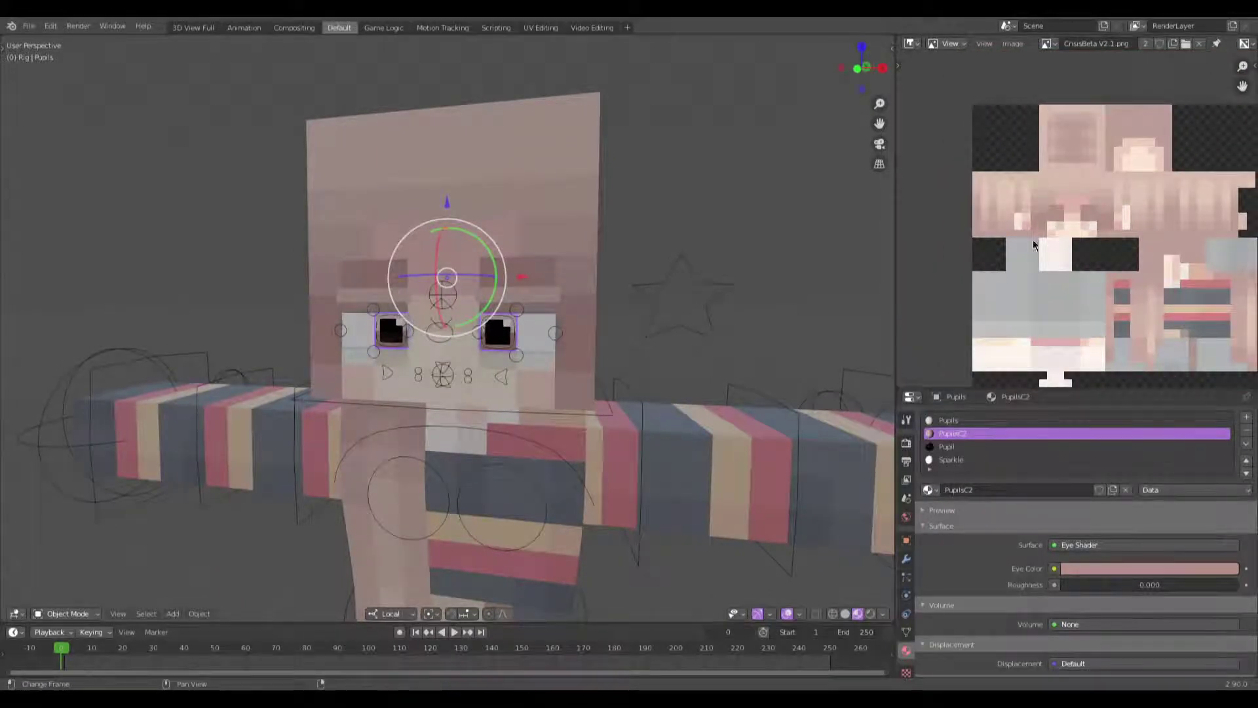
scroll(520, 470, "down", 4)
scroll(520, 471, "up", 7)
mouse_move(515, 412)
middle_mouse_down()
mouse_move(628, 399)
mouse_move(525, 417)
middle_mouse_up()
key("alt+a")
scroll(557, 424, "down", 6)
scroll(1063, 242, "down", 1)
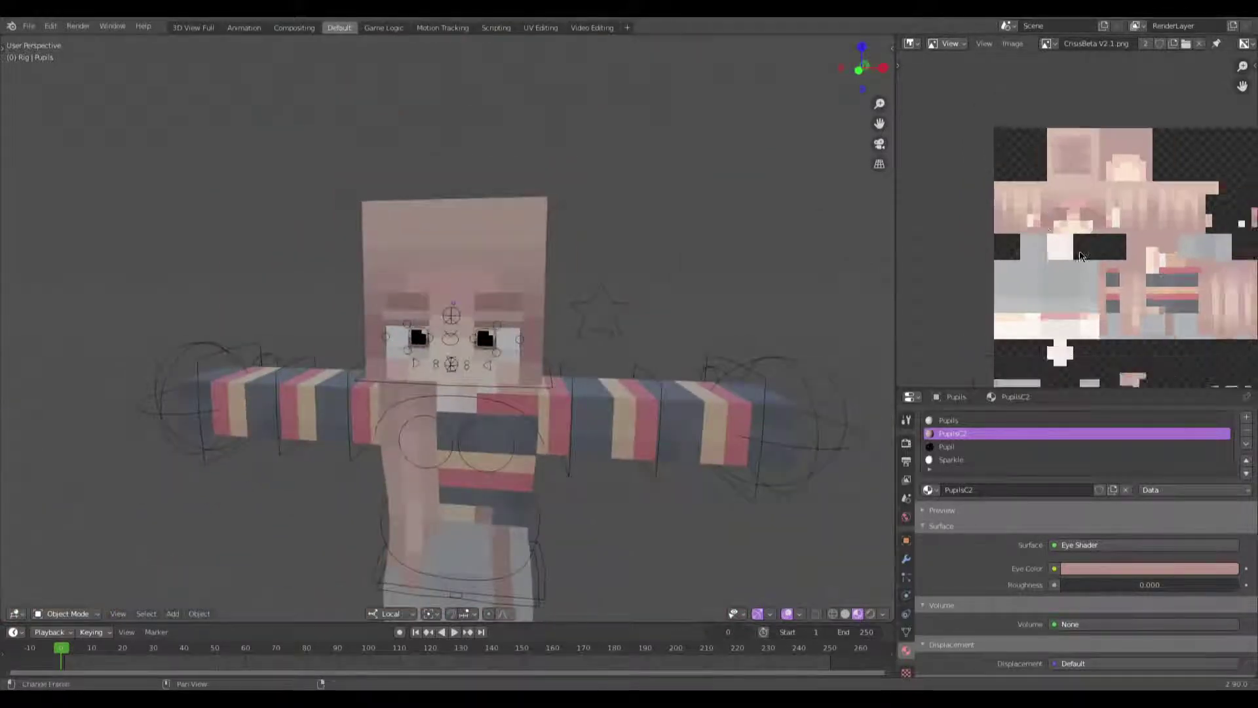
scroll(1063, 246, "down", 3)
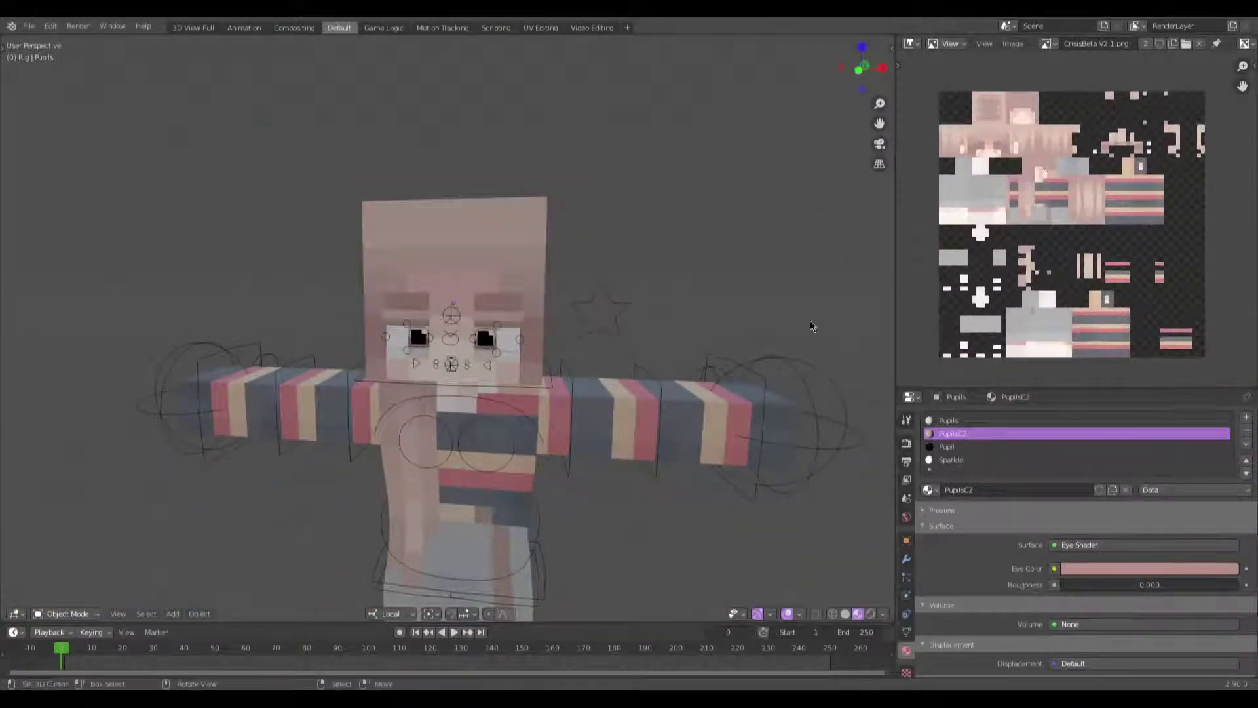
scroll(569, 454, "down", 3)
middle_click_drag(459, 400, 426, 313, "shift")
scroll(426, 313, "up", 1)
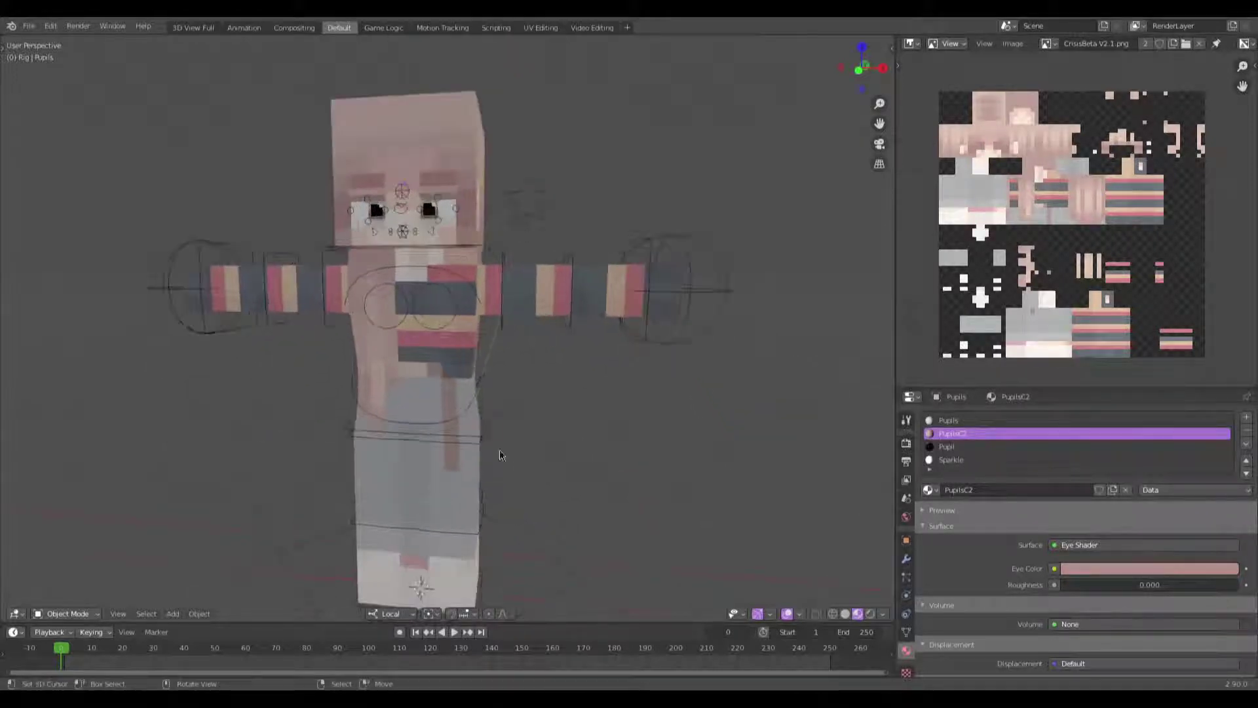
Step: Add evenly spaced vertical loop cuts to the left leg mesh, matching the skin's pixel columns
middle_click_drag(527, 479, 533, 367, "shift")
right_click(470, 380)
key("KP_1")
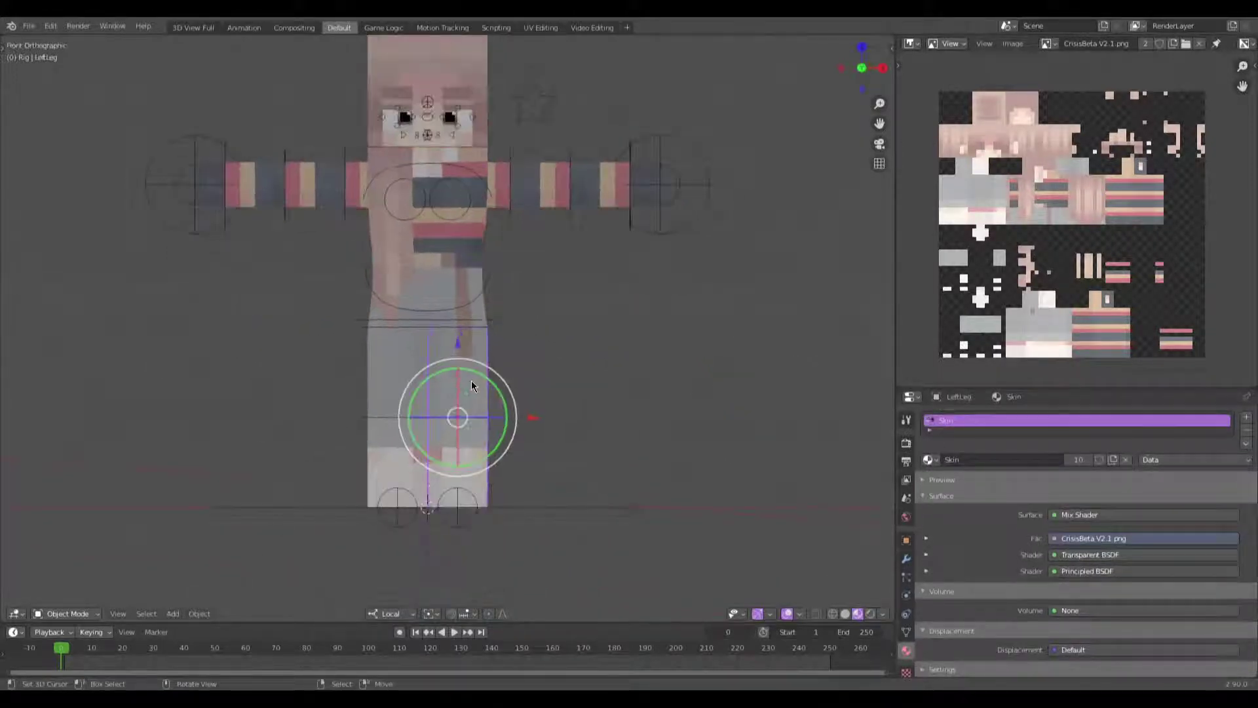
scroll(513, 357, "up", 2)
key("Tab")
middle_click_drag(592, 468, 531, 289, "shift")
scroll(574, 374, "up", 2)
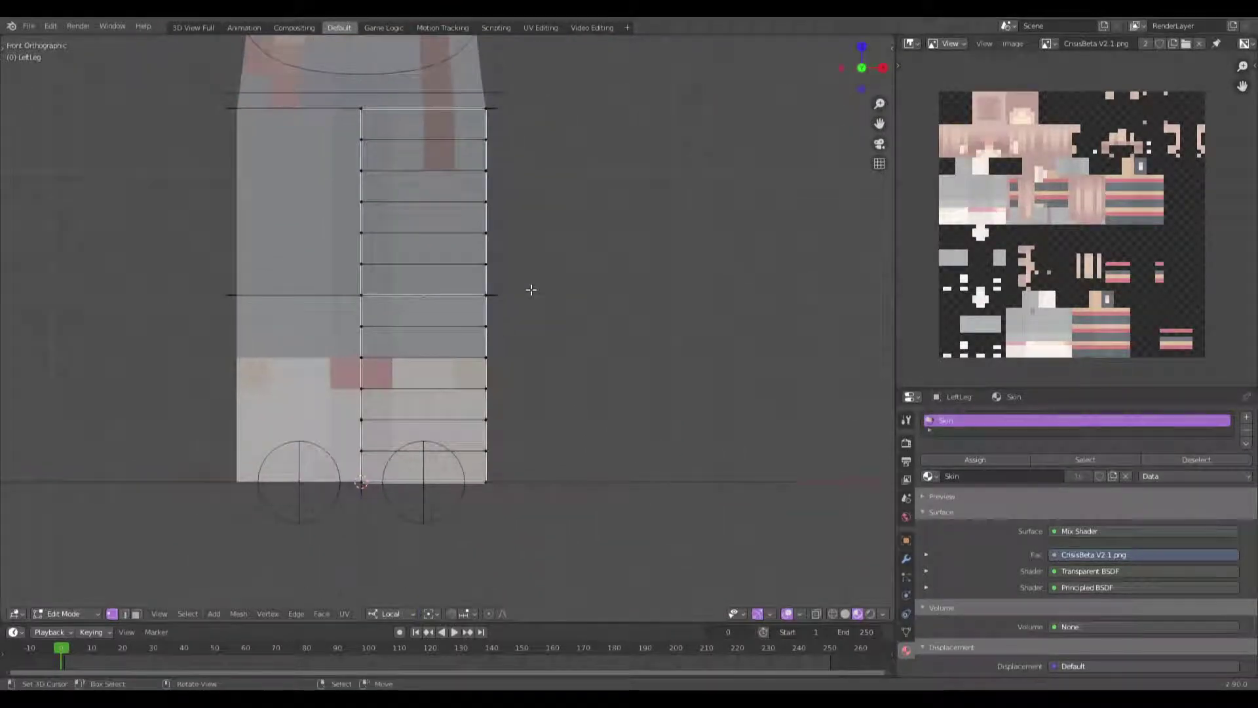
key("ctrl+r")
scroll(444, 216, "up", 2)
left_click(443, 216)
right_click(444, 216)
middle_click_drag(619, 289, 485, 295)
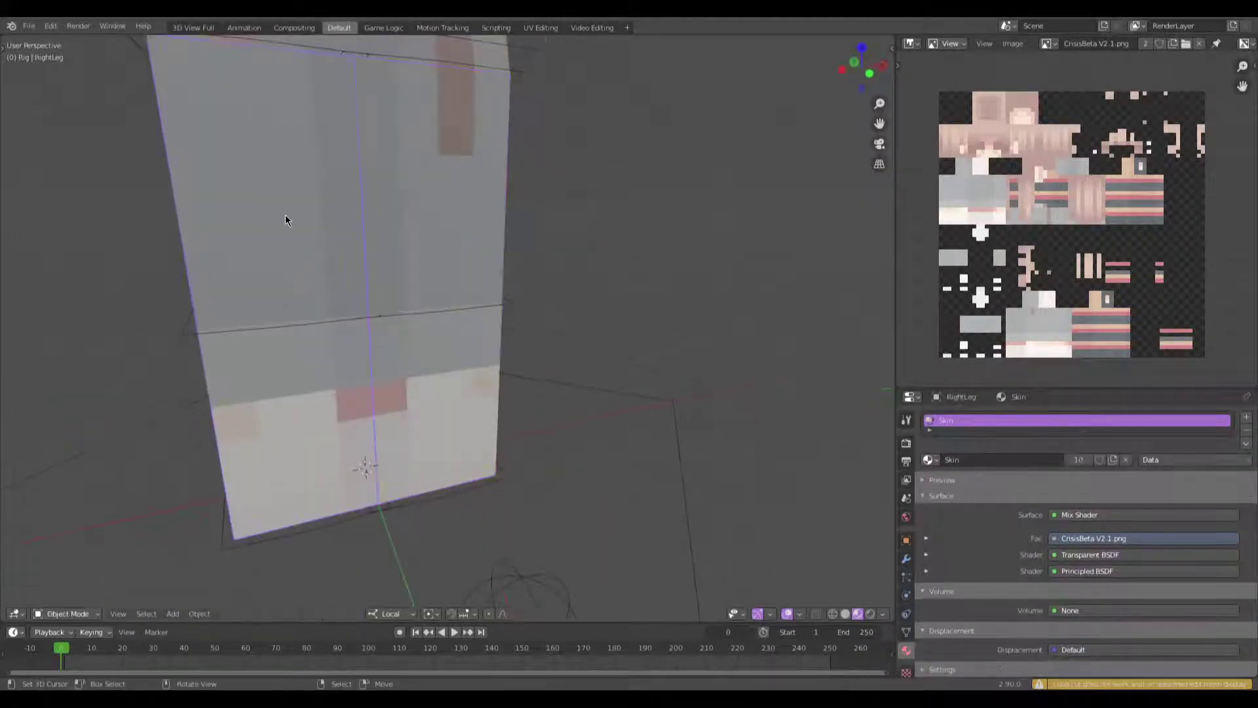
Step: Add evenly spaced vertical loop cuts across the front and side faces of the right leg, with three across the front
scroll(286, 221, "down", 3)
key("Tab")
middle_click_drag(325, 332, 419, 356, "shift")
scroll(419, 356, "up", 2)
key("alt+a")
key("ctrl+r")
scroll(473, 230, "up", 2)
left_click(473, 230)
right_click(474, 230)
middle_click_drag(473, 230, 533, 360)
key("ctrl+r")
scroll(469, 247, "up", 2)
left_click(469, 247)
right_click(469, 247)
key("alt+a")
key("Tab")
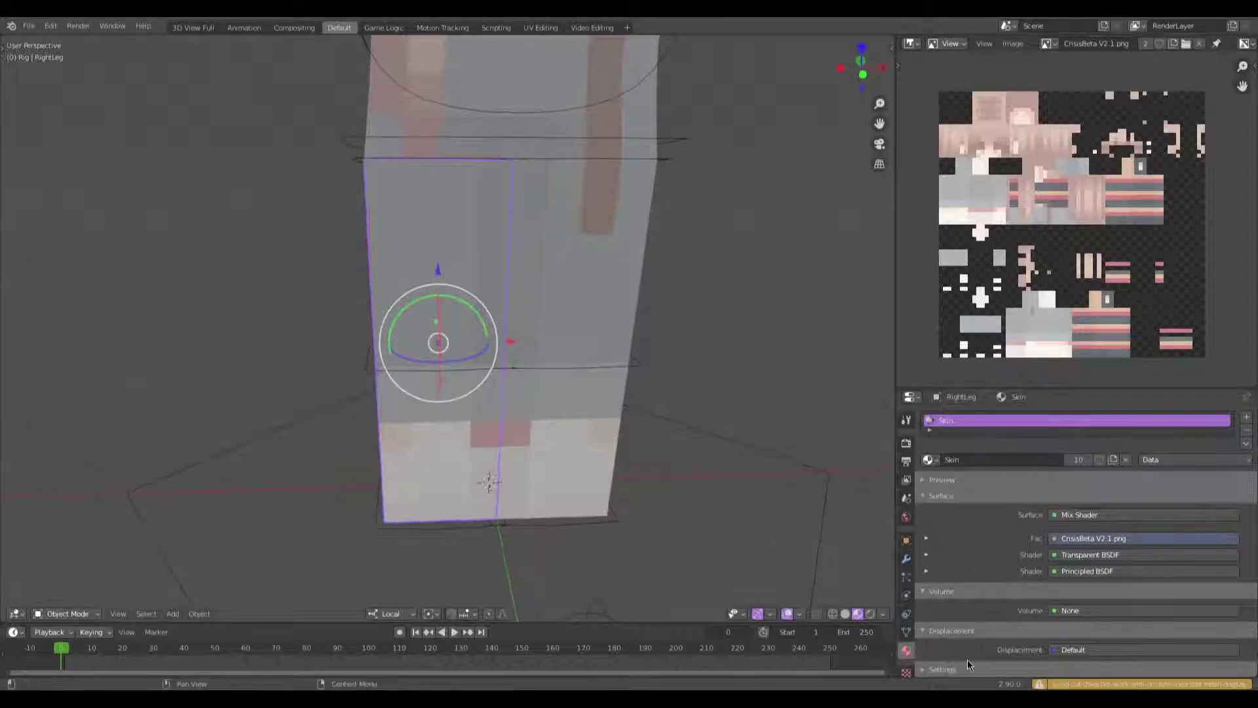
Step: Add Basis and Female shape keys to the right leg and the left leg, and set the left leg's Female value to 1.000
left_click(906, 633)
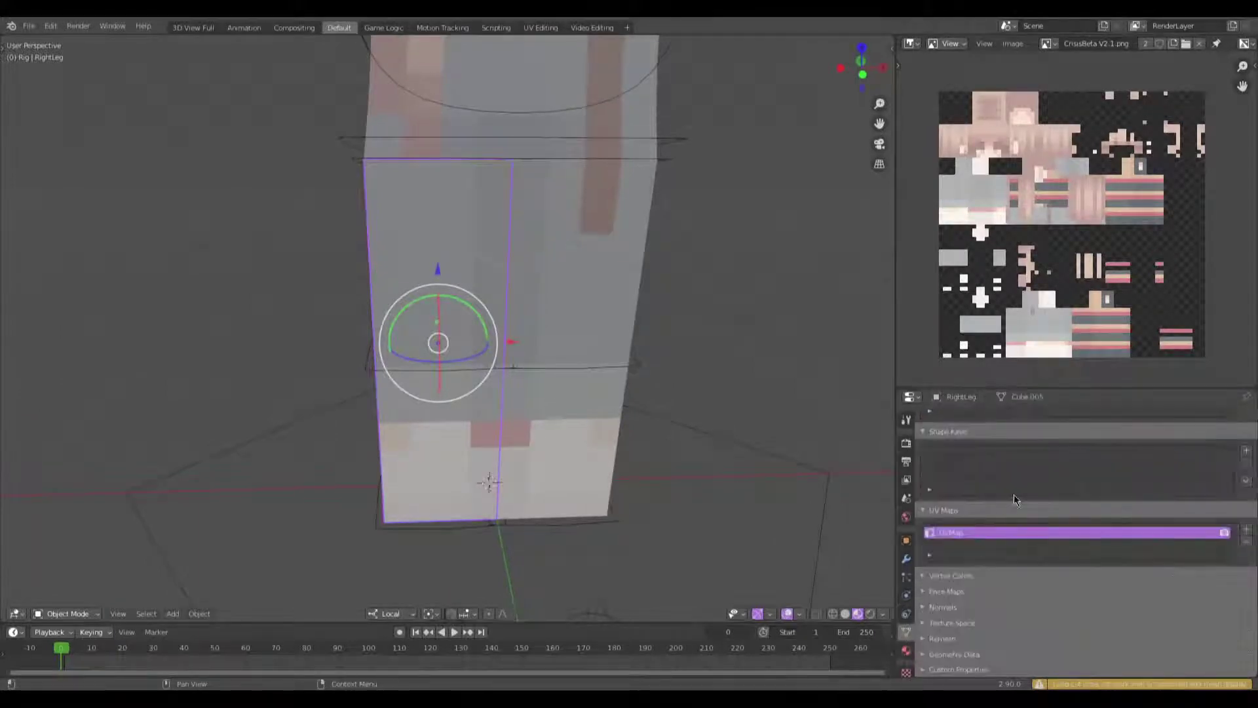
left_click(1247, 449)
left_click(1247, 449)
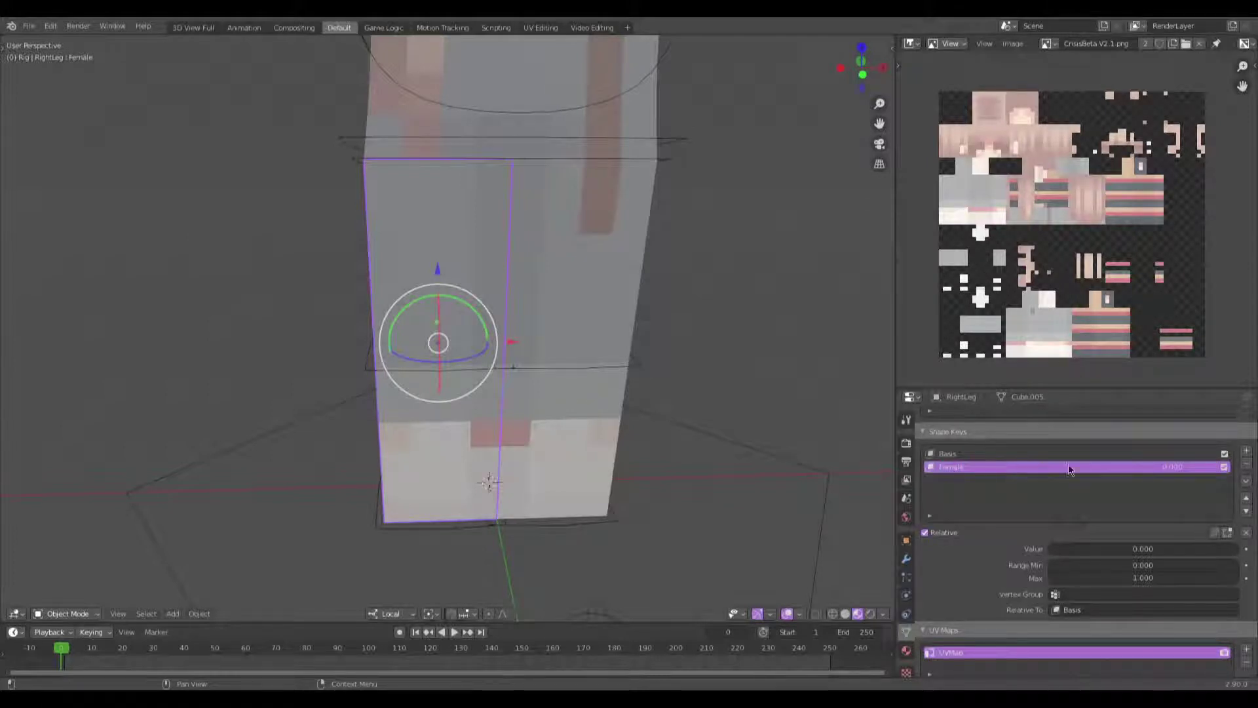
left_click(587, 296)
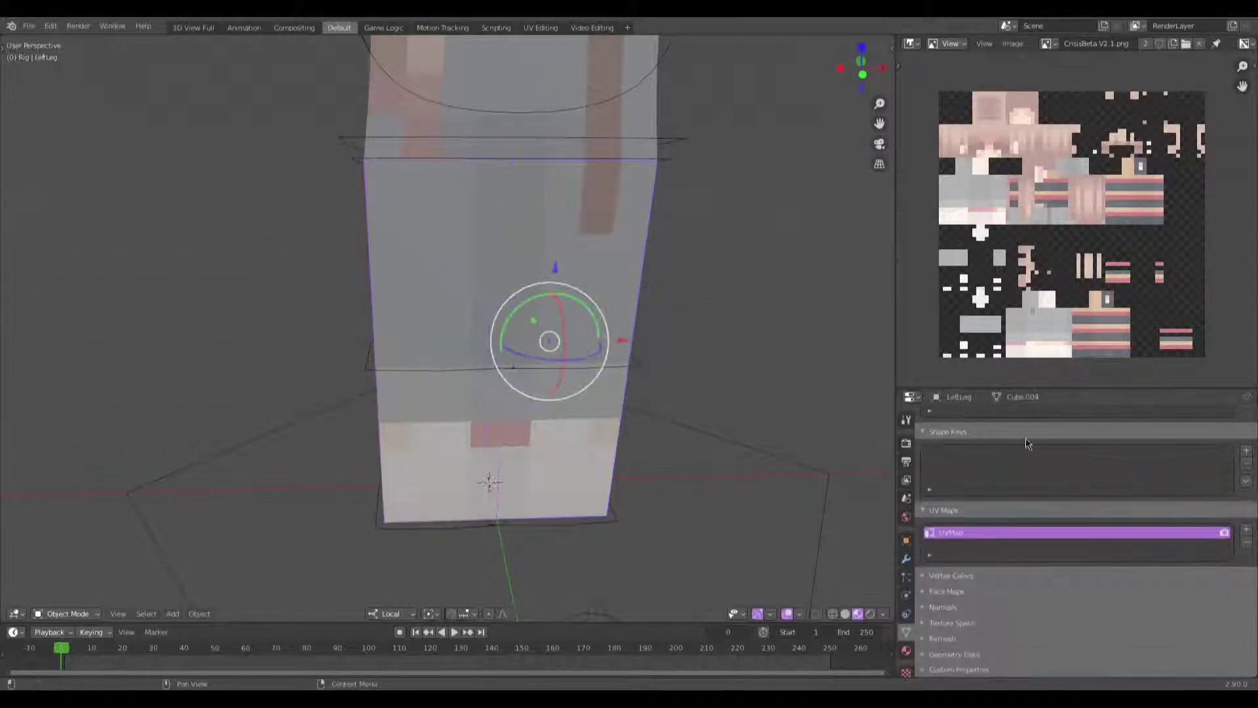
left_click(1247, 451)
left_click(1247, 451)
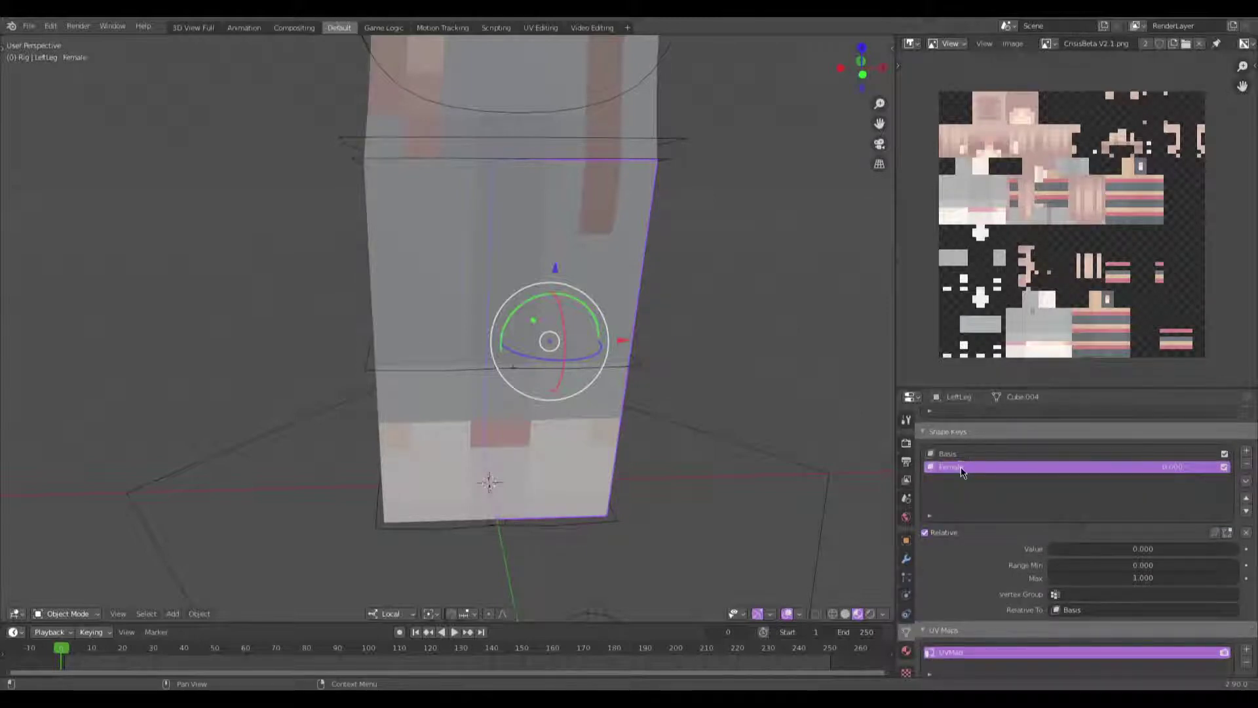
left_click_drag(1172, 467, 1232, 467)
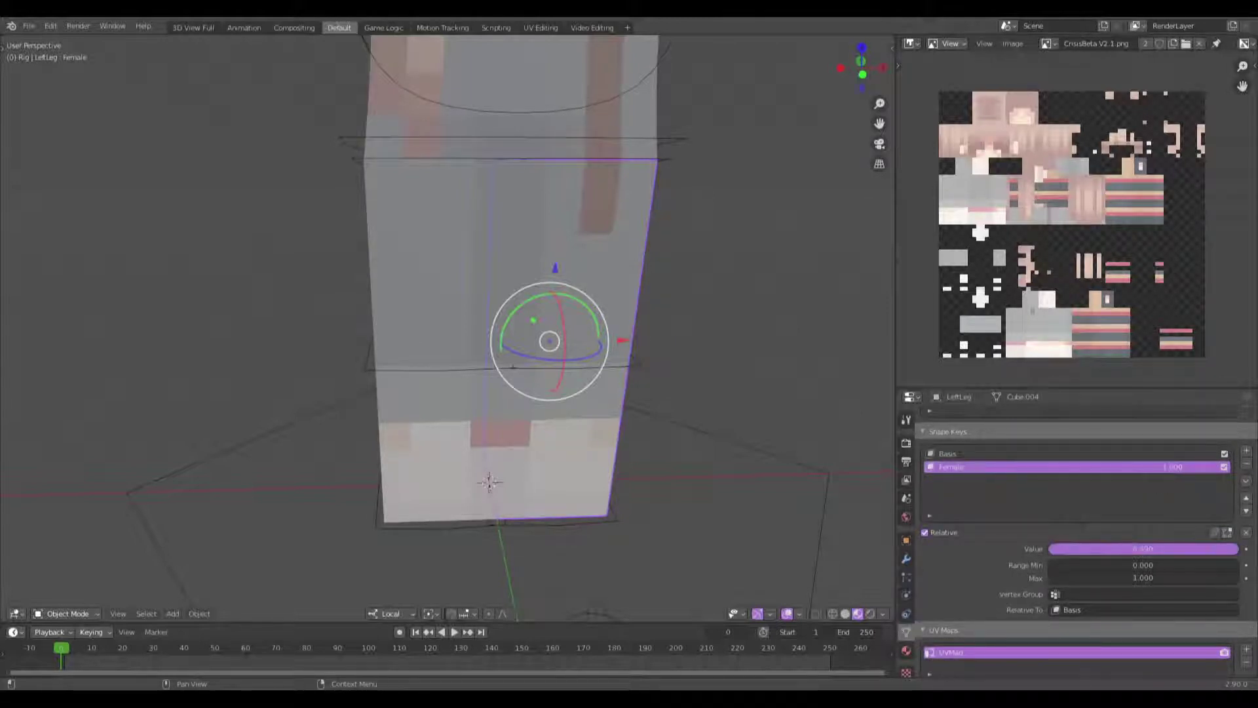
Step: Switch to the right leg and start editing its mesh in front view with its Female shape key active and nothing selected
scroll(603, 485, "down", 2)
right_click(634, 453)
left_click(453, 302)
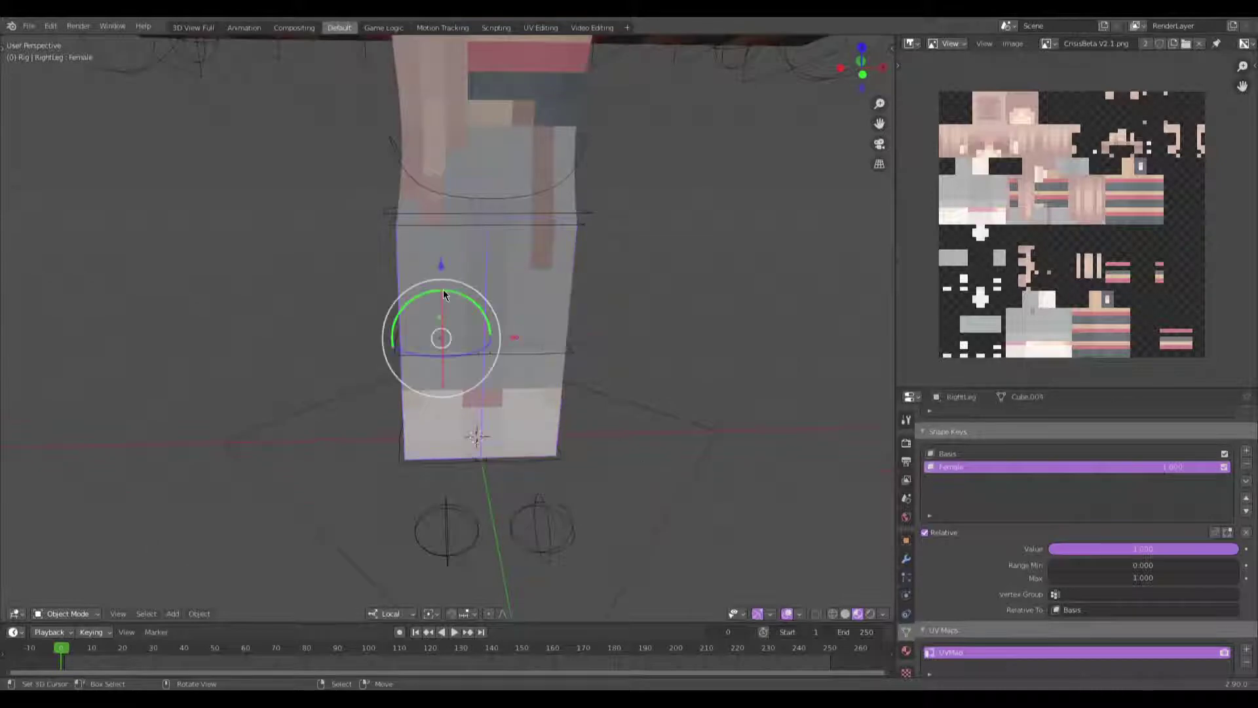
key("KP_1")
key("Tab")
scroll(444, 289, "up", 2)
key("a")
key("alt+a")
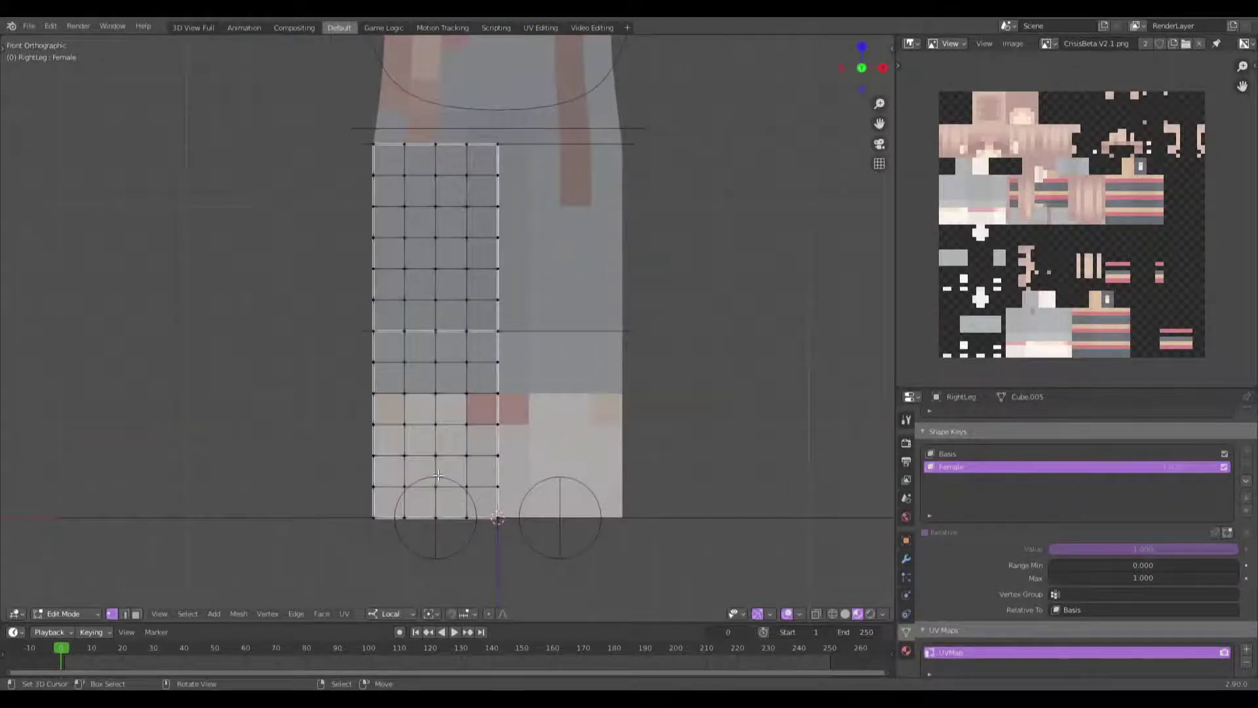
Step: Rotate the vertices along the right leg's outer side by -1° around the local Y axis
key("shift+z")
key("b")
left_click_drag(387, 566, 318, 38)
key("shift+z")
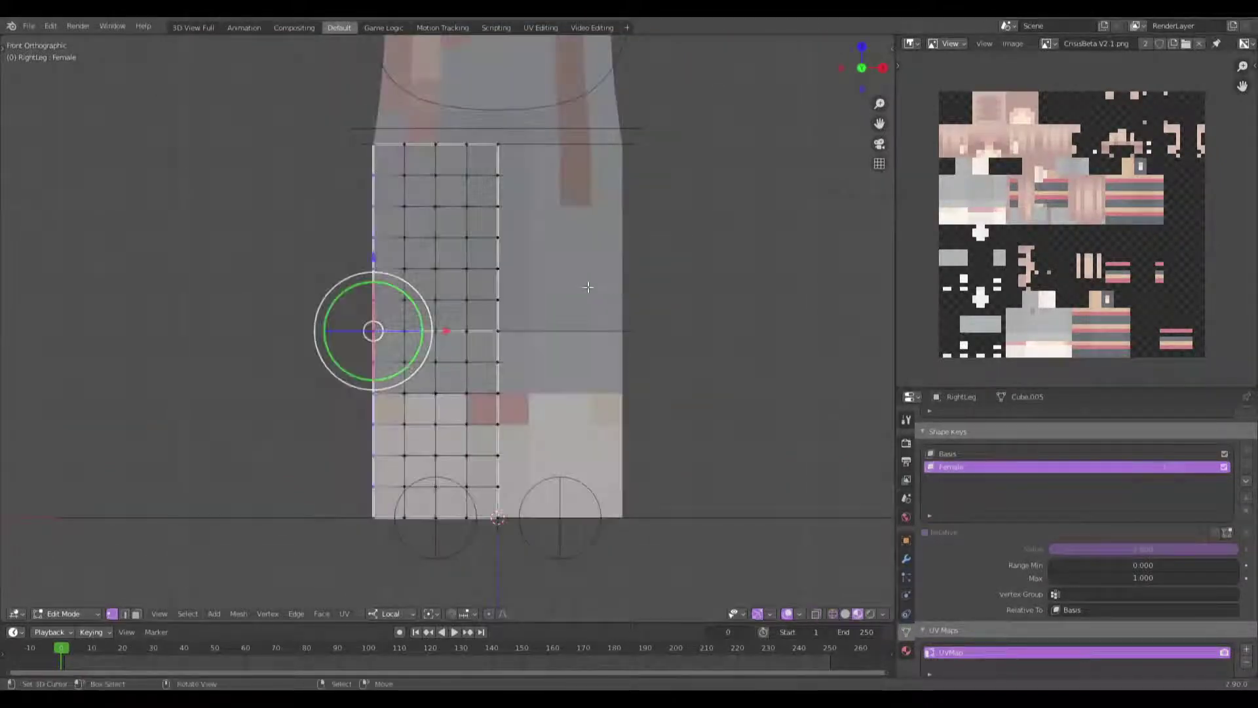
middle_click_drag(518, 343, 555, 334, "shift")
scroll(559, 341, "up", 1)
key("r")
key("y")
key("1")
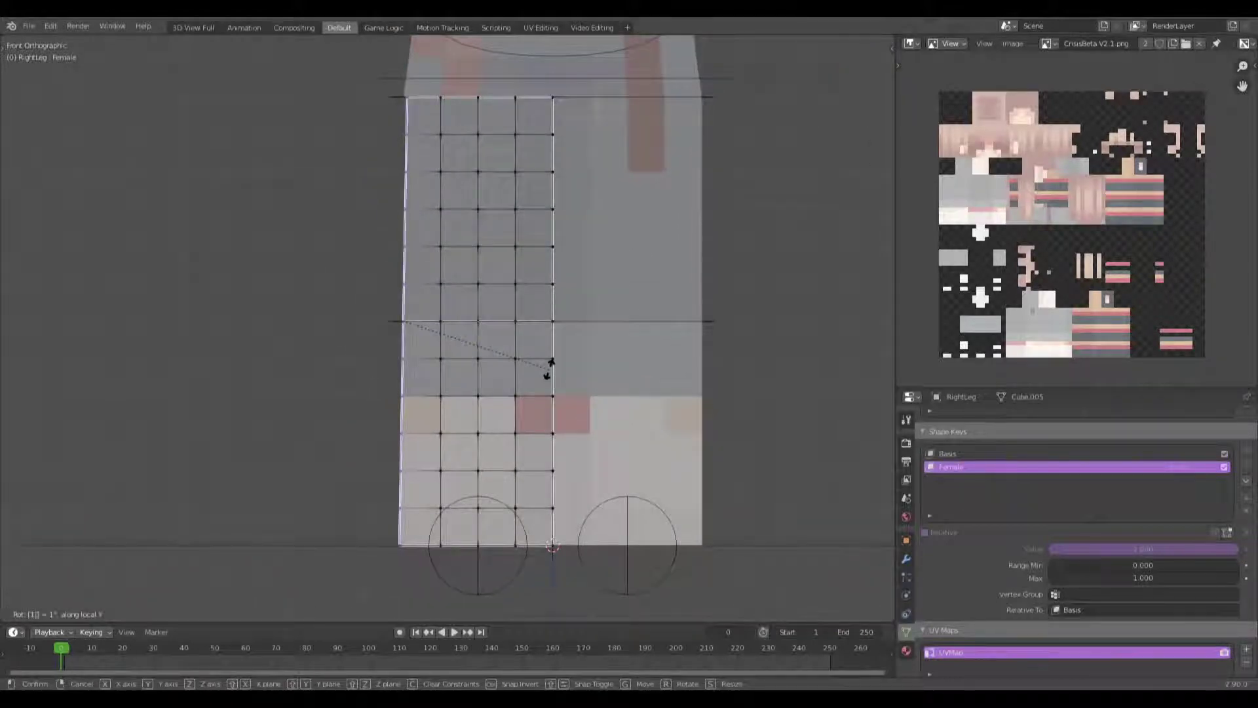
key("minus")
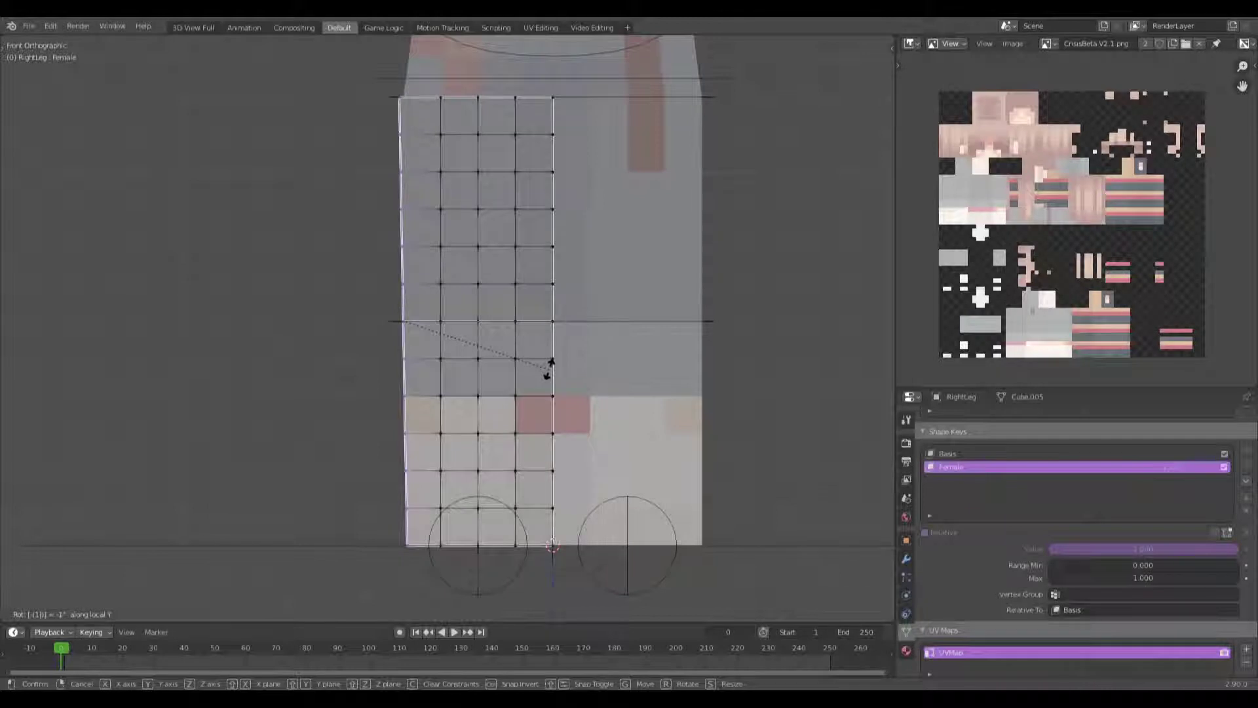
key("Return")
middle_click_drag(406, 411, 421, 368, "shift")
scroll(421, 368, "up", 1)
key("g")
key("x")
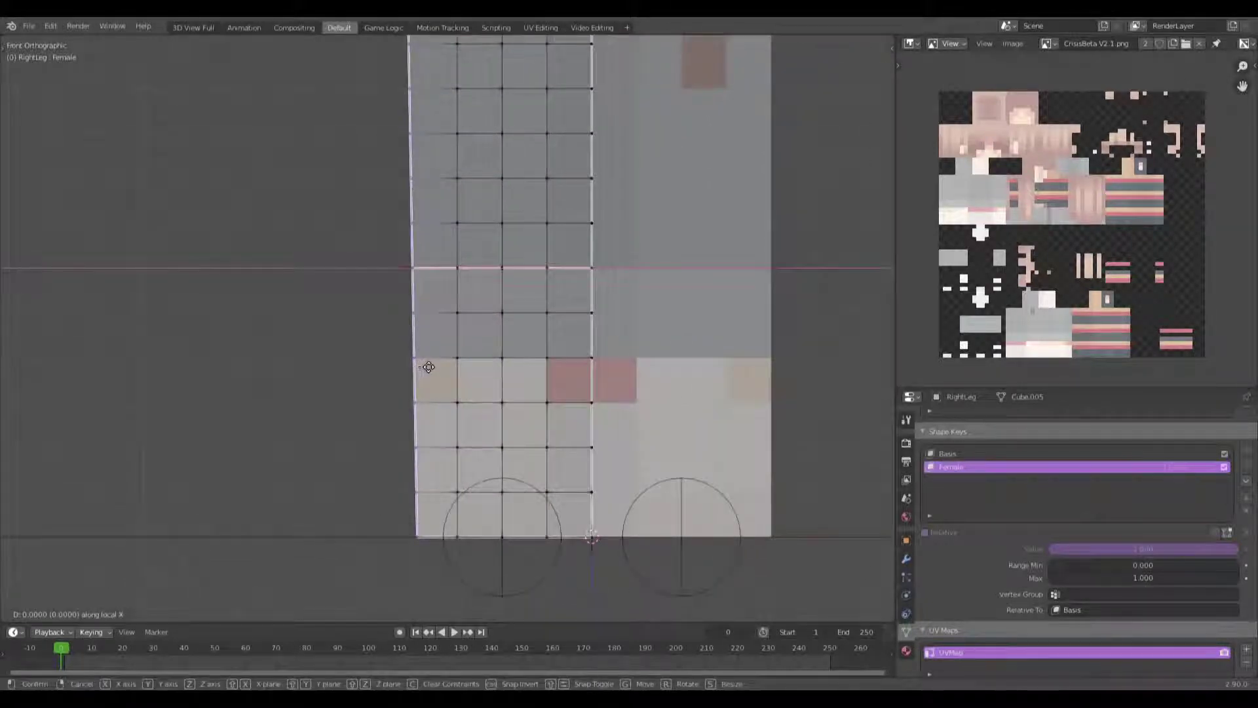
right_click(438, 366)
Step: Move the right leg's tilted outer vertices 0.01 along local X so their upper end meets the torso's lower corner
middle_click_drag(396, 256, 415, 525, "shift")
scroll(415, 486, "up", 2)
scroll(407, 348, "up", 1)
middle_click_drag(402, 327, 412, 393, "shift")
scroll(408, 347, "up", 2)
key("g")
key("x")
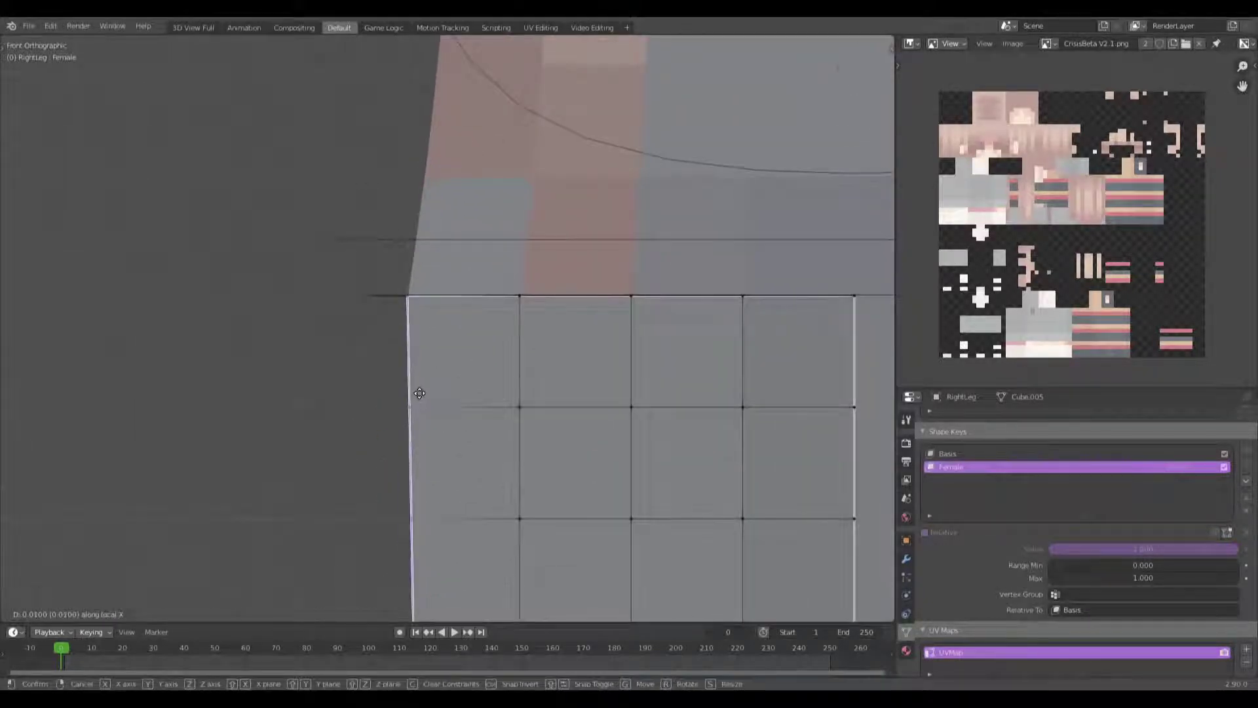
left_click(420, 392)
Step: Rotate the vertices along the right leg's inner side, at the gap between the legs, in front view
scroll(490, 383, "down", 4)
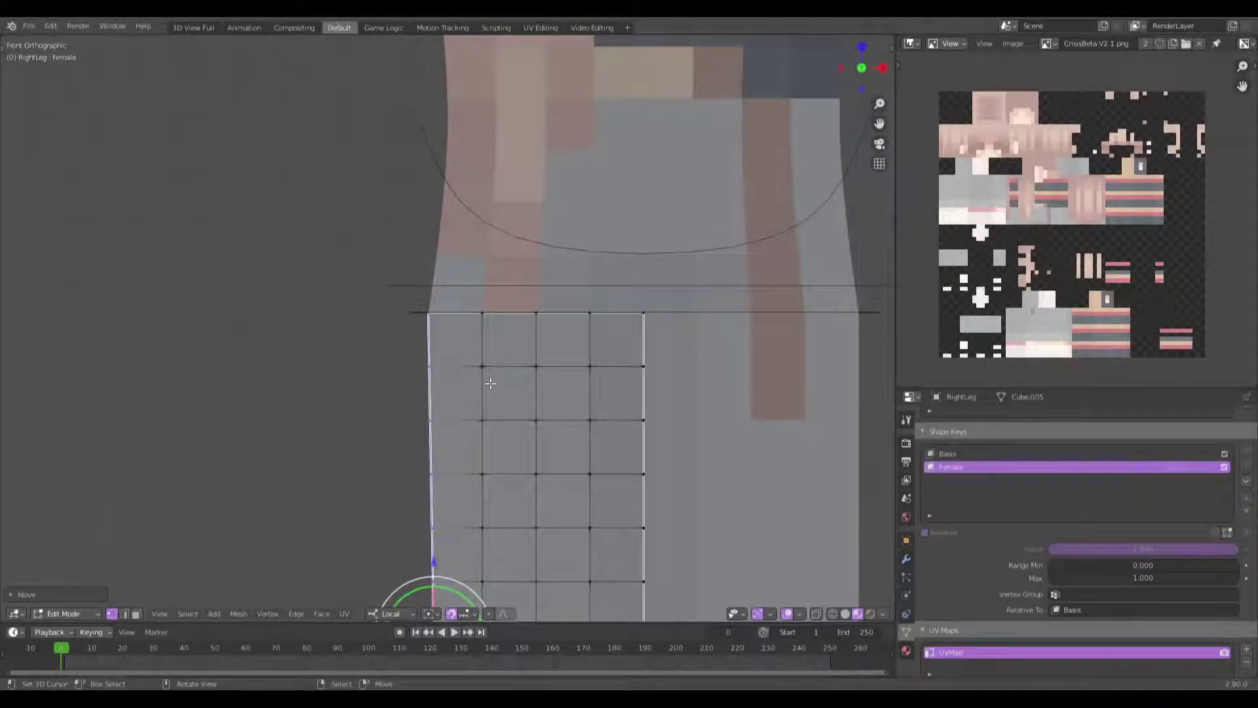
scroll(490, 383, "down", 3)
mouse_move(603, 460)
middle_mouse_down("shift")
mouse_move(460, 330)
mouse_move(520, 256)
middle_mouse_up("shift")
scroll(505, 474, "up", 1)
key("shift+z")
key("b")
left_click_drag(531, 546, 473, 44)
scroll(616, 364, "down", 1)
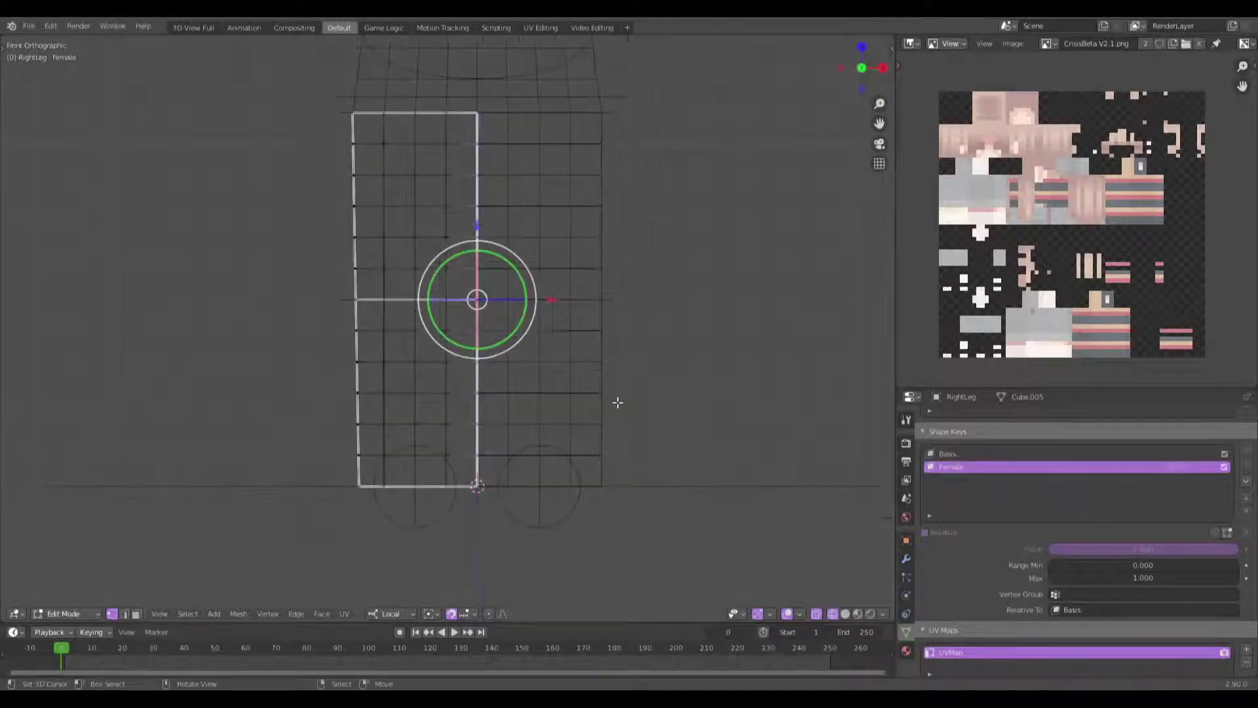
key("r")
left_click(617, 402)
Step: Shift the right leg's inner-side vertices along X so their upper end lines up with the torso's centre
scroll(596, 231, "up", 3)
middle_click_drag(600, 107, 584, 363, "shift")
scroll(584, 363, "up", 2)
key("g")
key("x")
left_click(576, 365)
Step: In side view, rotate the vertices along the right leg's back face by -1° around the local X axis
scroll(568, 379, "down", 3)
key("KP_3")
key("a")
scroll(567, 367, "up", 2)
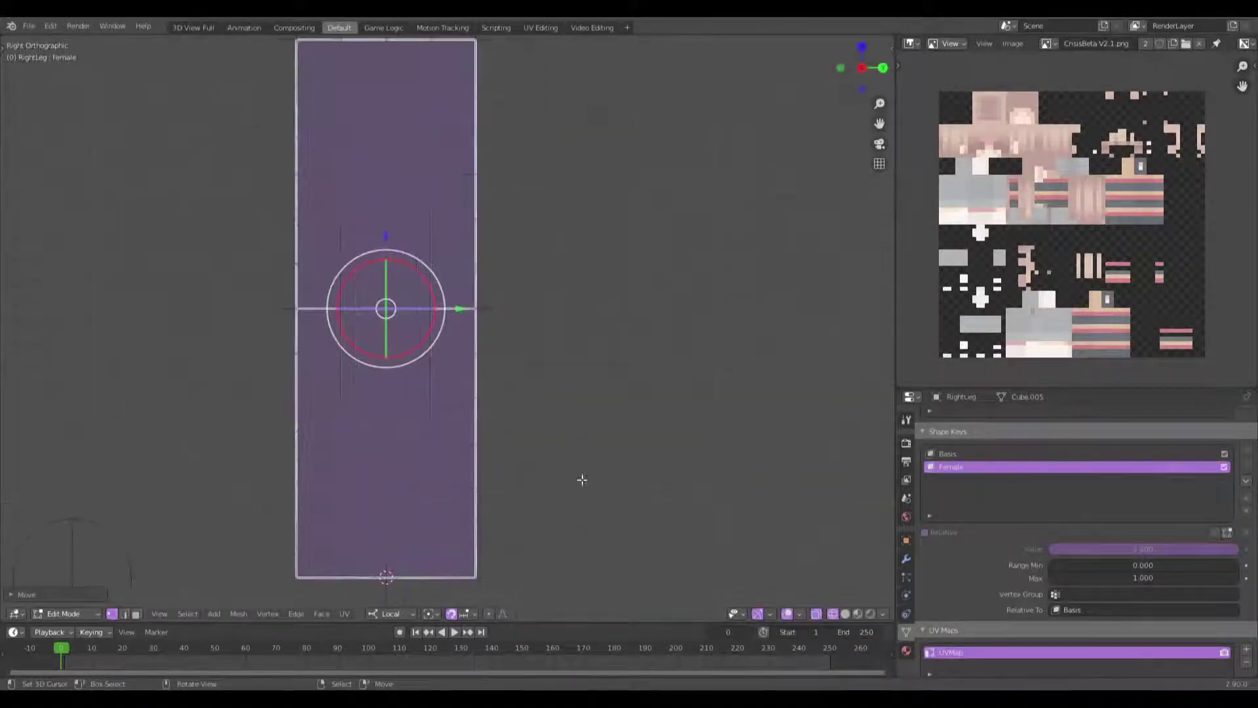
key("alt+a")
scroll(585, 445, "down", 2)
key("b")
left_click_drag(534, 490, 459, 35)
middle_click_drag(518, 188, 521, 328, "shift")
scroll(522, 282, "up", 3)
middle_click_drag(523, 281, 526, 309, "shift")
key("r")
key("x")
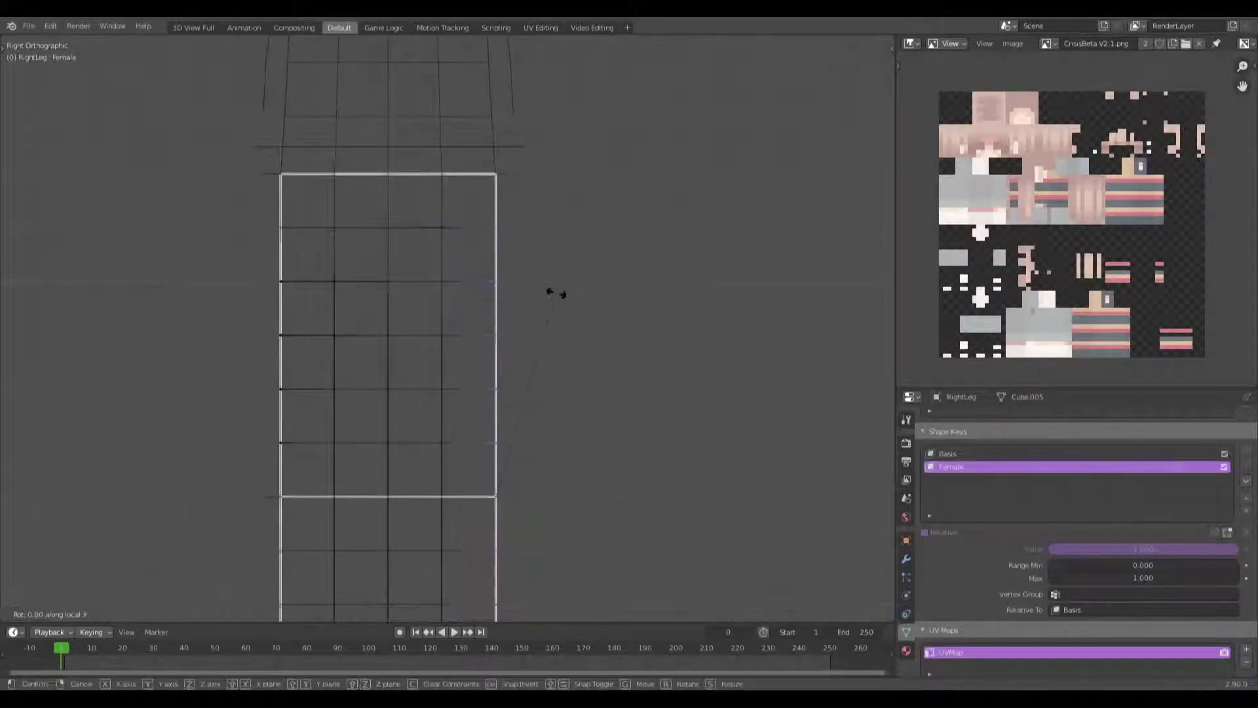
key("1")
key("BackSpace")
type("-1")
key("Return")
Step: Shift the right leg's back-face vertices along local Y so their upper end meets the torso's lower edge
key("g")
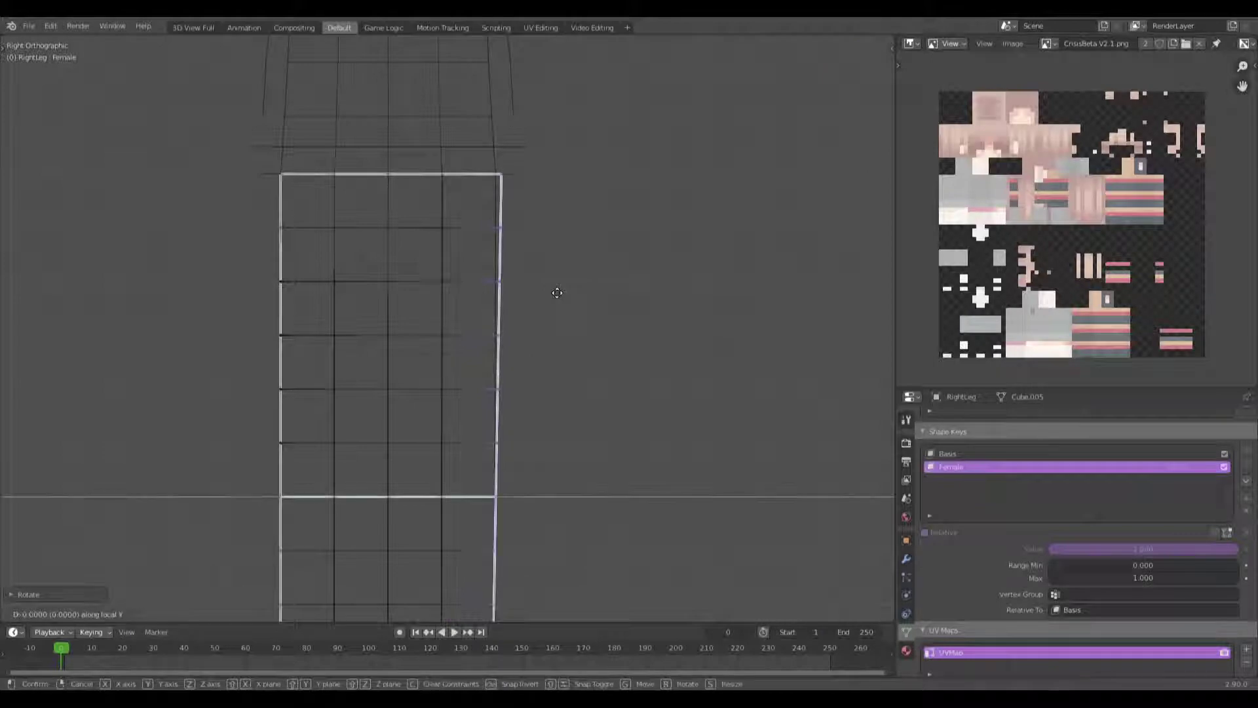
left_click(551, 292)
scroll(550, 292, "down", 4)
middle_click_drag(550, 293, 642, 175, "shift")
scroll(622, 223, "up", 2)
left_click(587, 301)
Step: Rotate the vertices along the right leg's front face in side view to taper it toward the foot
middle_click_drag(586, 300, 552, 397, "shift")
key("b")
left_click_drag(471, 584, 415, 57)
scroll(520, 278, "up", 3)
key("r")
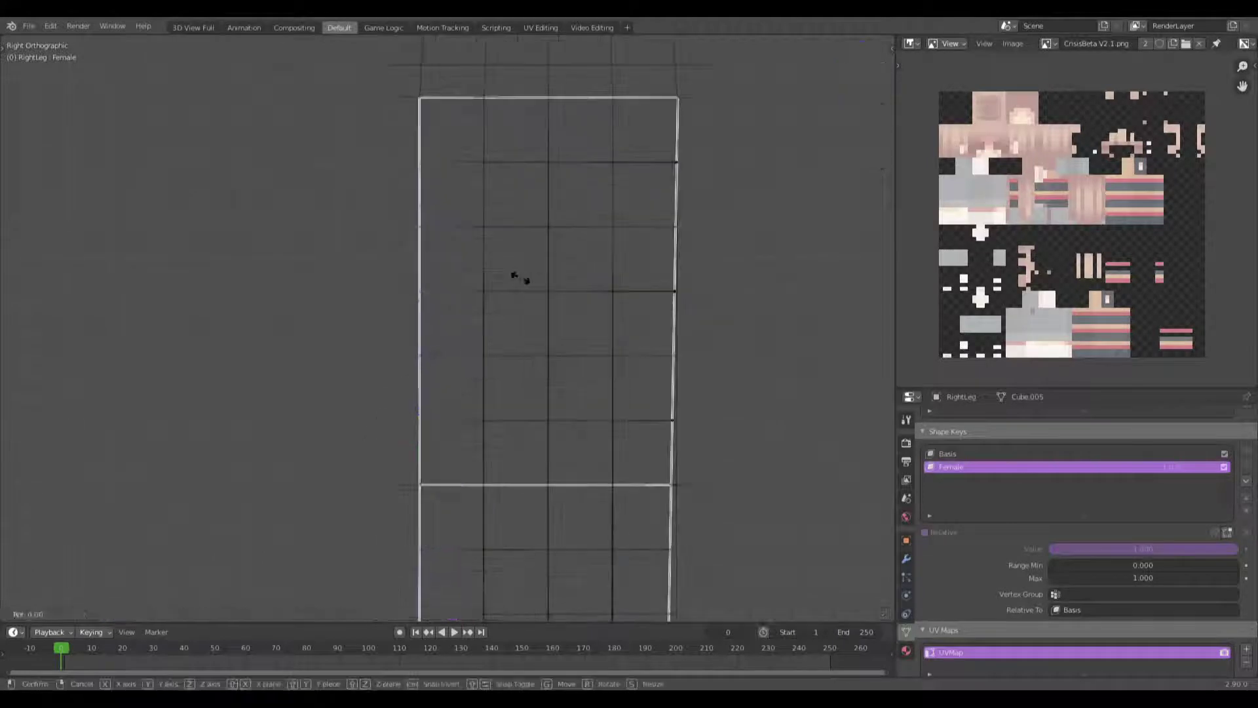
left_click(521, 278)
Step: Shift the right leg's front-face vertices along Y to line up with the torso, then clear the selection
key("g")
key("y")
left_click(528, 276)
key("alt+a")
scroll(528, 277, "down", 4)
Step: Finish editing the right leg and examine it isolated with its skin texture displayed
key("Tab")
middle_click_drag(498, 296, 574, 308)
key("slash")
key("shift+z")
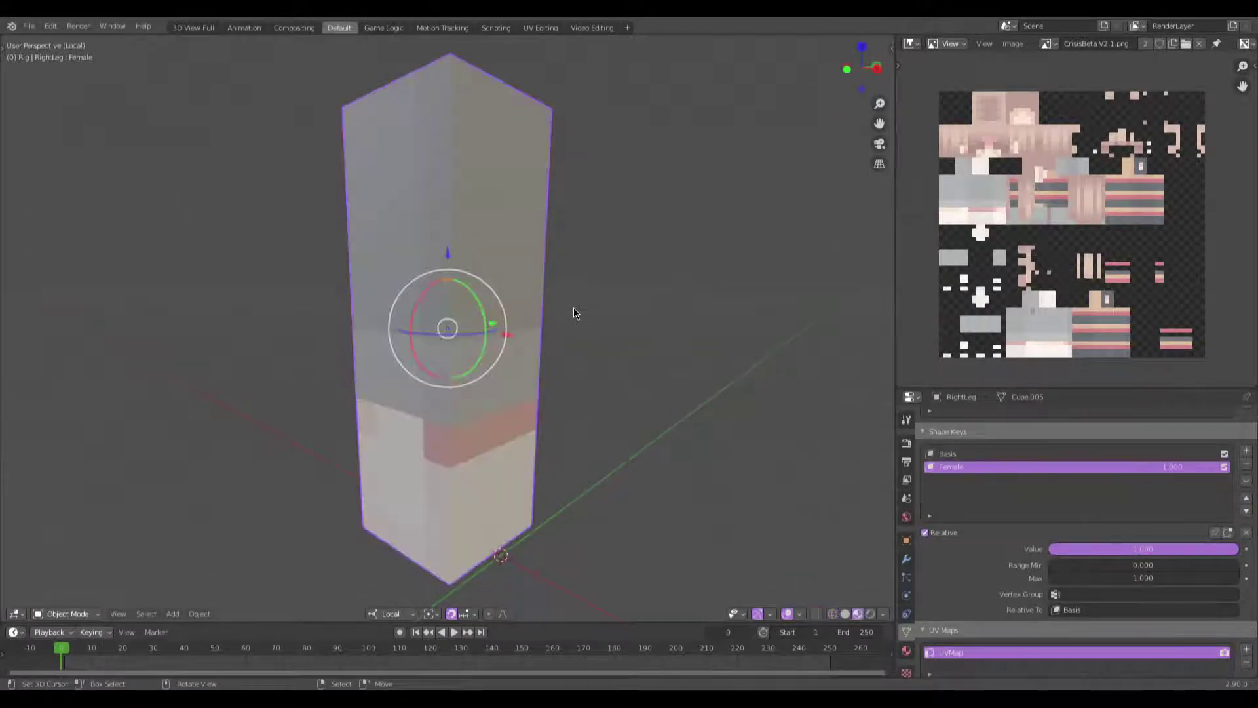
key("KP_Divide")
Step: Isolate the left leg and rotate its outer-side vertices by 1° around the Y axis in front view
left_click(540, 313)
key("KP_Divide")
key("KP_1")
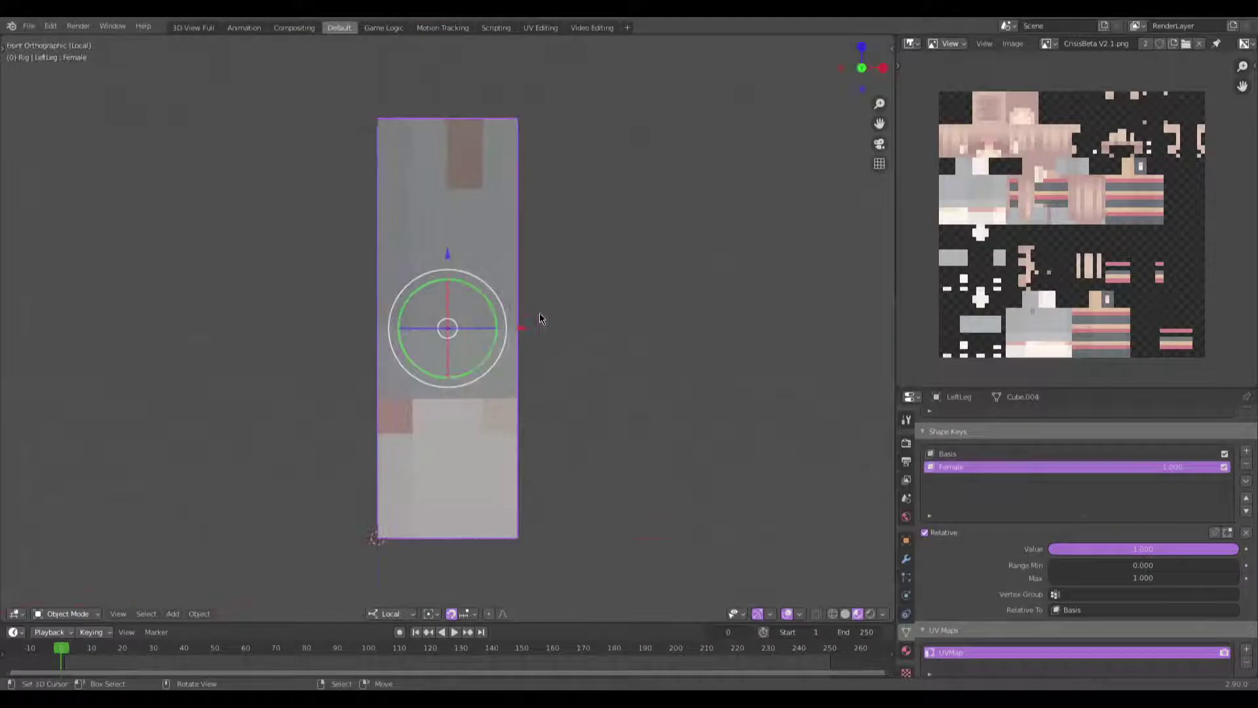
key("Tab")
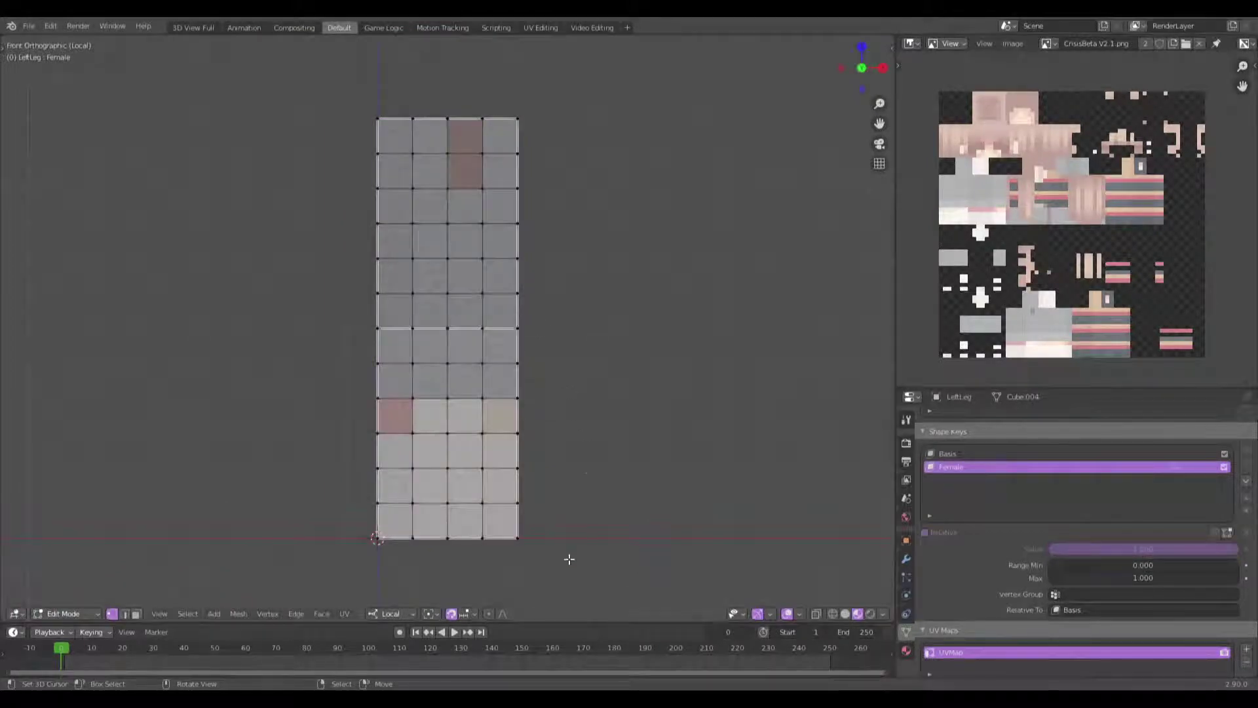
key("shift+z")
left_click_drag(584, 570, 513, 82)
key("r")
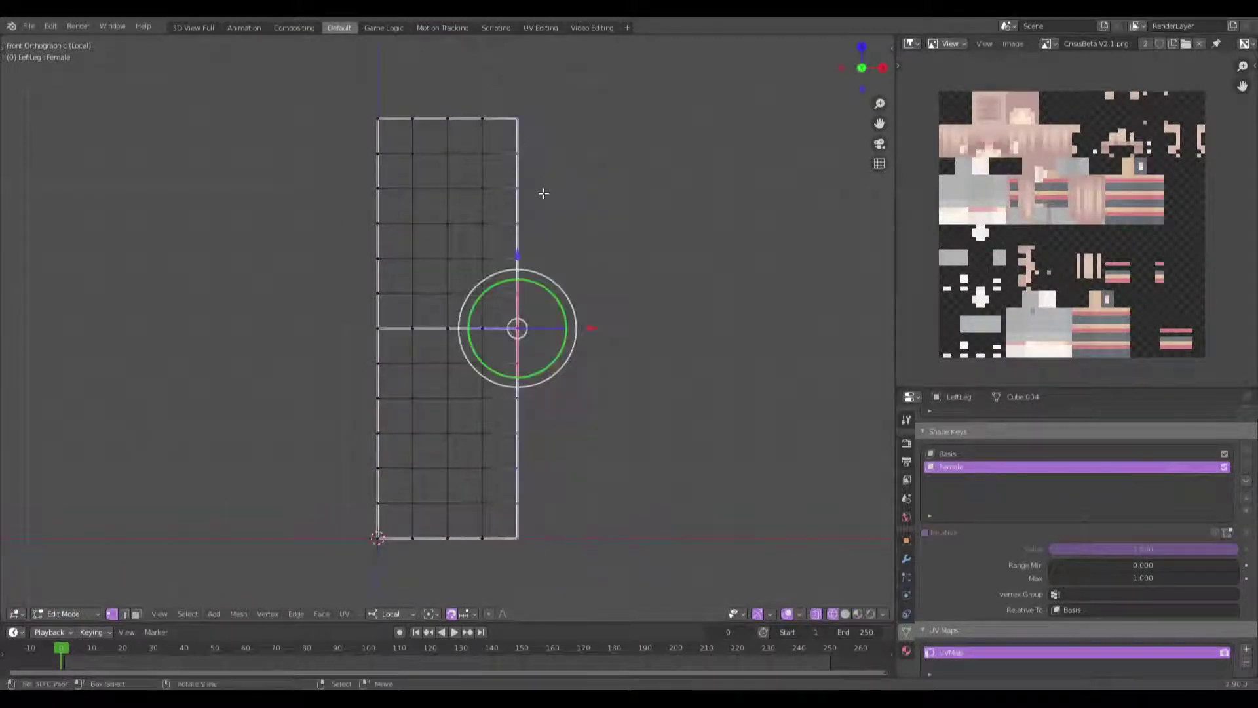
key("y")
key("y")
type("1")
key("Return")
Step: Shift the left leg's outer-side vertices along X toward the leg's centre to restore the width at the hip
scroll(524, 262, "up", 4)
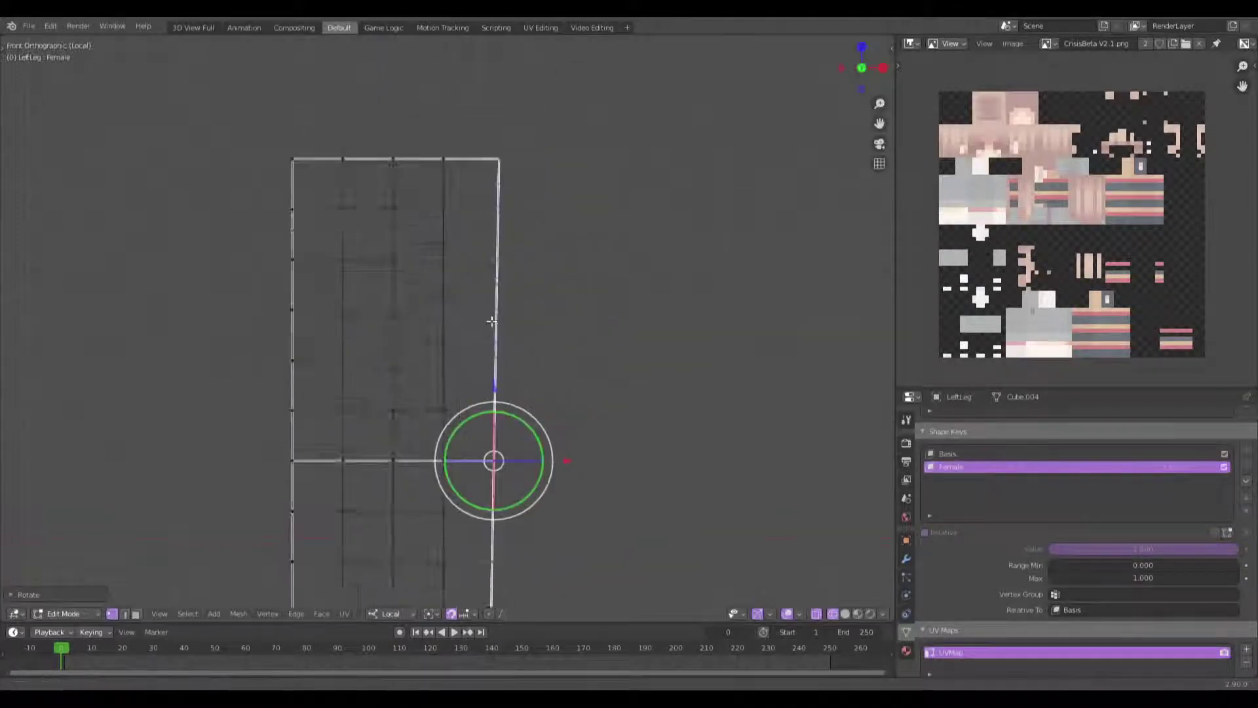
key("g")
key("x")
key("x")
left_click(486, 362)
Step: Rotate the vertices along the left leg's inner side by -1° around the Y axis
scroll(478, 459, "down", 4)
middle_click_drag(478, 469, 527, 295, "shift")
key("alt+a")
key("b")
left_click_drag(382, 546, 312, 72)
middle_click_drag(501, 289, 521, 349, "shift")
scroll(522, 349, "up", 1)
middle_click_drag(416, 316, 436, 394, "shift")
scroll(437, 393, "up", 2)
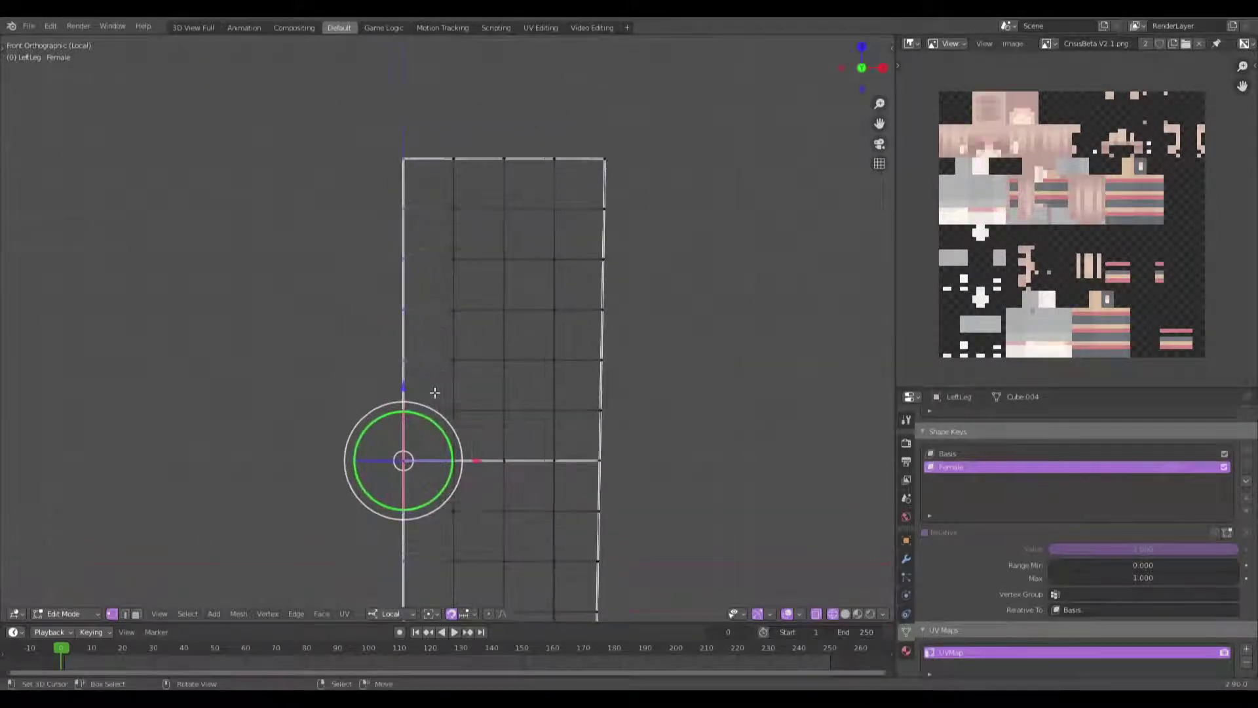
key("r")
key("y")
key("1")
key("BackSpace")
type("-1")
key("Return")
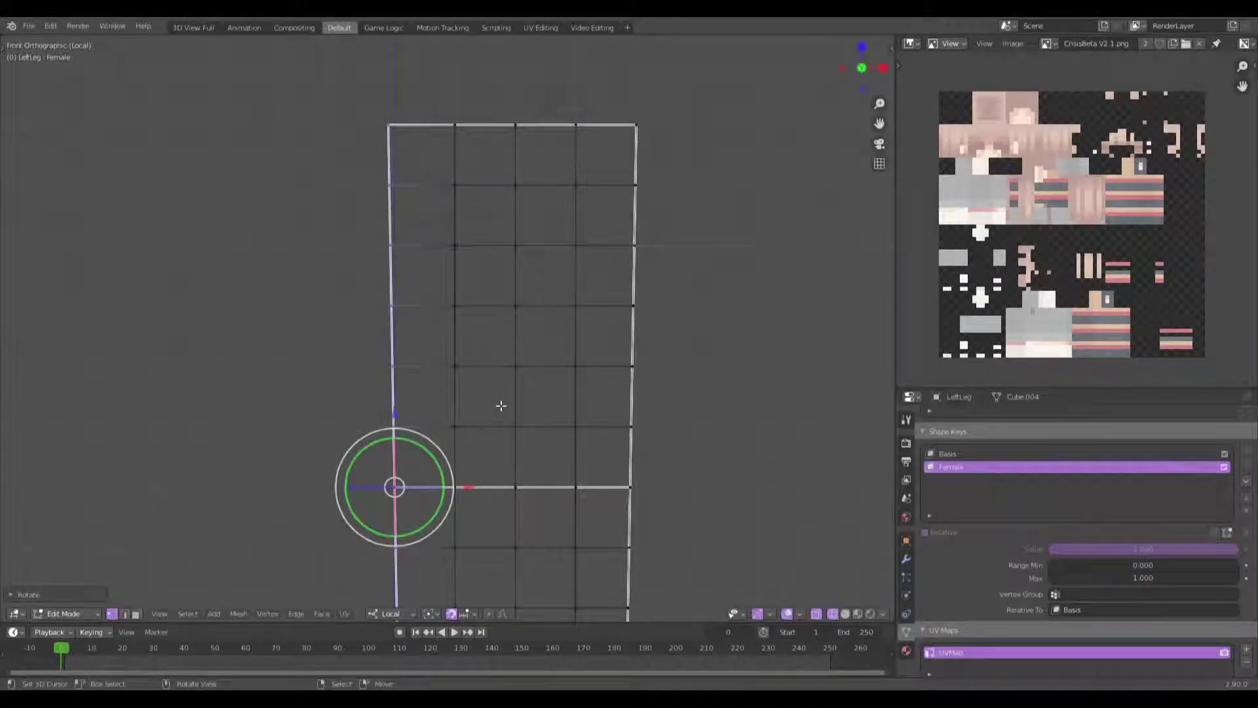
Step: Shift the left leg's inner-side vertices along X to restore the edge position at the hip, and deselect everything
key("g")
key("x")
left_click(505, 405)
scroll(505, 406, "down", 2)
key("alt+a")
Step: In side view, rotate the vertices along the left leg's back face by -1° around the local X axis
key("KP_3")
scroll(500, 271, "down", 1)
middle_click_drag(542, 500, 514, 427, "shift")
key("a")
key("alt+a")
key("b")
left_click_drag(555, 575, 478, 79)
middle_click_drag(570, 214, 555, 284, "shift")
scroll(613, 399, "up", 2)
middle_click_drag(613, 400, 598, 360, "shift")
key("r")
key("x")
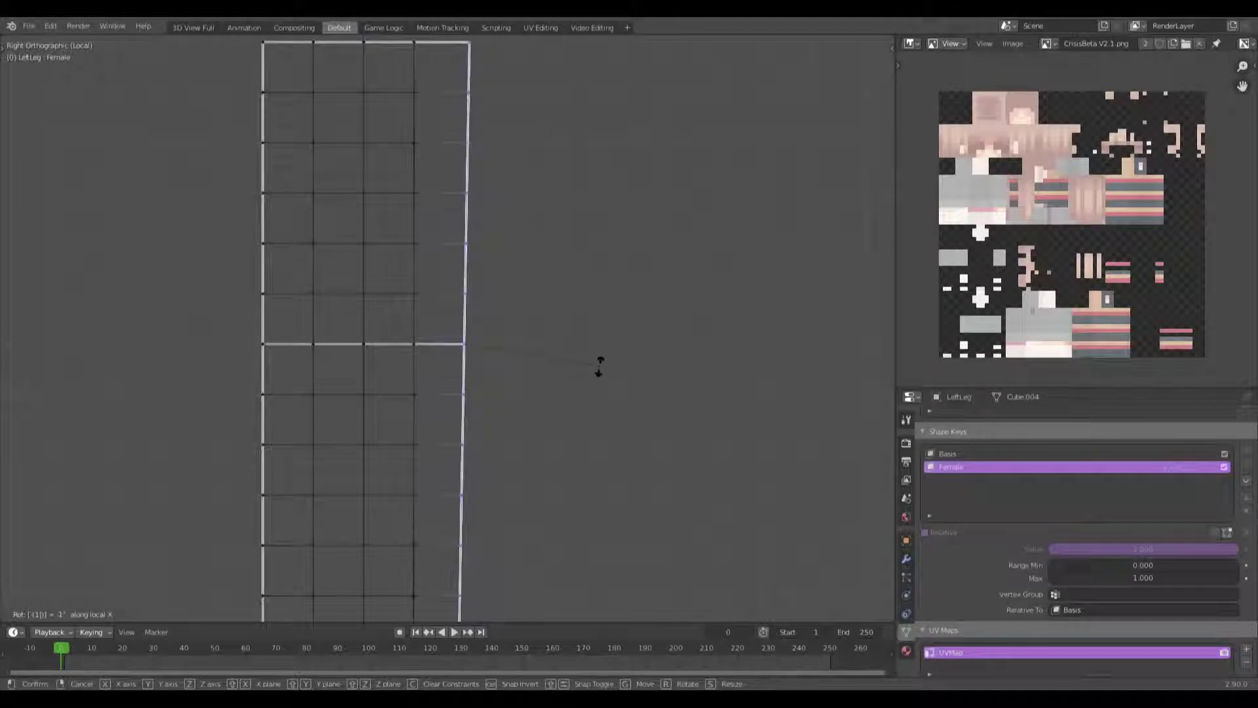
left_click(601, 366)
Step: Shift the left leg's back-face vertices along Y to restore the depth at the hip
middle_click_drag(575, 216, 572, 384, "shift")
scroll(573, 385, "up", 1)
key("g")
key("y")
left_click(568, 379)
Step: Rotate the vertices along the left leg's front face by 1° around the local X axis
scroll(534, 436, "down", 2)
middle_click_drag(486, 463, 562, 322, "shift")
key("alt+a")
key("b")
left_click_drag(408, 580, 383, 42)
middle_click_drag(472, 135, 482, 246, "shift")
scroll(483, 246, "up", 1)
middle_click_drag(503, 489, 506, 413, "shift")
type("rx")
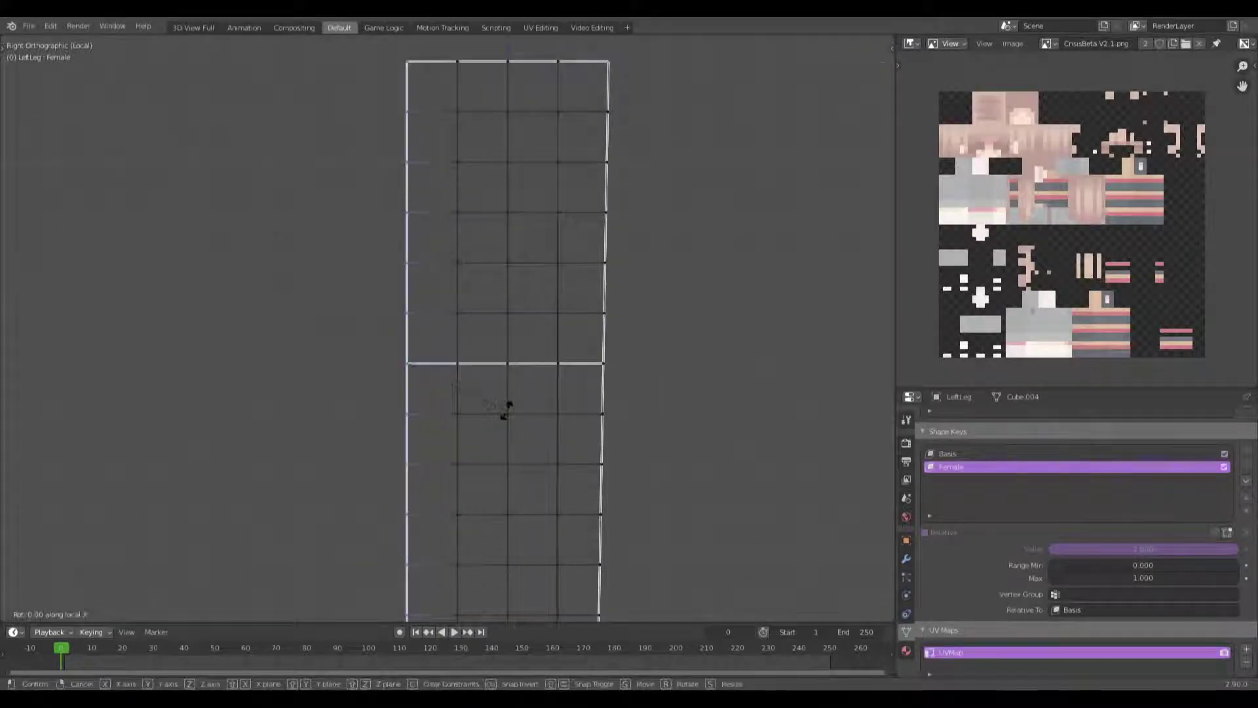
type("1")
key("Return")
Step: Move the left leg's front-face vertices 0.01 along local Y, finish mesh editing and bring back the whole rig
middle_click_drag(466, 295, 477, 477, "shift")
scroll(474, 368, "up", 1)
key("g")
key("y")
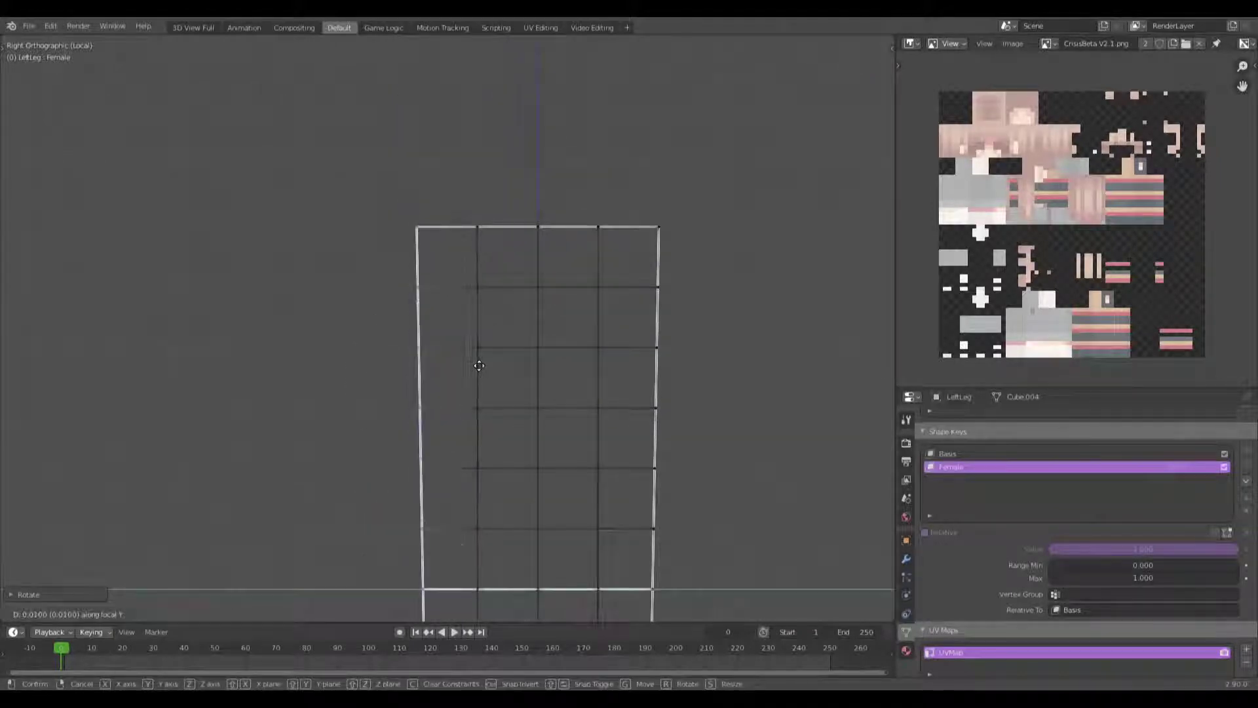
left_click(478, 360)
scroll(472, 463, "down", 4)
key("Tab")
key("KP_Divide")
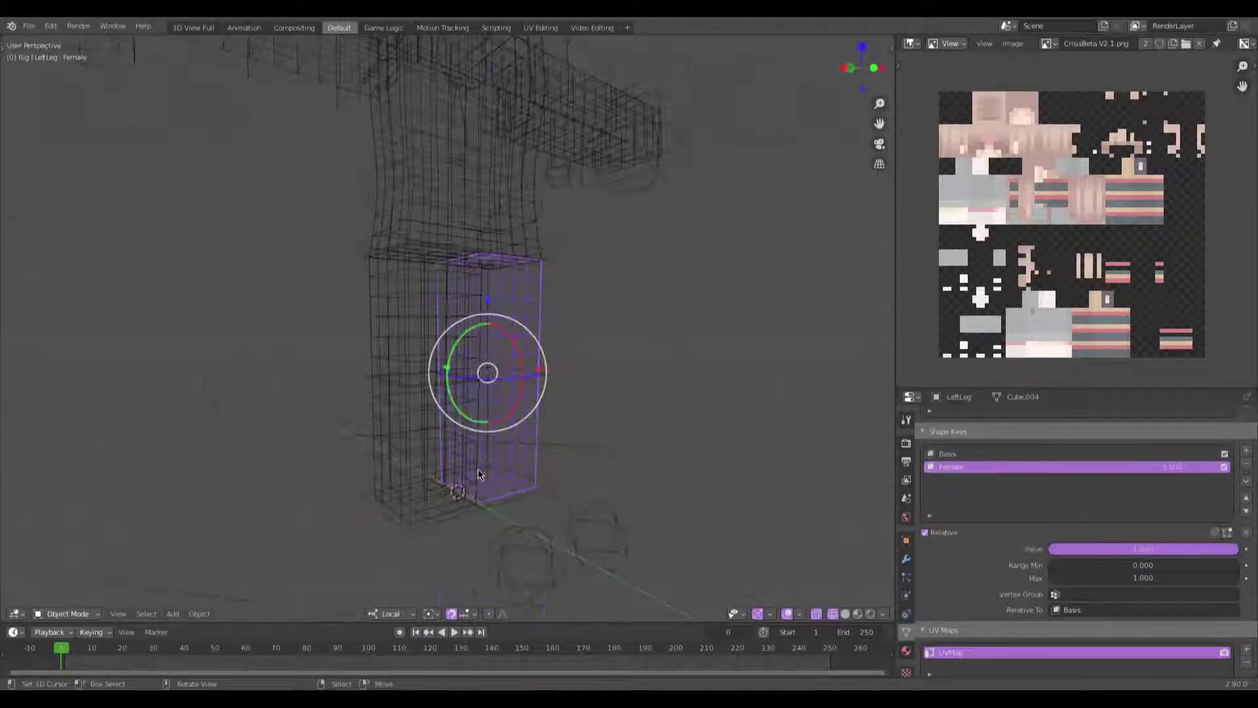
Step: Return from wireframe to textured shading, centre the view on the torso and deselect everything to review the whole rig
mouse_move(613, 480)
middle_mouse_down()
mouse_move(515, 458)
mouse_move(509, 517)
mouse_move(589, 506)
mouse_move(531, 514)
middle_mouse_up()
key("shift+z")
left_click(589, 506)
scroll(531, 513, "down", 4)
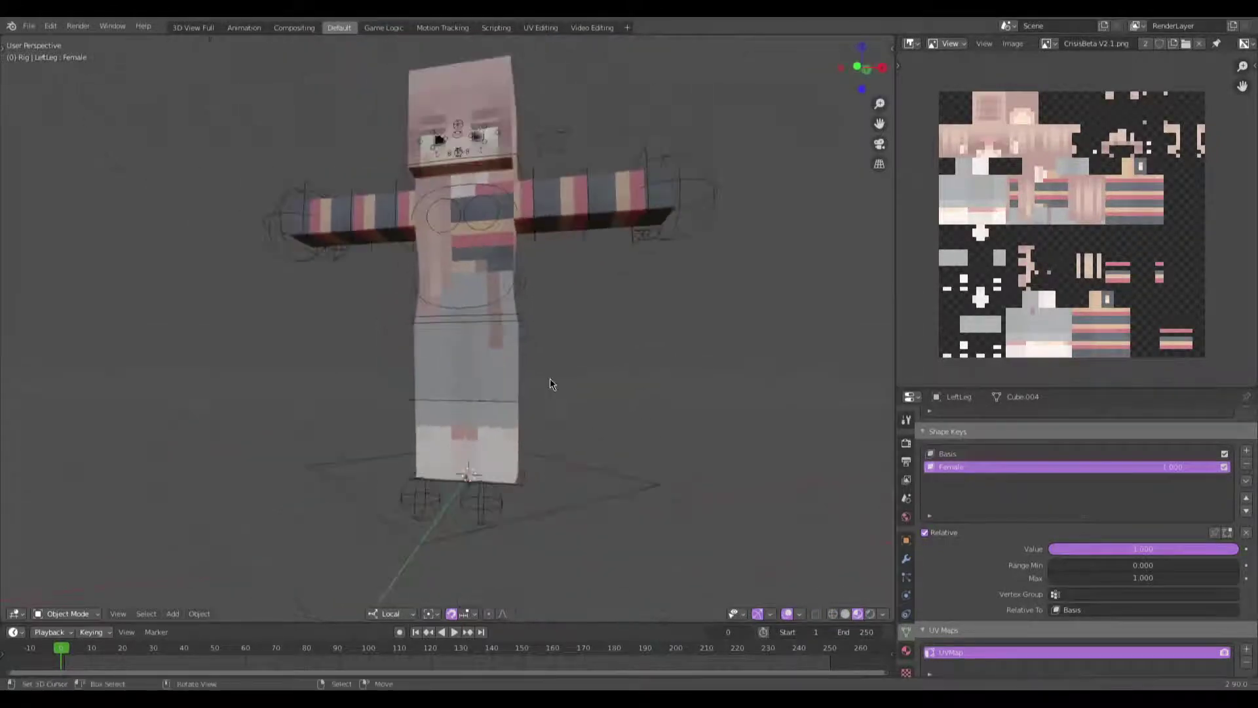
middle_click_drag(549, 379, 504, 451)
left_click(467, 325)
key("KP_Decimal")
scroll(451, 309, "down", 8)
key("alt+a")
middle_click_drag(510, 413, 568, 367)
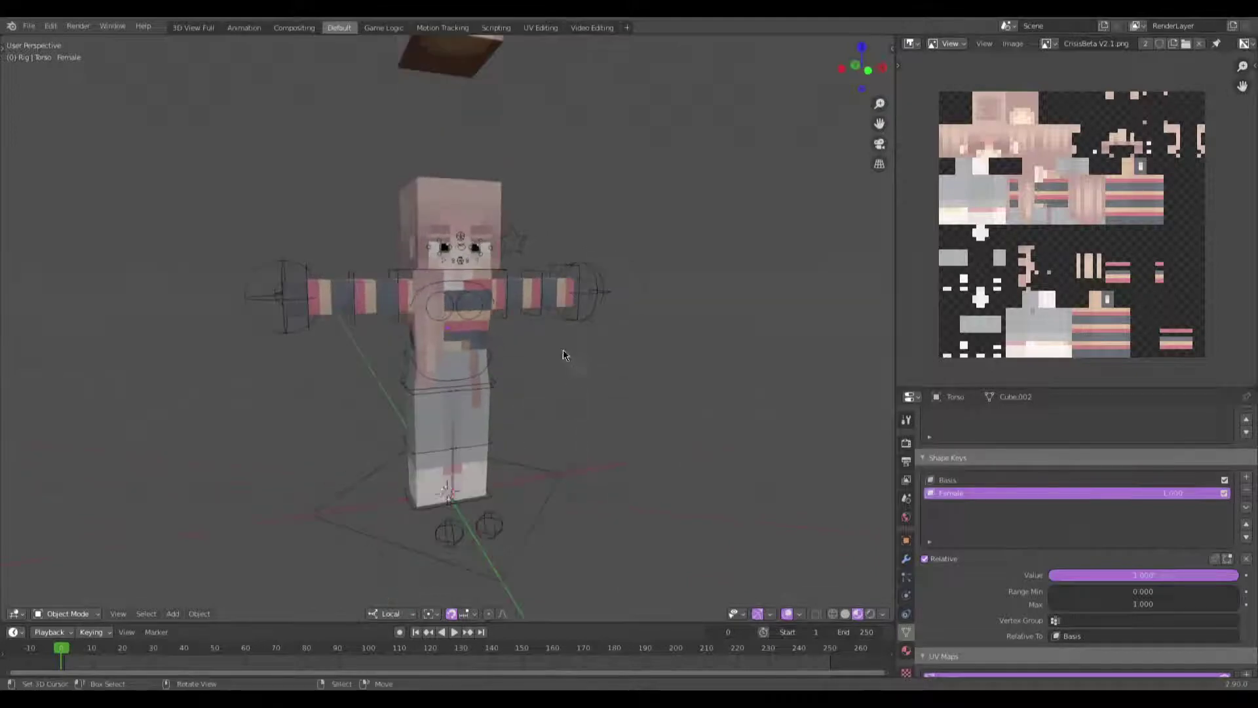
Step: Switch the image editor to Paint mode and set the brush radius to 1 px
left_click(949, 44)
left_click(951, 73)
key("n")
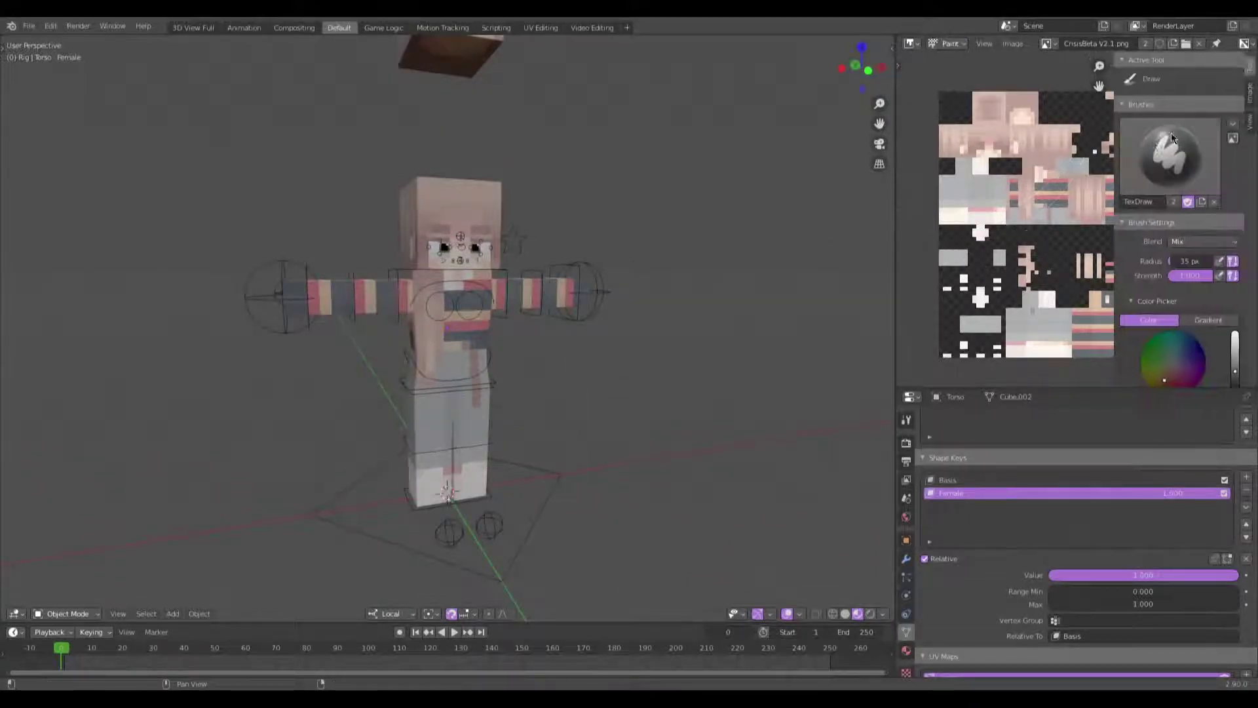
left_click(1190, 261)
type("3")
key("Return")
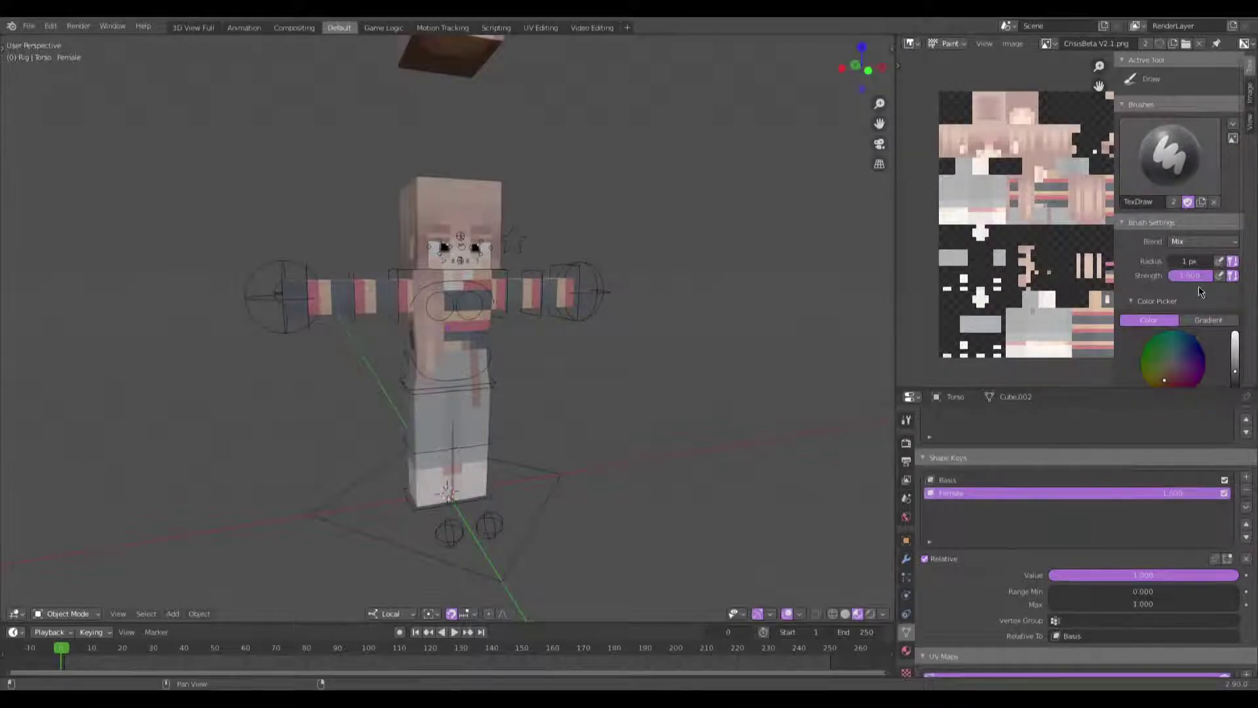
key("n")
scroll(1068, 222, "up", 4)
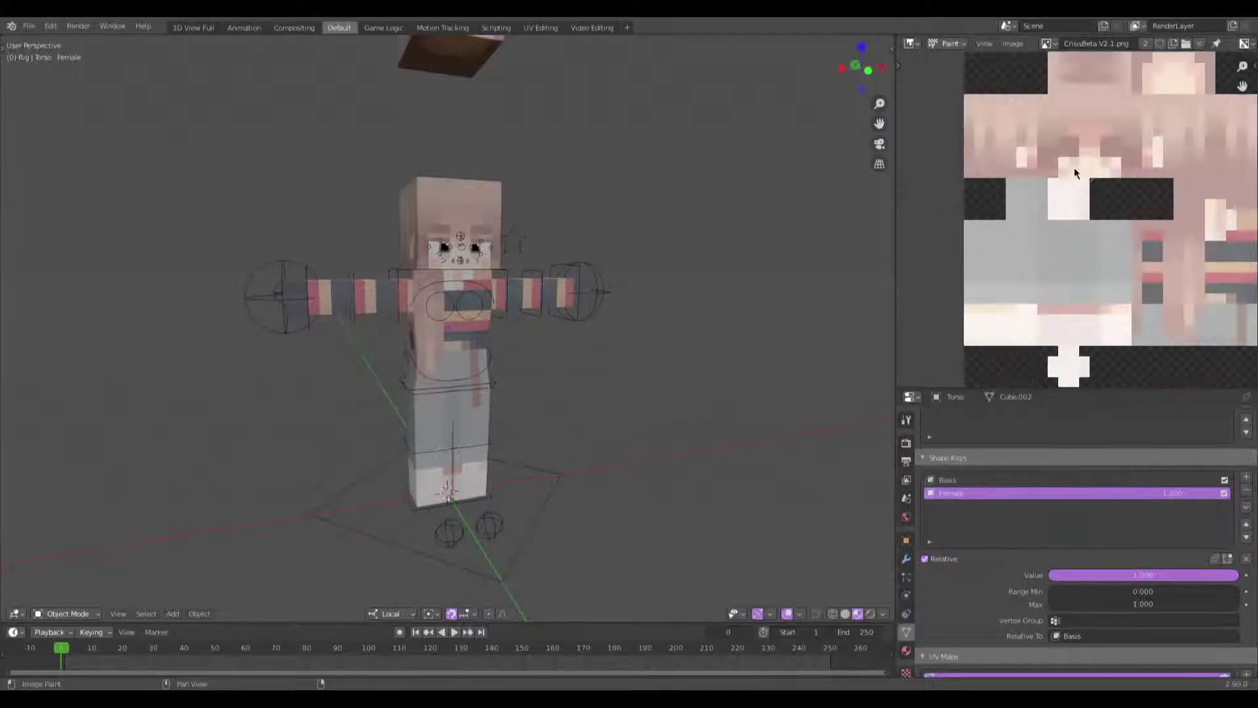
Step: Sample the eyebrow color from the skin's face and paint a two-pixel-wide brow in the texture's empty corner
middle_click_drag(1068, 223, 1070, 251)
scroll(1070, 237, "up", 4)
scroll(1071, 234, "down", 2)
middle_click_drag(1084, 203, 1092, 259)
scroll(1092, 259, "up", 1)
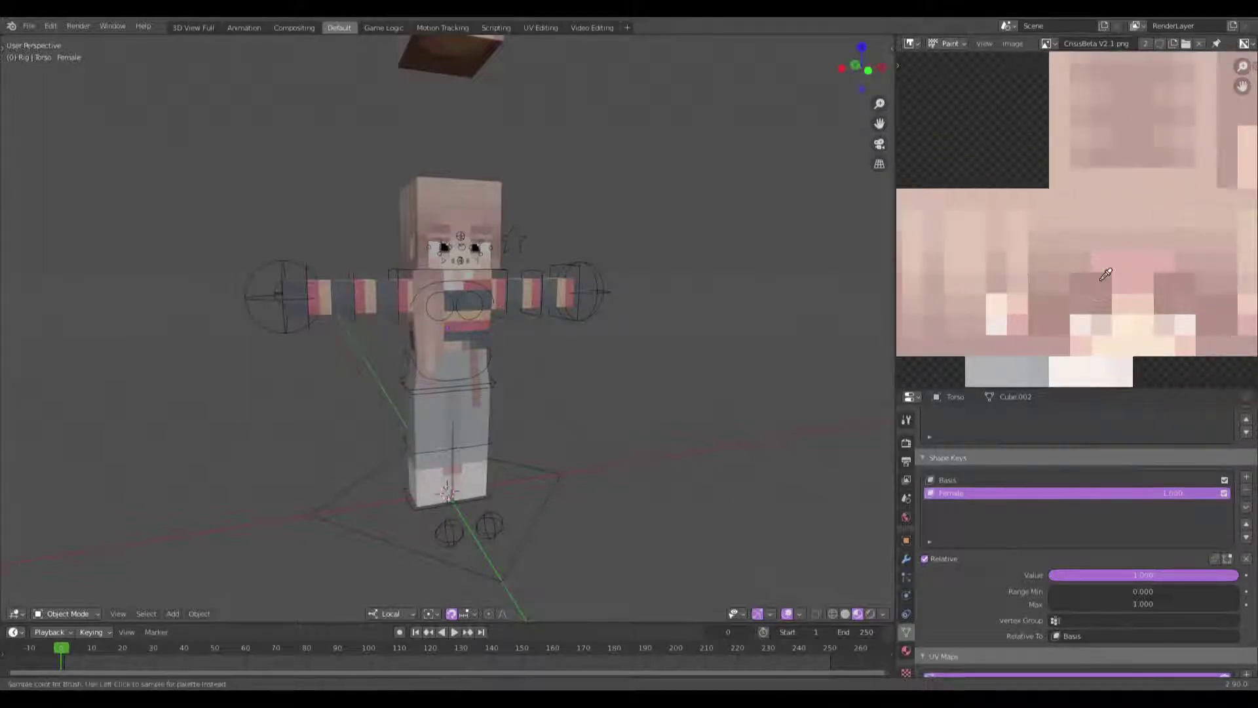
key("s")
middle_click_drag(951, 103, 998, 160)
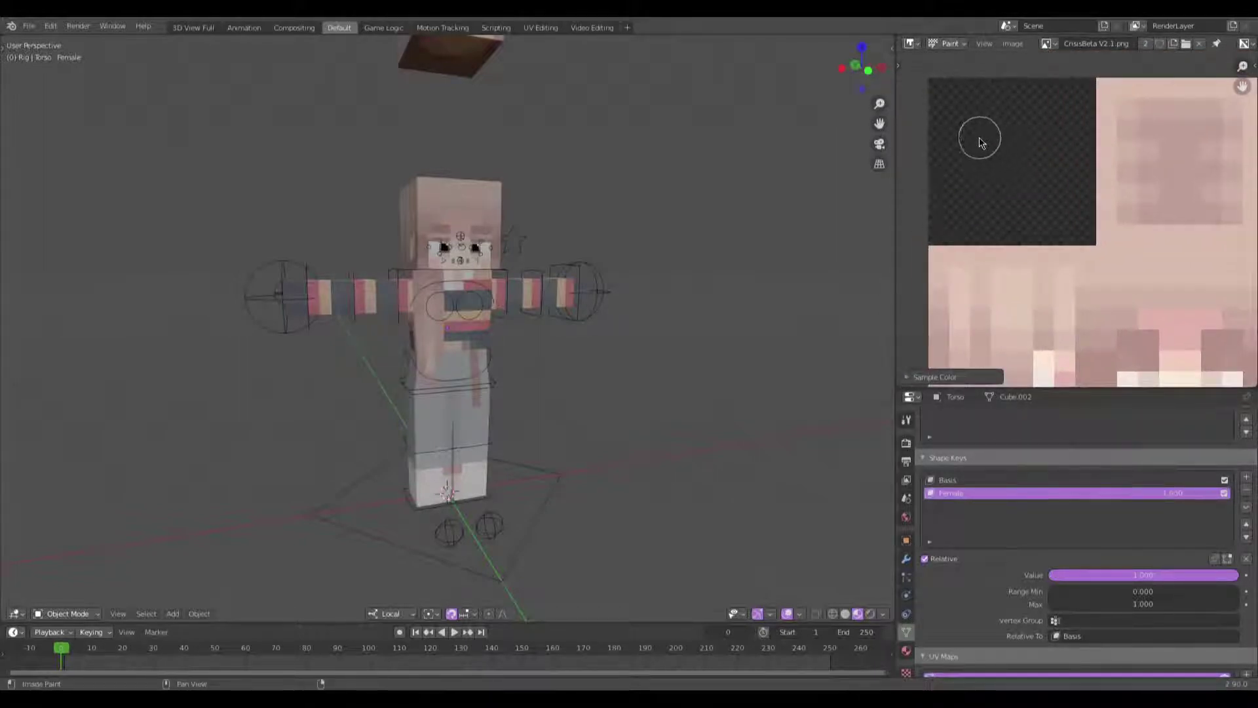
left_click_drag(957, 133, 975, 131)
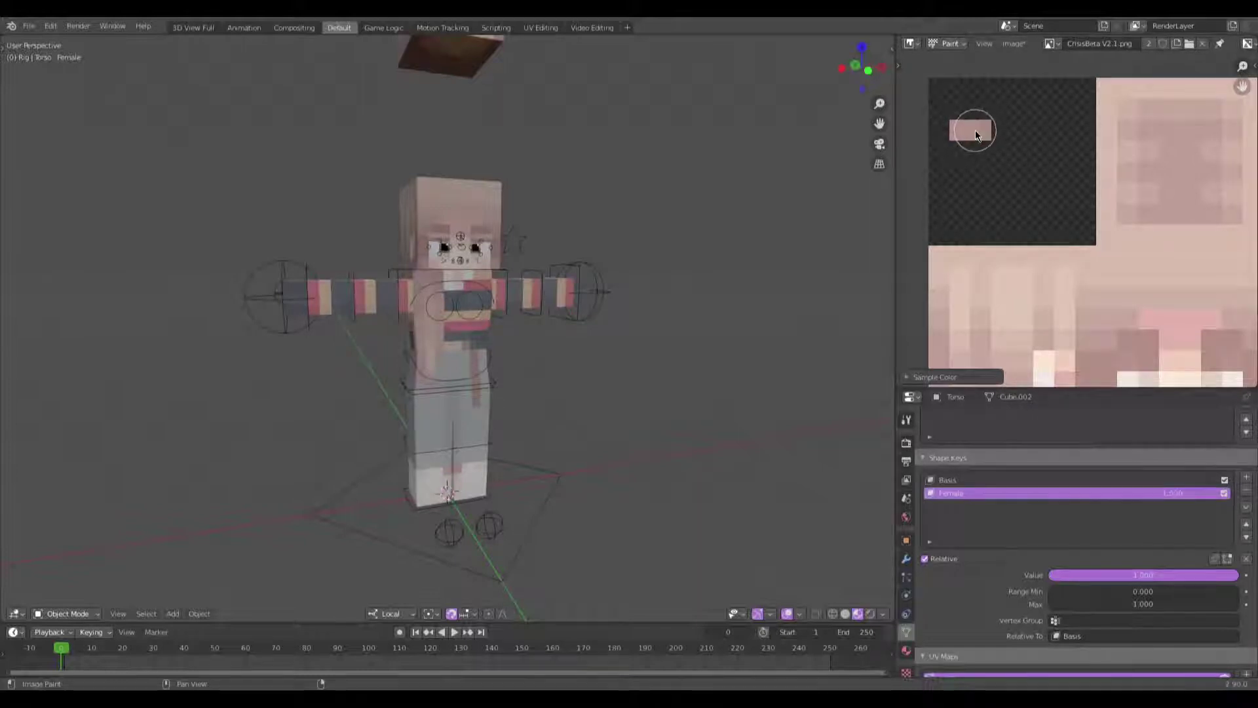
Step: Paint a matching two-pixel brow in the same row, two pixels away from the first one
left_click(1035, 130)
left_click(1041, 132)
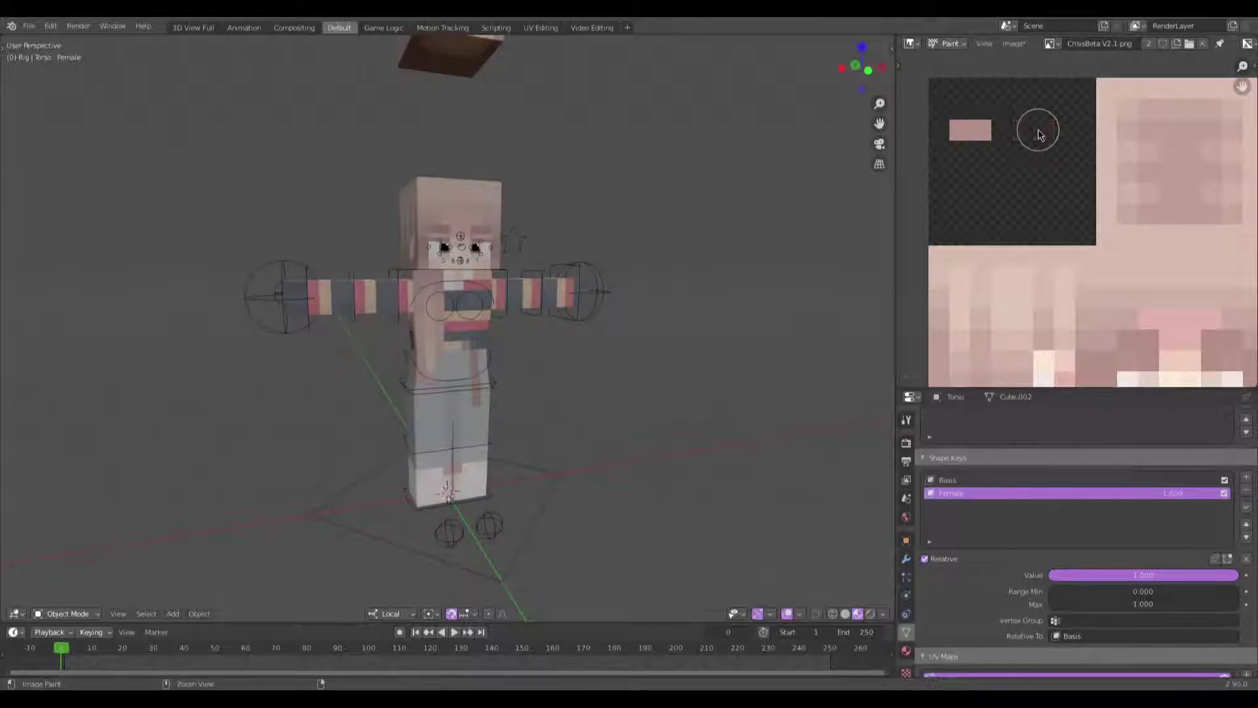
key("ctrl+z")
left_click_drag(1044, 128, 1063, 128)
Step: Sample the eye white from the face and paint one pixel under the outer end of each copied brow
scroll(962, 273, "up", 5)
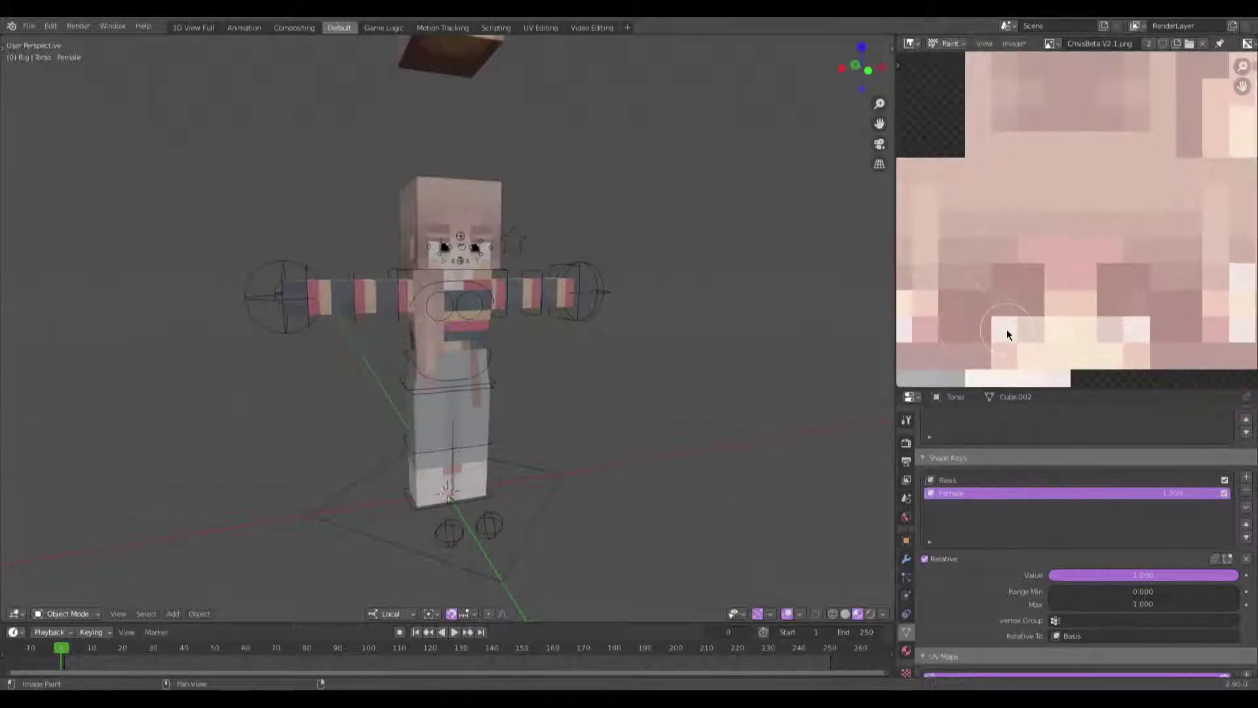
key("s")
scroll(999, 262, "down", 5)
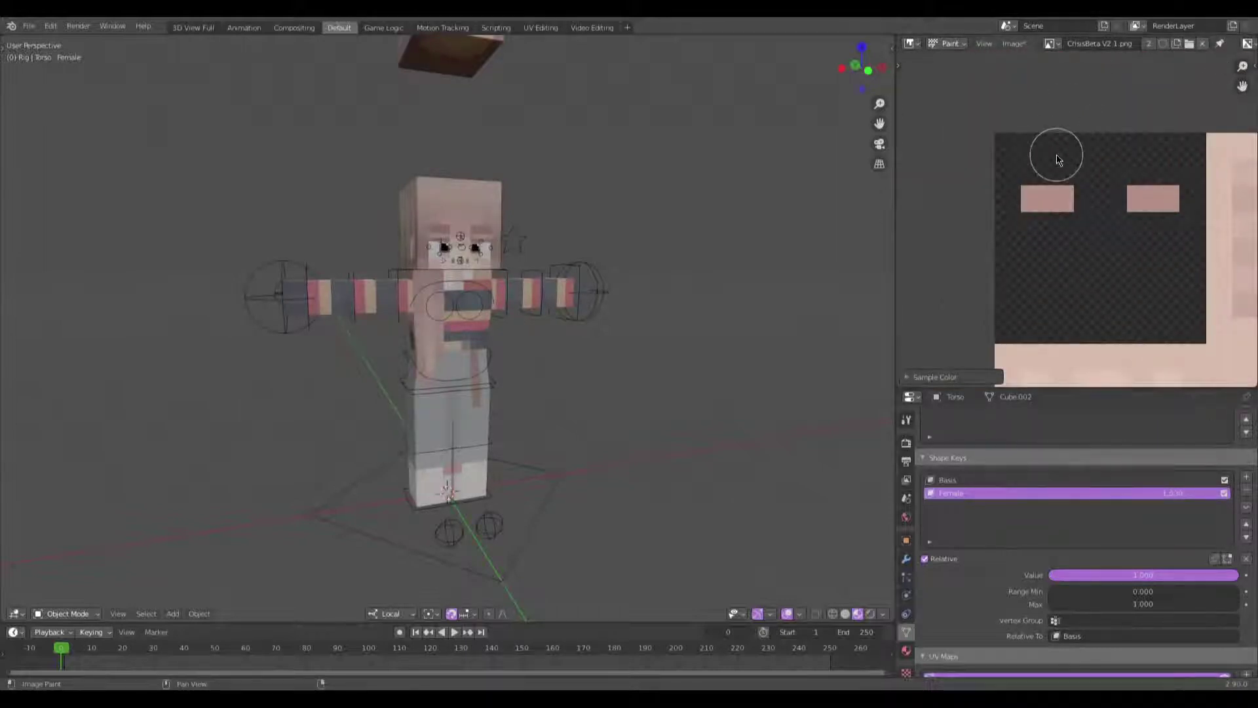
left_click(1033, 222)
key("ctrl+z")
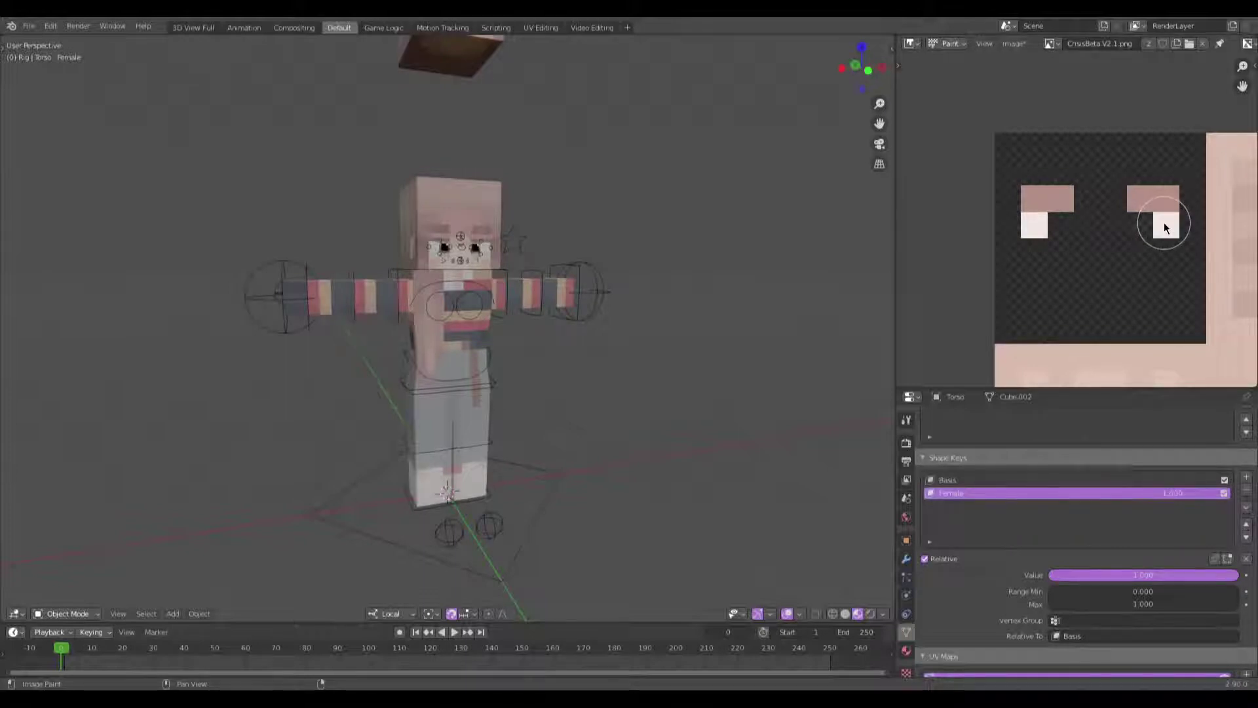
Step: Sample the face's inner eye color and paint one pixel beside each copied white eye pixel
scroll(1168, 242, "down", 3)
middle_click_drag(1137, 243, 1009, 148)
scroll(1016, 155, "up", 2)
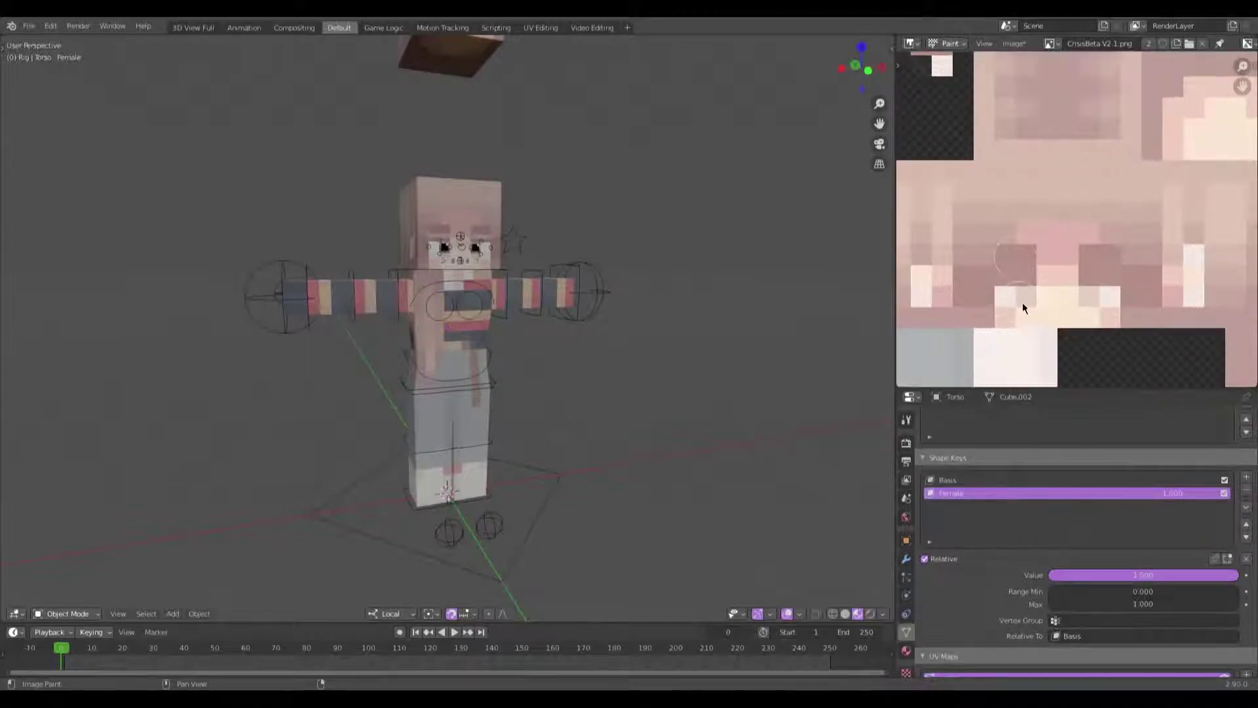
key("s")
scroll(1029, 289, "down", 3)
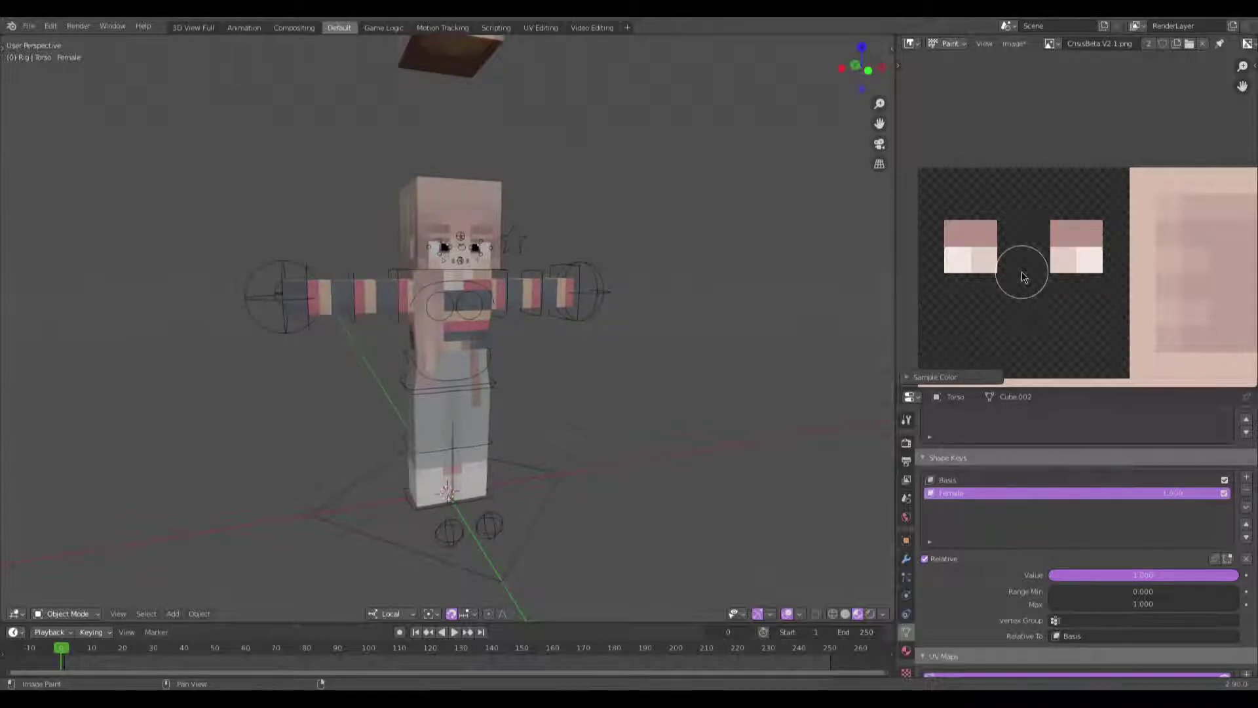
left_click(1013, 247)
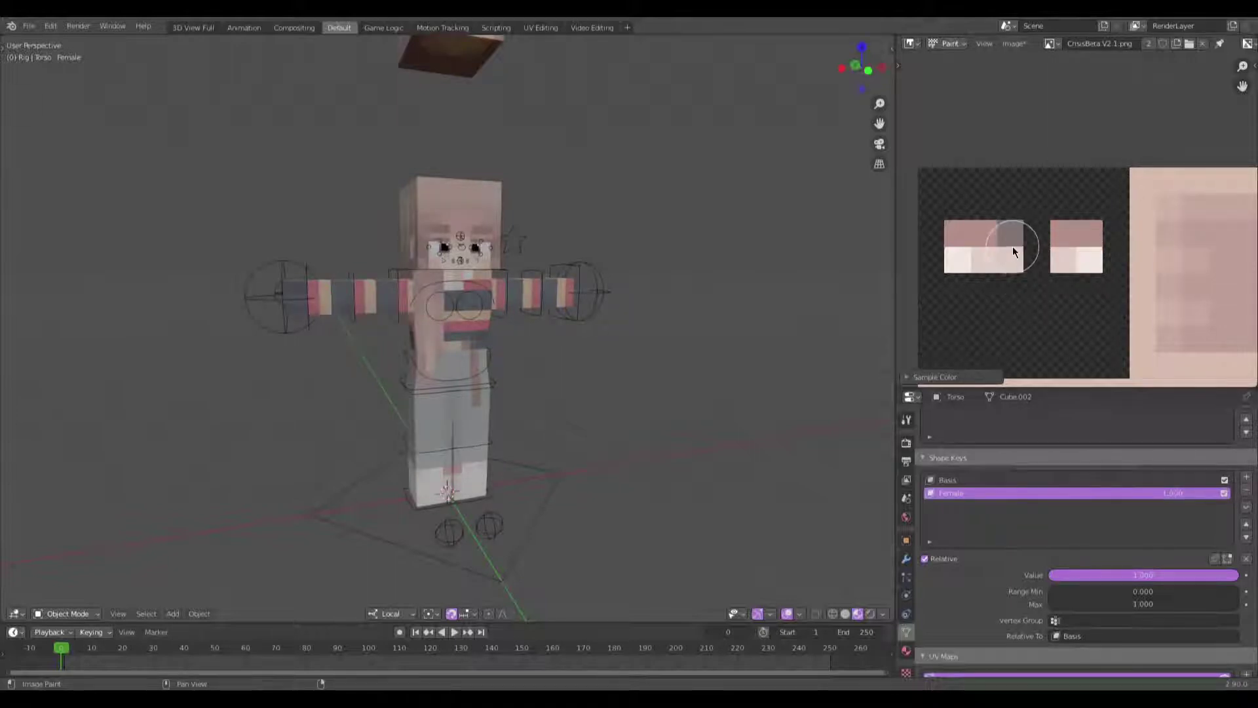
Step: Sample the surrounding pink and skin tones and paint over both eyebrows and eyes on the skin's face
scroll(1041, 296, "down", 3)
mouse_move(1035, 295)
middle_mouse_down()
mouse_move(1021, 224)
mouse_move(970, 180)
middle_mouse_up()
scroll(1048, 305, "up", 1)
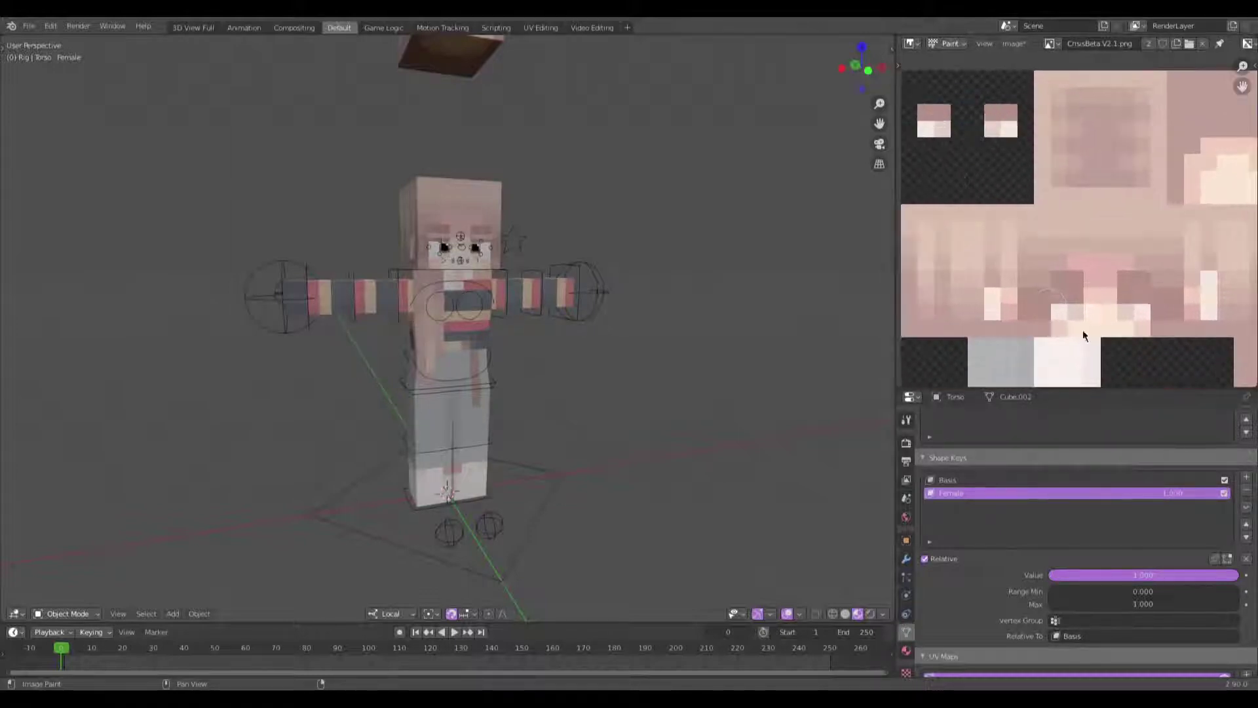
scroll(1048, 317, "up", 3)
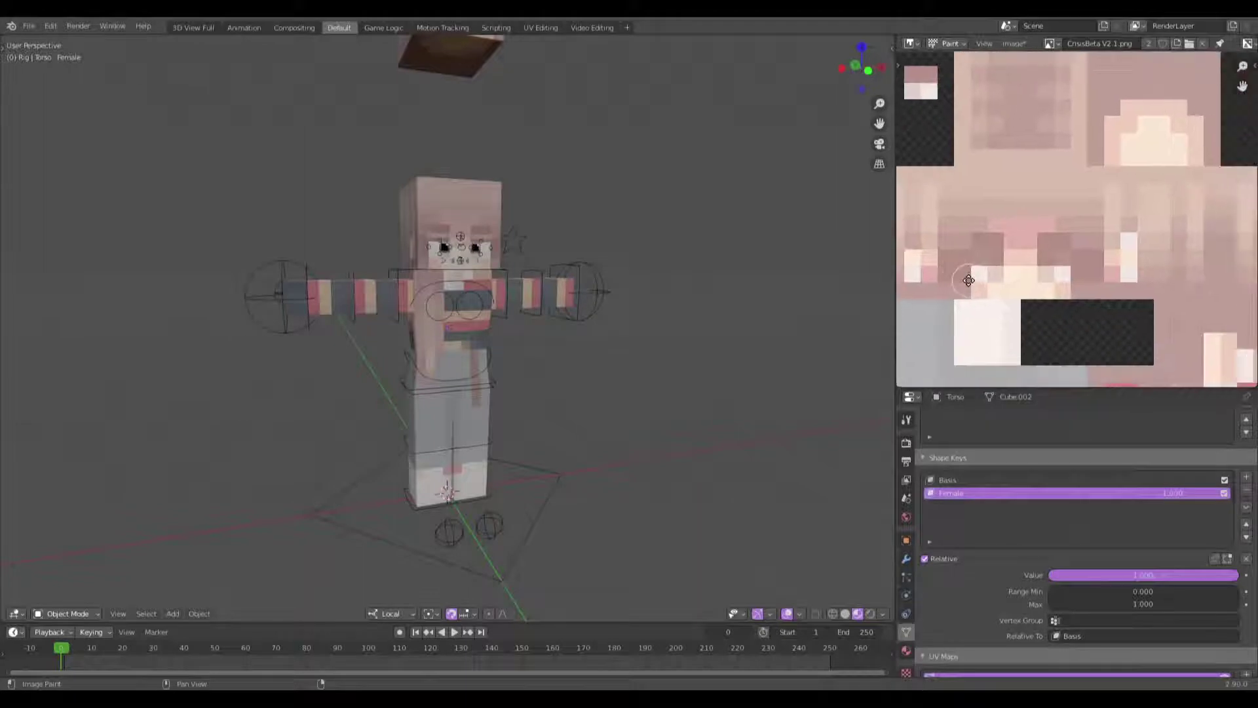
scroll(1063, 254, "up", 1)
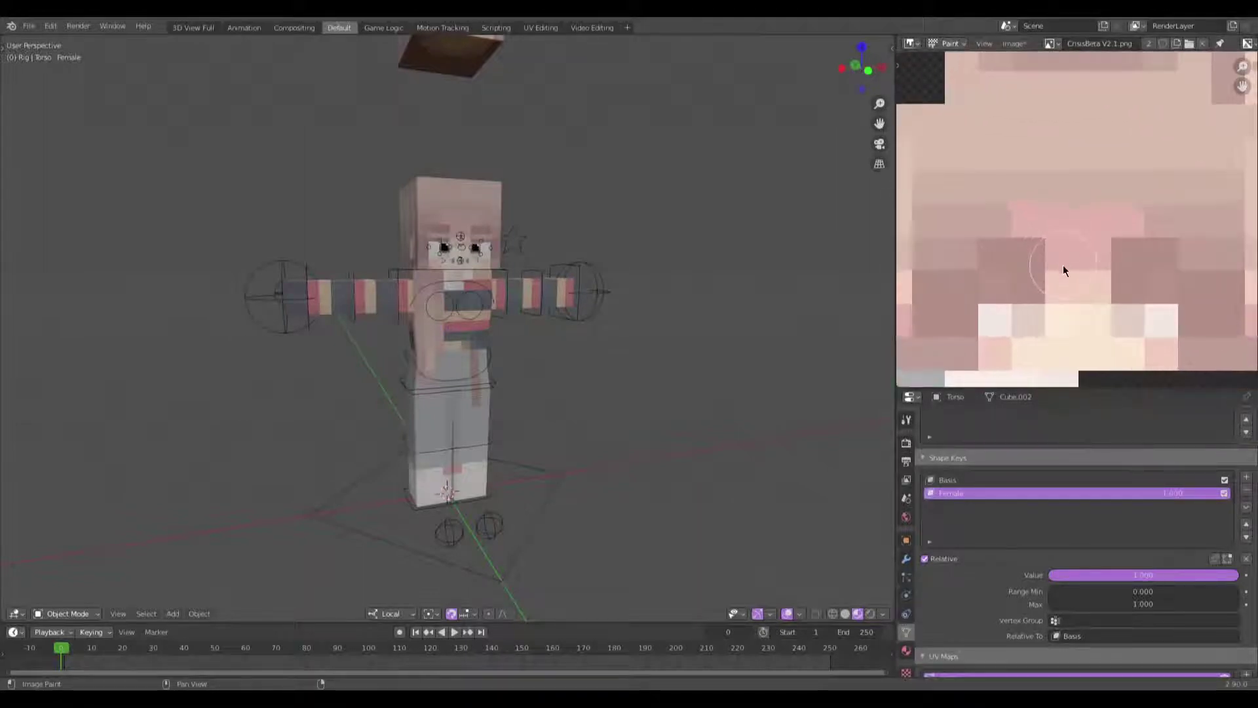
key("s")
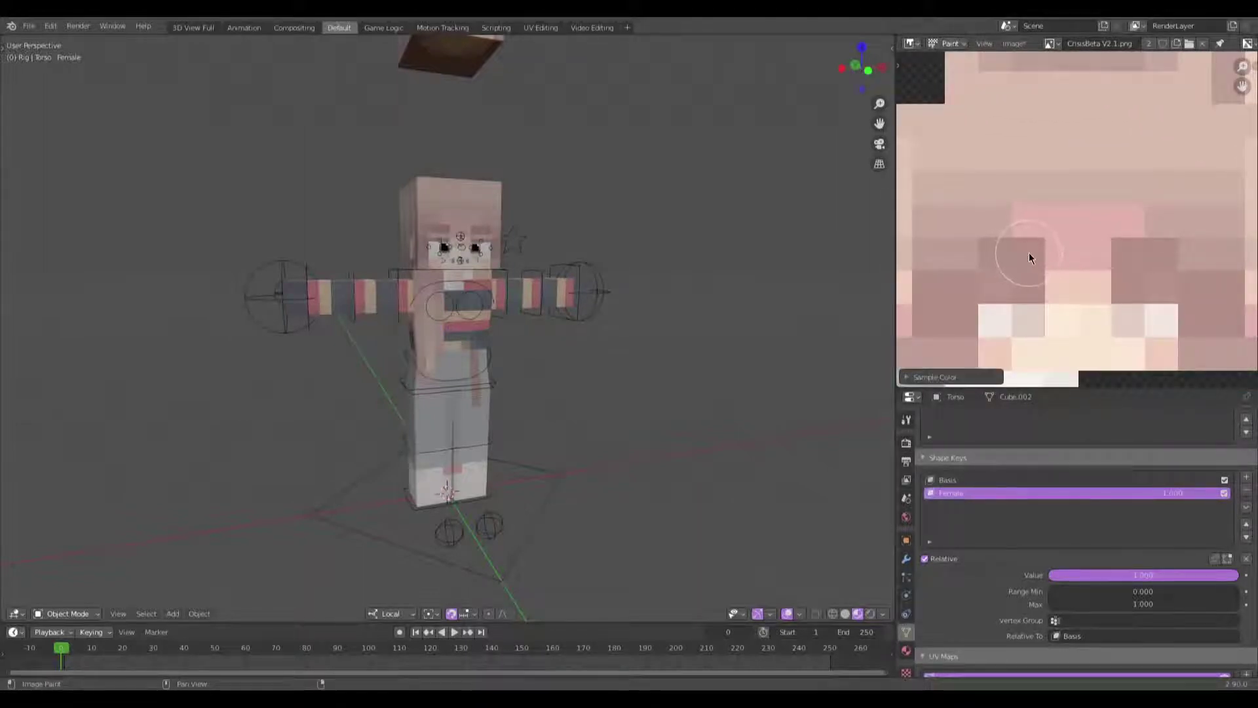
left_click(1029, 253)
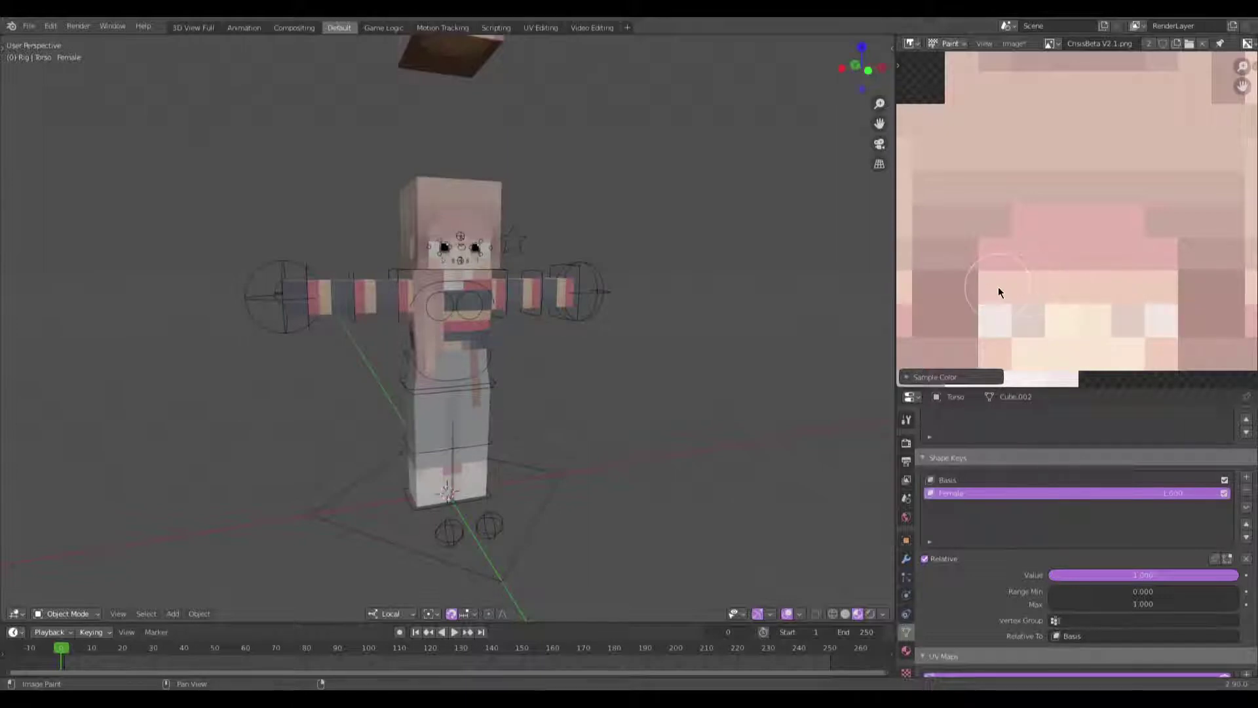
middle_click_drag(1084, 327, 1066, 237)
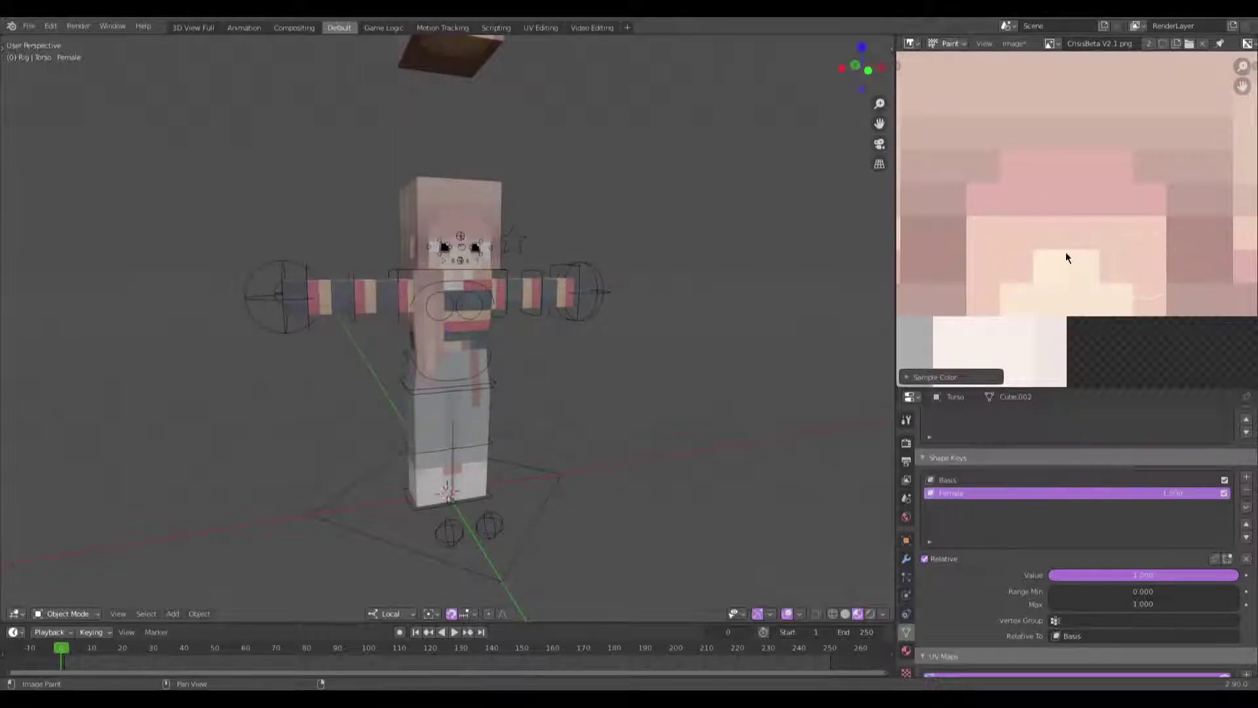
scroll(1067, 252, "down", 3)
scroll(314, 207, "up", 6)
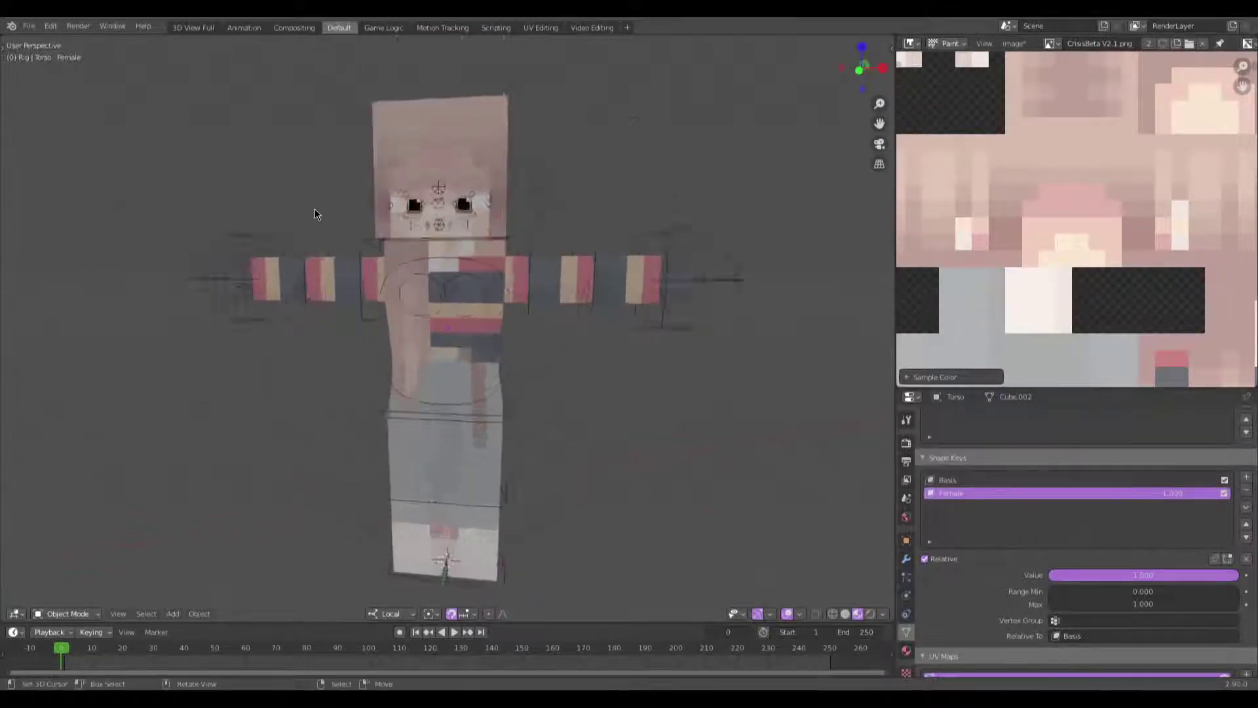
Step: Sample the neighboring hair tone and repaint the dark hair pixels beside the face on the head's left side
middle_click_drag(406, 349, 419, 302)
scroll(489, 296, "down", 4)
middle_click_drag(593, 301, 528, 304)
scroll(1183, 291, "down", 1)
middle_click_drag(1183, 291, 1099, 286)
scroll(1089, 279, "up", 3)
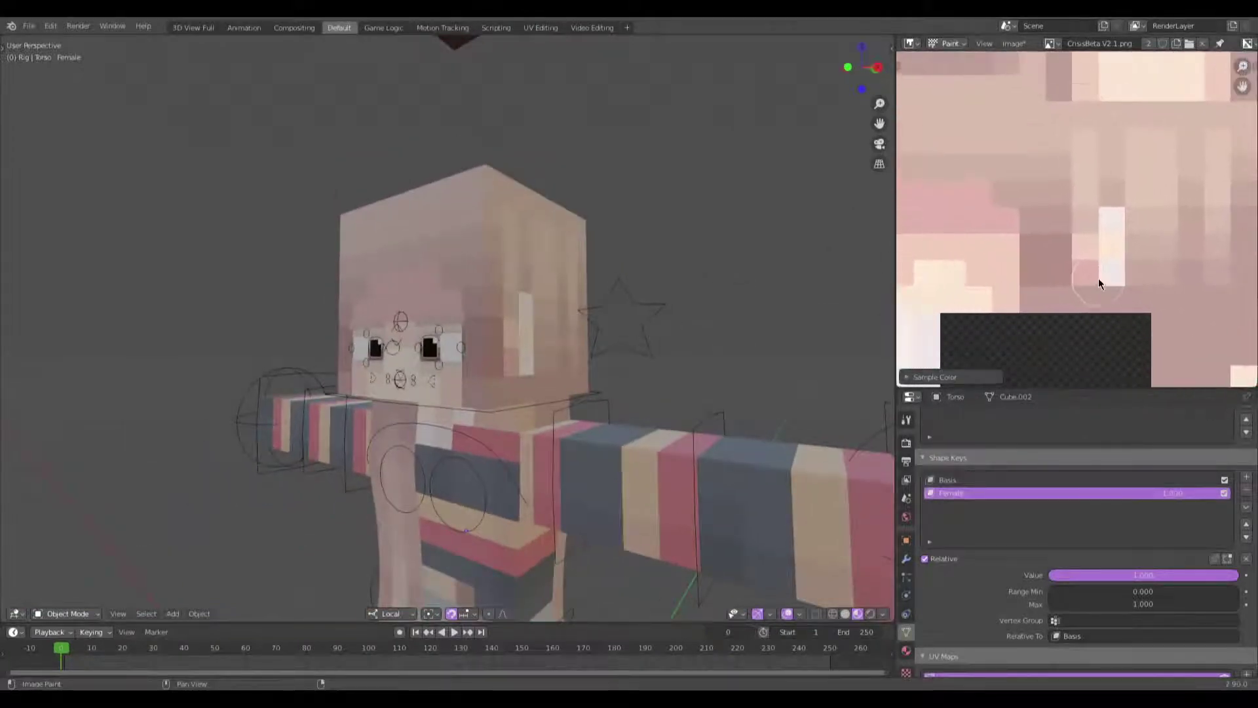
scroll(1082, 280, "up", 1)
key("s")
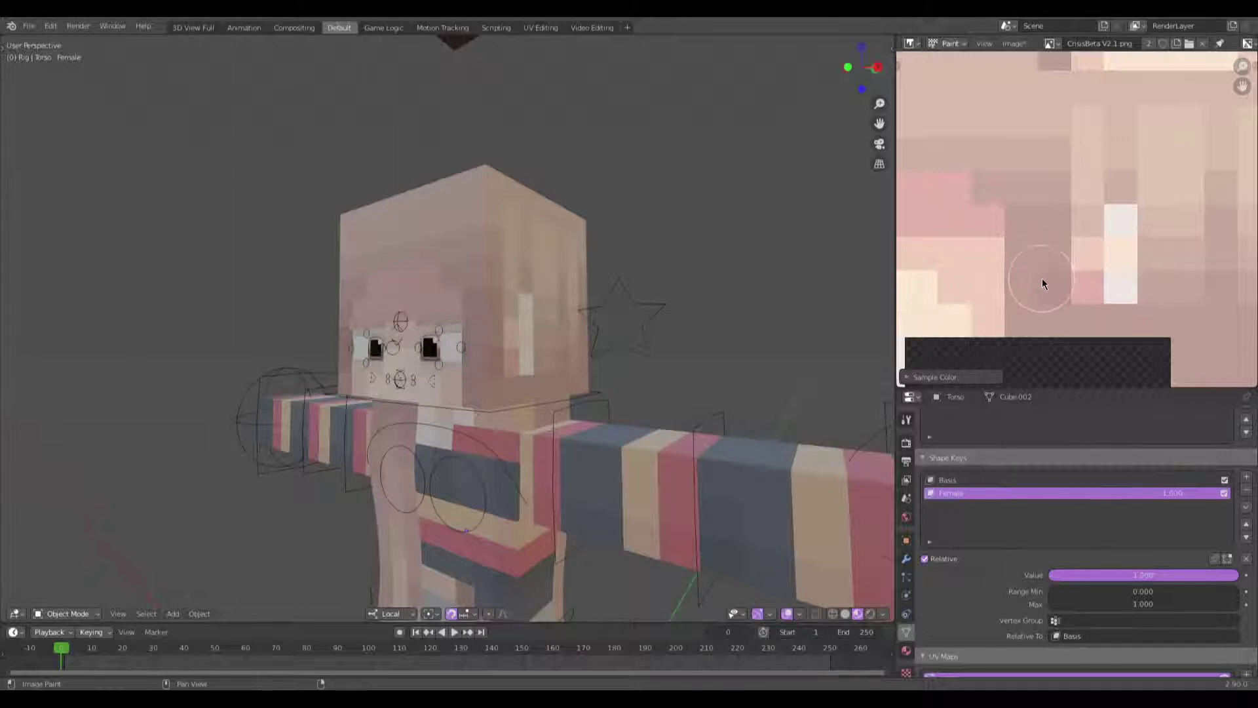
Step: Repaint the dark hair pixels beside the face on the head's right side with the neighboring hair tone
middle_click_drag(732, 306, 876, 273)
middle_click_drag(948, 253, 1230, 234)
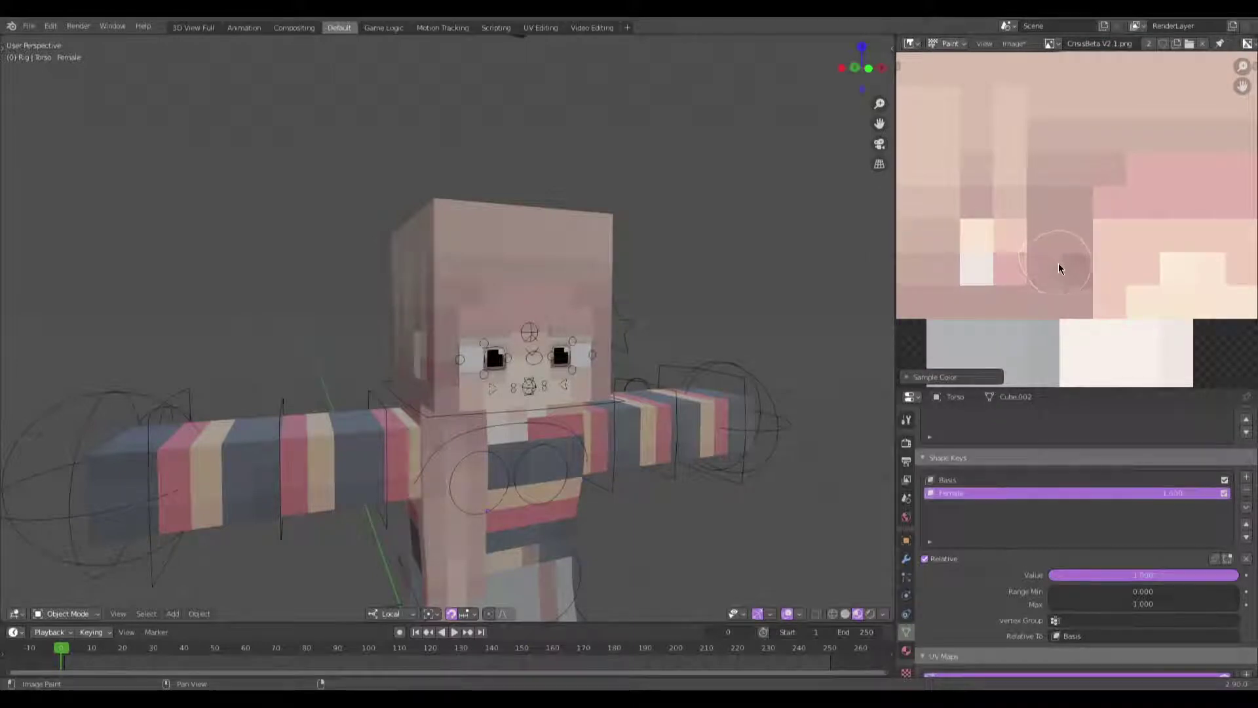
scroll(1064, 253, "down", 7)
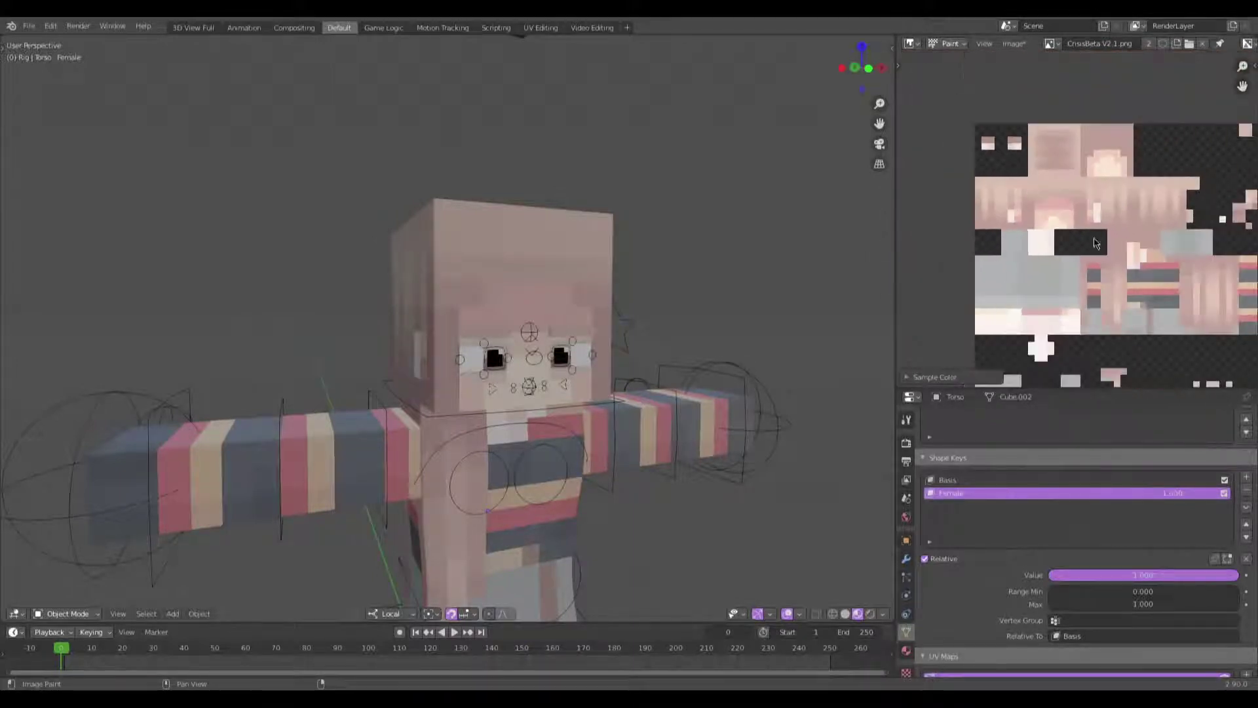
middle_click_drag(1055, 207, 1022, 141)
scroll(1128, 168, "down", 3)
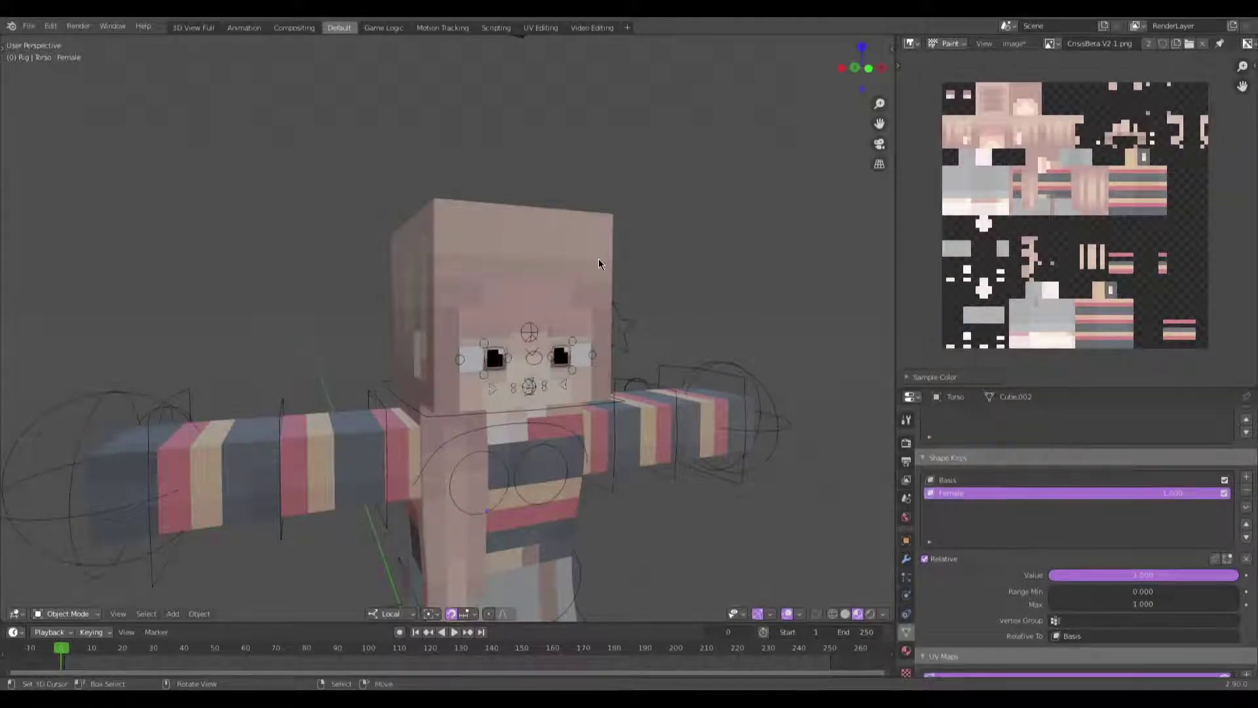
Step: Switch the image editor back to View mode and check the repainted face on the whole rig
left_click(947, 43)
left_click(954, 59)
left_click(913, 43)
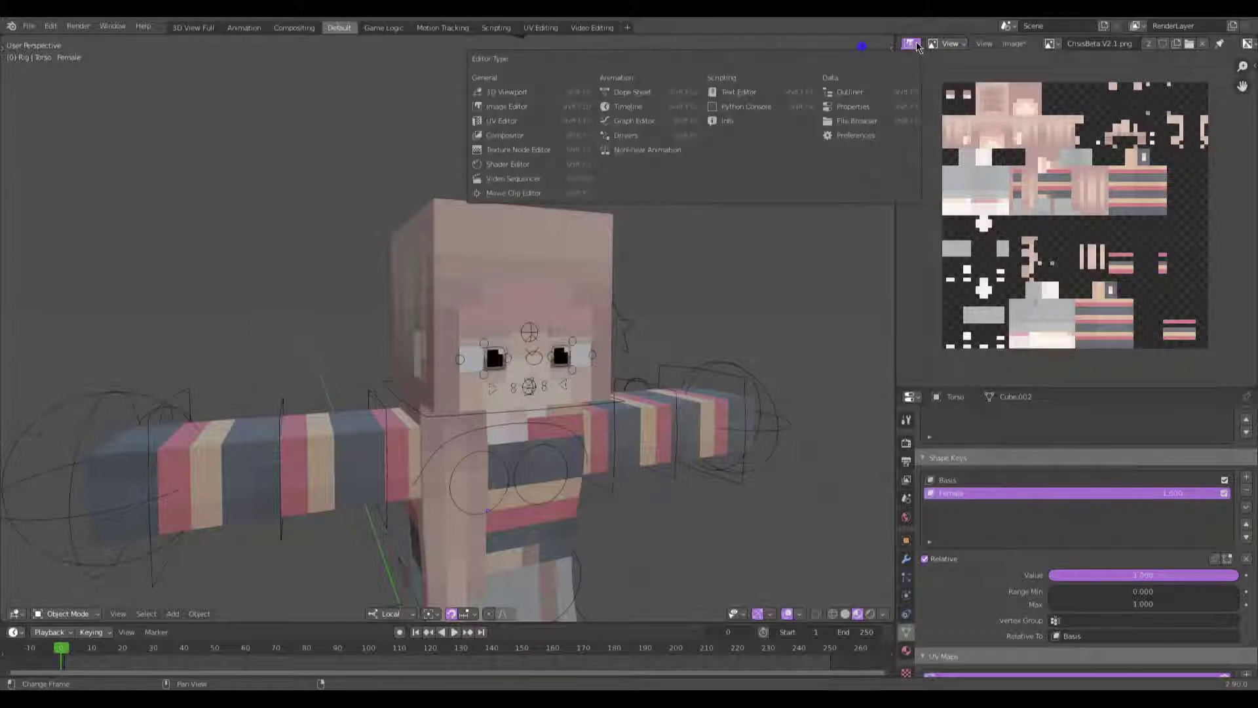
left_click(916, 47)
middle_click_drag(674, 331, 679, 256, "shift")
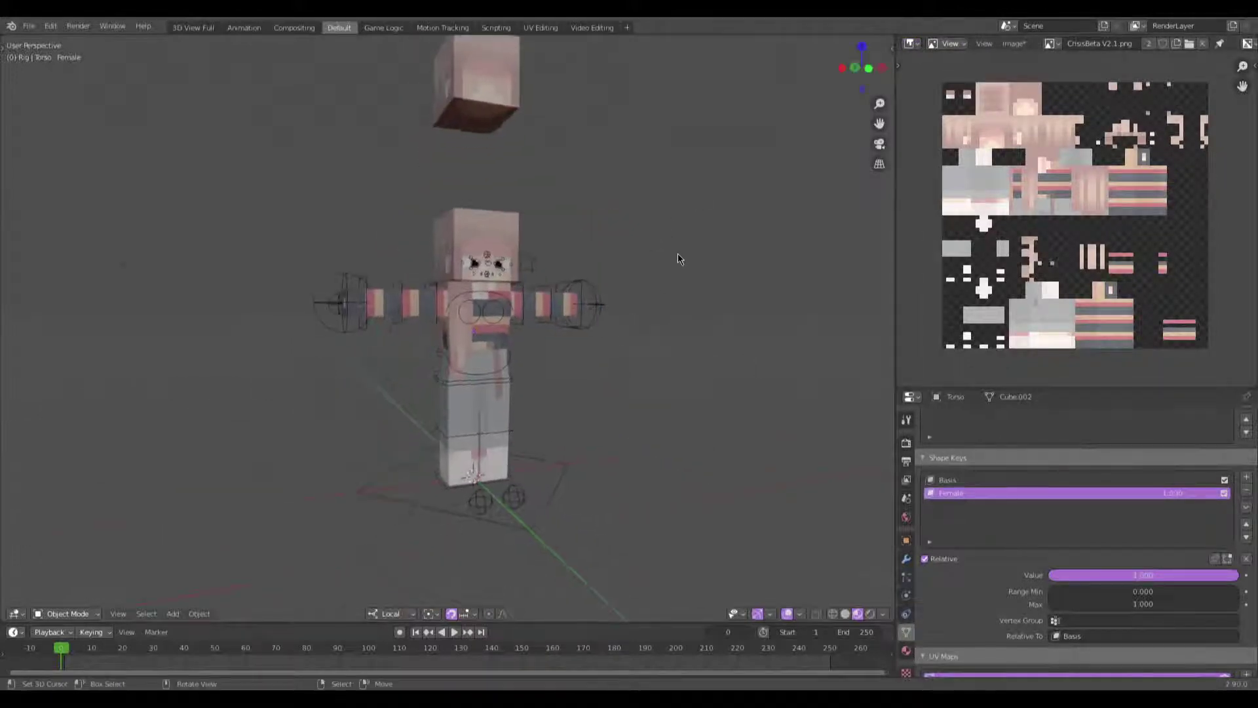
scroll(679, 255, "up", 3)
scroll(679, 255, "down", 1)
Step: Save the edited skin texture on the Desktop as a new PNG with a modified file name
left_click(1020, 46)
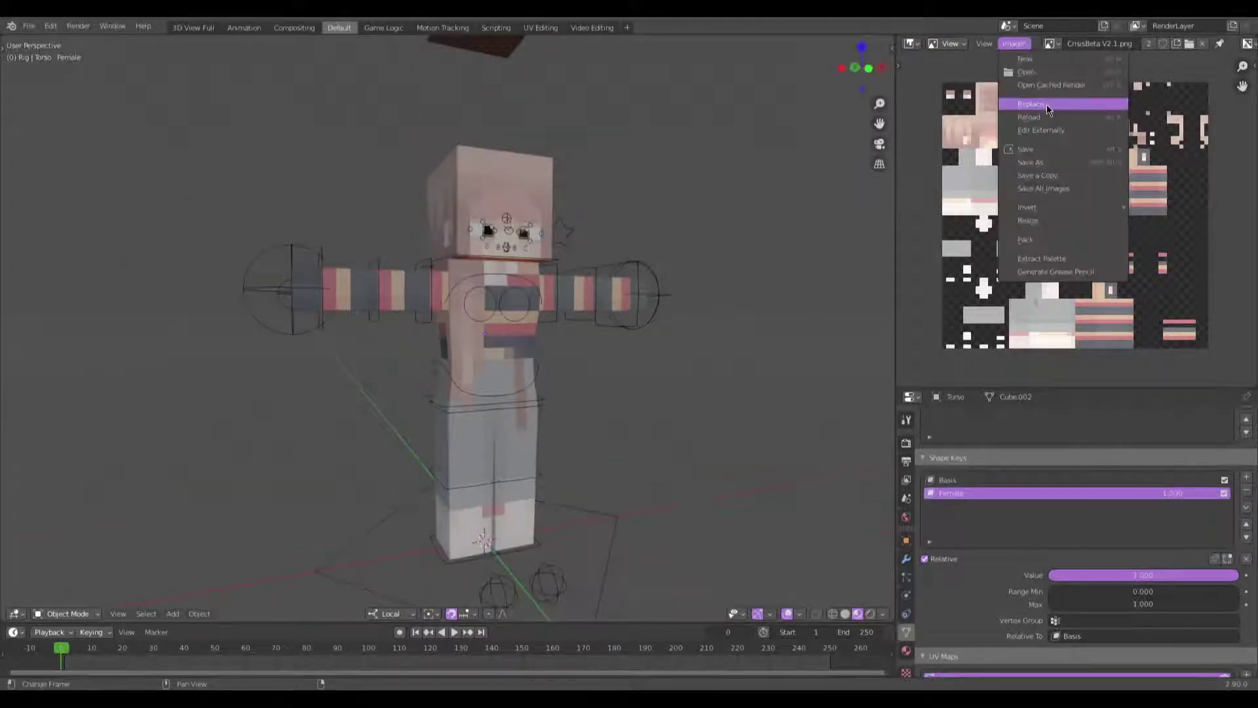
left_click(1058, 162)
left_click(234, 664)
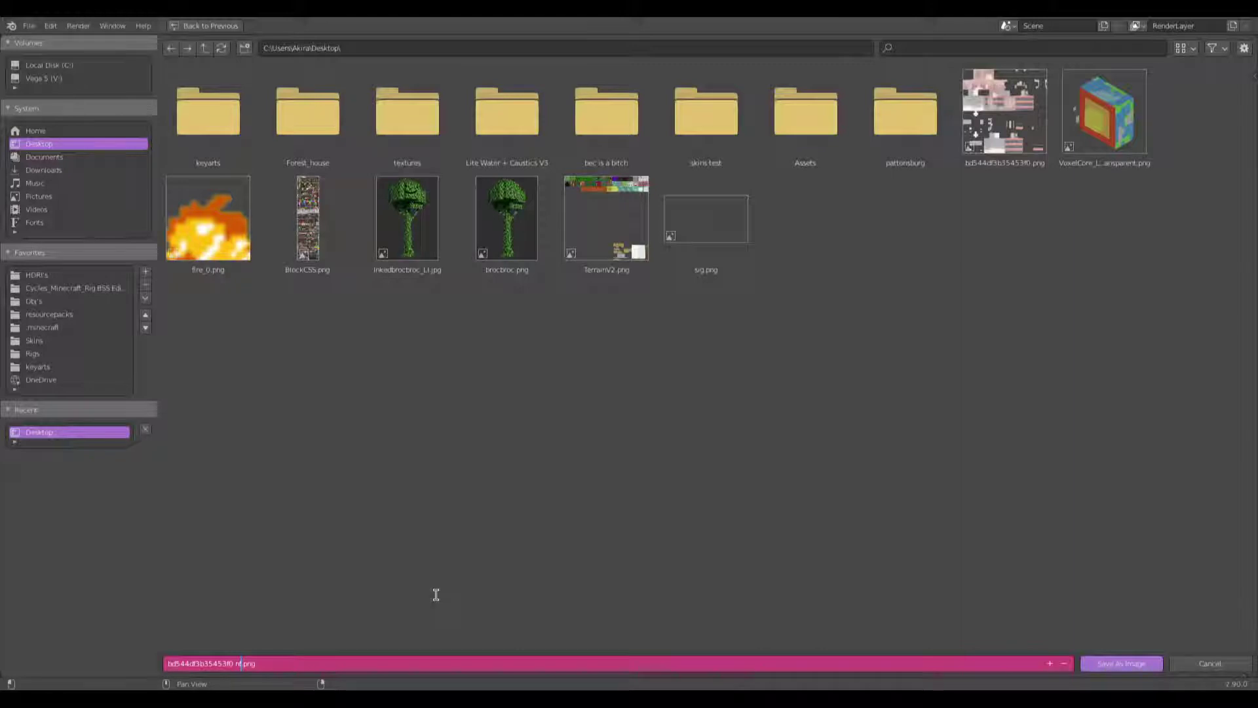
key("Return")
left_click(1091, 662)
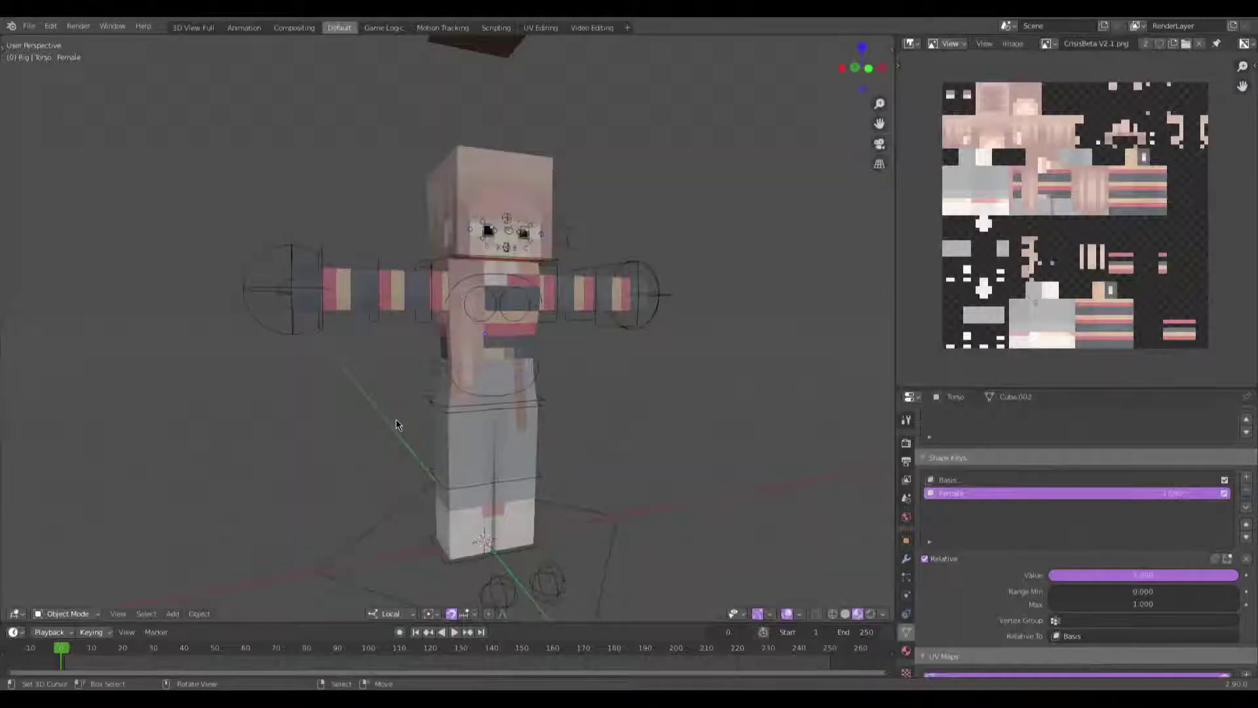
Step: Duplicate the head cube floating above the rig and move the copy -2 along local Z onto the character's head
middle_click_drag(655, 375, 594, 368)
scroll(594, 368, "down", 3)
middle_click_drag(590, 285, 589, 341, "shift")
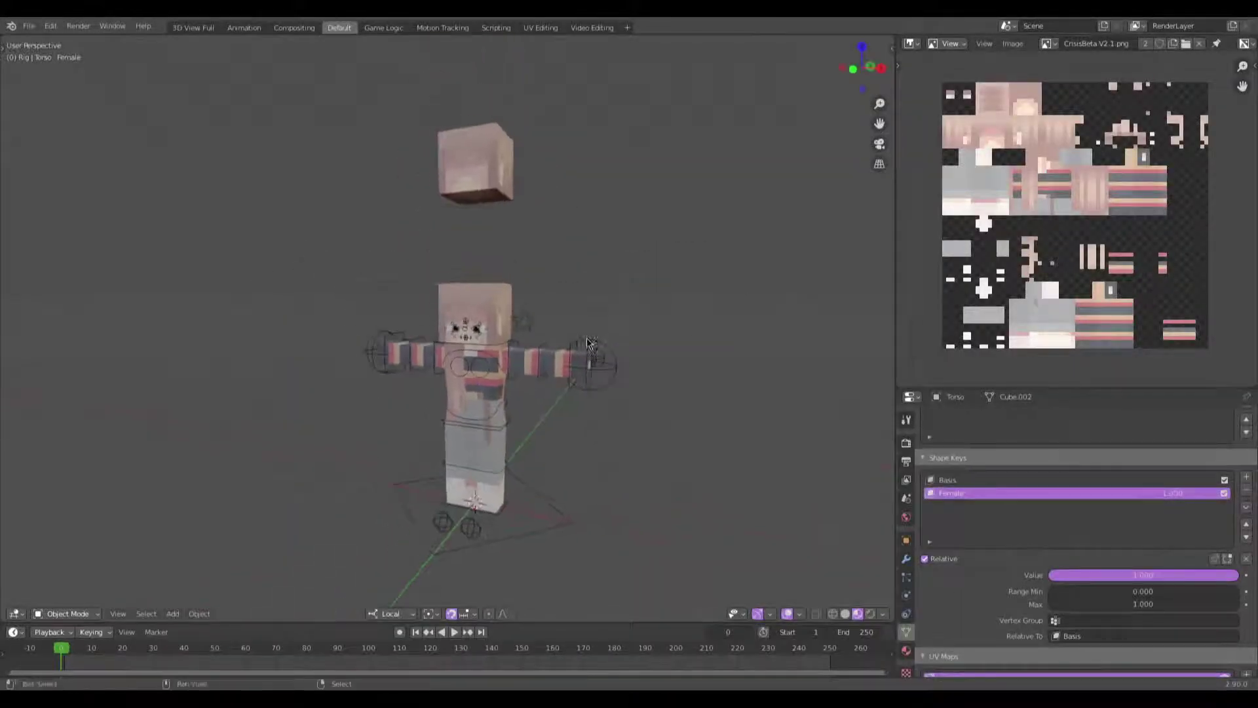
right_click(467, 154)
key("shift+d")
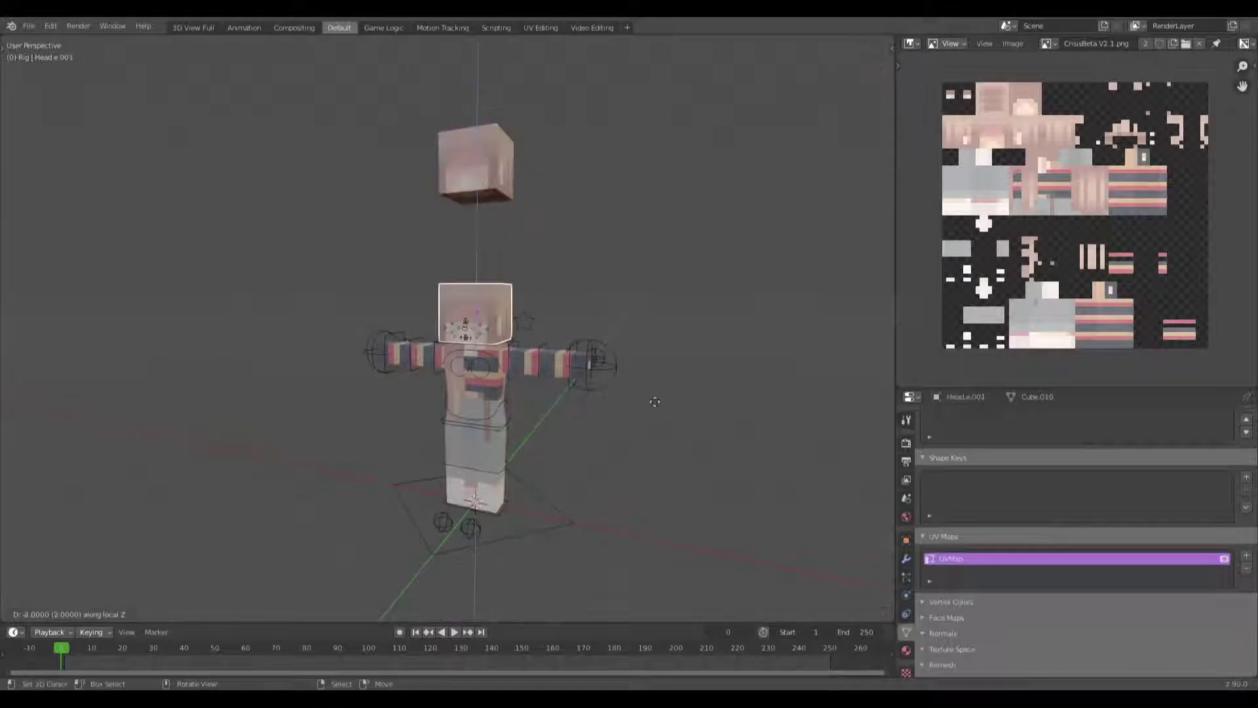
left_click(657, 435)
Step: Isolate the duplicated head cube and edge-split all of its faces
key("KP_Divide")
key("Tab")
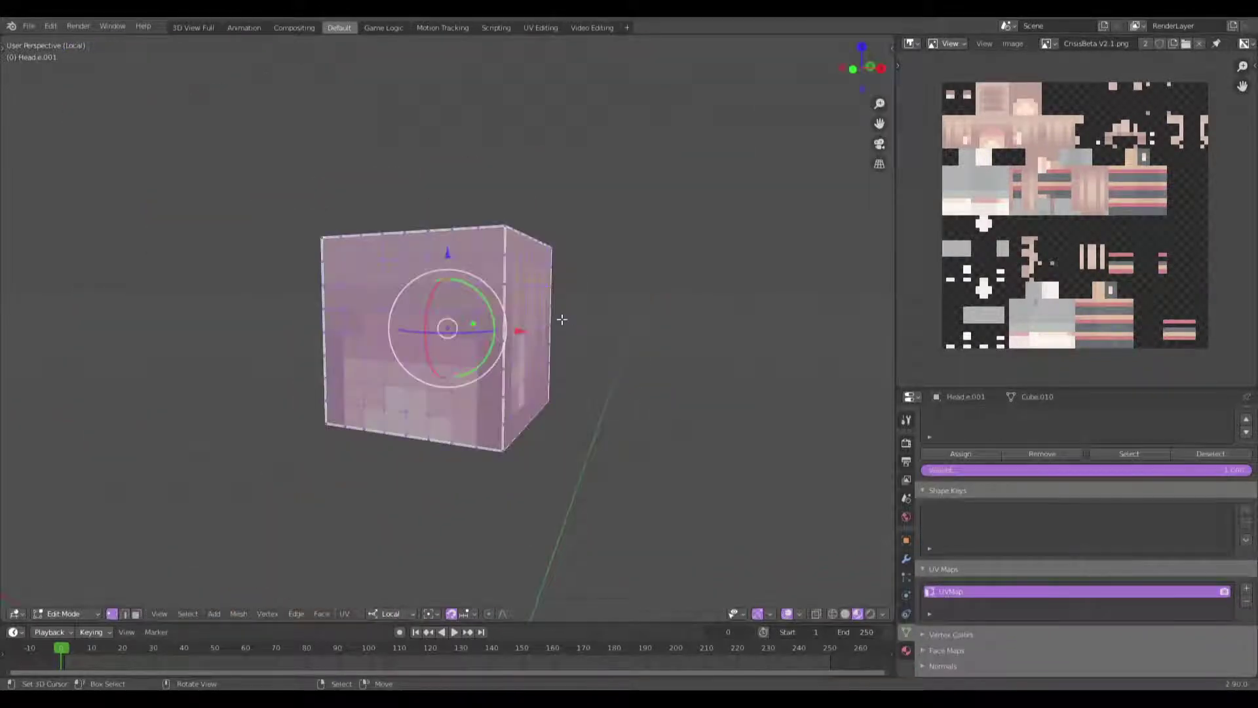
scroll(563, 319, "up", 1)
key("q")
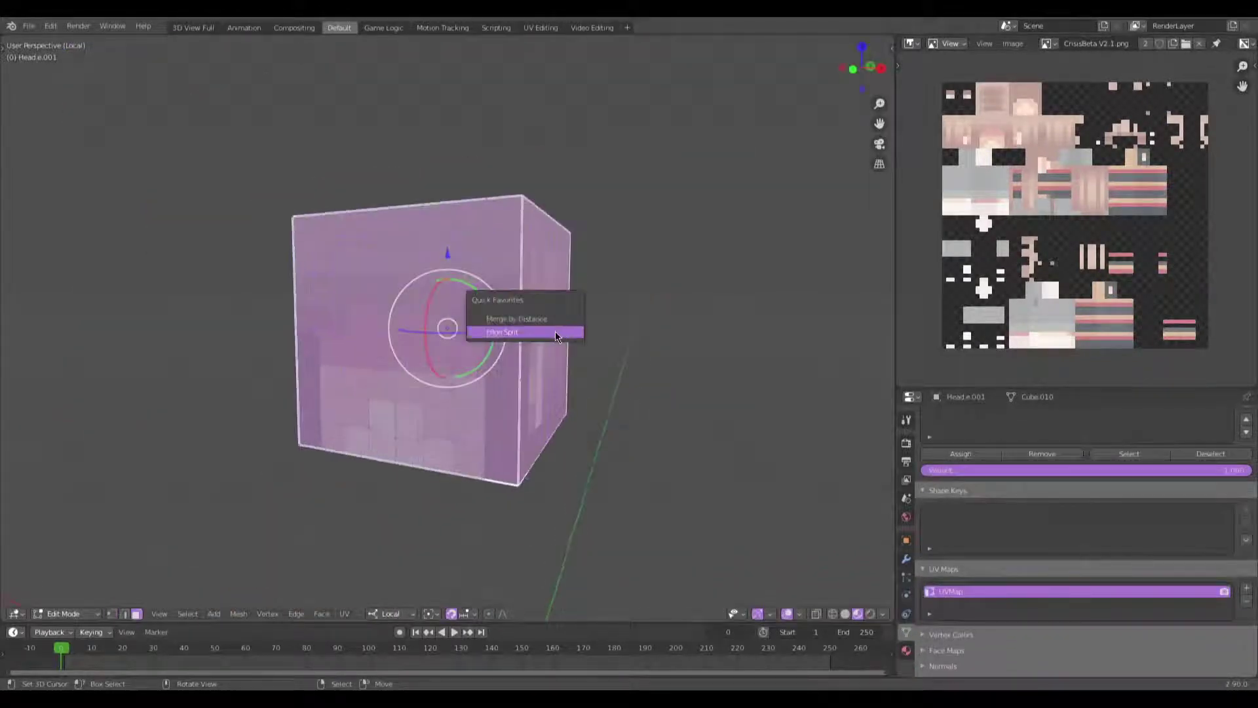
left_click(556, 333)
Step: Turn off Snap to Pixels in the UV Editor and shrink each head face's UV within its own pixel
middle_click_drag(1025, 223, 1050, 269)
left_click(910, 43)
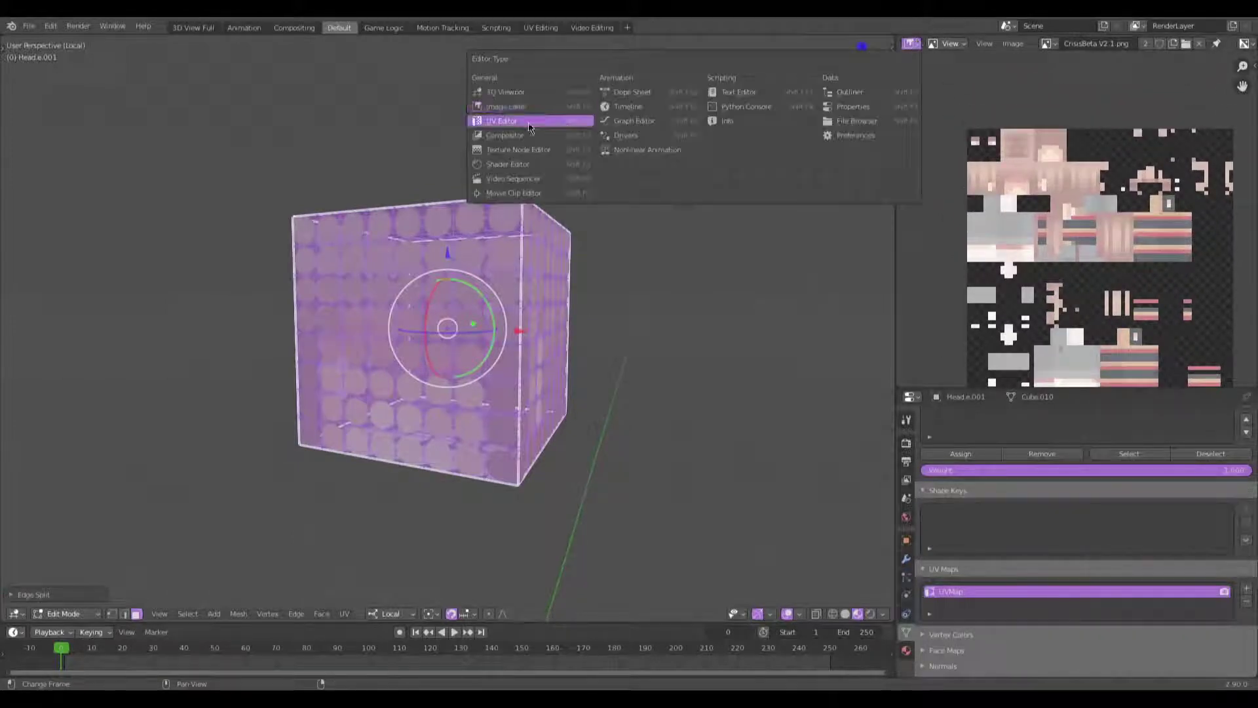
left_click(531, 124)
scroll(1126, 254, "up", 3)
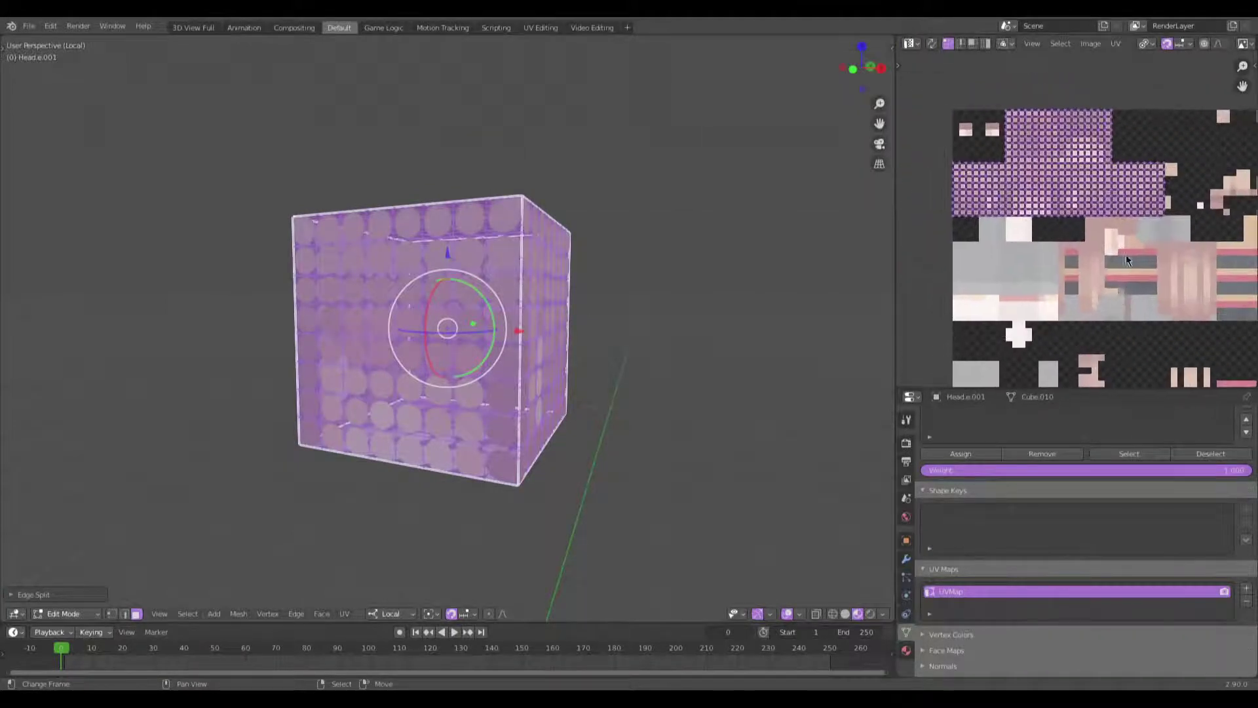
left_click(1117, 42)
mouse_move(1062, 97)
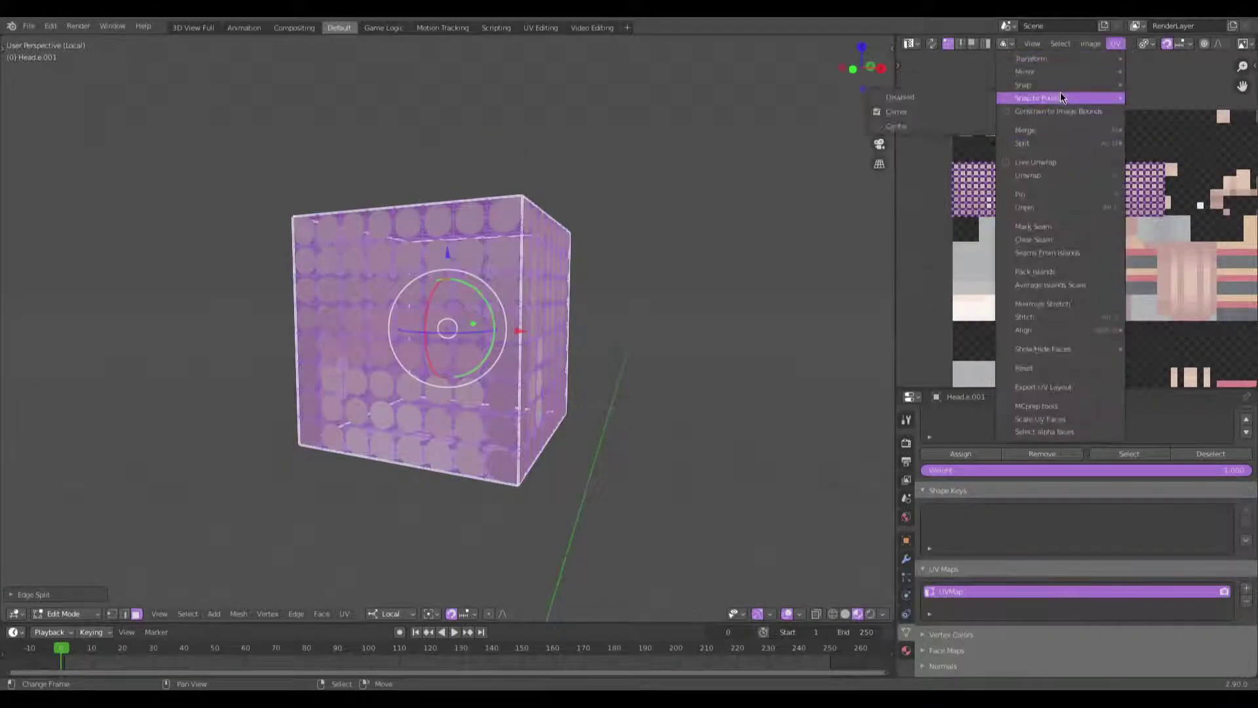
left_click(951, 99)
scroll(1082, 222, "up", 1)
key("s")
left_click(1060, 268)
key("shift+Tab")
Step: Merge the head's vertices by distance and shift all its UVs 0.5 along X onto the skin's outer head layer
left_click(668, 305)
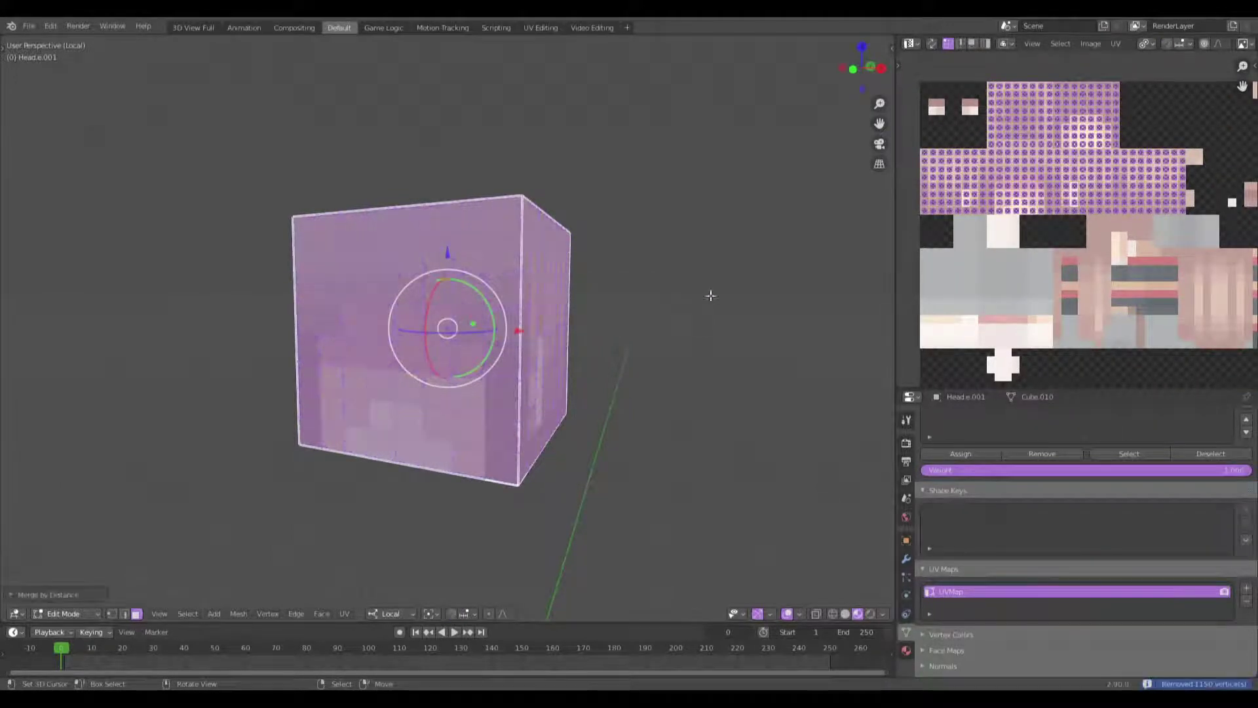
key("g")
key("shift+Tab")
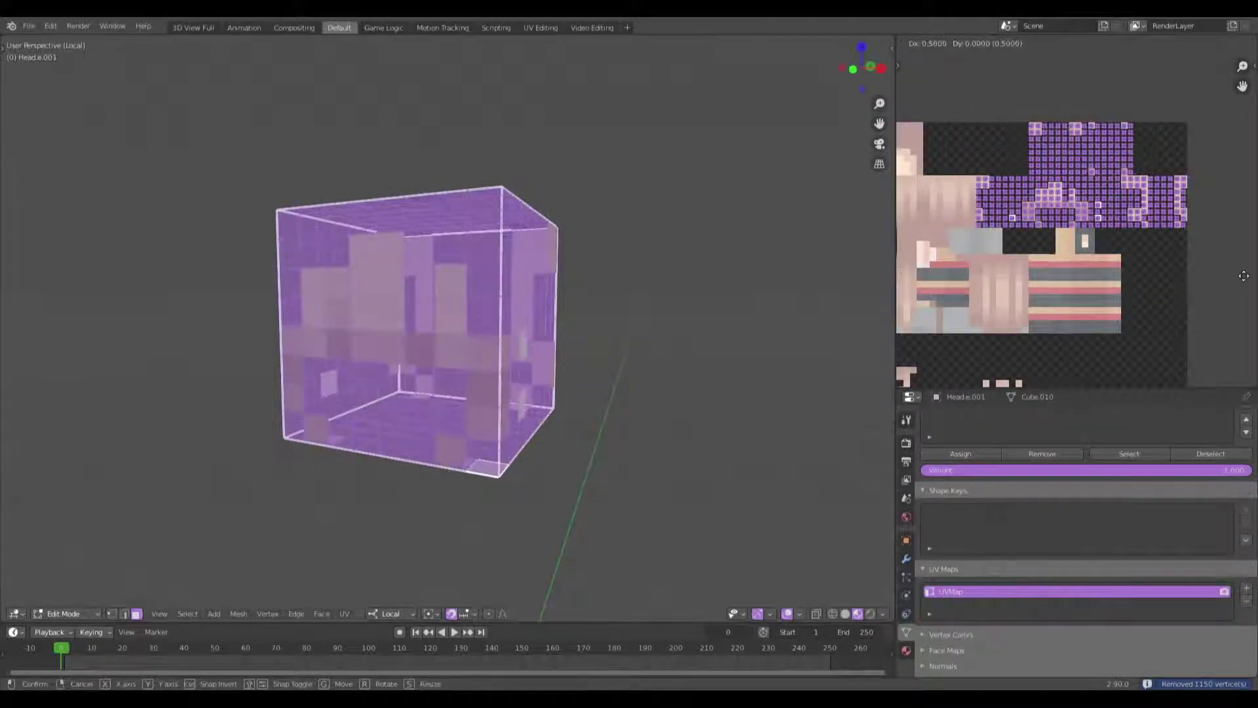
left_click(1244, 276)
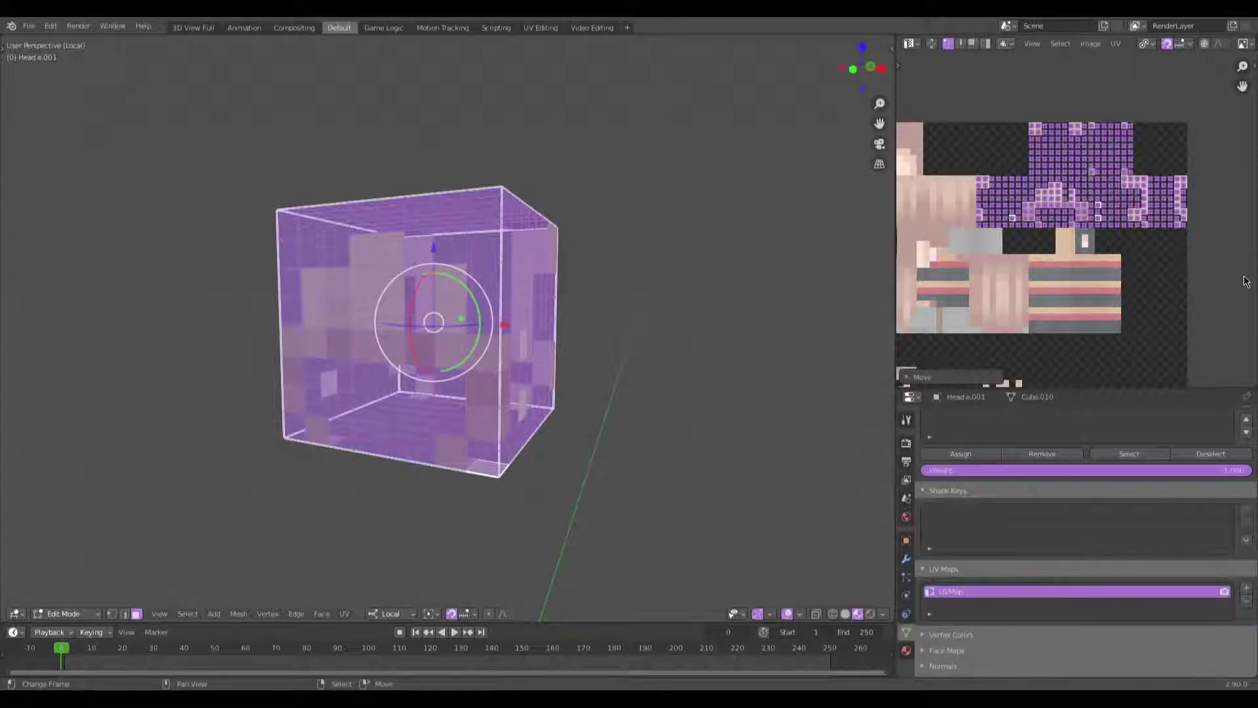
Step: Select the head's transparent faces with MCprep's Select alpha faces and delete them
mouse_move(608, 359)
middle_mouse_down()
mouse_move(685, 365)
mouse_move(626, 365)
middle_mouse_up()
key("alt+a")
key("n")
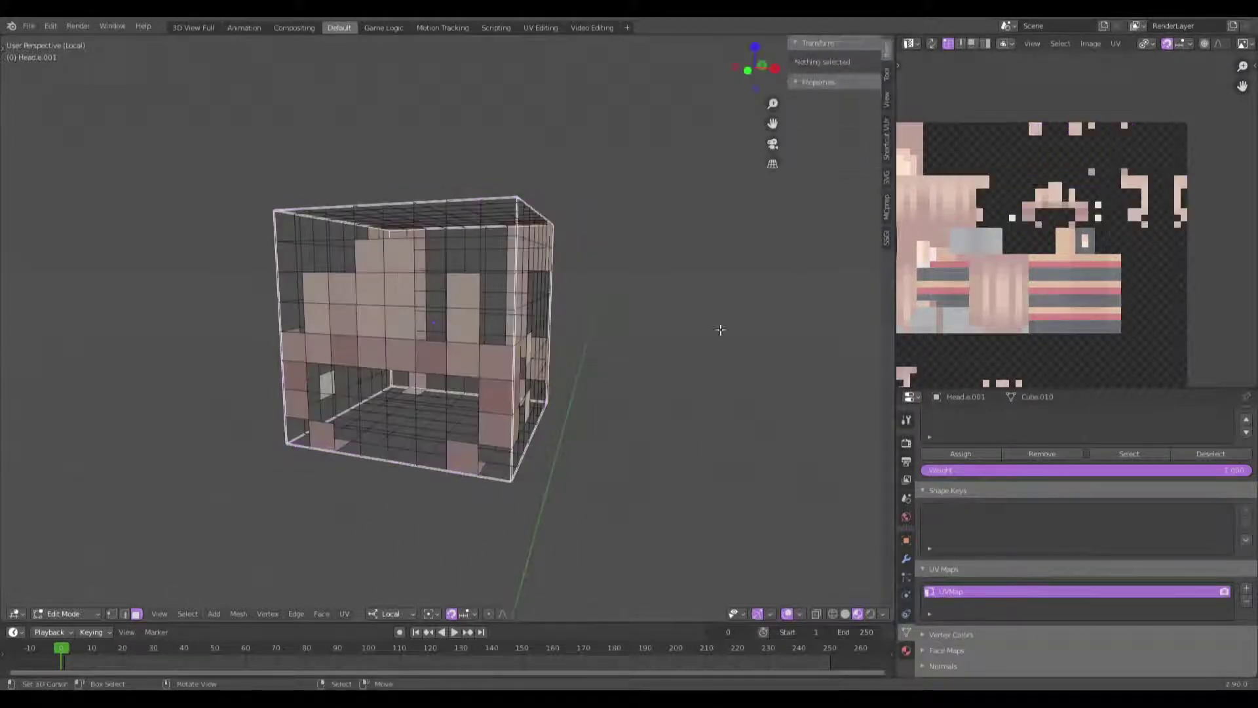
left_click(884, 211)
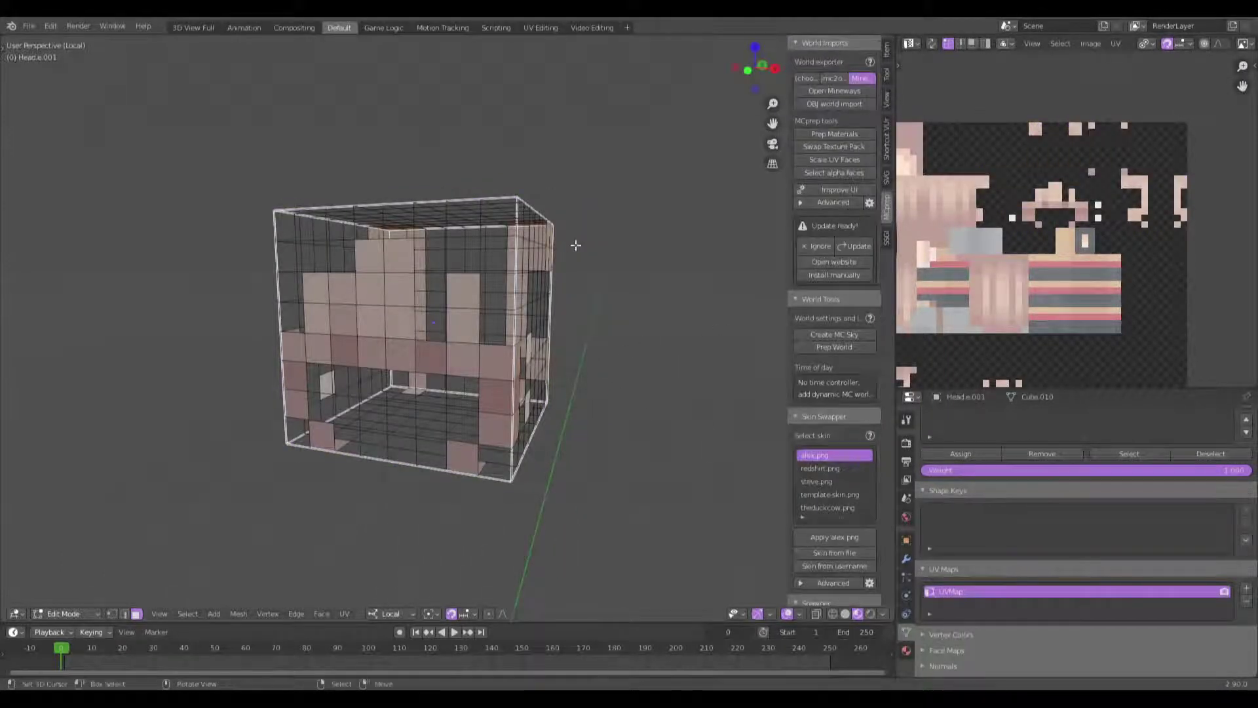
middle_click_drag(540, 222, 118, 238)
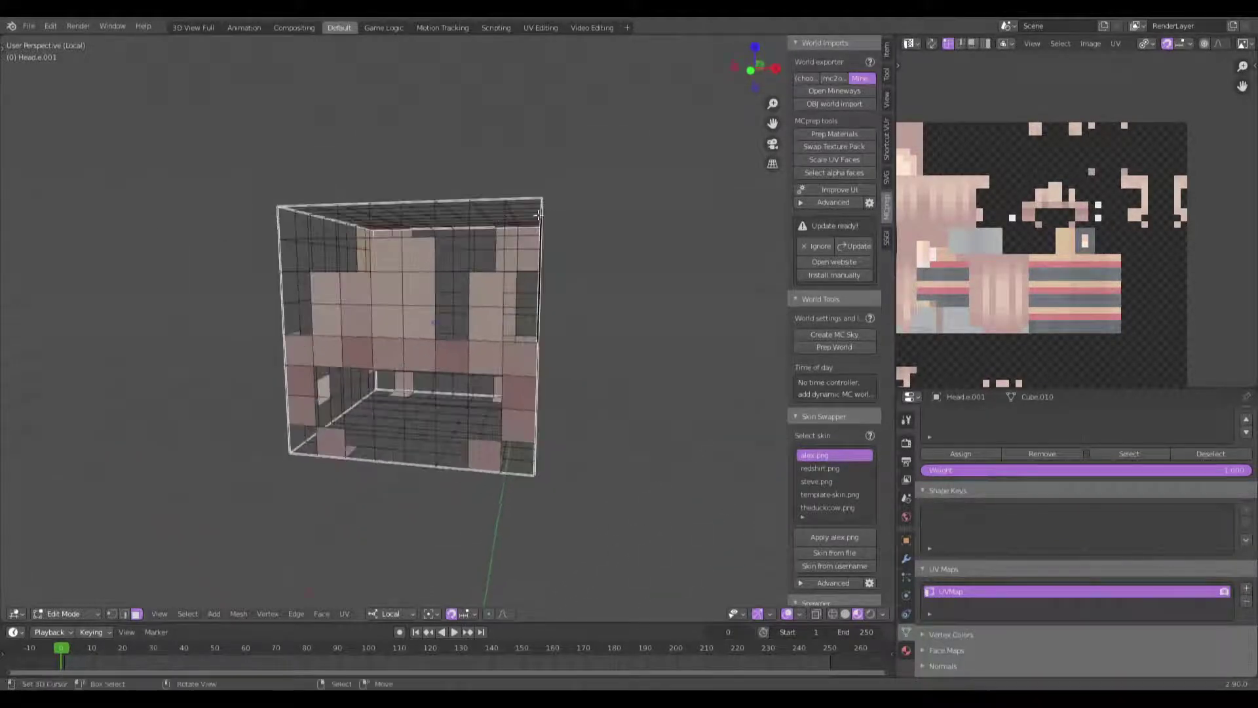
left_click(842, 171)
middle_click_drag(472, 282, 726, 209)
scroll(541, 328, "up", 1)
key("x")
left_click(542, 327)
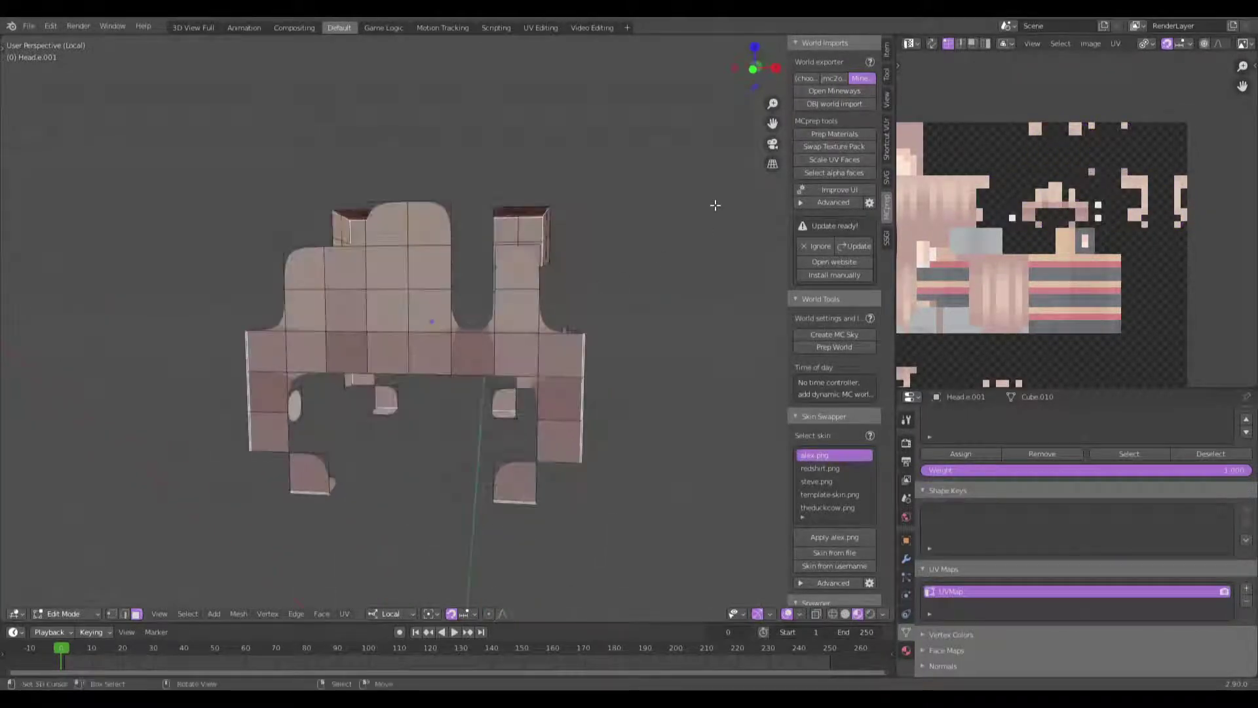
Step: Set the mean crease of all remaining outer hair edges to 1.00
key("a")
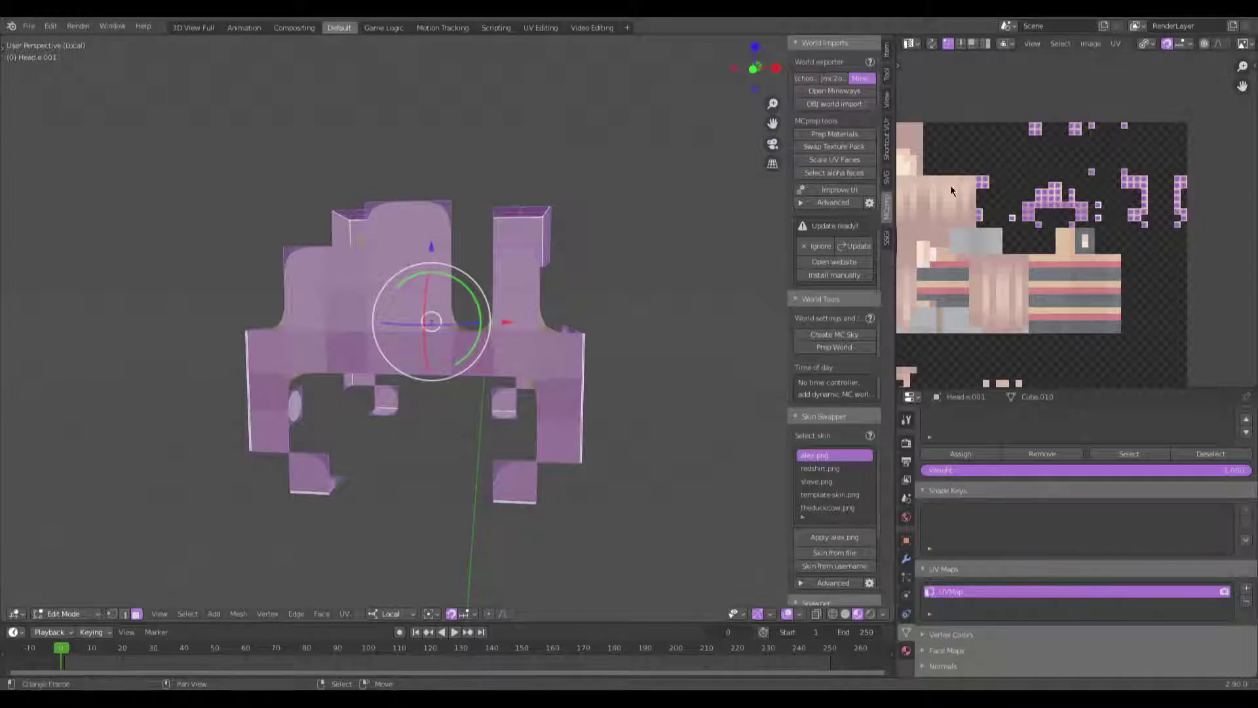
left_click(886, 49)
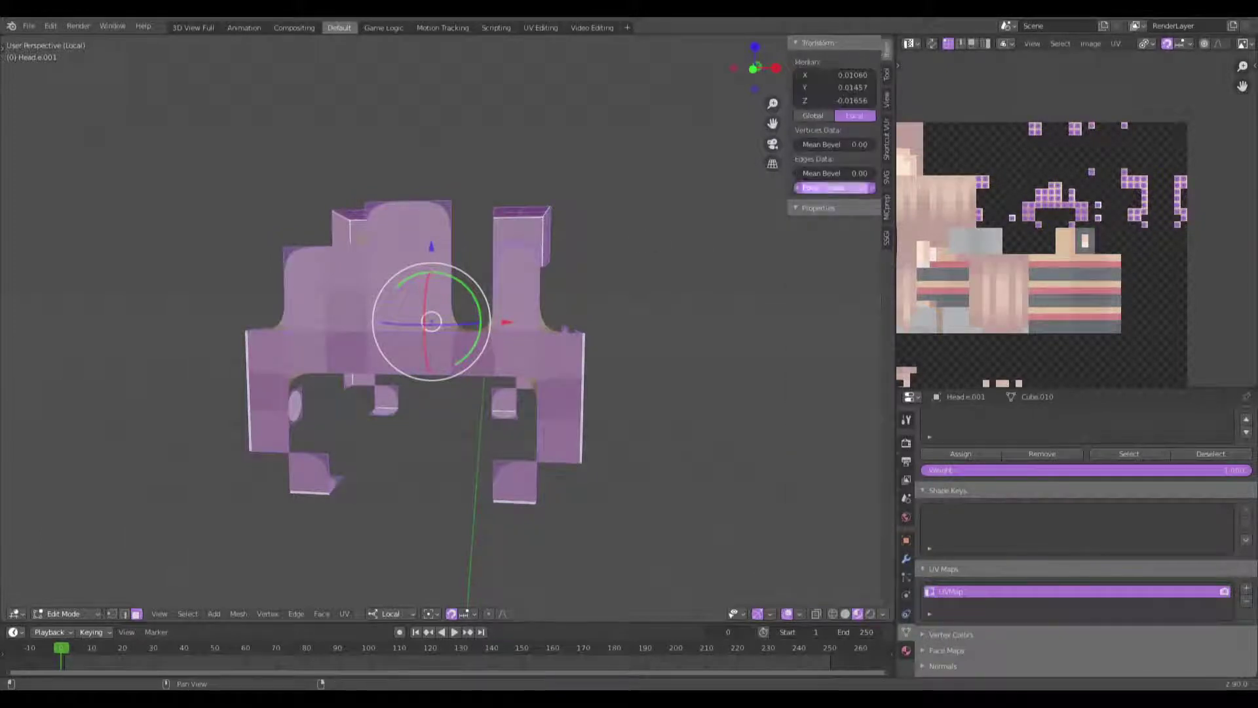
left_click_drag(834, 187, 872, 187)
middle_click_drag(578, 317, 539, 325)
Step: Edge-split the outer hair layer to shrink its face UVs individually, and merge its vertices by distance
key("q")
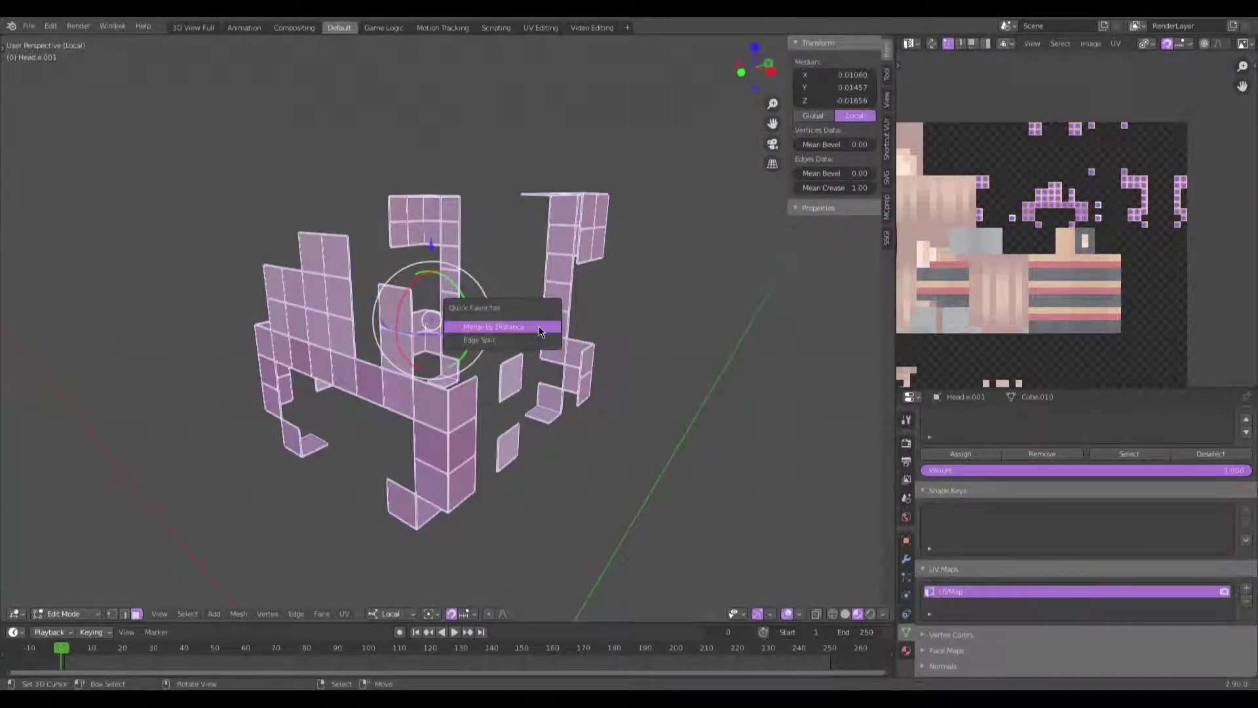
left_click(530, 340)
scroll(1171, 355, "up", 2)
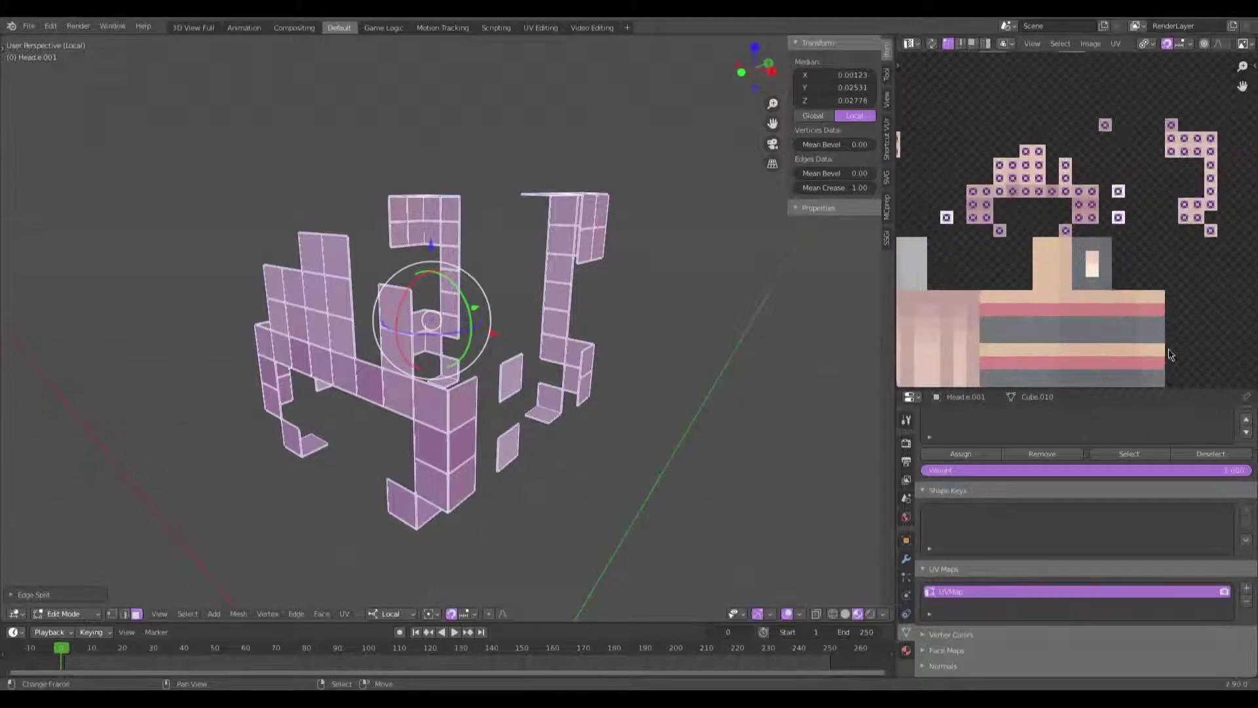
left_click(669, 351)
scroll(573, 354, "down", 3)
middle_click_drag(573, 354, 609, 331)
scroll(596, 331, "up", 2)
key("Tab")
Step: Add a Solidify modifier to the outer hair layer with Even Thickness and a thickness of -0.01
left_click(906, 559)
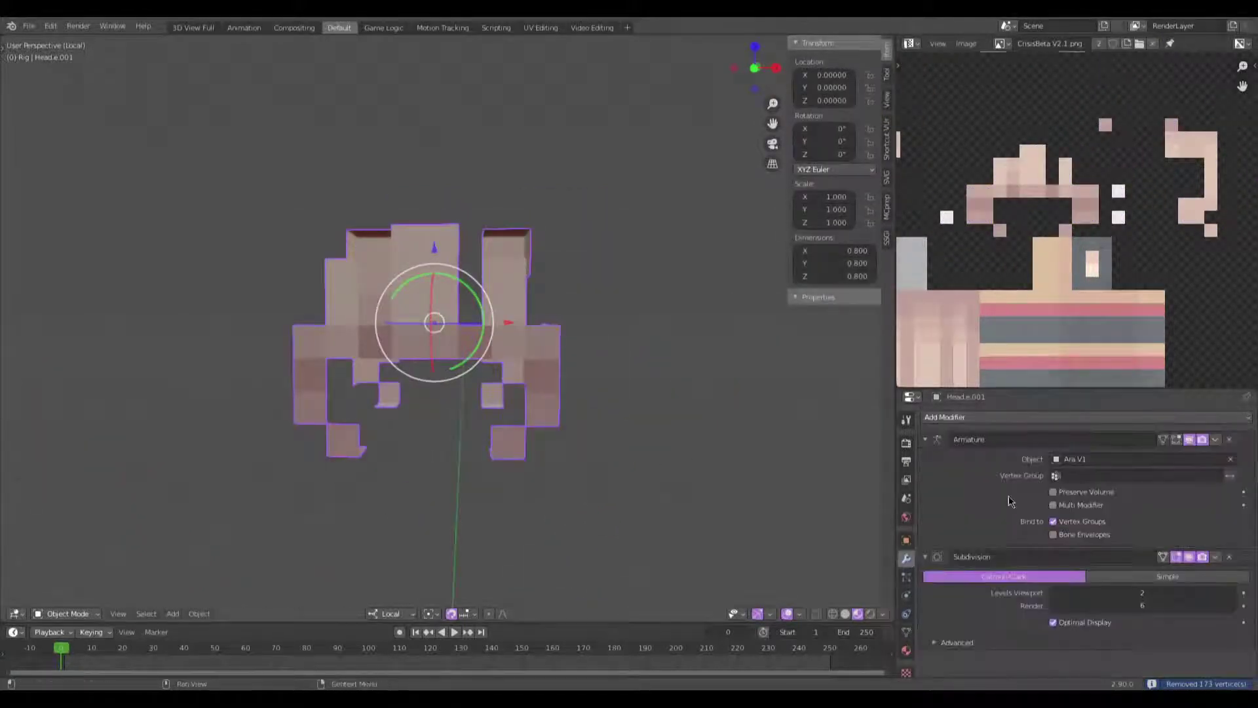
left_click(965, 417)
left_click(1001, 620)
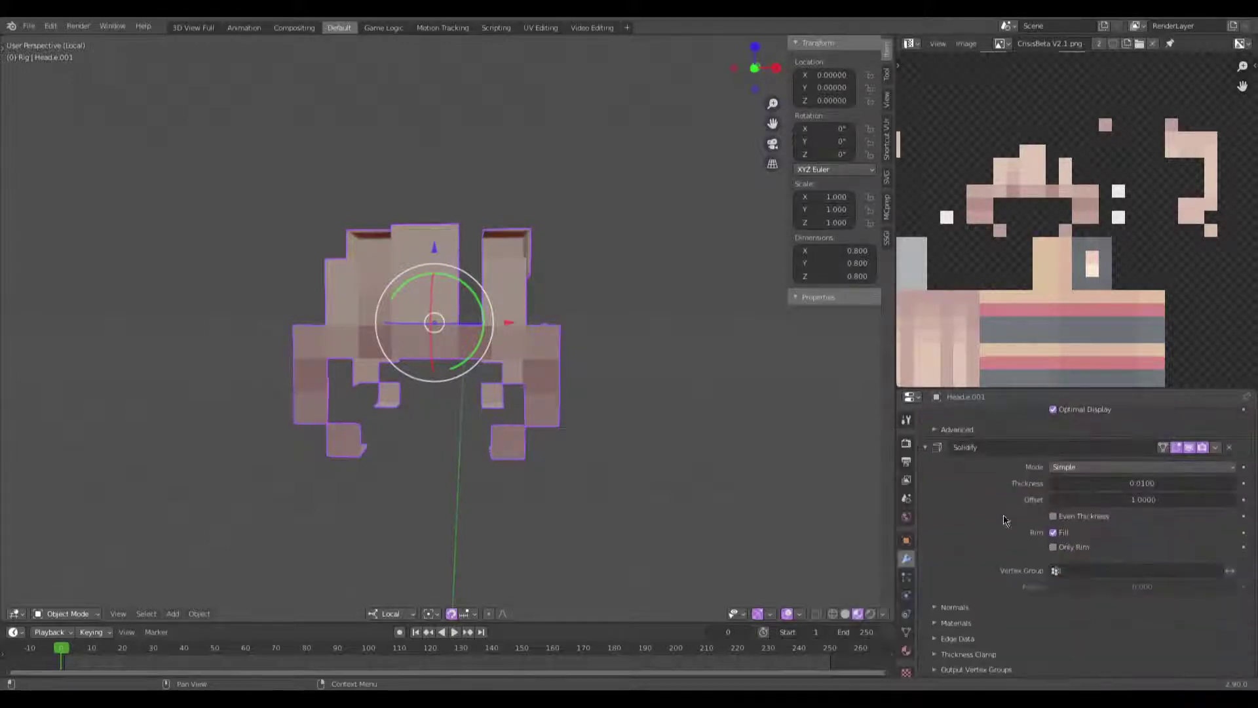
left_click(1086, 486)
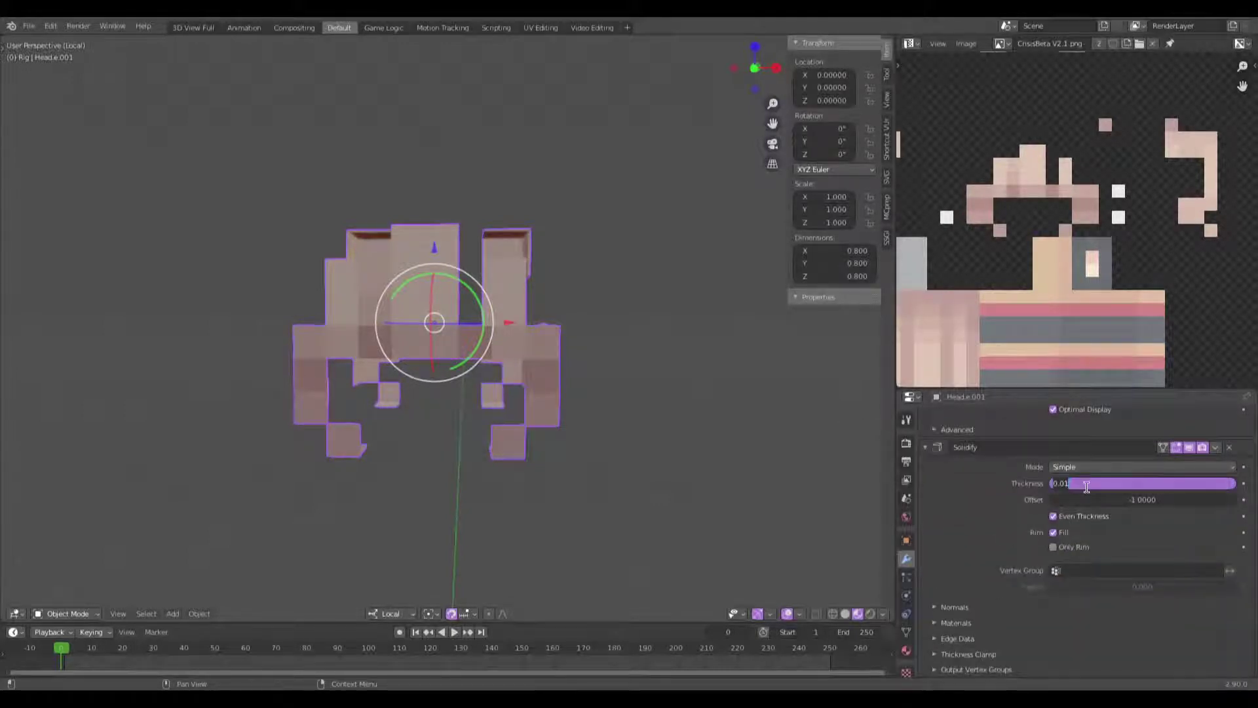
type("-0.01")
key("Return")
Step: Thicken the outer hair layer further with a more negative Solidify thickness and bring the whole rig back into view
middle_click_drag(430, 367, 478, 368)
scroll(480, 371, "up", 3)
scroll(480, 371, "down", 3)
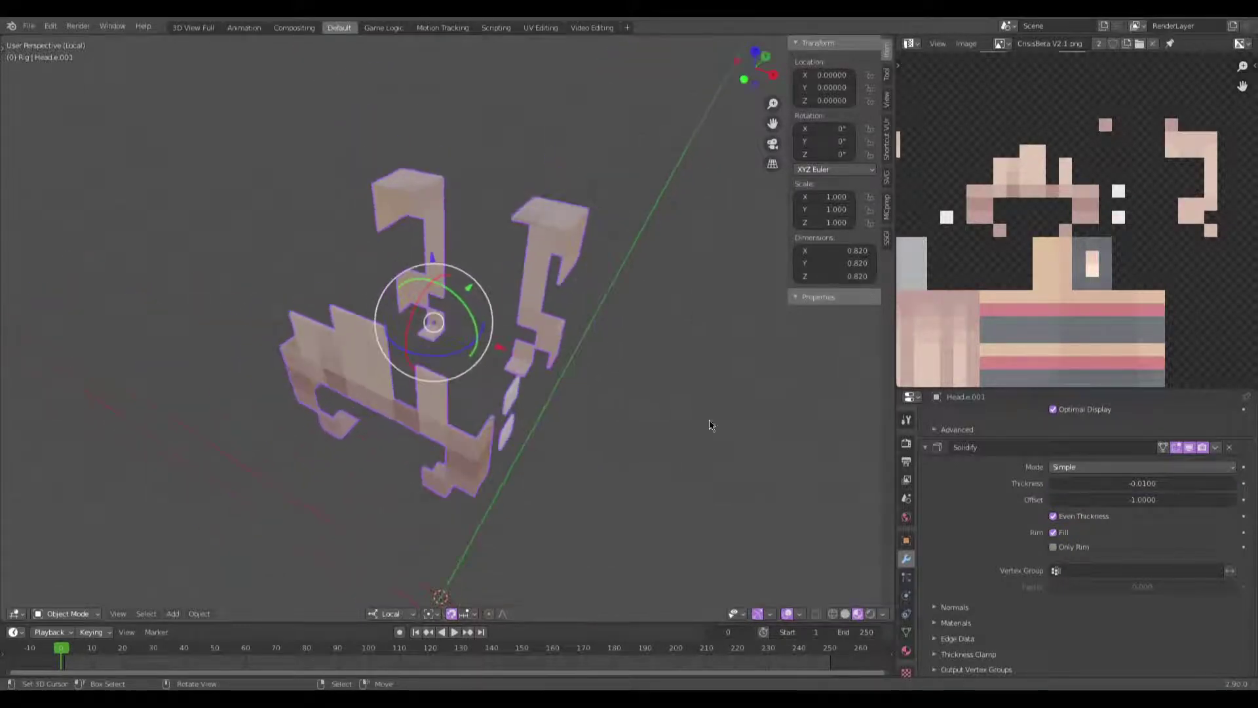
left_click_drag(1107, 483, 1075, 483)
middle_click_drag(511, 419, 537, 285)
key("KP_Divide")
scroll(671, 343, "up", 5)
key("n")
left_click(471, 286)
key("shift+d")
right_click(470, 286)
key("g")
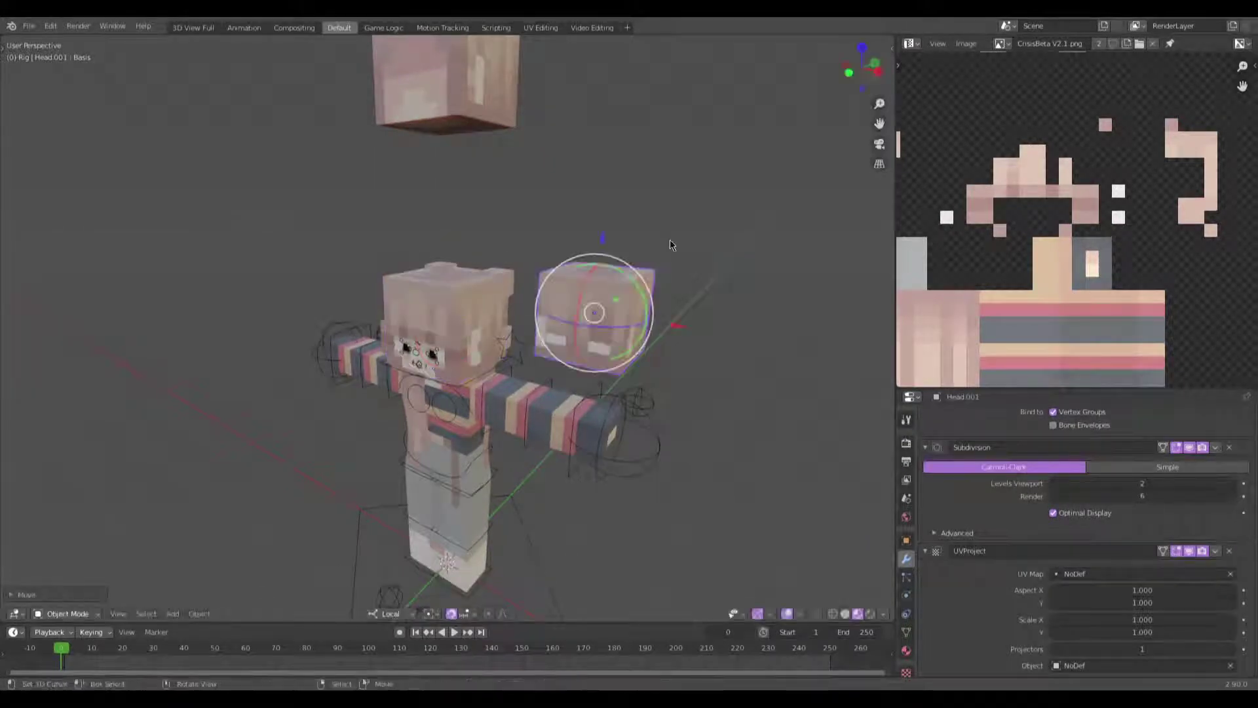
left_click(669, 239)
key("Delete")
Step: Duplicate the head cube floating above the rig again and move the copy down onto the character's head
right_click(493, 117)
key("shift+d")
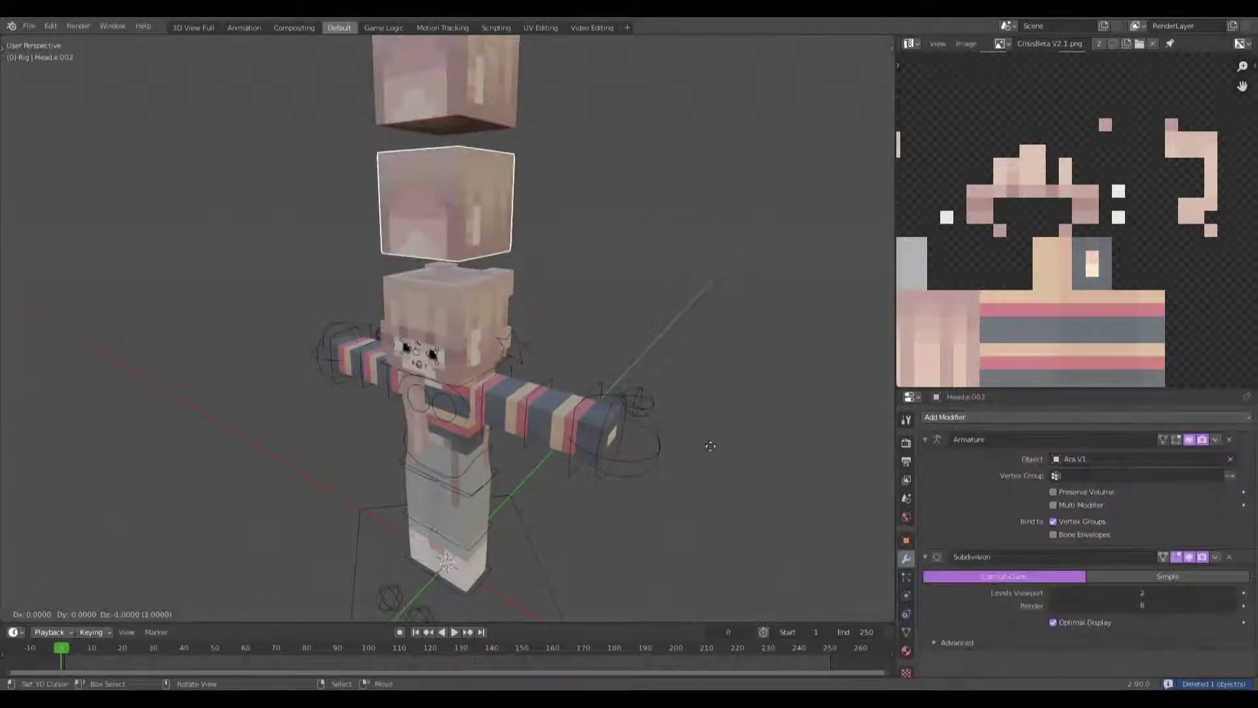
left_click(713, 470)
Step: Isolate the new head copy and select the visible skin faces on its front
key("KP_Divide")
key("Tab")
scroll(503, 410, "down", 5)
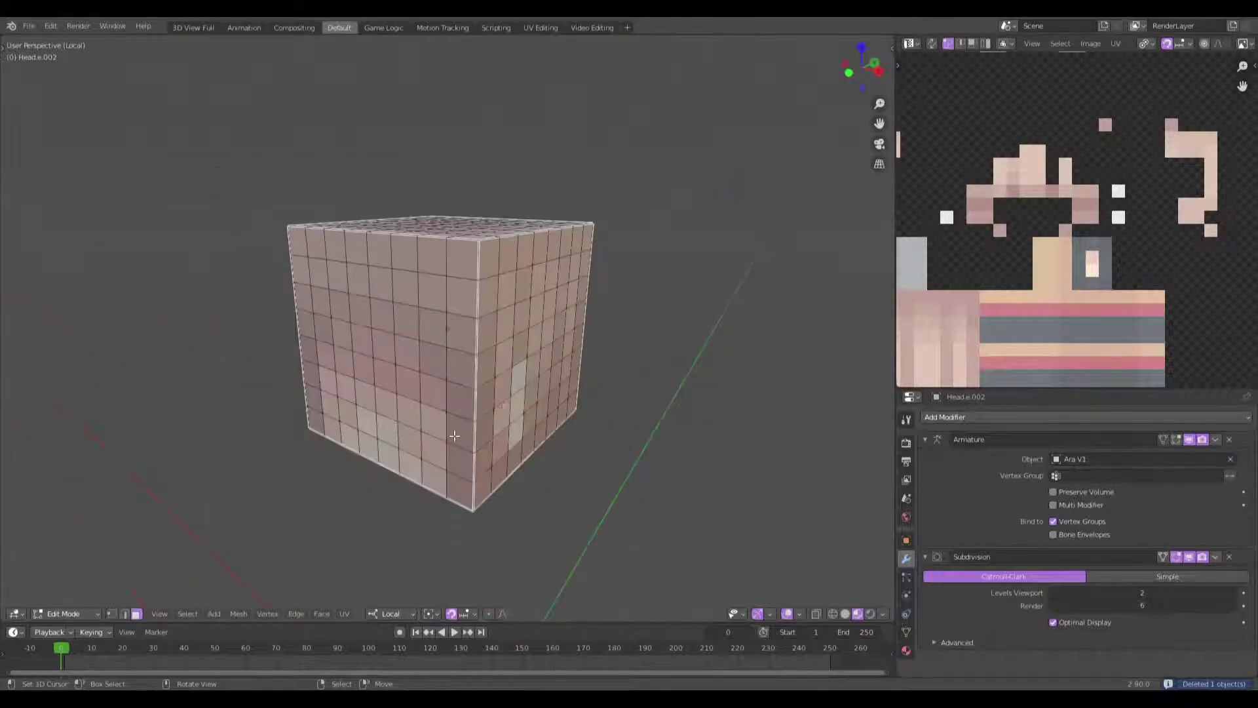
middle_click_drag(480, 453, 571, 400)
scroll(524, 367, "up", 1)
key("c")
left_click(472, 311)
left_click_drag(471, 309, 582, 331)
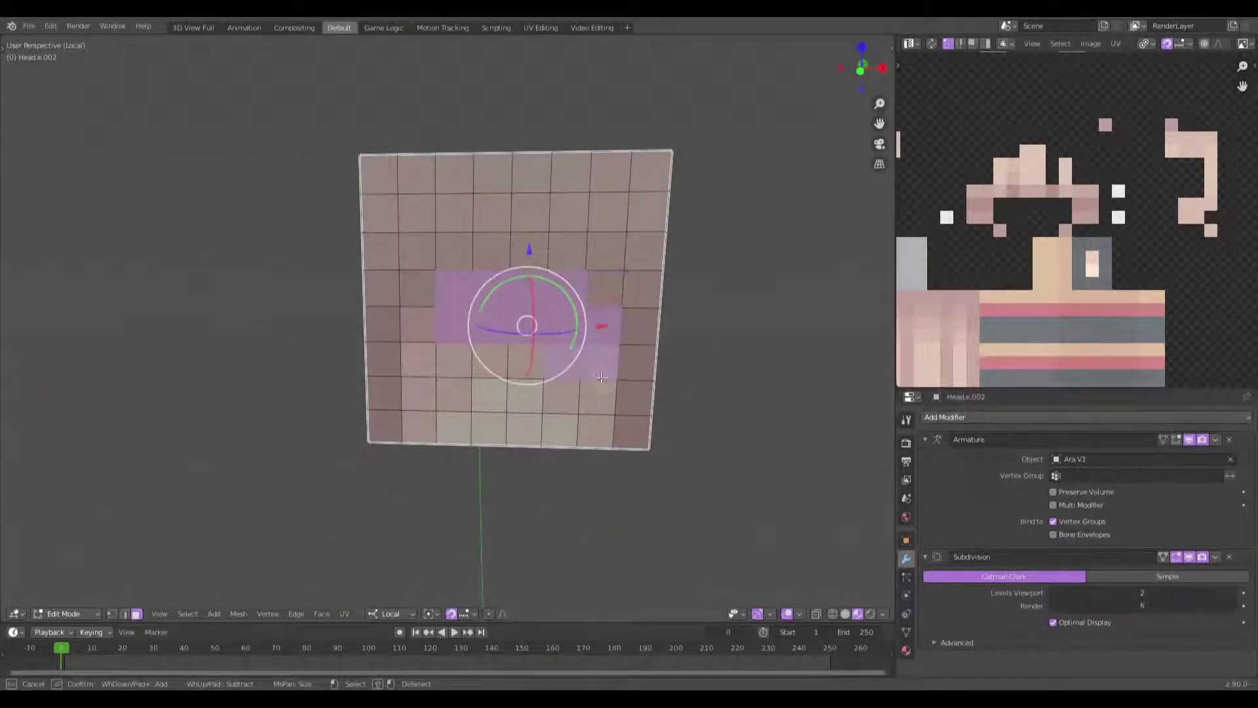
left_click_drag(574, 383, 579, 441)
left_click_drag(451, 417, 434, 347)
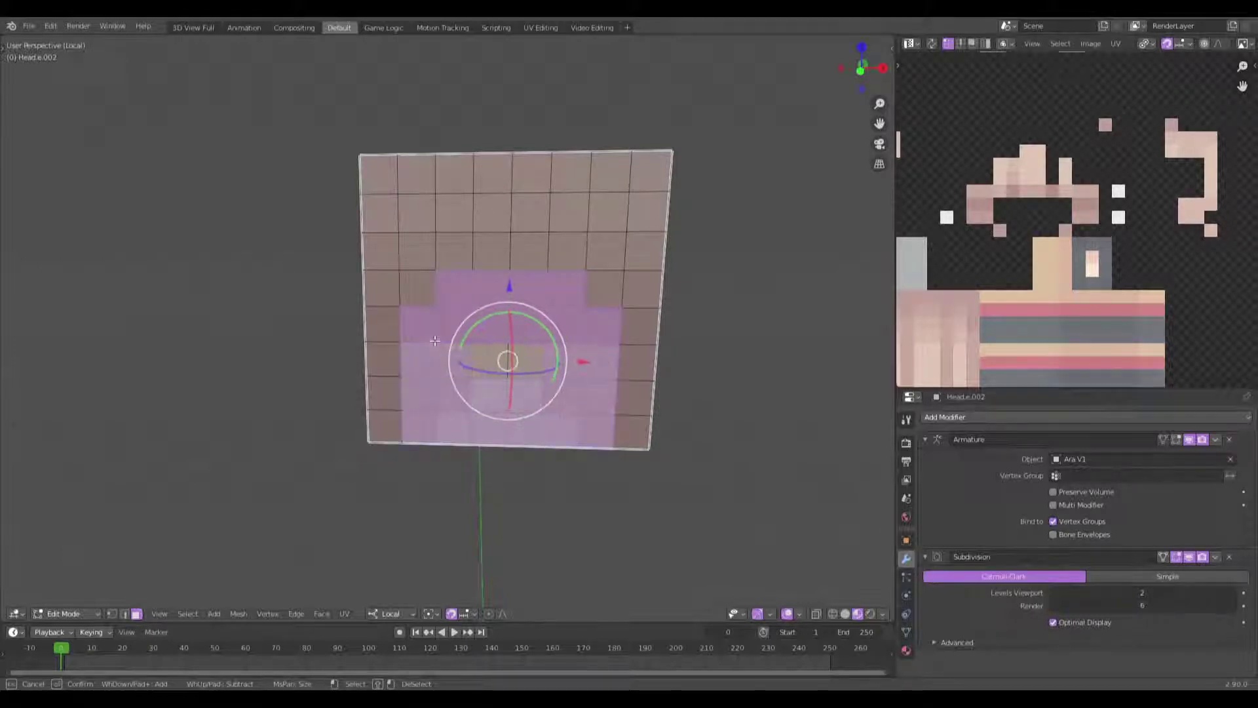
key("Escape")
Step: Extend the selection with the two-by-two block of skin faces on each side of the head
middle_click_drag(548, 381, 593, 400)
scroll(498, 405, "up", 2)
key("c")
left_click_drag(463, 411, 440, 371)
key("Escape")
scroll(1053, 326, "down", 3)
middle_click_drag(662, 451, 491, 441)
key("c")
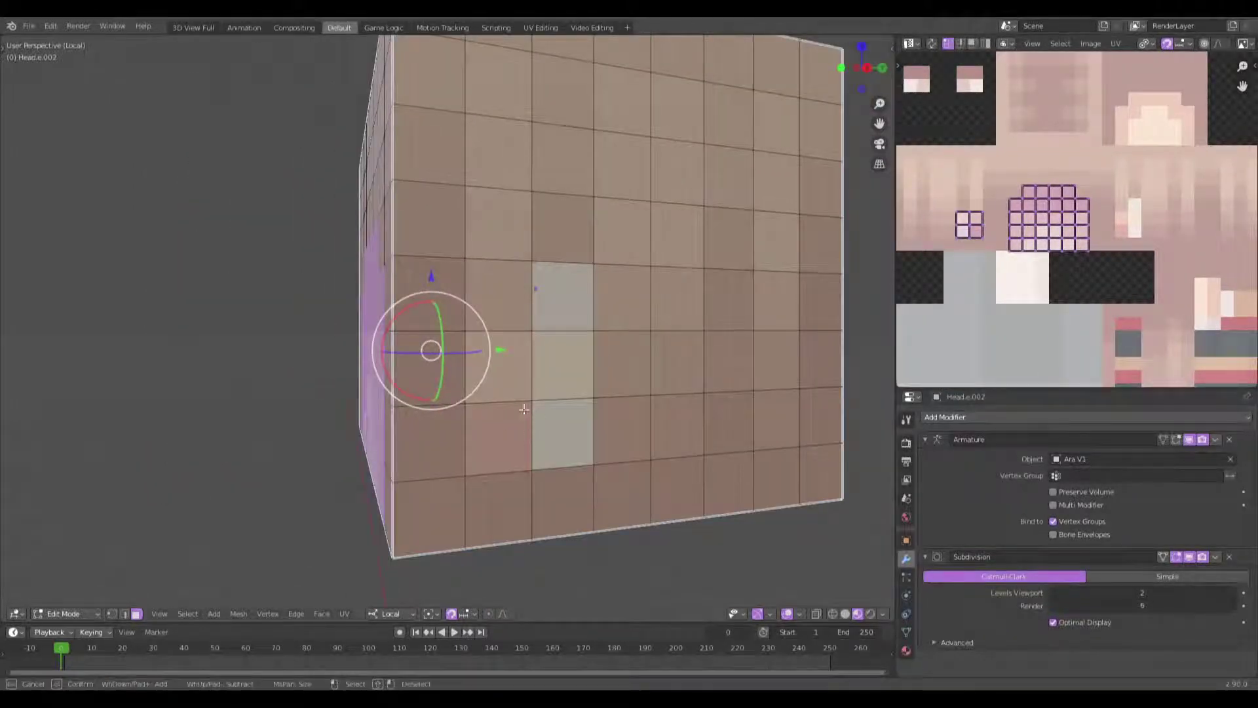
left_click_drag(528, 411, 530, 386)
Step: Add the skin-colored faces on the head's underside to the selection and delete all selected faces
mouse_move(436, 447)
middle_mouse_down()
mouse_move(564, 419)
mouse_move(571, 357)
middle_mouse_up()
key("c")
mouse_move(455, 412)
left_mouse_down()
mouse_move(441, 404)
mouse_move(464, 431)
mouse_move(553, 436)
mouse_move(632, 407)
mouse_move(544, 387)
left_mouse_up()
left_click(634, 455, "shift")
right_click(636, 455)
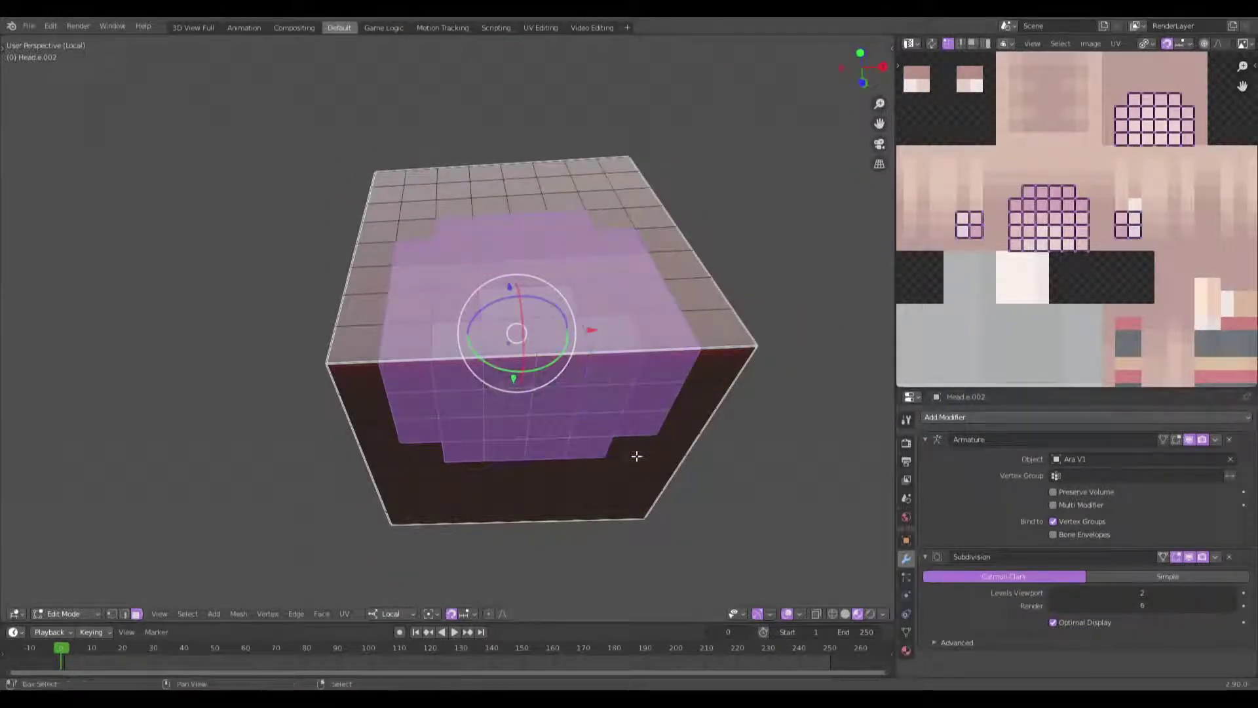
key("x")
left_click(637, 456)
Step: Set the mean crease of all edges on the remaining base hair to 1.00
middle_click_drag(637, 456, 601, 472)
scroll(601, 472, "down", 3)
key("a")
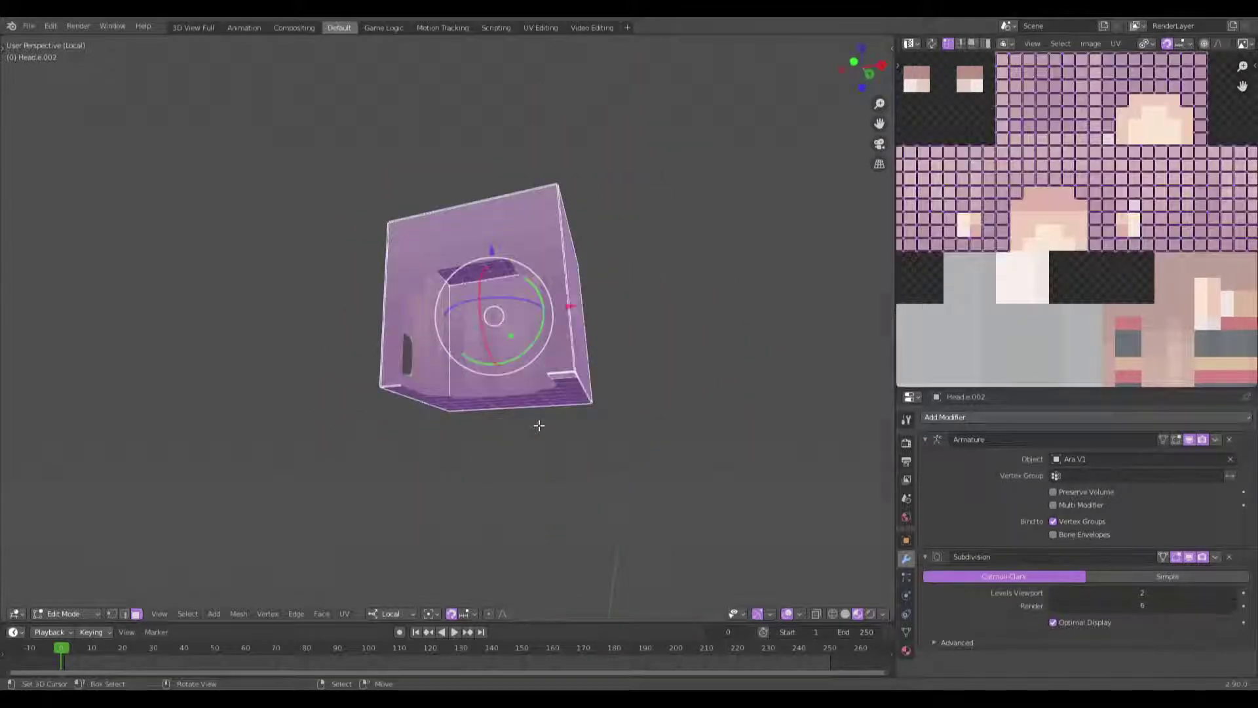
key("n")
left_click_drag(831, 188, 877, 188)
Step: Edge-split the base hair to shrink its face UVs individually, merge its vertices by distance and return to the whole rig
key("alt+m")
left_click(738, 269)
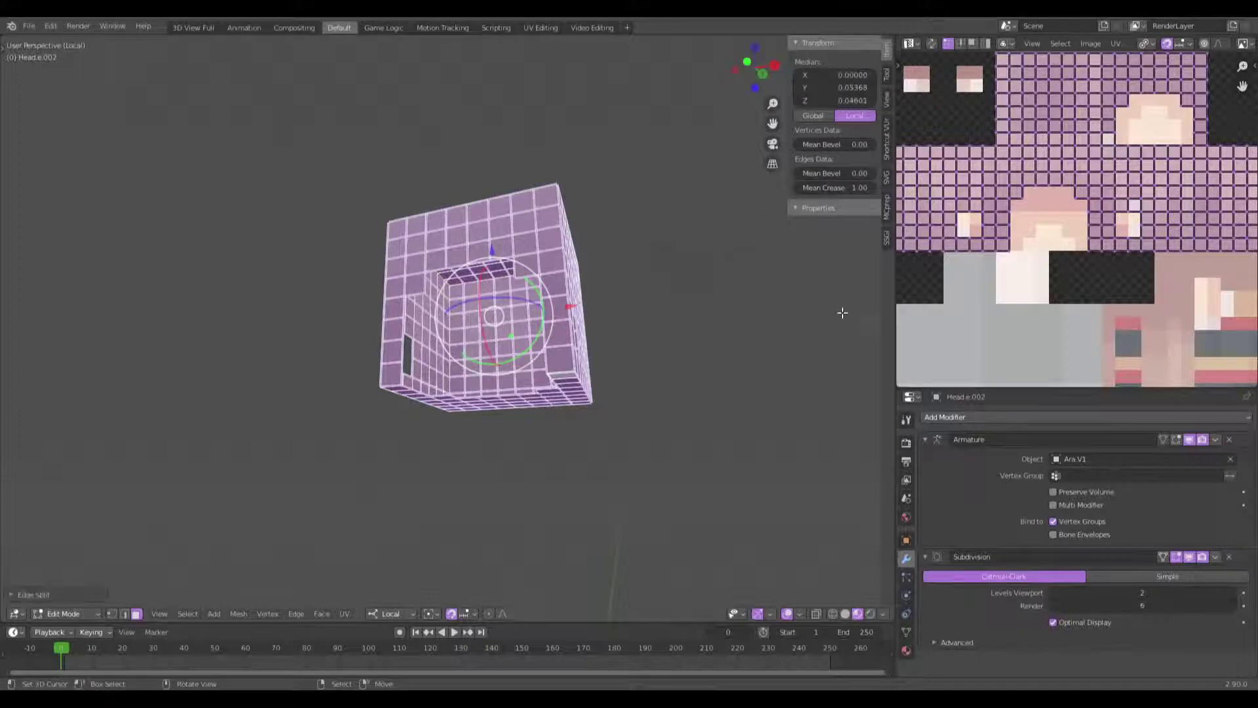
key("s")
left_click(1151, 275)
key("q")
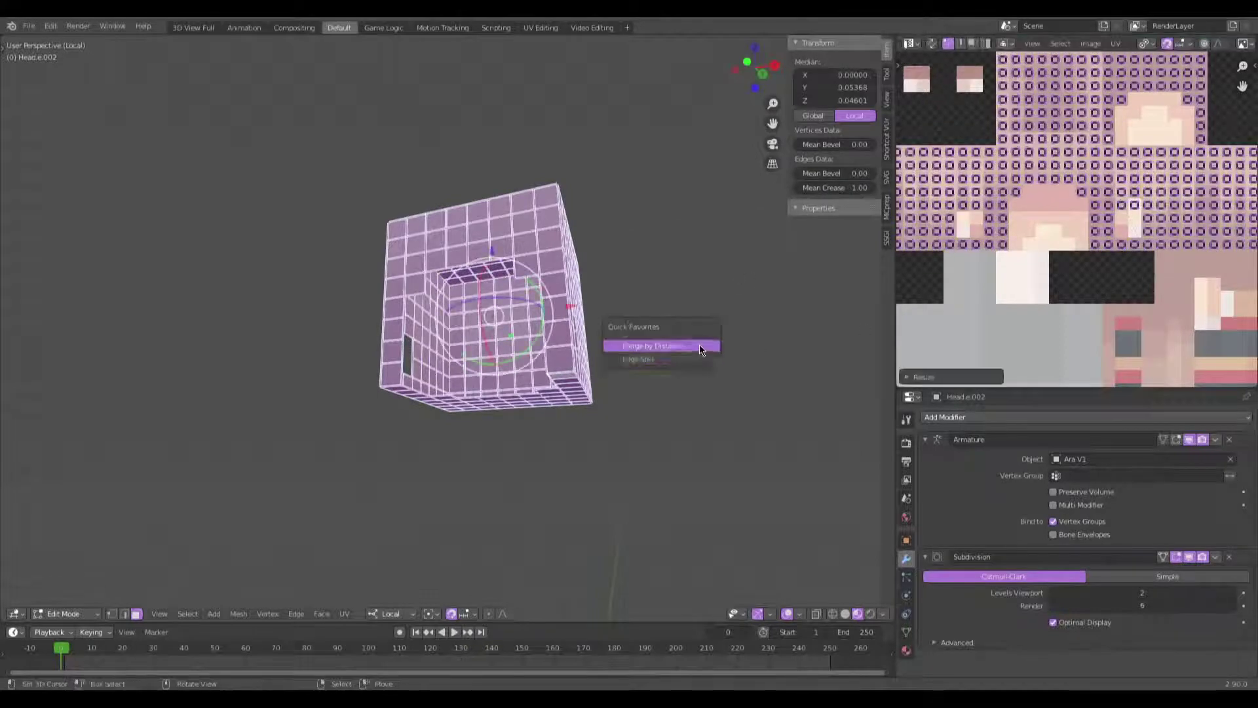
left_click(699, 344)
key("Tab")
middle_click_drag(511, 270, 564, 287)
key("KP_Divide")
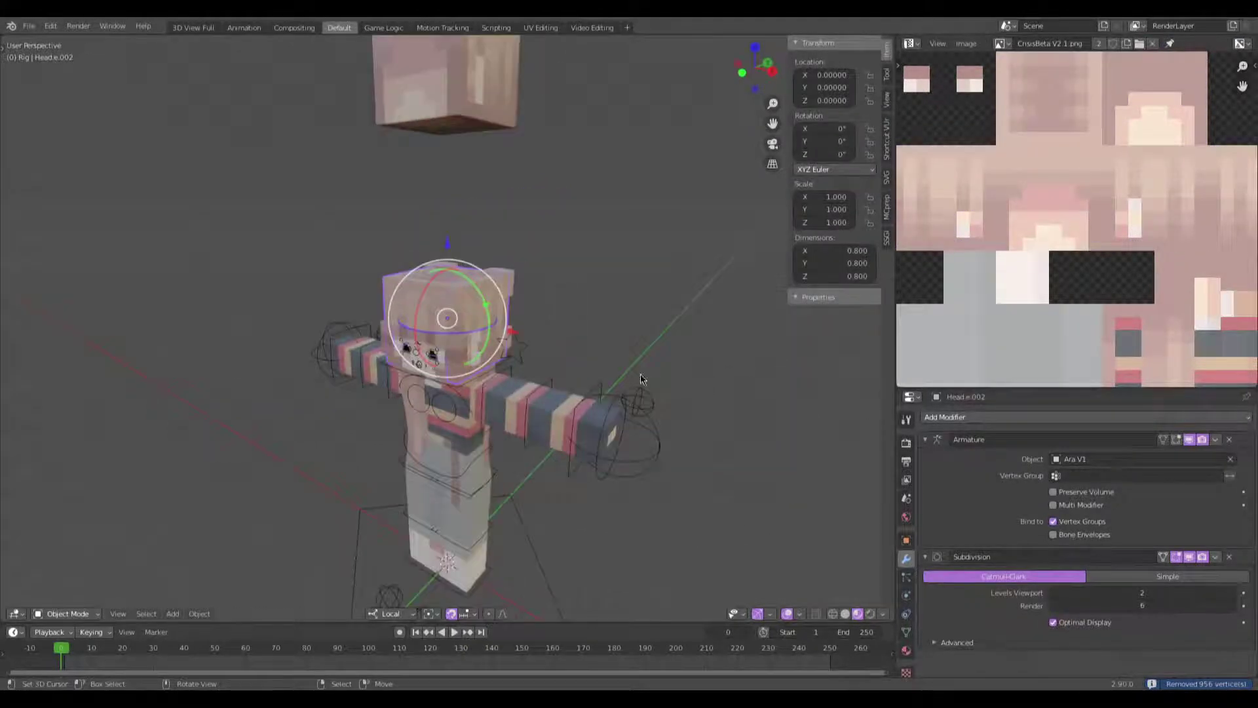
Step: Add a Solidify modifier to the base hair with Even Thickness and a thickness of -0.01
left_click(993, 418)
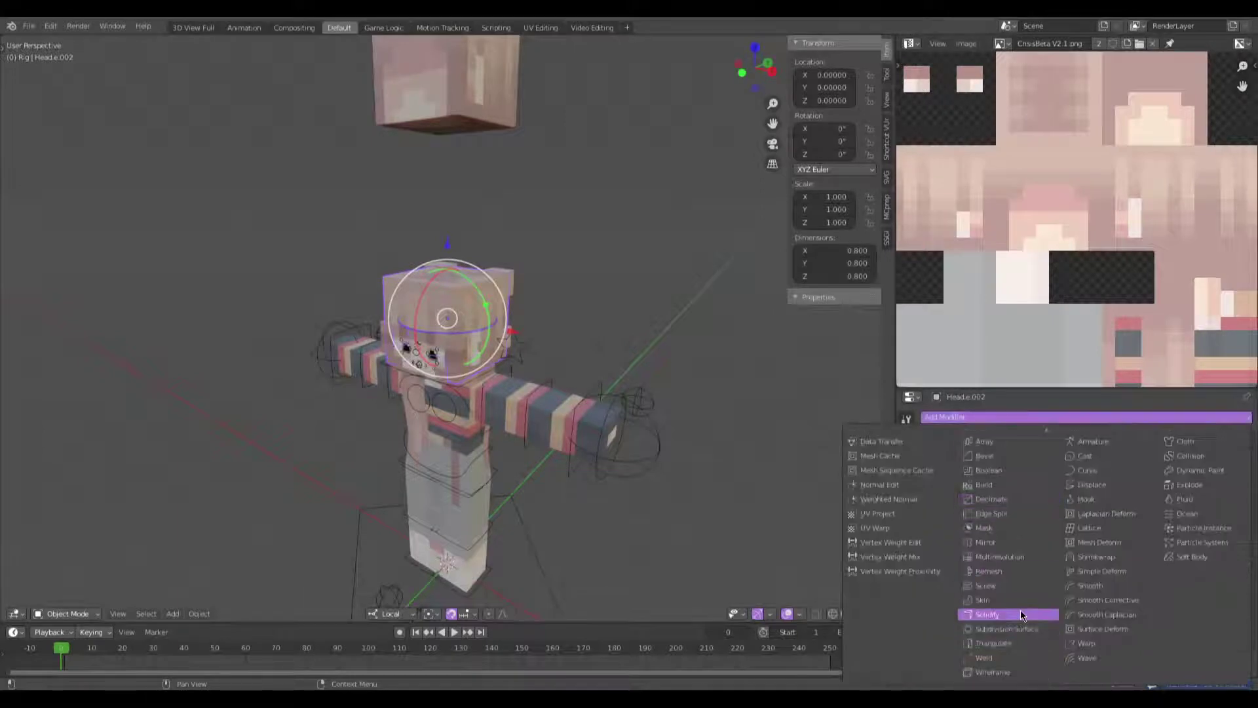
left_click(1000, 611)
left_click(1053, 516)
left_click(1092, 483)
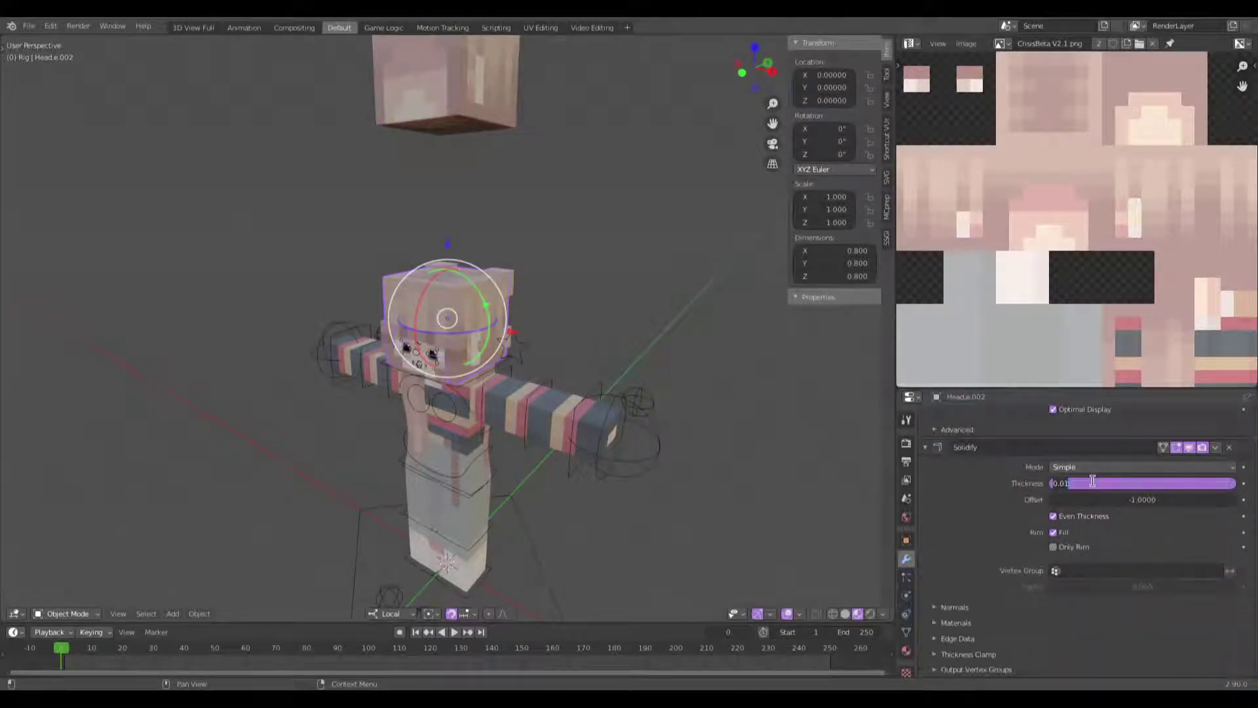
type("-0.01")
key("Return")
Step: Inspect the solid hair on the rig's head from several angles and select the outer hair layer
scroll(401, 409, "up", 3)
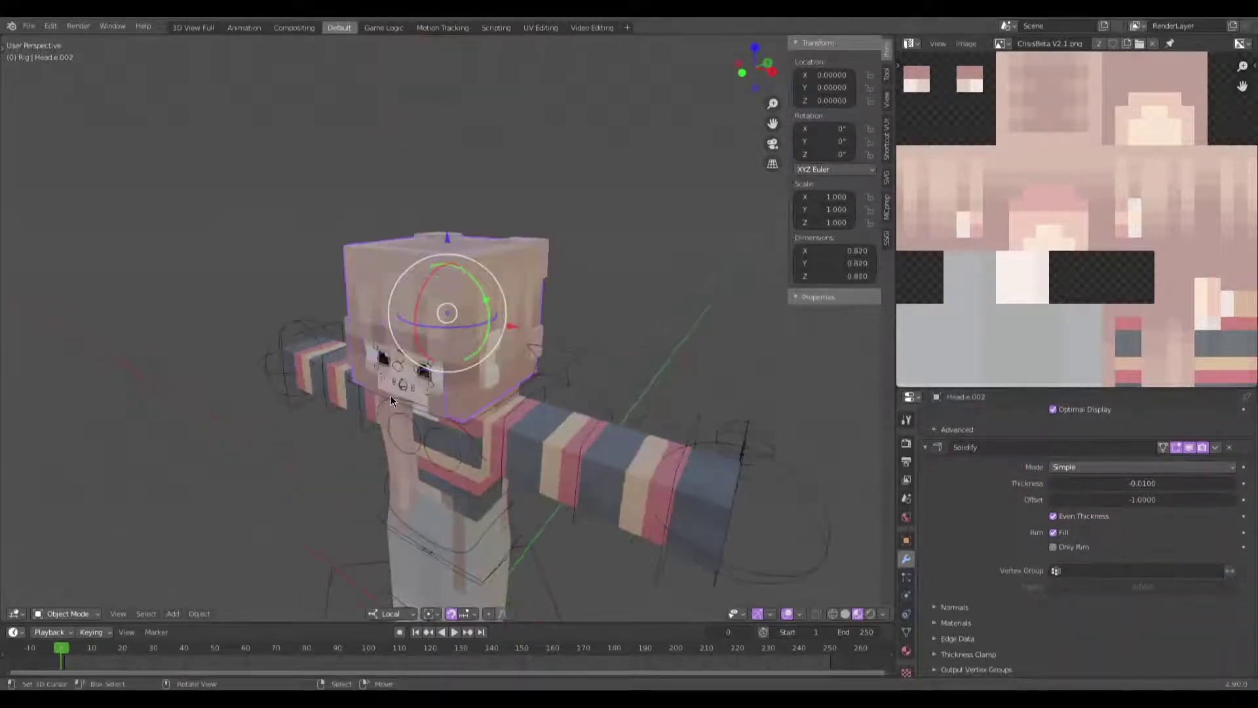
key("n")
middle_click_drag(540, 380, 698, 365)
scroll(696, 360, "up", 7)
middle_click_drag(623, 336, 491, 286)
scroll(490, 285, "down", 5)
left_click(566, 193)
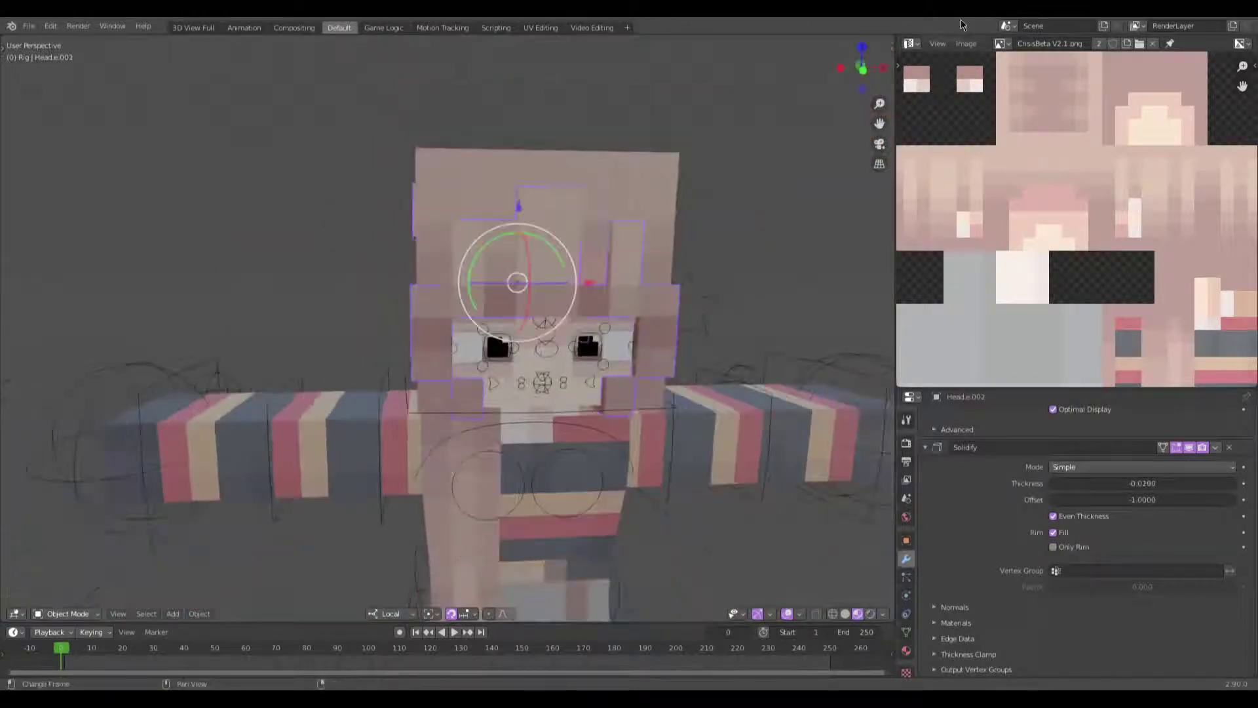
Step: Show the outer hair's material properties and bring the Skin material's Principled BSDF into view in the Shader Editor
left_click(912, 44)
left_click(533, 145)
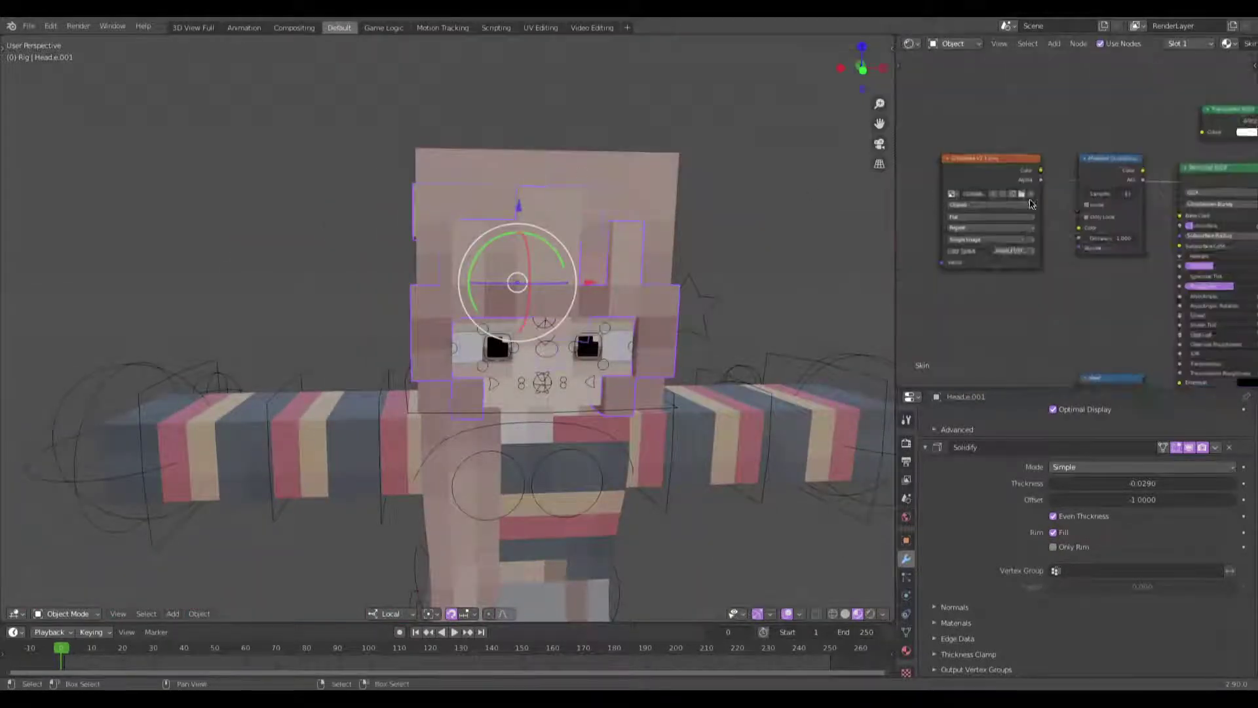
left_click(906, 651)
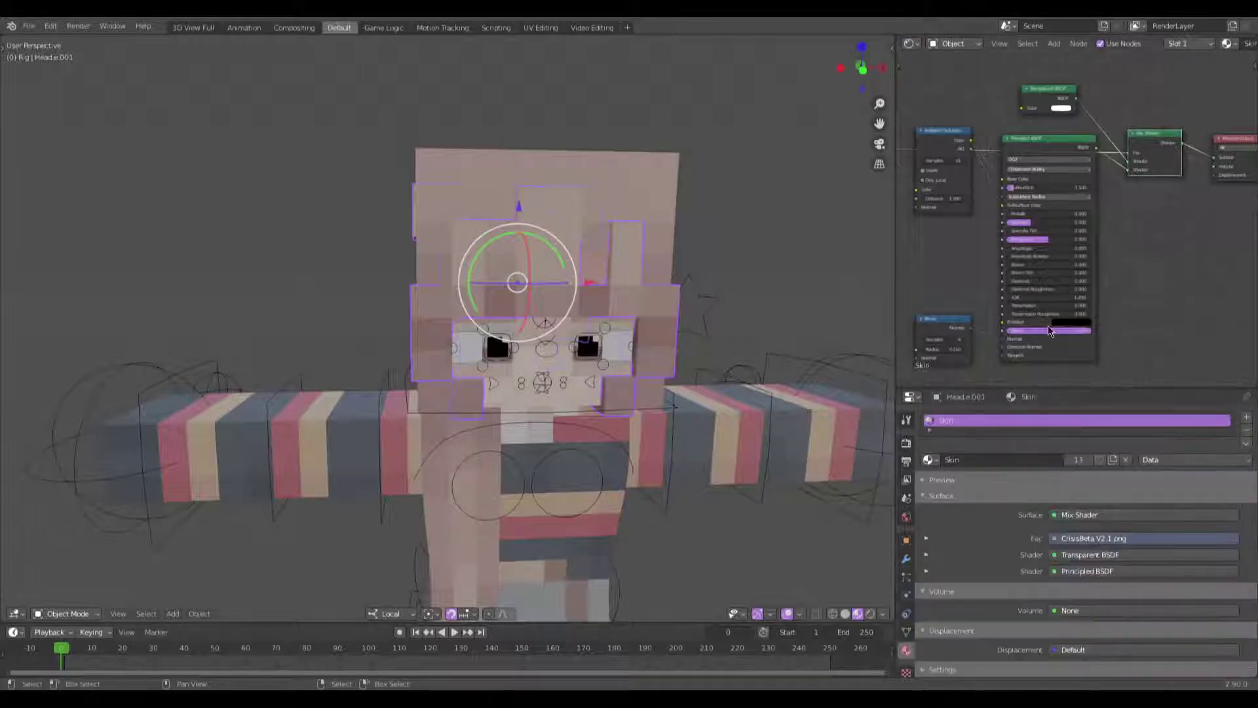
scroll(1048, 325, "up", 2)
scroll(1051, 213, "up", 2)
left_click_drag(1017, 245, 948, 254)
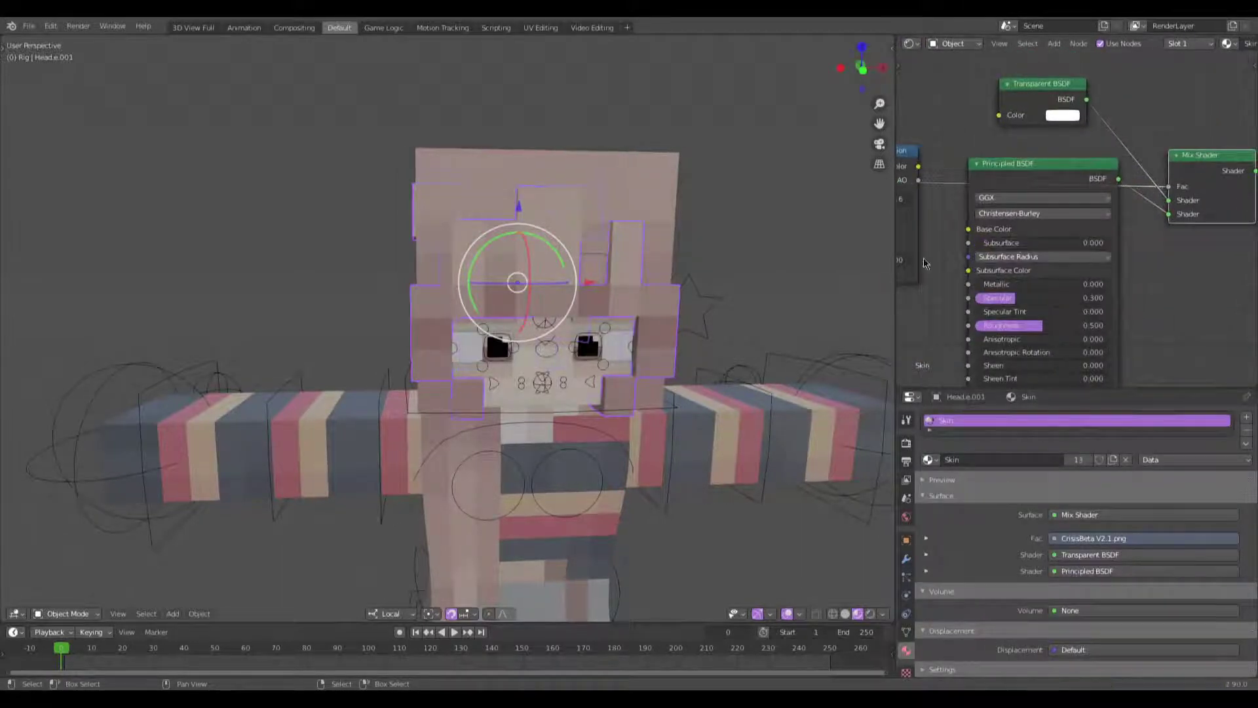
scroll(660, 303, "down", 5)
Step: Give the base head a separate copy of the Skin material named Skin.sss, with Subsurface set to 0.100
key("alt+a")
middle_click_drag(512, 359, 502, 281)
scroll(510, 310, "up", 7)
right_click(493, 296)
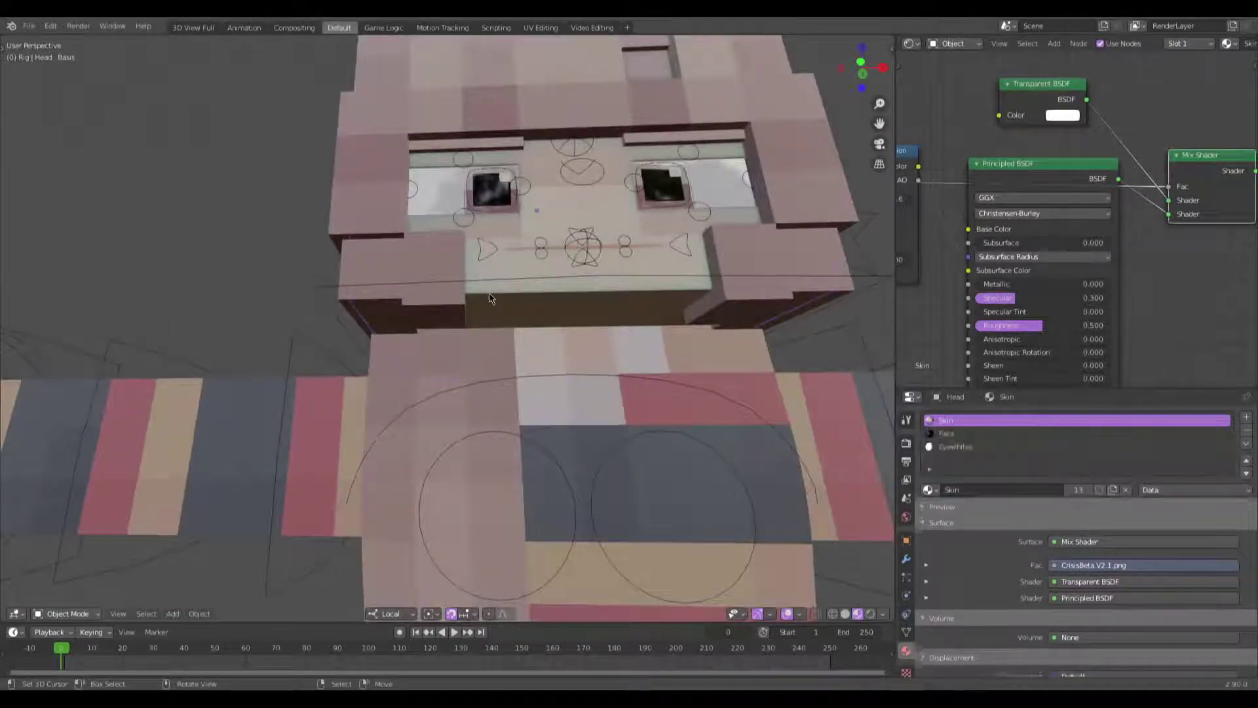
scroll(568, 318, "down", 4)
middle_click_drag(568, 317, 714, 340)
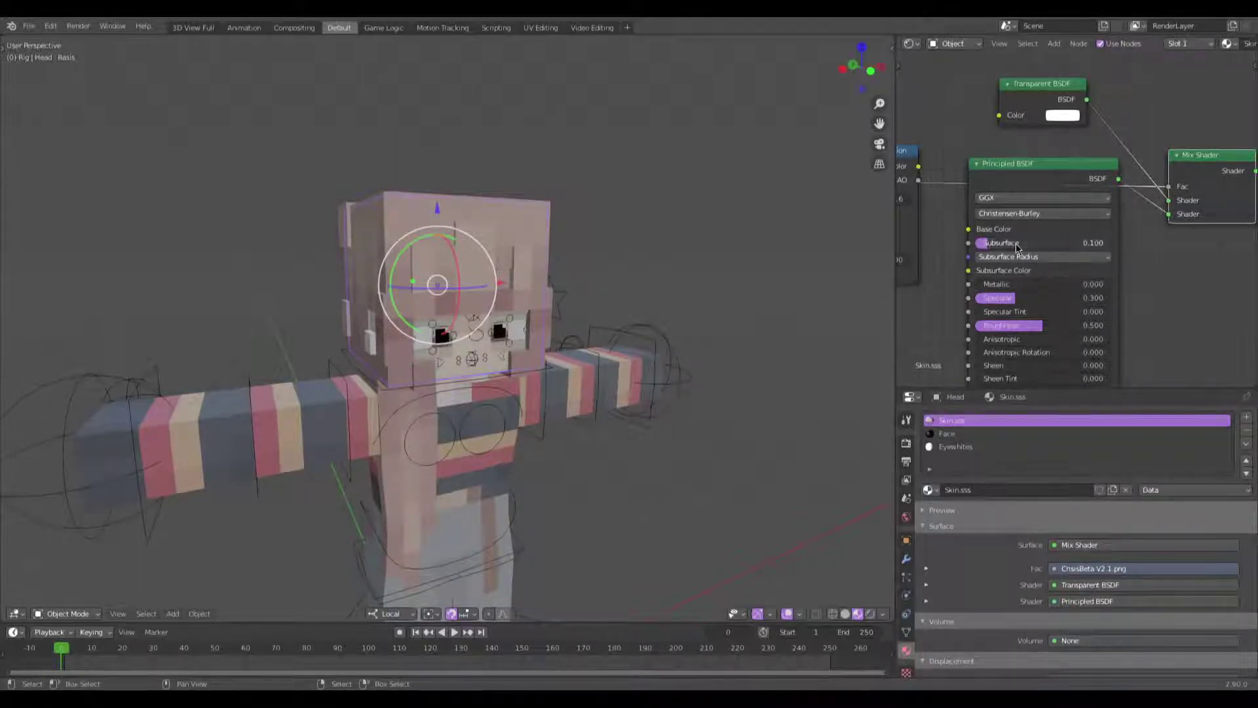
Step: Disconnect the Subsurface Color inputs in the head's Skin.sss and Face materials, and check the face up close
left_click_drag(966, 276, 958, 277)
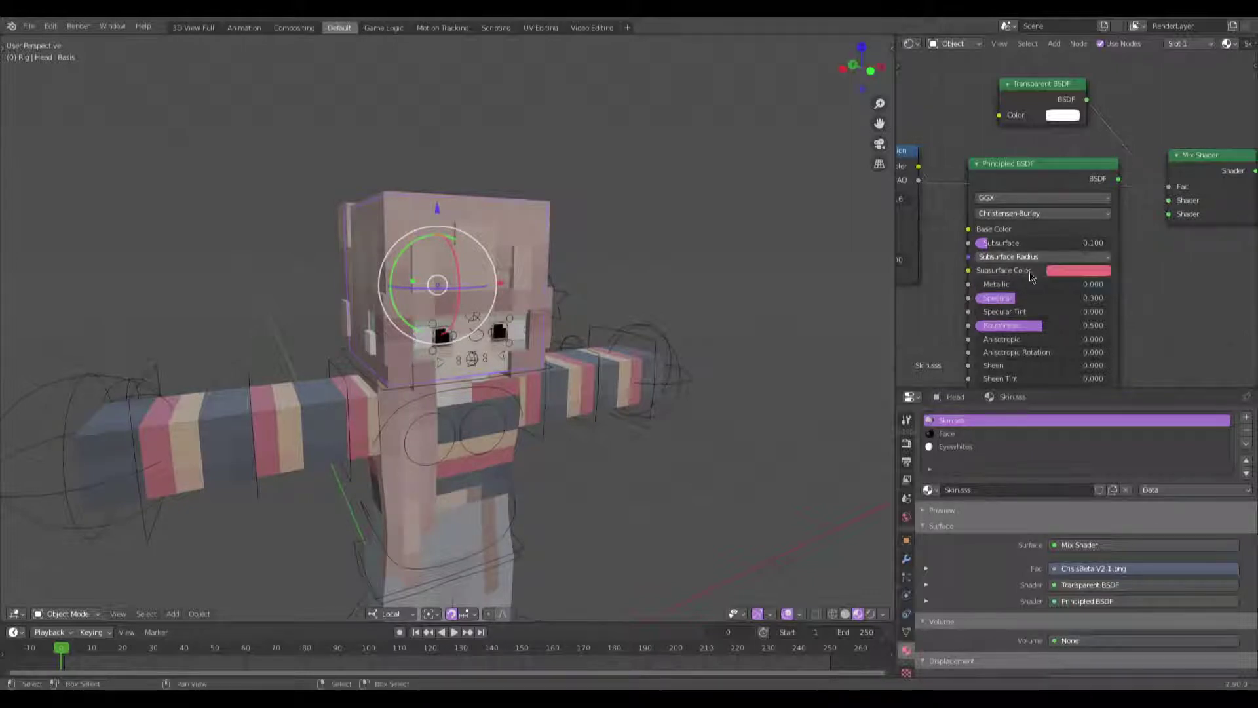
left_click(974, 434)
left_click_drag(968, 271, 955, 281)
middle_click_drag(721, 341, 419, 315)
key("alt+a")
scroll(354, 391, "up", 6)
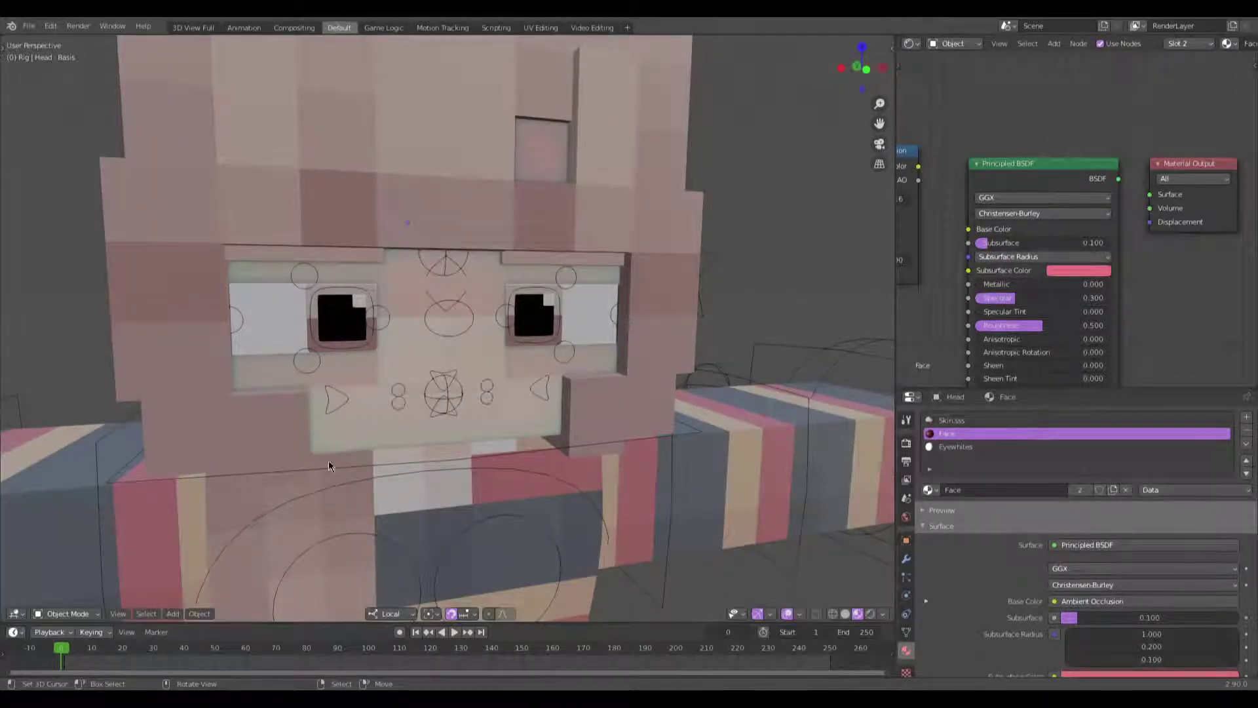
scroll(485, 449, "down", 6)
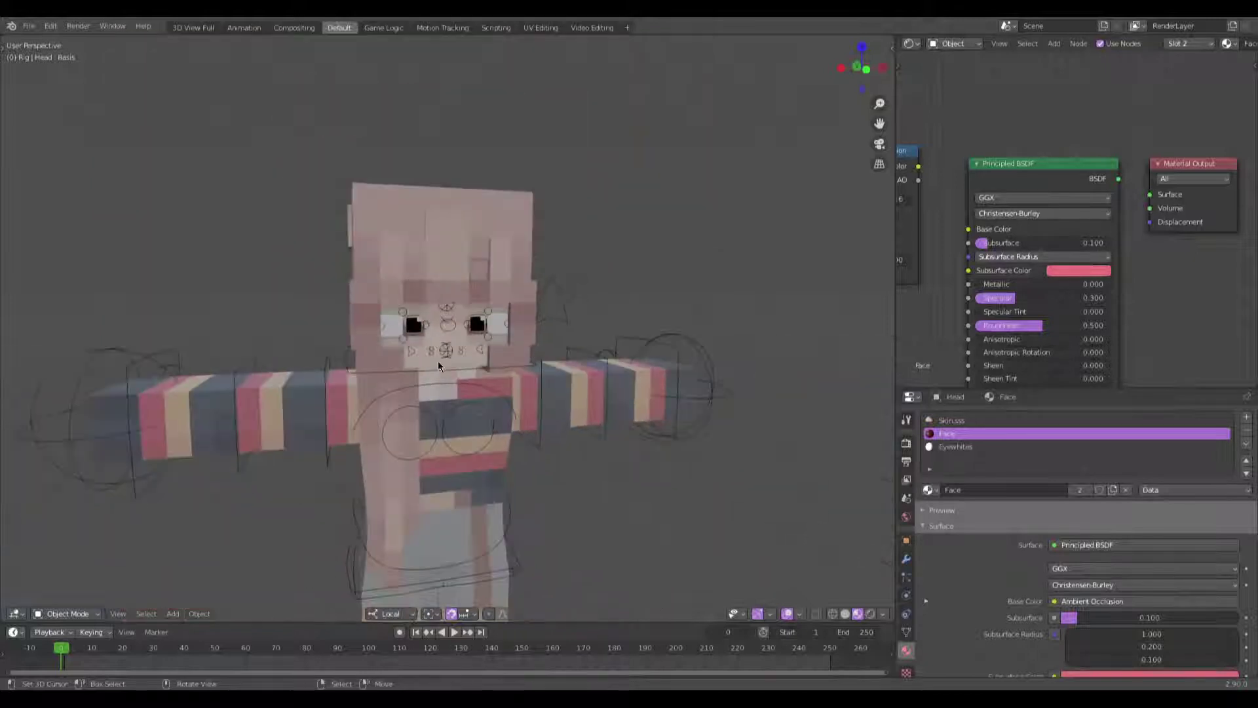
Step: Isolate the torso in Edit Mode and select its skin-coloured neck faces along the top front edge
middle_click_drag(485, 449, 560, 388)
middle_click_drag(677, 391, 579, 406)
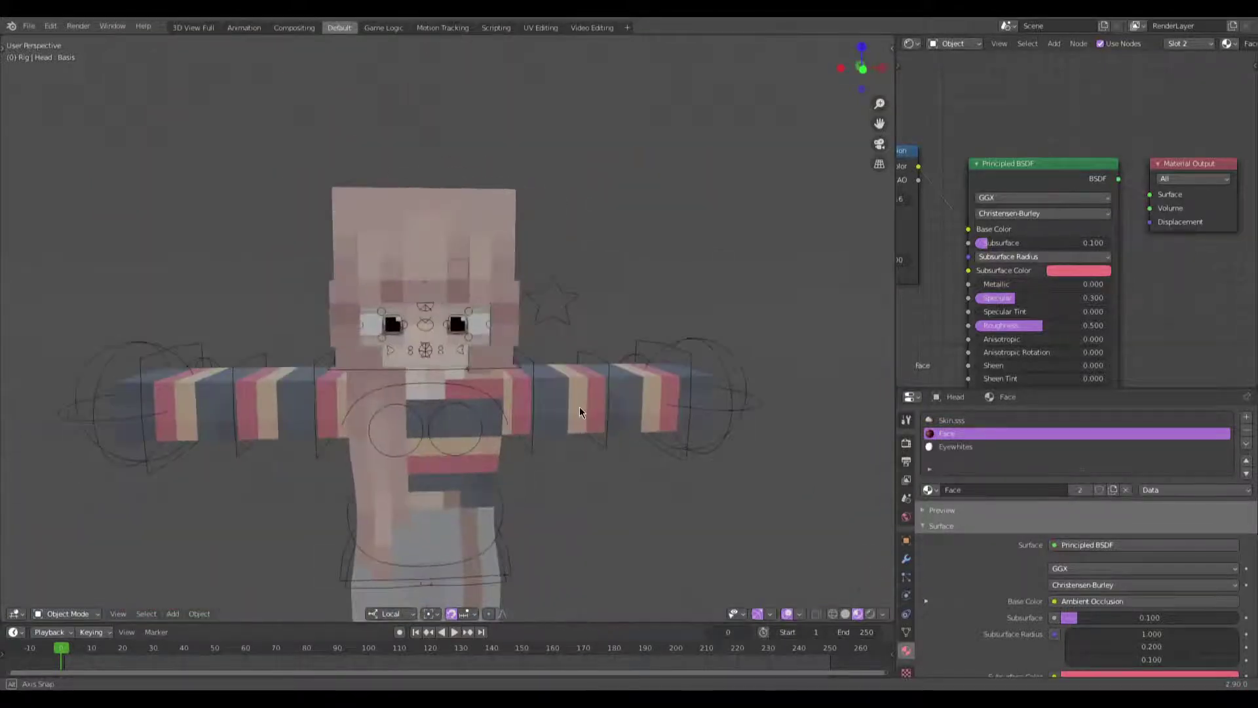
scroll(579, 406, "down", 2)
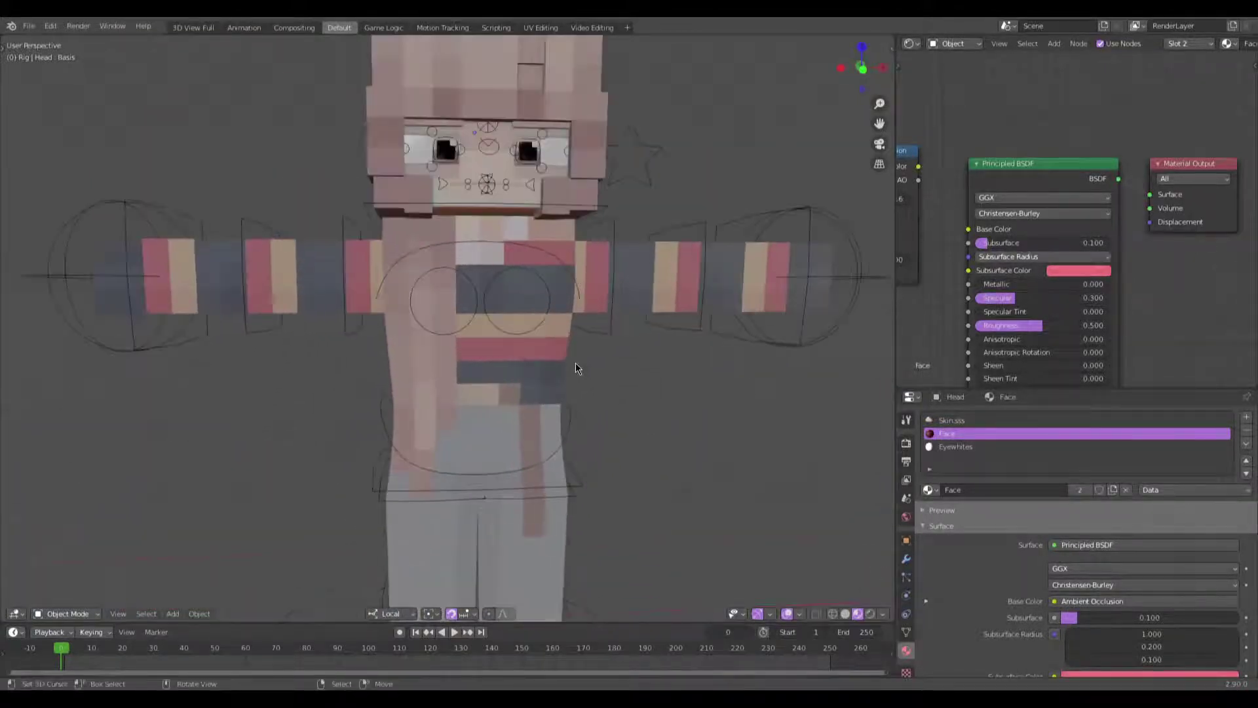
left_click(575, 363)
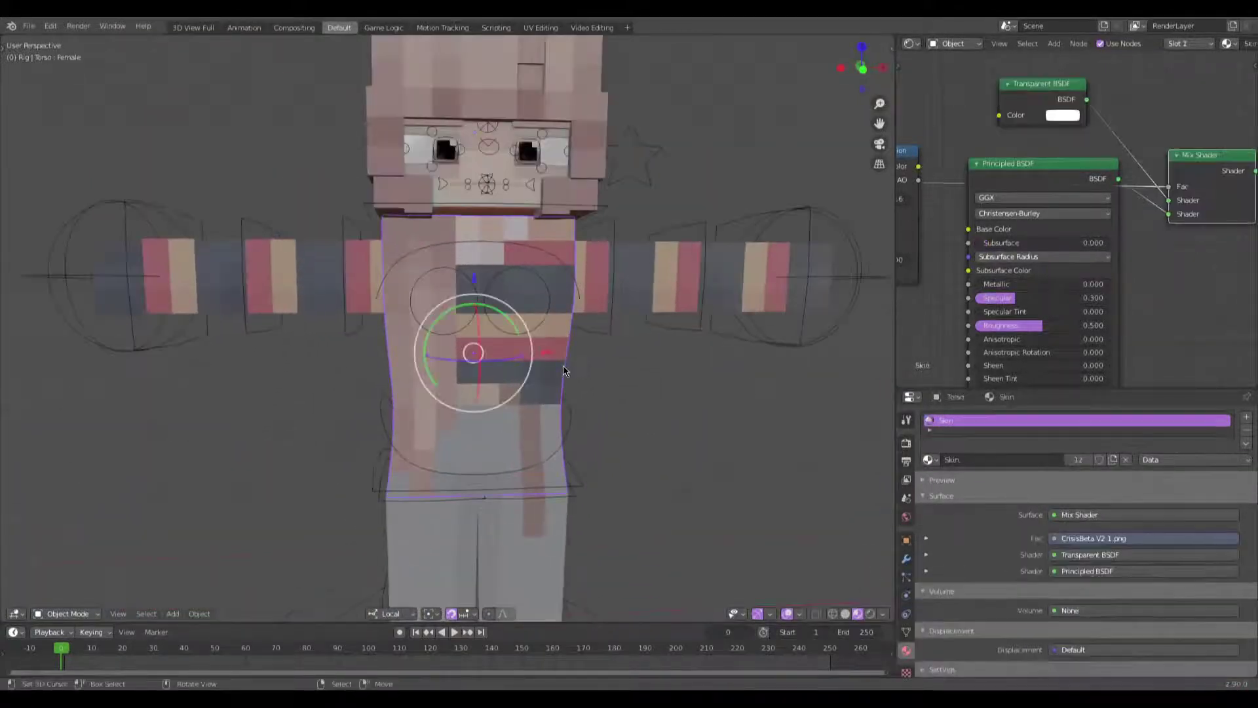
key("KP_Divide")
key("Tab")
middle_click_drag(564, 371, 516, 510)
scroll(516, 510, "up", 2)
scroll(516, 511, "up", 4)
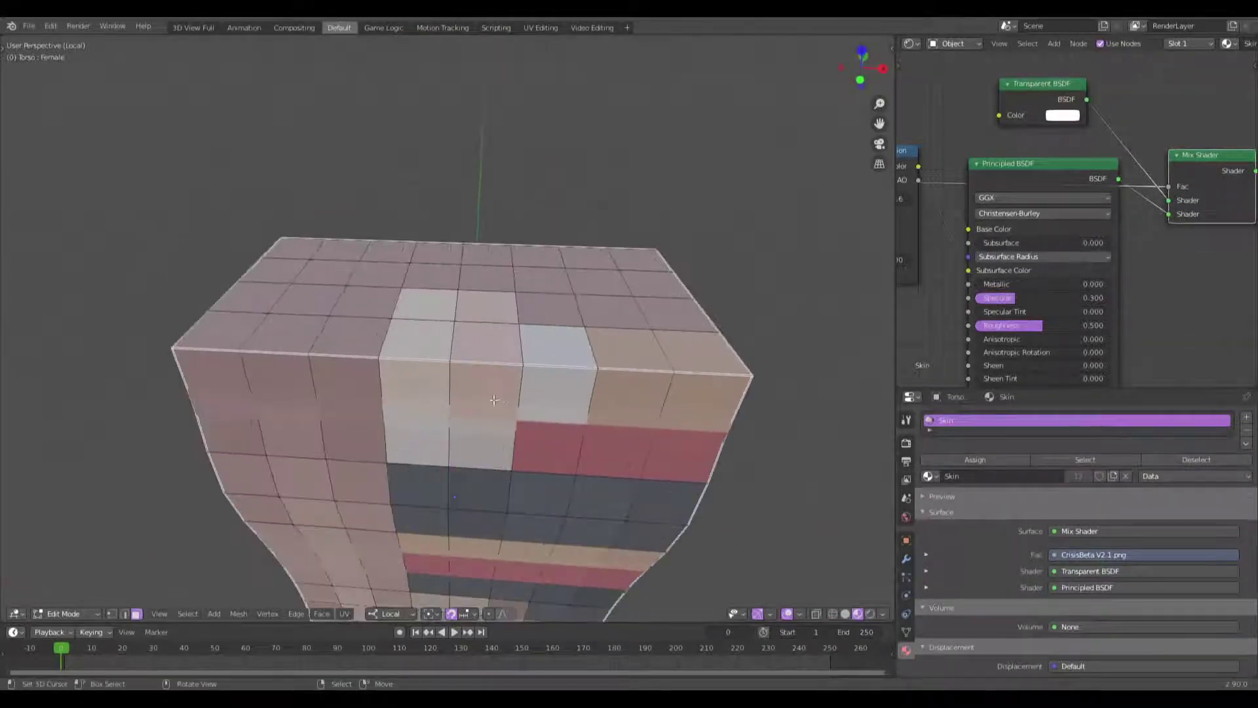
left_click(446, 382)
middle_click_drag(446, 381, 577, 308)
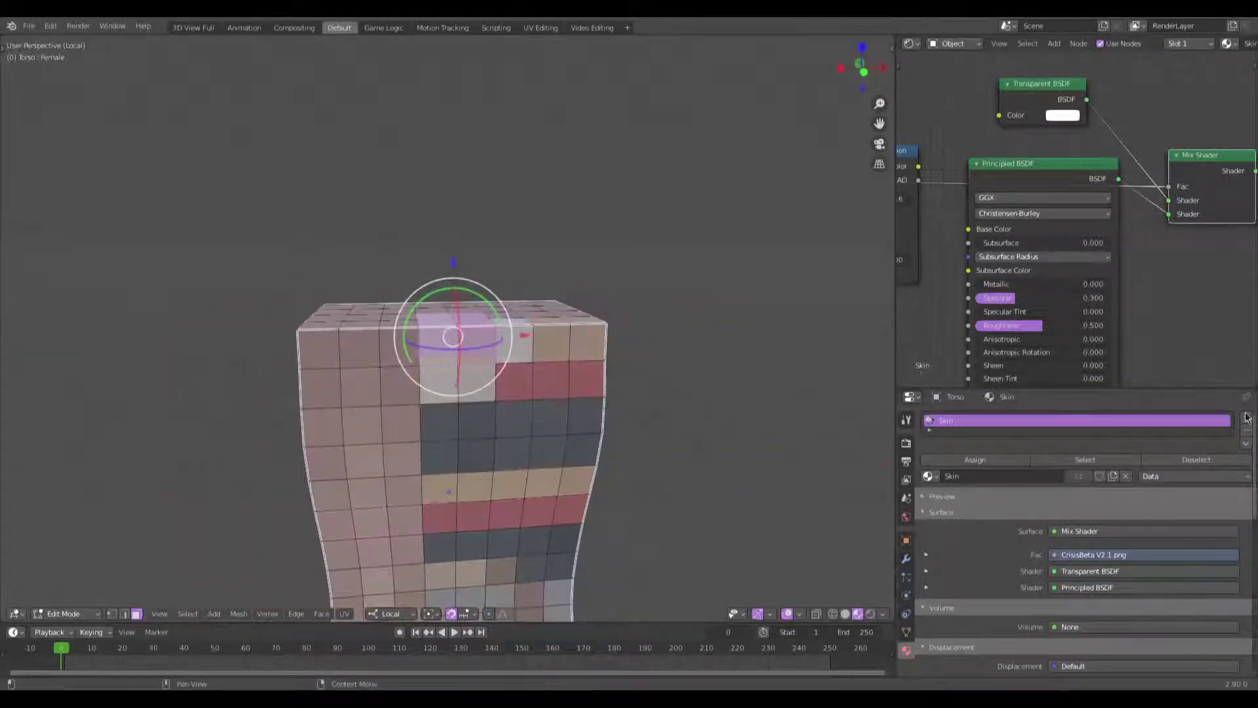
Step: Add a second material slot with Skin.sss to the torso for the neck faces and return to the whole rig
left_click(1246, 417)
left_click(926, 508)
left_click(944, 524)
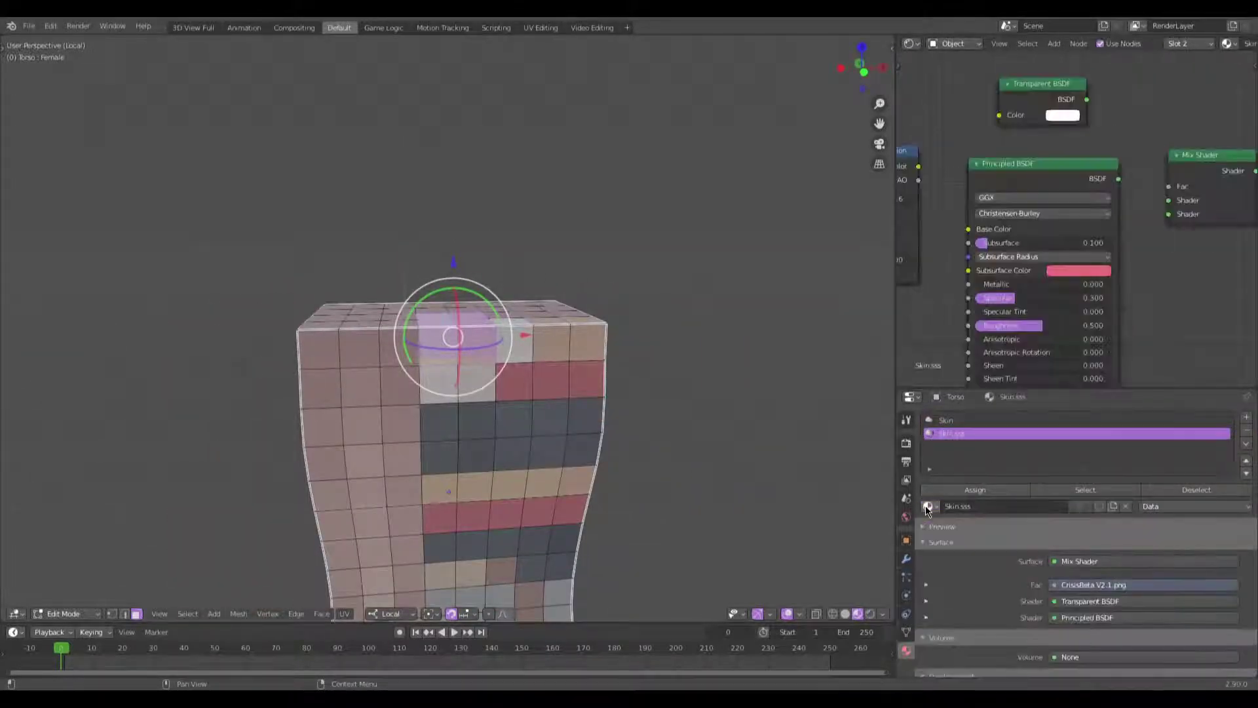
key("Tab")
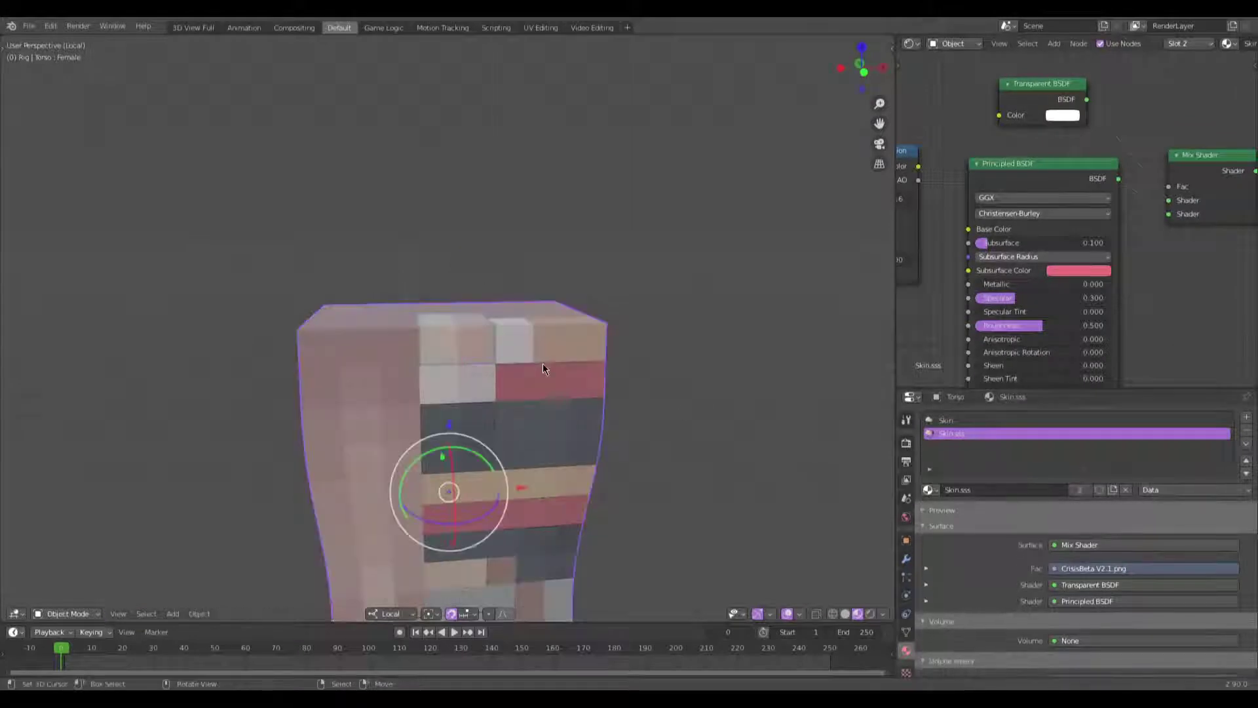
key("KP_Divide")
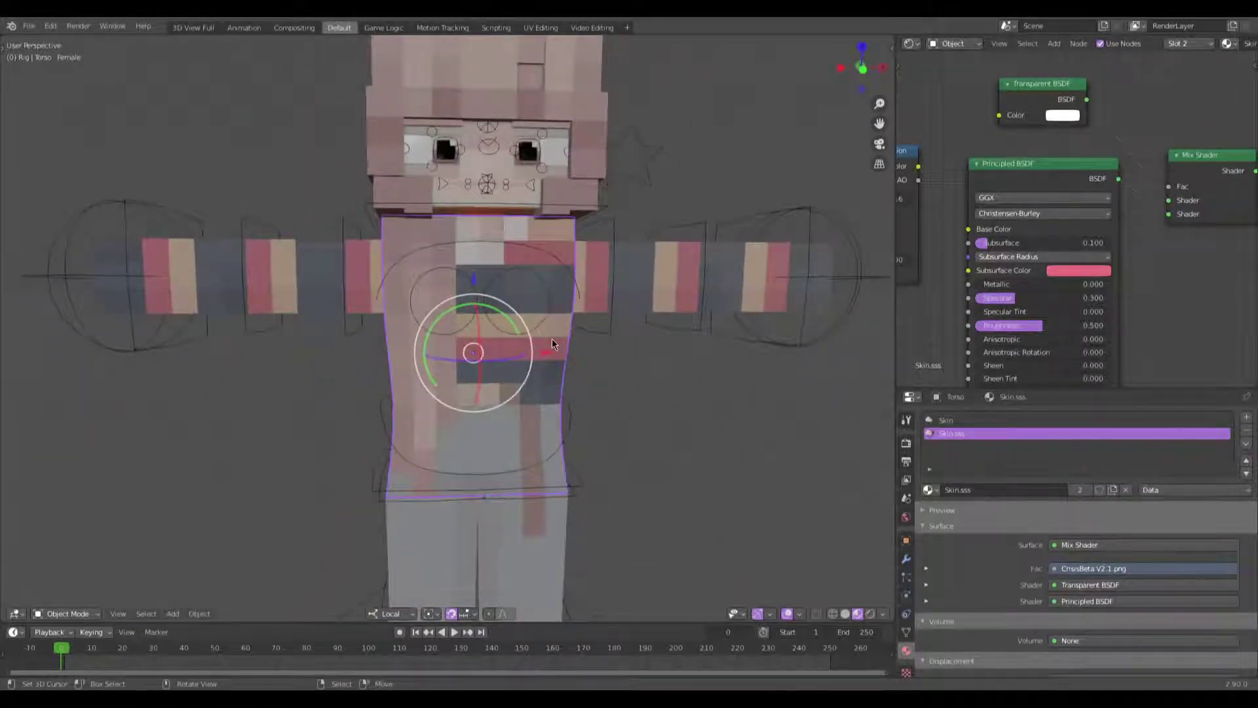
Step: Isolate the torso in Edit Mode again and display the CrisisBeta V2.1.png skin texture in the Image Editor
key("KP_Divide")
key("Tab")
middle_click_drag(551, 337, 499, 294)
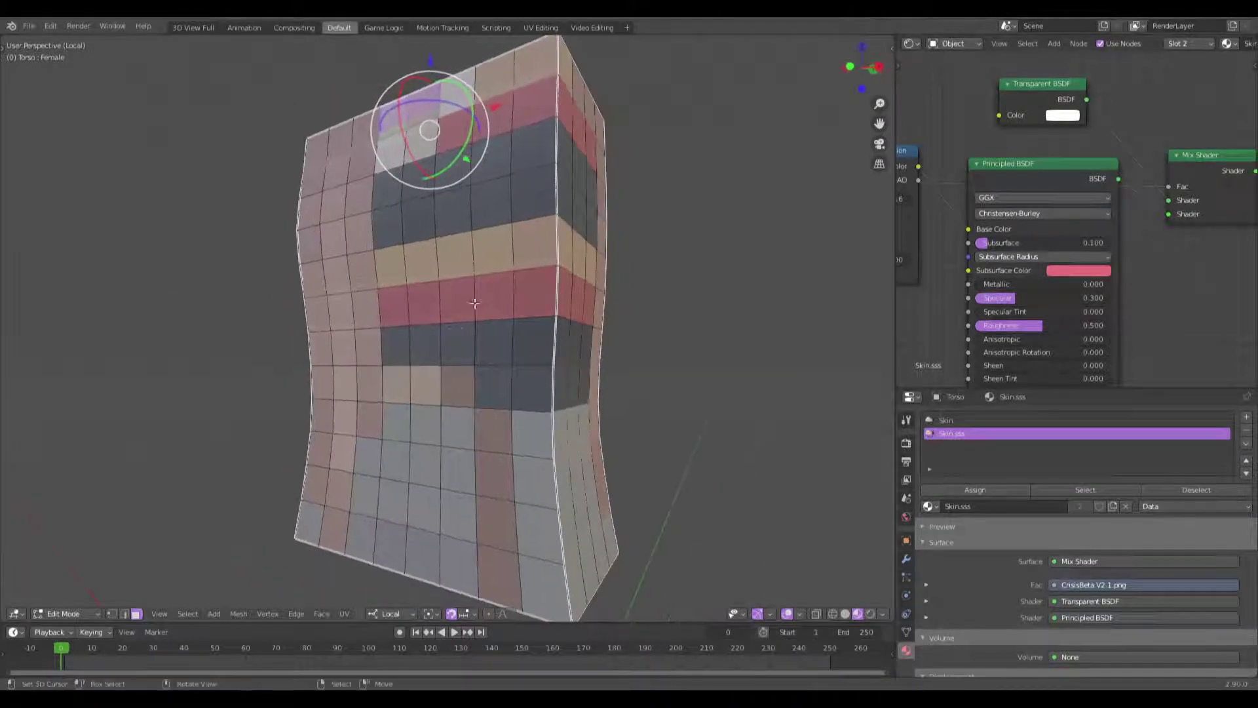
scroll(427, 370, "up", 1)
left_click(909, 44)
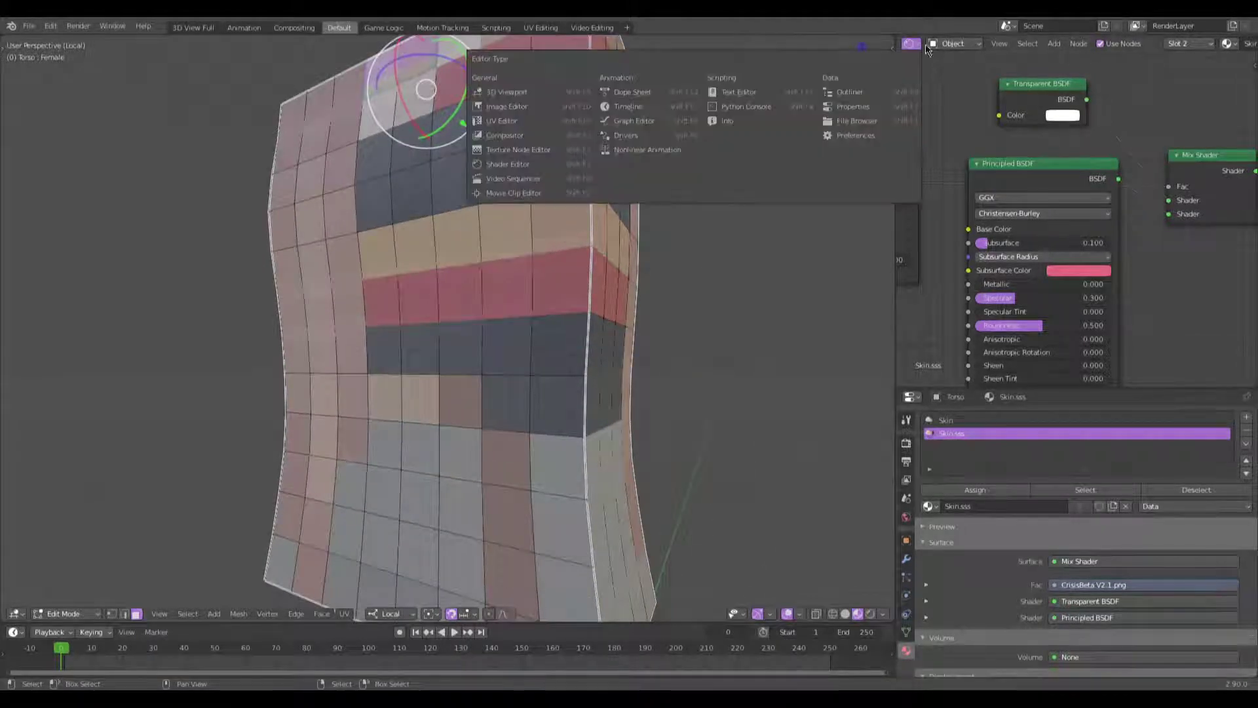
left_click(552, 105)
scroll(1066, 213, "up", 1)
middle_click_drag(1092, 320, 1047, 278)
scroll(1048, 278, "up", 1)
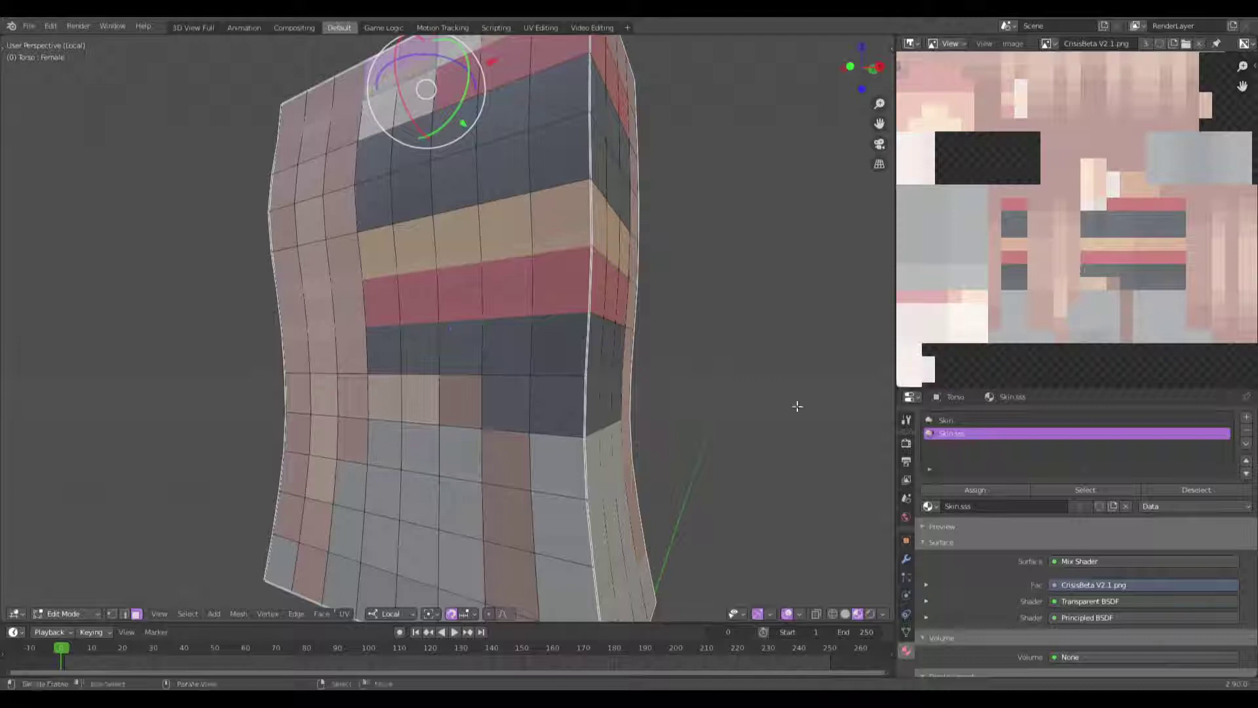
Step: Compare the torso's faces with the skin texture to find remaining skin areas, and return to the whole rig
middle_click_drag(429, 403, 473, 414)
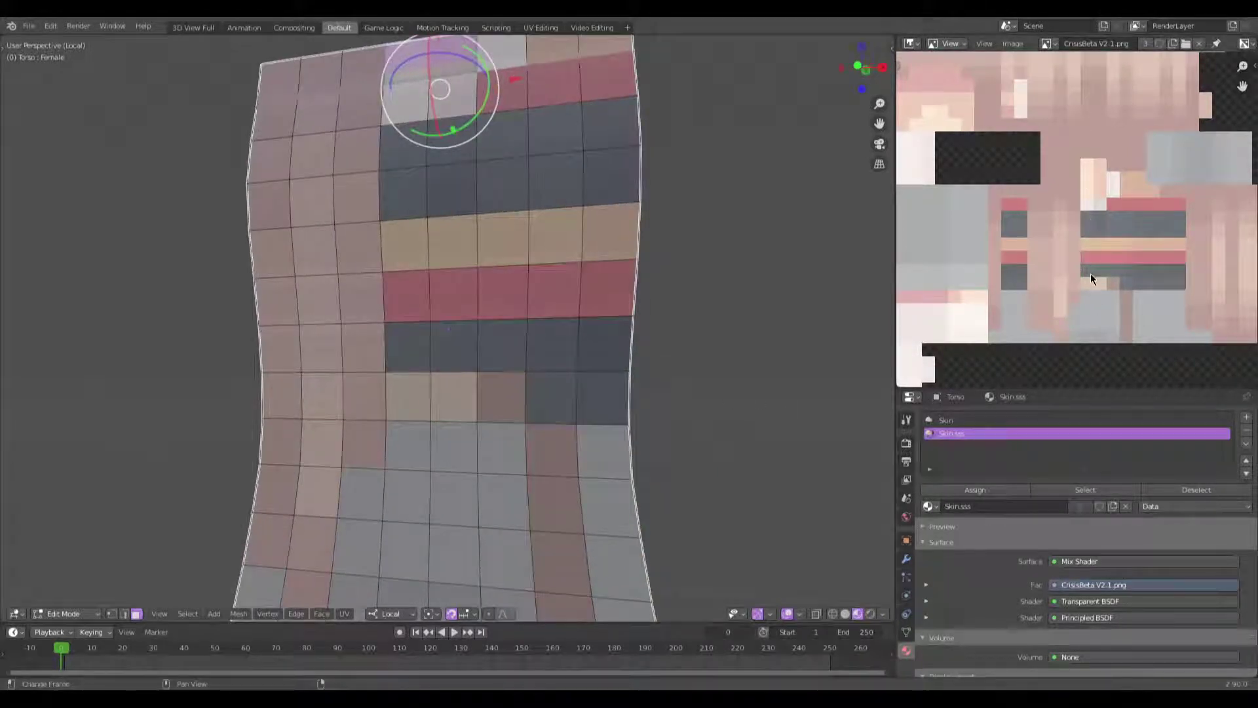
scroll(635, 265, "down", 3)
middle_click_drag(636, 264, 365, 402)
scroll(509, 380, "up", 3)
scroll(365, 402, "down", 5)
key("Tab")
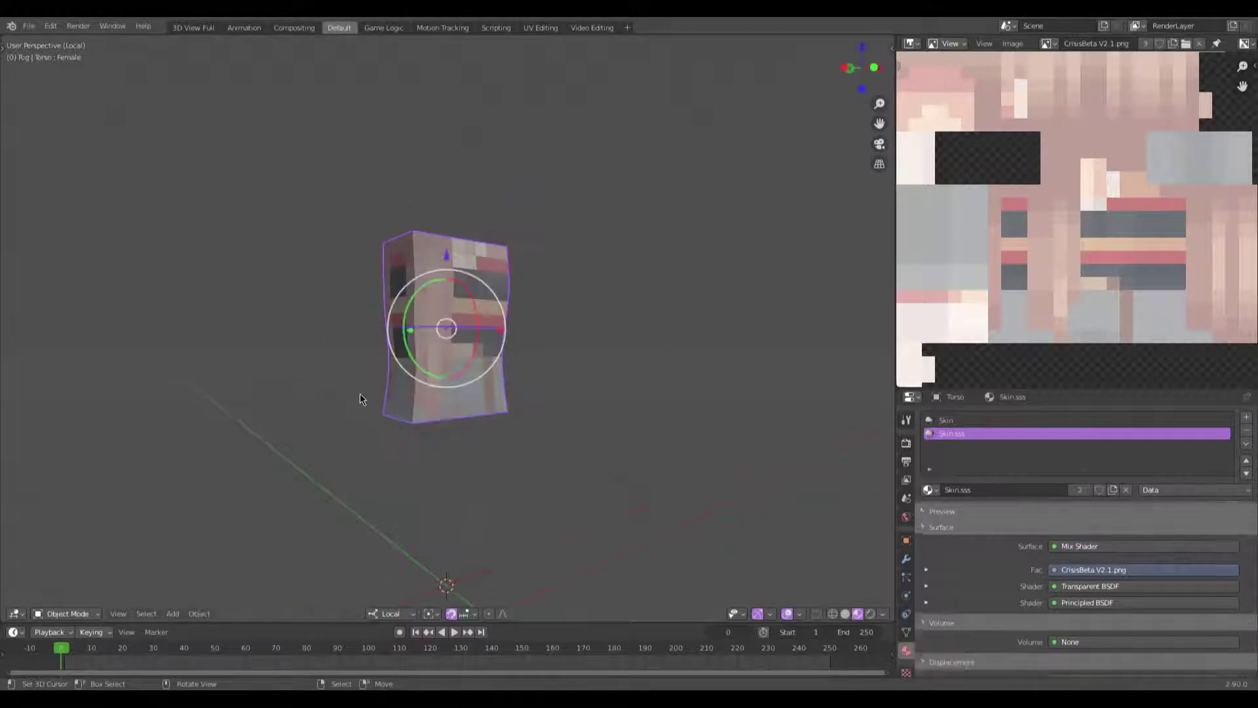
key("KP_Divide")
scroll(482, 418, "down", 5)
middle_click_drag(481, 419, 399, 421)
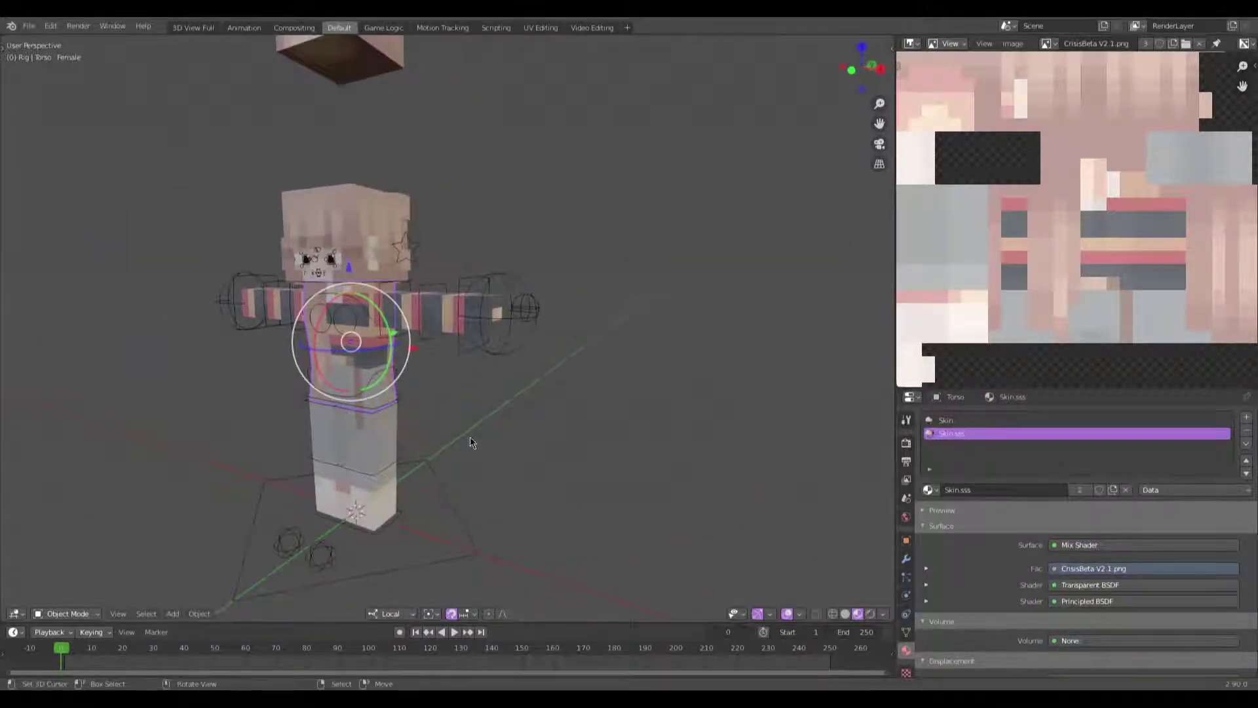
scroll(469, 438, "up", 2)
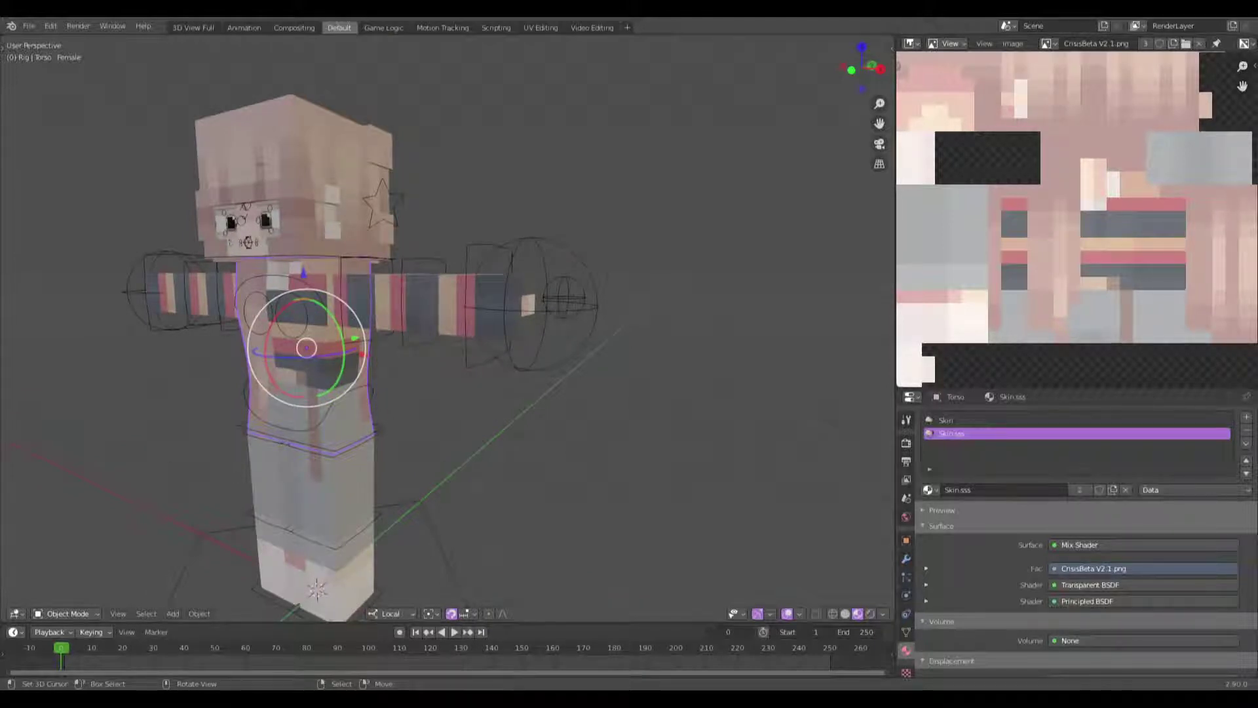
Step: Isolate the left arm in Edit Mode and select the two skin-coloured faces at the centre of its hand end
middle_click_drag(423, 300, 492, 343)
right_click(452, 278)
scroll(537, 328, "up", 2)
key("slash")
key("Tab")
key("alt+a")
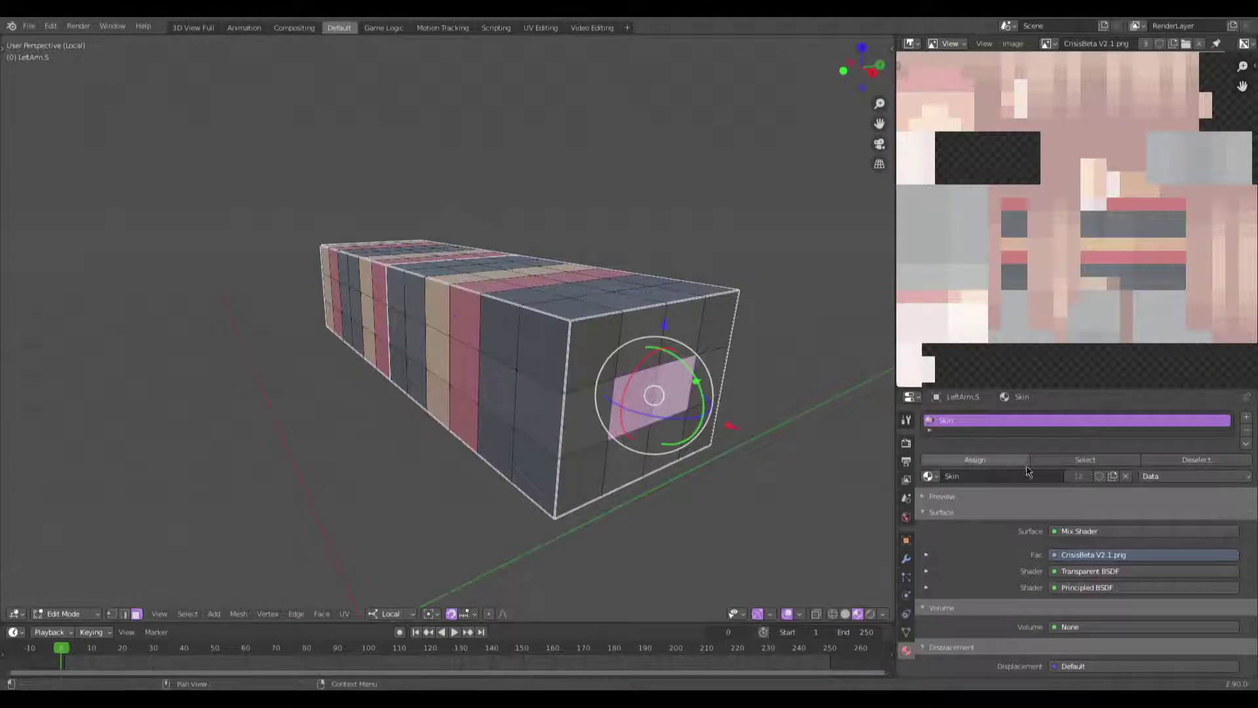
Step: Assign Skin.sss in a new material slot to the left arm's selected hand faces and leave the isolated view
left_click(1247, 417)
left_click(938, 508)
left_click(949, 588)
left_click(970, 489)
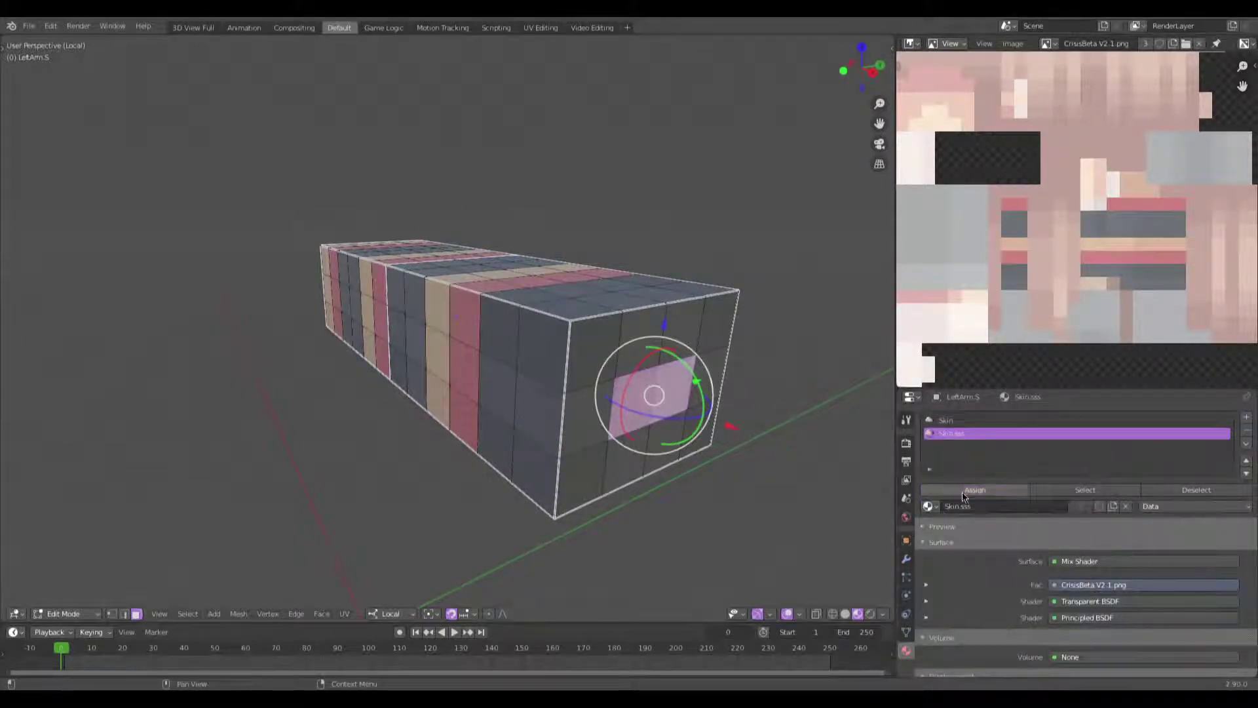
key("Tab")
key("KP_Divide")
Step: Isolate the right arm in Edit Mode and select the two skin-coloured faces at the centre of its hand end
left_click(397, 325)
key("KP_Divide")
key("Tab")
middle_click_drag(398, 325, 518, 354)
key("alt+a")
right_click(397, 405)
right_click(331, 401, "shift")
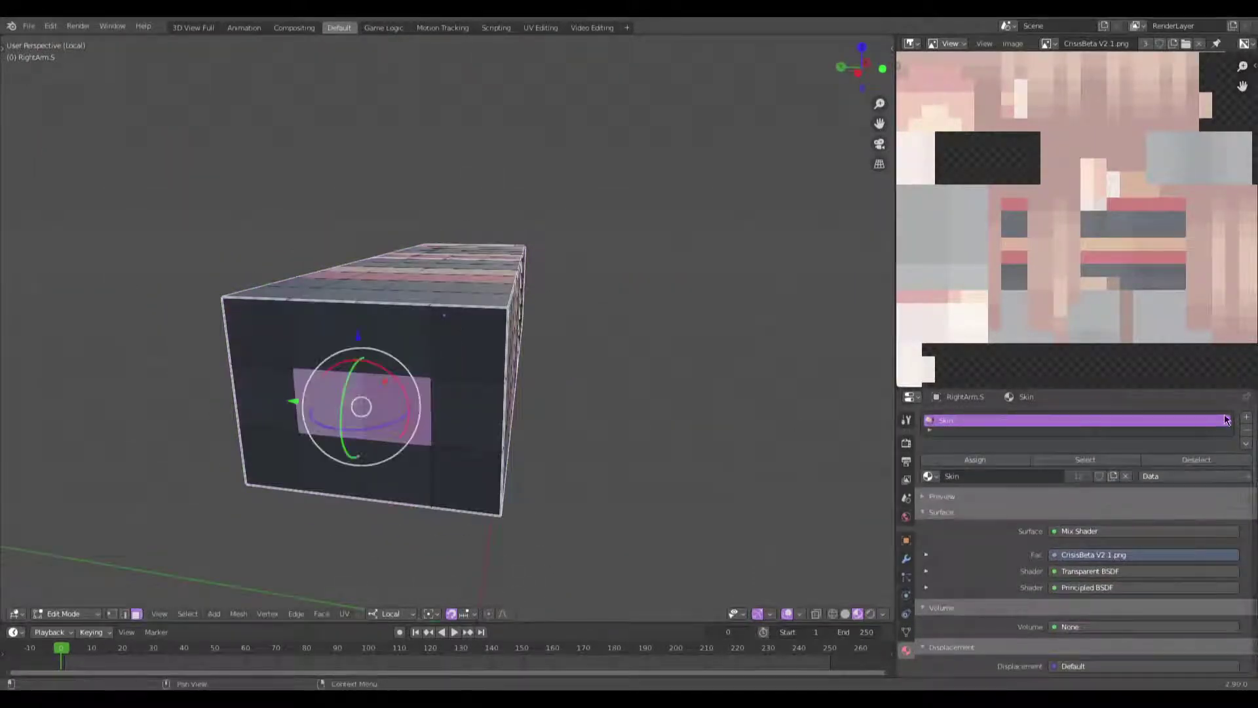
Step: Assign Skin.sss in a new material slot to the right arm's selected hand faces and leave the isolated view
left_click(1247, 416)
left_click(929, 506)
type("sss")
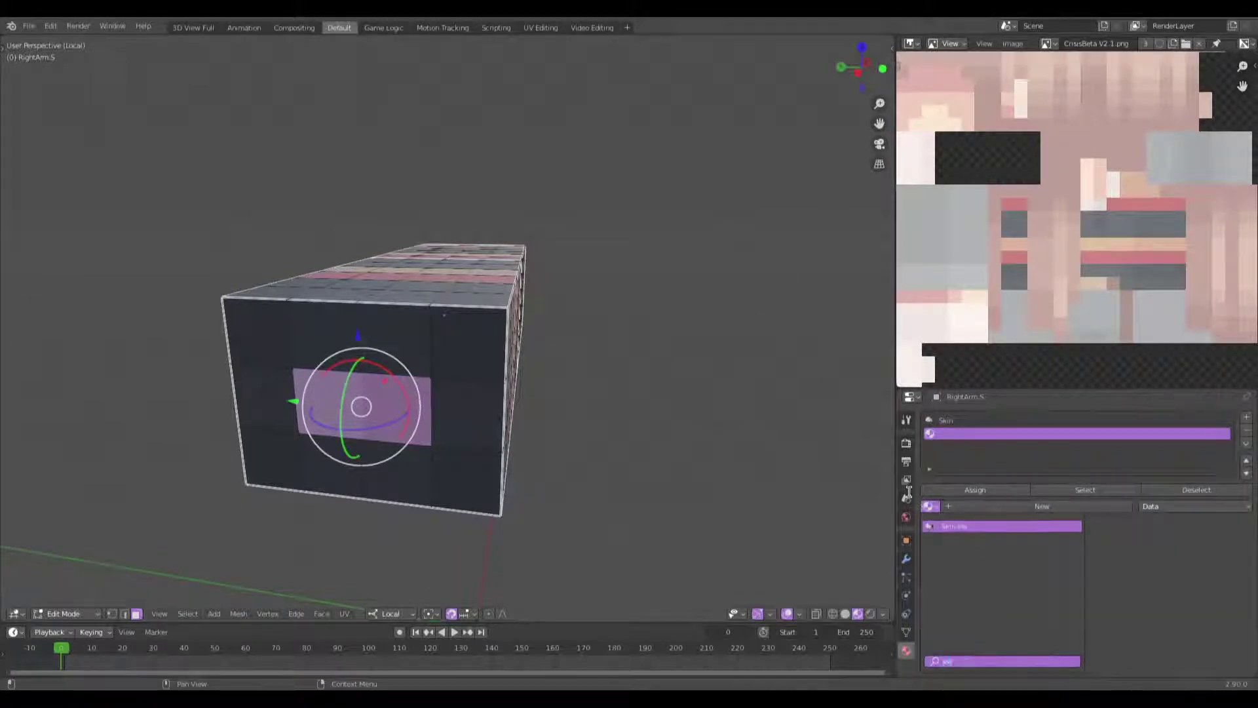
key("Return")
left_click(973, 489)
key("Tab")
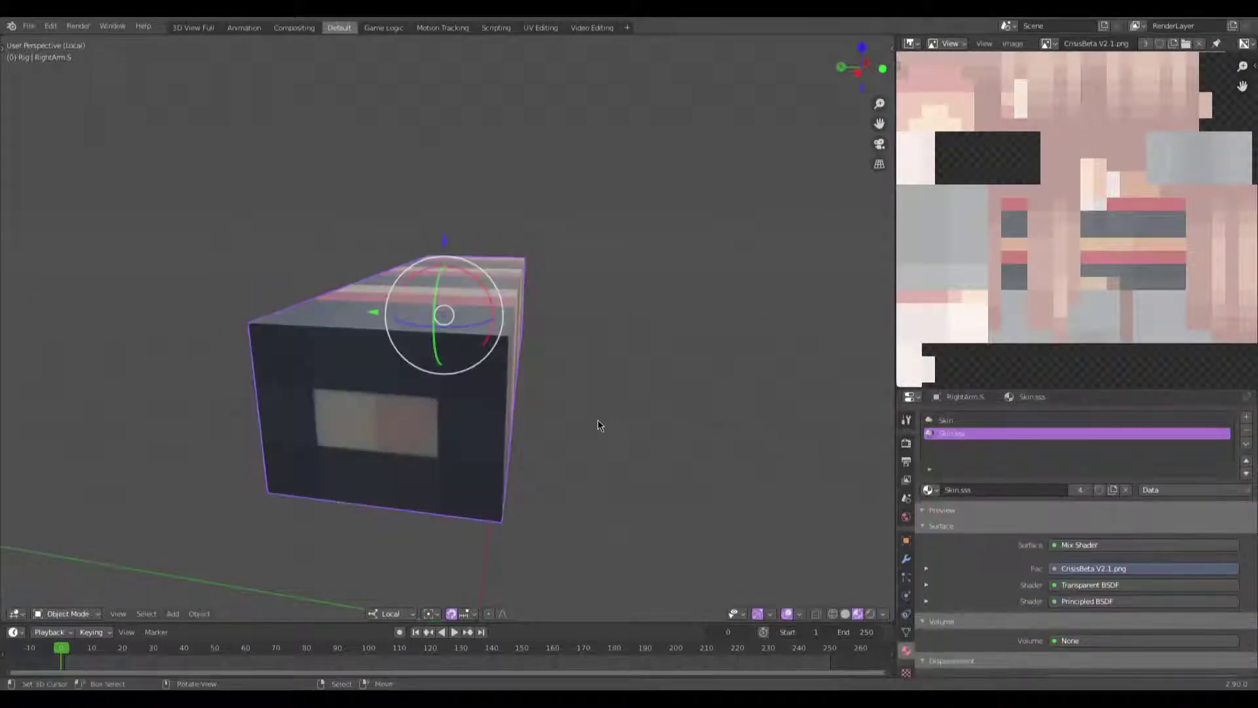
key("KP_Divide")
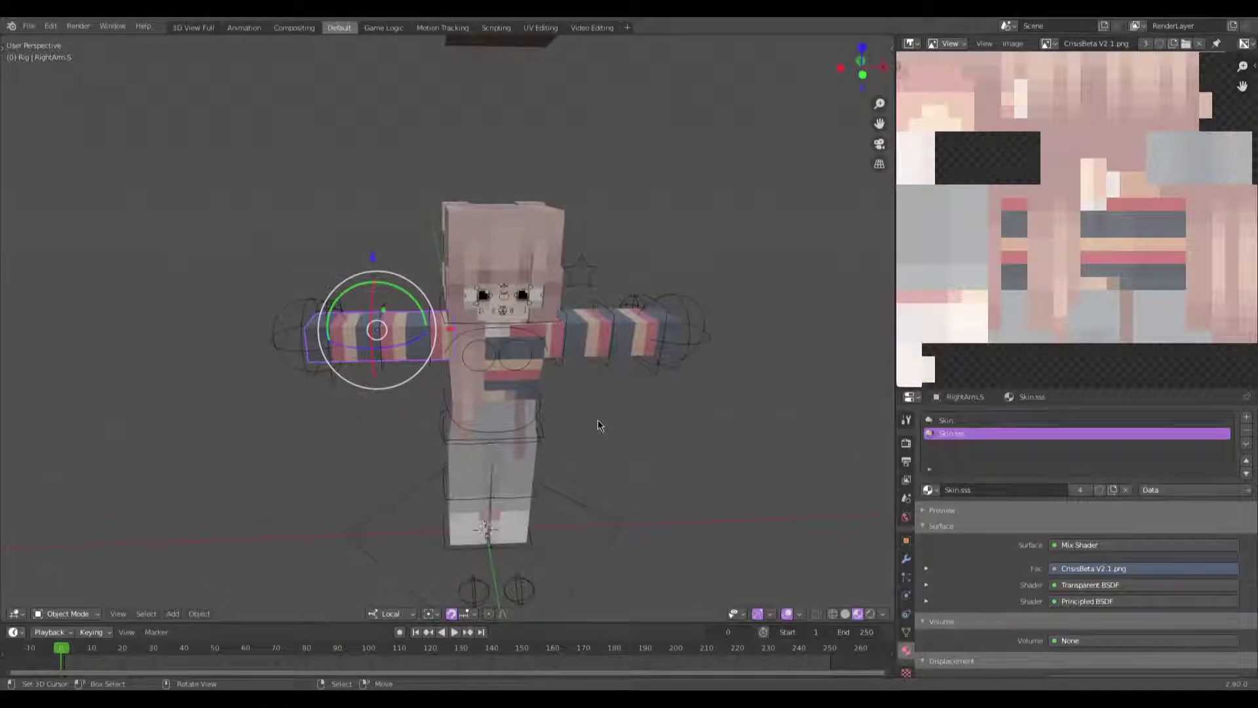
Step: Isolate the left leg in front view and select the full ring of faces at the skin-coloured ankle row
left_click(529, 455)
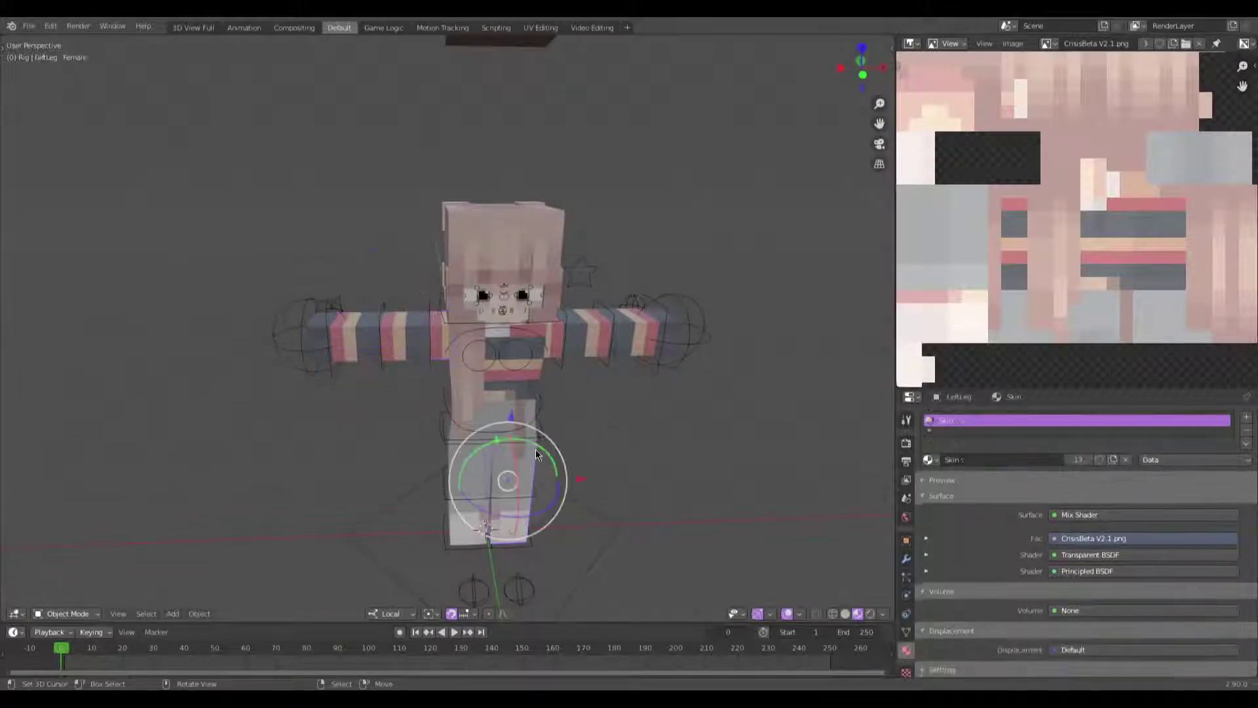
key("KP_Divide")
key("KP_1")
key("Tab")
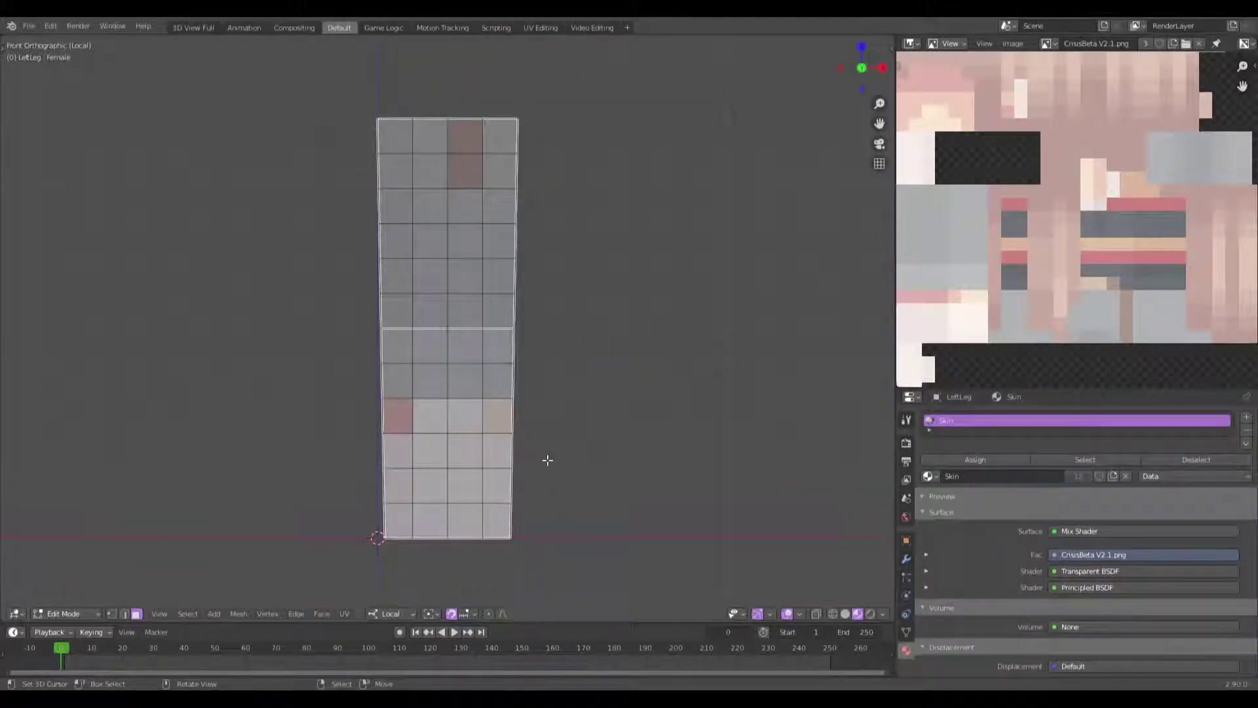
key("shift+z")
left_click(346, 407, "alt")
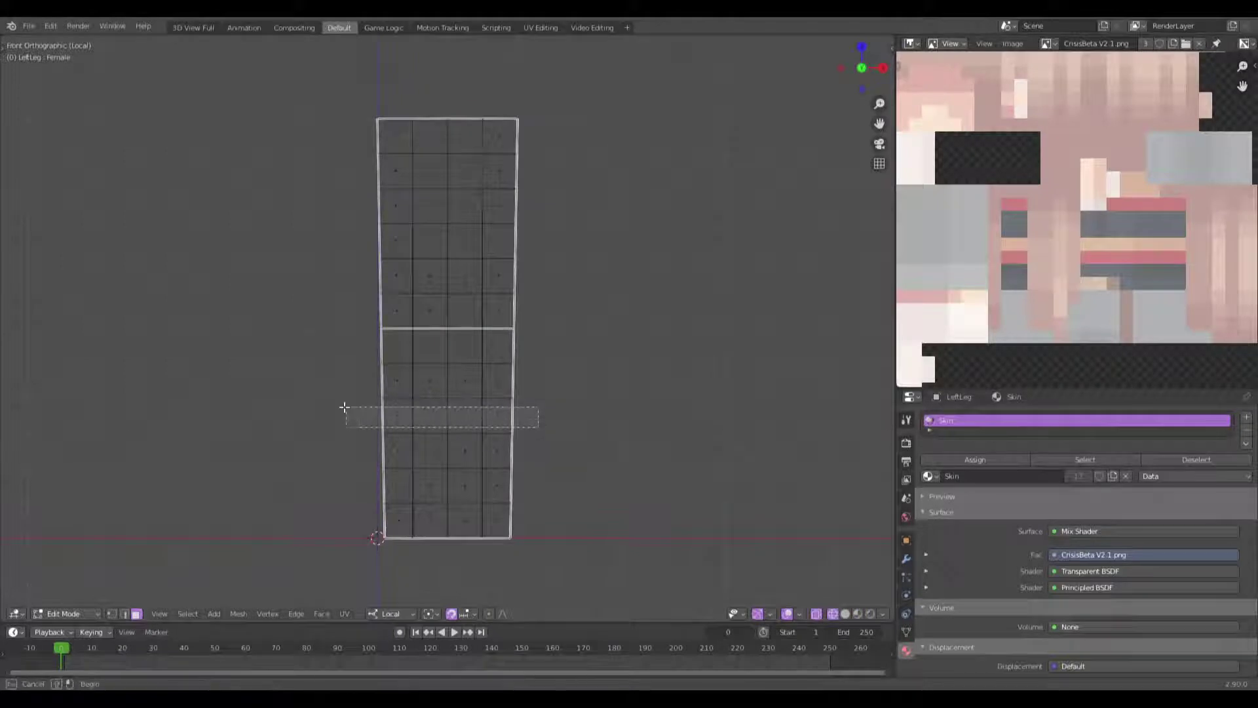
key("shift+z")
mouse_move(350, 423)
middle_mouse_down()
mouse_move(371, 455)
mouse_move(289, 455)
mouse_move(792, 512)
middle_mouse_up()
Step: Assign Skin.sss in a new material slot to the left leg's selected ankle faces and leave the isolated view
left_click(1247, 417)
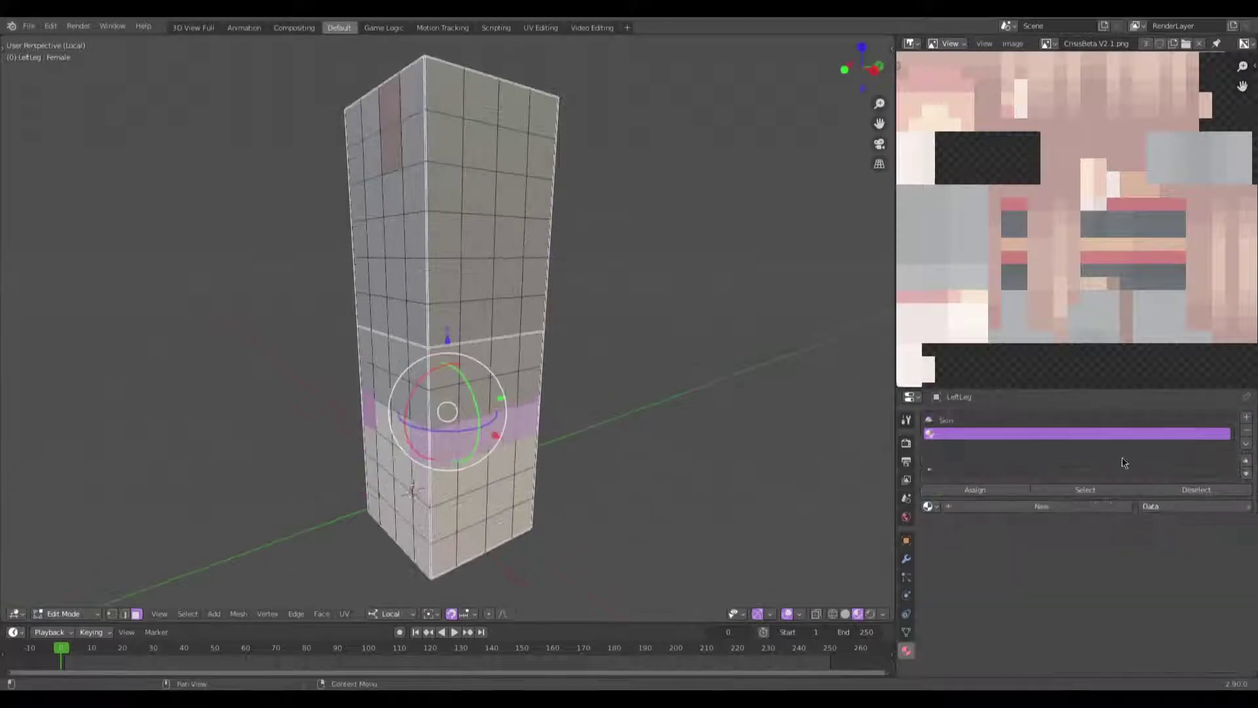
left_click(931, 506)
type("sss")
key("Return")
left_click(986, 488)
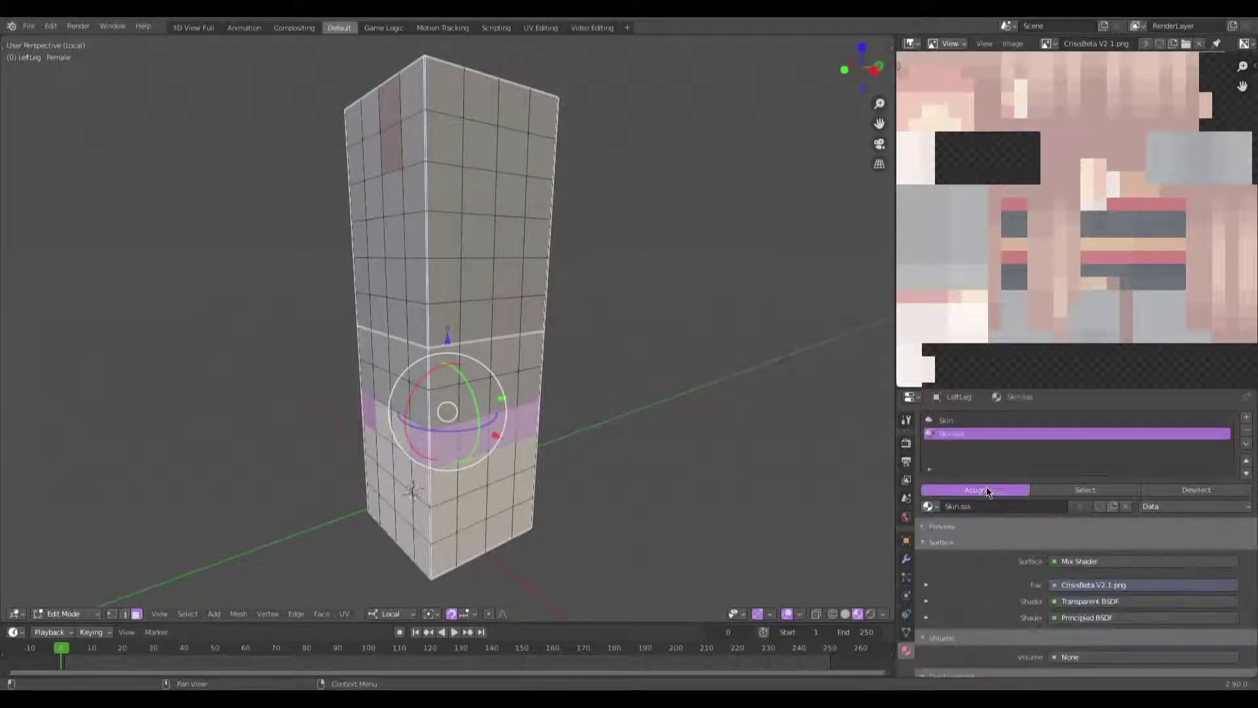
key("Tab")
key("KP_Divide")
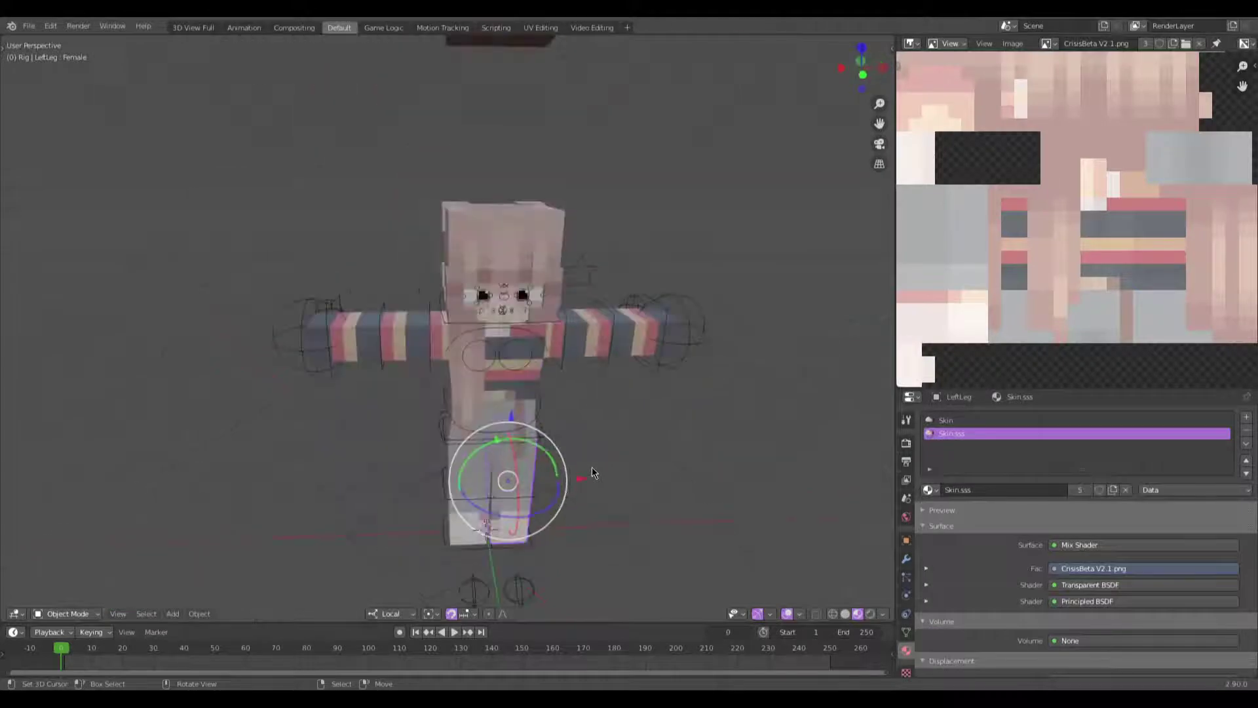
Step: Isolate the right leg in Edit Mode and select the full ring of faces at its skin-coloured ankle row
right_click(461, 529)
middle_click_drag(481, 528, 459, 463)
scroll(414, 430, "down", 3)
right_click(415, 430)
key("KP_Divide")
key("KP_1")
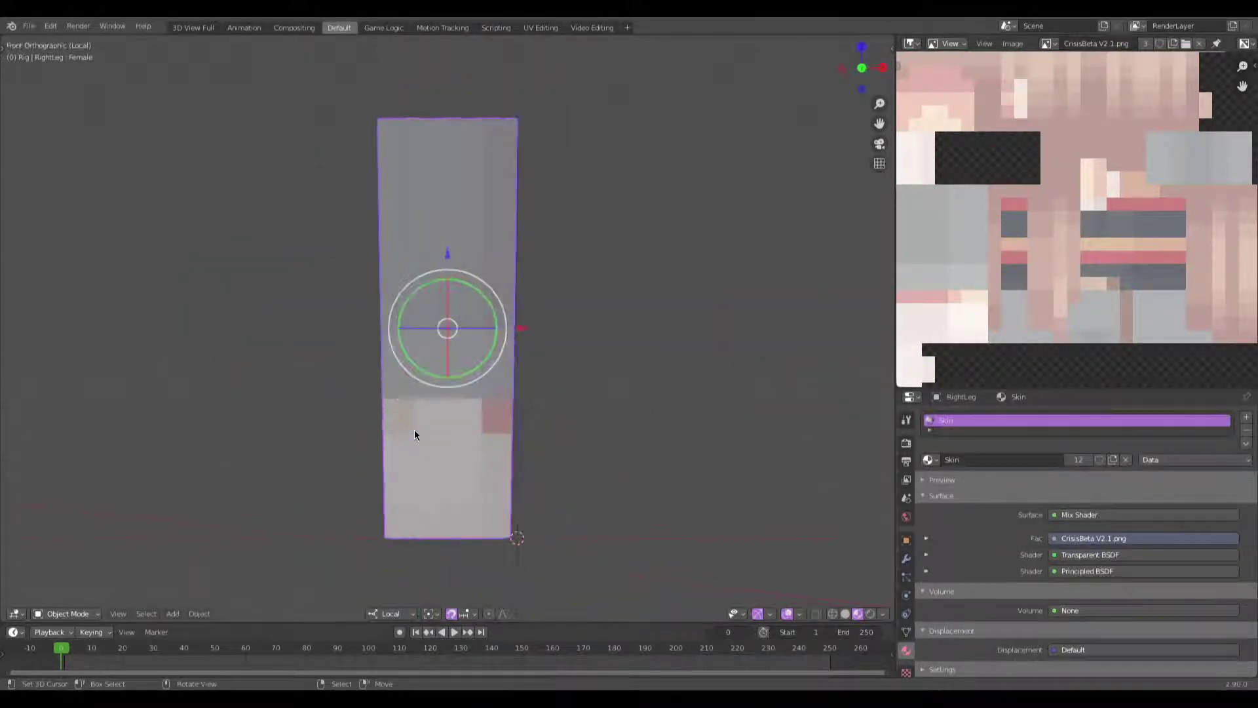
key("Tab")
key("shift+z")
key("b")
left_click_drag(542, 430, 327, 406)
key("shift+z")
middle_click_drag(410, 424, 453, 425)
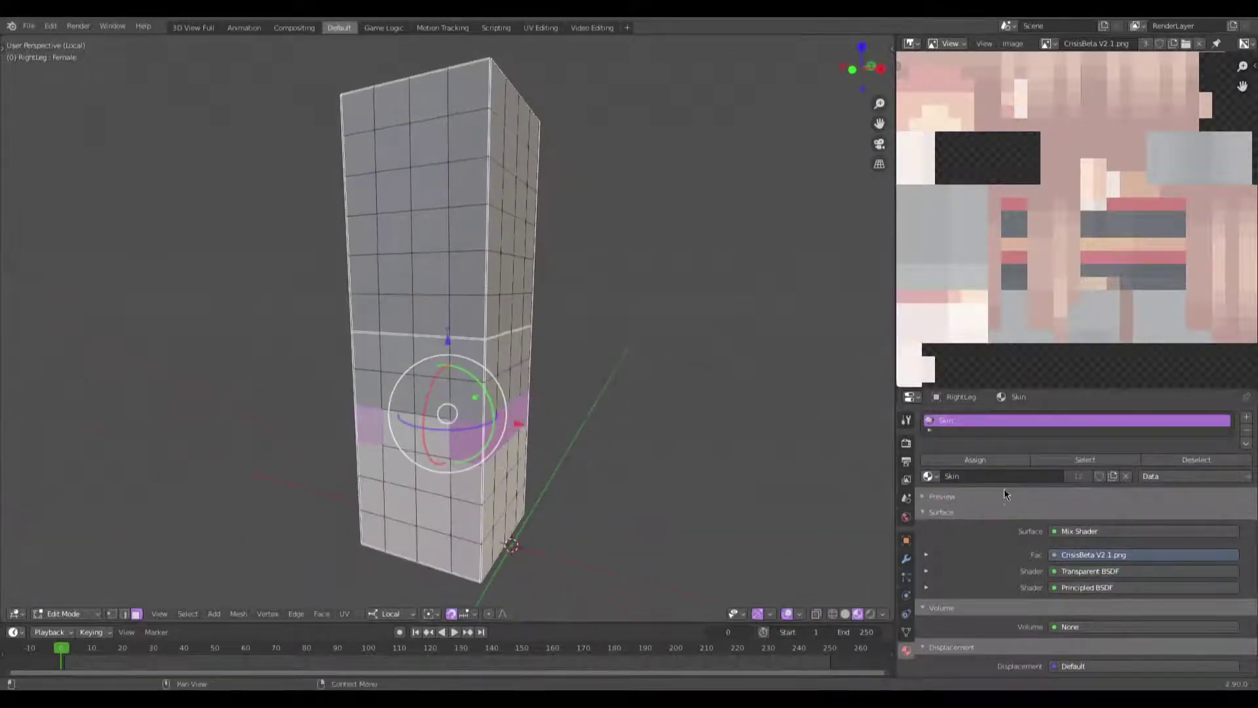
Step: Assign Skin.sss in a new material slot to the right leg's selected ankle faces and leave the isolated view
left_click(1246, 417)
left_click(930, 508)
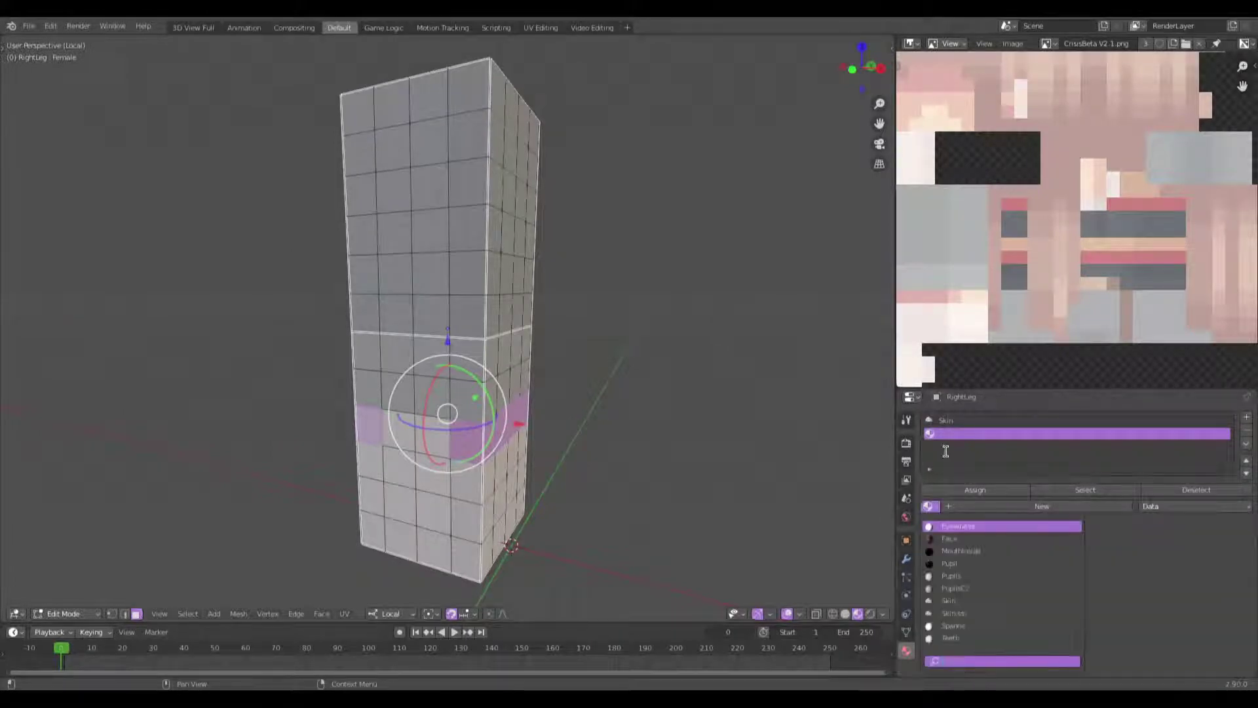
type("sss")
key("Return")
left_click(975, 489)
key("Tab")
key("KP_Divide")
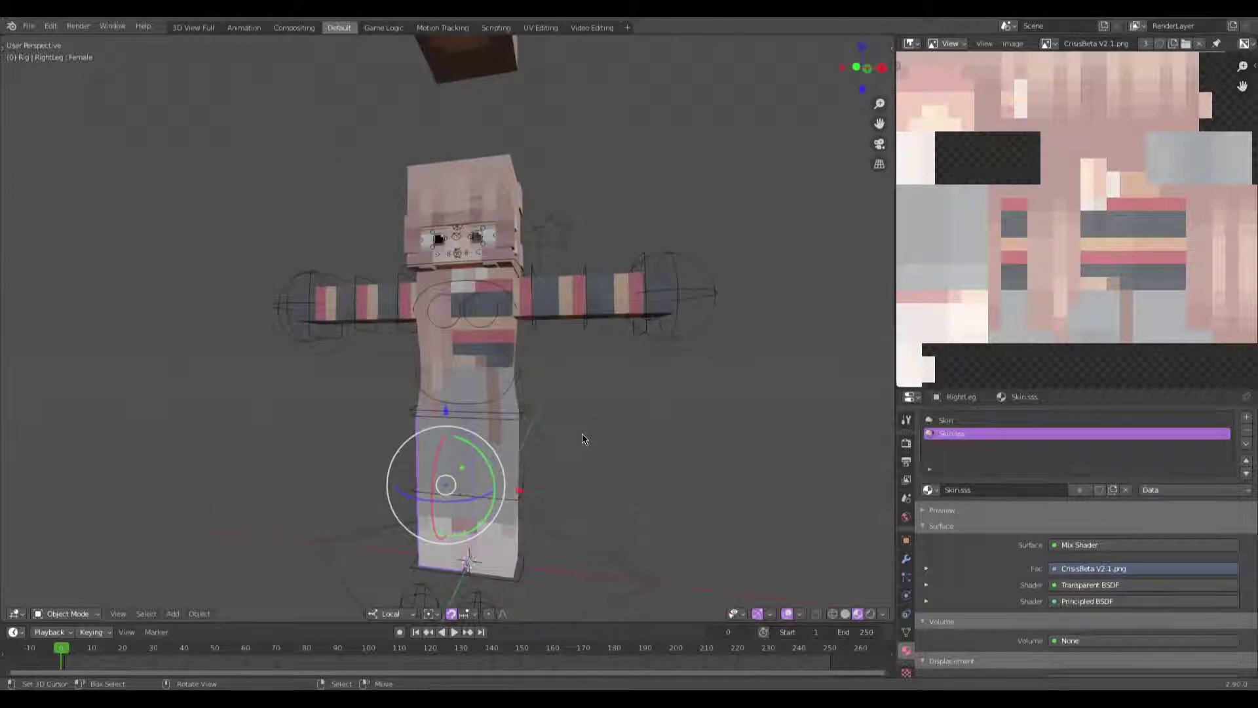
Step: Examine the whole character from several angles, checking the torso, arms and ankles
middle_click_drag(584, 439, 553, 387)
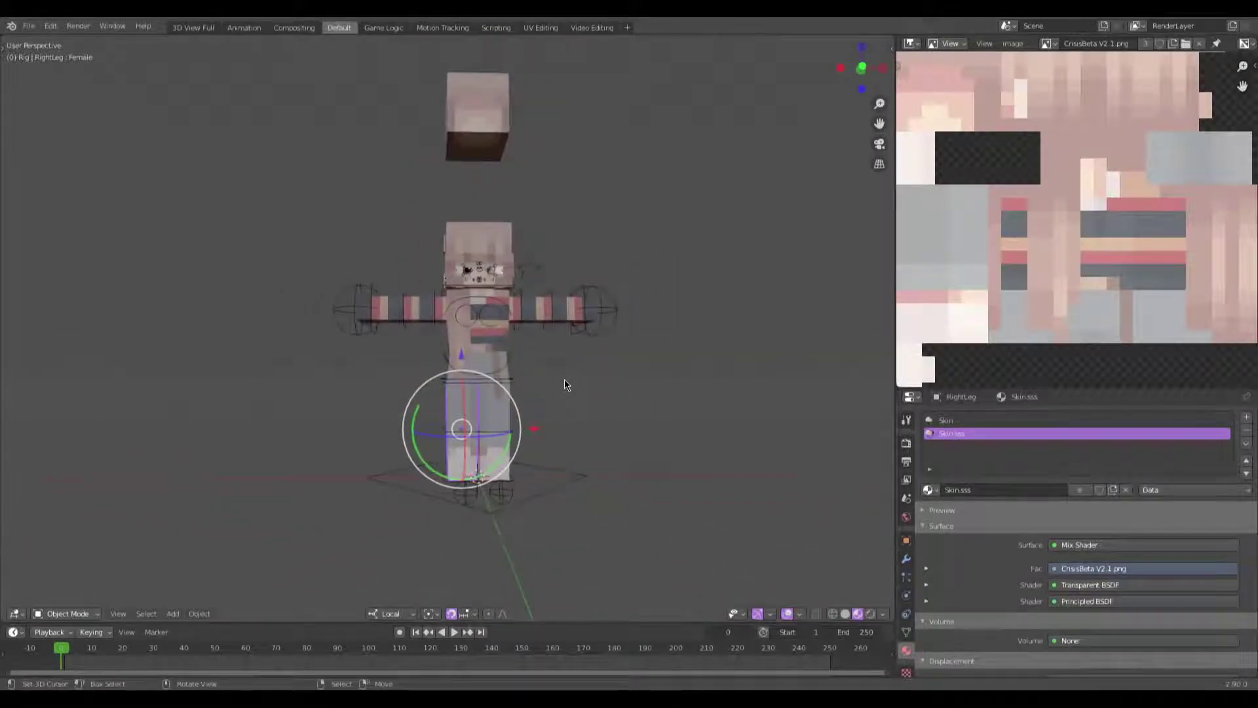
scroll(552, 373, "up", 4)
left_click(548, 372)
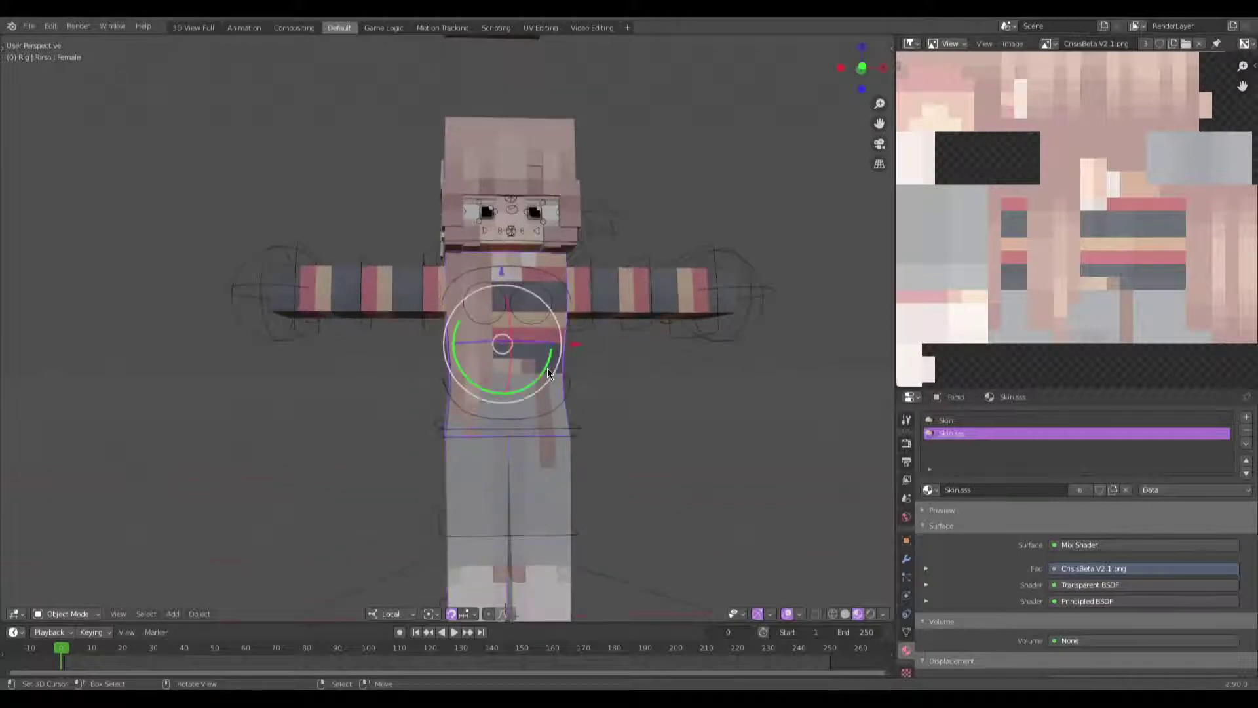
scroll(548, 369, "up", 2)
scroll(577, 354, "down", 5)
middle_click_drag(596, 340, 536, 399)
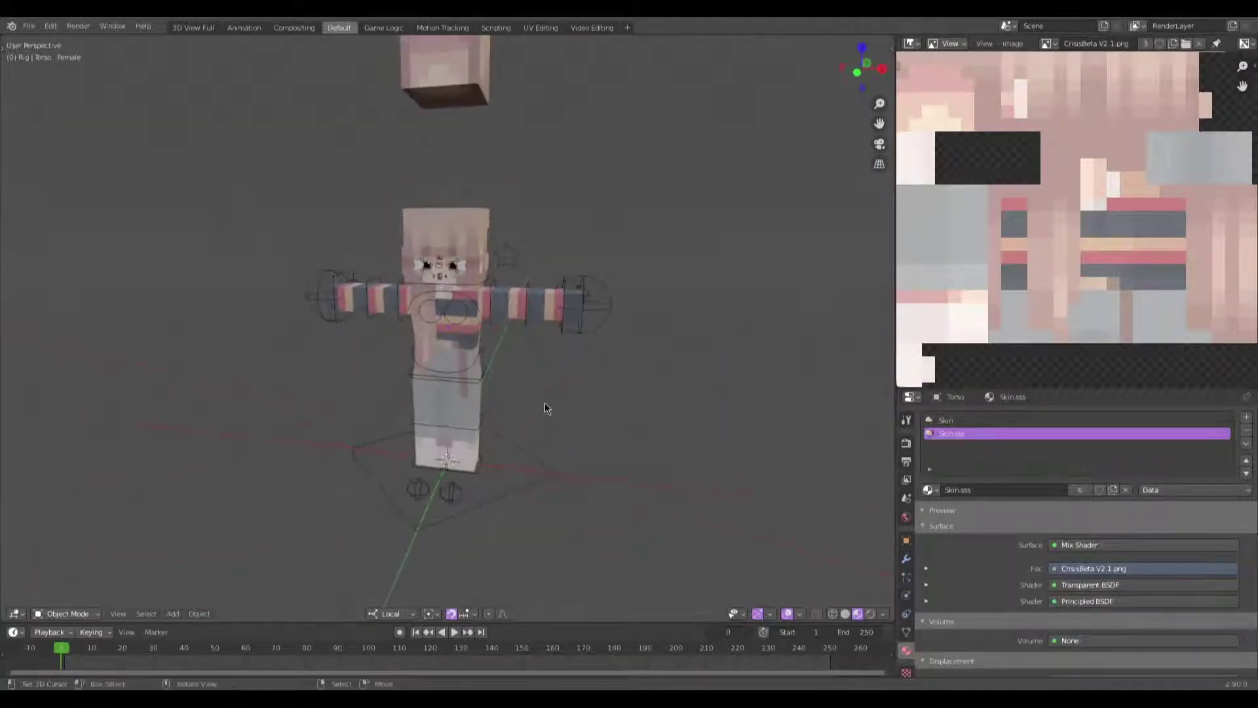
scroll(514, 387, "up", 3)
middle_click_drag(499, 486, 601, 414)
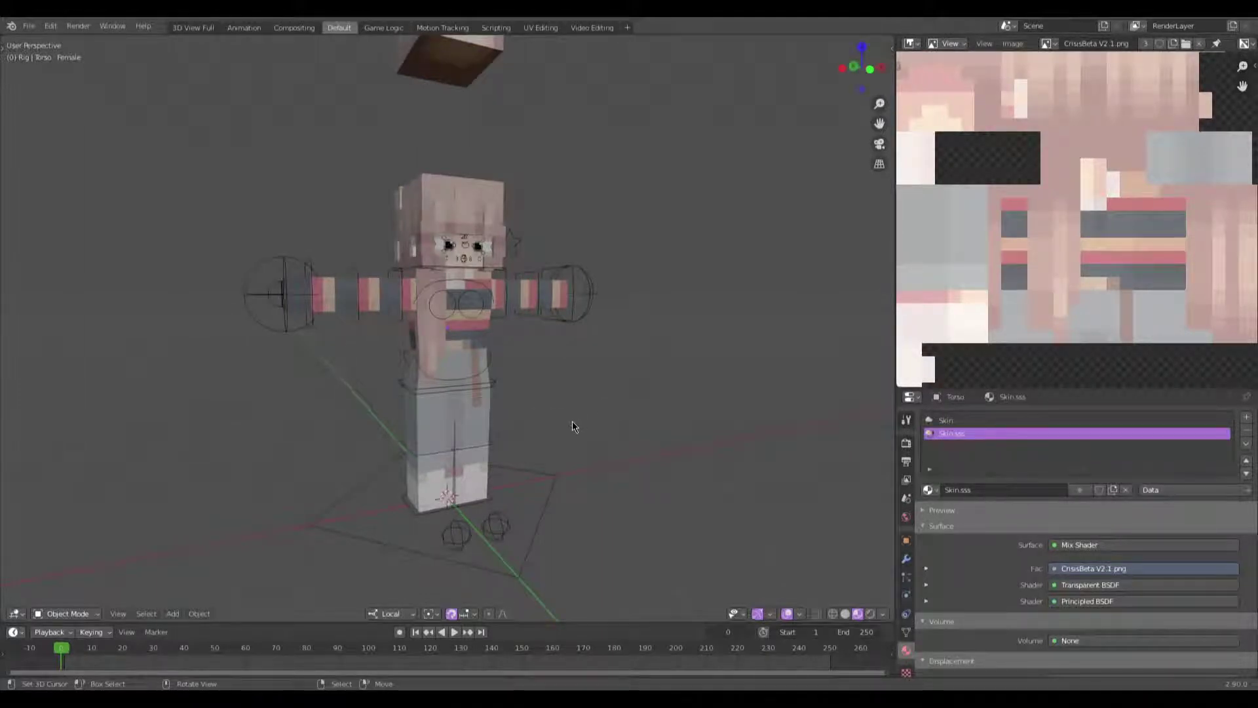
scroll(556, 333, "up", 4)
middle_click_drag(557, 333, 491, 343)
scroll(458, 359, "down", 3)
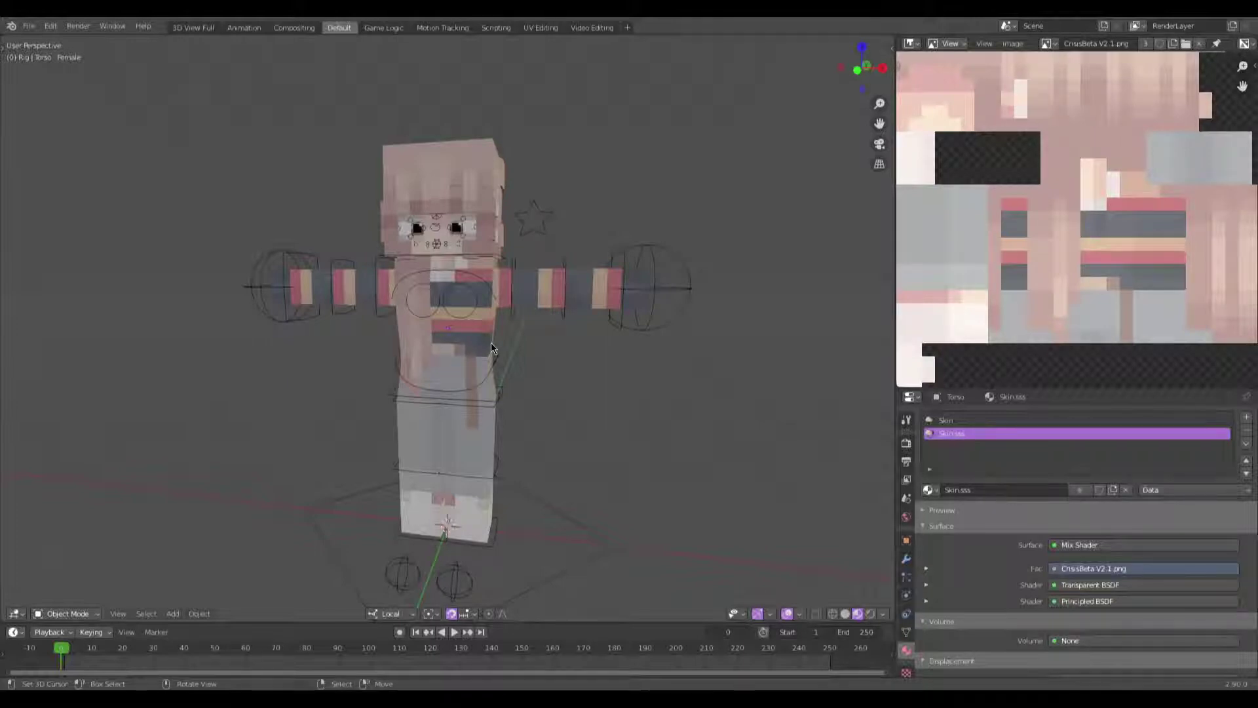
scroll(553, 371, "up", 3)
scroll(571, 389, "down", 2)
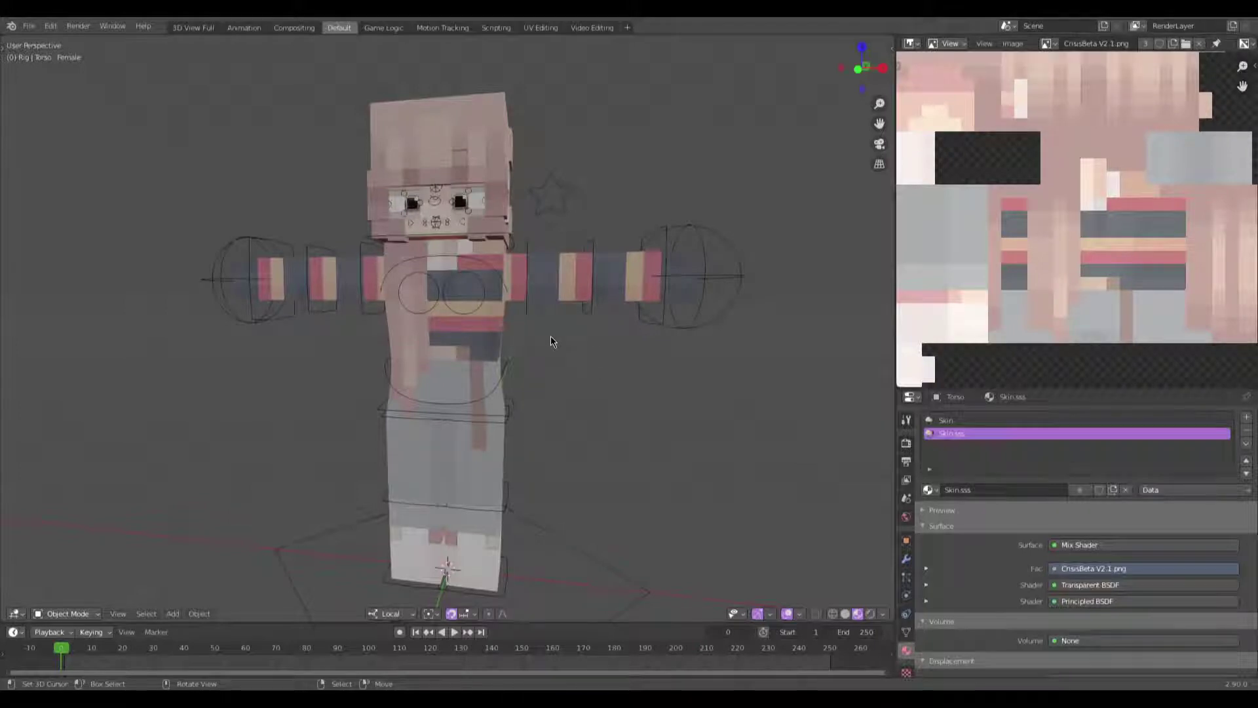
middle_click_drag(518, 319, 526, 370)
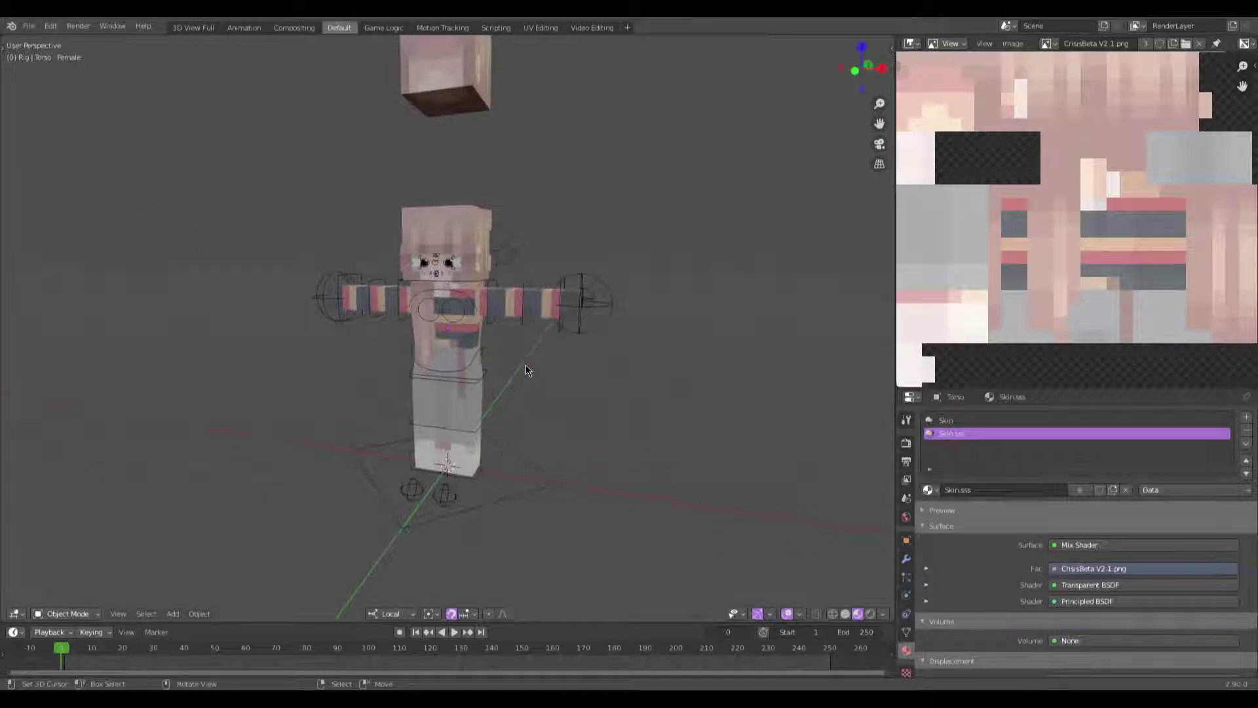
middle_click_drag(557, 400, 516, 397)
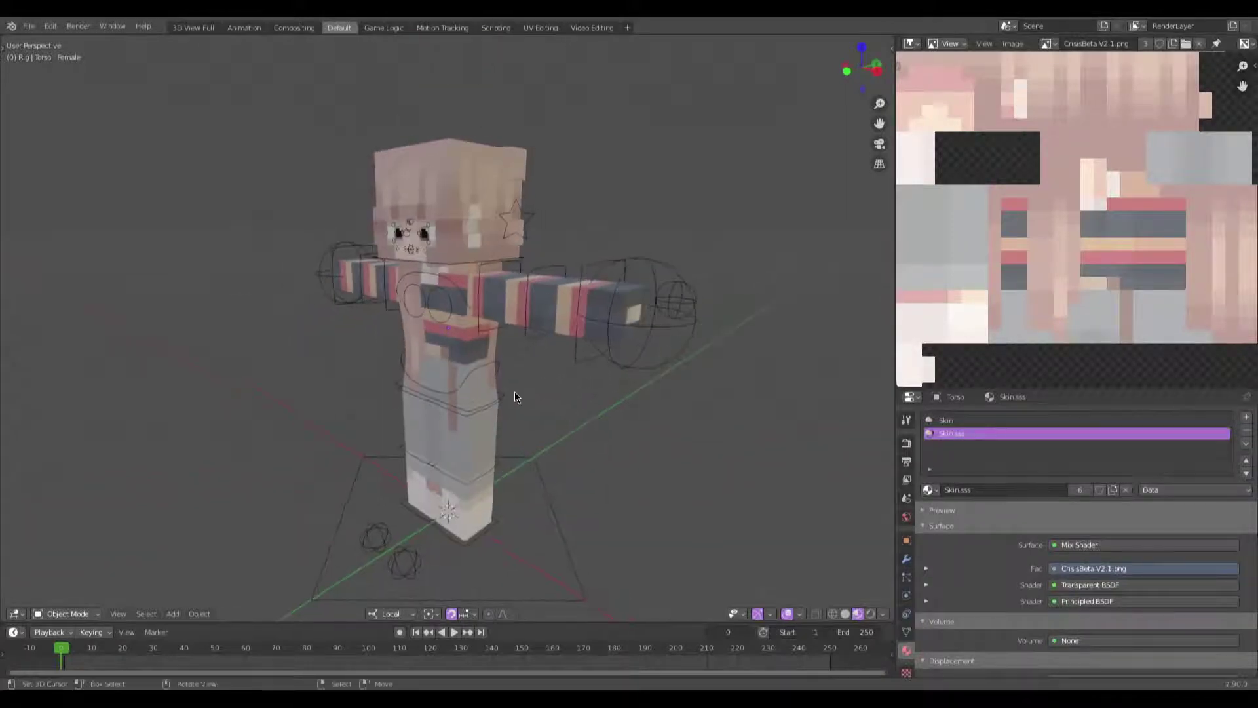
middle_click_drag(470, 531, 579, 485)
scroll(584, 486, "up", 2)
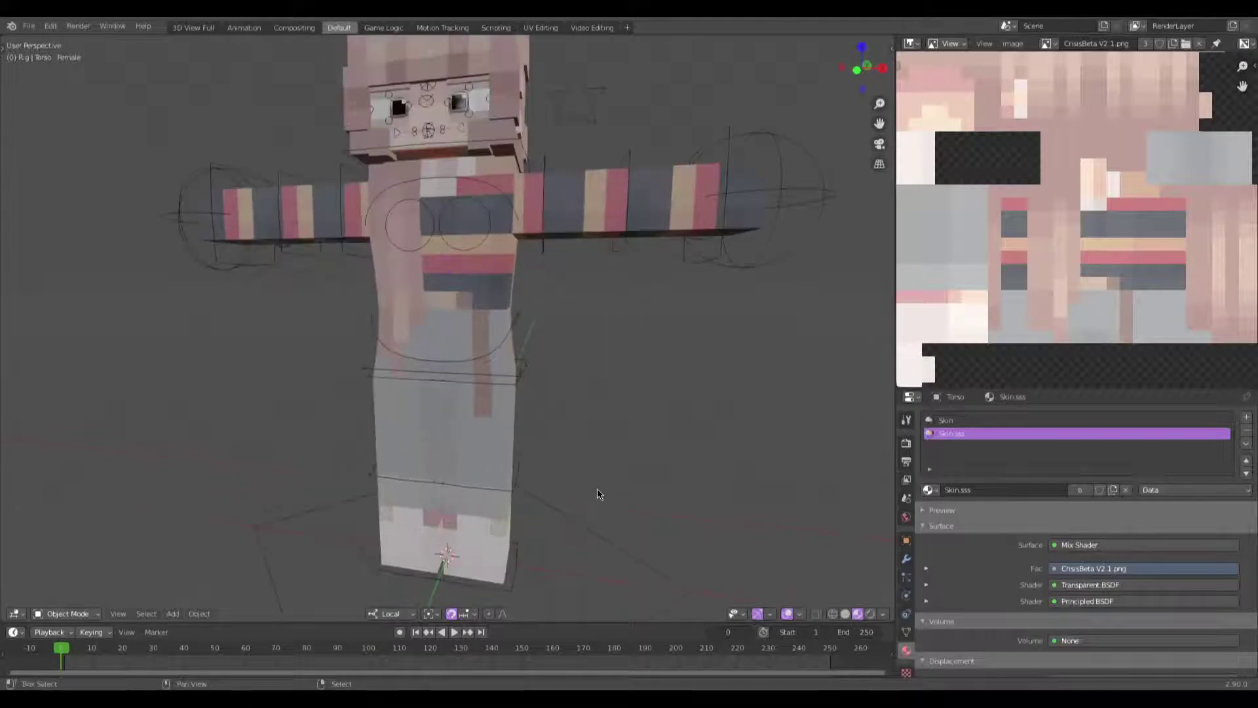
Step: Select the left leg IK control, try to move it, and turn off snapping in Pose Mode
middle_click_drag(553, 563, 542, 479, "shift")
right_click(499, 495)
key("g")
right_click(542, 505)
key("shift+Tab")
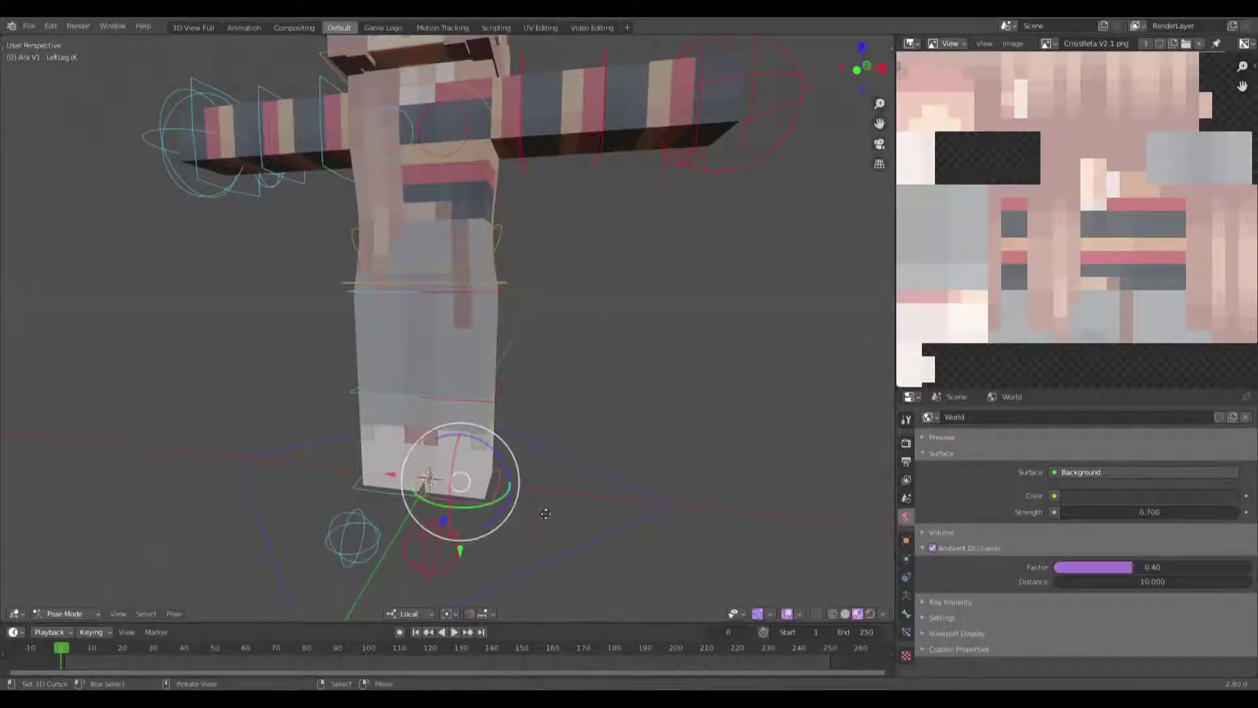
Step: Enable Simplify in the render settings with maximum subdivision 2 for the viewport and 4 for rendering
left_click(906, 443)
scroll(1020, 596, "down", 5)
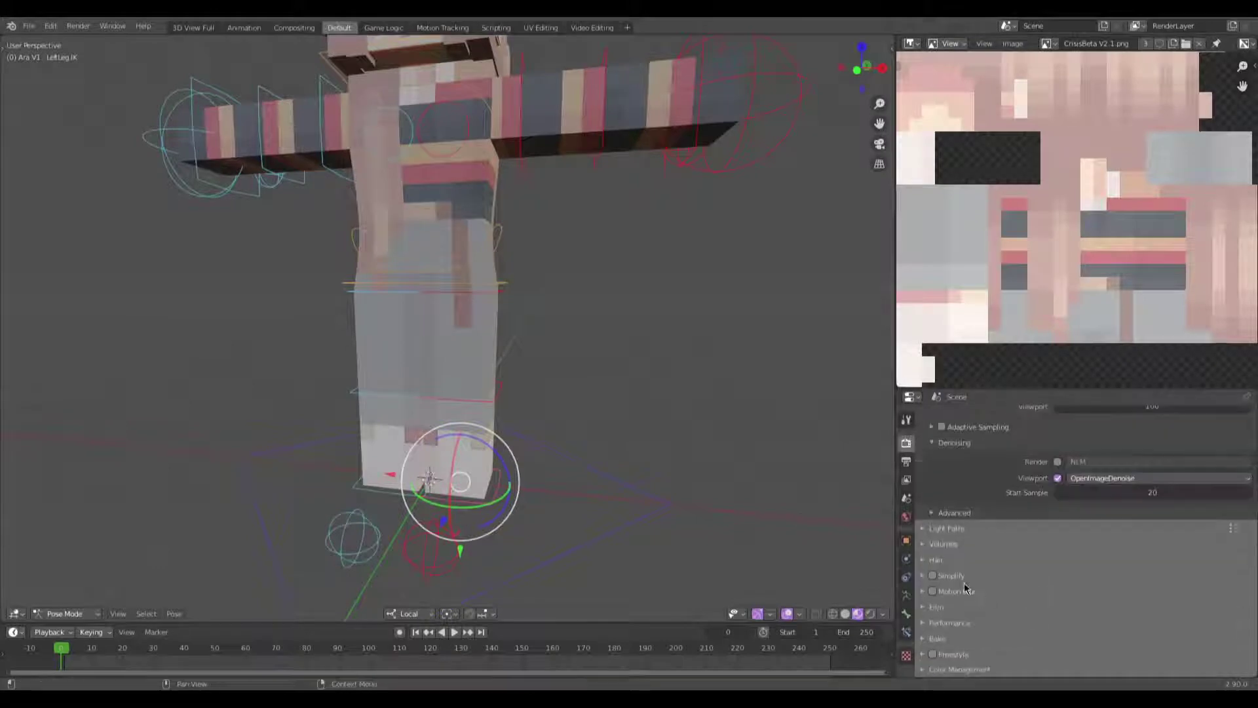
left_click(923, 576)
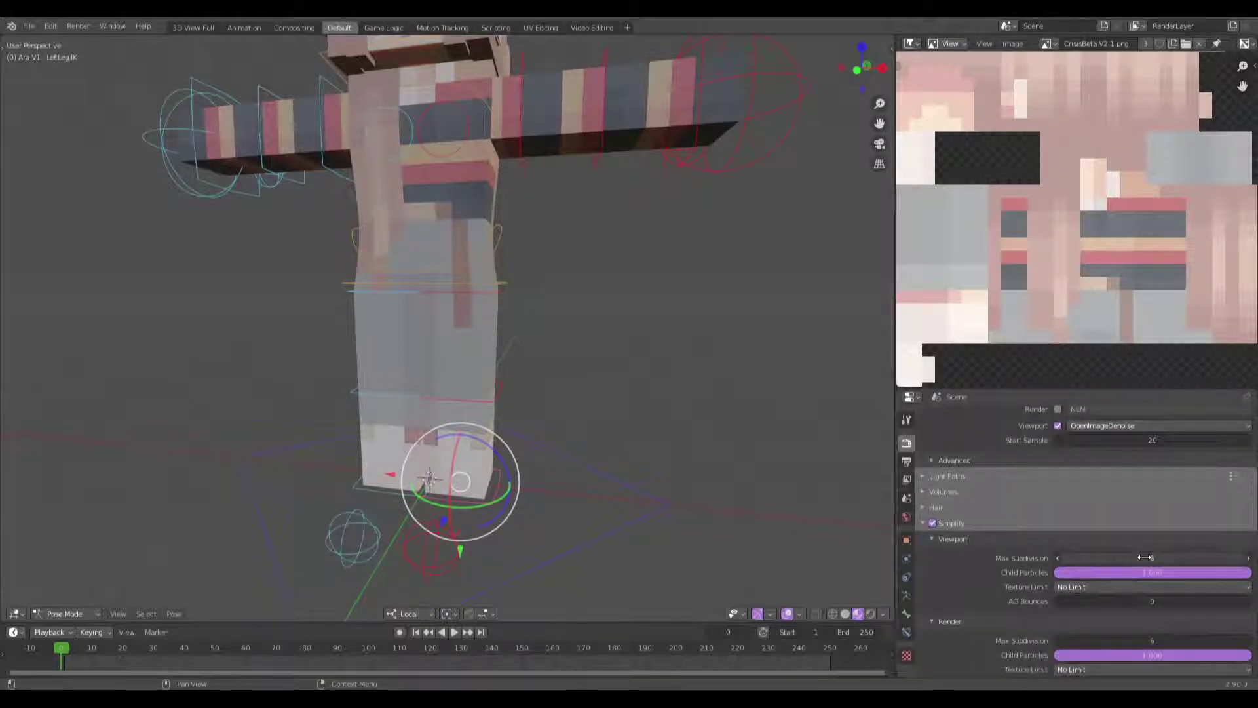
scroll(1049, 537, "down", 4)
left_click(1057, 506)
left_click(1058, 505)
left_click(1058, 506)
left_click(1057, 506)
left_click(1058, 588)
left_click(1058, 588)
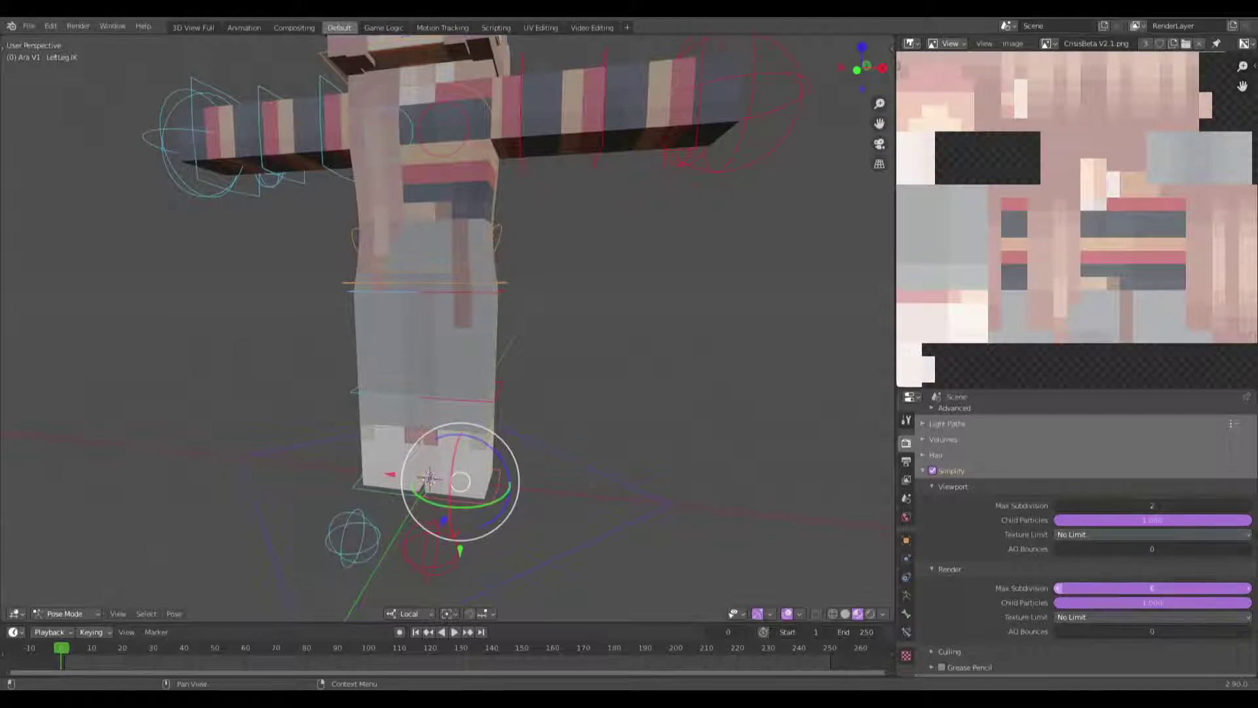
left_click(924, 471)
Step: Try moving the left leg IK control and rotating the lower left arm control
key("g")
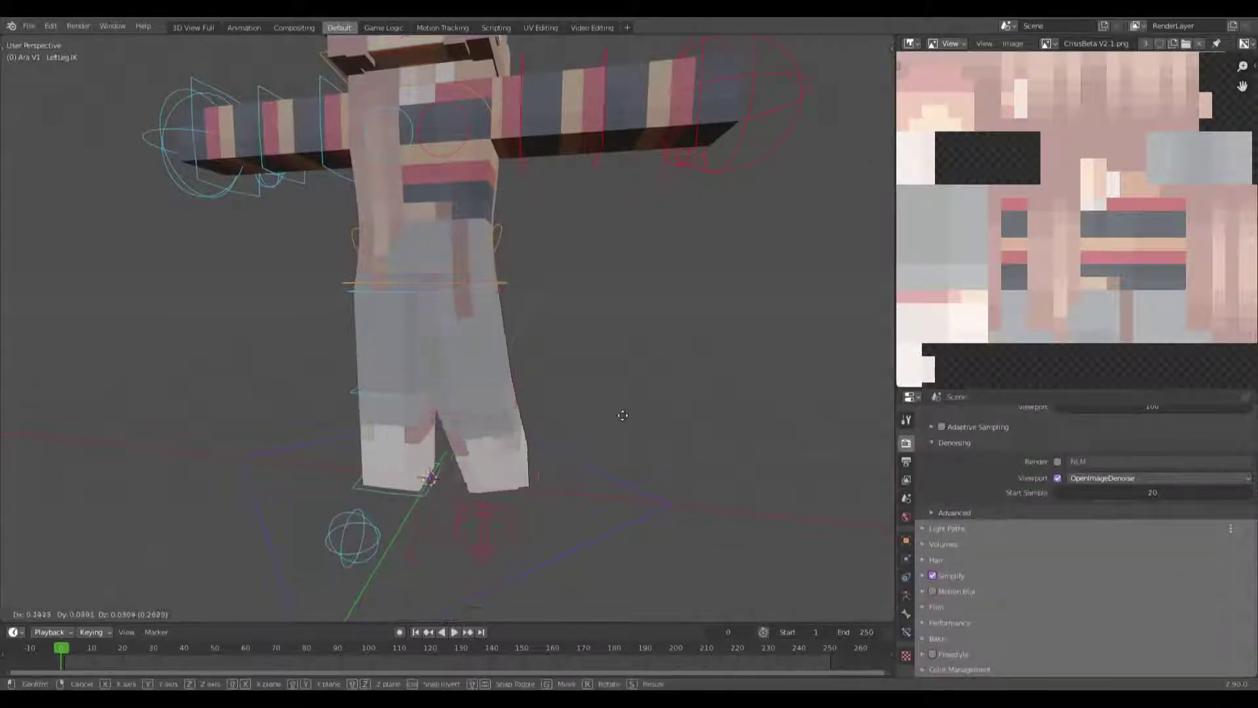
right_click(615, 419)
left_click(701, 112)
key("r")
right_click(708, 242)
Step: Select the star-shaped control beside the head and check its custom properties in the sidebar
middle_click_drag(524, 108, 539, 234, "shift")
scroll(525, 254, "down", 2)
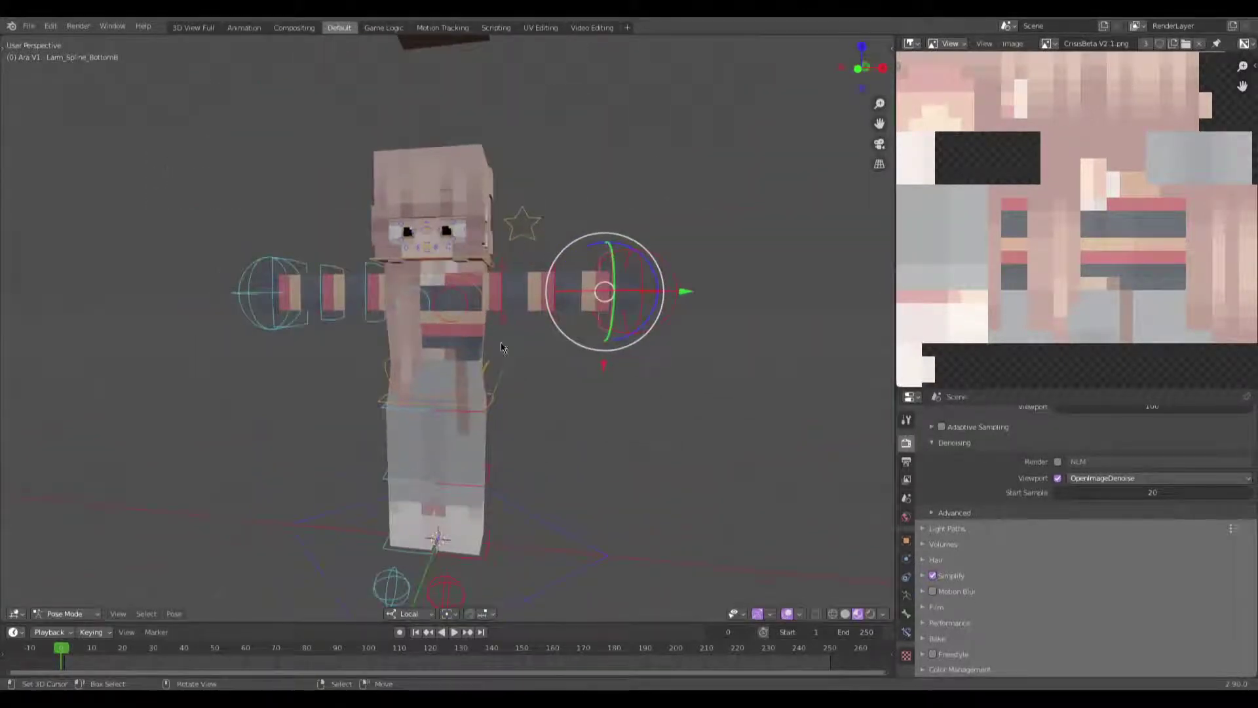
scroll(471, 449, "down", 1)
left_click(505, 254)
key("n")
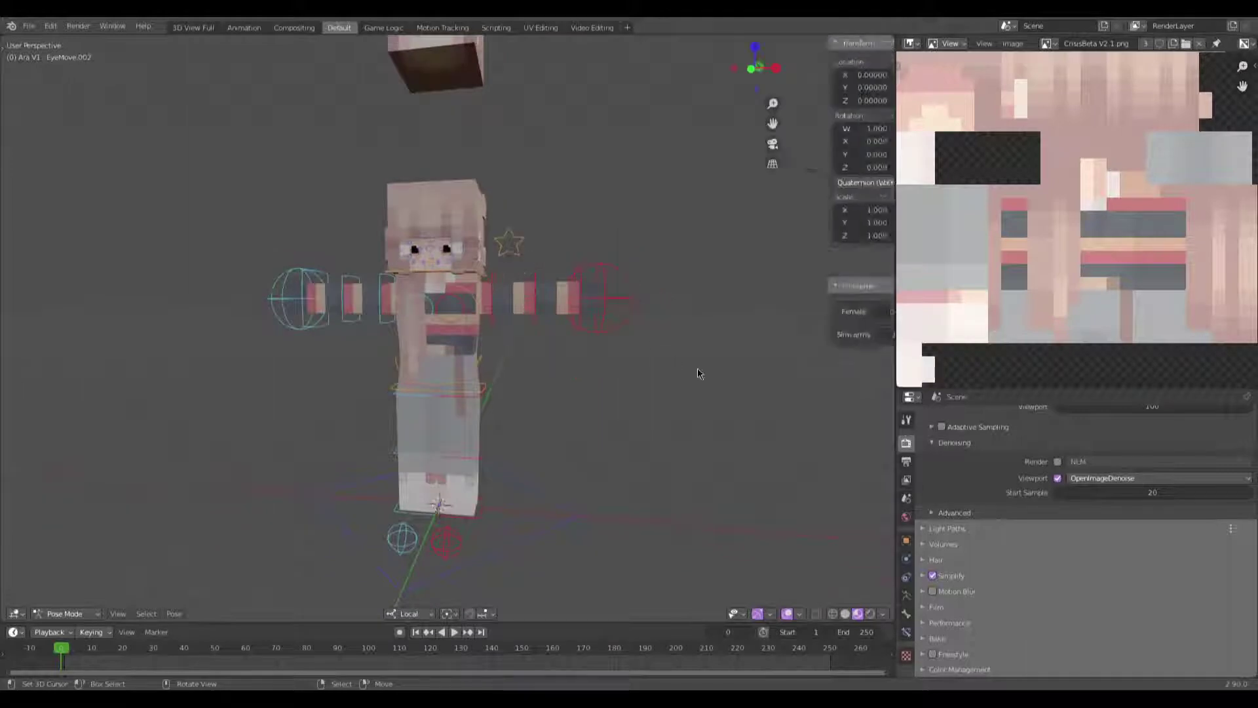
key("n")
scroll(557, 356, "up", 2)
scroll(511, 529, "up", 2)
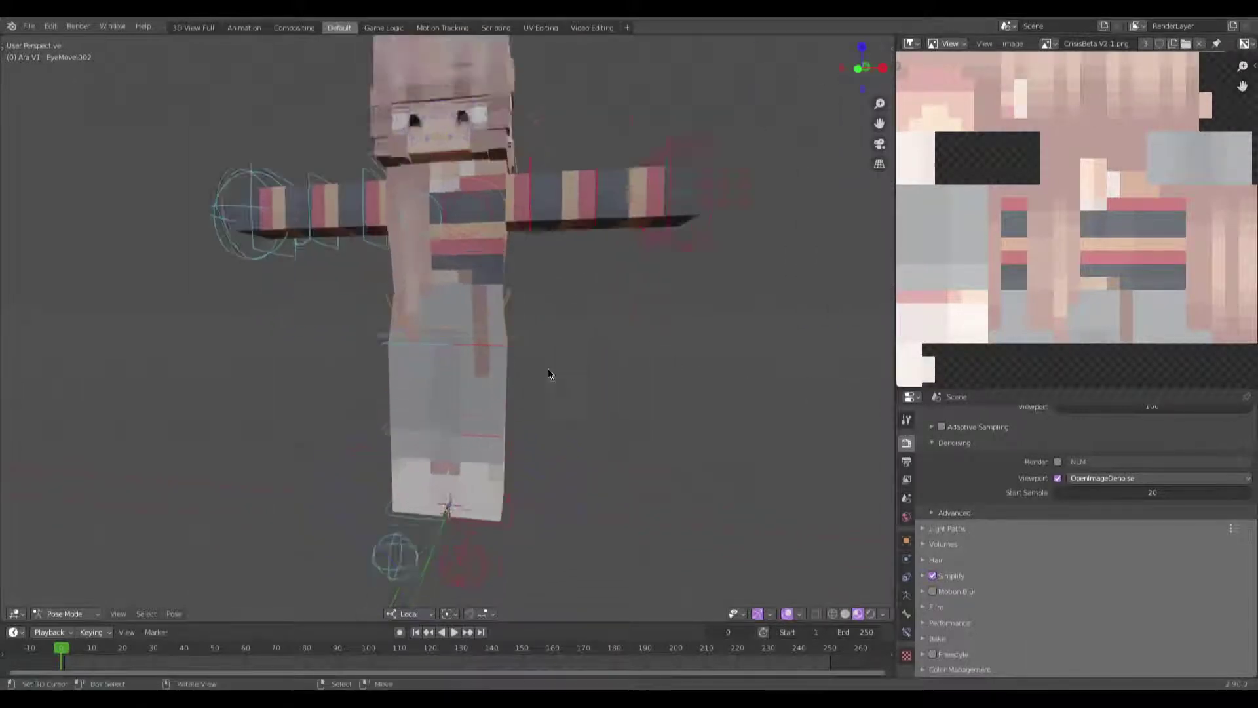
Step: Try moving the left leg IK control to test the leg's bend, and clear the bone selection
left_click(515, 510)
key("g")
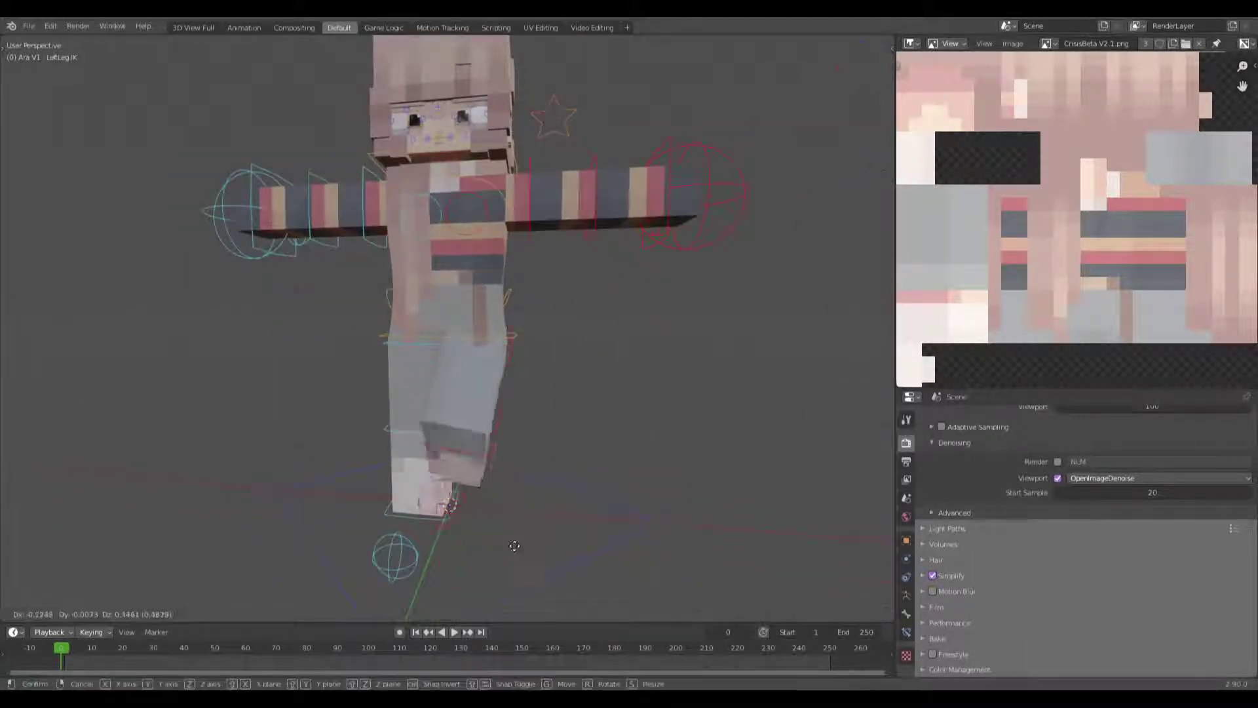
right_click(503, 423)
scroll(469, 363, "down", 3)
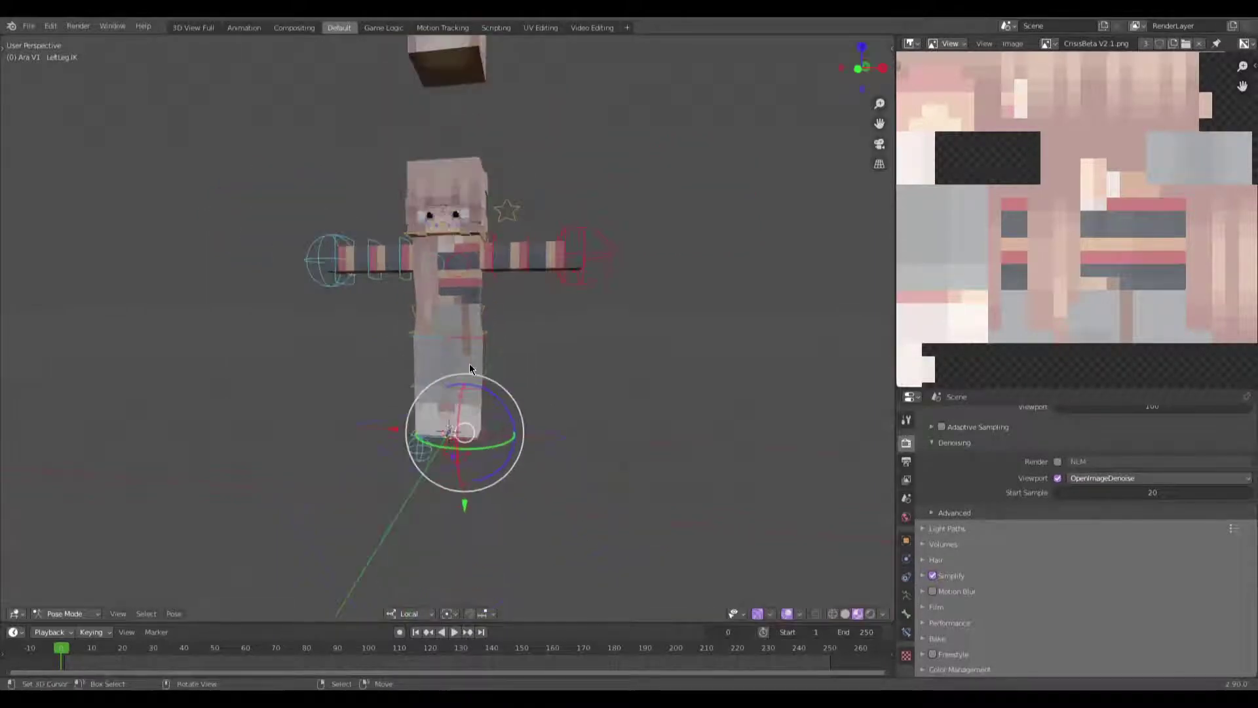
key("alt+a")
scroll(527, 411, "up", 4)
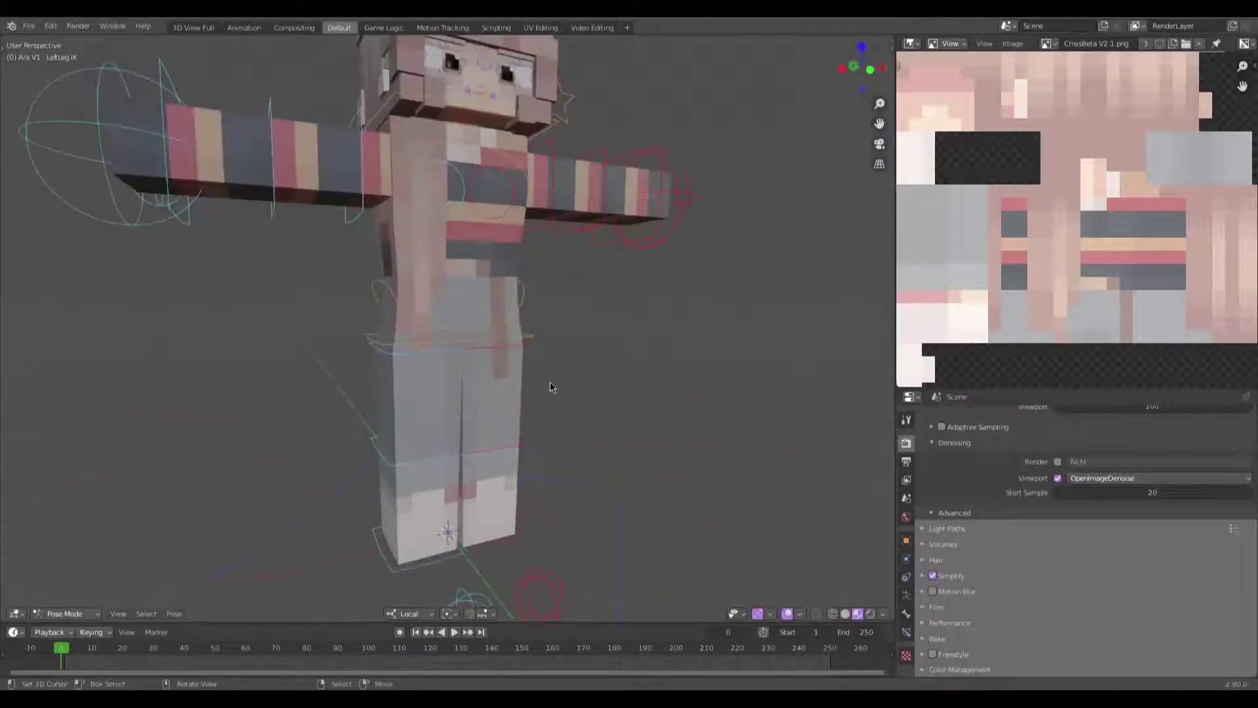
Step: Examine the character's body from several angles and compare it with the full skin texture in the image editor
middle_click_drag(560, 365, 501, 367)
scroll(501, 367, "down", 2)
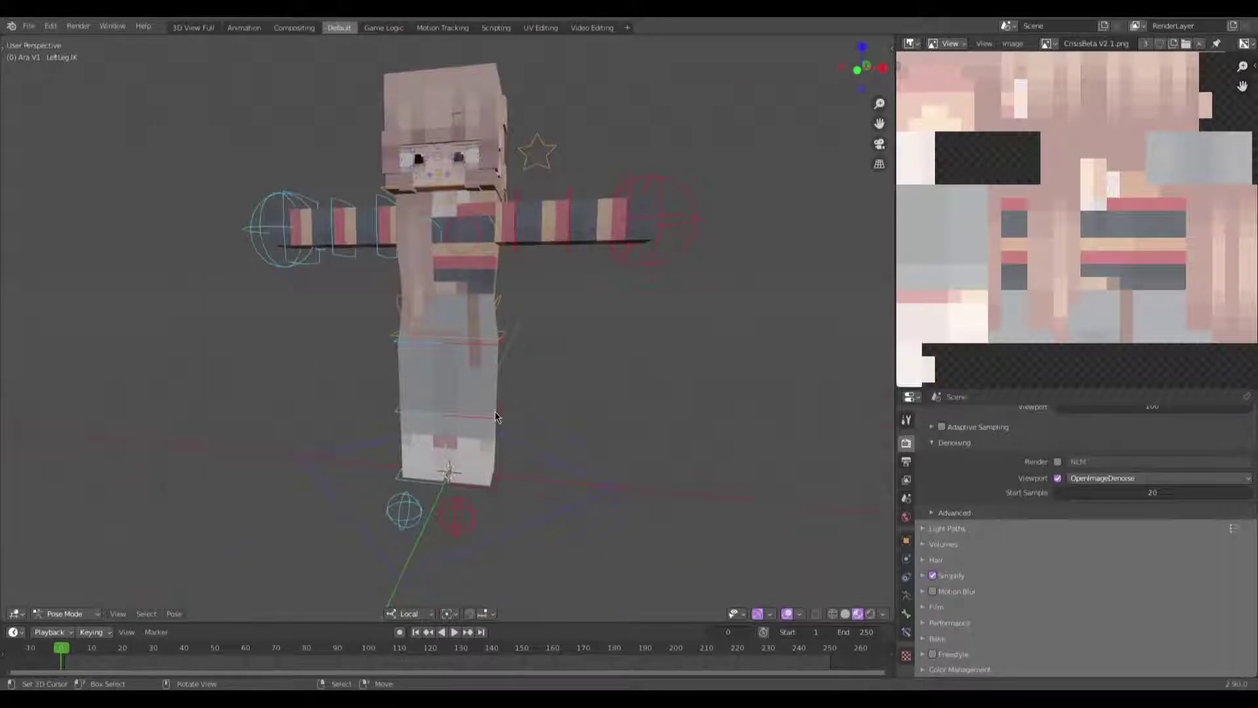
scroll(592, 379, "up", 5)
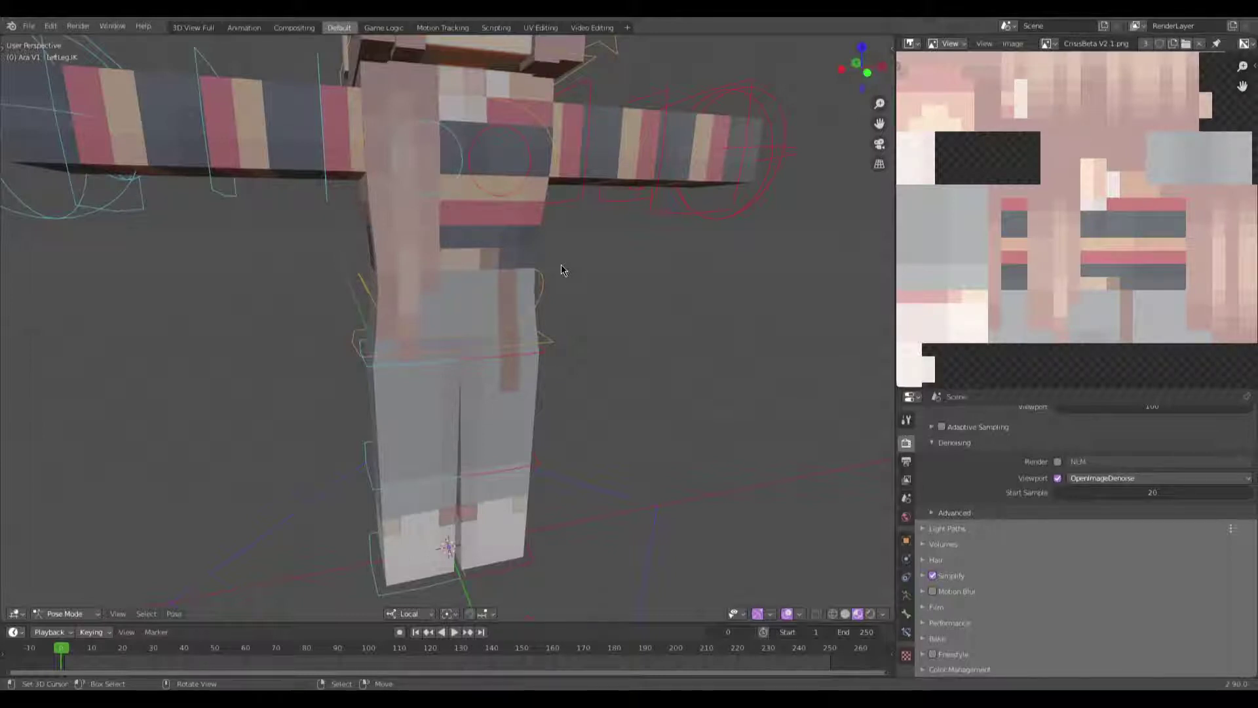
middle_click_drag(553, 276, 528, 281)
scroll(525, 287, "down", 5)
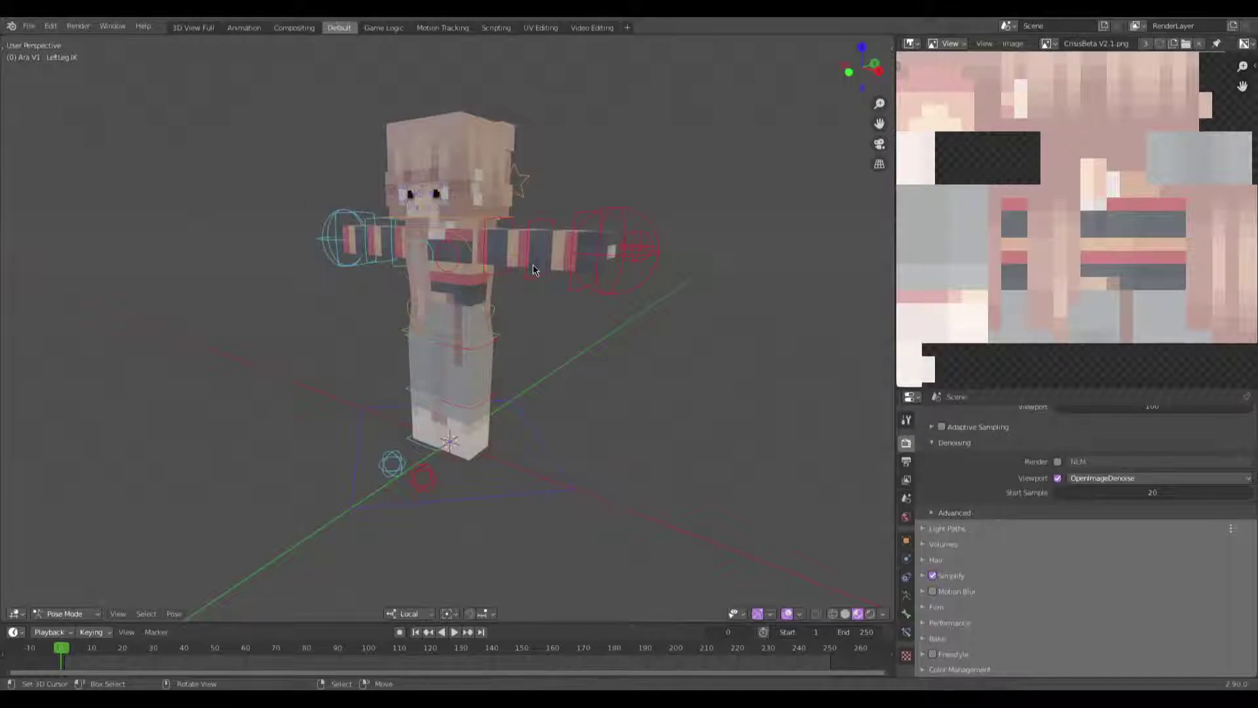
middle_click_drag(543, 357, 603, 335)
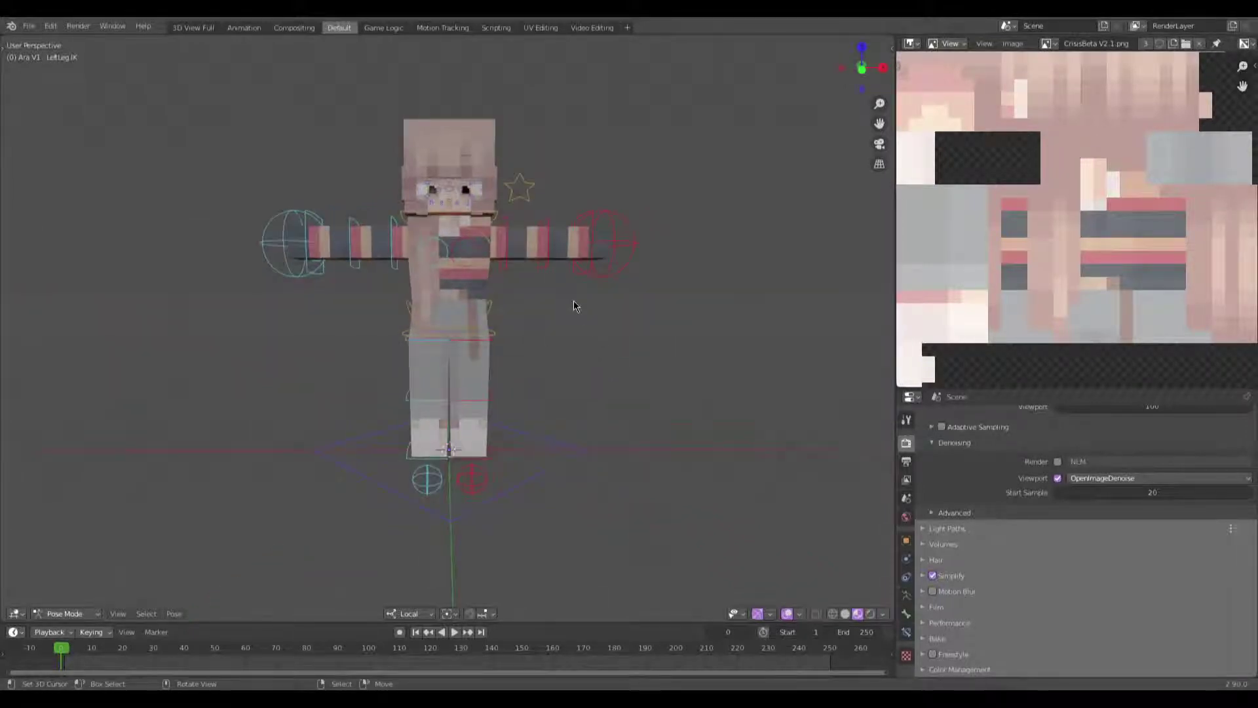
middle_click_drag(525, 441, 410, 438)
scroll(545, 449, "up", 2)
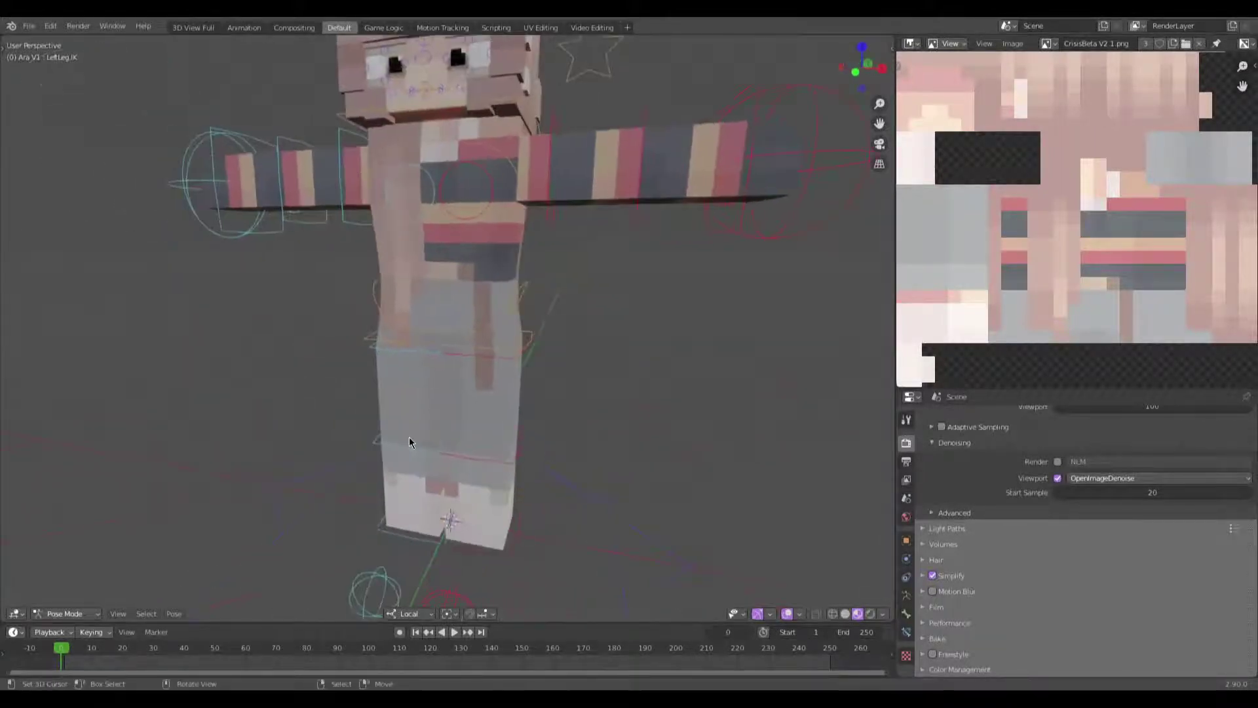
scroll(411, 438, "down", 2)
scroll(1133, 272, "down", 5)
scroll(1133, 272, "up", 1)
middle_click_drag(1114, 220, 1079, 190)
scroll(1079, 189, "down", 1)
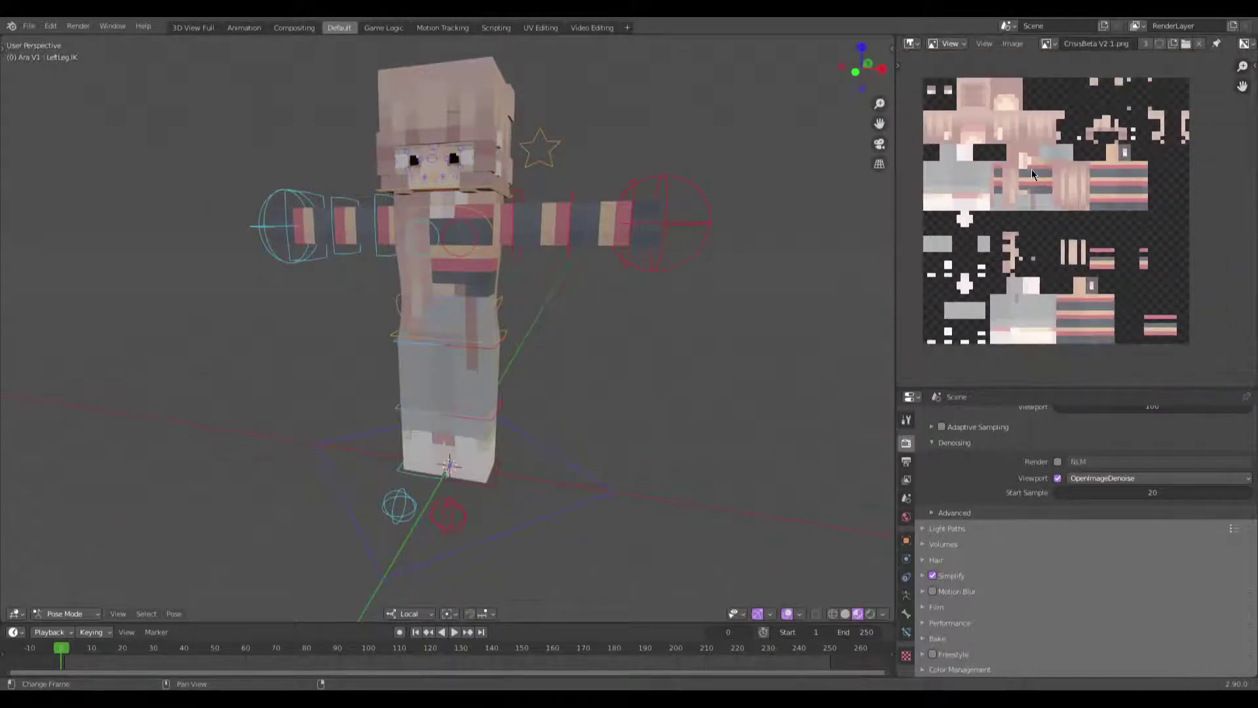
scroll(459, 391, "up", 2)
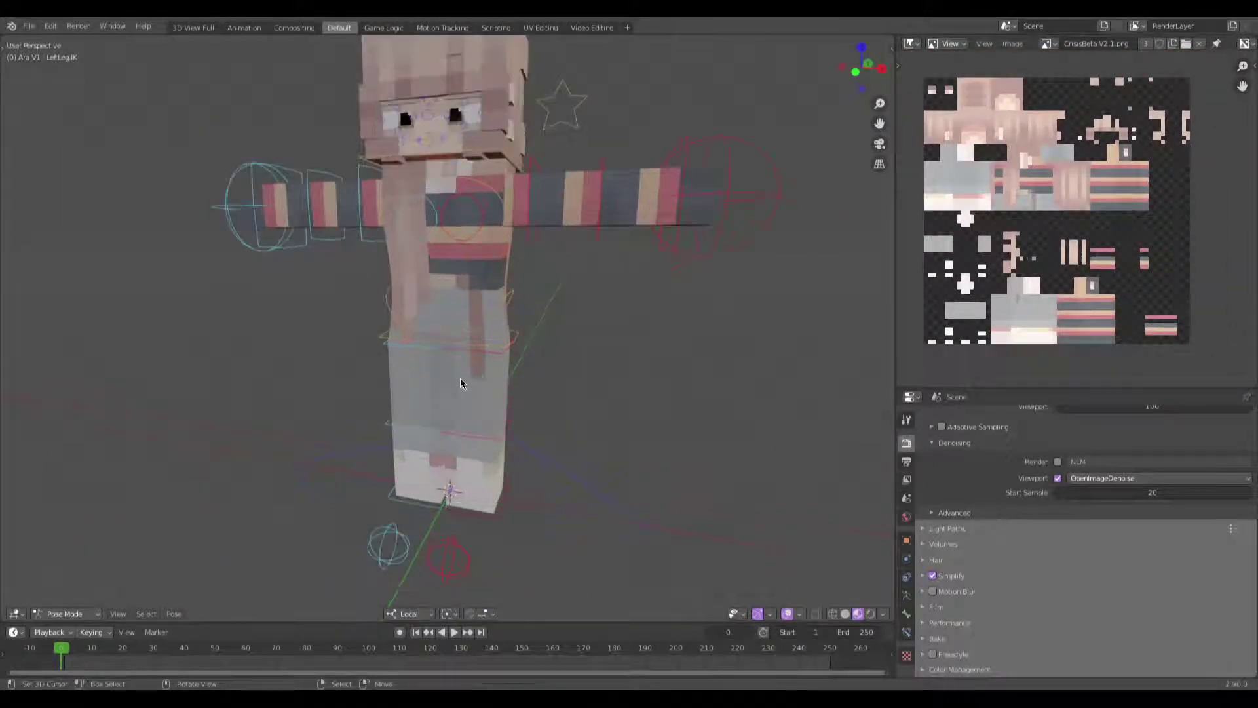
Step: Isolate the outer torso layer, Torso.001, and select all its faces in Edit Mode
middle_click_drag(441, 331, 458, 325)
right_click(479, 299)
key("Tab")
key("KP_Divide")
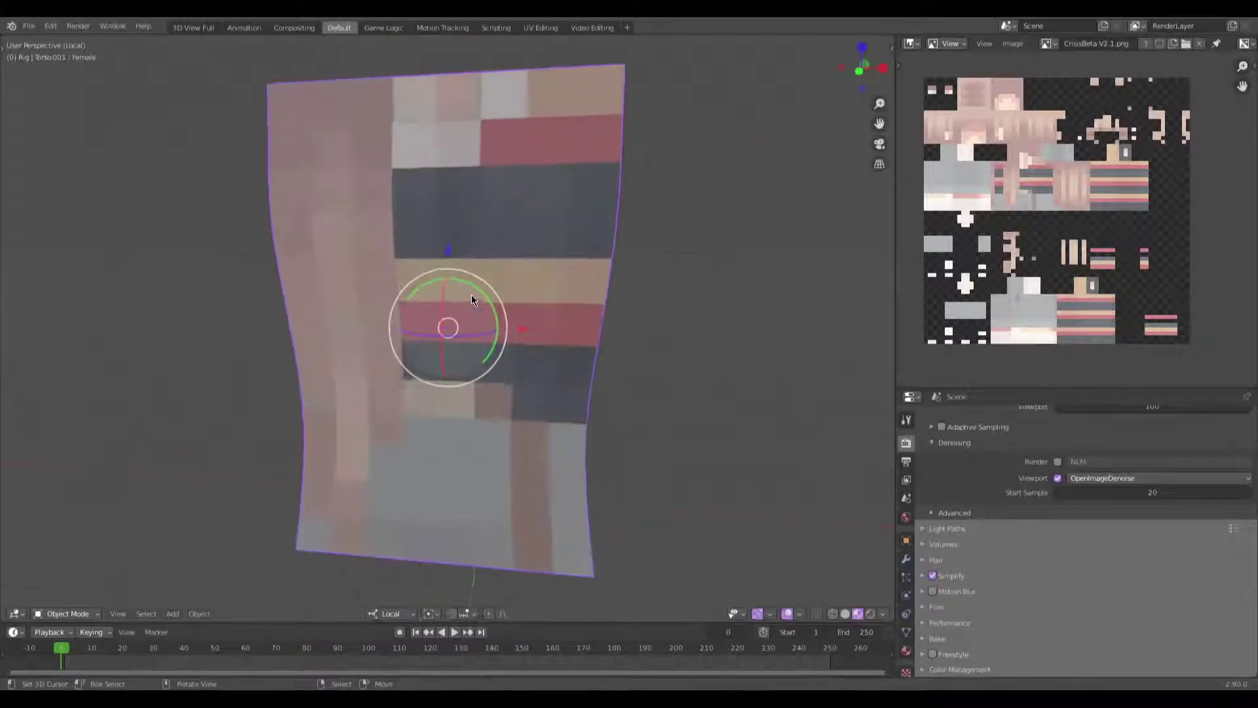
key("a")
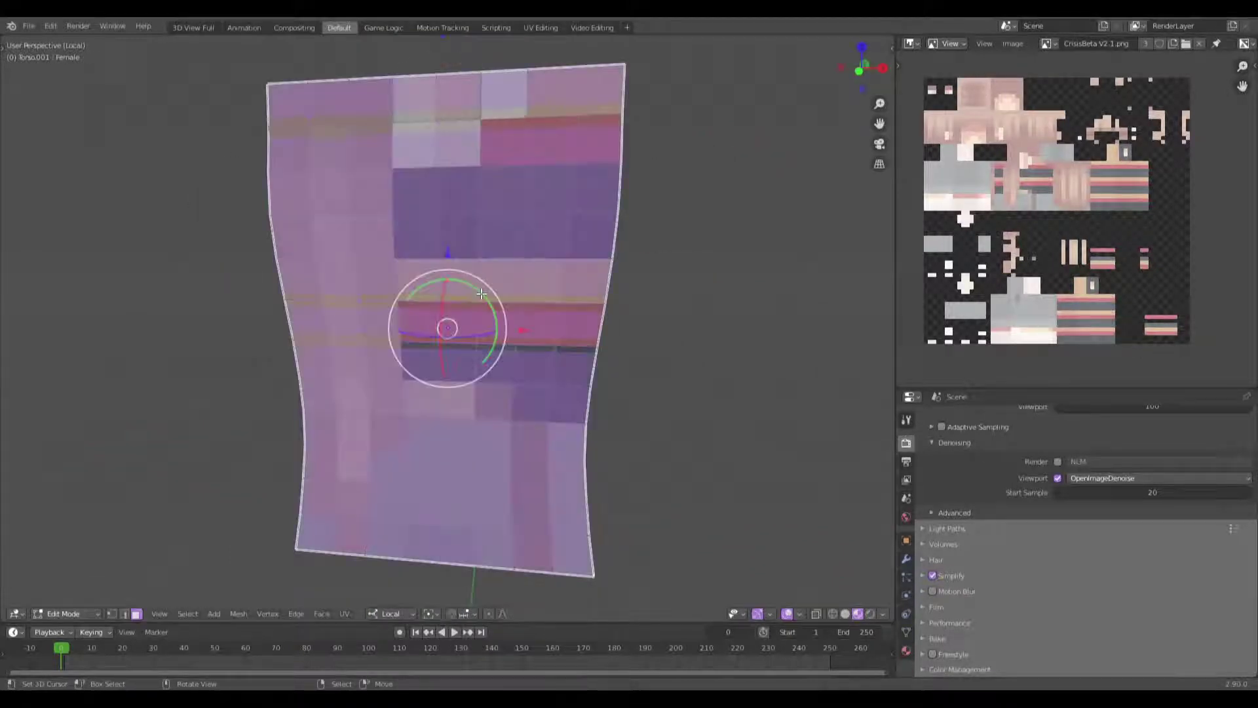
Step: Show the UV editor and move the outer torso's UVs with snapping onto the second-layer torso area of the skin texture
left_click(911, 43)
left_click(505, 119)
key("shift+Tab")
key("g")
left_click(1058, 270)
scroll(575, 300, "down", 4)
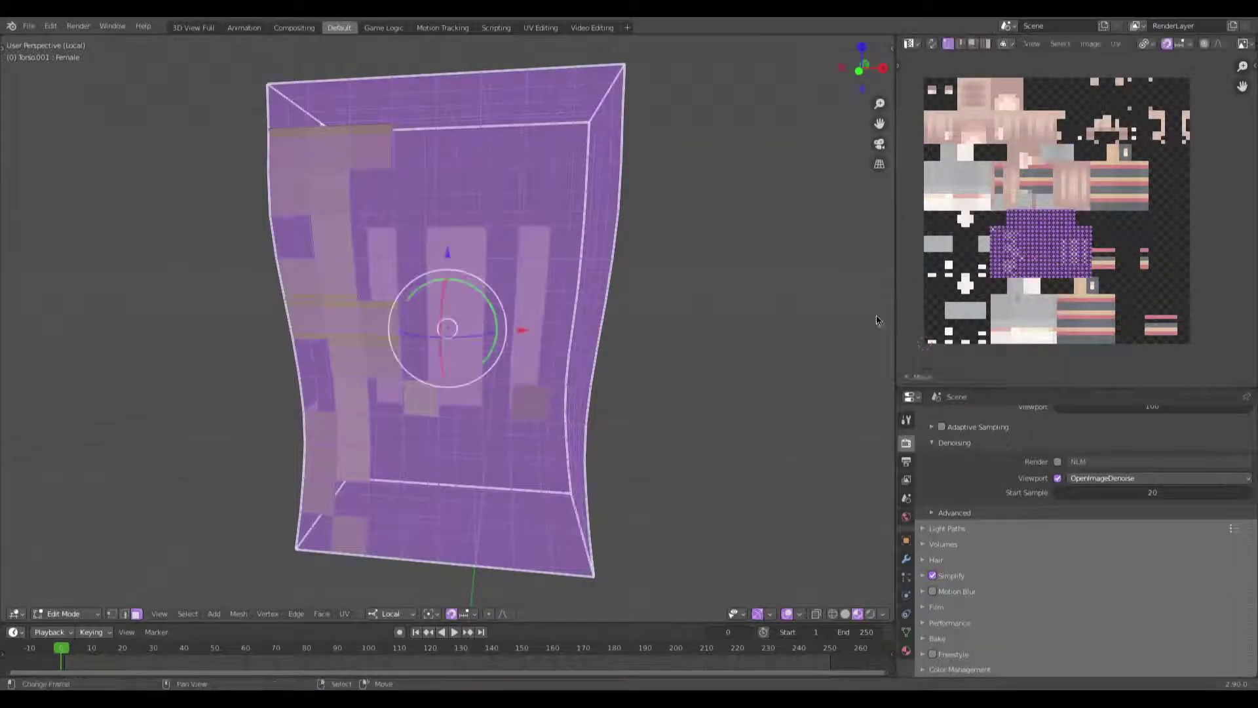
Step: Select the transparent faces of Torso.001 with MCprep's Select alpha faces and delete them
key("n")
key("alt+a")
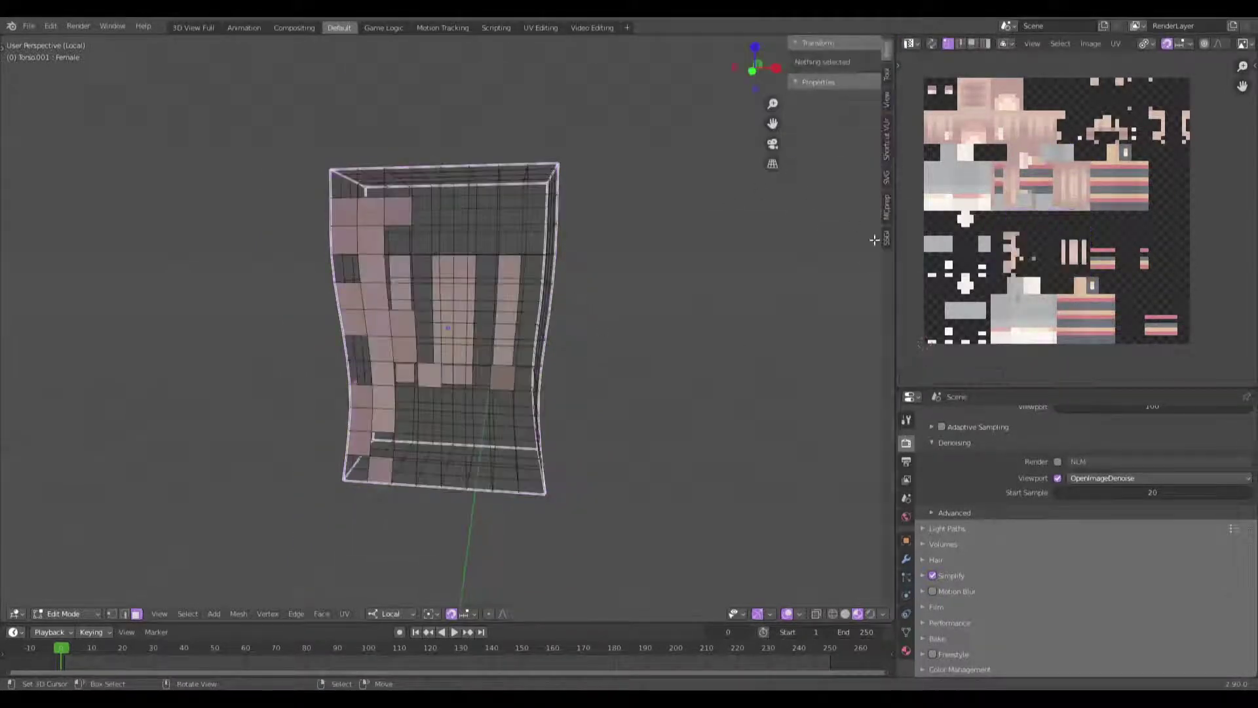
left_click(890, 205)
left_click(833, 171)
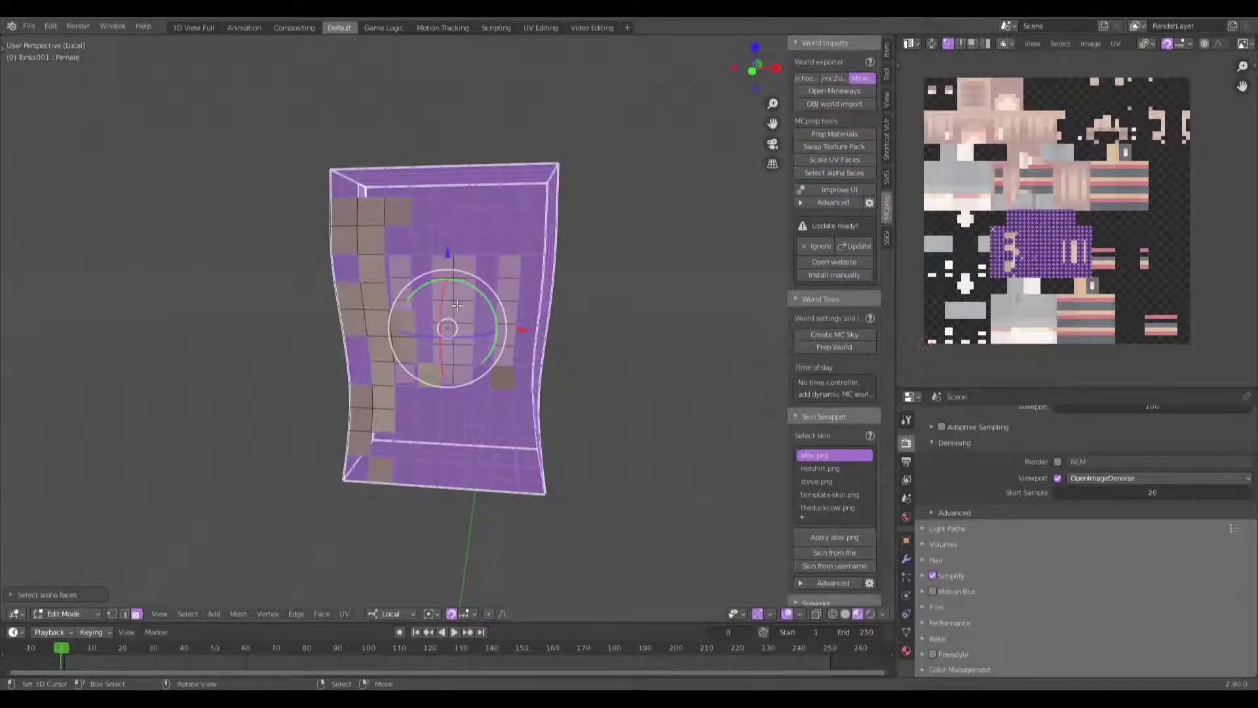
key("x")
left_click(459, 312)
Step: Set the mean crease of all remaining outer torso faces to 0.97 and edge-split them
key("a")
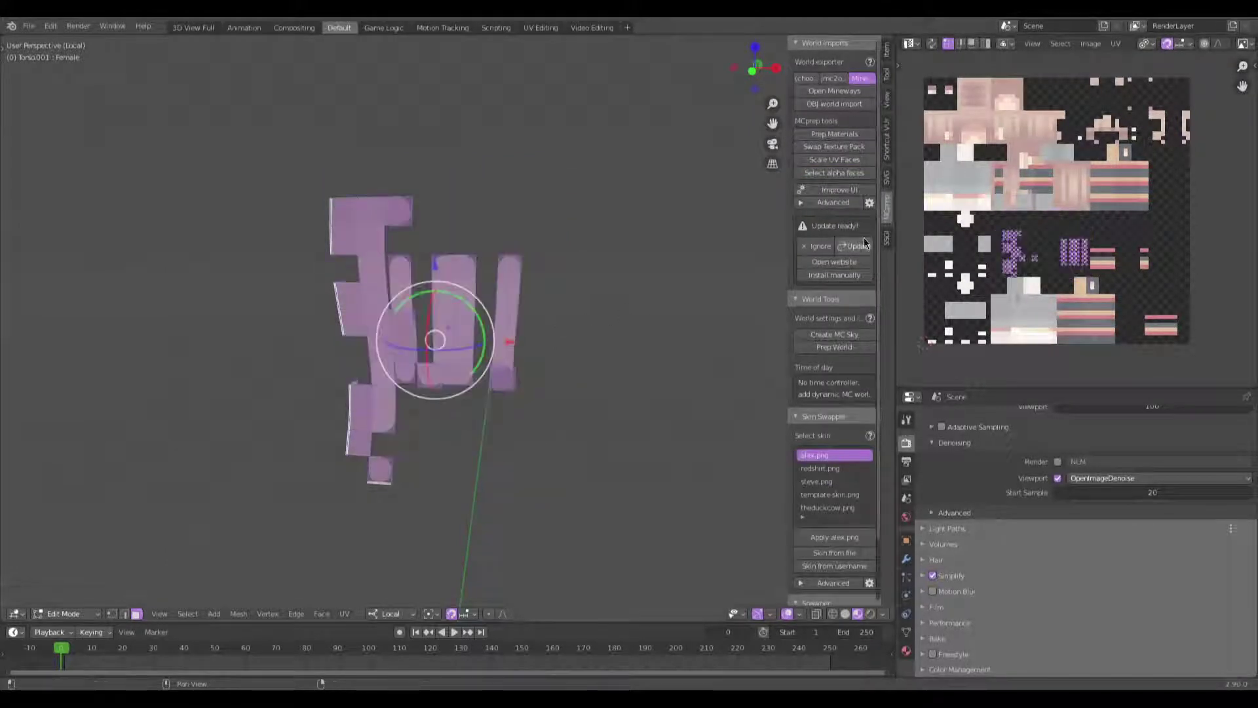
left_click(887, 47)
left_click_drag(812, 192, 875, 192)
key("q")
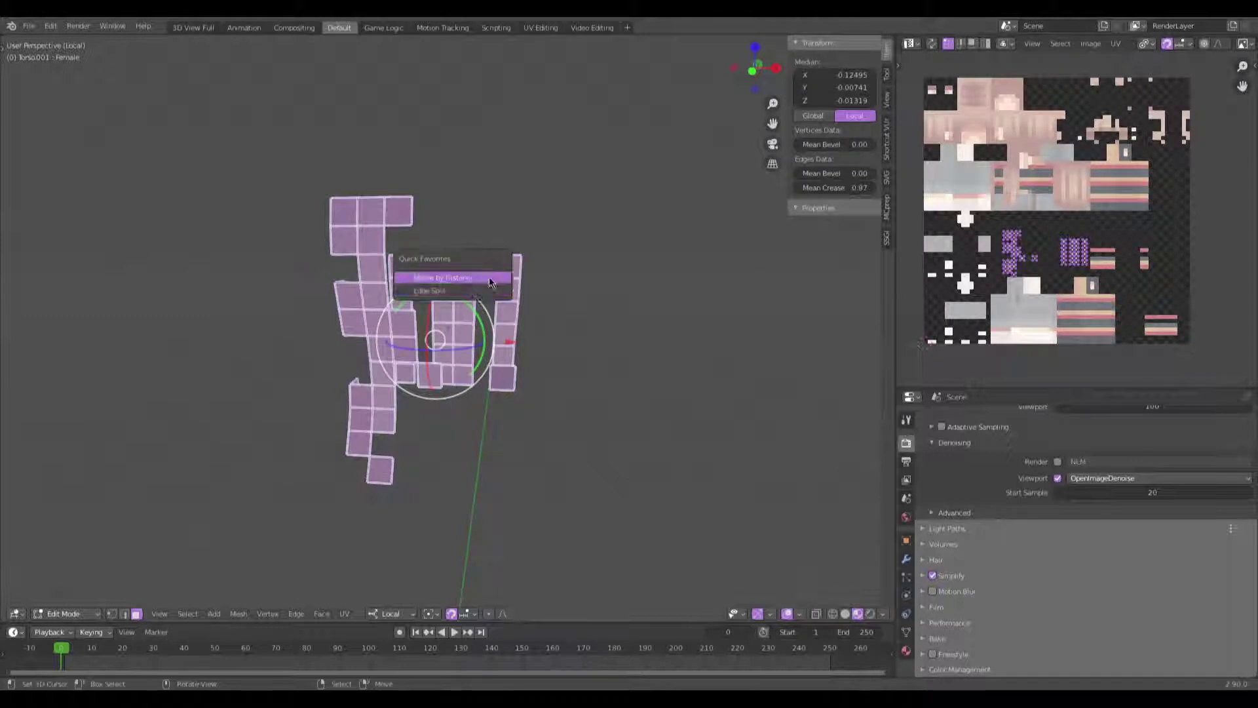
left_click(477, 294)
Step: Shrink the UVs of each outer torso face individually, merge the mesh by distance and return to Object Mode
scroll(1106, 311, "up", 1)
scroll(1106, 311, "up", 2)
middle_click_drag(1106, 311, 1162, 309)
key("s")
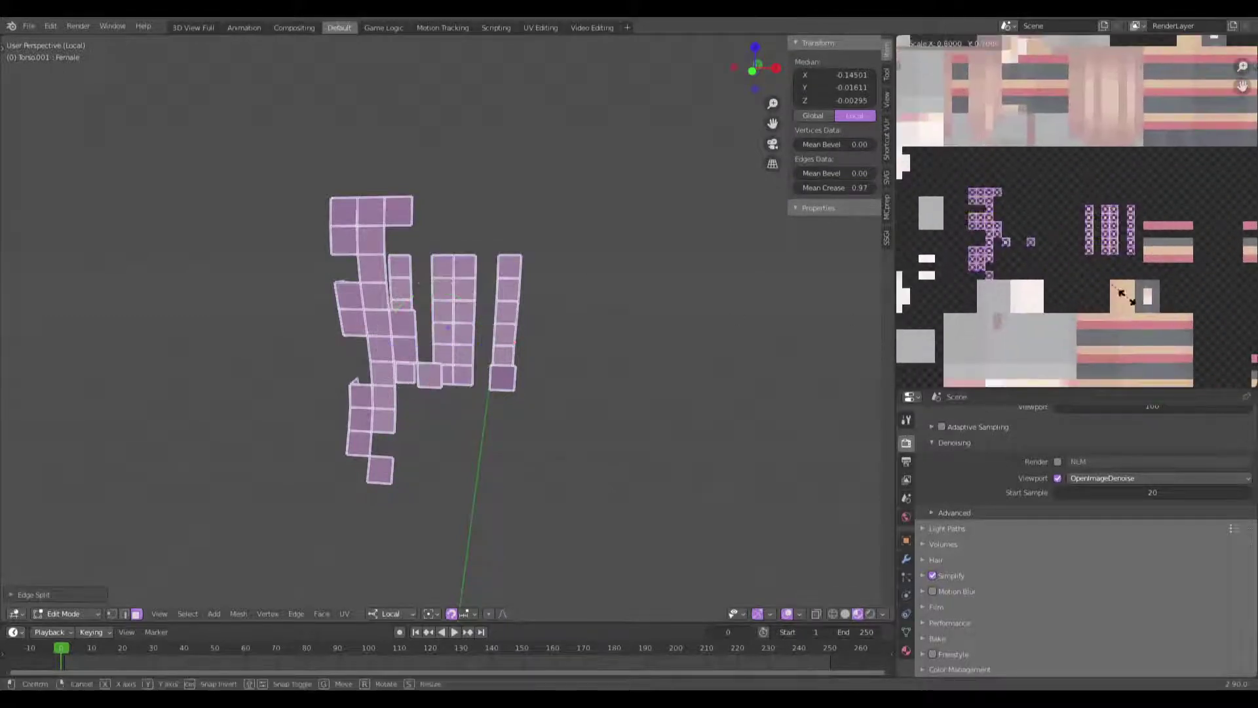
left_click(1119, 294)
key("q")
left_click(533, 380)
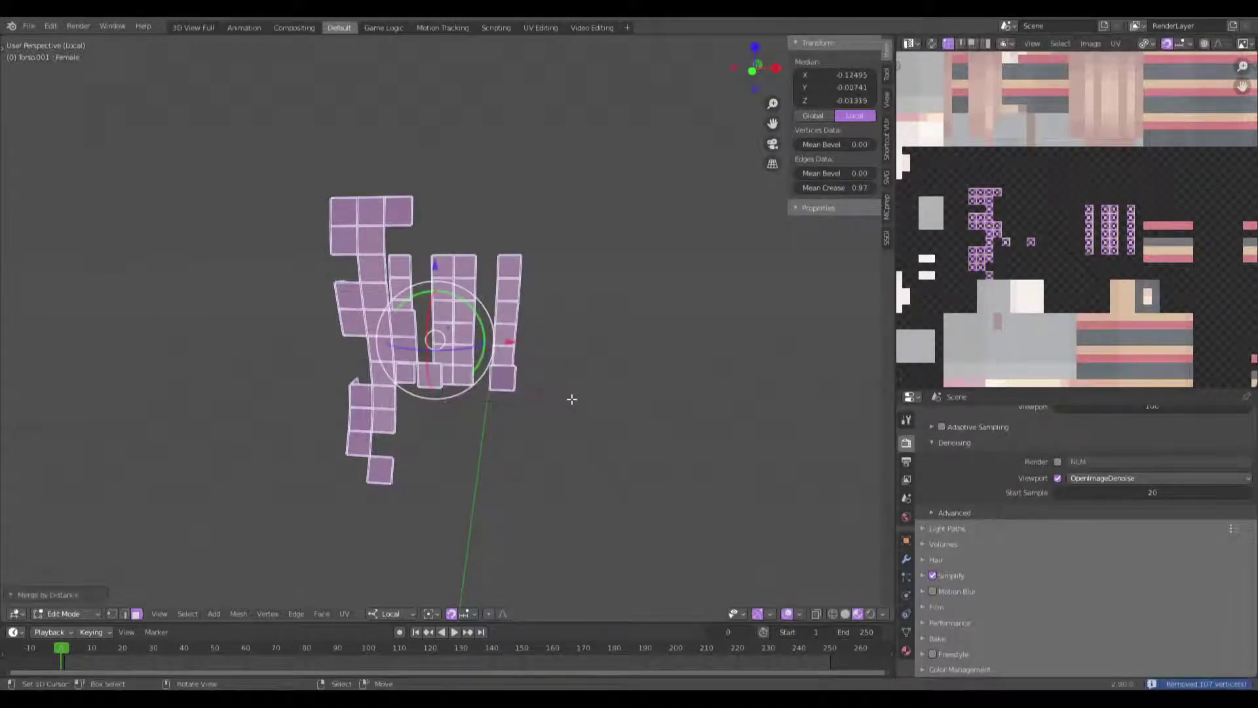
key("Tab")
middle_click_drag(570, 393, 559, 419)
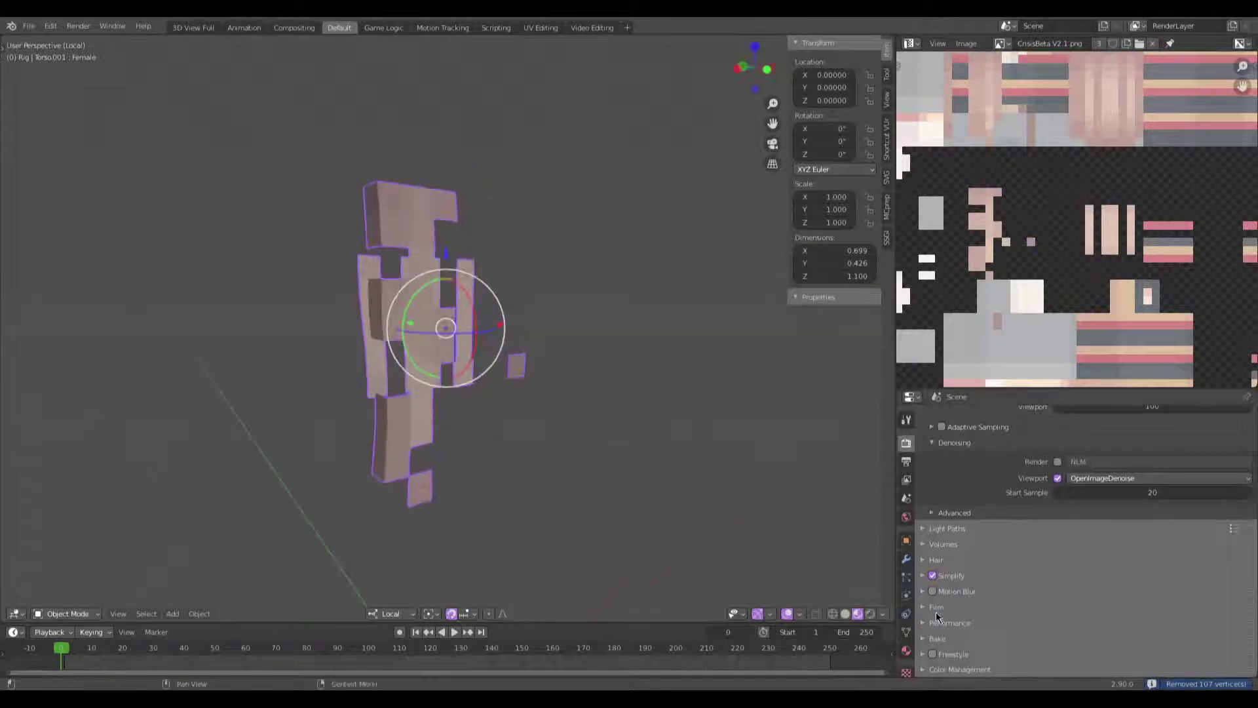
Step: Add a Solidify modifier with even thickness and a thickness of -0.0260 to Torso.001, and leave local view
left_click(907, 650)
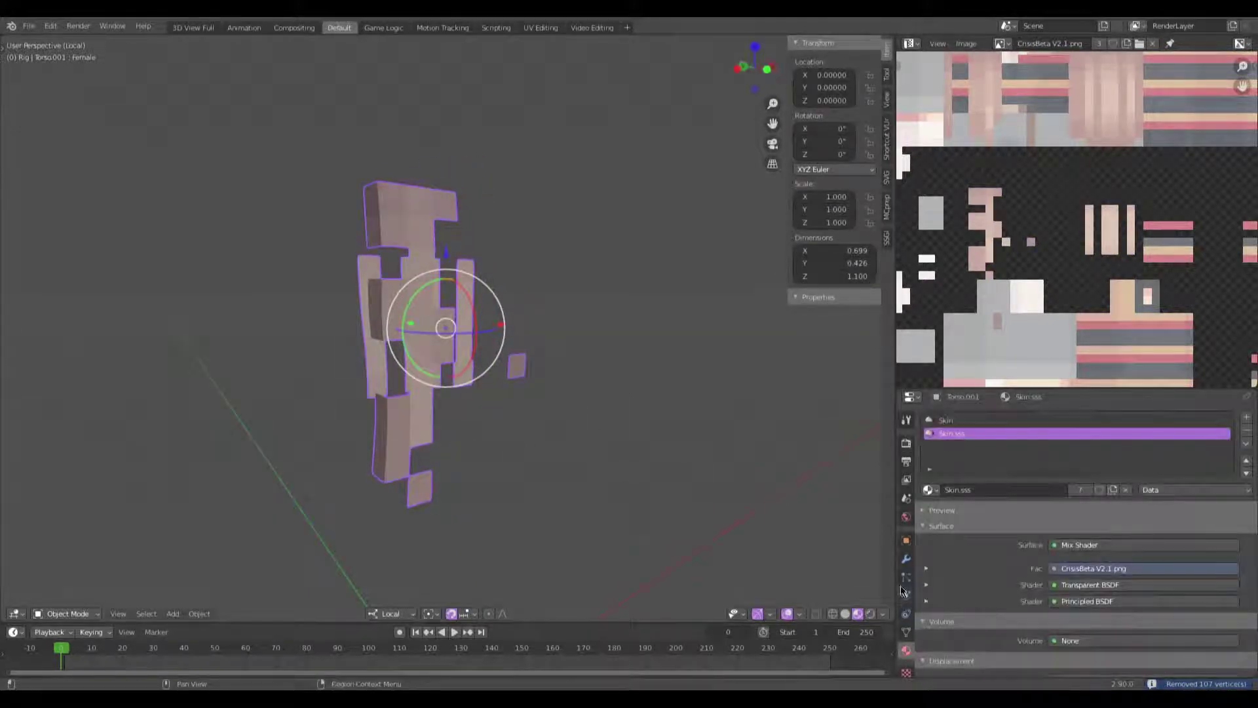
left_click(906, 558)
left_click(981, 415)
left_click(997, 616)
scroll(997, 616, "down", 8)
left_click(1142, 483)
left_click_drag(1142, 483, 1176, 483)
middle_click_drag(505, 376, 459, 470)
key("KP_Divide")
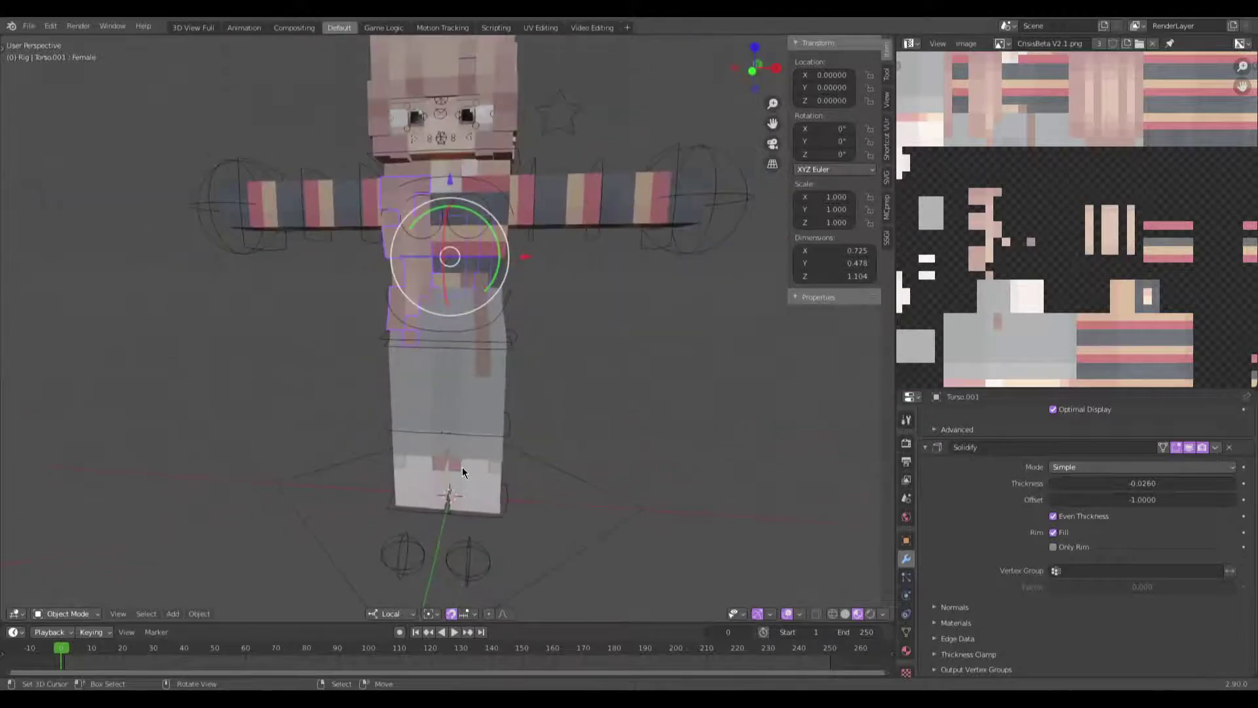
Step: Duplicate the base torso in place, isolate the copy and open it in Edit Mode with nothing selected
scroll(574, 407, "up", 4)
middle_click_drag(574, 377, 620, 310)
left_click(570, 283)
key("shift+d")
right_click(620, 310)
key("KP_Divide")
key("Tab")
middle_click_drag(555, 282, 578, 281)
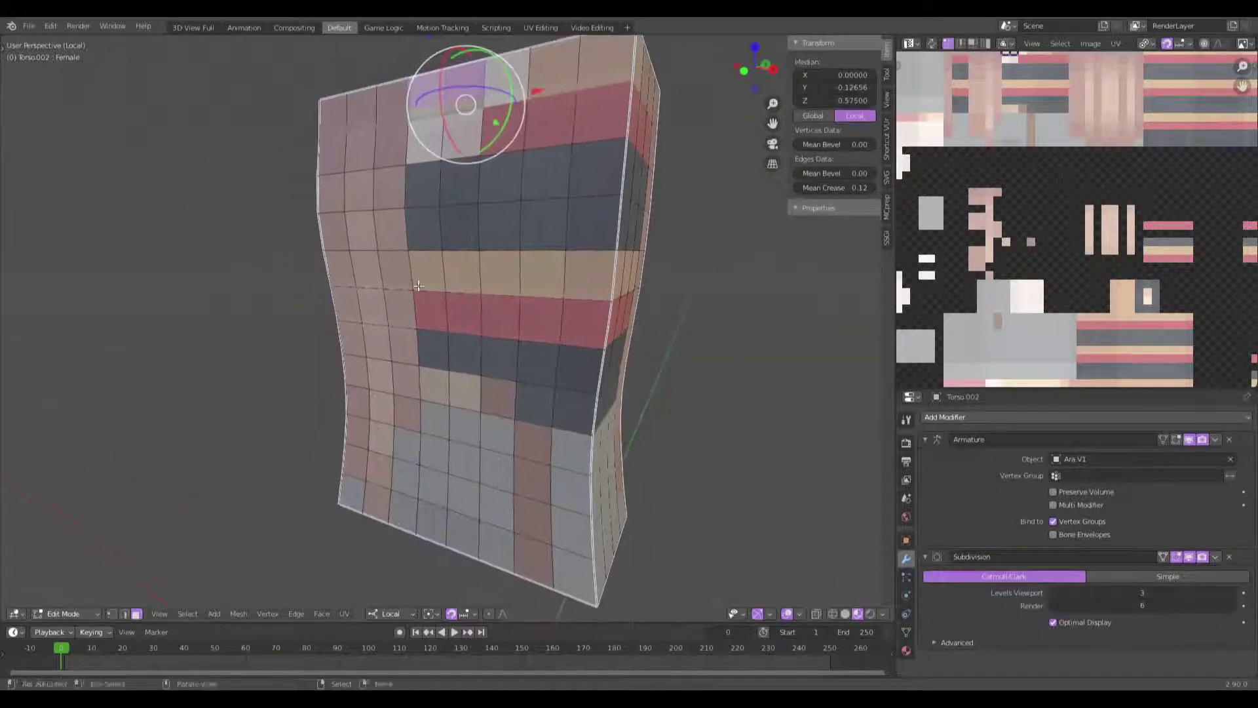
key("alt+a")
Step: Compare the duplicated torso's faces with the skin texture and the full character to work out which pixels are hair
middle_click_drag(449, 287, 462, 290)
scroll(463, 290, "down", 1)
scroll(1086, 181, "down", 2)
middle_click_drag(1087, 180, 1103, 290)
scroll(1093, 267, "up", 3)
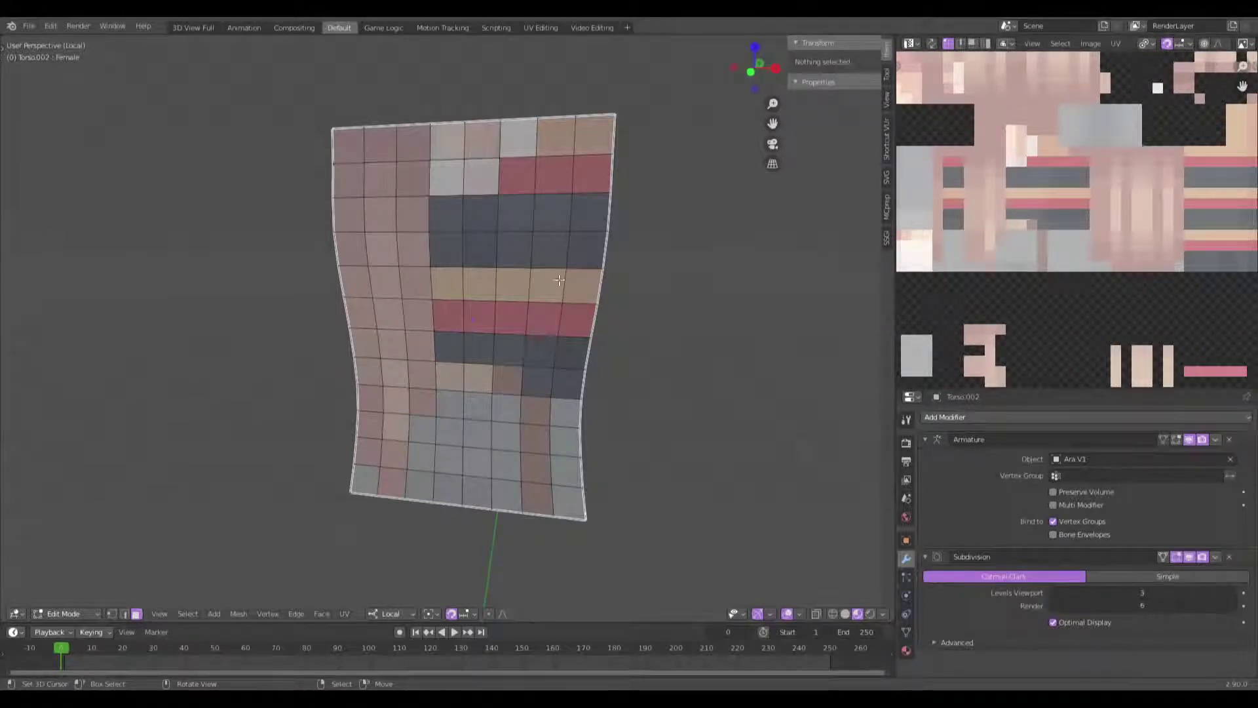
middle_click_drag(506, 395, 485, 384)
scroll(493, 388, "up", 2)
scroll(1099, 281, "down", 2)
middle_click_drag(1097, 267, 1153, 204)
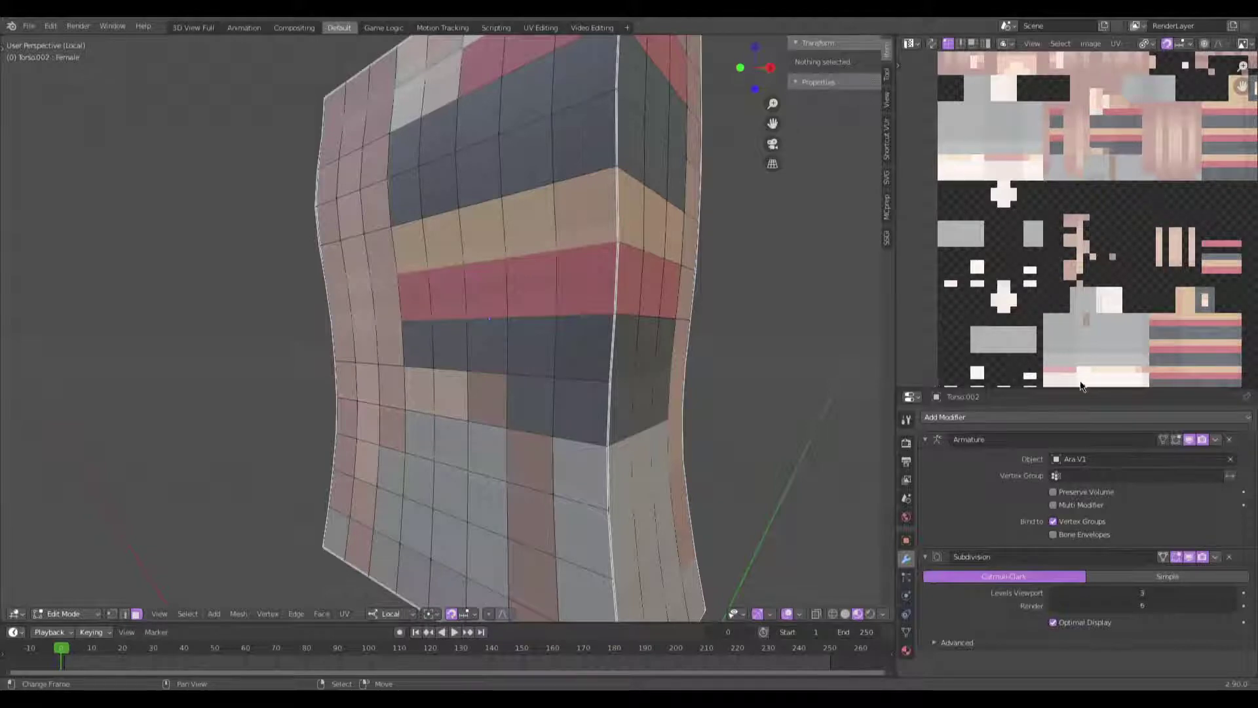
scroll(382, 458, "down", 2)
middle_click_drag(413, 436, 529, 429)
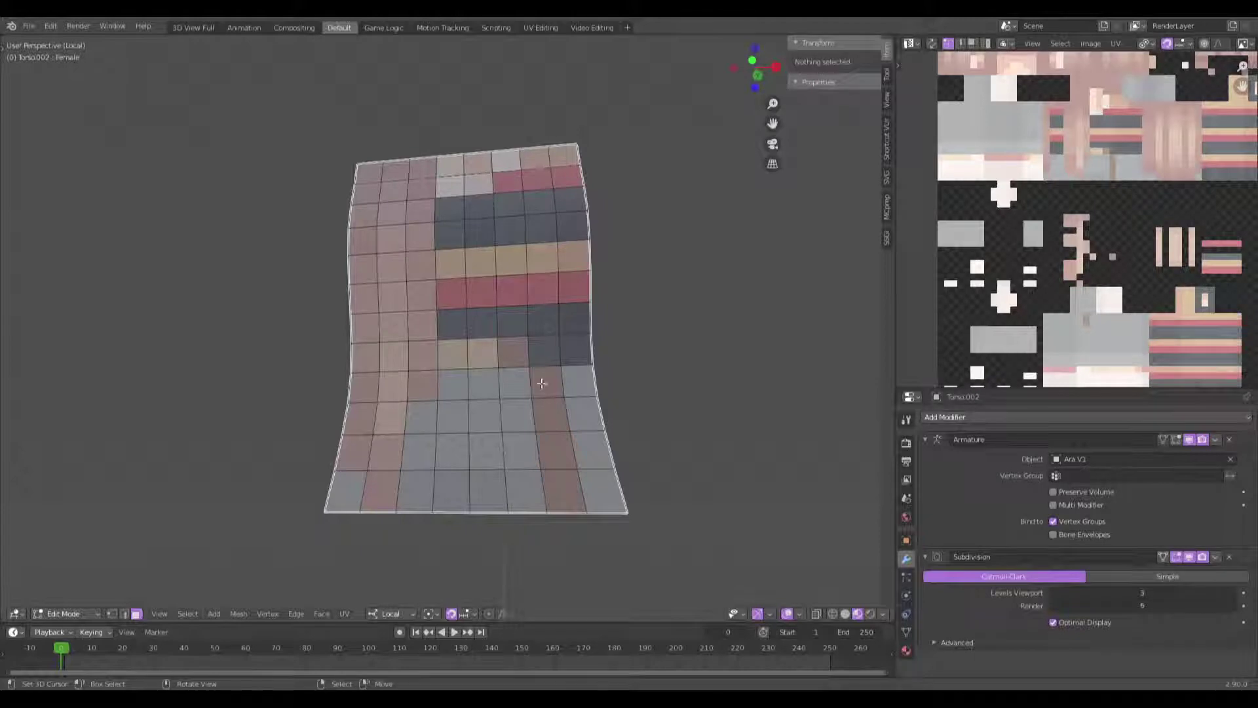
mouse_move(571, 414)
middle_mouse_down()
mouse_move(612, 413)
mouse_move(598, 394)
mouse_move(631, 354)
mouse_move(616, 404)
mouse_move(622, 379)
mouse_move(666, 407)
mouse_move(685, 357)
mouse_move(582, 407)
middle_mouse_up()
key("KP_Divide")
key("Tab")
scroll(580, 406, "up", 3)
scroll(576, 406, "down", 3)
middle_click_drag(590, 337, 491, 378)
left_click(531, 298)
key("KP_Divide")
key("Tab")
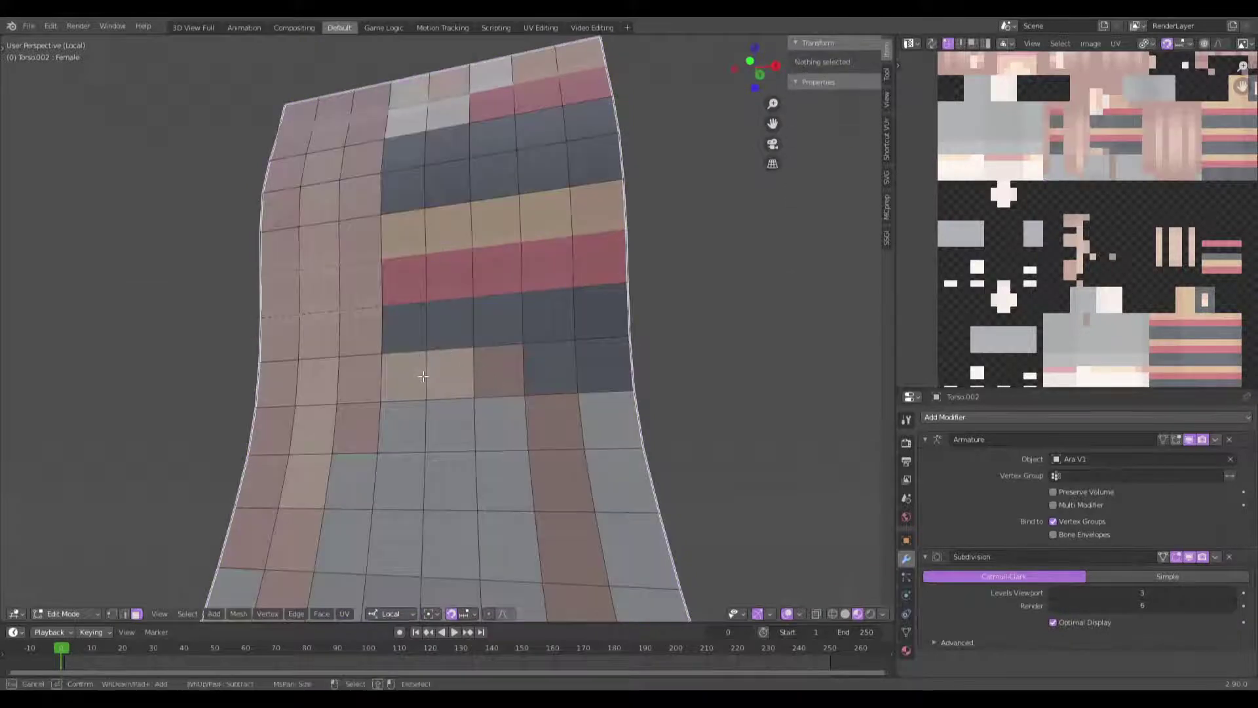
Step: Circle-select the hair-coloured faces on the front of Torso.002, including the three columns along one side and the short waist strip
left_click(420, 364)
scroll(420, 414, "down", 3)
middle_click_drag(420, 414, 475, 388, "shift")
key("c")
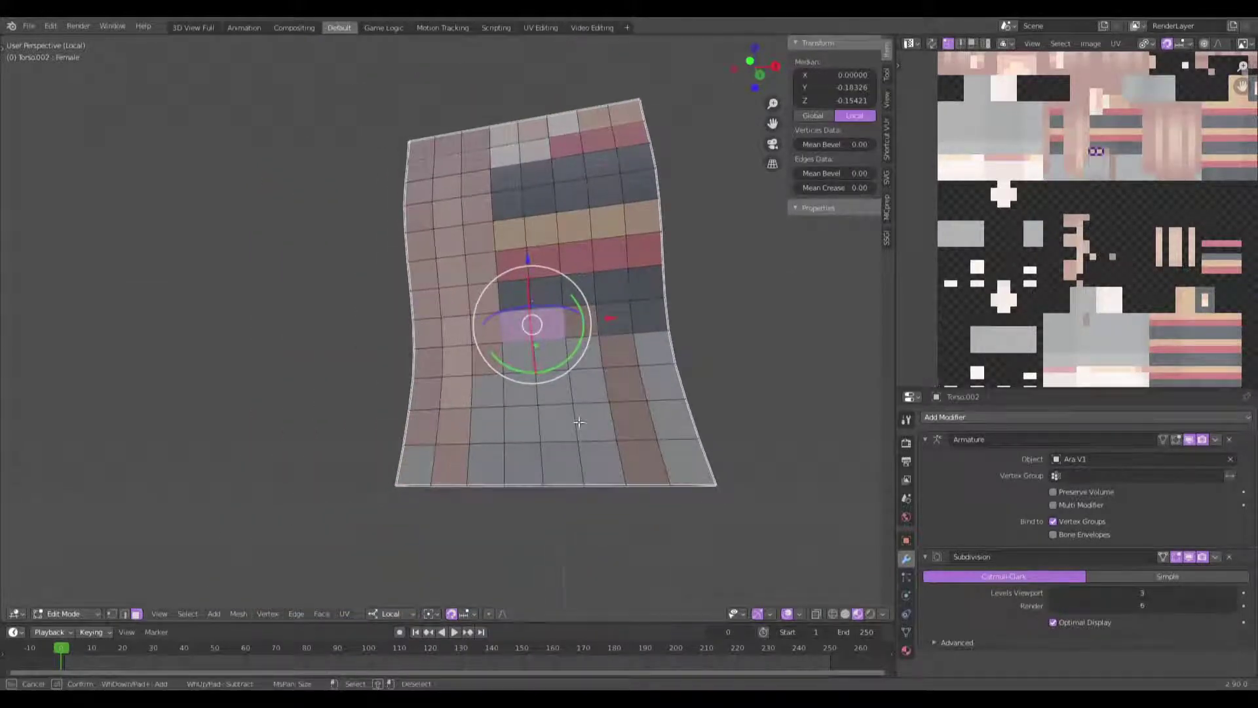
mouse_move(456, 421)
left_mouse_down()
mouse_move(435, 459)
mouse_move(461, 256)
left_mouse_up()
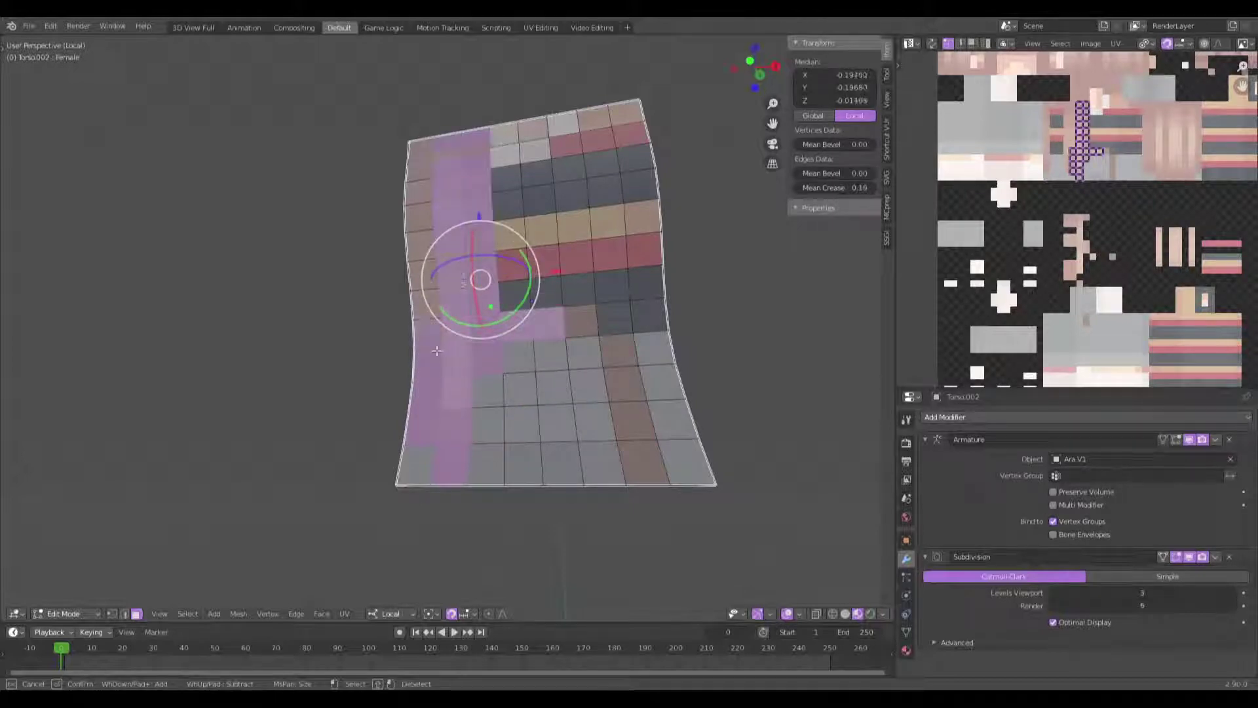
left_click_drag(437, 352, 436, 137)
Step: Add the hair faces on the adjacent side and across the back of the torso to the selection
middle_click_drag(518, 202, 517, 272)
left_click_drag(406, 195, 478, 259)
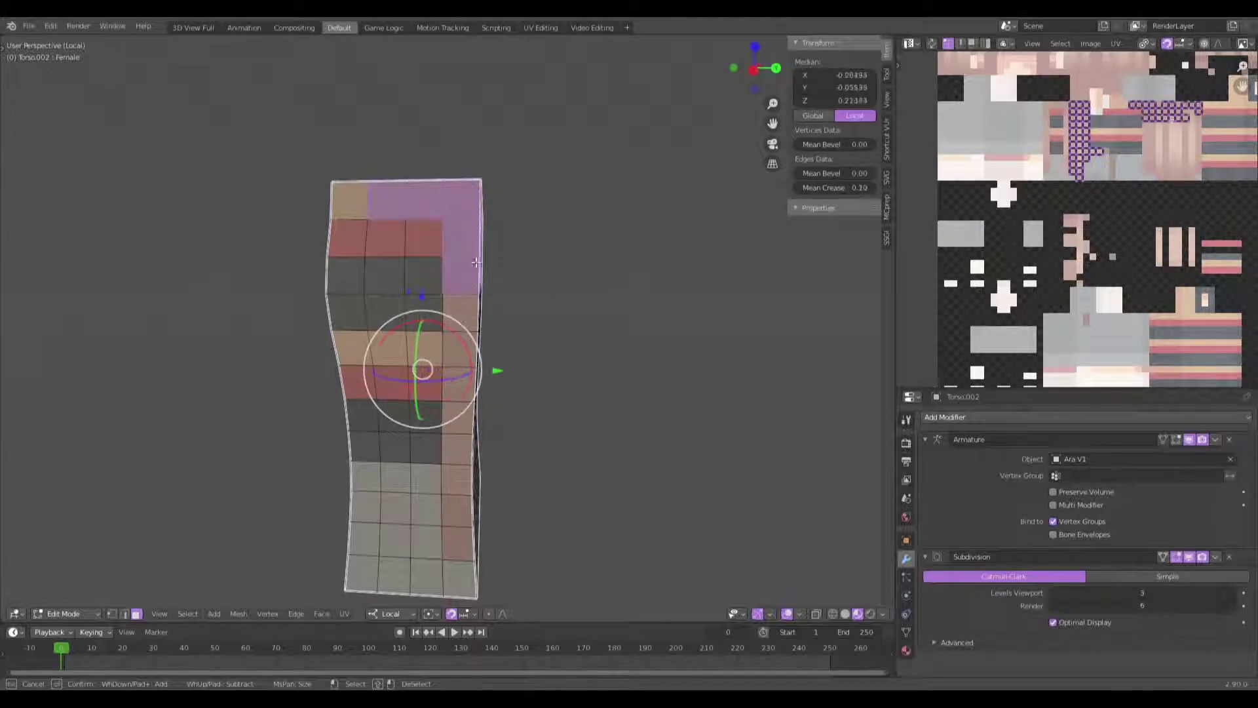
mouse_move(514, 482)
middle_mouse_down()
mouse_move(439, 470)
mouse_move(368, 500)
middle_mouse_up()
key("c")
mouse_move(368, 500)
left_mouse_down()
mouse_move(340, 472)
mouse_move(340, 319)
left_mouse_up()
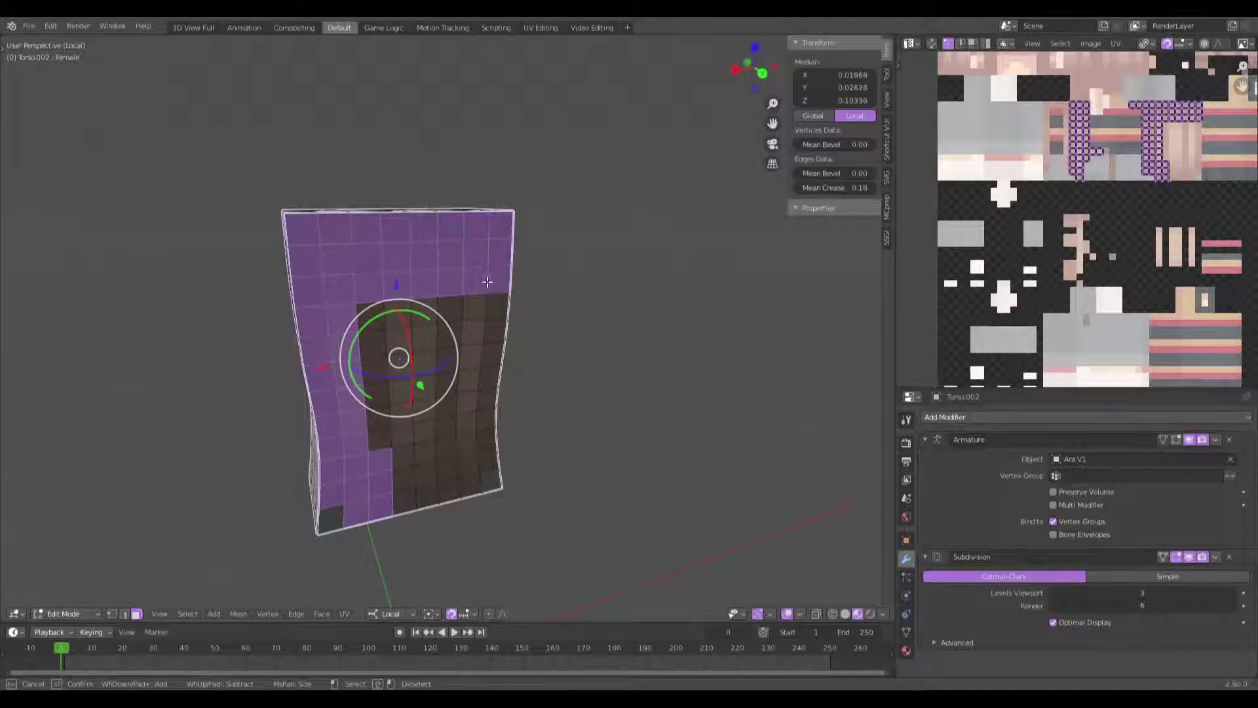
left_click_drag(485, 274, 472, 430)
mouse_move(433, 483)
left_mouse_down()
mouse_move(423, 426)
mouse_move(436, 334)
mouse_move(380, 398)
left_mouse_up()
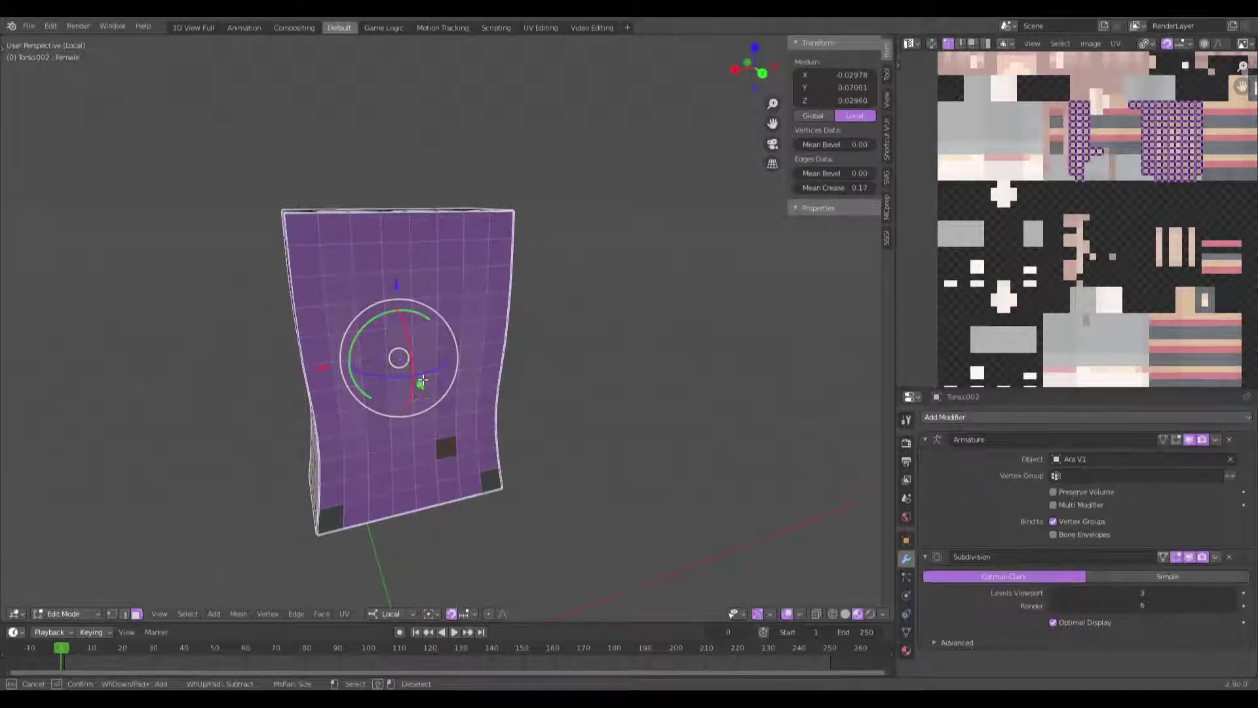
mouse_move(440, 454)
middle_mouse_down()
mouse_move(406, 455)
mouse_move(422, 458)
middle_mouse_up()
Step: Add the hair faces along the edges of the torso's remaining side to the selection
key("c")
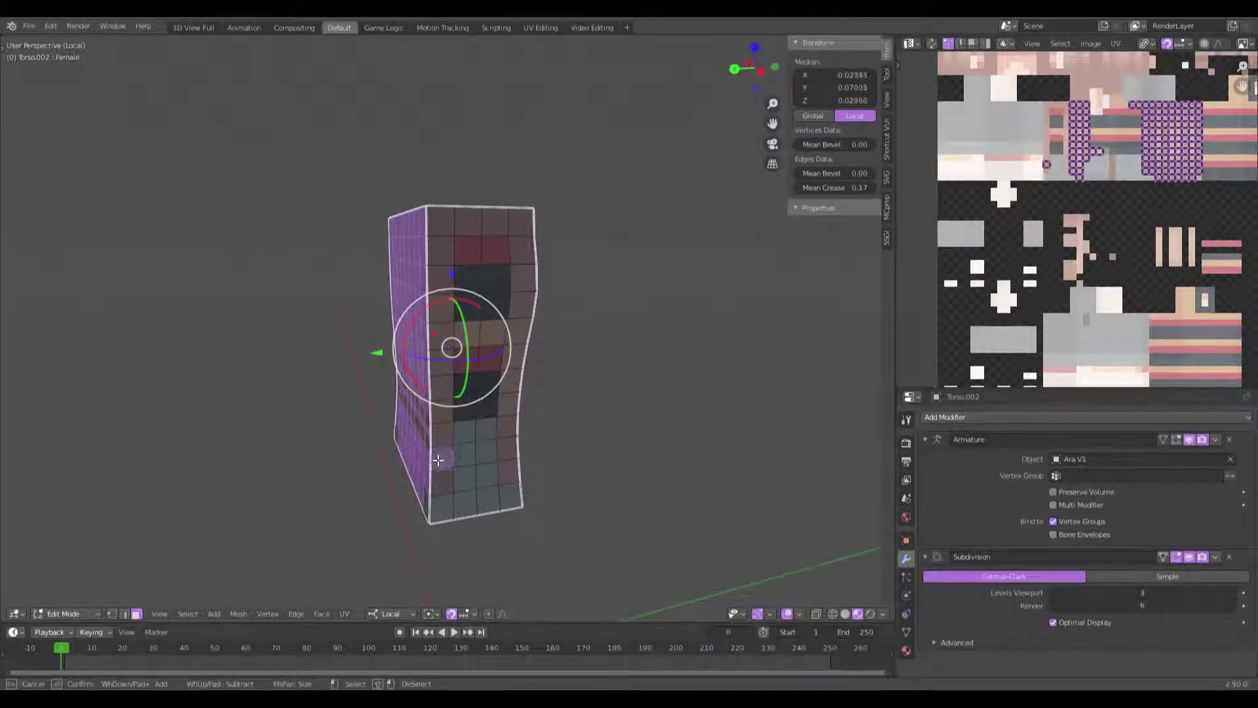
left_click_drag(436, 452, 429, 321)
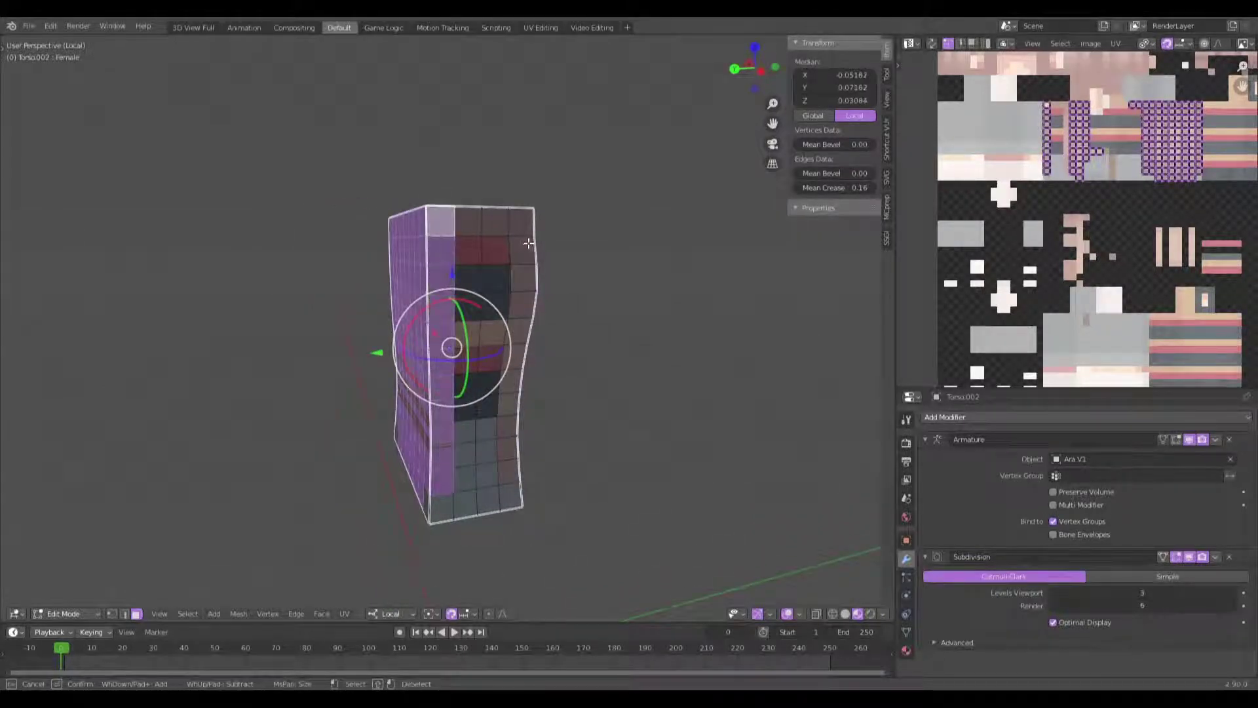
mouse_move(549, 322)
middle_mouse_down()
mouse_move(579, 340)
mouse_move(519, 331)
mouse_move(524, 216)
middle_mouse_up()
key("c")
left_click_drag(532, 187, 541, 307)
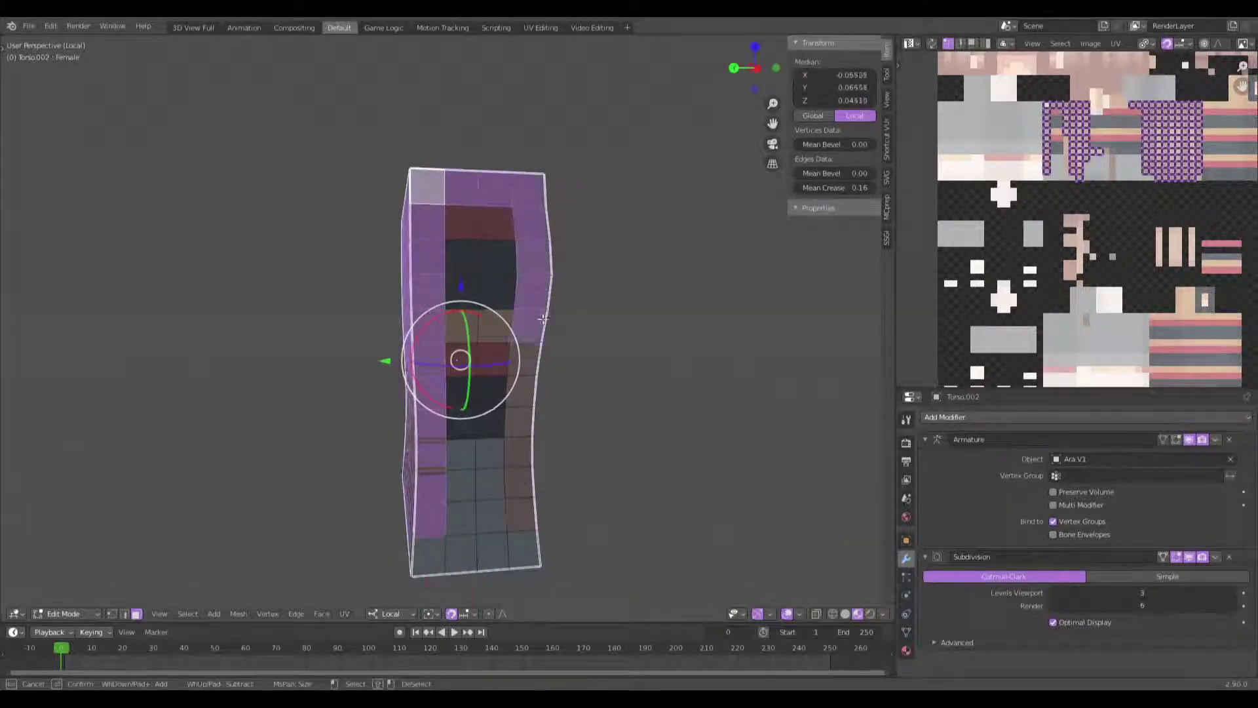
Step: Delete every face except the selected hair faces and set the mean crease of the remaining mesh to 1.00
middle_click_drag(610, 452, 475, 434)
key("Escape")
key("x")
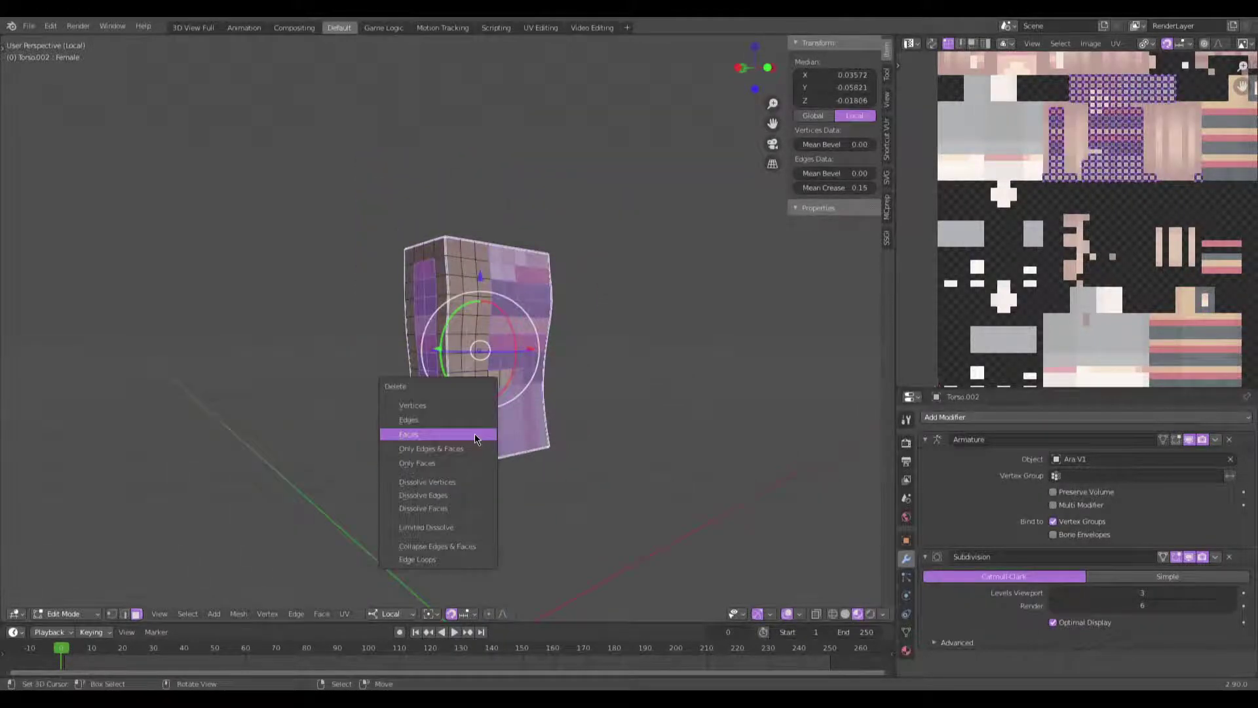
left_click(474, 434)
key("a")
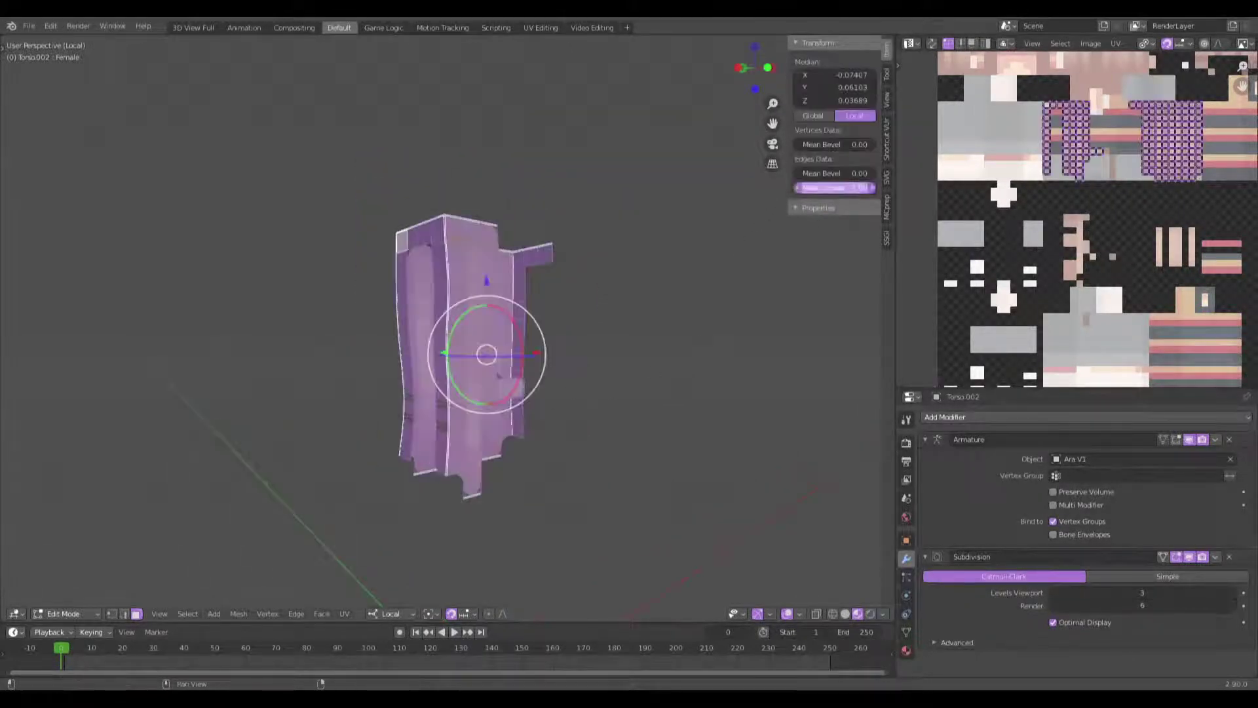
left_click_drag(834, 188, 876, 187)
Step: Shrink the UVs of each edge-split hair face individually, merge the vertices by distance and leave Edit Mode
scroll(1183, 177, "up", 2)
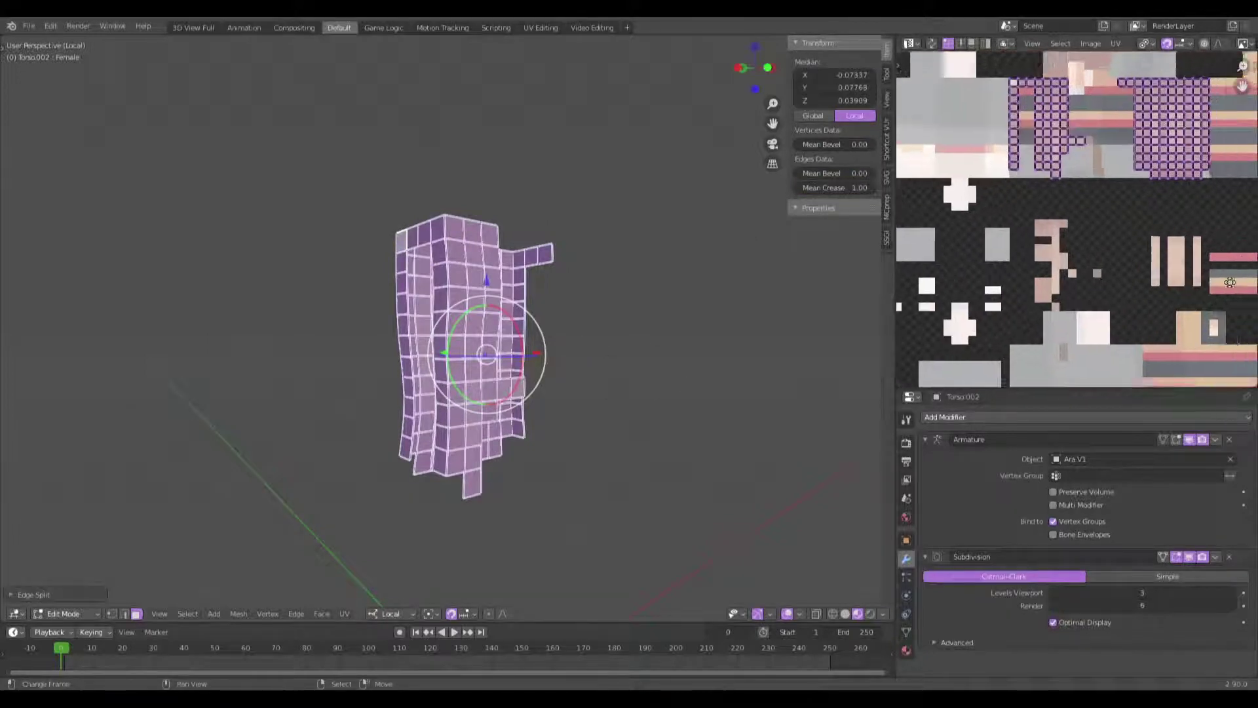
key("s")
left_click(1147, 208)
key("q")
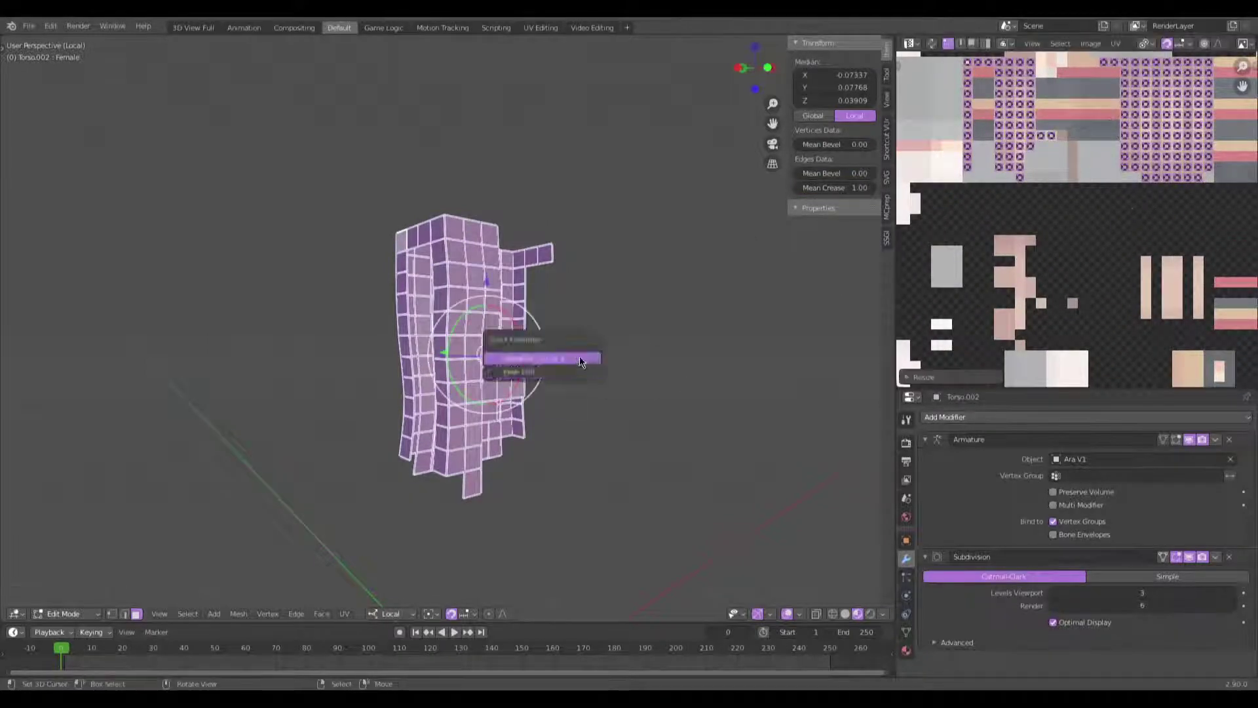
left_click(579, 356)
middle_click_drag(658, 343, 598, 352)
scroll(620, 371, "up", 2)
key("Tab")
scroll(613, 347, "down", 3)
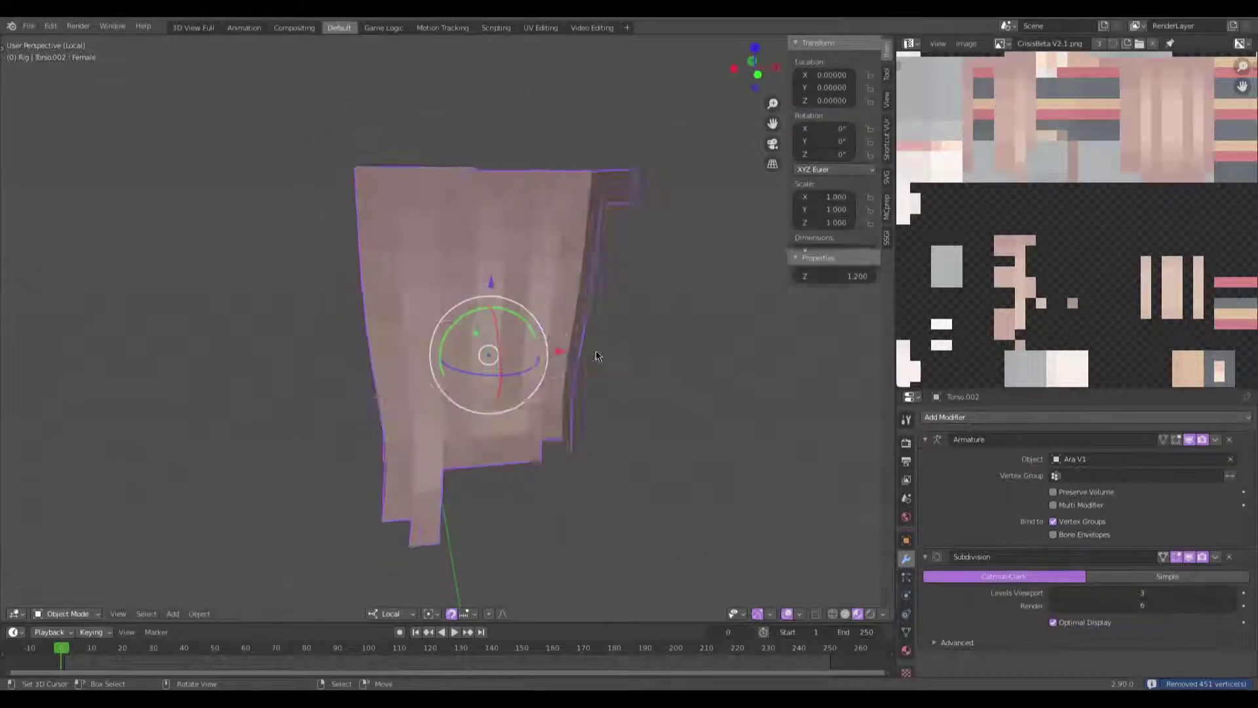
Step: Add a Solidify modifier with even thickness and a thickness of -0.01 to Torso.002, and leave local view
left_click(996, 416)
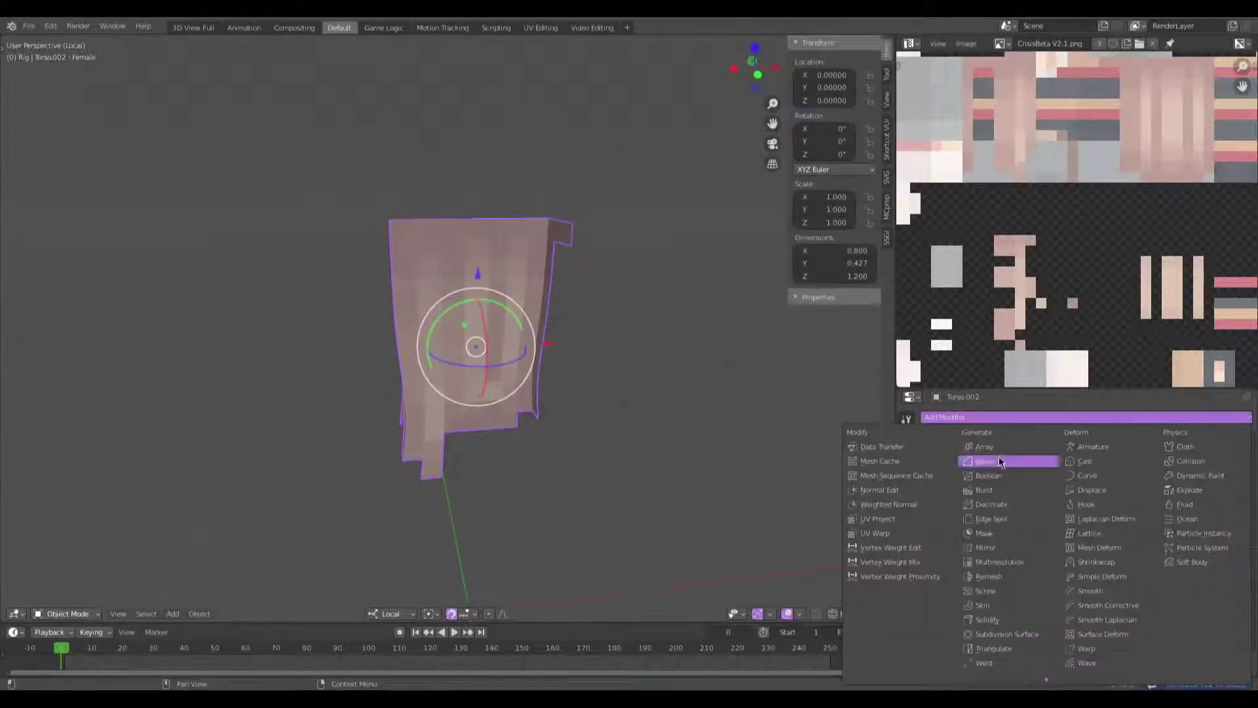
left_click(1002, 619)
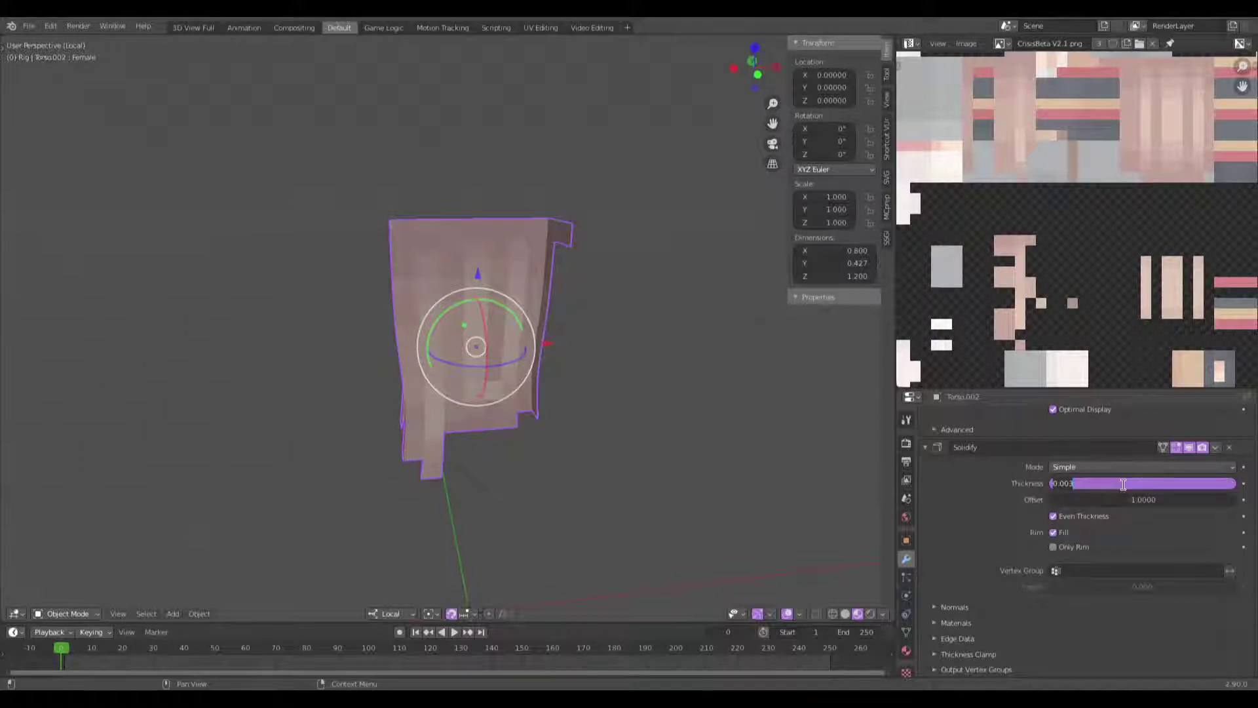
type("-0.01")
key("Return")
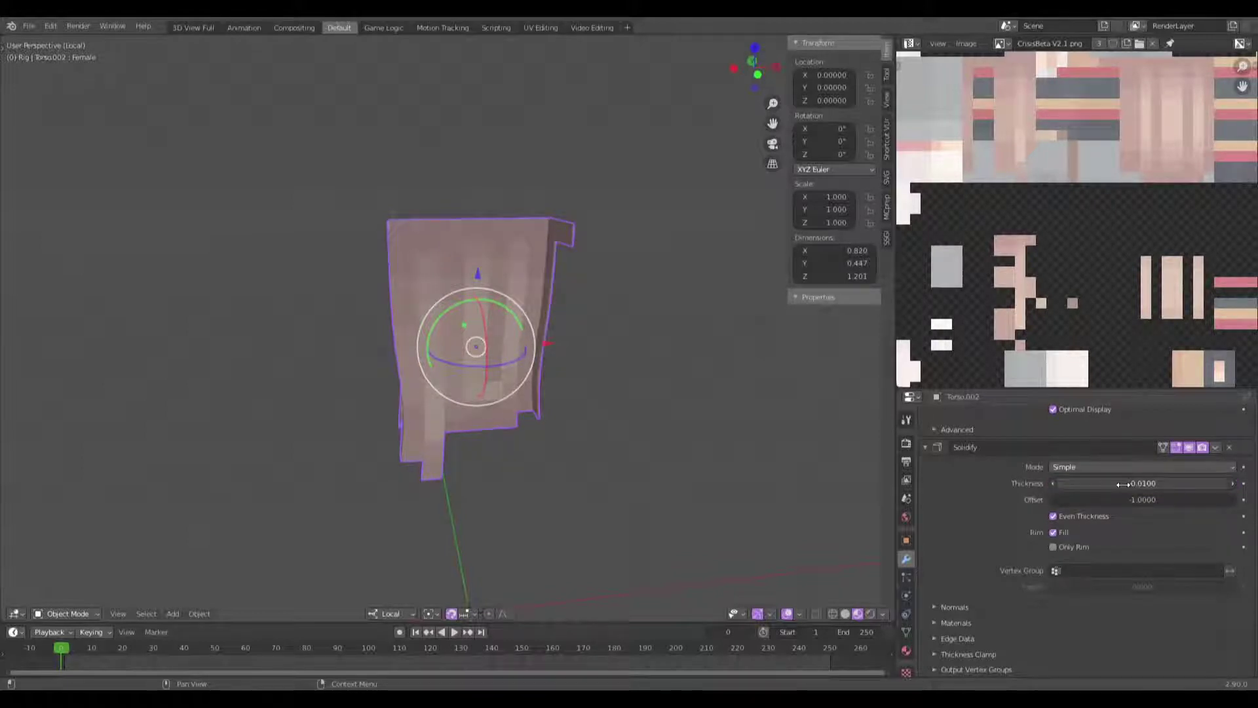
scroll(470, 301, "up", 2)
middle_click_drag(470, 300, 447, 371)
key("alt+a")
key("KP_Divide")
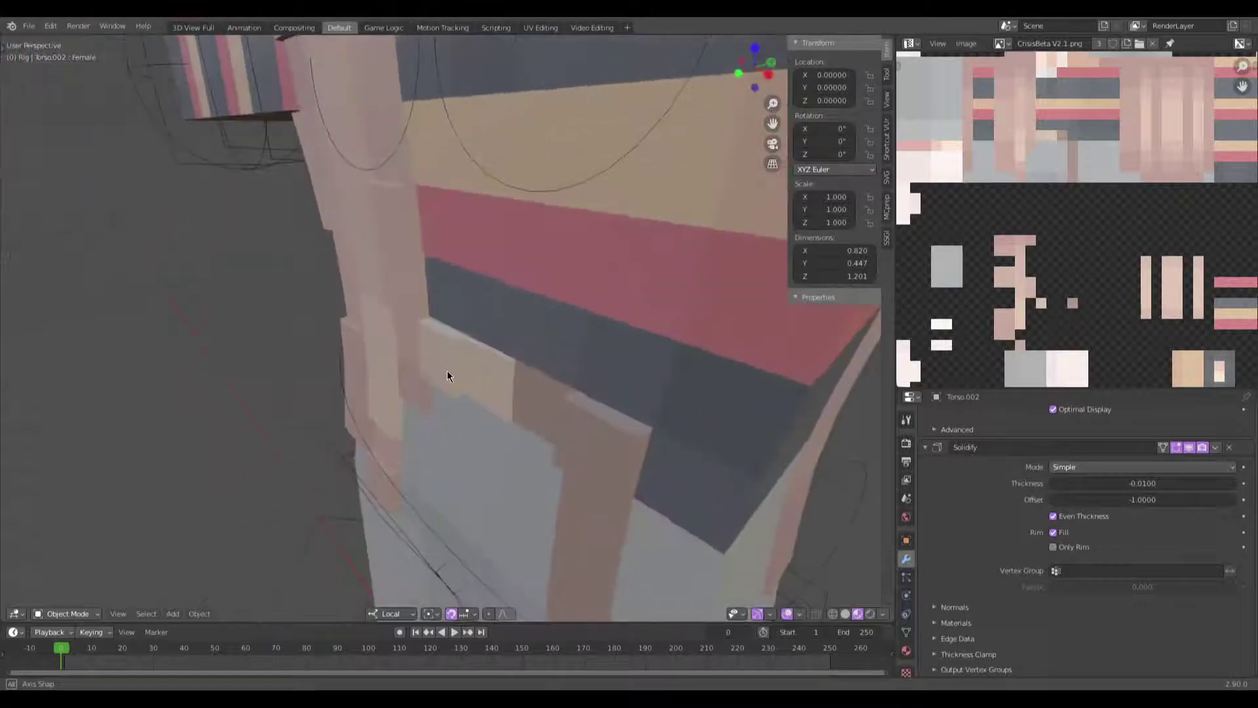
Step: Inspect where the two hair layers overlap around the waist strip from several angles, checking which object each piece belongs to
right_click(494, 356)
right_click(457, 355)
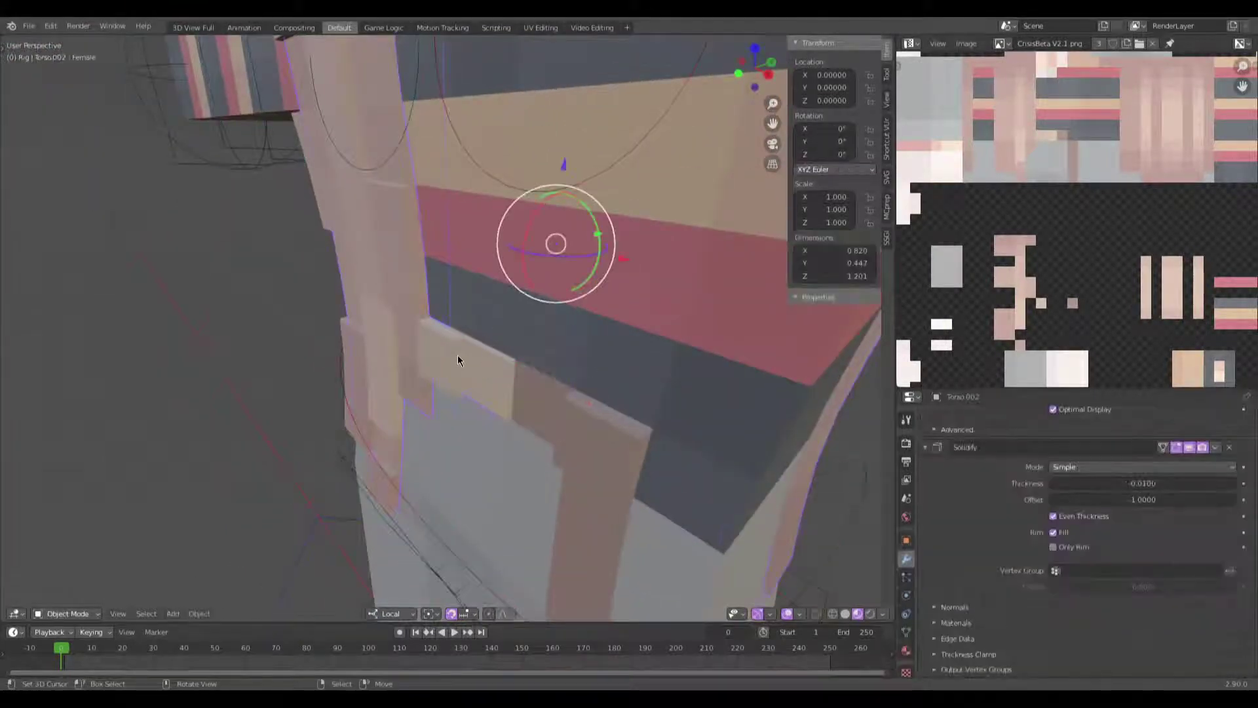
right_click(509, 355)
right_click(503, 388)
middle_click_drag(502, 388, 530, 331)
right_click(529, 332)
right_click(560, 299)
key("ctrl+z")
middle_click_drag(593, 283, 439, 333)
right_click(515, 321)
middle_click_drag(589, 344, 360, 399)
key("KP_Divide")
key("Tab")
key("alt+a")
key("c")
left_click(360, 397)
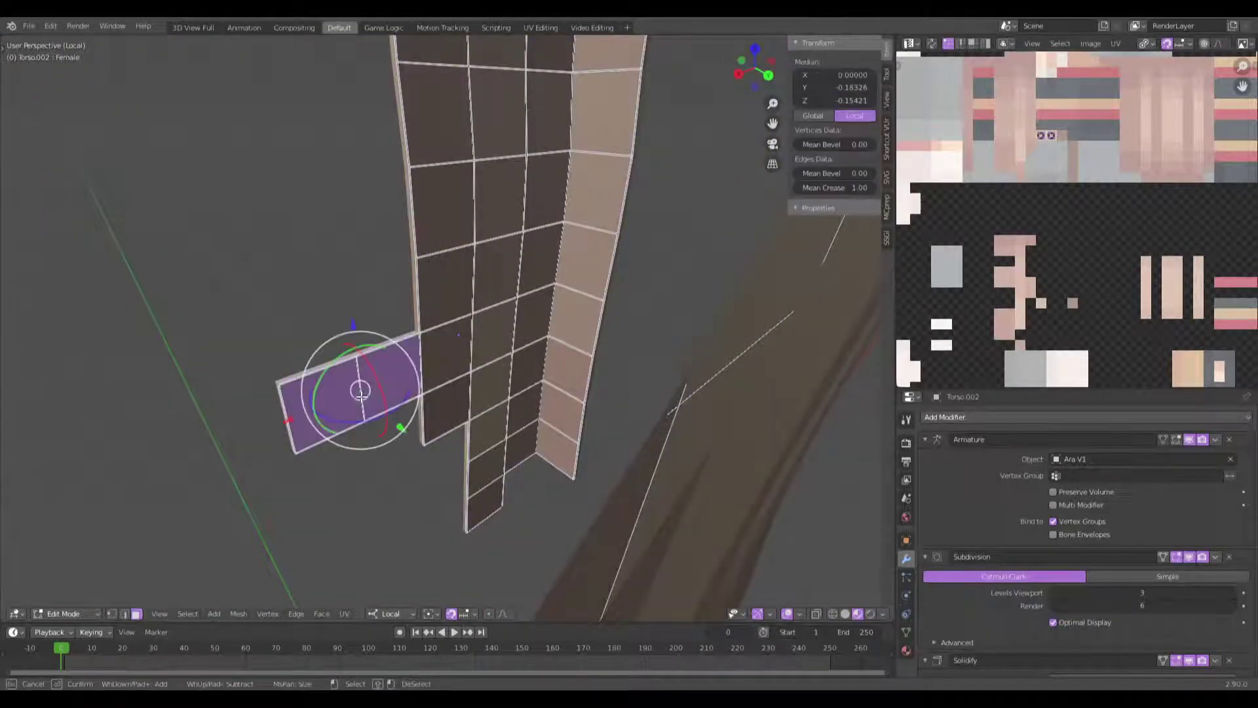
key("alt+a")
key("Tab")
key("KP_Divide")
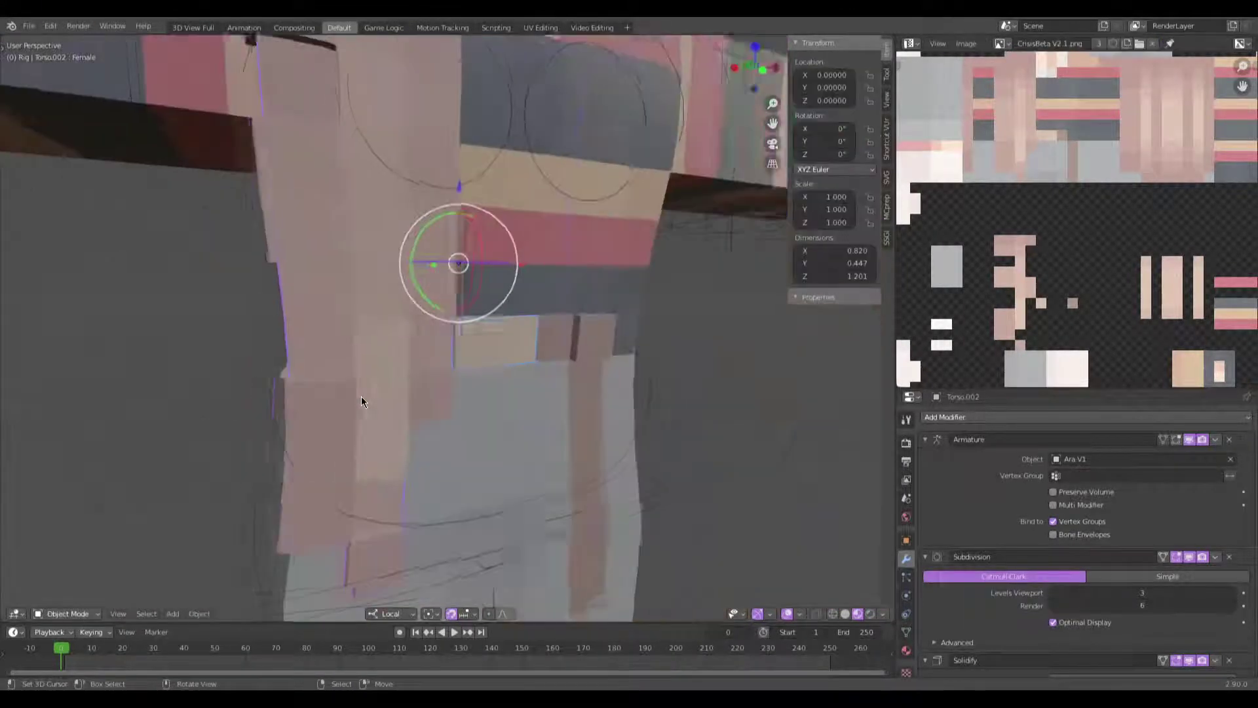
Step: Isolate Torso.001, delete its two separate small hair faces that overlap the other layer near the waist, and return to the full rig
left_click(501, 339)
middle_click_drag(577, 347, 369, 371)
scroll(487, 379, "up", 3)
right_click(455, 348)
key("Tab")
key("KP_Divide")
scroll(339, 376, "up", 1)
right_click(378, 362)
right_click(300, 408, "shift")
key("x")
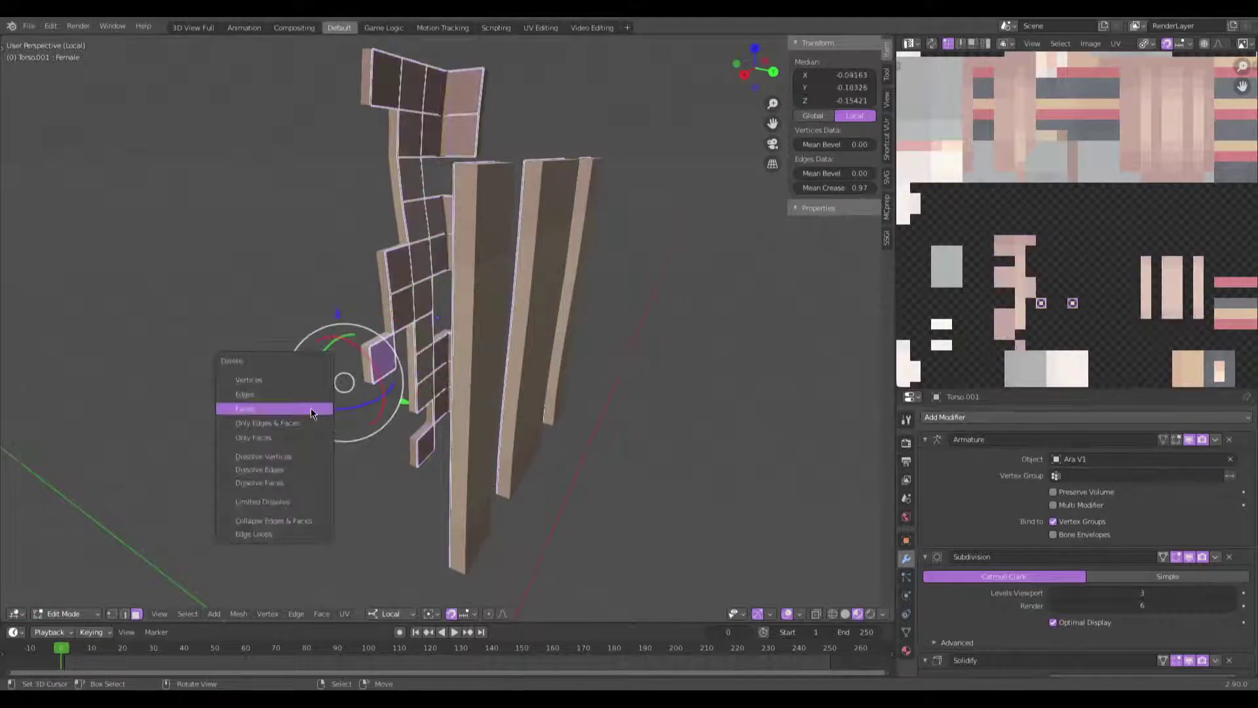
left_click(310, 408)
key("Tab")
key("KP_Divide")
Step: Set the Solidify thickness of the striped clothing layer Torso.003 to -0.023
left_click(479, 360)
scroll(1049, 551, "down", 5)
mouse_move(1061, 545)
left_mouse_down()
mouse_move(1088, 545)
mouse_move(1075, 545)
left_mouse_up()
middle_click_drag(726, 459, 533, 355)
scroll(621, 460, "down", 4)
middle_click_drag(621, 460, 480, 458)
scroll(1169, 260, "down", 4)
middle_click_drag(1170, 260, 1135, 267)
scroll(1135, 267, "up", 1)
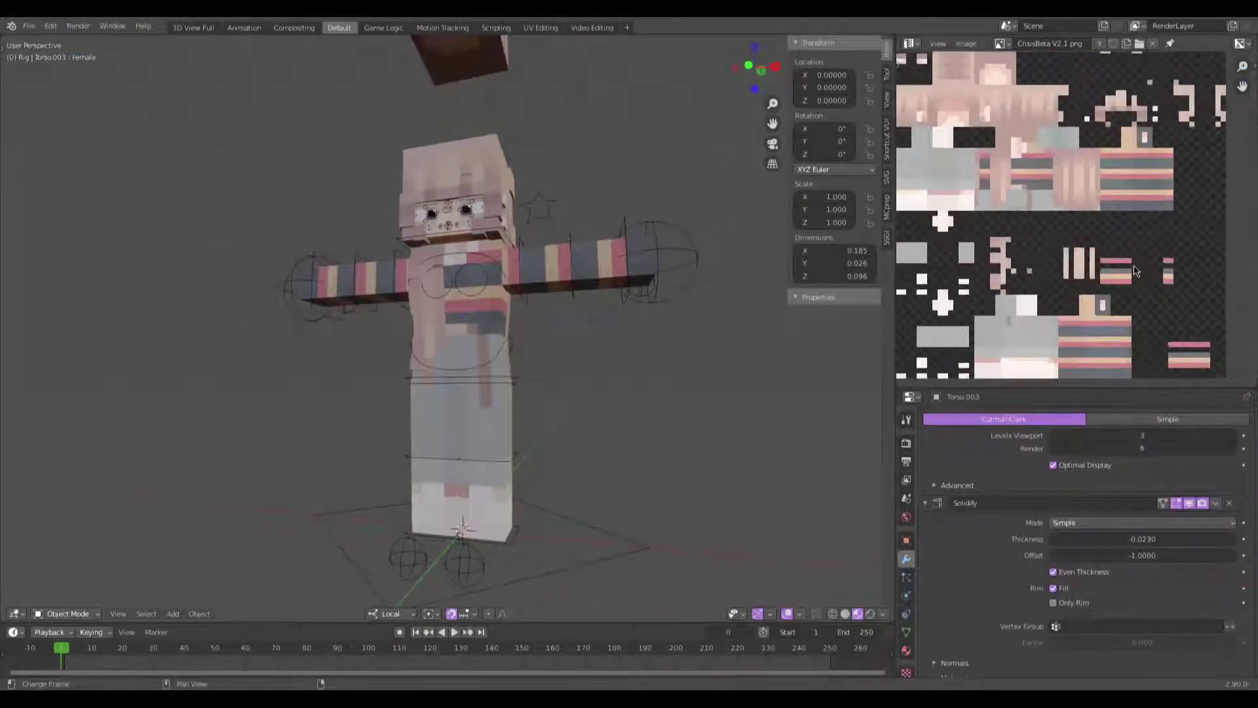
Step: Duplicate the left arm mesh LeftArm.S, isolate the copy in local view and open it in Edit Mode
middle_click_drag(524, 399, 473, 347)
right_click(542, 263)
key("ctrl+Tab")
right_click(532, 268)
key("ctrl+Tab")
left_click(550, 269)
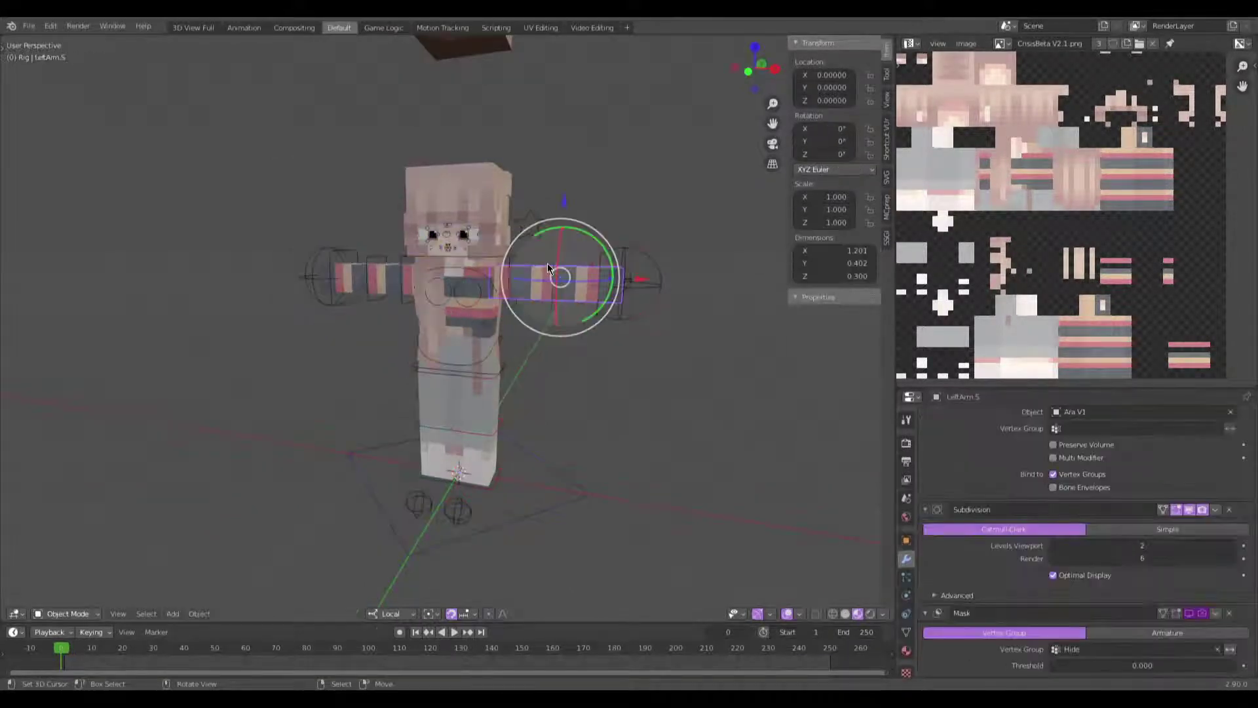
key("KP_Divide")
key("Tab")
scroll(544, 261, "down", 3)
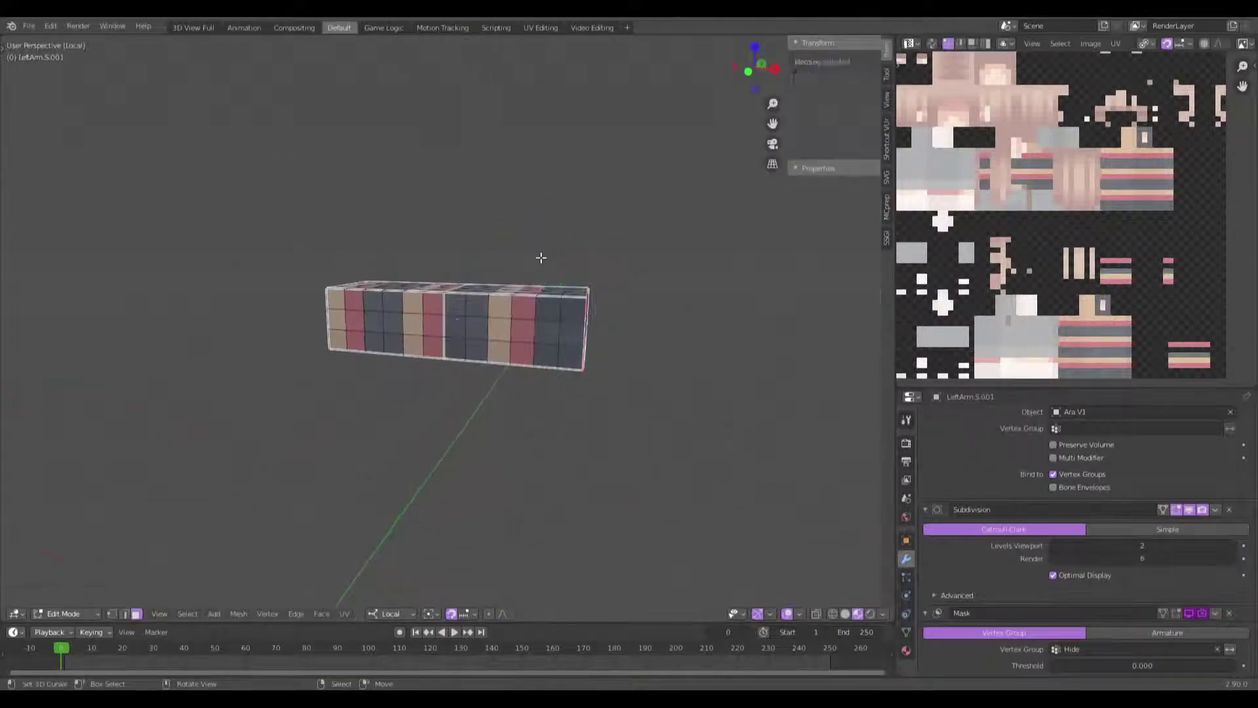
Step: Select the whole duplicated arm and move its UVs onto the left arm's outer-layer area of the skin texture
key("a")
key("g")
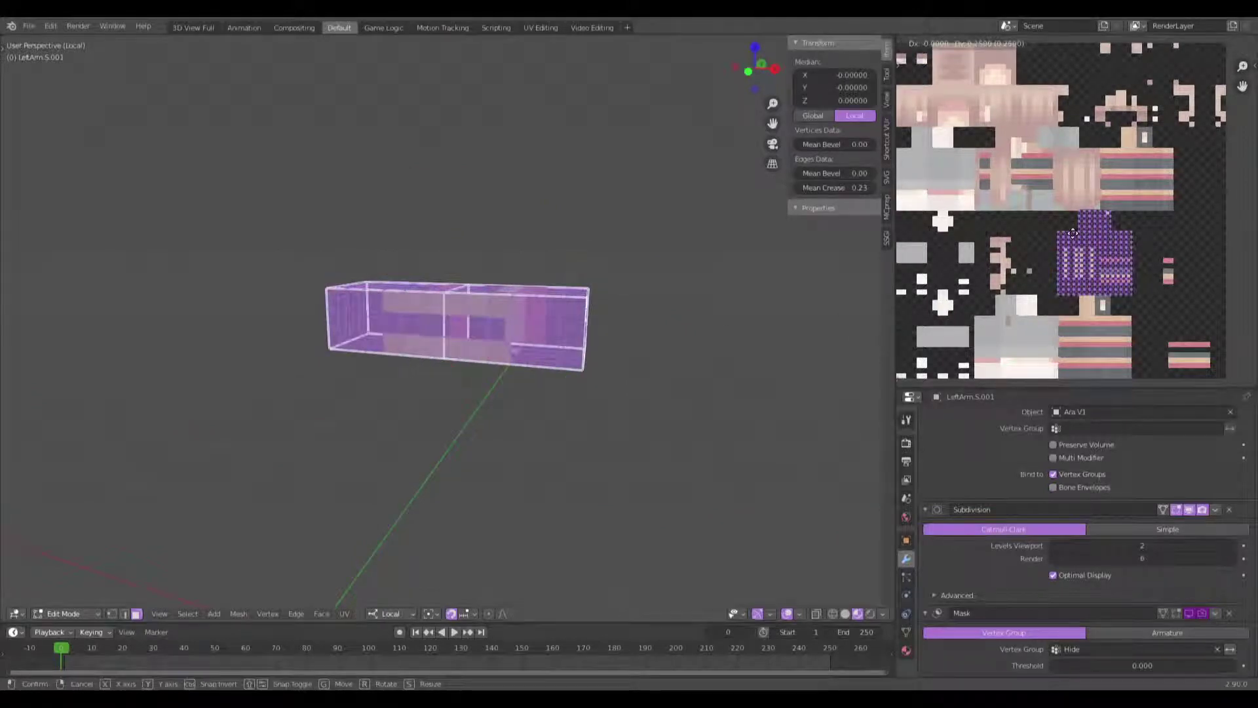
left_click(1158, 318)
Step: Select the transparent faces of the duplicated arm with MCprep's Select alpha faces and delete them
middle_click_drag(554, 334, 569, 385)
scroll(570, 385, "up", 3)
left_click(887, 207)
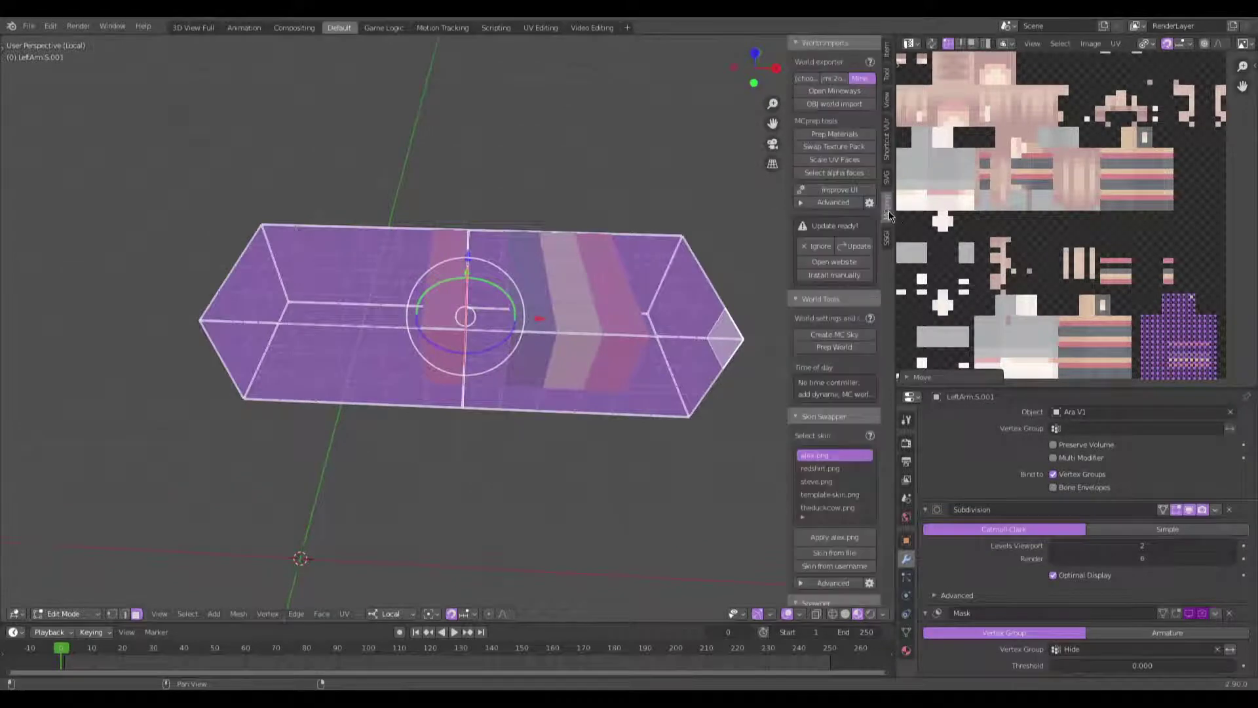
left_click(749, 232)
left_click(837, 177)
key("x")
left_click(575, 258)
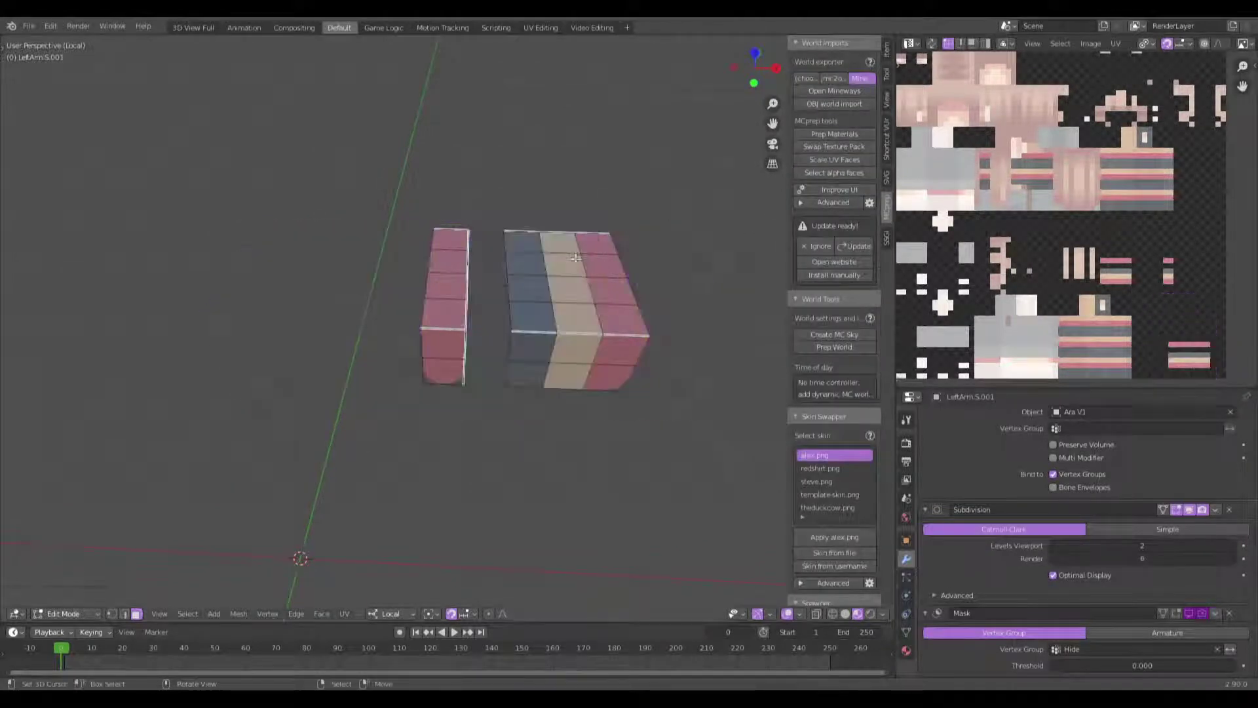
Step: Select all remaining faces of the sleeve layer and set their mean crease to 1.00
middle_click_drag(581, 277, 595, 260)
left_click(887, 51)
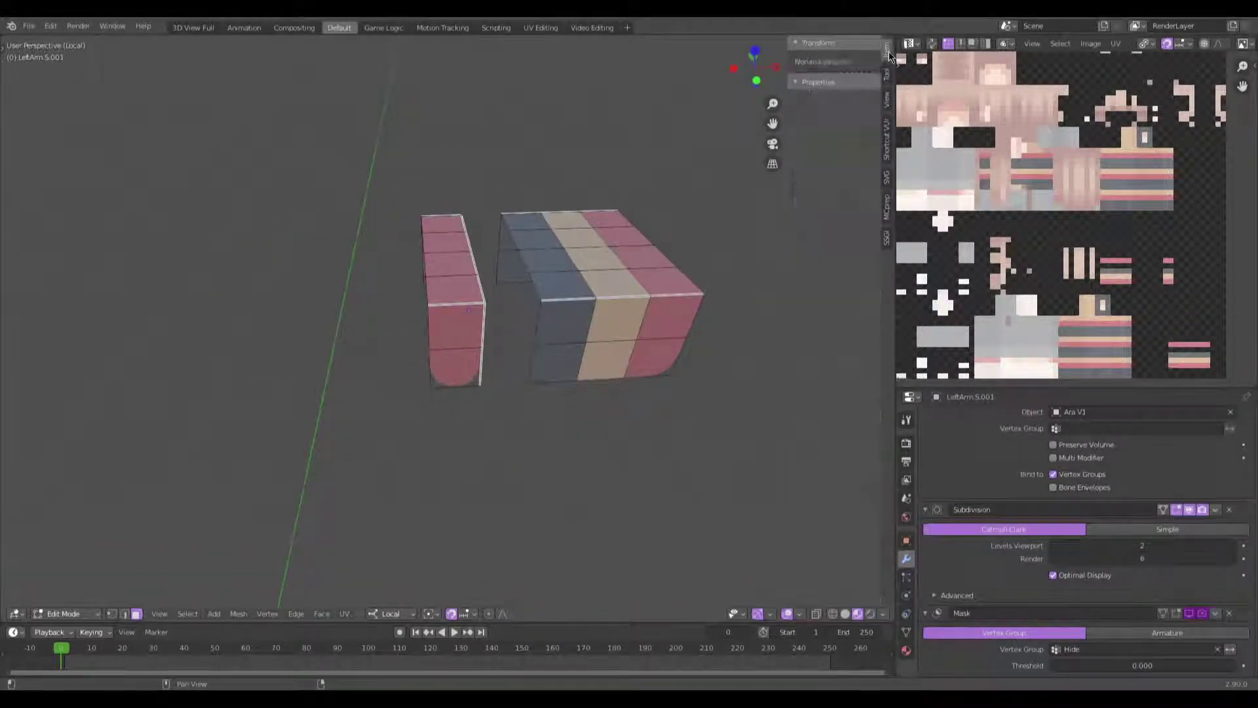
key("a")
left_click_drag(823, 188, 865, 188)
middle_click_drag(733, 366, 710, 315)
key("KP_Decimal")
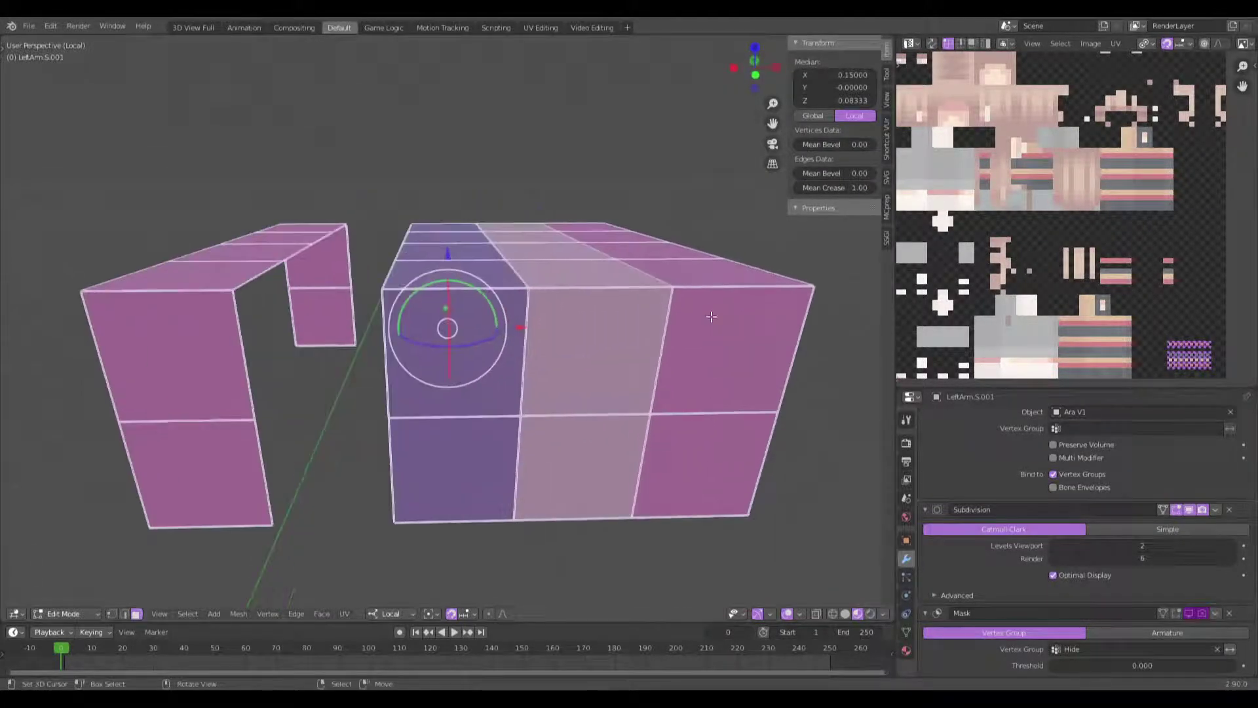
scroll(518, 223, "down", 4)
middle_click_drag(341, 384, 718, 516)
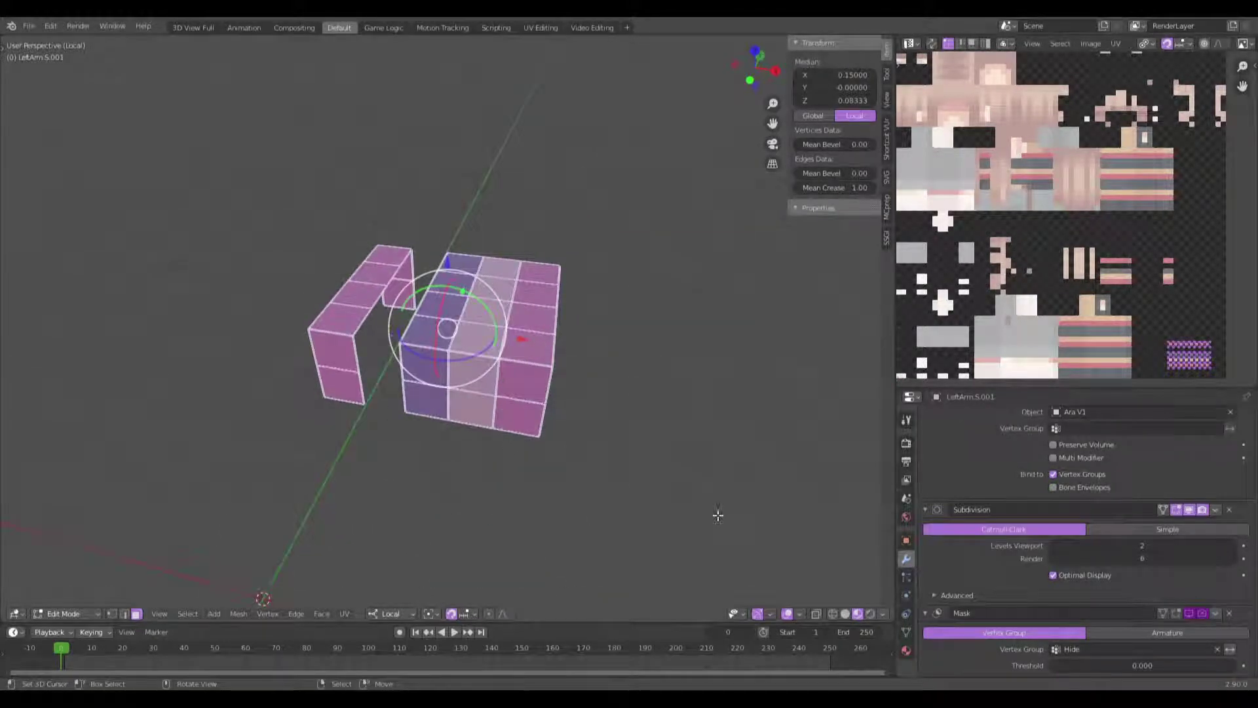
Step: Leave Edit Mode and add a Basis shape key plus a second shape key to the left sleeve layer
left_click(906, 631)
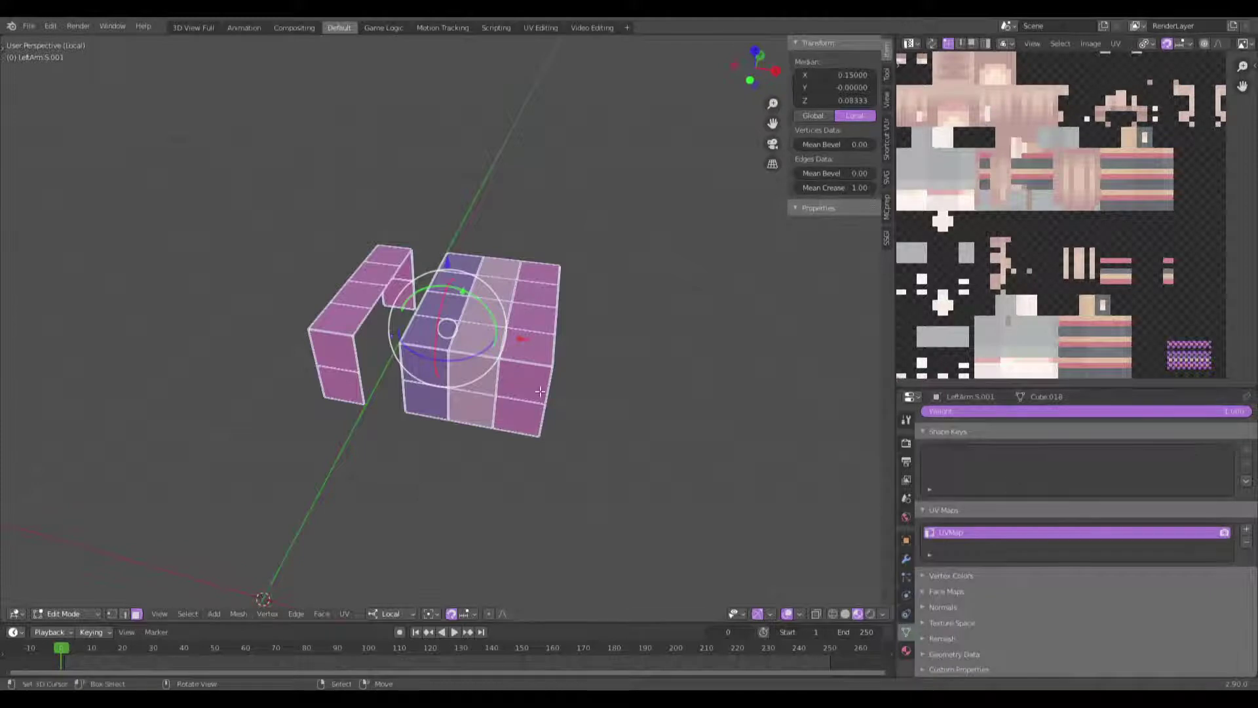
key("Tab")
left_click(1246, 451)
left_click(1246, 451)
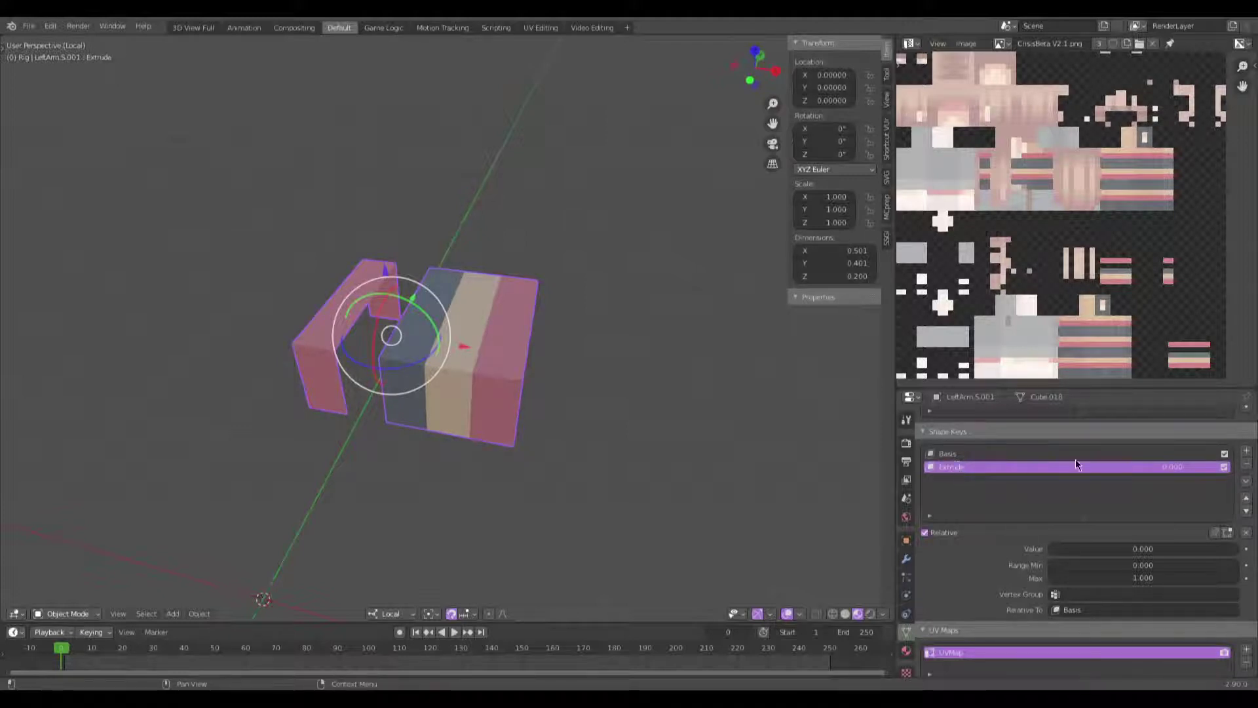
Step: Set the Extrude shape key's value to 1.000 and enter Edit Mode on the left sleeve layer
left_click_drag(1168, 466, 1222, 471)
middle_click_drag(341, 338, 444, 326)
key("Tab")
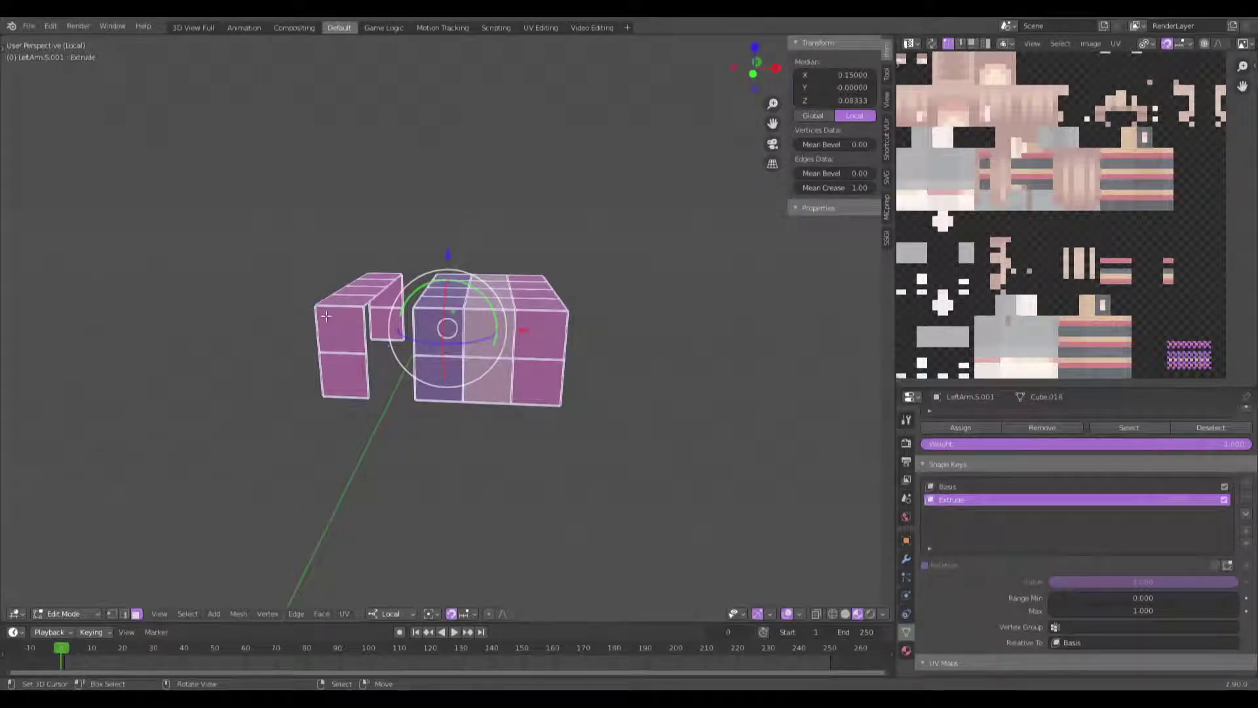
Step: Select the sleeve's front and back wall faces, extrude them in place and scale them by 1.1 along local Y
key("KP_1")
key("alt+a")
key("b")
left_click_drag(621, 380, 276, 301)
middle_click_drag(309, 306, 321, 354)
key("KP_7")
key("e")
left_click(602, 402)
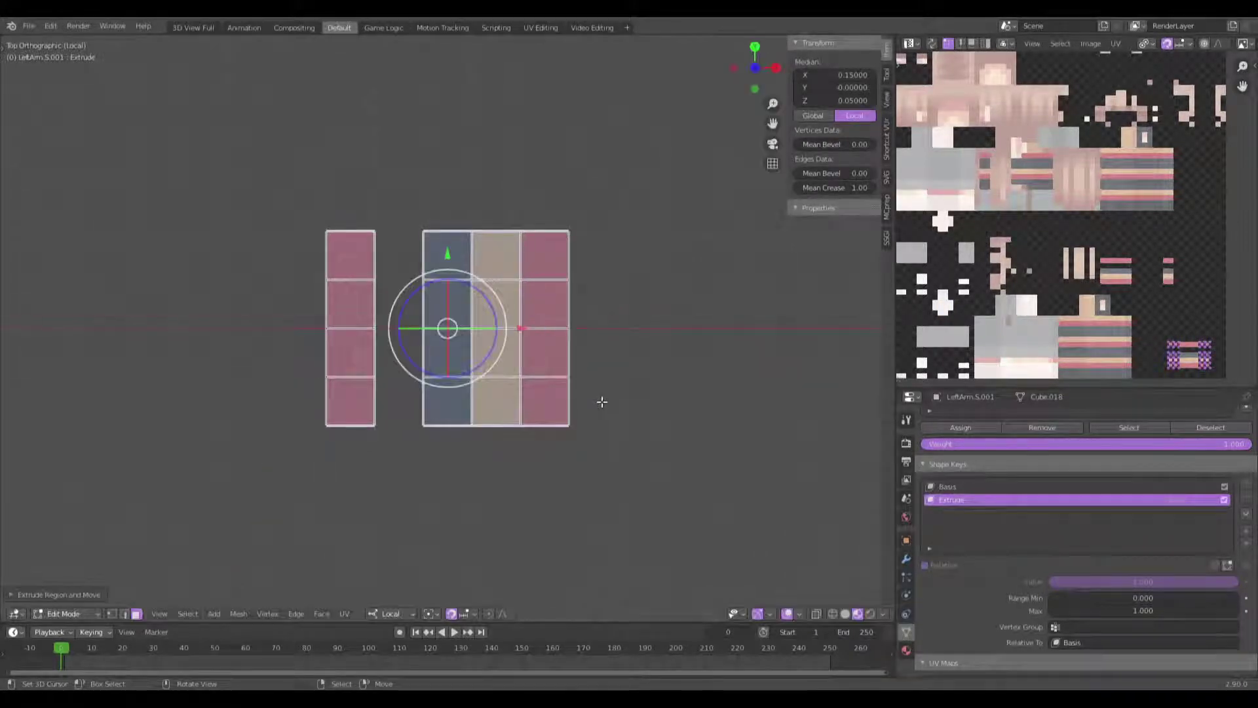
key("s")
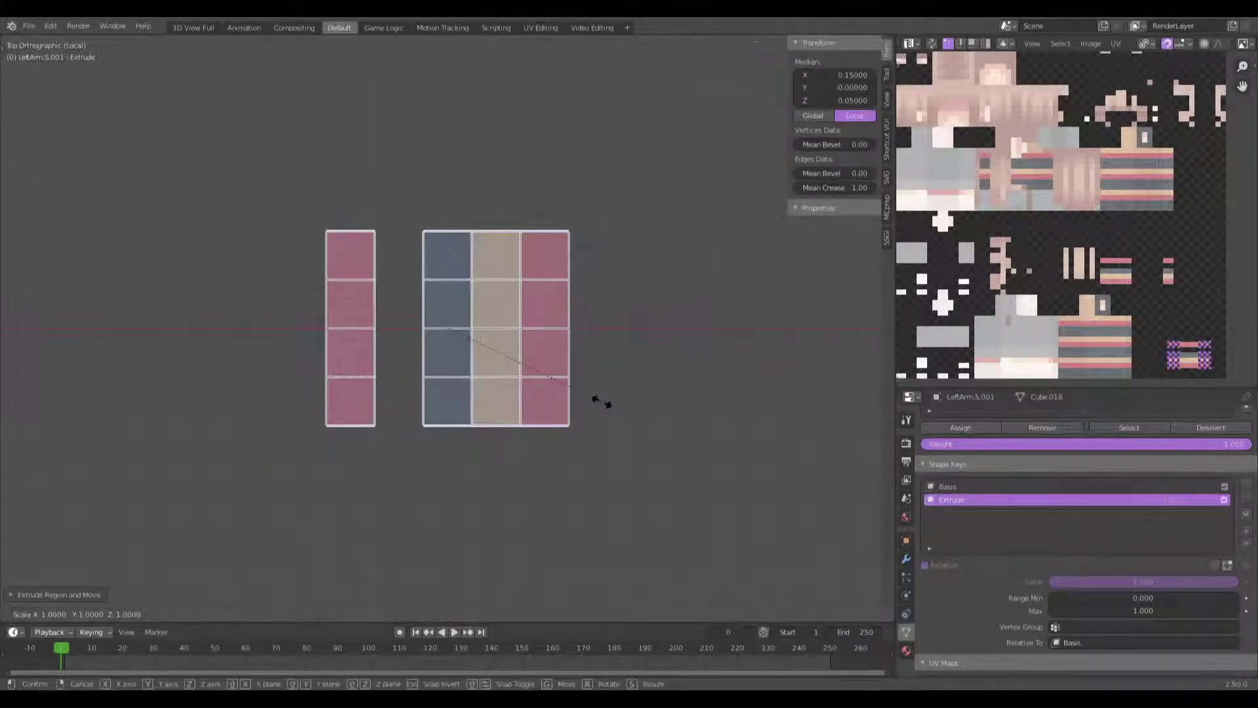
key("y")
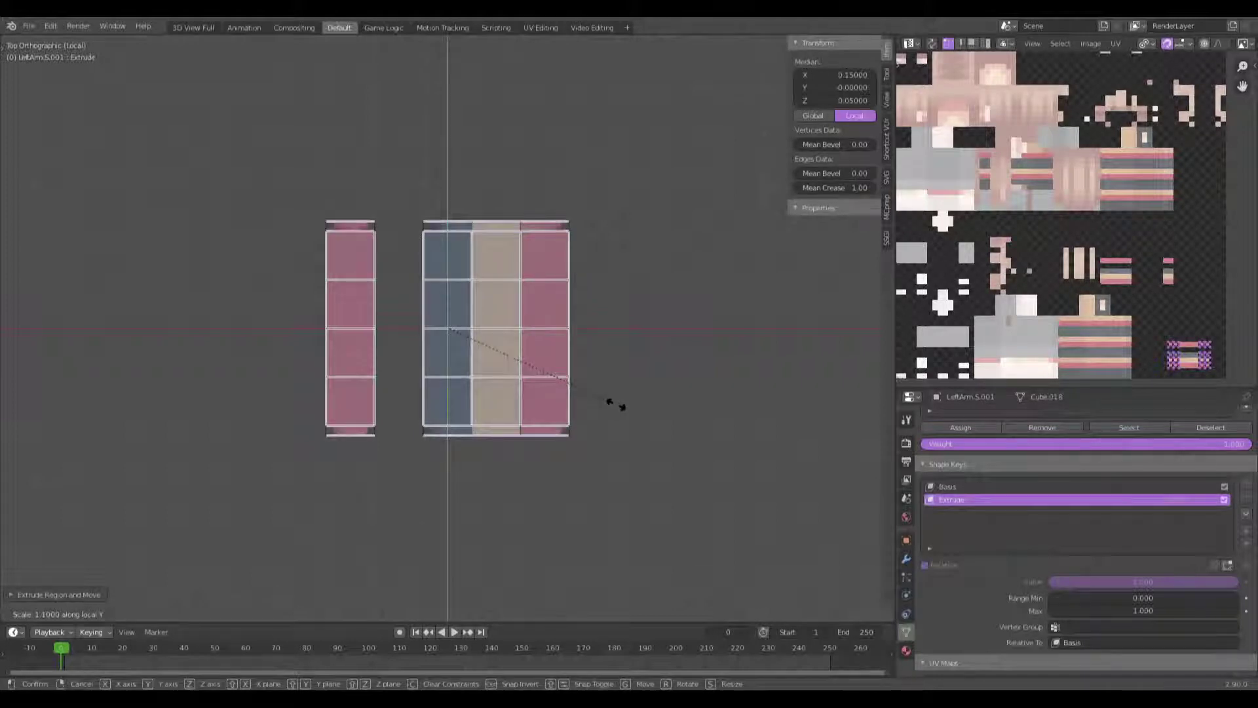
left_click(616, 404)
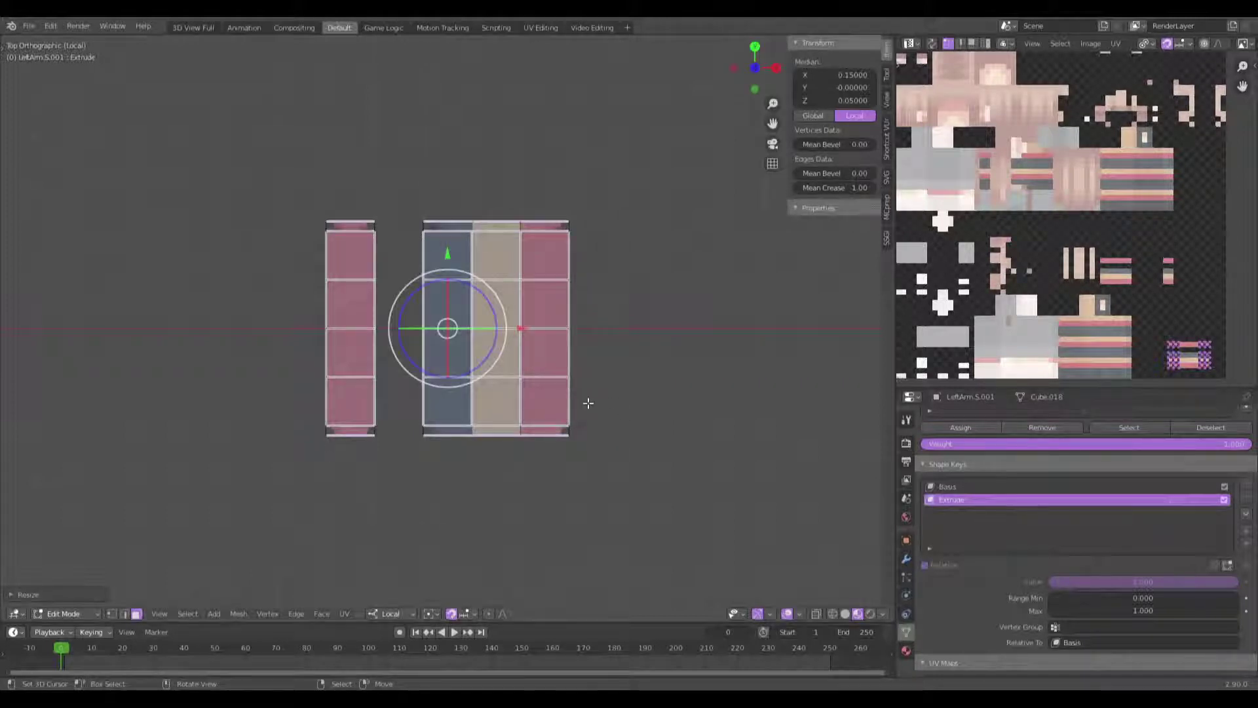
Step: Move the sleeve's top faces up along Z to 0.17 and set the mean crease of all faces to 1.00
key("KP_1")
key("alt+a")
key("b")
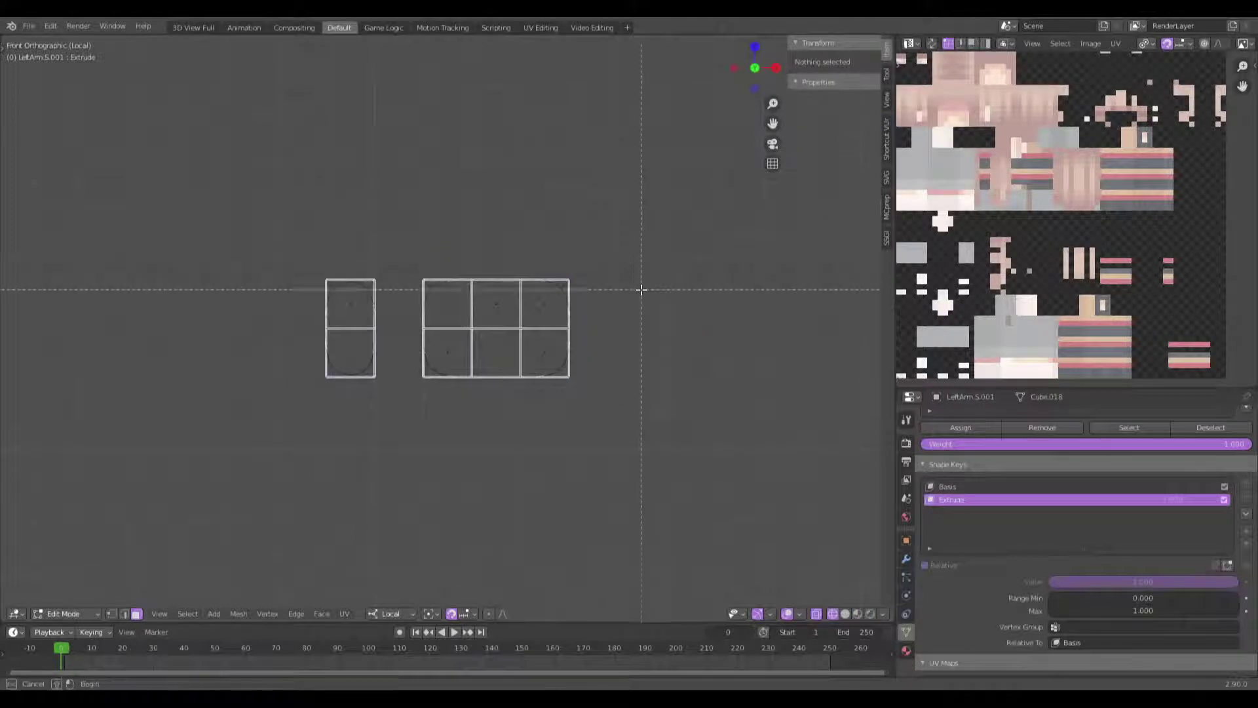
left_click_drag(640, 281, 178, 161)
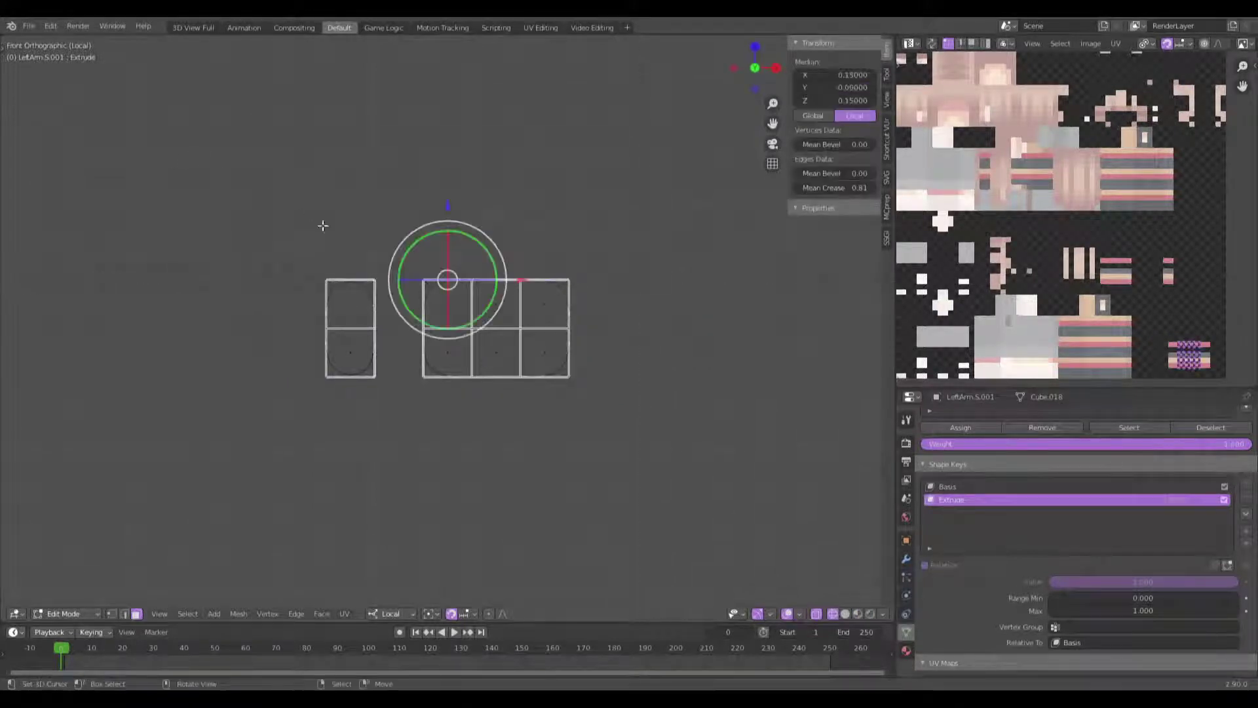
scroll(518, 370, "up", 3)
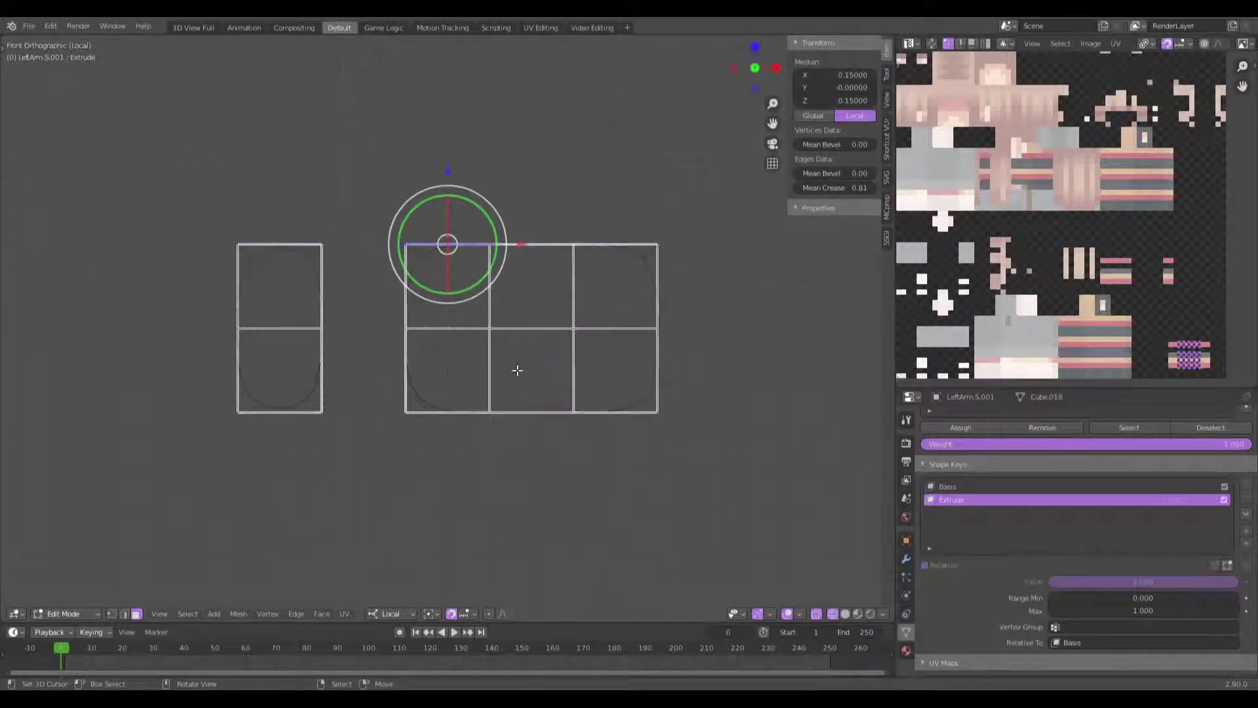
key("KP_7")
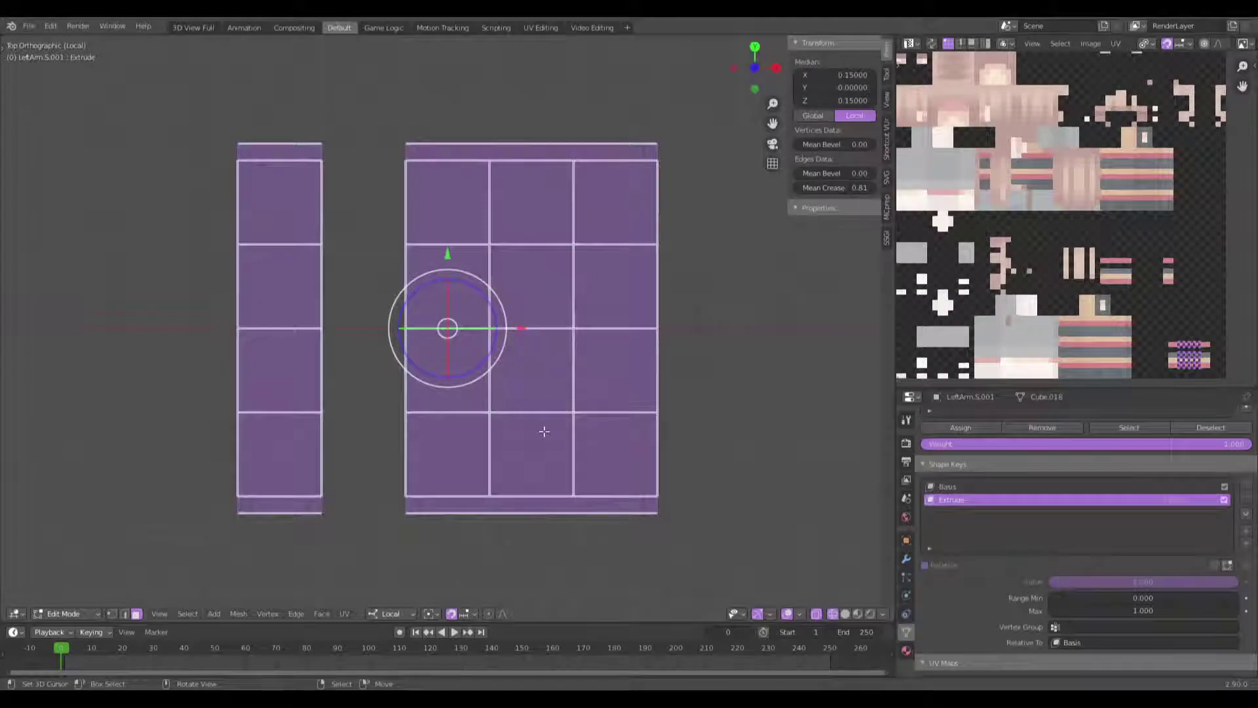
key("KP_1")
key("g")
key("z")
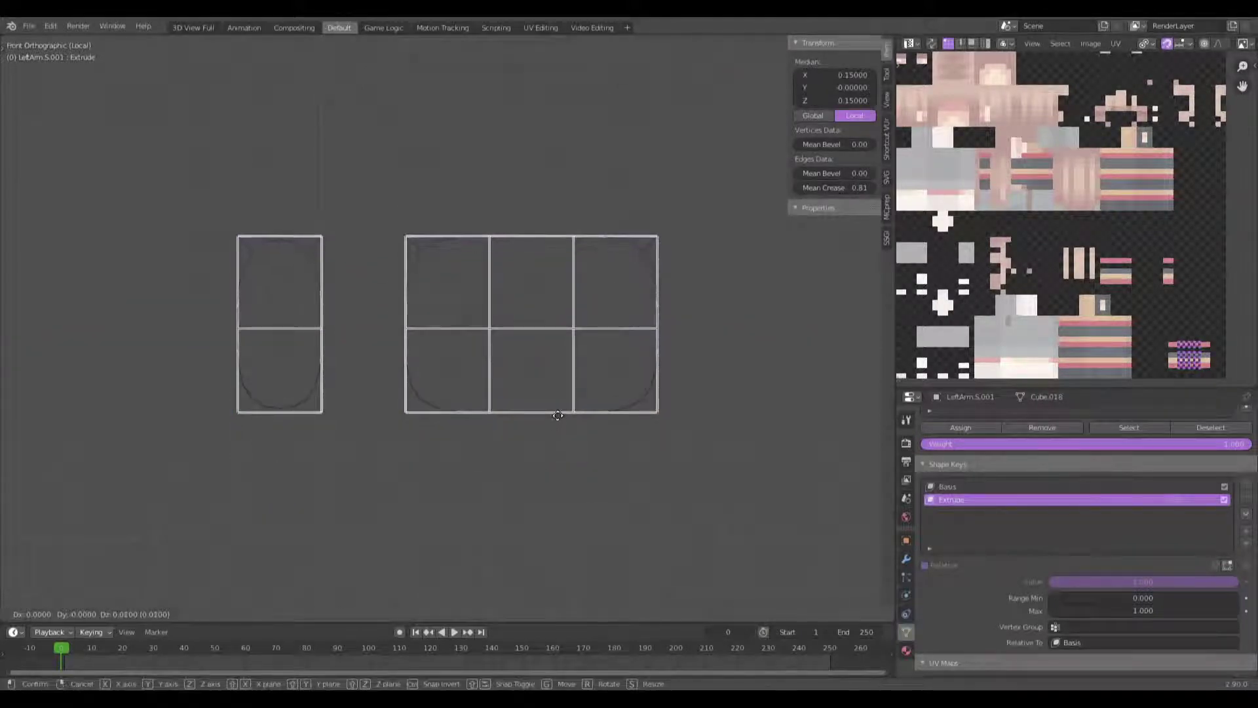
left_click(558, 410)
key("a")
left_click_drag(834, 188, 872, 188)
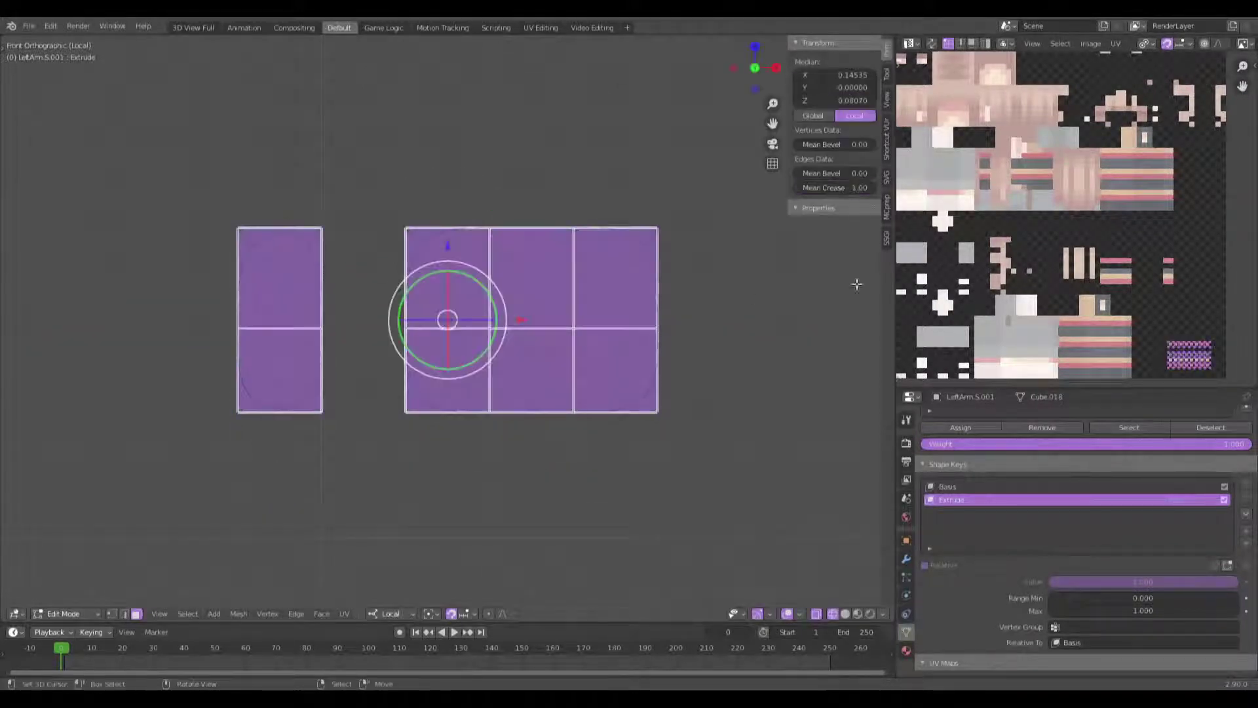
Step: Undo the crease change and the upward move of the sleeve's top faces
middle_click_drag(719, 326, 567, 308)
key("ctrl+z")
key("ctrl+z")
key("ctrl+z")
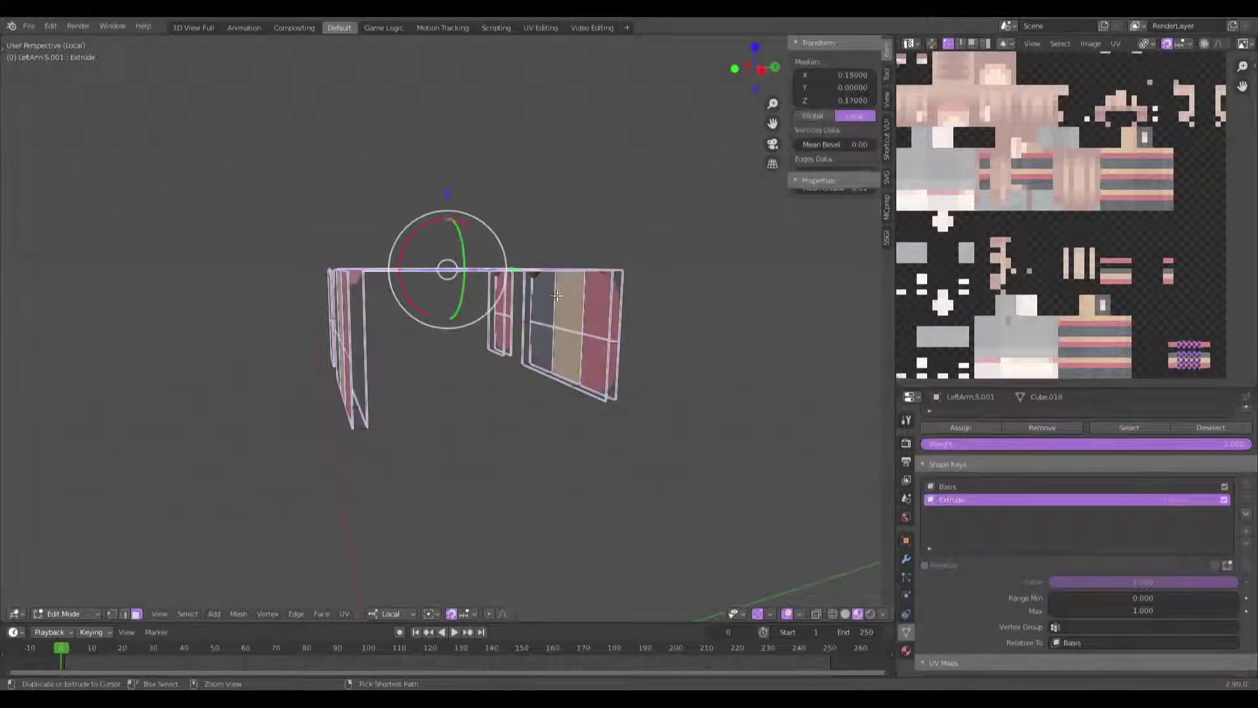
middle_click_drag(538, 262, 575, 322)
scroll(576, 322, "up", 2)
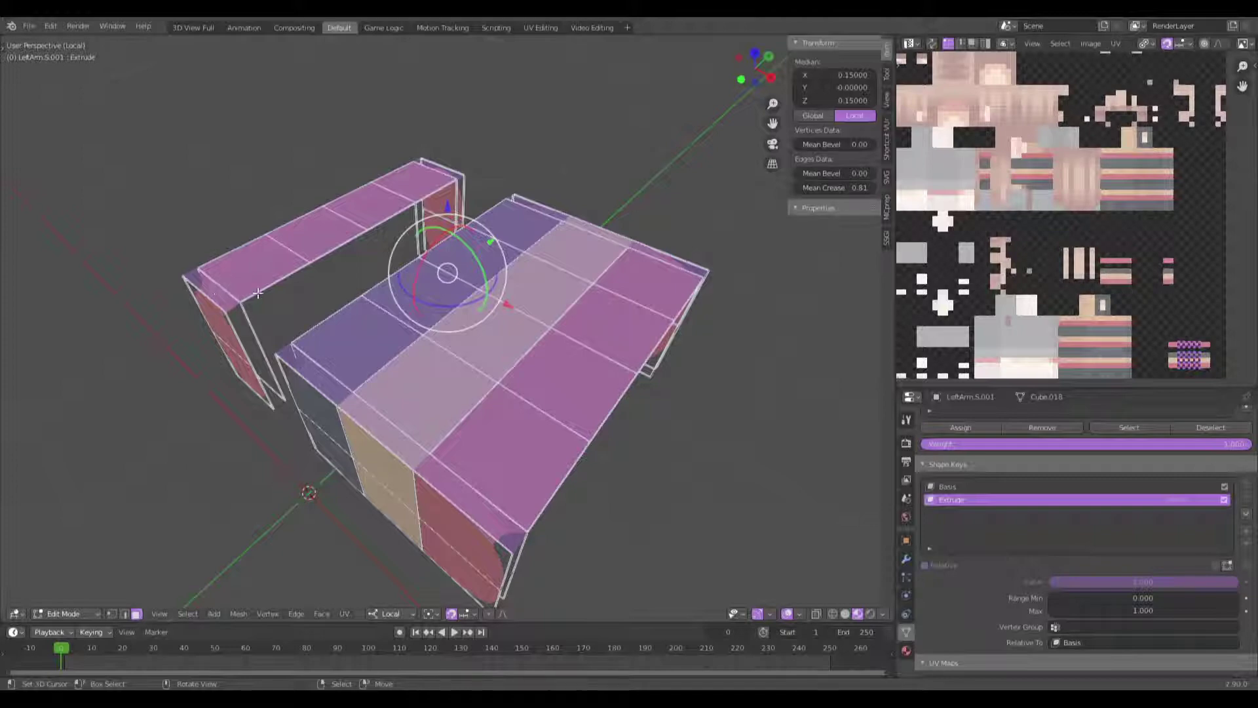
Step: Select only the sleeve's top faces without the wall rims, extrude them in place and move them up along Z
key("KP_3")
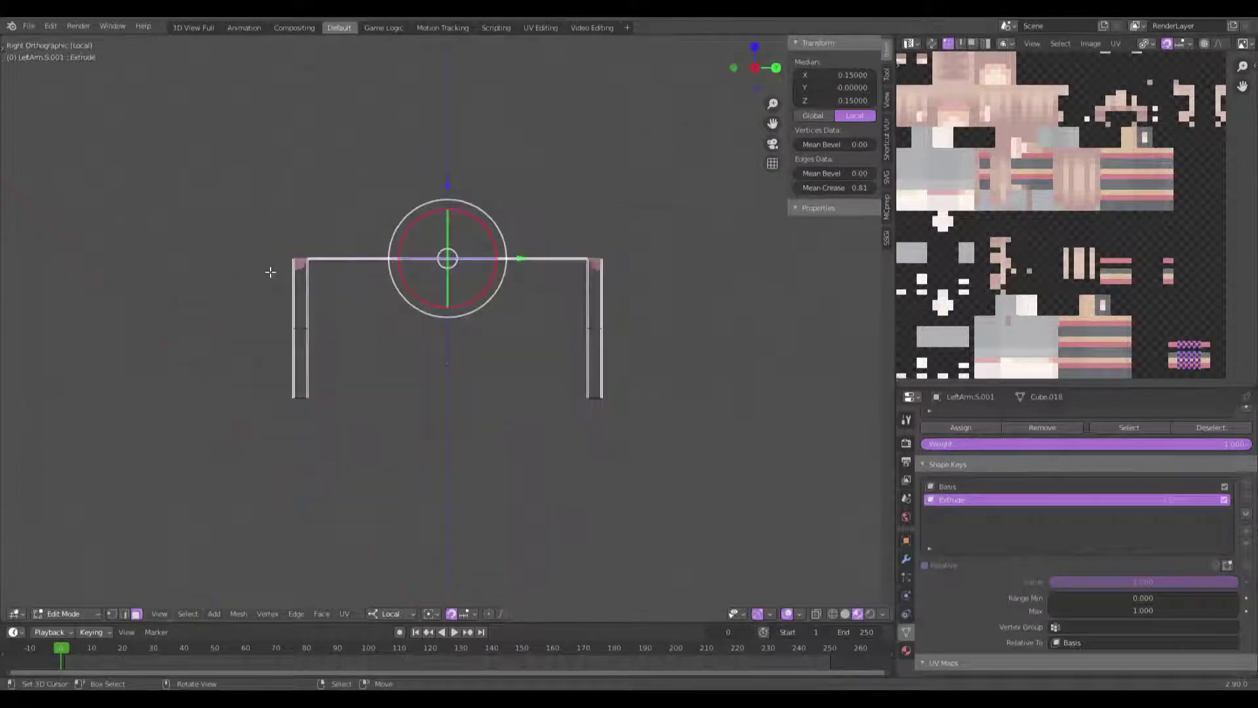
key("alt+a")
key("b")
left_click_drag(558, 291, 331, 143)
middle_click_drag(392, 277, 399, 347)
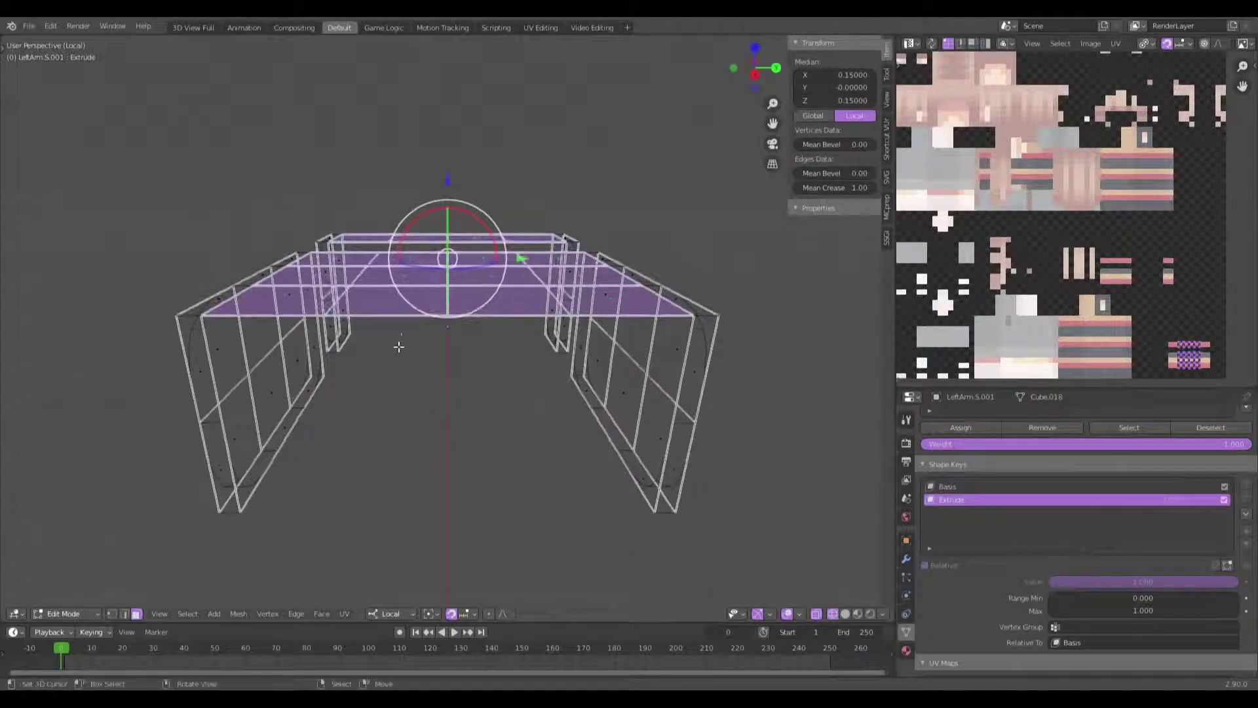
key("shift+z")
key("e")
right_click(401, 338)
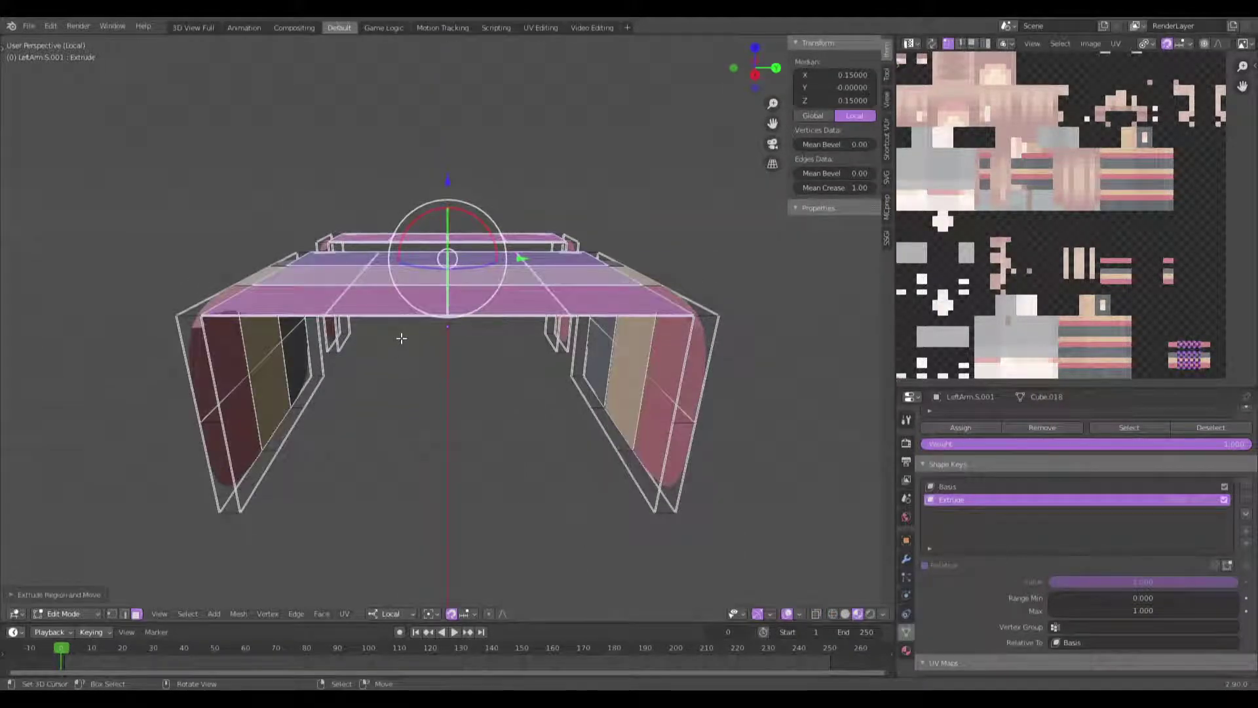
key("KP_1")
scroll(456, 314, "up", 1)
key("g")
key("z")
left_click(457, 297)
Step: Raise the rim faces on top of both sleeve walls to Z 0.17 and set the mean crease of all faces to 1.00
middle_click_drag(754, 319, 379, 454)
left_click(379, 454)
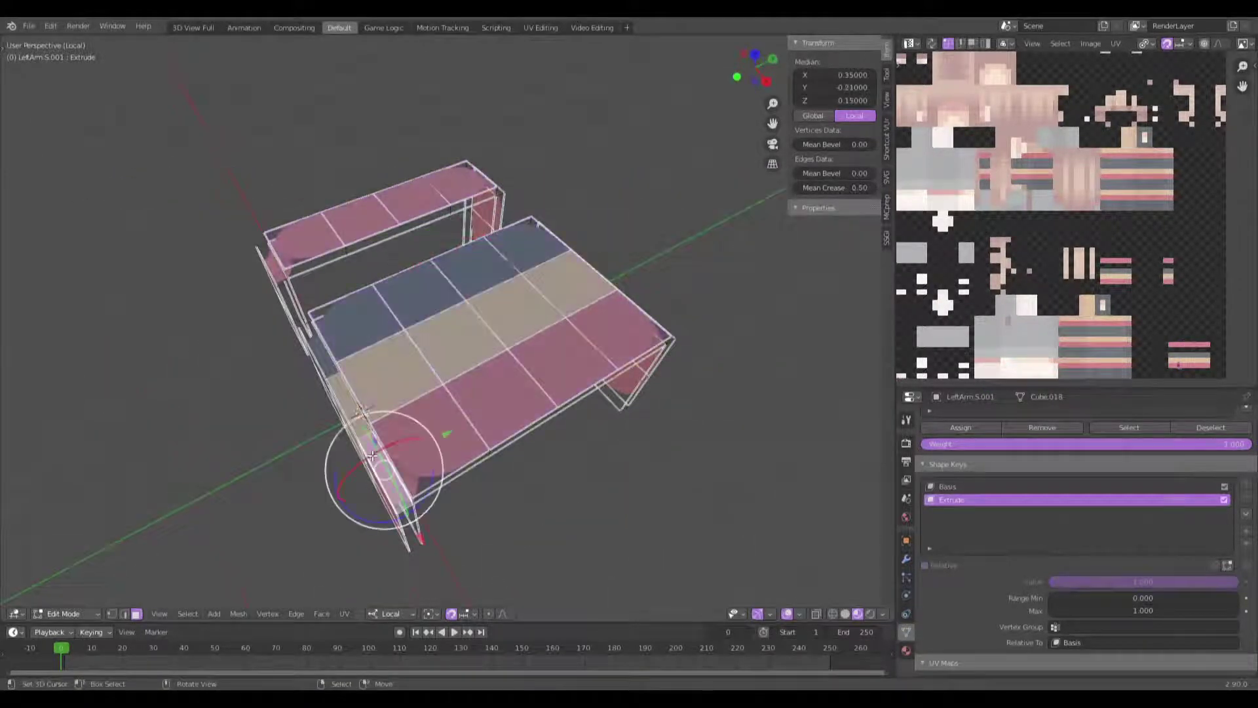
right_click(269, 259, "shift")
middle_click_drag(721, 220, 643, 225)
right_click(602, 230, "shift")
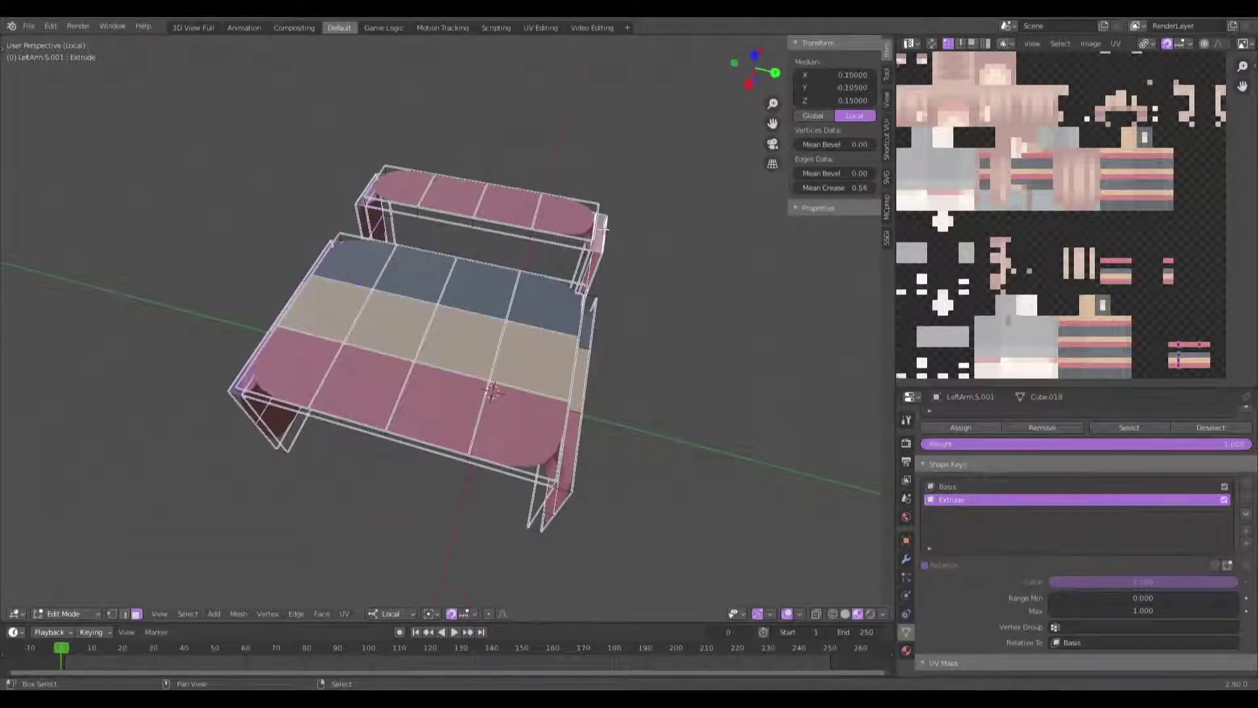
right_click(590, 339, "shift")
right_click(580, 378, "shift")
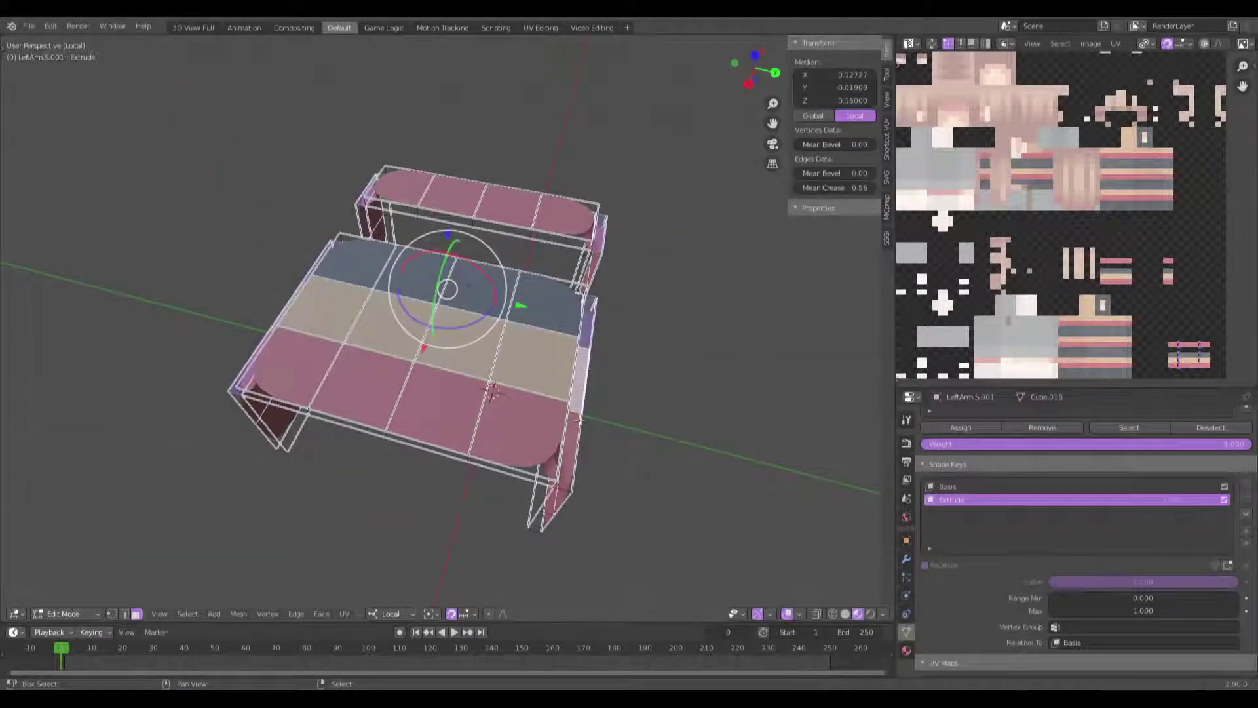
right_click(567, 438, "shift")
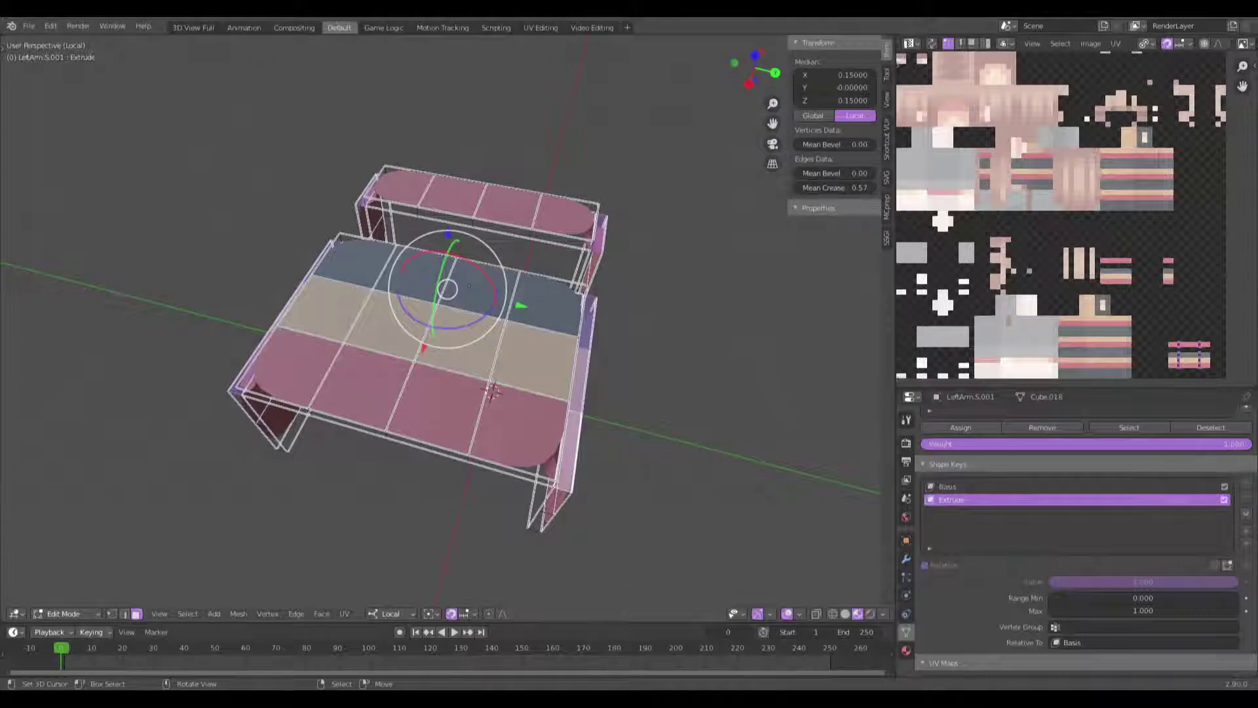
middle_click_drag(456, 455, 483, 425)
key("KP_1")
scroll(553, 347, "up", 2)
scroll(495, 399, "down", 1)
key("g")
key("z")
key("z")
left_click(497, 382)
key("a")
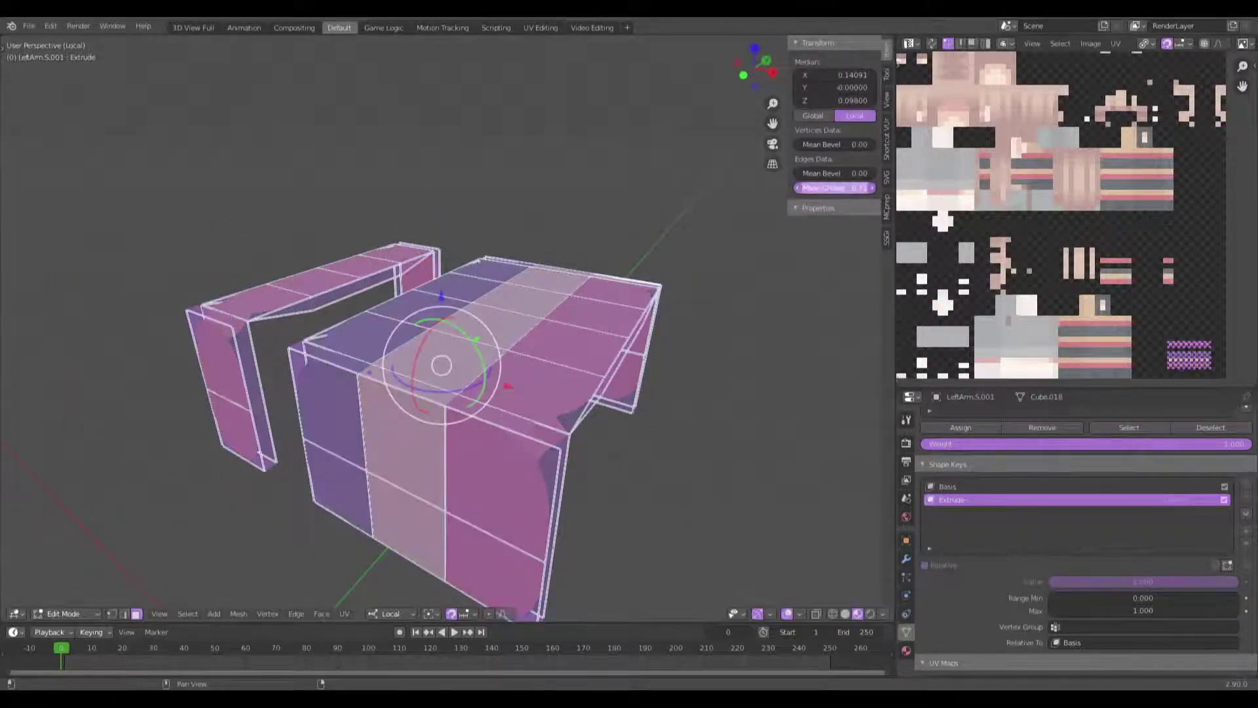
mouse_move(661, 216)
middle_mouse_down()
mouse_move(655, 193)
mouse_move(674, 198)
middle_mouse_up()
Step: Undo the crease, the rim move and the top extrusion, back to the selected top faces including the wall rims
key("ctrl+z")
key("ctrl+z")
key("ctrl+z")
key("ctrl+z")
key("ctrl+z")
key("ctrl+z")
key("ctrl+z")
key("ctrl+z")
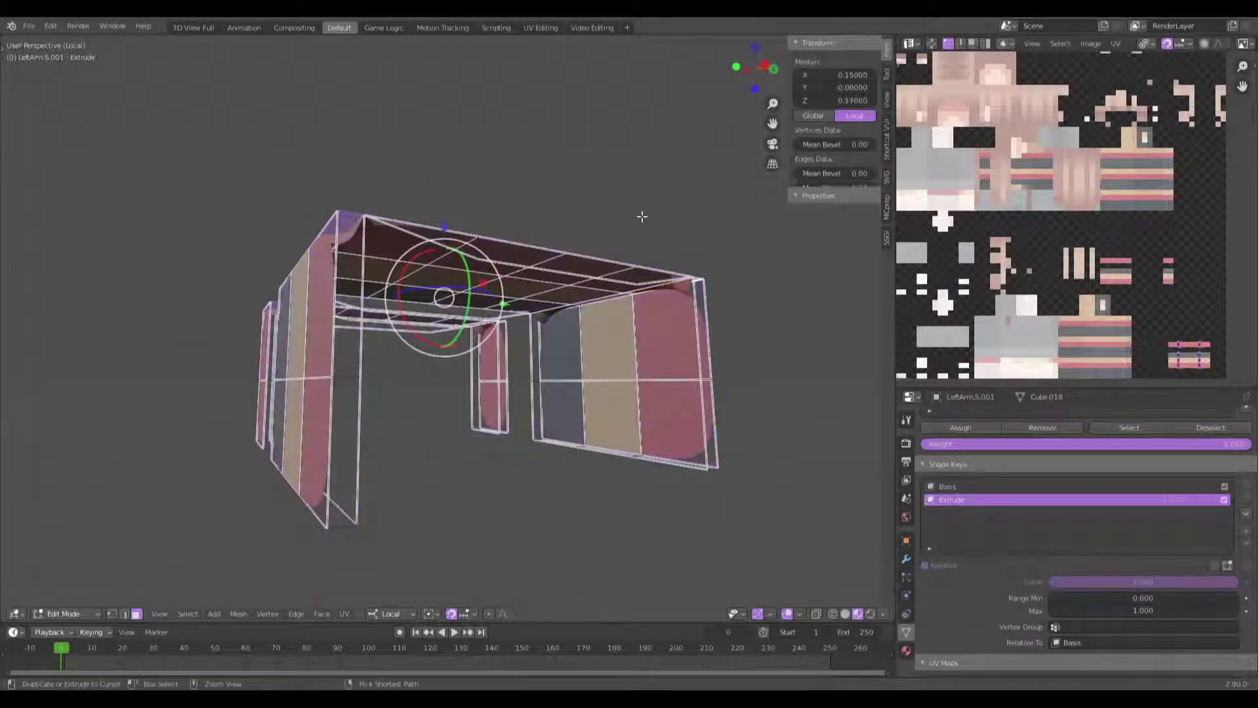
left_click(629, 261)
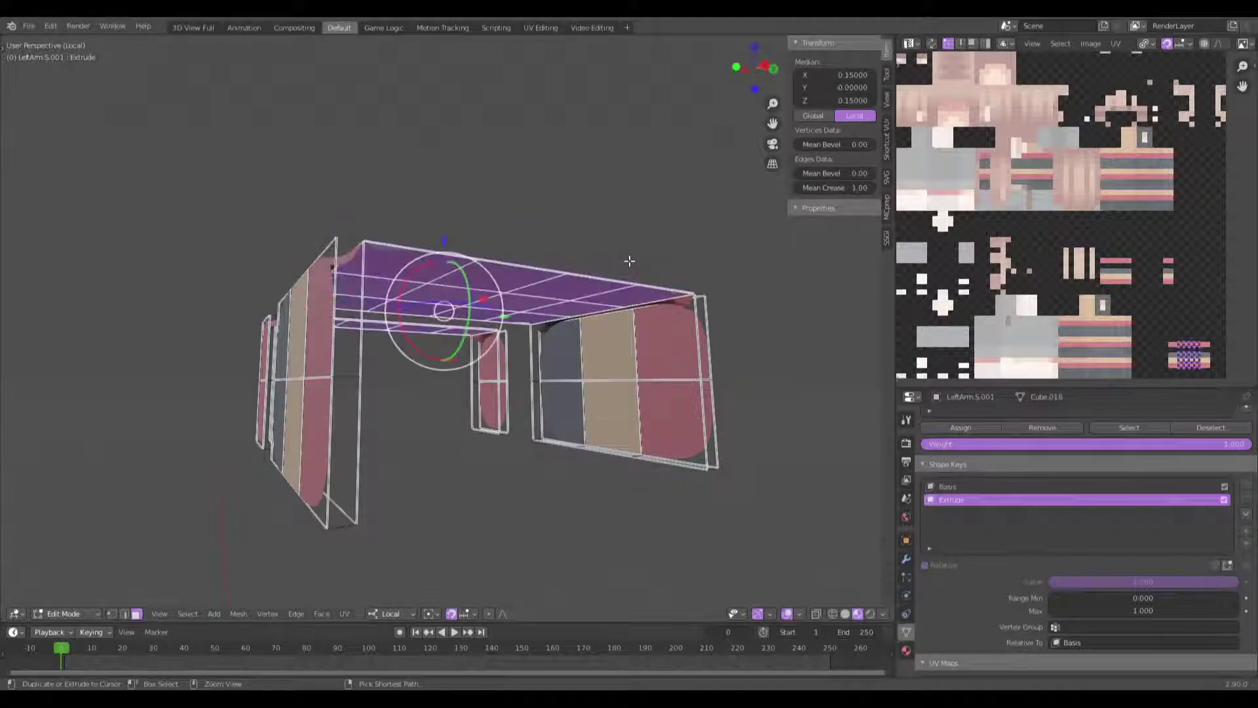
key("ctrl+z")
key("ctrl+z")
middle_click_drag(621, 239, 616, 327)
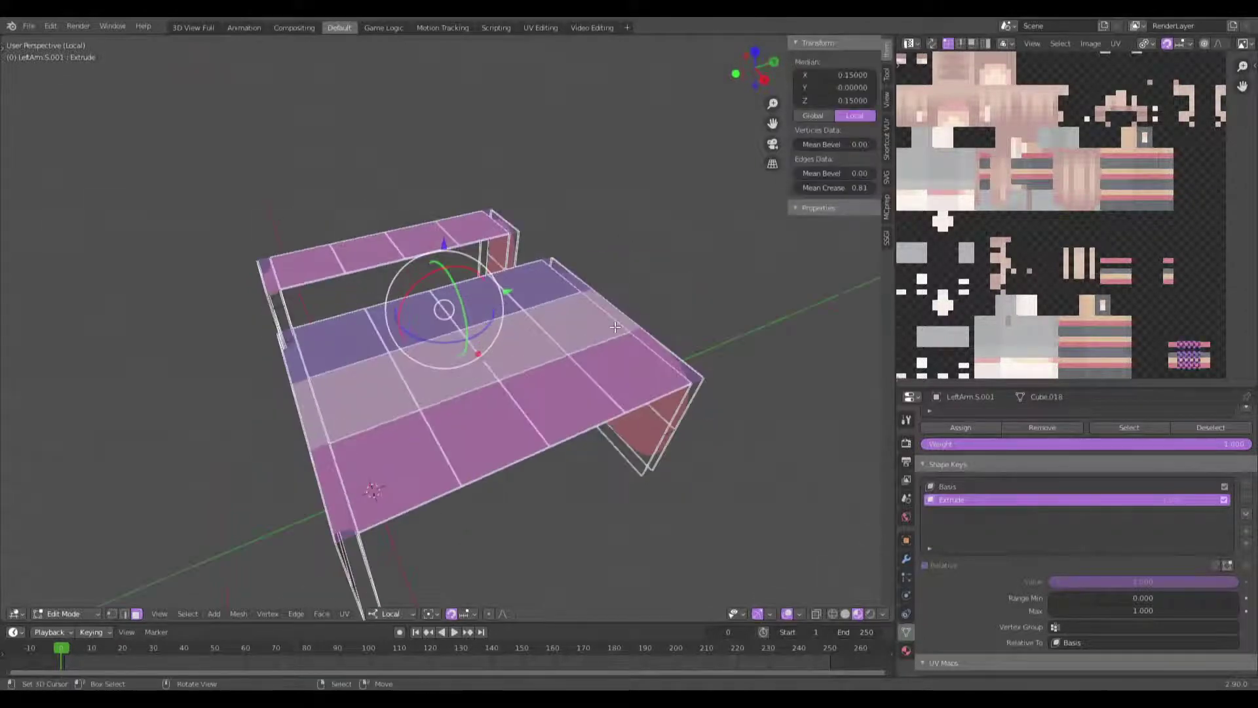
Step: Extrude the top faces and wall rims together up along local Z and set the mean crease of all faces to 1.00
key("e")
key("Escape")
key("KP_1")
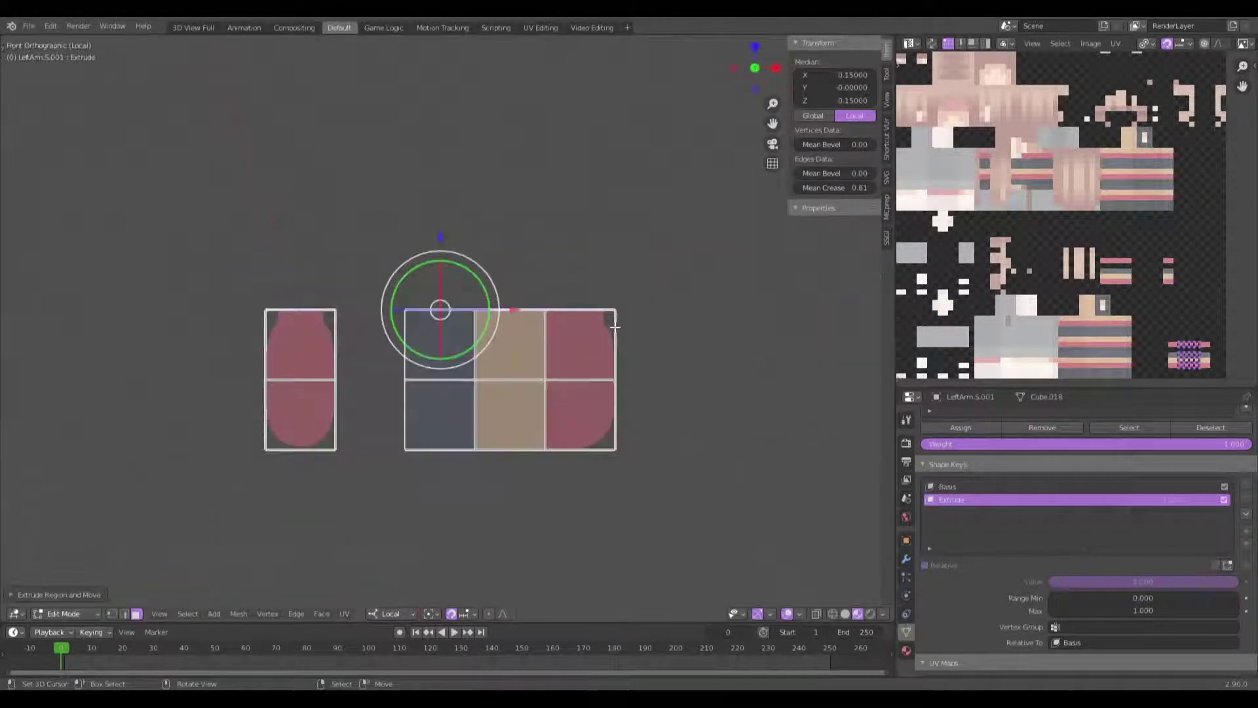
scroll(615, 326, "up", 3)
key("g")
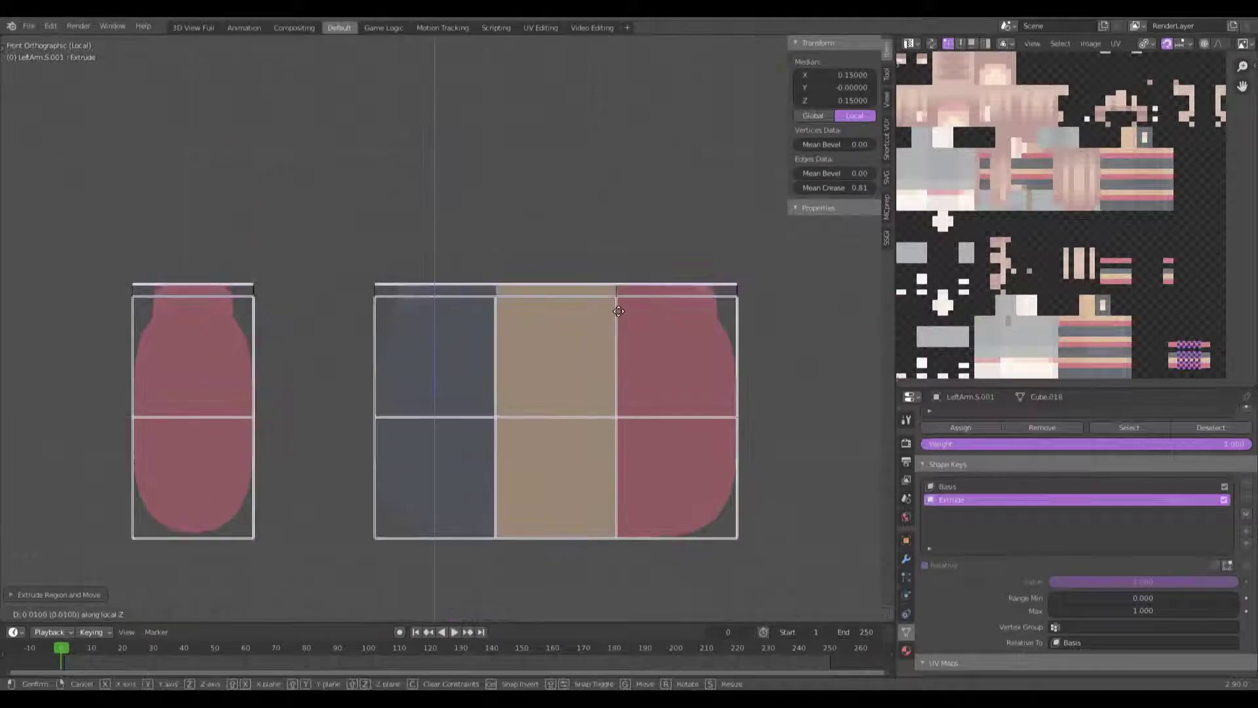
left_click(620, 306)
key("Tab")
Step: Examine the extruded sleeve from several angles in and out of Edit Mode, along with its UVs on the skin texture
key("Tab")
key("a")
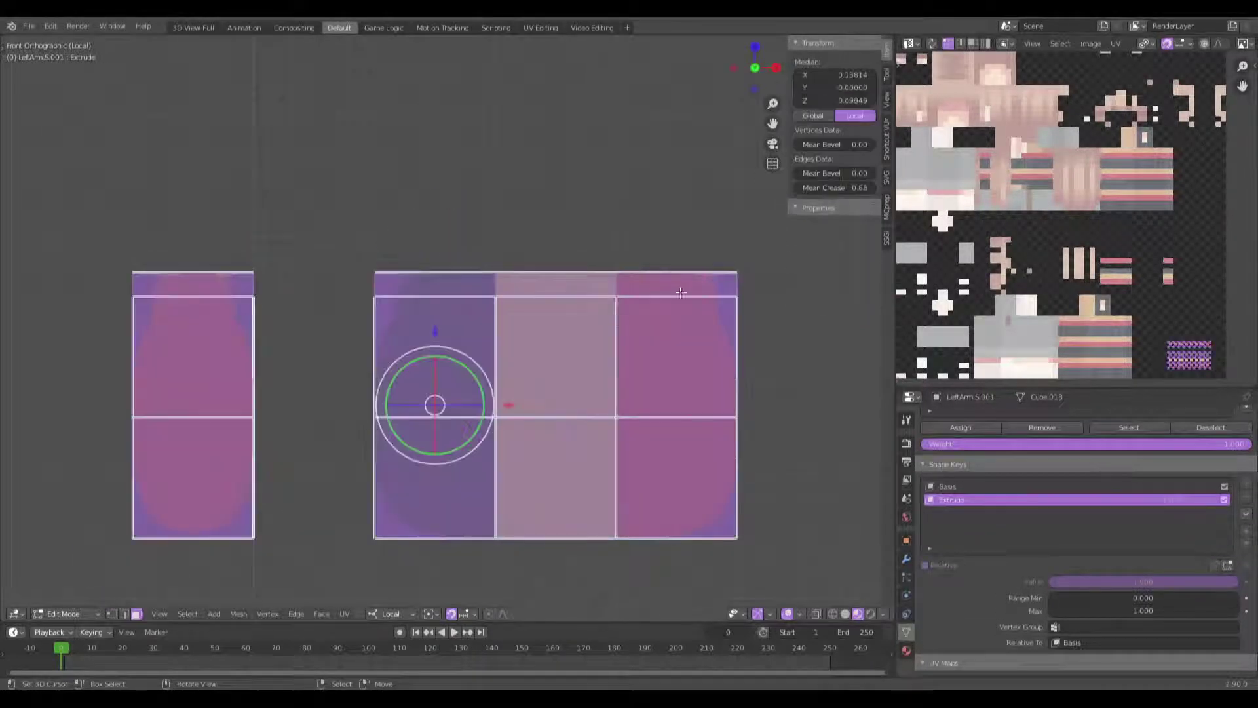
left_click_drag(825, 188, 873, 187)
middle_click_drag(619, 295, 500, 304)
scroll(564, 325, "down", 3)
key("Tab")
key("Tab")
key("a")
key("a")
middle_click_drag(1100, 291, 1039, 184)
scroll(696, 399, "up", 1)
scroll(696, 399, "up", 1)
middle_click_drag(696, 399, 615, 379)
key("a")
key("a")
key("Tab")
key("Tab")
Step: Undo the sleeve's top and wall extrusions, back to the single-layer mesh
key("ctrl+z")
key("ctrl+z")
key("ctrl+z")
key("ctrl+z")
key("ctrl+z")
key("ctrl+z")
key("ctrl+z")
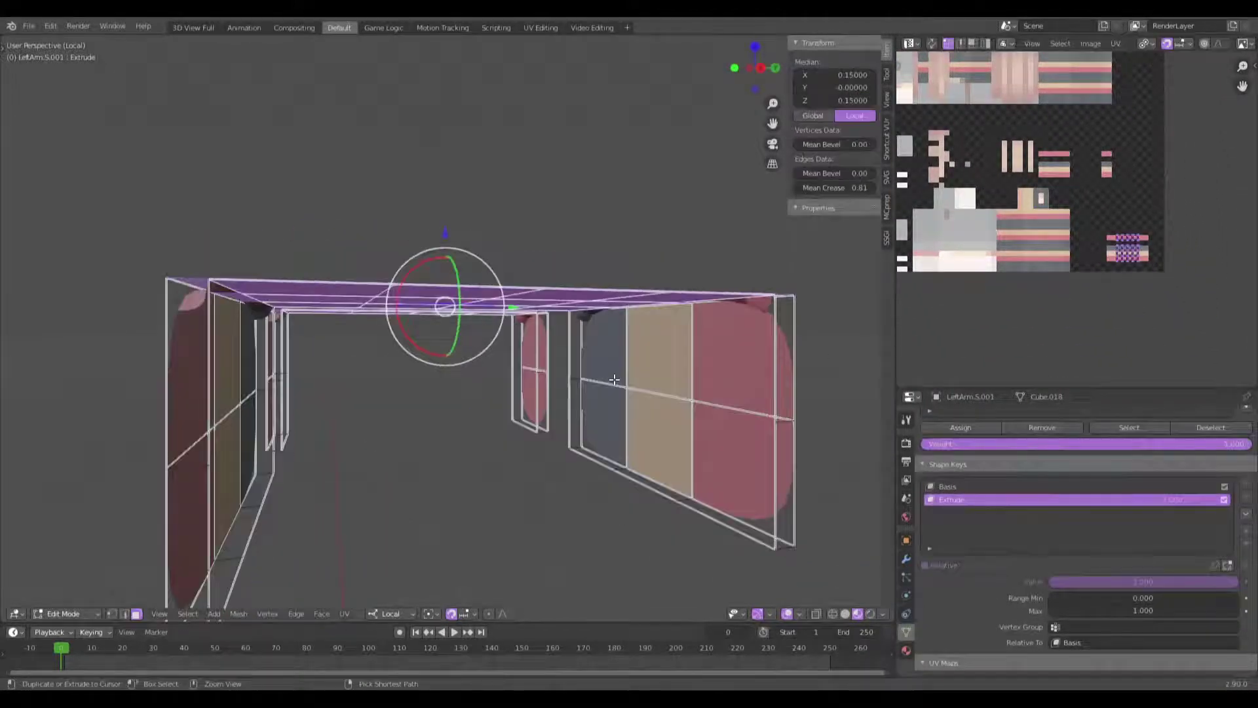
key("ctrl+z")
key("ctrl+z")
key("ctrl+z")
key("ctrl+z")
key("ctrl+z")
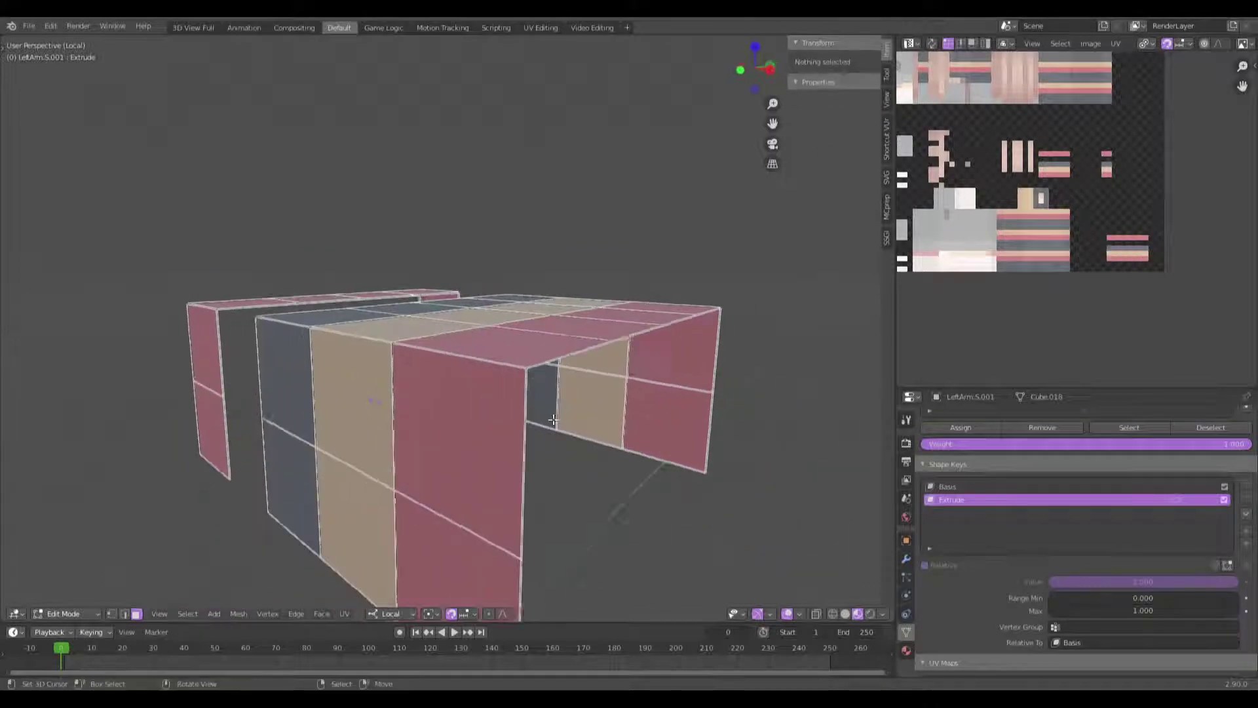
Step: Select all faces of the sleeve layer and split them apart along their edges
key("a")
key("a")
key("alt+m")
left_click(643, 397)
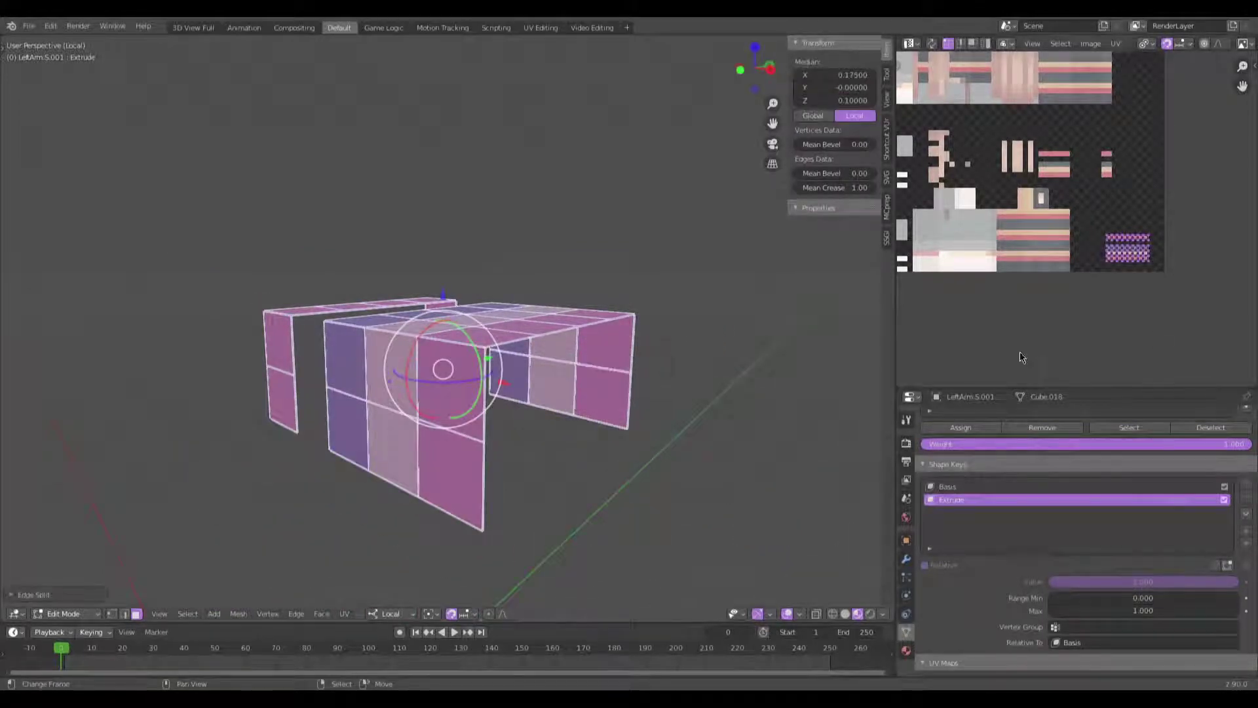
Step: Scale every face's UVs to 0.5 around its own center and merge the sleeve's vertices by distance
scroll(1242, 320, "up", 2)
scroll(1101, 309, "up", 3)
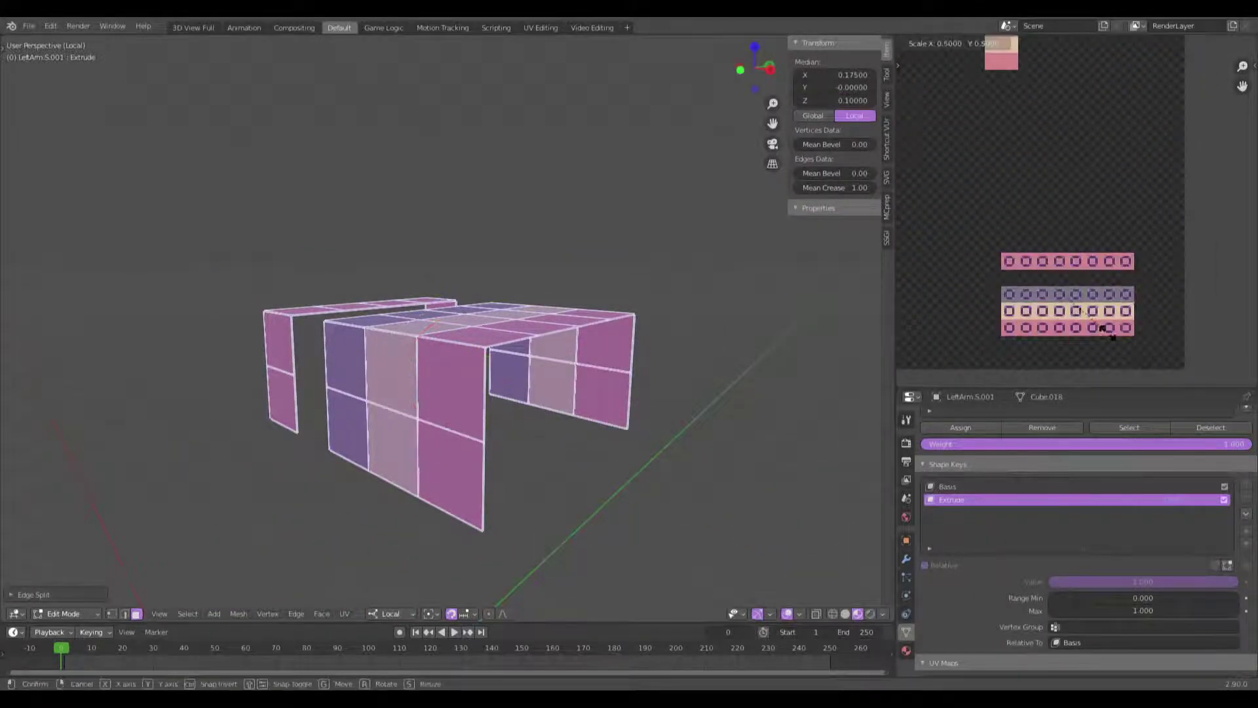
key("m")
left_click(647, 391)
Step: Select the sleeve's front and back wall faces, extrude them in place and scale them outward along local Y
middle_click_drag(646, 387, 415, 369)
key("alt+a")
key("KP_1")
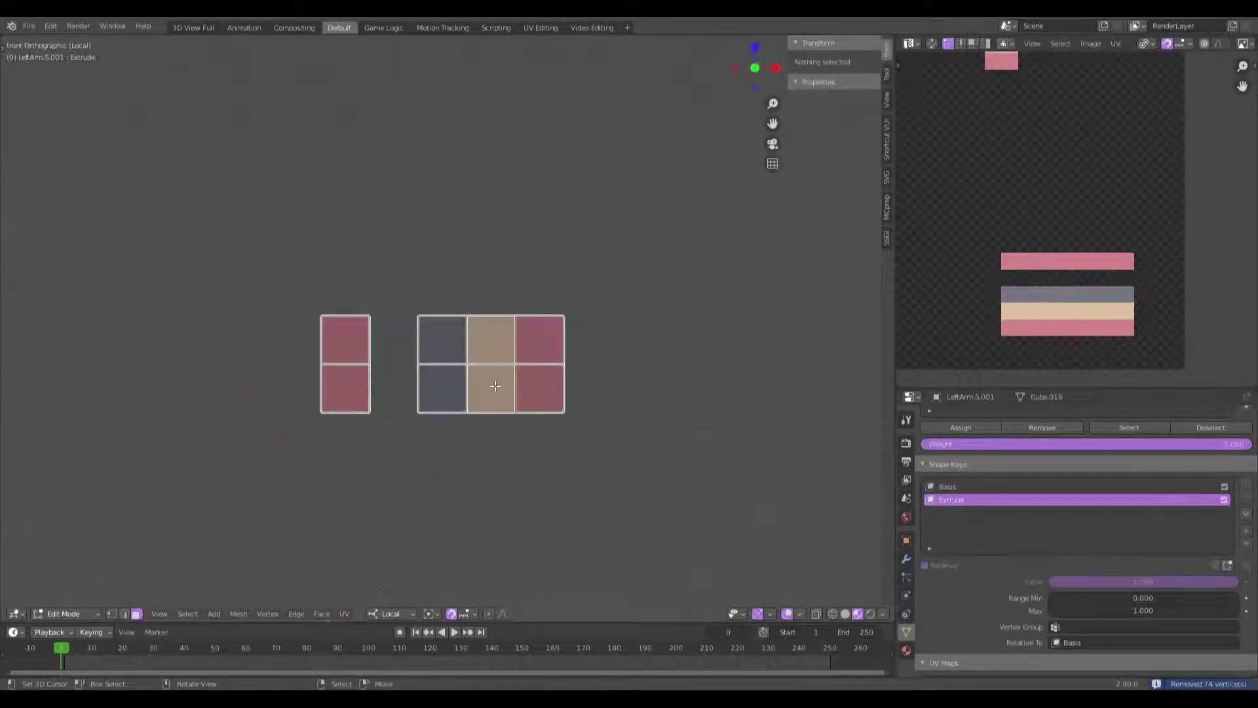
left_click_drag(596, 455, 180, 338)
key("KP_7")
scroll(528, 374, "up", 2)
key("e")
right_click(529, 374)
key("s")
left_click(598, 401)
Step: Select all faces of the widened sleeve and set their mean crease to 1.00
key("alt+a")
key("a")
left_click_drag(835, 188, 856, 272)
Step: Select all top faces including the wall rims in side view and extrude them upward along local Z
key("alt+a")
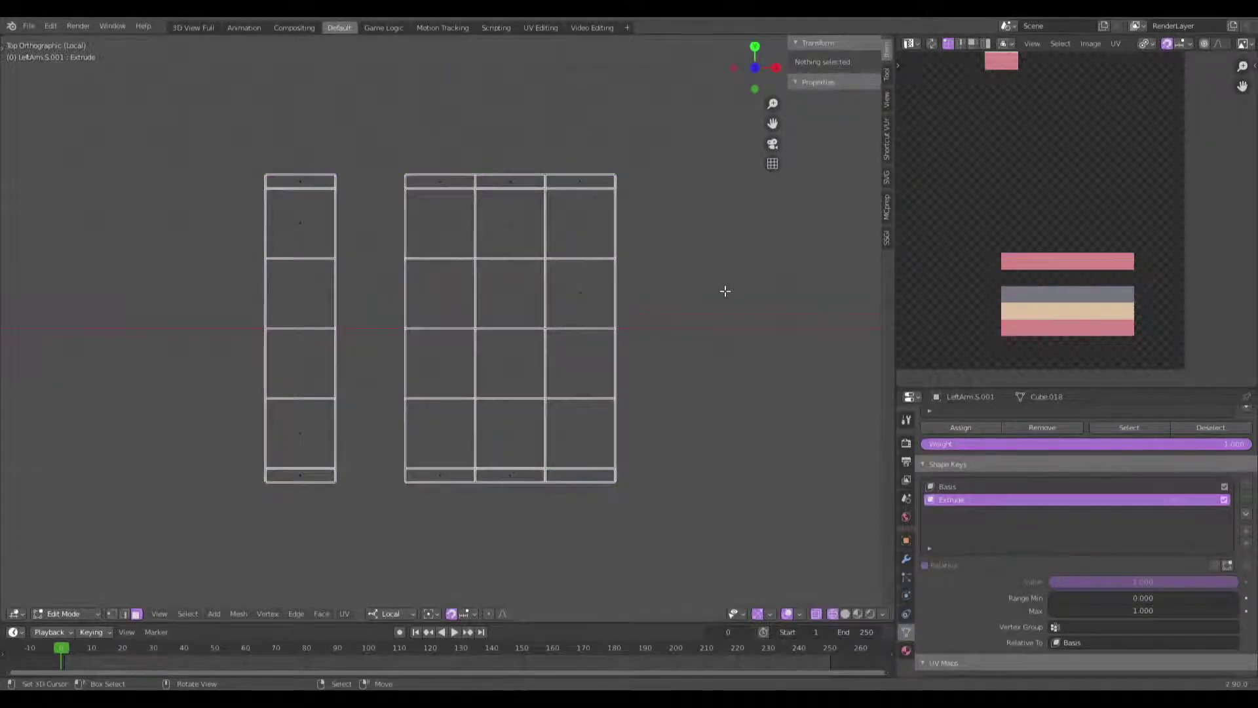
key("KP_3")
key("b")
left_click_drag(674, 315, 196, 202)
key("e")
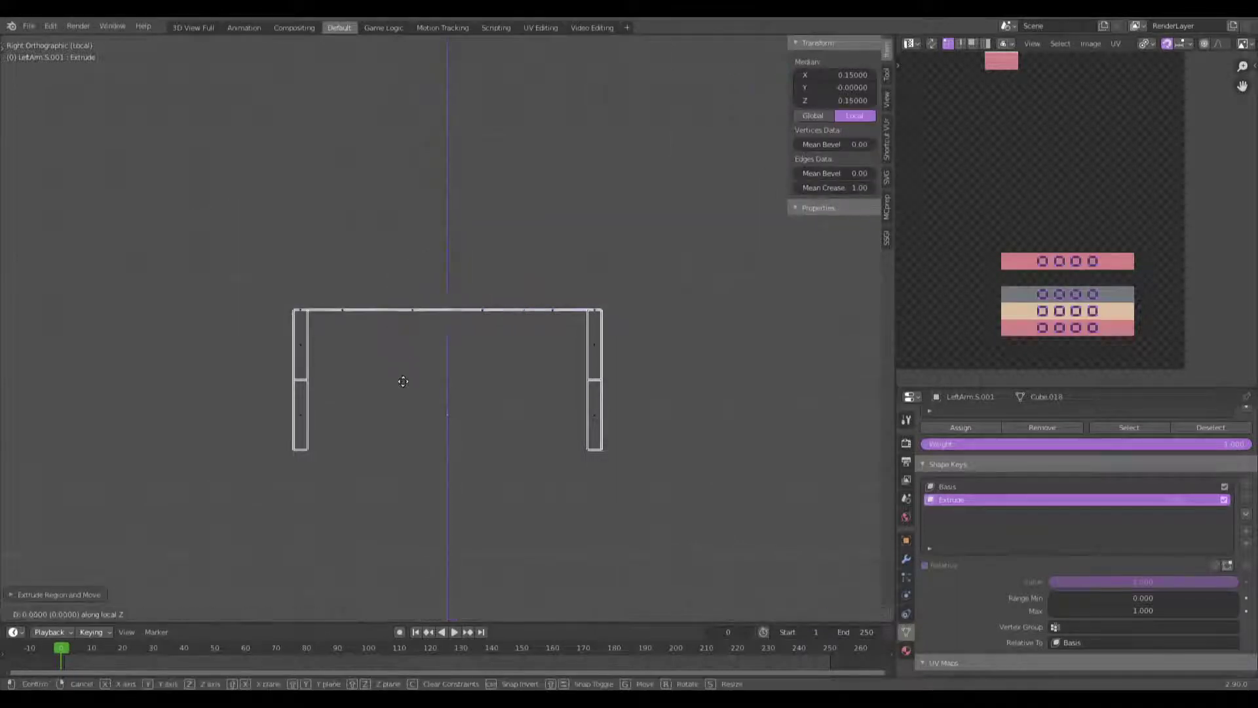
left_click(404, 365)
Step: Set the mean crease of all sleeve faces to 1.00 and check the solid layer in and out of Edit Mode
key("a")
left_click_drag(829, 187, 871, 187)
key("Tab")
middle_click_drag(472, 372, 309, 406)
key("shift+z")
scroll(480, 386, "down", 2)
key("Tab")
key("alt+a")
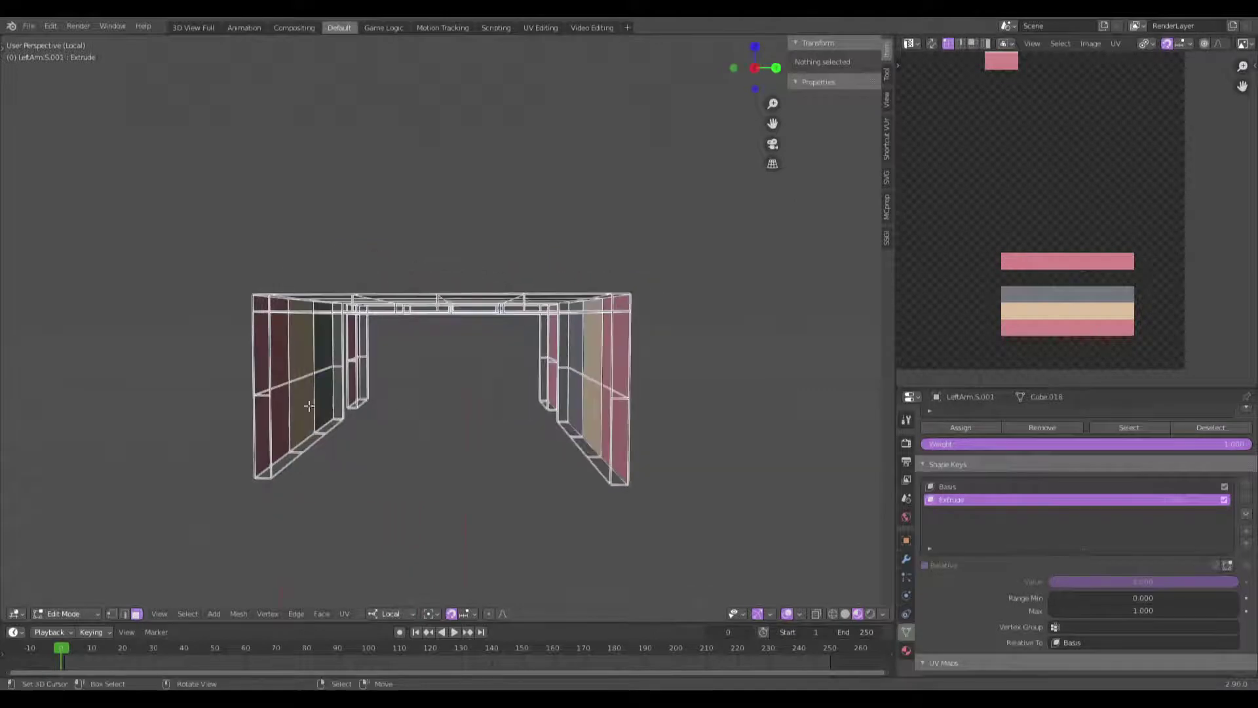
Step: Select the two end faces of the sleeve's negative-Y wall and move their UVs onto the skin's pink stripe
left_click(255, 391)
scroll(1111, 317, "down", 3)
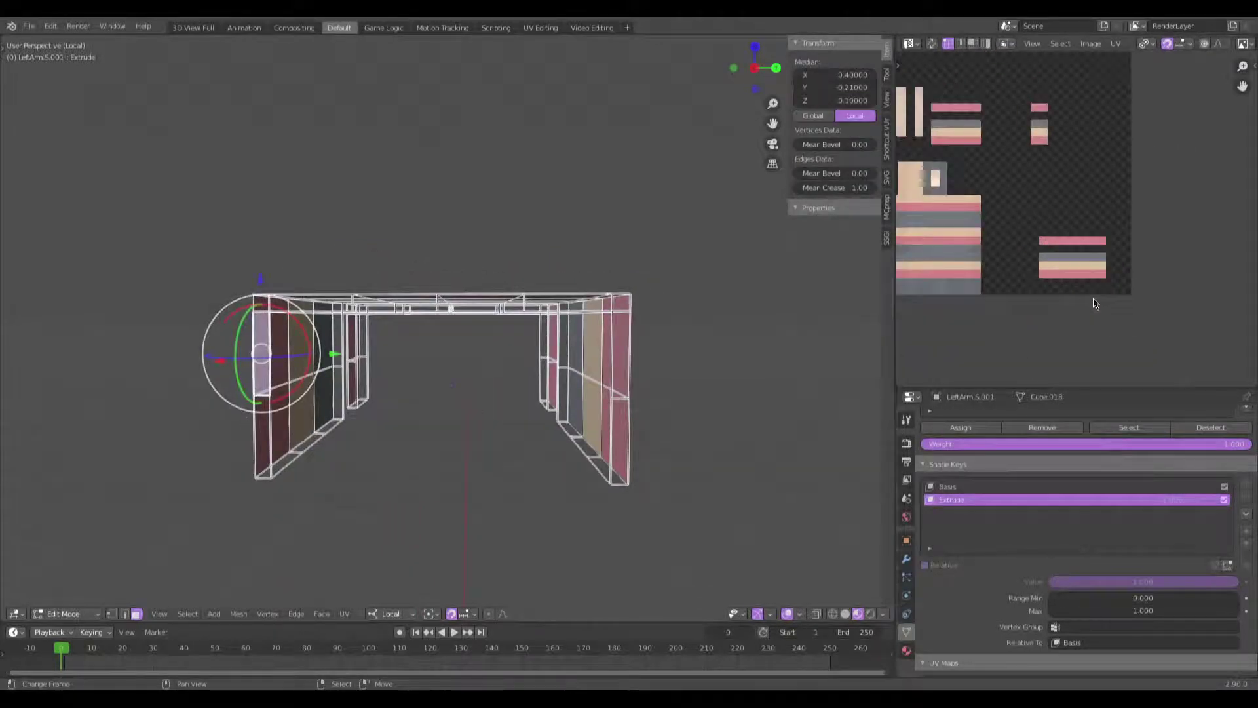
left_click(256, 431)
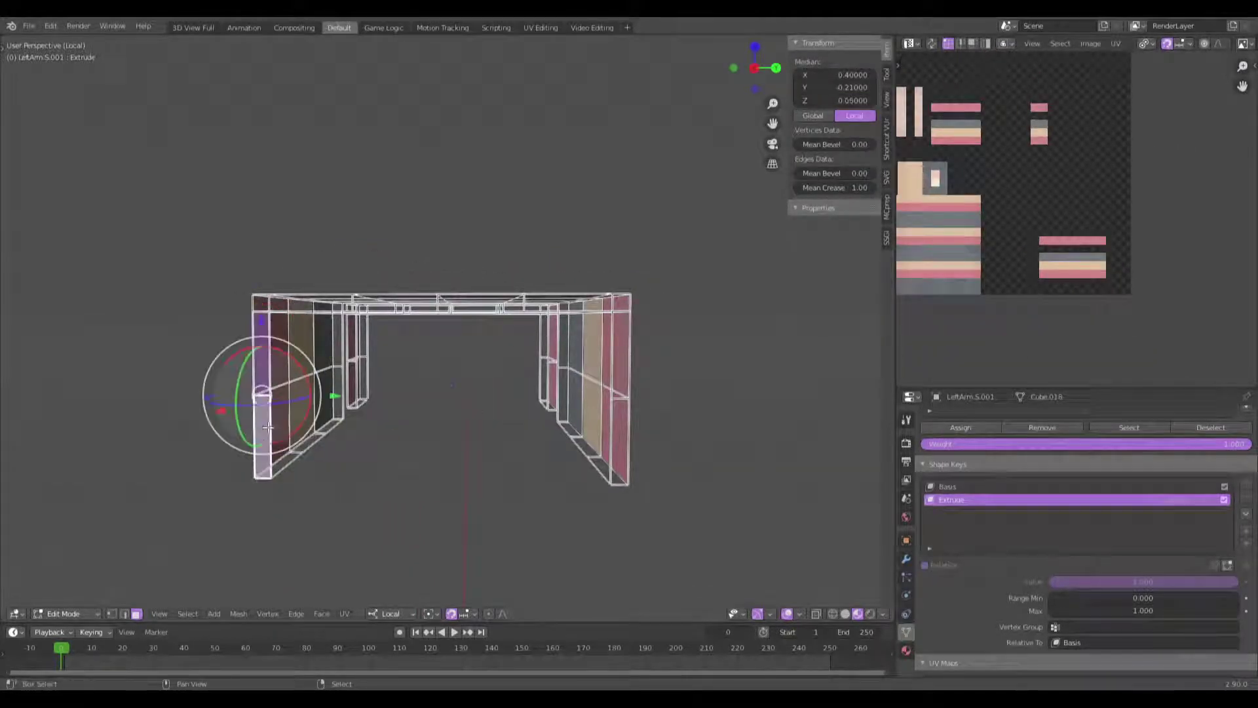
scroll(1080, 316, "down", 3)
scroll(1036, 294, "up", 2)
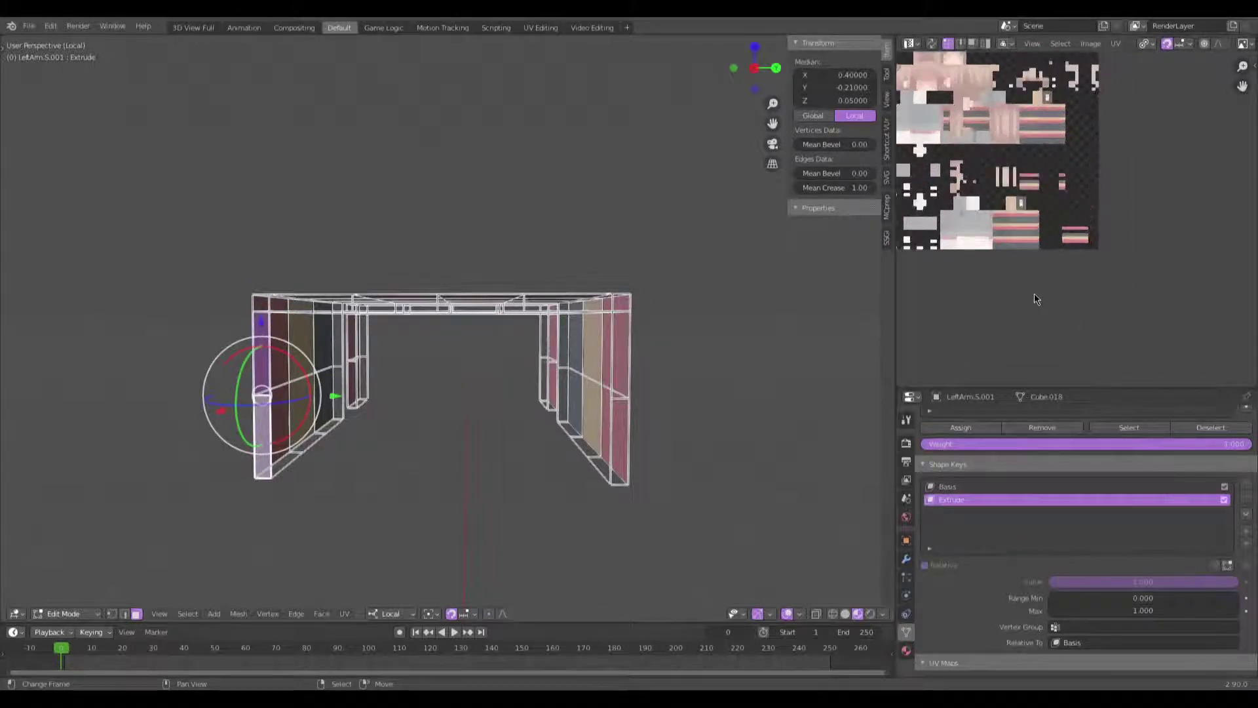
middle_click_drag(985, 278, 1056, 279)
scroll(1061, 285, "up", 2)
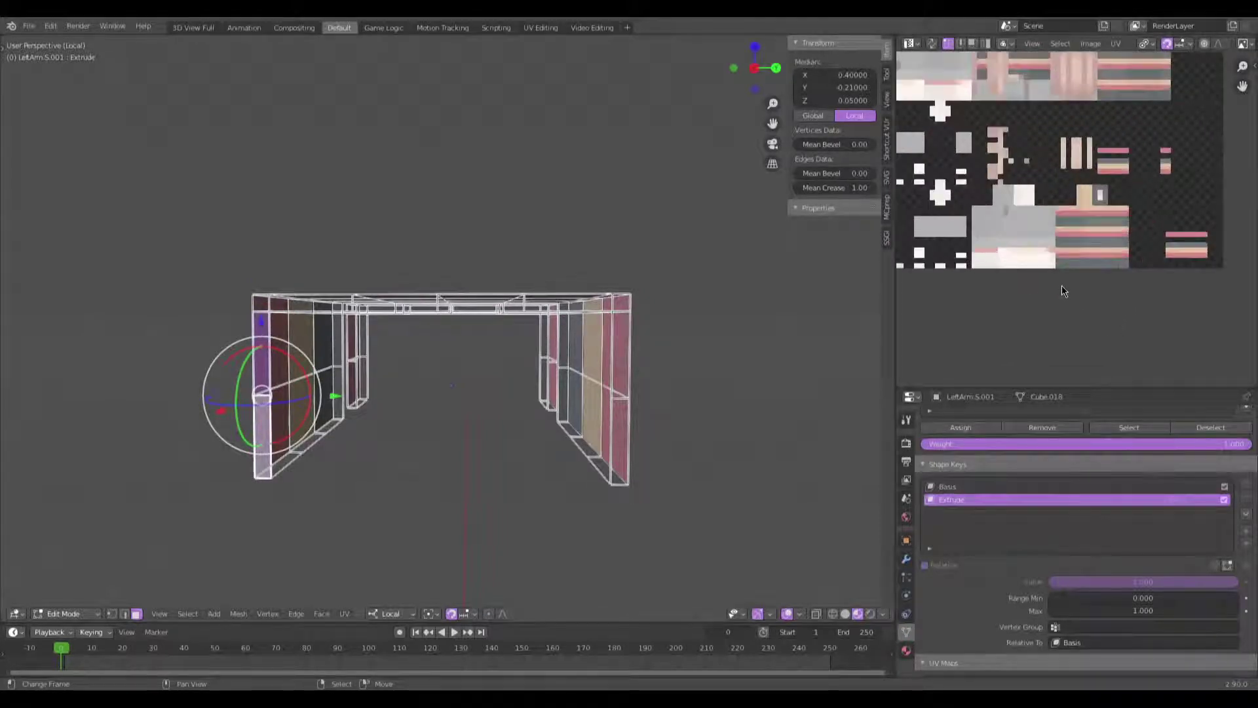
key("g")
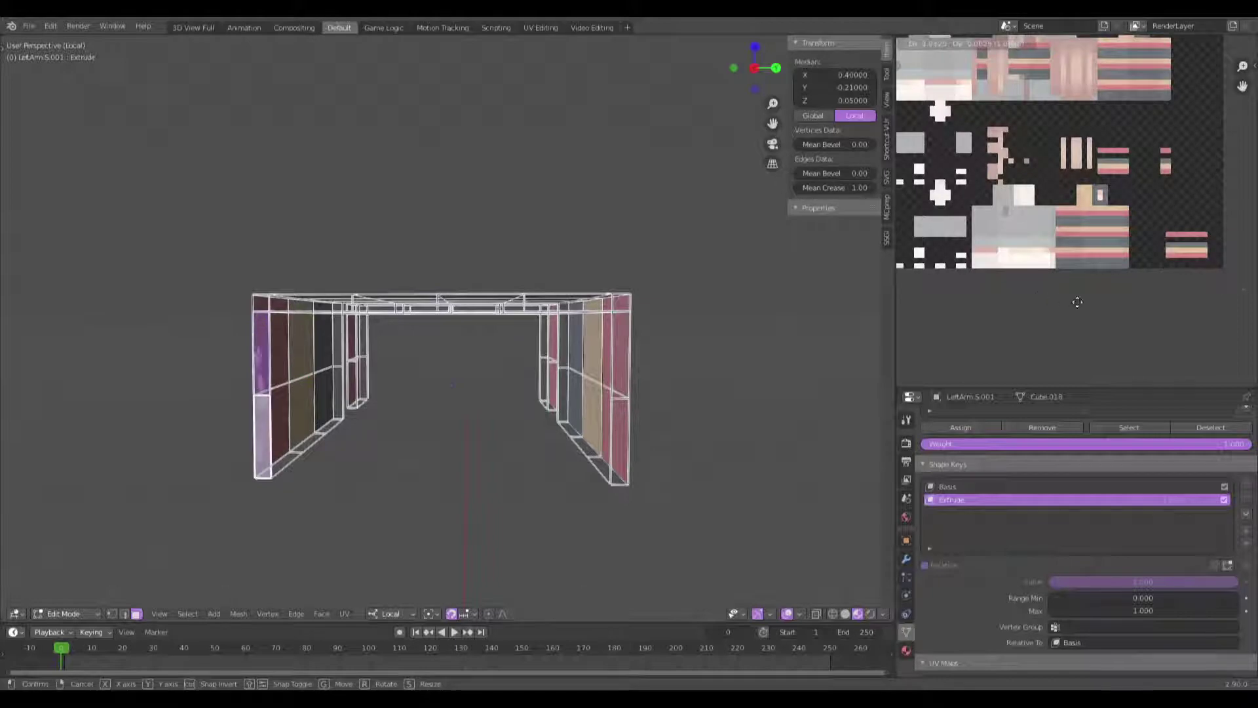
left_click(1074, 302)
scroll(1115, 275, "up", 4)
scroll(1078, 219, "up", 2)
key("g")
left_click(1132, 267)
key("alt+a")
mouse_move(469, 350)
middle_mouse_down()
mouse_move(616, 294)
mouse_move(525, 256)
mouse_move(433, 328)
mouse_move(414, 362)
mouse_move(476, 343)
middle_mouse_up()
middle_click_drag(263, 295, 372, 352)
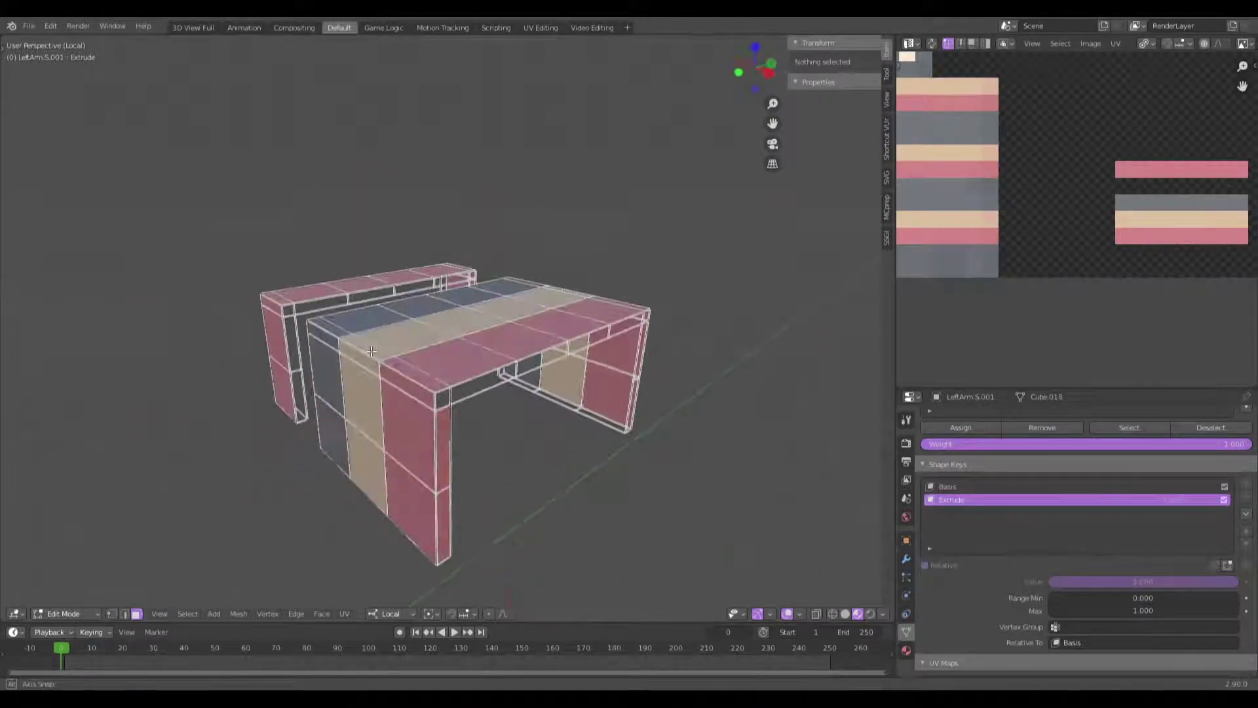
left_click(453, 405, "alt")
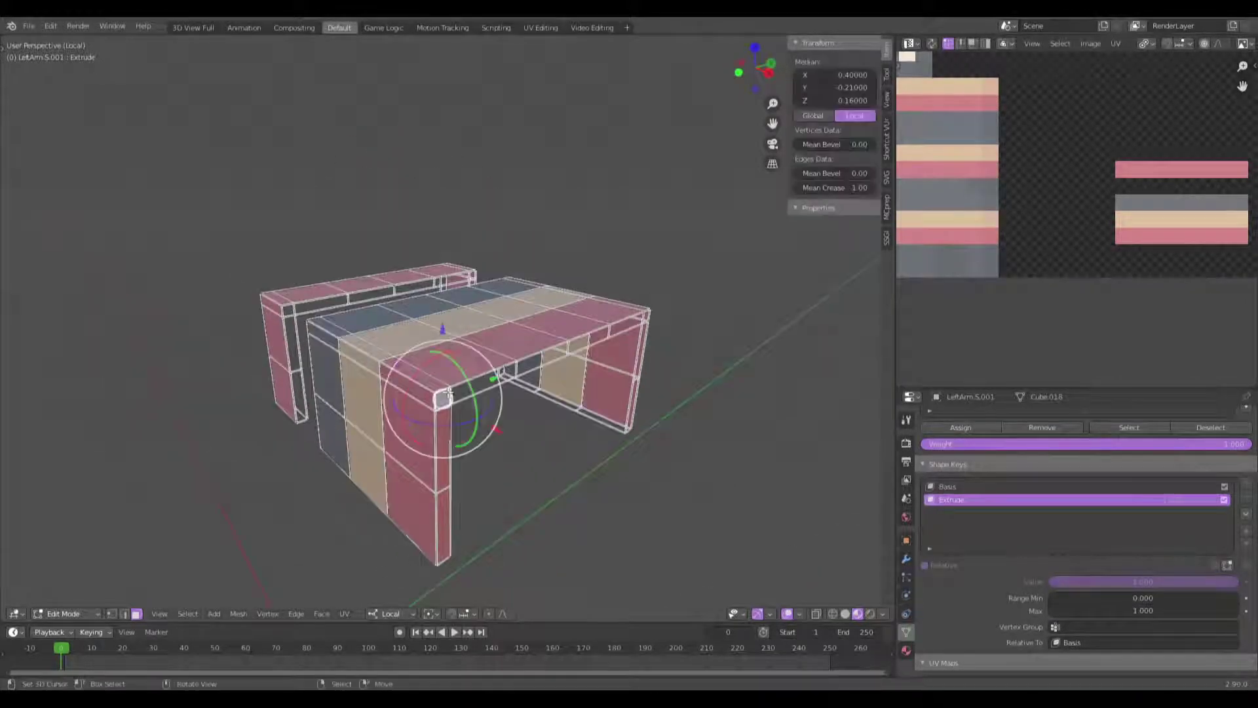
right_click(600, 343)
key("alt+a")
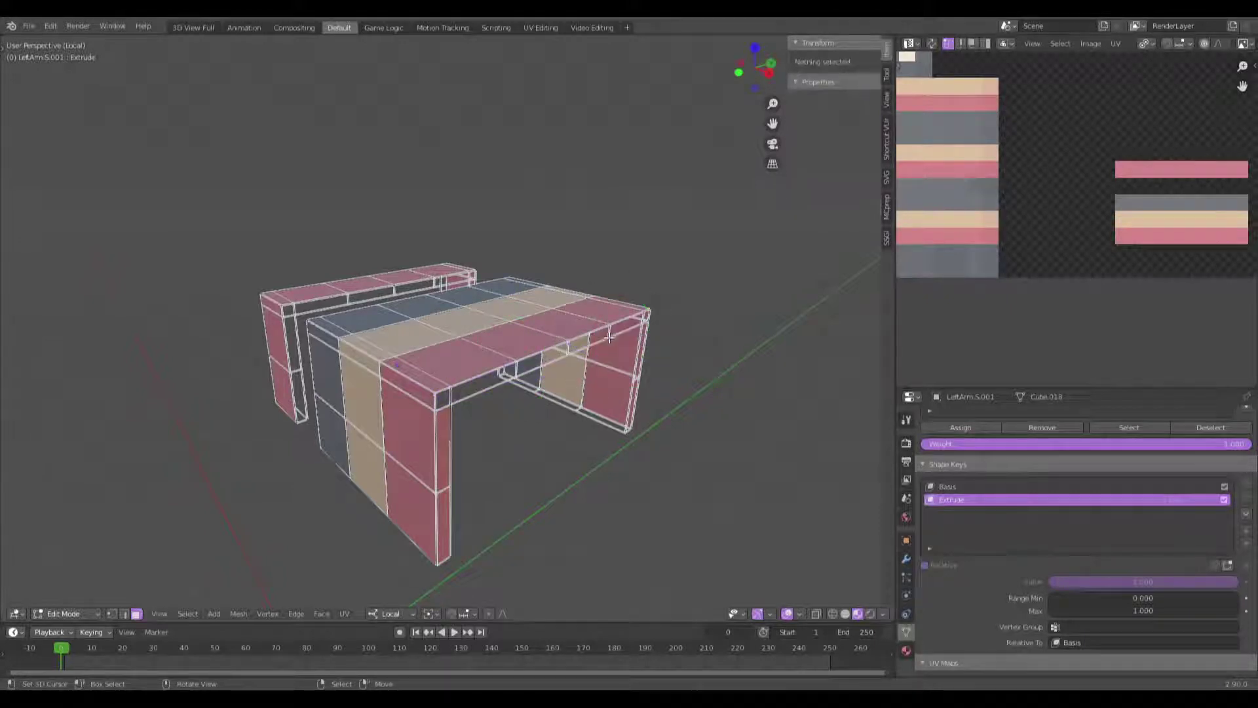
Step: In front wireframe view, select the sleeve's outer pink end faces and both sides of the separate pink band, and move their UVs onto the pink stripe
key("KP_1")
key("shift+z")
key("z")
key("Escape")
left_click_drag(629, 465, 582, 282)
key("b")
left_click_drag(391, 443, 353, 263)
key("b")
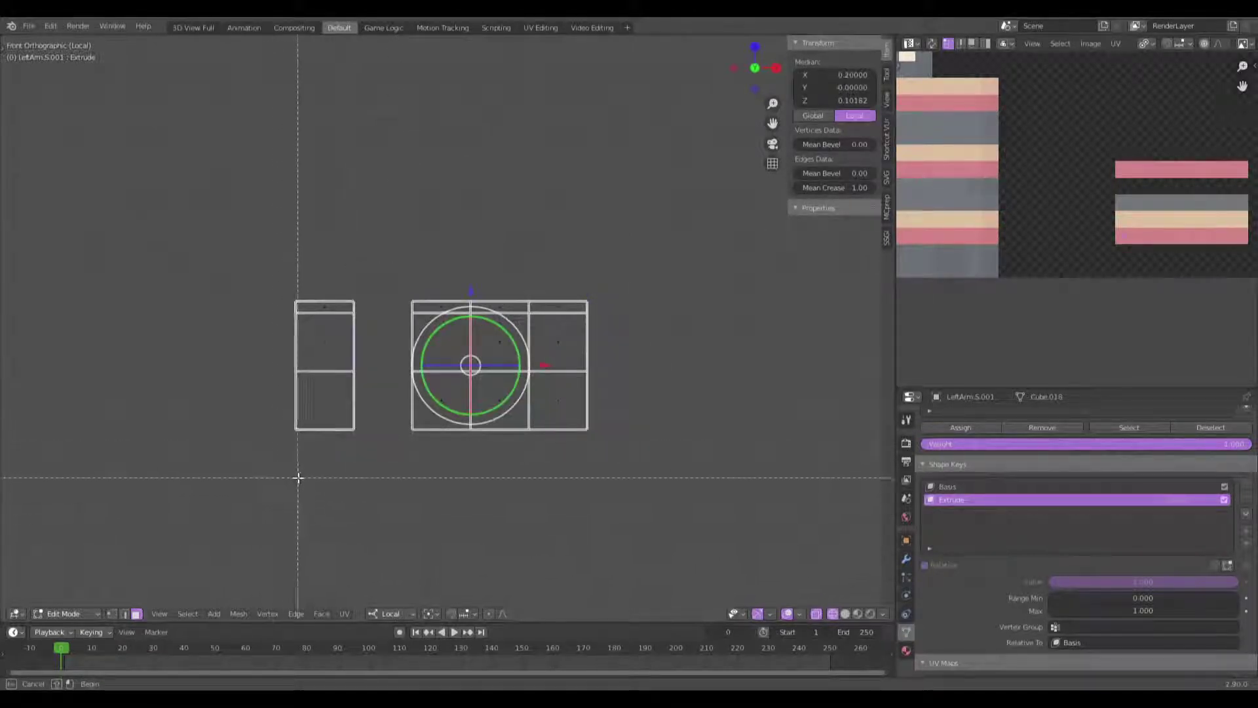
left_click_drag(287, 329, 281, 202)
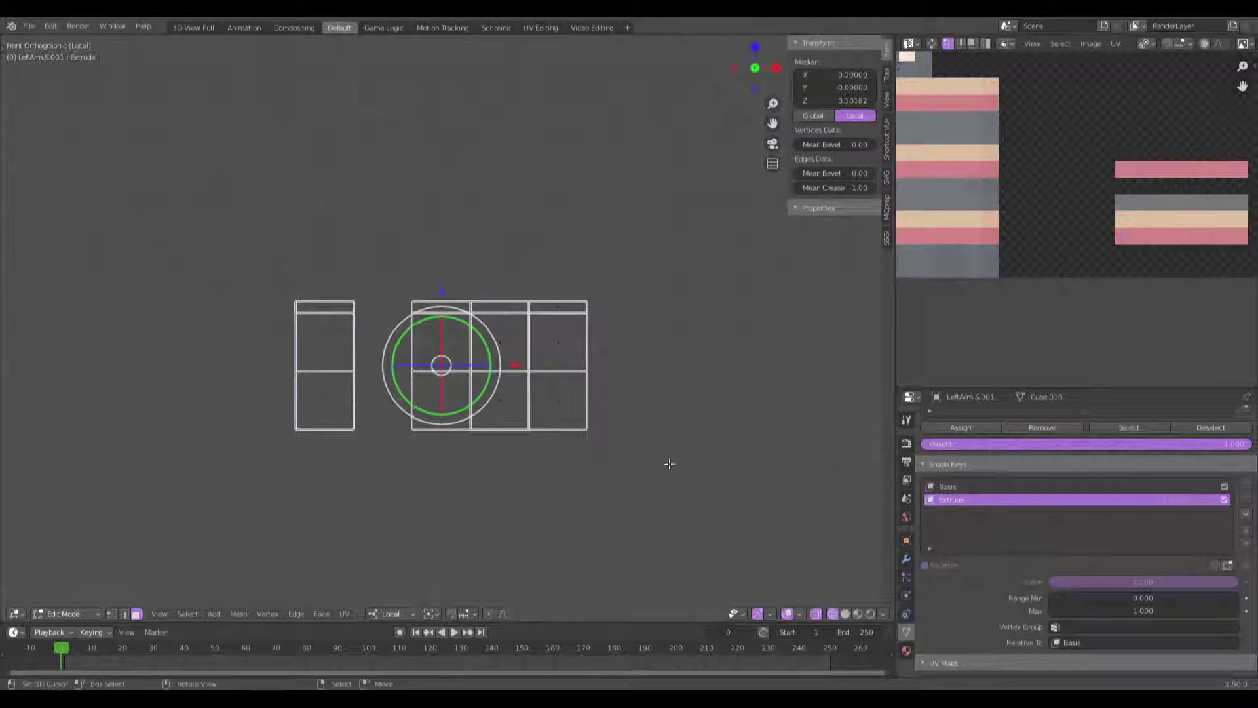
scroll(1004, 228, "down", 5)
key("b")
left_click_drag(975, 233, 975, 233)
key("g")
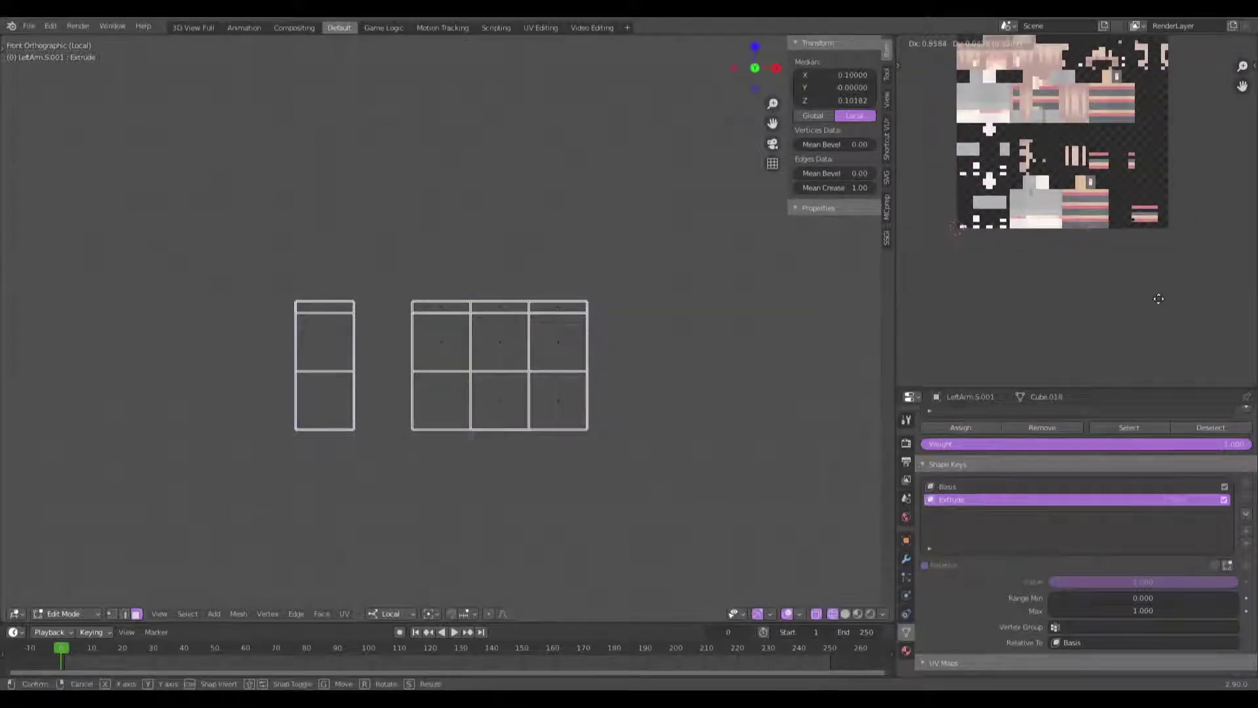
left_click(1159, 299)
scroll(1150, 292, "up", 6)
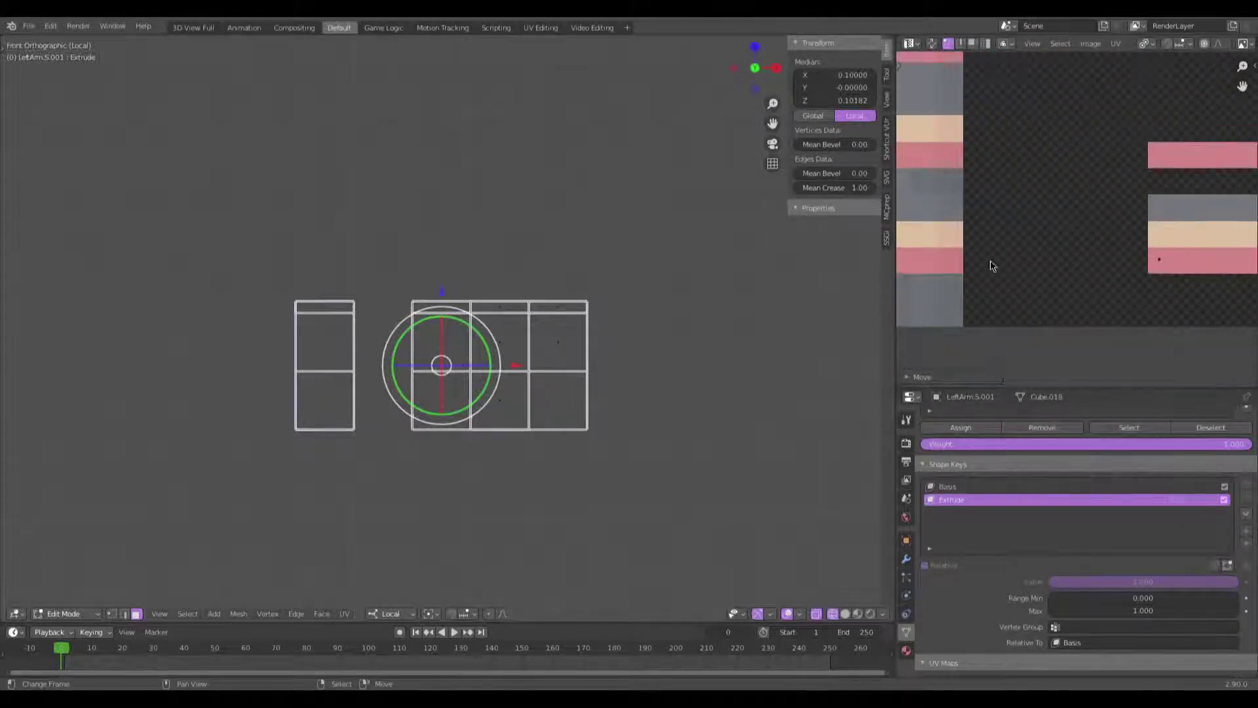
key("g")
left_click(1169, 283)
mouse_move(648, 394)
middle_mouse_down()
mouse_move(579, 413)
mouse_move(708, 379)
middle_mouse_up()
key("shift+z")
key("alt+a")
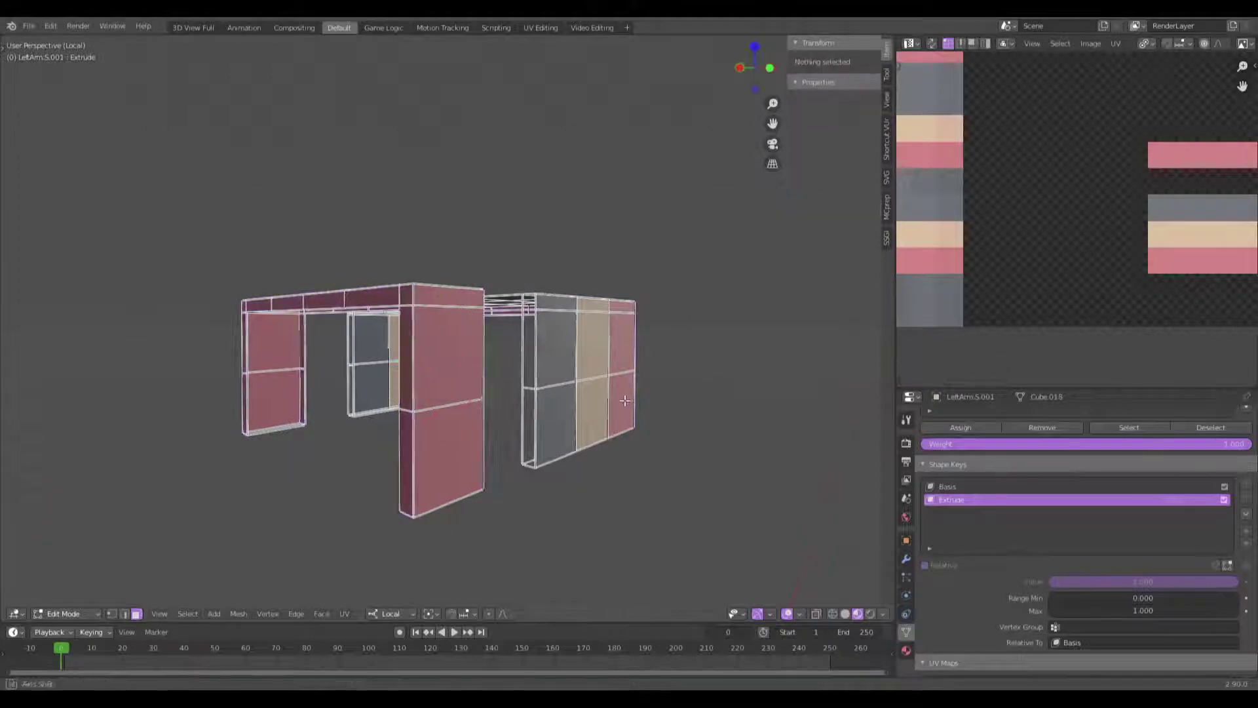
Step: Select the end faces beside the sleeve's gray stripe, move their UVs onto the texture's gray stripe, and check the colours in Object Mode
middle_click_drag(627, 400, 606, 408)
key("KP_1")
key("KP_3")
key("KP_1")
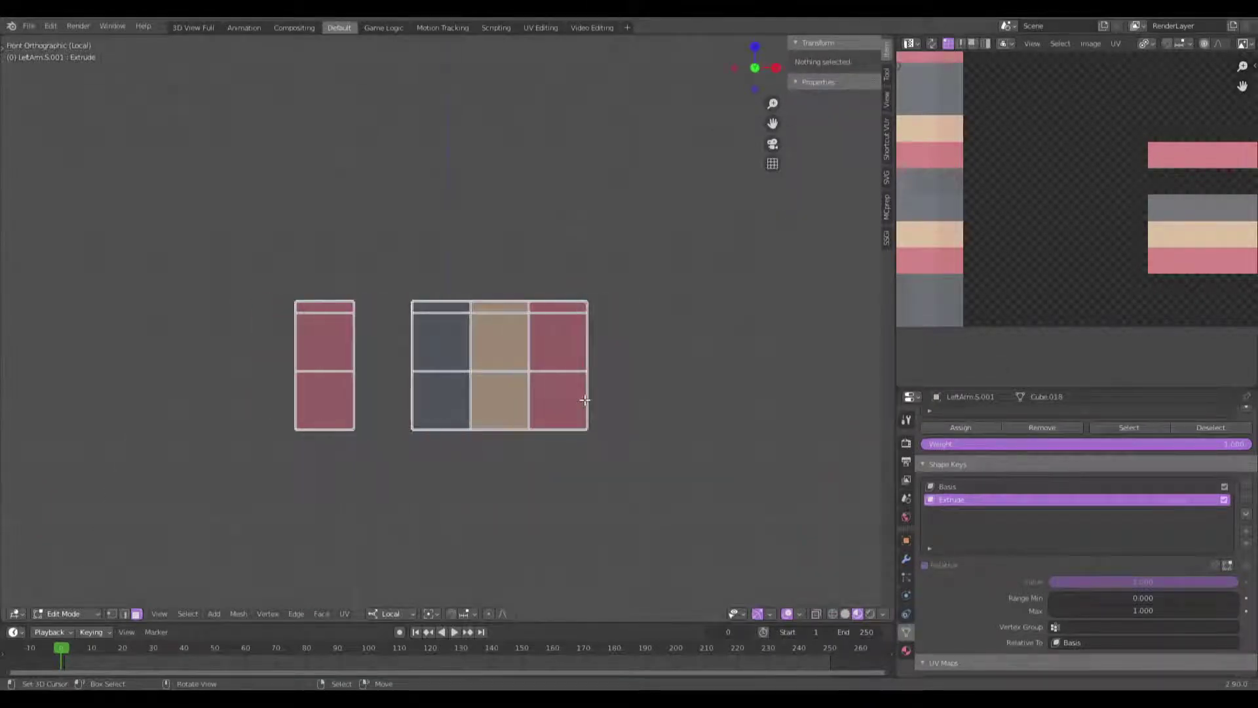
key("shift+z")
key("b")
left_click_drag(416, 452, 380, 223)
key("shift+z")
scroll(985, 266, "down", 3)
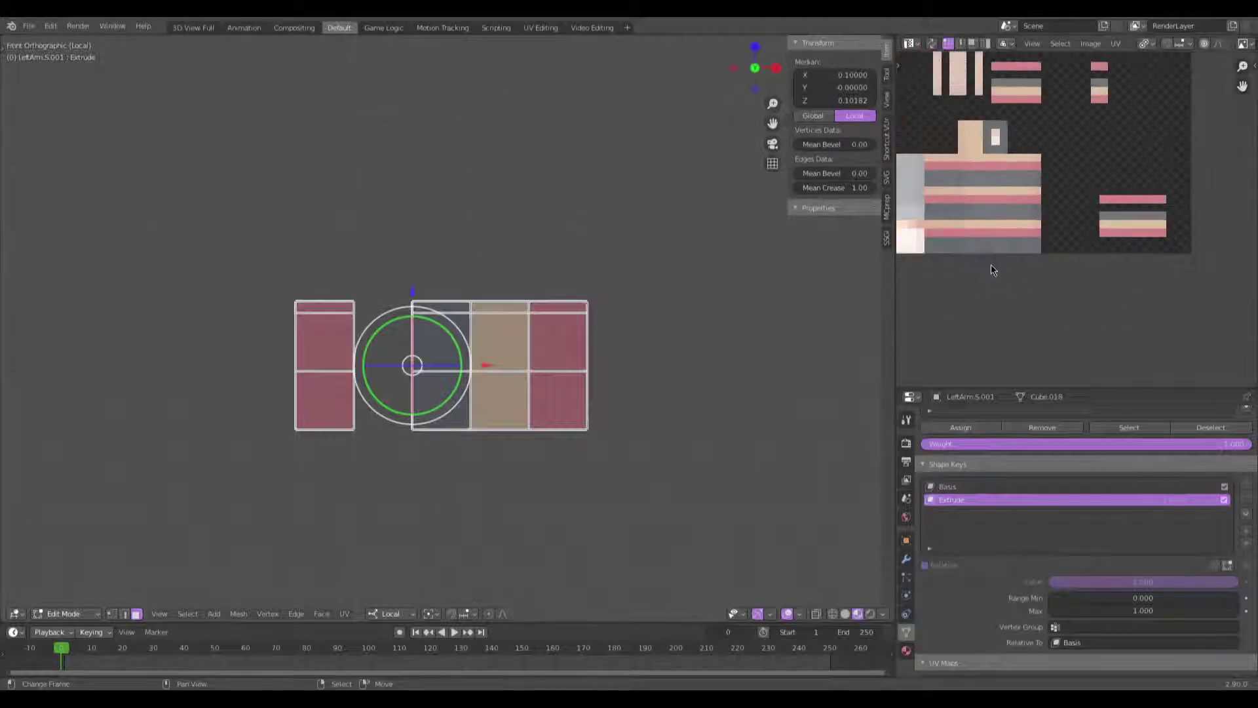
scroll(989, 270, "down", 4)
key("g")
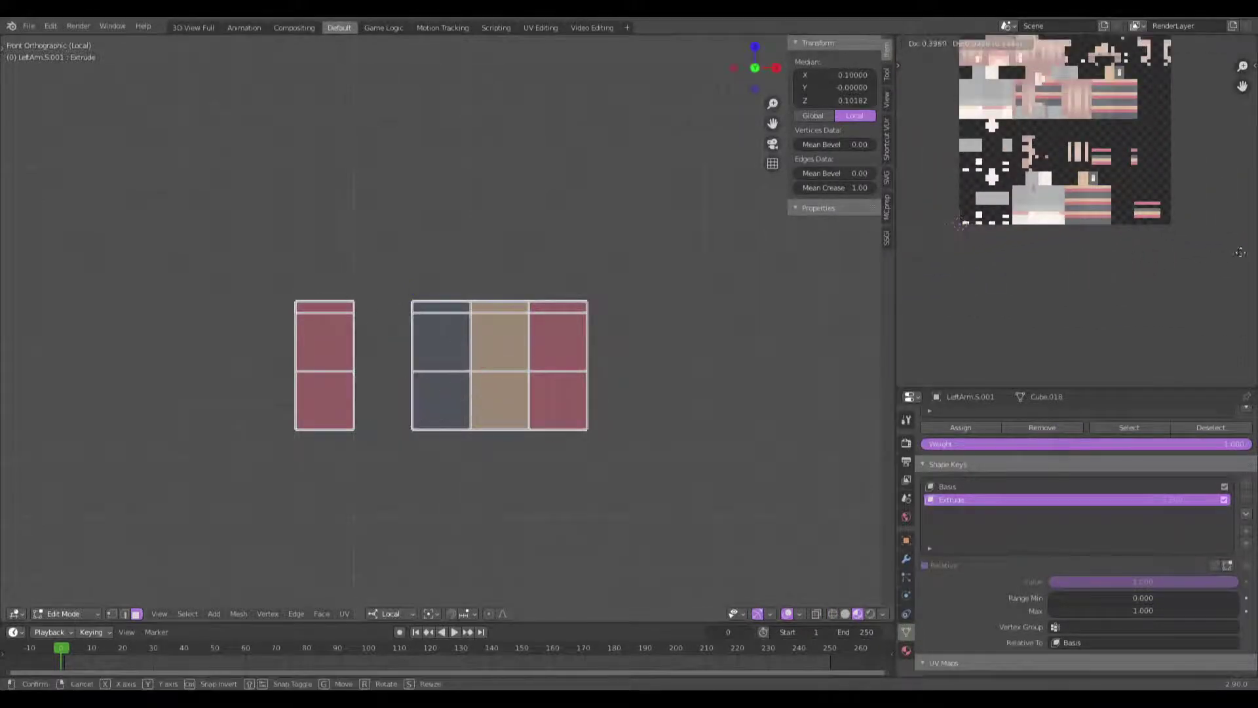
left_click(926, 247)
scroll(1042, 308, "up", 8)
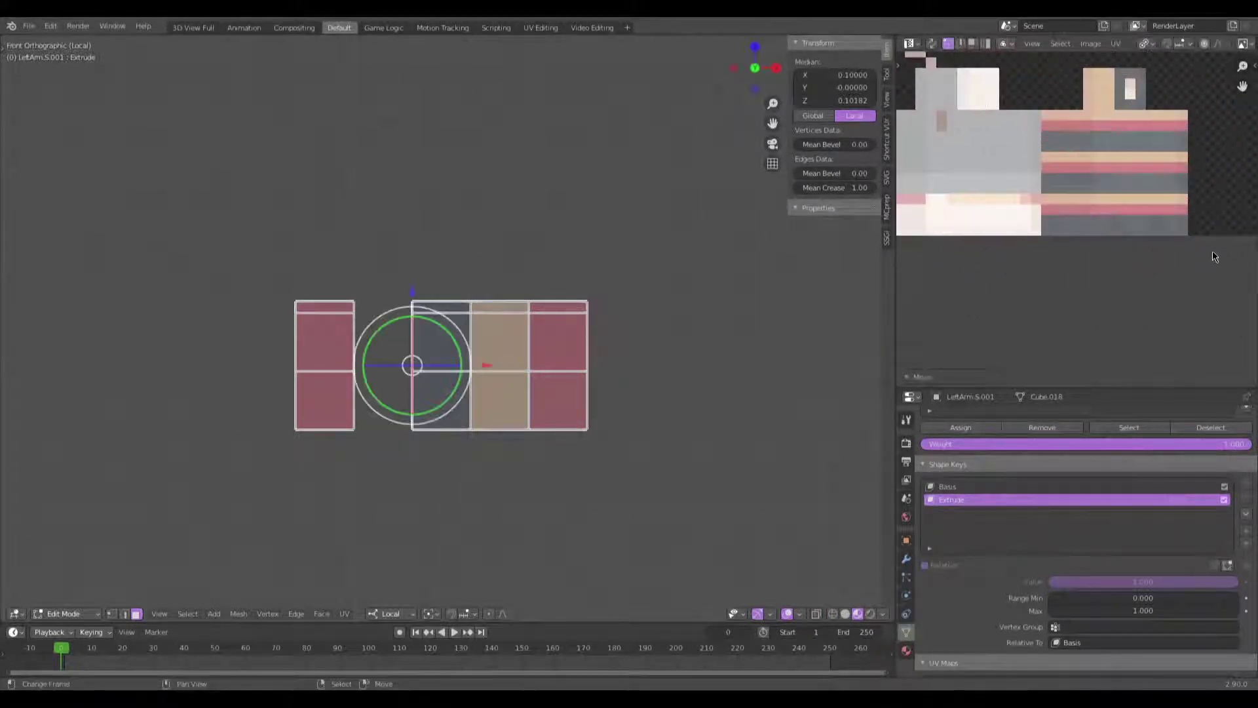
key("g")
left_click(1045, 303)
key("alt+a")
middle_click_drag(364, 393, 449, 392)
key("Tab")
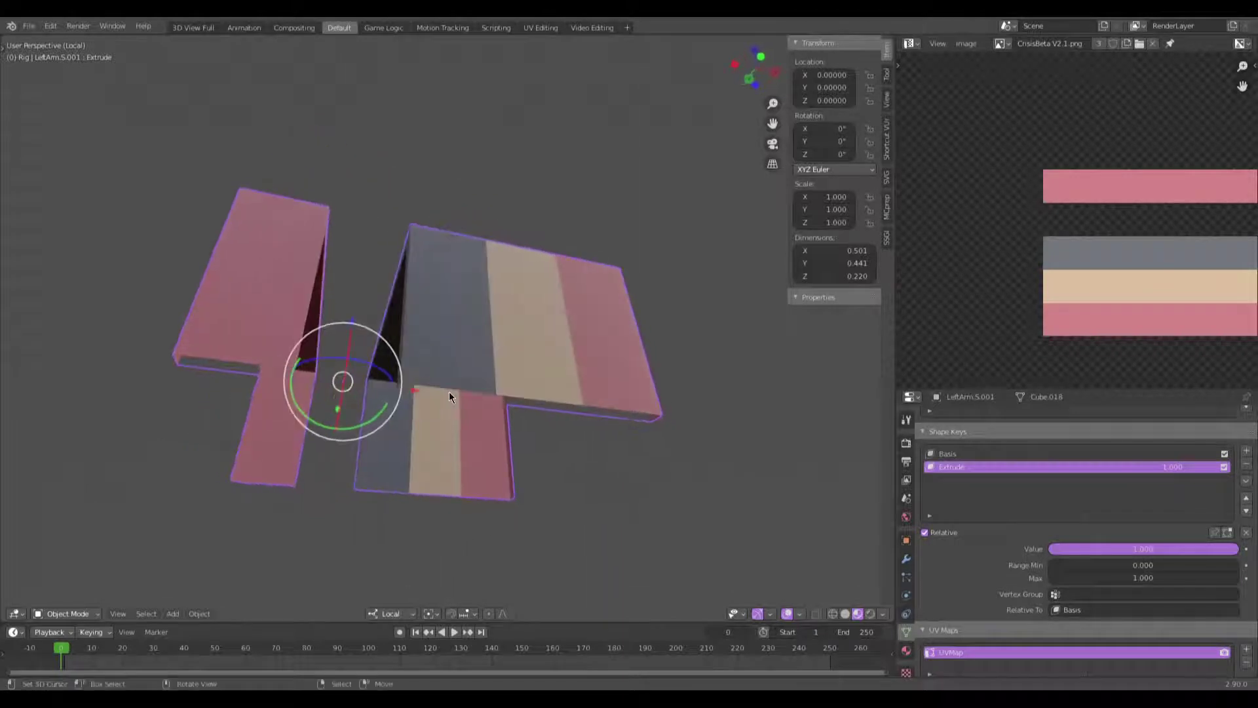
Step: In front wireframe view, select the bottom faces of both pink sections and move their UVs onto the texture's pink stripe
key("Tab")
key("KP_1")
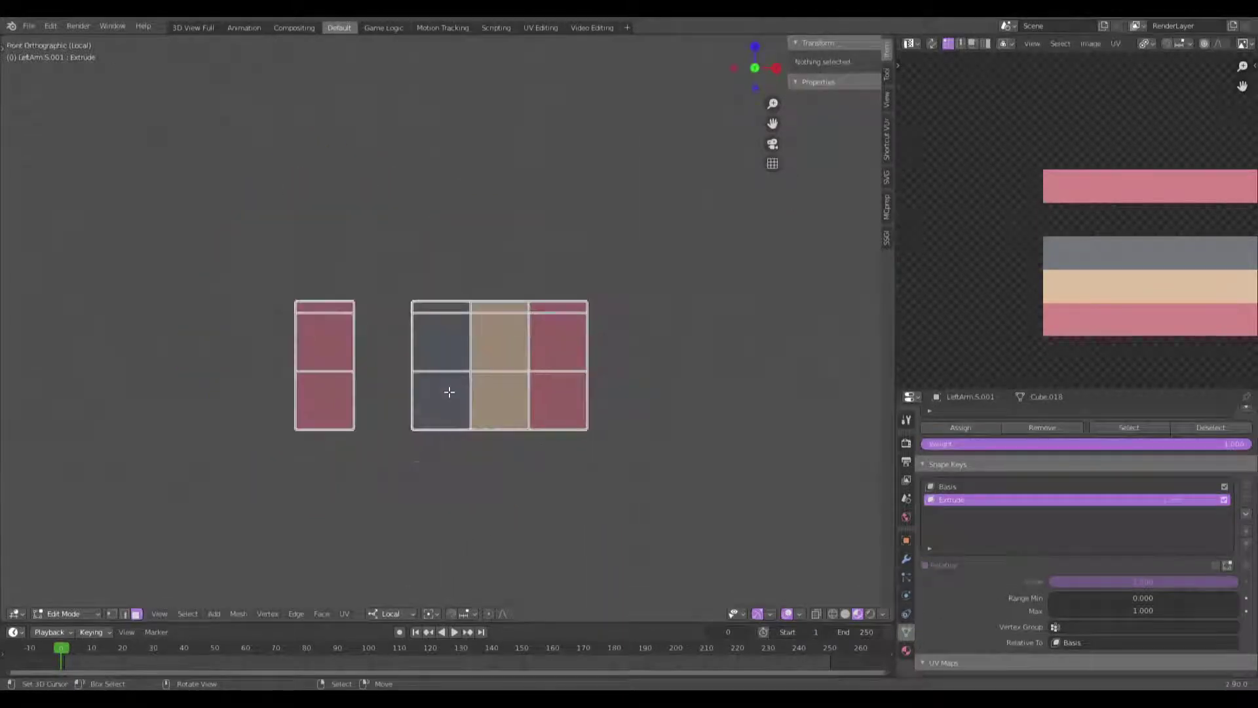
key("shift+z")
key("b")
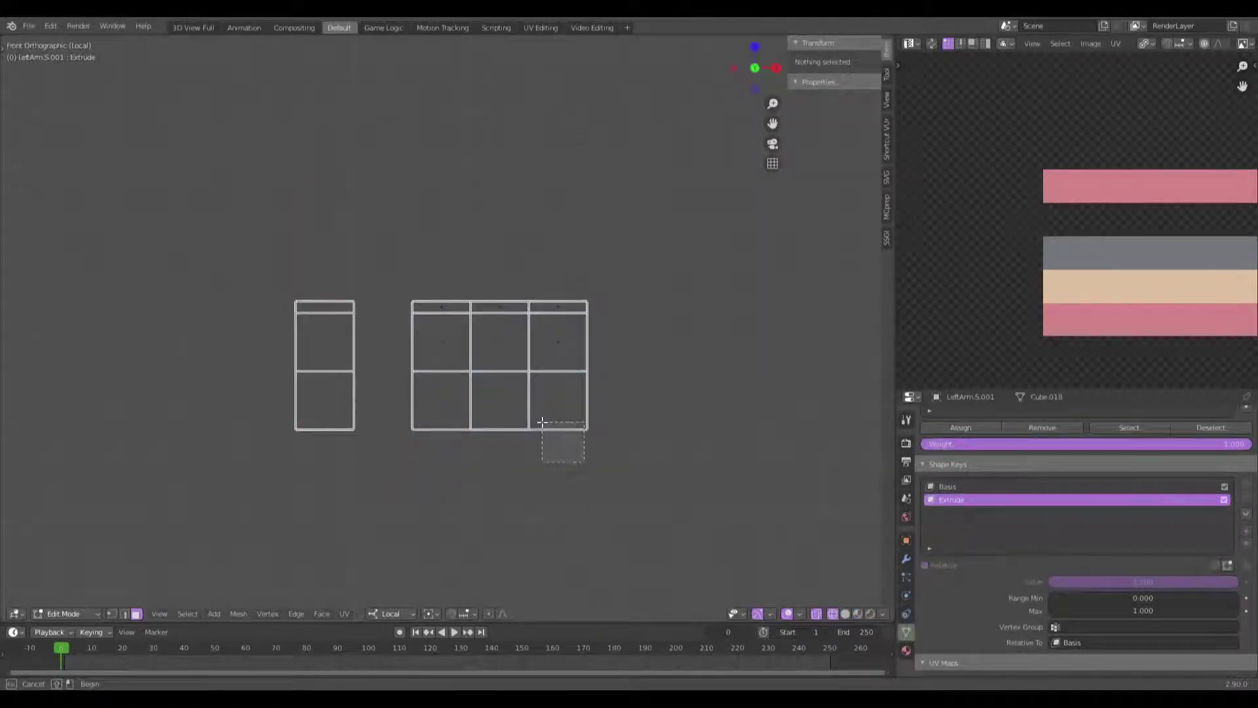
left_click_drag(542, 422, 544, 423)
key("b")
left_click_drag(296, 429, 294, 423)
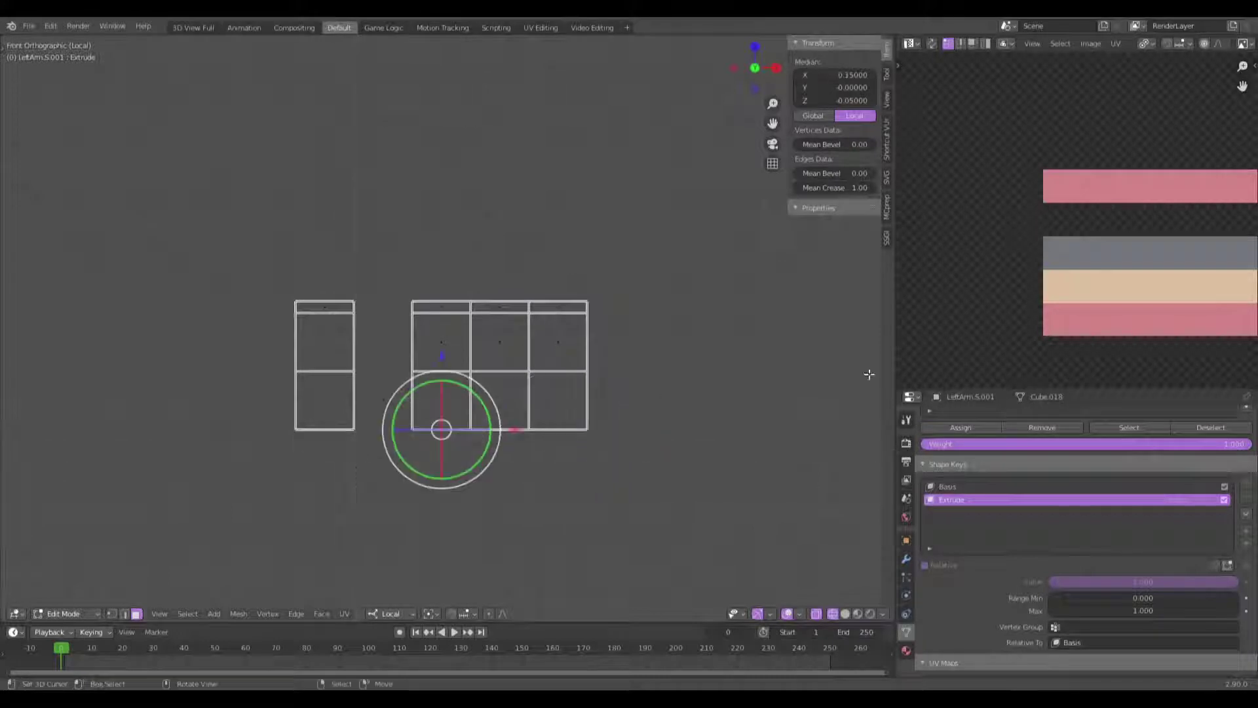
scroll(1232, 275, "down", 5)
middle_click_drag(998, 273, 1081, 263)
scroll(1082, 264, "down", 3)
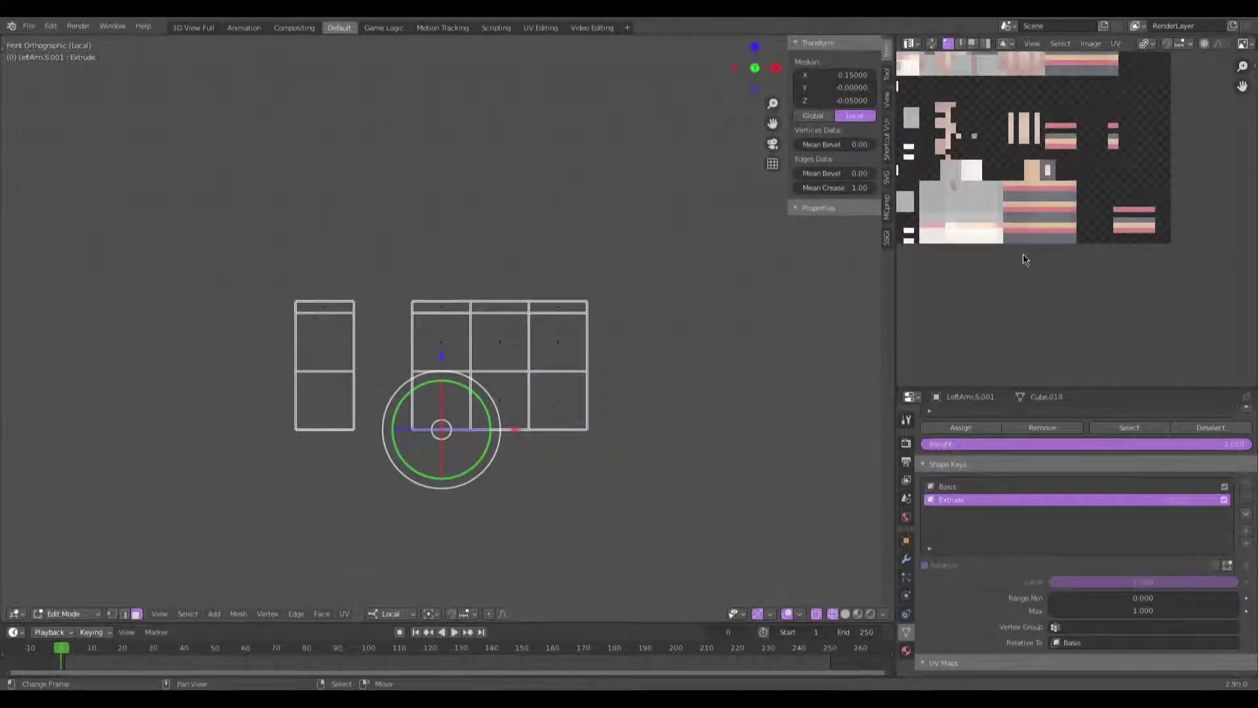
scroll(1024, 254, "down", 2)
key("g")
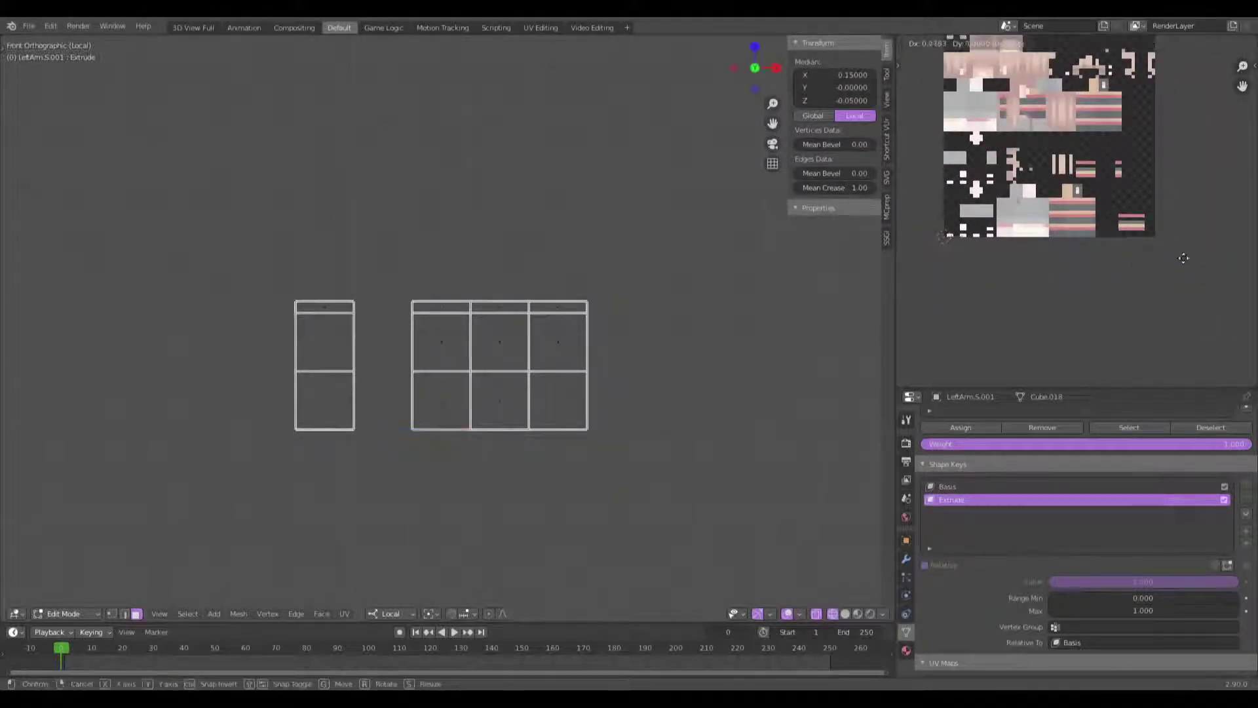
left_click(1229, 252)
scroll(1219, 262, "up", 6)
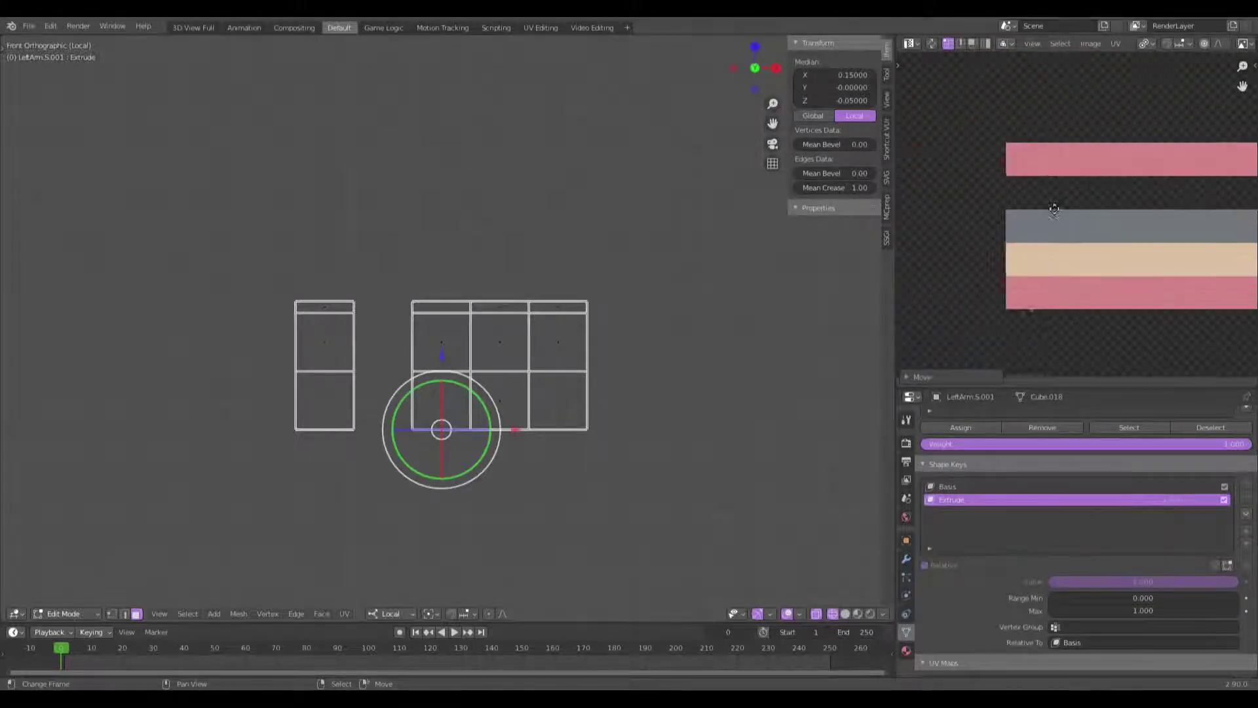
scroll(567, 525, "up", 4)
middle_click_drag(508, 523, 475, 481, "shift")
key("alt+a")
key("shift+z")
Step: Select the bottom faces of the sleeve's beige section and move their UVs onto the texture's beige stripe
scroll(478, 481, "down", 2)
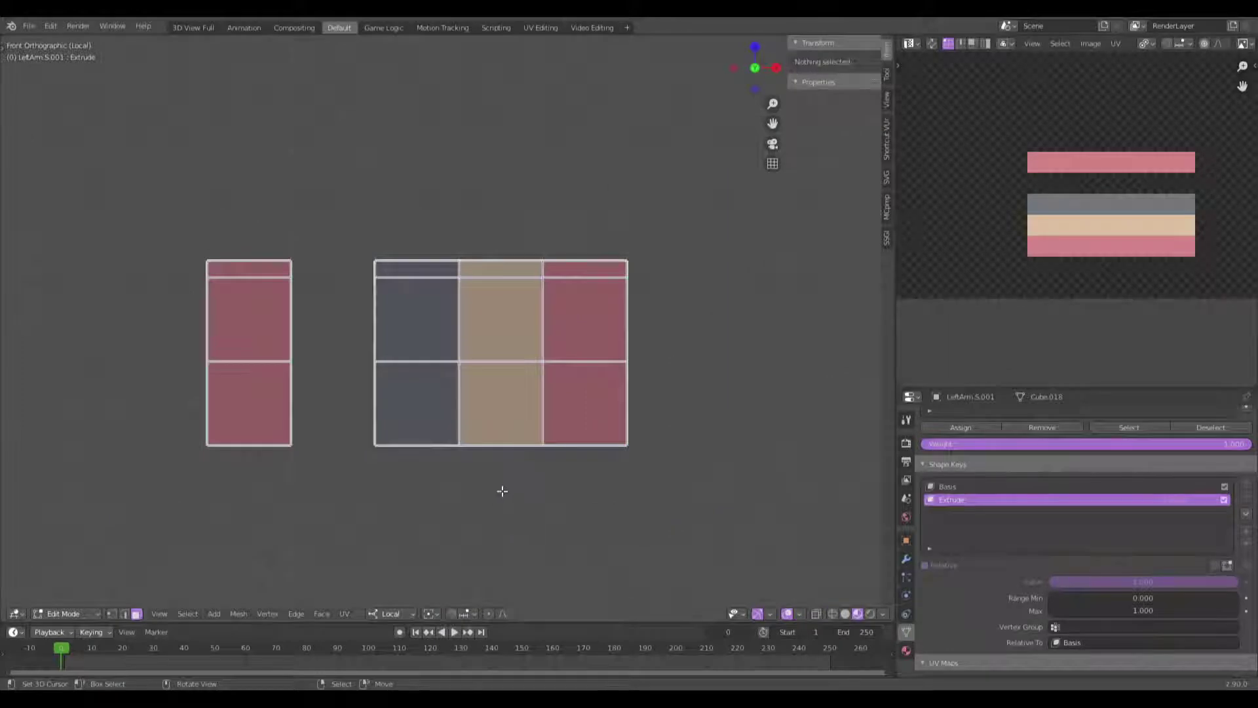
key("shift+z")
key("b")
left_click_drag(515, 487, 486, 407)
key("shift+z")
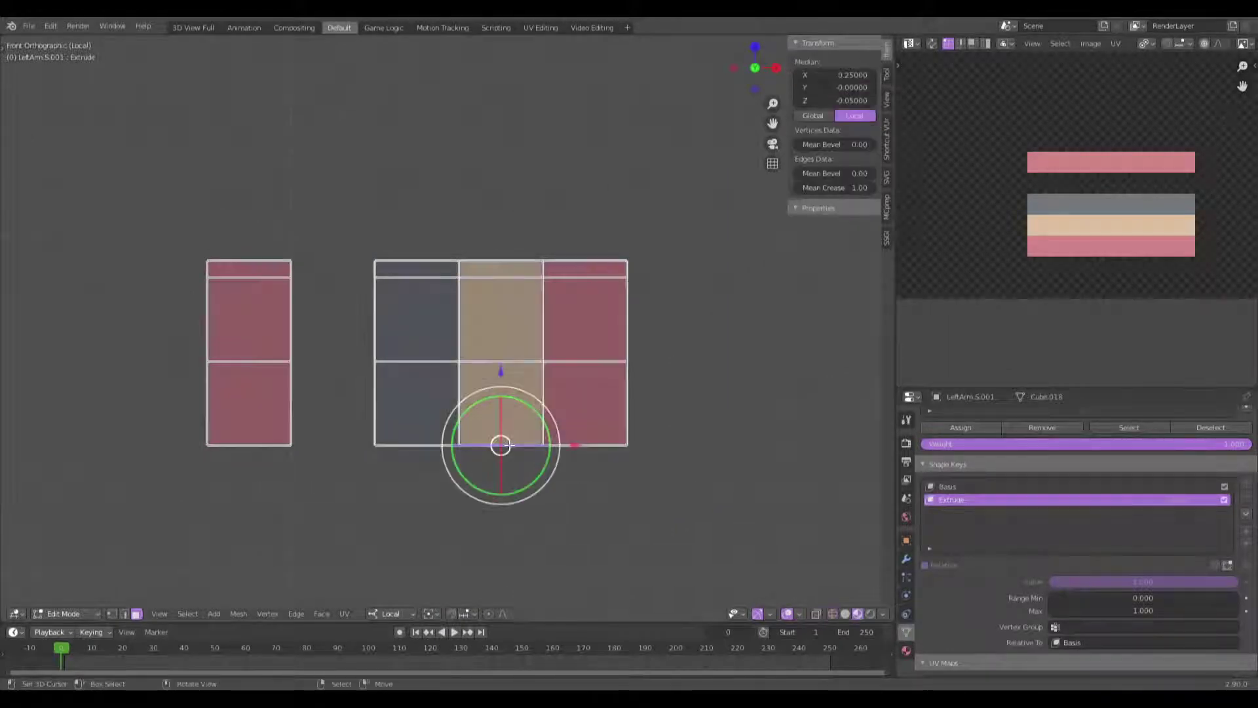
scroll(1092, 285, "down", 6)
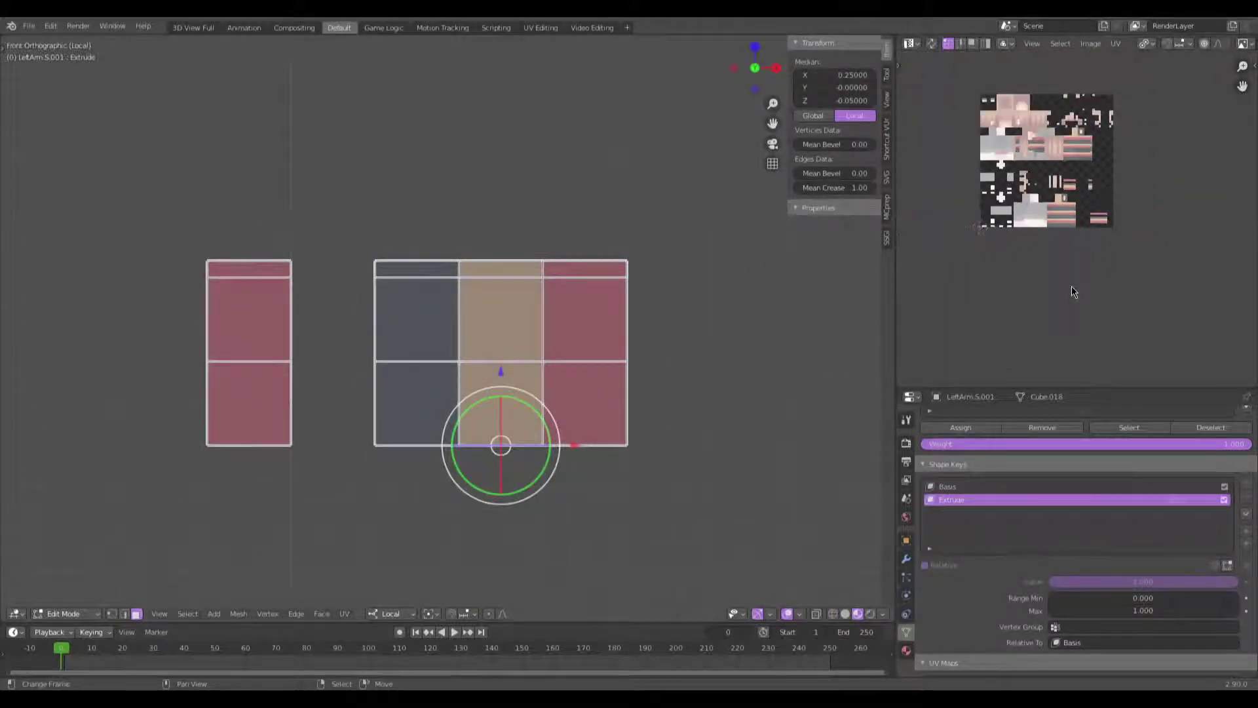
scroll(1071, 289, "up", 5)
key("g")
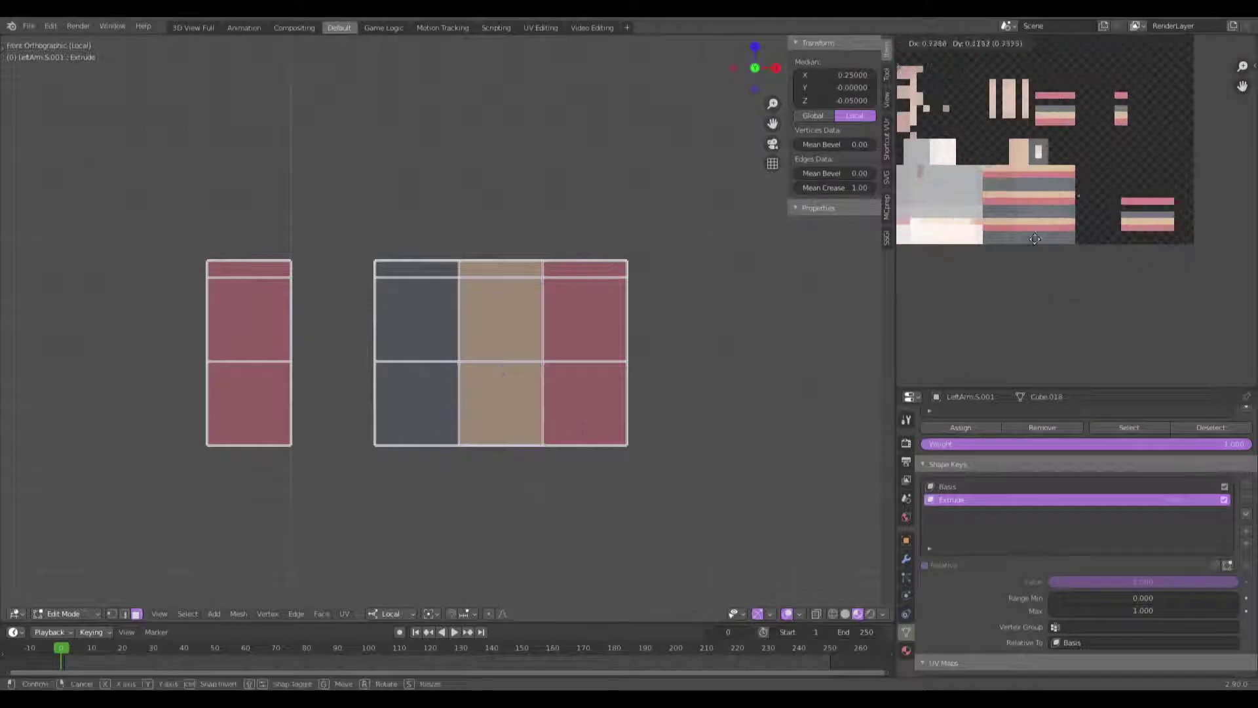
left_click(1068, 263)
scroll(1087, 266, "up", 2)
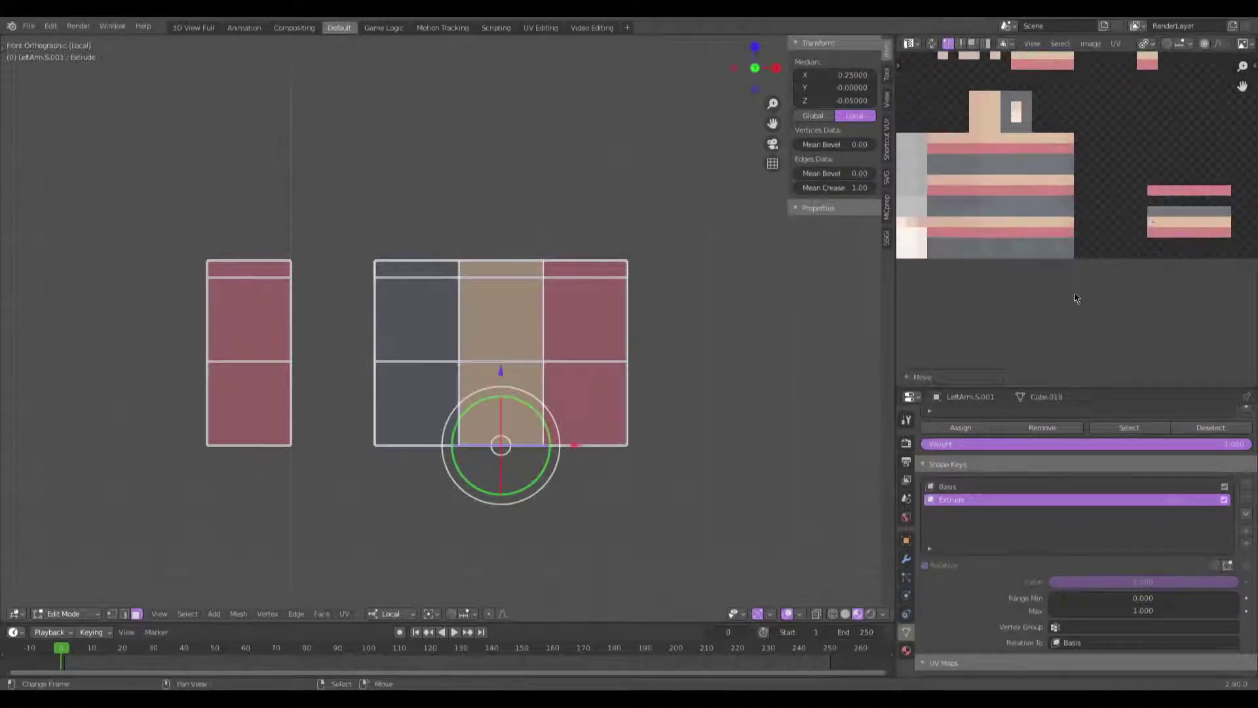
key("alt+a")
Step: Select the bottom faces of the sleeve's gray section and move their UVs onto the texture's gray stripe
key("shift+z")
key("shift+z")
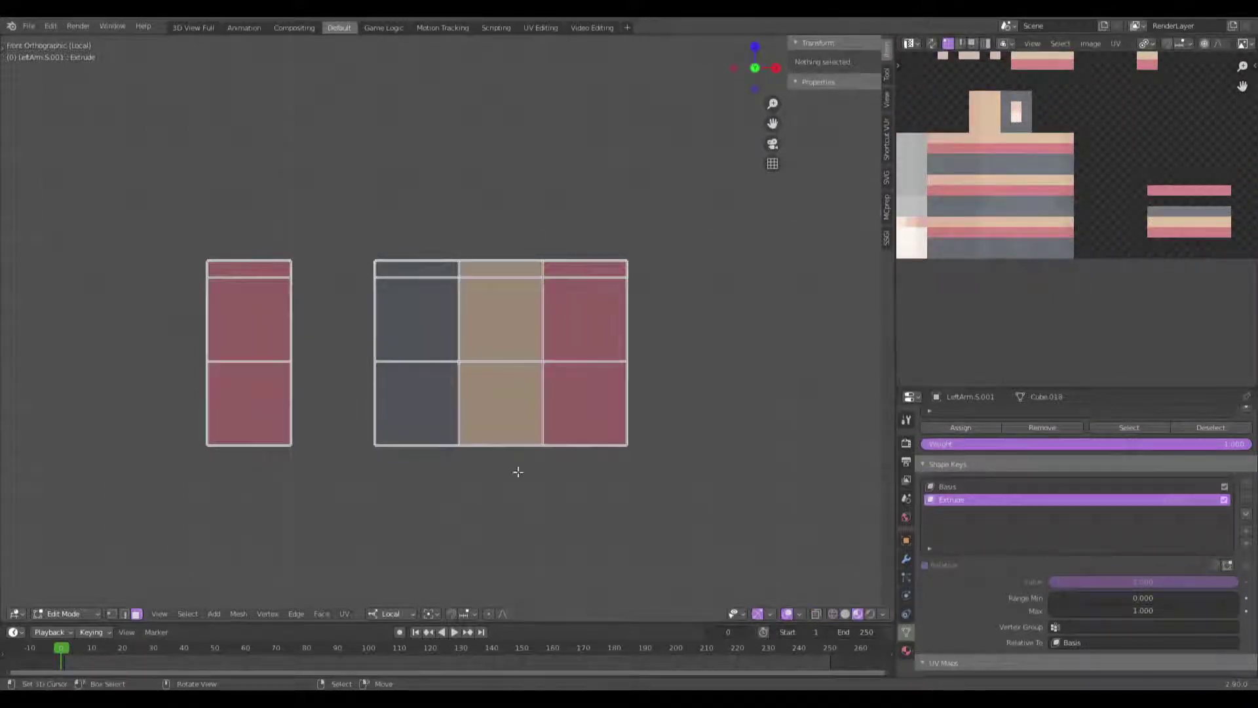
key("alt+z")
left_click_drag(446, 476, 383, 426)
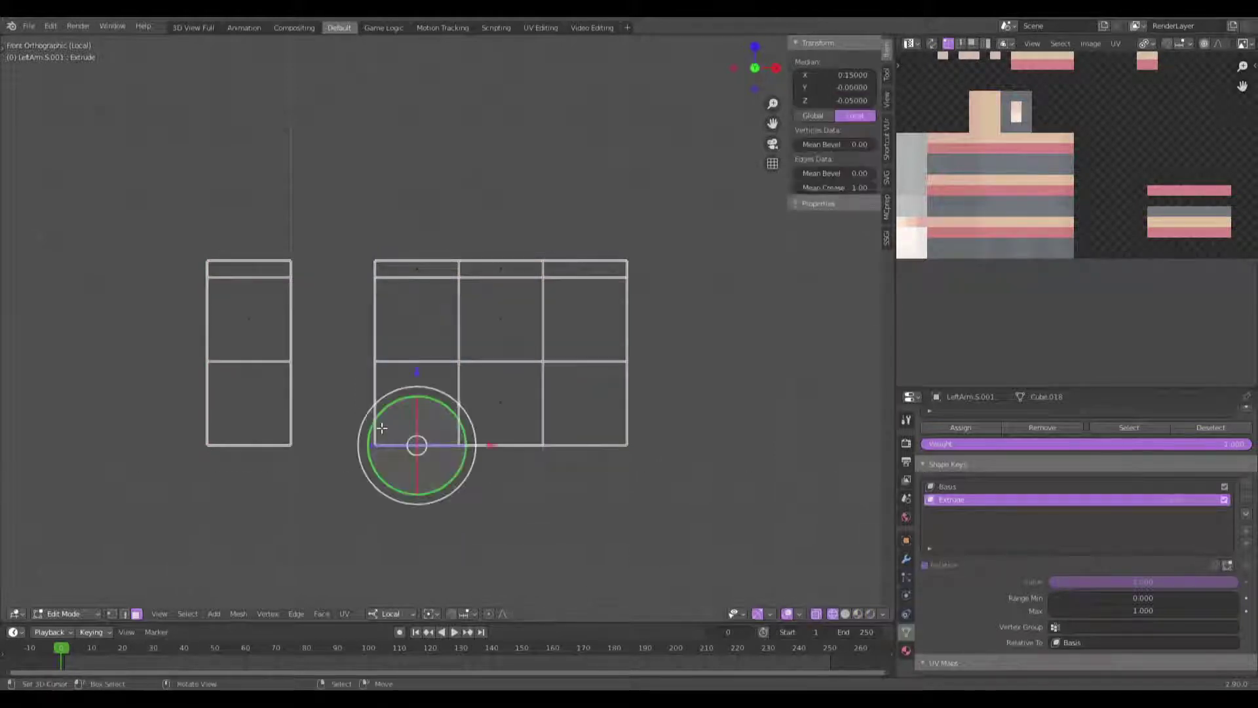
key("shift+z")
scroll(1151, 281, "down", 5)
middle_click_drag(1105, 261, 1129, 232)
scroll(1128, 232, "up", 1)
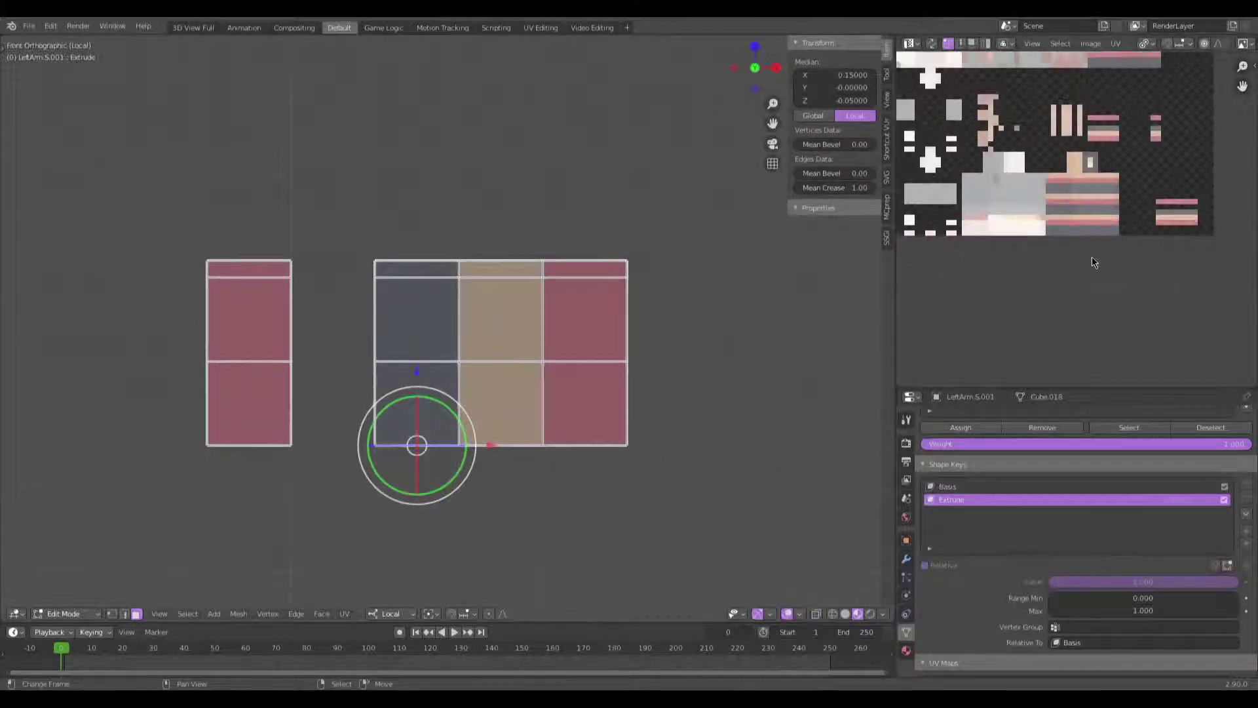
key("g")
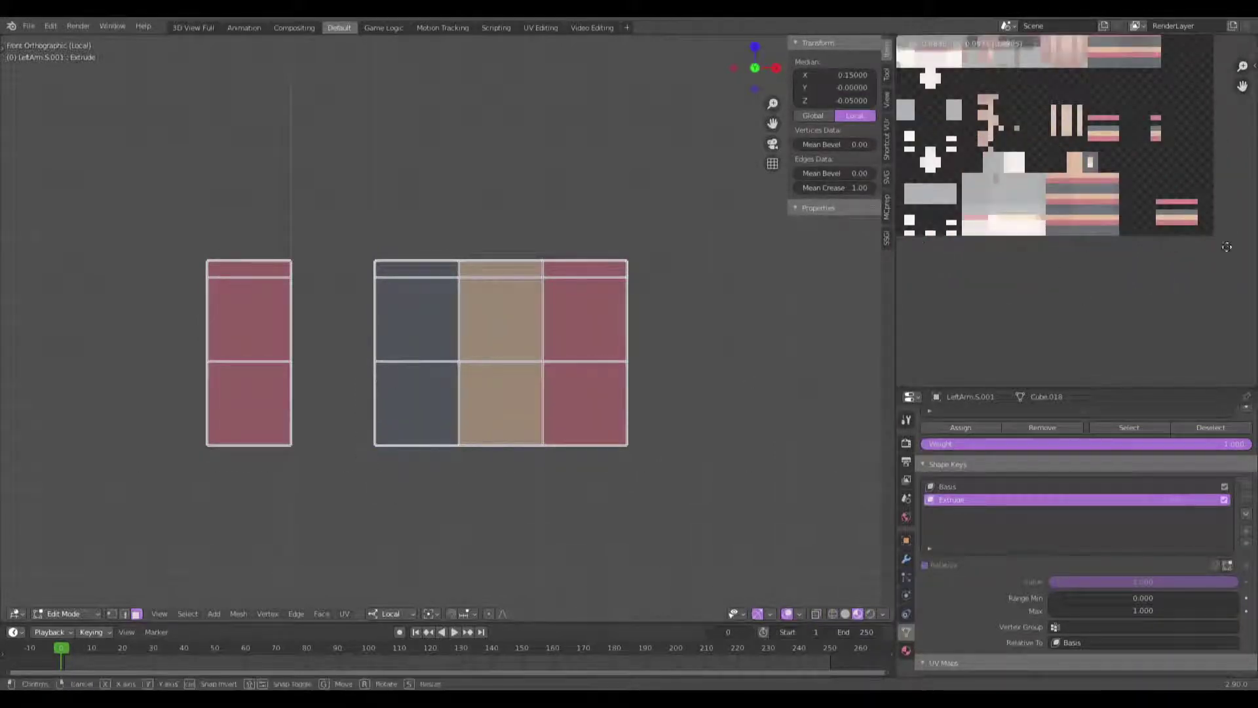
left_click(968, 251)
Step: Inspect the recoloured sleeve rims, then leave Edit Mode and local view to show the whole character
middle_click_drag(652, 368, 320, 420)
scroll(609, 365, "down", 3)
key("Tab")
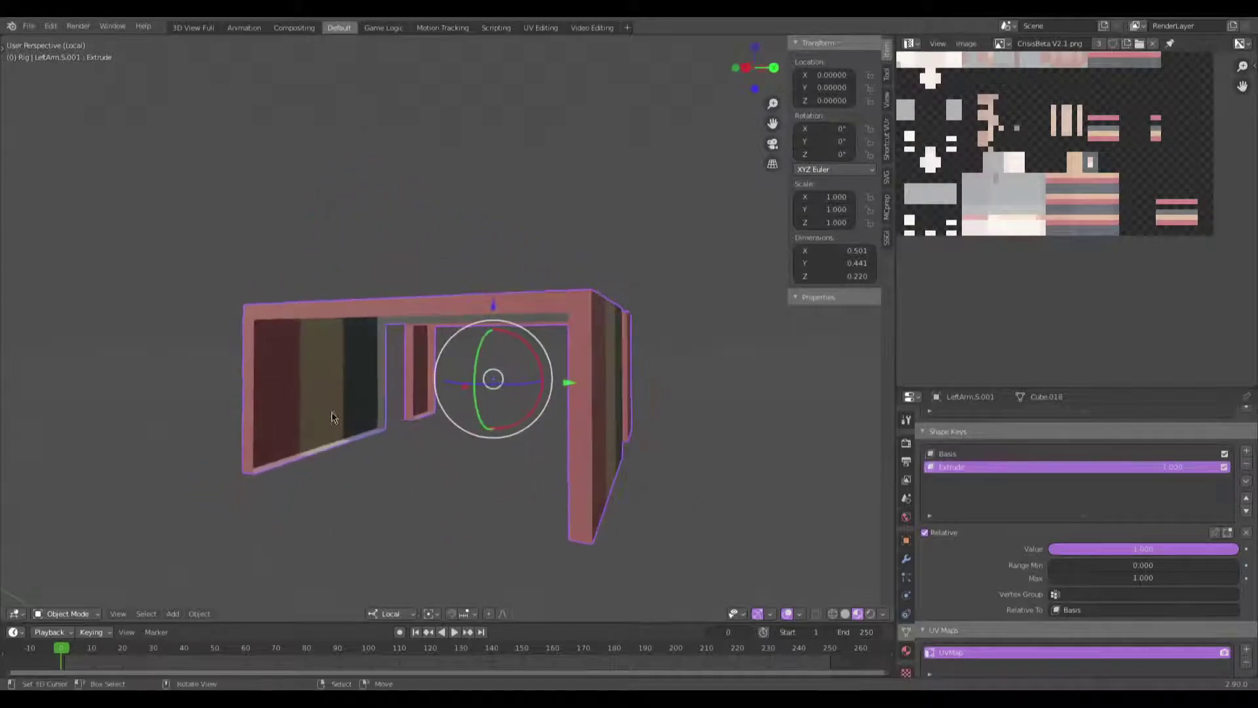
key("KP_Divide")
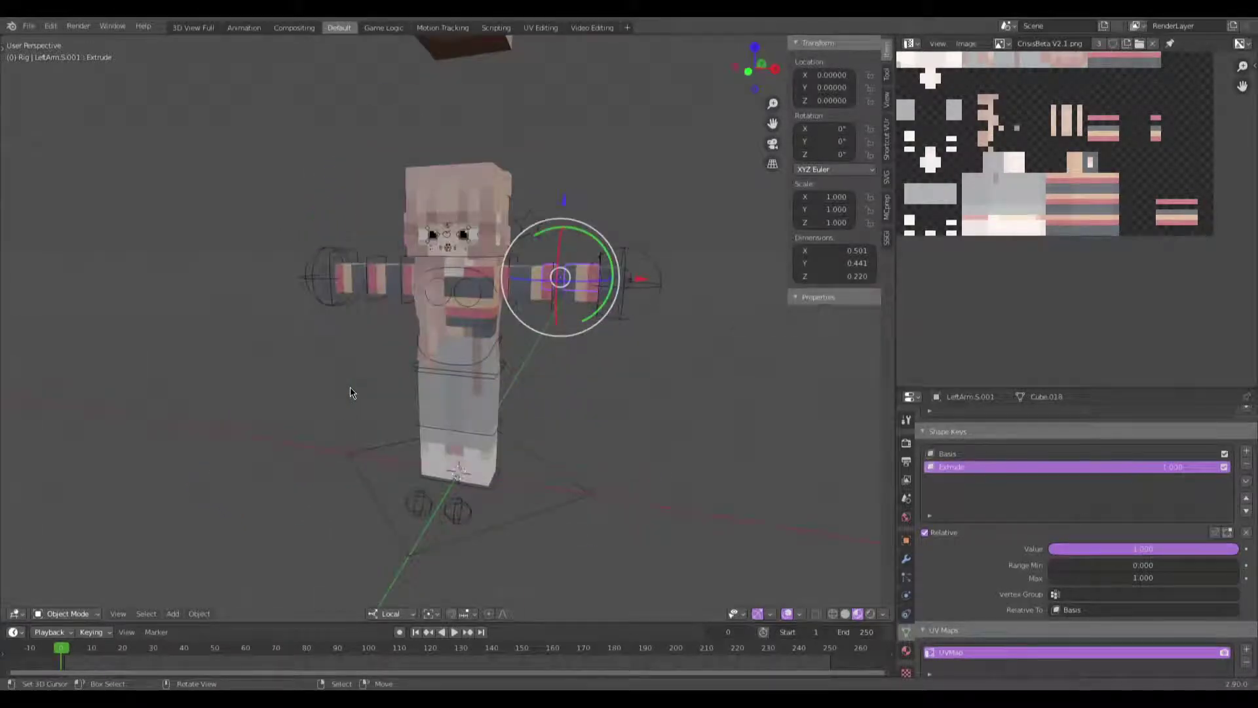
Step: Test-move the left arm's IK bone to check how the sleeve layer deforms, then cancel the move
key("alt+a")
scroll(350, 387, "up", 2)
middle_click_drag(350, 387, 250, 474, "shift")
scroll(250, 475, "up", 5)
middle_click_drag(331, 491, 384, 494)
right_click(707, 437)
middle_click_drag(708, 437, 646, 442)
key("g")
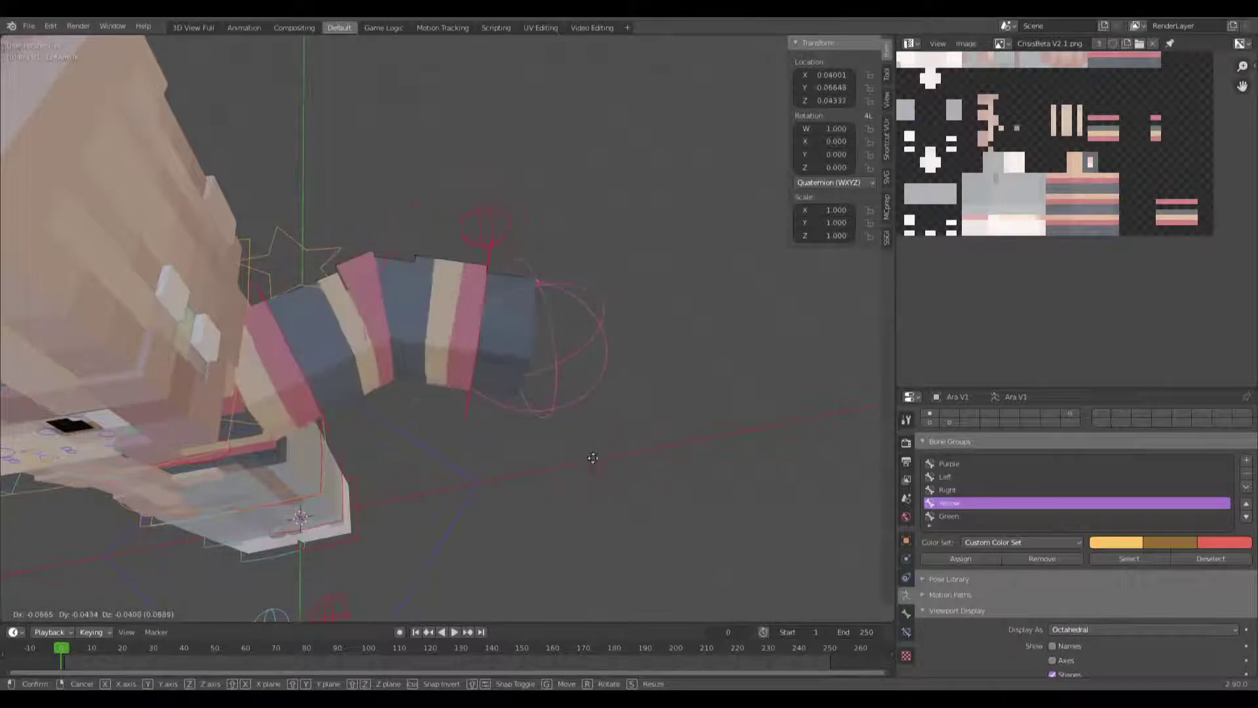
right_click(635, 459)
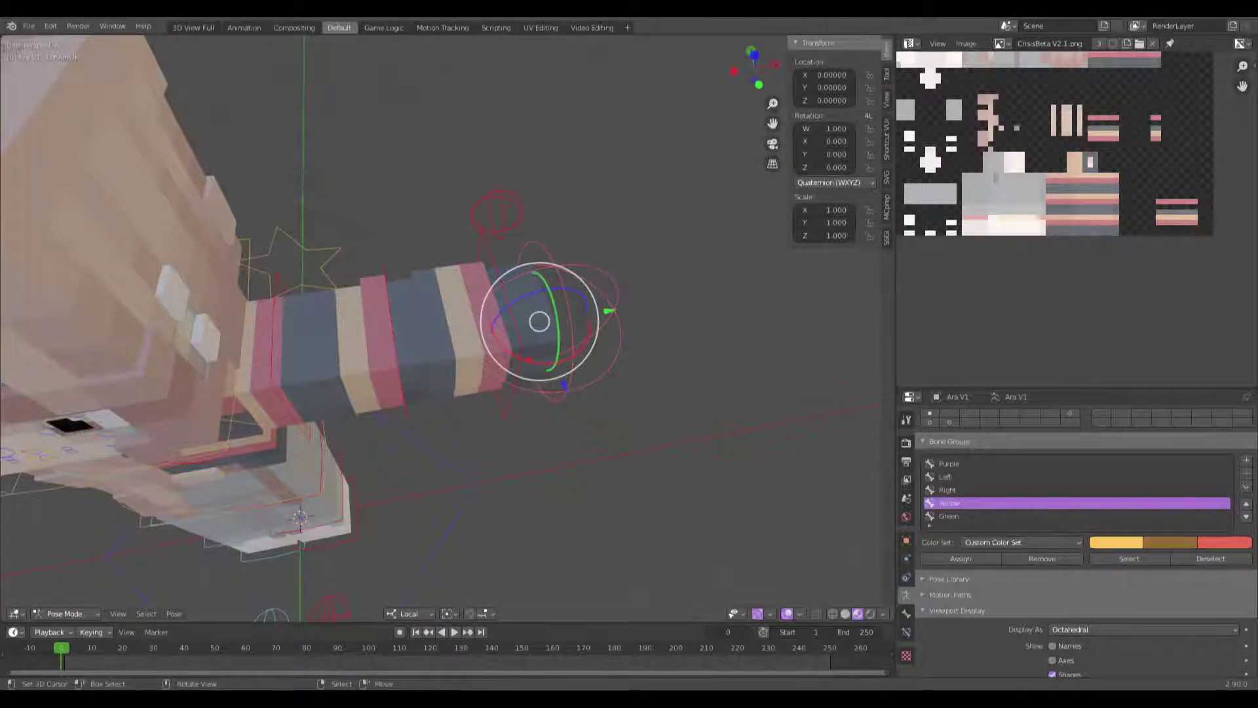
Step: Face the character from the front, select the right arm mesh and duplicate it in place
scroll(540, 459, "down", 2)
middle_click_drag(505, 535, 544, 423)
key("alt+a")
scroll(490, 383, "up", 3)
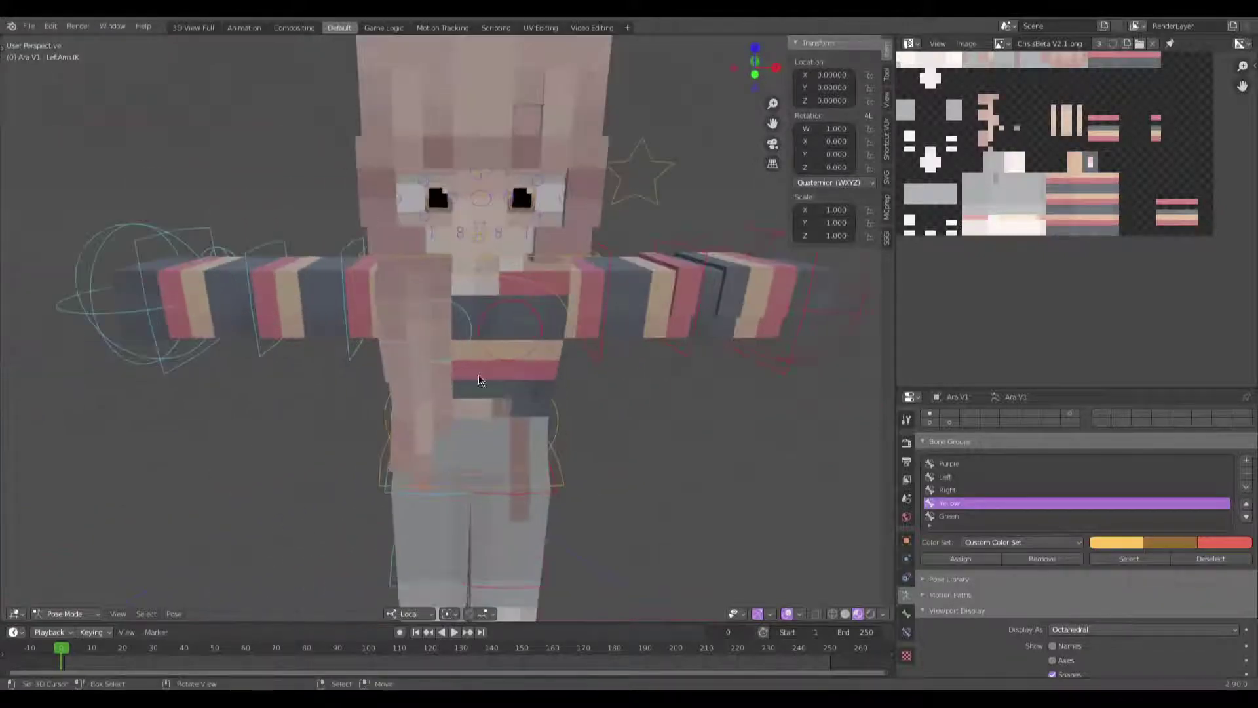
middle_click_drag(341, 288, 513, 405, "shift")
right_click(453, 340)
key("shift+d")
right_click(453, 339)
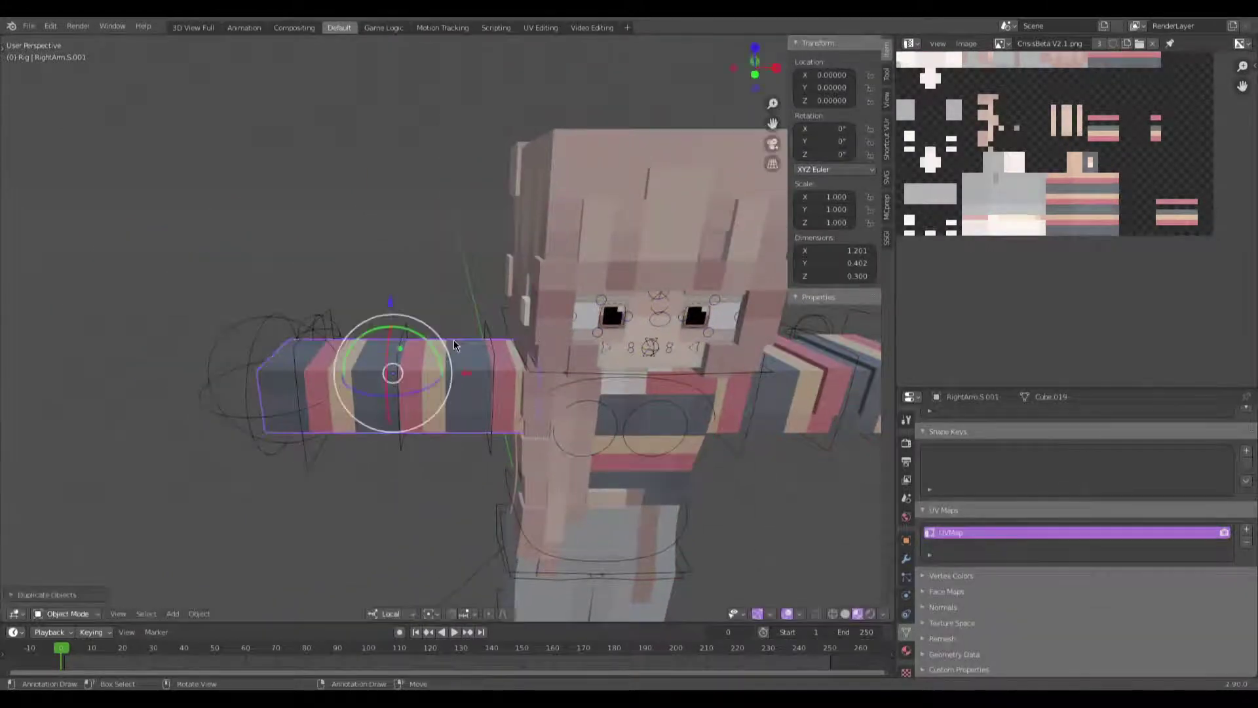
Step: Isolate the duplicated right arm in front view and move all its UVs onto the texture's outer sleeve layer
key("KP_Divide")
key("KP_1")
key("Tab")
key("a")
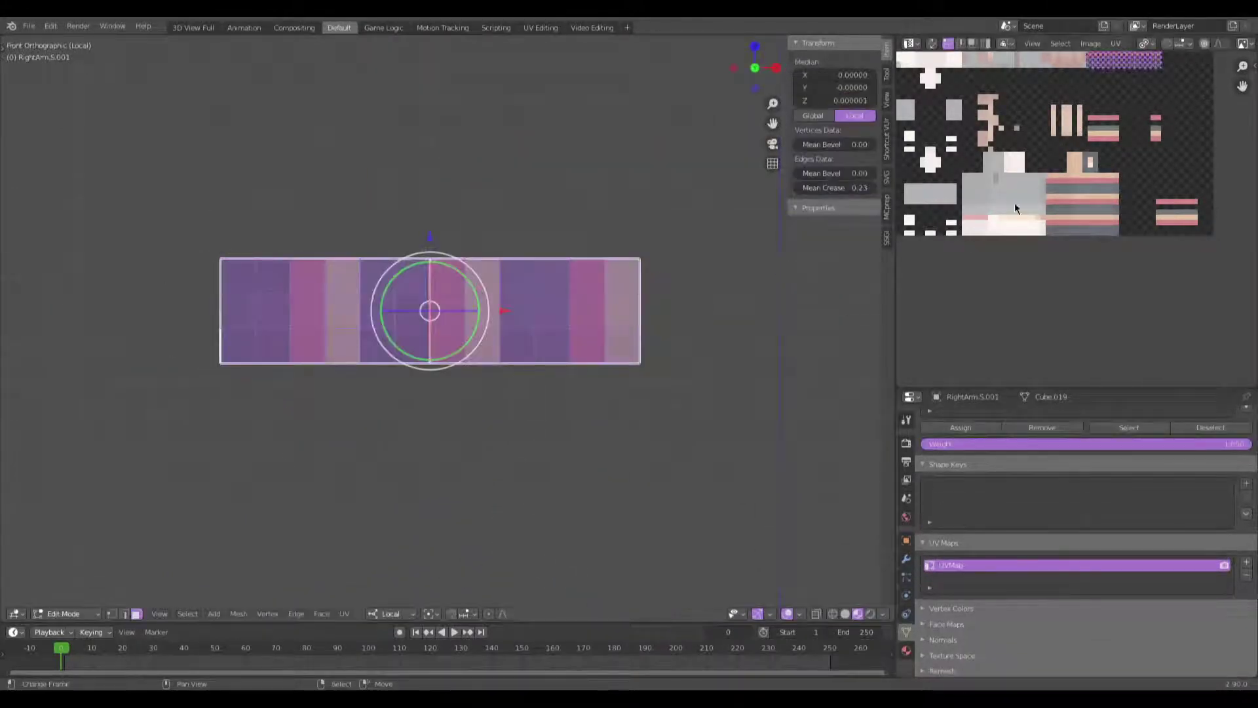
key("g")
left_click(1133, 214)
left_click(722, 240)
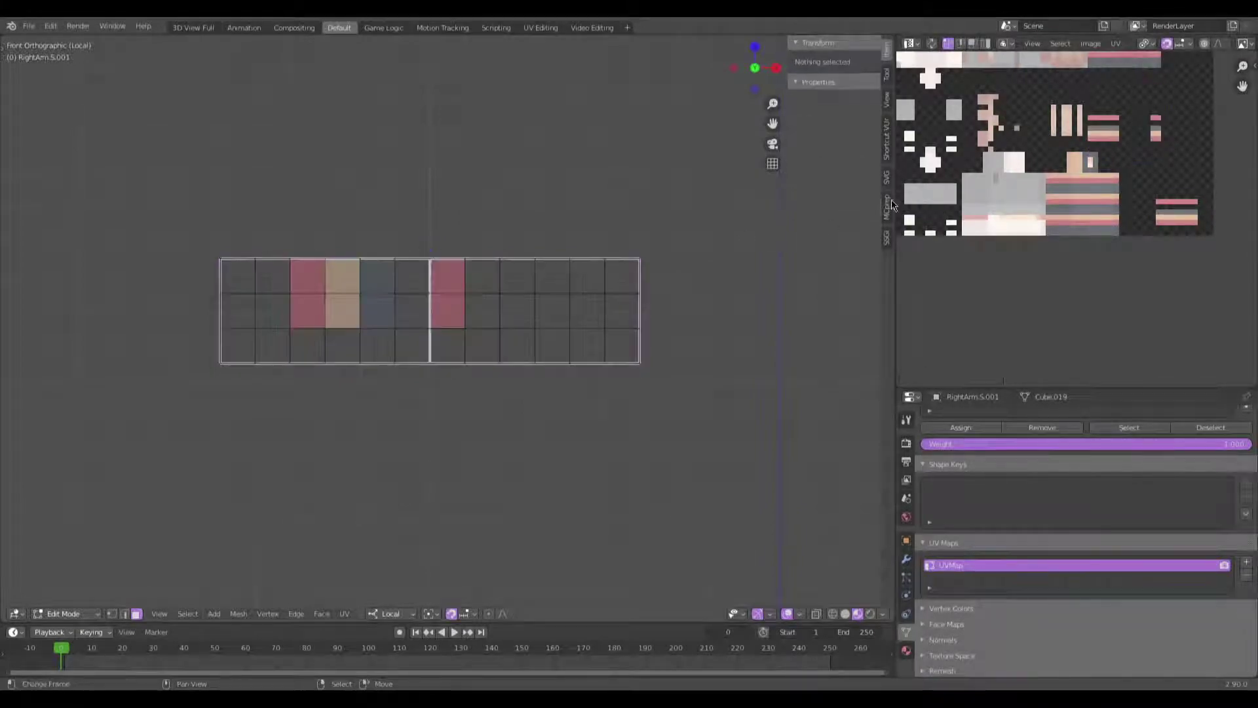
Step: Select the duplicate's transparent faces with MCprep and delete them
left_click(886, 207)
left_click(845, 179)
key("x")
left_click(616, 312)
left_click(887, 49)
Step: Select all remaining sleeve faces and set their edges' mean crease to 1.00
middle_click_drag(458, 262, 463, 303)
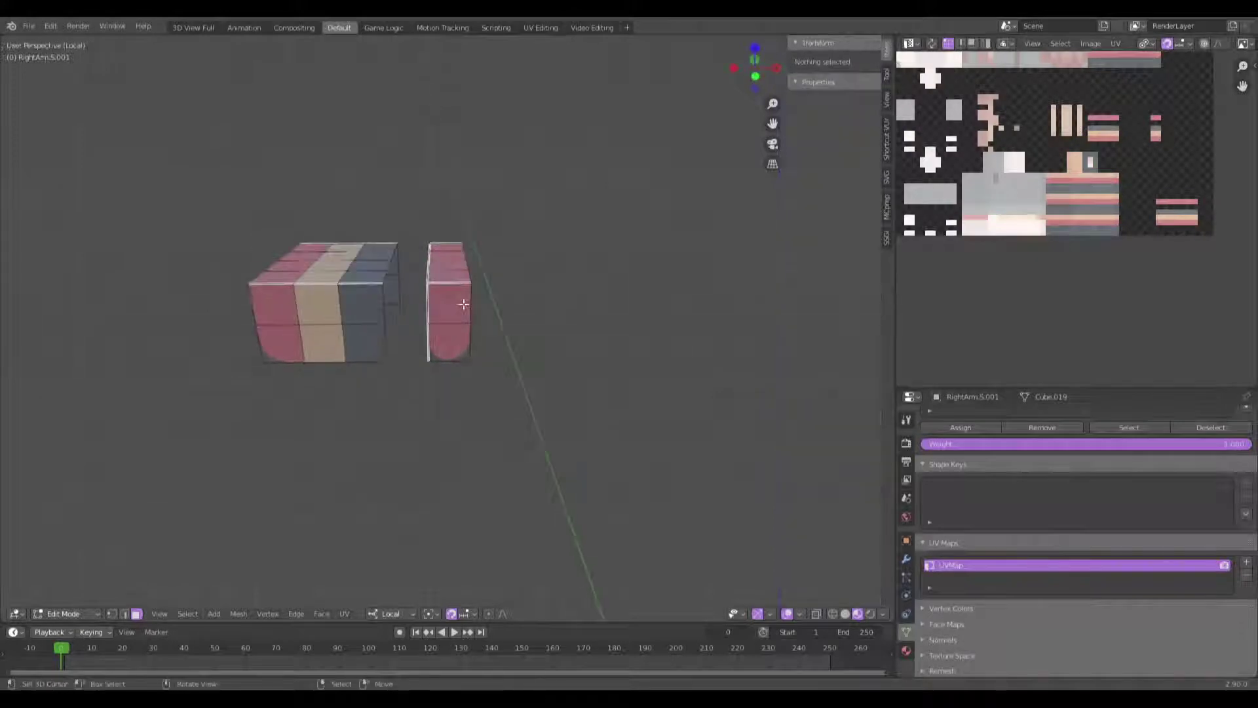
key("a")
left_click_drag(819, 187, 876, 188)
Step: Apply Edge Split to the sleeve mesh, then merge its vertices by distance
key("q")
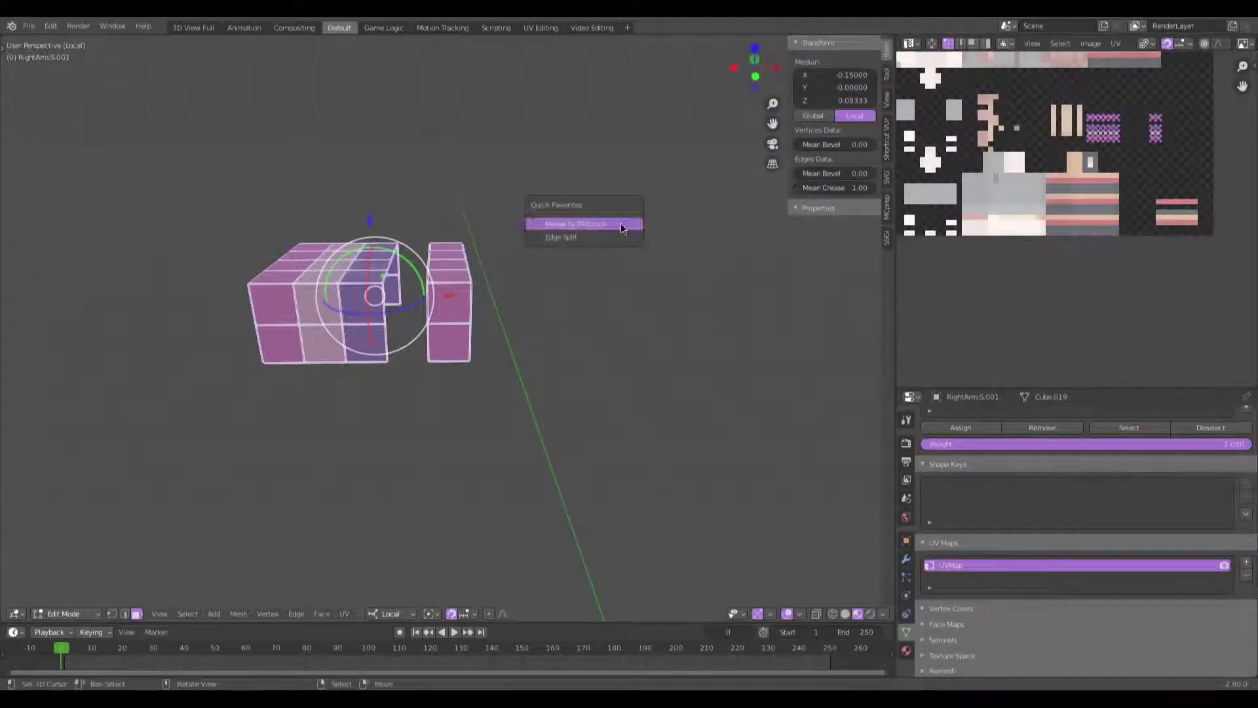
left_click(609, 237)
scroll(1098, 158, "up", 4)
scroll(1147, 178, "down", 3)
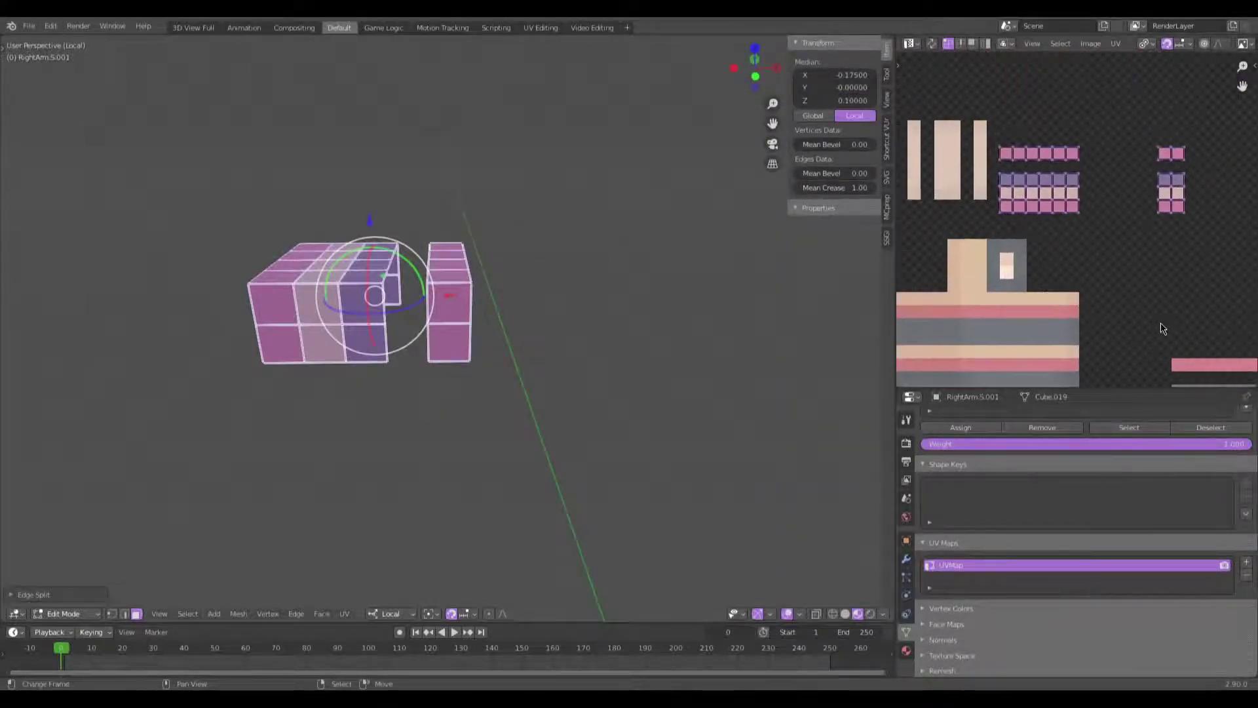
key("m")
left_click(578, 360)
middle_click_drag(567, 351, 479, 354)
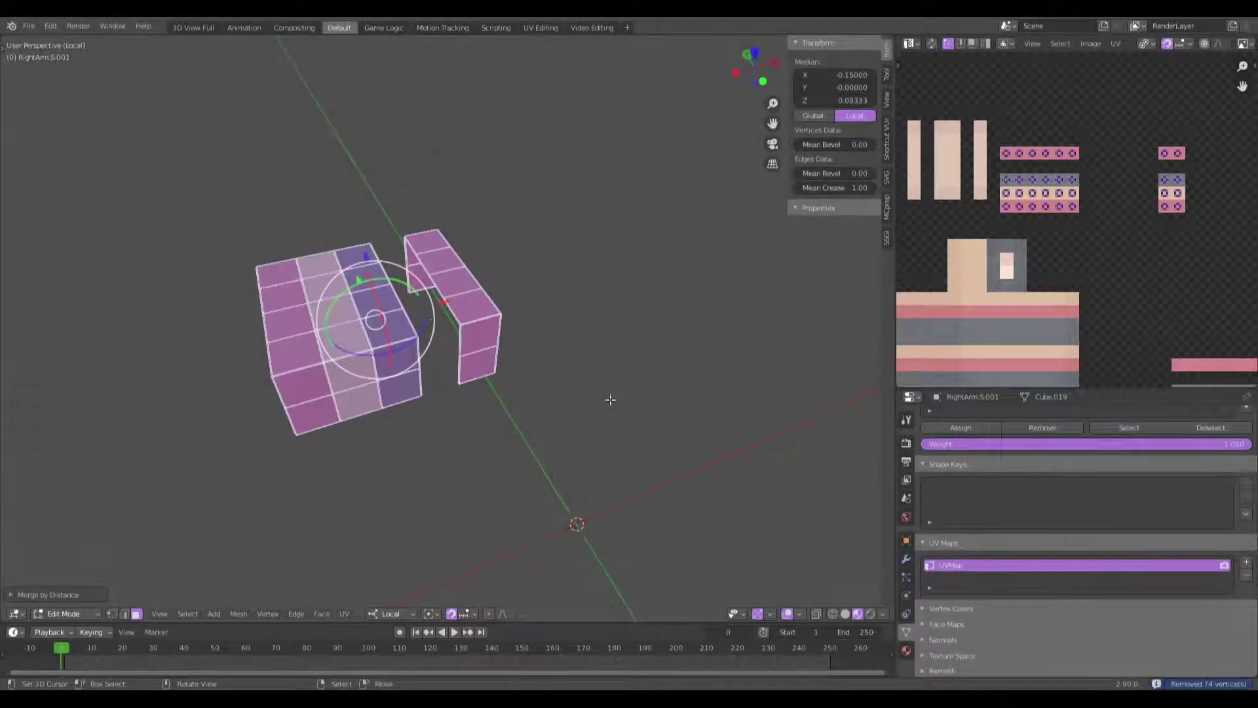
Step: Leave Edit Mode, add Basis and Extrude shape keys to the sleeve, and set the Extrude value to 1.000
key("Tab")
left_click(1247, 453)
left_click(1246, 453)
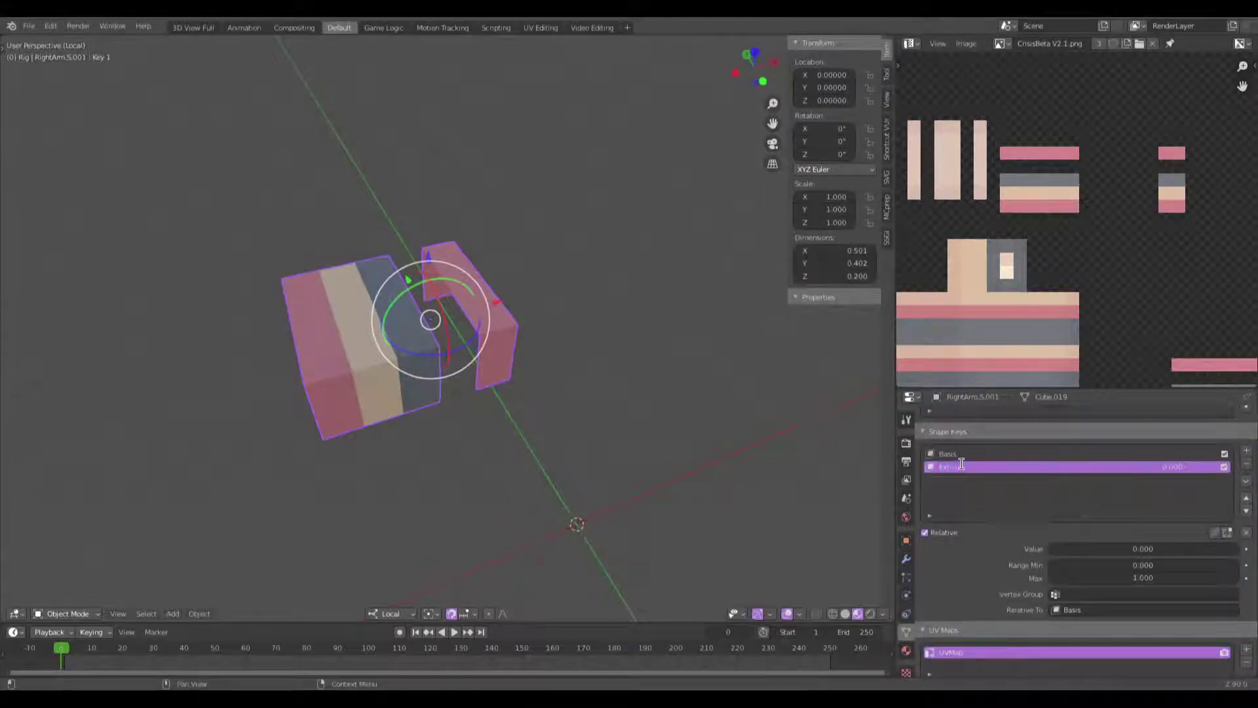
left_click_drag(1146, 548, 1233, 549)
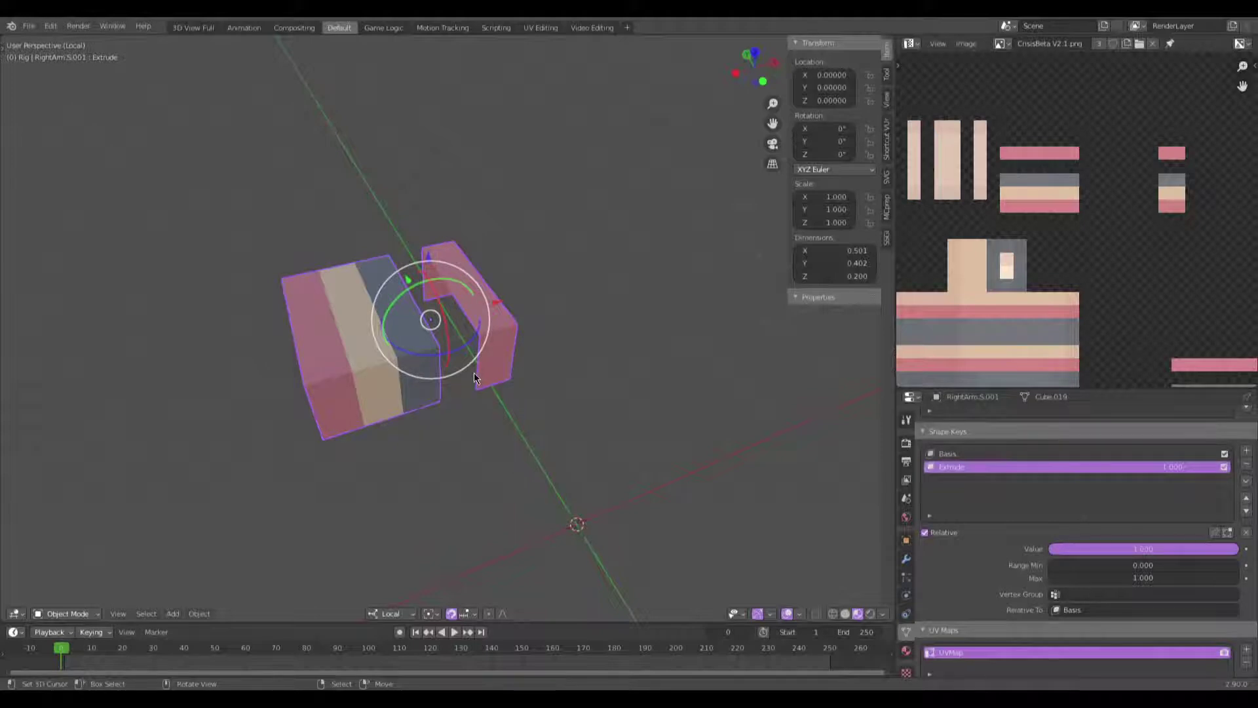
Step: In front wireframe view, select the sleeve's front and back faces, extrude them and scale them outward along Y
middle_click_drag(474, 372, 433, 328)
key("Tab")
key("alt+a")
scroll(433, 384, "up", 4)
key("KP_3")
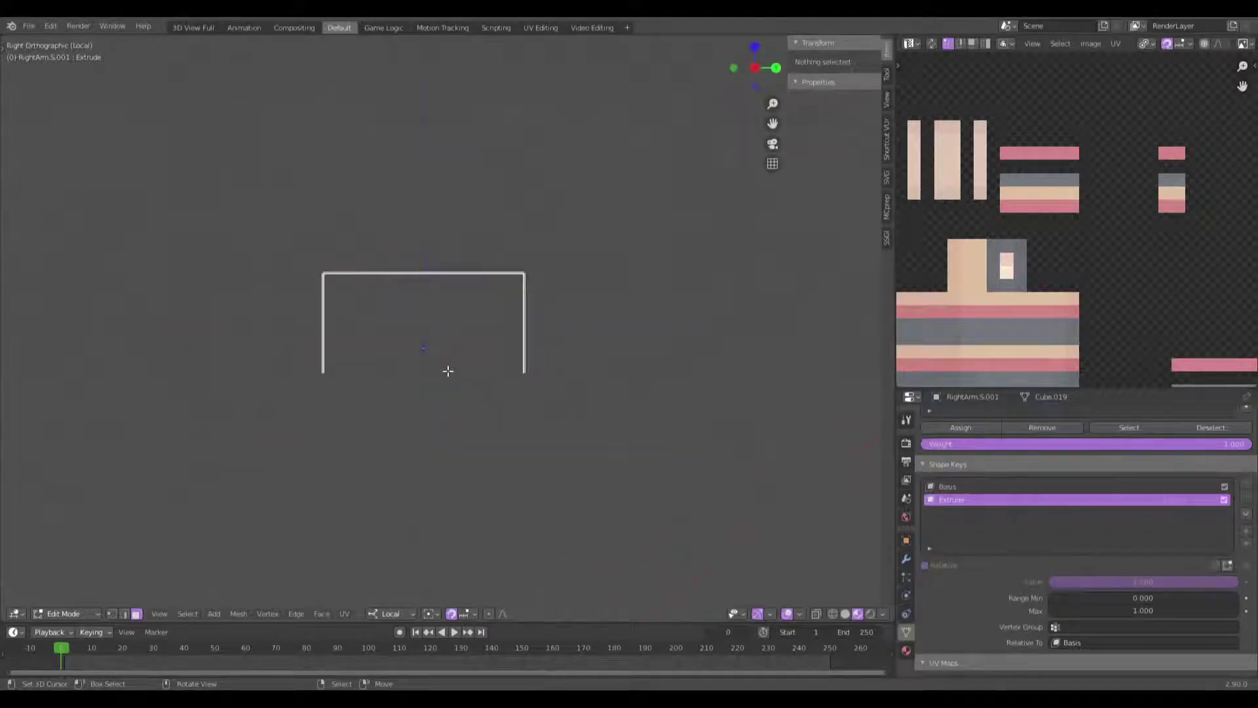
key("KP_1")
key("shift+z")
left_click_drag(539, 386, 177, 281)
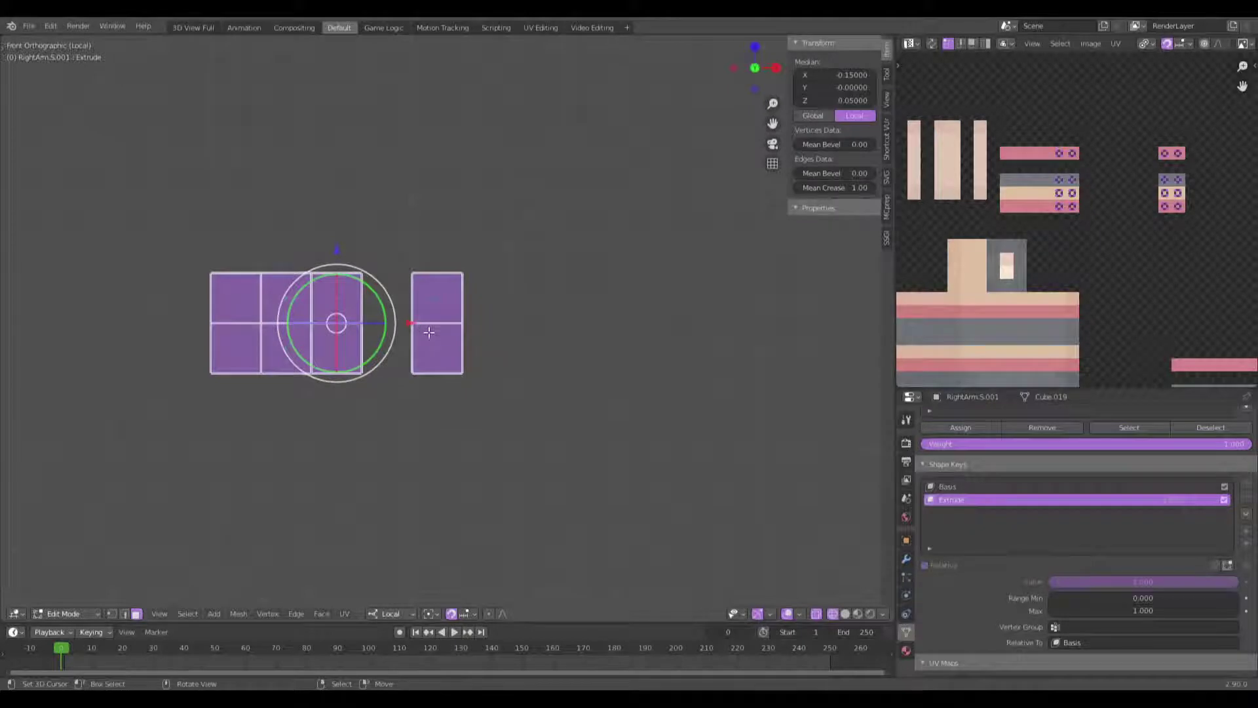
key("KP_7")
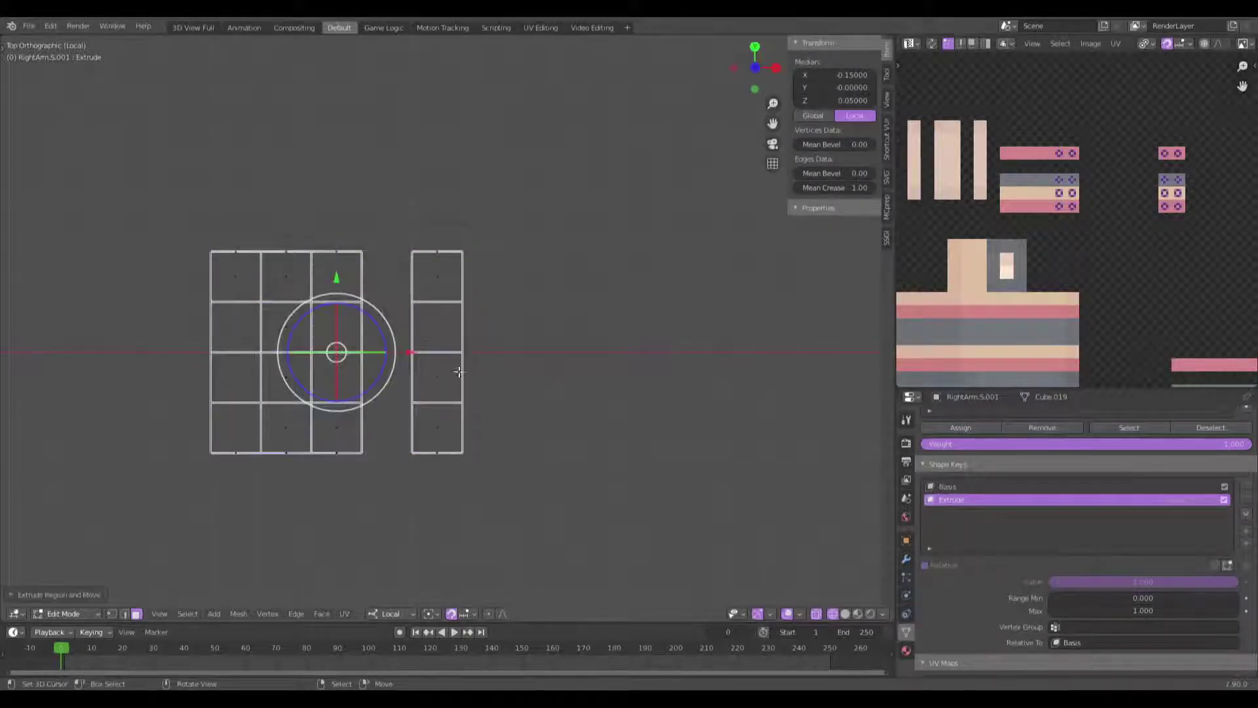
key("s")
key("y")
left_click(484, 381)
Step: Select the whole sleeve with its new side walls and set the mean crease to 1.00
key("a")
key("a")
left_click_drag(827, 187, 877, 188)
Step: In right view, select the sleeve's top faces, extrude them and move them upward along Z
key("KP_3")
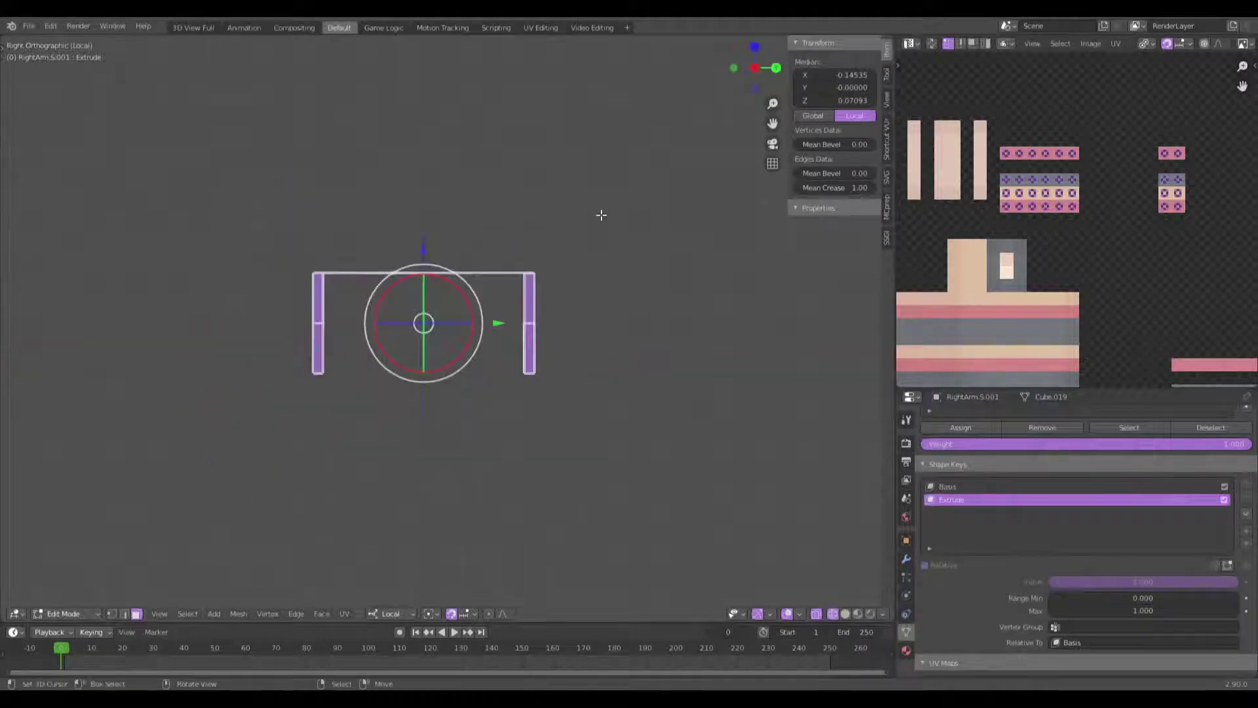
key("alt+a")
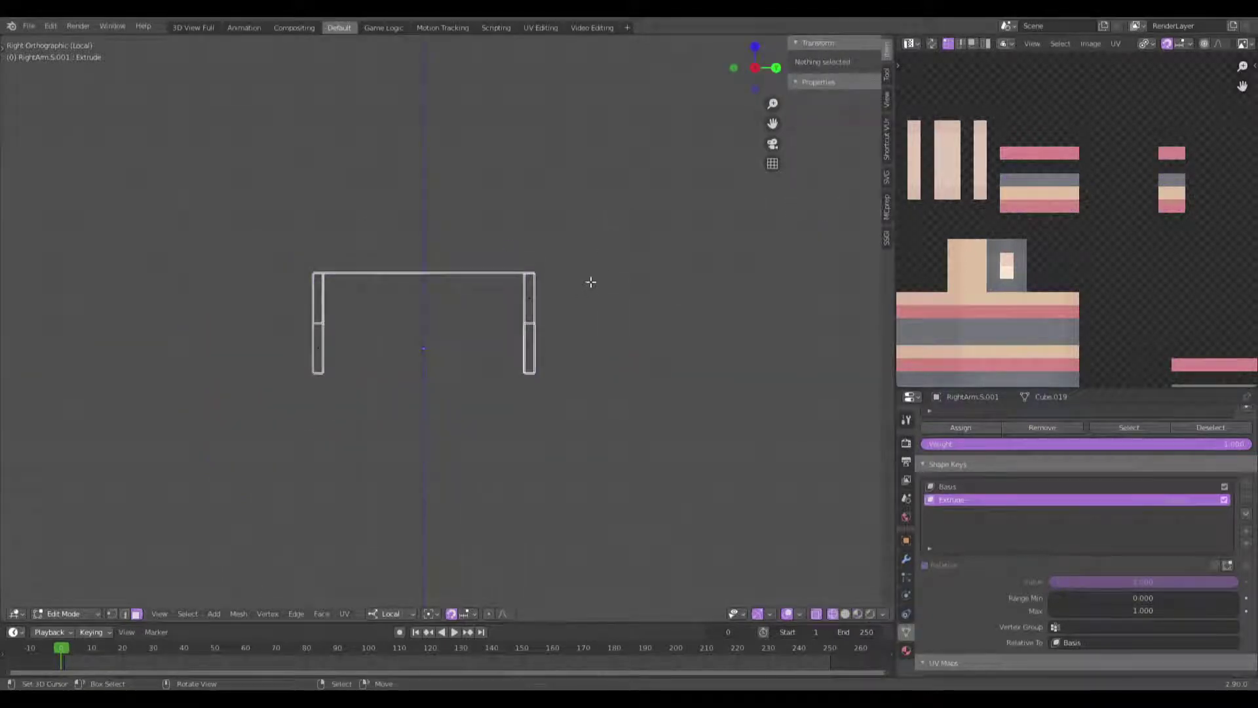
left_click_drag(590, 281, 265, 246)
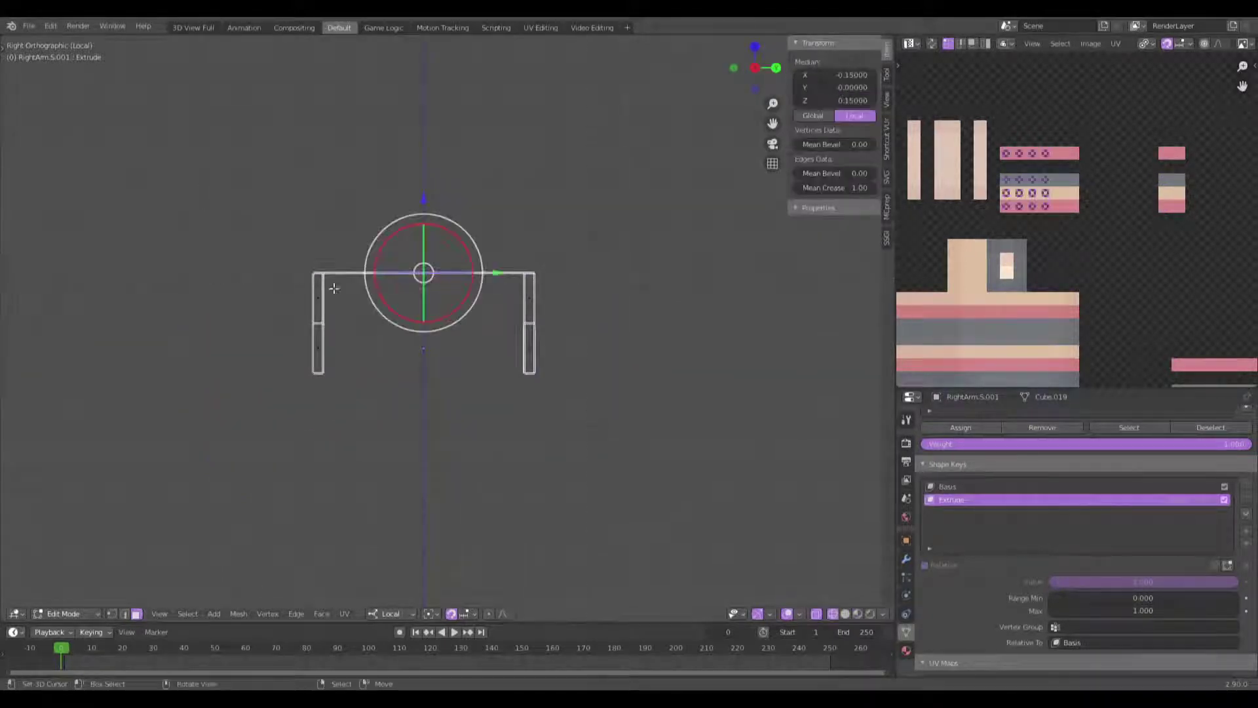
middle_click_drag(354, 314, 400, 343)
key("e")
right_click(400, 343)
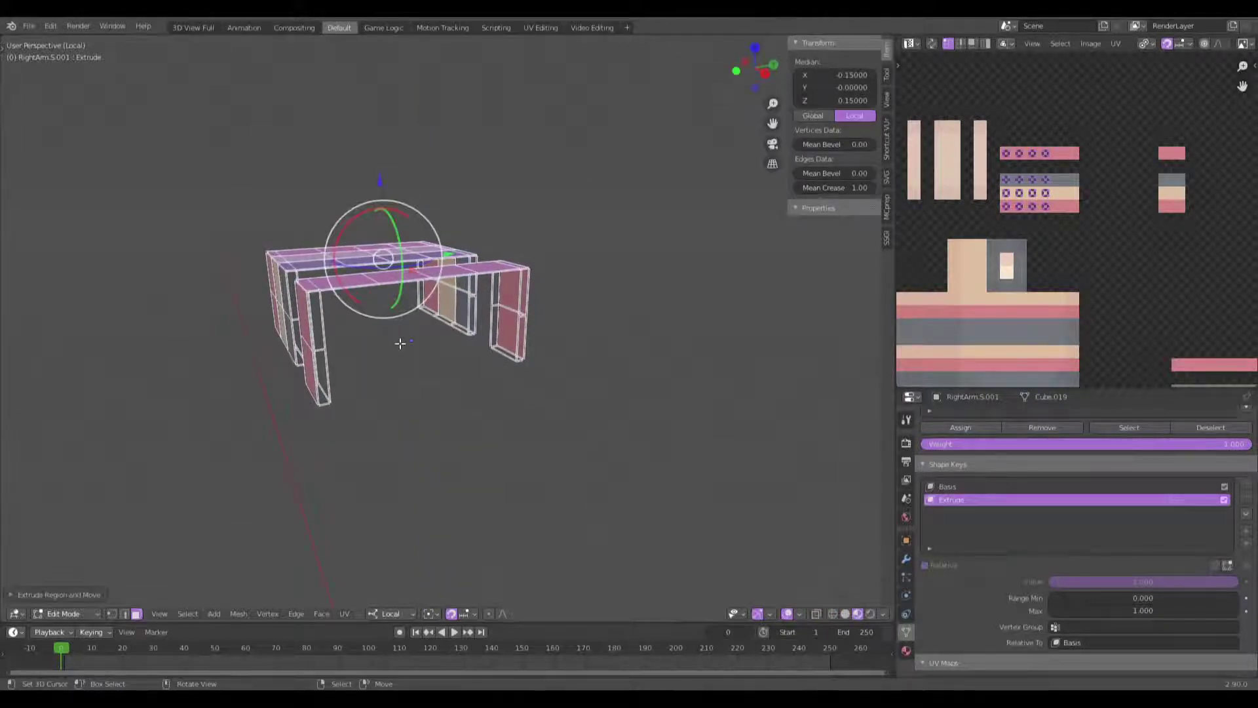
key("KP_3")
scroll(400, 343, "up", 2)
key("g")
key("z")
left_click(405, 331)
Step: Select the entire thickened sleeve, including the raised top, and set the mean crease to 1.00
key("a")
key("a")
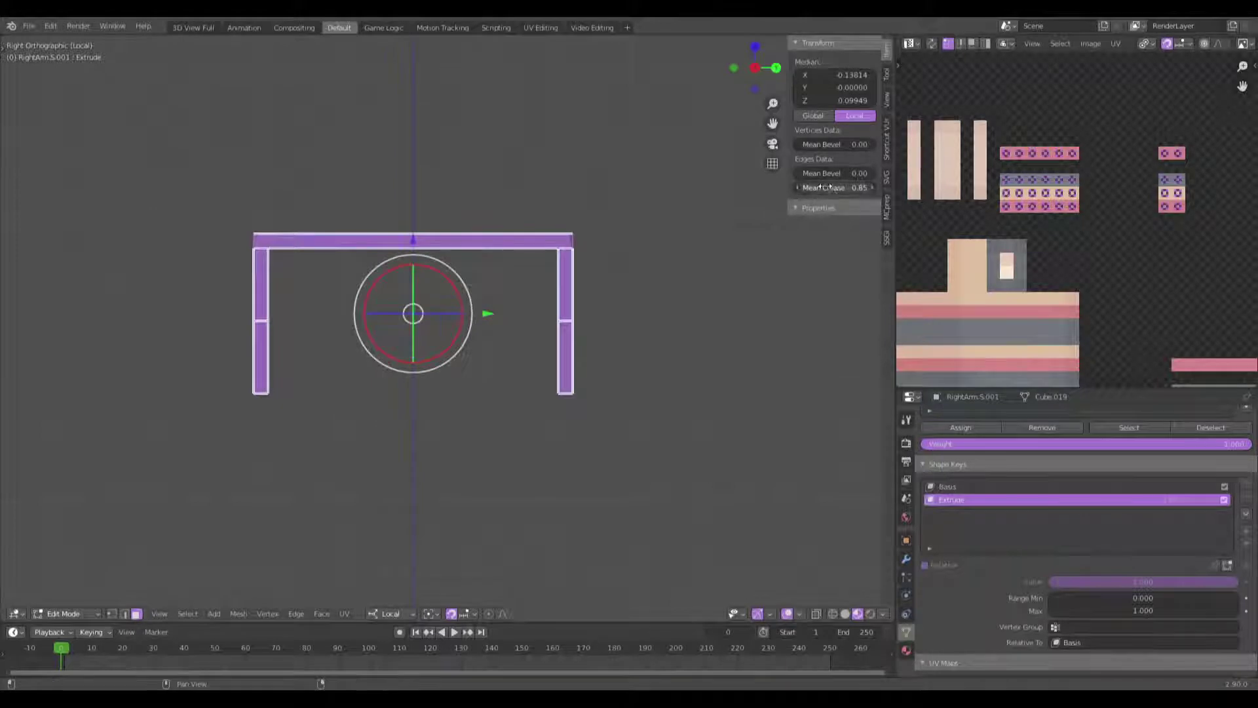
left_click_drag(834, 187, 853, 187)
scroll(441, 365, "down", 2)
middle_click_drag(441, 365, 587, 340)
scroll(518, 376, "down", 2)
Step: In front wireframe view, box-select the end faces and bottom rim faces of both sleeve sections
key("a")
key("KP_1")
scroll(590, 347, "up", 3)
middle_click_drag(441, 357, 485, 371, "shift")
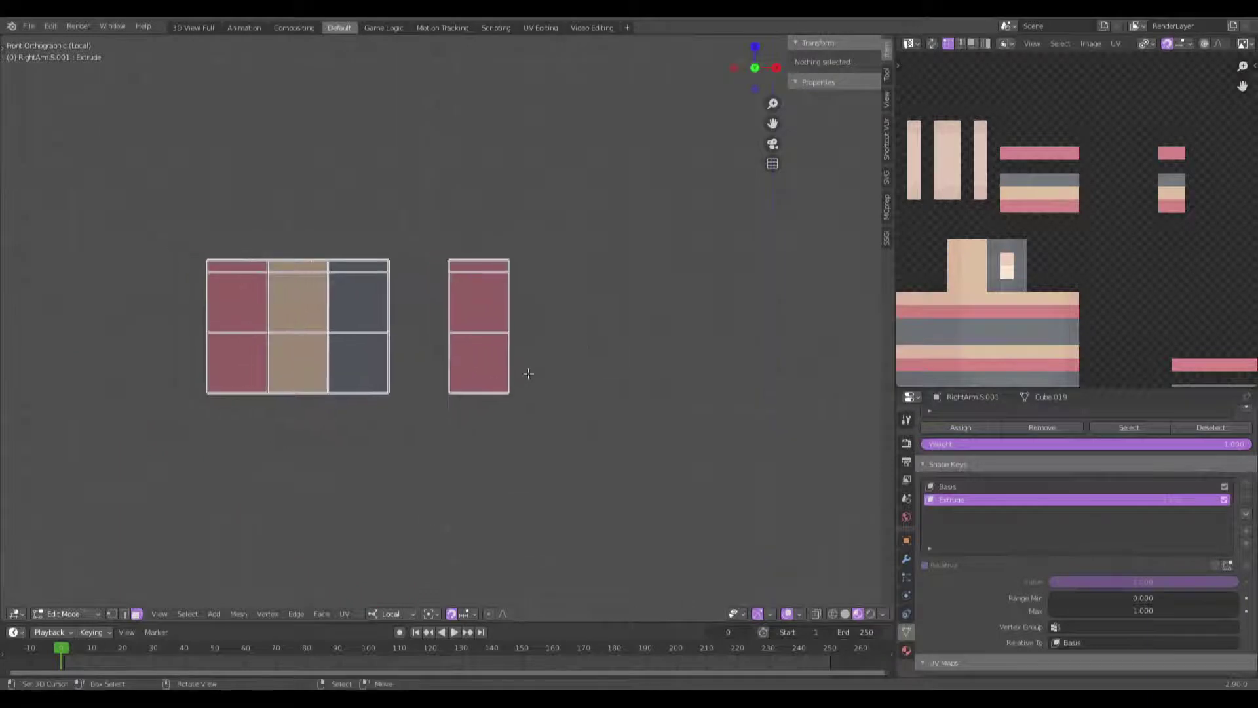
key("shift+z")
key("b")
left_click_drag(539, 321, 505, 228)
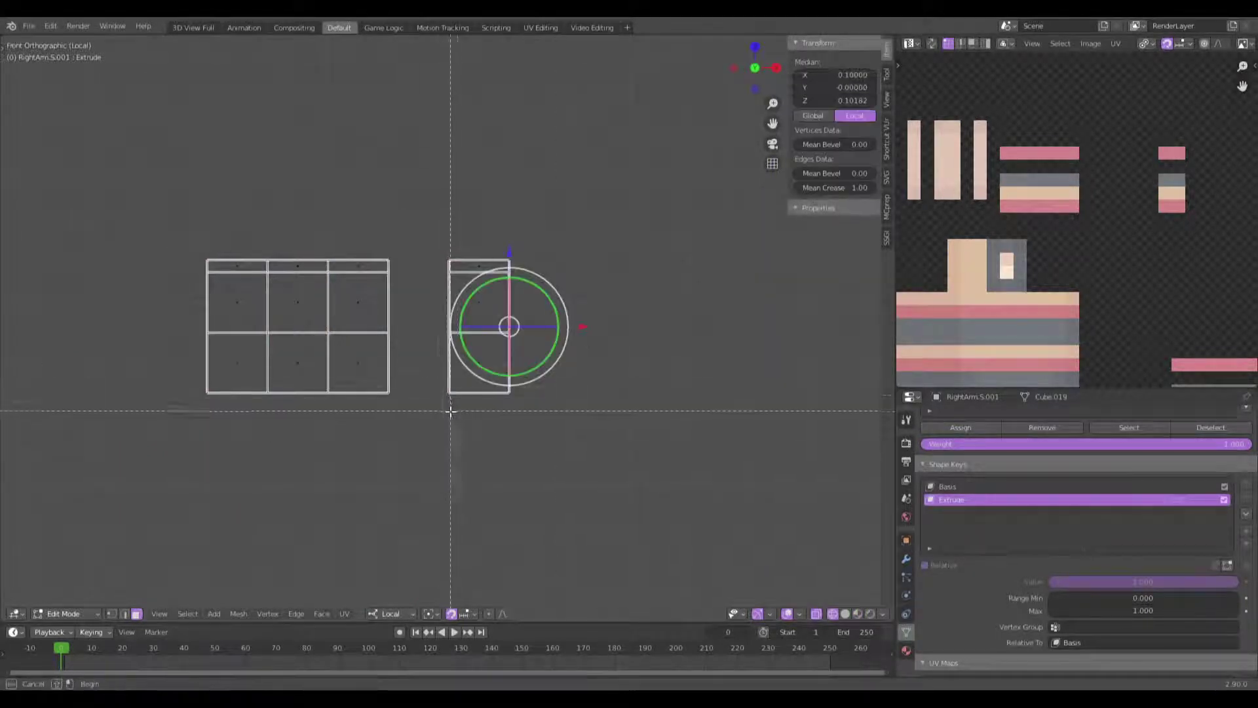
left_click_drag(454, 411, 427, 217)
key("b")
left_click_drag(413, 416, 415, 328)
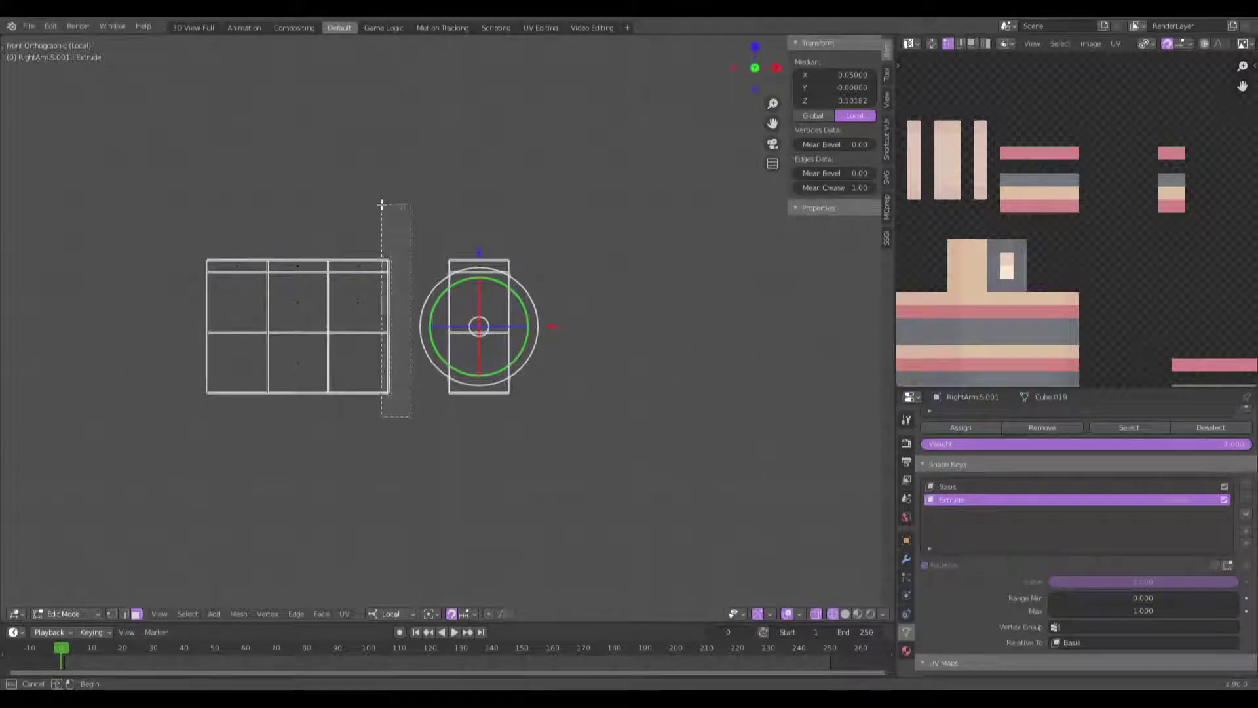
left_click_drag(381, 205, 384, 204)
key("b")
left_click_drag(211, 426, 164, 198)
key("b")
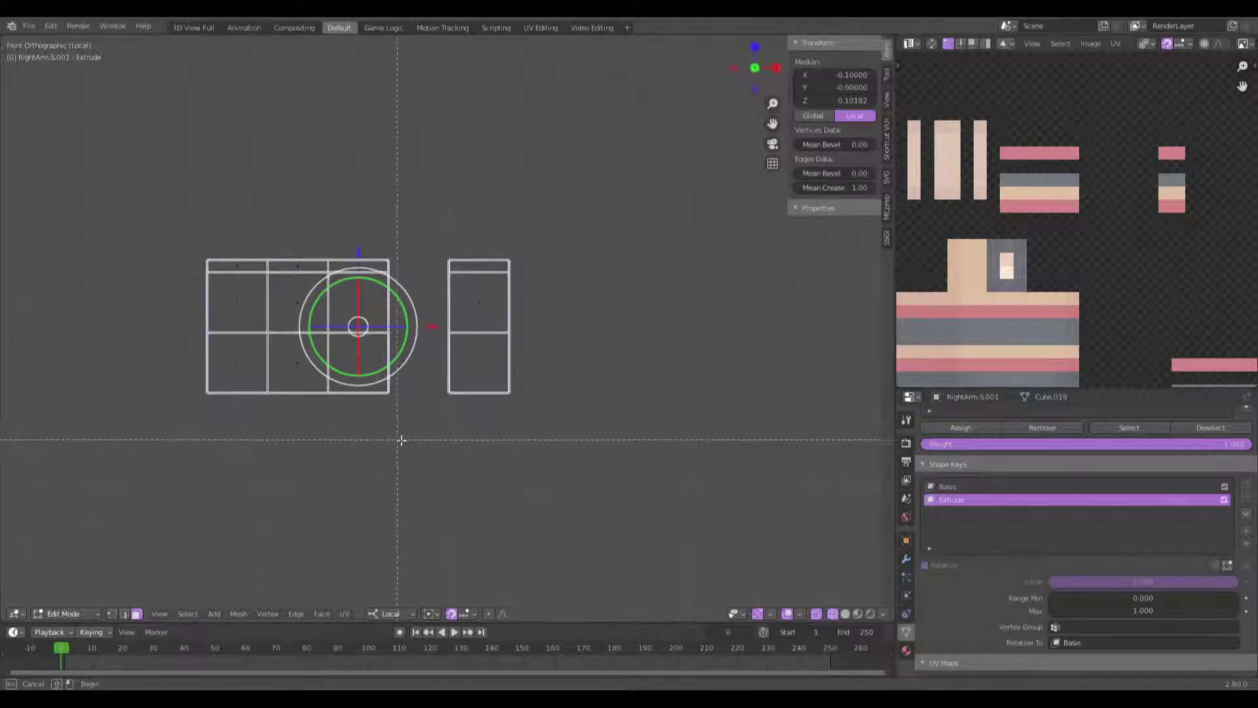
left_click_drag(544, 440, 170, 387)
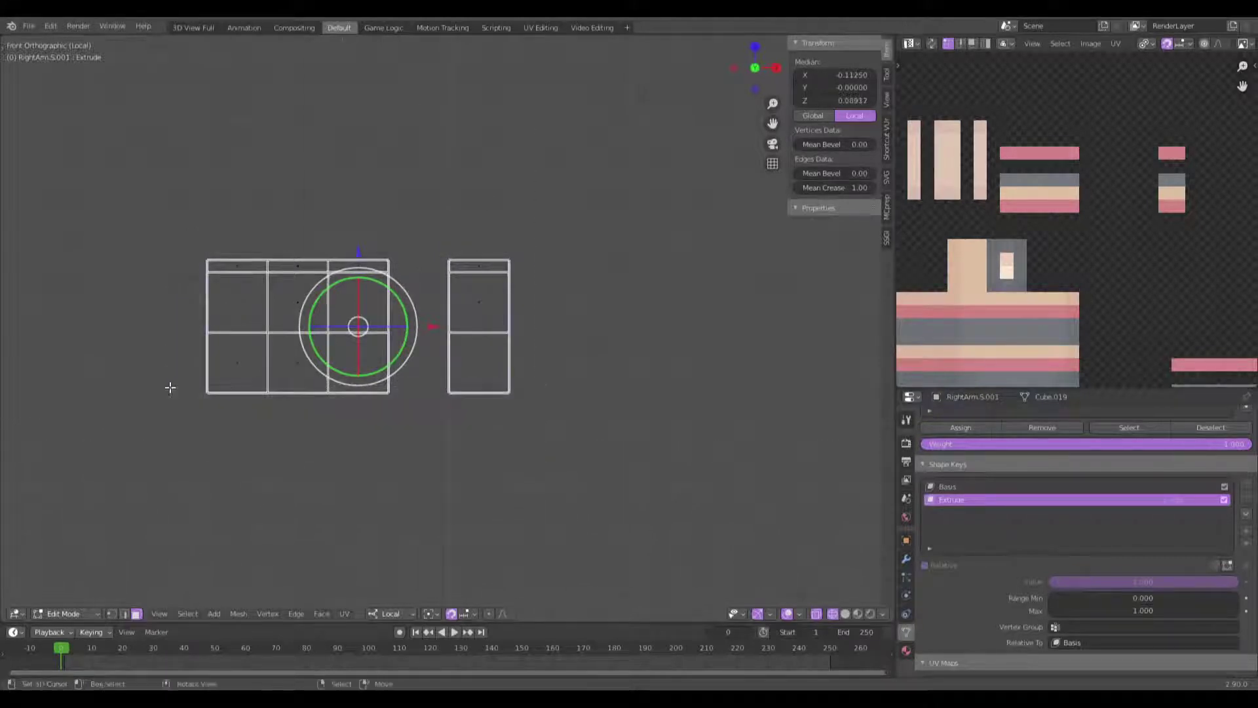
Step: Move the selected rim UVs onto the texture's pink sleeve stripe, turning snapping off for the final placement
scroll(603, 408, "down", 1)
scroll(1215, 305, "down", 3)
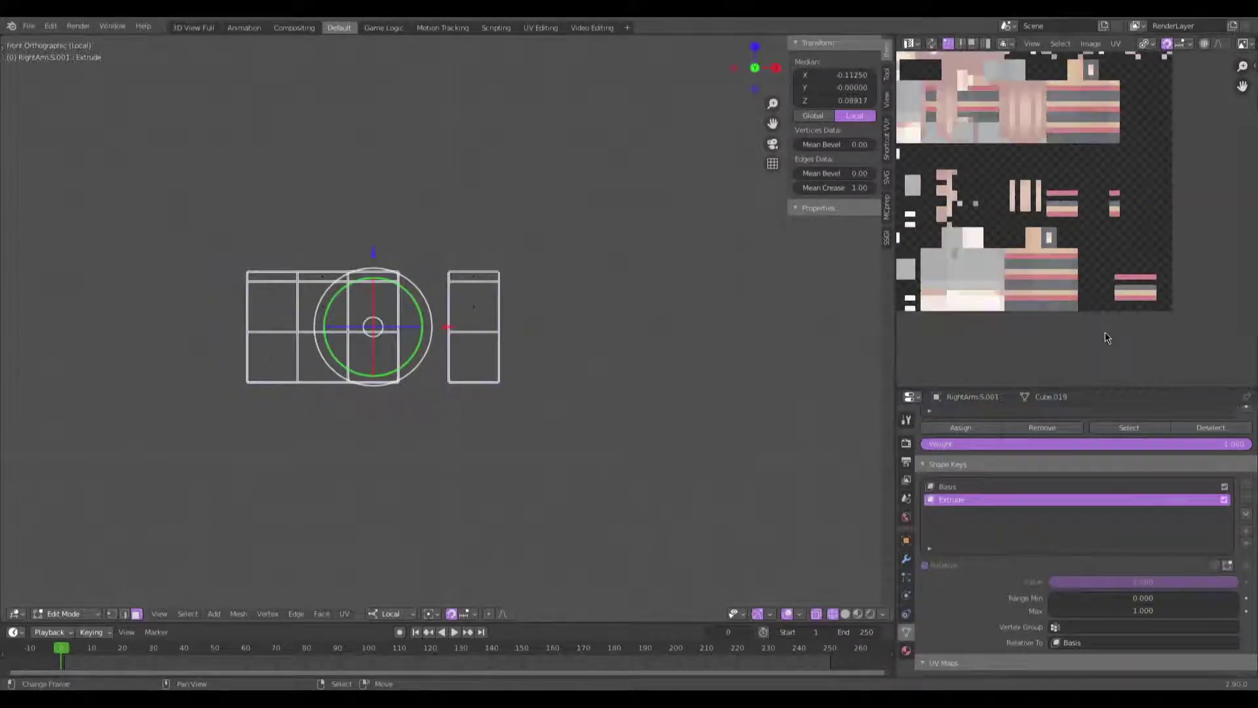
middle_click_drag(1172, 285, 911, 205)
key("g")
left_click(898, 292)
scroll(1063, 278, "up", 4)
key("shift+Tab")
scroll(1039, 261, "up", 4)
key("g")
left_click(992, 304)
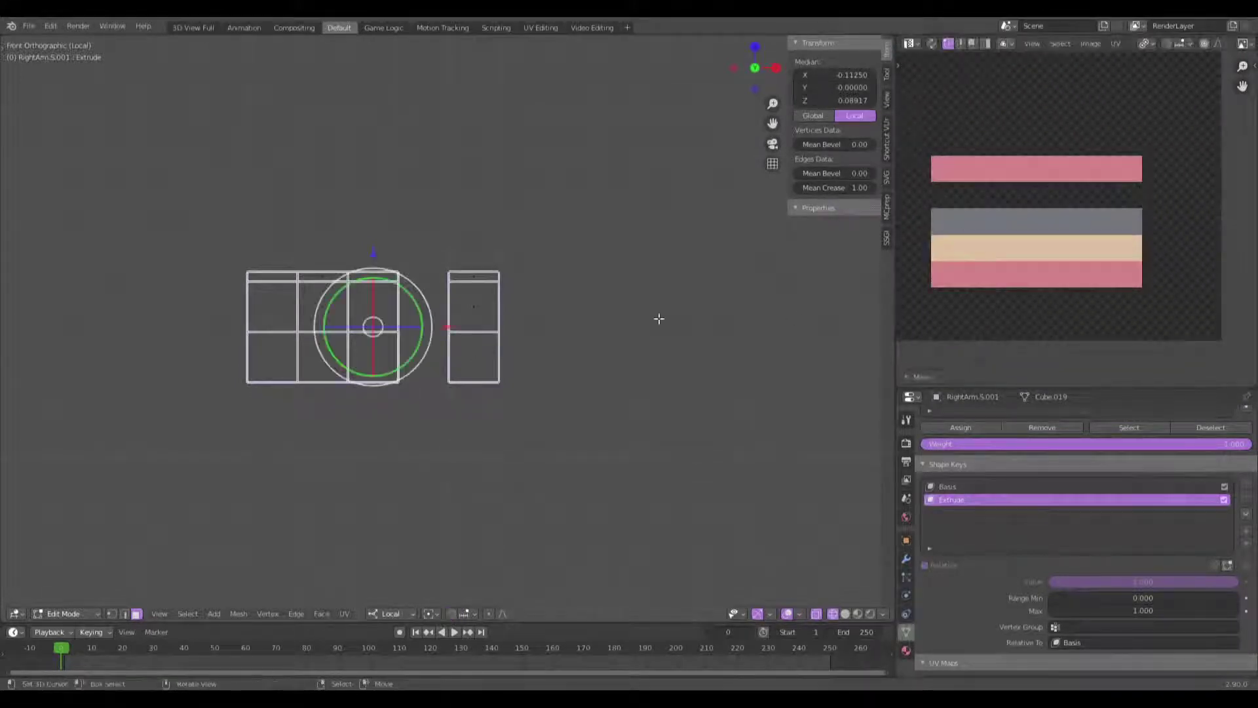
Step: Deselect the rim faces of both pink sections and move the remaining UVs onto the texture's beige stripe
middle_click_drag(468, 398, 487, 418, "shift")
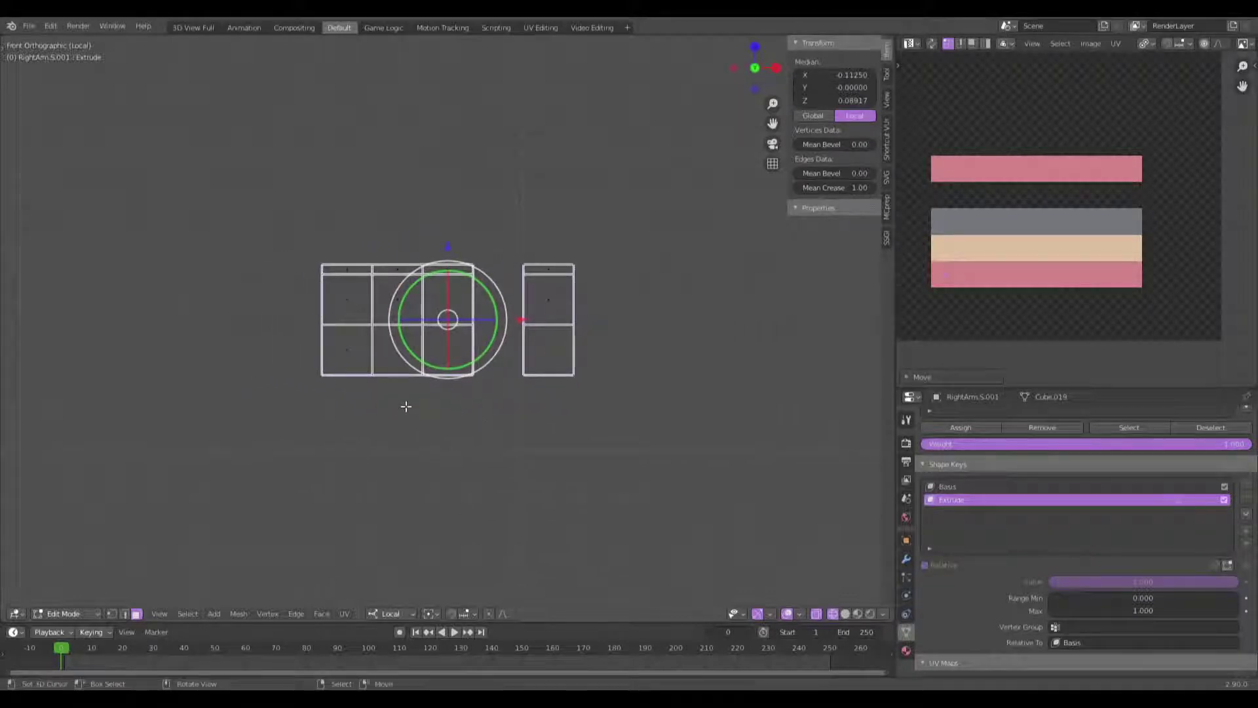
key("b")
left_click_drag(361, 428, 260, 225)
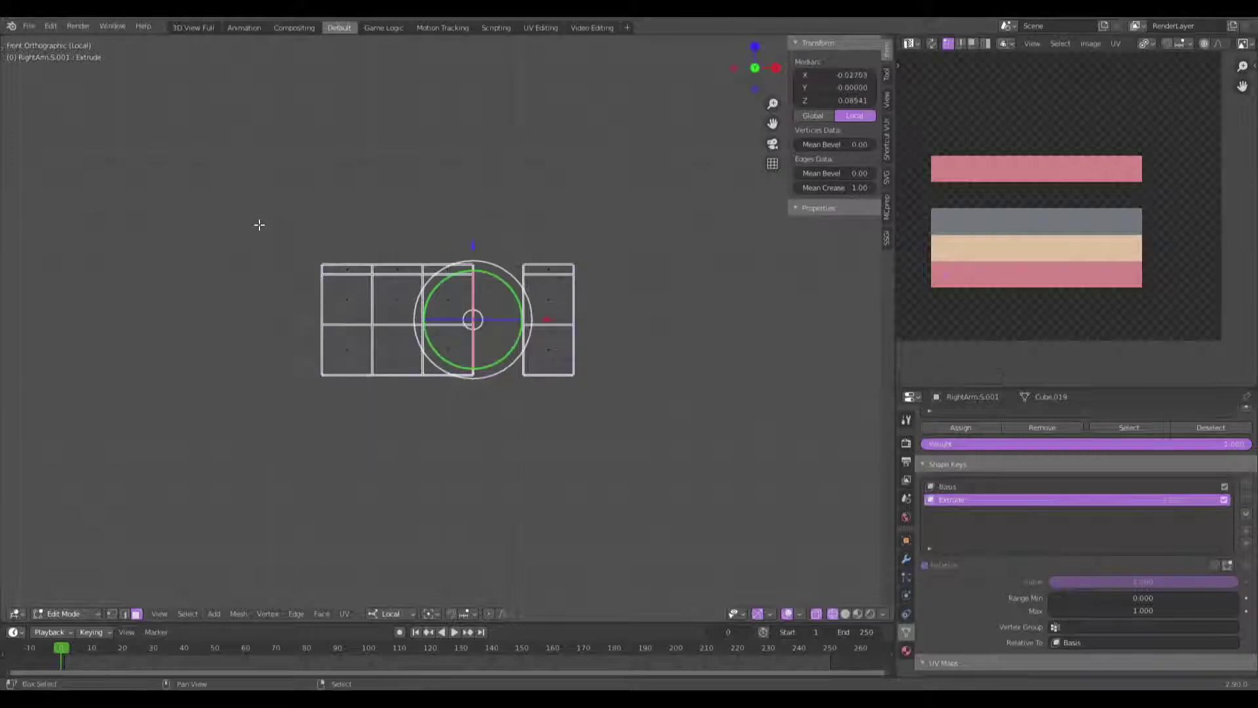
key("b")
left_click_drag(636, 431, 506, 160)
key("shift+z")
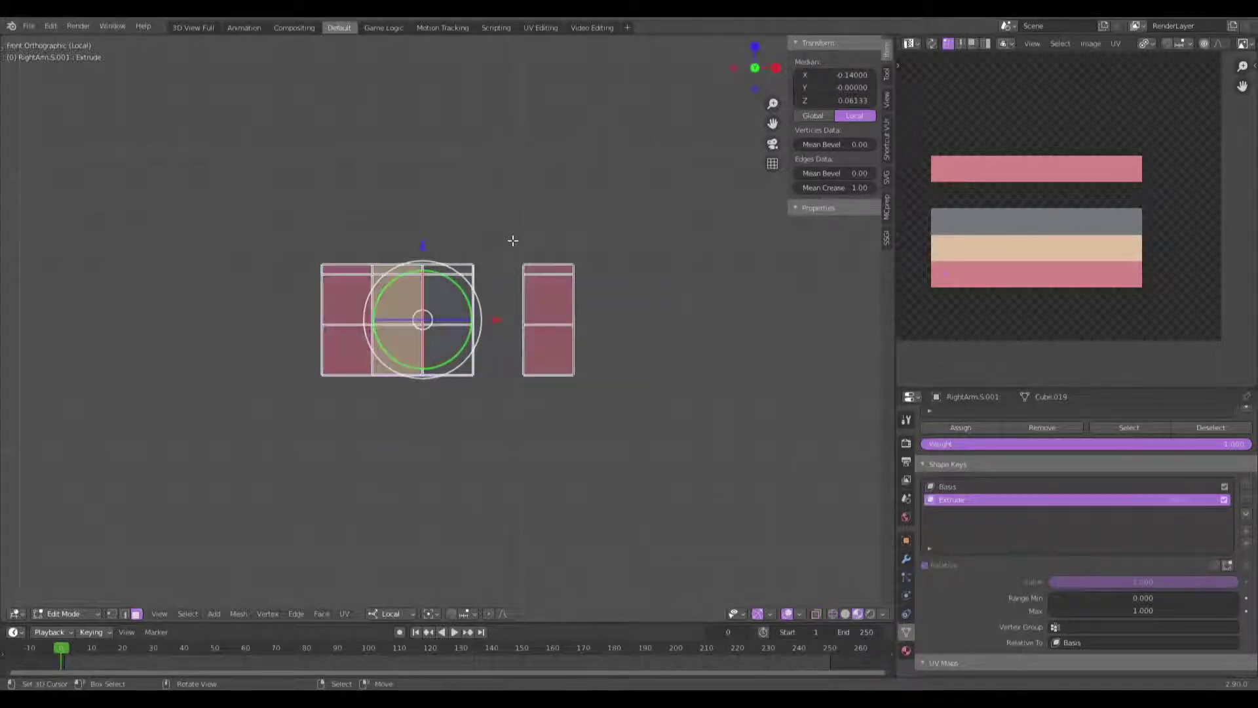
key("shift+z")
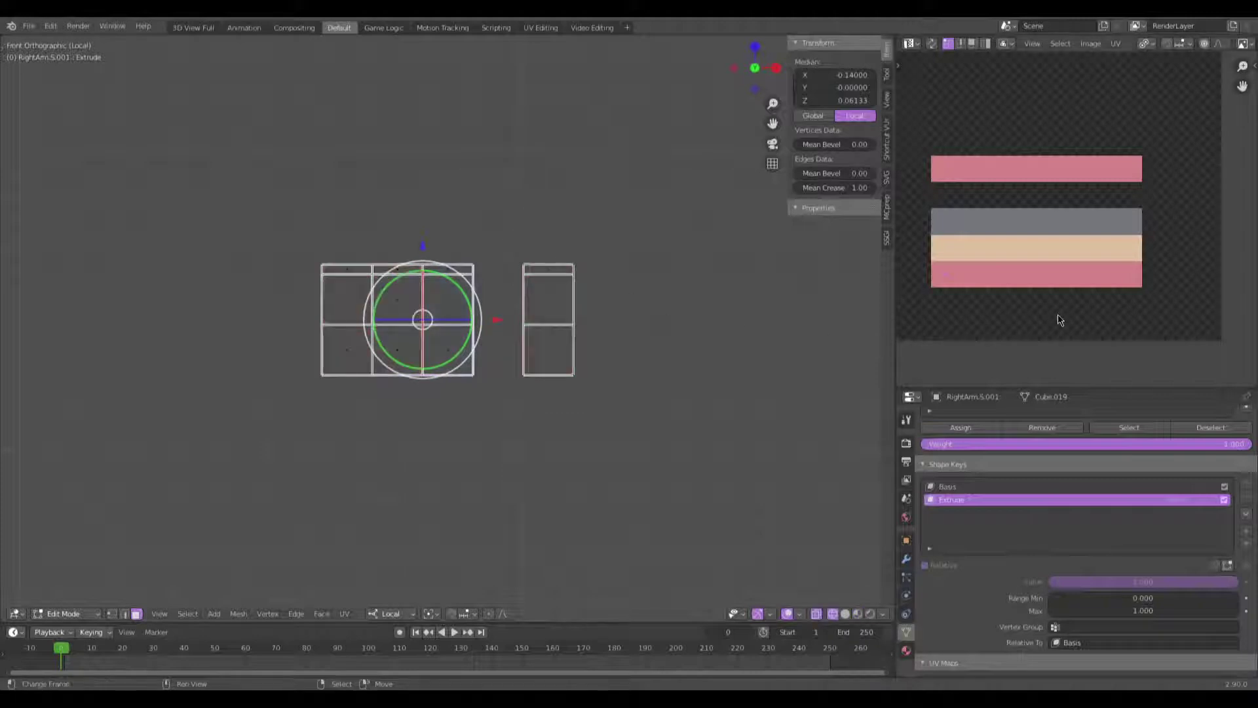
key("g")
left_click(1024, 281)
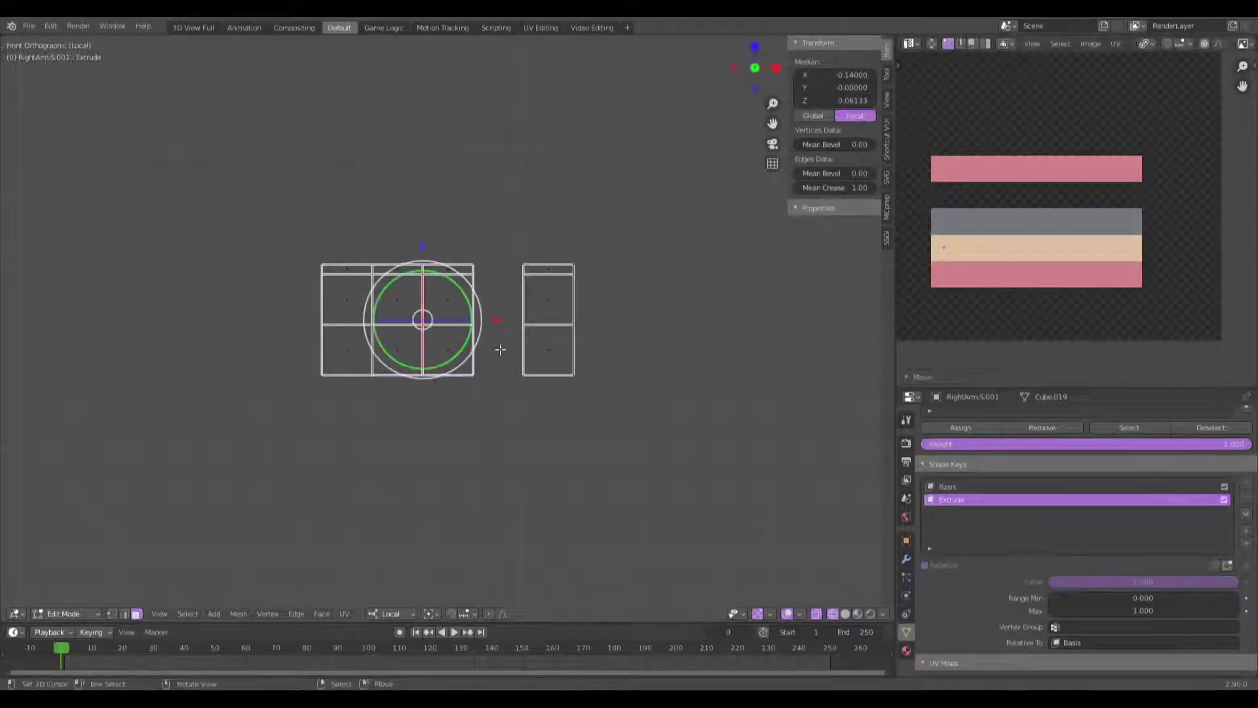
Step: Deselect the beige section's rim faces and move the gray section's rim UVs onto the texture's gray stripe
left_click_drag(417, 422, 346, 193)
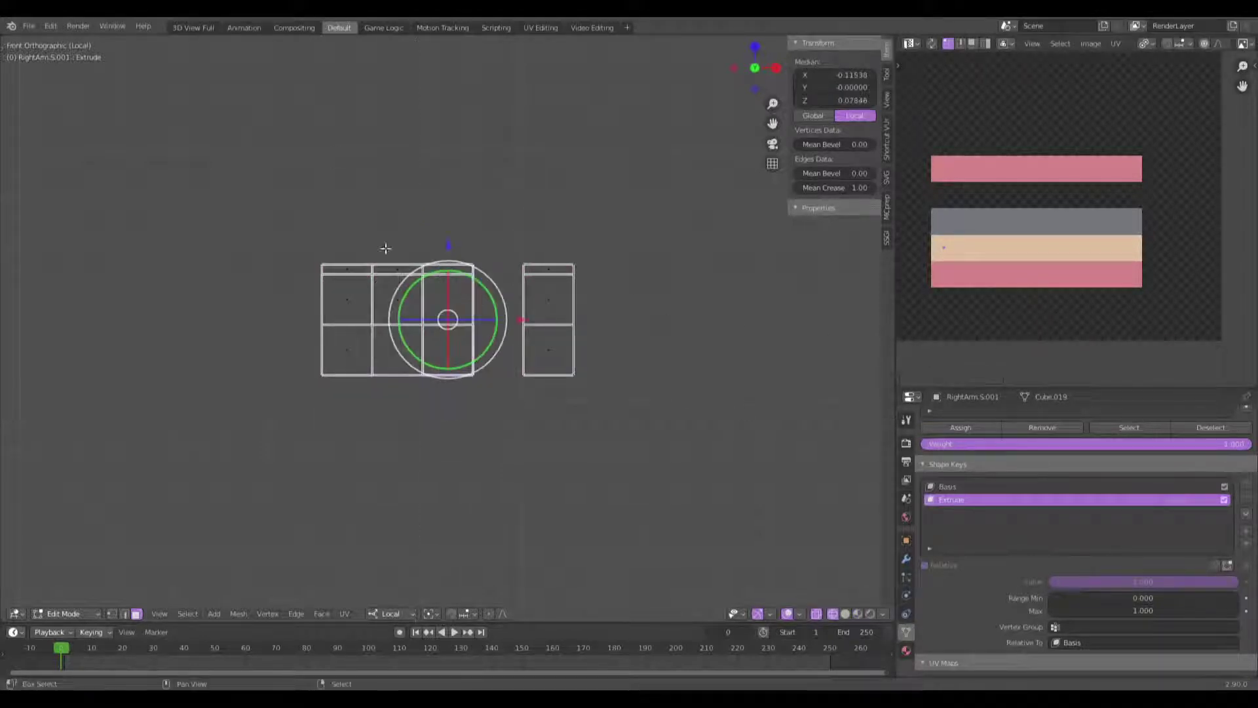
key("g")
left_click(973, 275)
Step: Leave Edit Mode and local view, then inspect the finished right sleeve layer on the character
middle_click_drag(540, 402, 568, 398)
middle_click_drag(614, 447, 280, 405)
key("Tab")
key("KP_Divide")
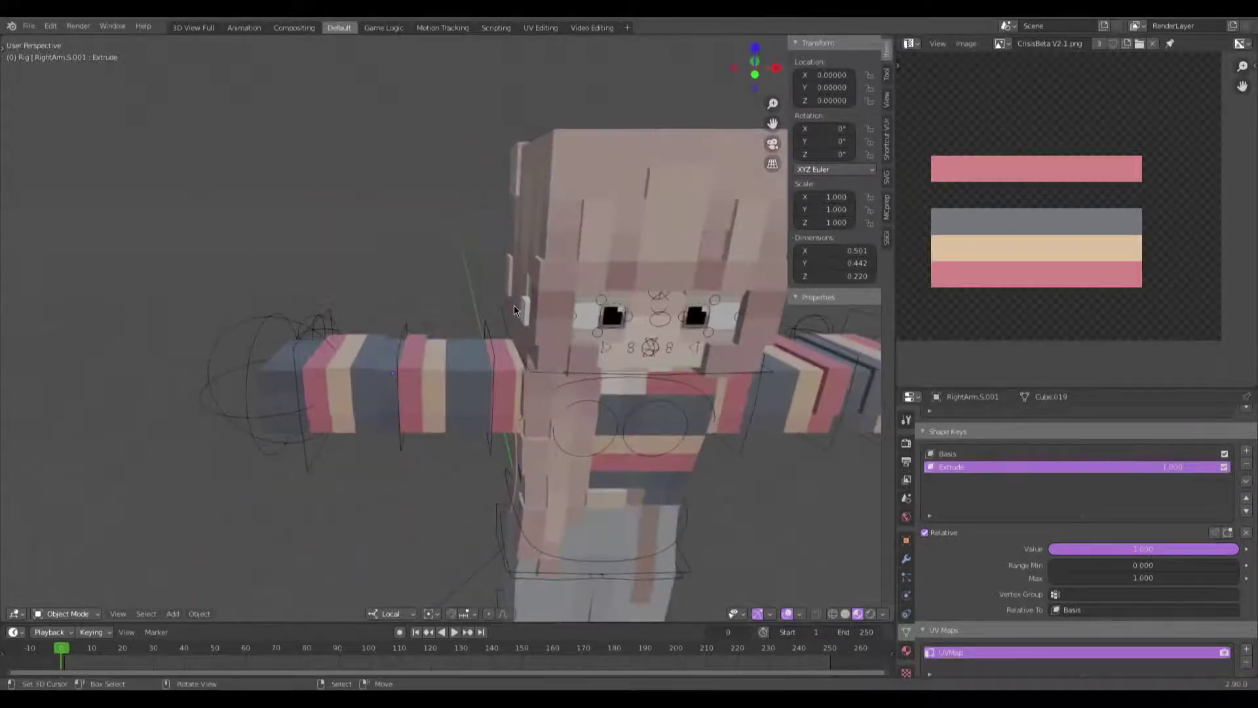
middle_click_drag(514, 305, 498, 352)
middle_click_drag(426, 420, 409, 462)
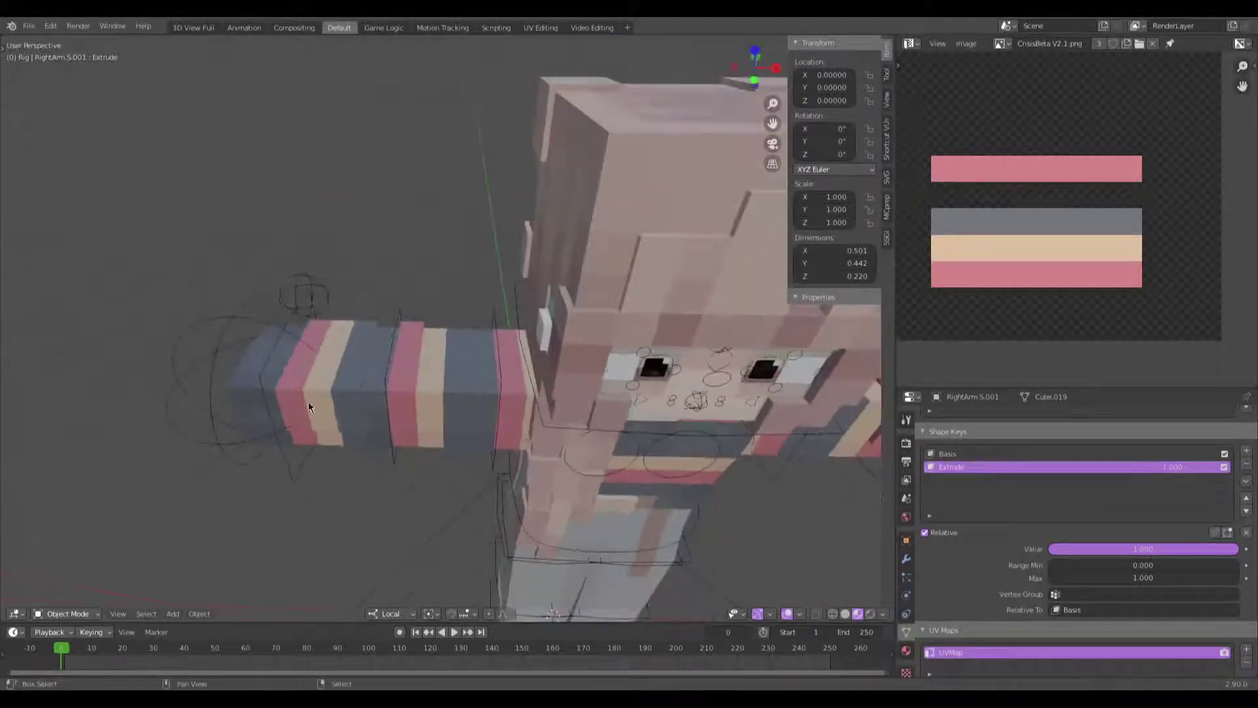
Step: Test how the right sleeve layer deforms by temporarily moving the right arm IK control, cancelling the move
right_click(312, 401)
key("g")
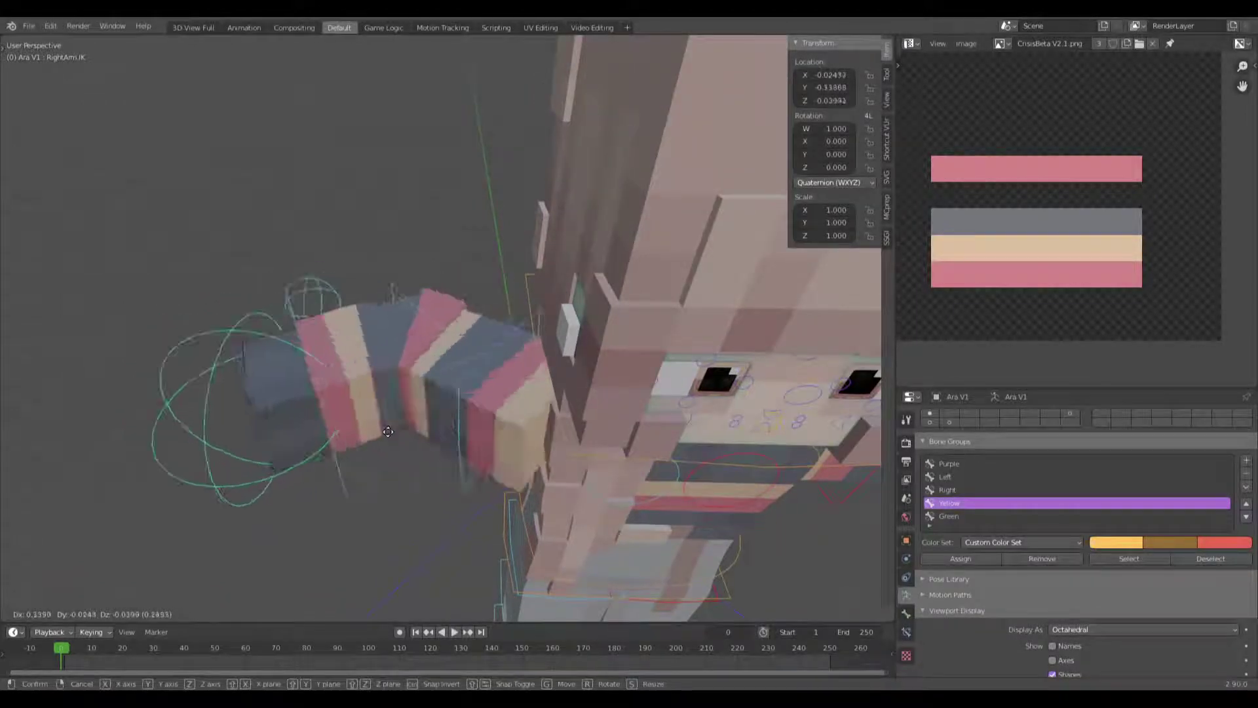
right_click(445, 421)
Step: Examine the whole character and the full skin texture for outer-layer parts that still need 3D geometry
scroll(555, 446, "down", 5)
middle_click_drag(646, 464, 623, 357)
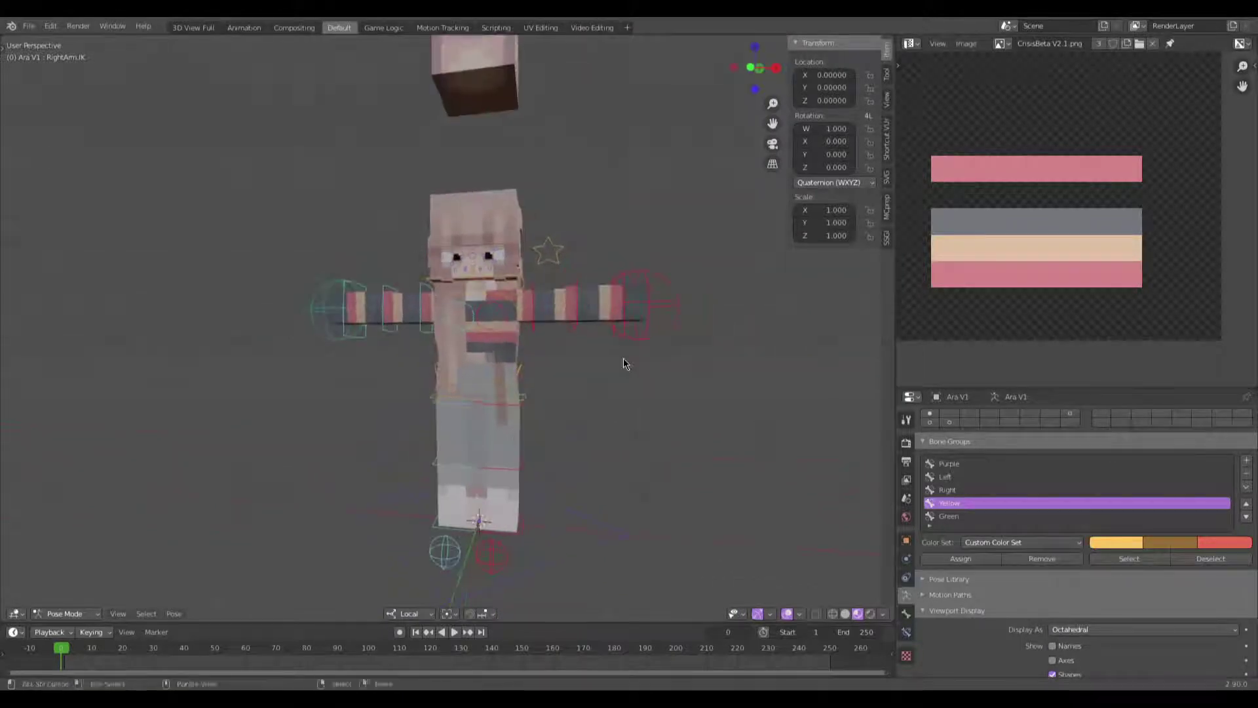
scroll(1049, 228, "down", 5)
middle_click_drag(1052, 256, 1159, 351)
scroll(1082, 247, "down", 1)
scroll(1144, 300, "down", 2)
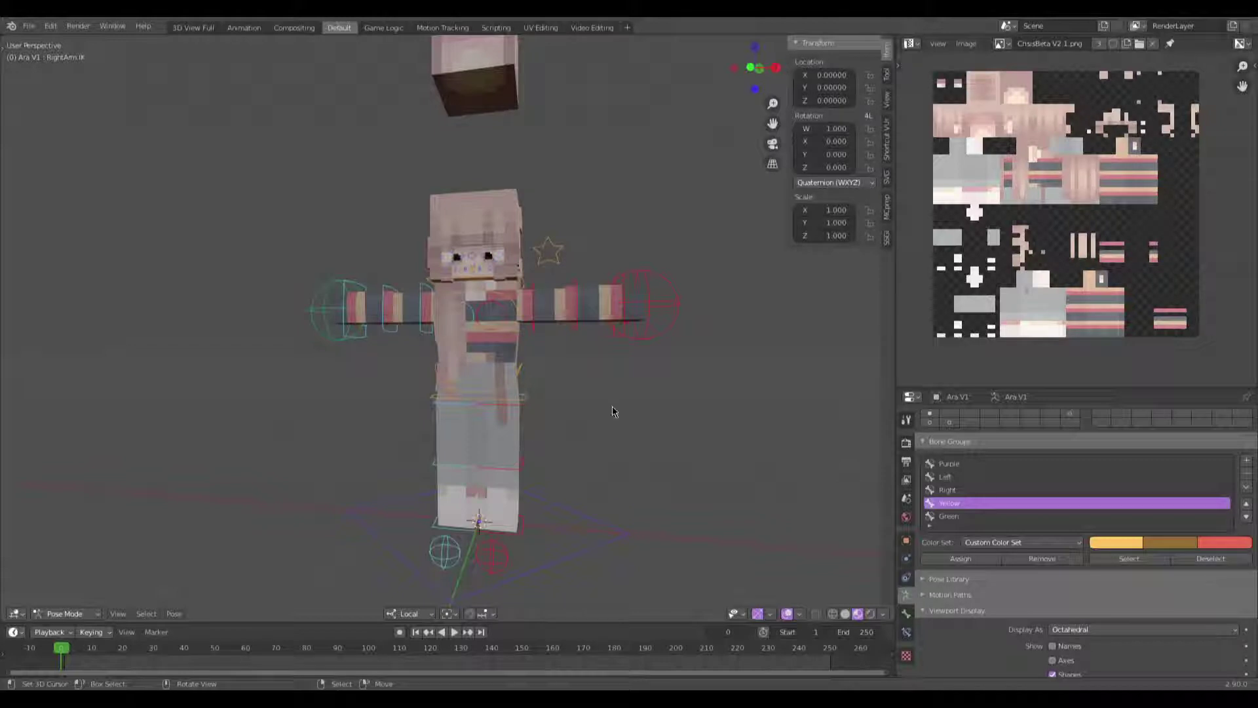
scroll(504, 456, "up", 5)
scroll(503, 457, "down", 6)
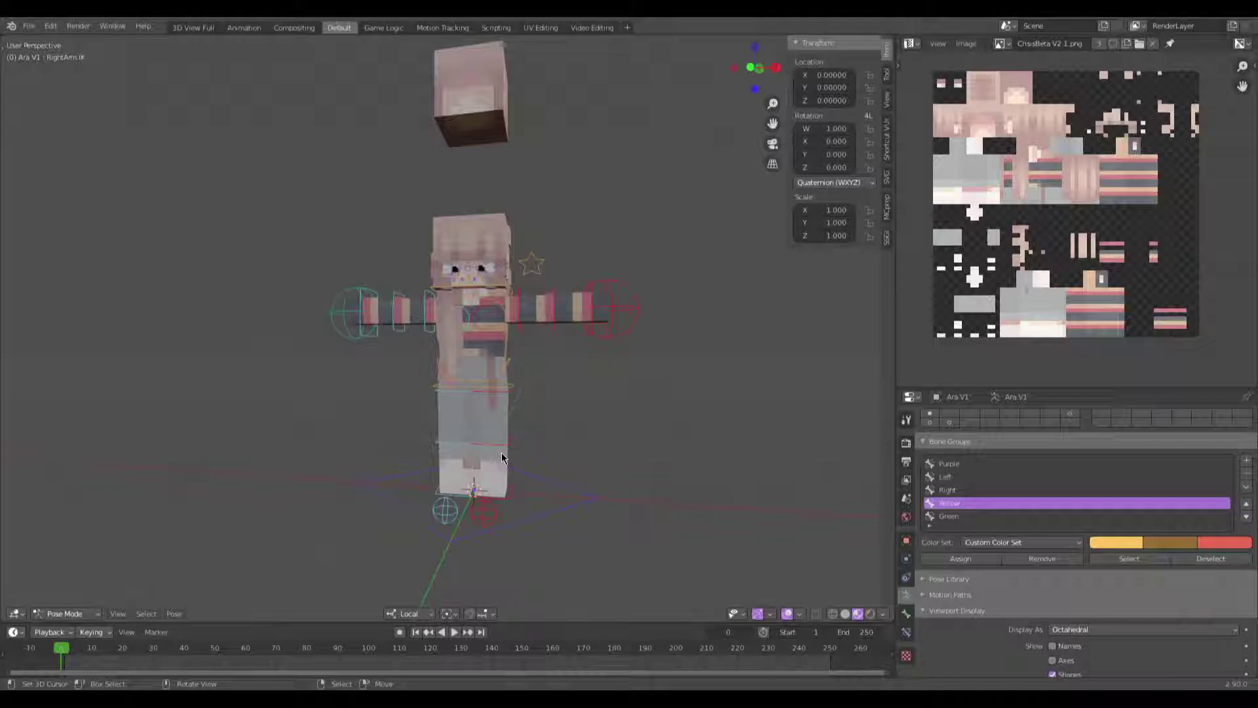
scroll(502, 454, "up", 4)
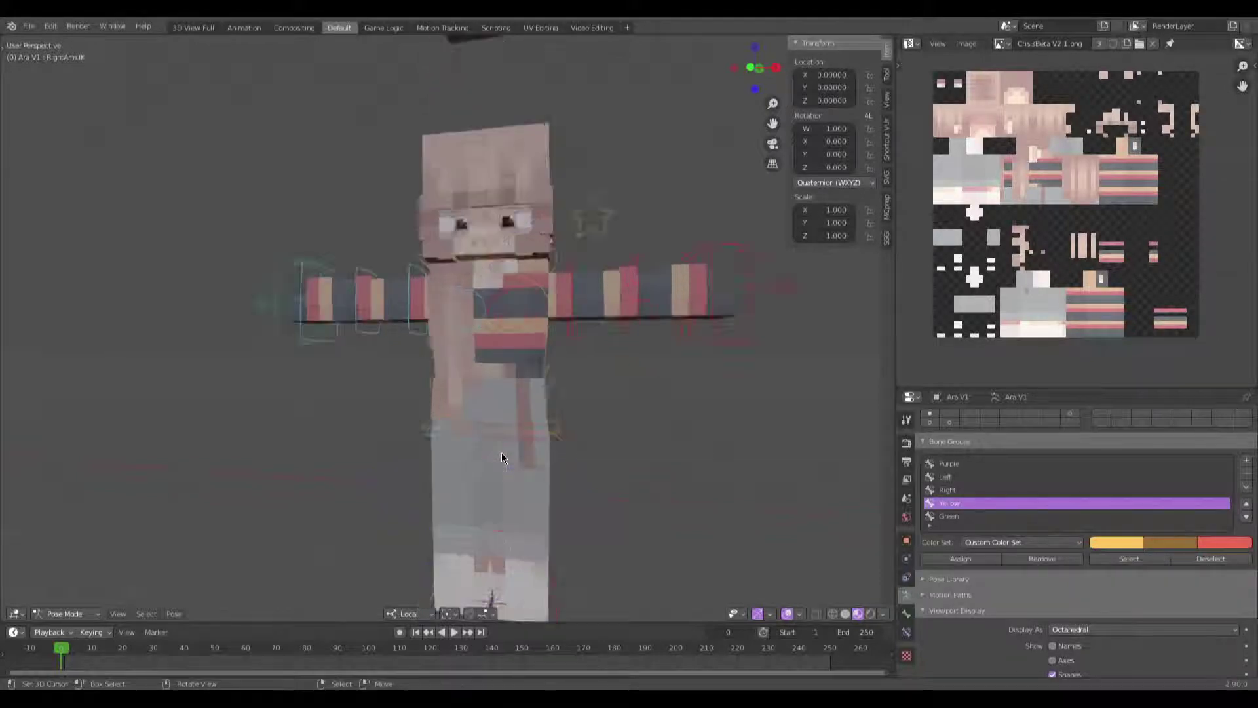
scroll(498, 498, "down", 2)
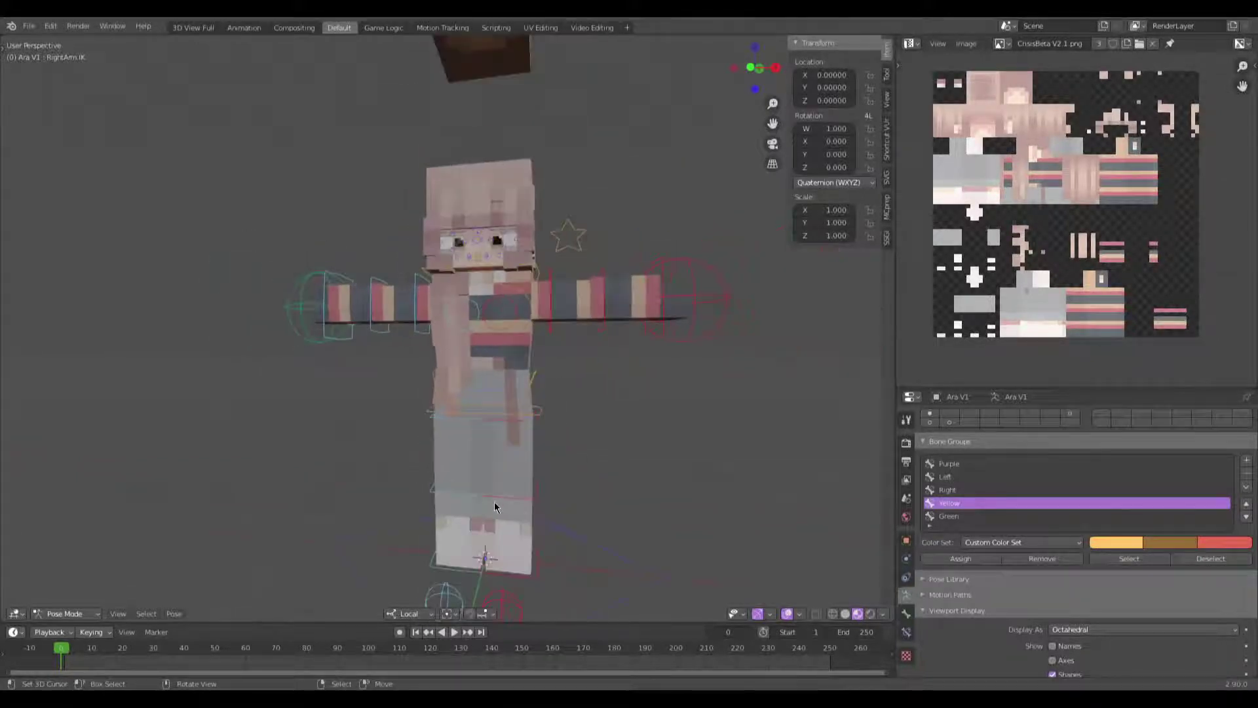
Step: Duplicate the left leg in place, isolate the copy in front view, and enter Edit Mode
middle_click_drag(486, 486, 450, 454, "shift")
right_click(480, 418)
key("shift+d")
right_click(511, 417)
key("KP_Divide")
key("KP_1")
key("Tab")
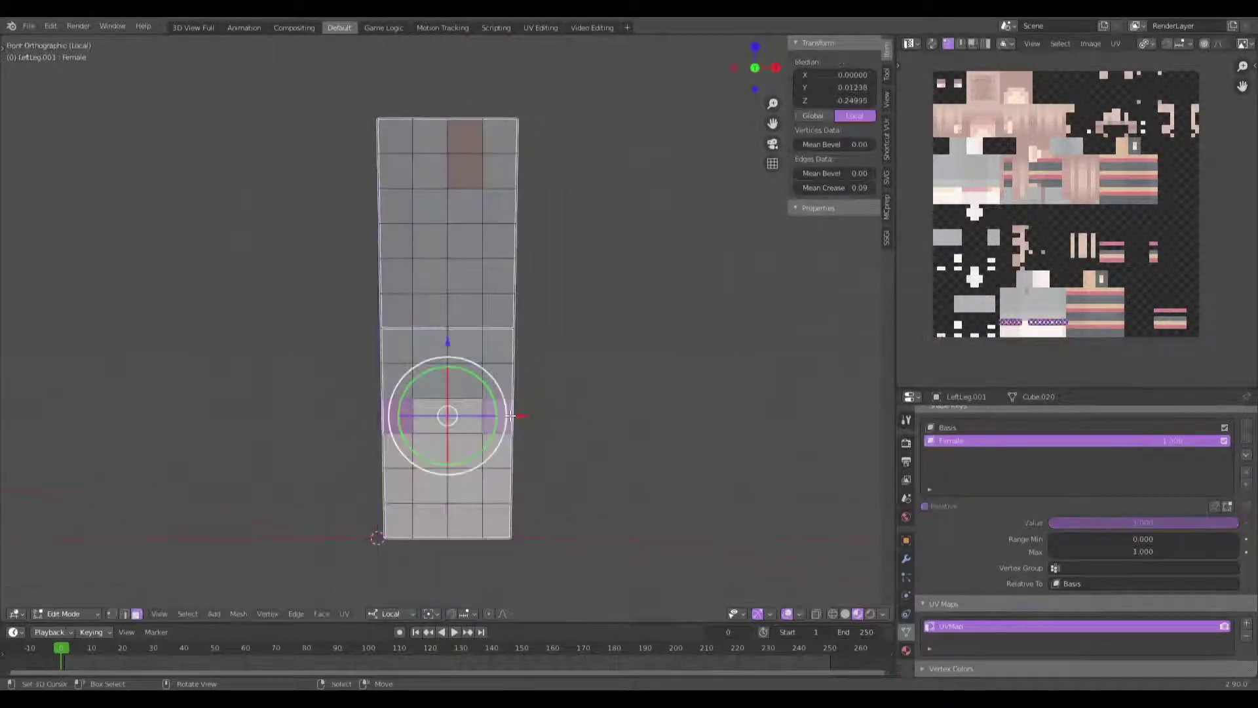
Step: Move all of the copied left leg's UVs with snapping onto the left leg's outer-layer area of the texture
key("a")
key("g")
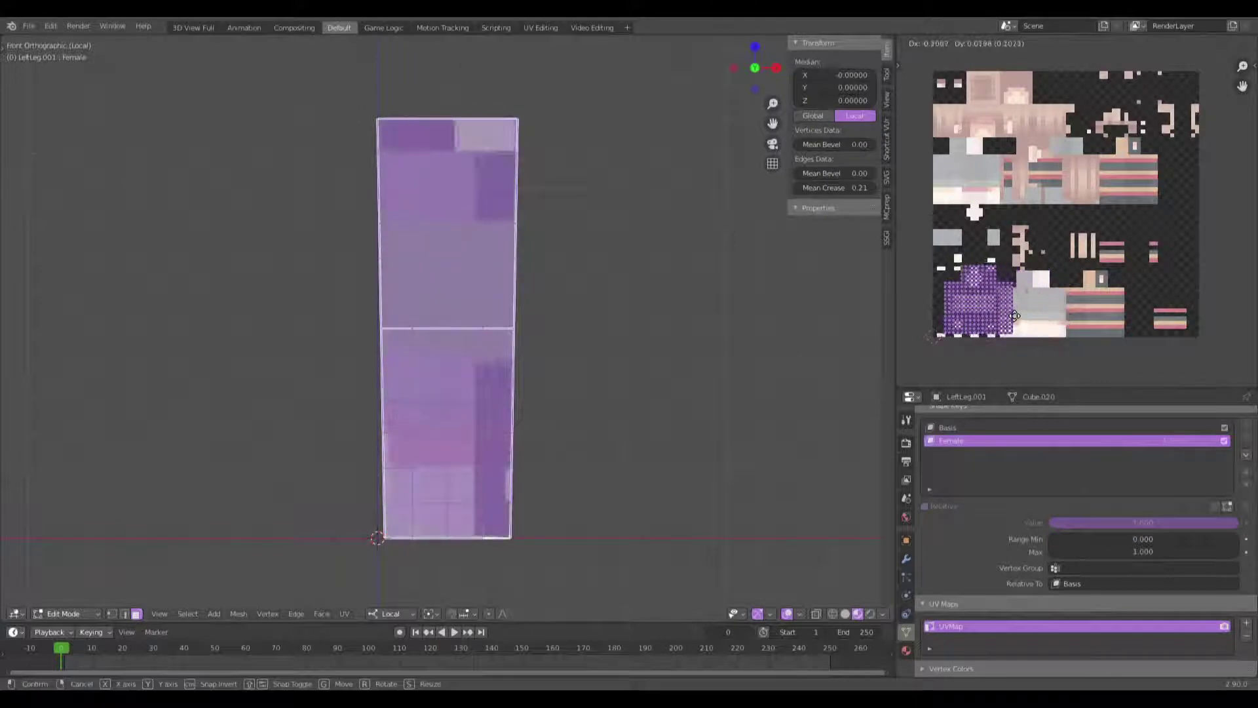
left_click(1052, 318)
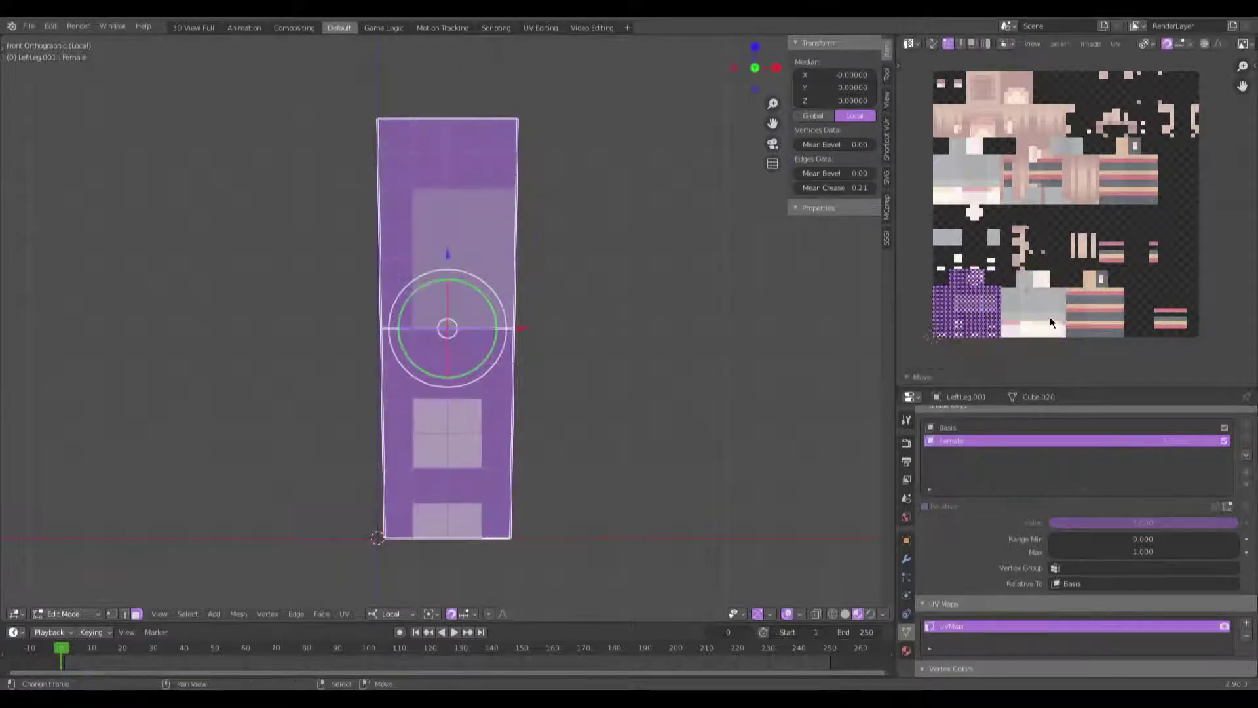
Step: Select the alpha faces of the left leg layer with MCprep and delete them
middle_click_drag(559, 448, 573, 463)
key("alt+a")
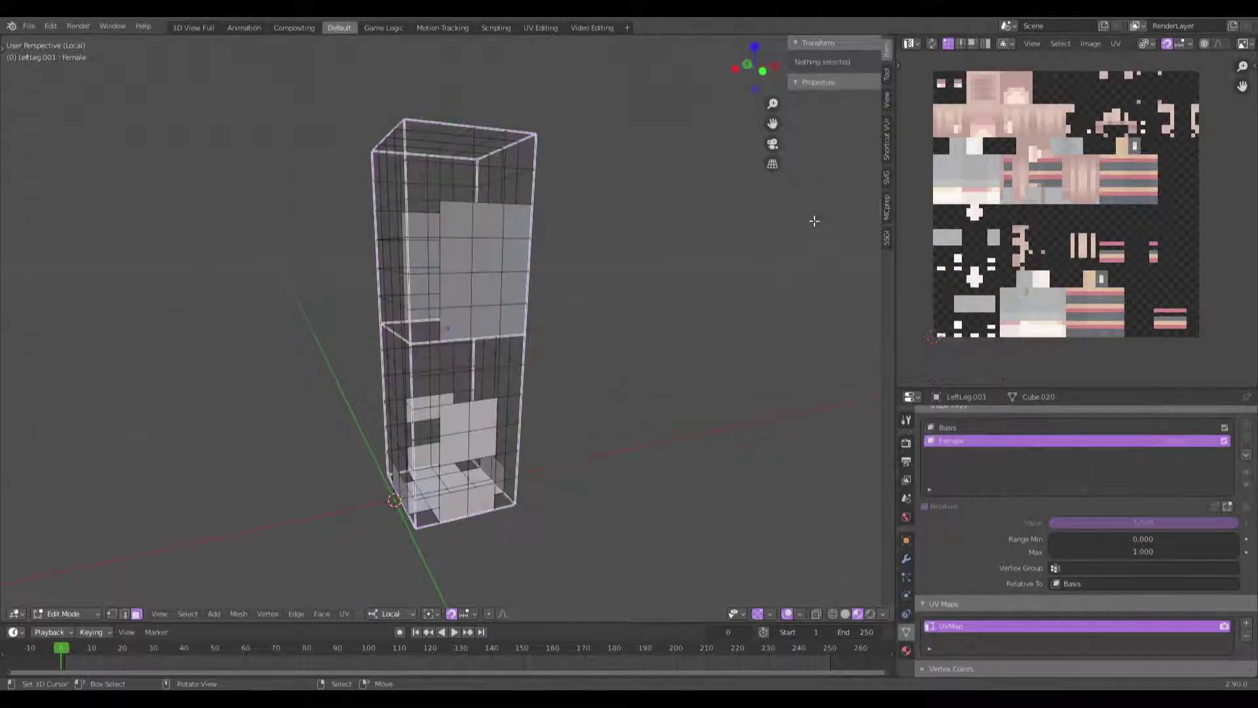
left_click(883, 206)
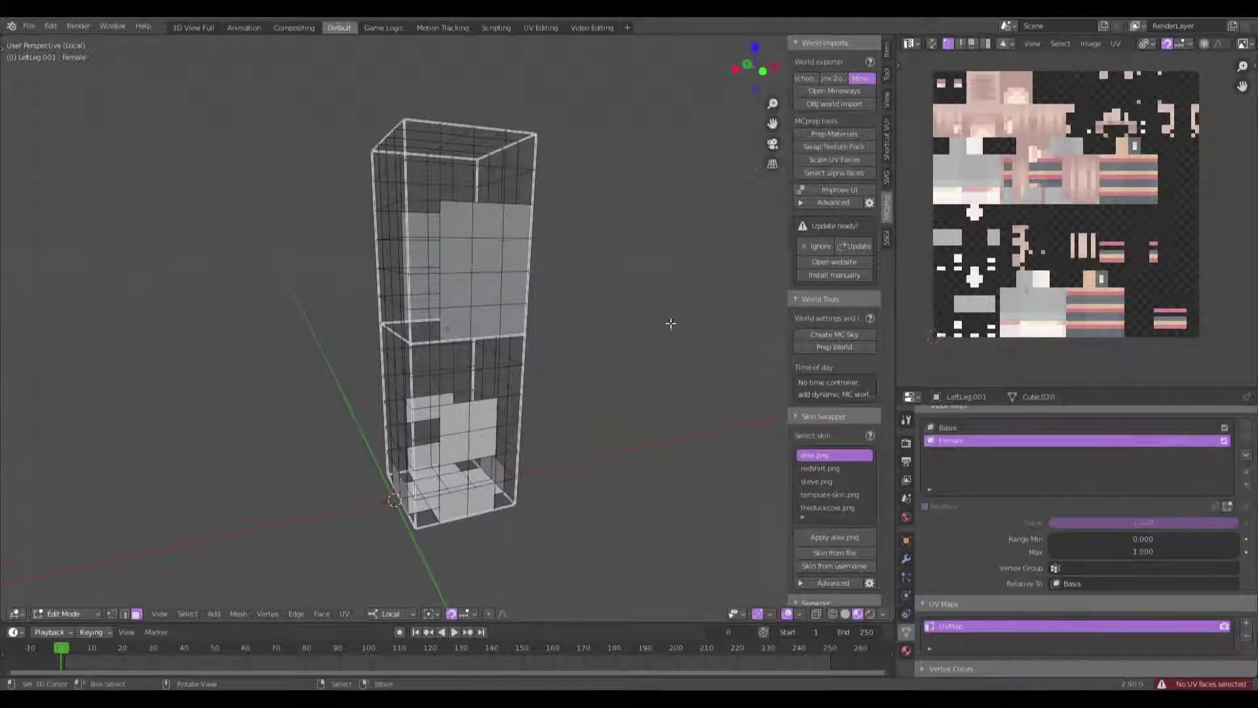
left_click(841, 173)
key("x")
left_click(623, 346)
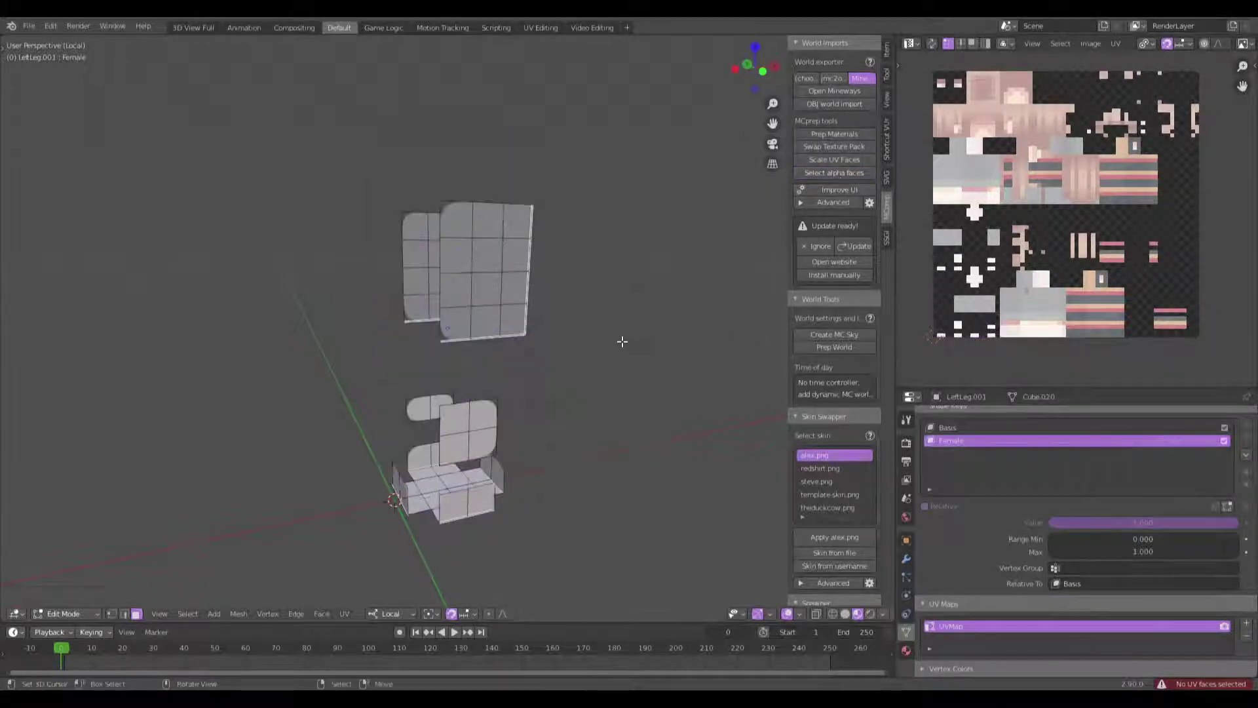
Step: Set the mean crease of all the left leg layer's edges to 1.00
key("a")
left_click(887, 51)
left_click_drag(819, 189, 877, 188)
Step: Split the left leg layer's edges, shrink each face's UVs inside its texture pixel, and merge the vertices by distance
key("alt+m")
left_click(506, 376)
middle_click_drag(1105, 328, 1209, 270)
scroll(1088, 244, "up", 5)
key("s")
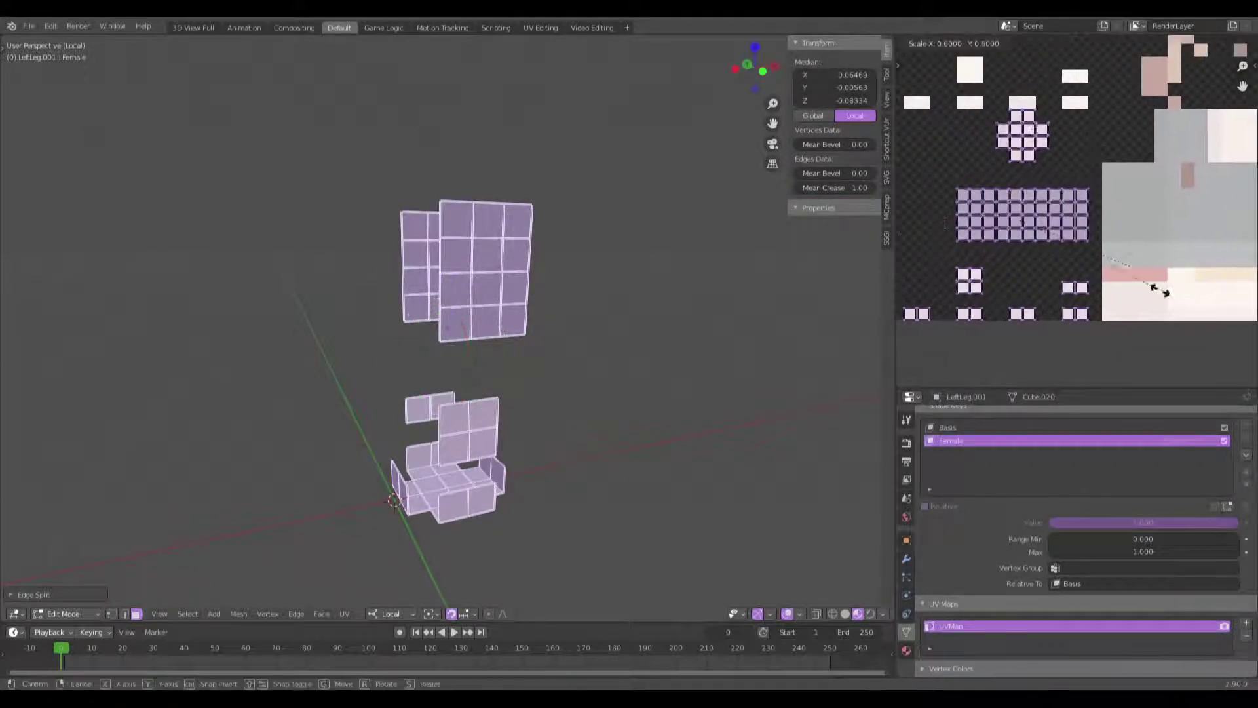
left_click(1107, 273)
key("q")
left_click(626, 365)
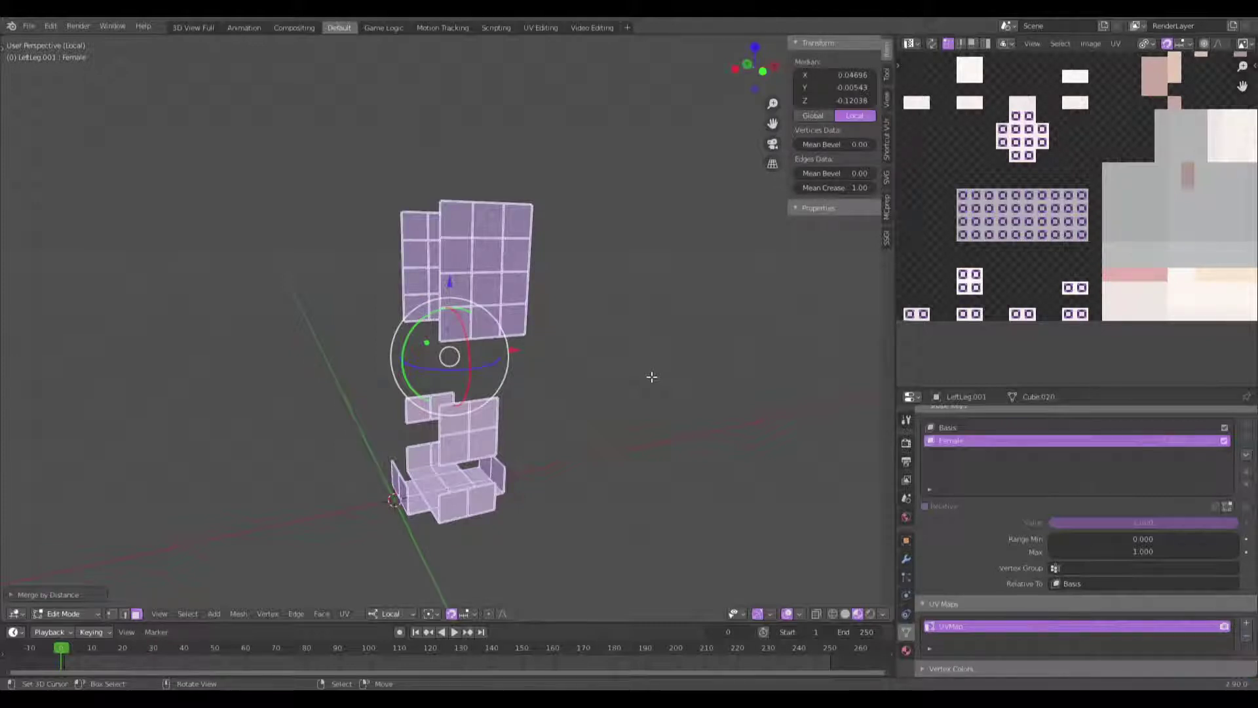
Step: Check the left leg layer's faces from several sides, deselect everything and leave Edit Mode
middle_click_drag(559, 434, 682, 475)
key("alt+a")
middle_click_drag(631, 437, 590, 347)
key("a")
scroll(647, 326, "down", 2)
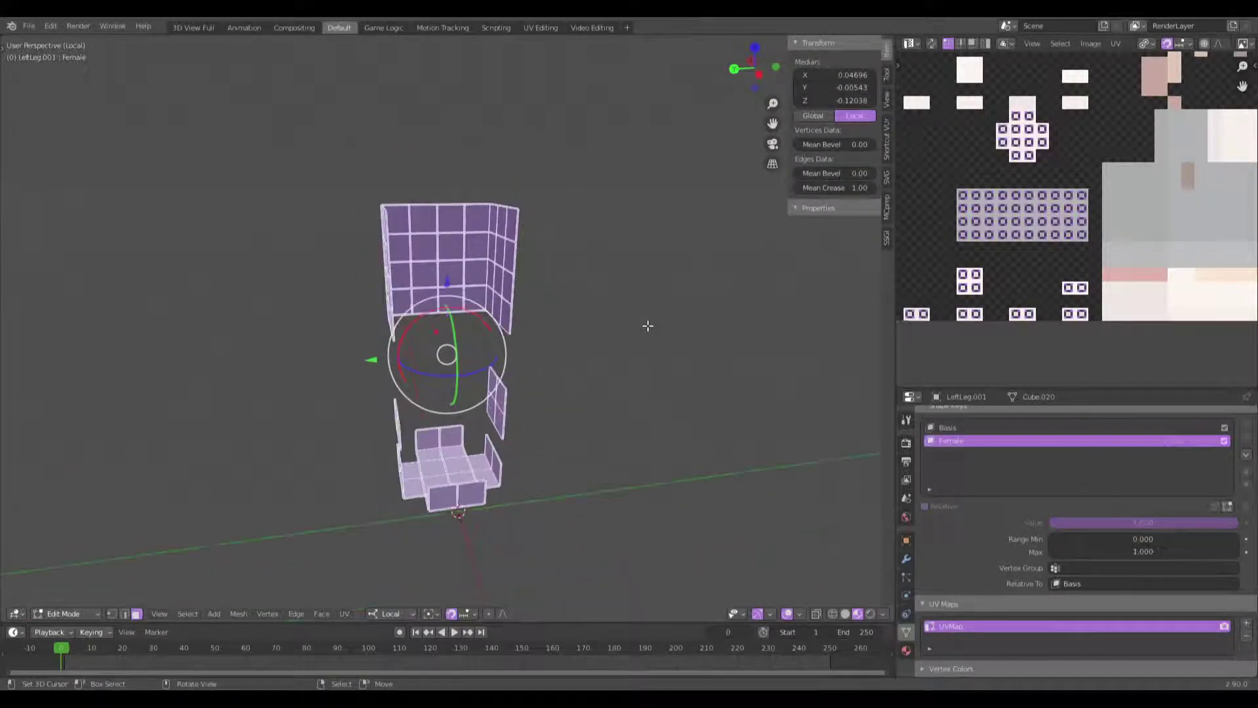
key("alt+a")
key("Tab")
Step: Add a Solidify modifier to the left leg layer with Even Thickness and a thickness of -0.01
left_click(906, 559)
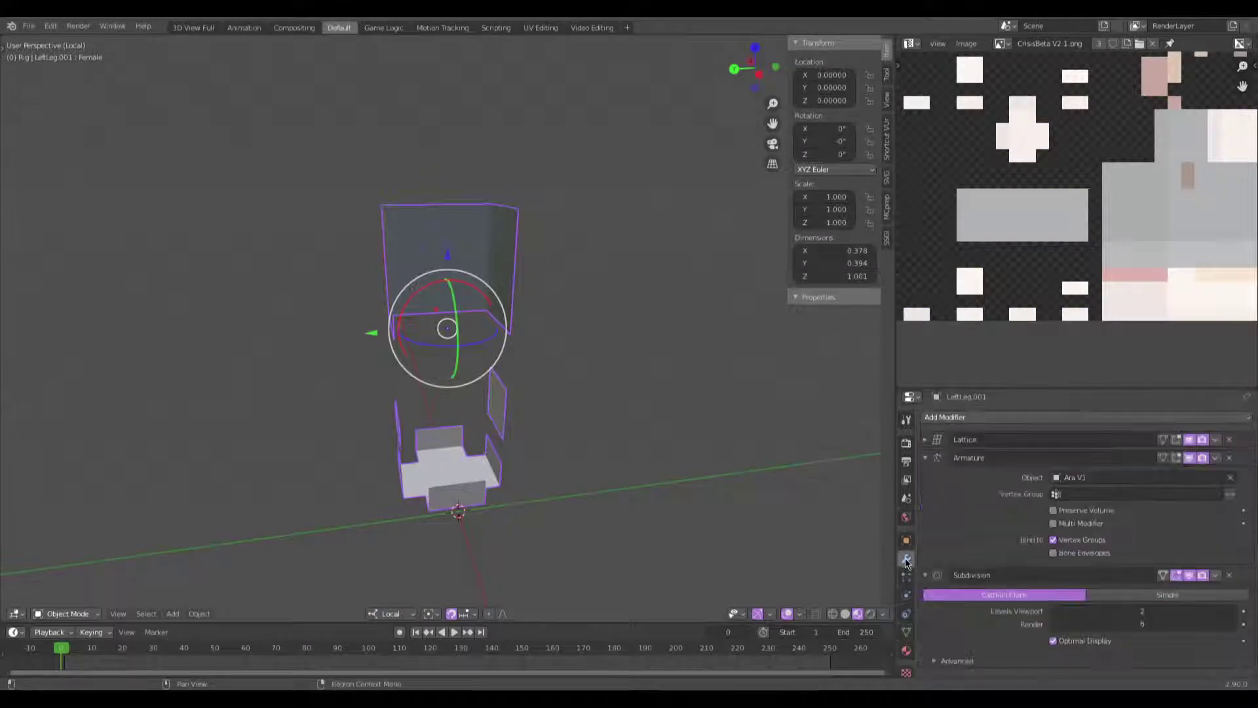
left_click(950, 417)
left_click(1008, 619)
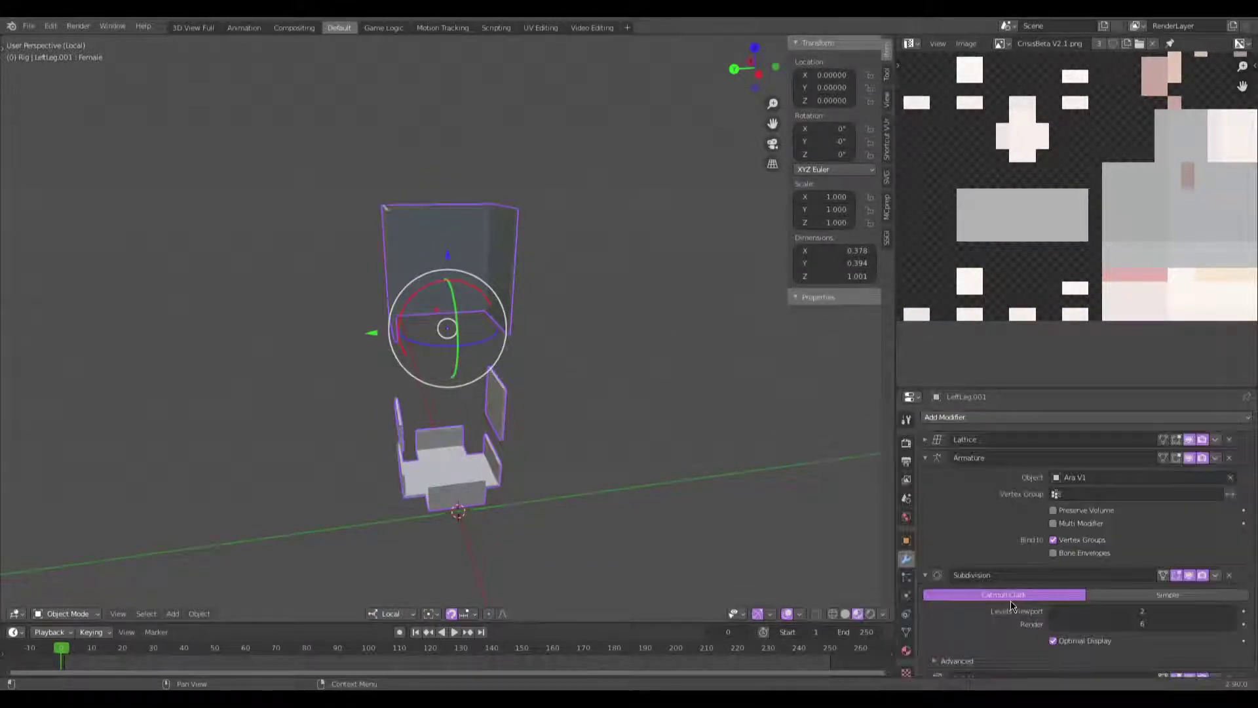
left_click(1083, 515)
left_click(1071, 483)
type("-0.01")
key("Return")
Step: Leave local view and examine how the solidified left leg layer sits on the character's leg
middle_click_drag(543, 369, 482, 367)
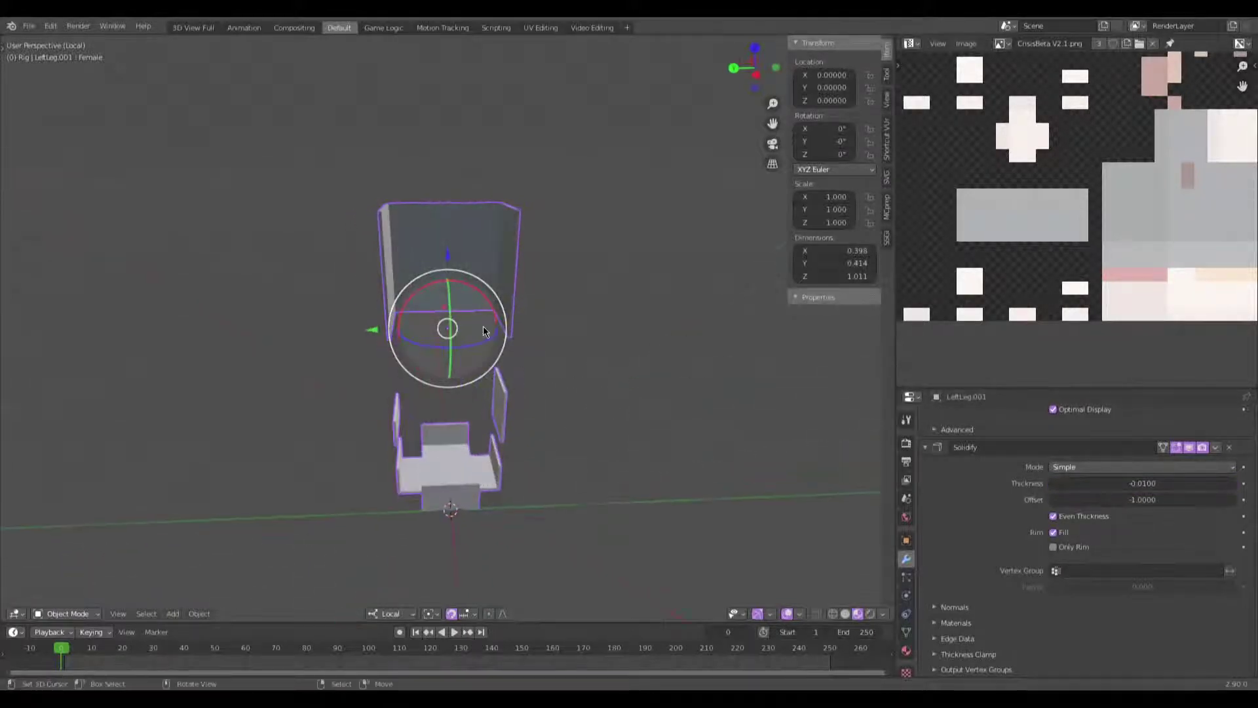
key("KP_Divide")
scroll(483, 325, "up", 3)
middle_click_drag(520, 513, 613, 283, "shift")
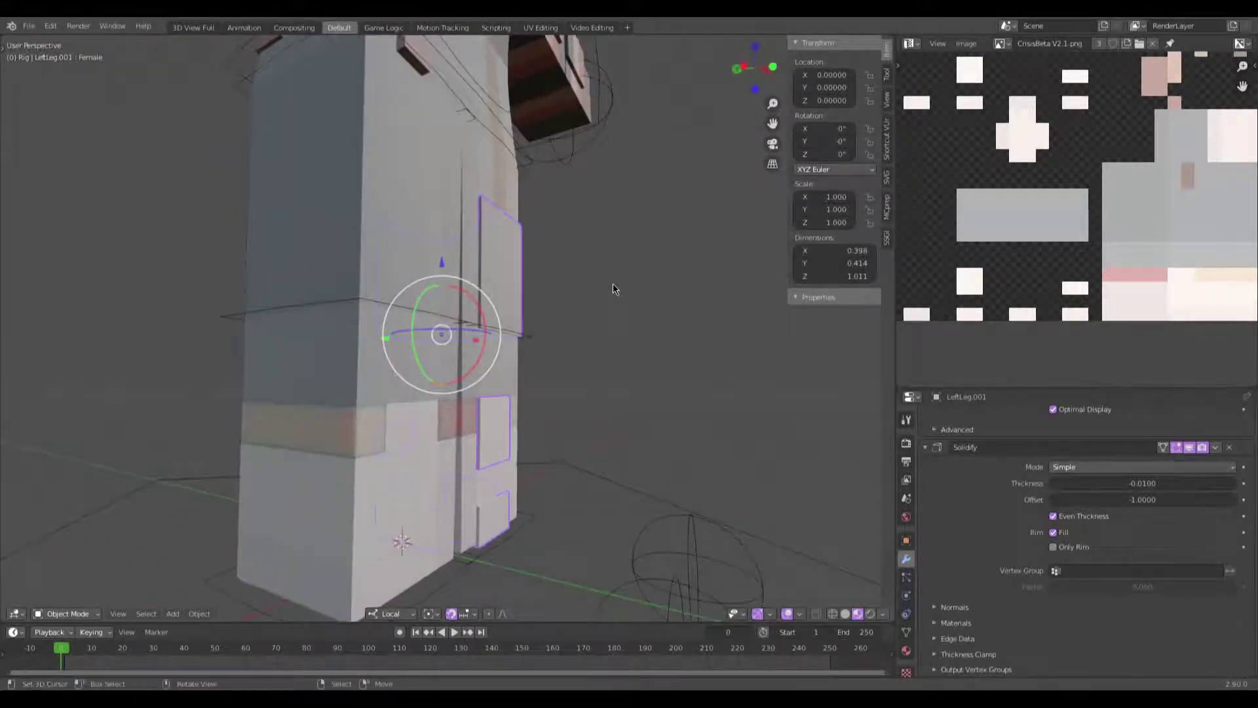
scroll(639, 324, "up", 3)
middle_click_drag(655, 341, 579, 403)
scroll(603, 326, "down", 3)
middle_click_drag(603, 327, 601, 385)
scroll(505, 357, "down", 2)
Step: Isolate the left leg layer and separate its lower shoe faces into their own object
key("slash")
key("Tab")
key("a")
scroll(600, 385, "down", 3)
key("alt+a")
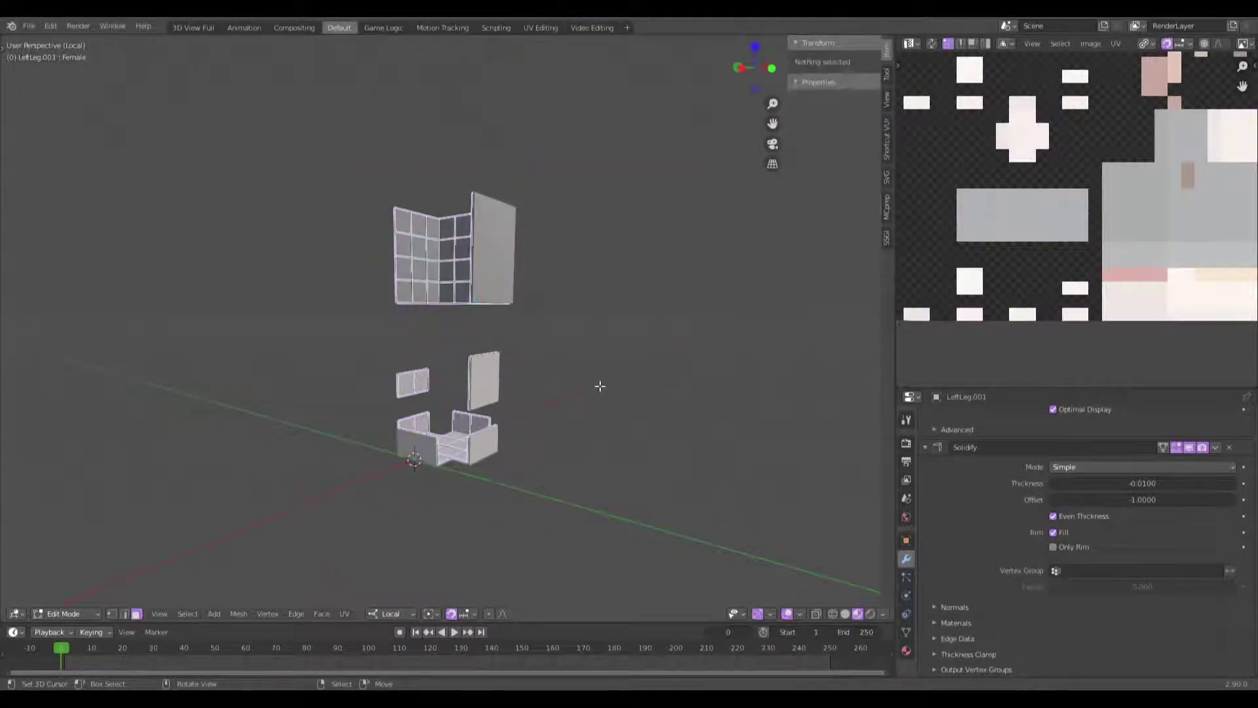
key("shift+z")
left_click_drag(621, 525, 295, 339)
key("shift+z")
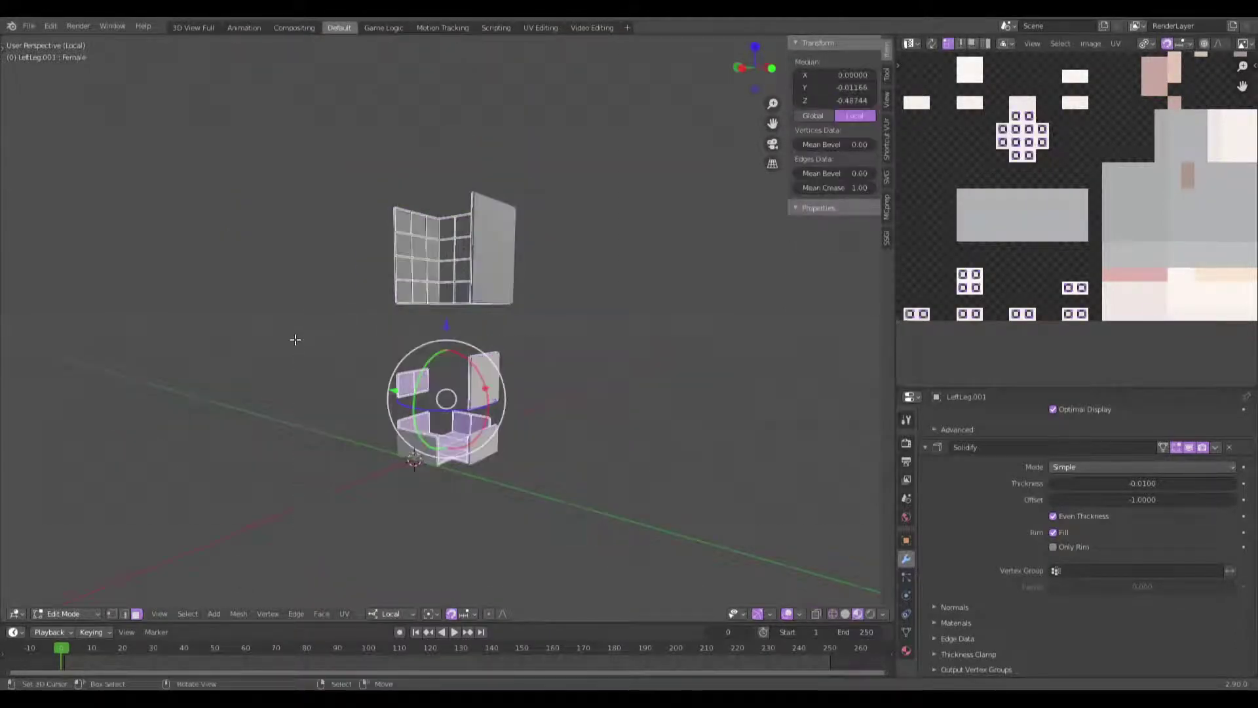
key("p")
left_click(295, 340)
Step: Set the Solidify thickness of the separated left shoe piece to -0.021 and leave local view
key("Tab")
right_click(485, 397)
left_click_drag(1114, 483, 1081, 483)
key("KP_Divide")
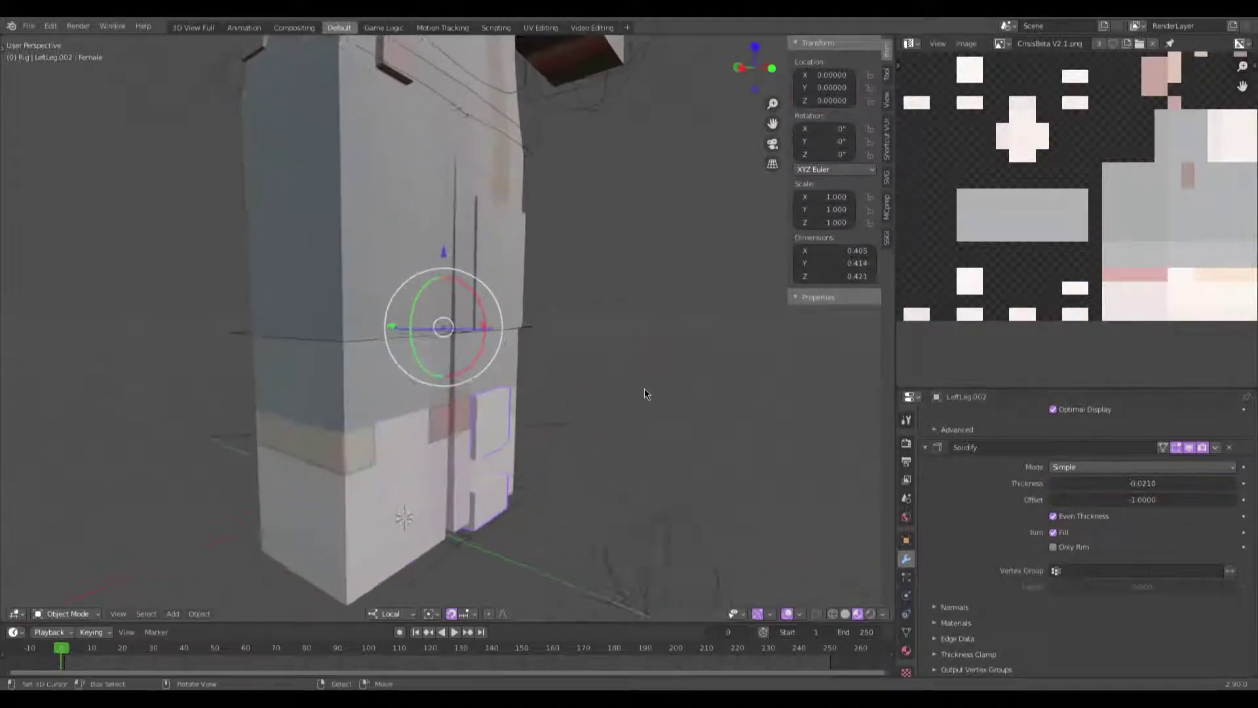
Step: Isolate a copy of the right leg in Edit Mode and move all its UVs onto the right leg's outer-layer texture area
left_click(342, 355)
key("Tab")
key("KP_Divide")
key("a")
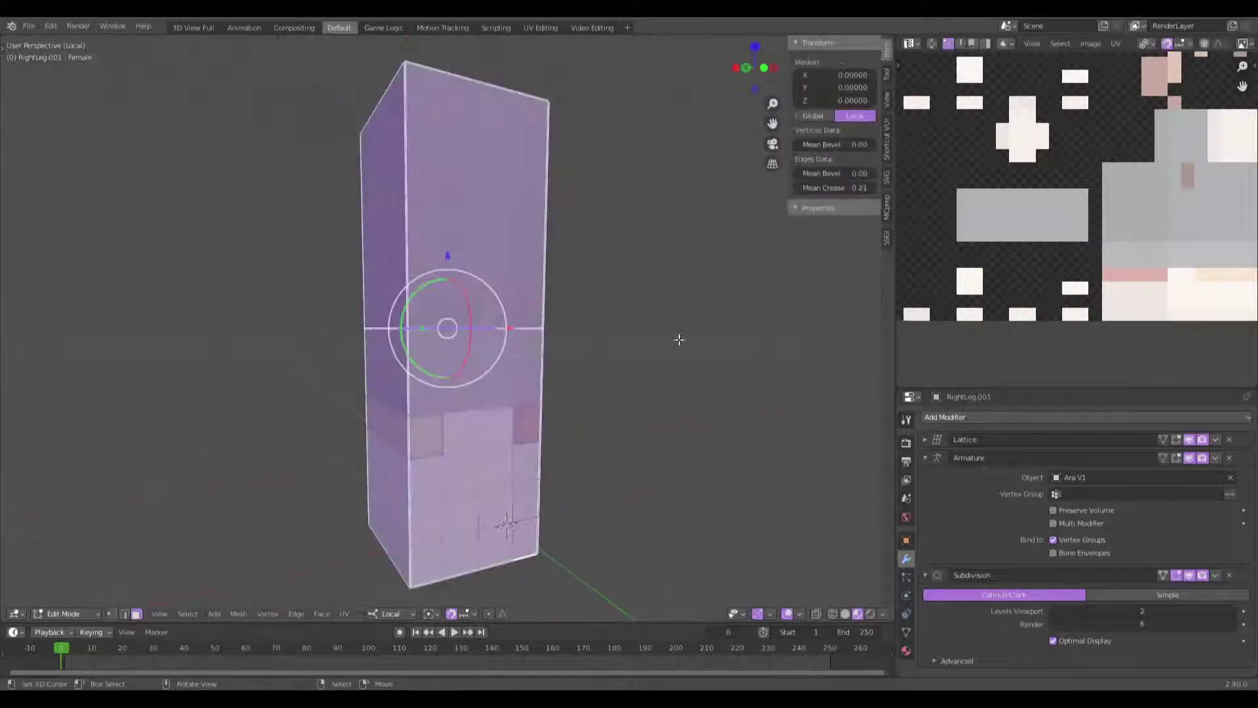
scroll(1095, 218, "down", 3)
Step: Split the right leg layer's edges, shrink each face's UVs inside its texture pixel, and merge the vertices by distance
key("q")
left_click(689, 315)
scroll(1054, 237, "up", 2)
scroll(1123, 204, "up", 3)
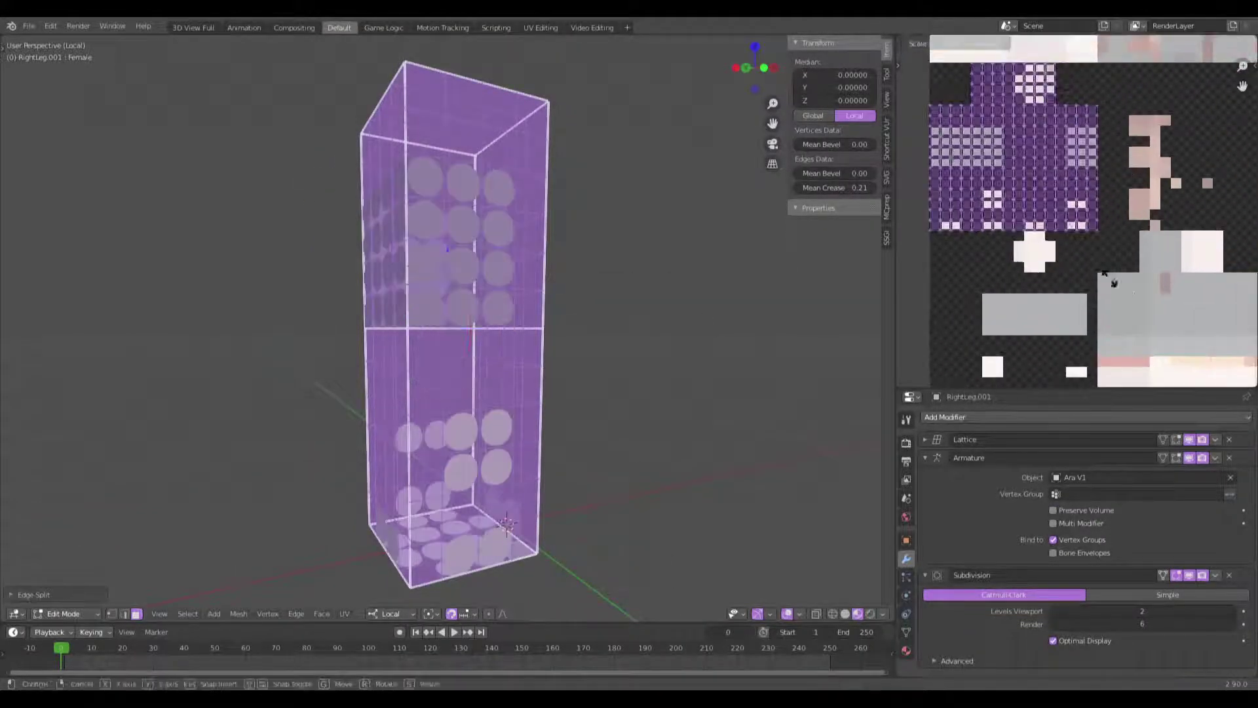
key("m")
left_click(687, 300)
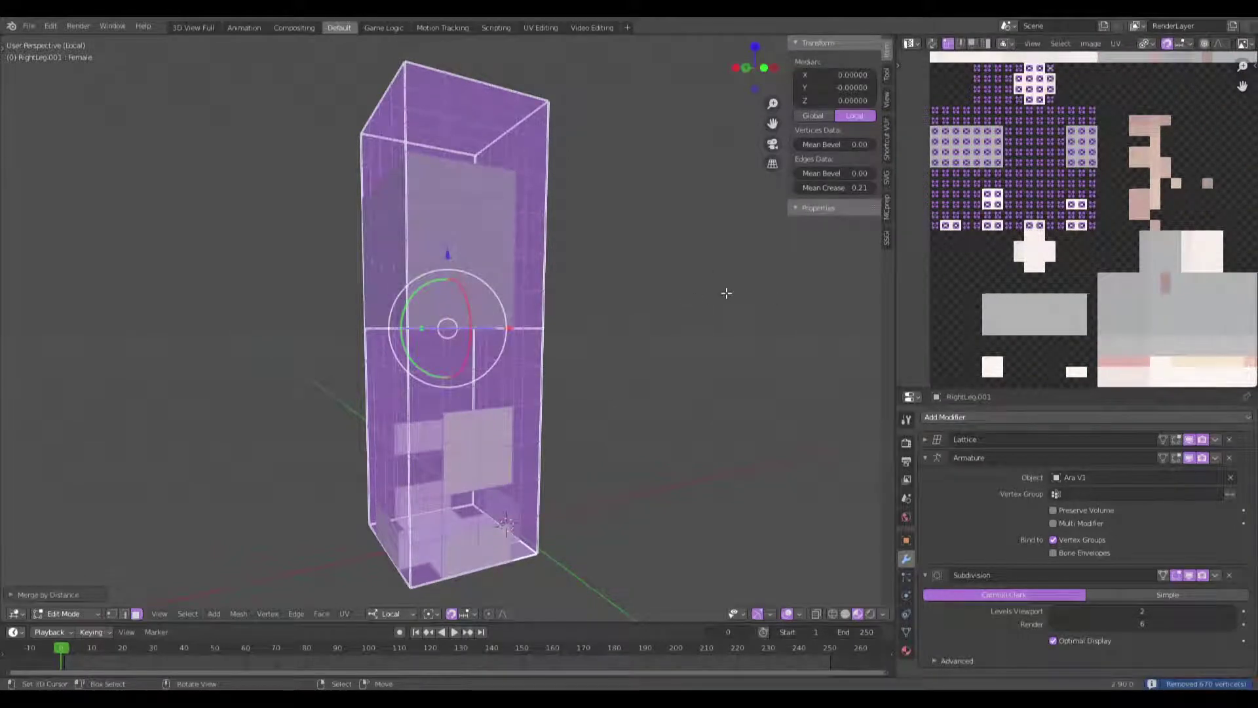
Step: Select the alpha faces of the right leg layer with MCprep and delete them
left_click(887, 207)
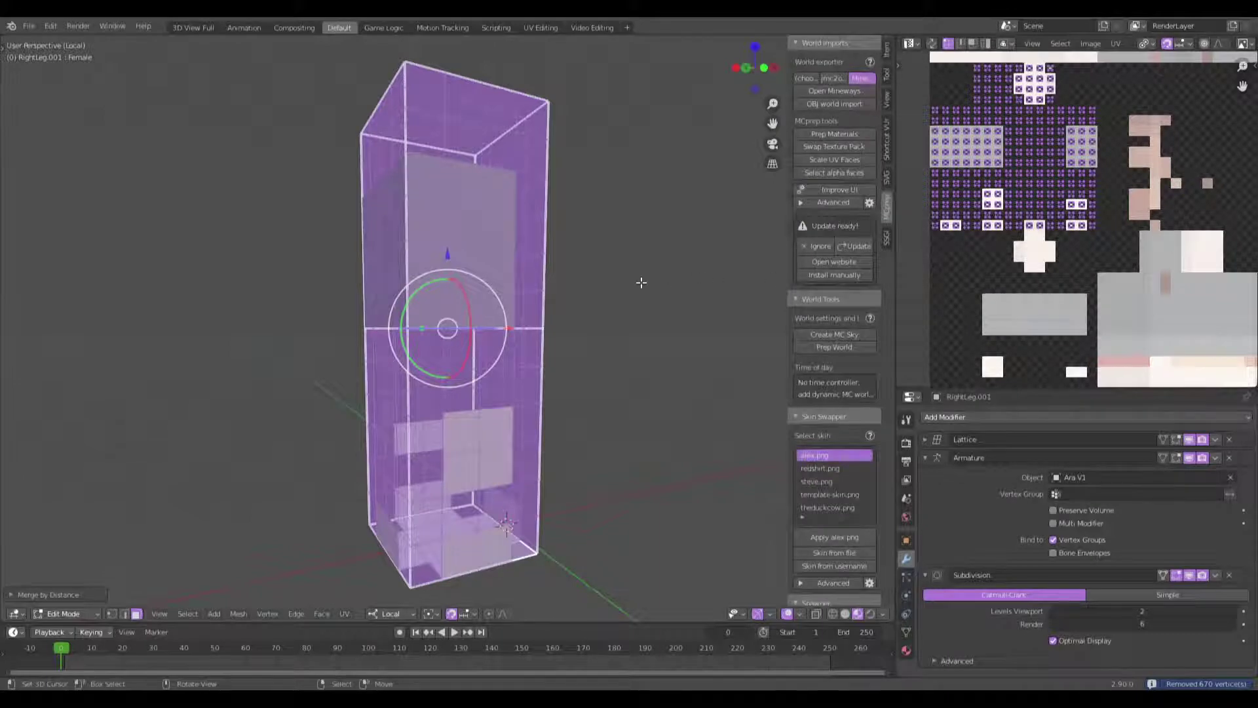
key("alt+a")
left_click(836, 171)
key("x")
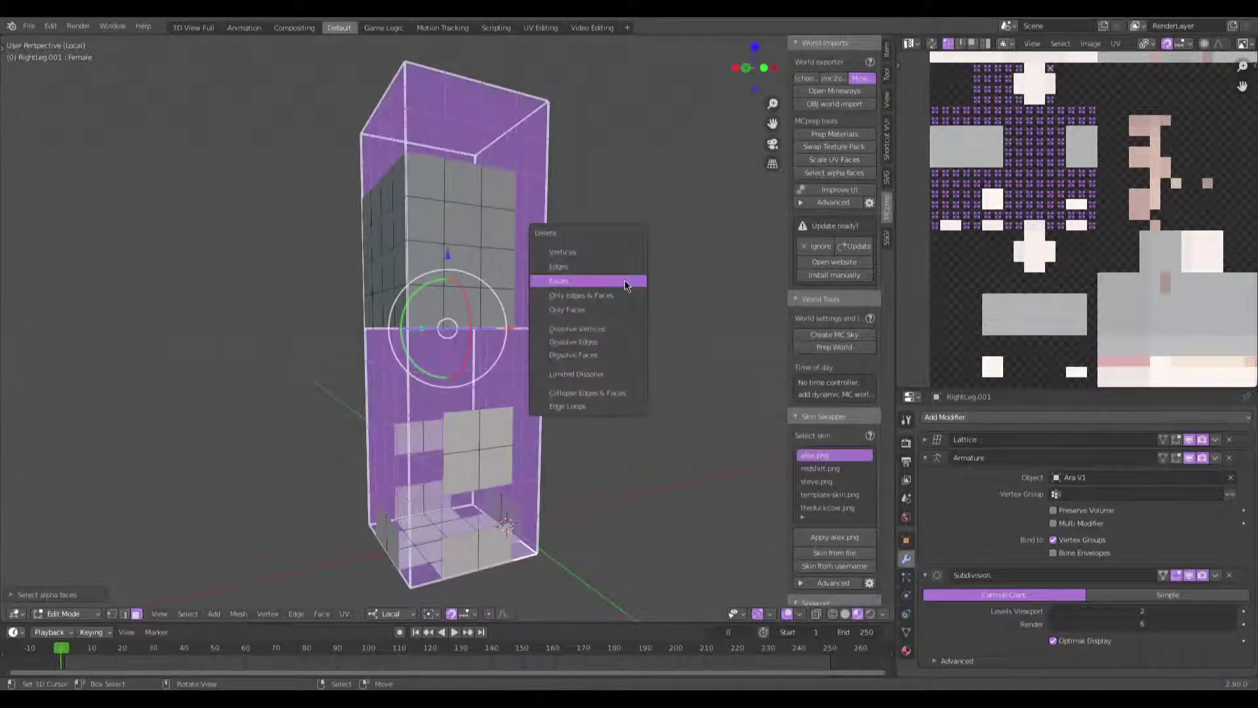
left_click(624, 280)
Step: Set the mean crease of all the right leg layer's edges to 1.00
left_click(887, 51)
key("a")
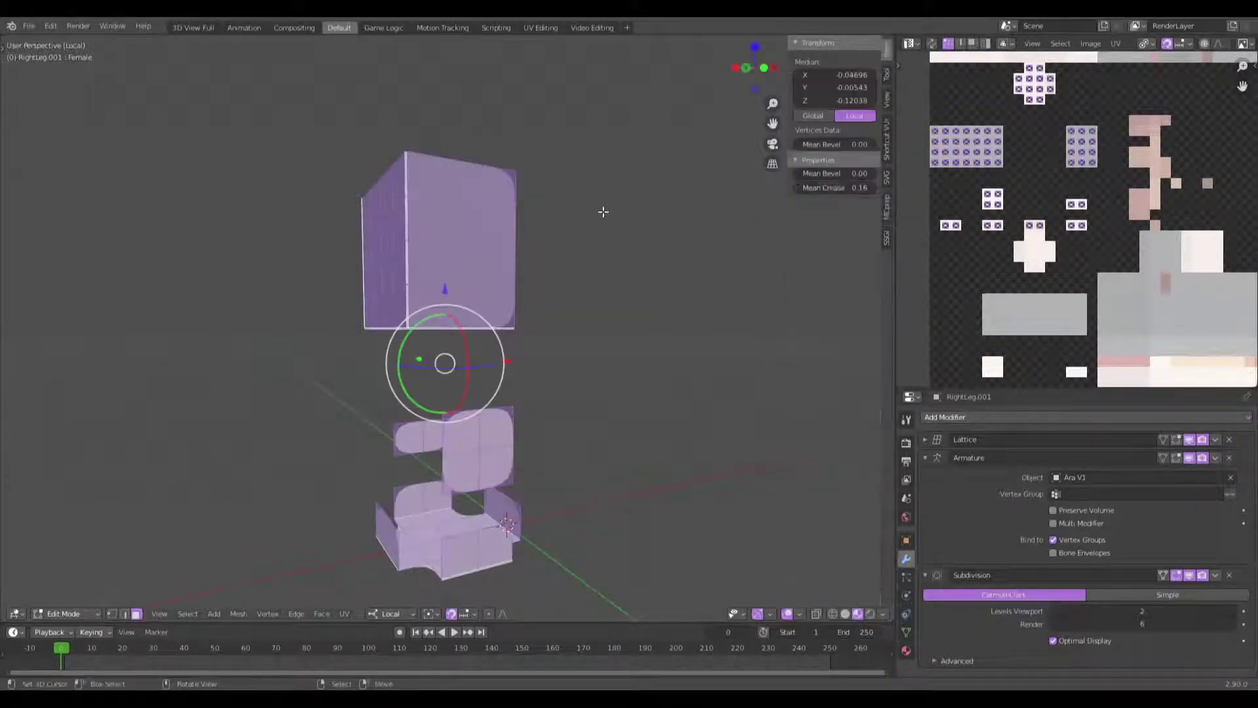
left_click_drag(834, 188, 876, 188)
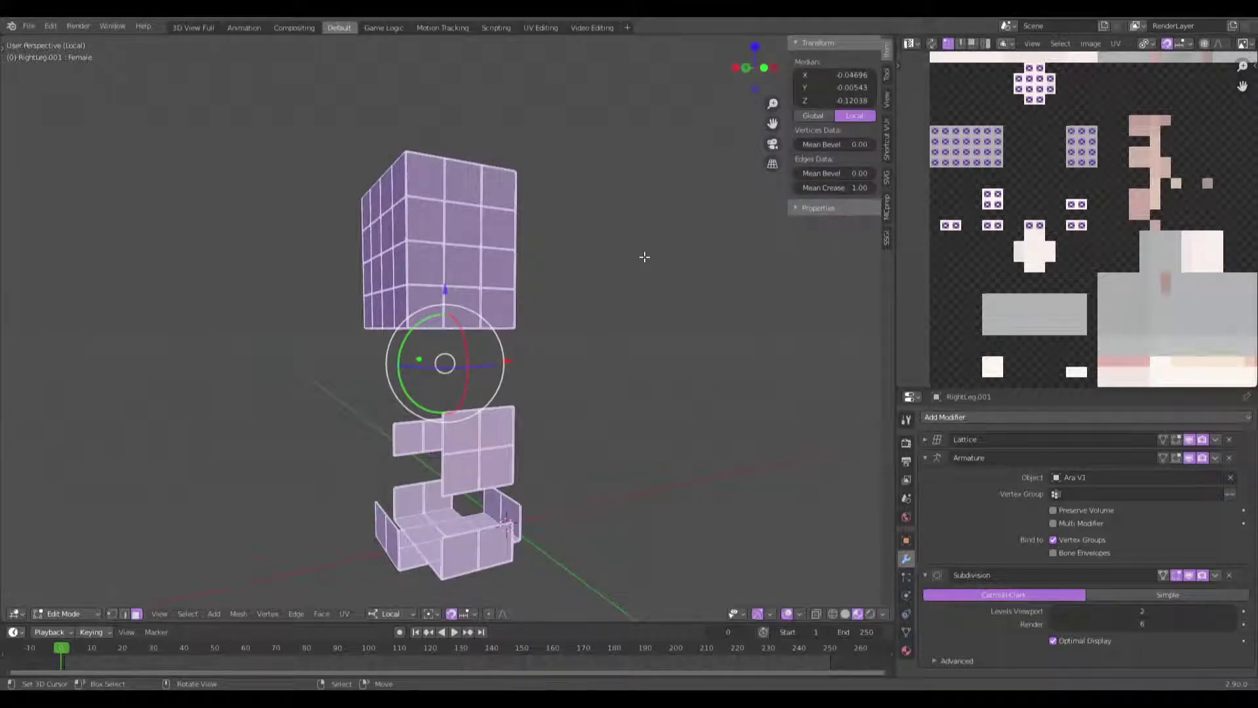
middle_click_drag(583, 329, 631, 348)
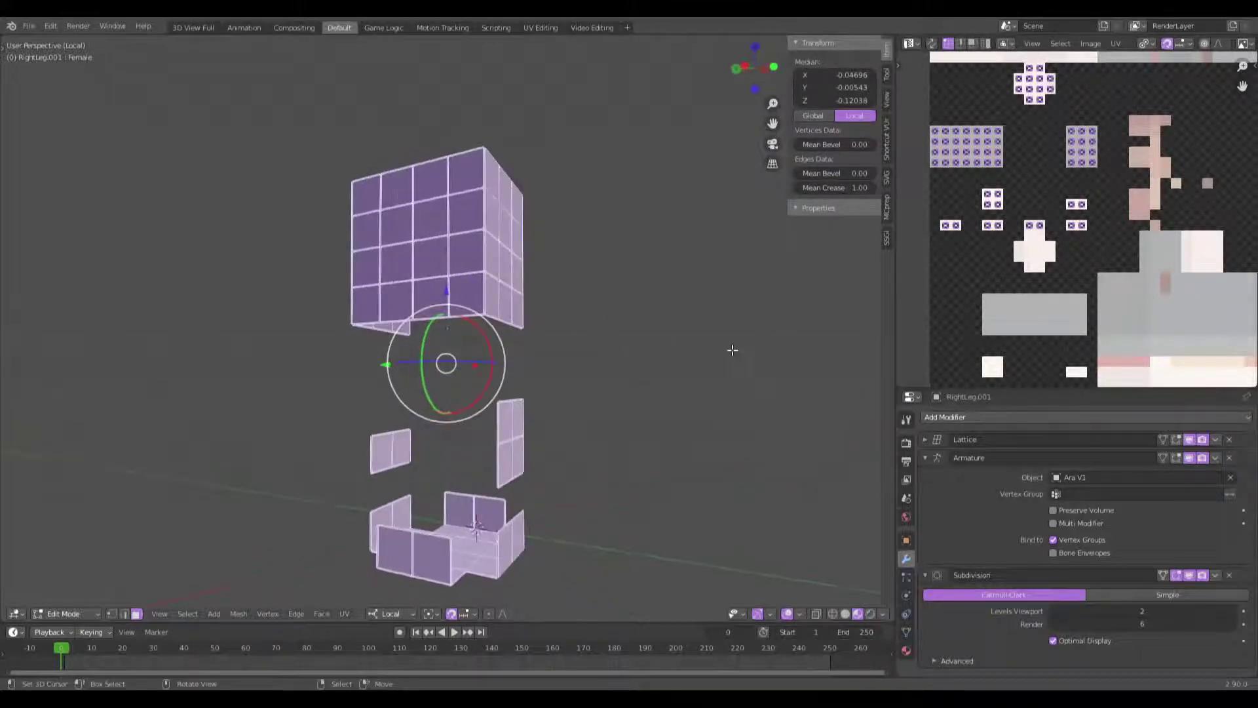
Step: Add a Solidify modifier to the right leg layer with Even Thickness and thickness -0.01, and leave Edit Mode
left_click(983, 417)
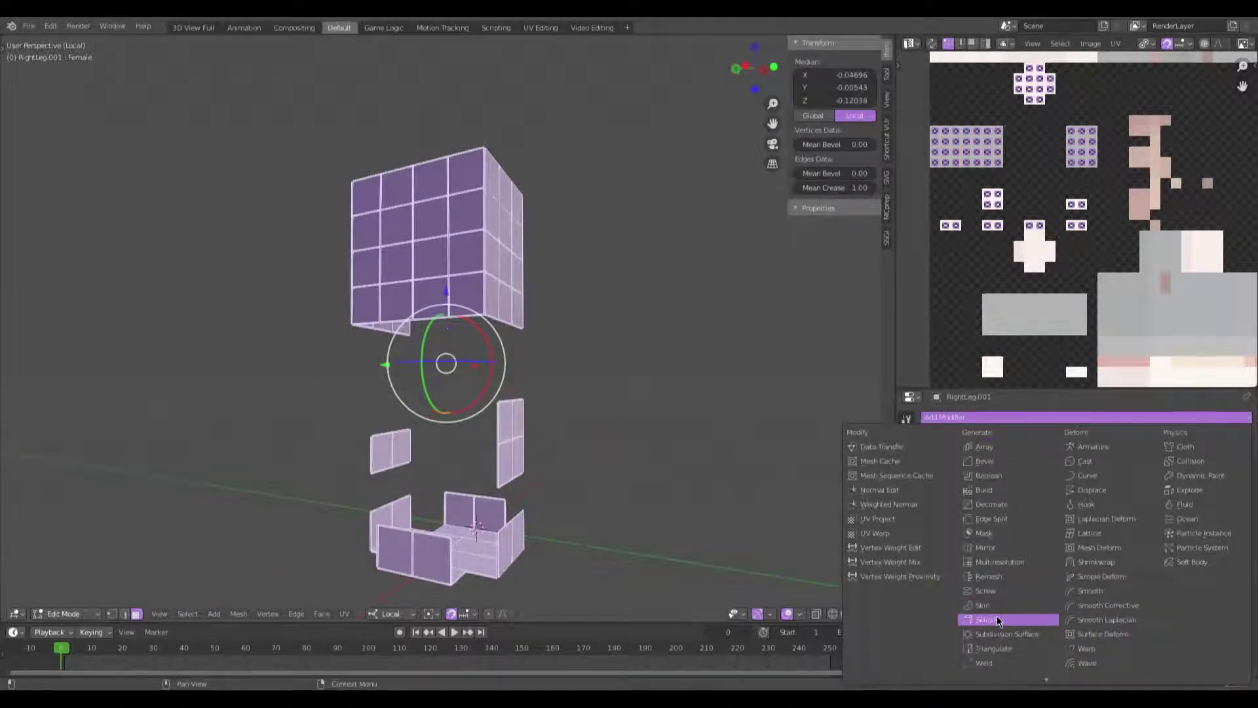
left_click(998, 620)
left_click(1054, 516)
left_click(1087, 484)
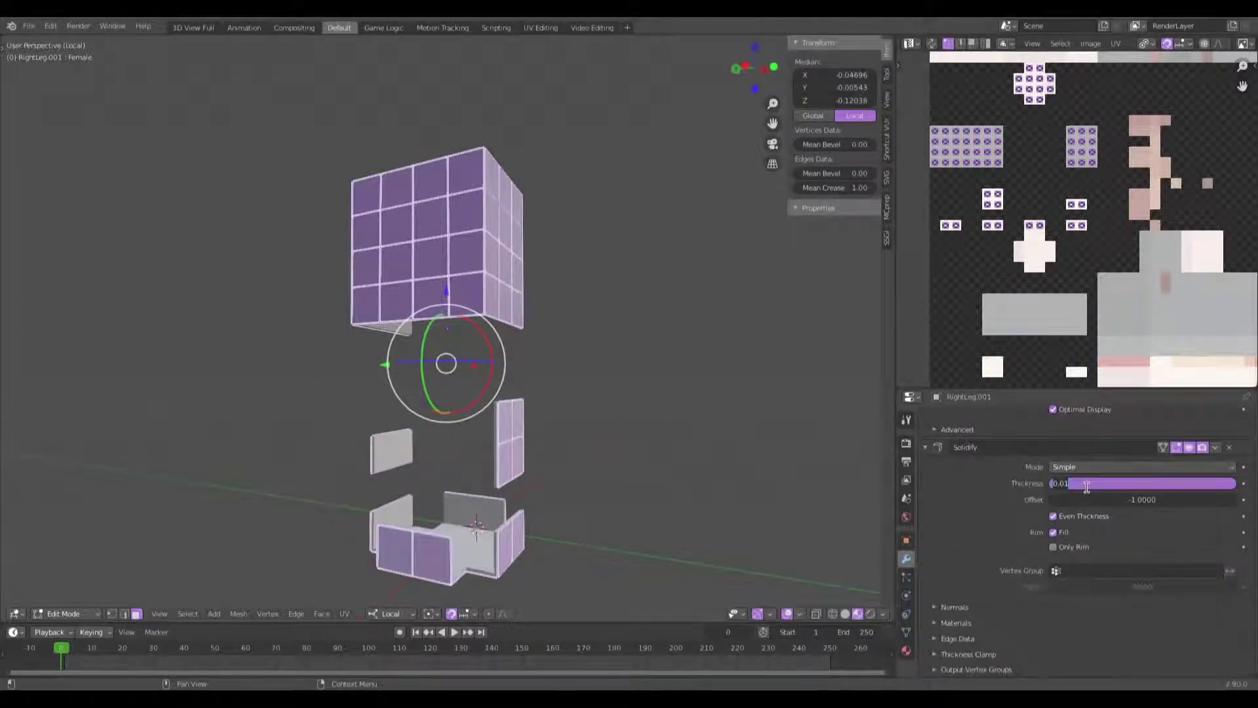
type("-0.01")
key("Return")
key("Tab")
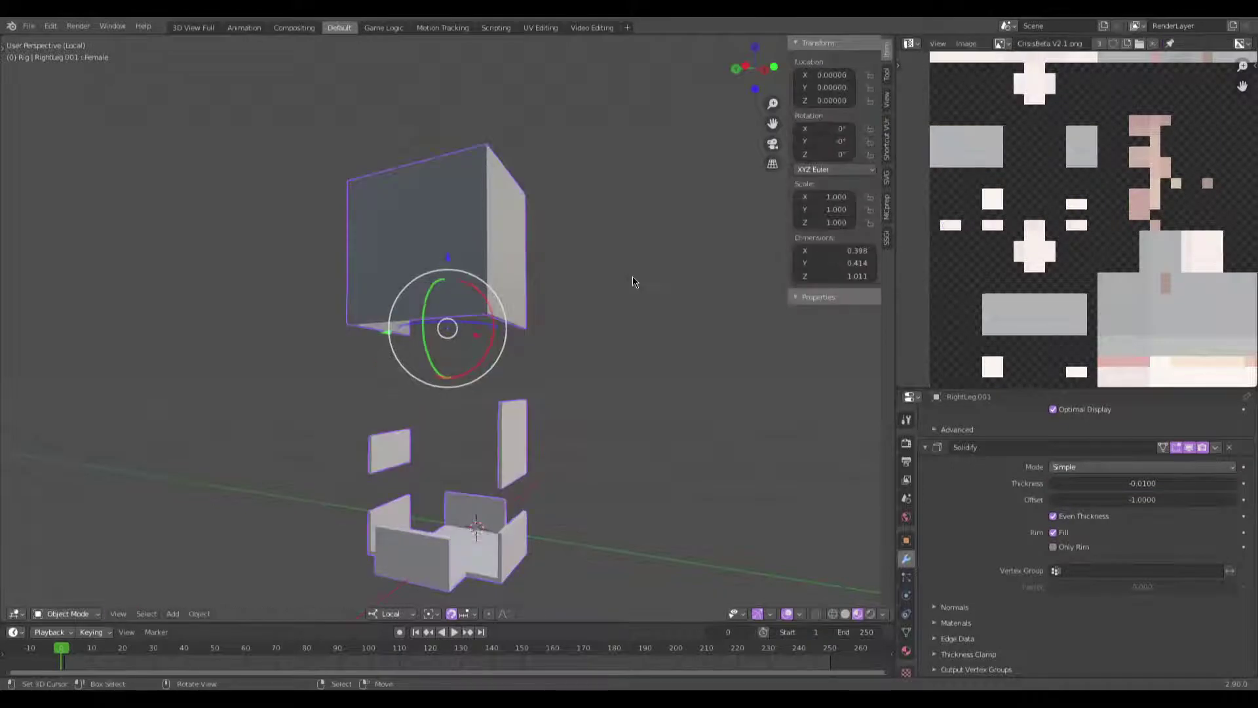
Step: Leave local view and inspect both leg layers on the character
key("KP_Divide")
middle_click_drag(631, 280, 650, 329)
left_click(496, 255)
middle_click_drag(495, 255, 333, 230)
right_click(342, 391)
middle_click_drag(350, 388, 337, 348)
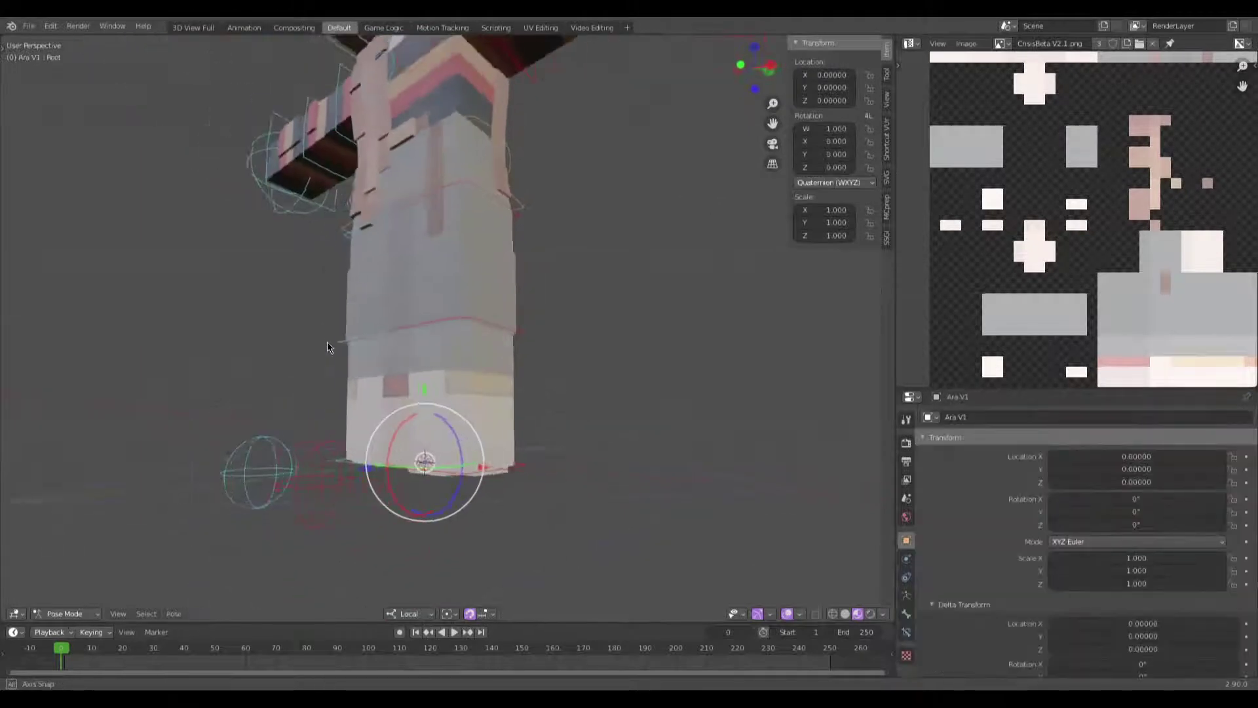
Step: Separate the lower shoe part of the right leg layer's faces into its own object, and return to Object Mode
left_click(371, 380)
key("Tab")
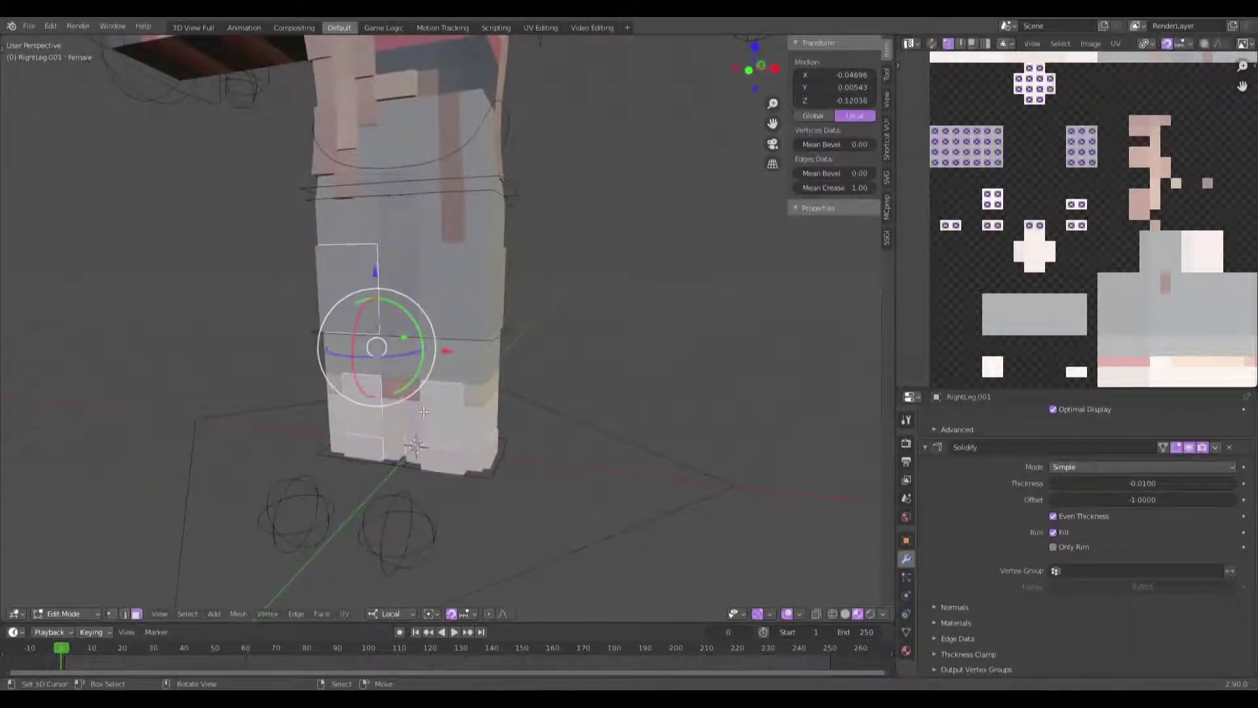
key("KP_Divide")
key("KP_1")
key("a")
key("alt+a")
key("shift+z")
left_click_drag(610, 584, 267, 318)
key("p")
left_click(267, 317)
middle_click_drag(353, 372, 379, 404)
key("Tab")
right_click(450, 428)
key("KP_Divide")
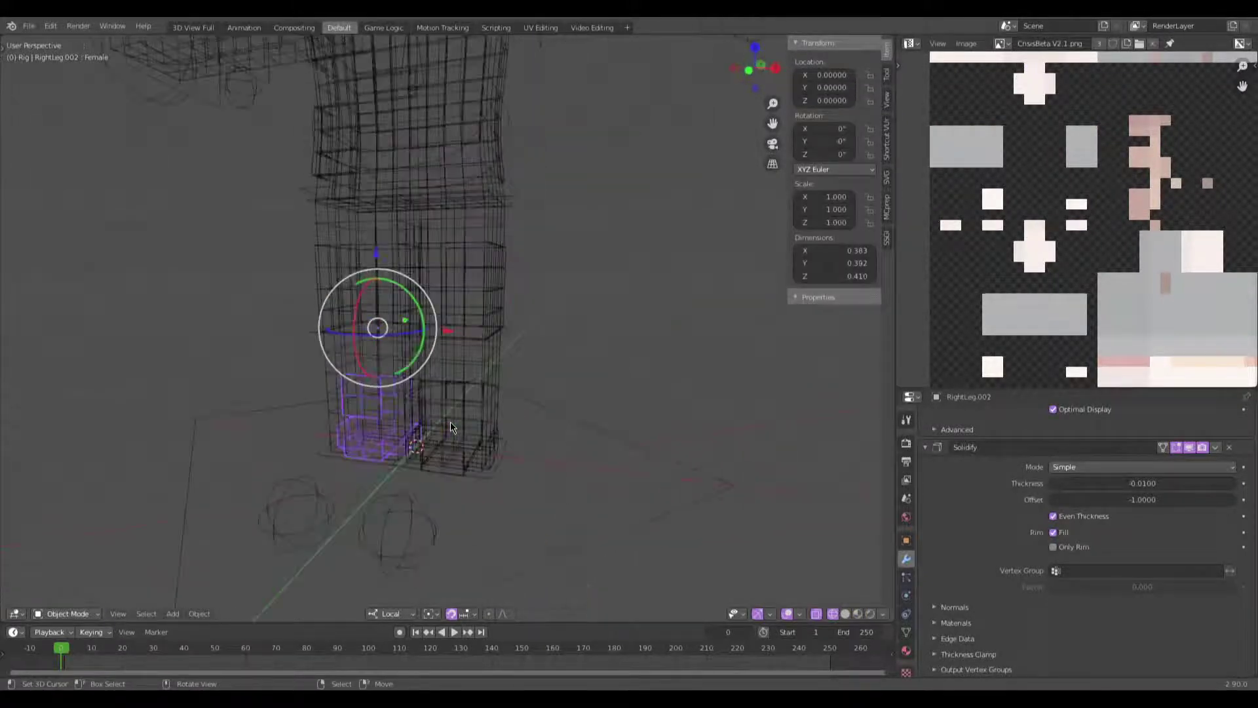
Step: Check the Solidify thickness of the left lower-leg layer piece, and open the right piece's thickness for editing
key("shift+z")
middle_click_drag(454, 424, 599, 434)
scroll(599, 435, "up", 2)
right_click(500, 415)
right_click(517, 400)
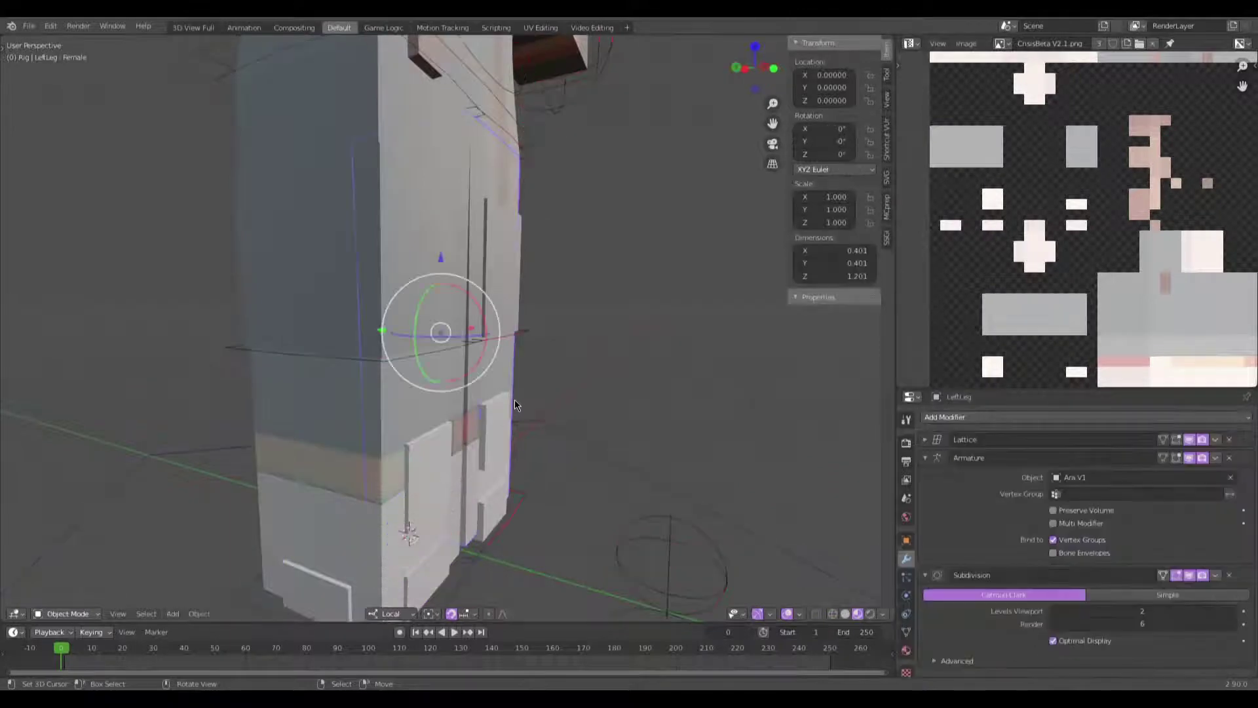
left_click(518, 404)
scroll(1103, 565, "down", 6)
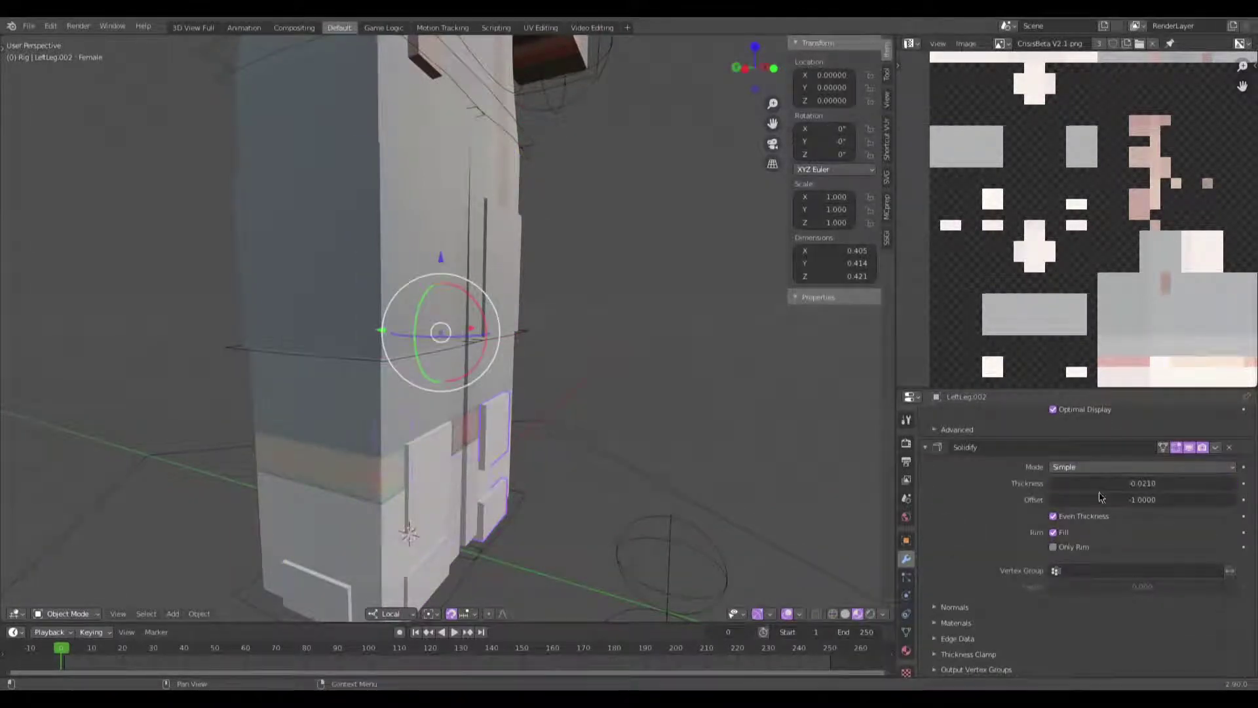
left_click(418, 458)
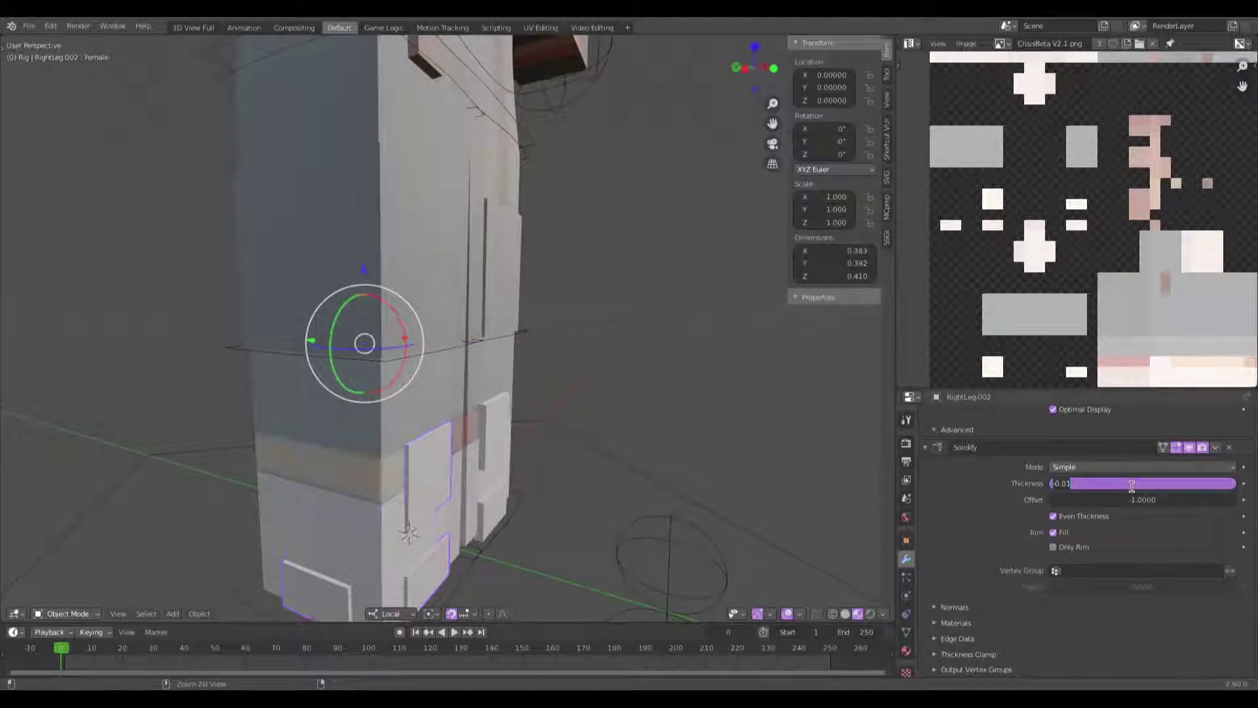
Step: Duplicate the left leg in place and isolate the copy in Edit Mode from the front with nothing selected
middle_click_drag(611, 380, 478, 371)
right_click(509, 363)
key("g")
left_click(509, 363)
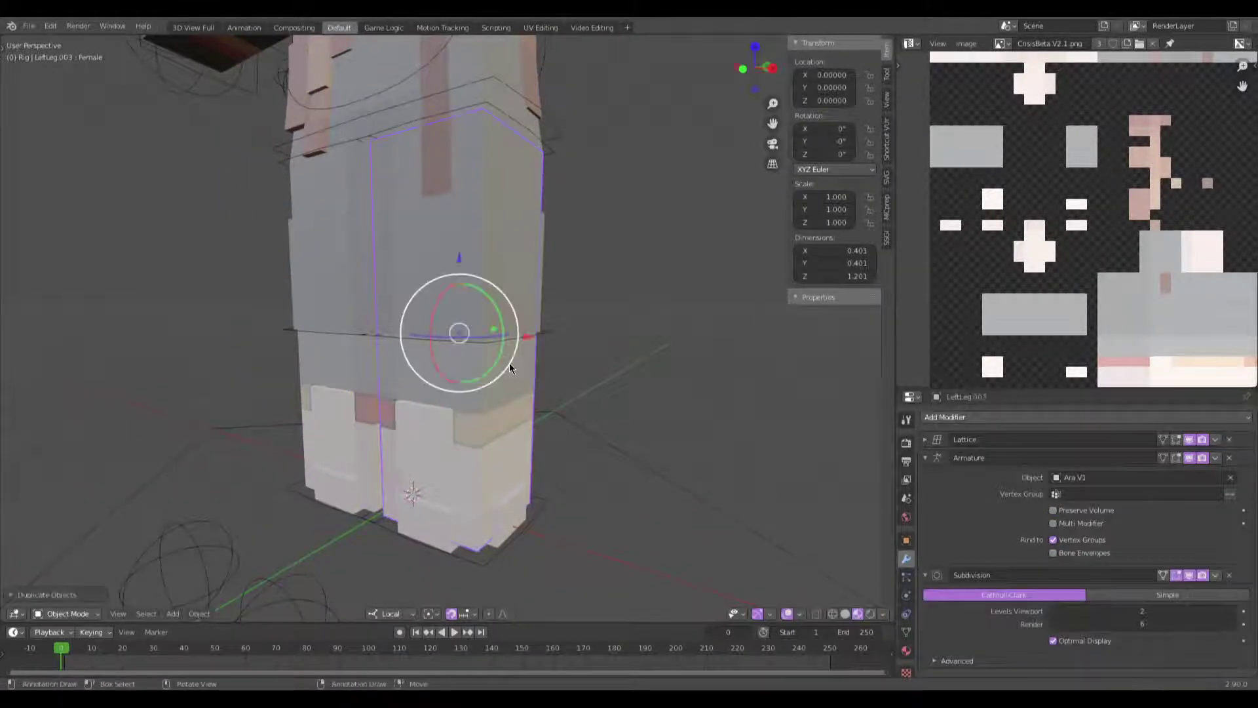
key("KP_Divide")
key("Tab")
key("KP_1")
key("alt+a")
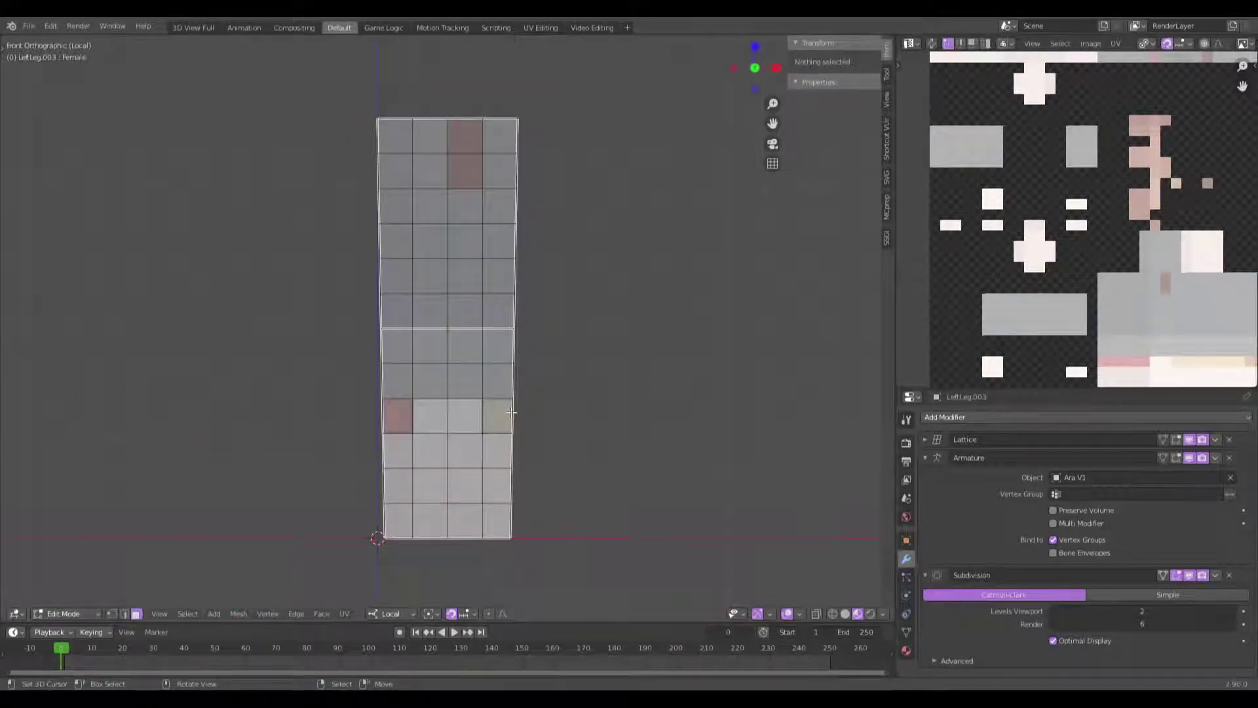
Step: Keep the left leg copy's three lowest face rows plus the two light front faces above them, and delete all other faces
key("alt+z")
key("b")
left_click_drag(596, 575, 320, 426)
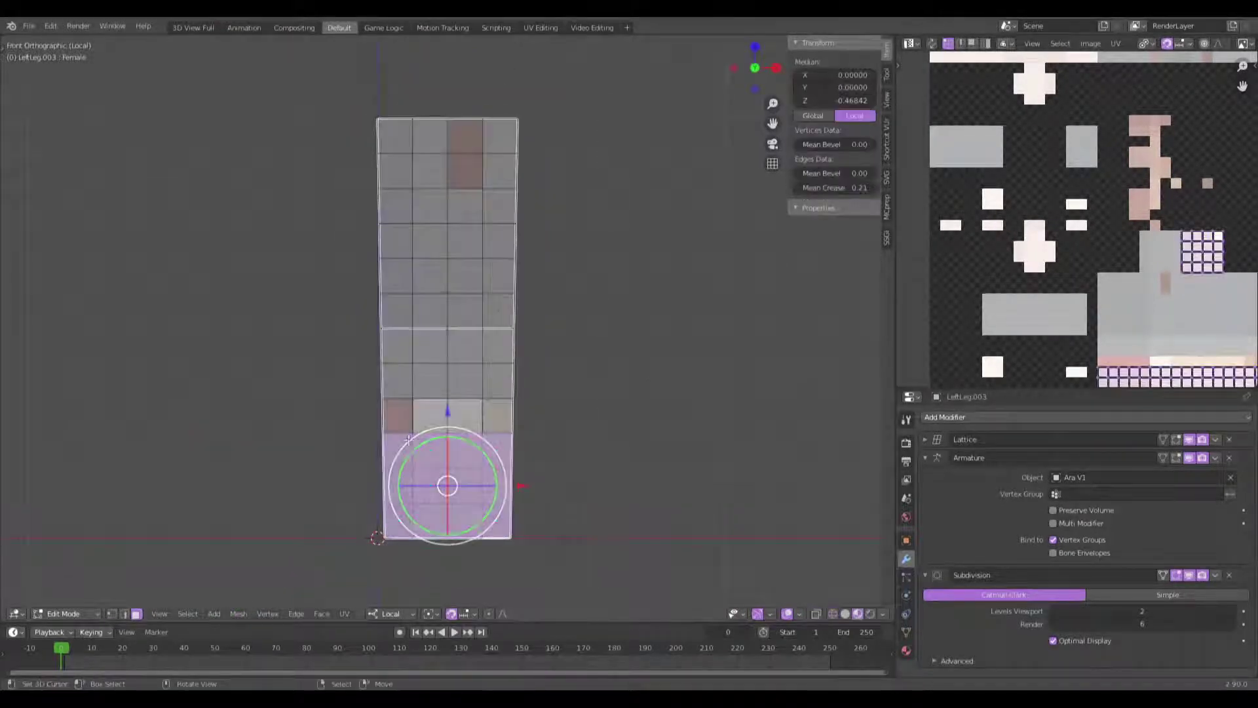
middle_click_drag(462, 427, 511, 387)
key("ctrl+i")
key("x")
left_click(332, 434)
Step: Set the mean crease of the left shoe piece's edges to 1.00 and split all its edges
key("a")
left_click_drag(816, 187, 875, 187)
key("q")
left_click(635, 339)
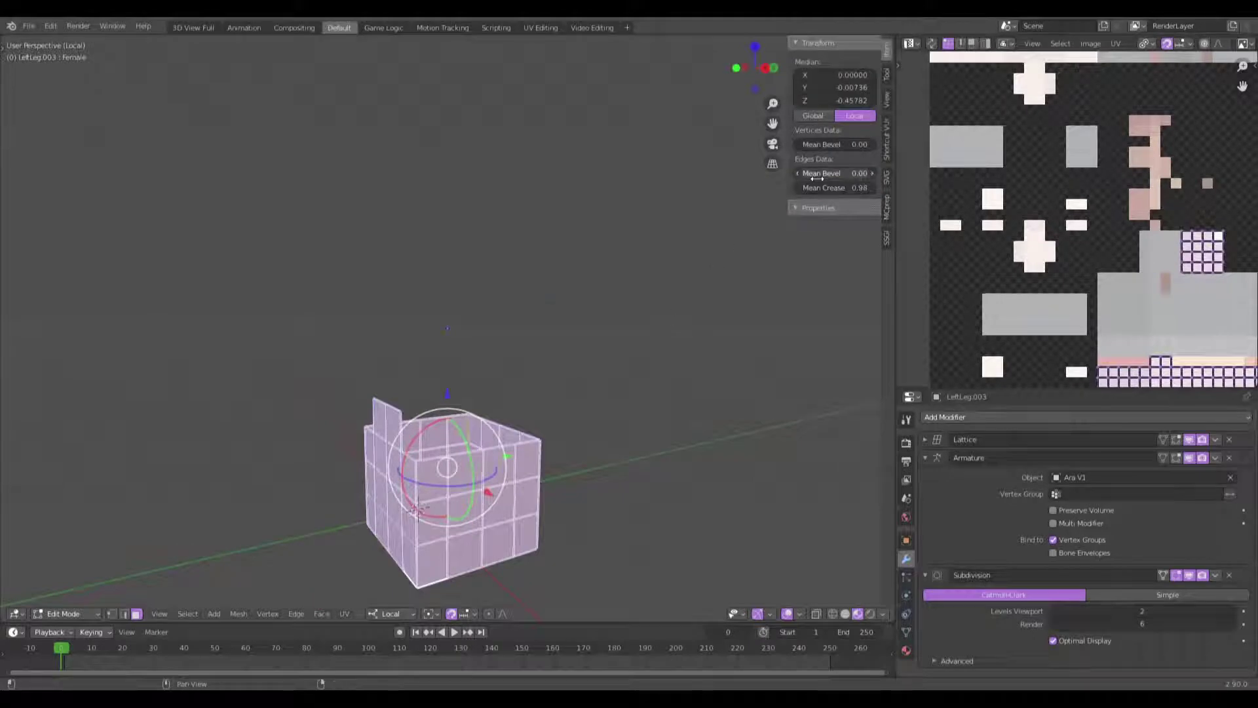
key("q")
left_click(668, 297)
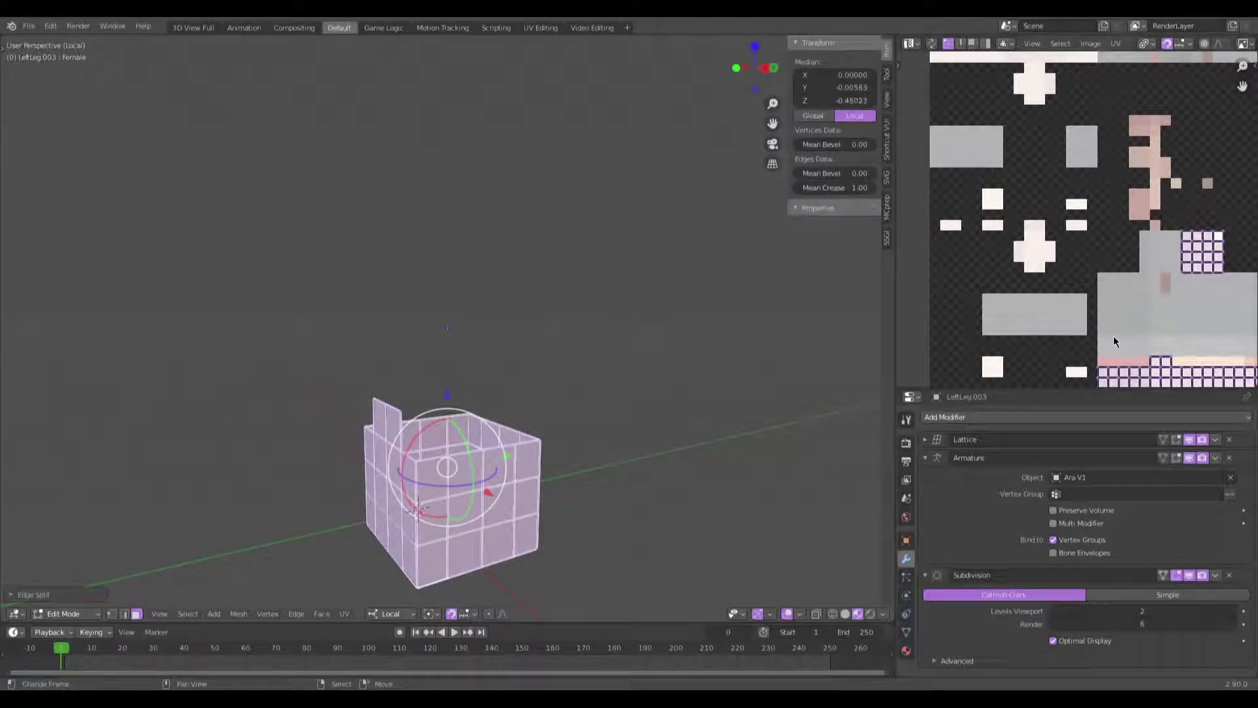
Step: Shrink each of the left shoe piece's UV faces in place, merge its vertices by distance, and return to the full character
key("KP_Decimal")
key("s")
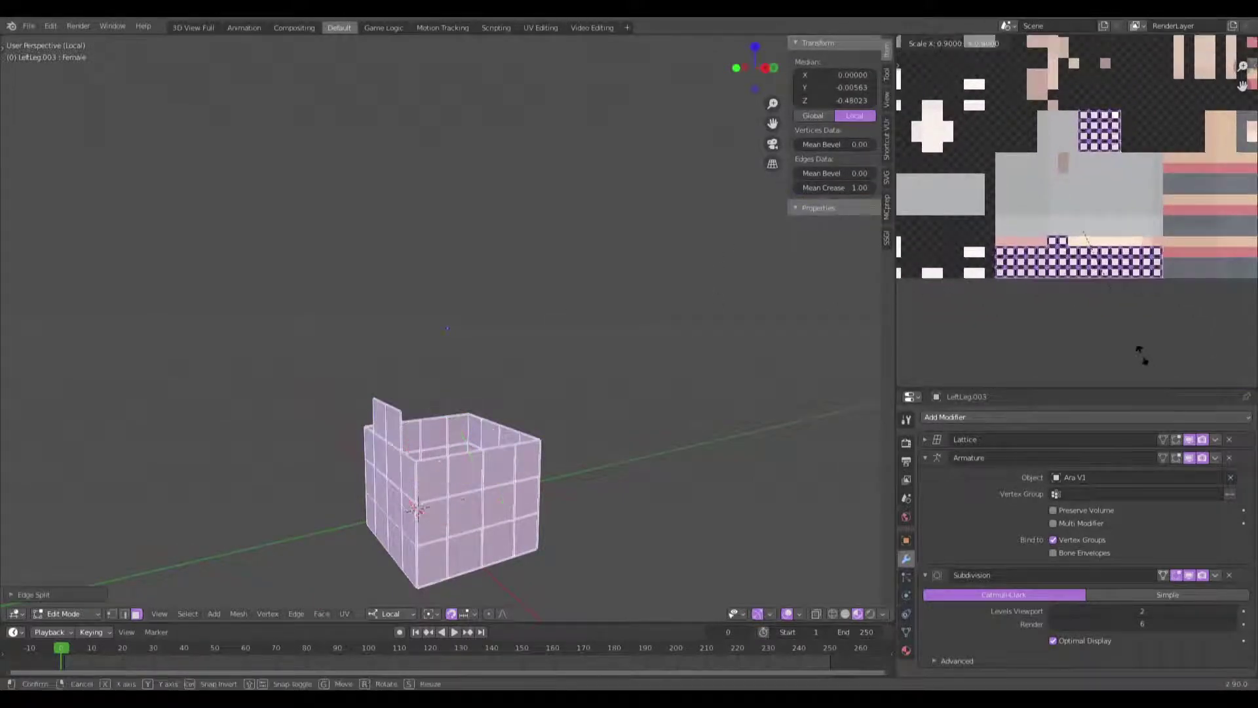
left_click(1124, 289)
key("q")
left_click(704, 390)
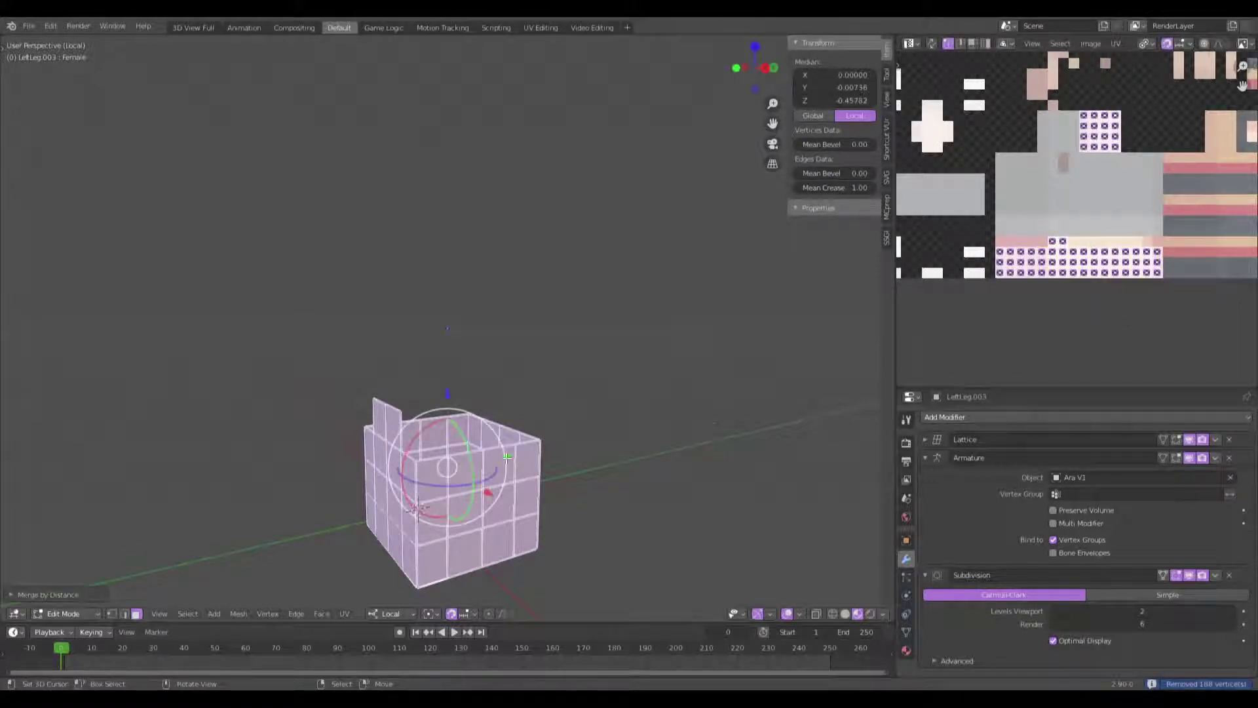
key("Tab")
key("KP_Divide")
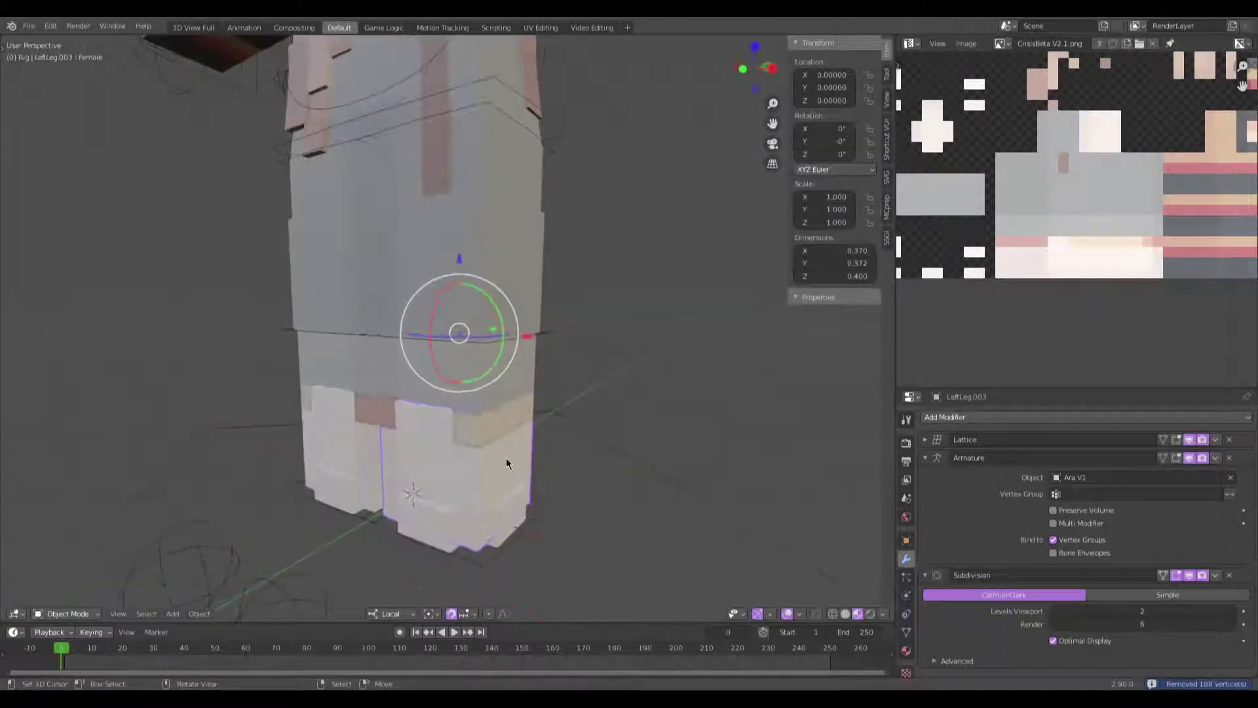
Step: Add a Solidify modifier to the left shoe piece with Even Thickness and thickness -0.01
left_click(950, 417)
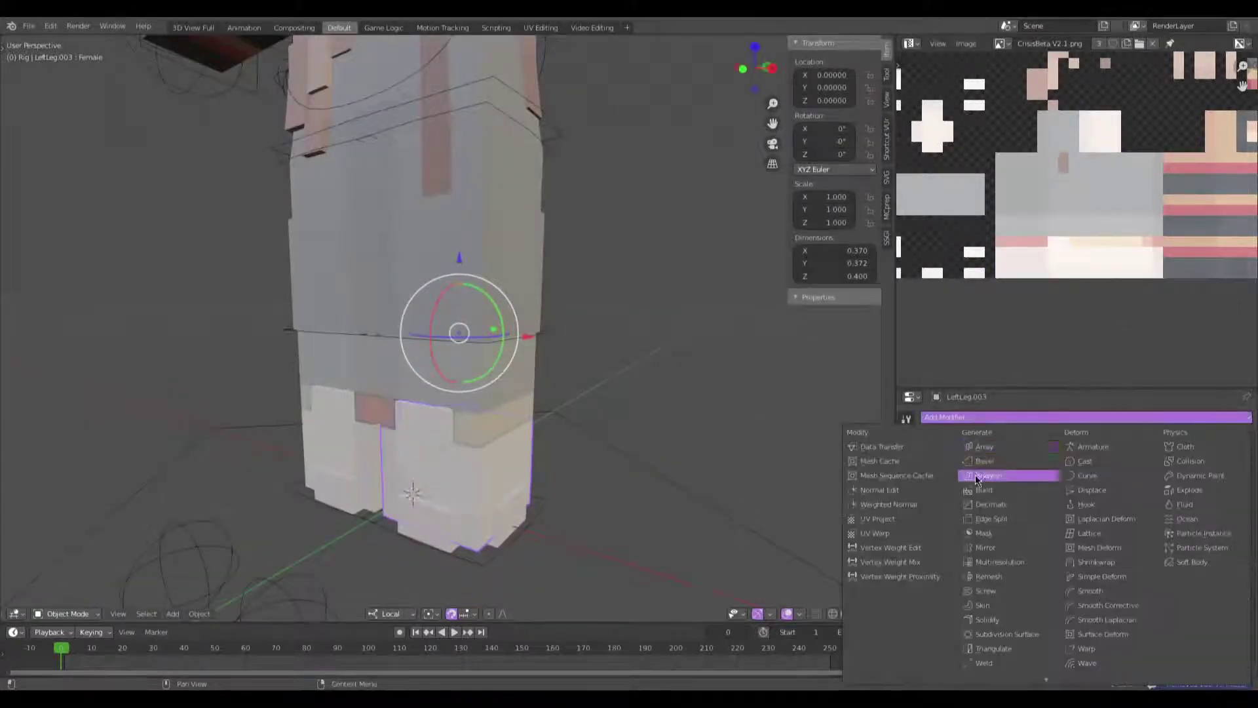
left_click(1001, 616)
left_click(1072, 515)
left_click(1101, 483)
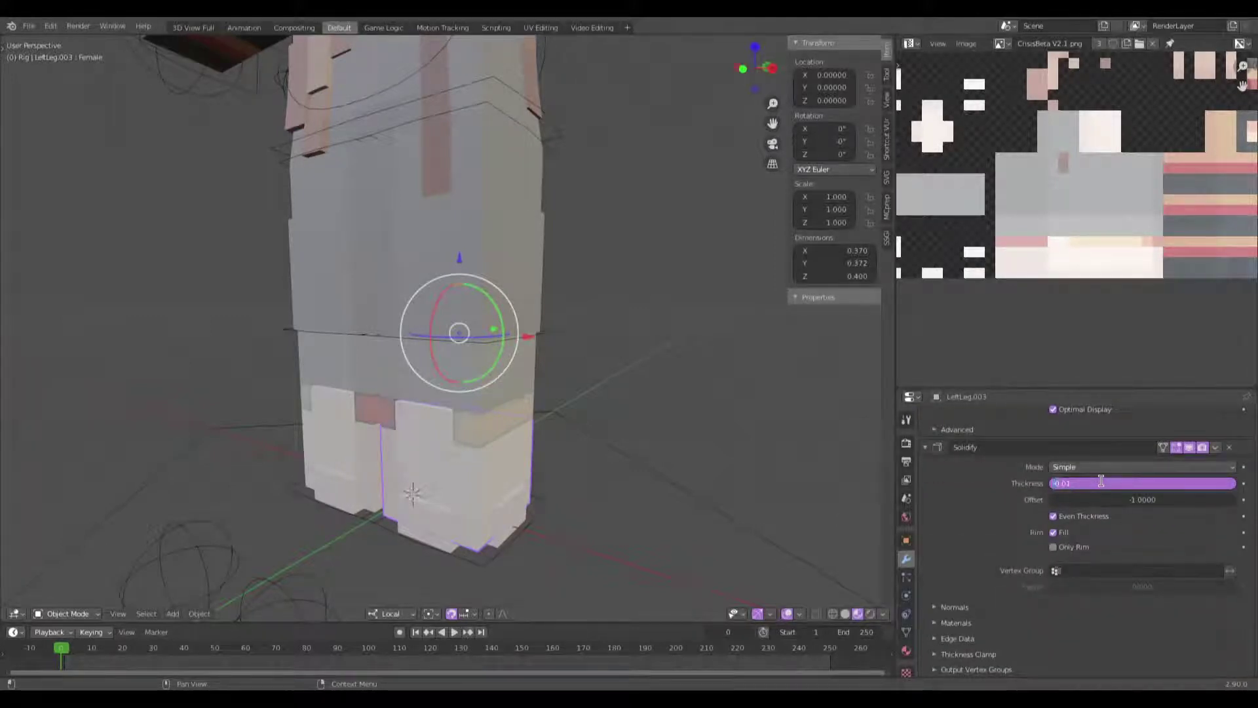
key("Return")
Step: Duplicate the right leg in place and isolate the copy in Edit Mode from the front with nothing selected
middle_click_drag(450, 379, 375, 421)
left_click(372, 421)
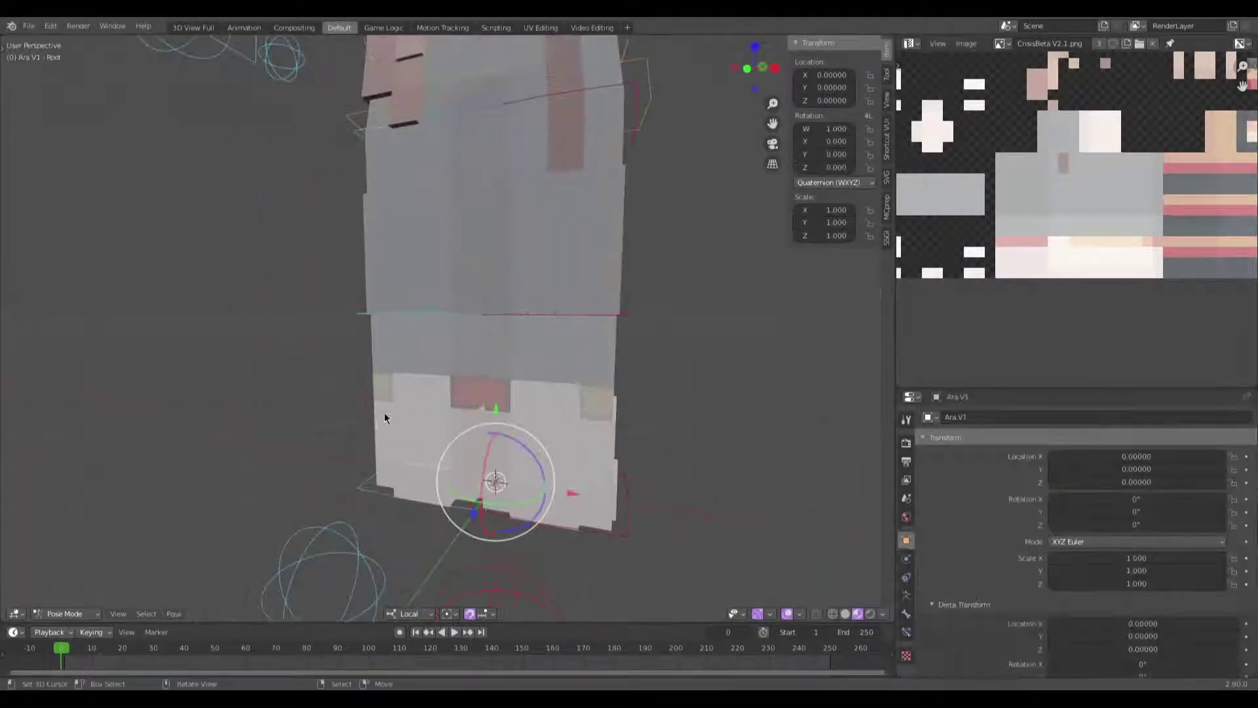
key("KP_Divide")
key("KP_1")
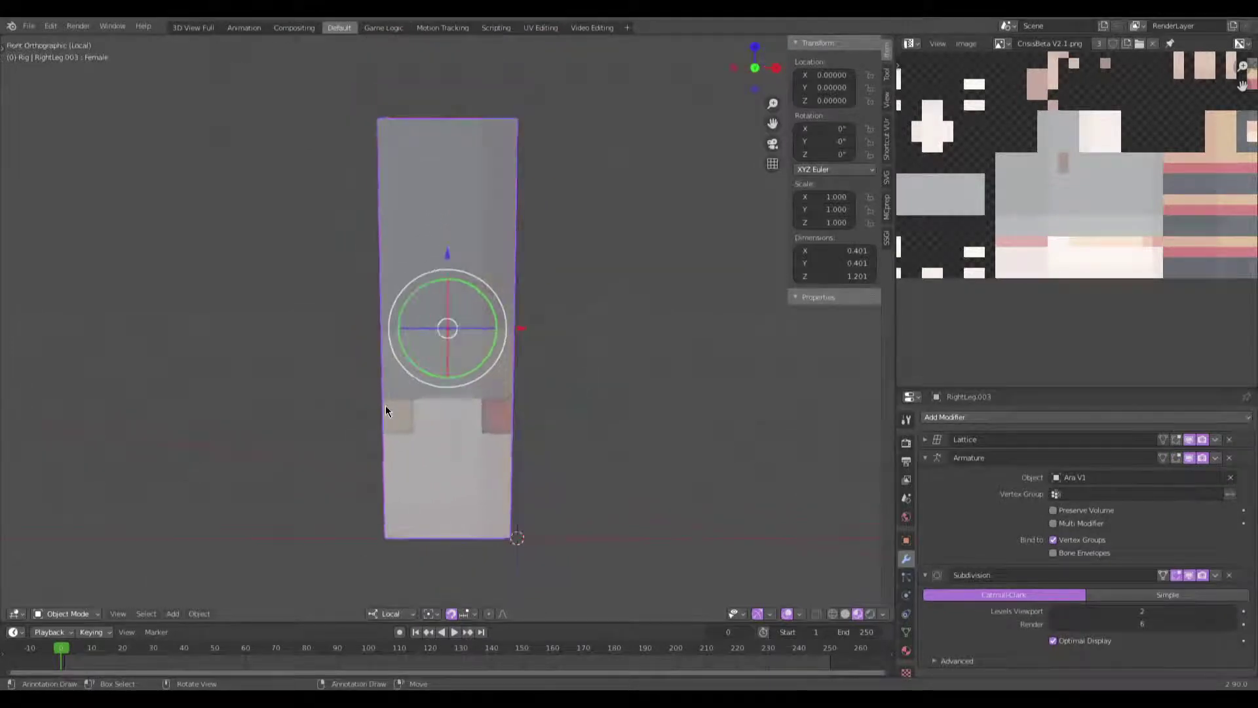
key("Tab")
key("a")
key("alt+a")
Step: Keep the right leg copy's three lowest face rows plus the two light front faces above them, and delete all other faces
key("alt+z")
key("b")
left_click_drag(562, 560, 289, 441)
key("alt+z")
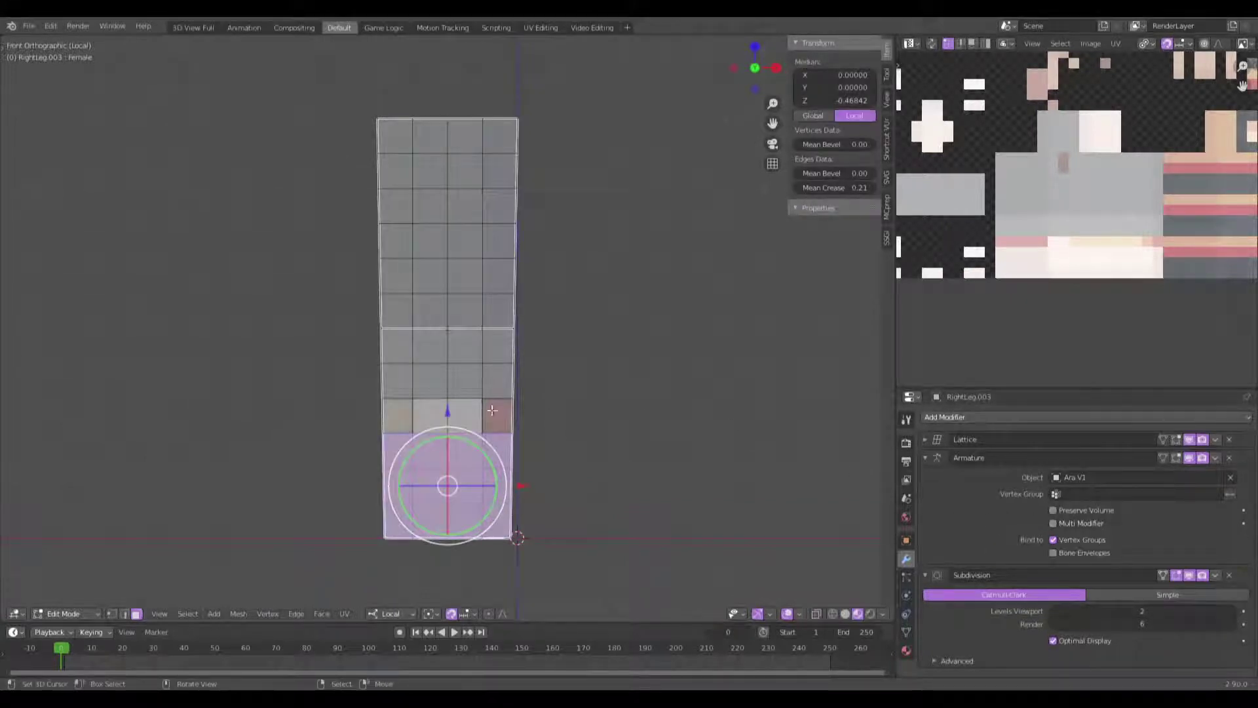
left_click(452, 431, "shift")
key("ctrl+i")
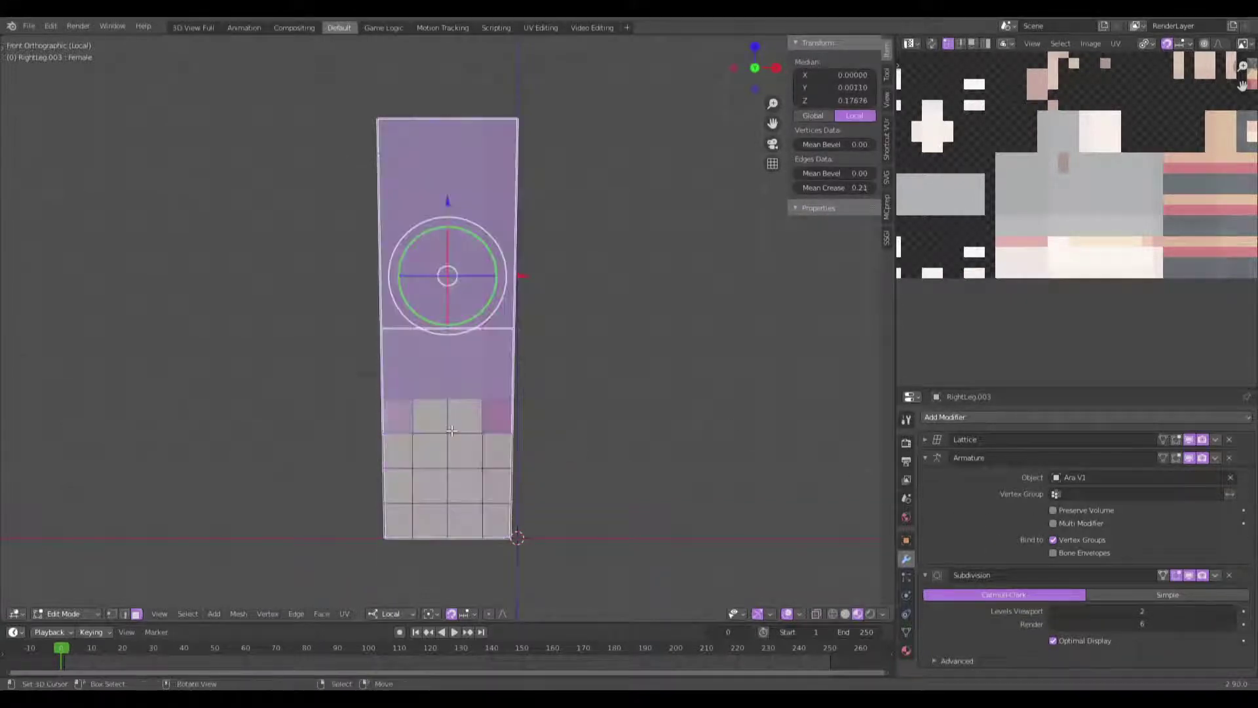
key("x")
left_click(451, 430)
Step: Set the mean crease of the right shoe piece's edges to 1.00 and split all its edges
key("a")
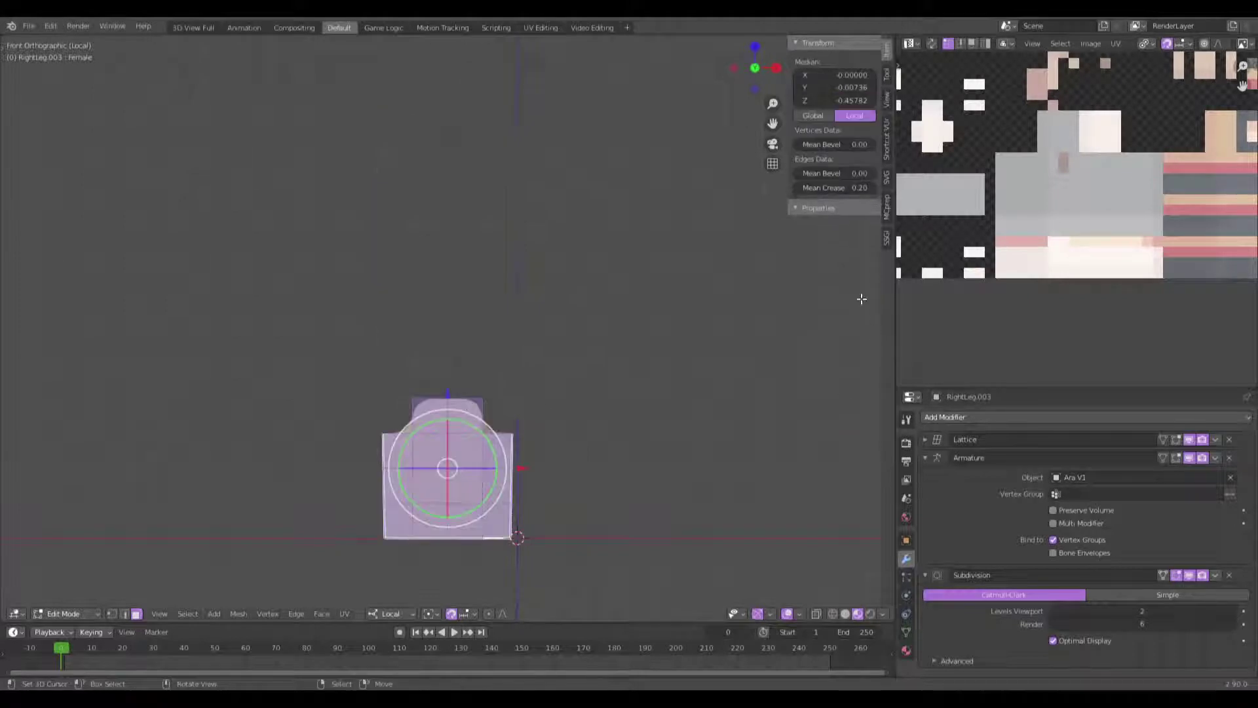
key("q")
left_click(547, 335)
Step: Shrink each of the right shoe piece's UV faces in place, merge its vertices by distance, and leave Edit Mode
scroll(1074, 216, "down", 3)
scroll(1072, 211, "up", 3)
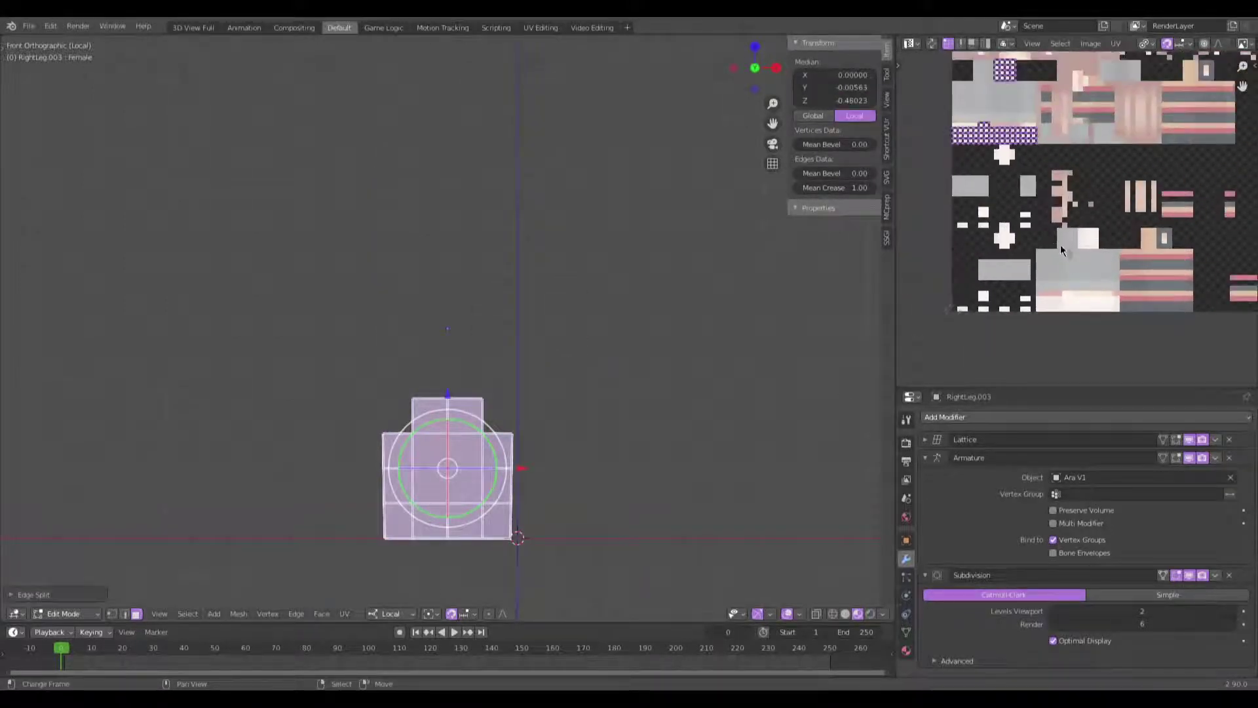
type("s0")
key("Return")
key("q")
left_click(699, 290)
key("Tab")
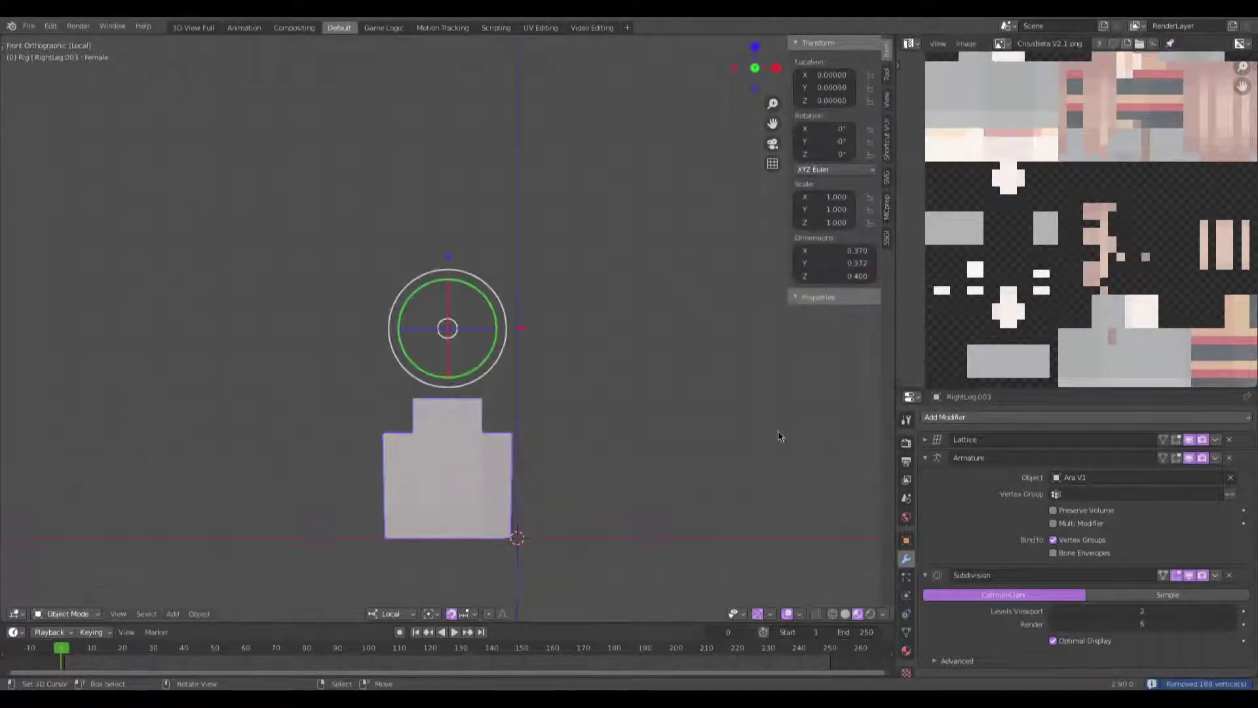
Step: Add a Solidify modifier with a negative thickness to the right shoe piece
left_click(1012, 417)
left_click(988, 620)
scroll(1064, 574, "down", 4)
left_click(1107, 505)
type("-")
key("Return")
Step: Leave local view and check both shoe pieces on the legs and the left piece's UV layout on the skin
middle_click_drag(840, 379, 649, 400)
key("KP_Divide")
left_click(603, 412)
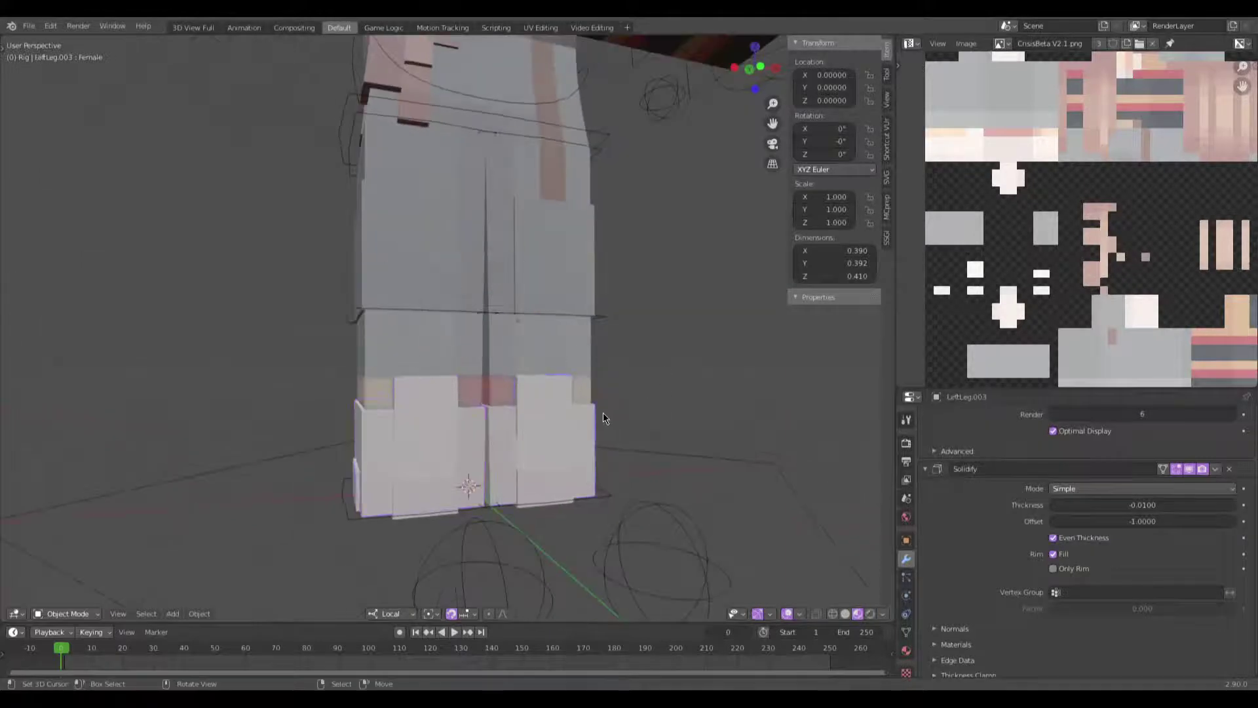
key("Tab")
middle_click_drag(1121, 278, 1124, 167)
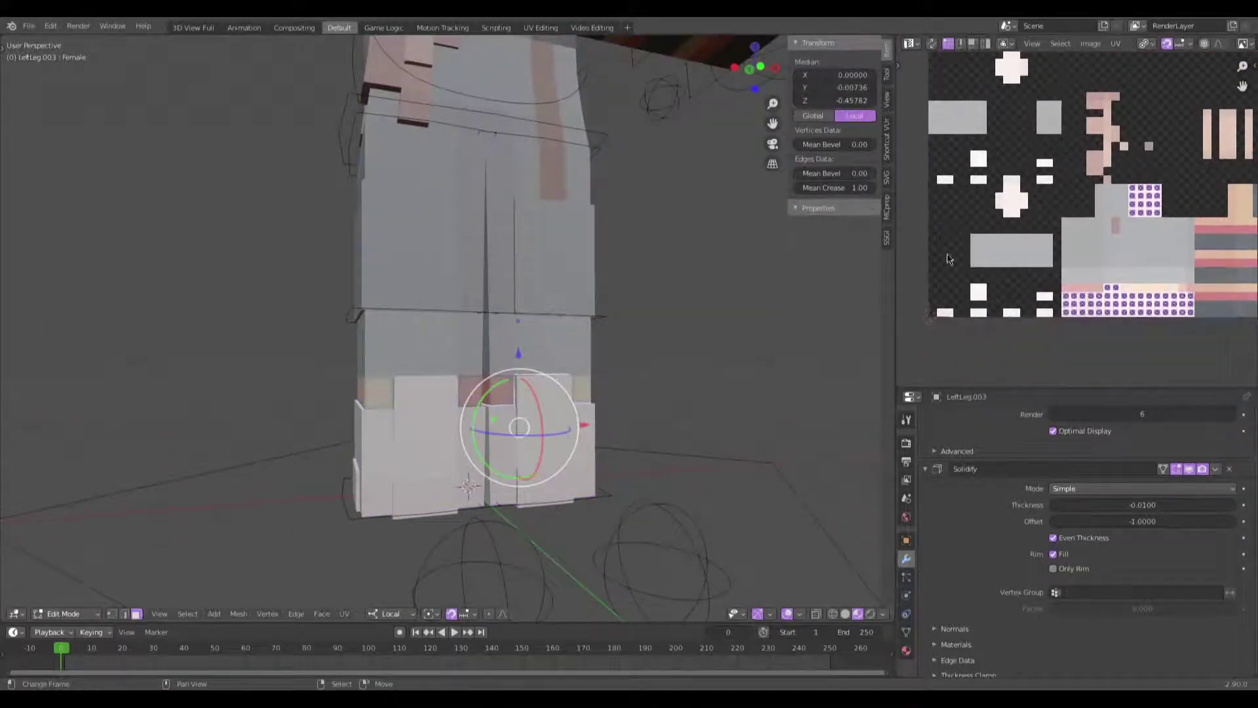
key("alt+a")
key("Tab")
Step: Hide the sidebar and inspect the whole character from several distances and angles
middle_click_drag(654, 348, 518, 359)
scroll(577, 354, "down", 4)
key("alt+a")
scroll(537, 364, "down", 1)
key("n")
left_click(491, 275)
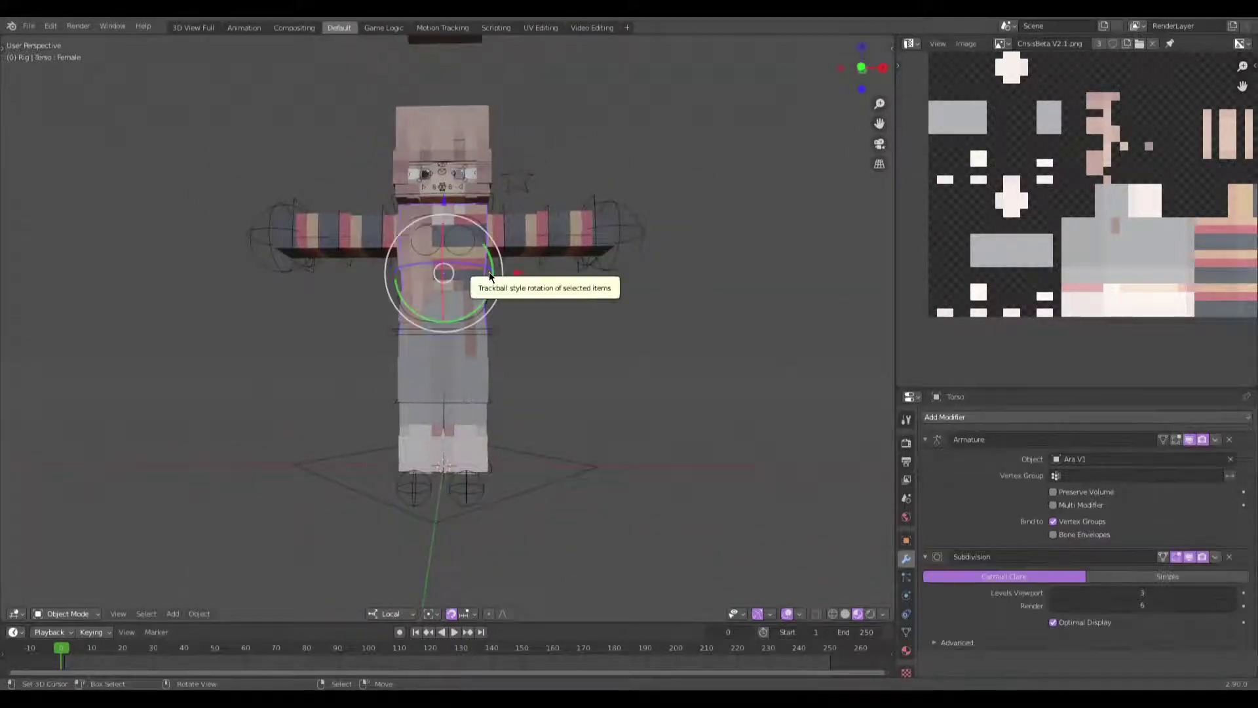
scroll(489, 271, "up", 5)
scroll(569, 406, "down", 6)
scroll(569, 405, "up", 2)
middle_click_drag(569, 405, 250, 404)
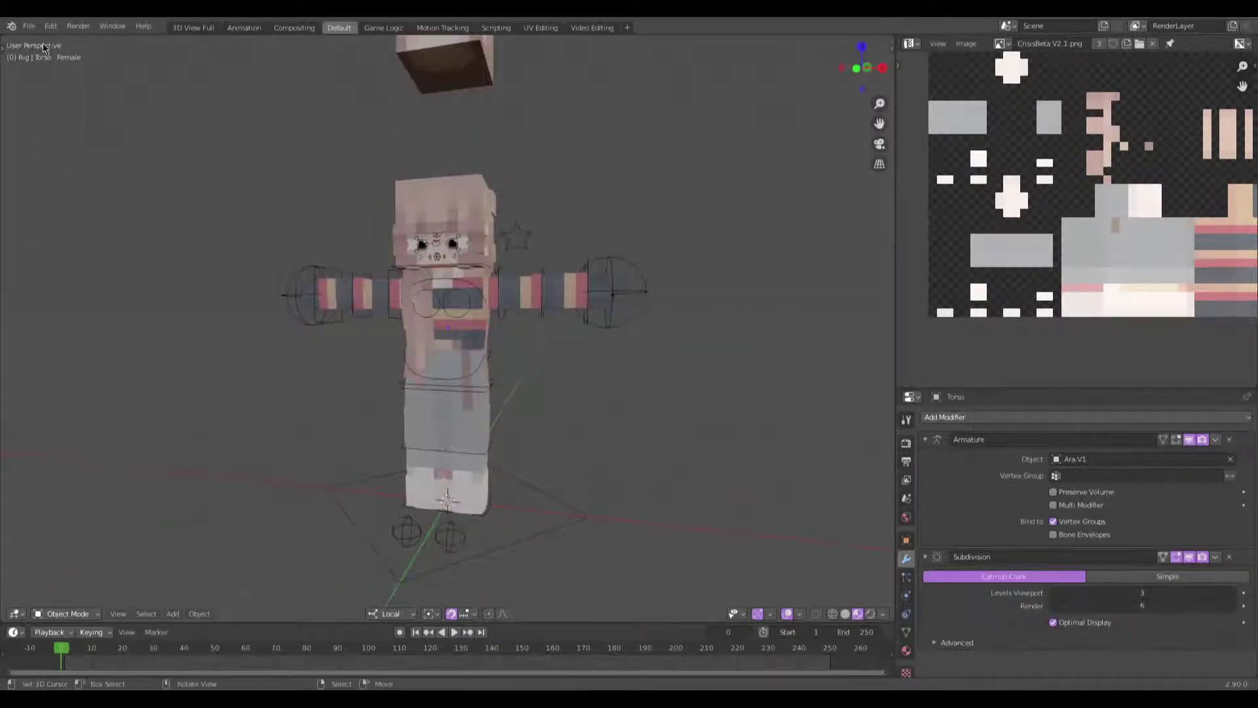
Step: Save the rig under the new file name Noodle.blend in the Presets and Scenes folder
left_click(29, 25)
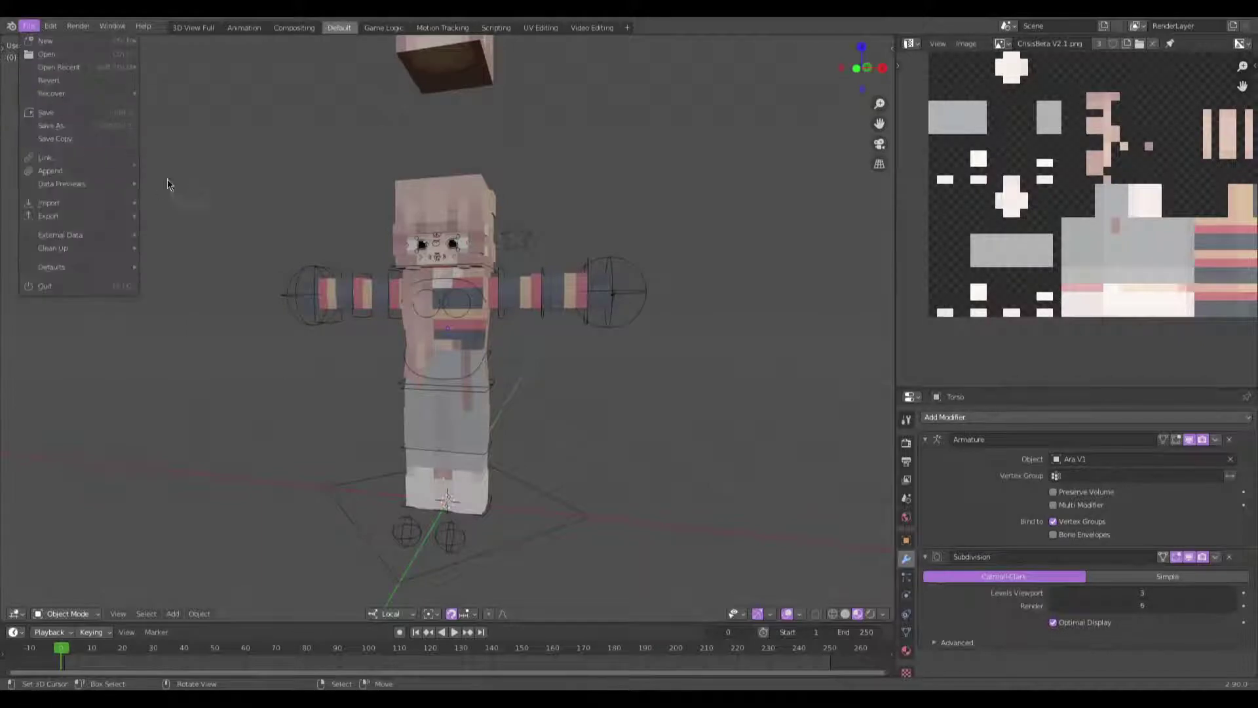
left_click(92, 126)
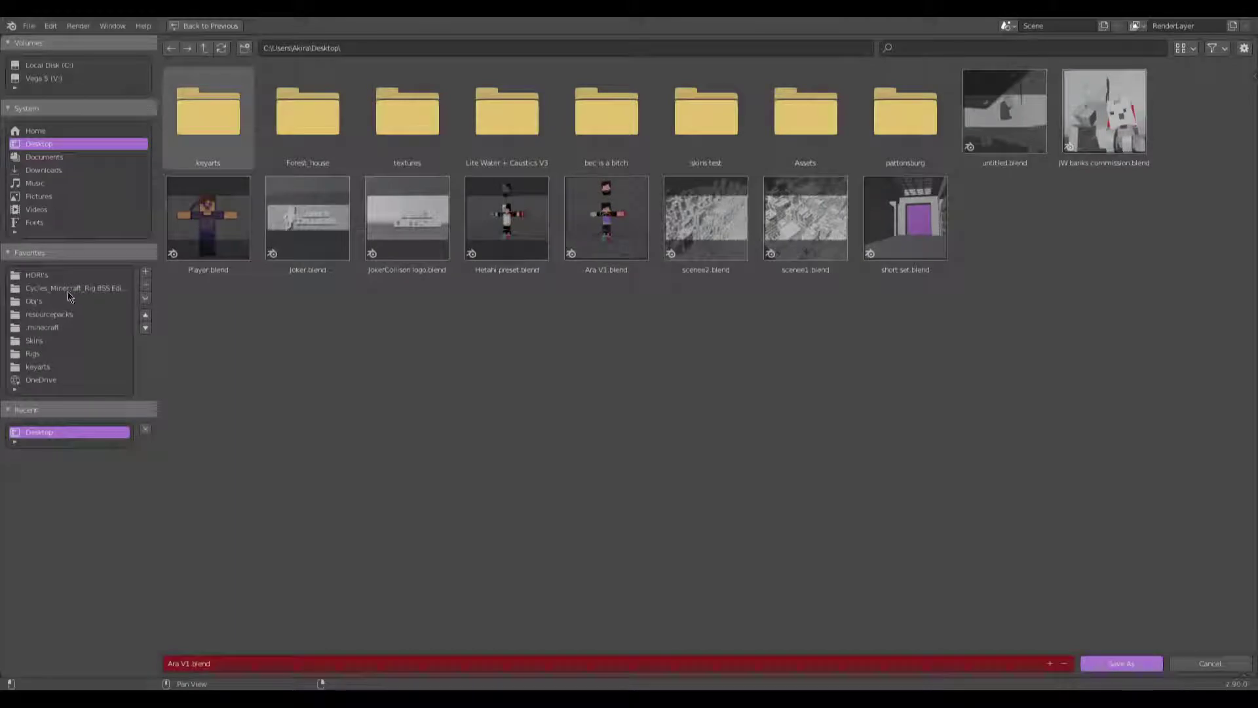
left_click(48, 353)
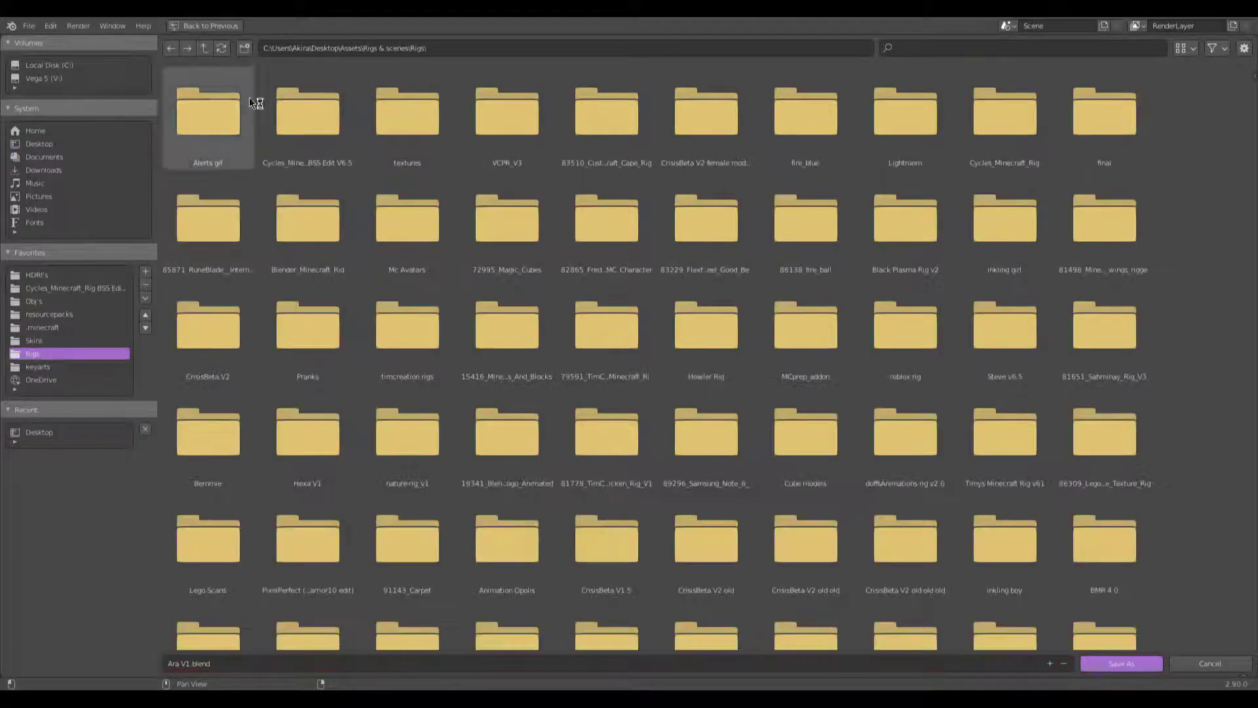
left_click(206, 51)
double_click(331, 155)
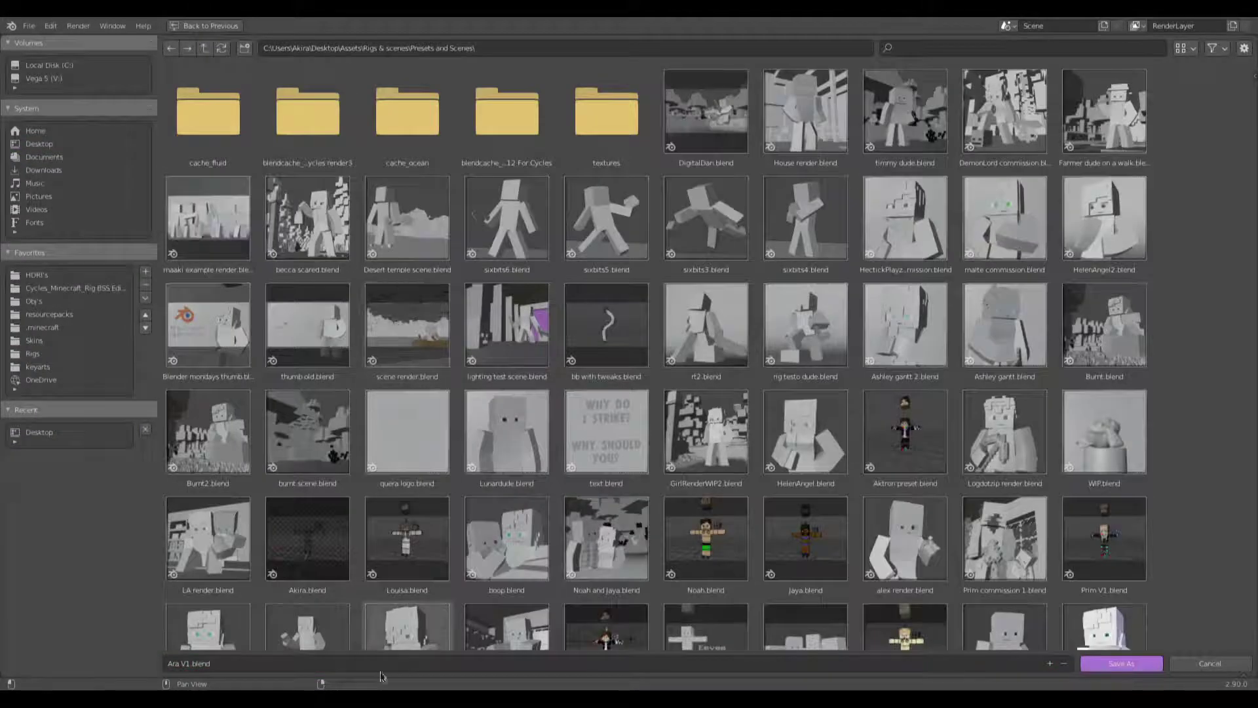
left_click(190, 662)
type("Noodle")
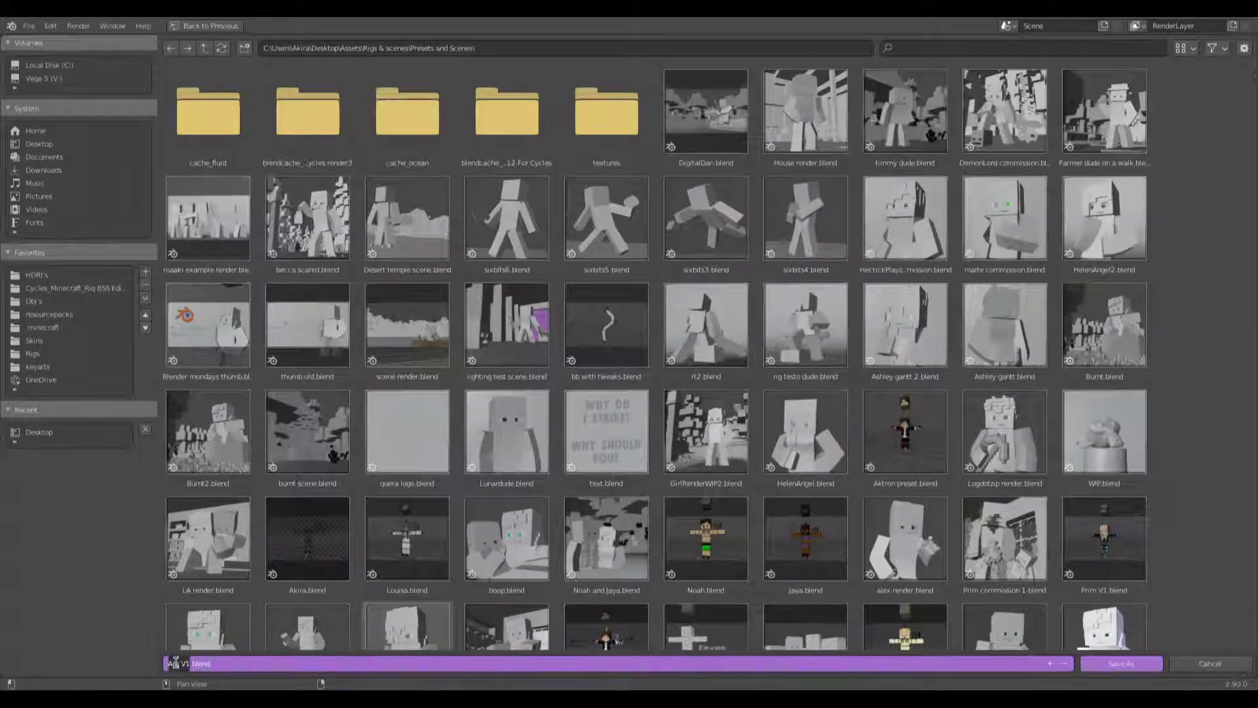
key("Return")
left_click(1146, 670)
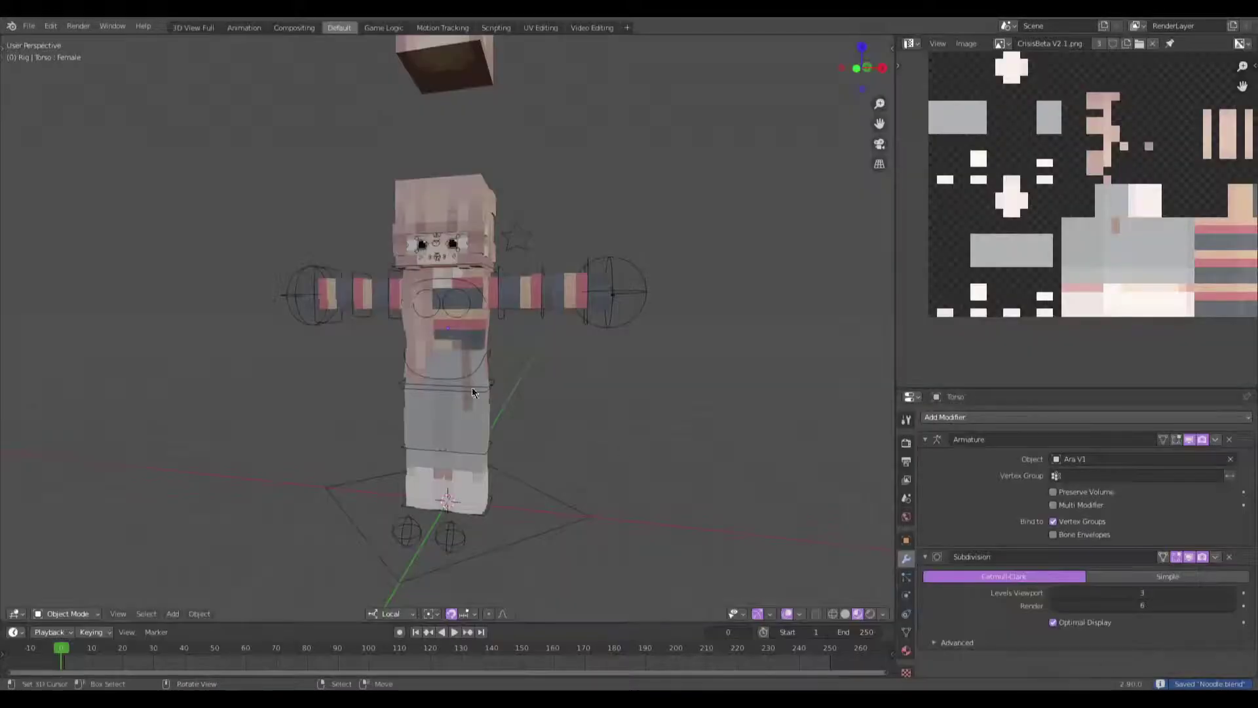
Step: Deselect everything and look over the finished character
scroll(565, 363, "down", 1)
scroll(565, 362, "up", 2)
key("a")
key("alt+a")
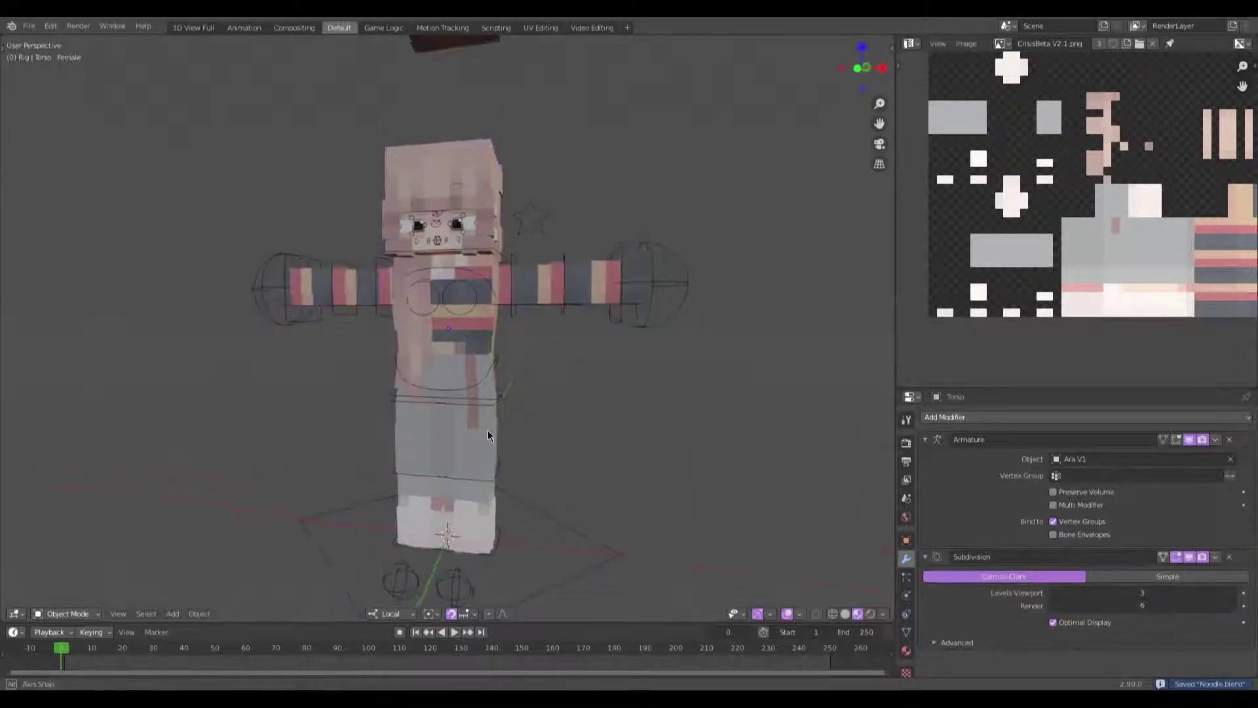
scroll(487, 430, "down", 1)
mouse_move(492, 399)
middle_mouse_down()
mouse_move(640, 370)
mouse_move(600, 337)
mouse_move(436, 317)
mouse_move(329, 372)
mouse_move(331, 388)
mouse_move(514, 395)
middle_mouse_up()
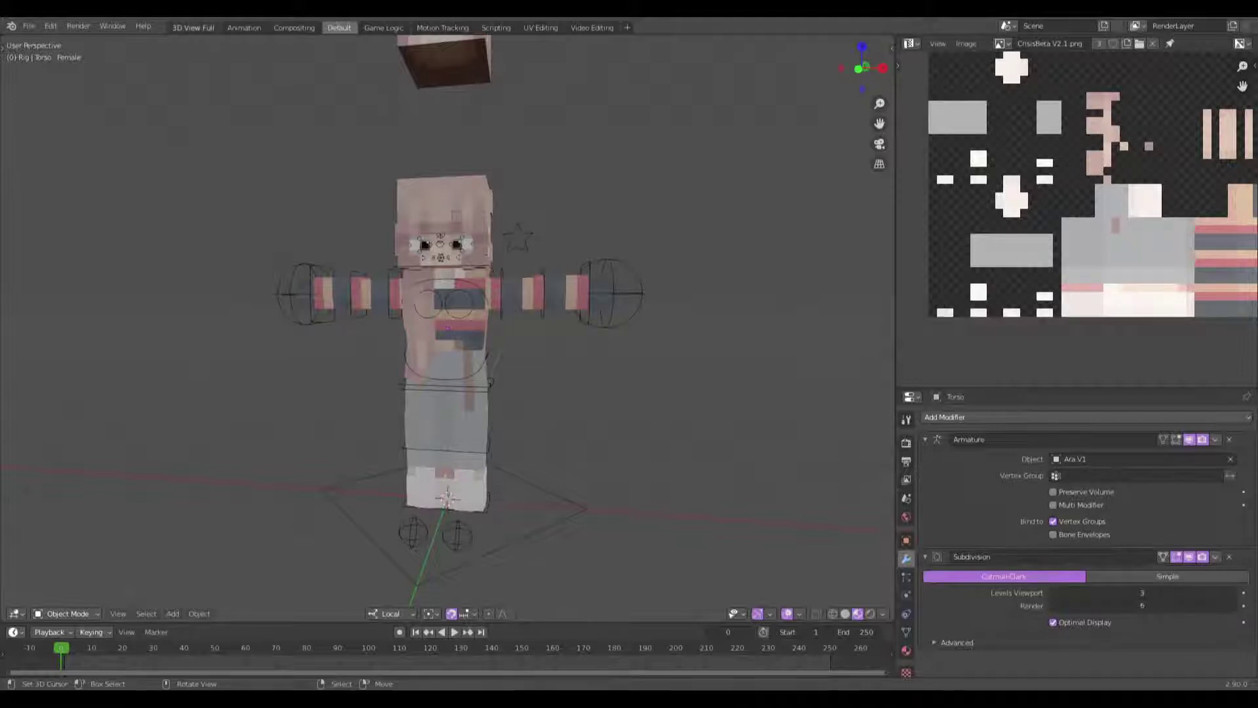
right_click(514, 466)
middle_click_drag(514, 471, 533, 439)
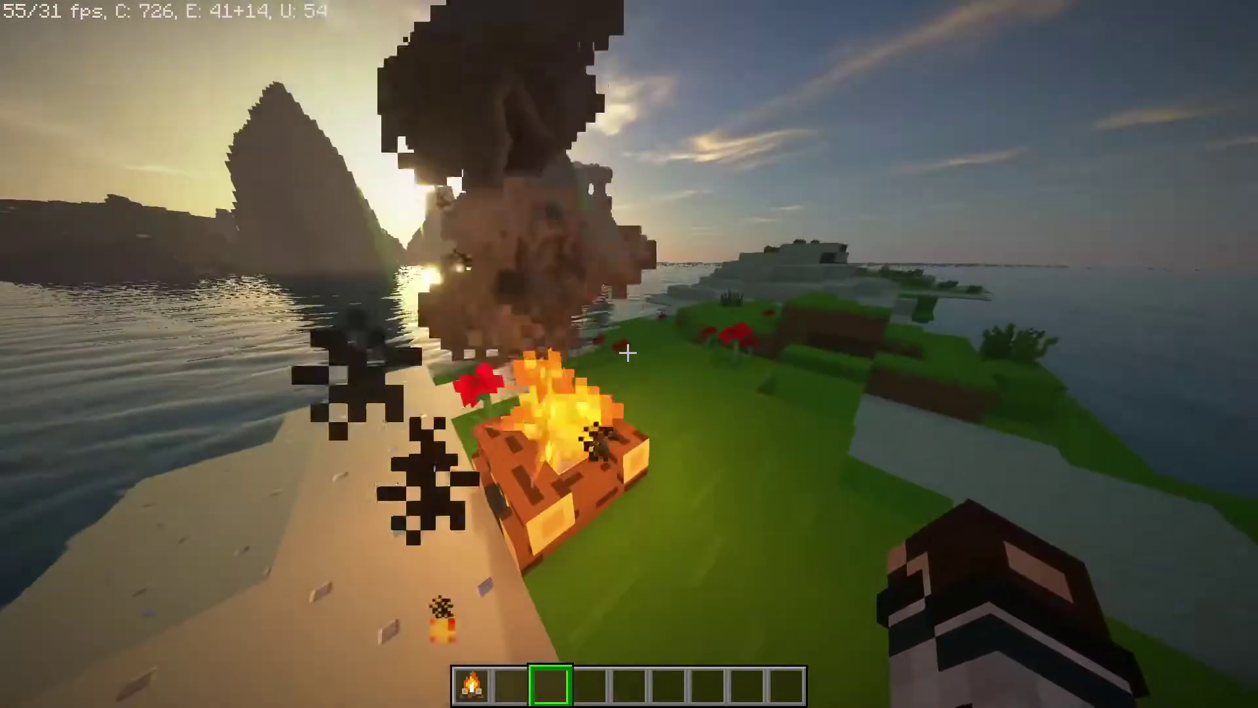
key("w")
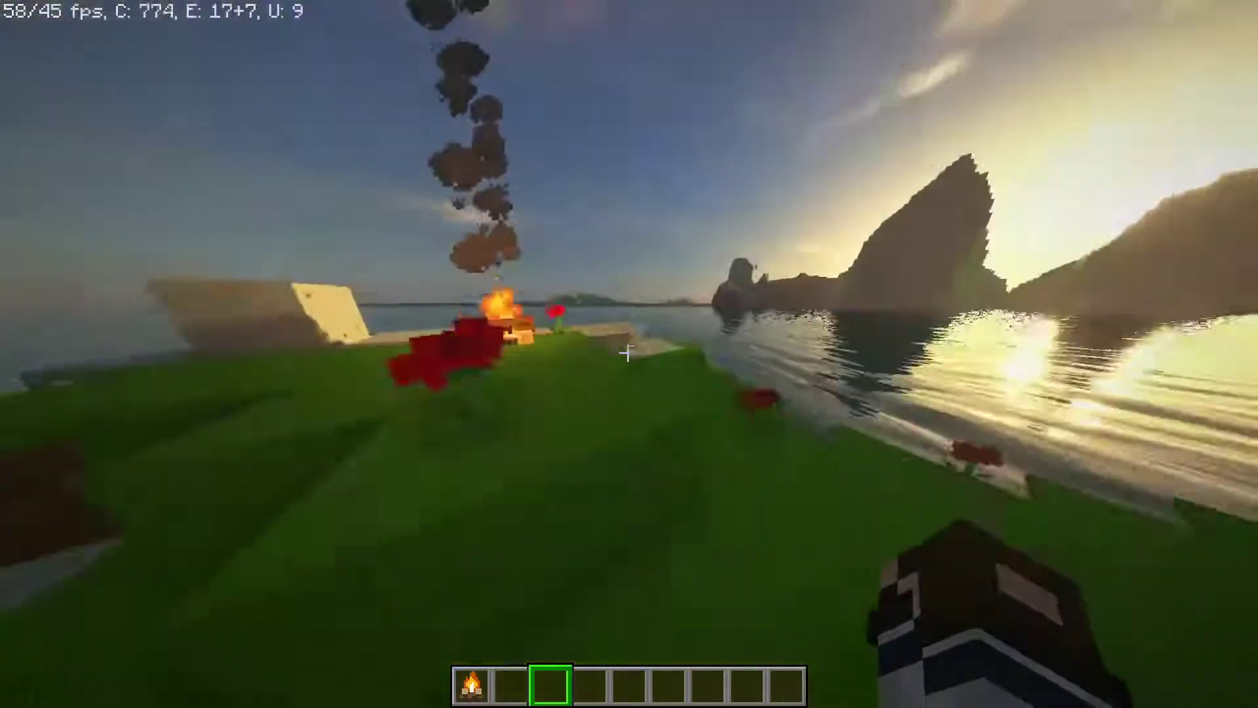
key("w")
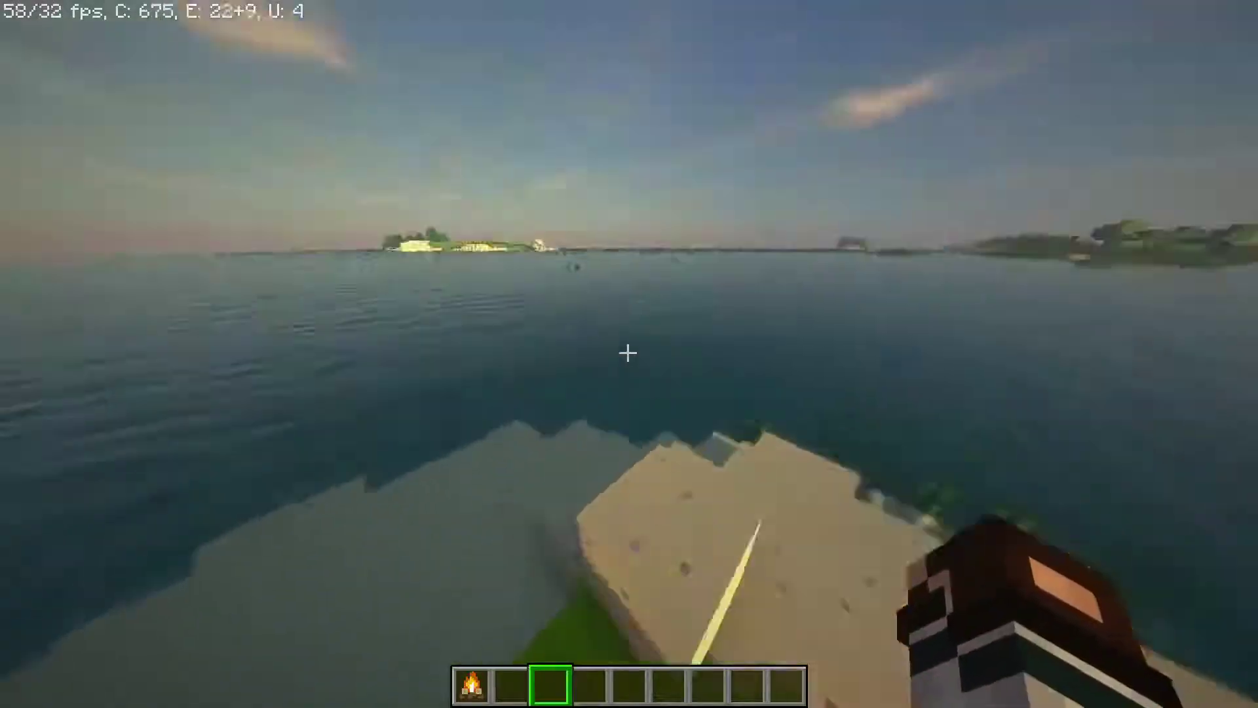
key("w")
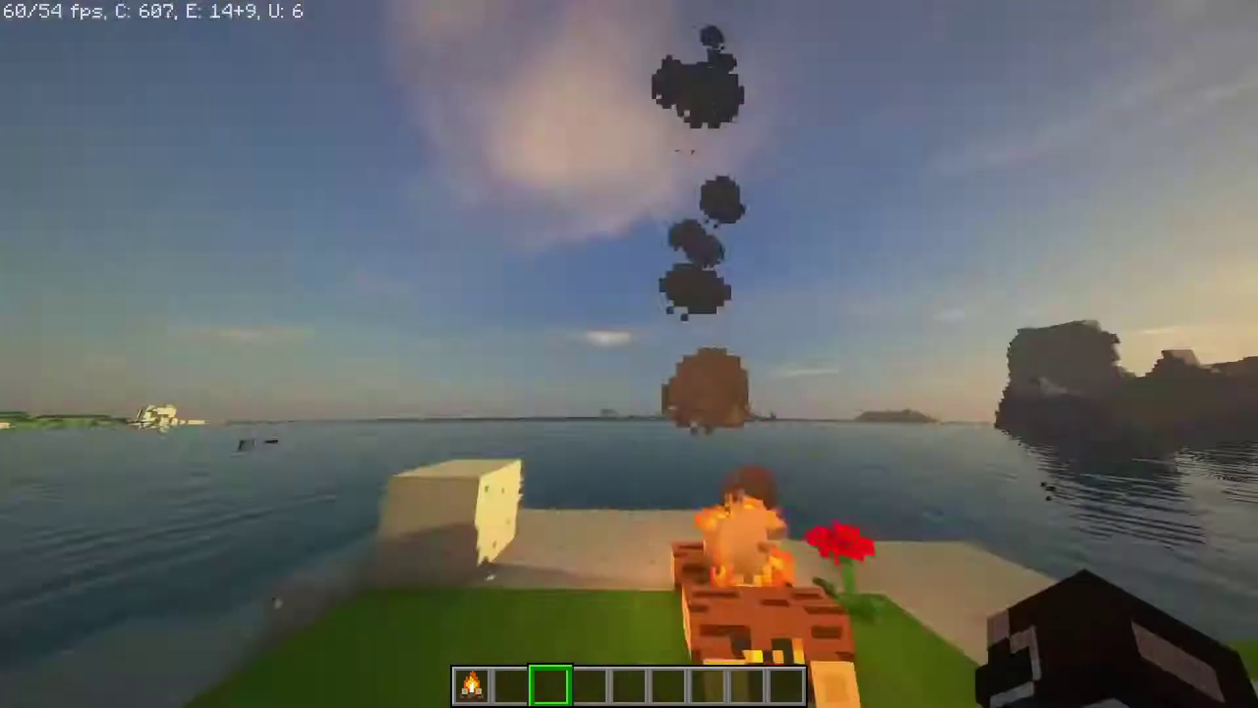
key("w")
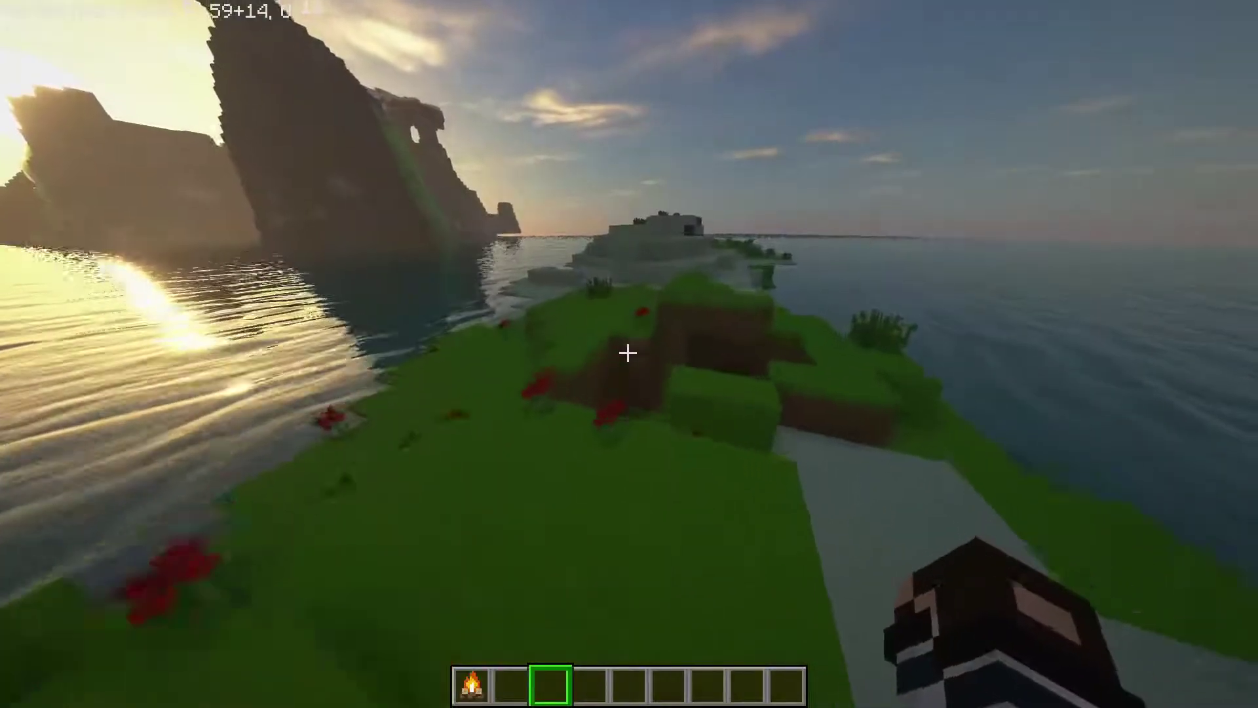
Step: Locate the nearest minecraft:snowy_mountains biome with the locatebiome command
key("slash")
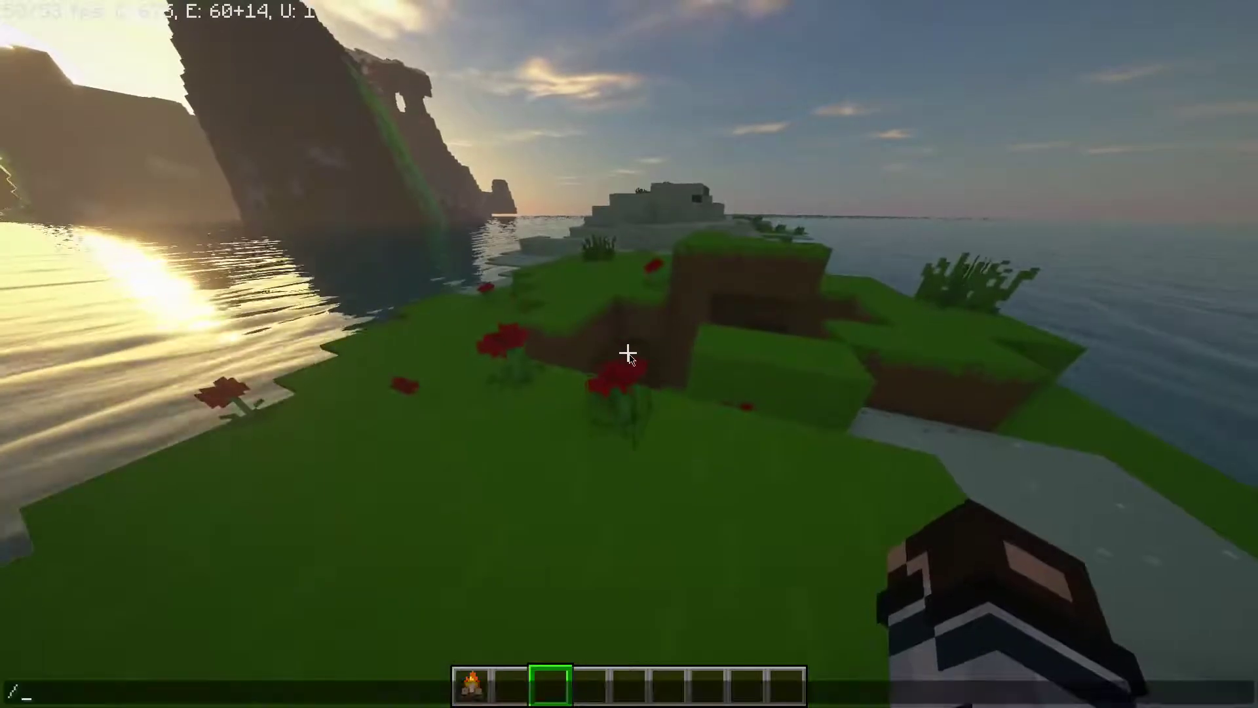
type("locatebiome ")
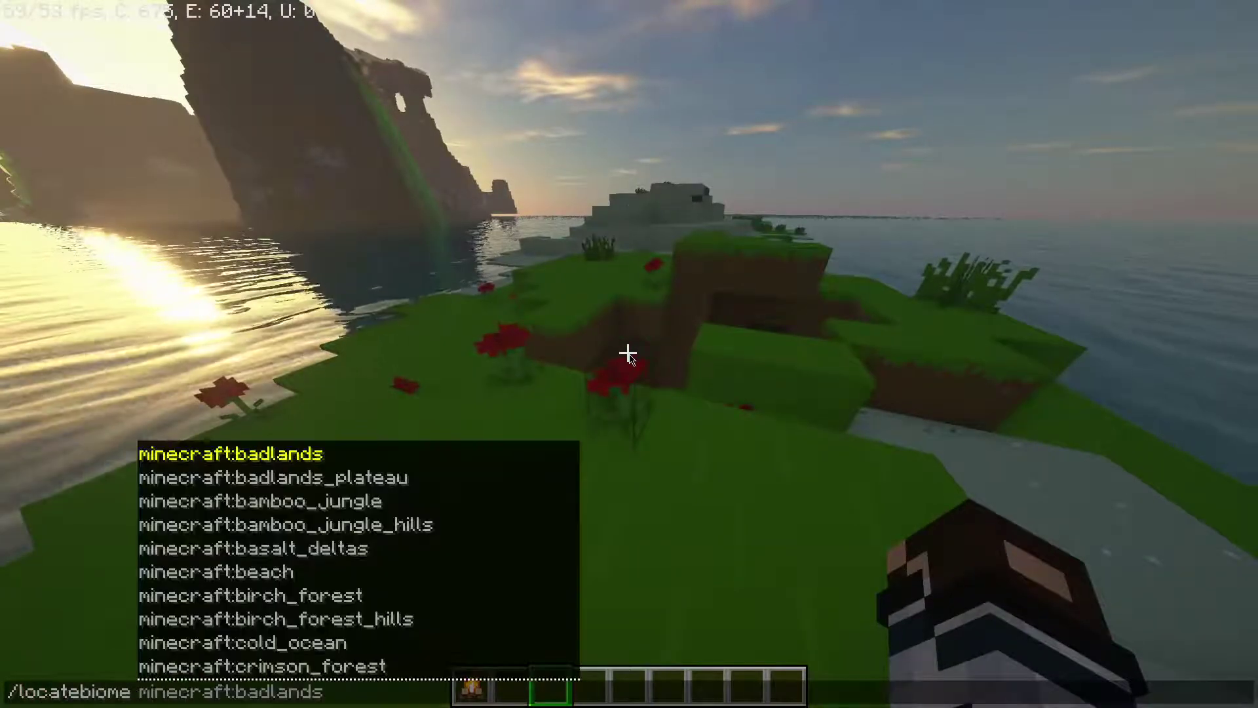
type("sno")
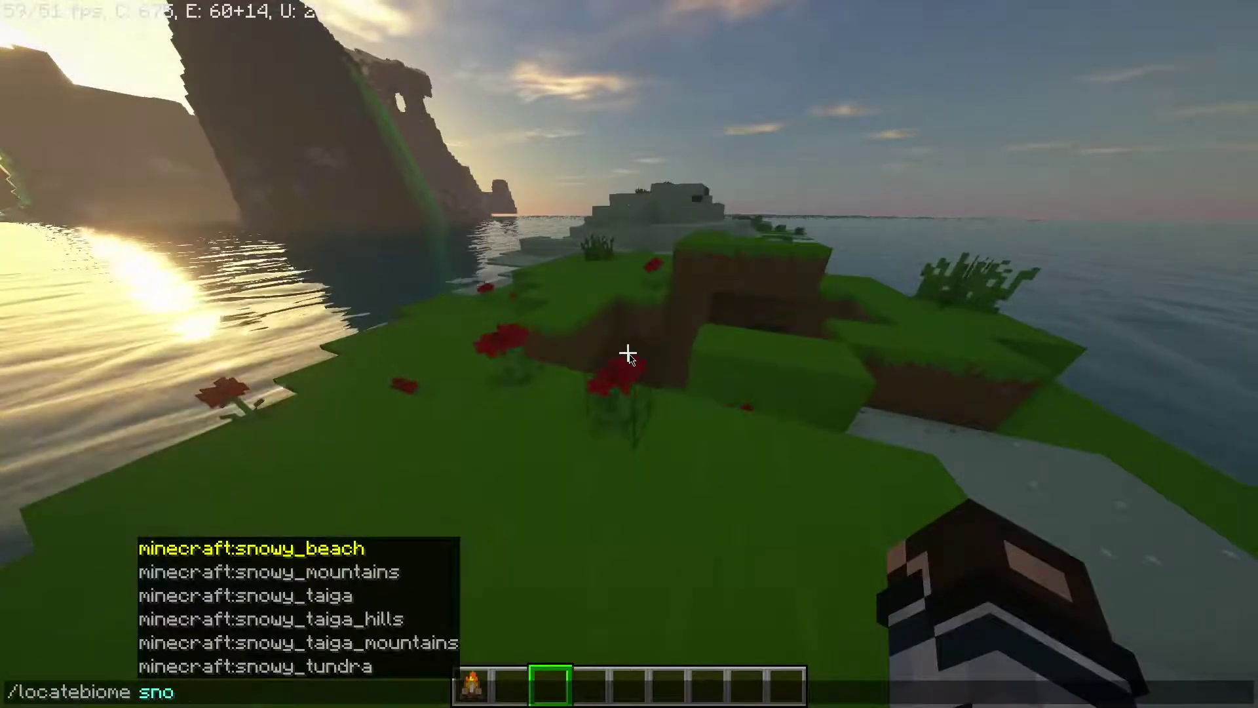
key("Down")
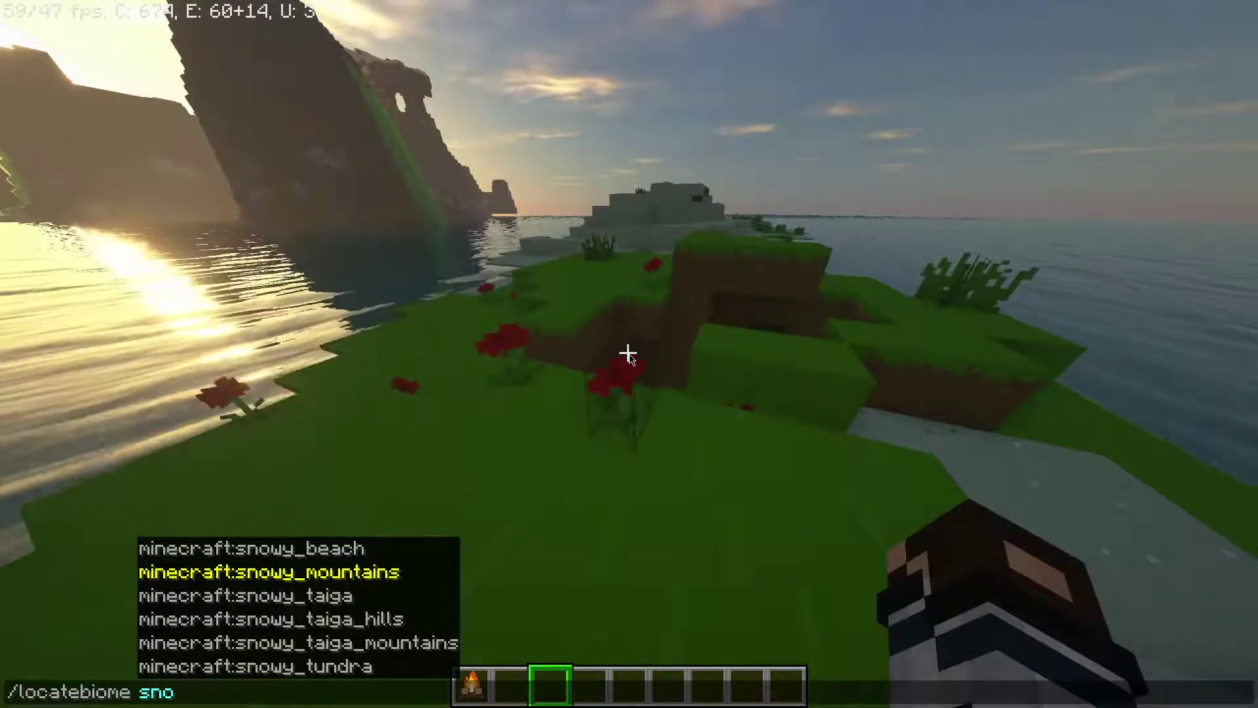
key("Tab")
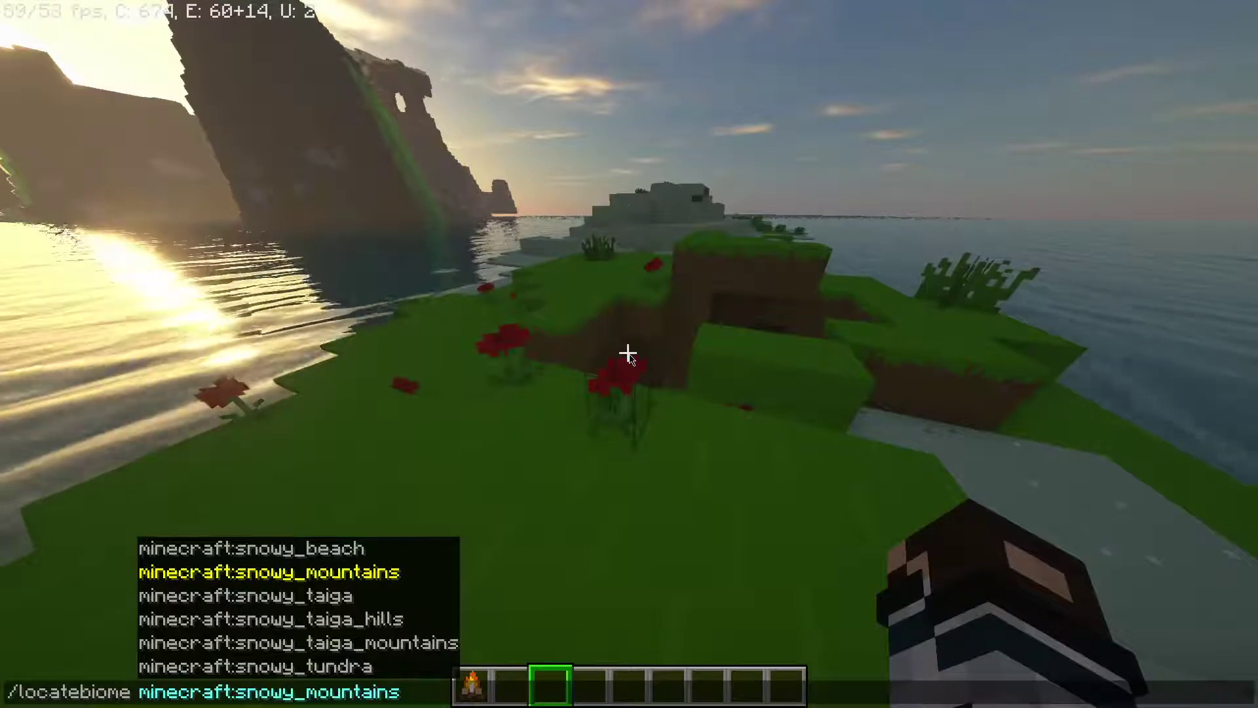
key("Return")
Step: Teleport to the located snowy mountains at -2948, ~, 6204
key("t")
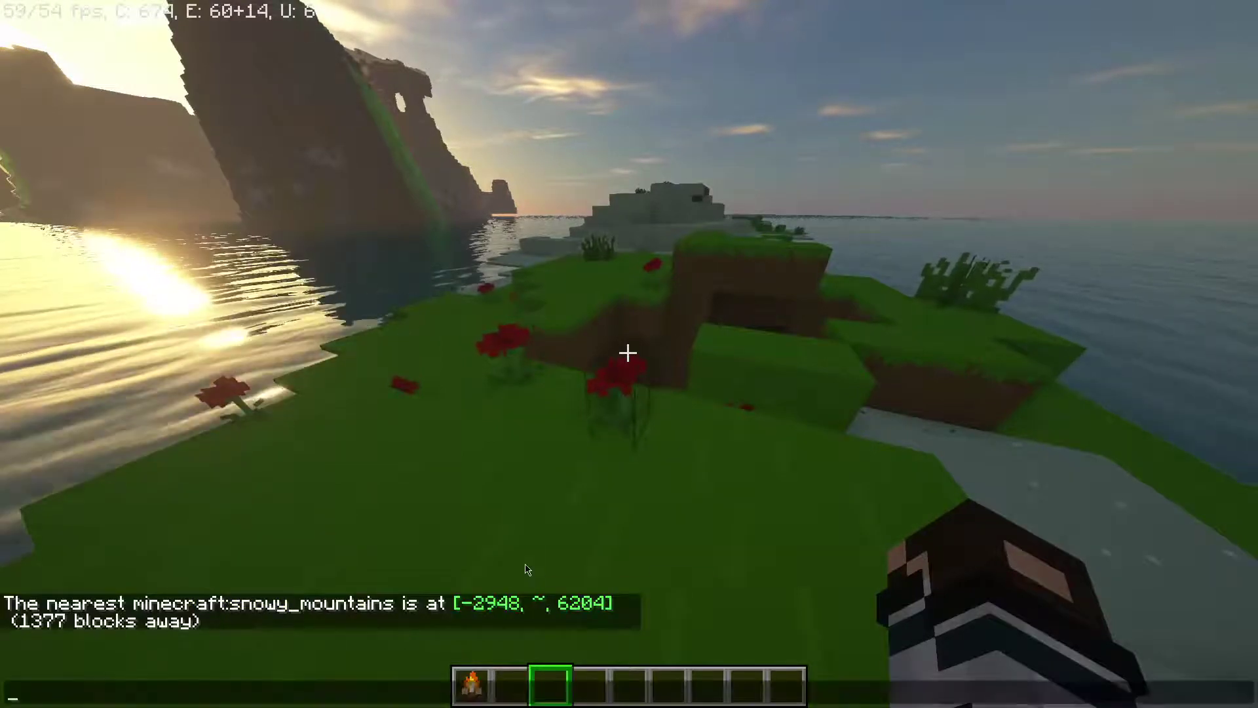
left_click(485, 605)
key("Return")
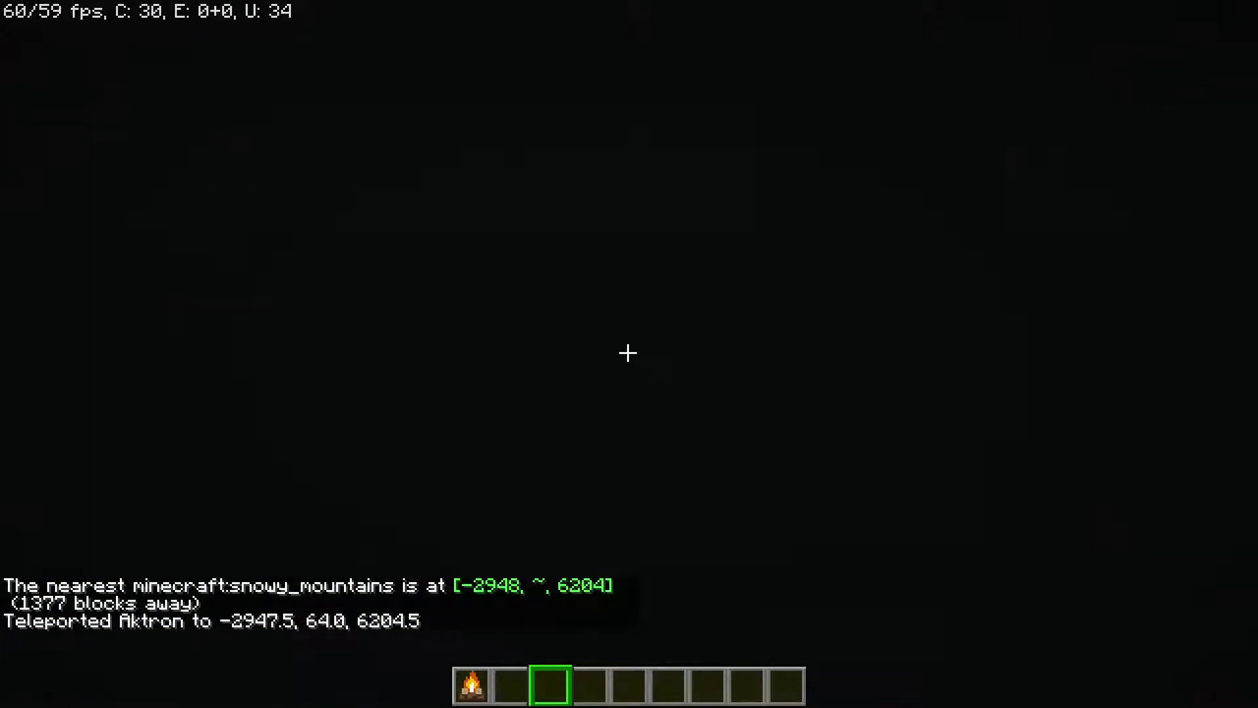
Step: Get out of the ground in Spectator Mode, return to Creative Mode and fly over the snowy terrain
key("F3+n")
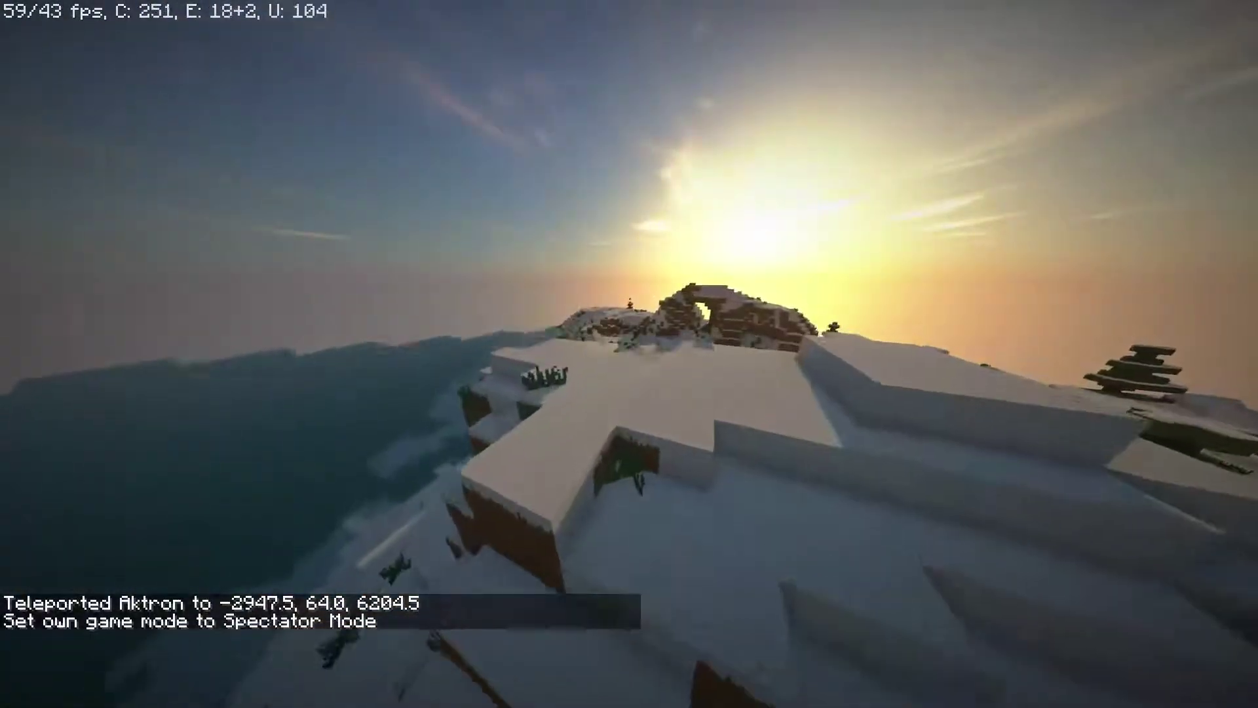
key("F3+n")
key("w")
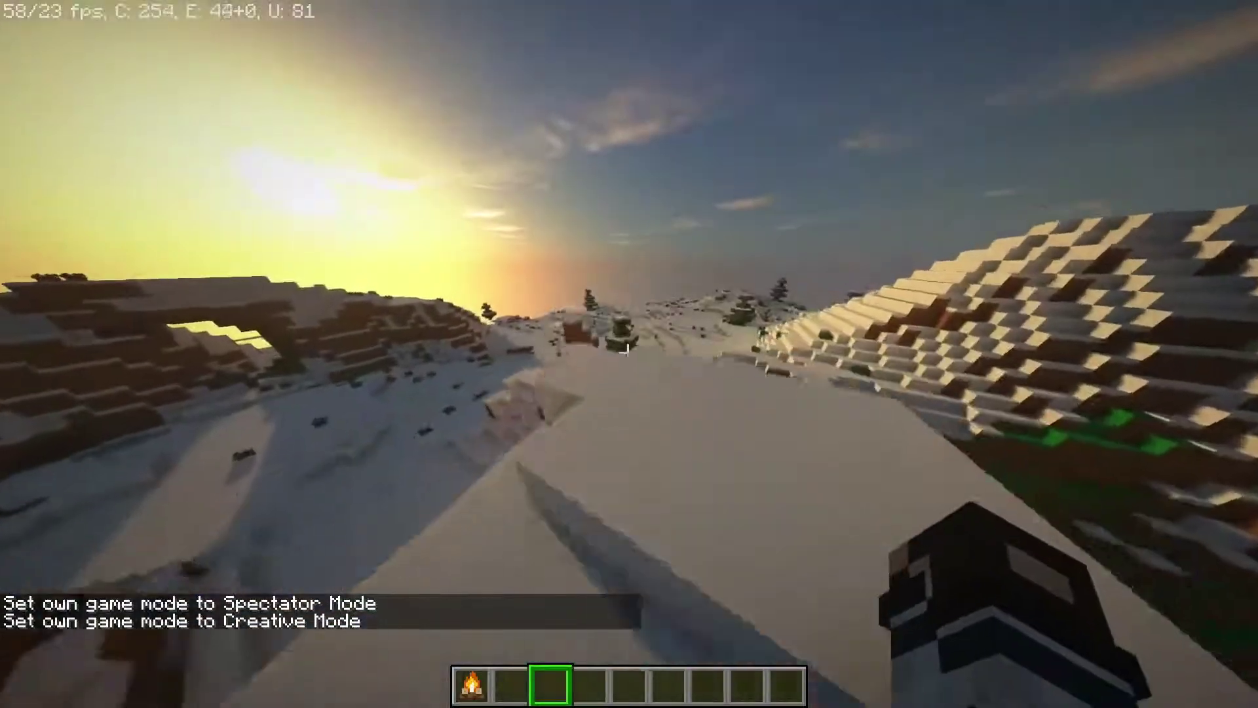
key("w")
Step: Hide the game interface and look across the snowy hills
key("w")
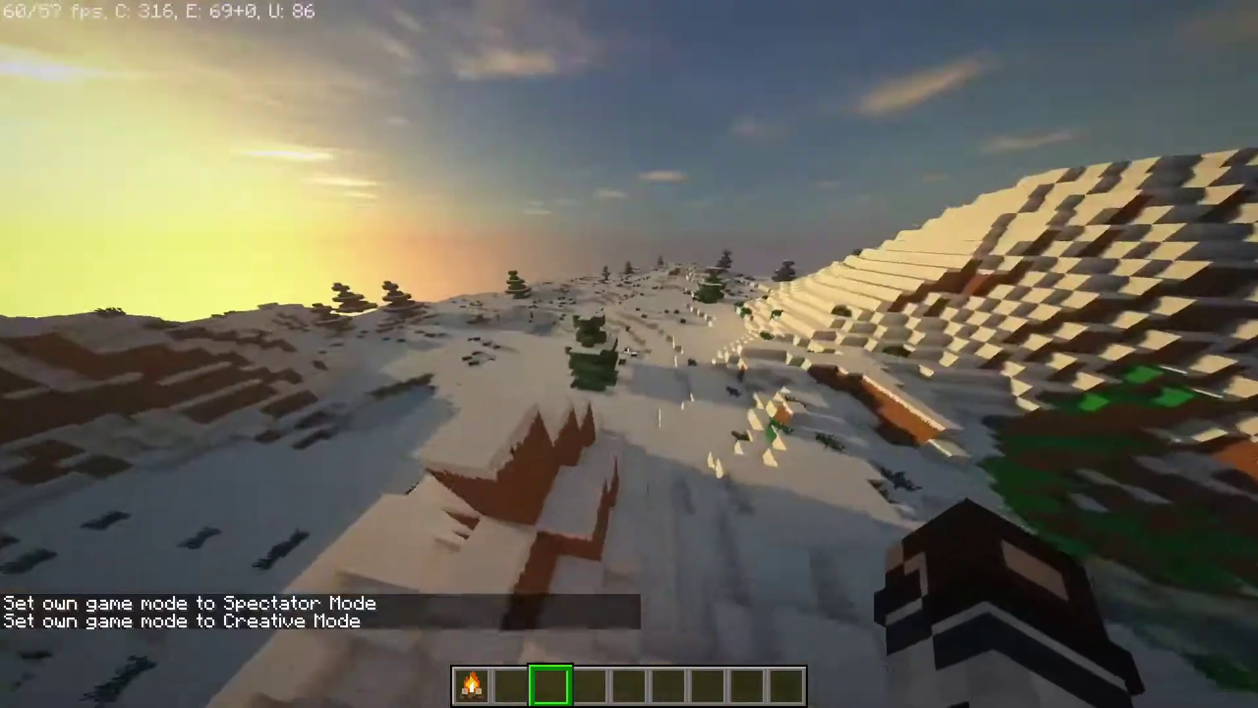
key("e")
key("e")
key("F1")
key("w")
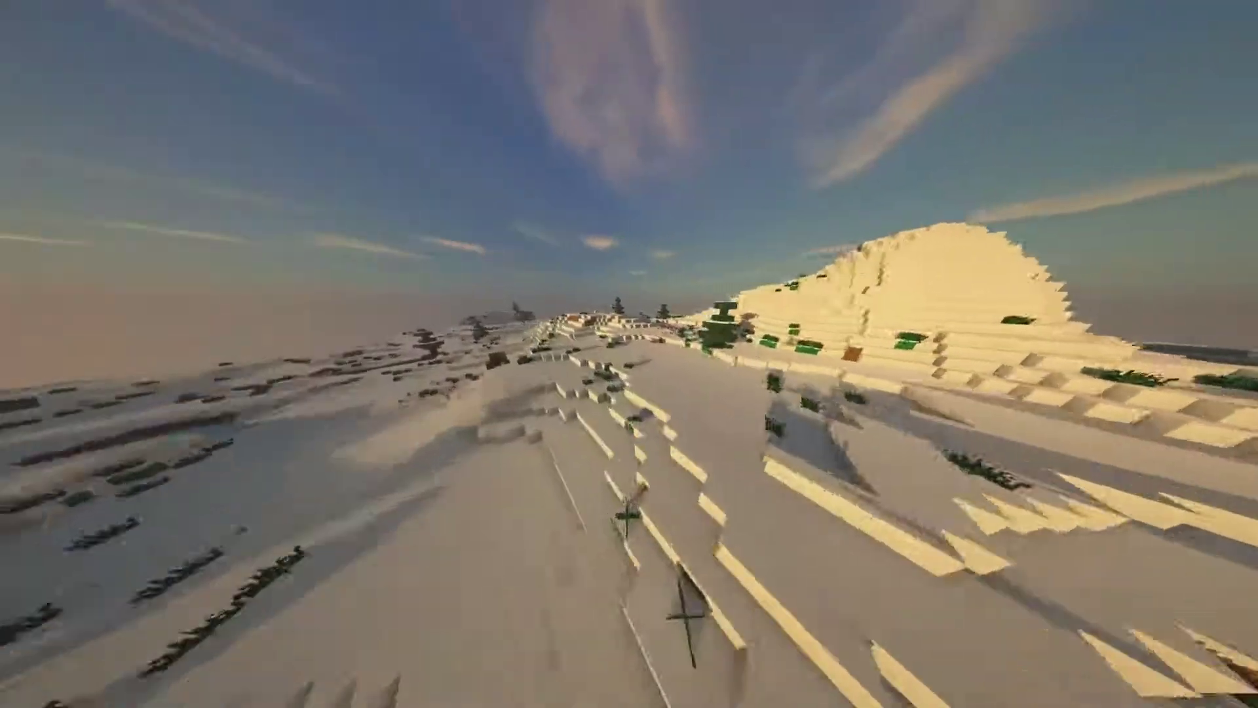
key("c")
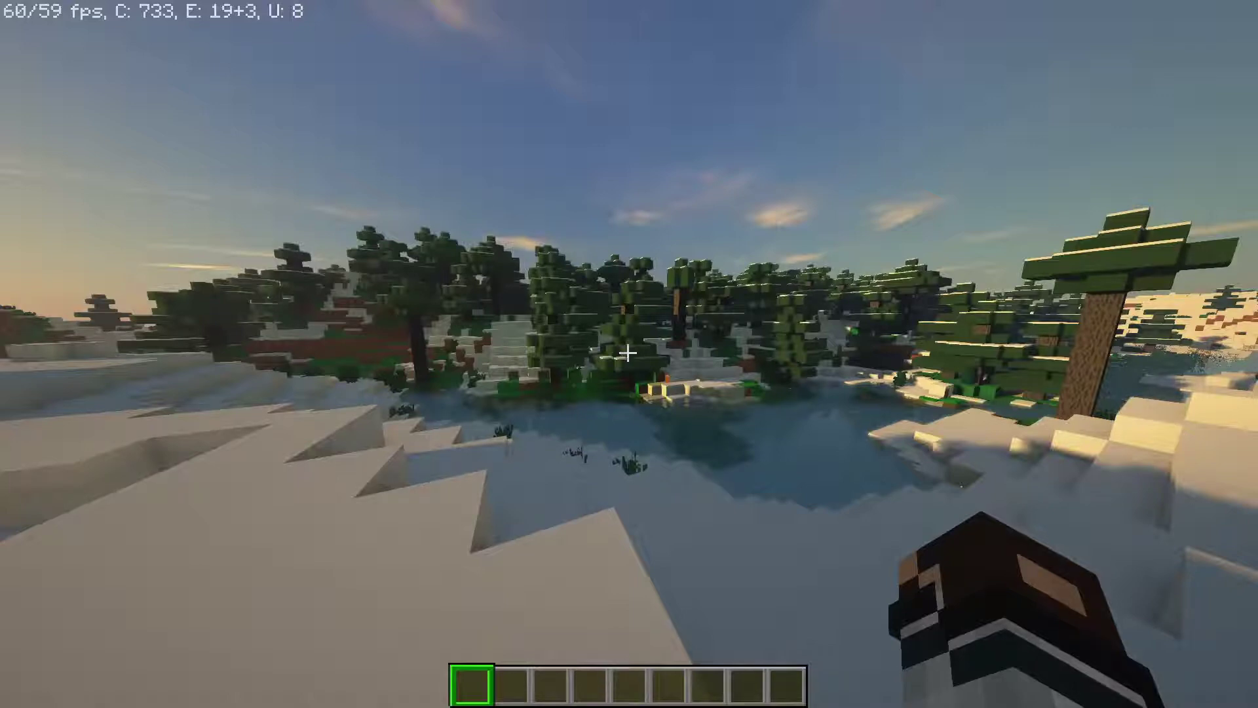
Step: Fly along the snowy river and hills to an igloo and go inside it
key("w")
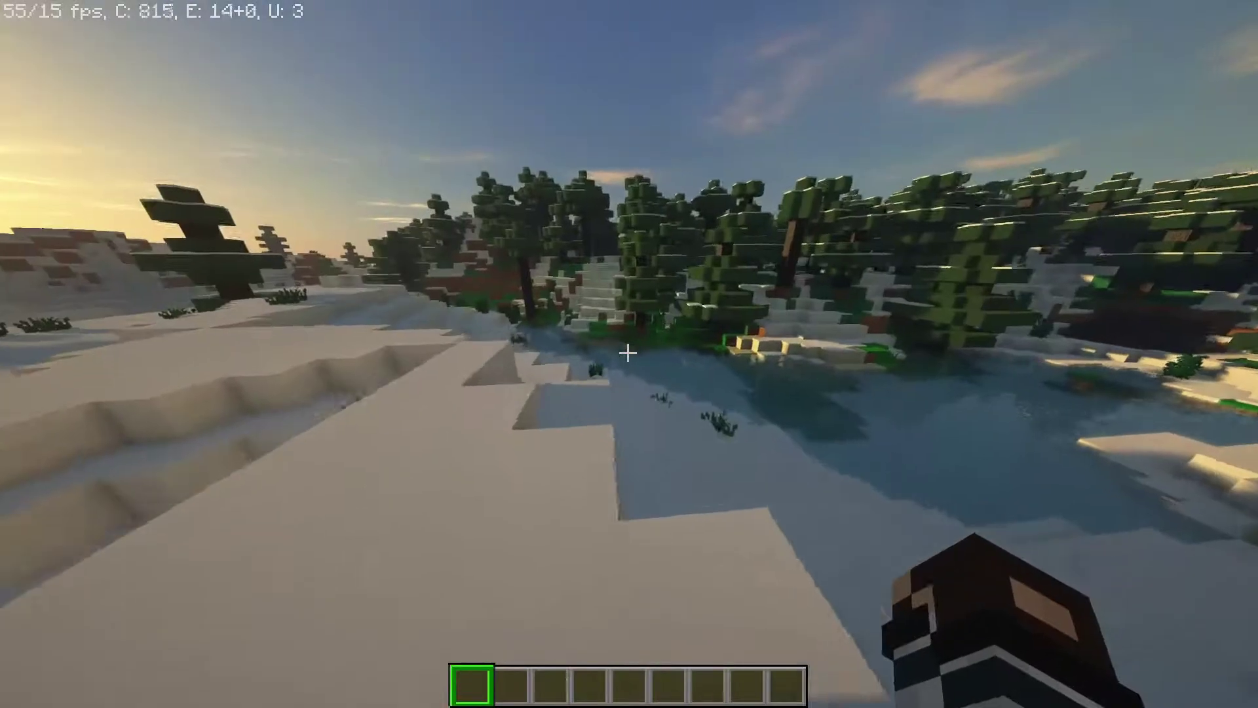
key("w")
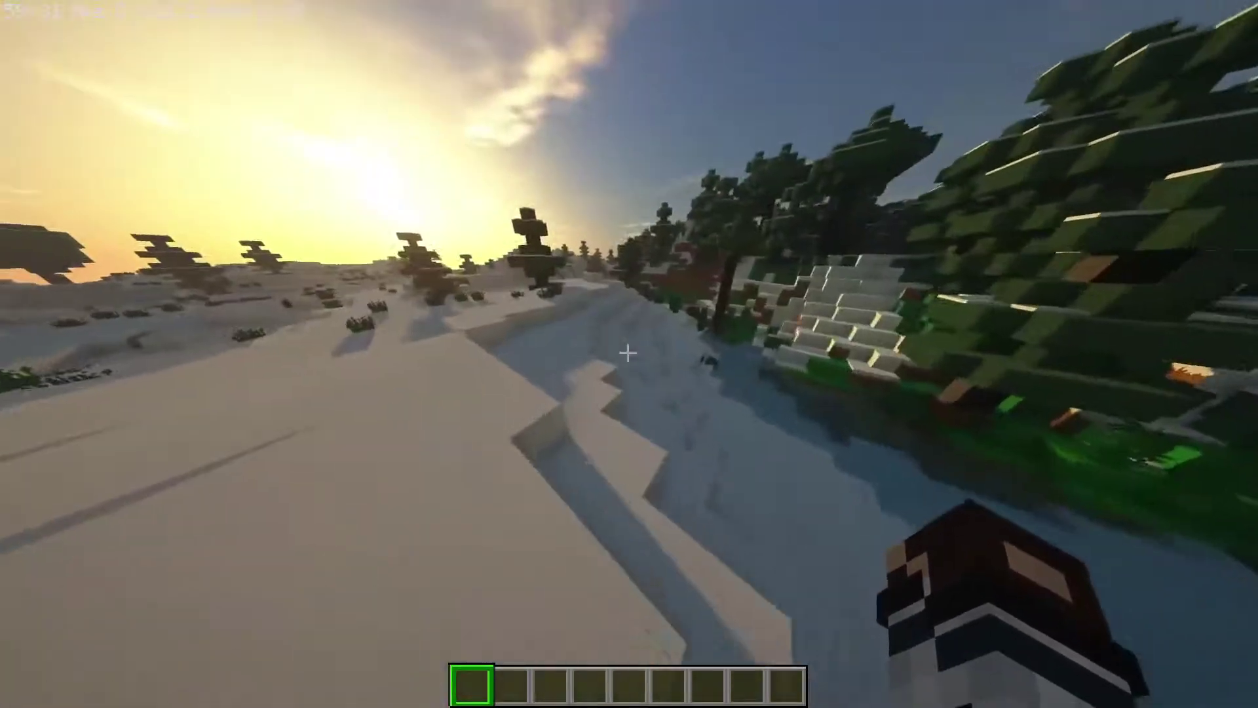
key("w")
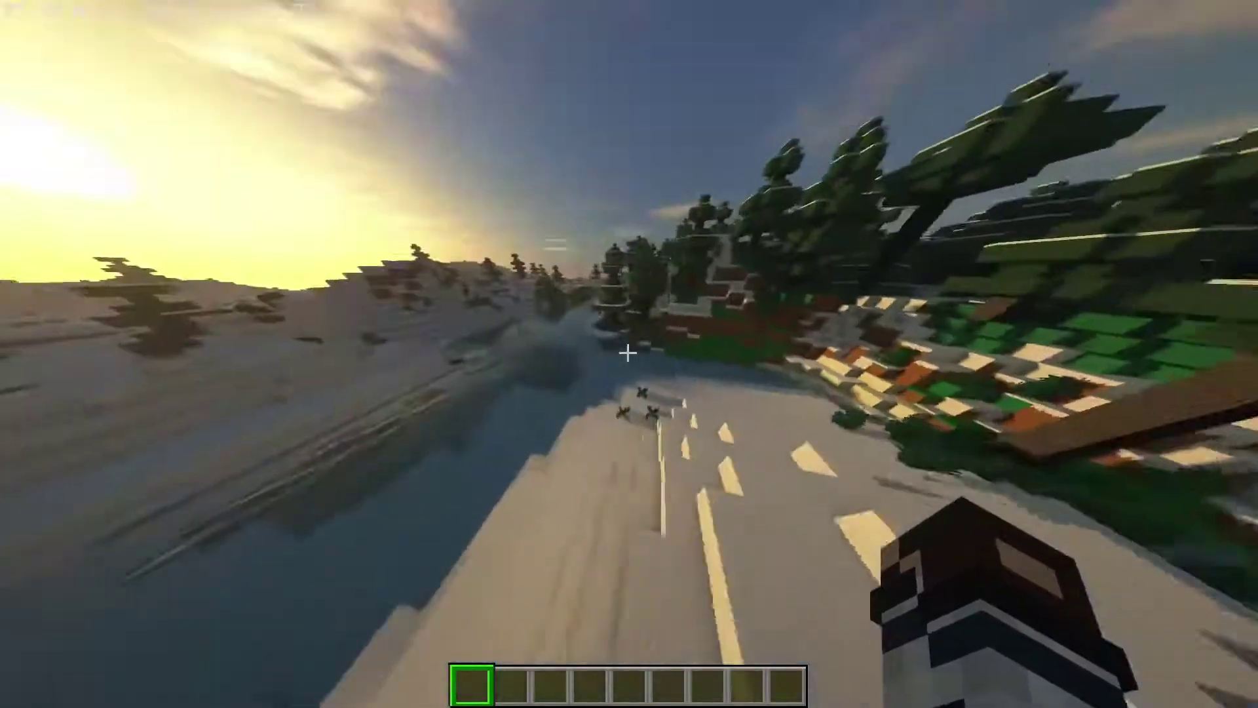
key("w")
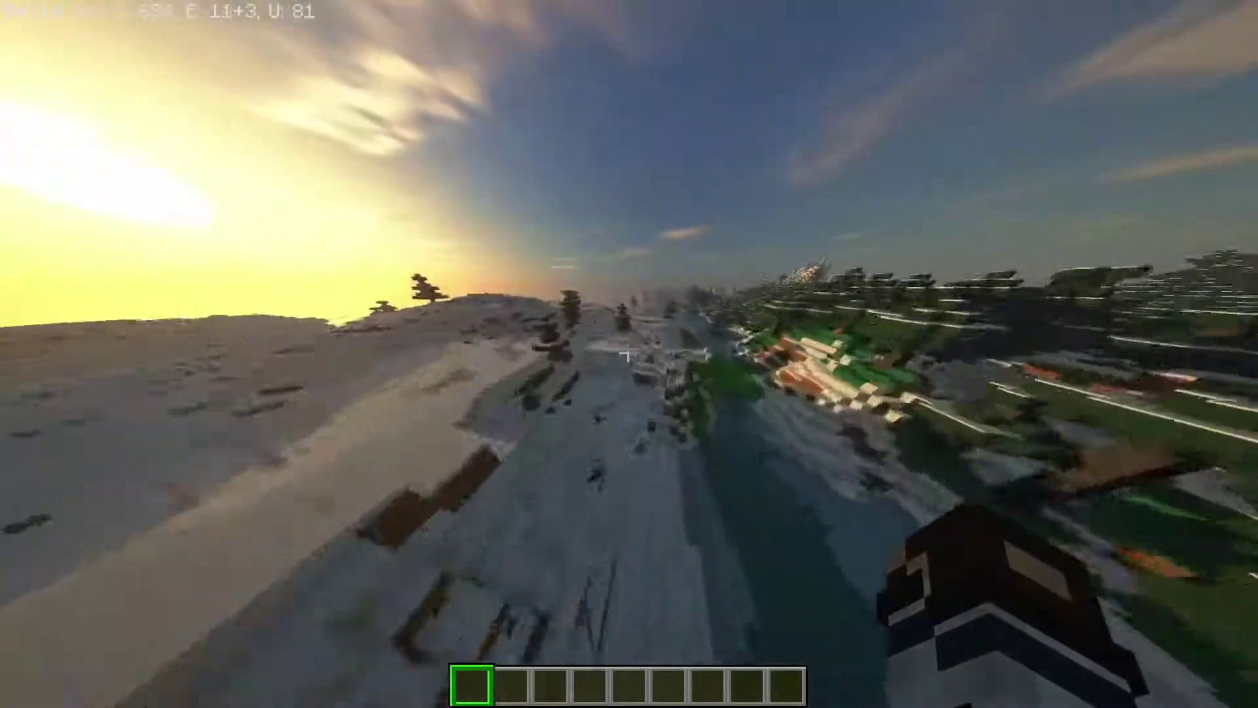
key("w")
key("w")
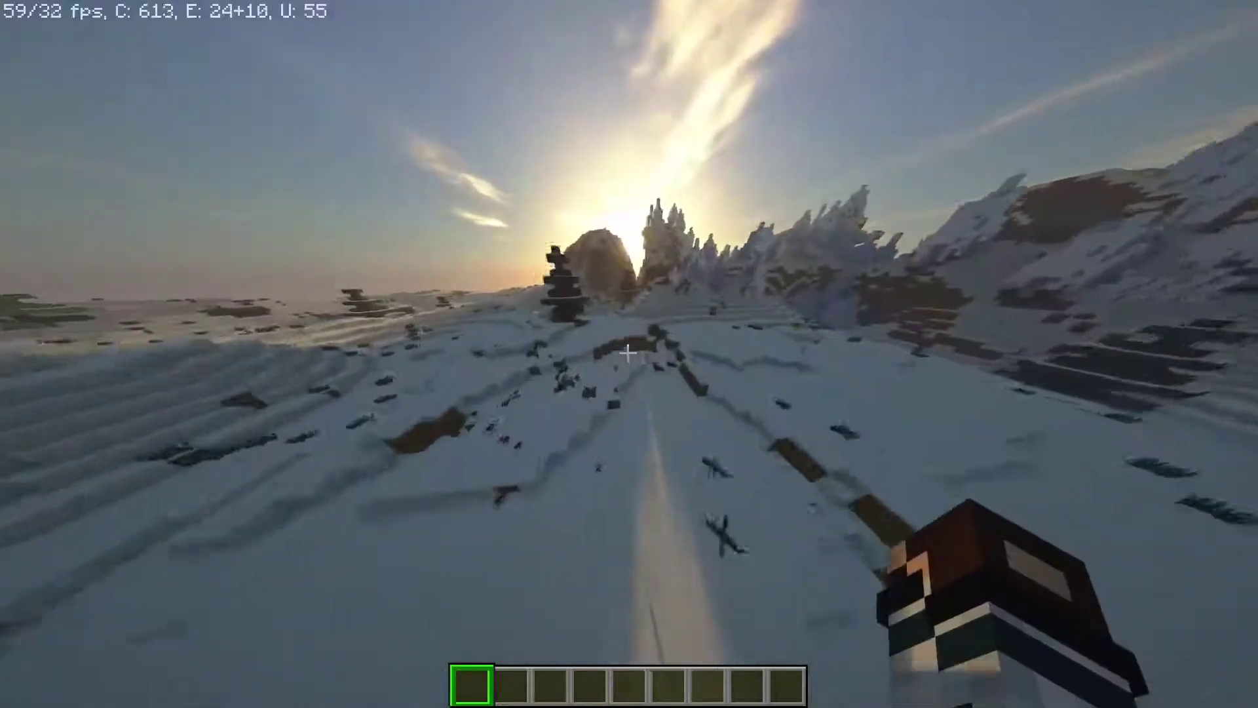
key("w")
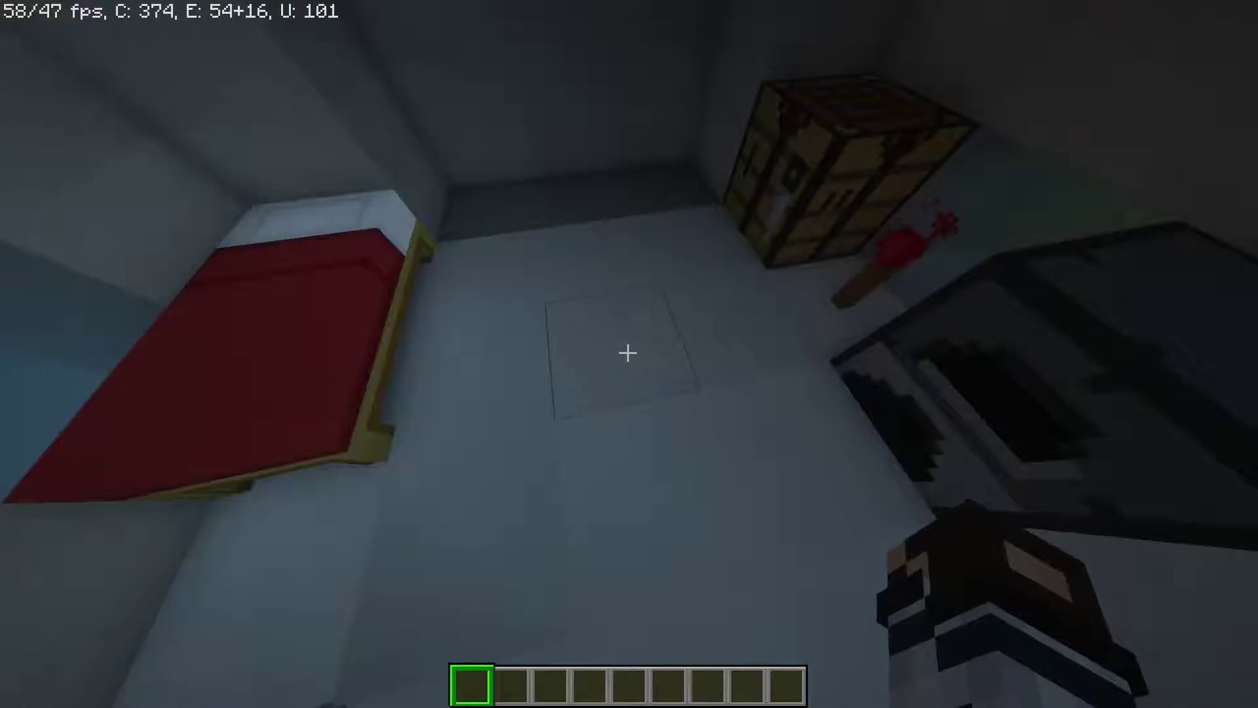
Step: Break the igloo's floor covering to uncover the trapdoor, and open it
left_click(628, 354)
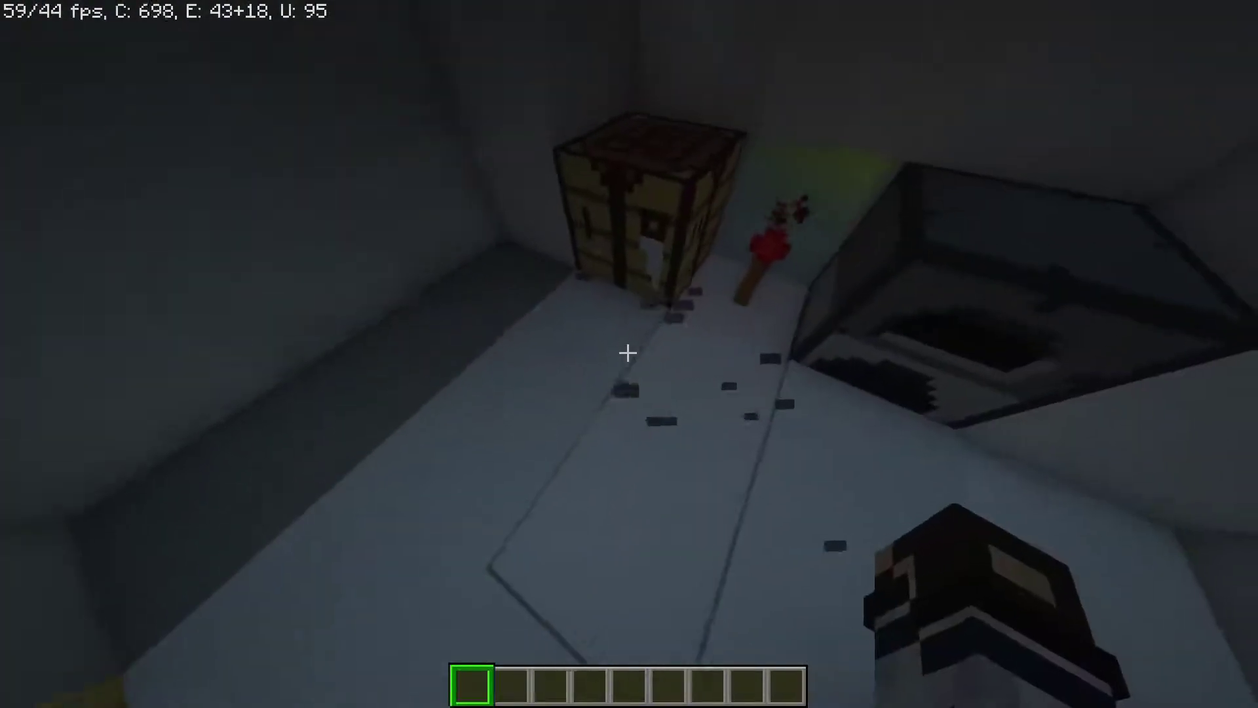
left_click(628, 354)
left_click(628, 353)
left_click(628, 353)
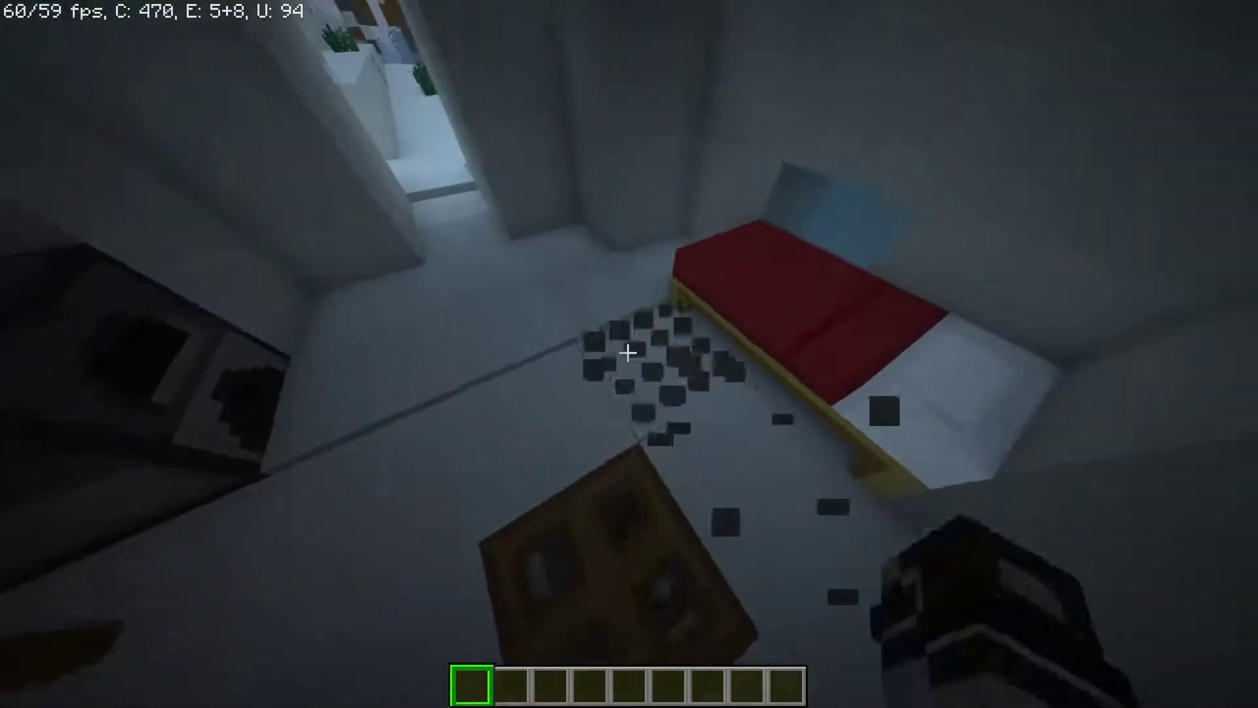
left_click(628, 353)
left_click(628, 353)
right_click(628, 353)
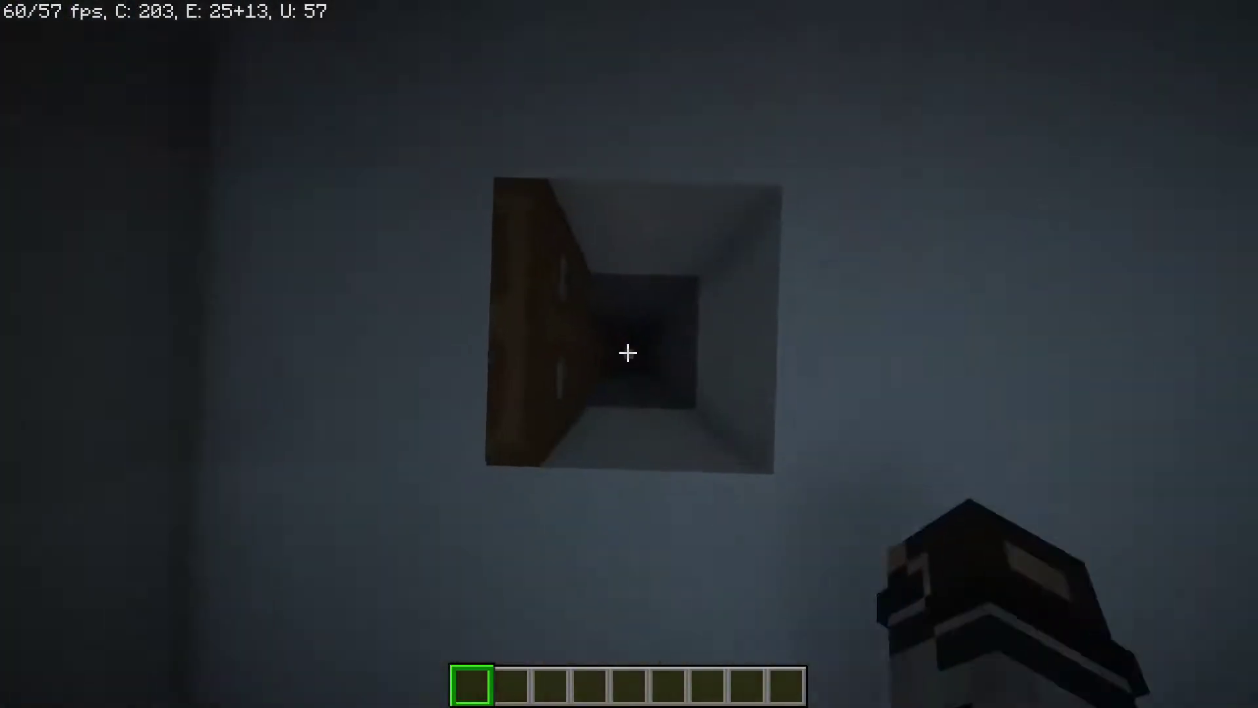
Step: Switch to Spectator Mode and examine the igloo's underground room, its cells and the surrounding caves
key("space")
key("w")
key("w")
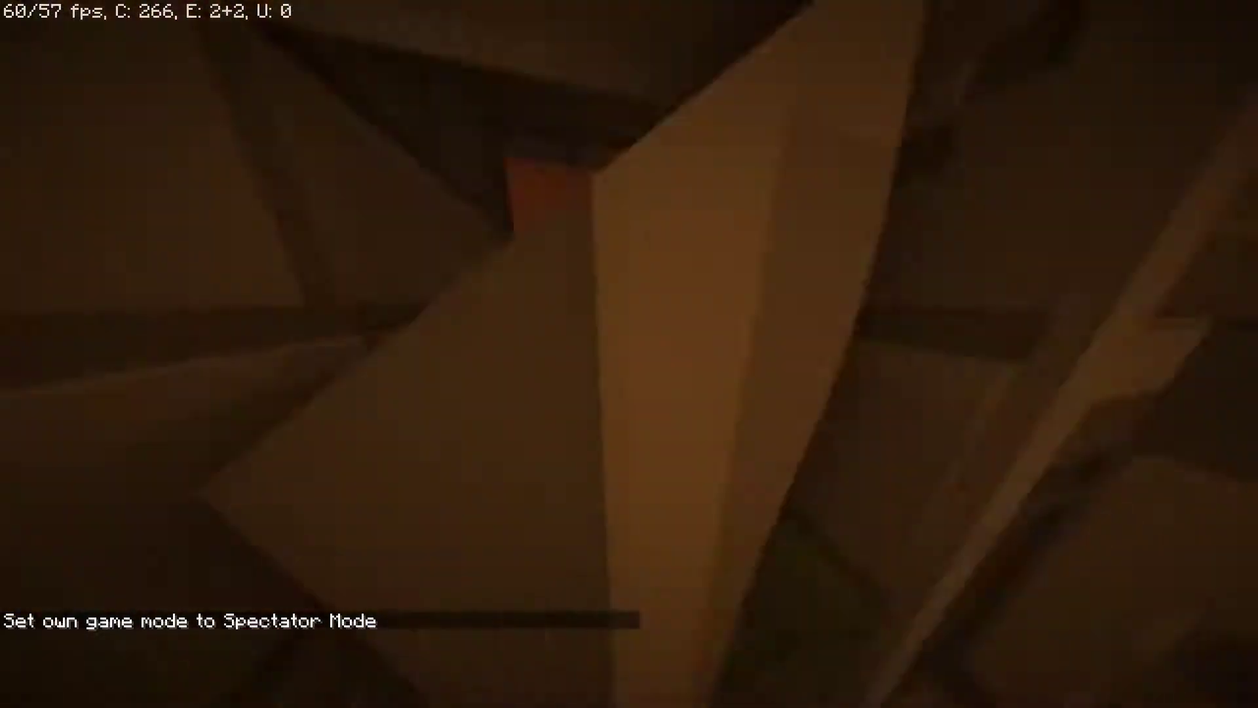
key("w")
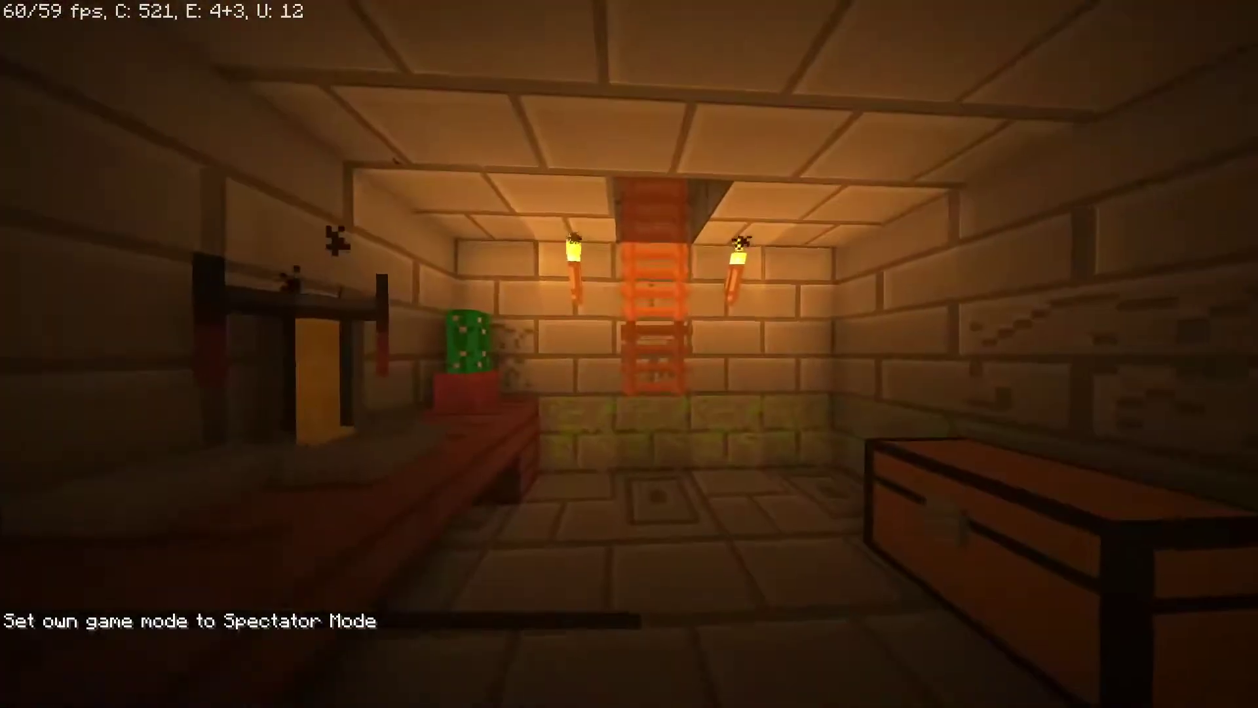
key("w")
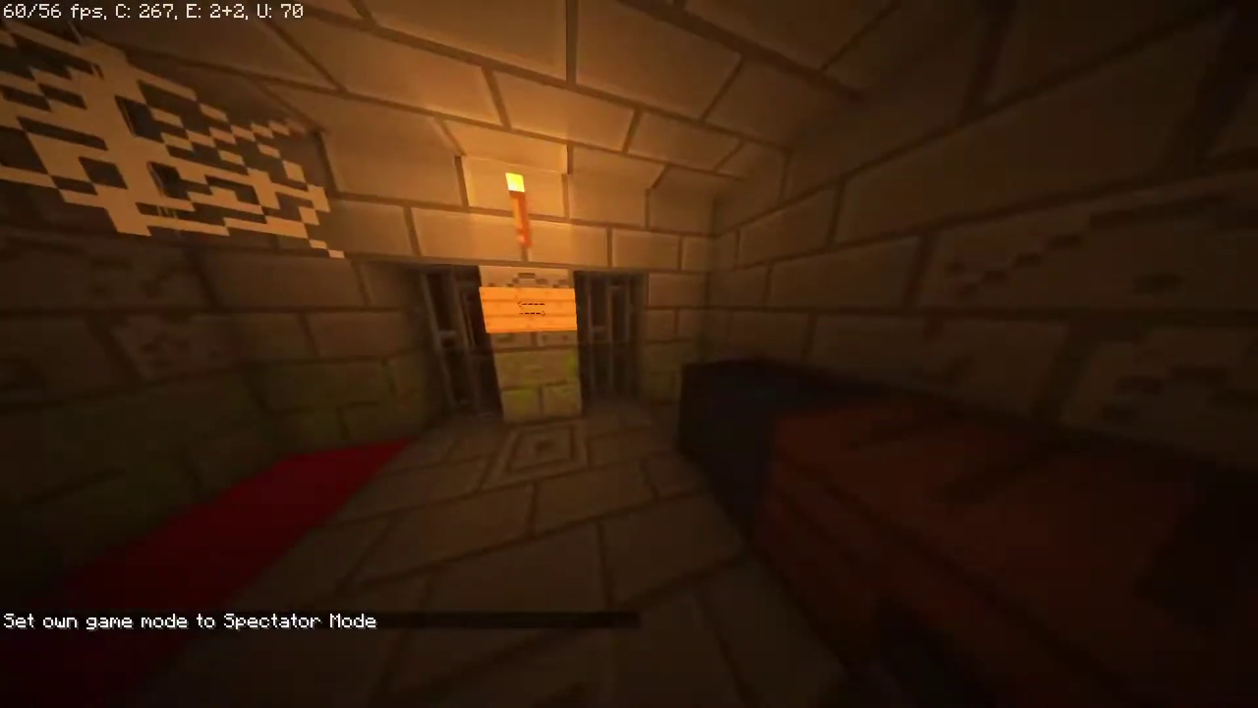
key("w")
key("w")
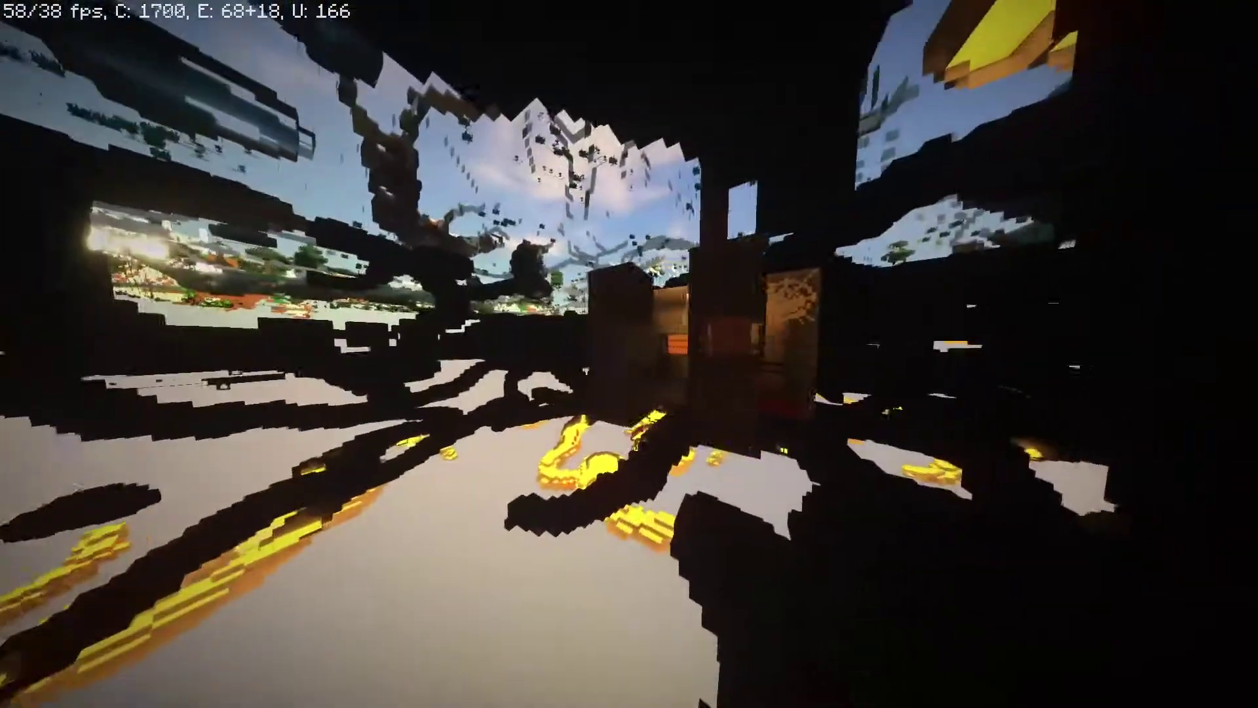
key("w")
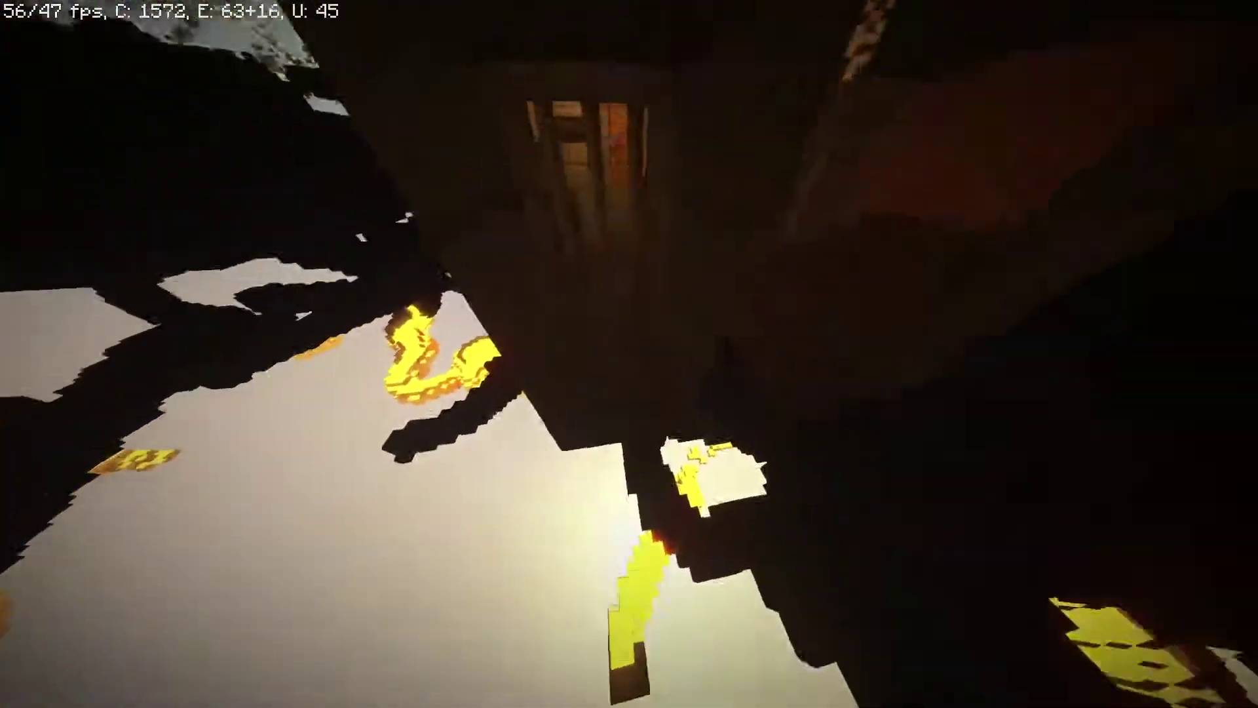
key("w")
Step: Leave the igloo basement, fly over the snowy hills to a lone spruce tree, and return to Creative Mode with the interface visible
key("w")
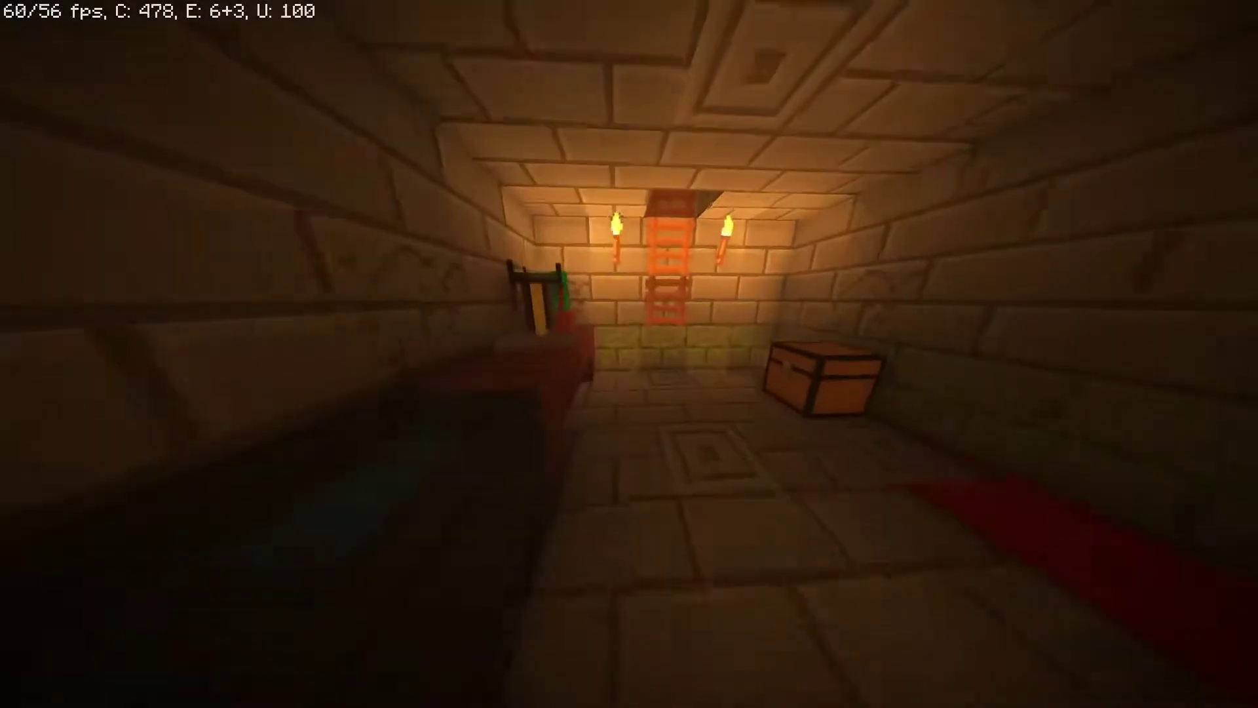
key("s")
key("space")
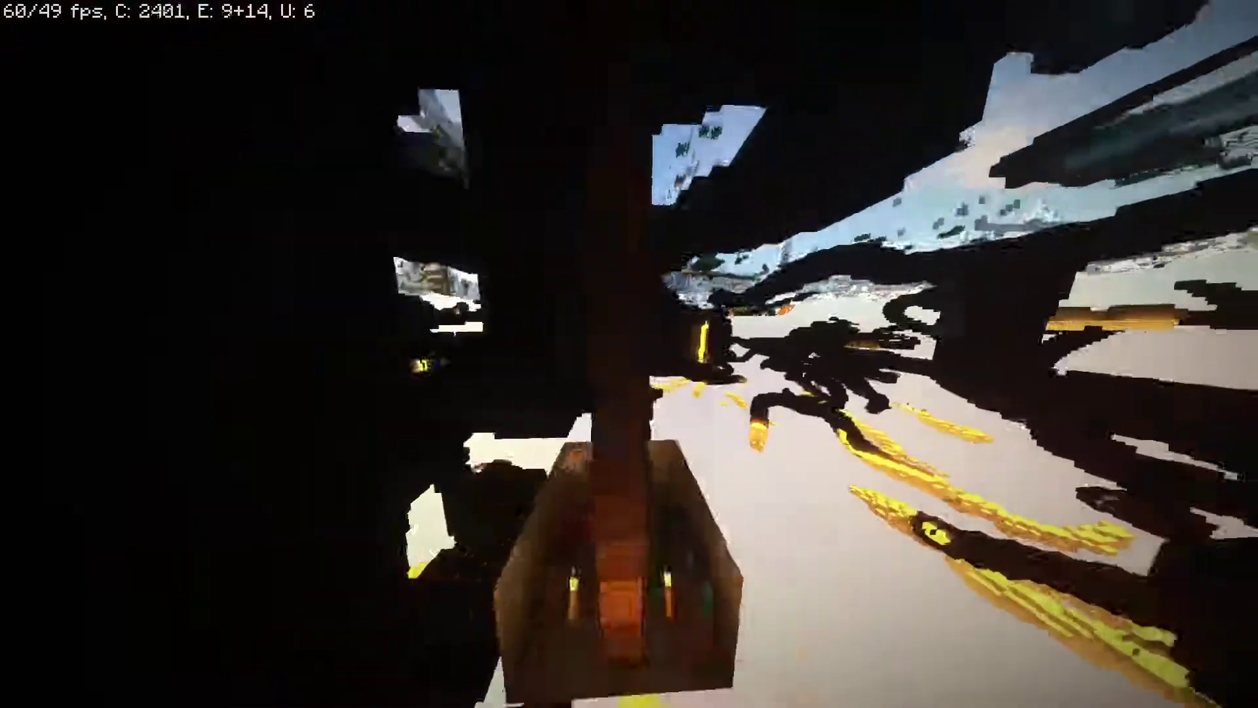
key("w")
key("w")
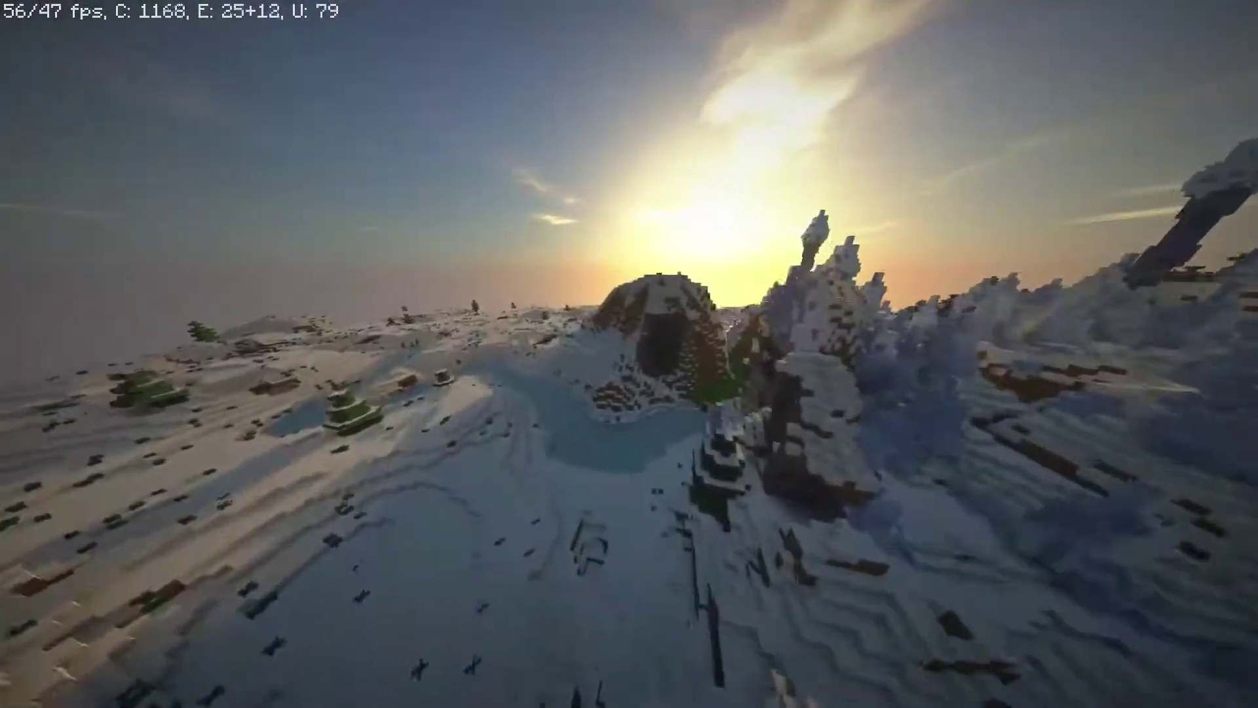
key("w")
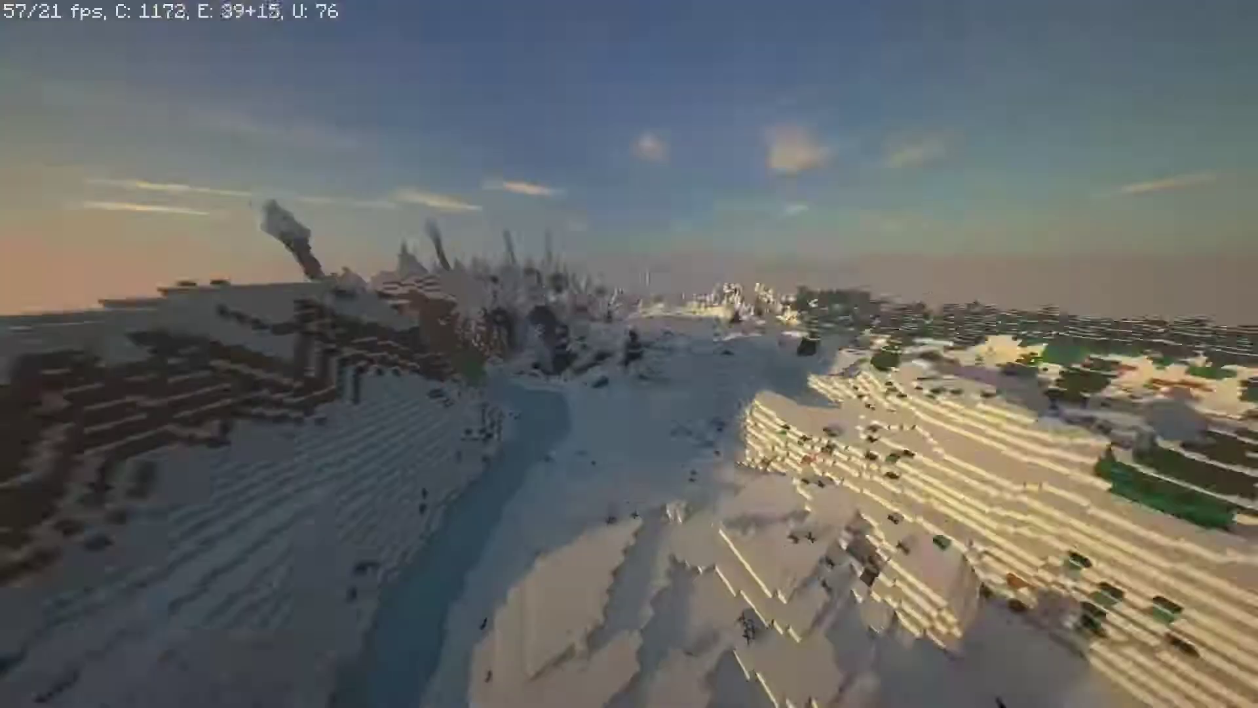
key("w")
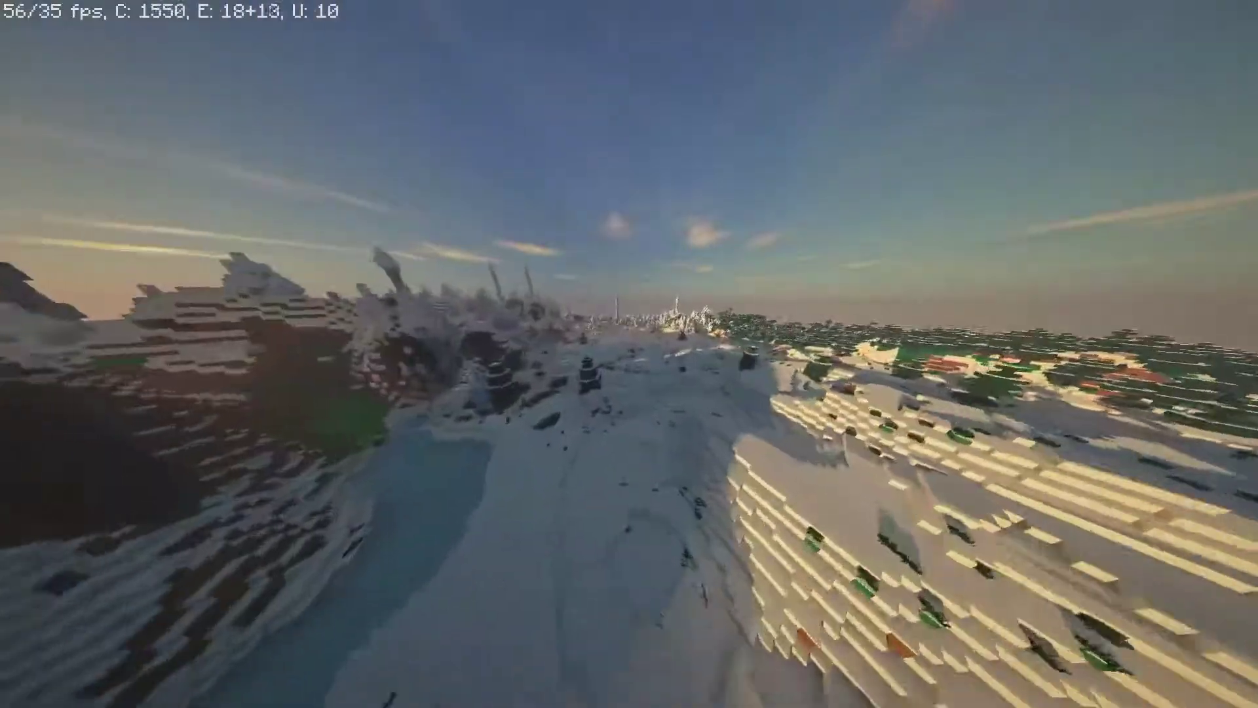
key("w")
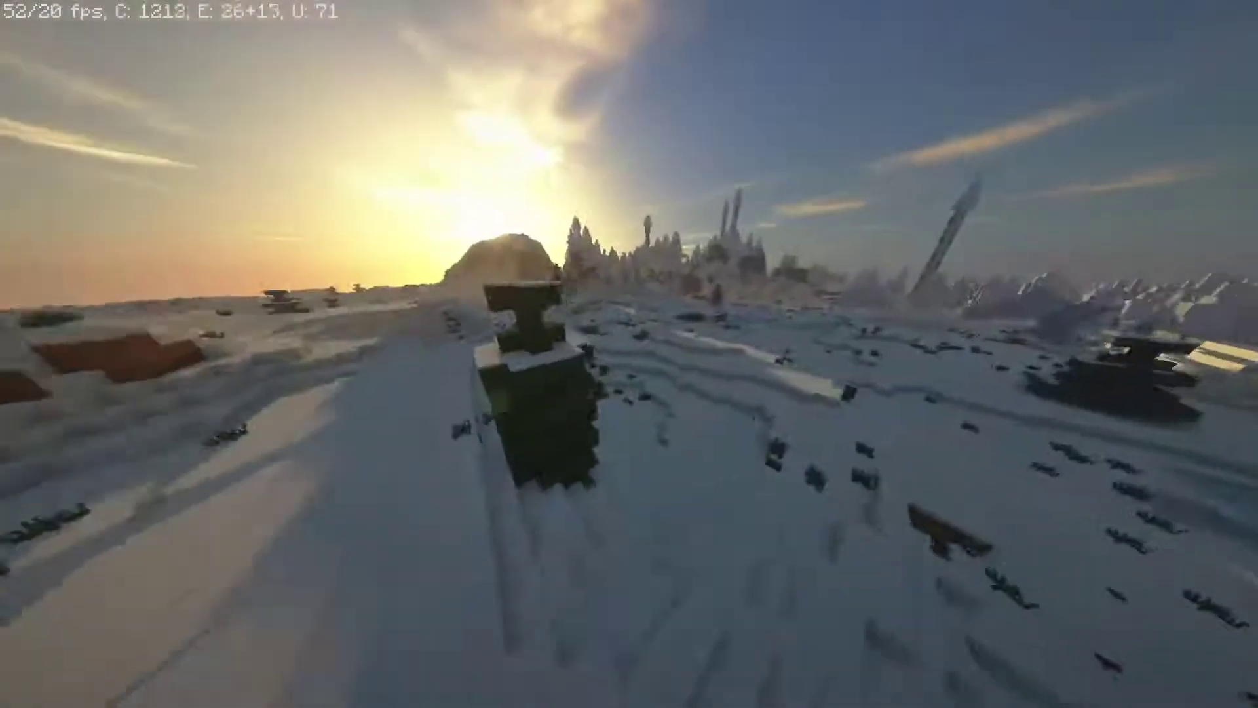
key("w")
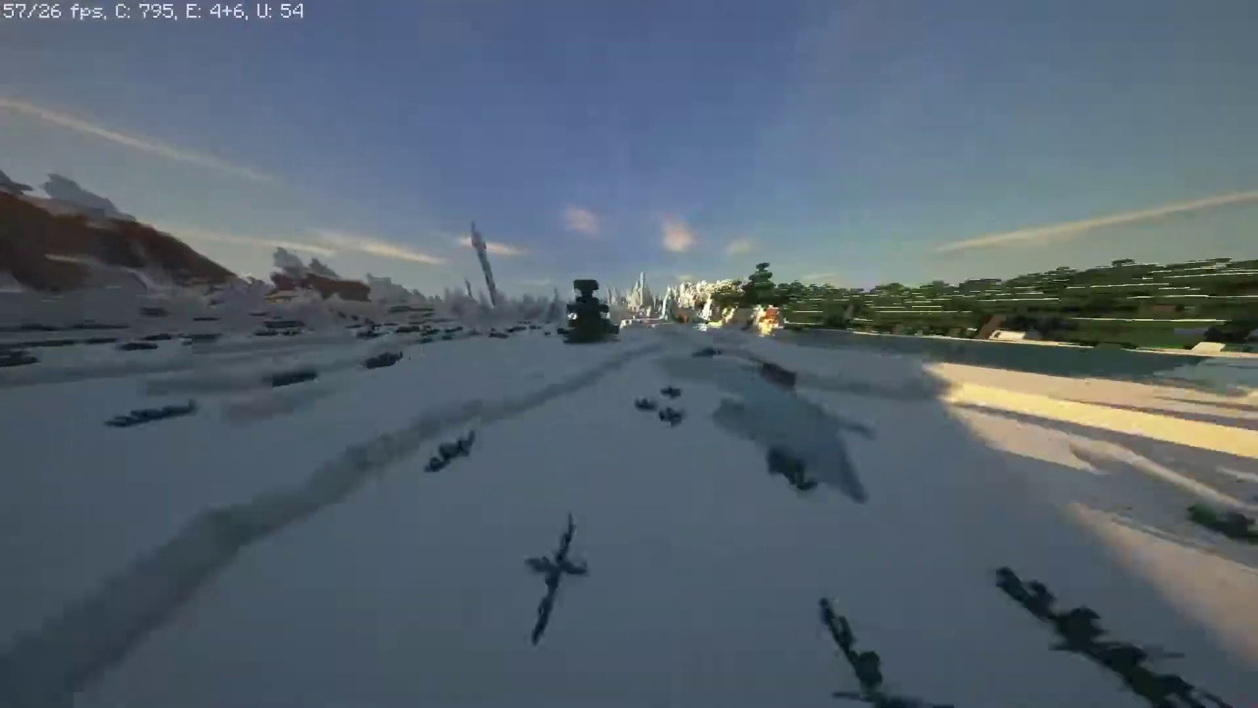
key("w")
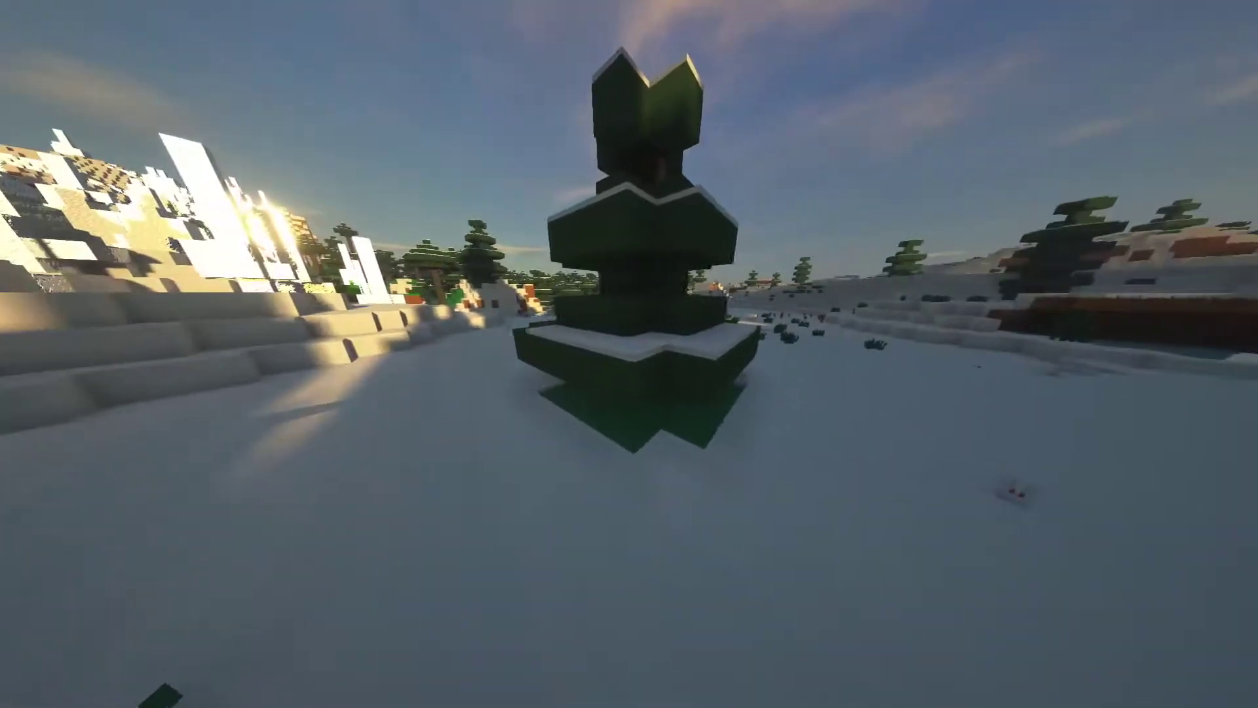
key("F1")
key("F3+n")
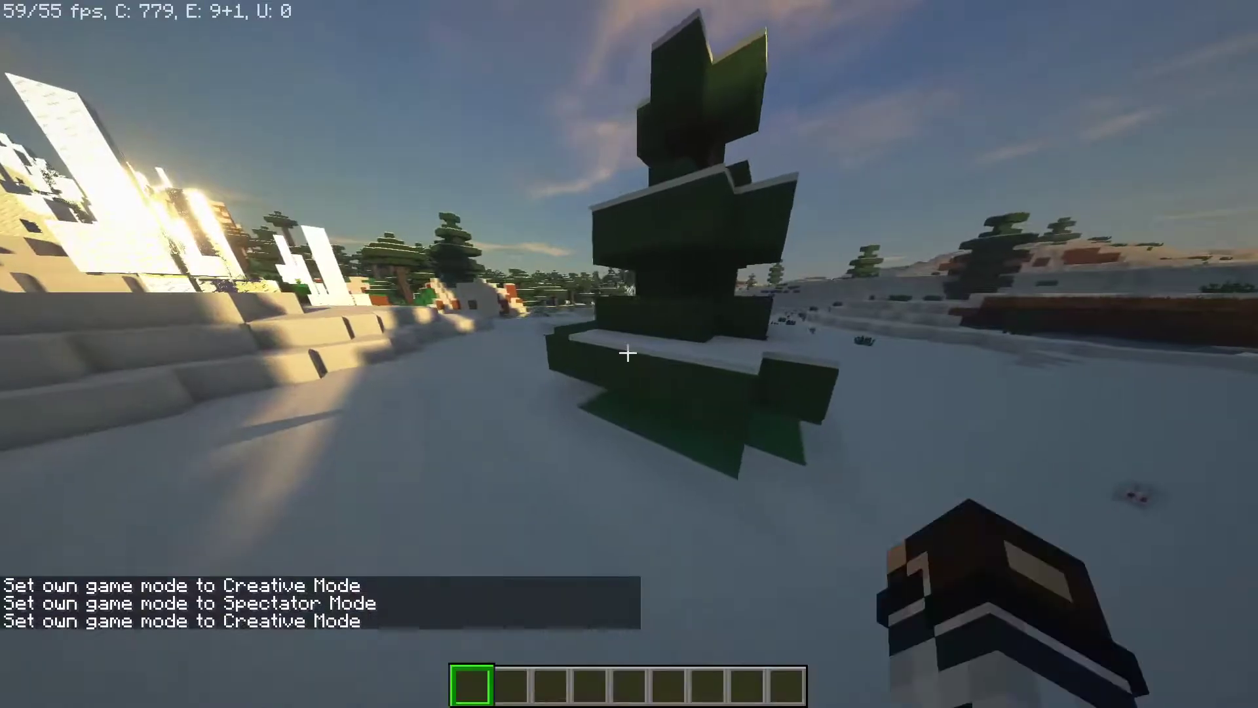
Step: Remove the top pack from the selected resource packs in the game options and apply the selection
key("Escape")
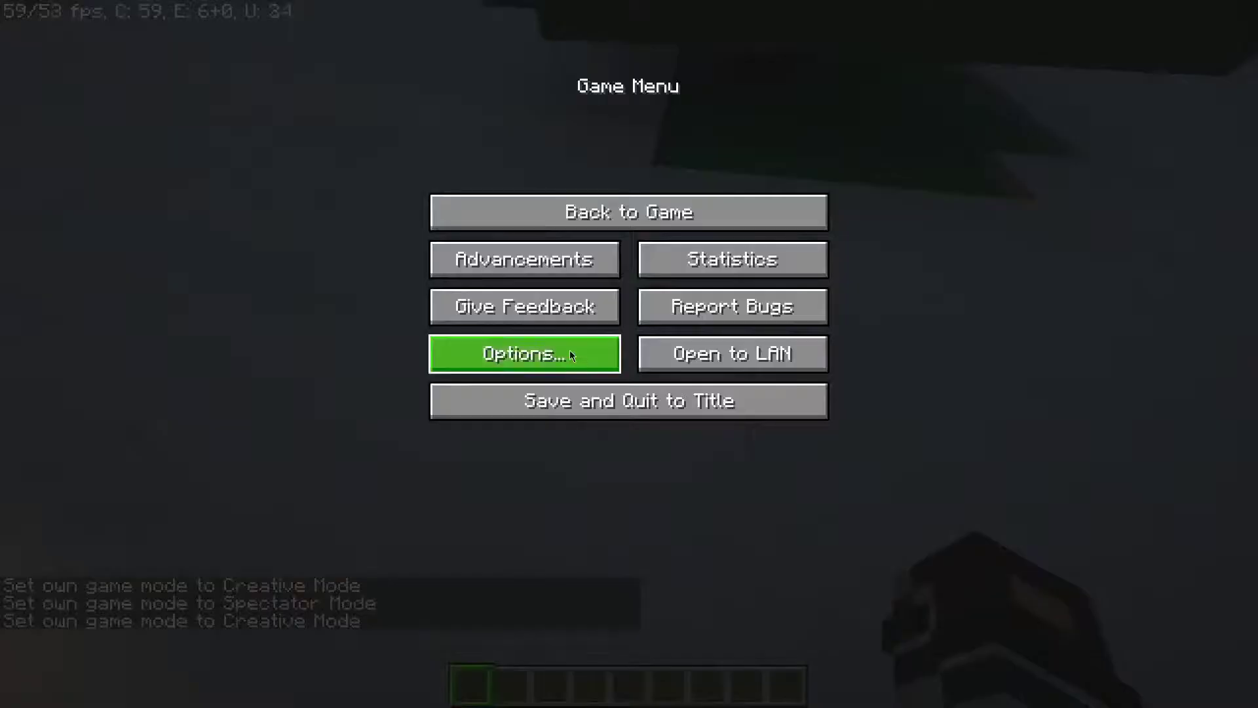
key("Escape")
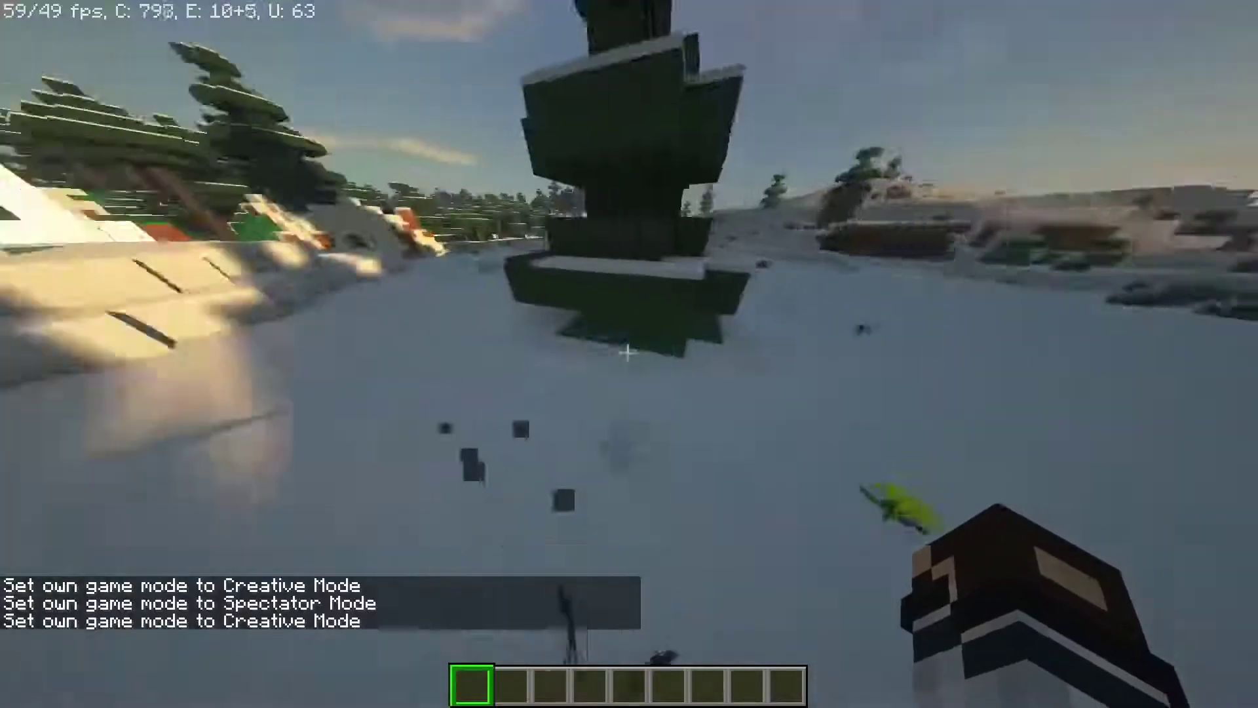
key("Escape")
left_click(574, 364)
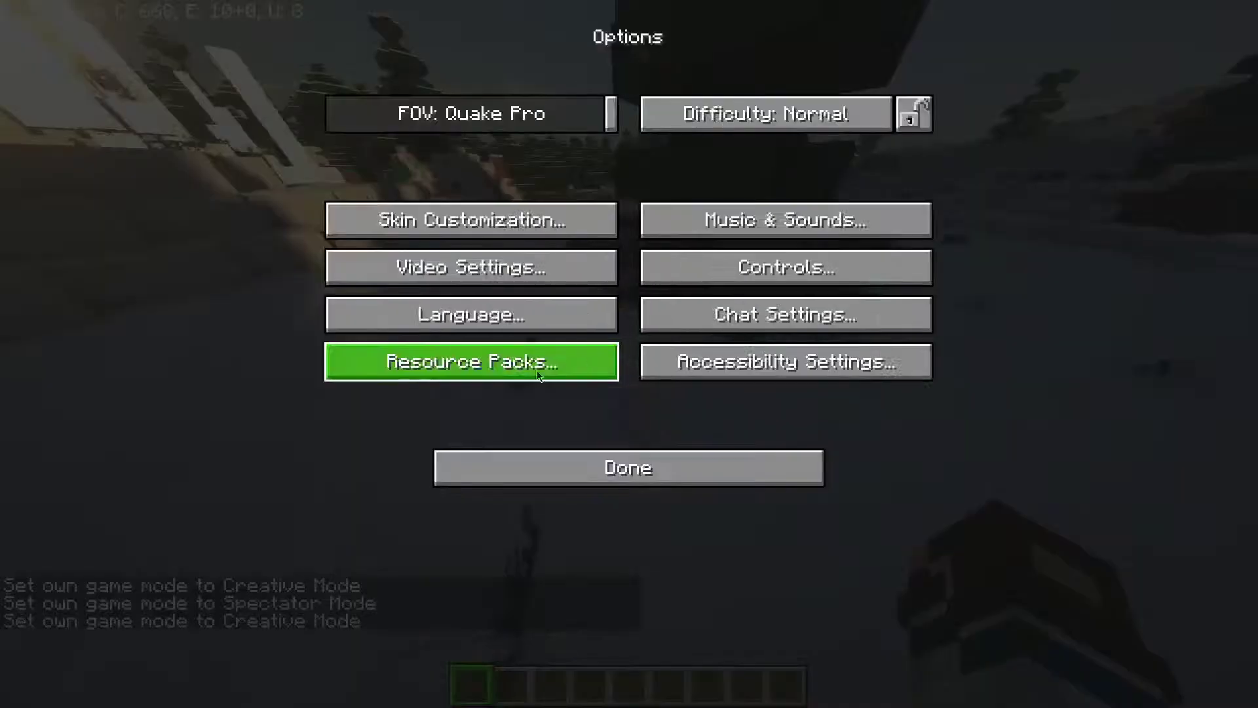
left_click(456, 348)
left_click(663, 131)
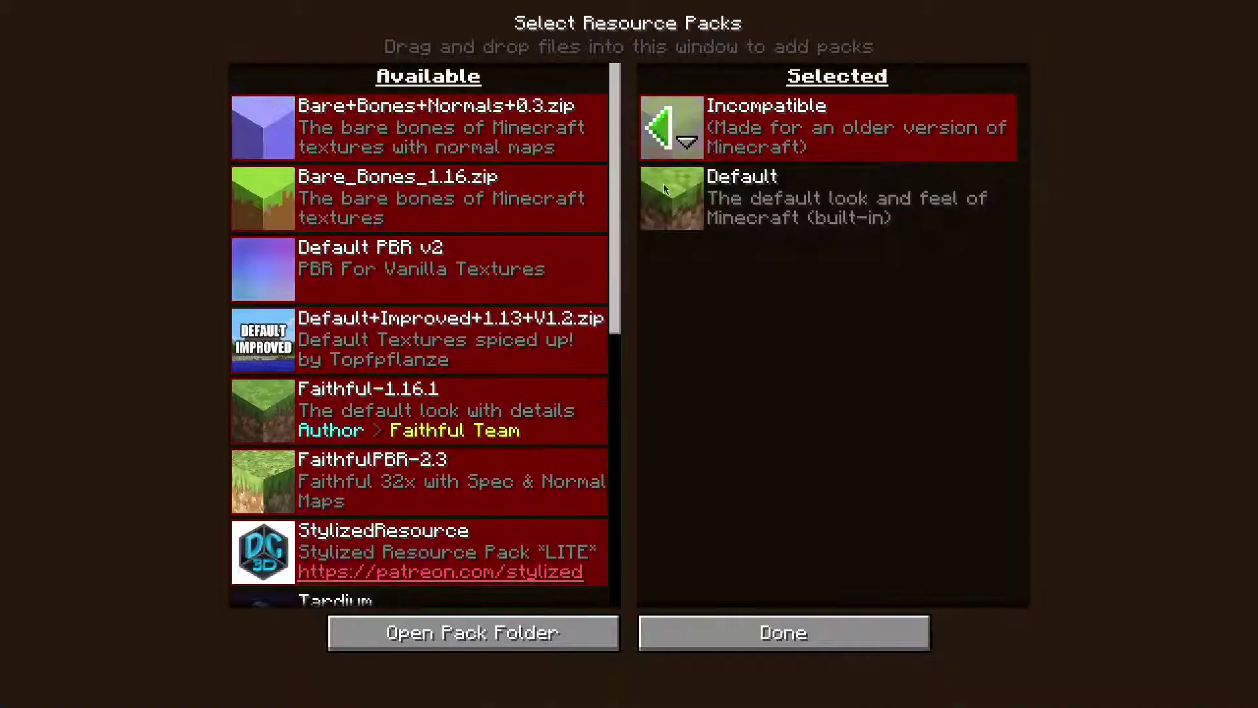
left_click(715, 638)
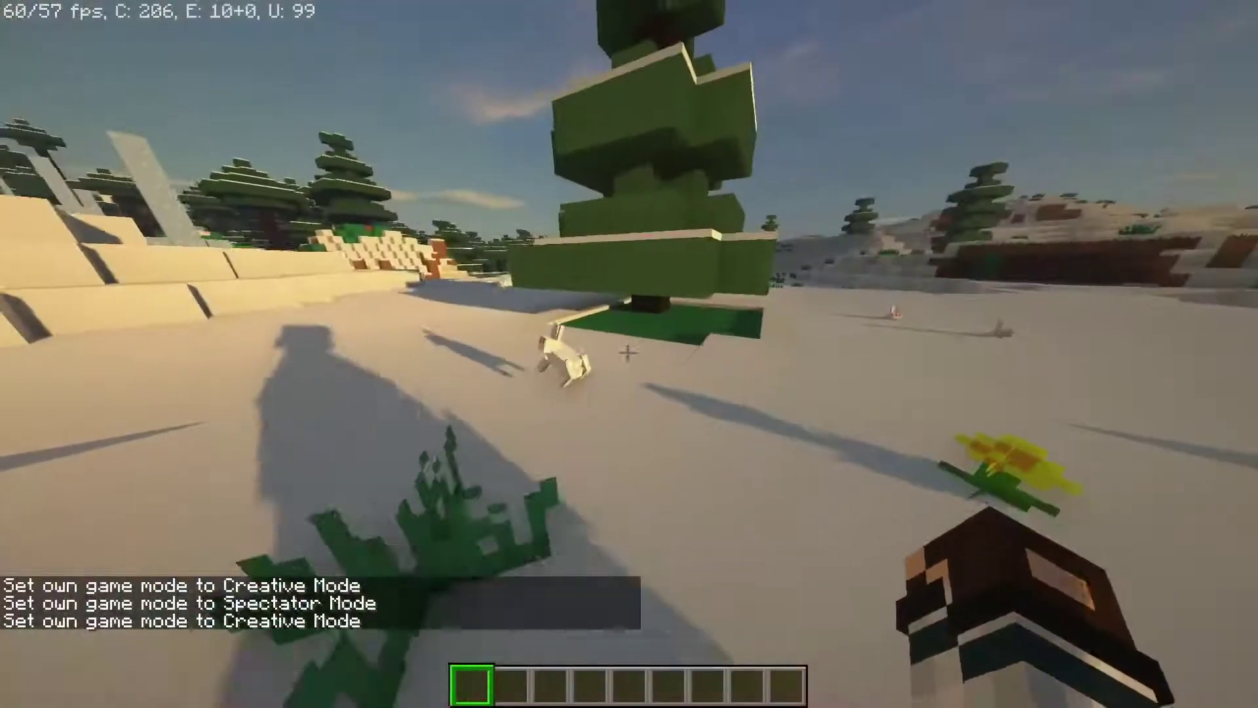
Step: Move around the lone spruce tree and examine it from above and from its base
key("w")
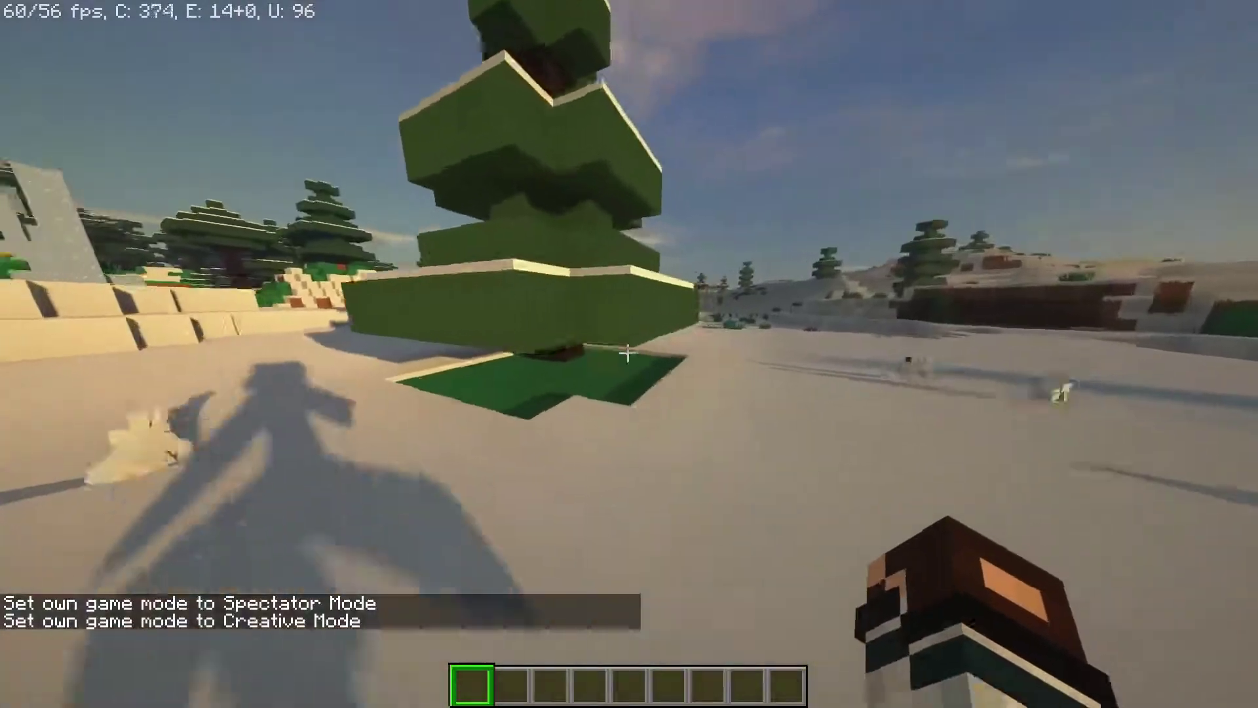
key("space")
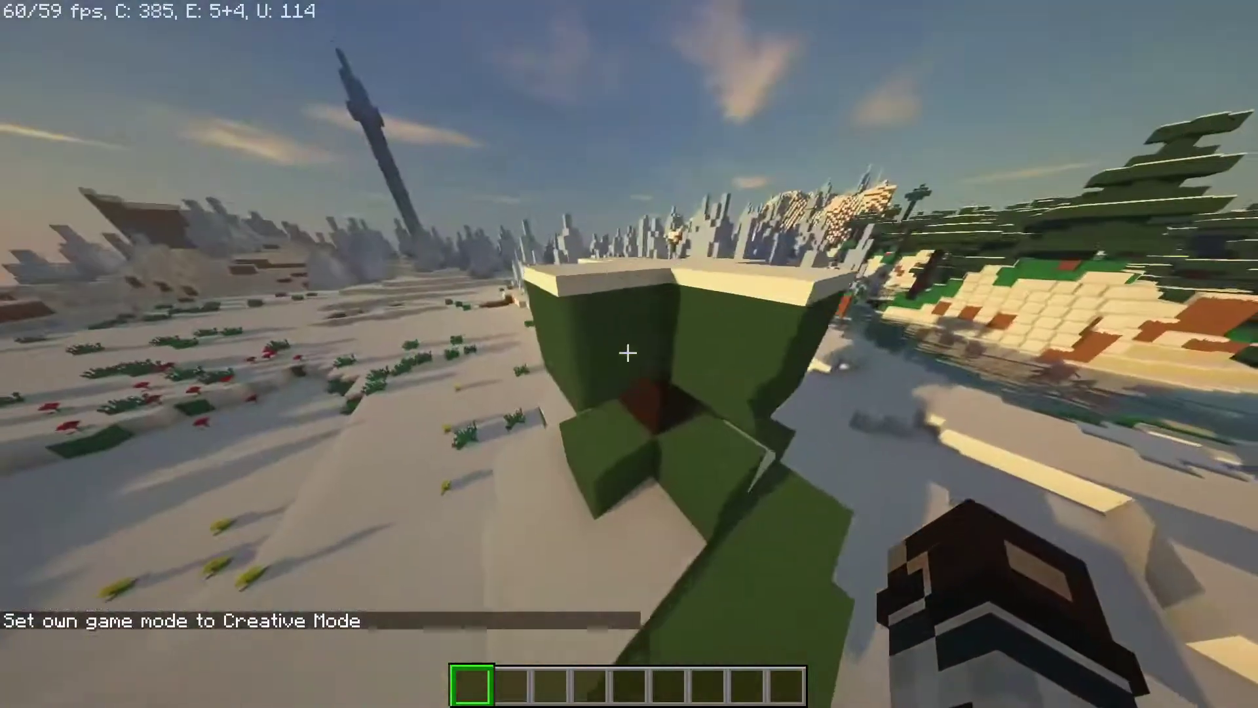
key("shift")
key("s")
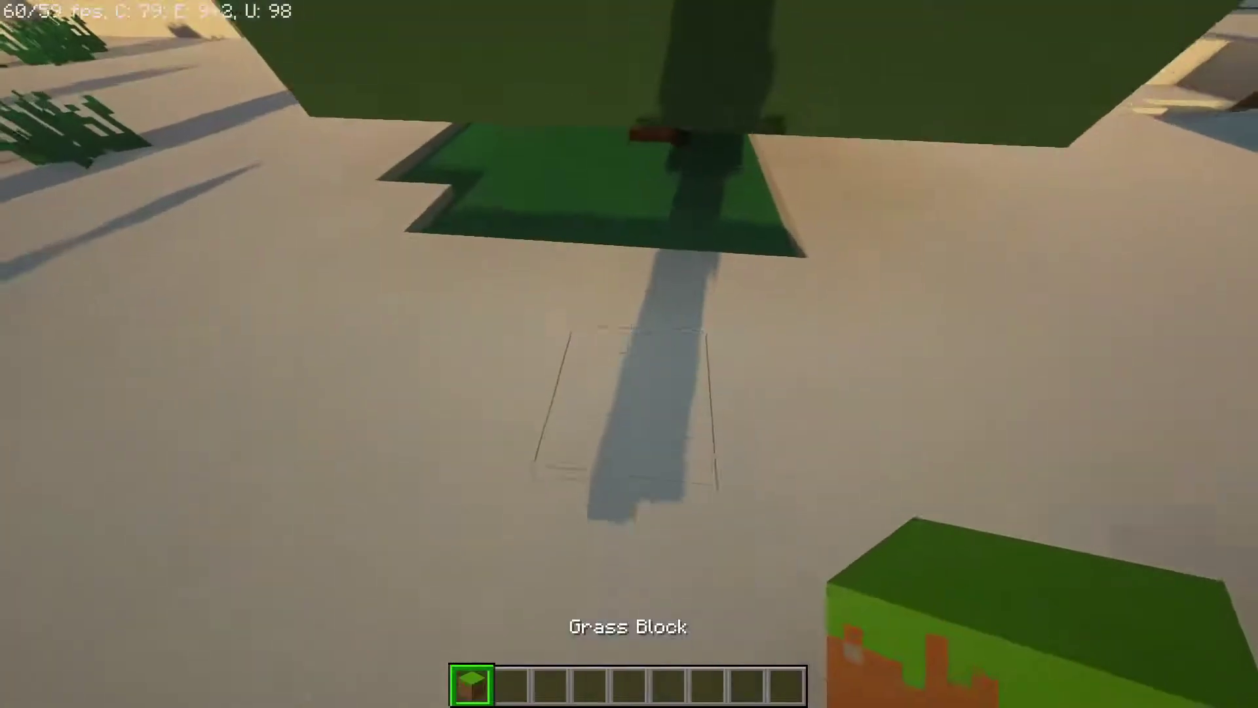
Step: Stack a pillar of Grass Blocks on the snow beside the spruce tree
right_click(628, 354)
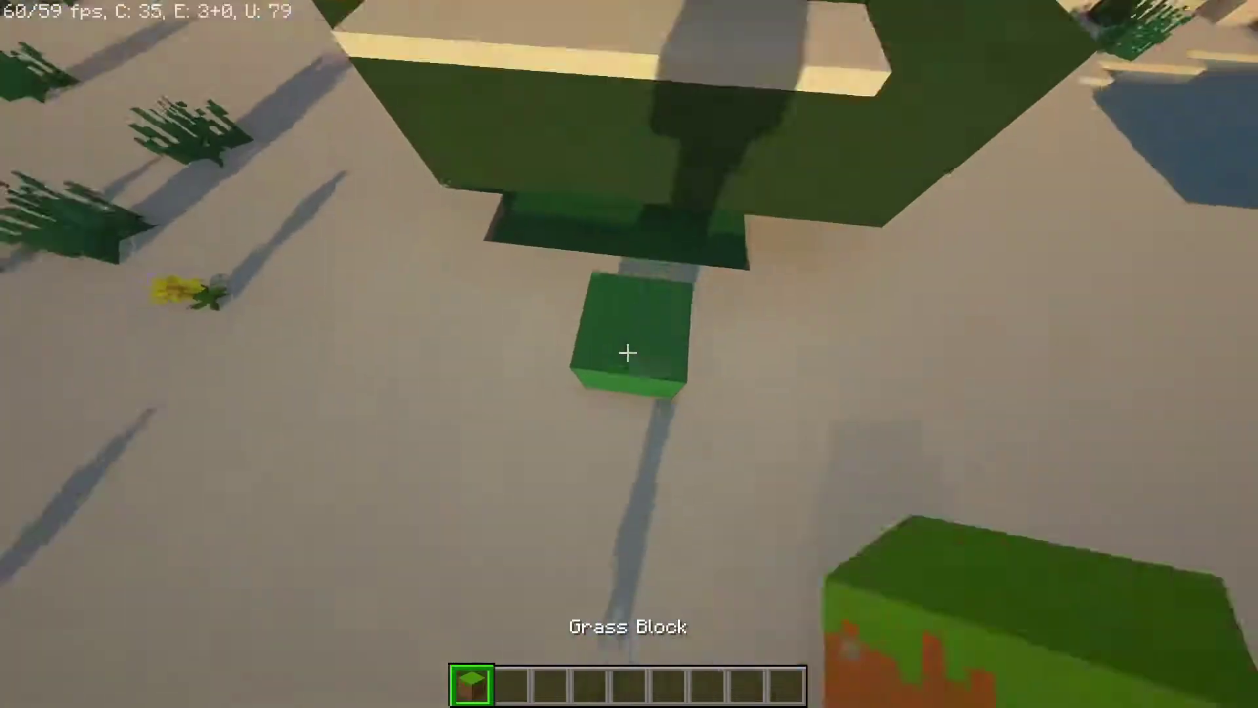
key("space")
right_click(628, 352)
right_click(628, 353)
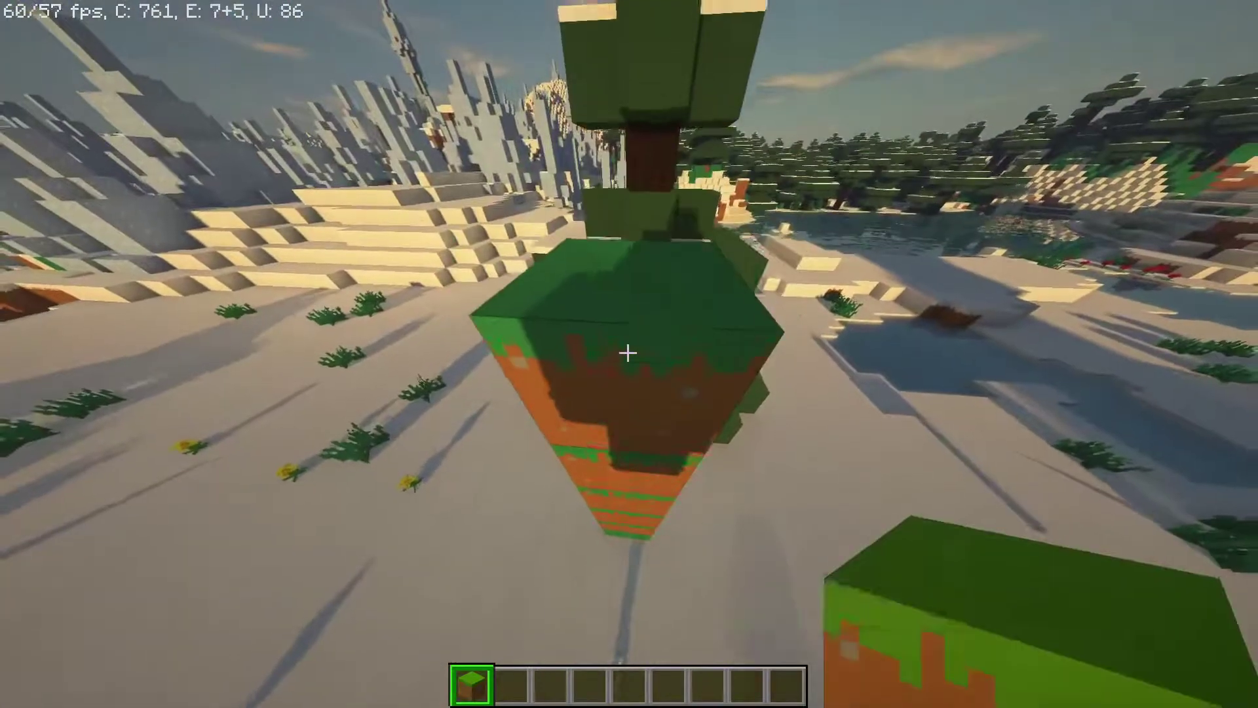
Step: Break the grass block pillar beside the spruce tree and switch to an empty hotbar slot
key("w")
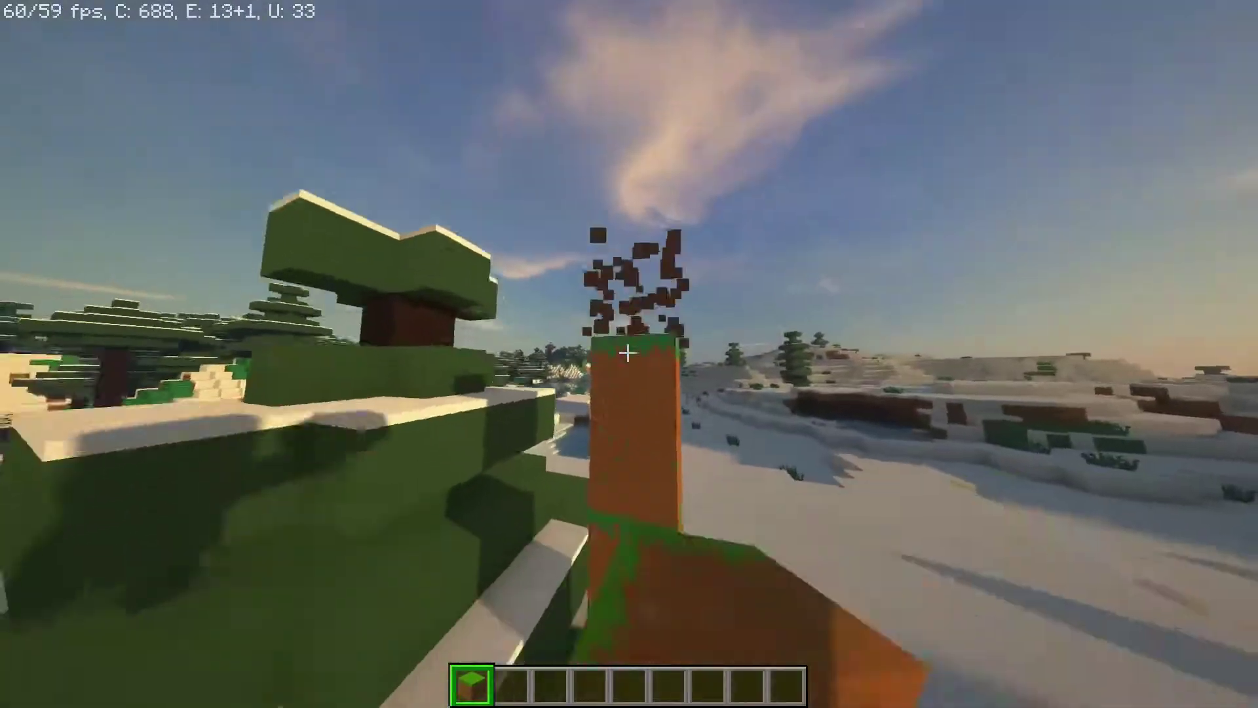
left_click(627, 353)
left_click(628, 353)
left_click(628, 353)
key("s")
key("w")
key("a")
scroll(628, 353, "down", 2)
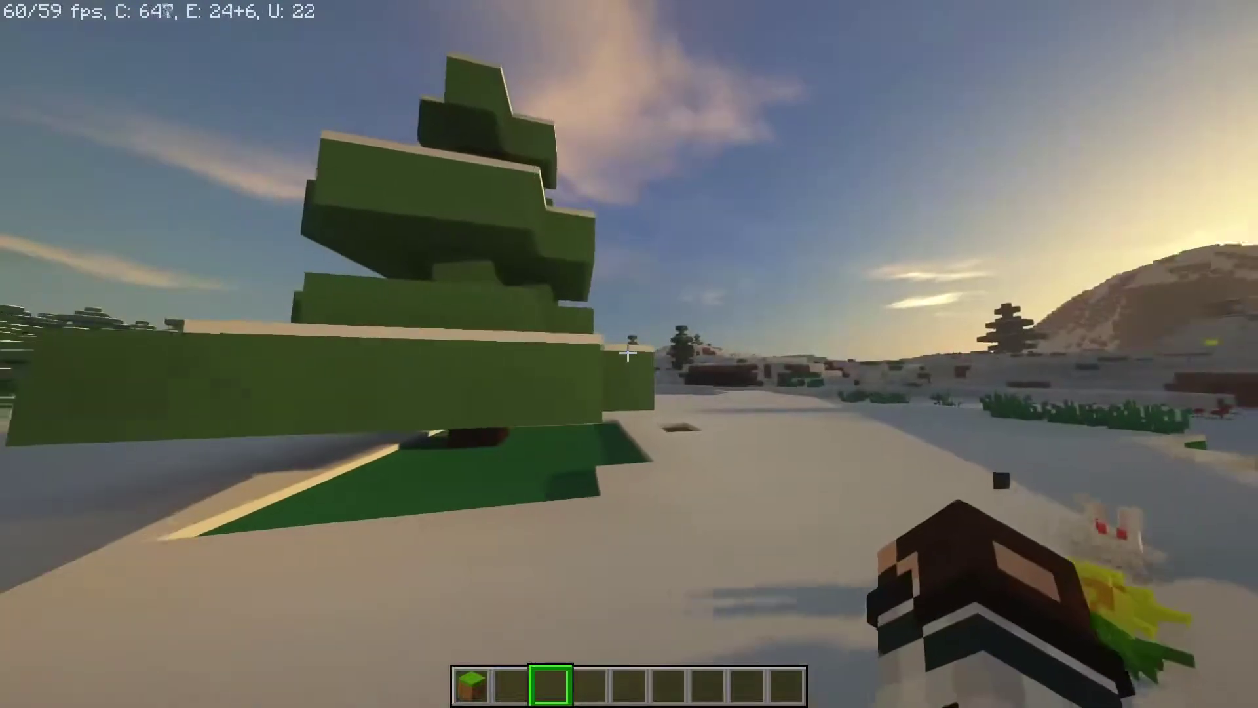
Step: Fly above and around the spruce tree to view its surroundings from several sides, and pause the game
key("space")
key("space")
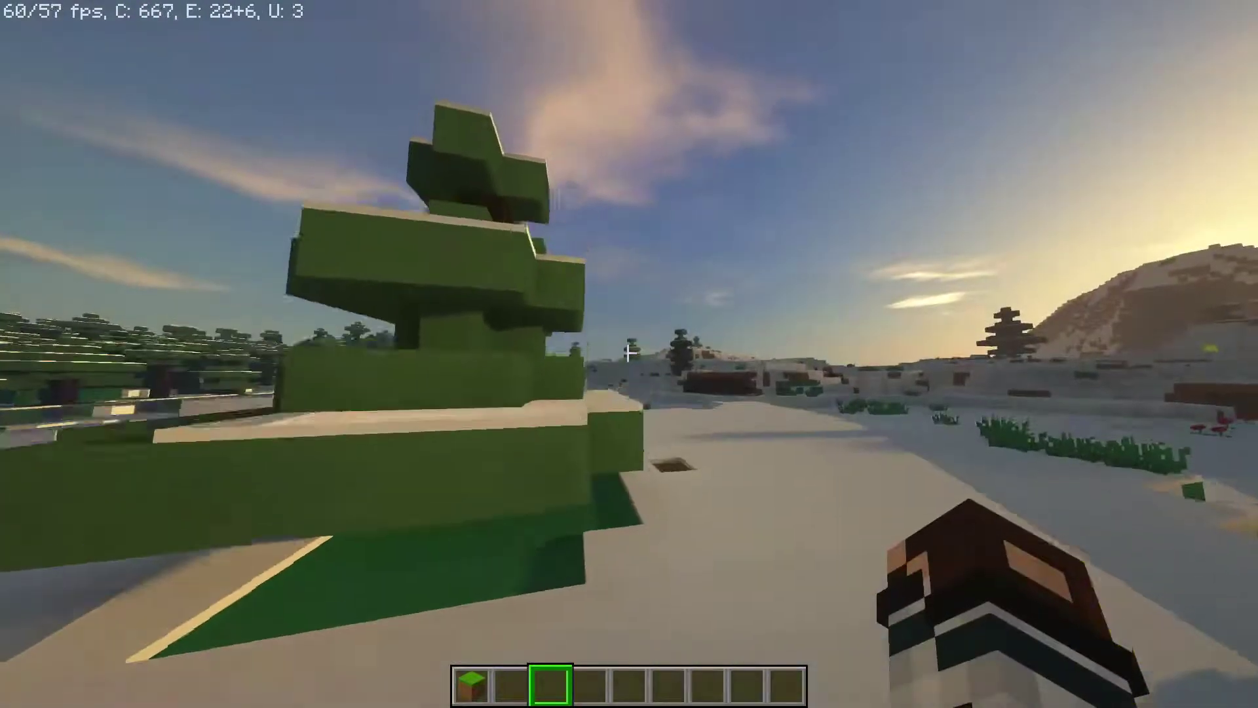
key("s")
key("s")
key("space")
key("w")
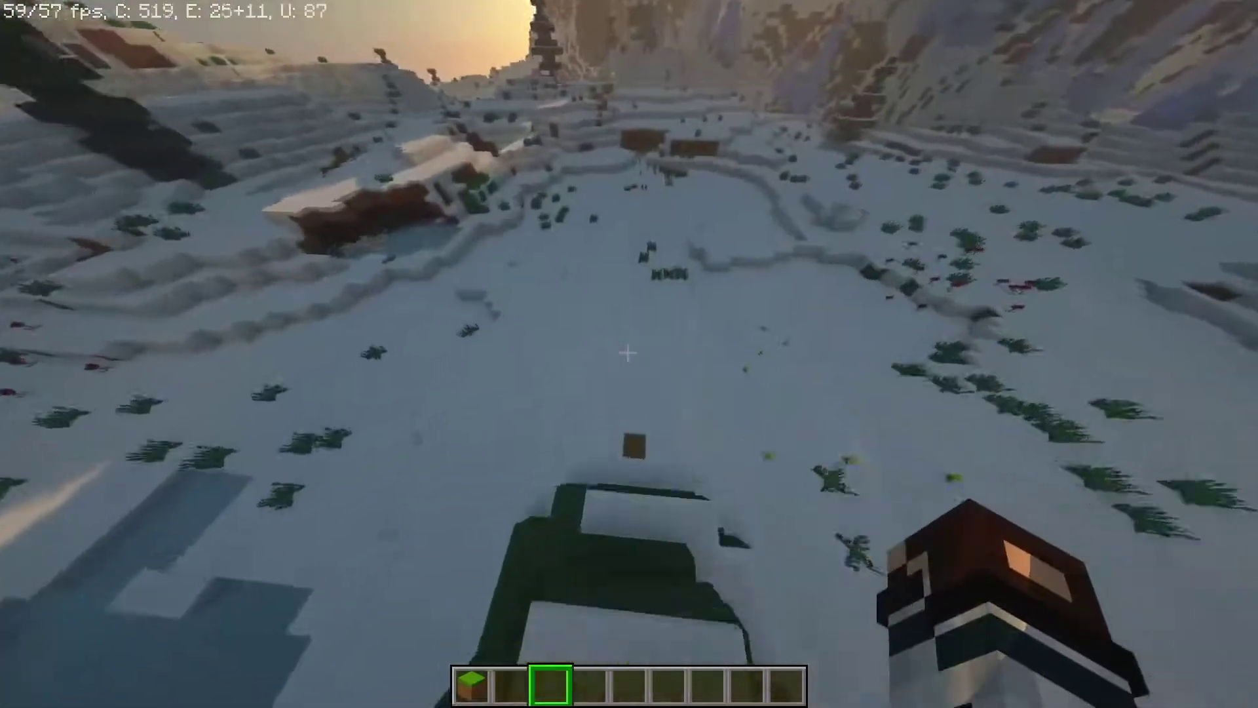
key("shift")
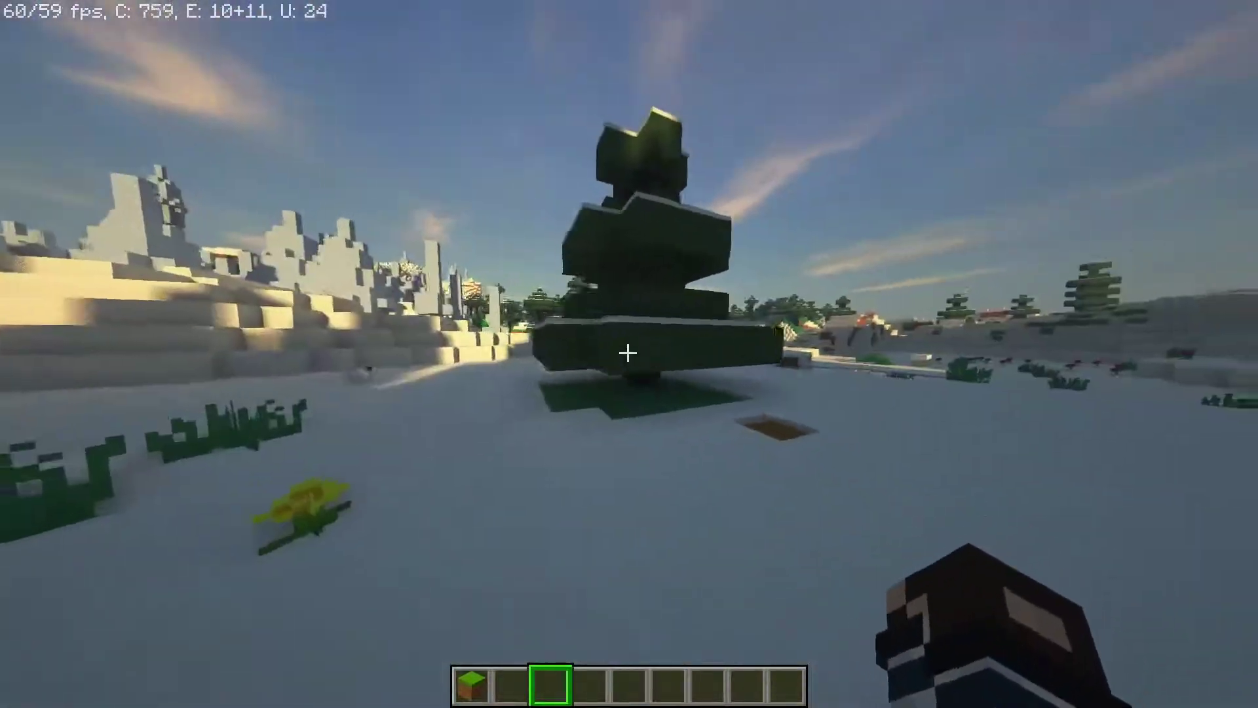
key("Escape")
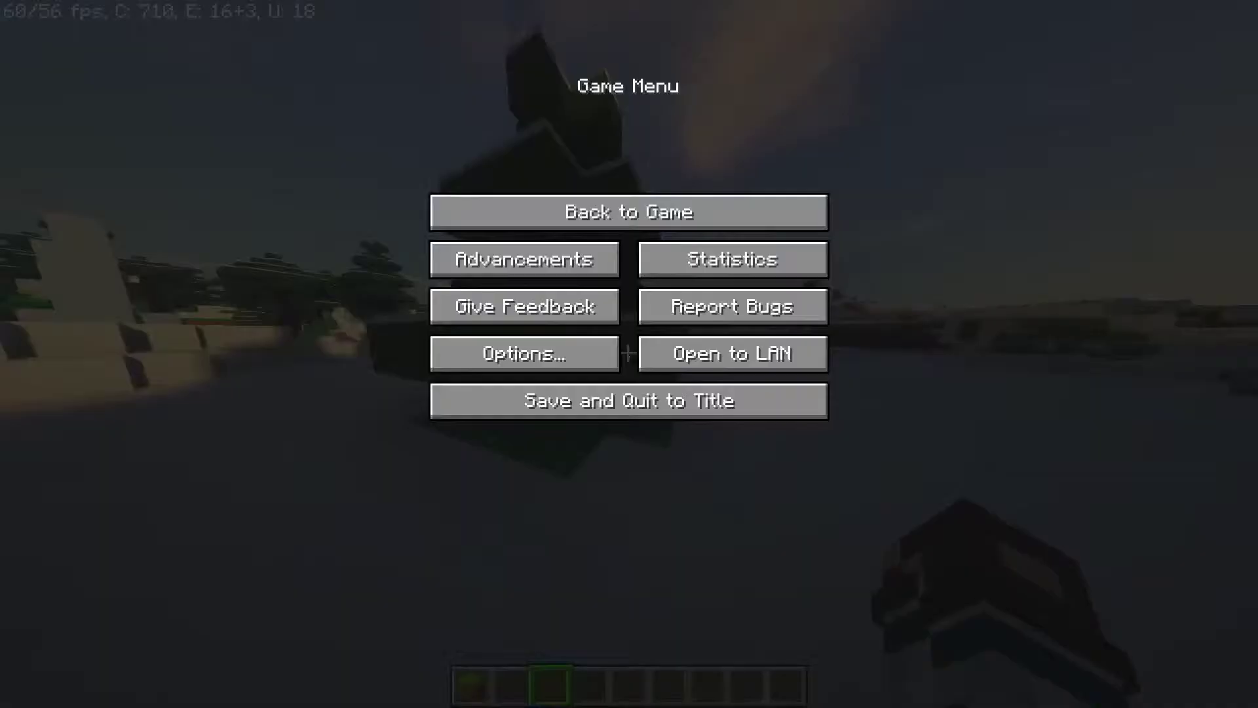
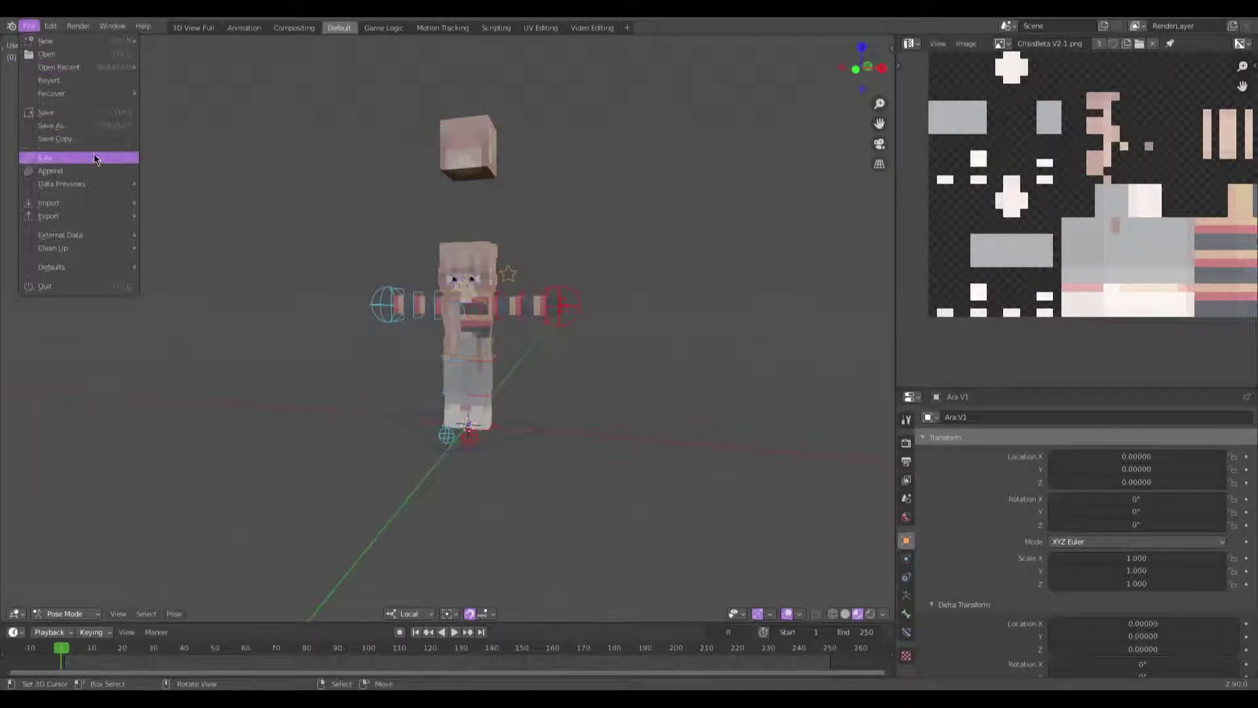
Step: Open the Object category of Minecraft_Blocks_Rig.blend in the append browser and display its contents as a horizontal list
left_click(88, 170)
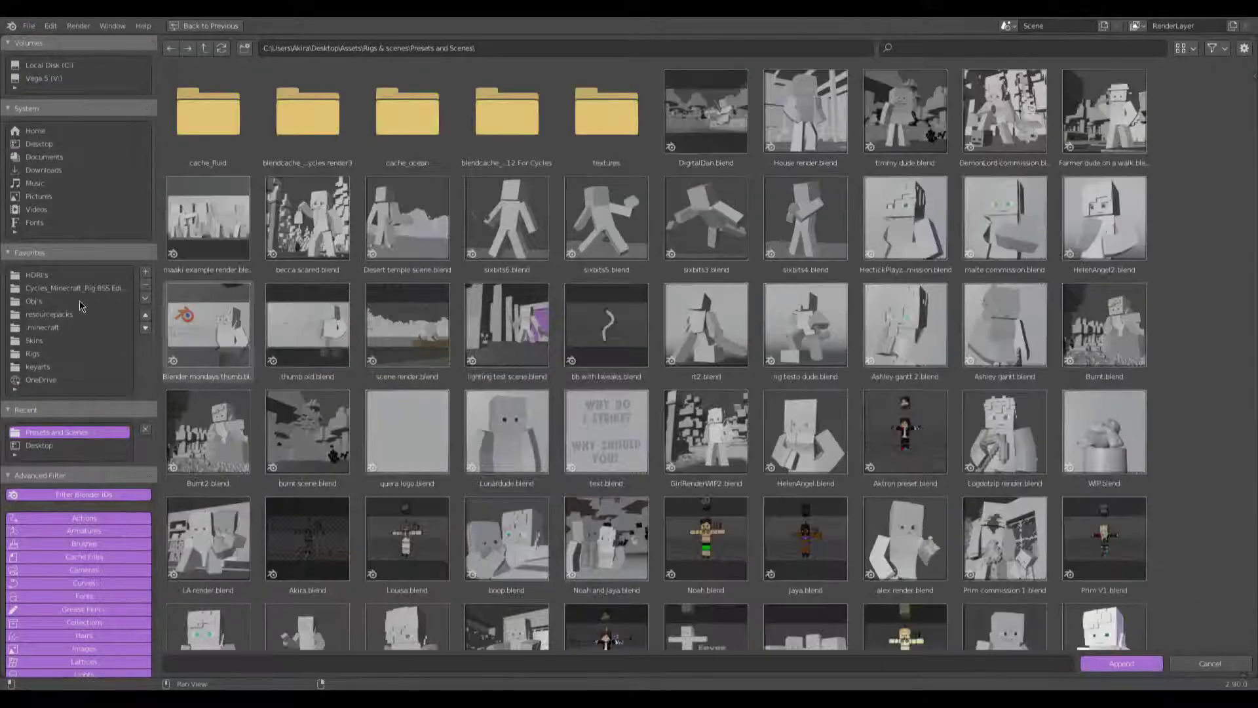
left_click(112, 289)
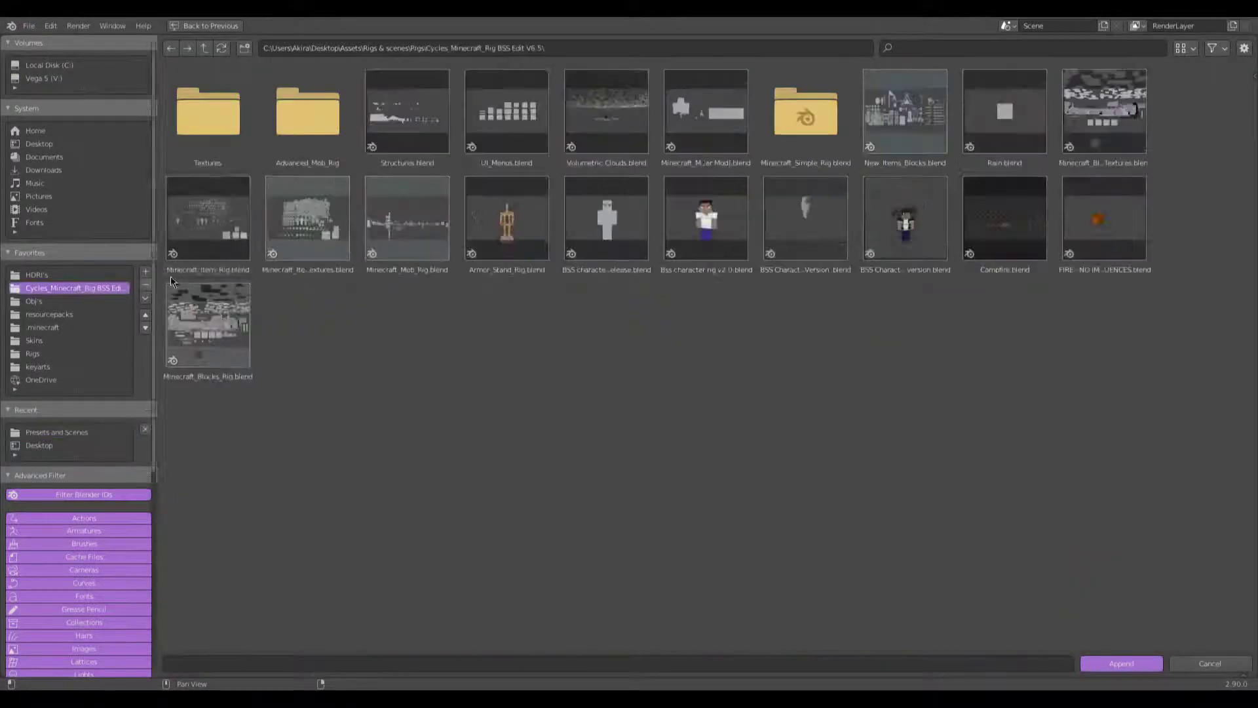
double_click(206, 352)
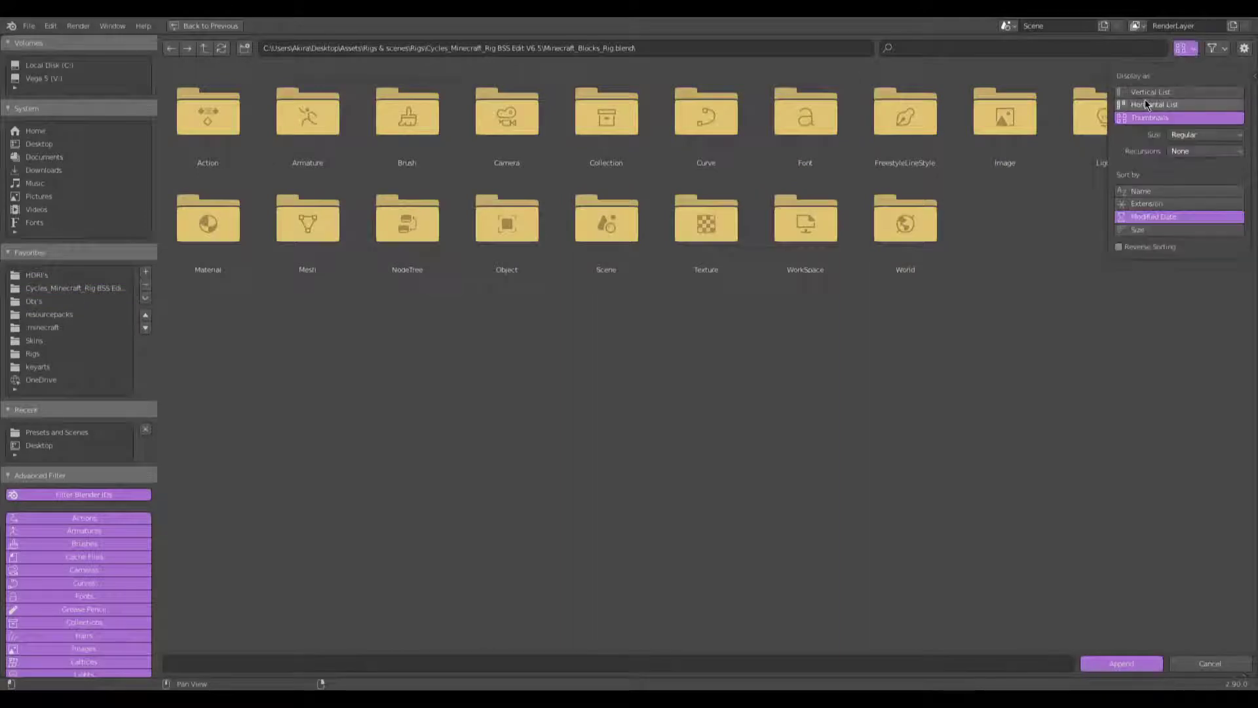
left_click(1147, 105)
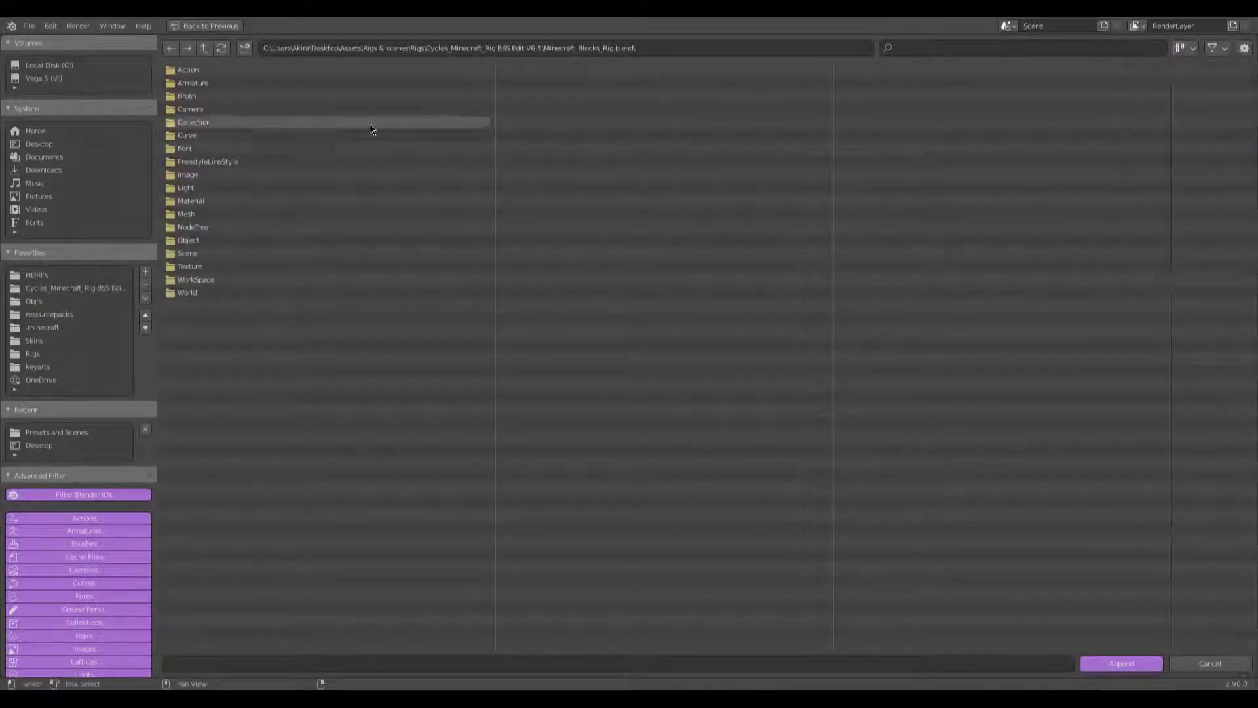
double_click(237, 237)
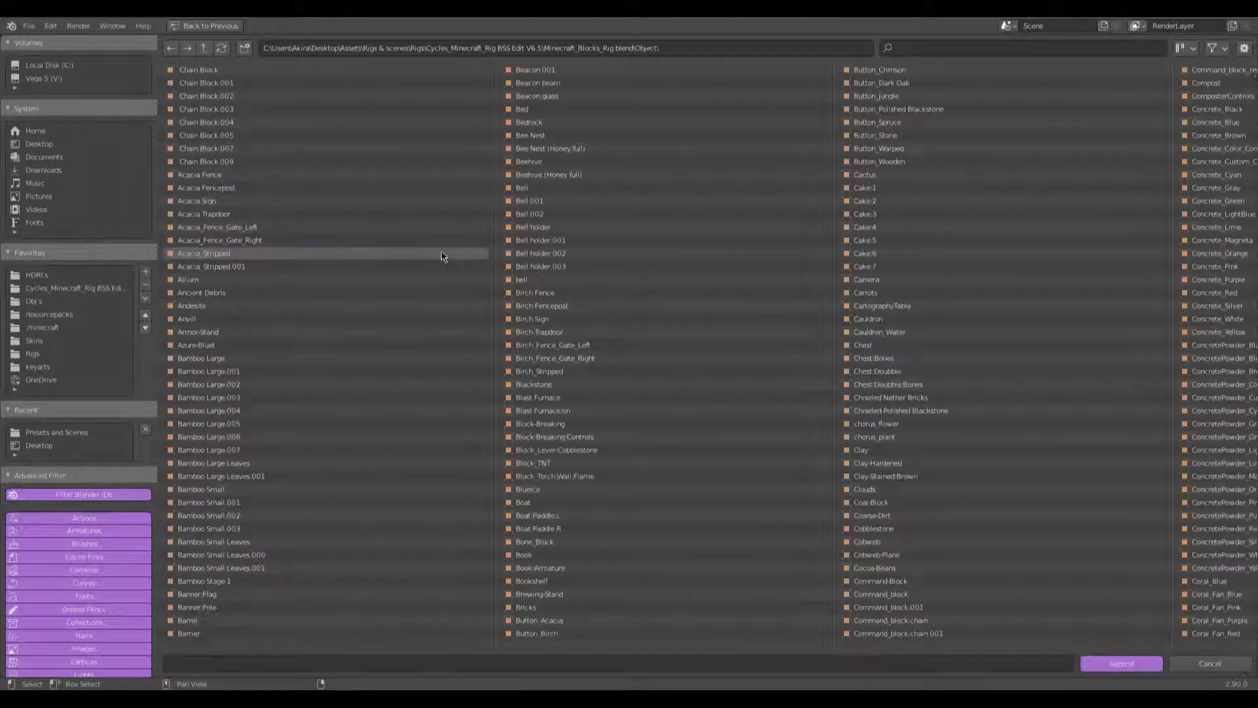
Step: Append the Snow, Snow Plane and Grass_Snow objects from the block library into the character scene
scroll(358, 253, "down", 6)
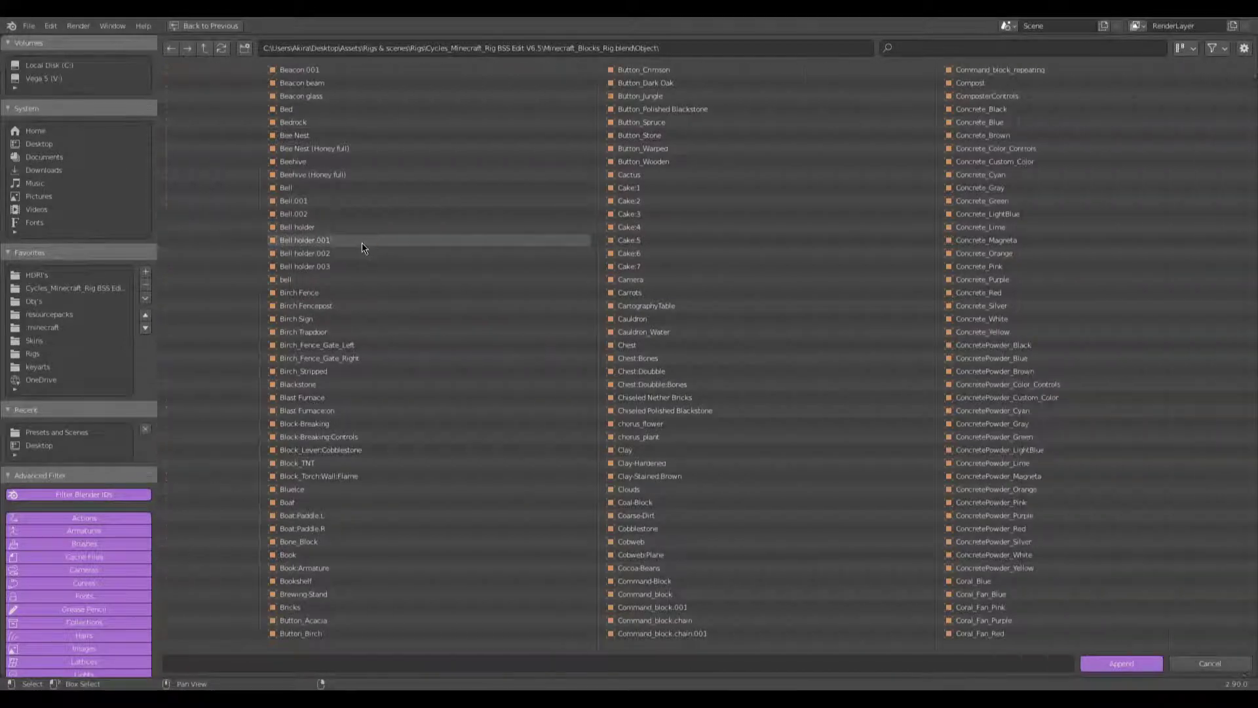
scroll(376, 236, "down", 1)
scroll(378, 231, "down", 20)
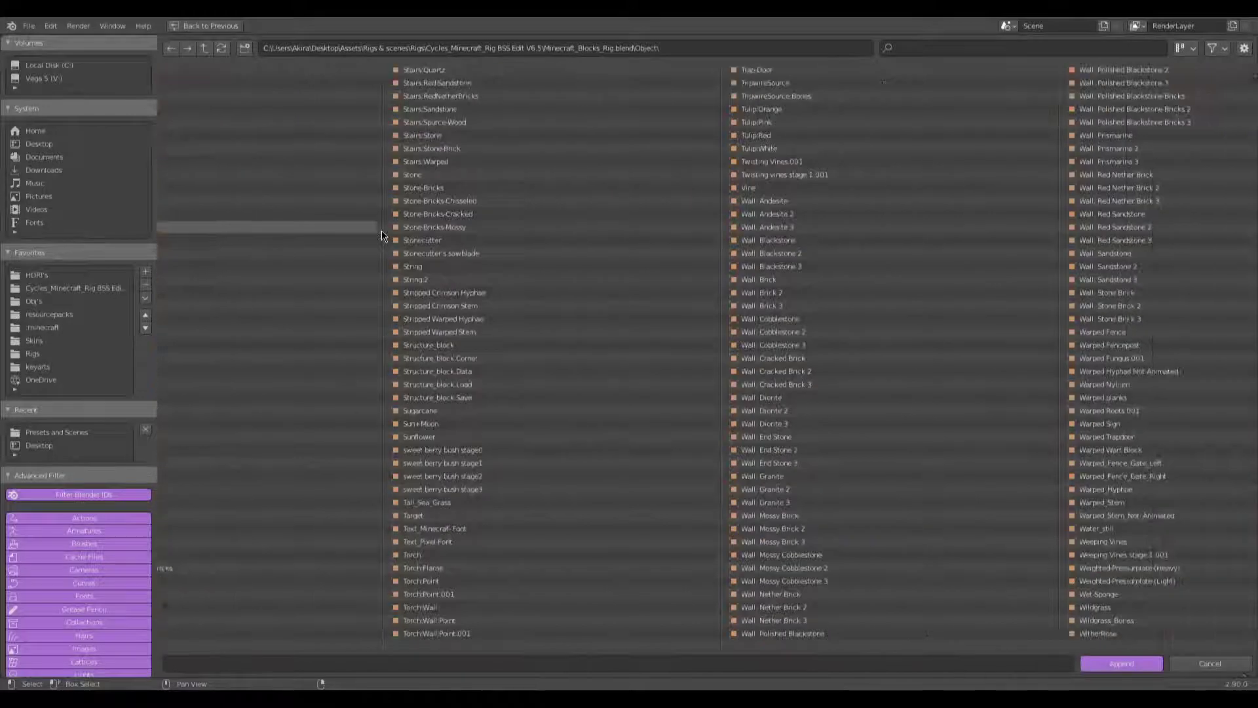
scroll(384, 232, "down", 15)
scroll(391, 241, "up", 15)
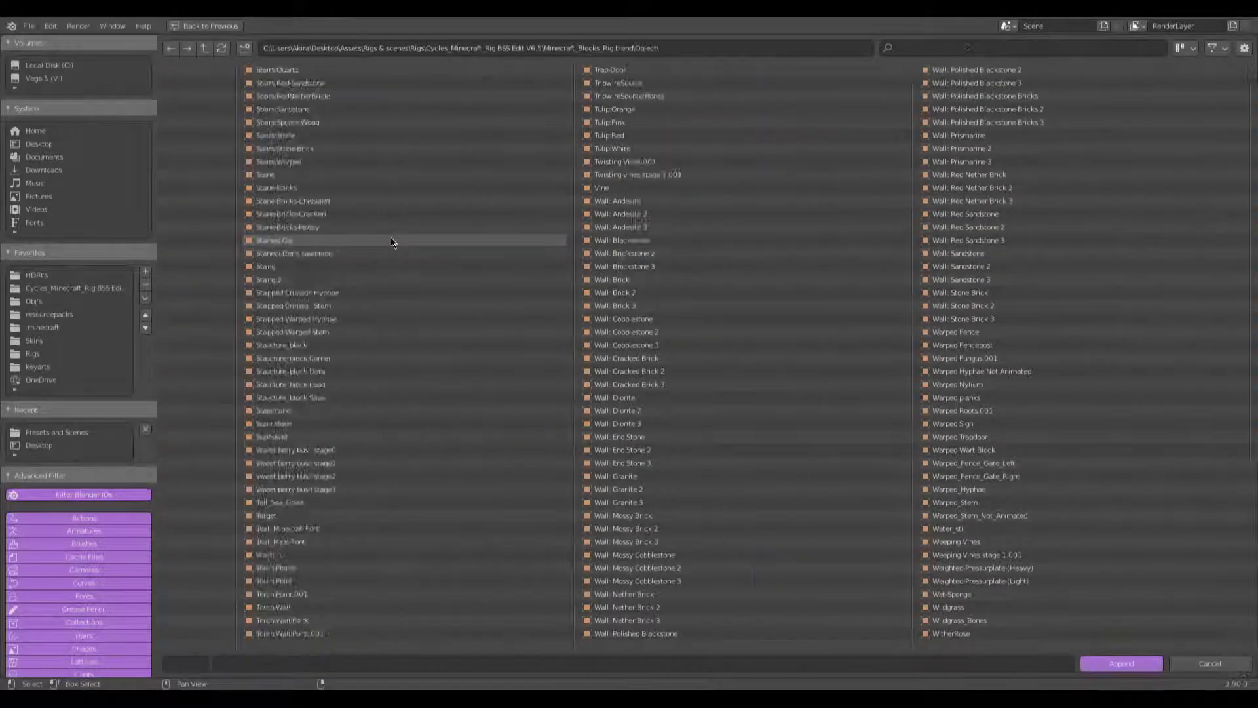
scroll(392, 238, "down", 3)
scroll(391, 238, "up", 1)
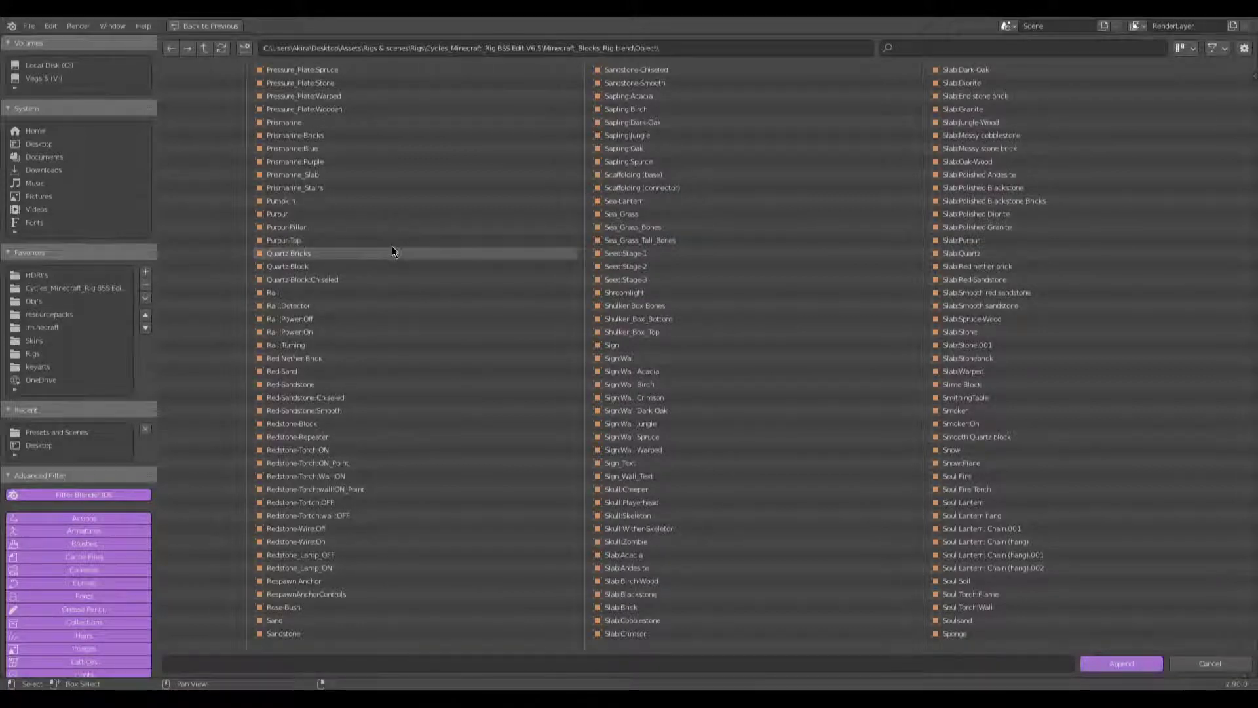
scroll(392, 252, "down", 5)
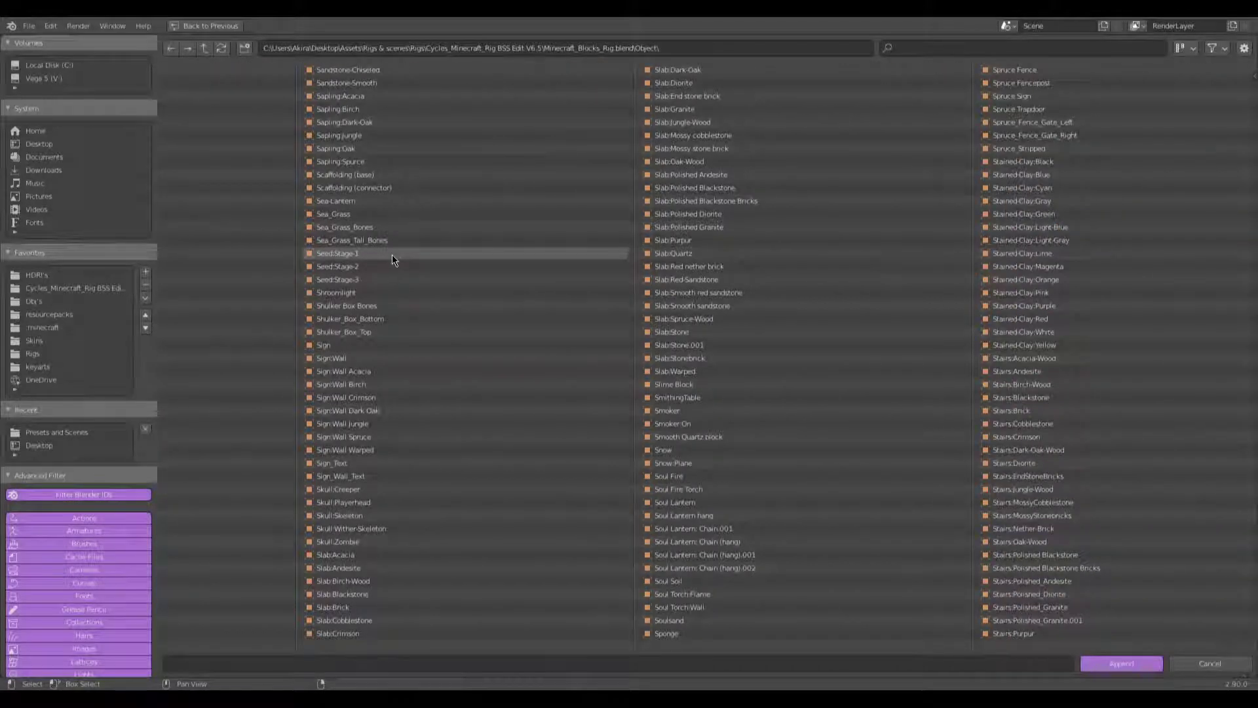
left_click(673, 451)
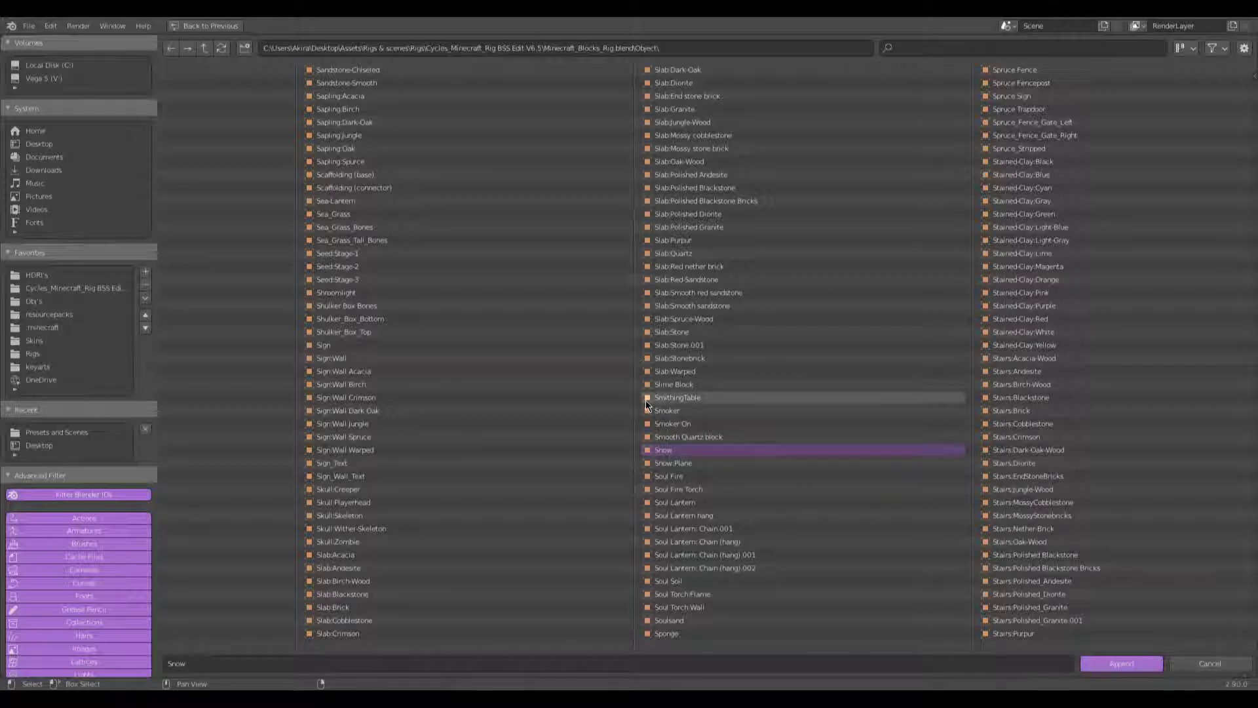
left_click(674, 459, "ctrl")
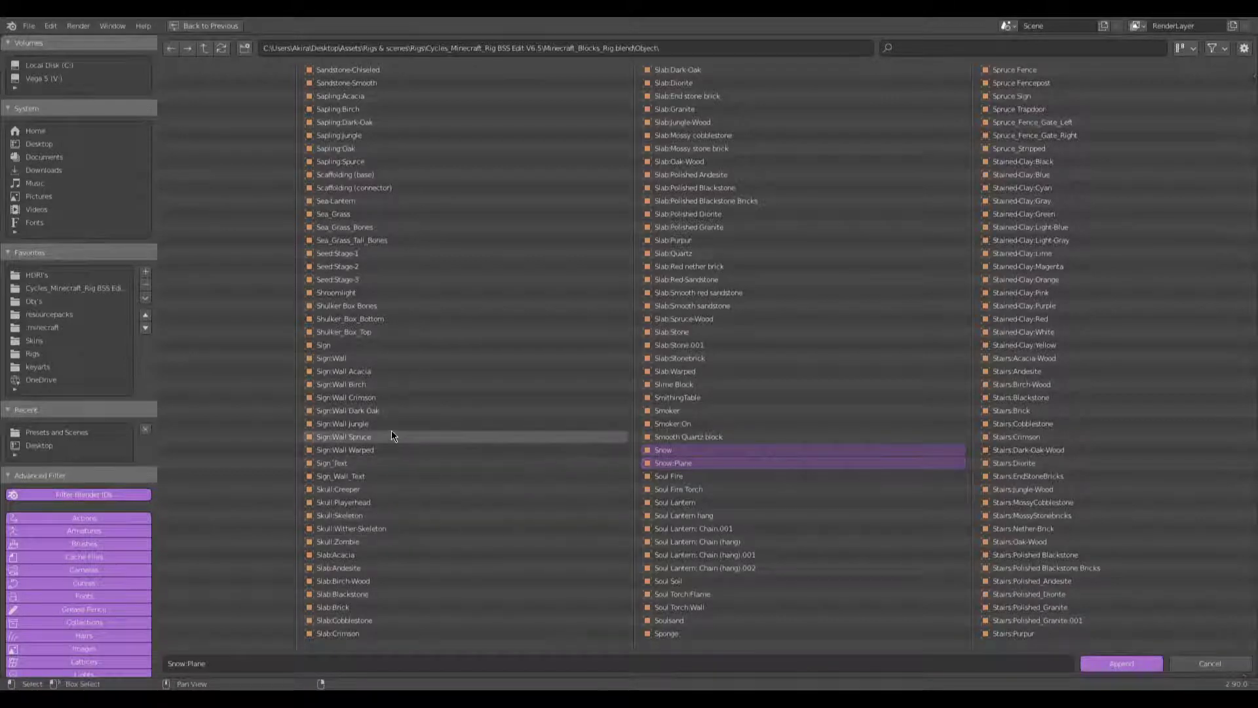
scroll(390, 419, "down", 5)
scroll(401, 439, "up", 10)
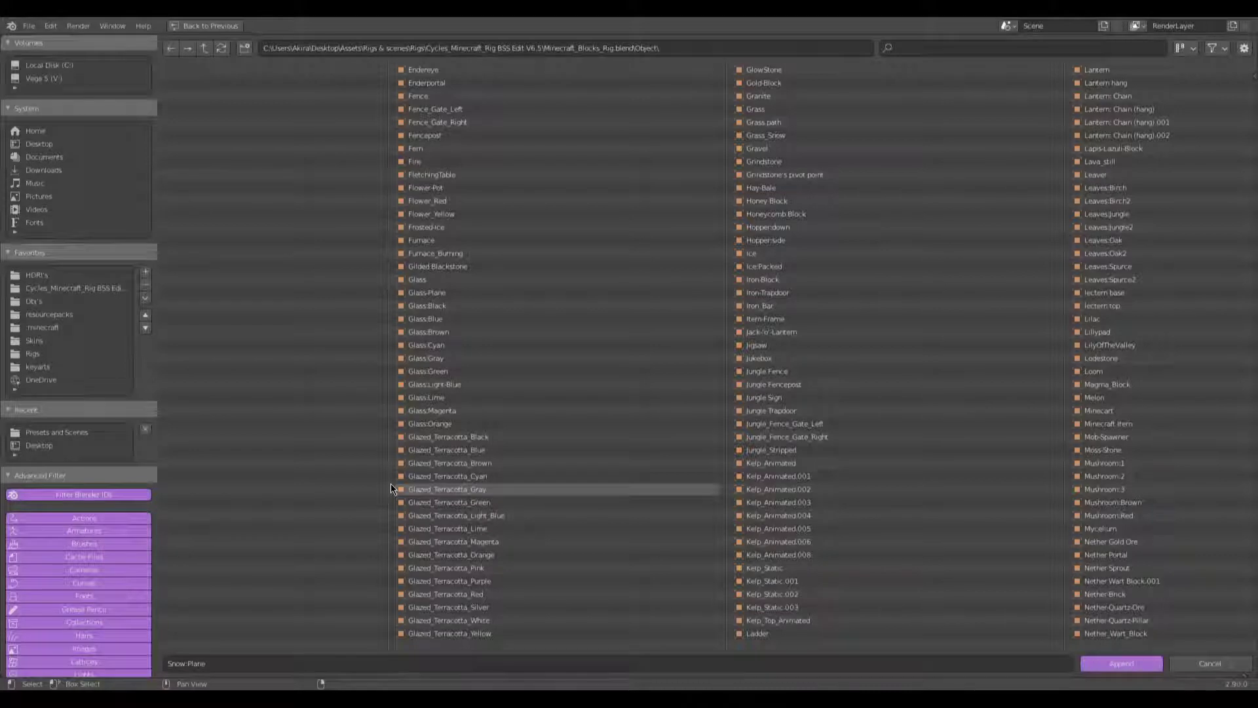
left_click(792, 147)
left_click(1120, 664)
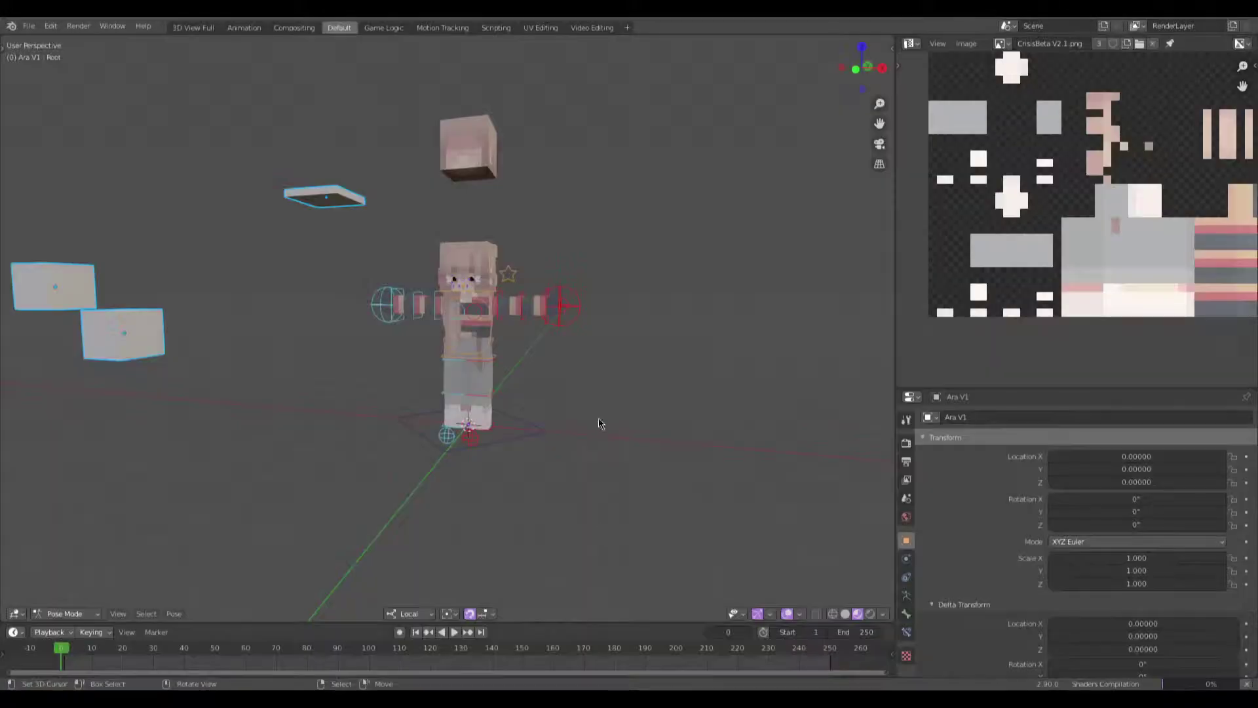
Step: Scale down the whole character rig from its root control and deselect it
scroll(308, 408, "down", 1)
middle_click_drag(308, 407, 462, 389, "shift")
right_click(305, 419)
right_click(583, 282)
middle_click_drag(569, 371, 413, 357, "shift")
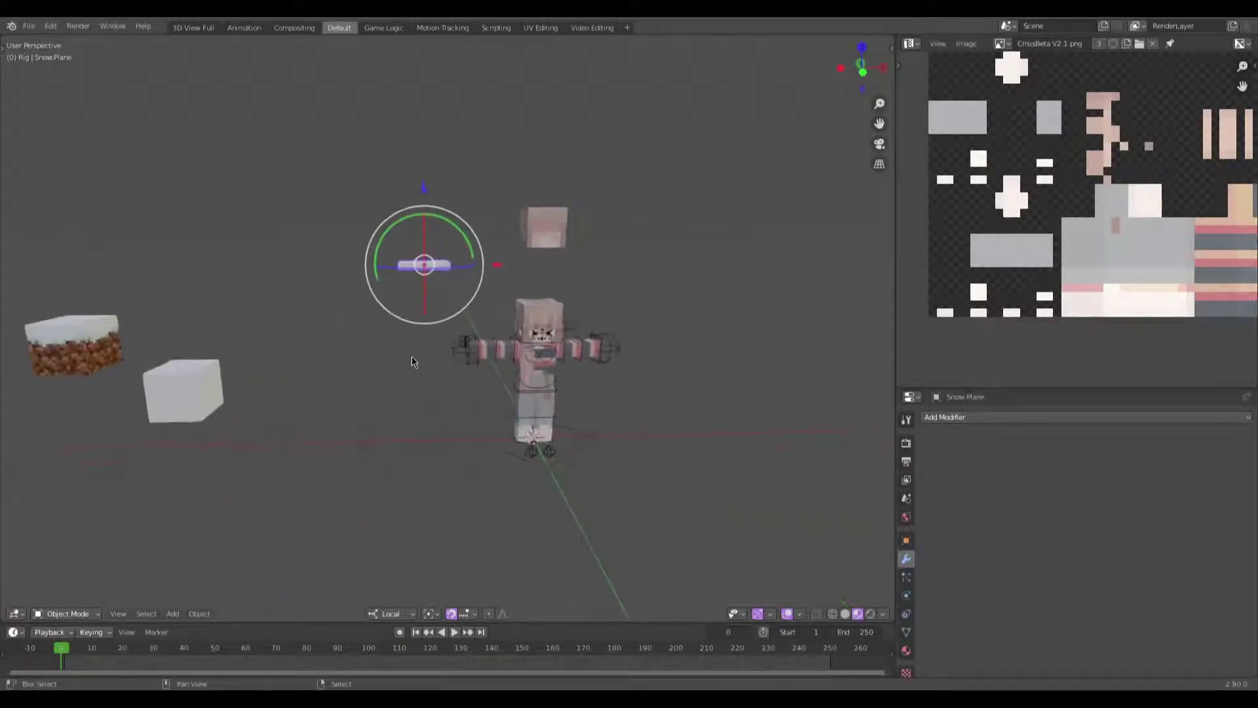
scroll(411, 363, "up", 2)
right_click(584, 471)
key("s")
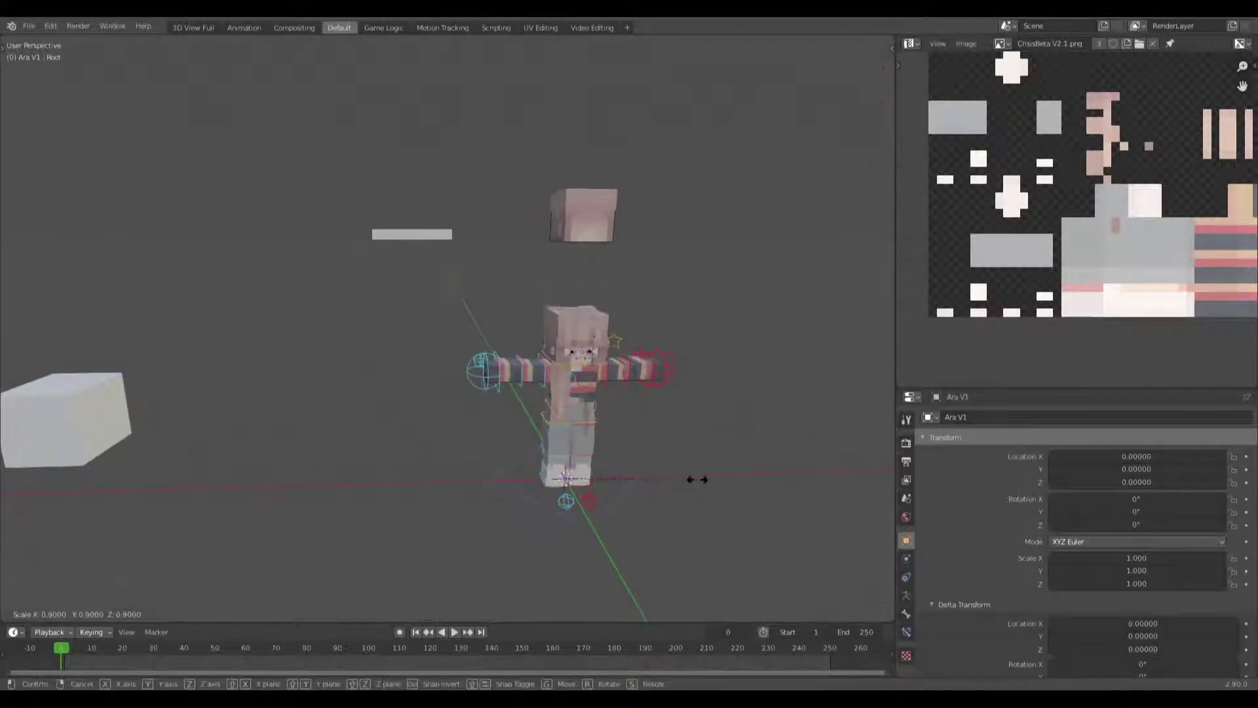
left_click(649, 486)
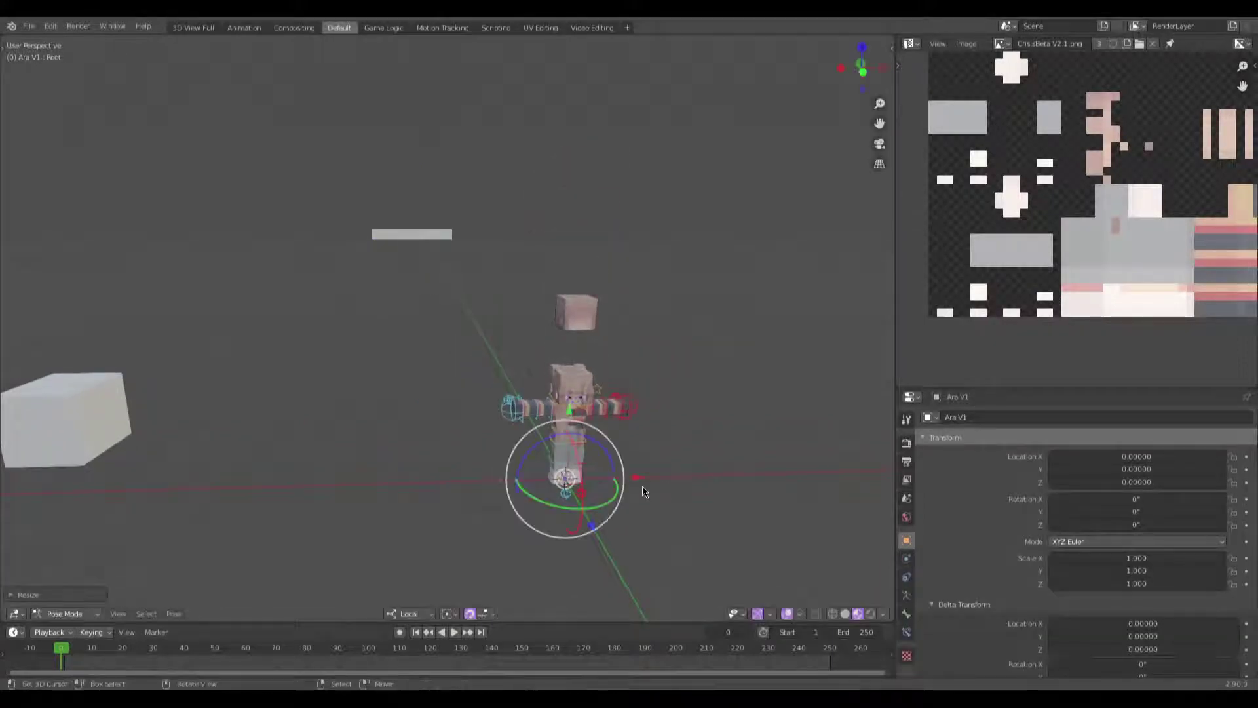
scroll(629, 483, "down", 5)
key("alt+a")
Step: Move the Grass_Snow block beneath the character's feet, checking its alignment in the front and side views
middle_click_drag(334, 354, 355, 351, "shift")
right_click(282, 338)
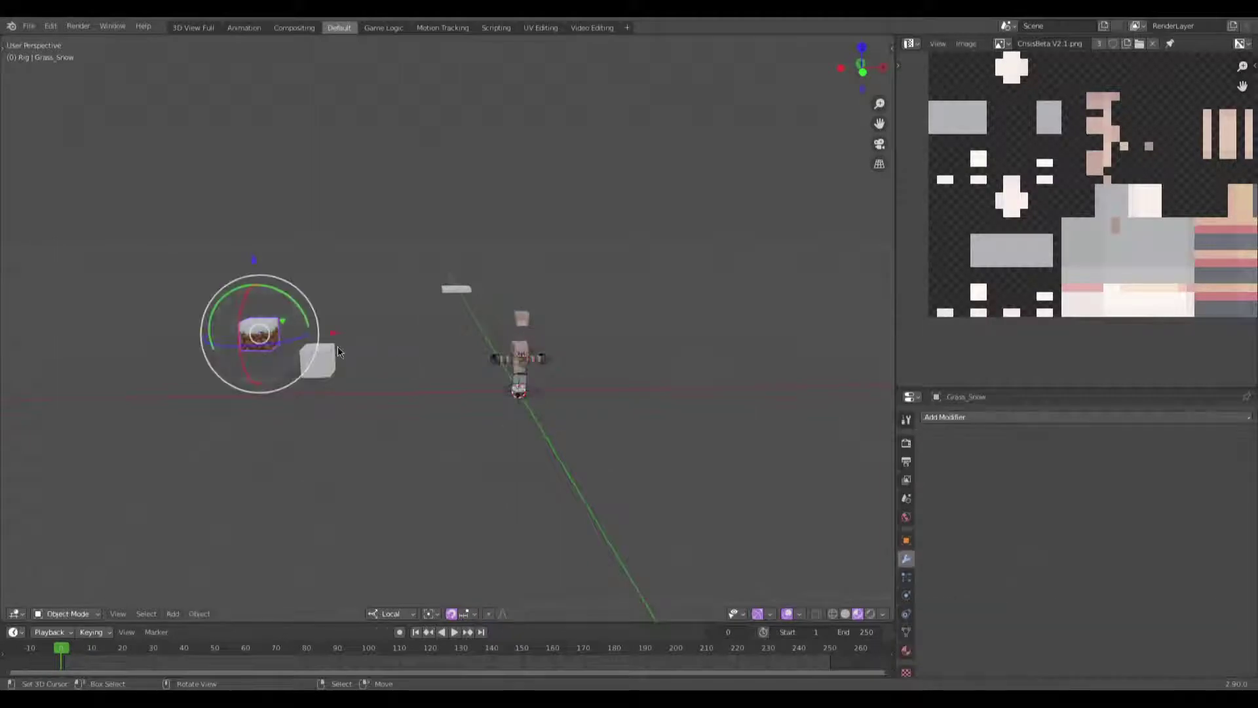
key("g")
left_click(741, 454)
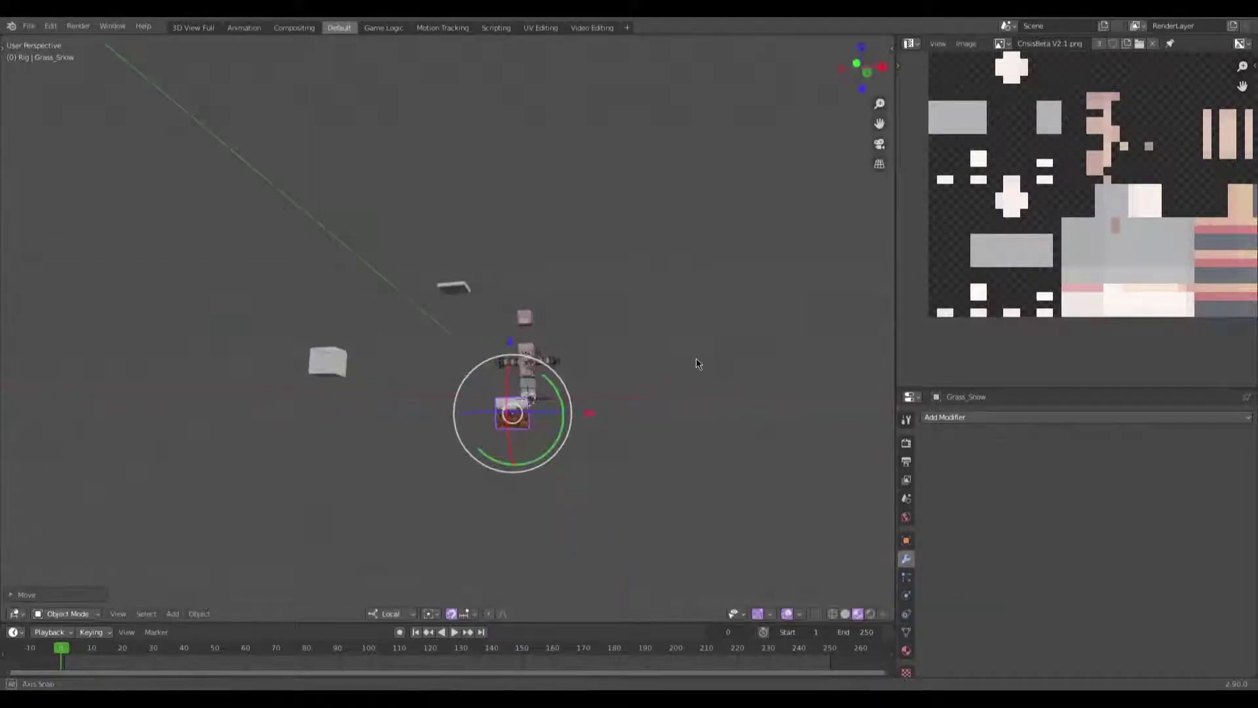
key("KP_1")
scroll(714, 305, "up", 3)
key("KP_3")
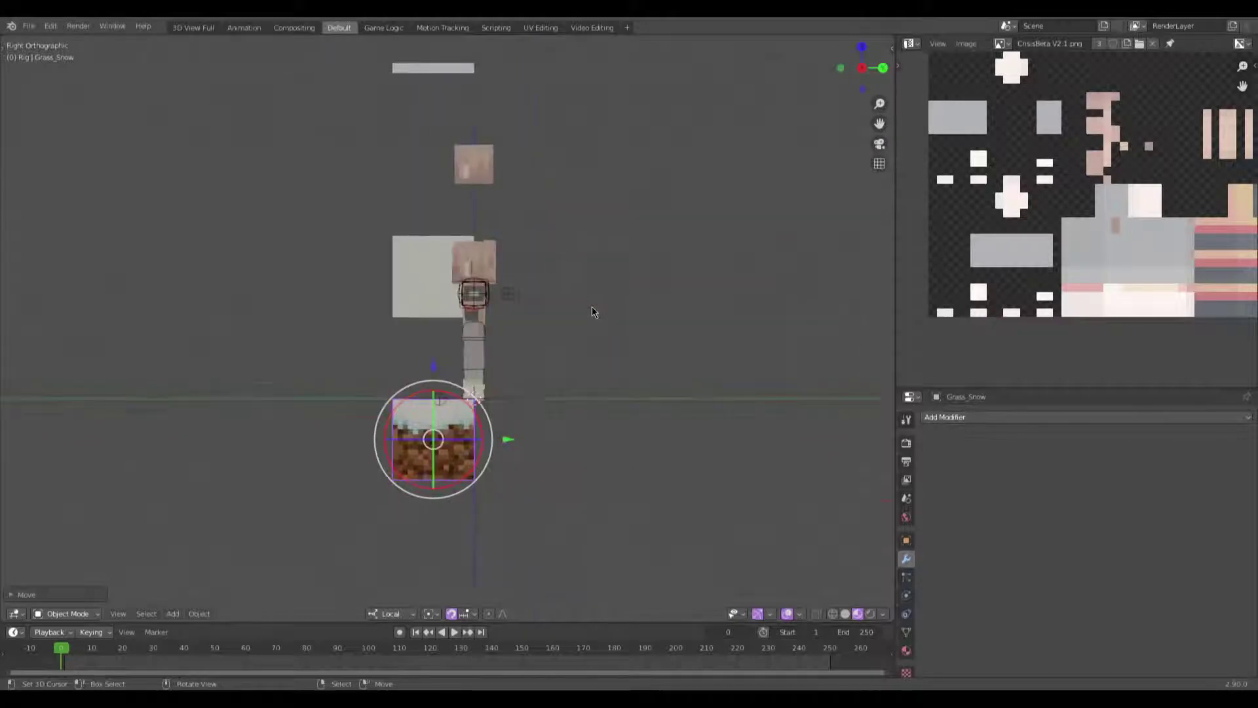
middle_click_drag(524, 291, 705, 398)
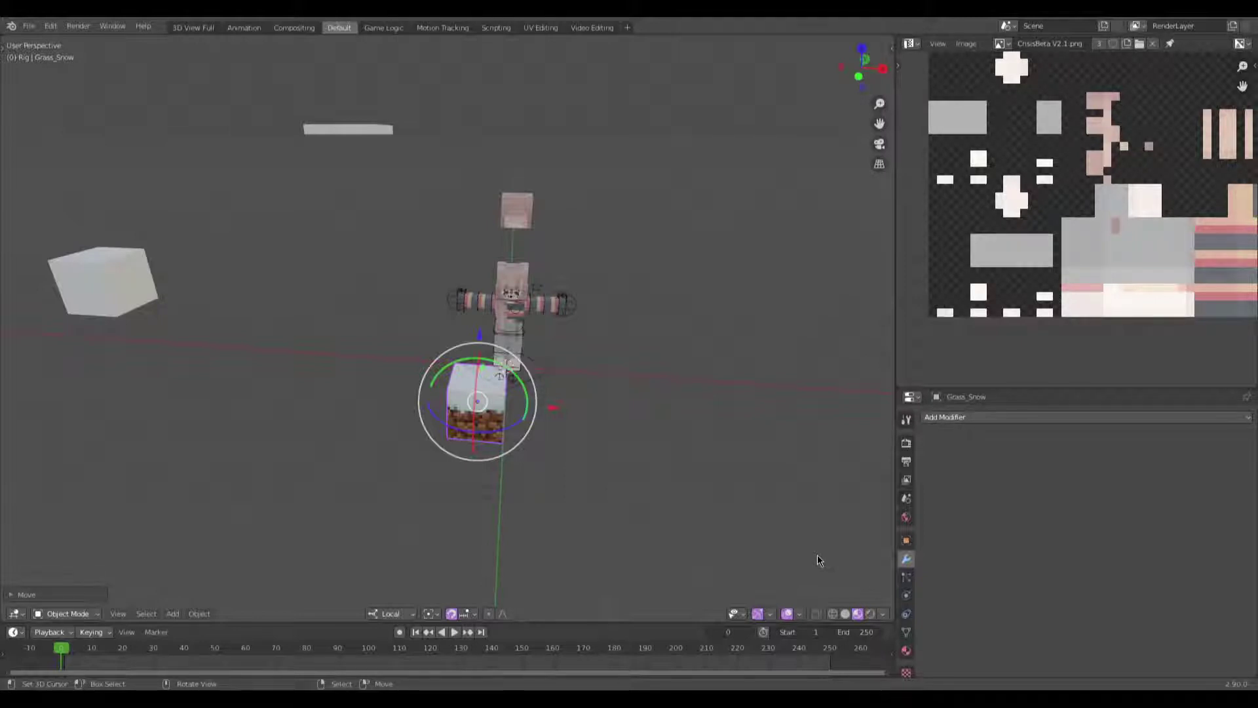
Step: Duplicate the snowy grass block repeatedly in adjoining rows to form a small platform under the character
scroll(654, 401, "up", 2)
key("shift+d")
middle_click_drag(652, 400, 443, 359, "shift")
left_click(577, 364)
key("shift+d")
left_click(571, 379)
middle_click_drag(571, 378, 458, 392)
key("shift+d")
left_click(561, 410)
middle_click_drag(561, 414, 754, 403)
key("shift+d")
left_click(655, 390)
key("g")
left_click(710, 394)
key("shift+d")
left_click(773, 410)
middle_click_drag(550, 331, 533, 328)
Step: Move the Snow Plane onto the top of the separate Snow block and deselect it
scroll(532, 328, "down", 3)
left_click(347, 151)
middle_click_drag(352, 196, 578, 303)
key("g")
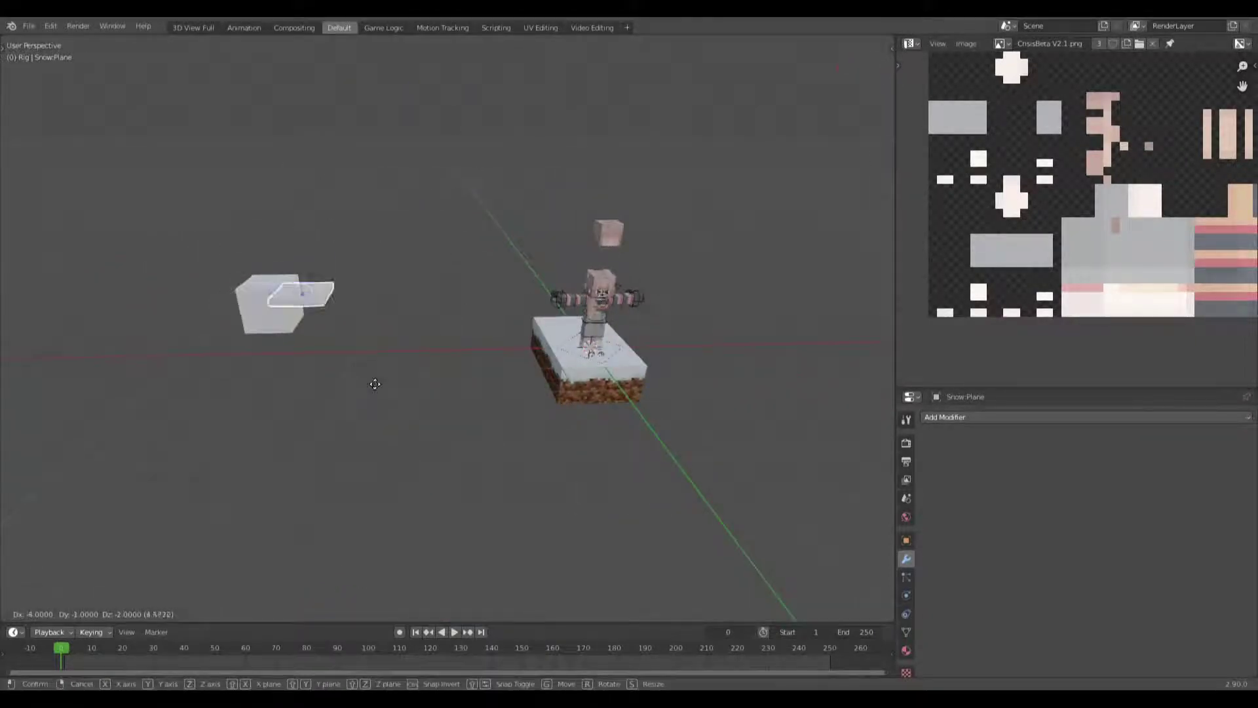
left_click(375, 384)
middle_click_drag(438, 353, 218, 354)
key("g")
left_click(590, 337)
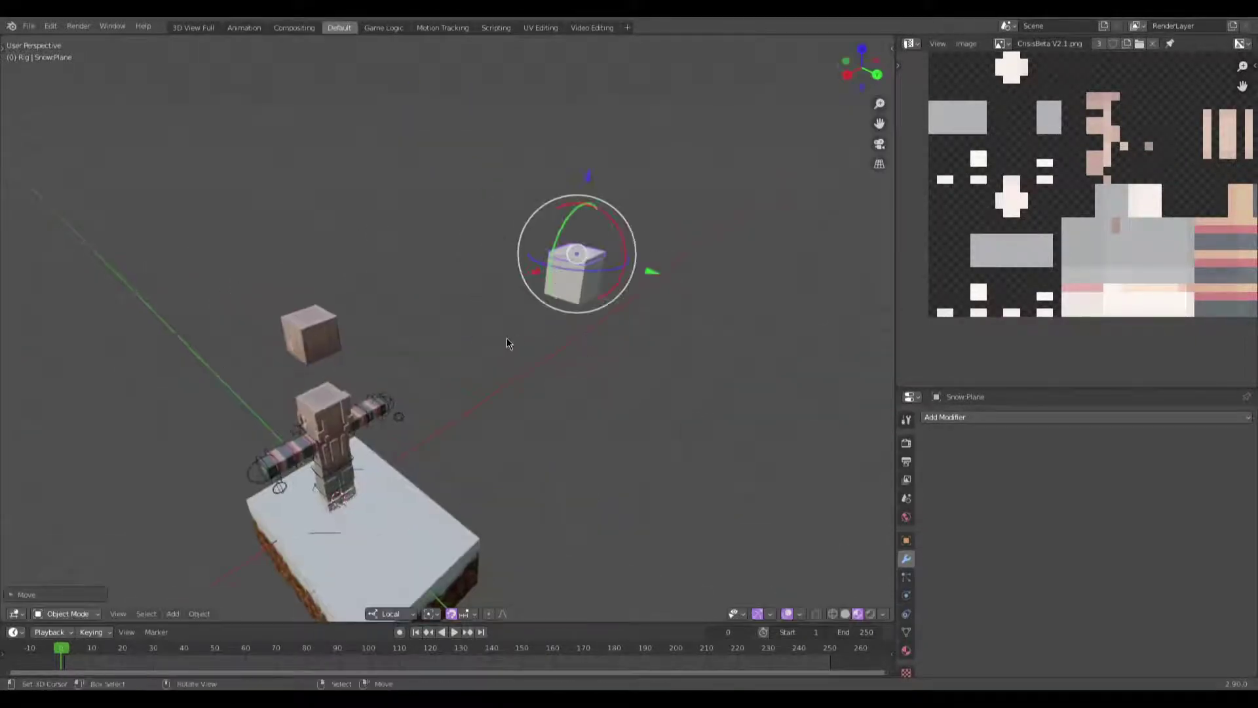
middle_click_drag(506, 337, 615, 332)
key("alt+a")
Step: Duplicate snowy grass blocks at the platform's edge to extend it by another row
scroll(554, 420, "up", 2)
middle_click_drag(555, 420, 508, 418)
right_click(497, 438, "shift")
middle_click_drag(583, 440, 676, 463)
key("shift+d")
left_click(434, 444)
Step: Select a four-block column of snowy grass and duplicate it outward one block at a time to widen the platform
right_click(509, 500)
right_click(556, 493, "shift")
right_click(600, 454, "shift")
right_click(643, 419, "shift")
key("shift+d")
left_click(728, 459)
key("shift+d")
left_click(529, 463)
key("shift+d")
left_click(487, 467)
key("shift+d")
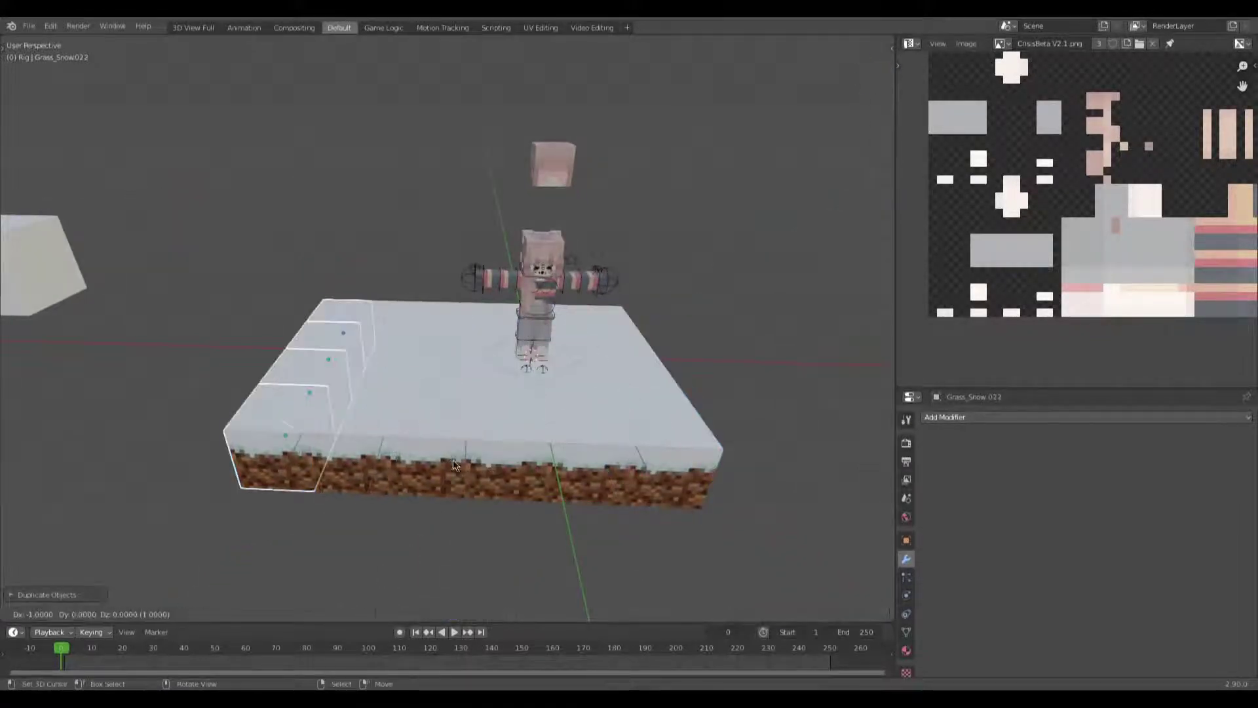
left_click(429, 469)
Step: Duplicate the column of snowy grass blocks on the platform's opposite edge outward by one block
right_click(611, 478)
middle_click_drag(611, 478, 459, 491, "shift")
right_click(496, 445, "shift")
right_click(502, 401, "shift")
right_click(493, 466)
right_click(496, 392, "shift")
right_click(489, 357, "shift")
right_click(484, 331, "shift")
key("shift+d")
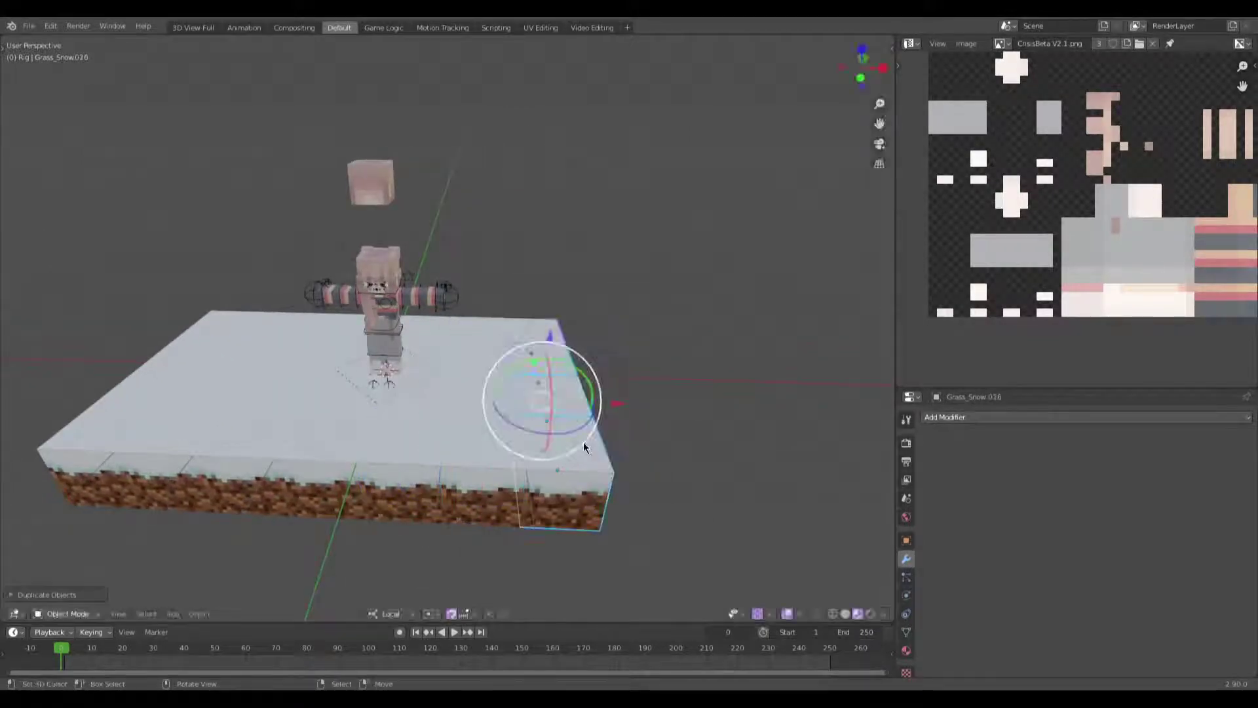
left_click(654, 441)
middle_click_drag(654, 441, 563, 419)
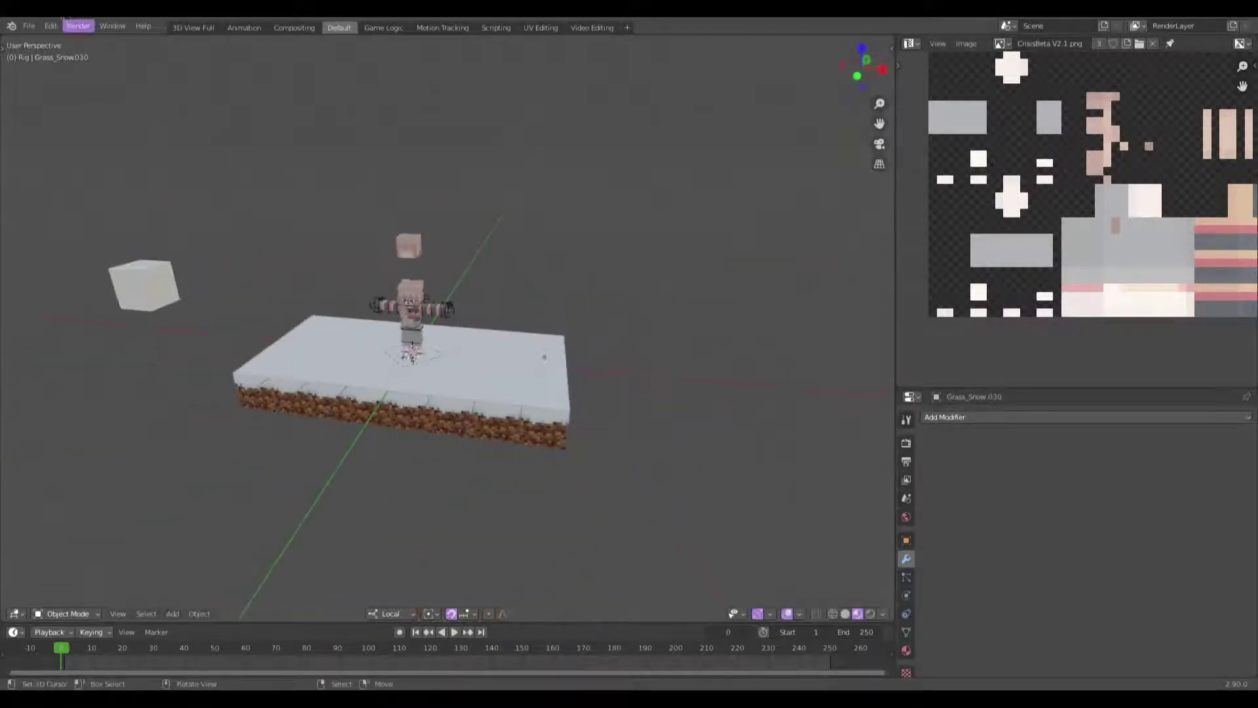
Step: Append the Wood_Spruce object from the block library
left_click(28, 26)
left_click(83, 171)
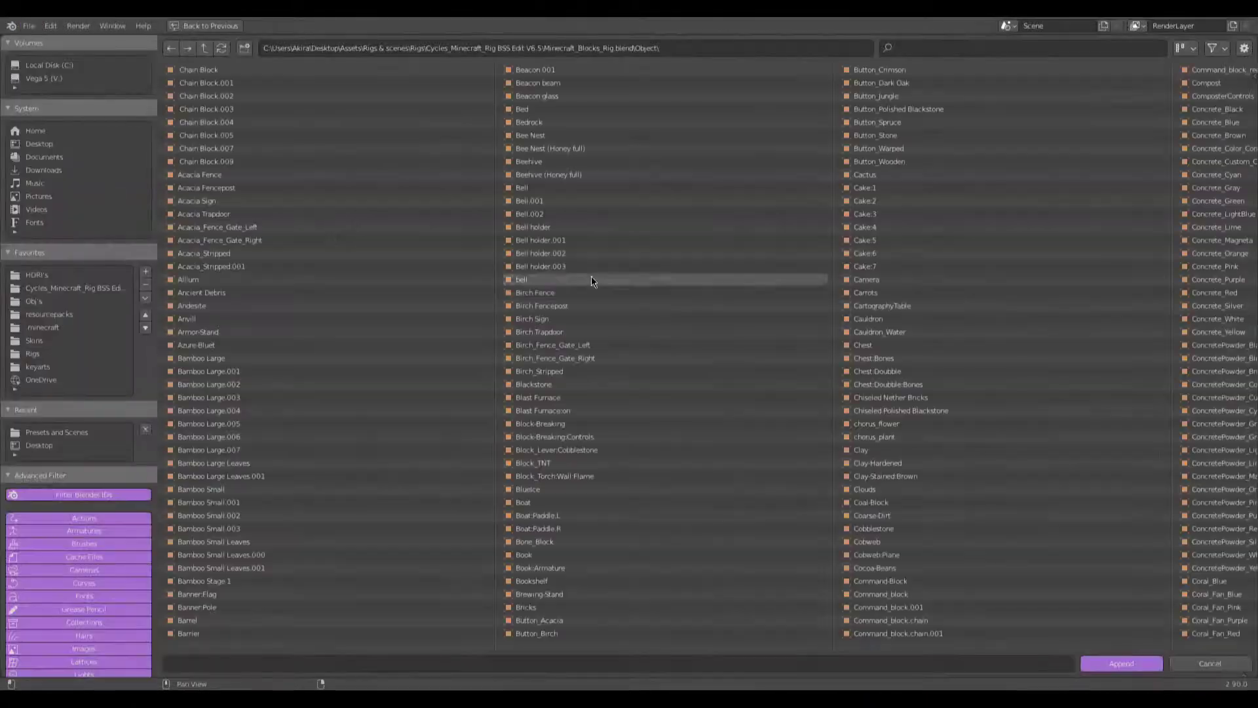
scroll(564, 300, "down", 10)
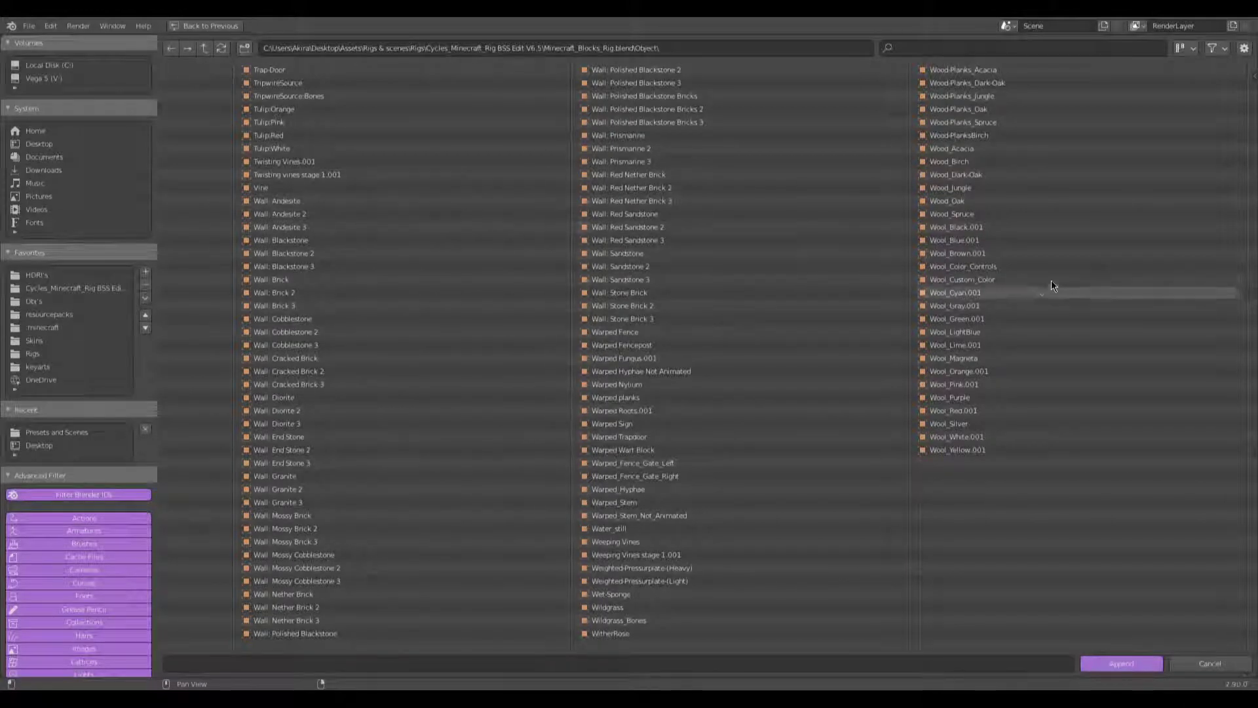
double_click(1052, 215)
Step: Duplicate the spruce log upward four times to start a vertical trunk beside the platform
middle_click_drag(518, 425, 614, 471)
key("shift+d")
left_click(623, 402)
key("shift+d")
left_click(635, 332)
key("shift+d")
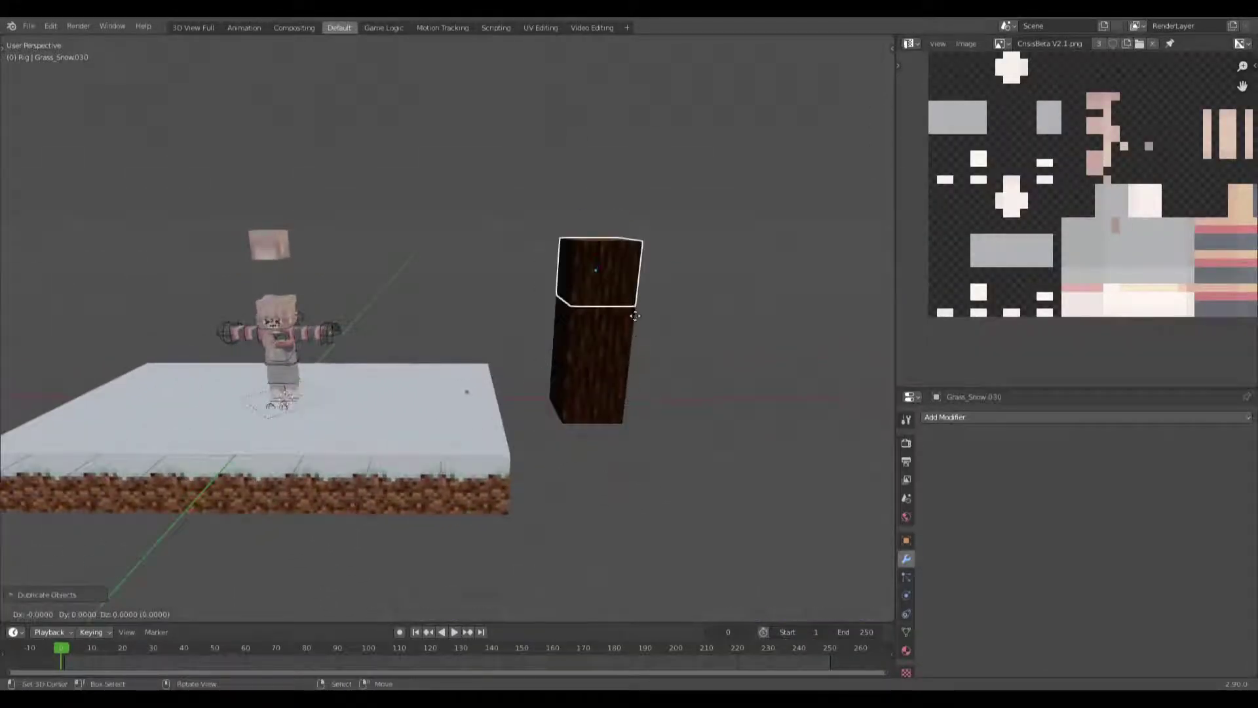
left_click(631, 300)
key("shift+d")
left_click(623, 275)
Step: Duplicate stacked spruce logs upward to raise the trunk to seven logs
right_click(595, 412)
right_click(602, 346)
right_click(615, 275)
right_click(615, 214)
right_click(617, 167)
scroll(617, 166, "down", 2)
key("shift+d")
left_click(591, 90)
Step: Duplicate the trunk's bottom log and place the copy apart, below the trunk, as a spare
left_click(550, 373)
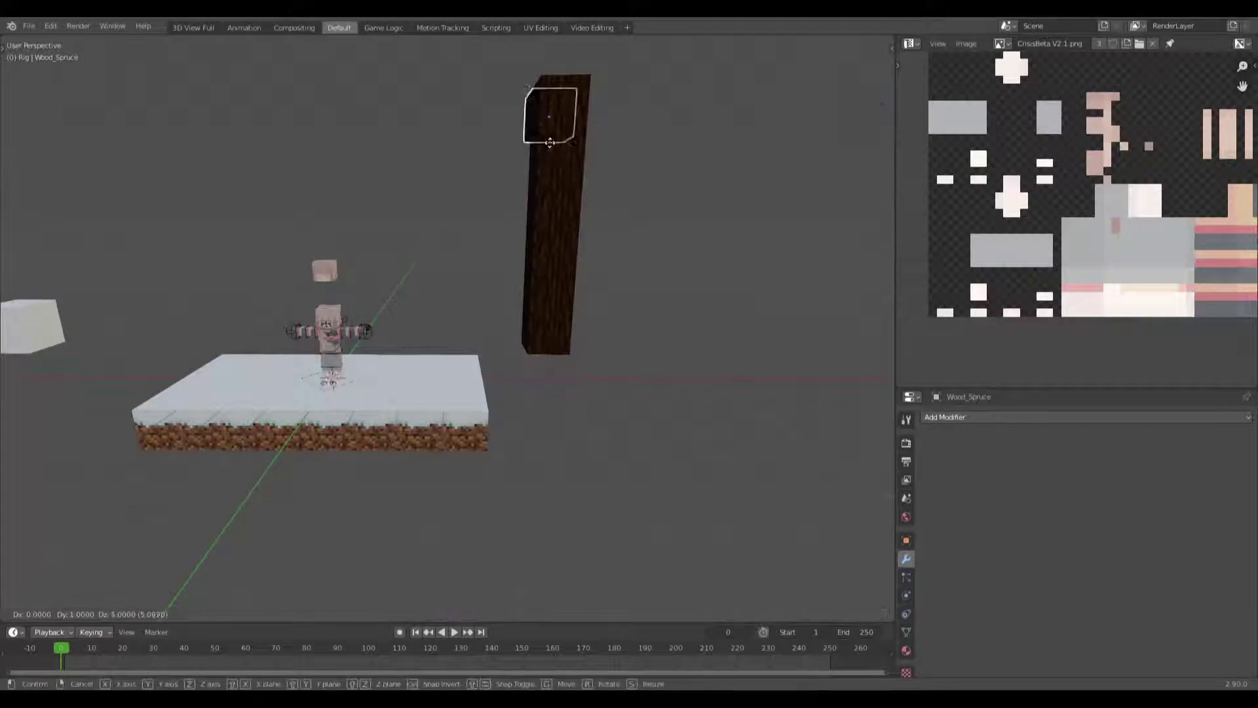
left_click_drag(626, 403, 572, 90)
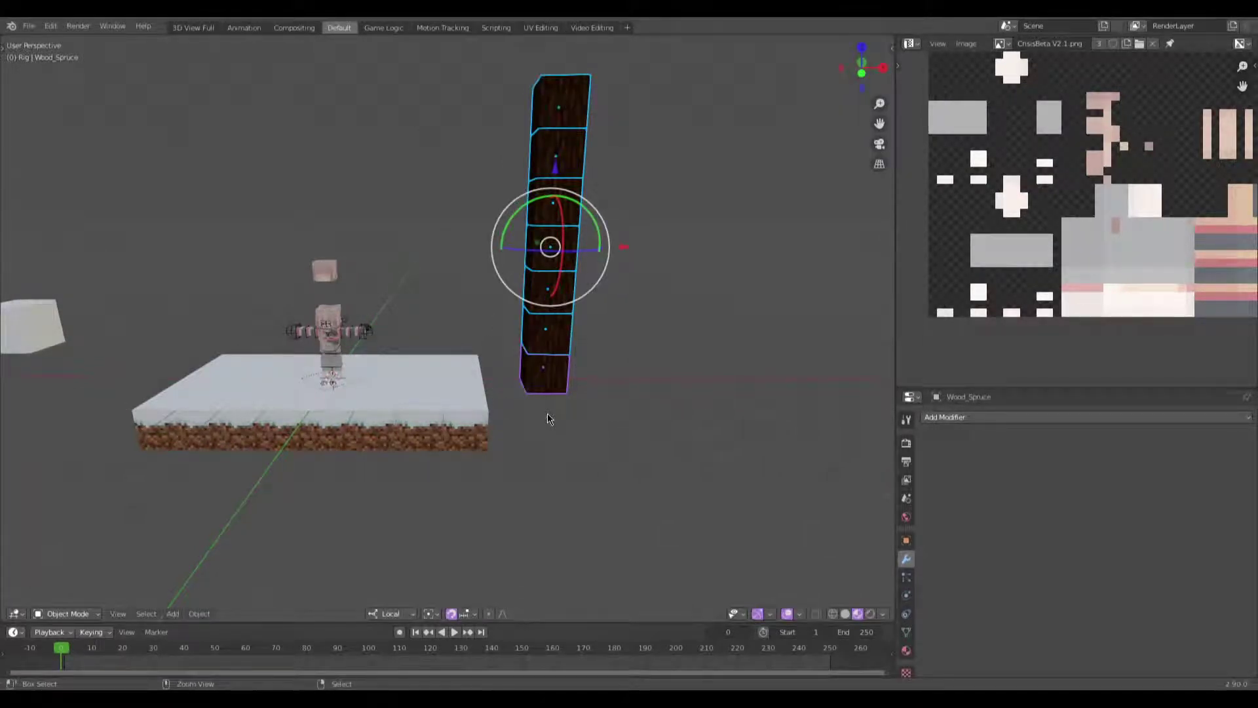
left_click(548, 382)
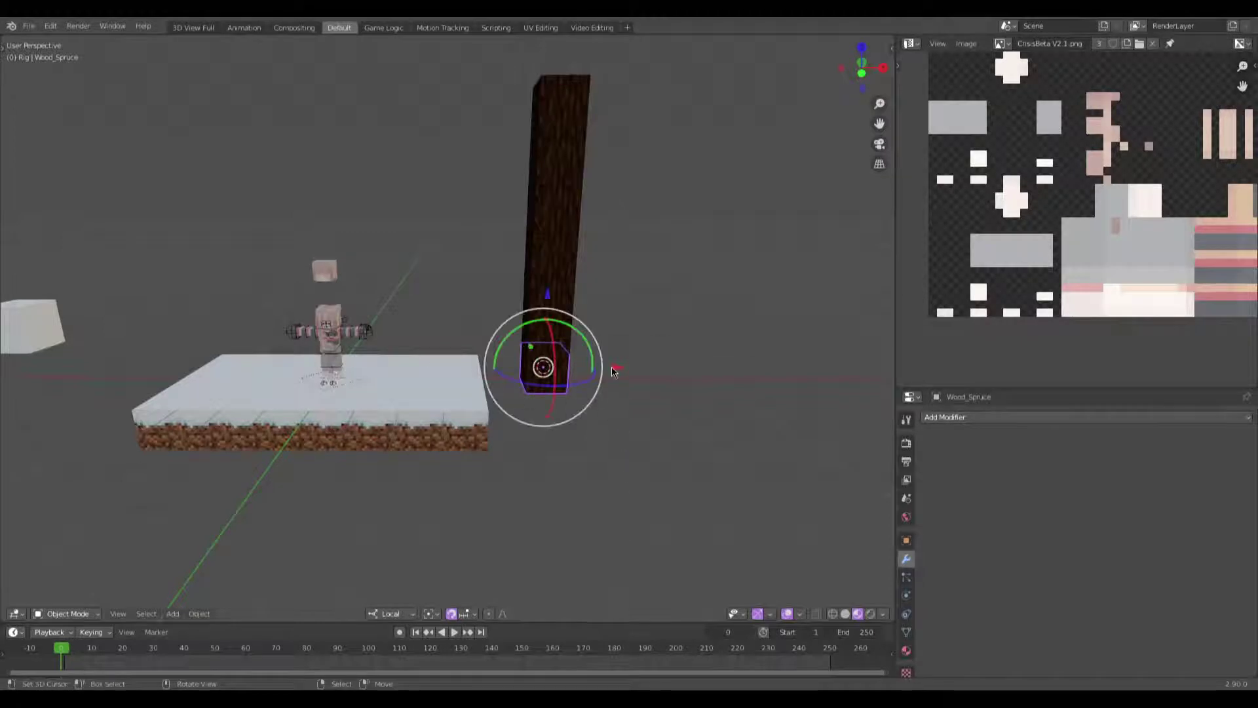
key("shift+d")
left_click(598, 528)
left_click(606, 435)
Step: Select all logs of the trunk with the bottom one active, join them into one object and deselect it
left_click_drag(623, 417, 521, 38)
right_click(545, 388, "shift")
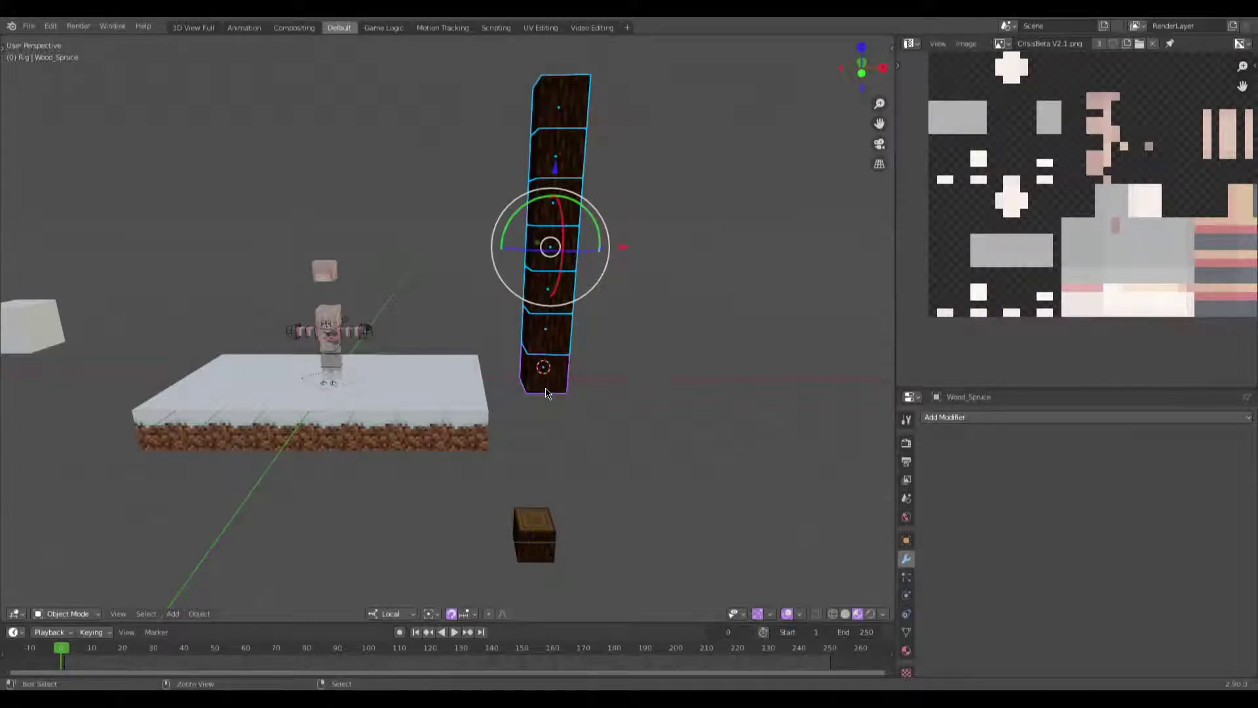
key("ctrl+j")
middle_click_drag(554, 391, 576, 359)
key("alt+a")
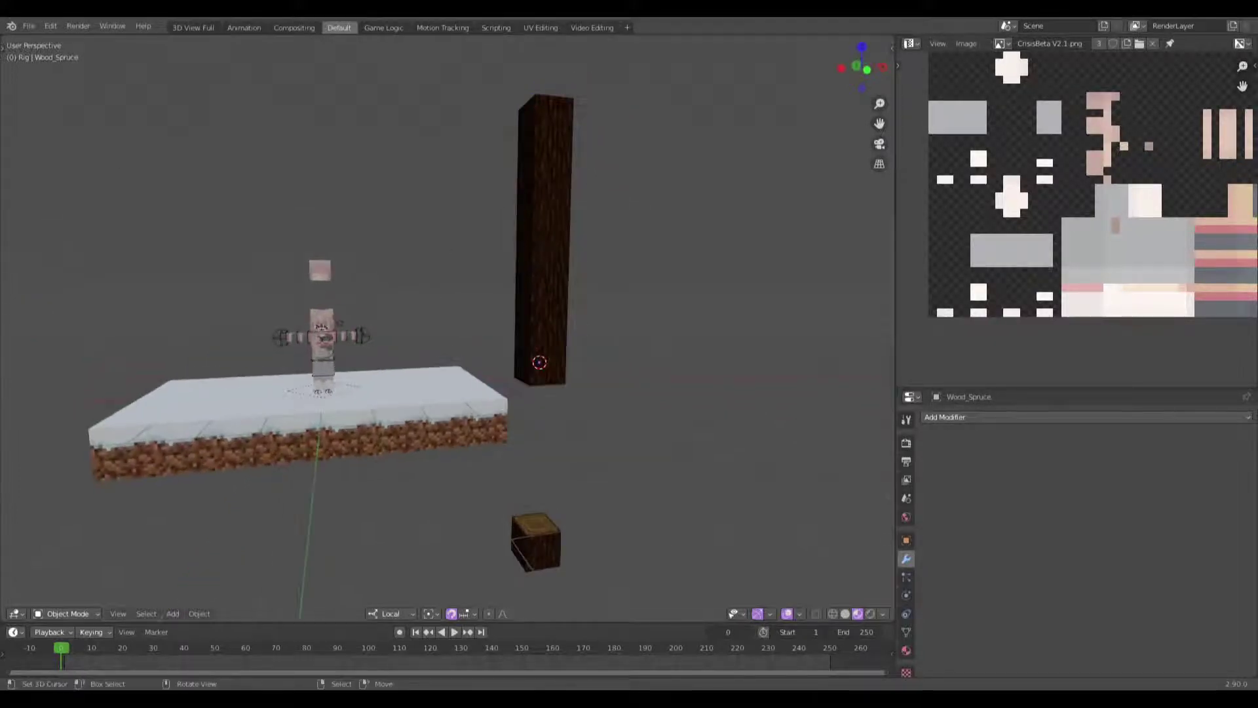
Step: Append the Leaves:Spurce and Leaves:Spurce2 objects from Minecraft_Blocks_Rig.blend
left_click(29, 27)
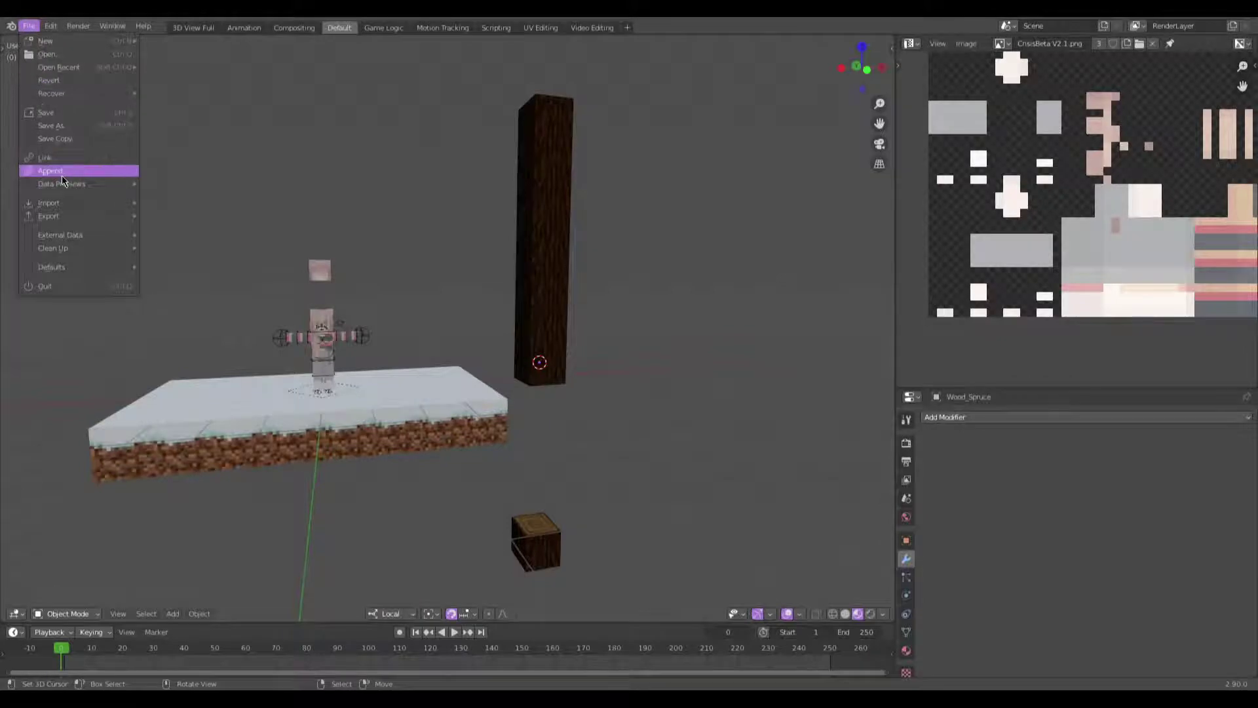
left_click(61, 176)
scroll(549, 420, "down", 5)
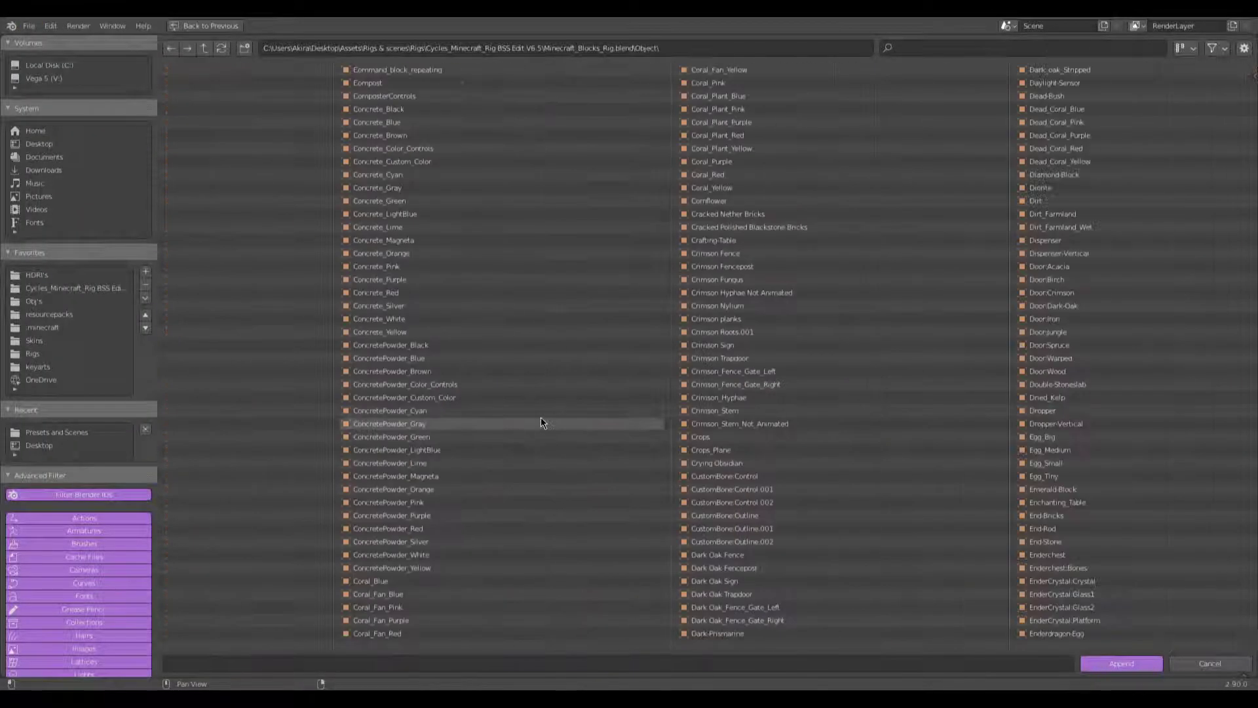
scroll(540, 417, "down", 6)
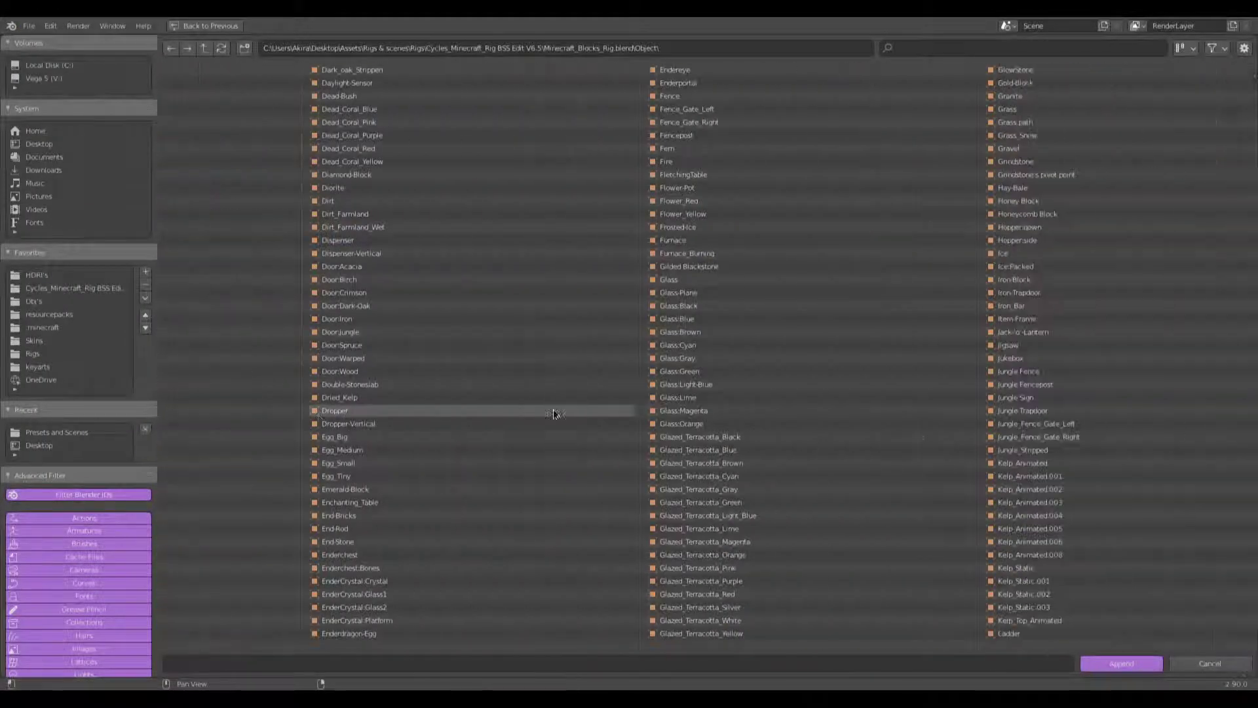
scroll(553, 409, "down", 6)
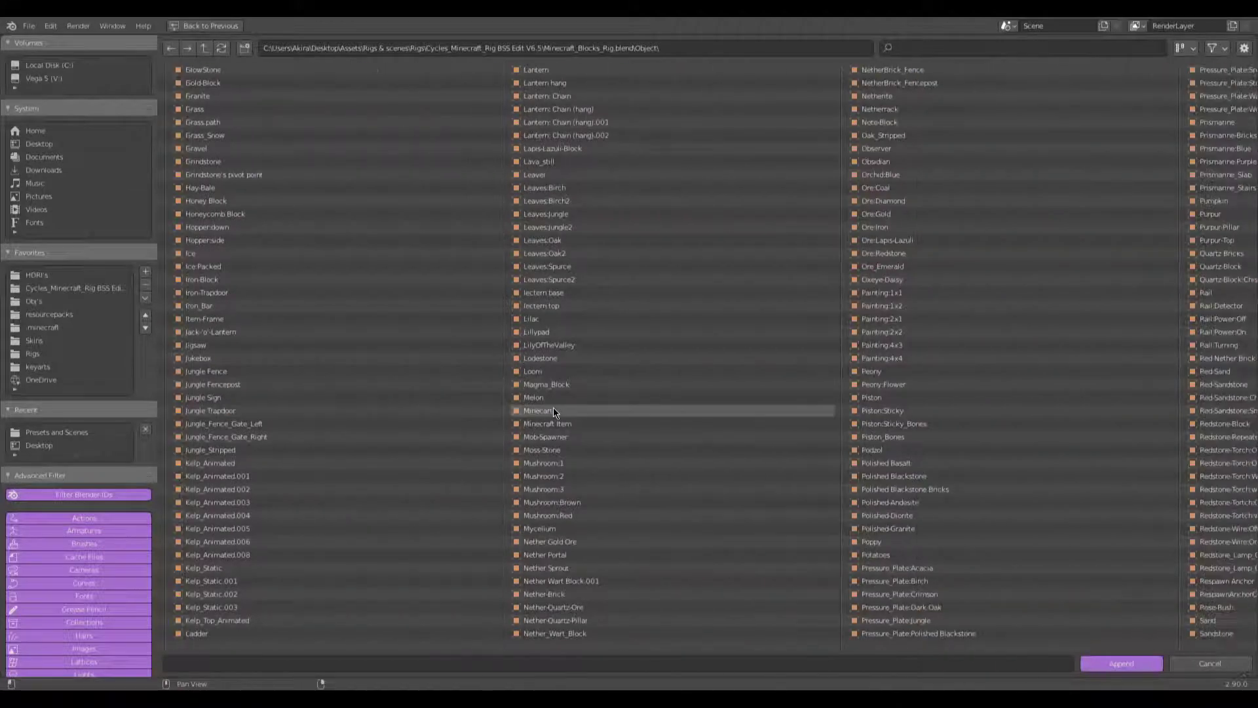
scroll(553, 407, "up", 3)
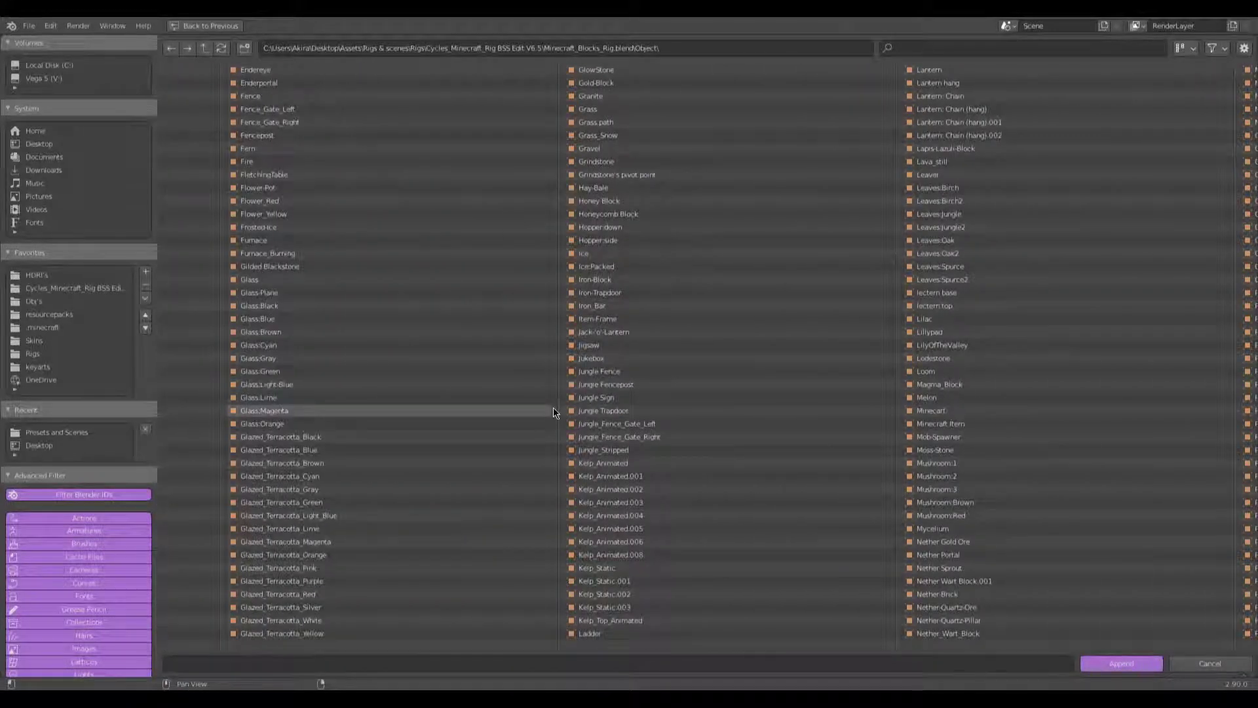
scroll(553, 407, "up", 1)
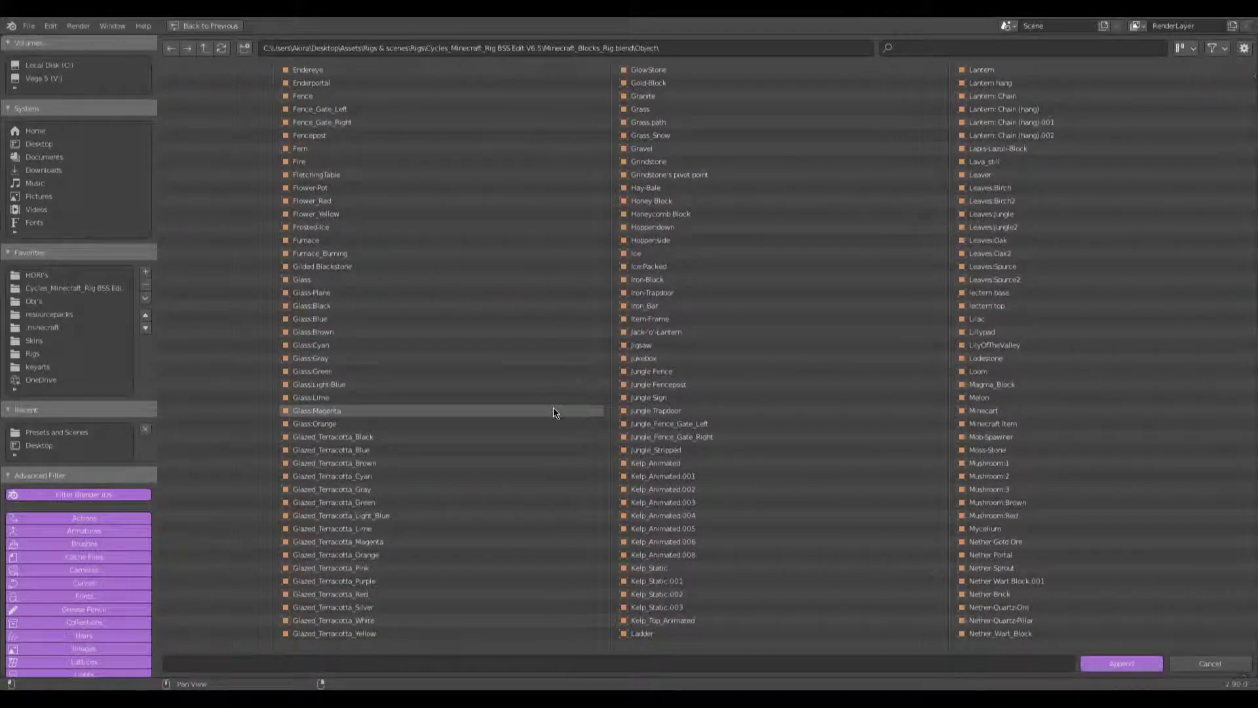
scroll(553, 400, "down", 4)
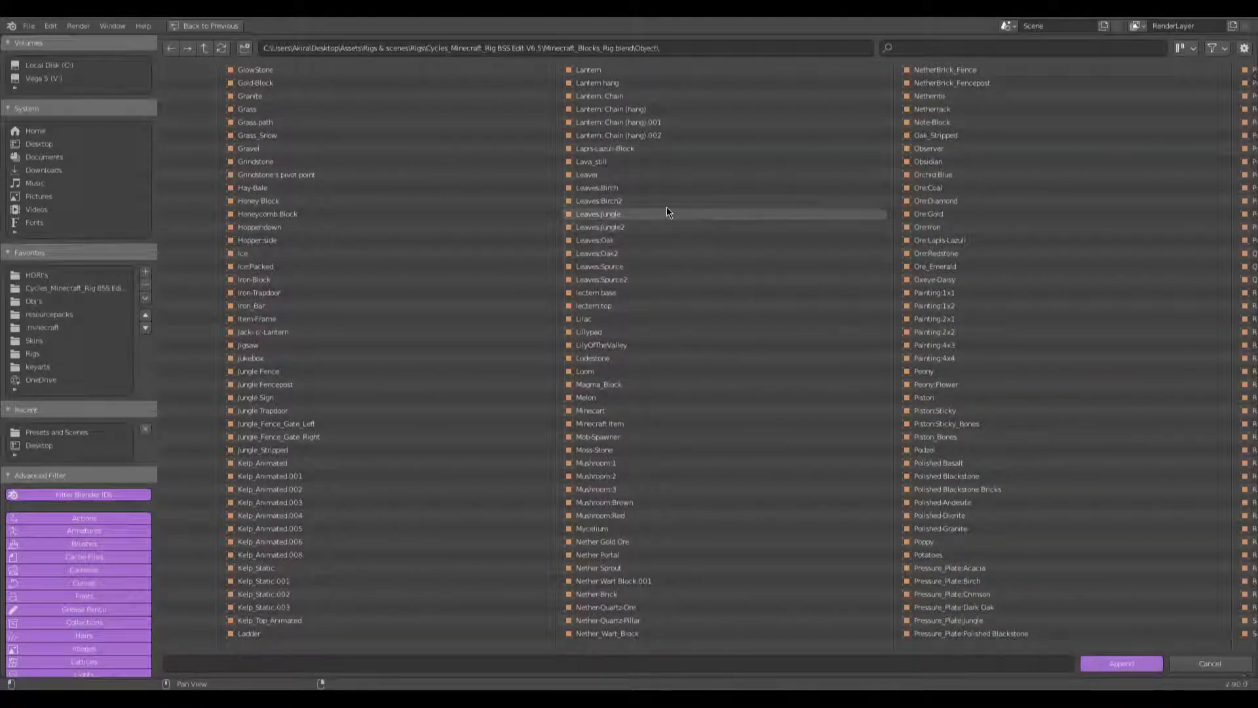
left_click(666, 279)
left_click(667, 270, "shift")
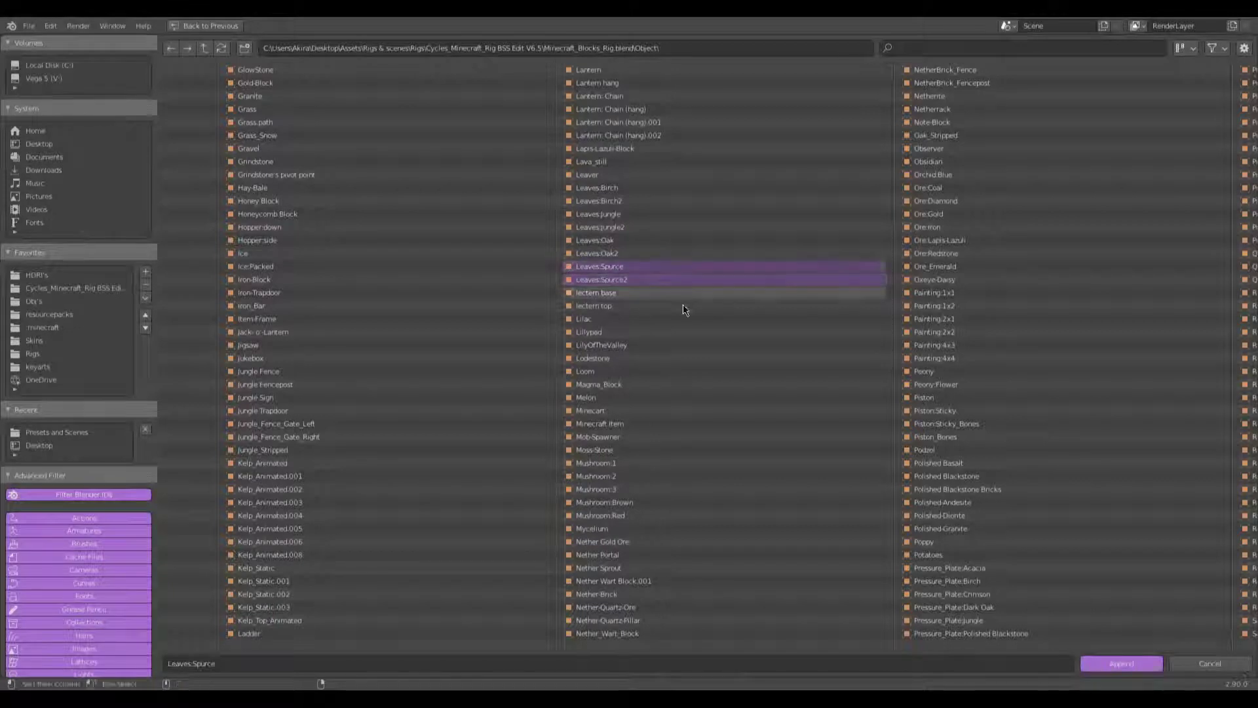
left_click(1132, 669)
Step: Examine the two appended spruce leaves blocks up close
scroll(552, 399, "down", 5)
middle_click_drag(454, 384, 303, 458, "shift")
scroll(304, 459, "up", 4)
scroll(409, 465, "up", 3)
middle_click_drag(549, 476, 178, 433, "shift")
scroll(346, 452, "up", 3)
scroll(417, 468, "up", 1)
key("KP_Decimal")
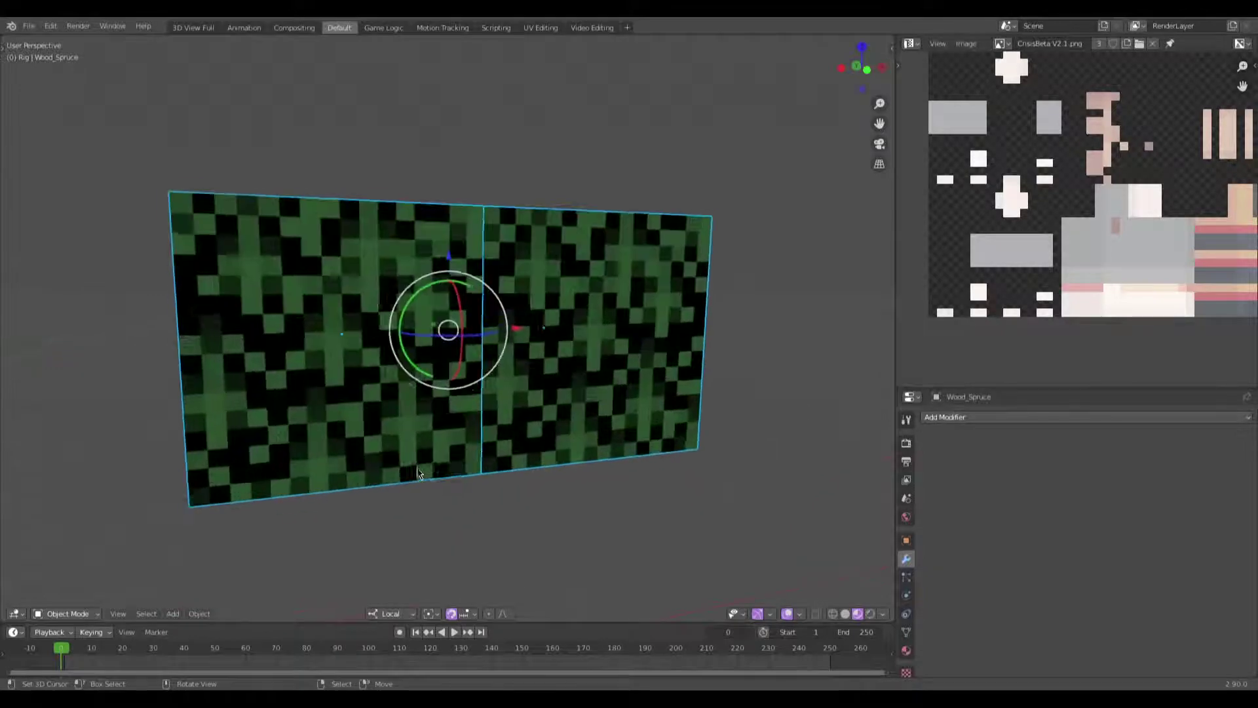
mouse_move(463, 420)
middle_mouse_down()
mouse_move(447, 426)
mouse_move(416, 504)
mouse_move(483, 418)
middle_mouse_up()
right_click(438, 379)
Step: Set both the blend mode and shadow mode of the Leaves:Spurce block's material to Alpha Clip
right_click(593, 333)
middle_click_drag(595, 333, 568, 354)
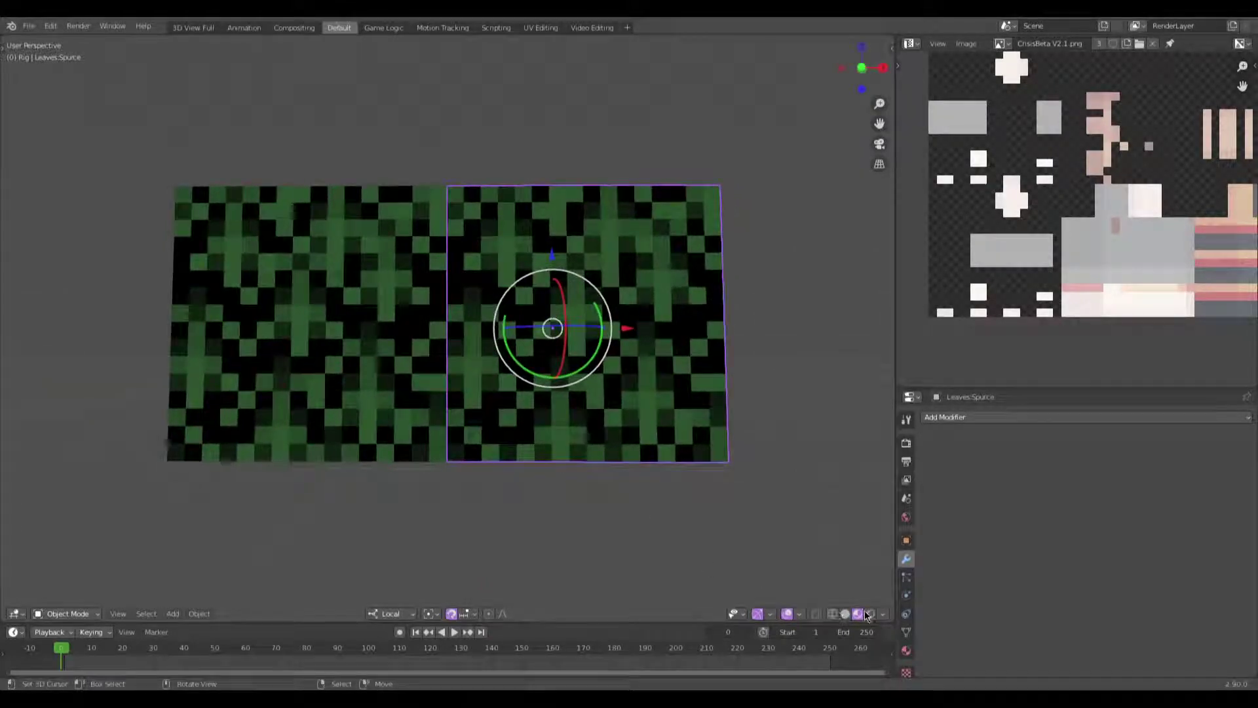
scroll(901, 513, "down", 1)
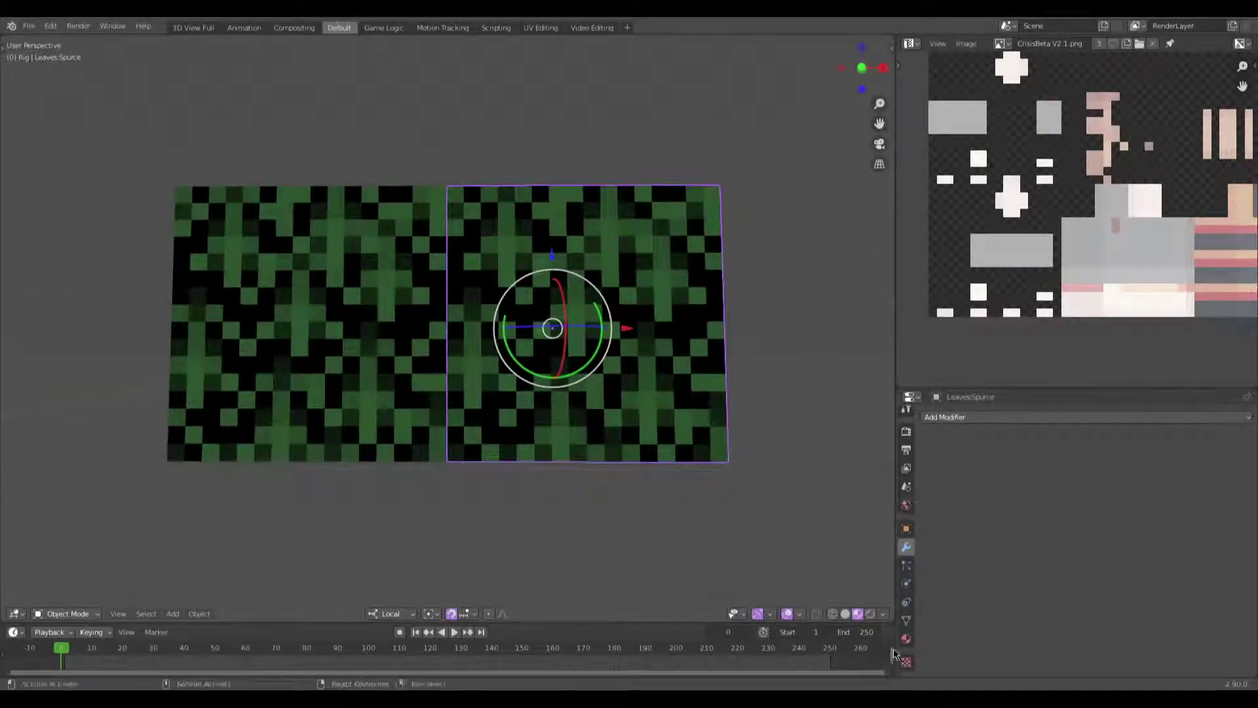
left_click(910, 637)
scroll(983, 570, "down", 10)
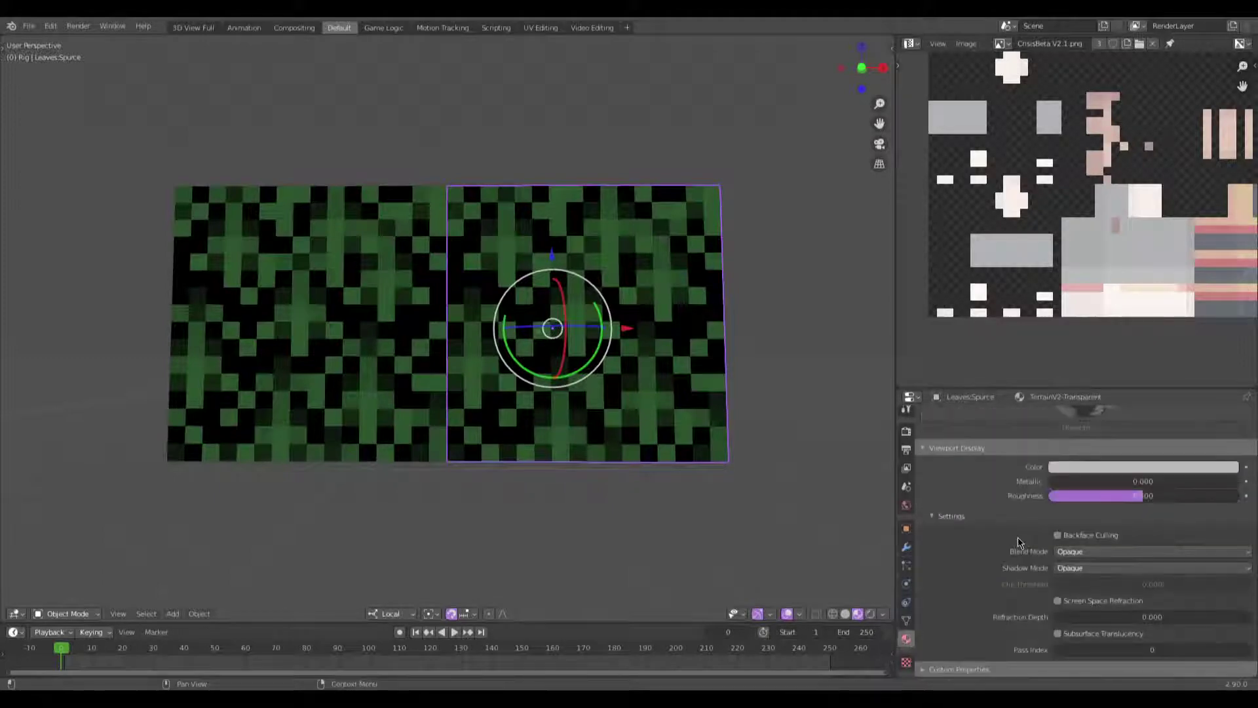
left_click(1137, 554)
left_click(1155, 581)
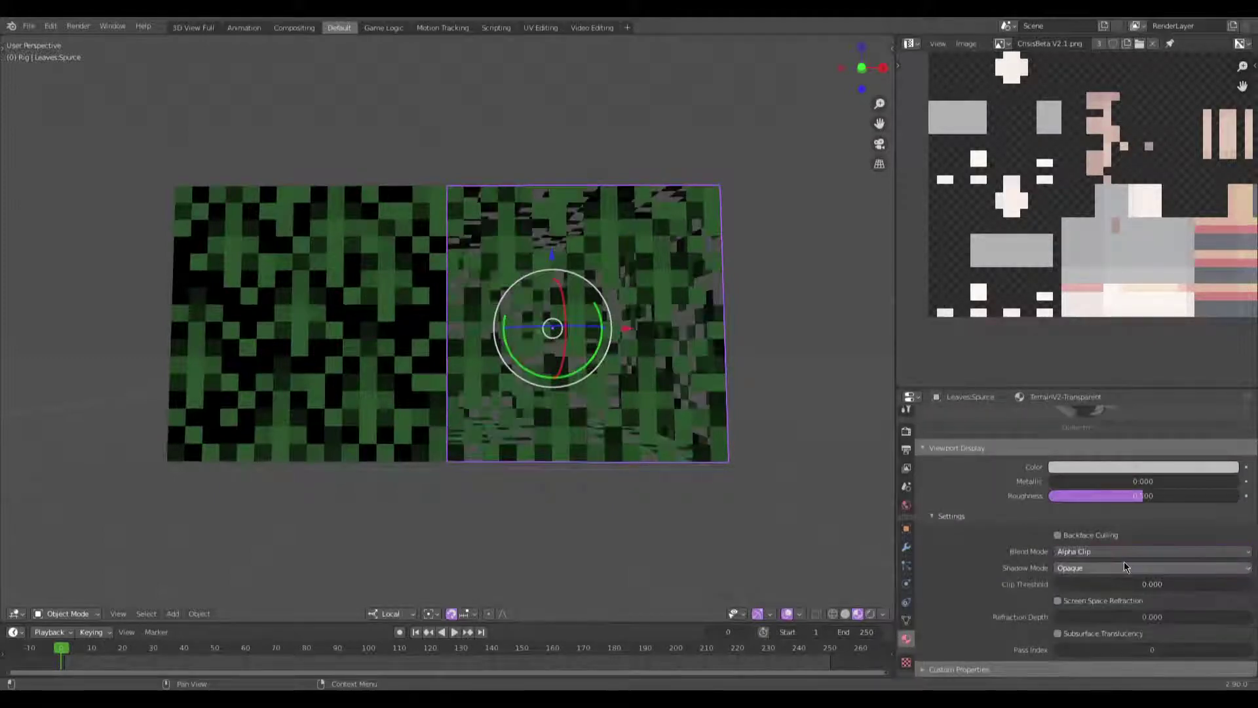
left_click(1123, 563)
left_click(1107, 612)
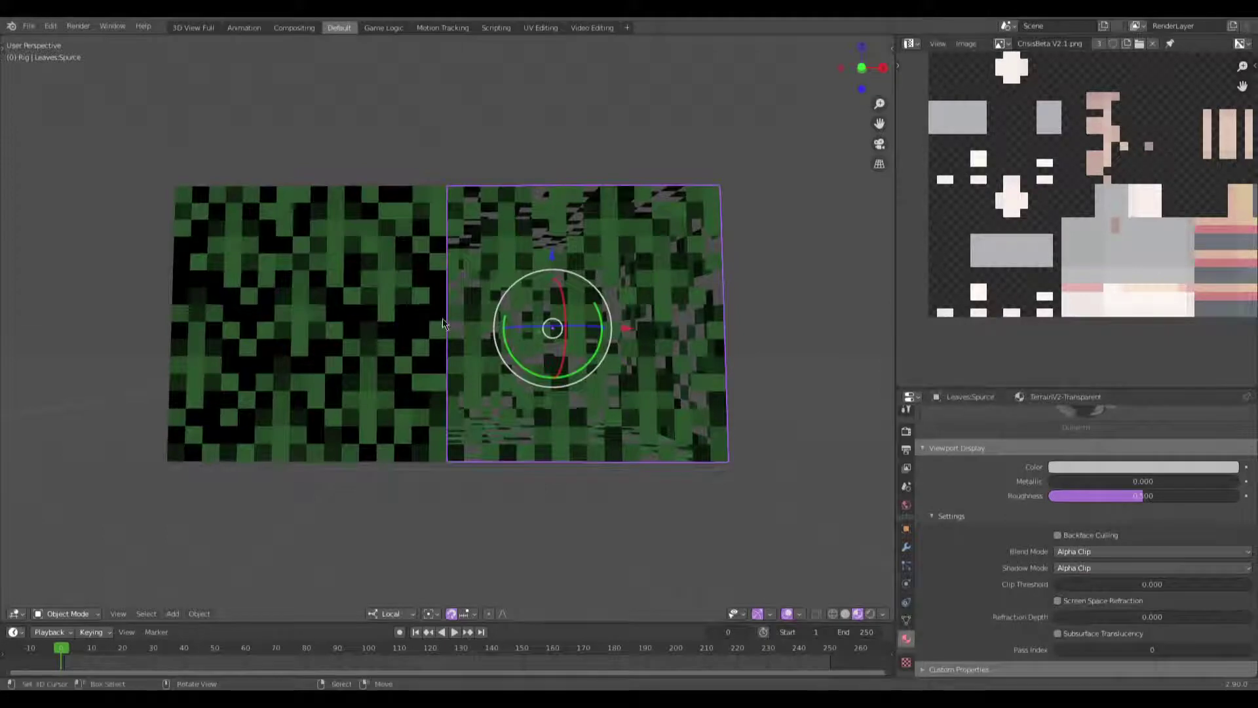
Step: Set the Leaves:Spurce2 block's material to Alpha Clip for both blend mode and shadow mode
left_click(442, 319)
left_click(1111, 551)
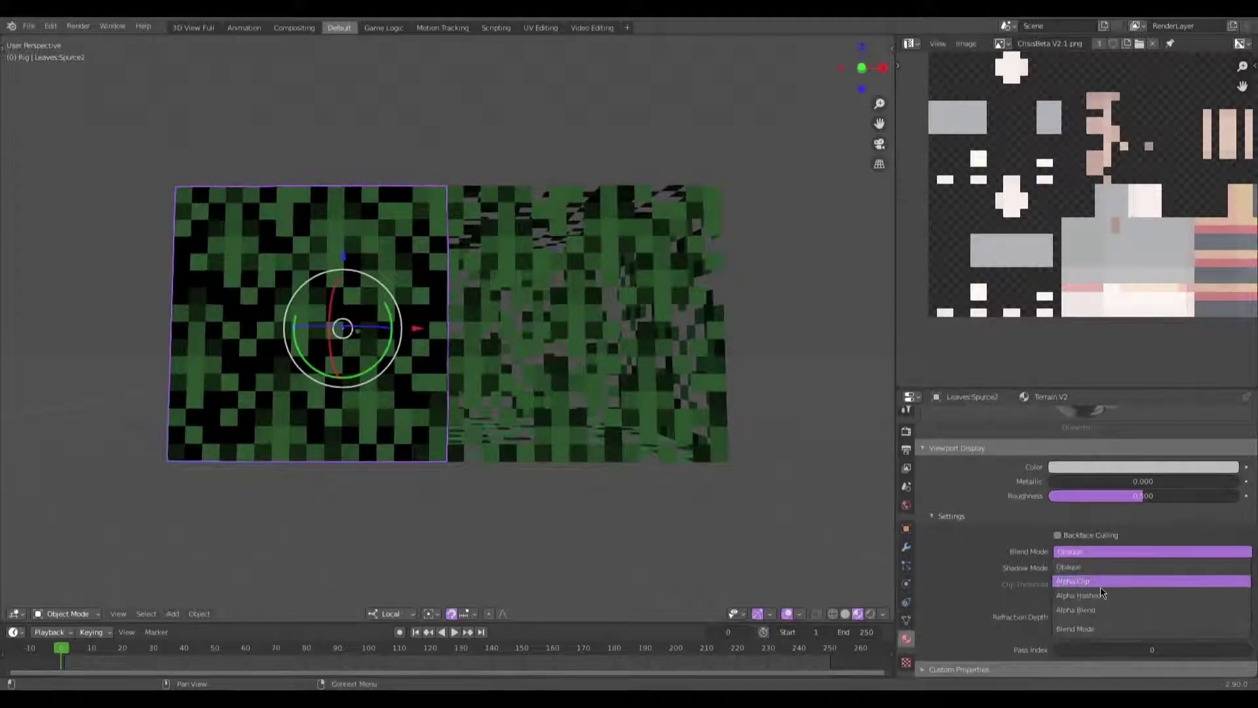
left_click(1100, 583)
left_click(1100, 569)
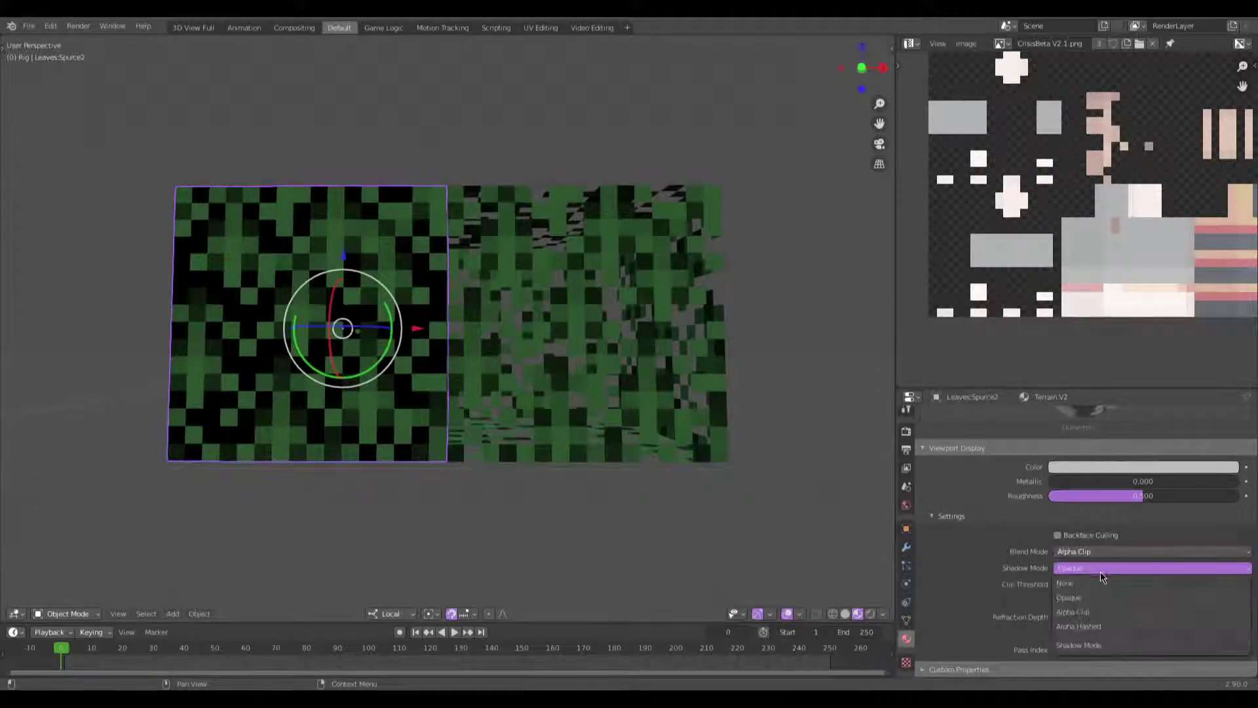
left_click(1088, 611)
Step: Delete the Leaves:Spurce2 block and move the remaining Leaves:Spurce block toward the spruce trunk
key("x")
left_click(299, 217)
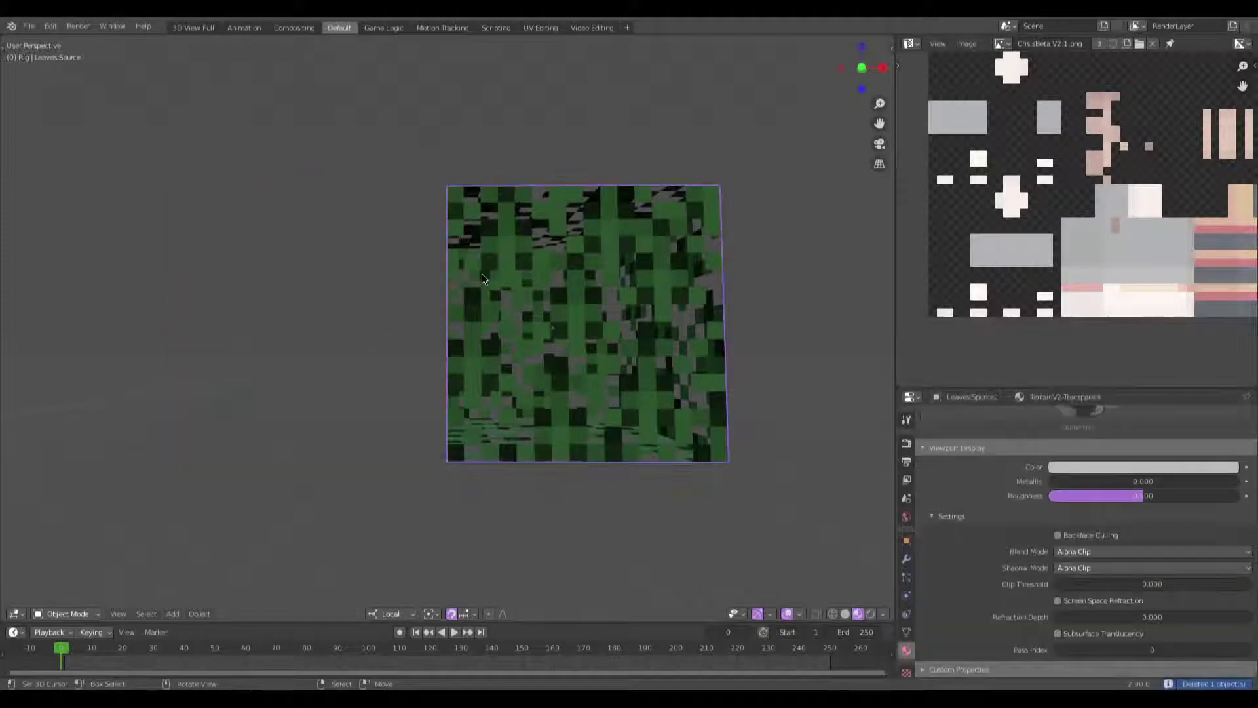
right_click(482, 274)
scroll(482, 275, "down", 15)
middle_click_drag(435, 409, 696, 450, "shift")
scroll(552, 442, "up", 4)
key("g")
left_click(116, 515)
scroll(354, 516, "up", 3)
middle_click_drag(392, 488, 608, 322, "shift")
scroll(524, 370, "down", 1)
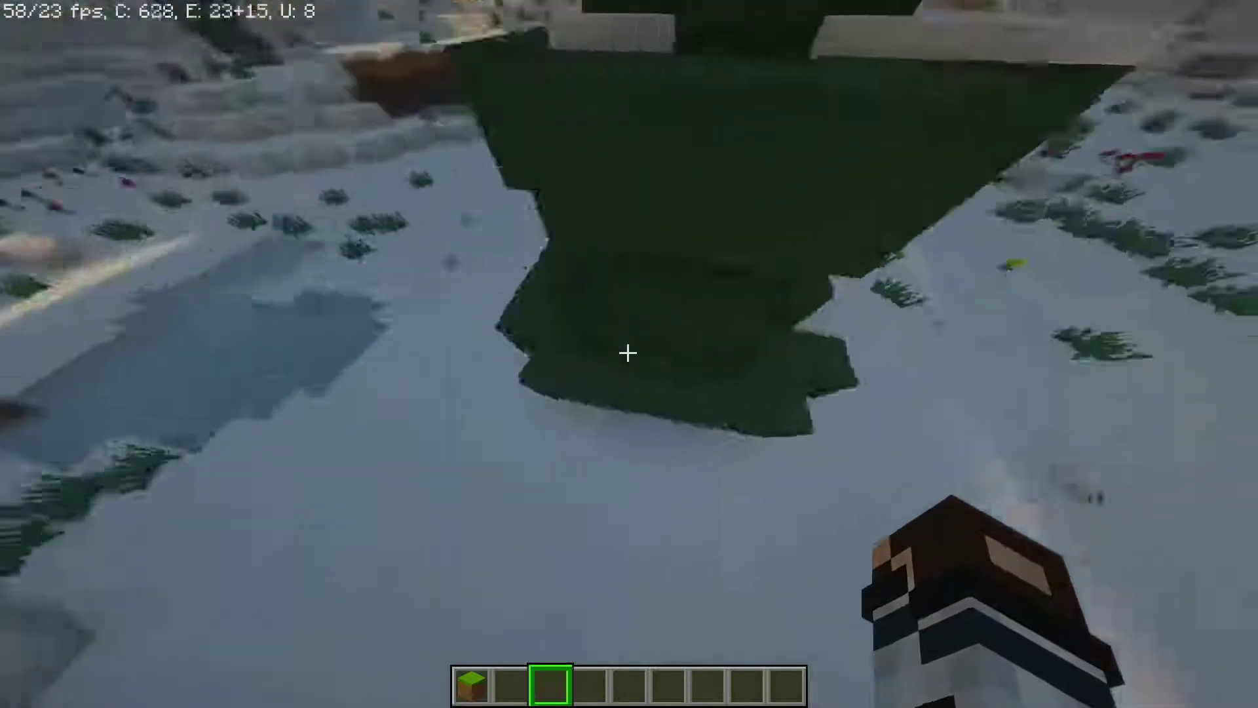
Step: Switch to Minecraft, set the doDaylightCycle game rule to false and set the time to noon
key("a")
key("s")
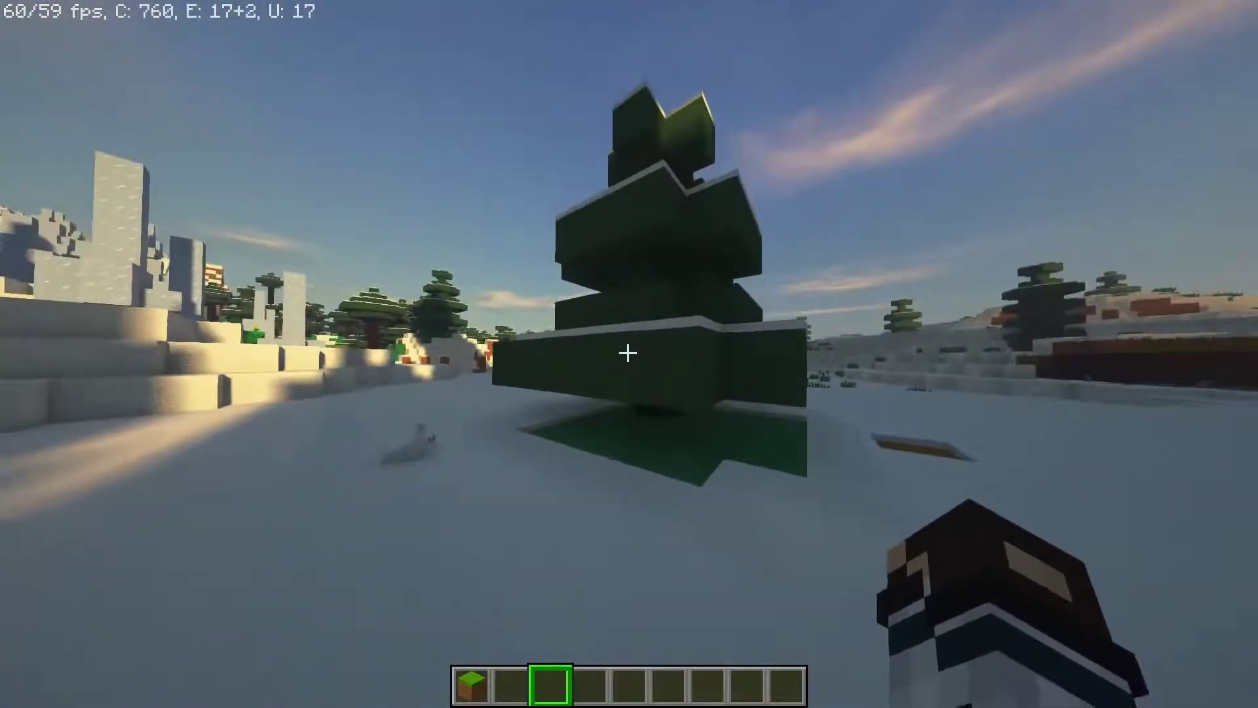
type("/gamerule doDaylightCycle false")
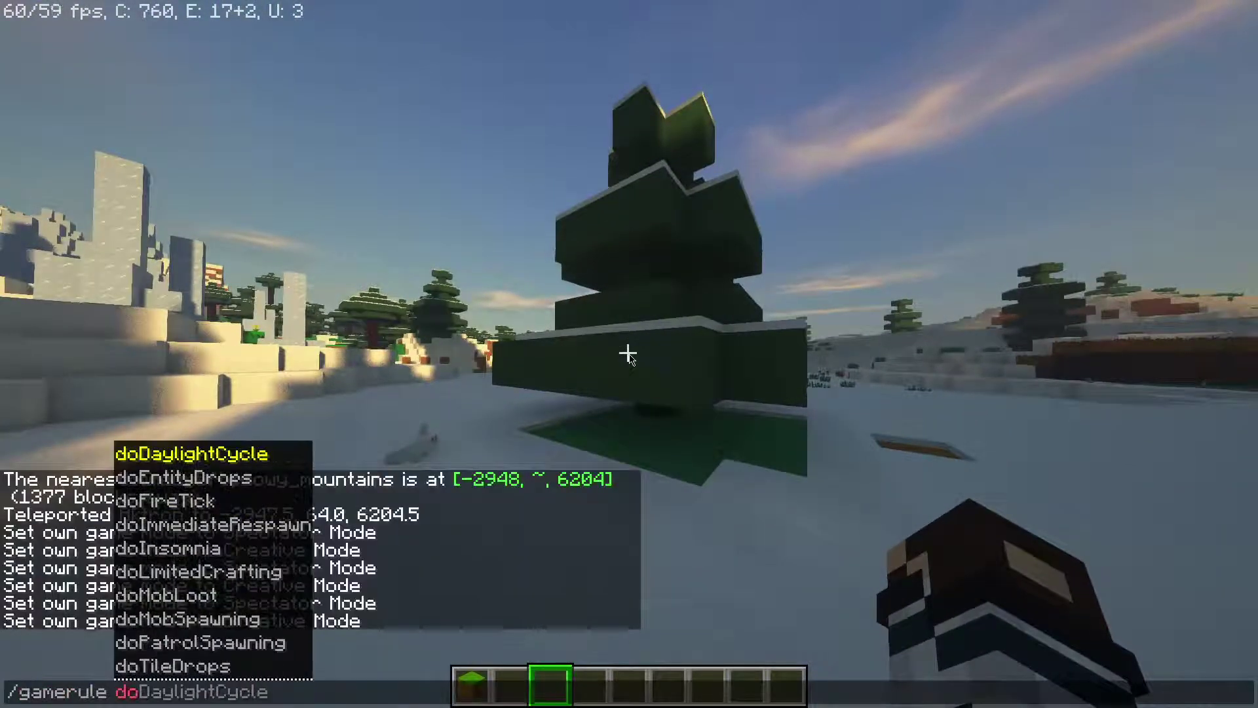
key("Tab")
key("Return")
type("/time set noon")
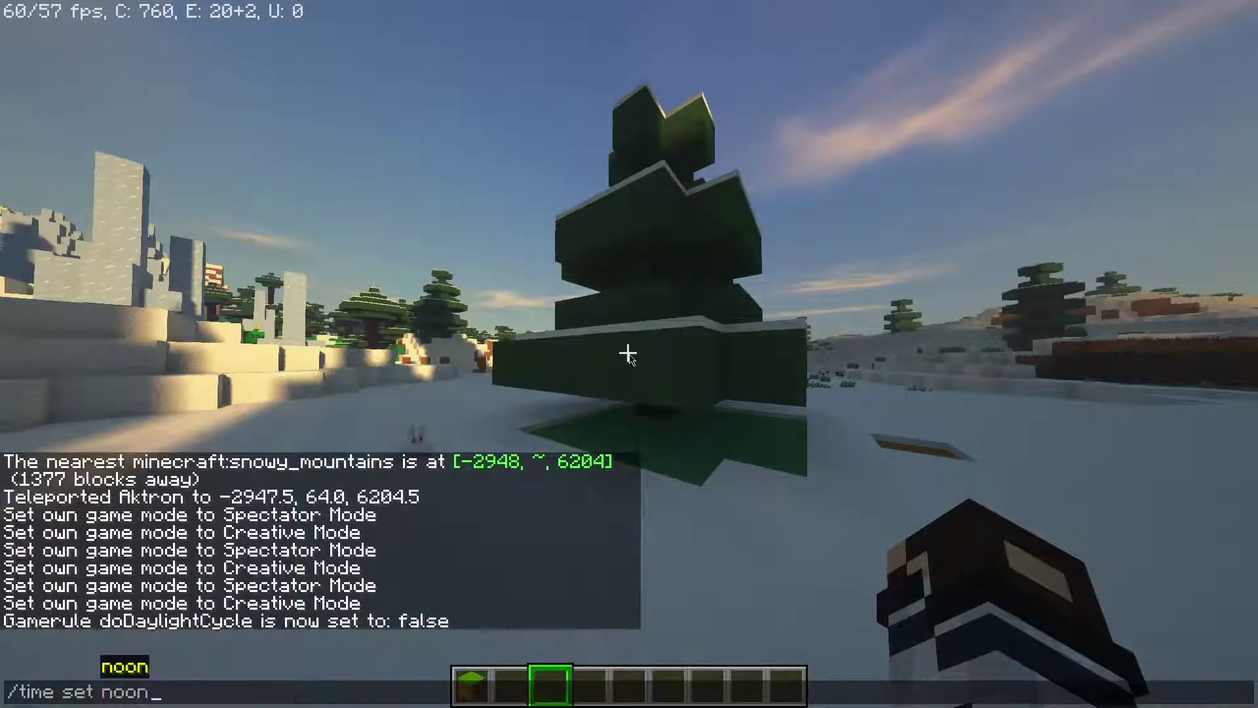
key("Return")
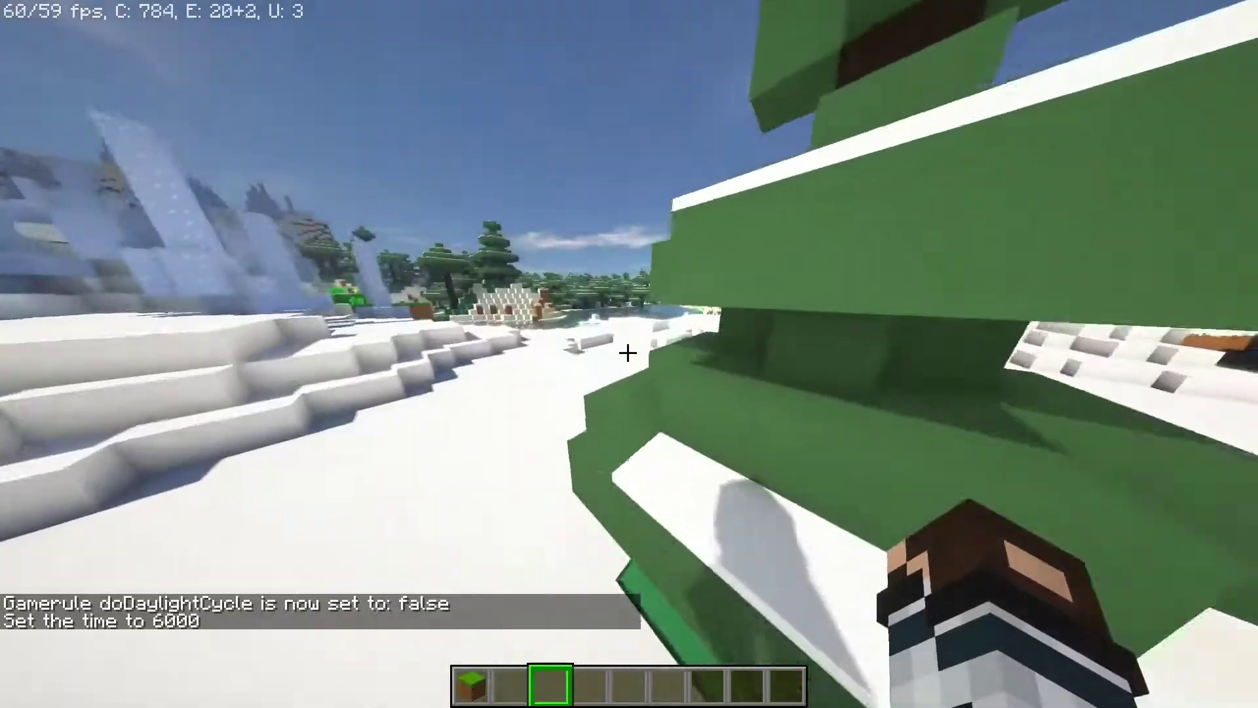
Step: Examine the snowy spruce tree from several sides to study how its leaf layers are arranged
key("d")
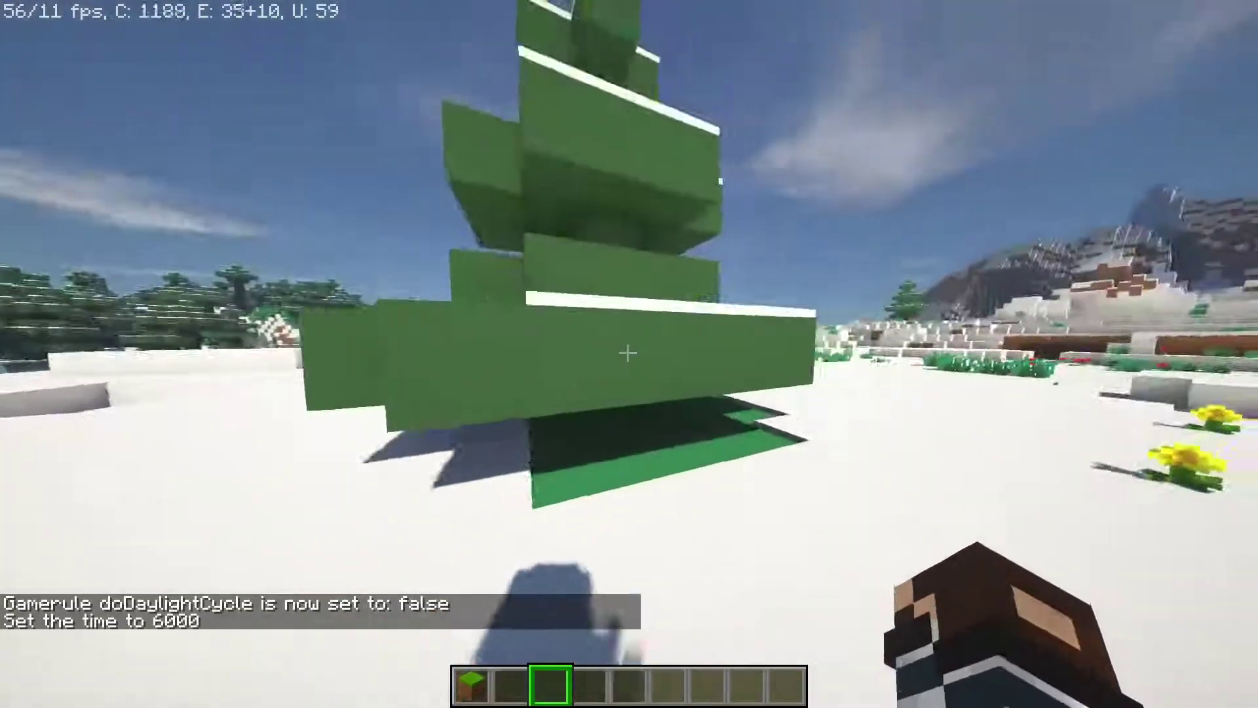
key("space")
key("space")
key("a")
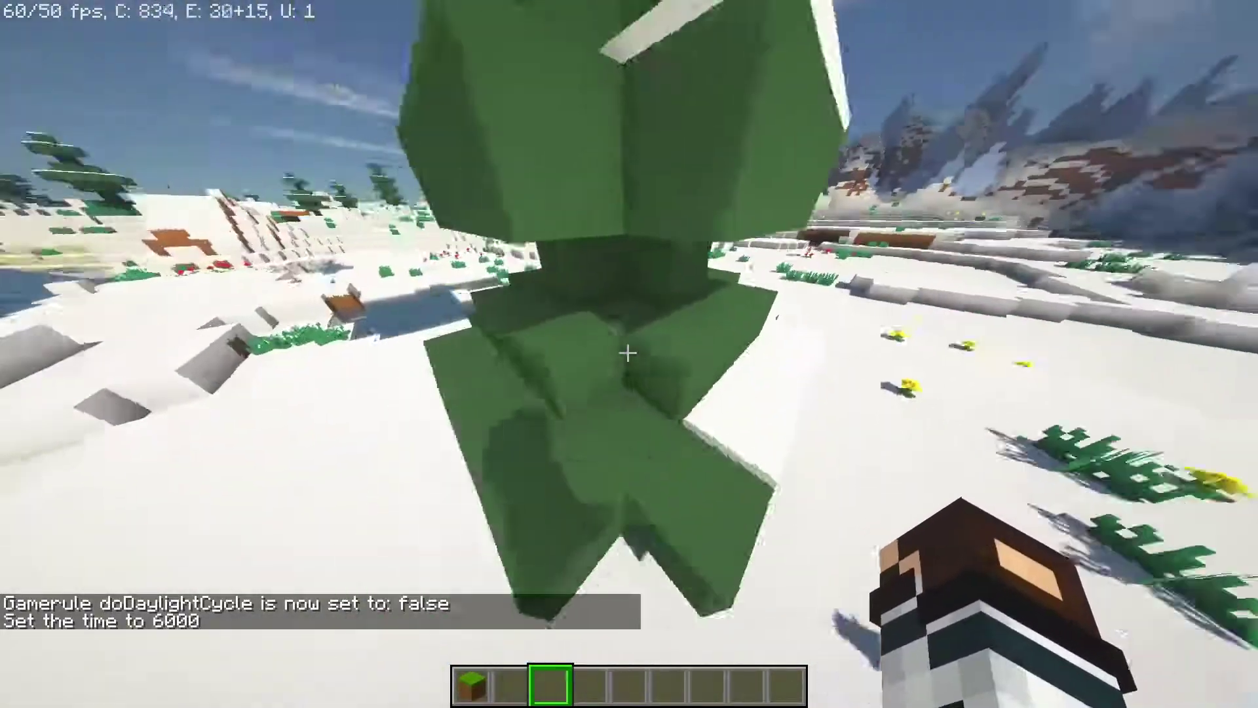
key("d")
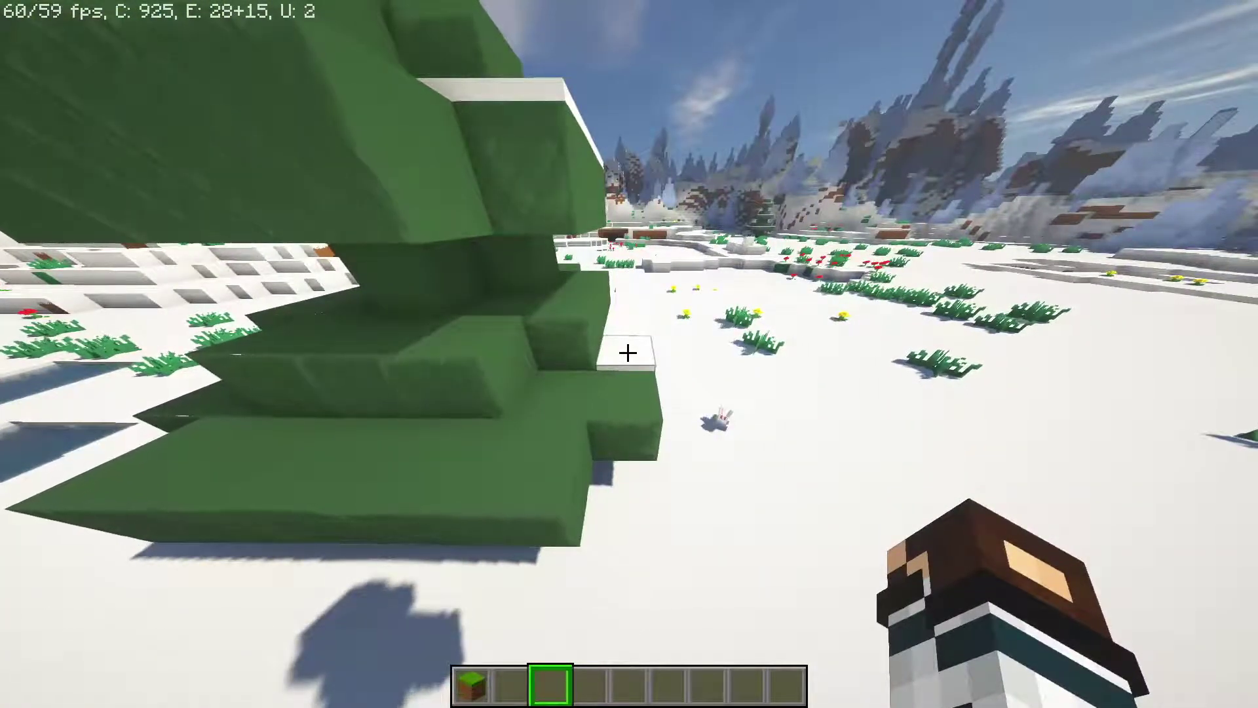
key("w")
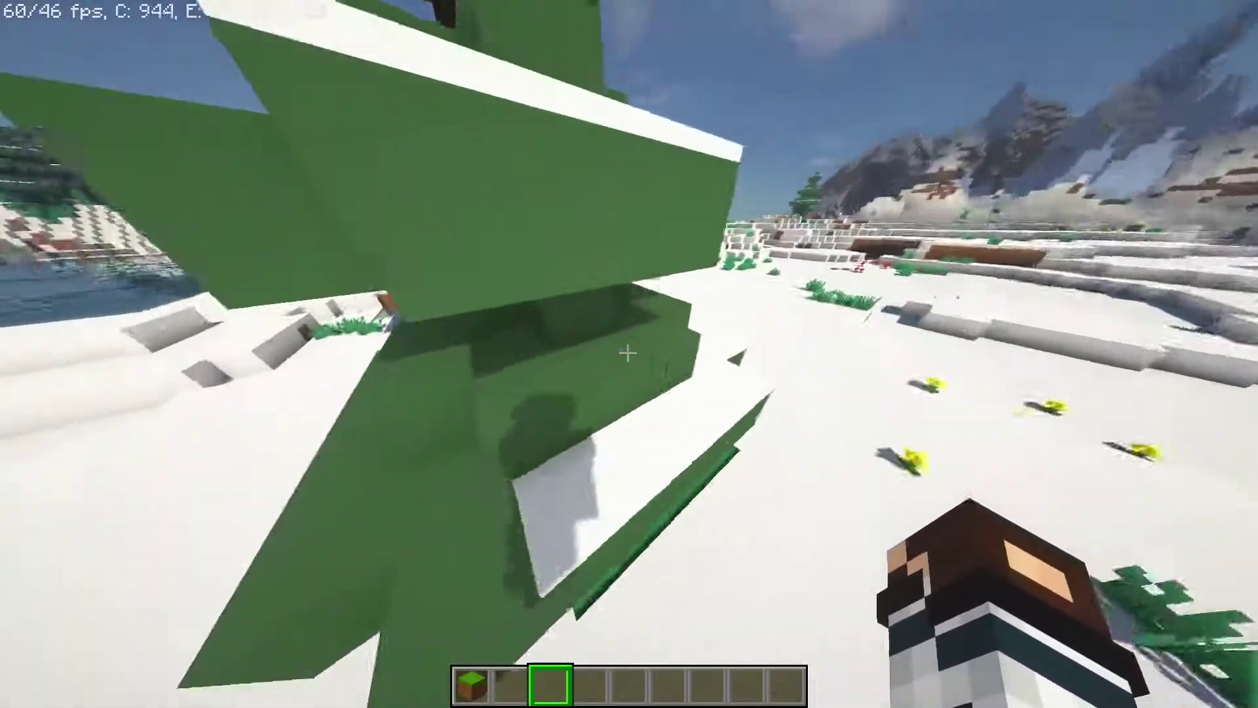
key("w")
key("s")
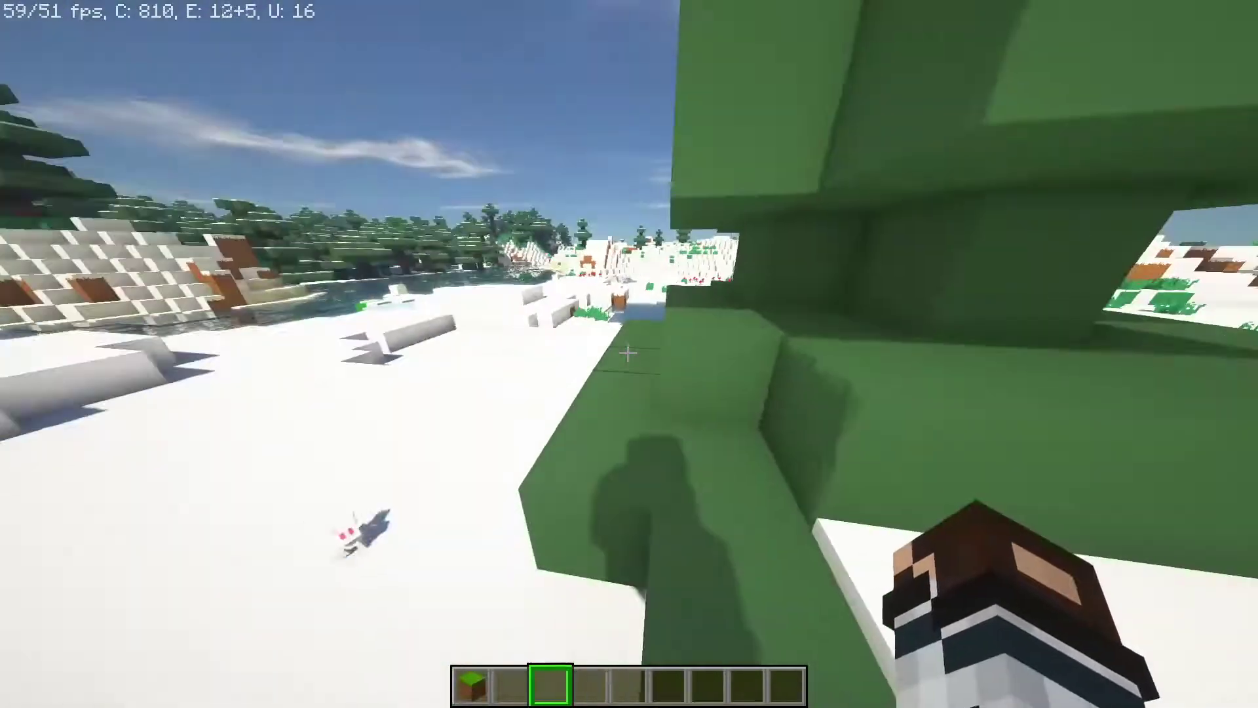
key("s")
key("w")
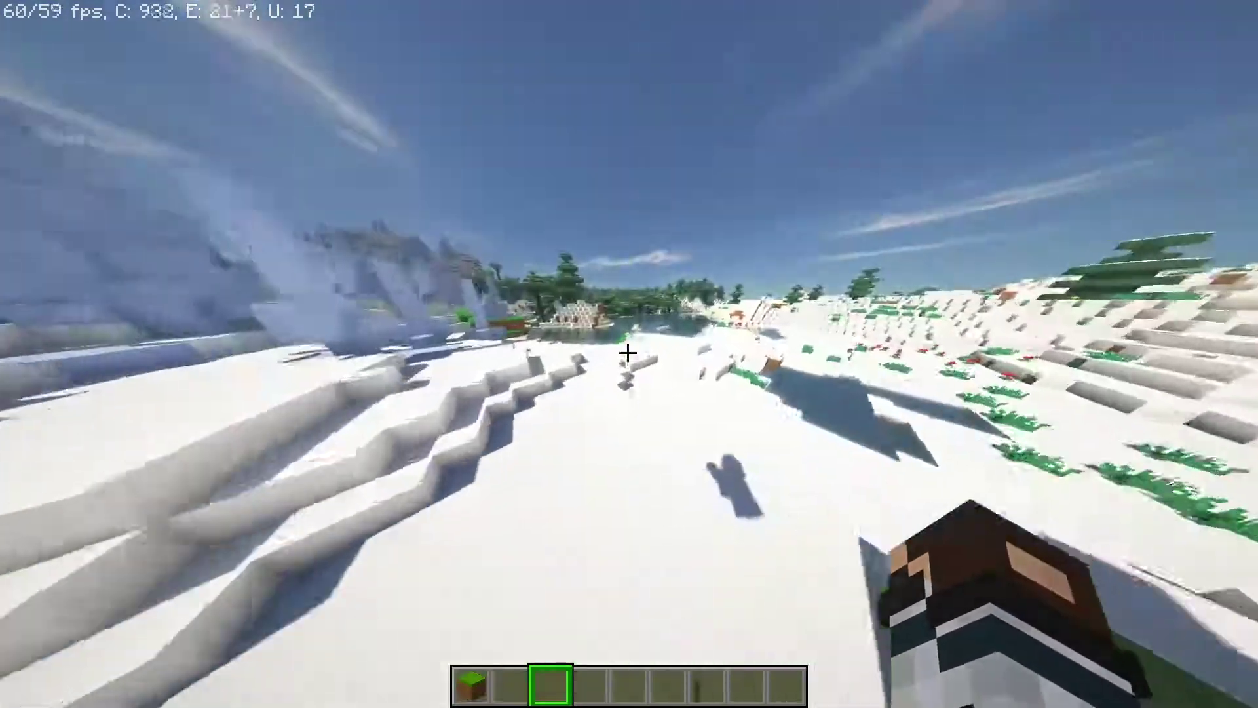
Step: Fly to the nearby forest, examine other spruce trees from above and below as references, and pause the game
key("w")
key("space")
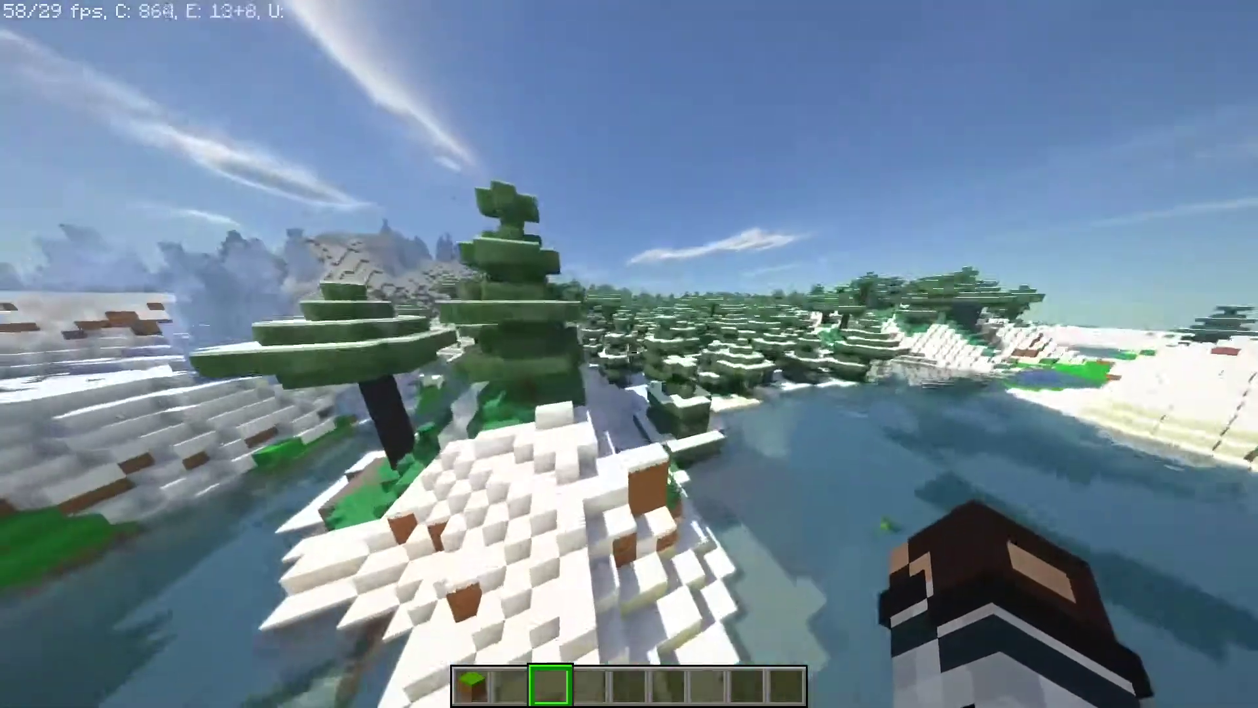
key("w")
key("shift")
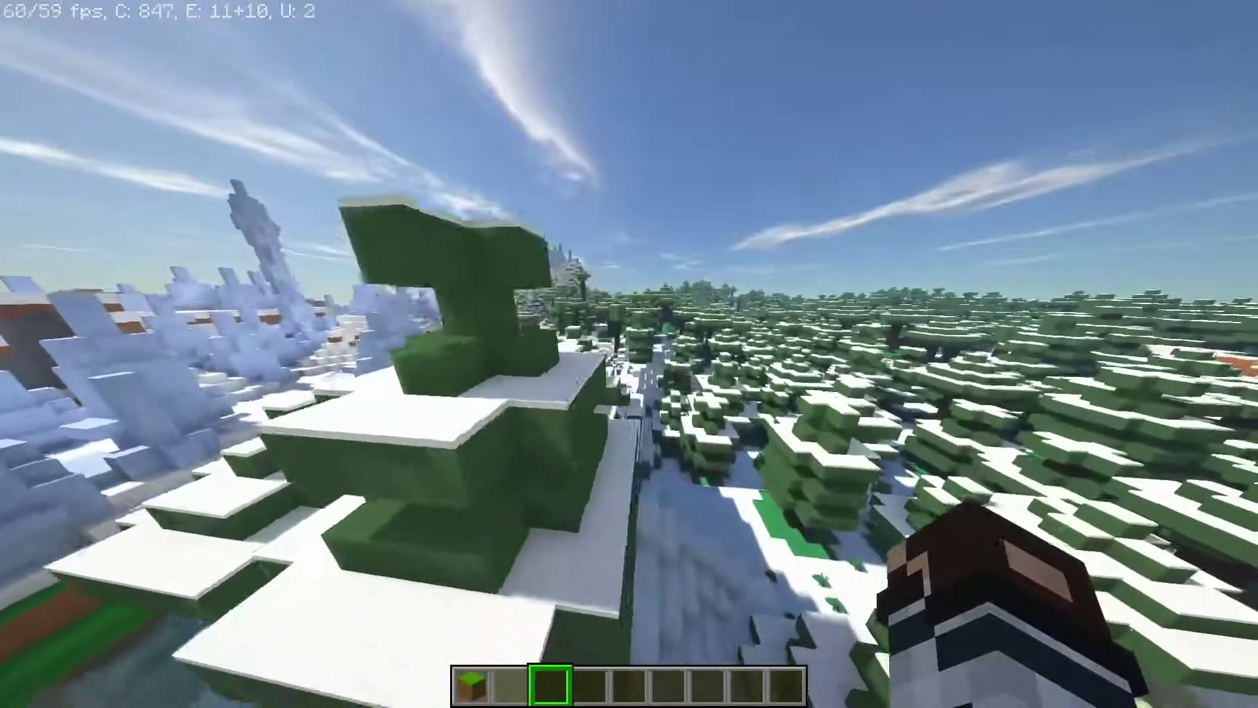
key("w")
key("shift")
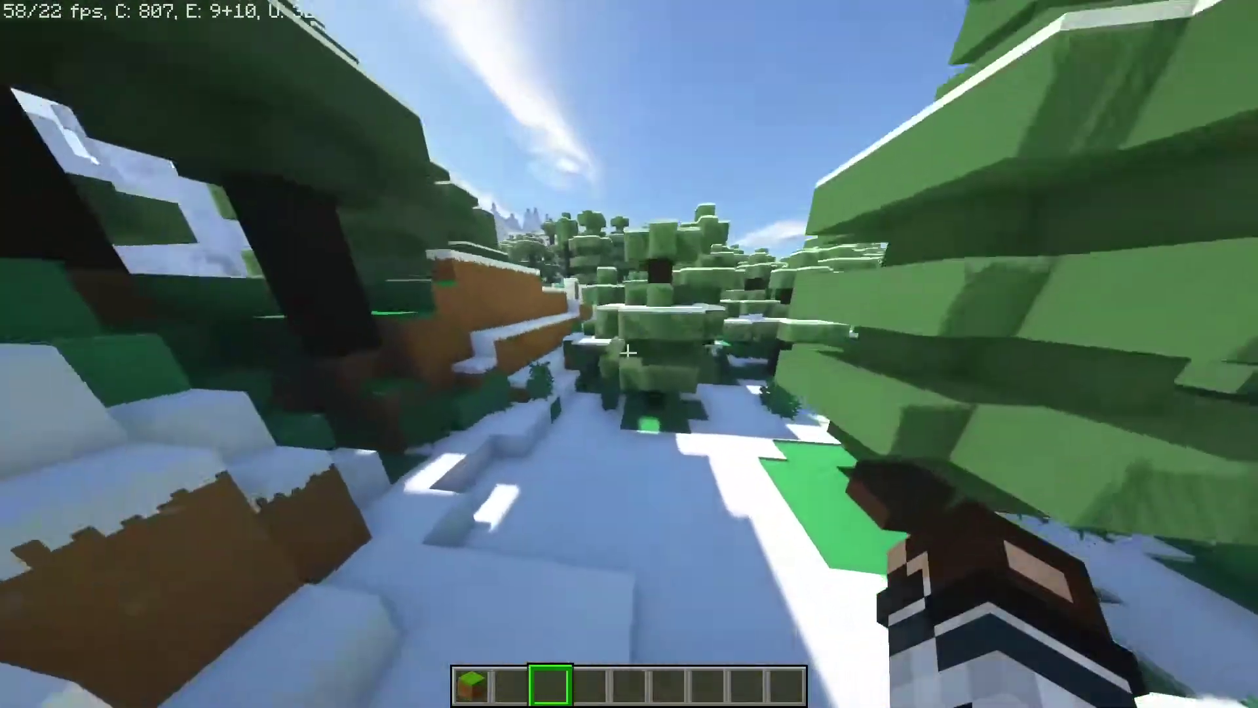
key("w")
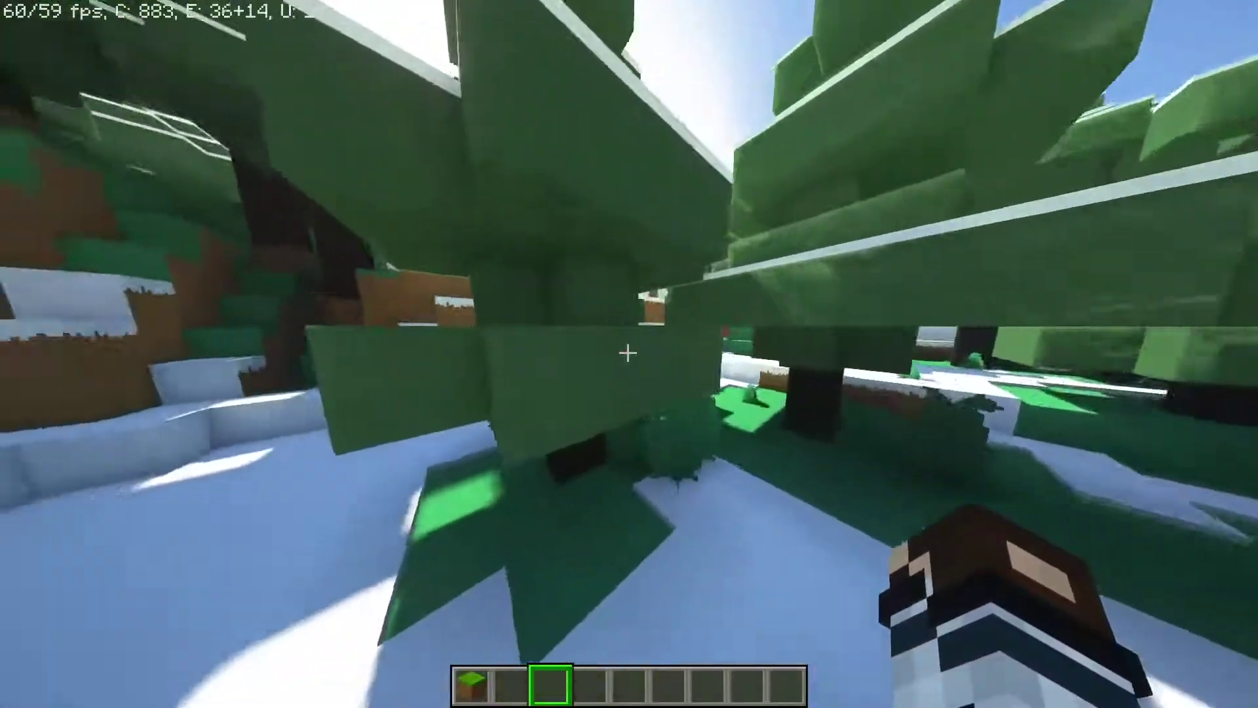
key("w")
key("shift")
key("w")
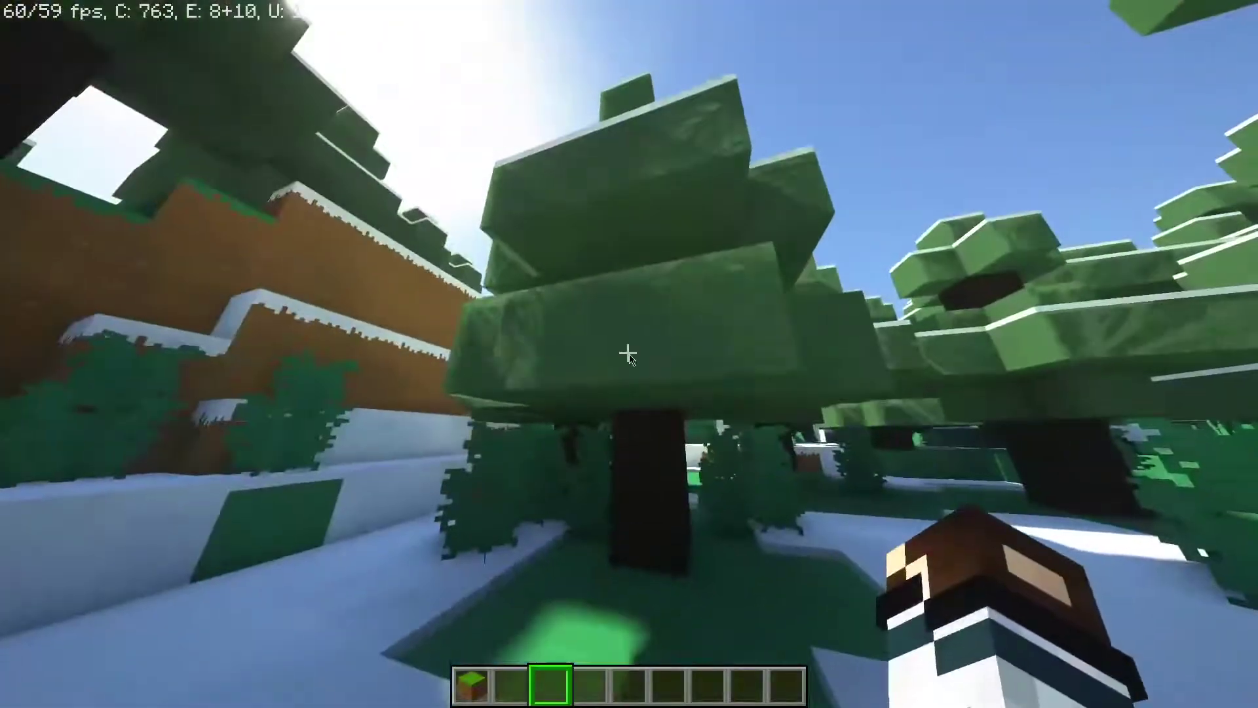
key("Escape")
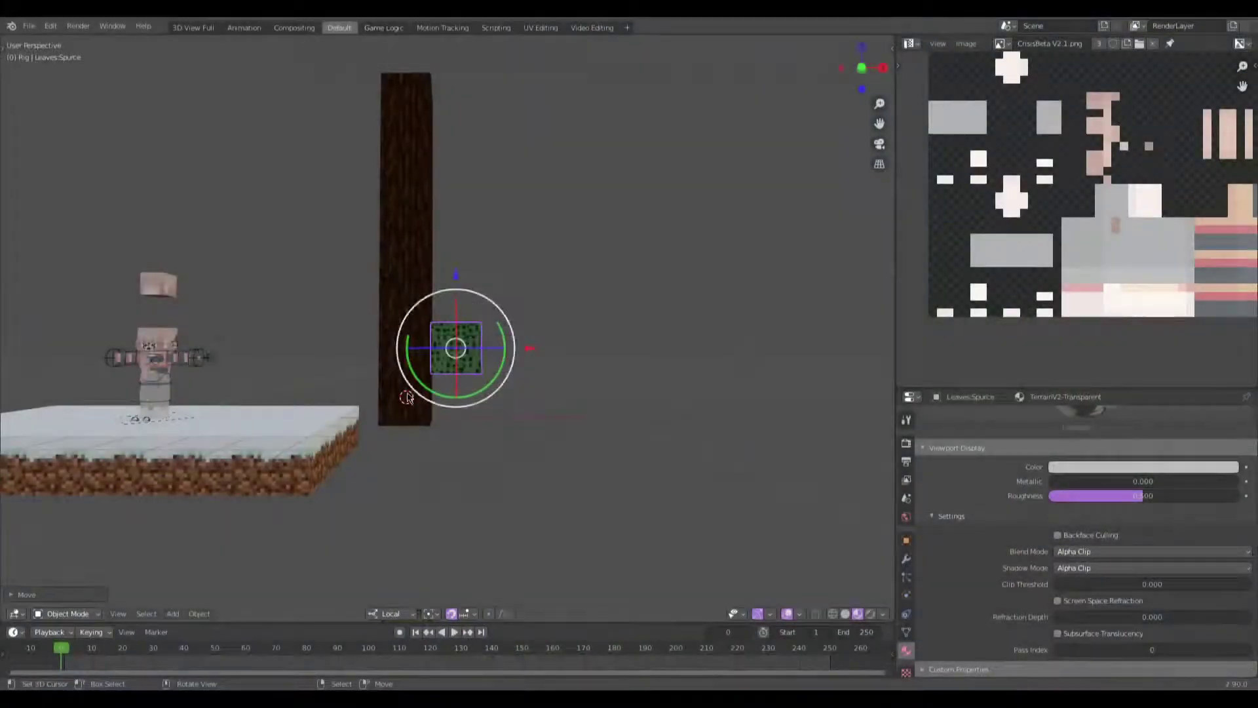
Step: Switch back to Blender and move the Leaves:Spurce block against the side of the trunk, in its lower half
scroll(446, 418, "up", 2)
middle_click_drag(407, 398, 468, 390)
key("g")
left_click(476, 288)
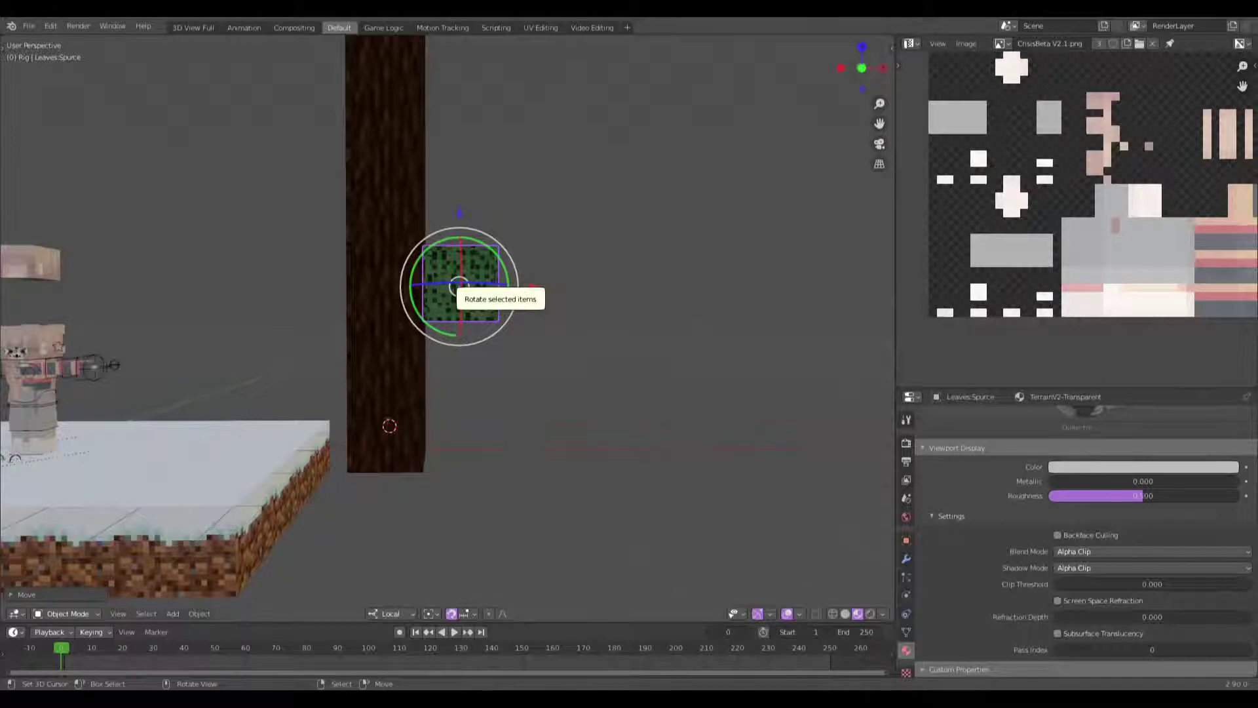
Step: Duplicate the leaf block outward into a two-block row, and copy that row along X to the opposite side of the trunk
key("shift+d")
left_click(611, 313)
middle_click_drag(611, 313, 426, 256)
key("shift+d")
key("x")
left_click(398, 258)
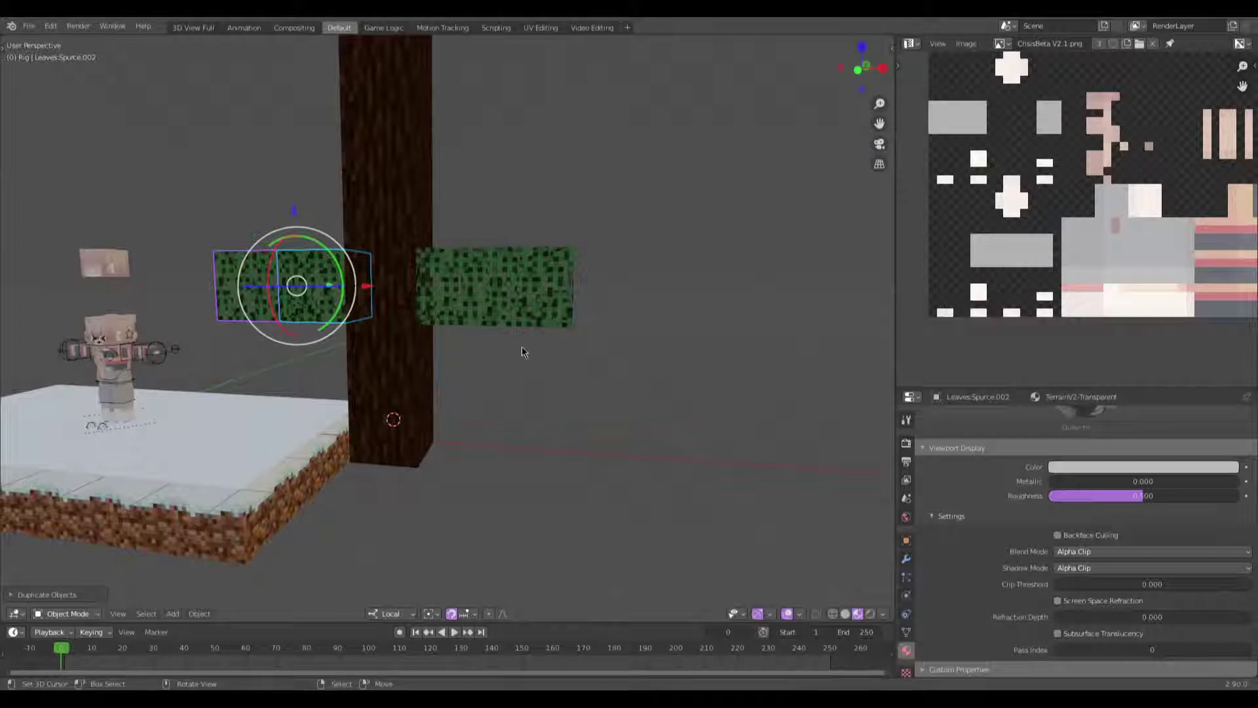
Step: Duplicate the two-block leaf rows to further sides of the trunk, keeping them at the same height
middle_click_drag(551, 351, 452, 308)
left_click(500, 287)
key("shift+d")
left_click(382, 348)
middle_click_drag(383, 348, 488, 386)
key("shift+d")
left_click(518, 339)
scroll(519, 338, "down", 4)
right_click(518, 339, "shift")
key("shift+d")
left_click(442, 361)
Step: Duplicate single and paired leaf blocks to fill the gaps between the rows and extend the layer across the trunk's side
key("alt+a")
right_click(524, 331)
right_click(468, 452)
right_click(471, 388, "shift")
key("shift+d")
left_click(488, 410)
right_click(316, 359)
middle_click_drag(316, 367, 479, 384)
key("shift+d")
left_click(565, 388)
right_click(518, 396)
right_click(515, 338, "shift")
key("shift+d")
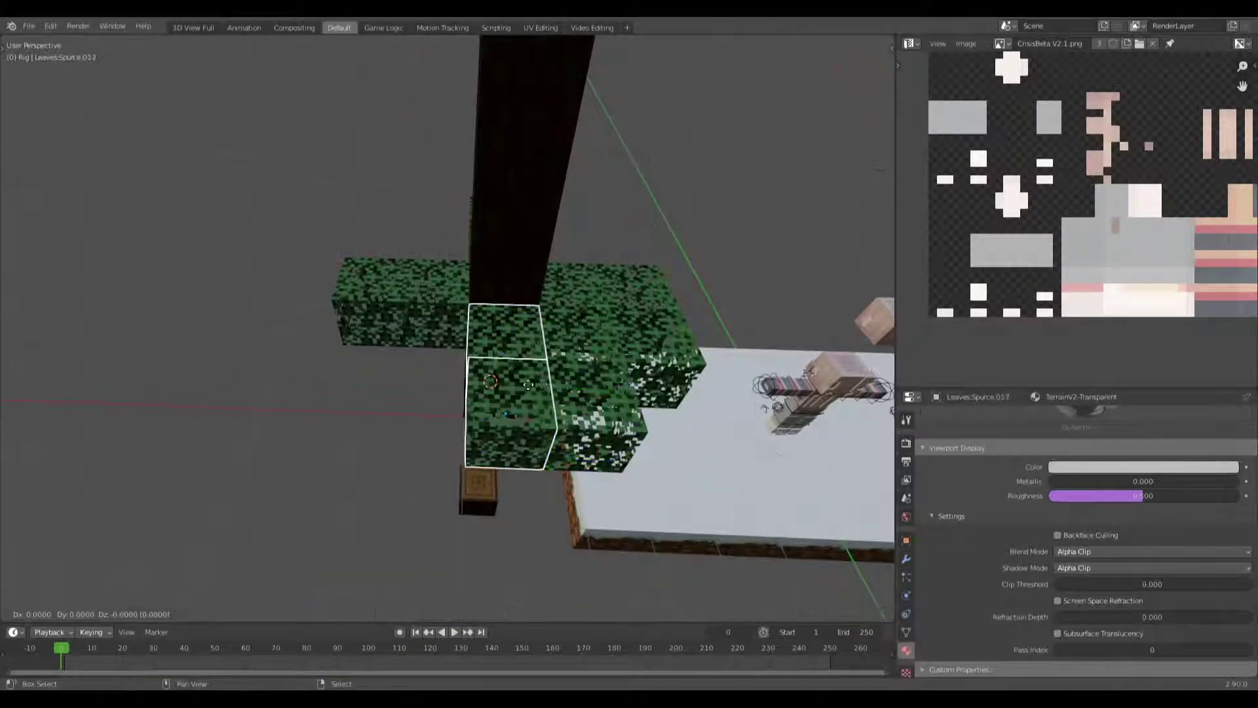
left_click(458, 384)
Step: Duplicate leaf blocks at the end of the extended rows to fill the layer's next outer corner
right_click(360, 321)
key("shift+d")
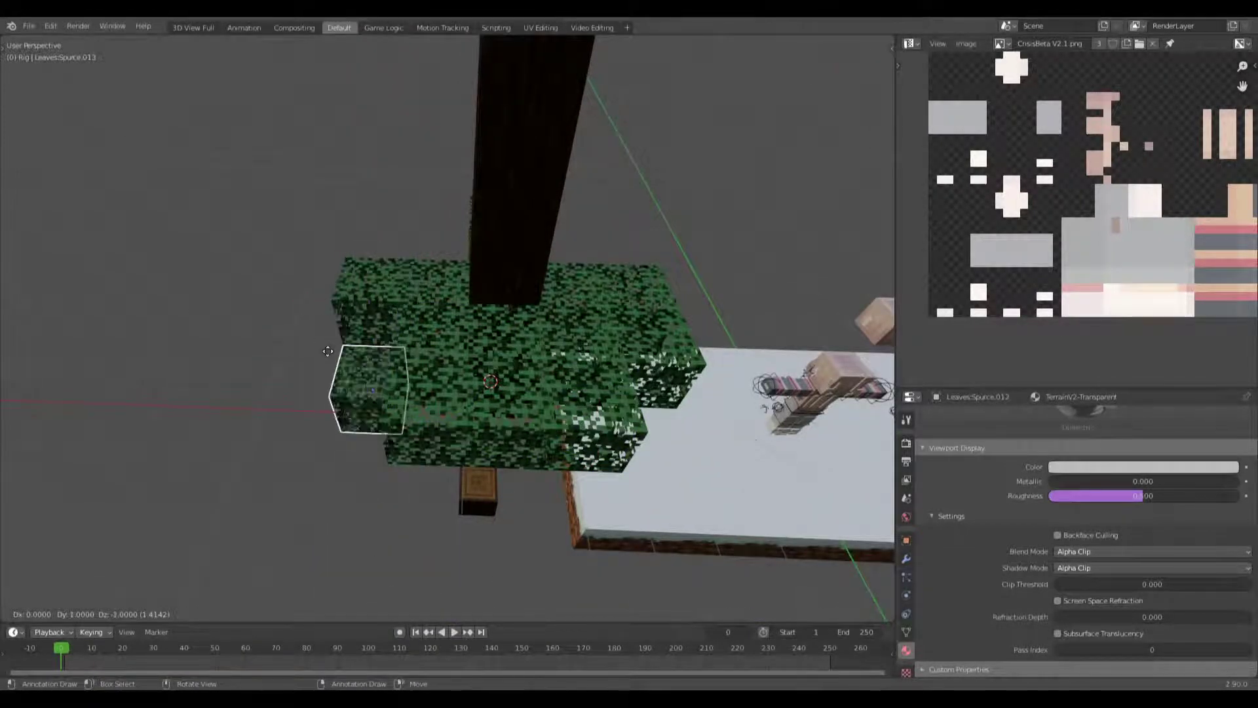
left_click(330, 347)
middle_click_drag(331, 348, 470, 352)
right_click(458, 354)
right_click(453, 290, "shift")
key("shift+d")
left_click(372, 294)
middle_click_drag(372, 294, 560, 367)
Step: Duplicate leaf blocks into the last gaps to complete a five-block-wide leaf layer with open outer corners around the trunk
right_click(371, 393)
key("shift+d")
left_click(440, 398)
middle_click_drag(392, 398, 516, 410, "shift")
right_click(516, 410)
key("shift+d")
left_click(574, 381)
mouse_move(574, 380)
middle_mouse_down()
mouse_move(557, 384)
mouse_move(592, 374)
middle_mouse_up()
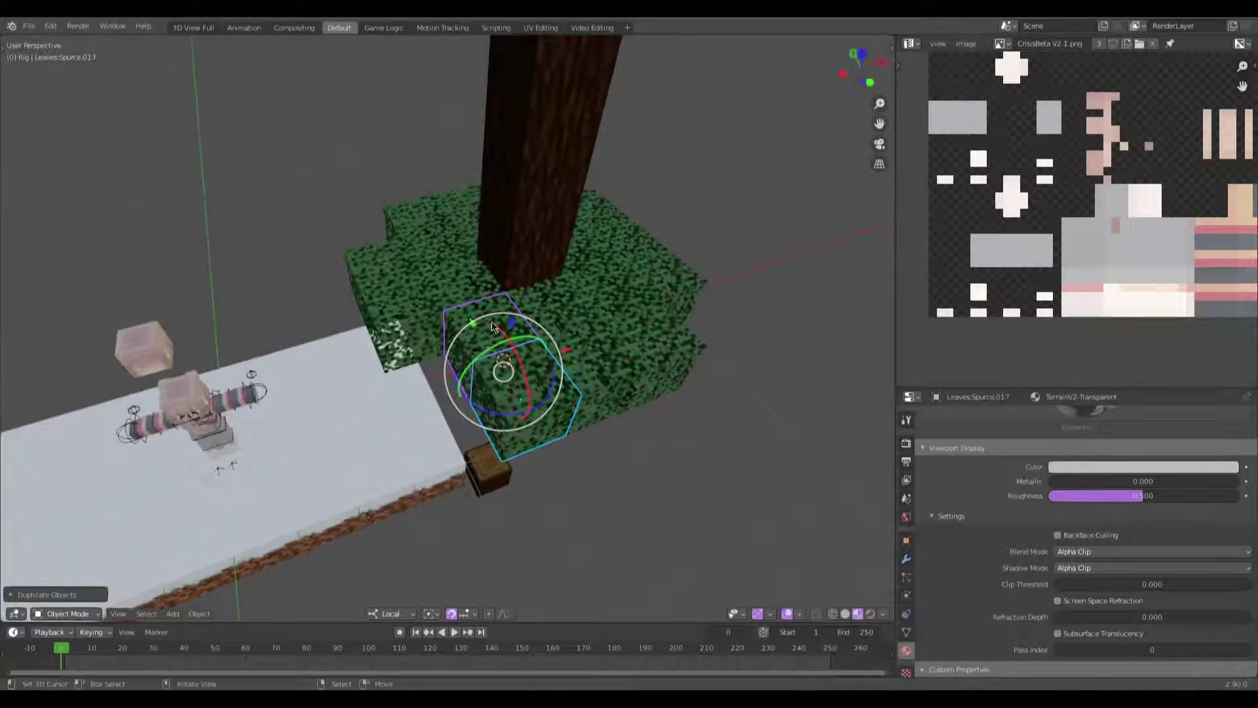
right_click(494, 326)
right_click(501, 356)
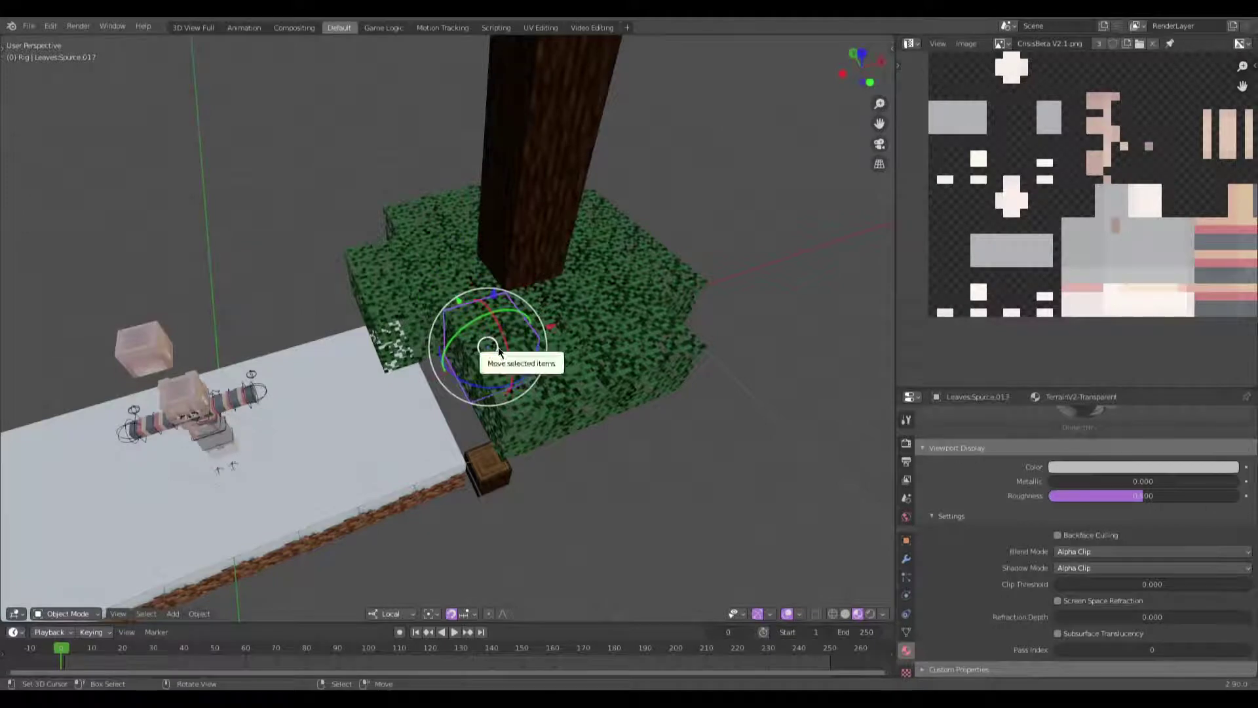
key("shift+d")
left_click(607, 348)
middle_click_drag(607, 349, 565, 355)
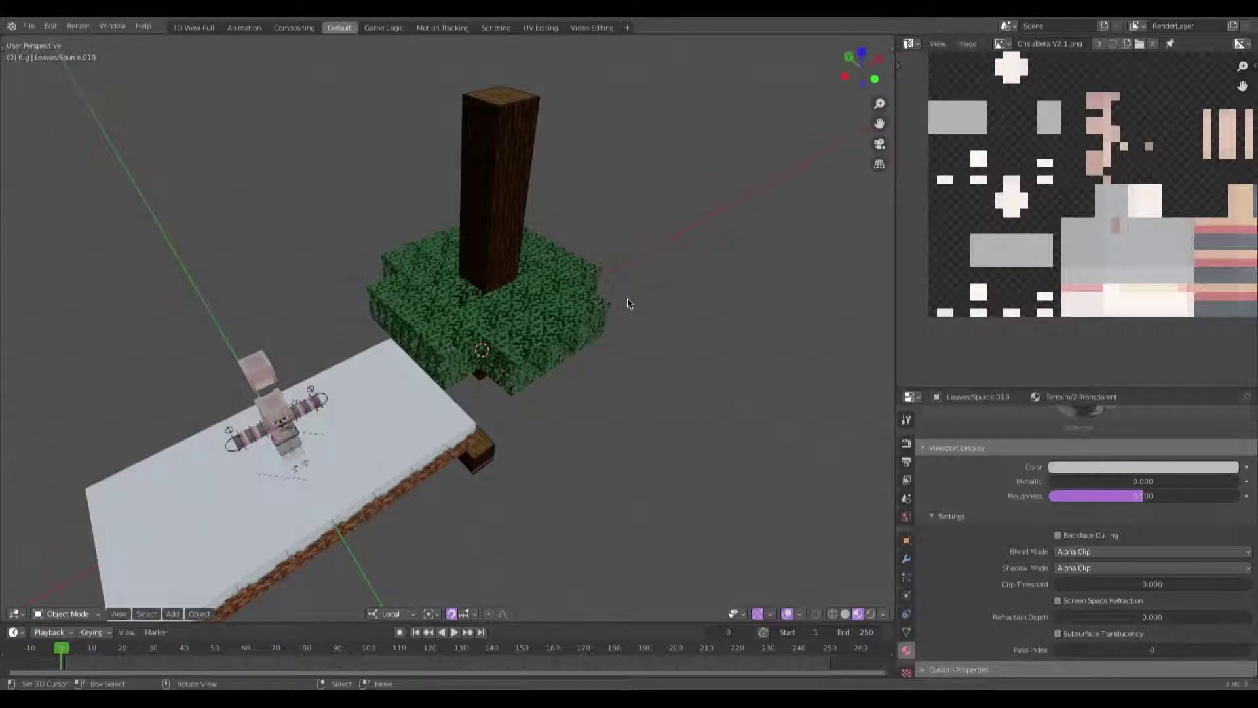
Step: Examine the leaf layer, the snowy platform and the character rig from several angles and distances
scroll(483, 382, "down", 1)
middle_click_drag(419, 415, 548, 267)
scroll(546, 270, "up", 5)
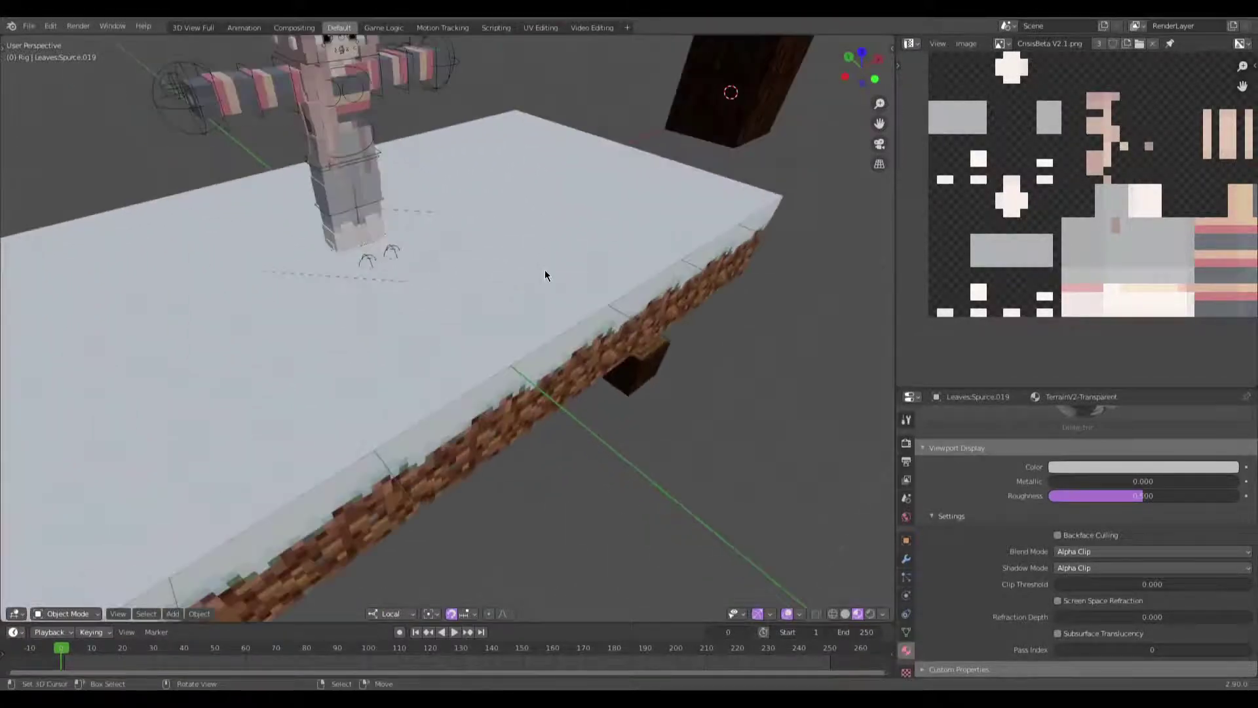
middle_click_drag(464, 274, 506, 412)
scroll(489, 427, "up", 3)
scroll(489, 422, "down", 5)
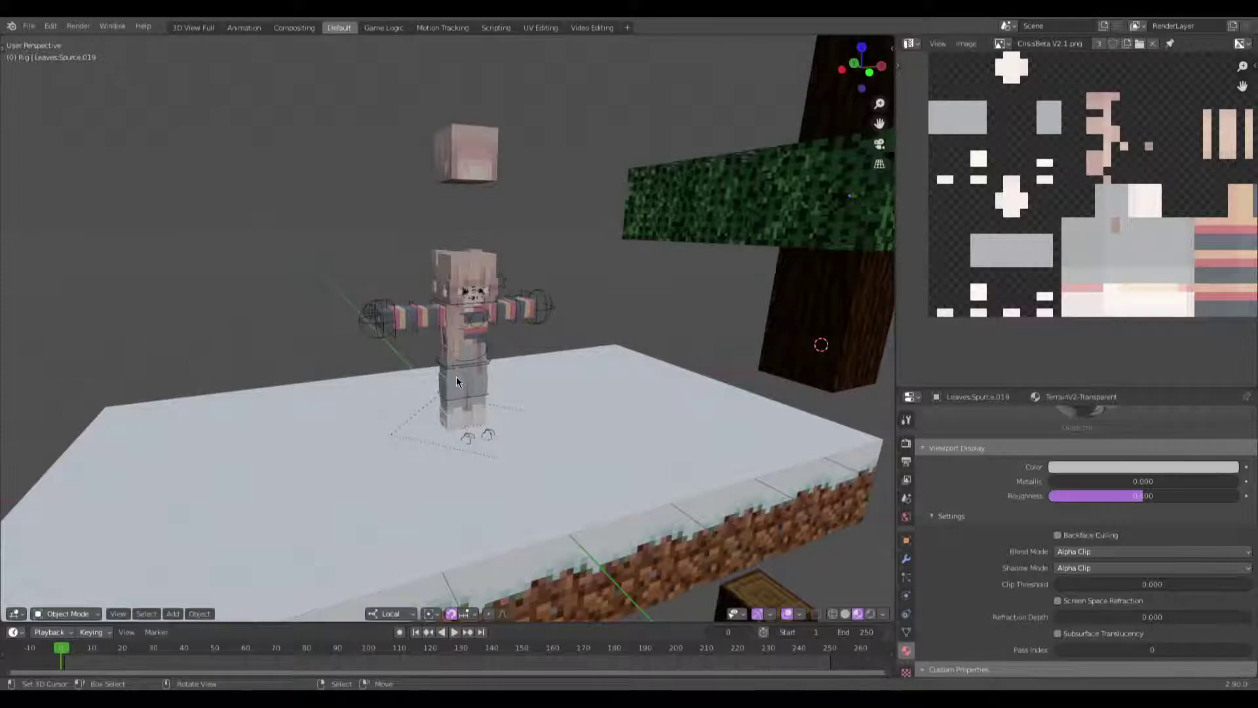
middle_click_drag(457, 382, 476, 411)
scroll(485, 445, "up", 3)
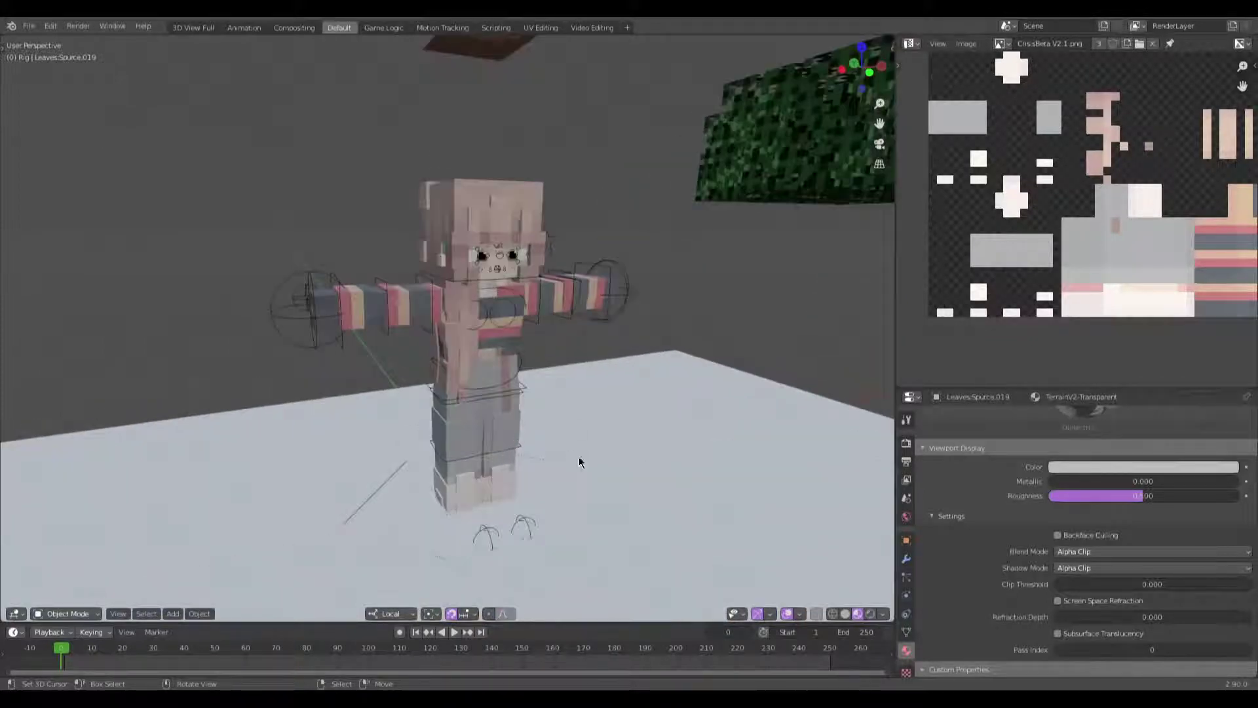
scroll(590, 445, "down", 4)
scroll(588, 368, "down", 2)
middle_click_drag(588, 369, 371, 449)
middle_click_drag(600, 302, 373, 233)
scroll(456, 346, "up", 3)
scroll(454, 343, "up", 2)
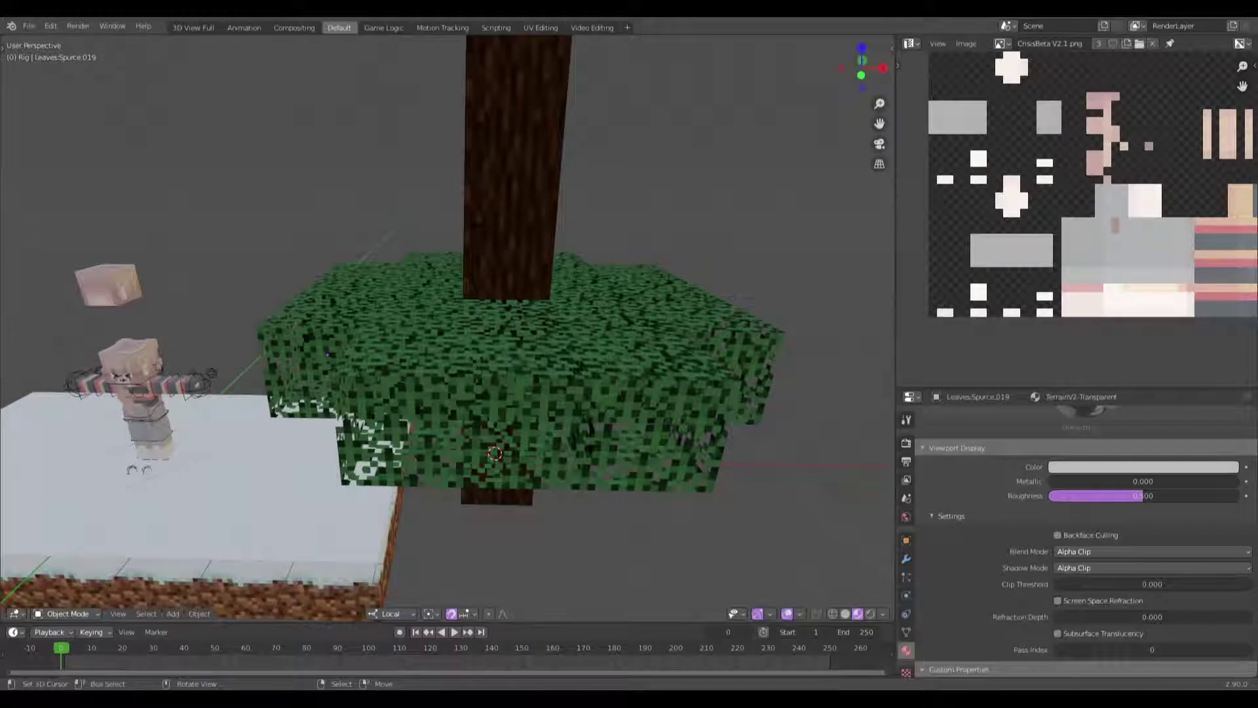
middle_click_drag(534, 367, 567, 354)
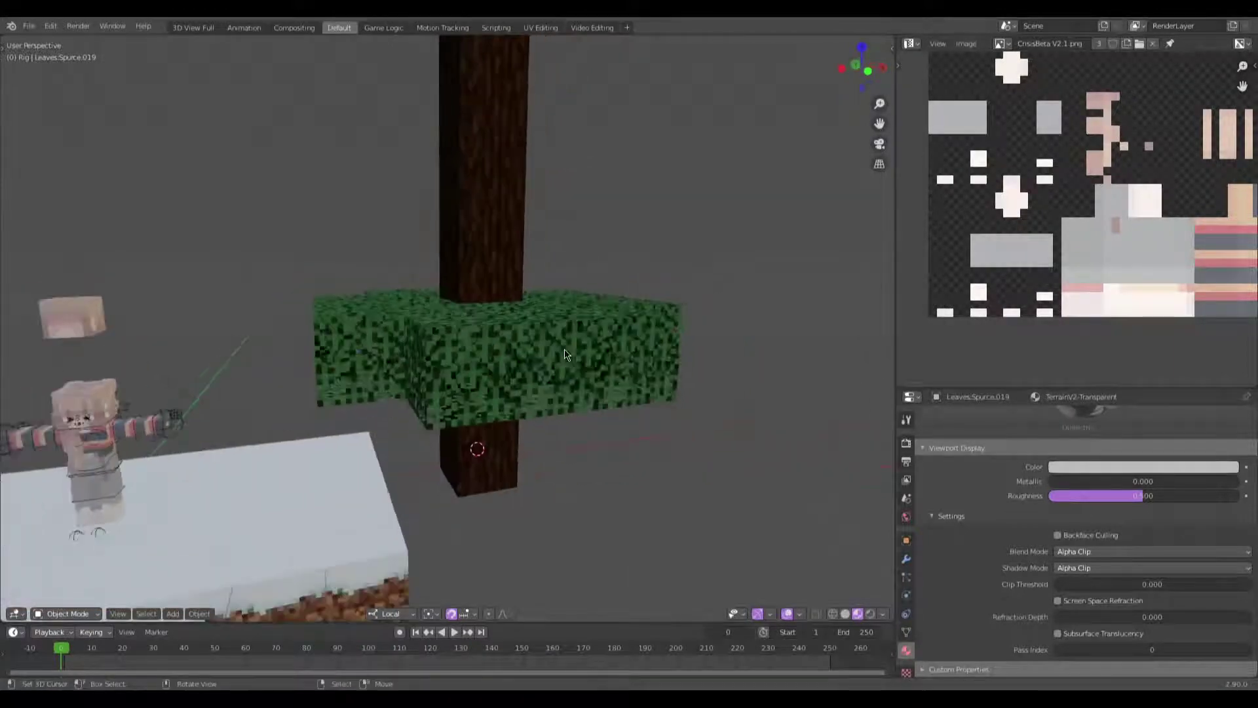
Step: Select every leaf block of the layer without the trunk and duplicate the layer upward along Z, leaving a one-block gap
key("KP_1")
key("shift+z")
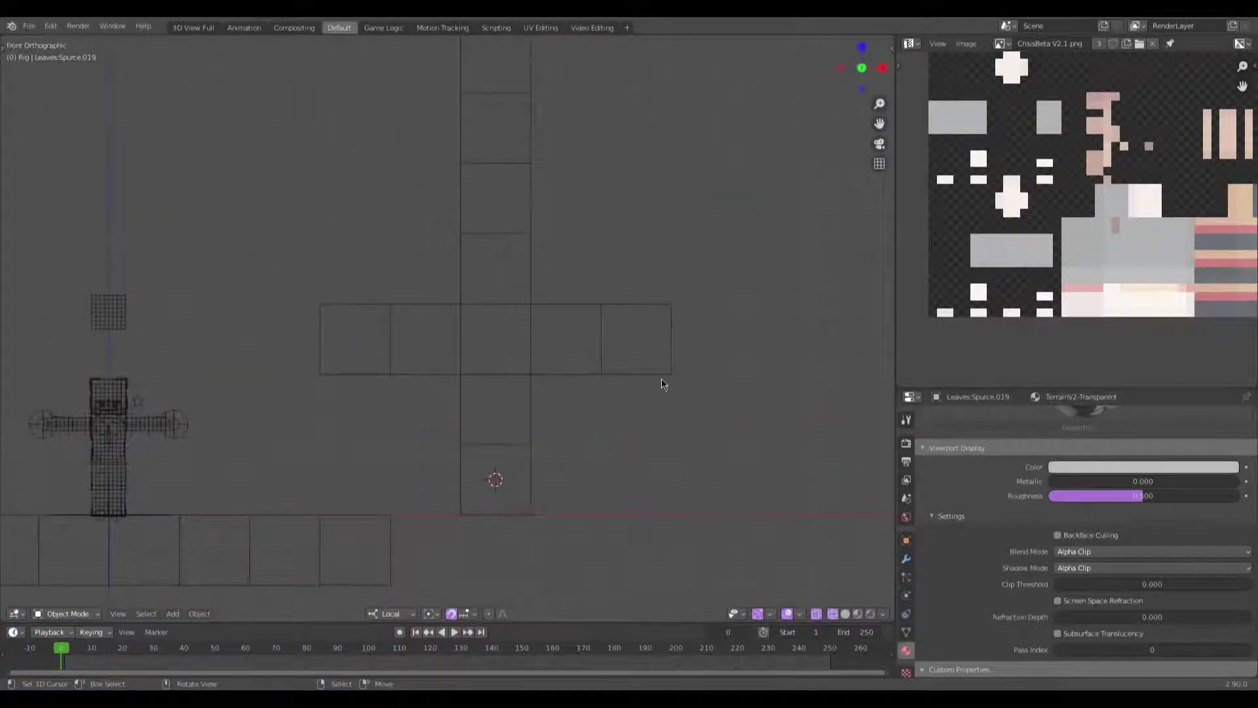
left_click_drag(547, 326, 546, 328)
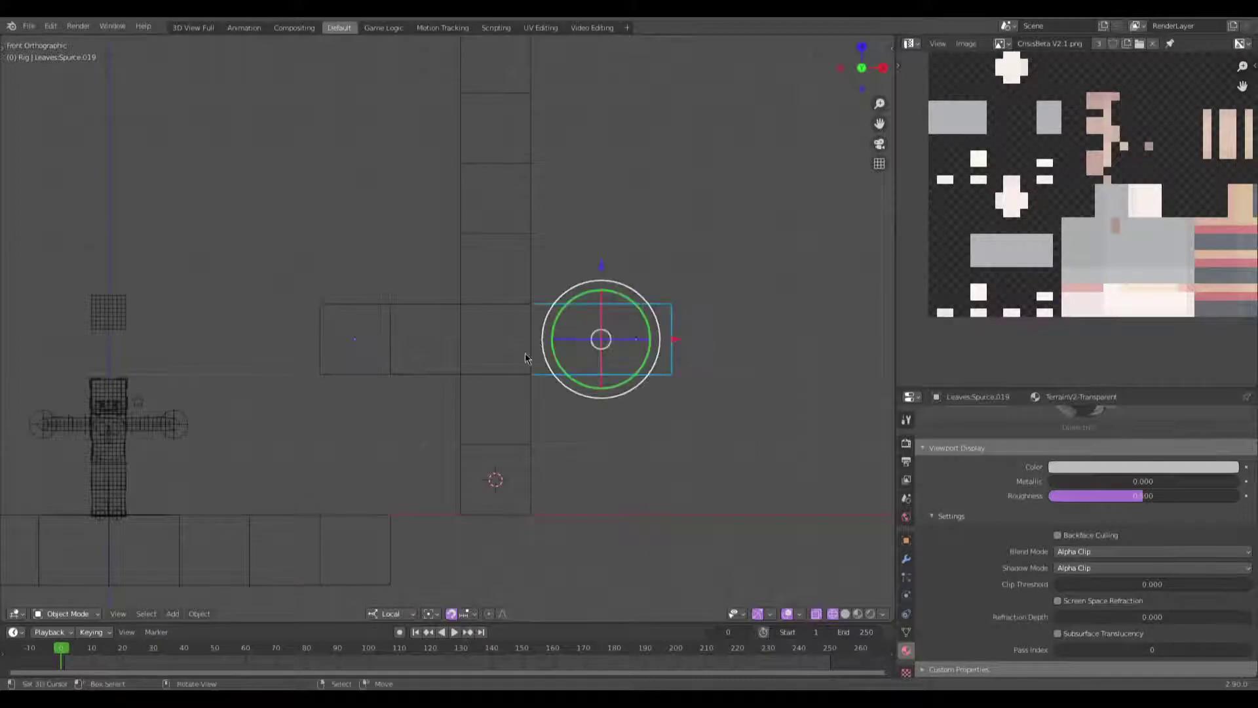
key("b")
left_click_drag(449, 356, 331, 291)
middle_click_drag(324, 286, 506, 281)
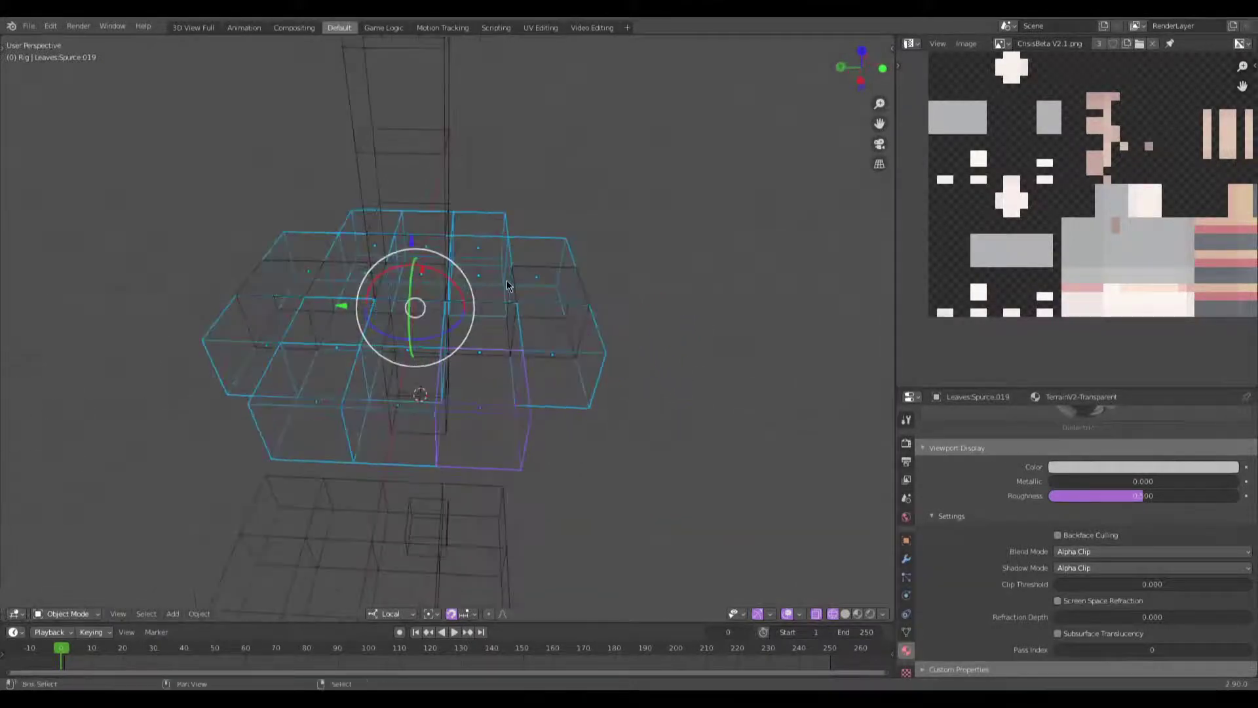
left_click(539, 280, "shift")
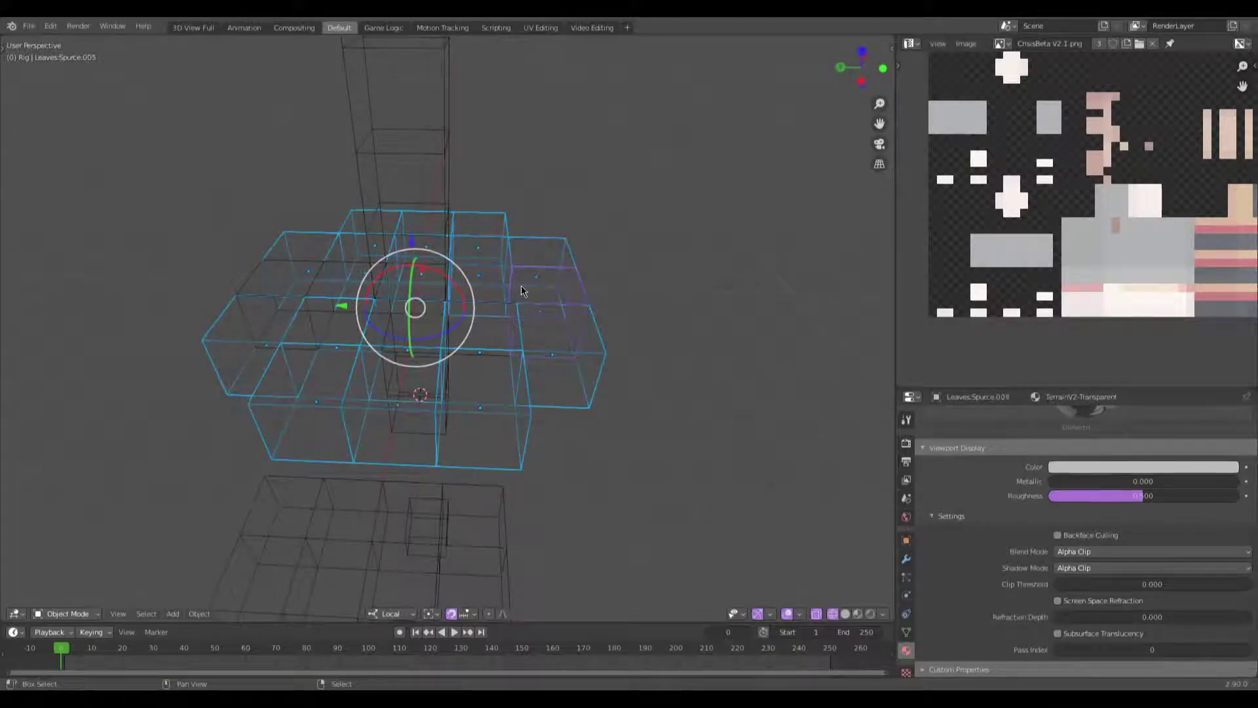
key("shift+z")
middle_click_drag(514, 292, 456, 318)
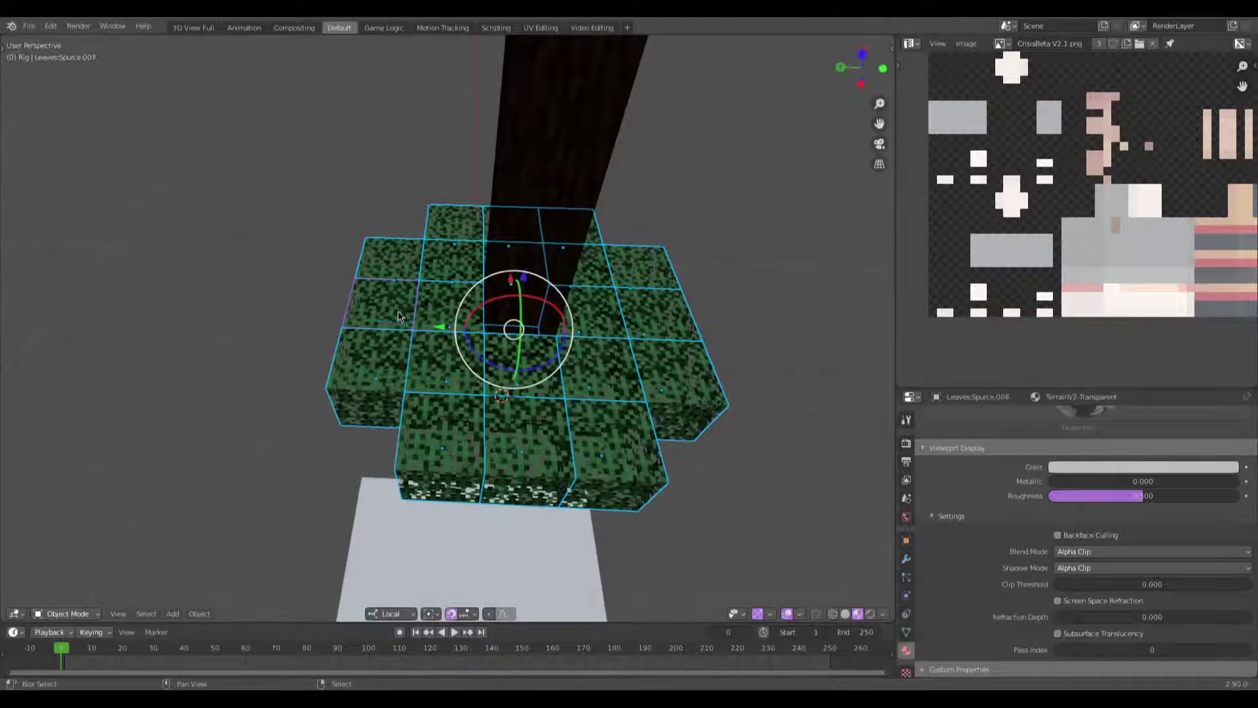
middle_click_drag(456, 425, 581, 359)
key("shift+d")
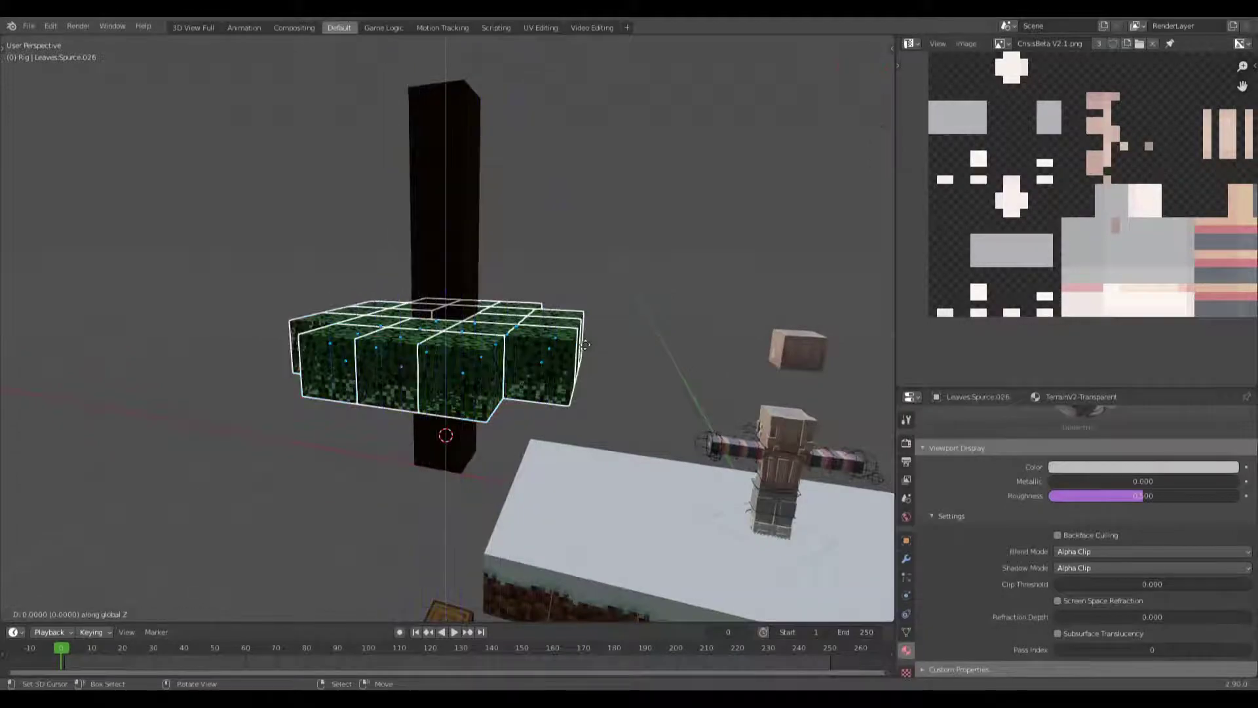
left_click(585, 231)
Step: Duplicate one leaf block of the upper layer and move the copy into the gap between both layers, against the trunk
middle_click_drag(528, 401, 435, 286)
scroll(493, 404, "up", 3)
right_click(429, 222)
middle_click_drag(456, 240, 403, 244)
key("shift+d")
right_click(417, 316)
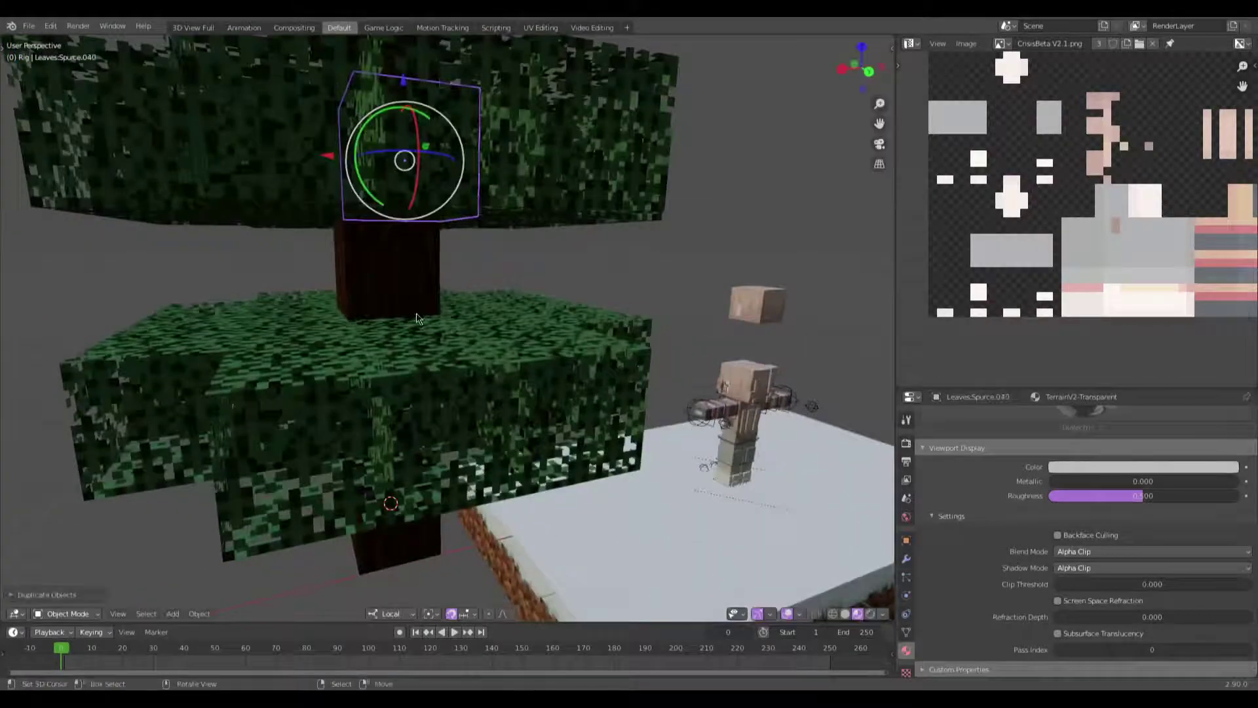
key("g")
left_click(416, 395)
Step: Duplicate the leaf block in the gap to the trunk's other sides, forming a small ring between the two large layers
middle_click_drag(415, 394, 387, 354)
key("shift+d")
left_click(242, 367)
scroll(387, 354, "up", 2)
key("g")
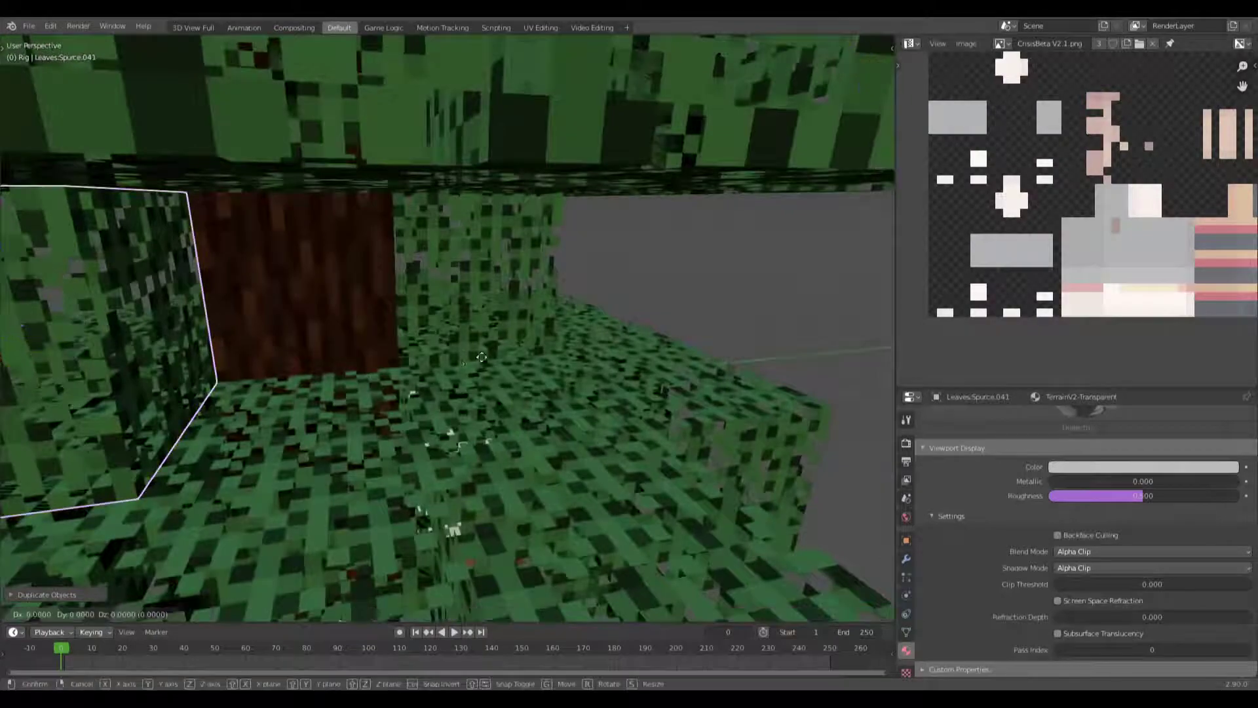
left_click(536, 348)
scroll(525, 367, "down", 4)
middle_click_drag(494, 461, 616, 472)
key("shift+d")
left_click(330, 396)
scroll(511, 387, "down", 2)
middle_click_drag(330, 396, 614, 344)
key("shift+d")
left_click(459, 354)
Step: Select the small ring's leaf blocks and duplicate them upward along Z to sit on top of the upper large layer
key("alt+a")
scroll(492, 354, "down", 4)
scroll(536, 393, "up", 3)
right_click(492, 344)
key("g")
right_click(590, 338)
right_click(600, 326, "shift")
middle_click_drag(604, 324, 460, 316)
right_click(531, 317, "shift")
right_click(499, 435, "shift")
middle_click_drag(563, 350, 544, 302)
right_click(453, 318)
right_click(485, 295, "shift")
right_click(367, 285, "shift")
right_click(262, 285, "shift")
middle_click_drag(262, 287, 397, 309)
scroll(397, 308, "down", 3)
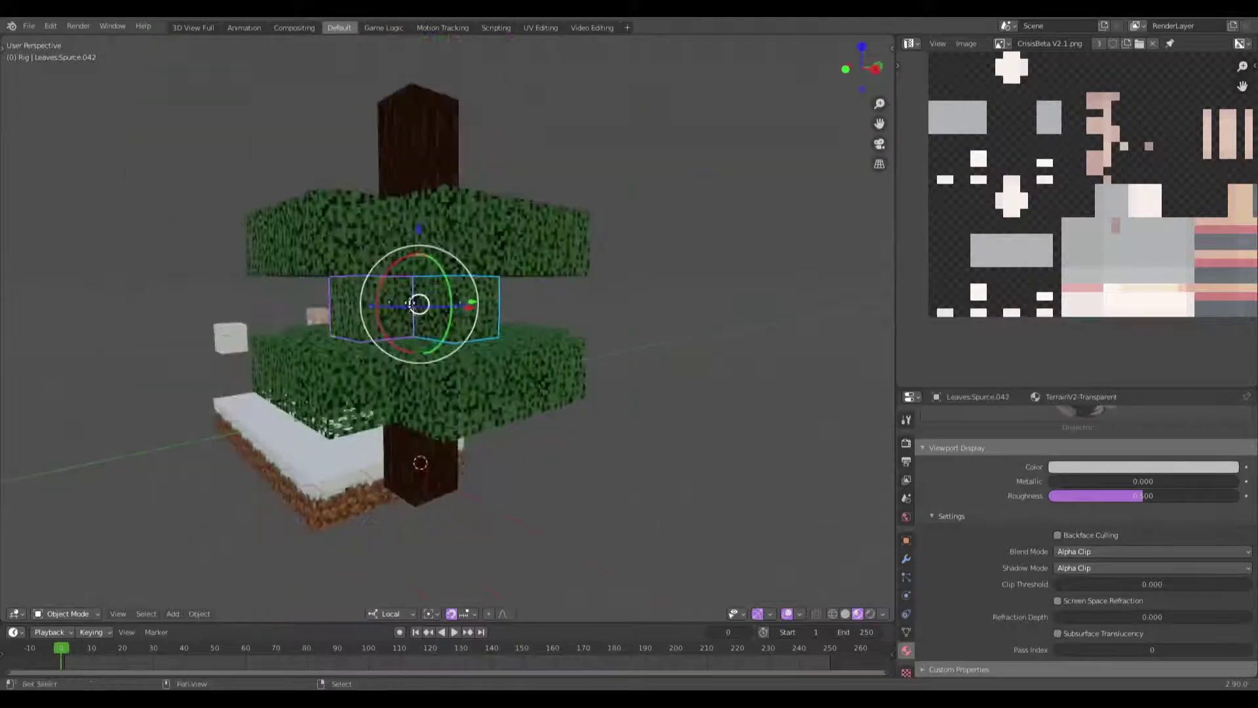
key("shift+d")
key("z")
left_click(399, 177)
middle_click_drag(399, 177, 524, 310)
key("alt+a")
Step: Select the blocks of the small leaf ring and duplicate them upward to form a crown at the top of the trunk
scroll(443, 229, "down", 6)
scroll(524, 311, "up", 4)
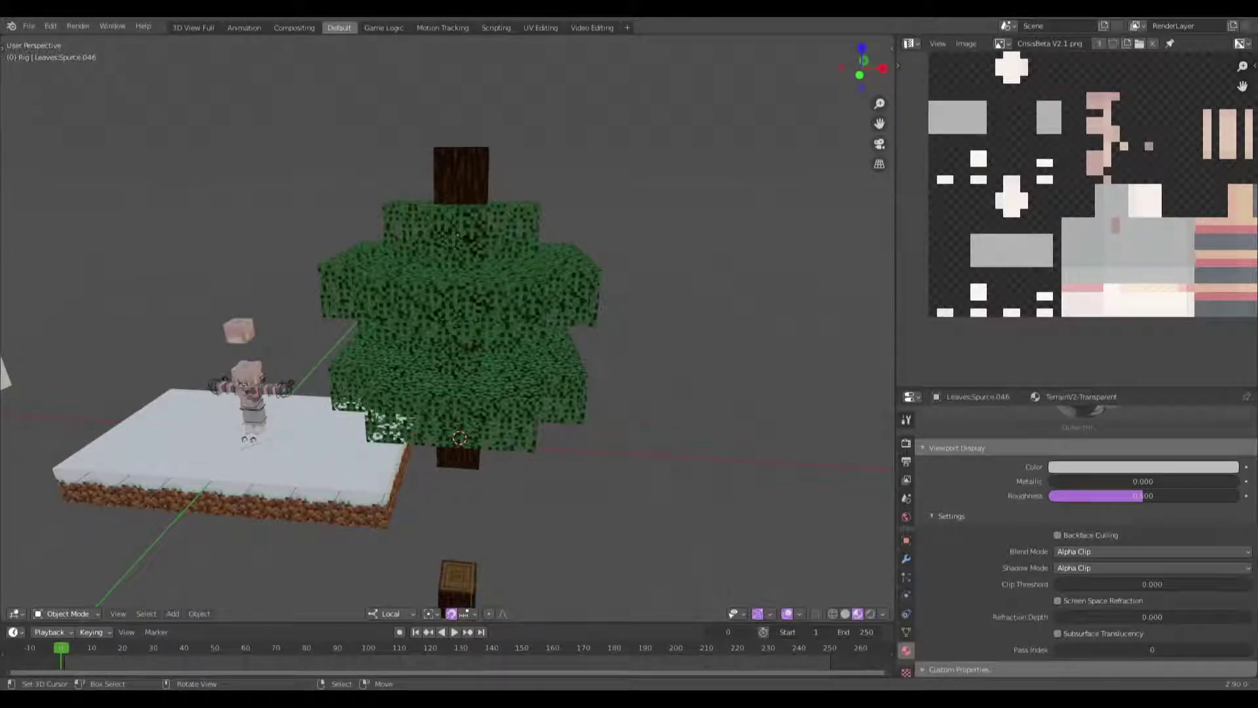
mouse_move(434, 463)
middle_mouse_down()
mouse_move(459, 420)
mouse_move(451, 473)
mouse_move(454, 462)
middle_mouse_up()
right_click(466, 399)
right_click(413, 387, "shift")
right_click(405, 348, "shift")
key("shift+d")
middle_click_drag(518, 360, 566, 296)
left_click(520, 280)
right_click(562, 345)
key("shift+d")
left_click(593, 323)
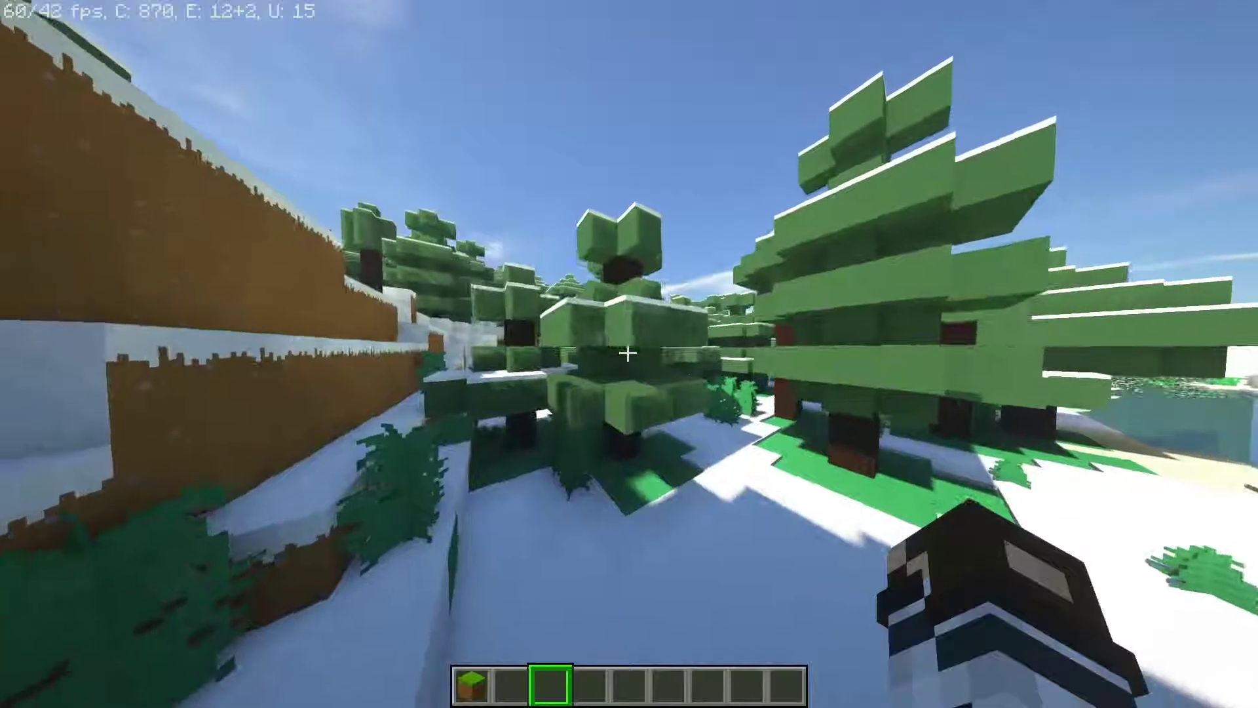
Step: Switch to Minecraft, examine the shape of the nearby spruce trees' tops as a reference, and pause the game
key("Escape")
key("Escape")
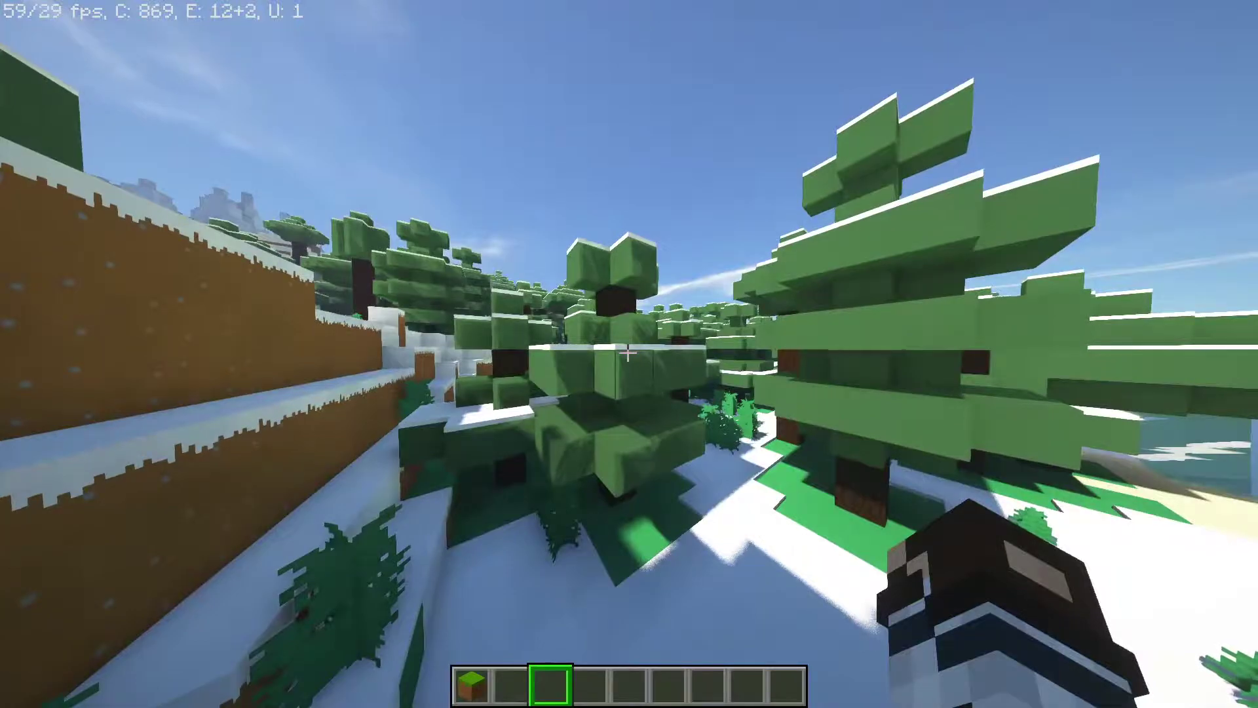
key("Escape")
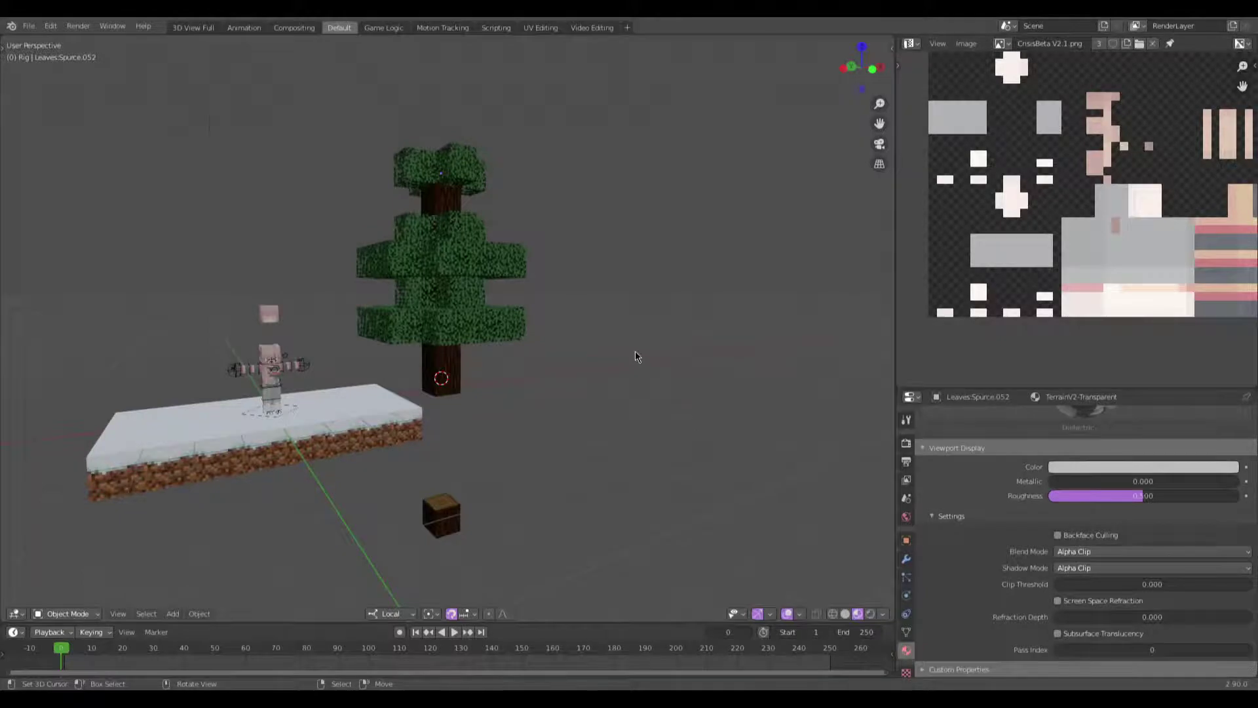
Step: Switch back to Blender, select all the tree's leaf and trunk blocks with Wood_Spruce active, and parent them with the Object option
scroll(629, 340, "up", 4)
scroll(589, 277, "down", 2)
key("KP_1")
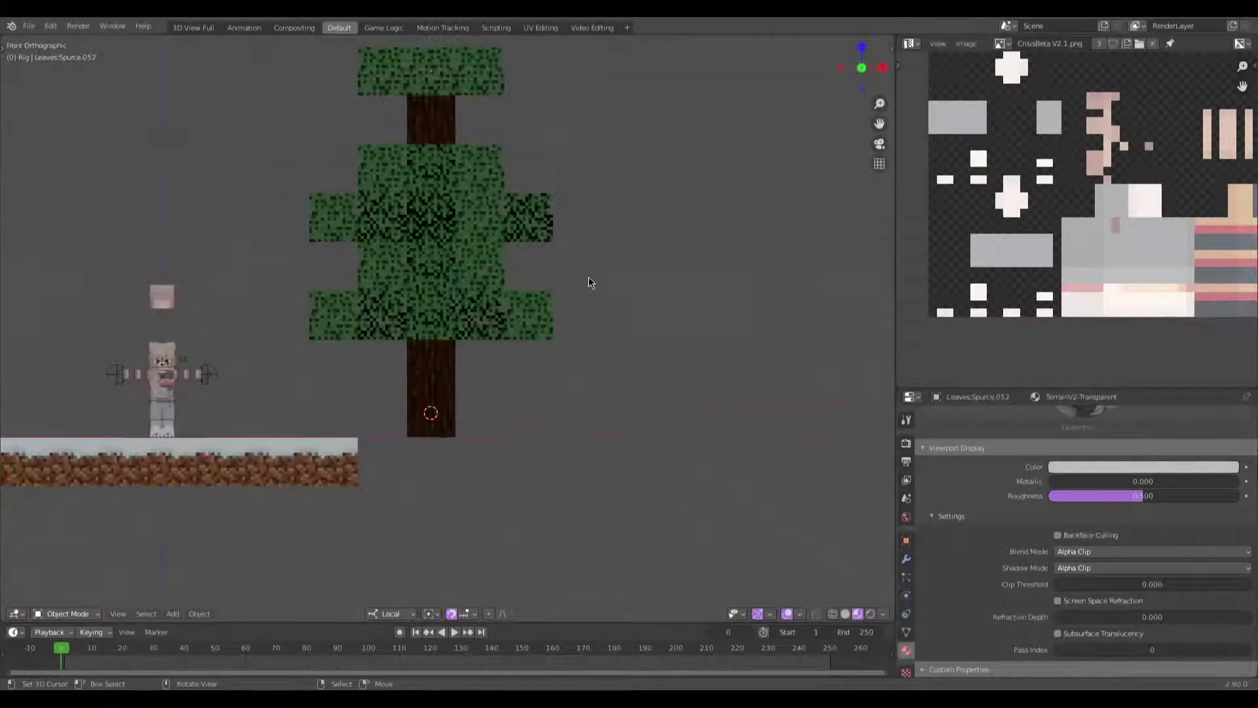
key("shift+z")
key("b")
mouse_move(613, 332)
left_mouse_down()
mouse_move(346, 29)
mouse_move(309, 29)
left_mouse_up()
left_click(452, 391, "shift")
middle_click_drag(452, 391, 497, 340)
key("shift+z")
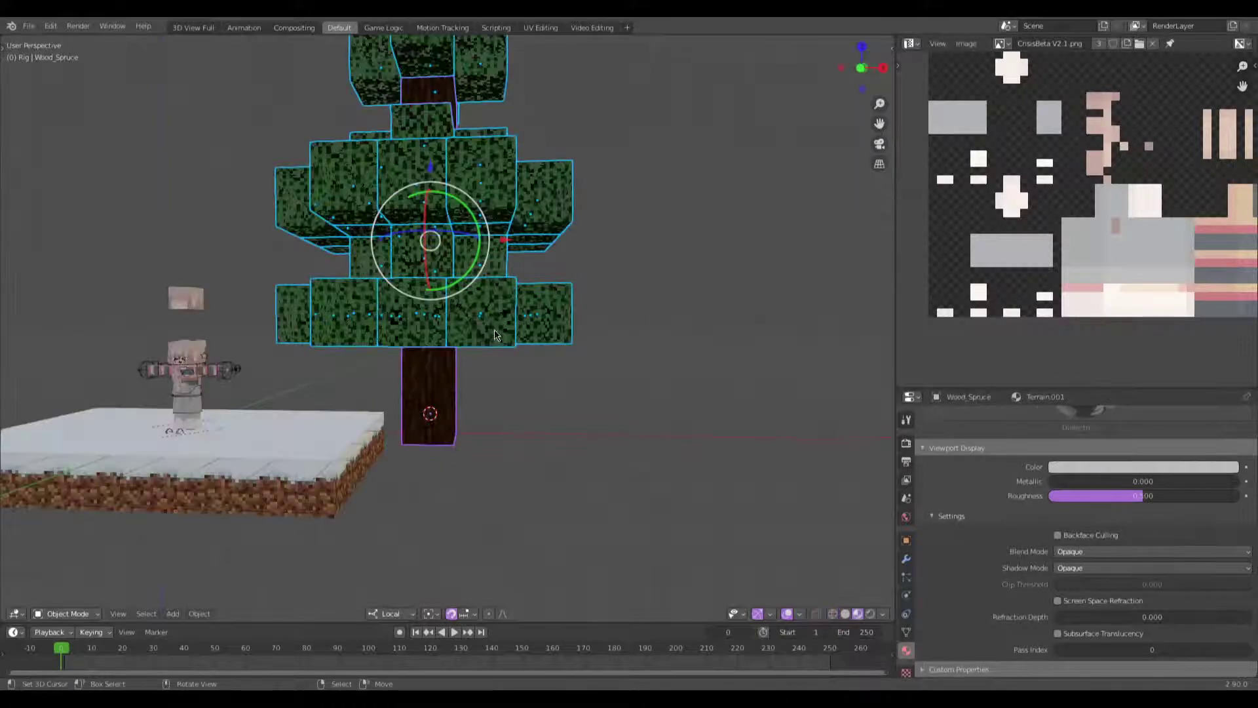
scroll(495, 336, "down", 3)
key("ctrl+p")
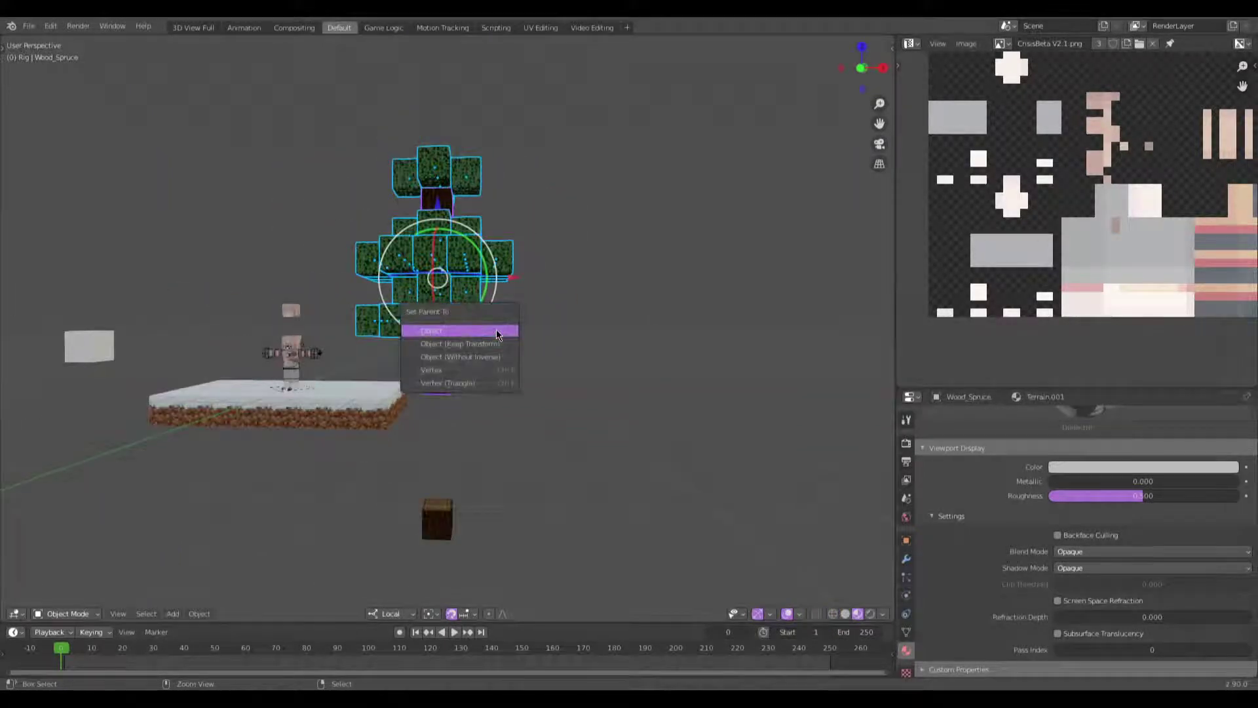
left_click(493, 332)
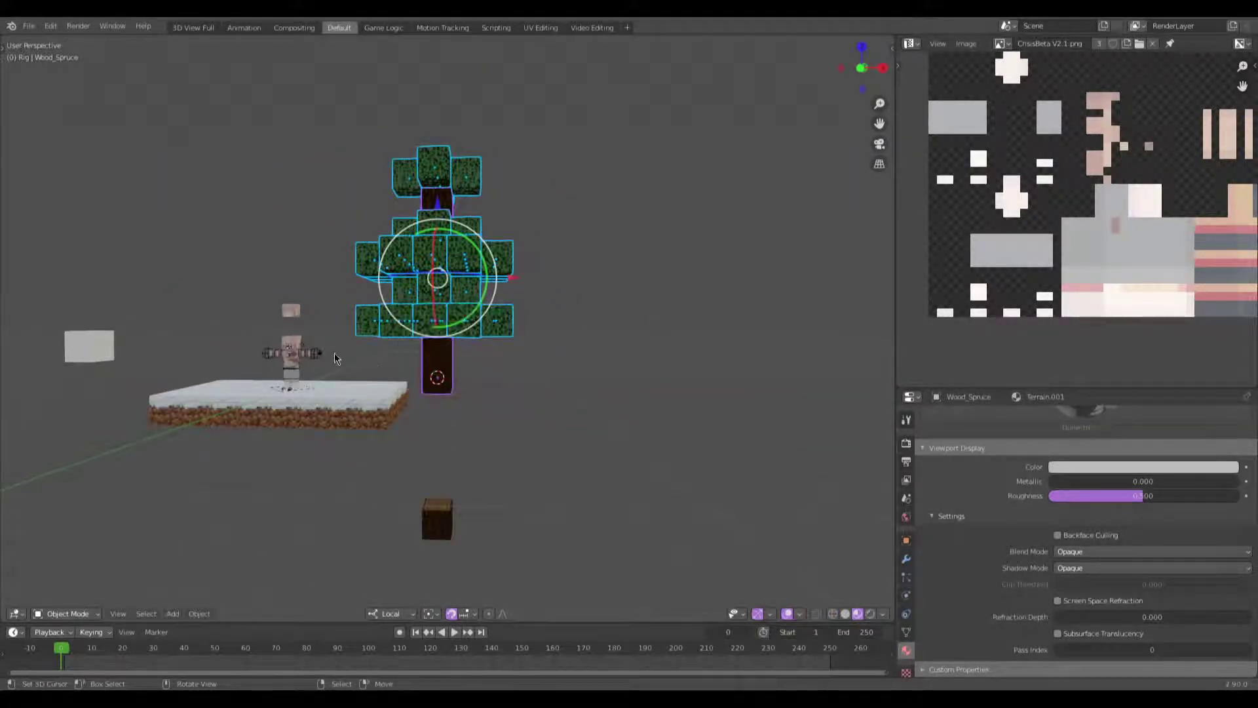
Step: Join the selected leaf blocks and the trunk into the single Wood_Spruce object
left_click(452, 361, "shift")
left_click(452, 360, "shift")
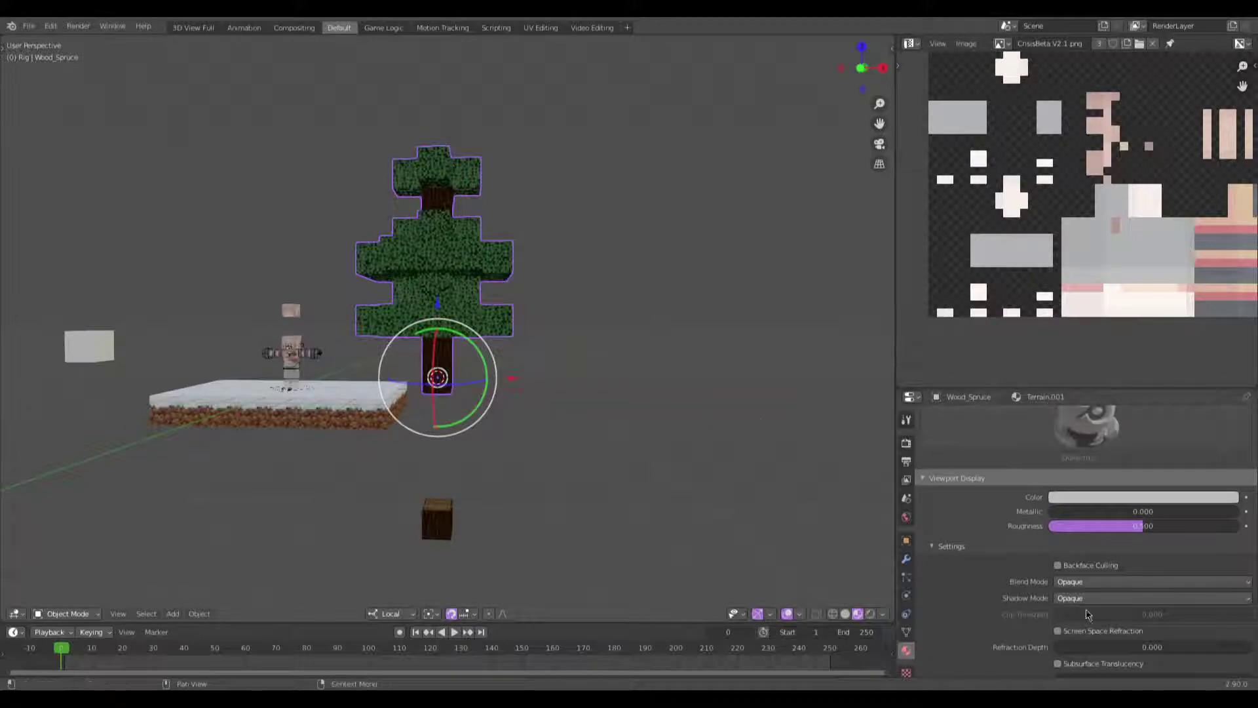
scroll(511, 420, "up", 2)
Step: Merge all vertices of the joined Wood_Spruce tree by distance to remove its duplicate points
middle_click_drag(511, 419, 509, 350)
key("Tab")
key("a")
key("q")
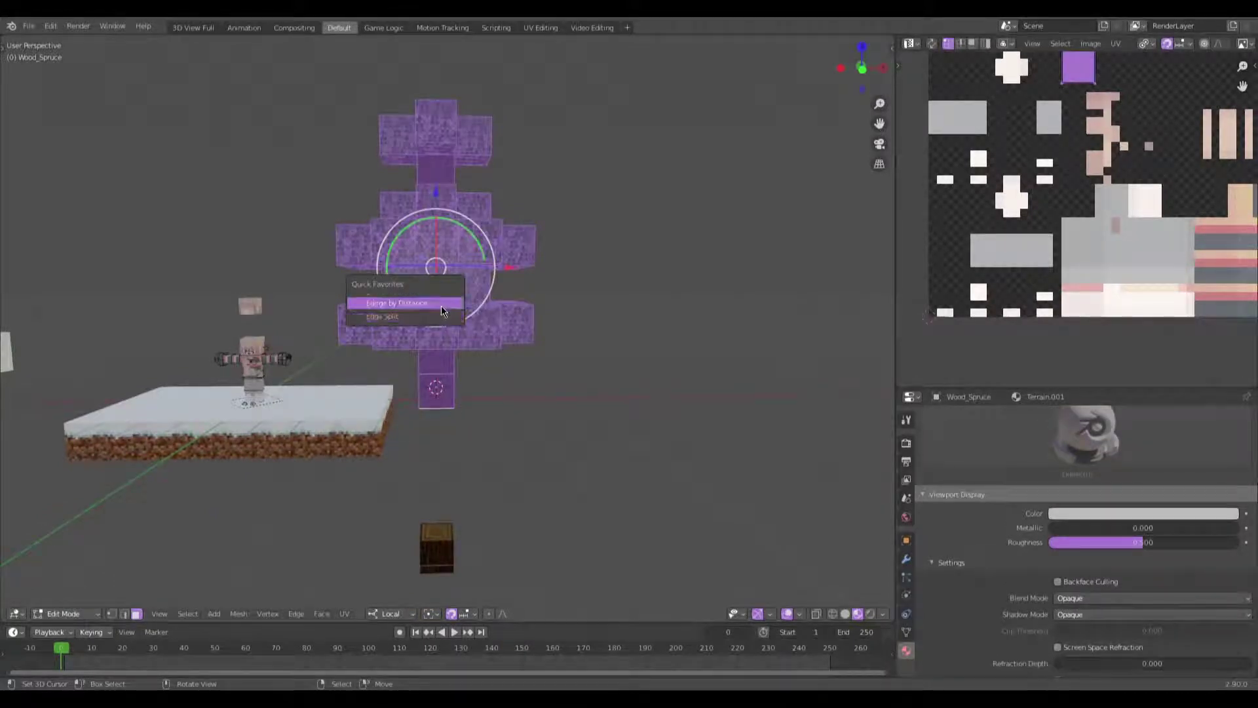
left_click(442, 303)
middle_click_drag(442, 306, 522, 354)
key("Tab")
Step: Examine the merged spruce tree from several sides and check its modifiers
middle_click_drag(379, 330, 387, 337)
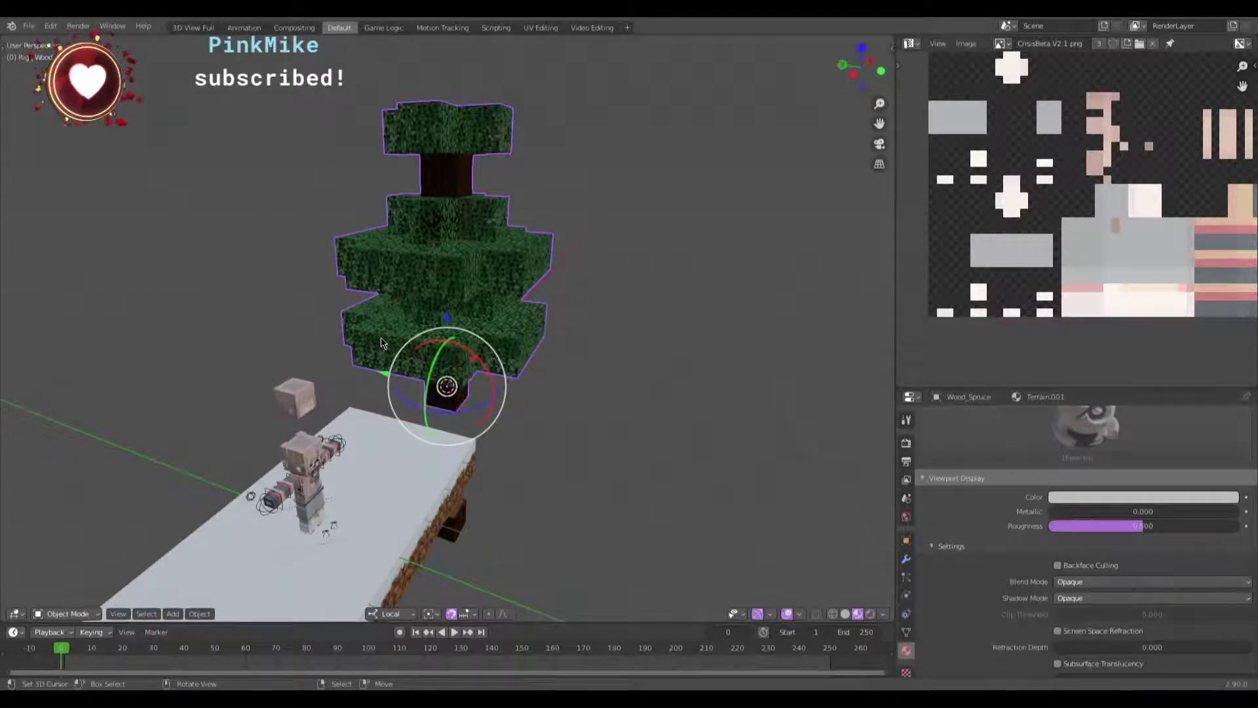
scroll(408, 340, "up", 3)
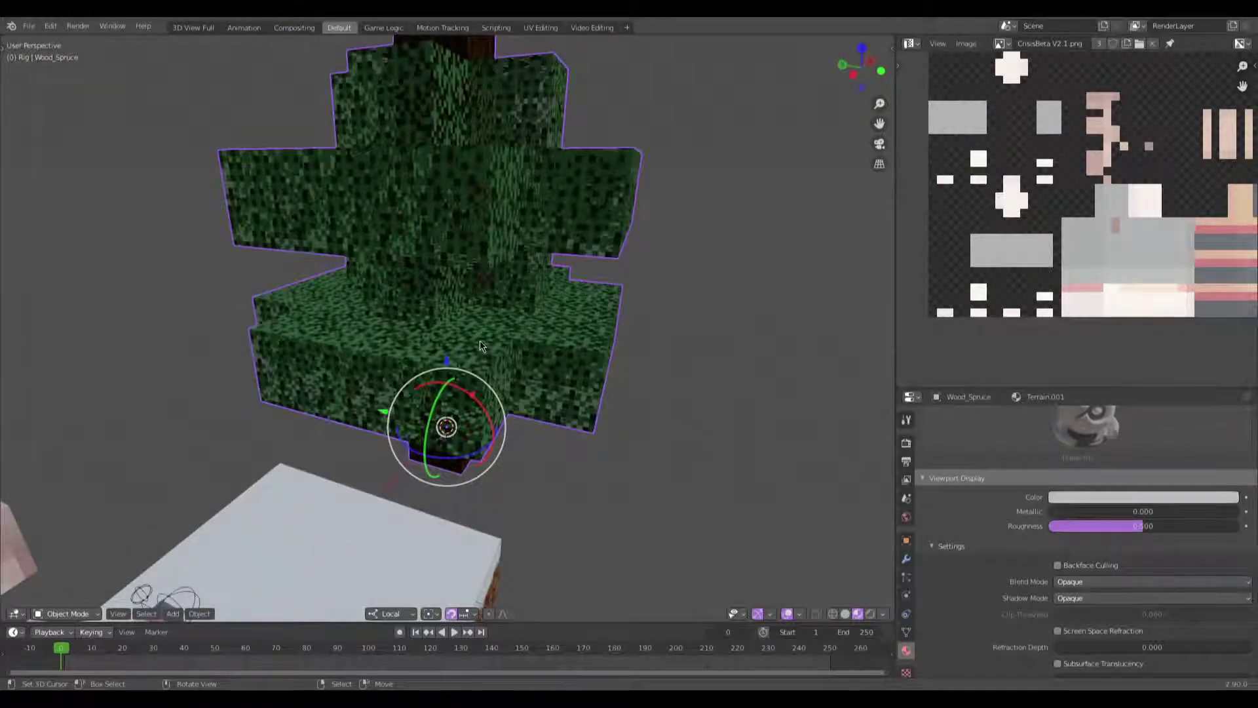
middle_click_drag(455, 331, 332, 313)
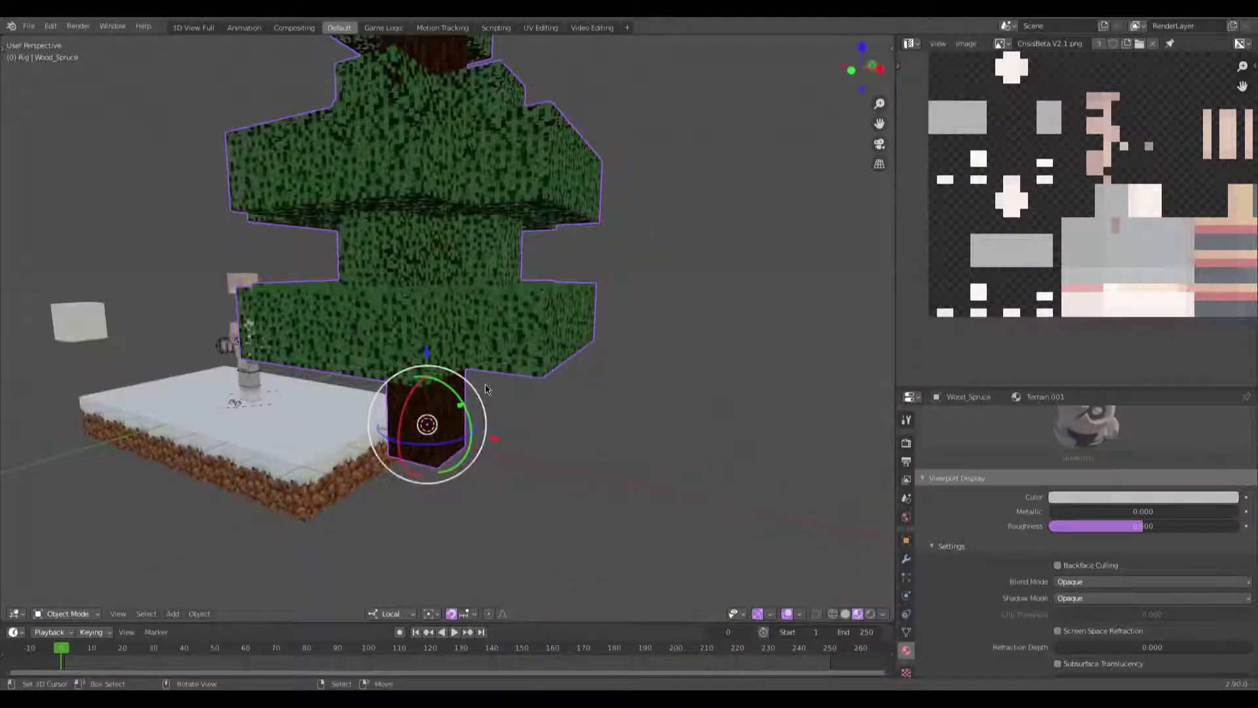
middle_click_drag(365, 339, 516, 339)
scroll(501, 335, "down", 3)
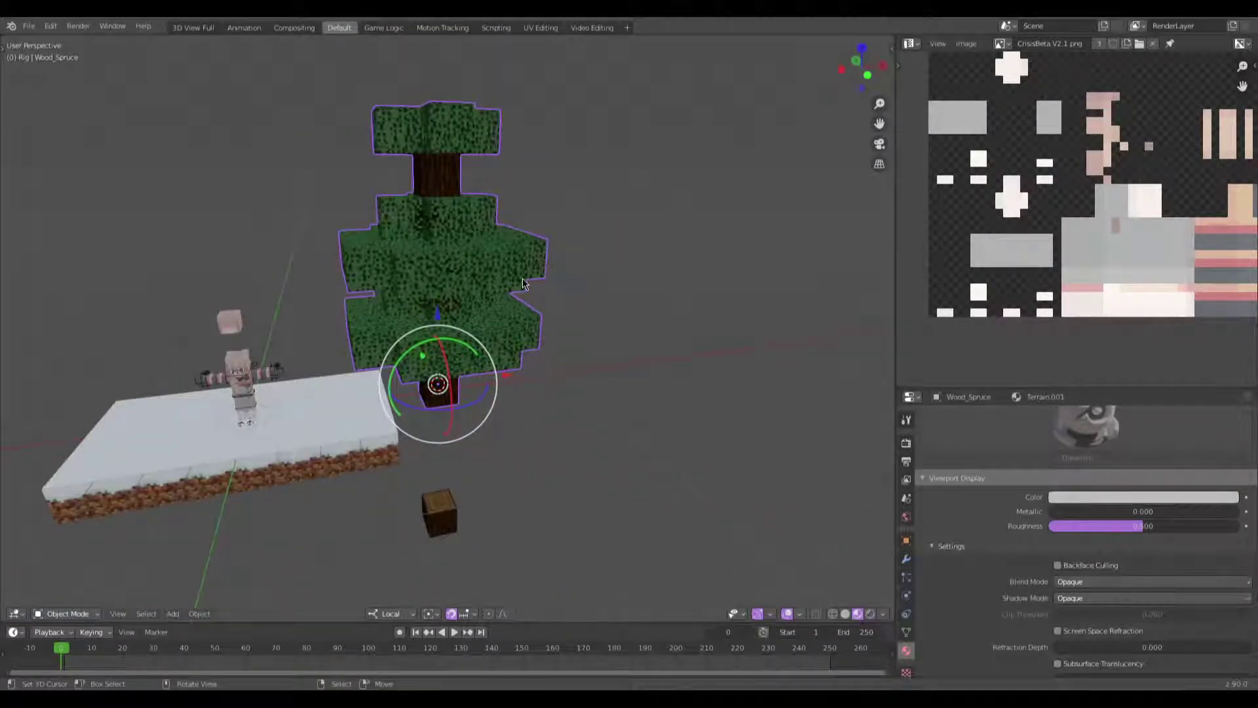
scroll(568, 352, "down", 1)
middle_click_drag(525, 289, 527, 365, "shift")
scroll(569, 352, "up", 4)
key("alt+a")
scroll(596, 341, "down", 3)
left_click(534, 331)
scroll(526, 354, "up", 3)
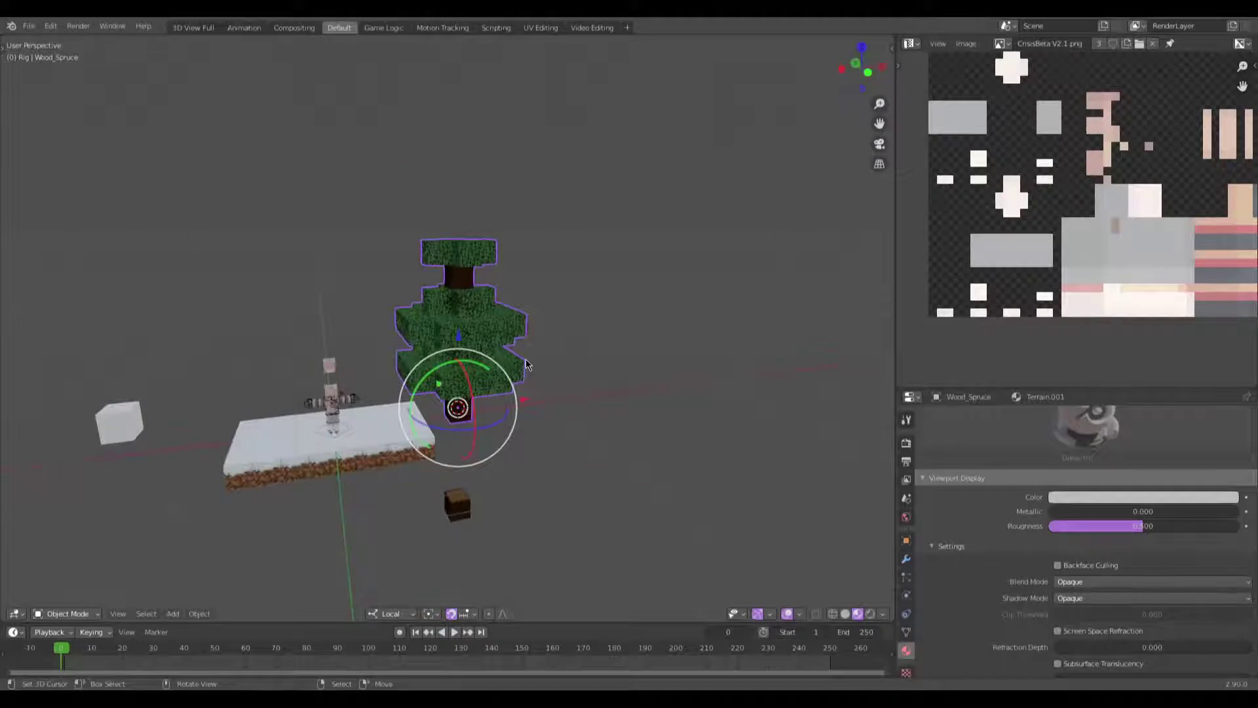
scroll(526, 365, "up", 3)
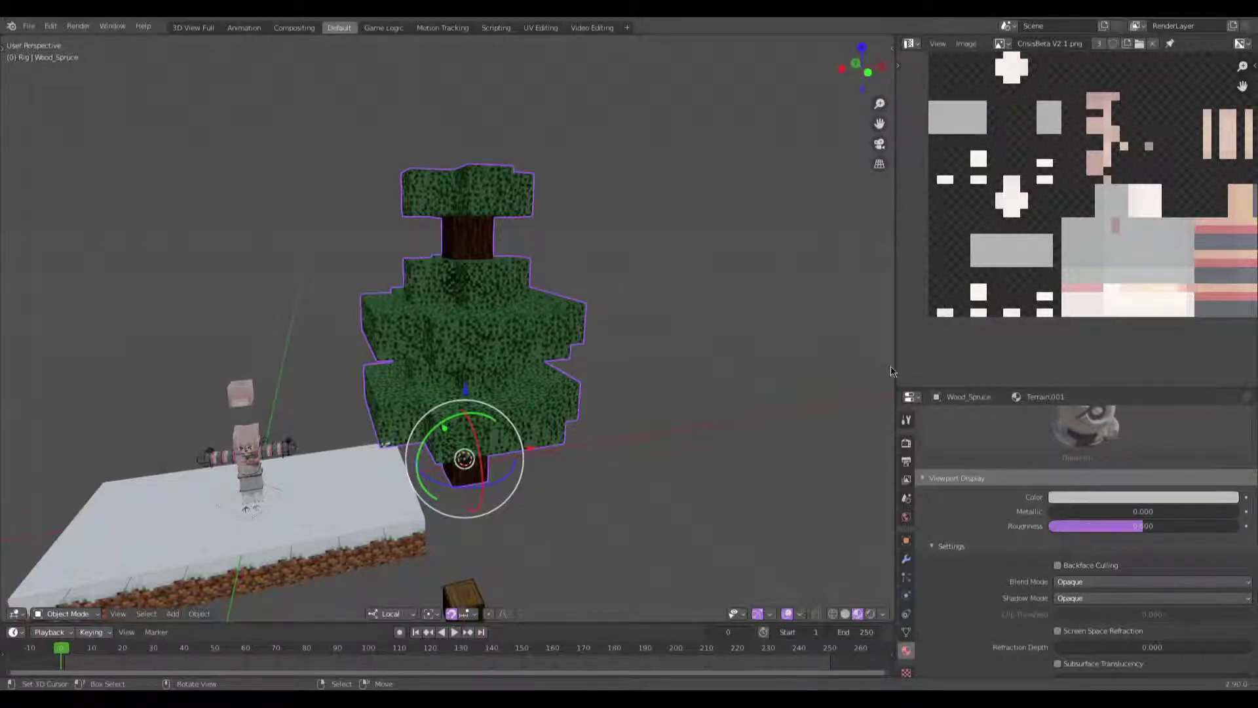
left_click(907, 558)
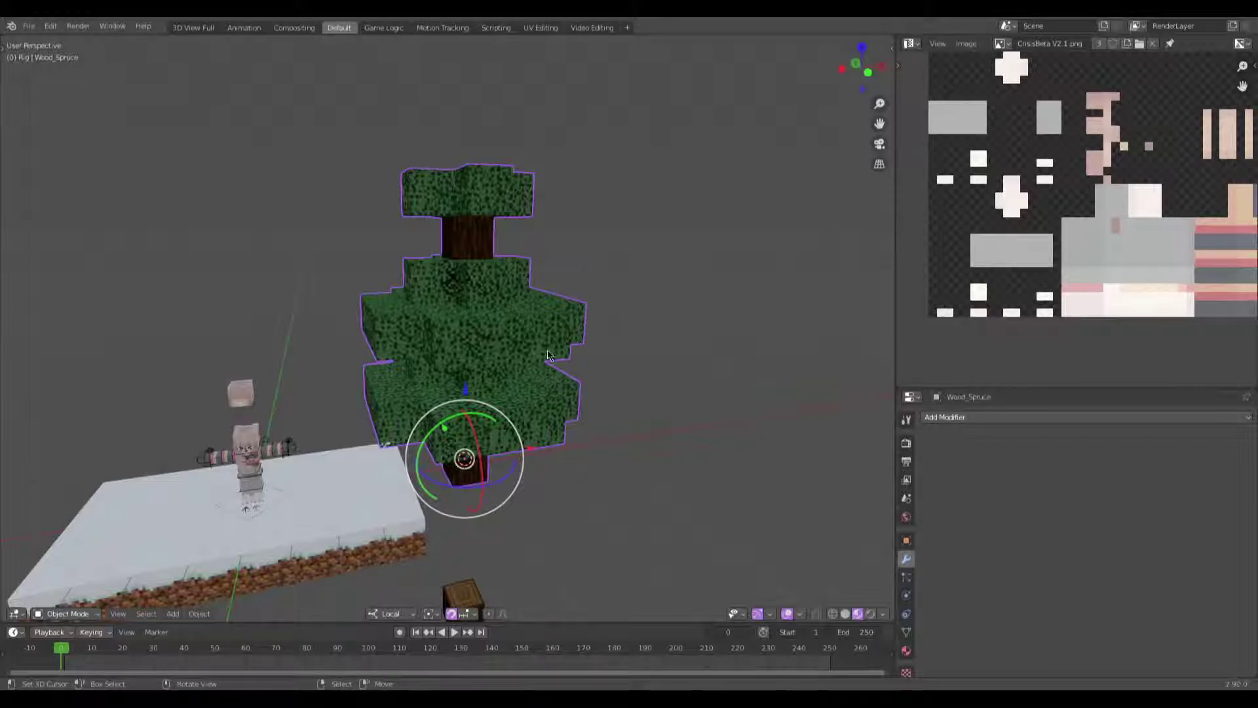
scroll(456, 407, "down", 1)
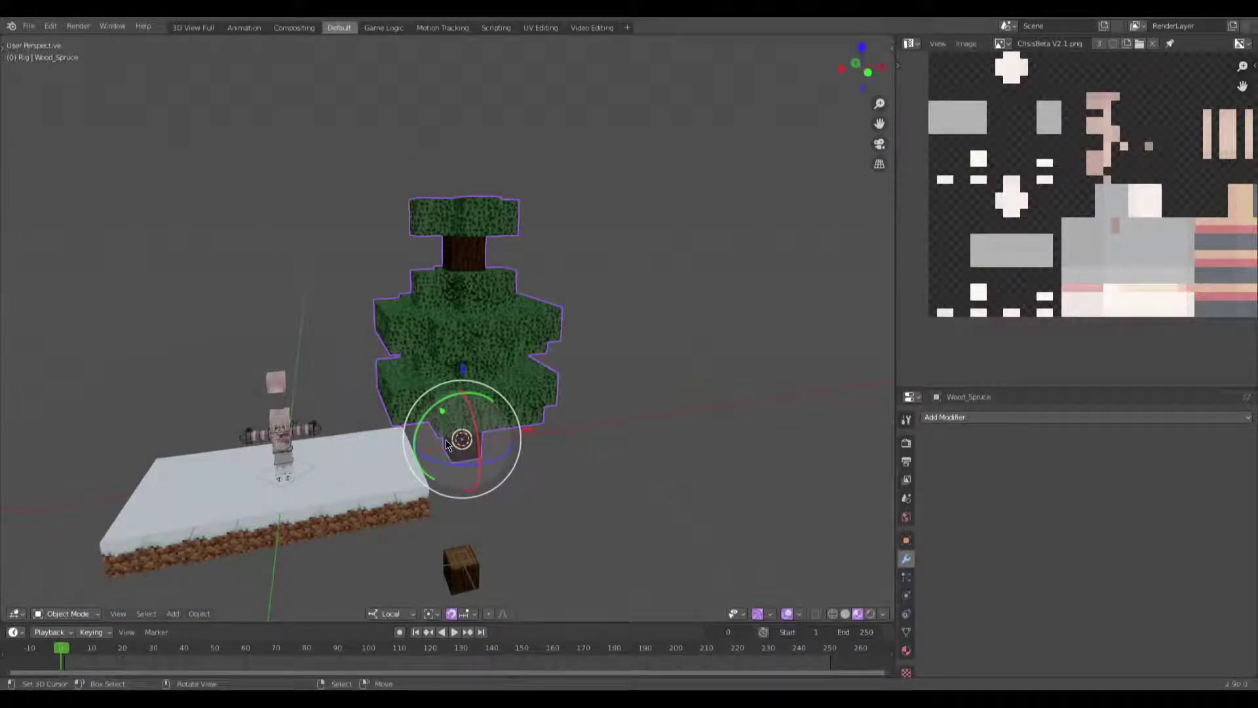
scroll(433, 423, "up", 5)
middle_click_drag(415, 400, 530, 264)
scroll(593, 262, "down", 5)
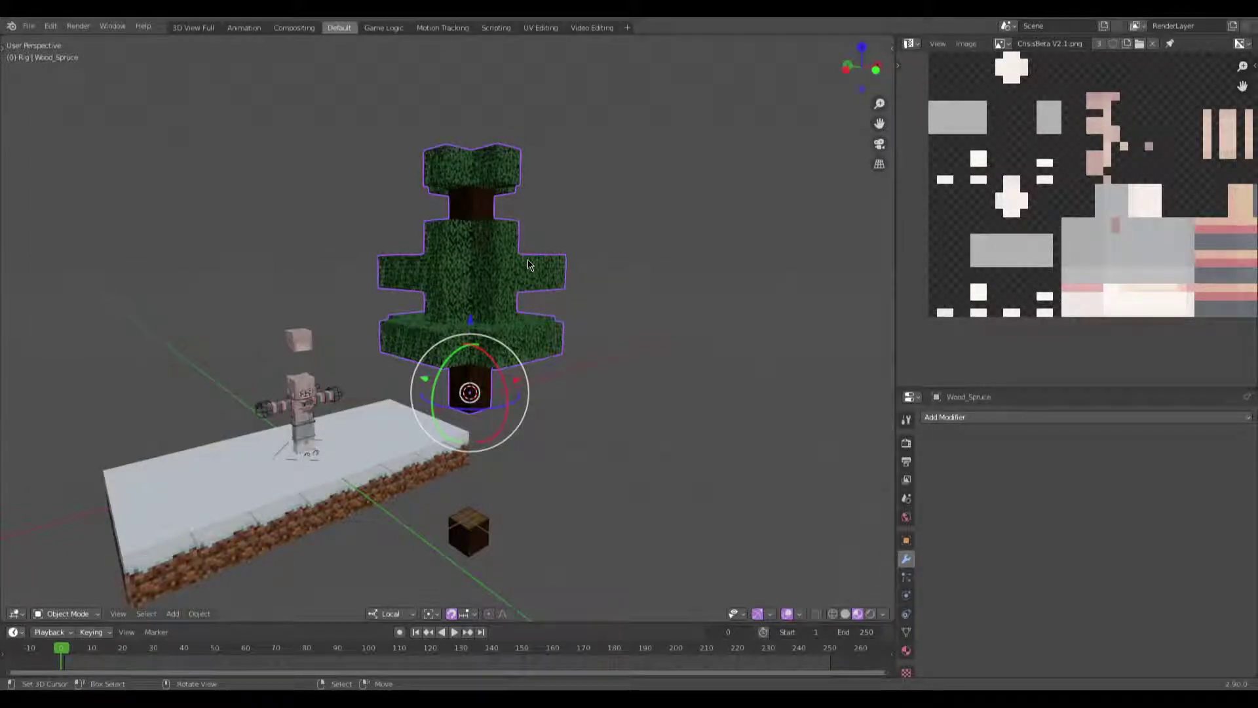
middle_click_drag(529, 264, 695, 351)
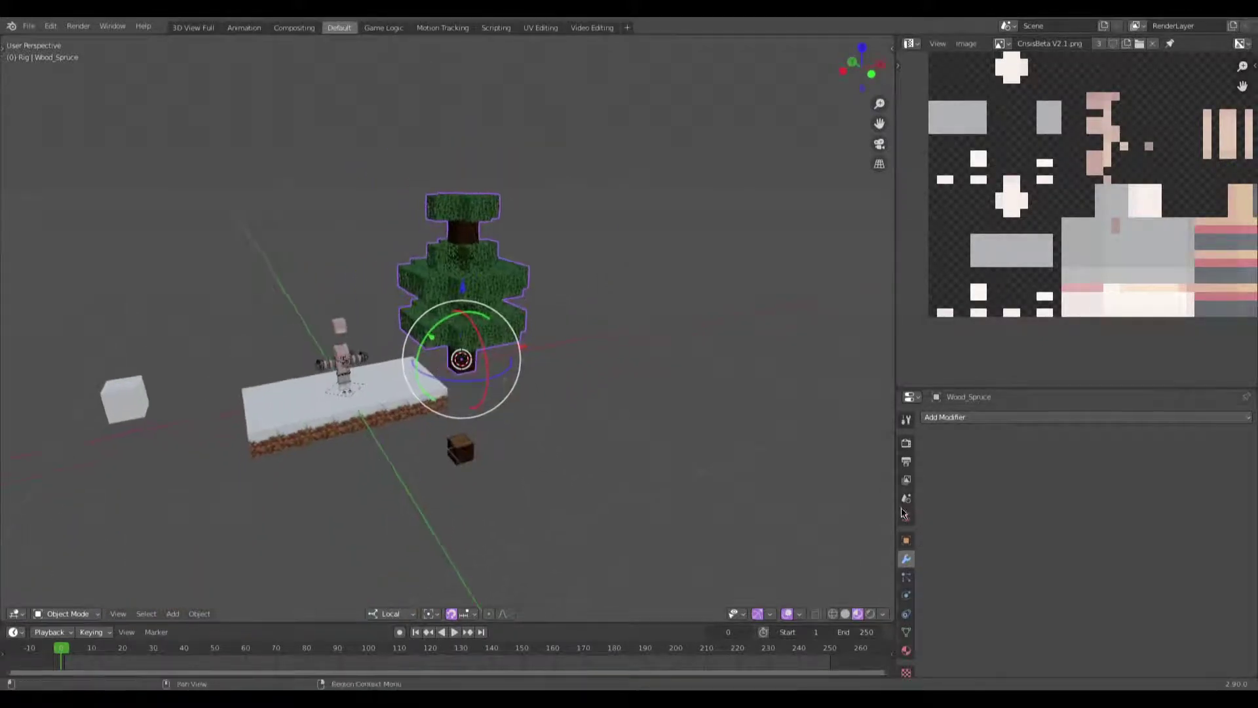
Step: Set the world background colour to an Environment Texture using ToonSkyDome_ClearBlue.png from the HDRI's folder
left_click(906, 515)
left_click(1054, 496)
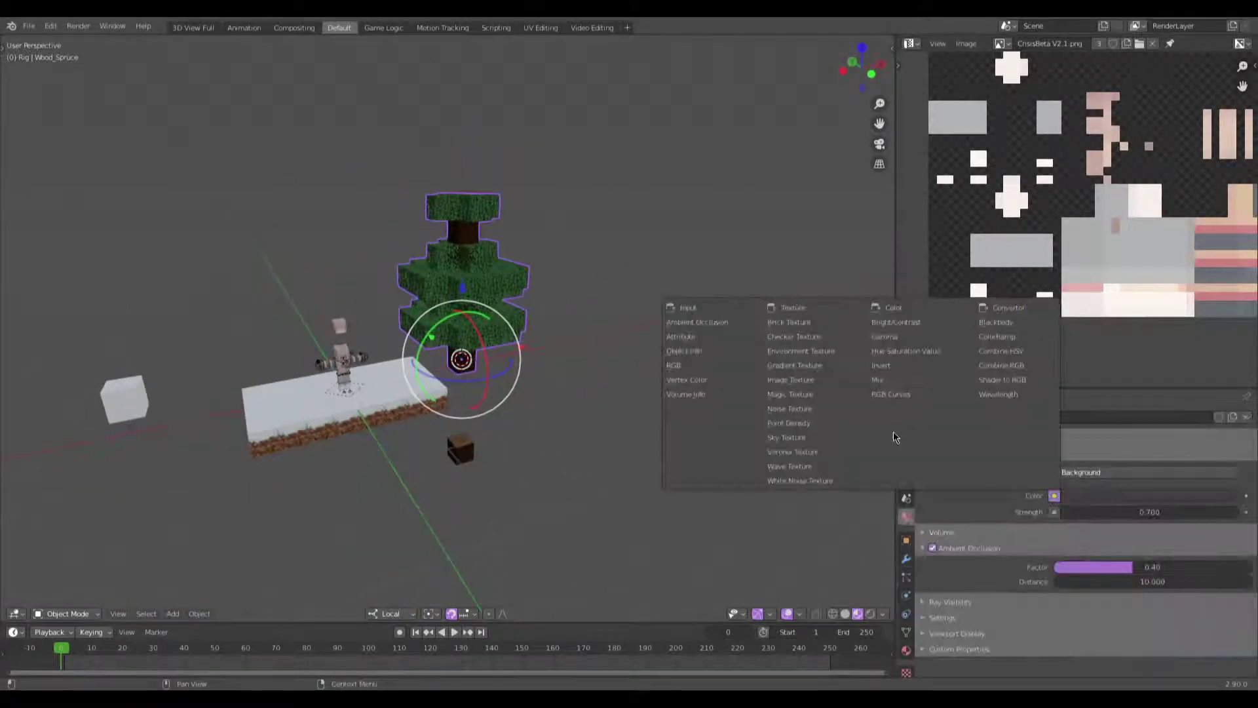
left_click(813, 351)
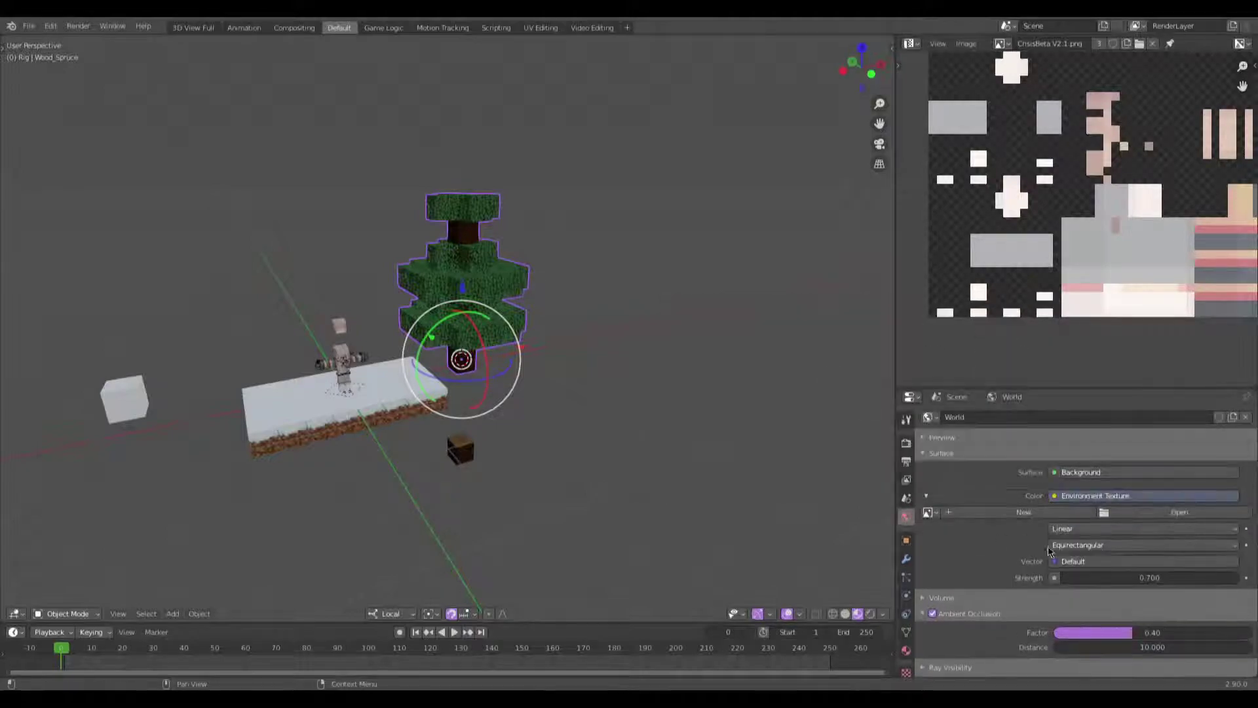
left_click(1144, 512)
left_click(37, 275)
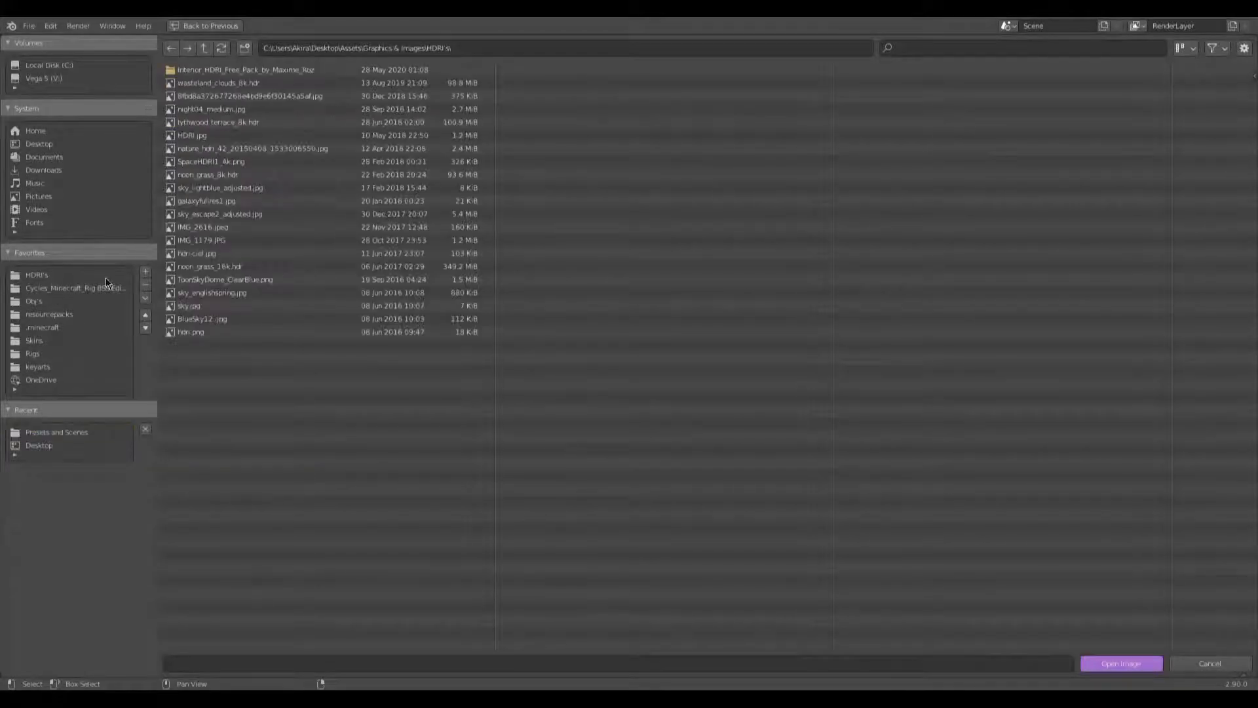
double_click(296, 284)
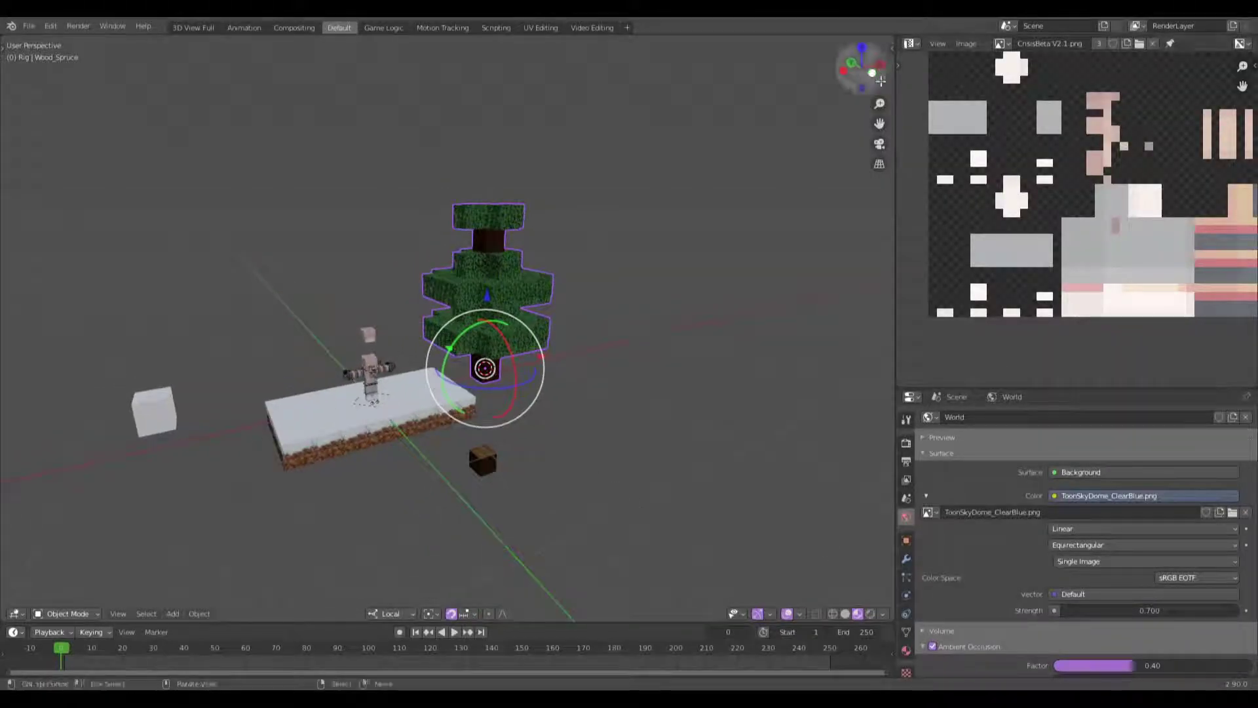
Step: Turn the image editor area into a Shader Editor showing the World nodes and enlarge it
left_click(911, 43)
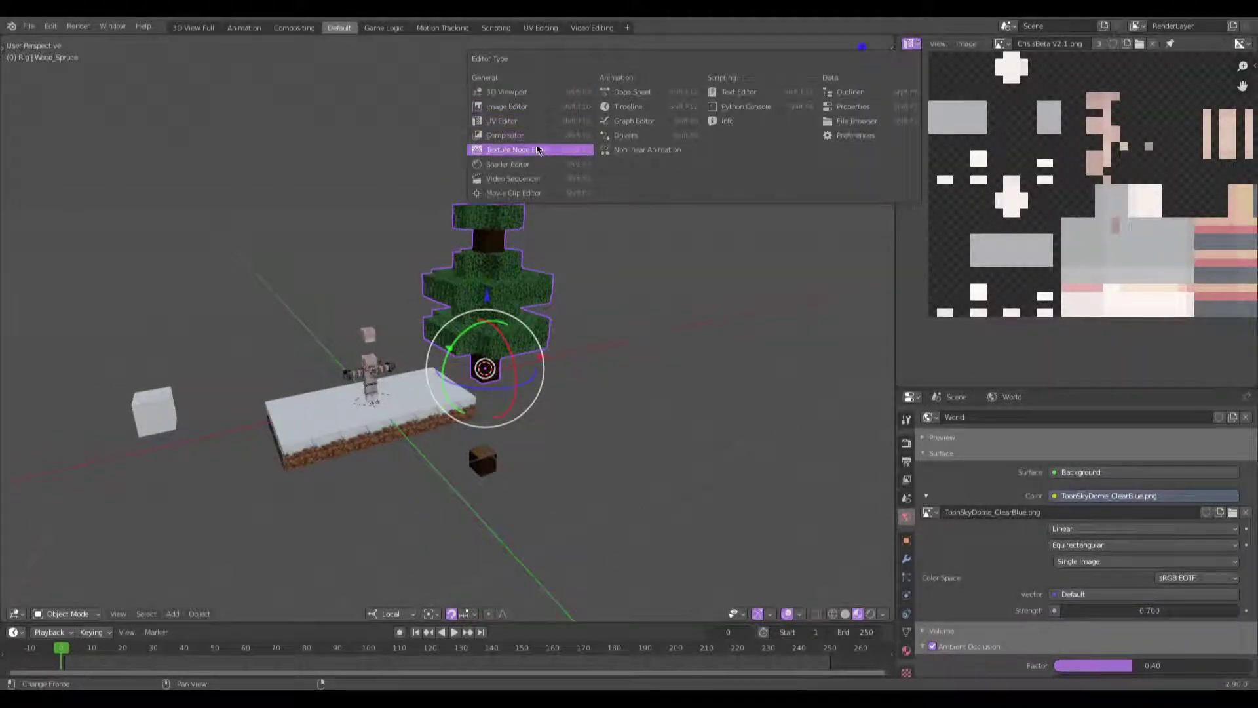
left_click(525, 163)
left_click(956, 44)
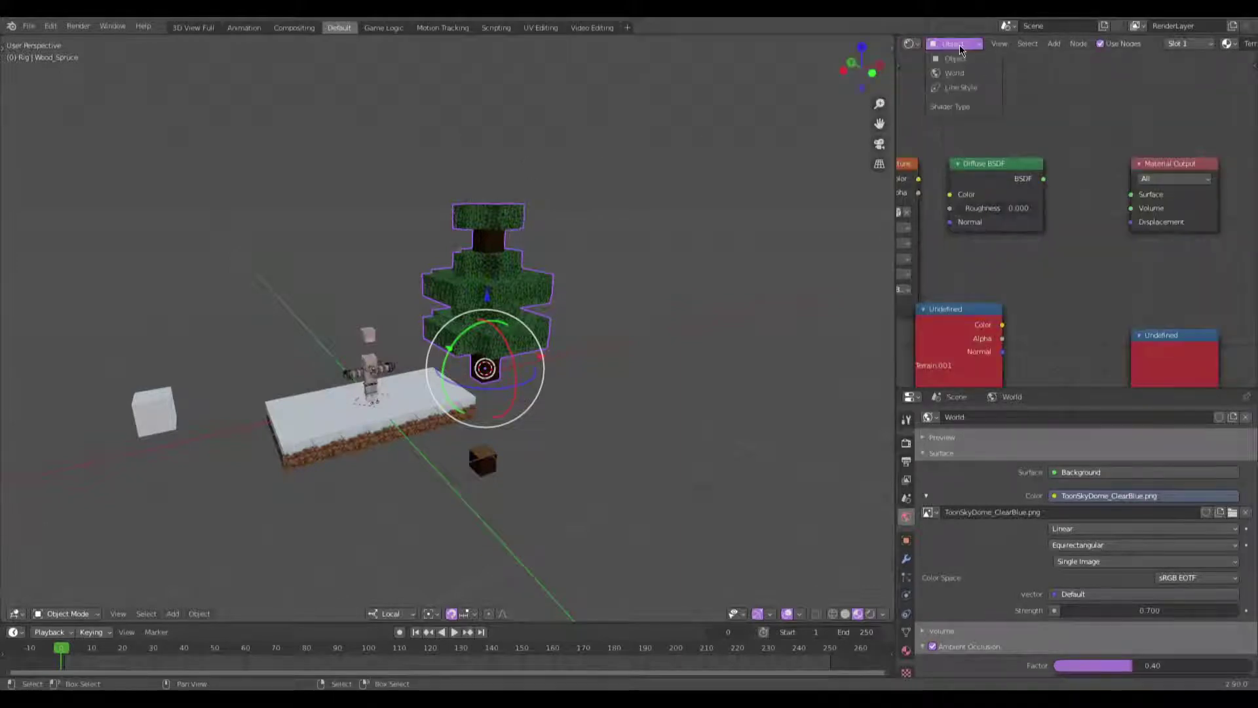
left_click(954, 73)
left_click_drag(893, 229, 721, 226)
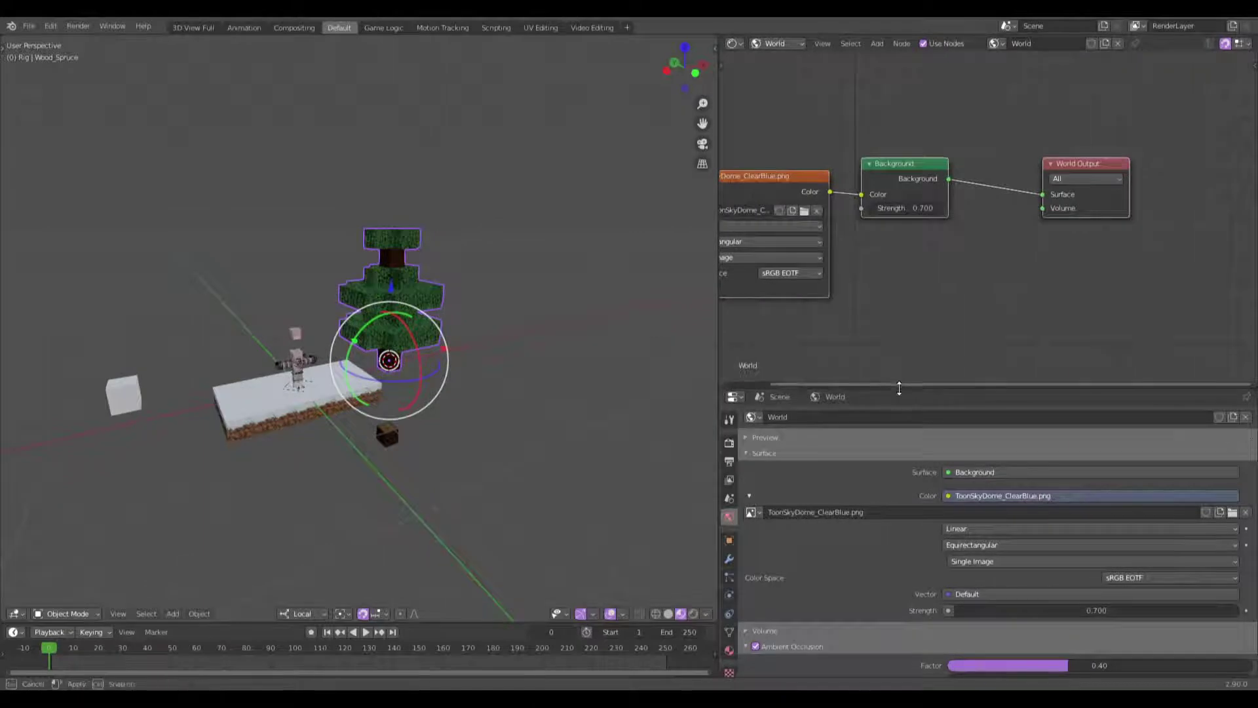
left_click_drag(899, 389, 748, 452)
left_click_drag(720, 399, 730, 396)
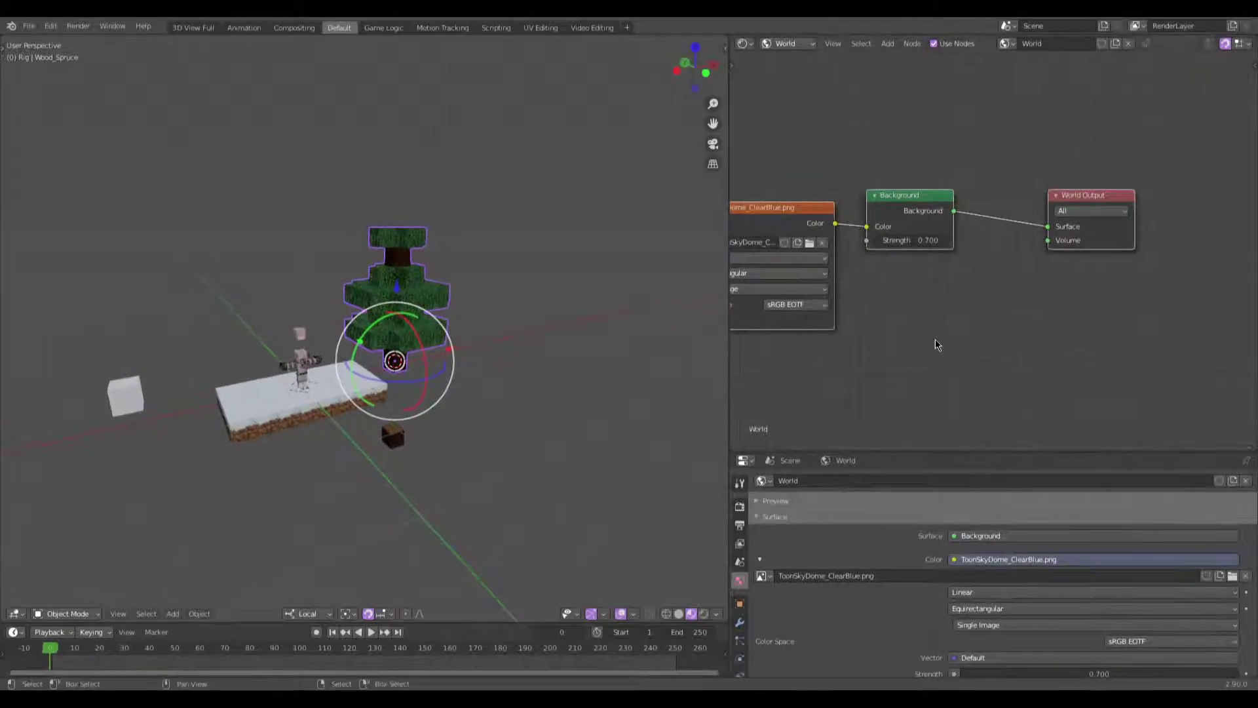
Step: Add a Sky Texture node to the world nodes and place it below the ToonSkyDome environment texture
key("shift+a")
left_click(935, 340)
type("sky")
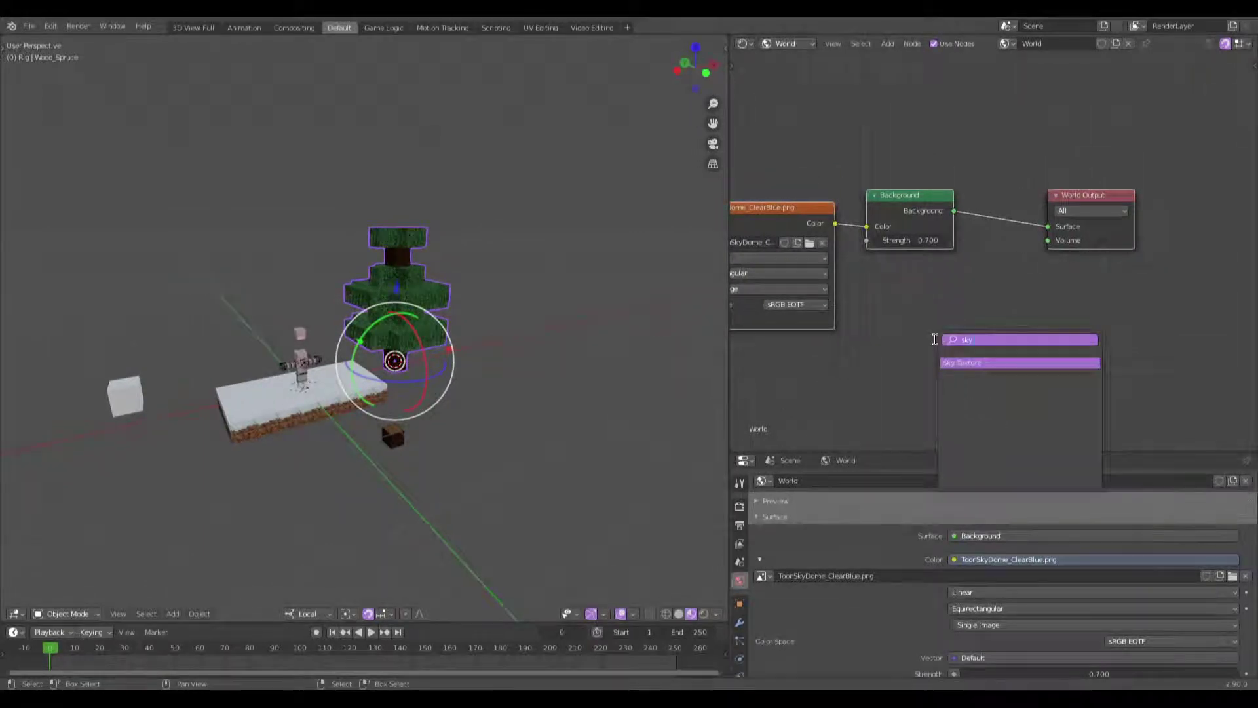
key("Return")
left_click(891, 334)
scroll(966, 283, "down", 2)
middle_click_drag(965, 306, 1022, 245)
left_click_drag(1020, 261, 869, 283)
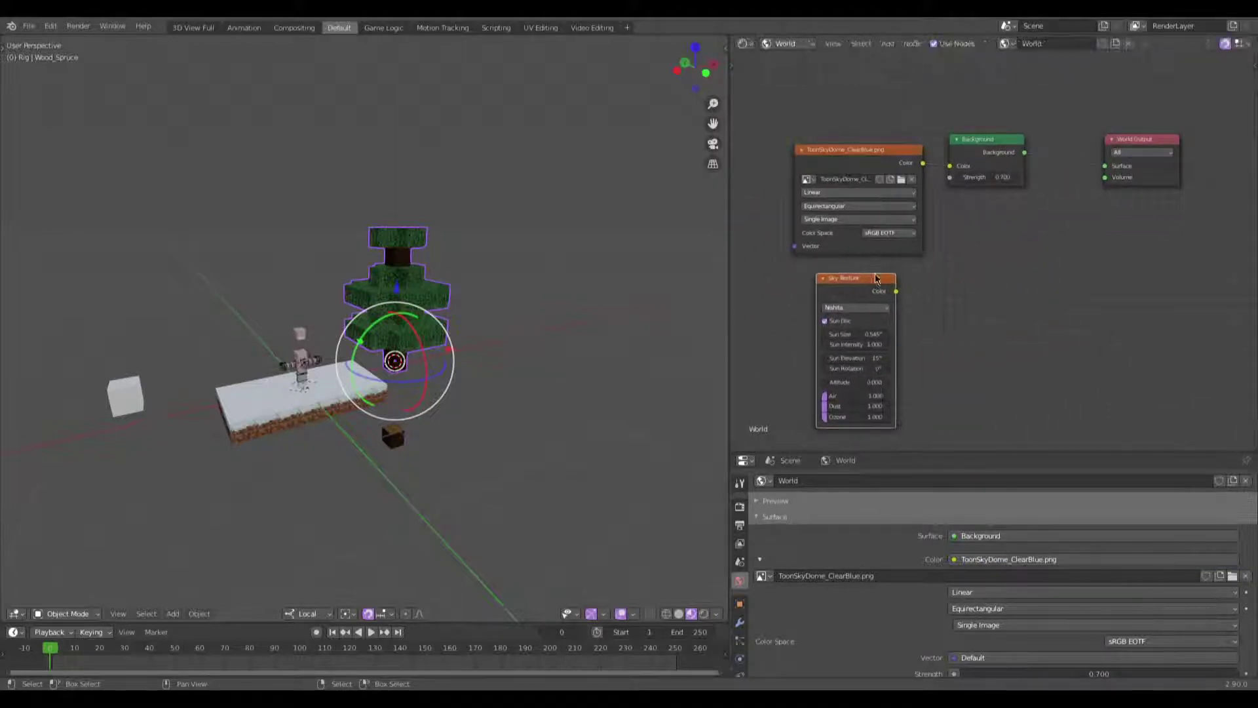
Step: Show the 3D view in rendered shading and turn off the Transparent film option so the sky is displayed
left_click(704, 613)
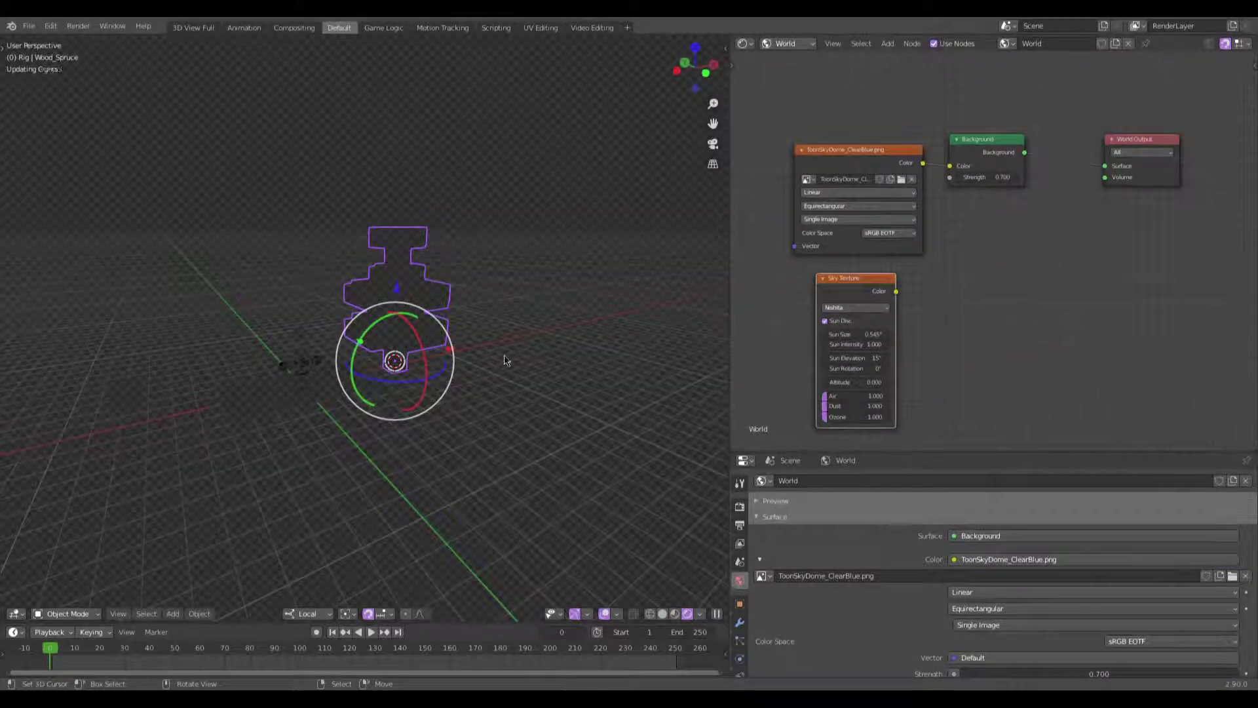
left_click(740, 507)
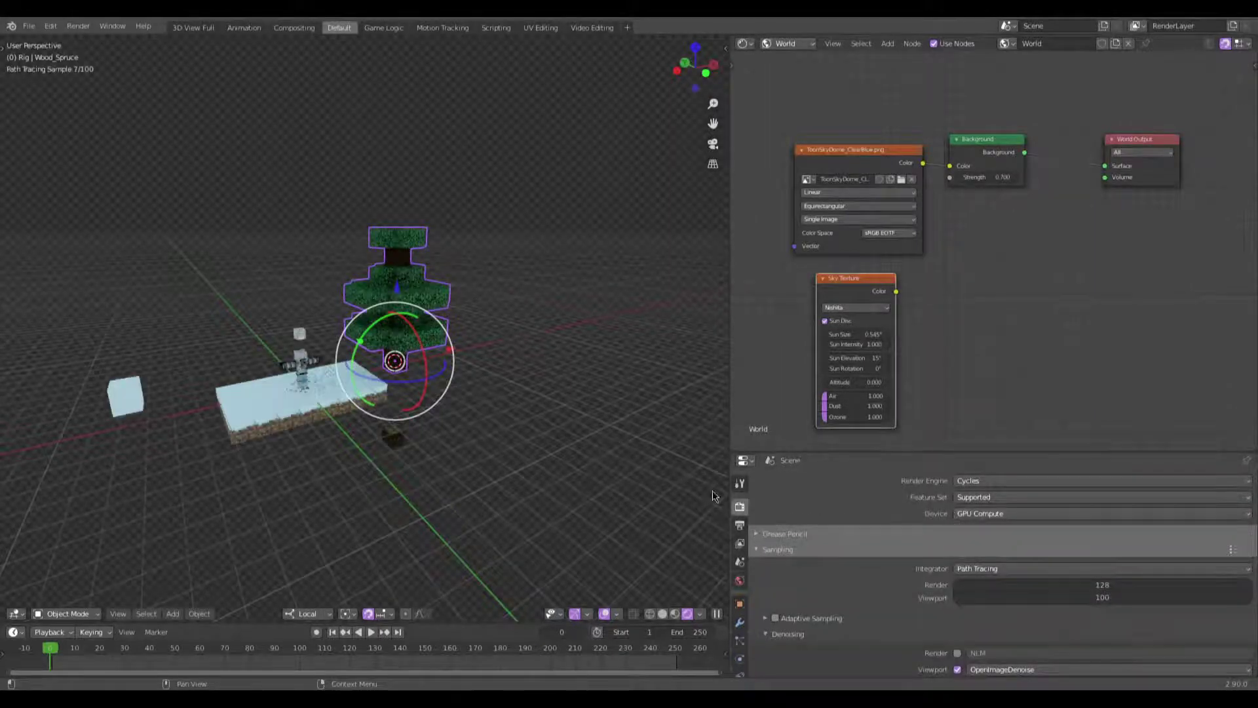
middle_click_drag(529, 457, 559, 496, "shift")
scroll(790, 610, "down", 6)
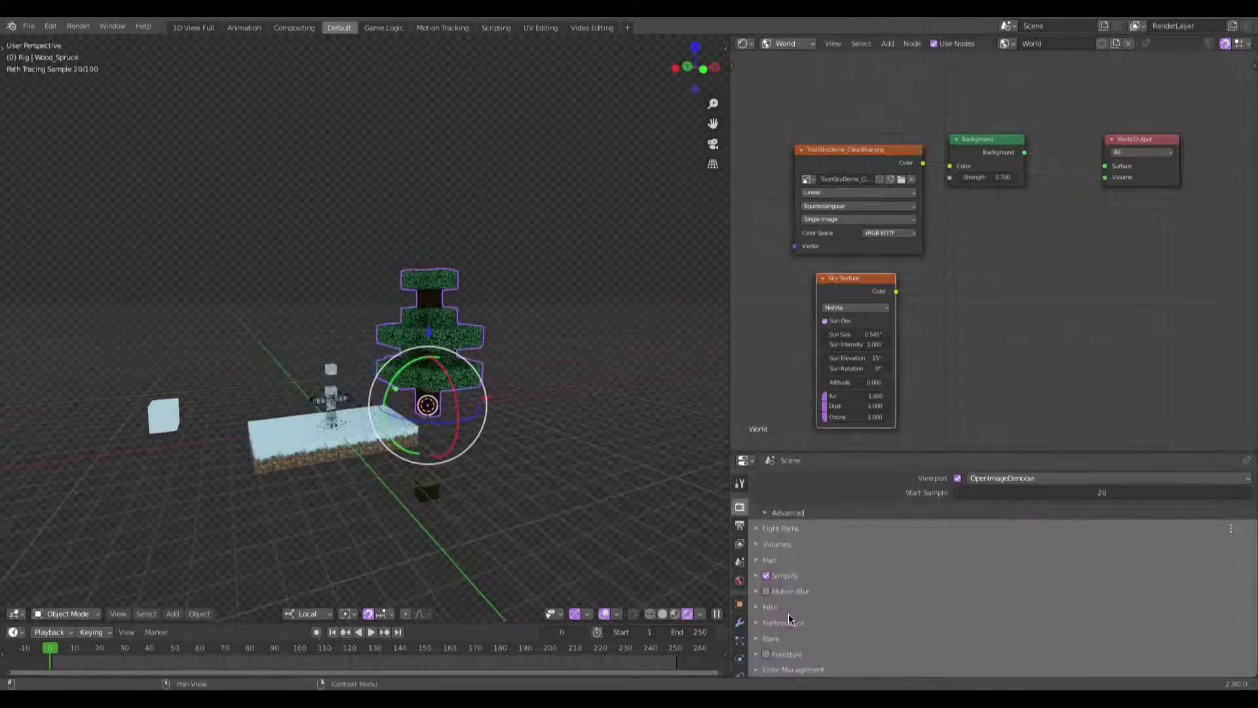
left_click(758, 607)
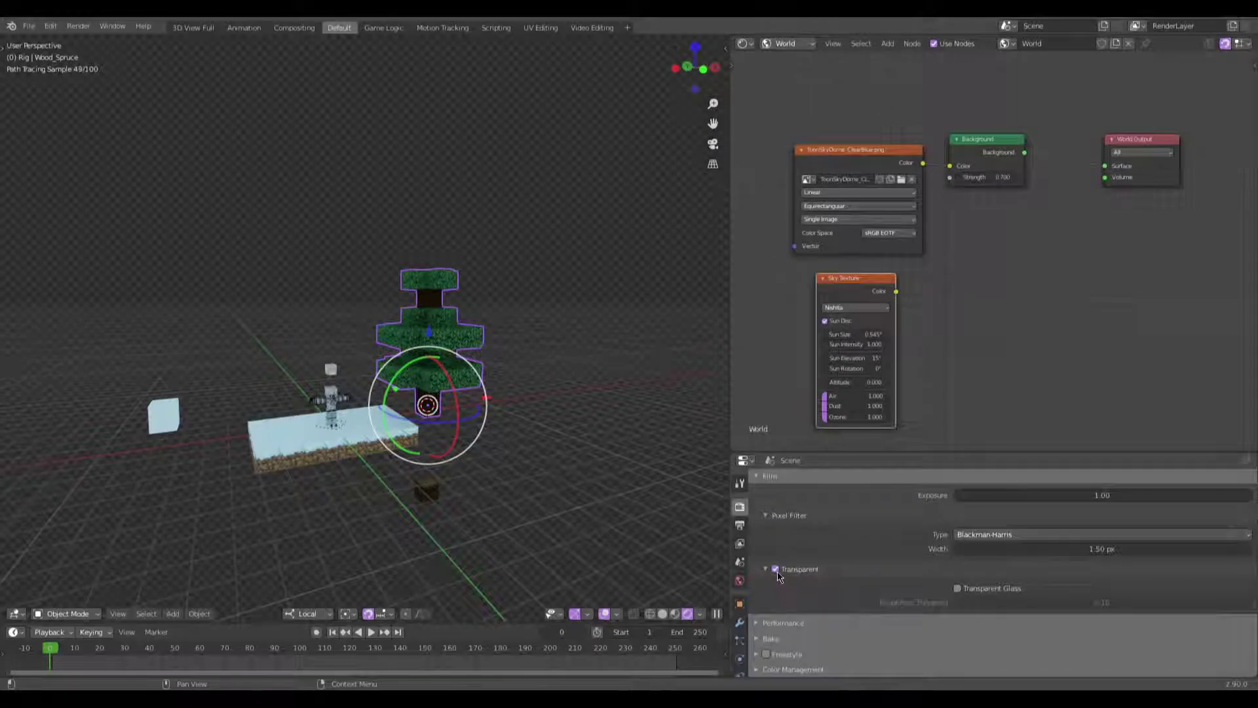
scroll(782, 601, "down", 3)
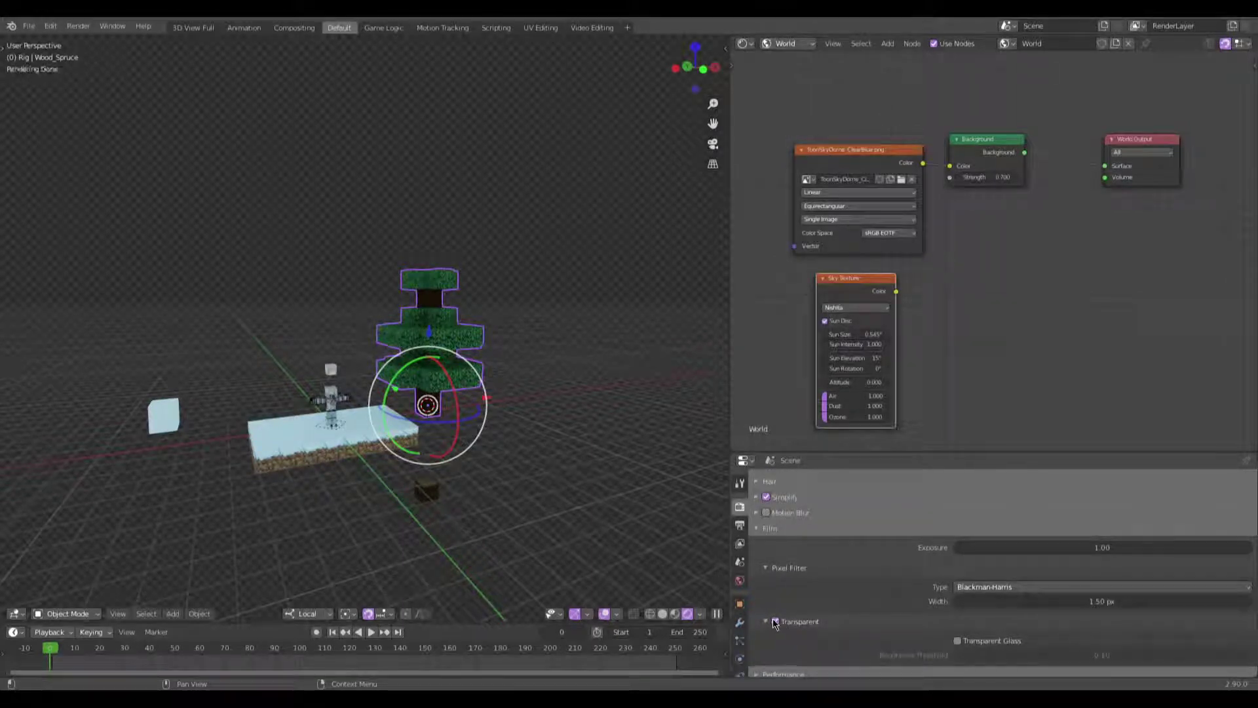
left_click(775, 621)
scroll(777, 557, "up", 2)
scroll(766, 497, "up", 5)
scroll(466, 353, "up", 4)
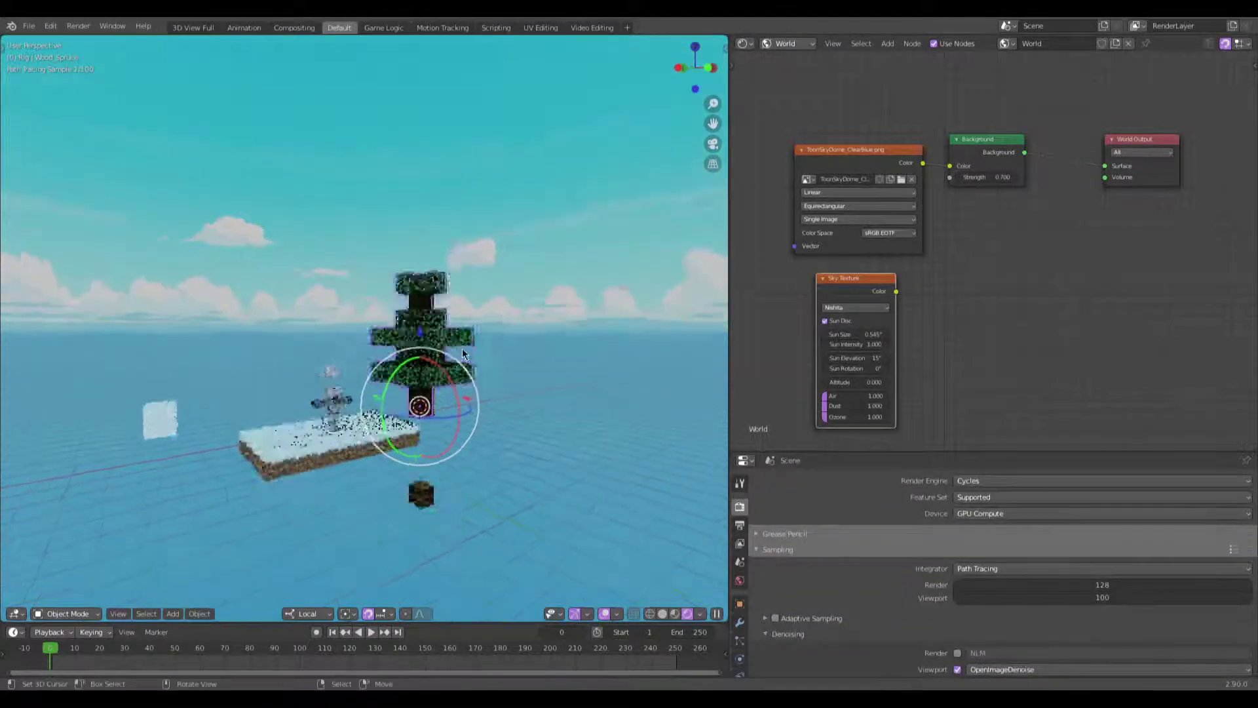
scroll(466, 352, "down", 5)
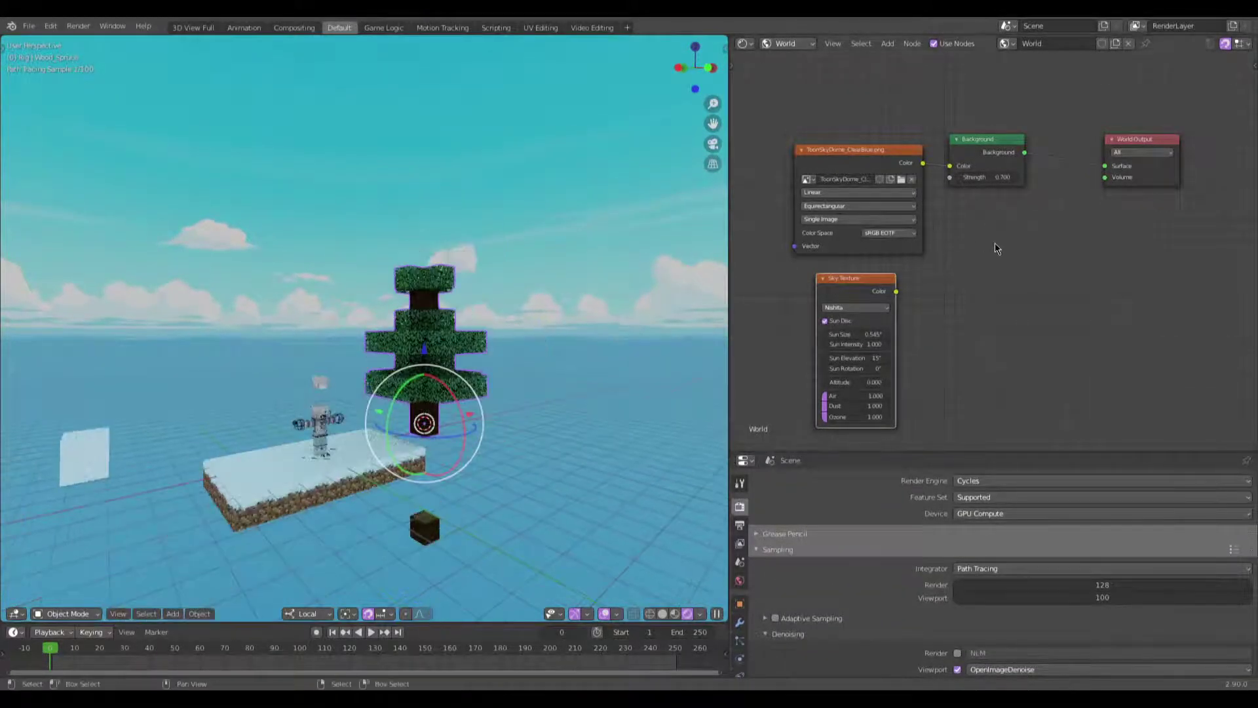
Step: Insert a MixRGB node set to Multiply between the environment texture and Background, and feed the Sky Texture into Color2
key("shift+a")
type("mix")
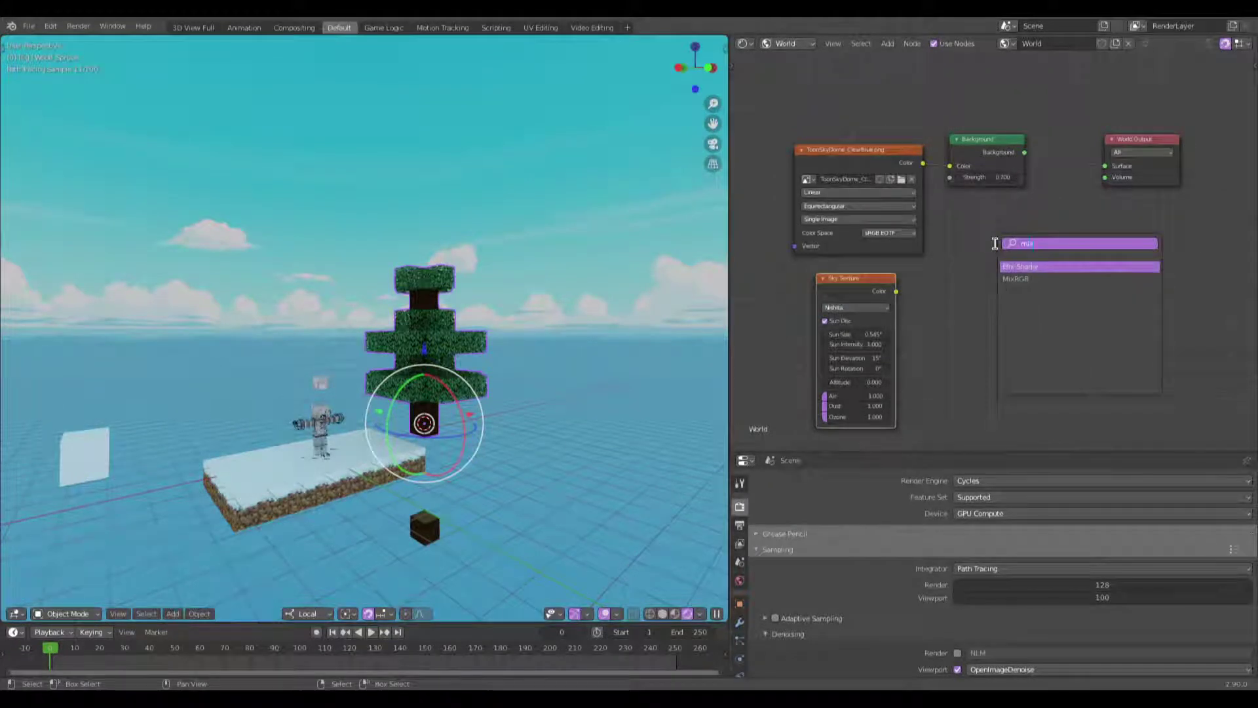
left_click(1026, 277)
left_click(942, 162)
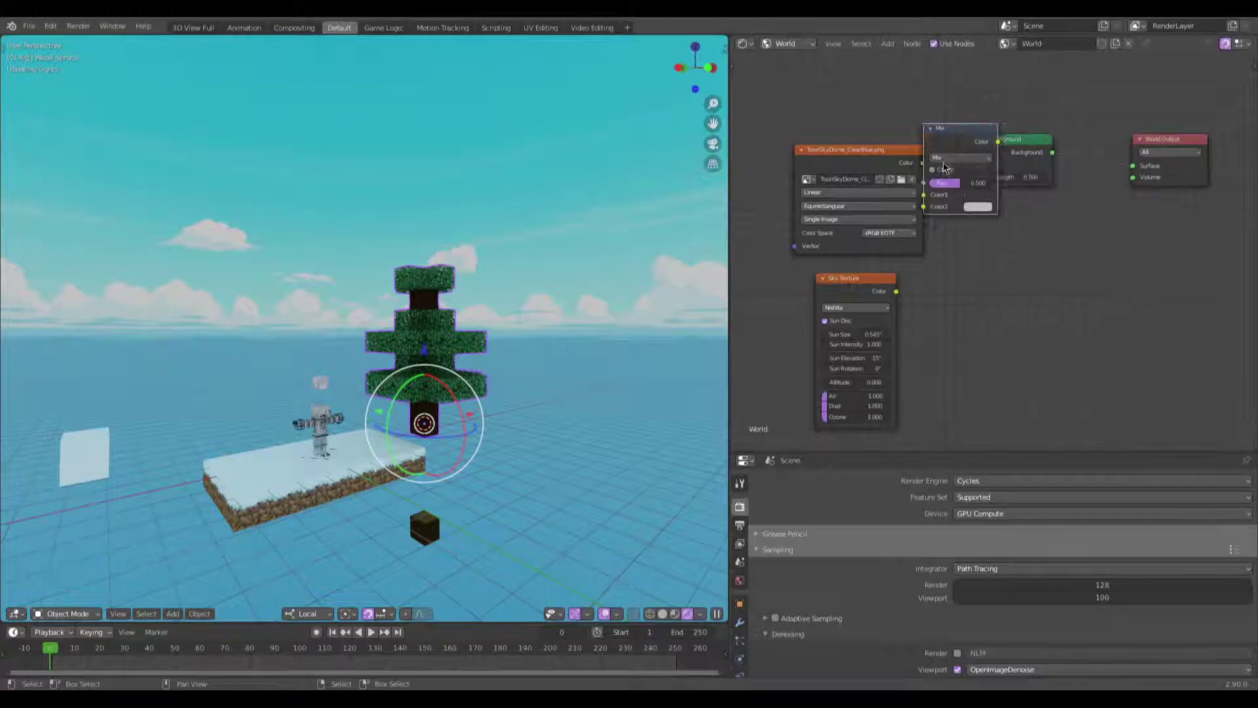
left_click(996, 157)
left_click(1008, 202)
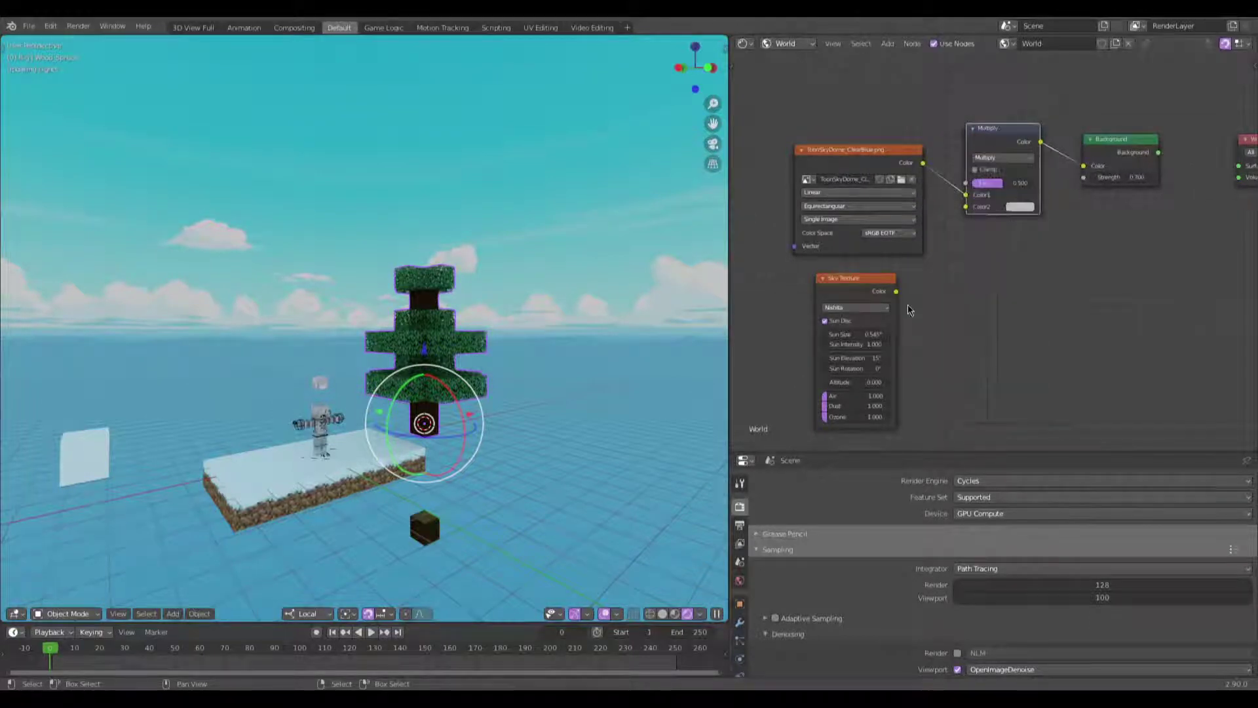
left_click_drag(897, 291, 973, 209)
Step: Examine the rendered scene under the combined sky from several angles and look over the Sky Texture's sun settings
middle_click_drag(973, 210, 1038, 170)
key("g")
left_click(499, 265)
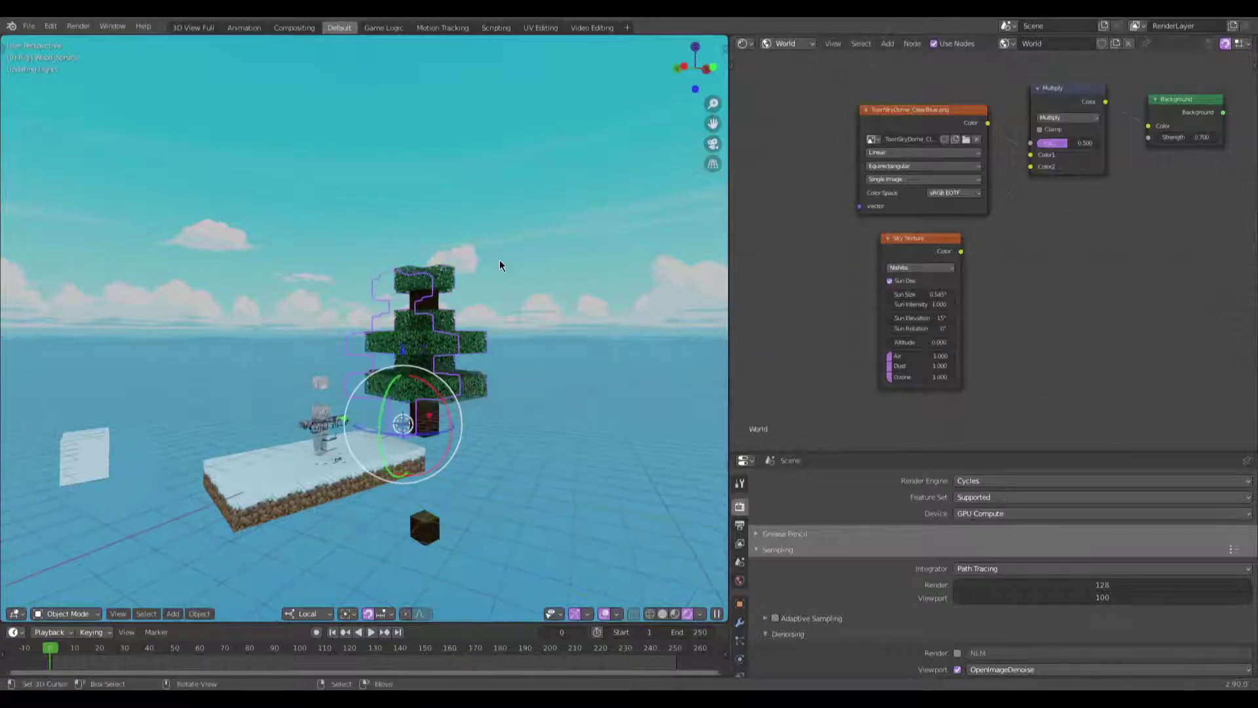
middle_click_drag(489, 285, 432, 306)
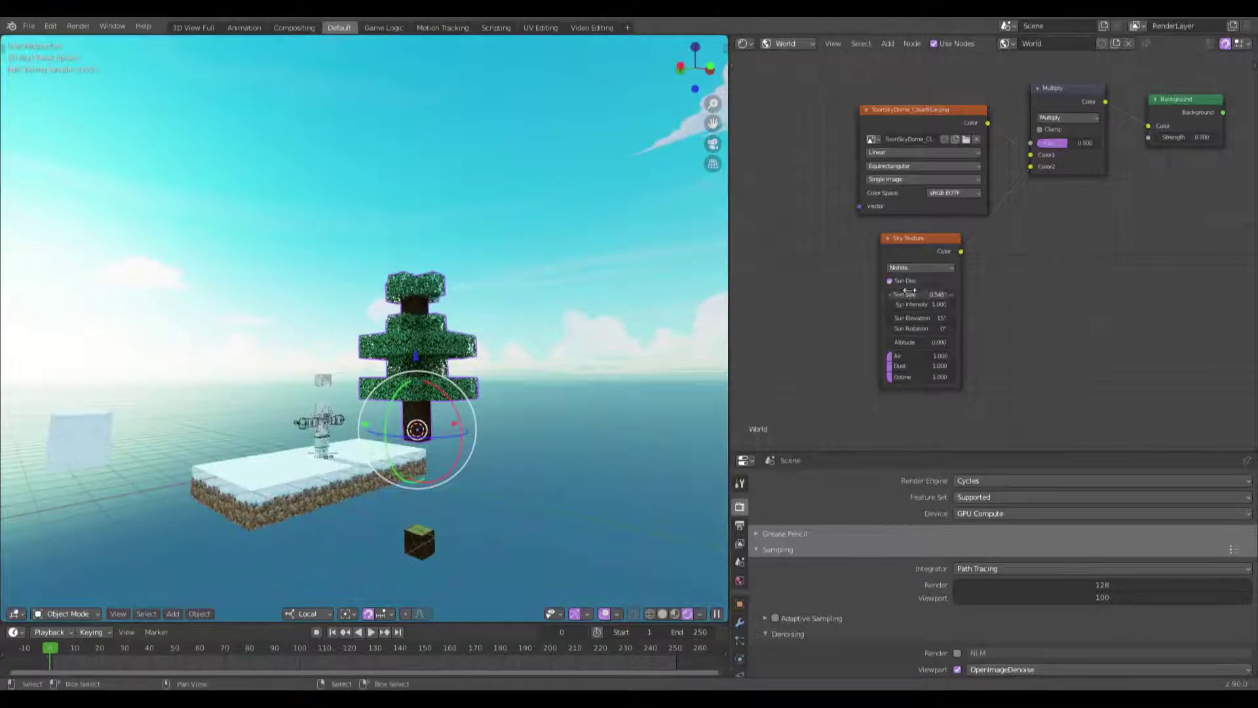
scroll(907, 298, "up", 2)
middle_click_drag(399, 213, 459, 223)
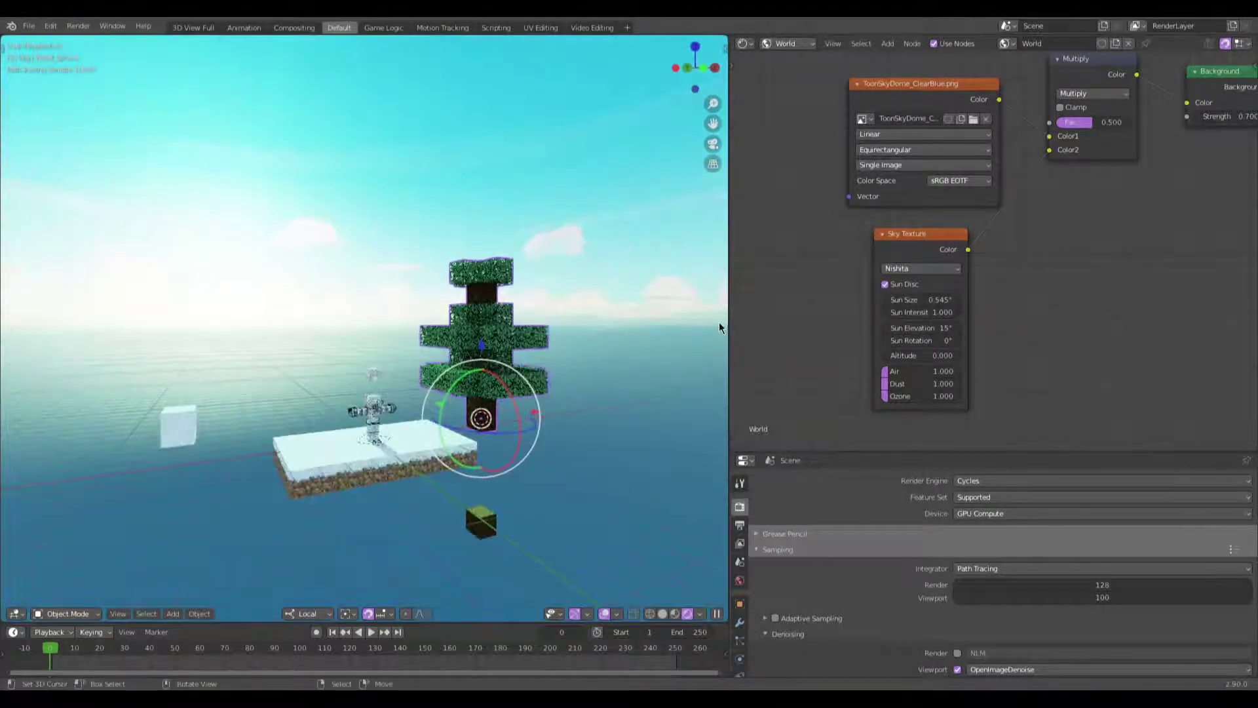
scroll(938, 340, "up", 2)
left_click_drag(960, 335, 927, 340)
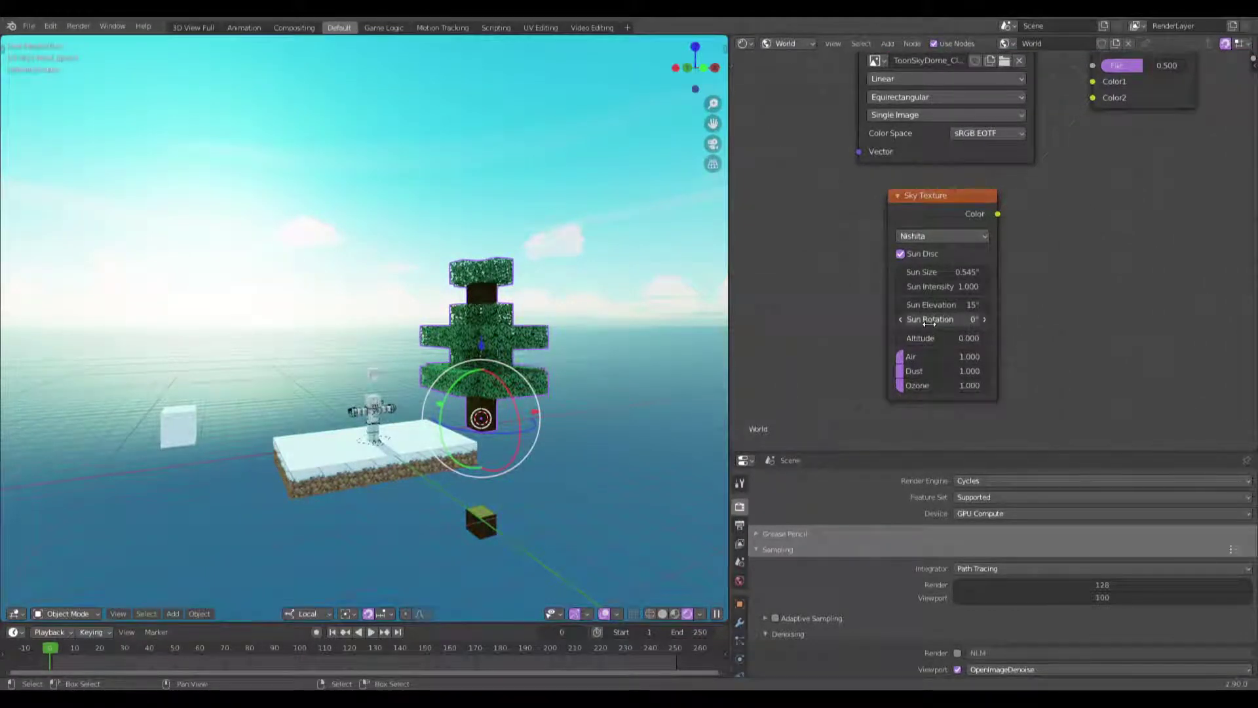
Step: Set the Sky Texture's Sun Rotation to 6.7° and compare material preview with Scene World enabled against rendered shading
left_click_drag(934, 320, 947, 319)
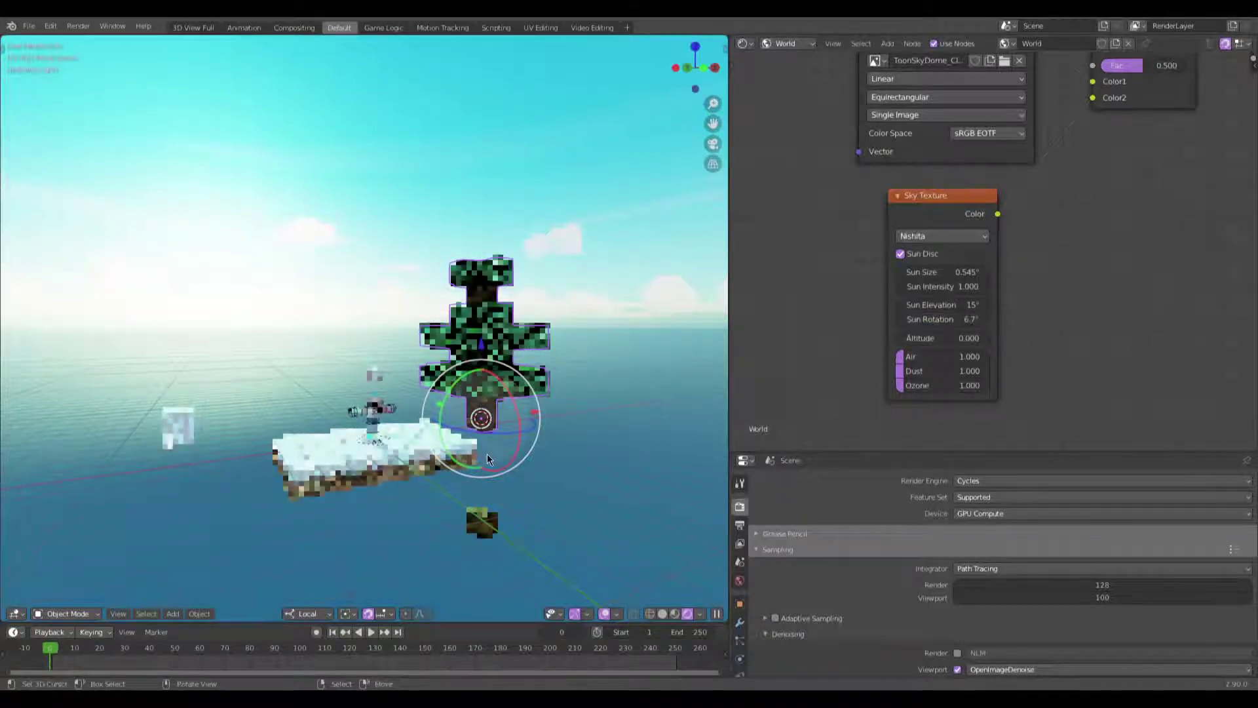
left_click(677, 614)
left_click(715, 614)
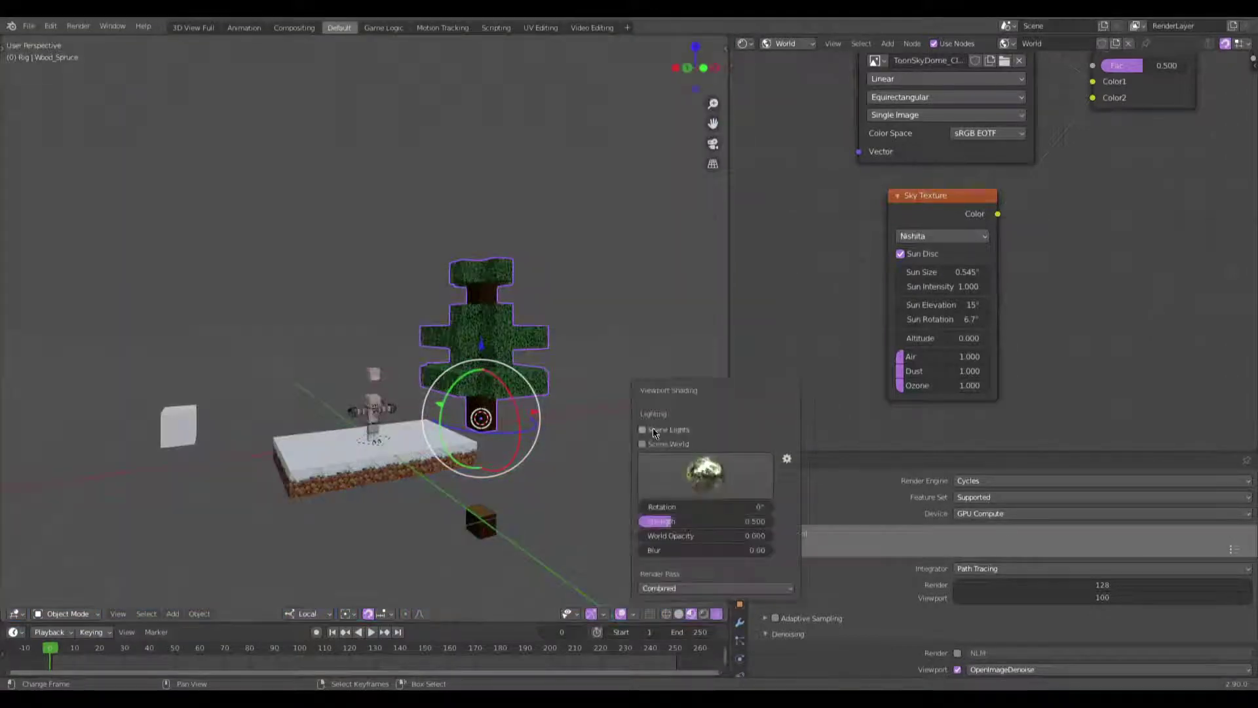
left_click(644, 444)
mouse_move(548, 471)
middle_mouse_down()
mouse_move(549, 421)
mouse_move(427, 413)
mouse_move(505, 417)
middle_mouse_up()
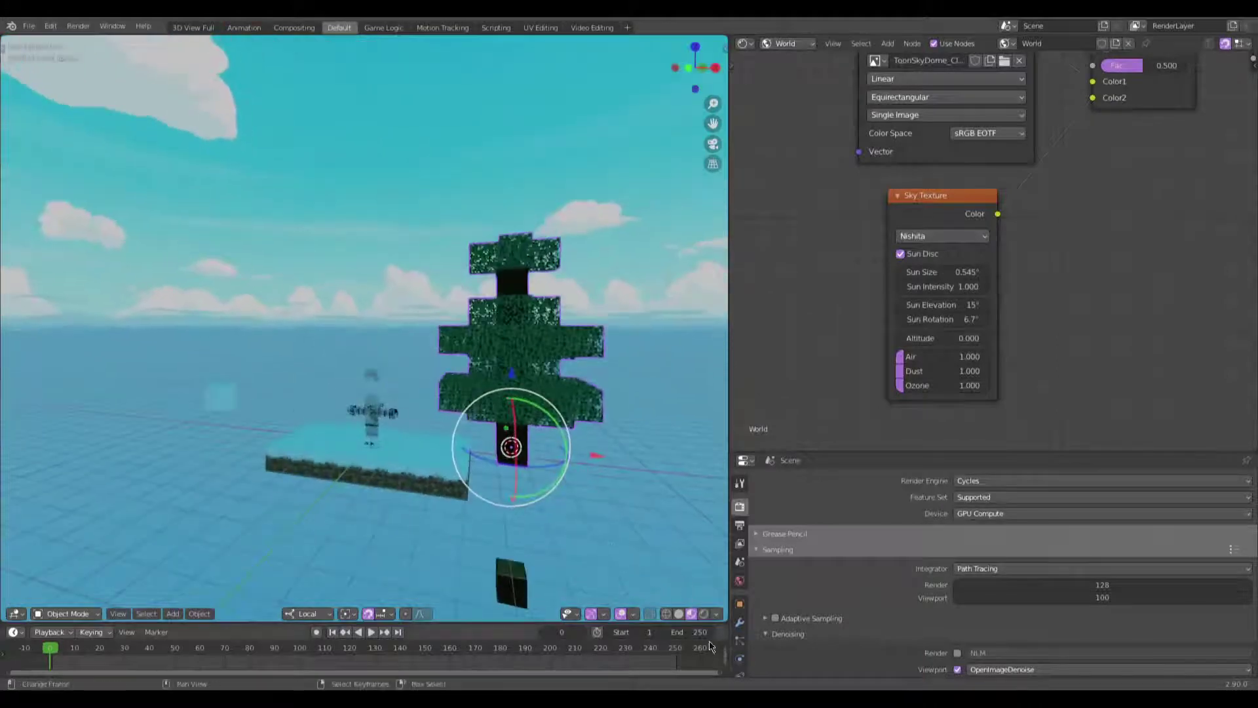
left_click(704, 614)
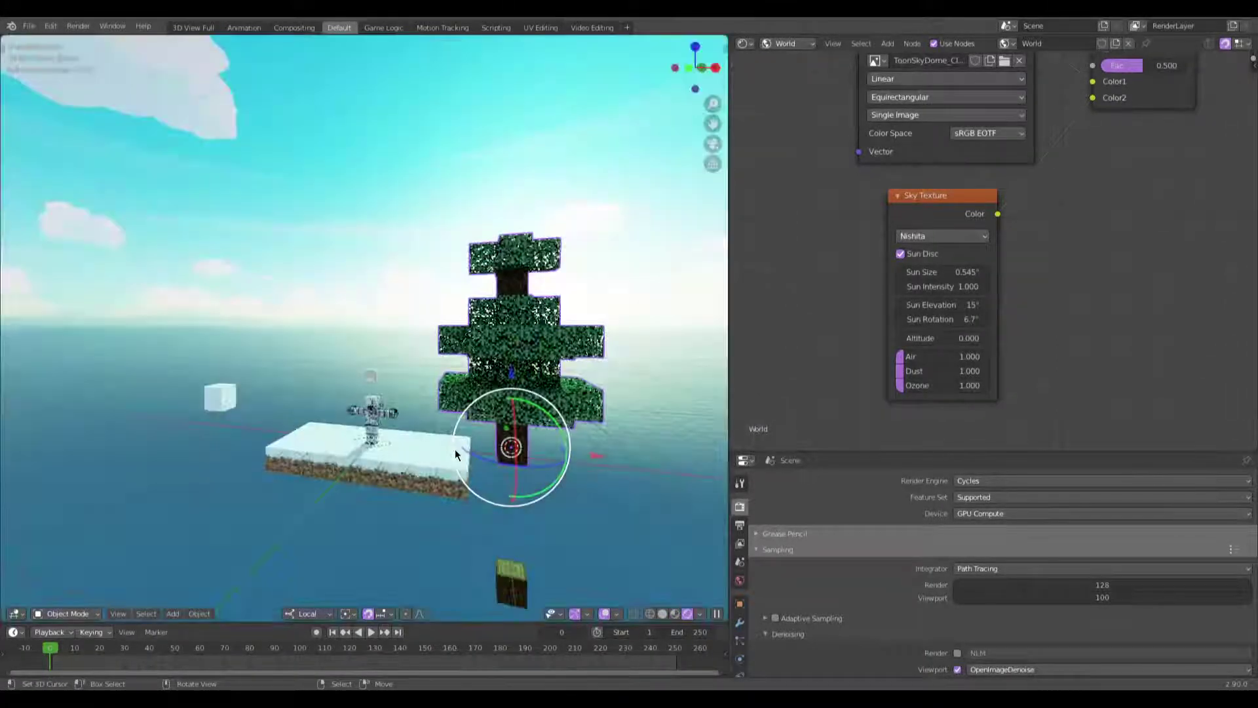
Step: Try a Sun Rotation of 180° on the Sky Texture and examine the lit platform and tree from several angles
middle_click_drag(416, 449, 393, 451)
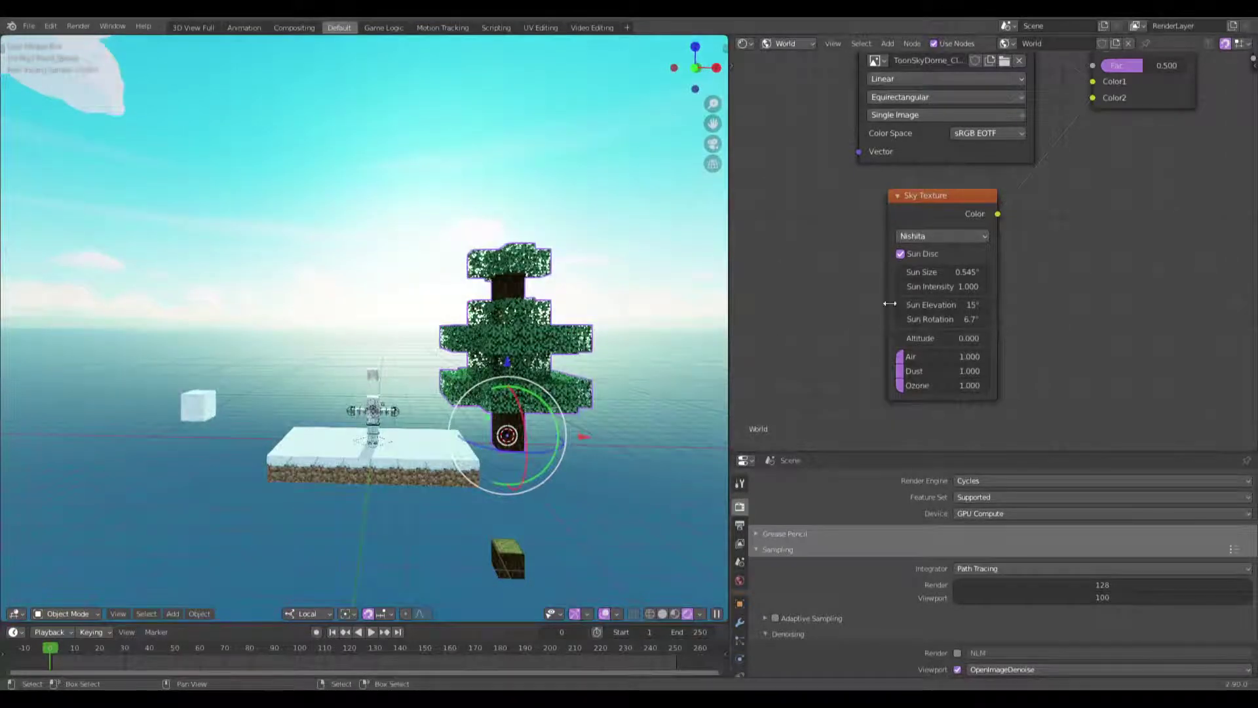
left_click_drag(930, 319, 1042, 319)
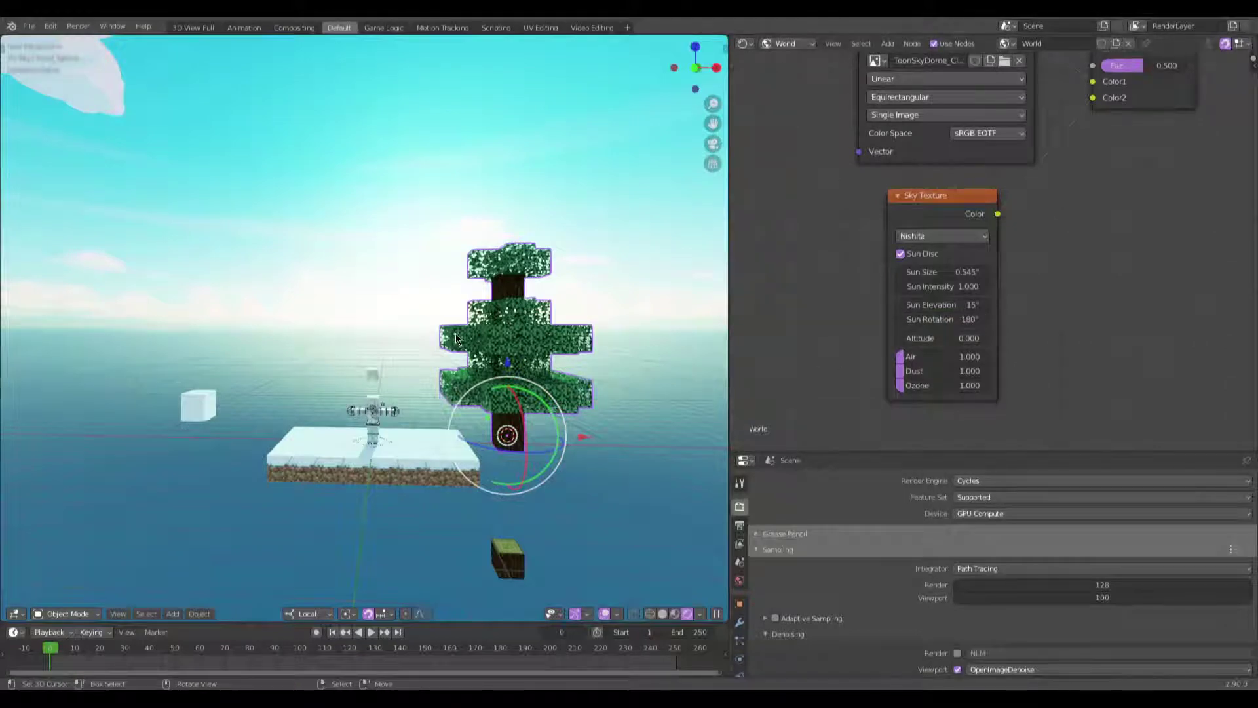
middle_click_drag(443, 341, 475, 396)
scroll(475, 396, "up", 1)
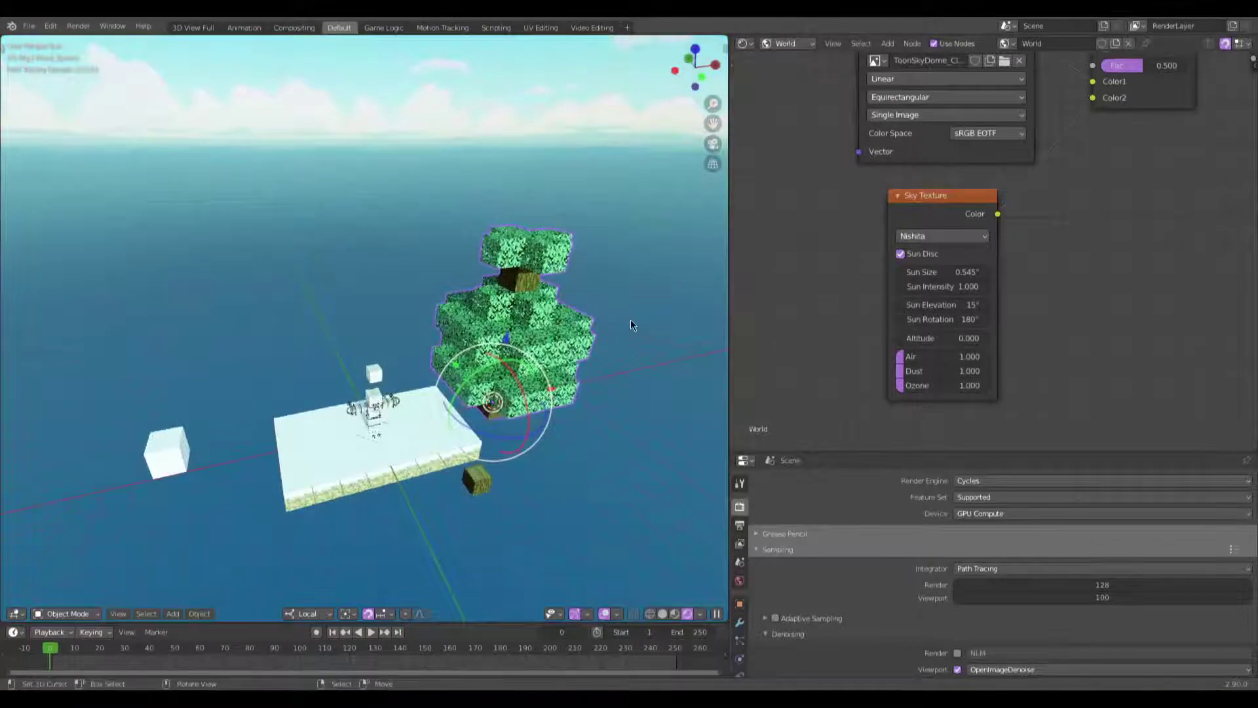
middle_click_drag(623, 311, 452, 316)
scroll(420, 330, "down", 4)
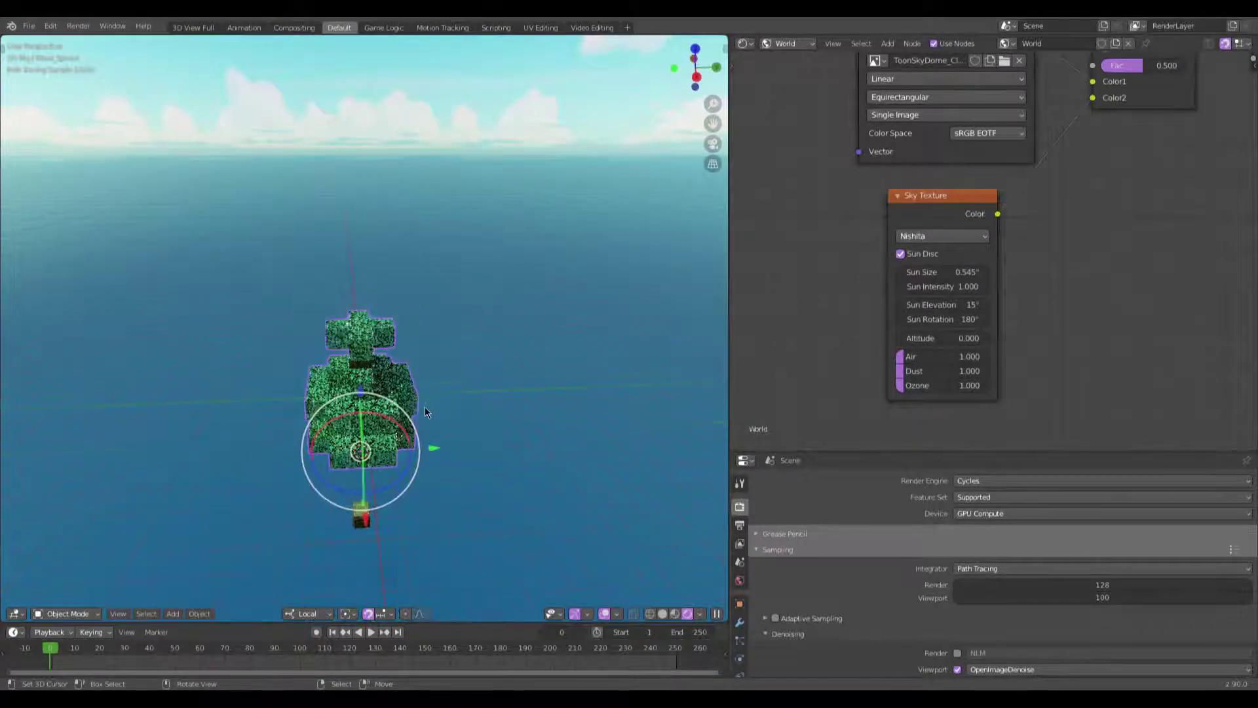
middle_click_drag(422, 430, 439, 404)
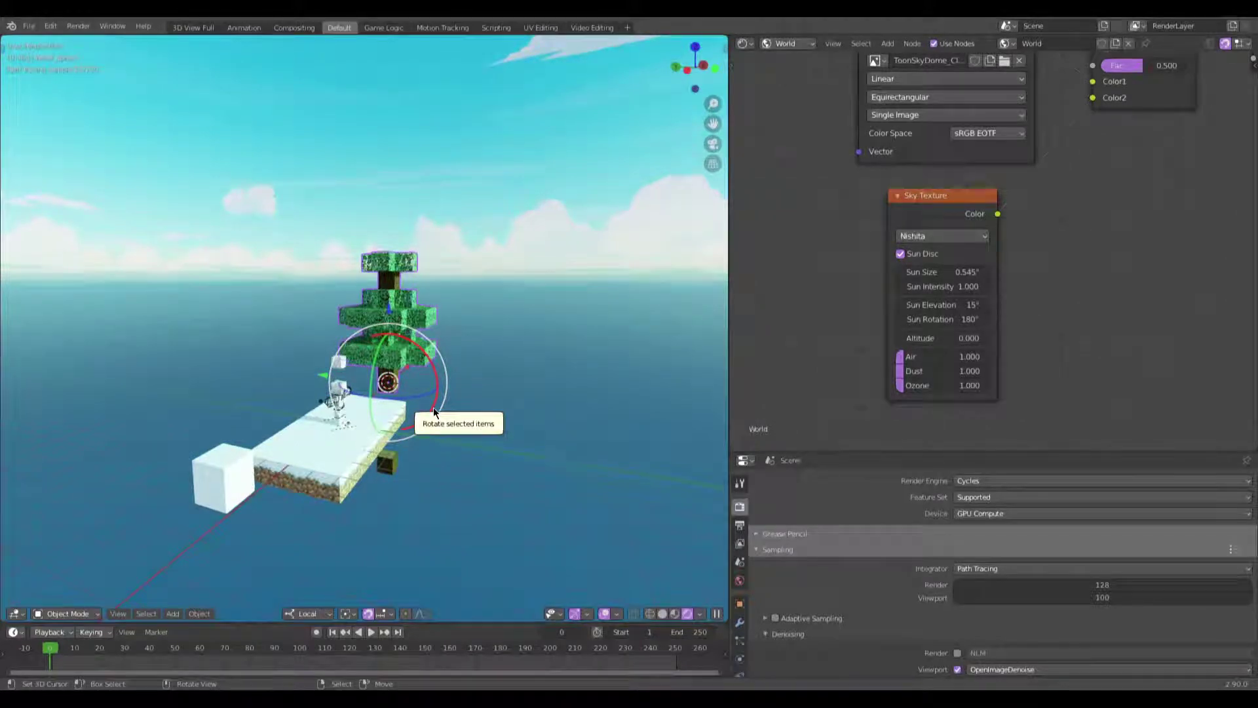
middle_click_drag(422, 402, 458, 321)
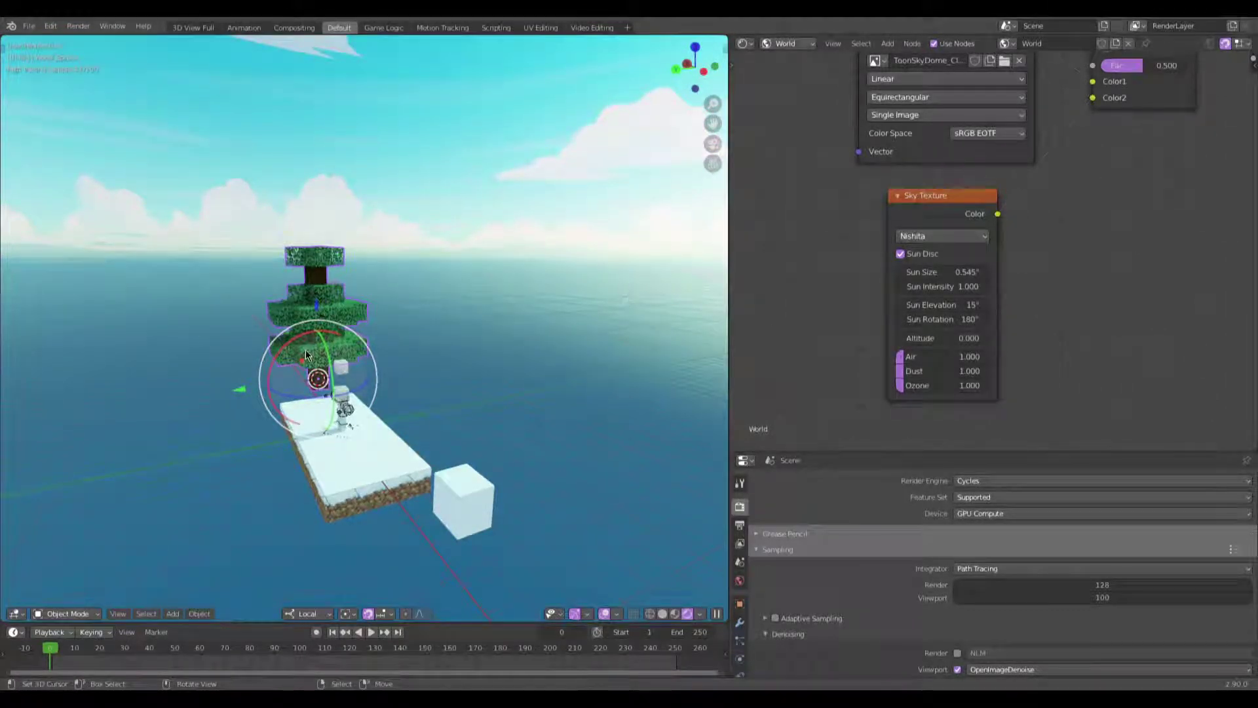
middle_click_drag(363, 348, 376, 348)
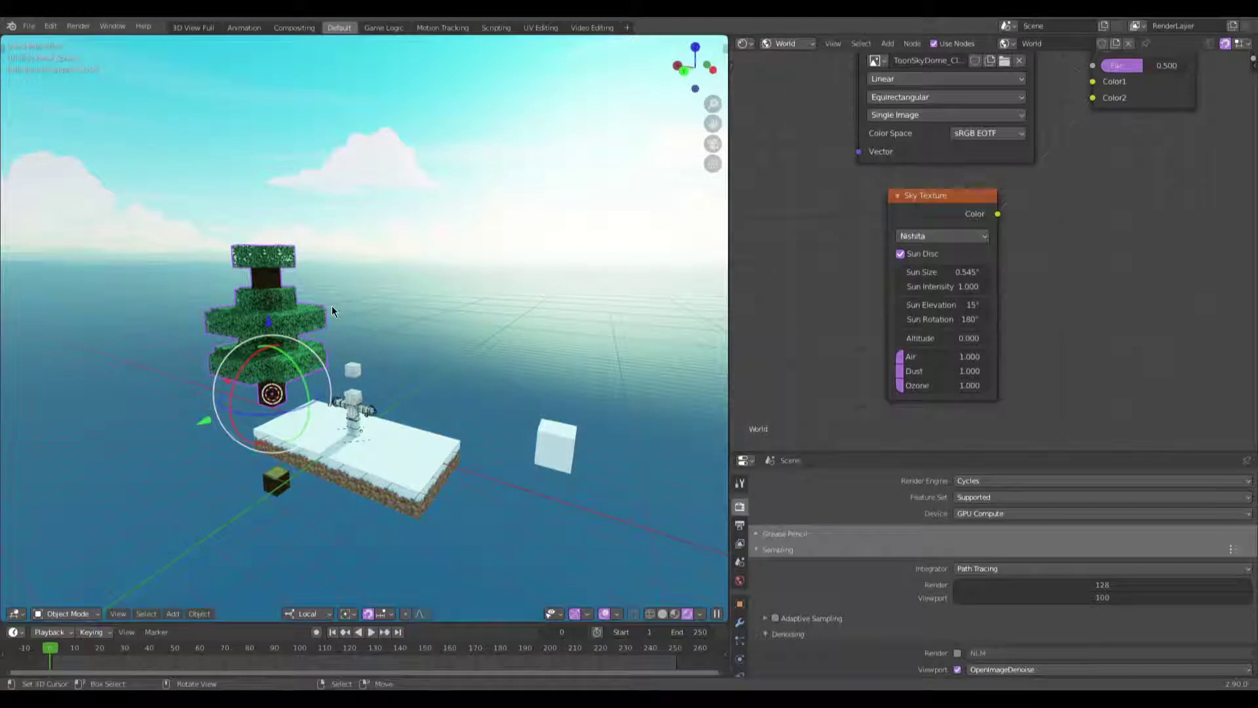
Step: Set the Sky Texture's Sun Rotation to 145°
left_click_drag(943, 319, 916, 316)
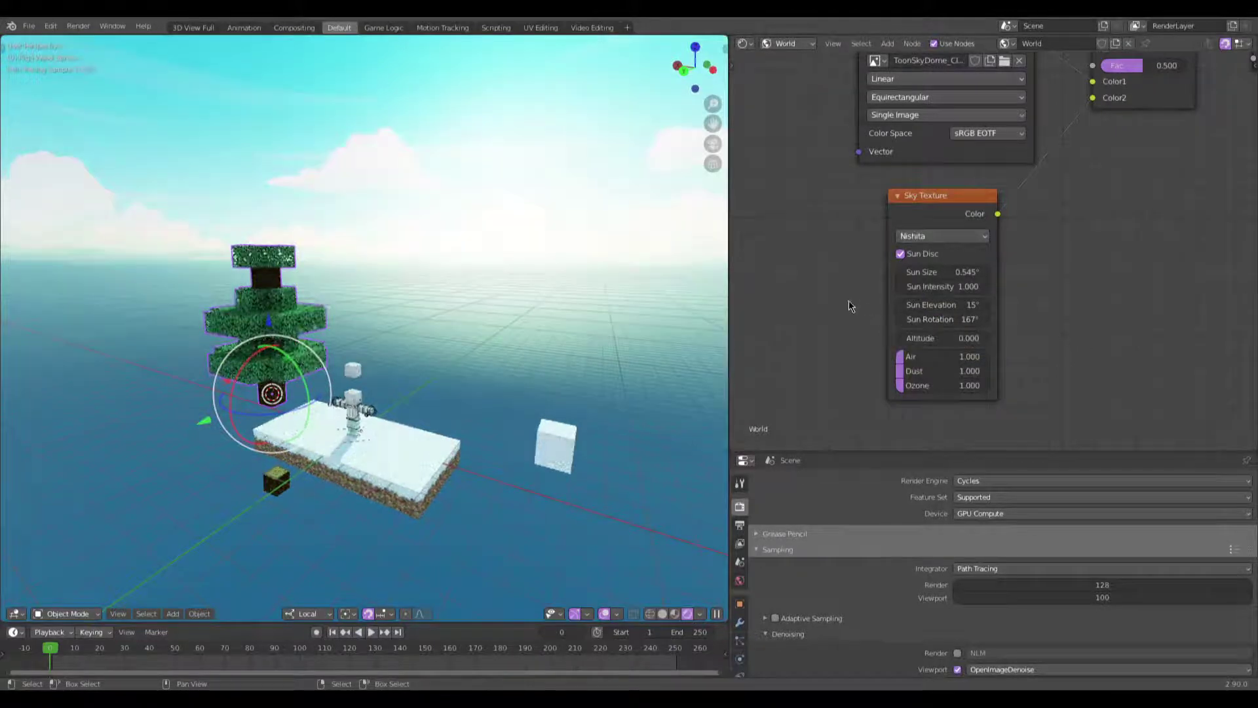
left_click_drag(924, 320, 924, 320)
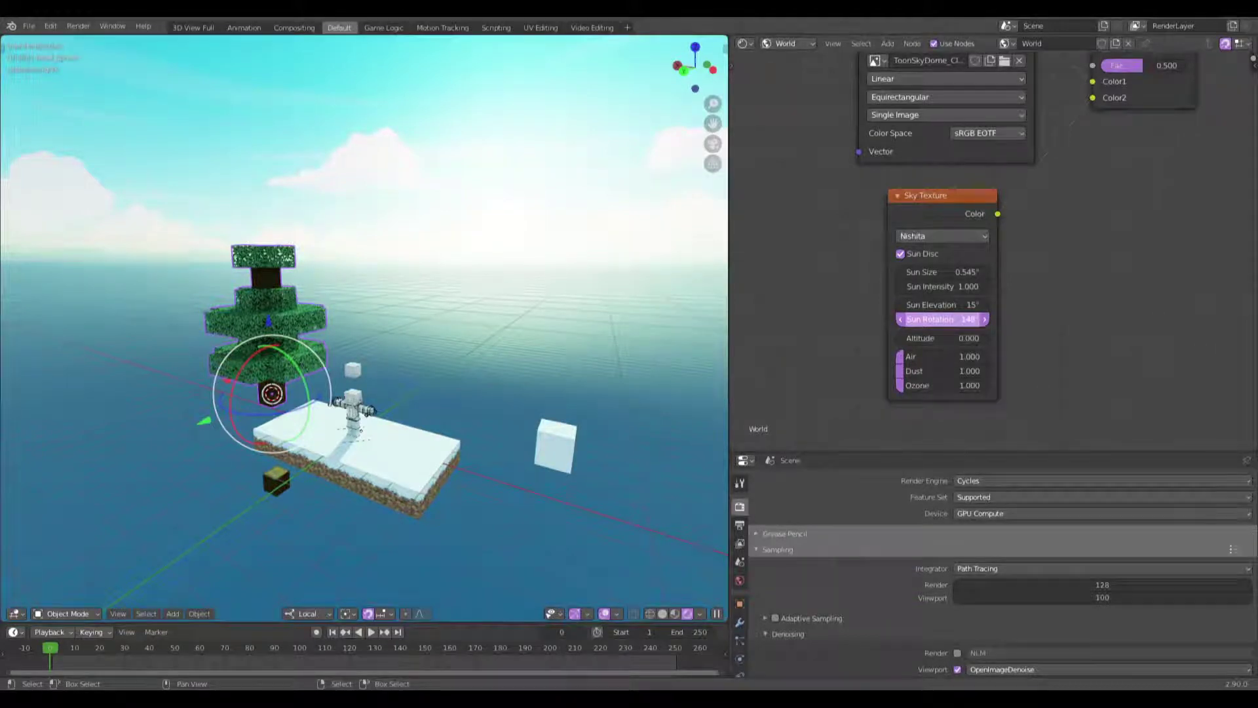
left_click_drag(931, 319, 926, 320)
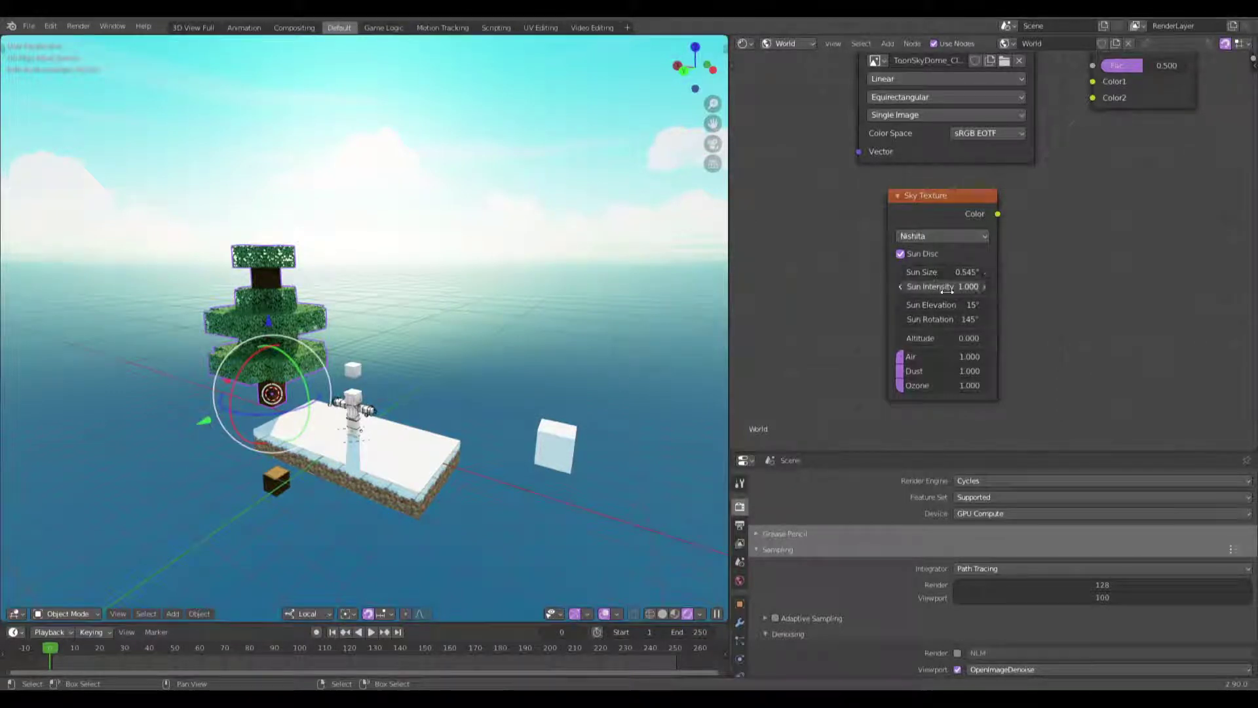
Step: Expand the scene's Color Management settings and set the Sky Texture's Sun Elevation to 38.3°
scroll(789, 514, "down", 10)
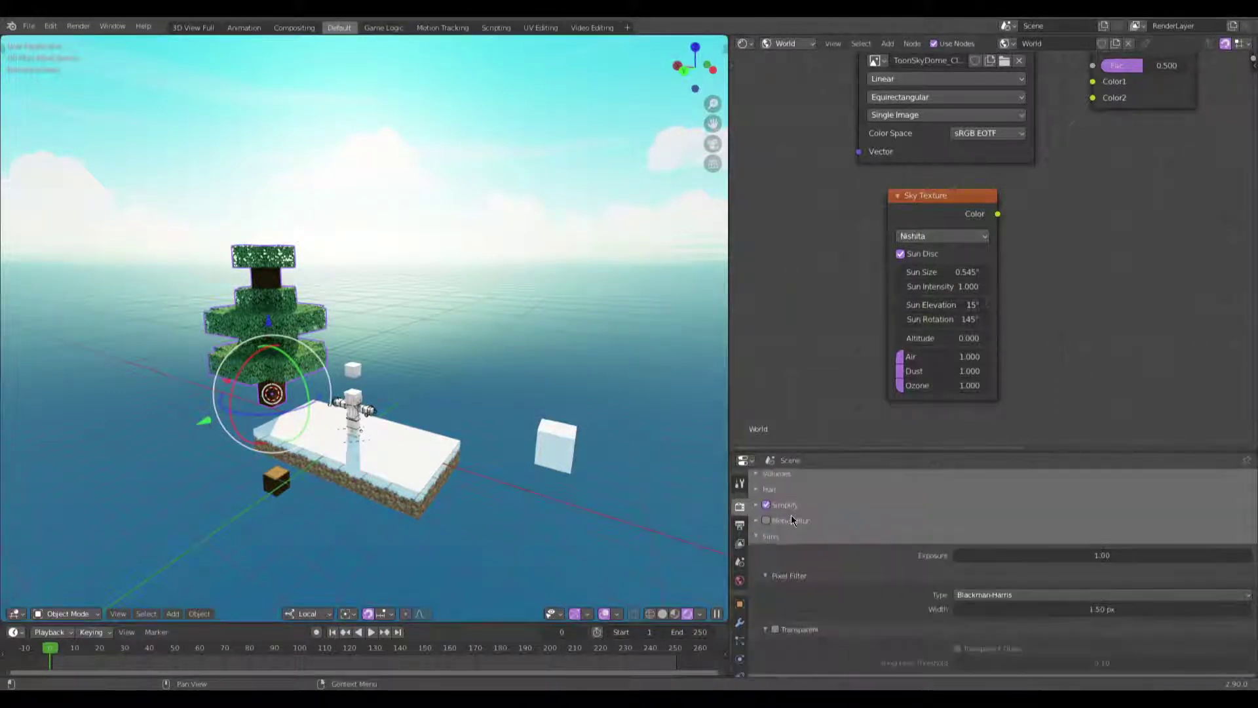
left_click(781, 669)
scroll(786, 649, "down", 6)
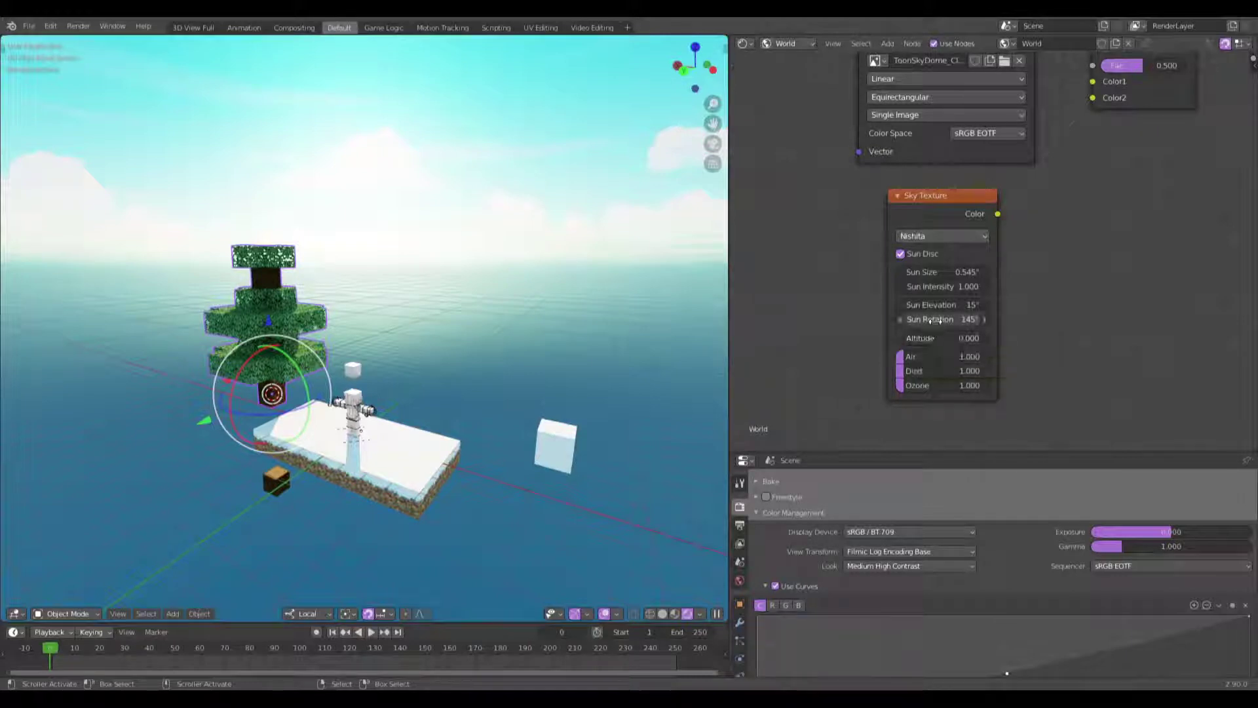
left_click_drag(934, 306, 949, 306)
middle_click_drag(356, 268, 508, 245)
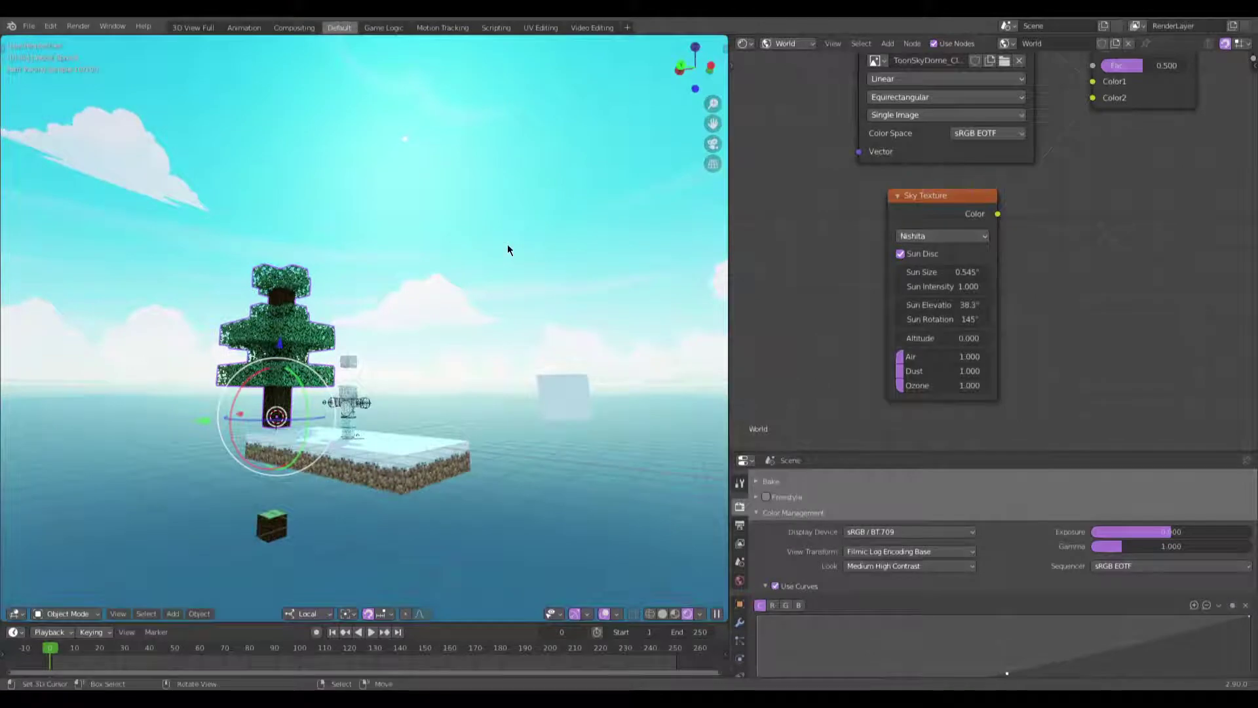
Step: Open the world properties and look over the surface settings alongside the environment, Sky Texture and Multiply nodes
middle_click_drag(974, 286, 914, 282)
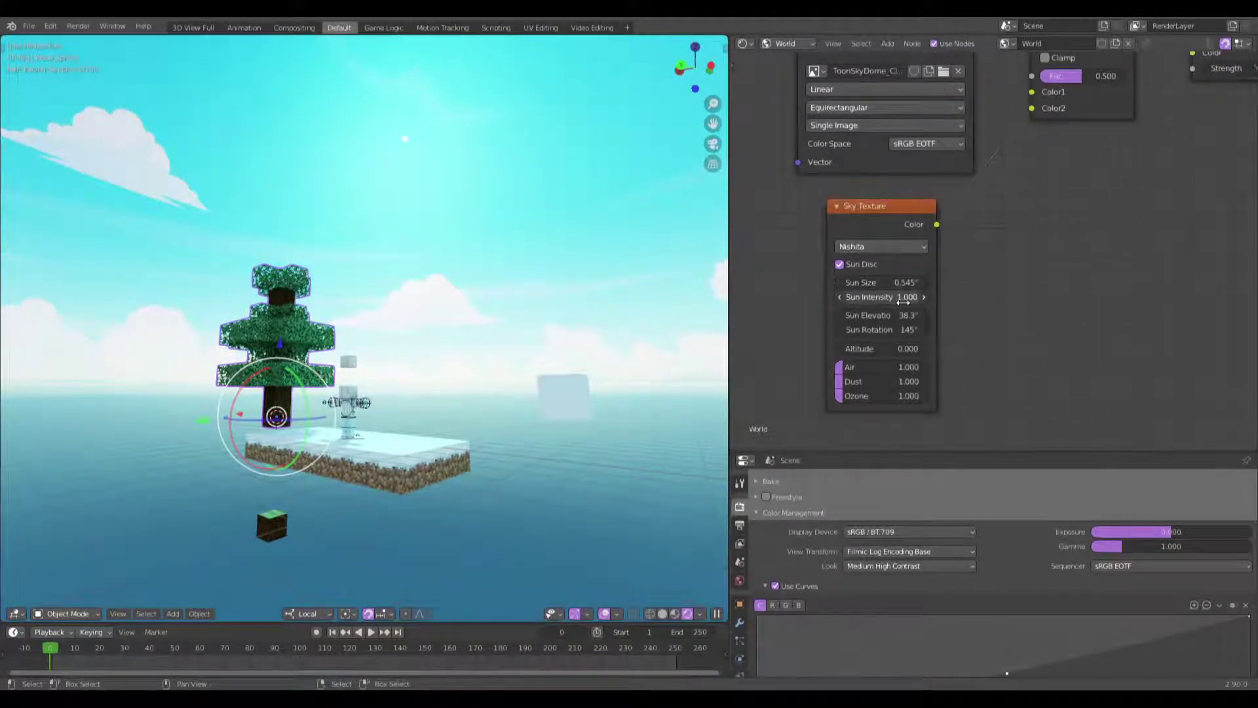
middle_click_drag(1008, 277, 949, 301)
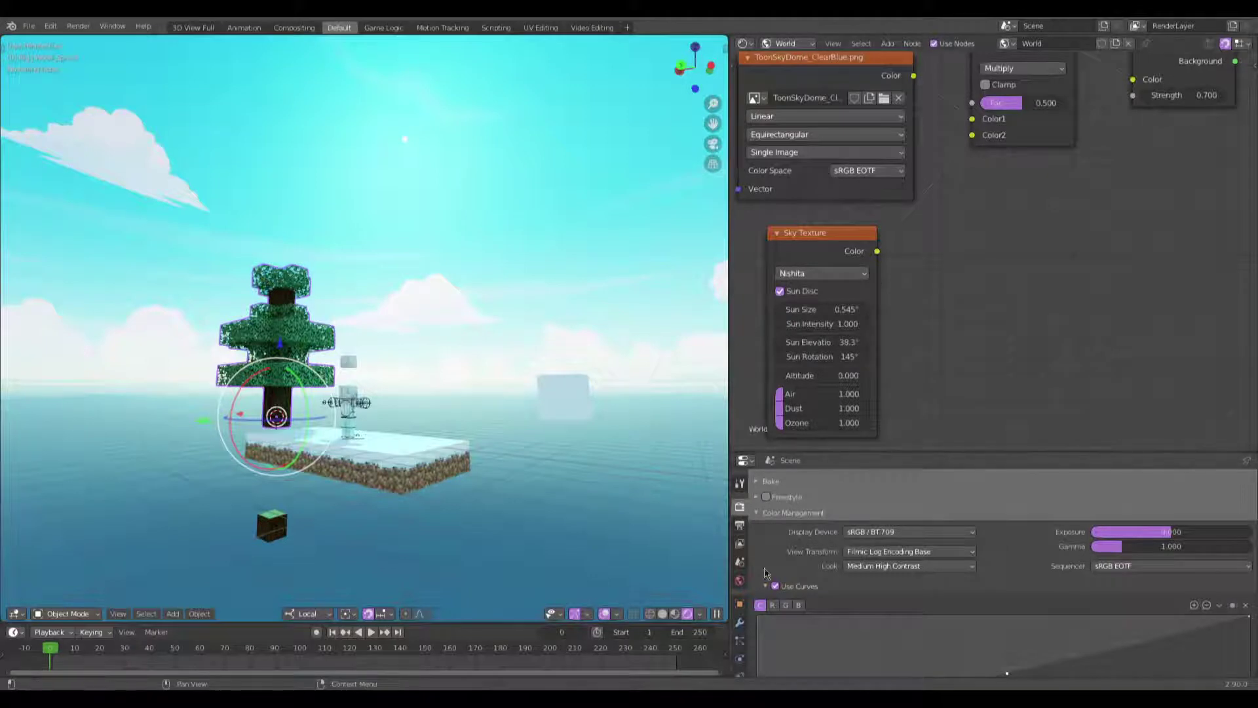
left_click(740, 580)
scroll(826, 551, "down", 2)
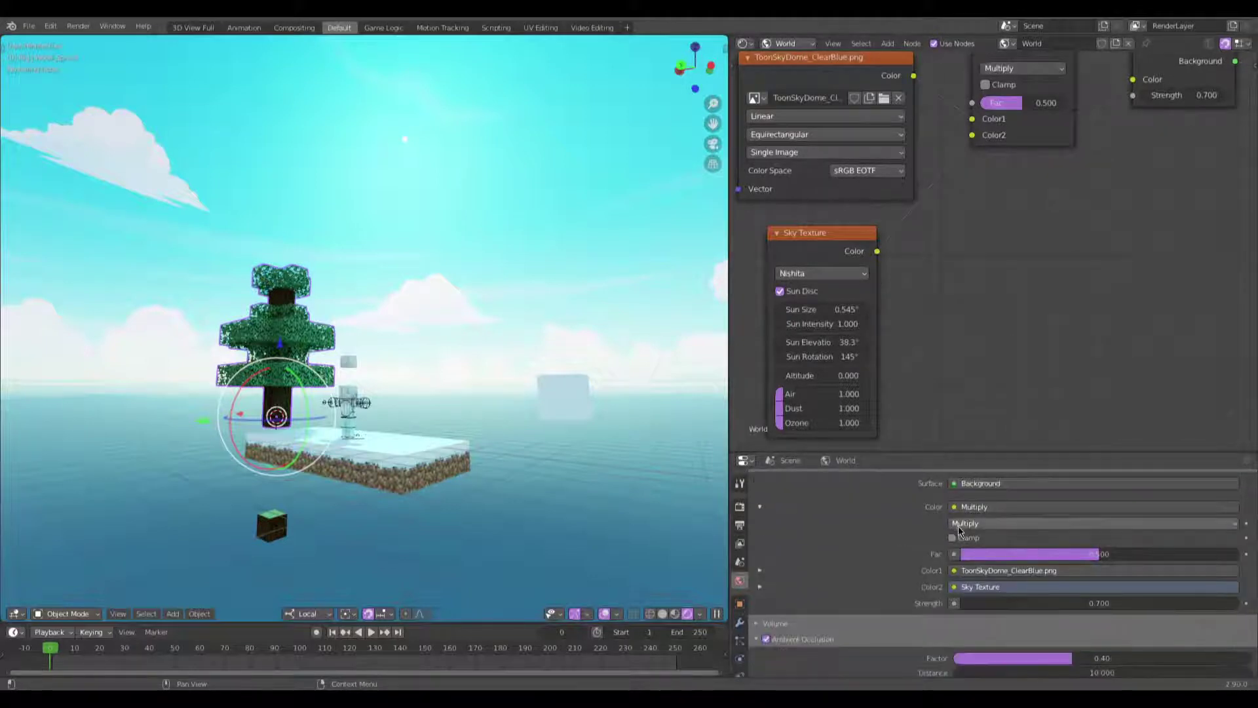
scroll(953, 541, "up", 2)
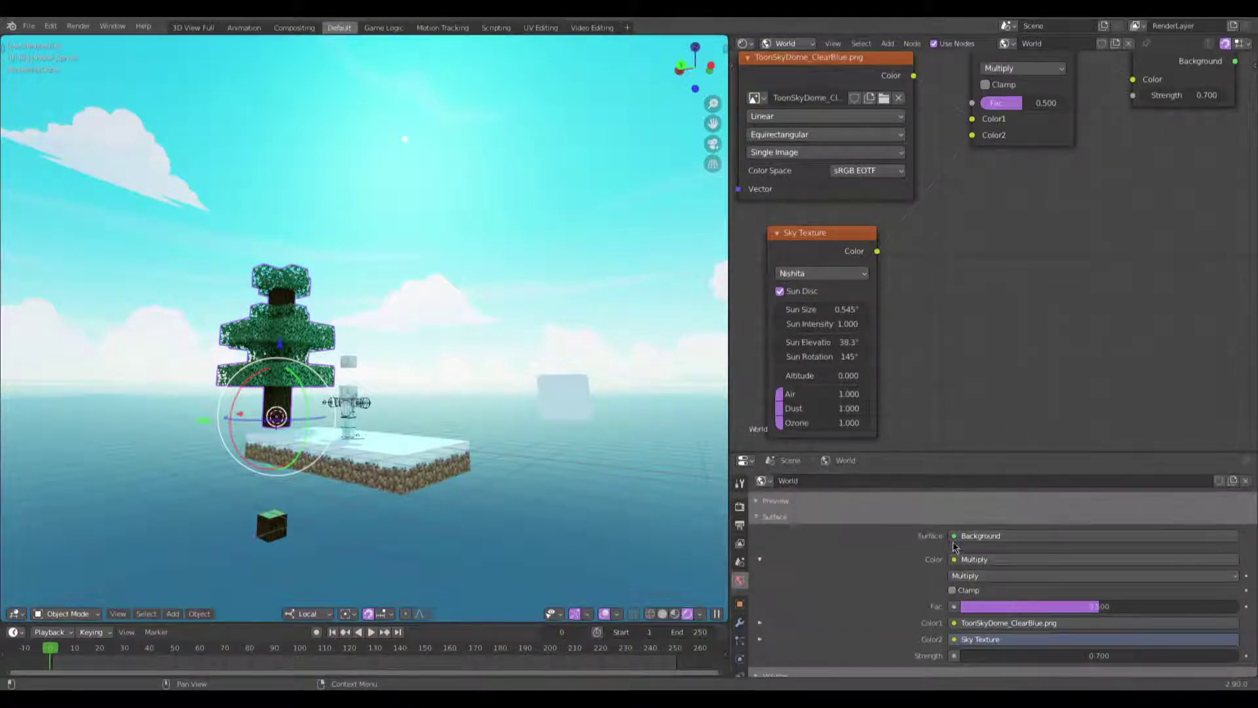
middle_click_drag(981, 306, 1030, 367)
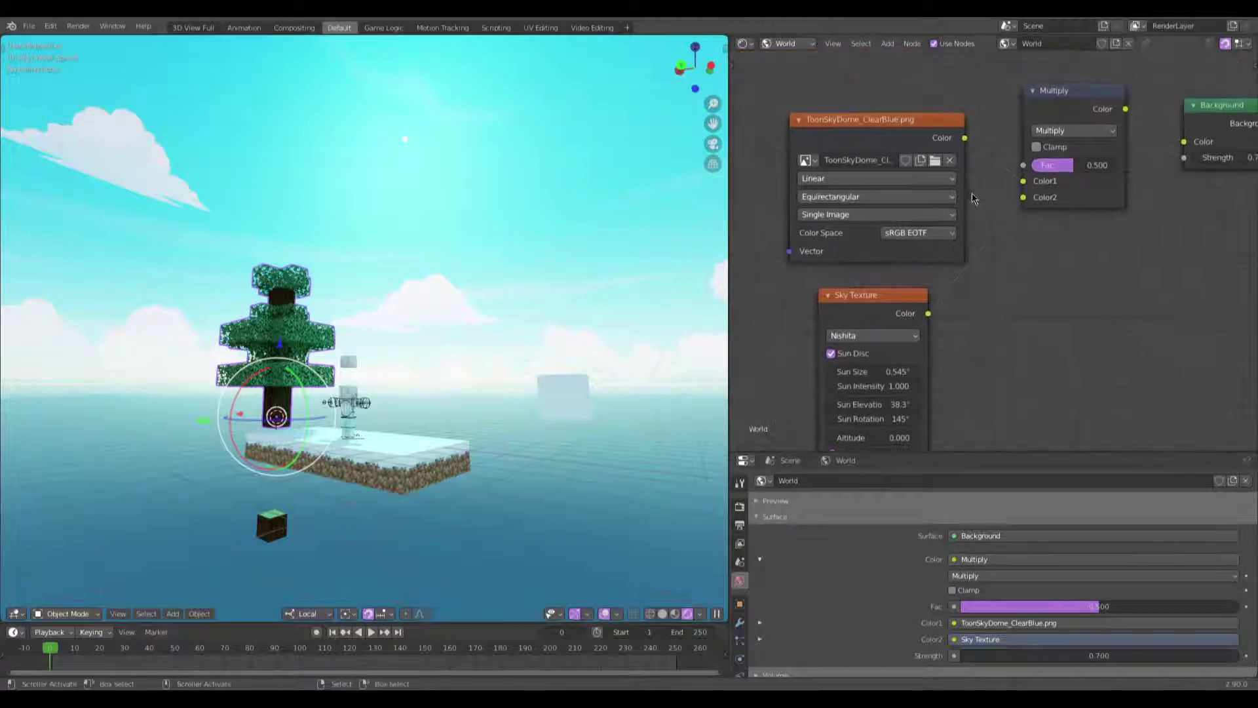
Step: Browse the HDRI's folder as thumbnails, look over night and space images such as SpaceHDRI1_4k.png and night04_medium.jpg, and leave without loading one
left_click(936, 161)
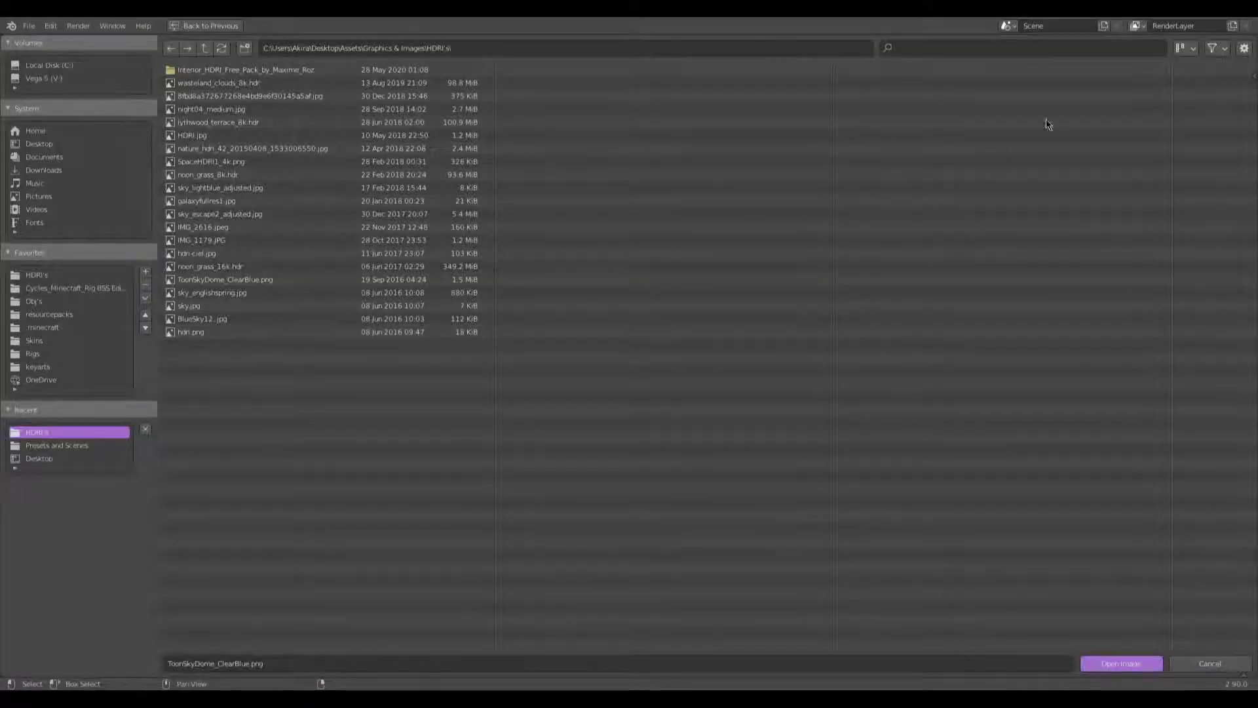
left_click(1186, 48)
left_click(1177, 118)
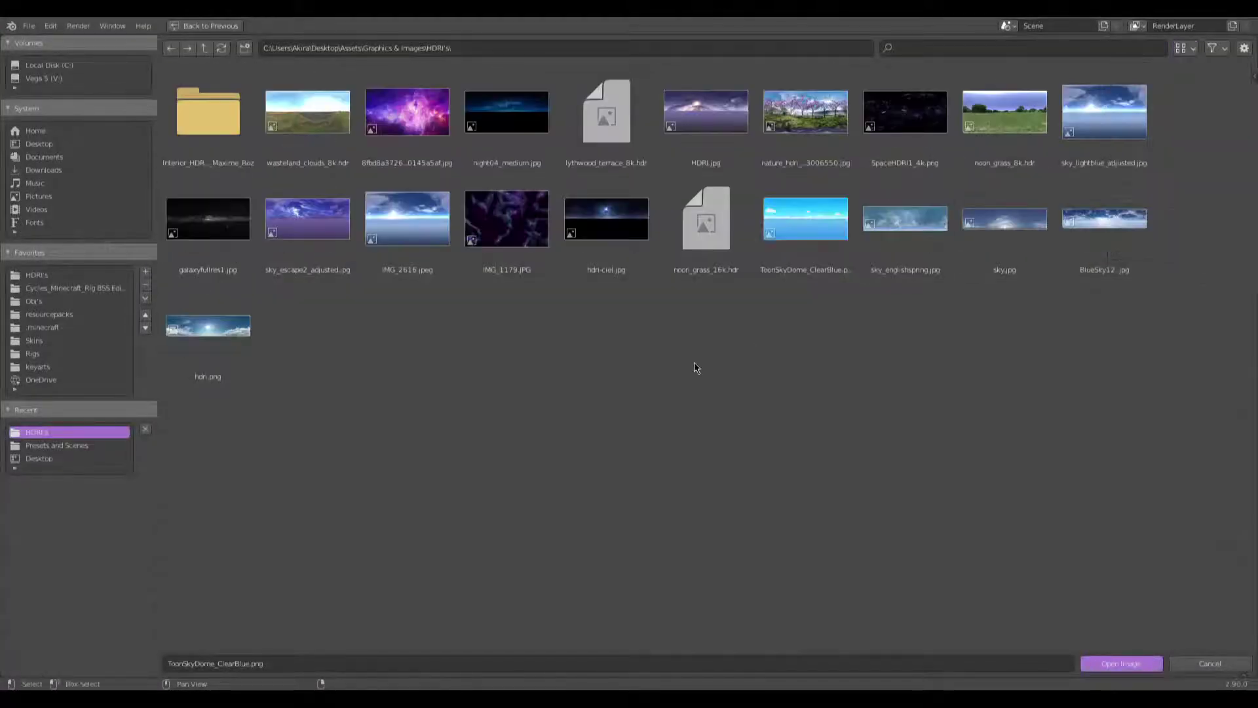
left_click(547, 248)
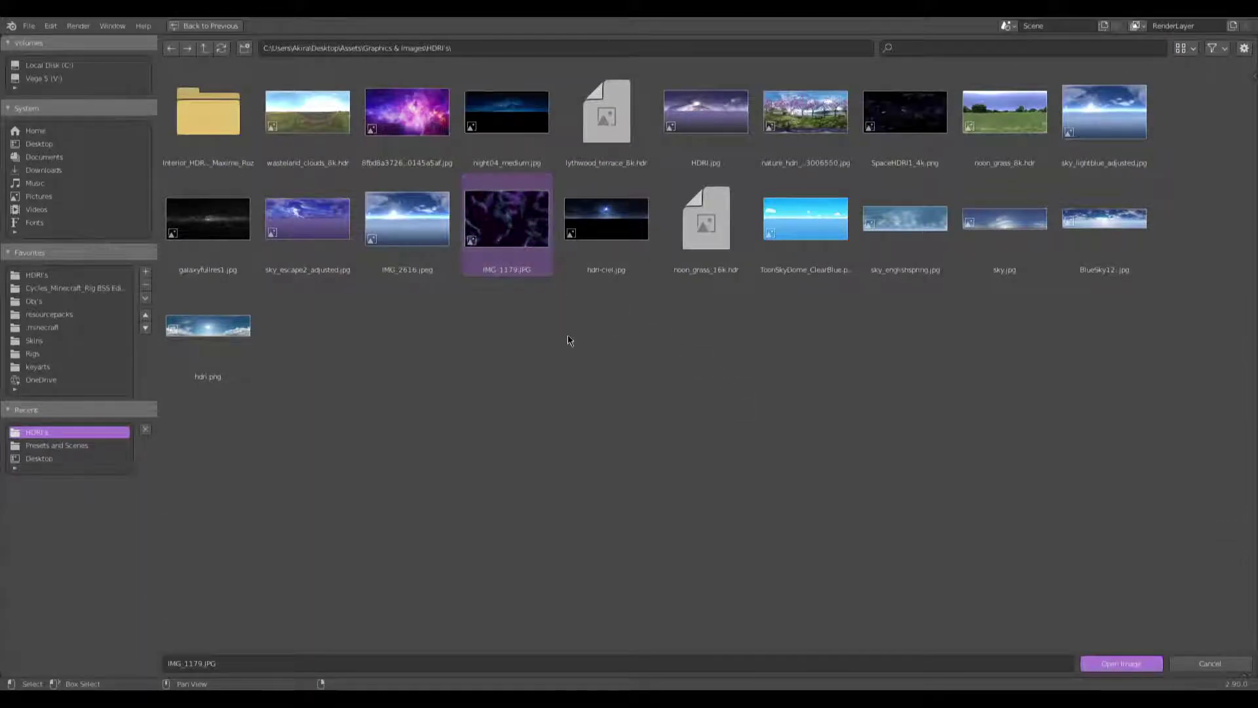
left_click(619, 232)
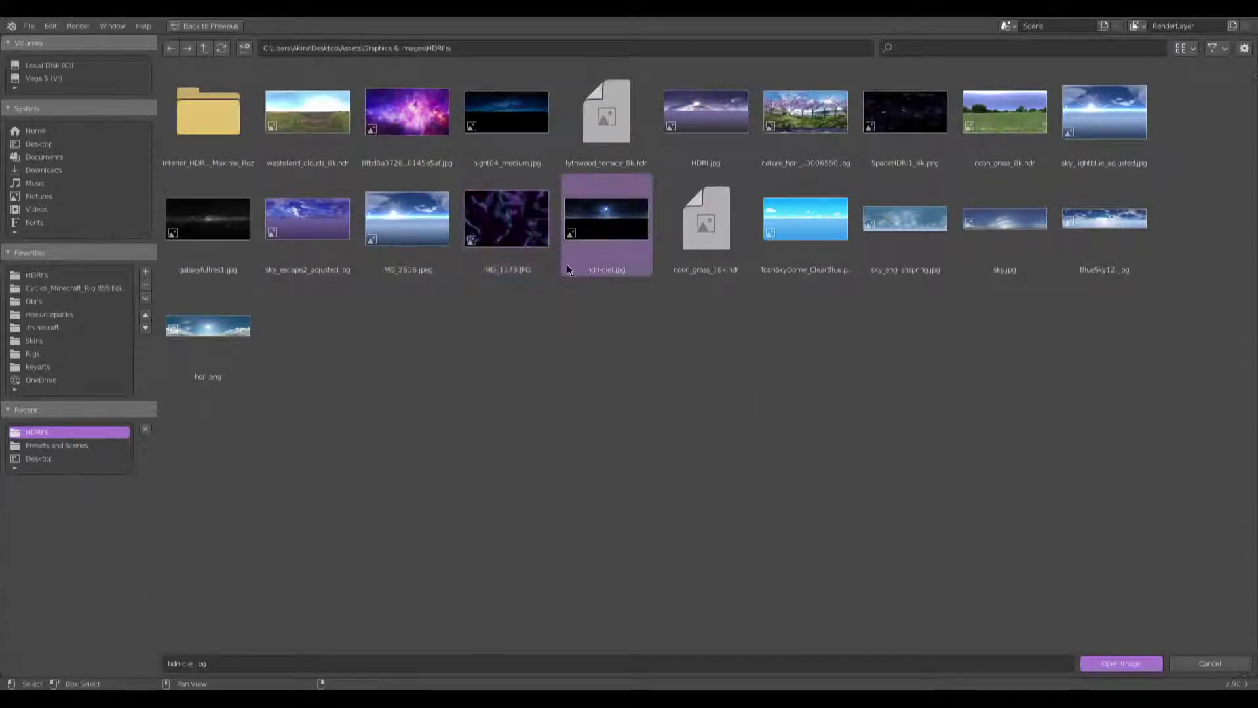
left_click(242, 243)
left_click(898, 108)
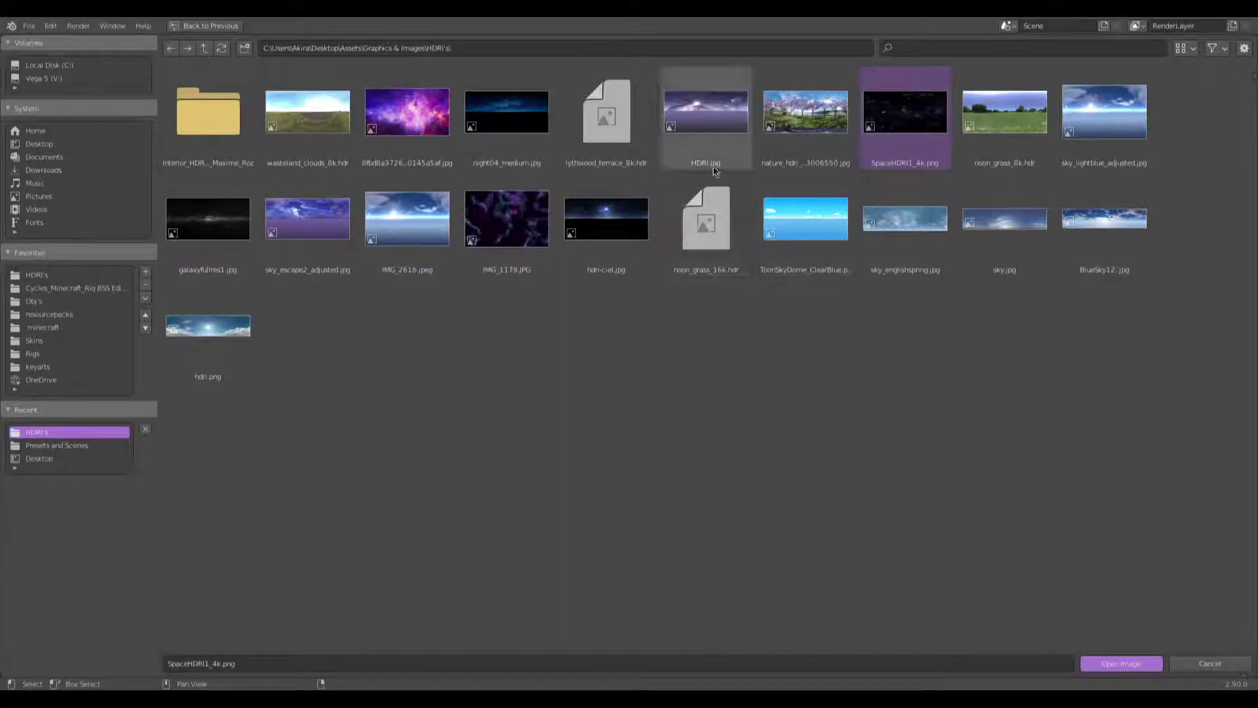
left_click(525, 118)
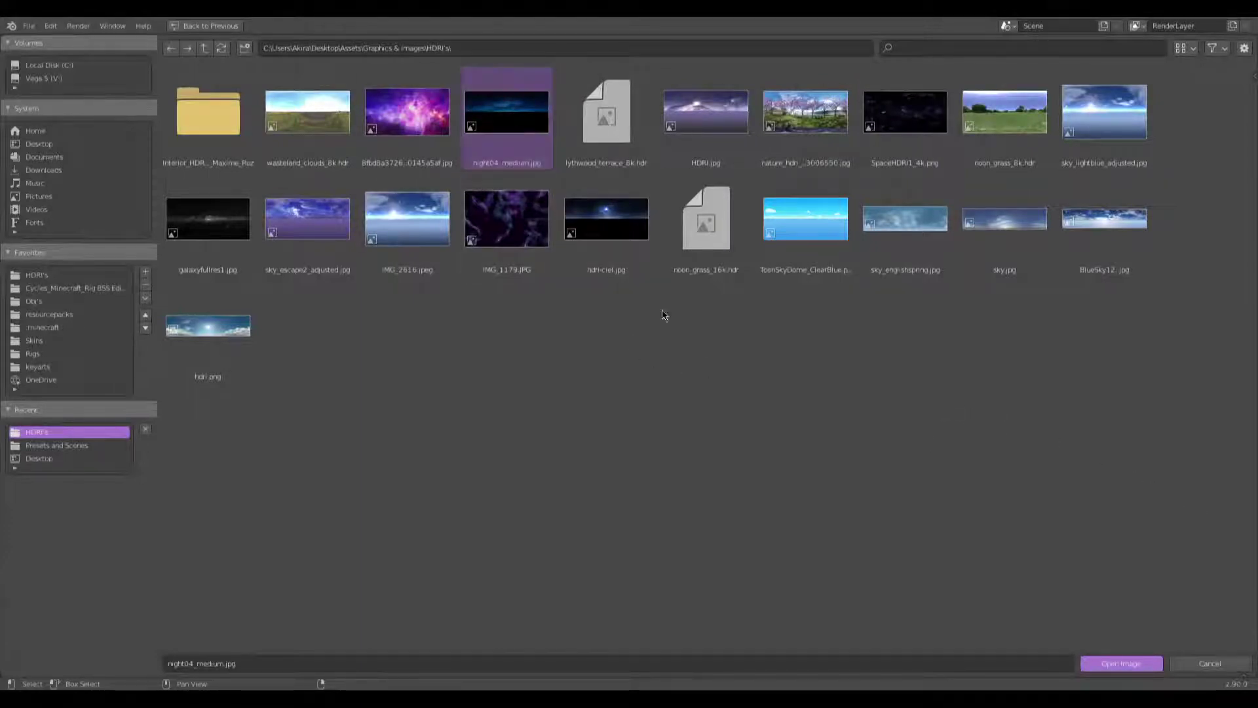
left_click(1219, 665)
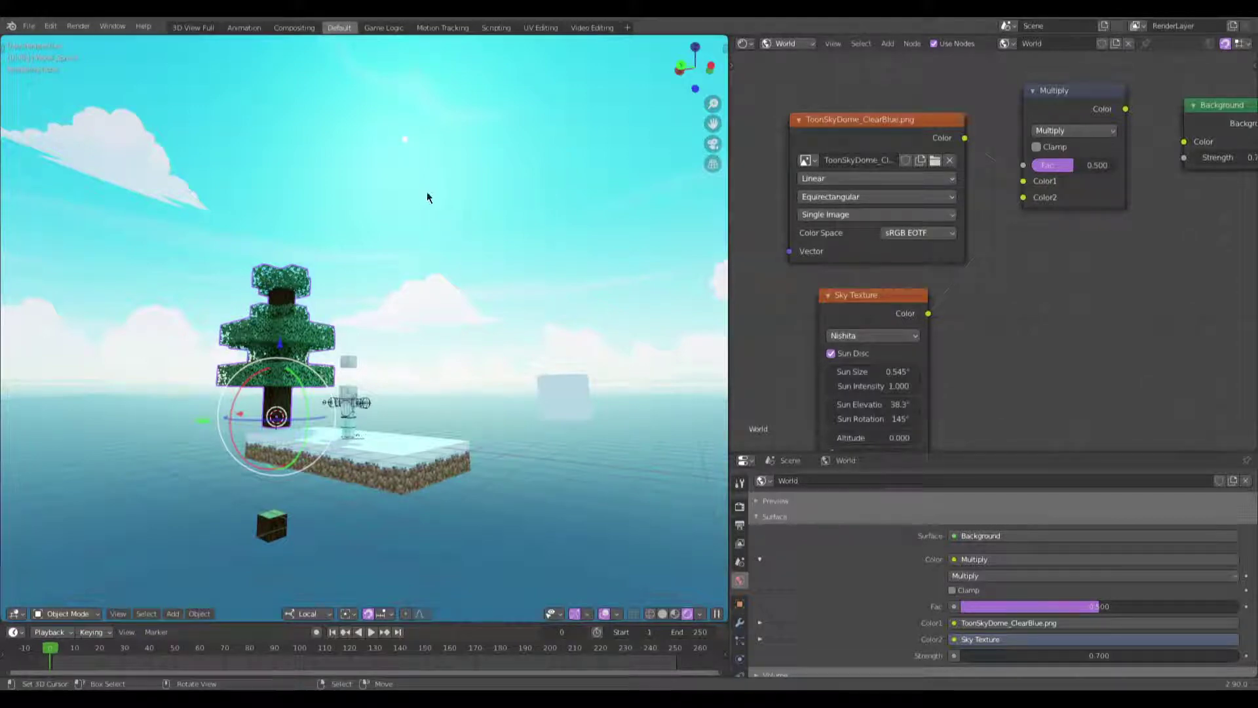
Step: Examine the shadows and lighting on the platform, character and spruce tree from several angles
scroll(466, 396, "up", 2)
middle_click_drag(465, 395, 436, 426)
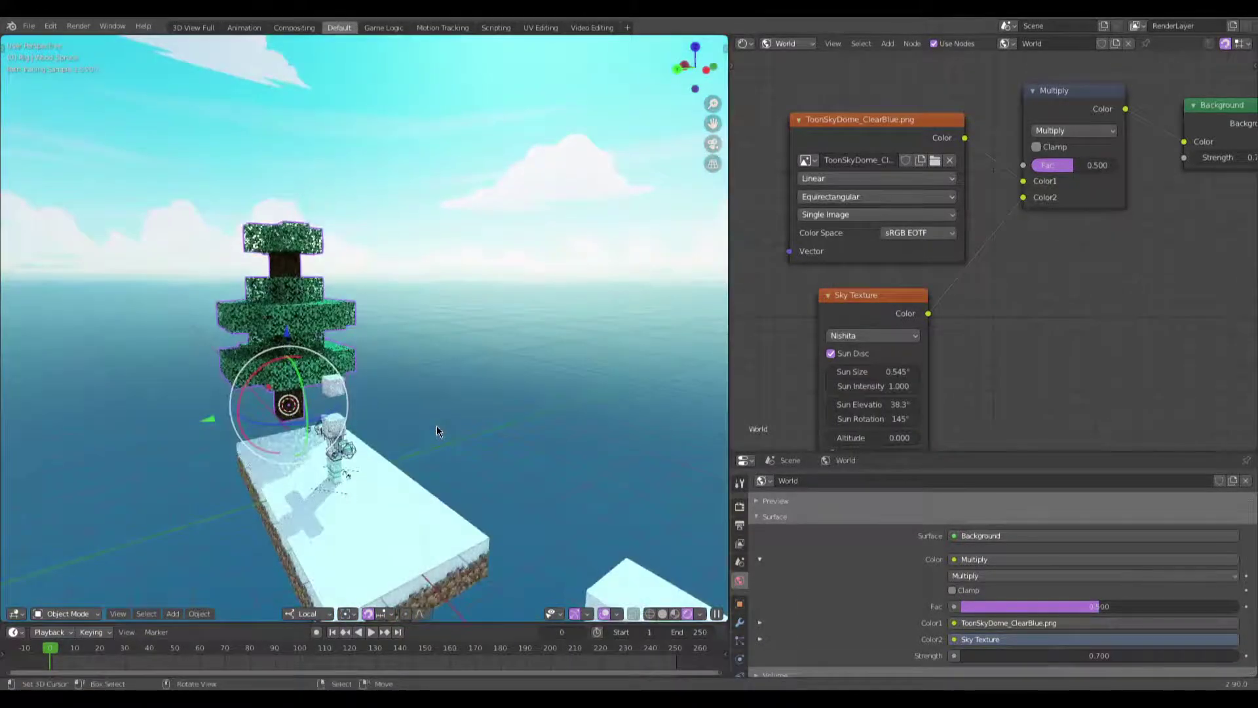
scroll(436, 426, "up", 1)
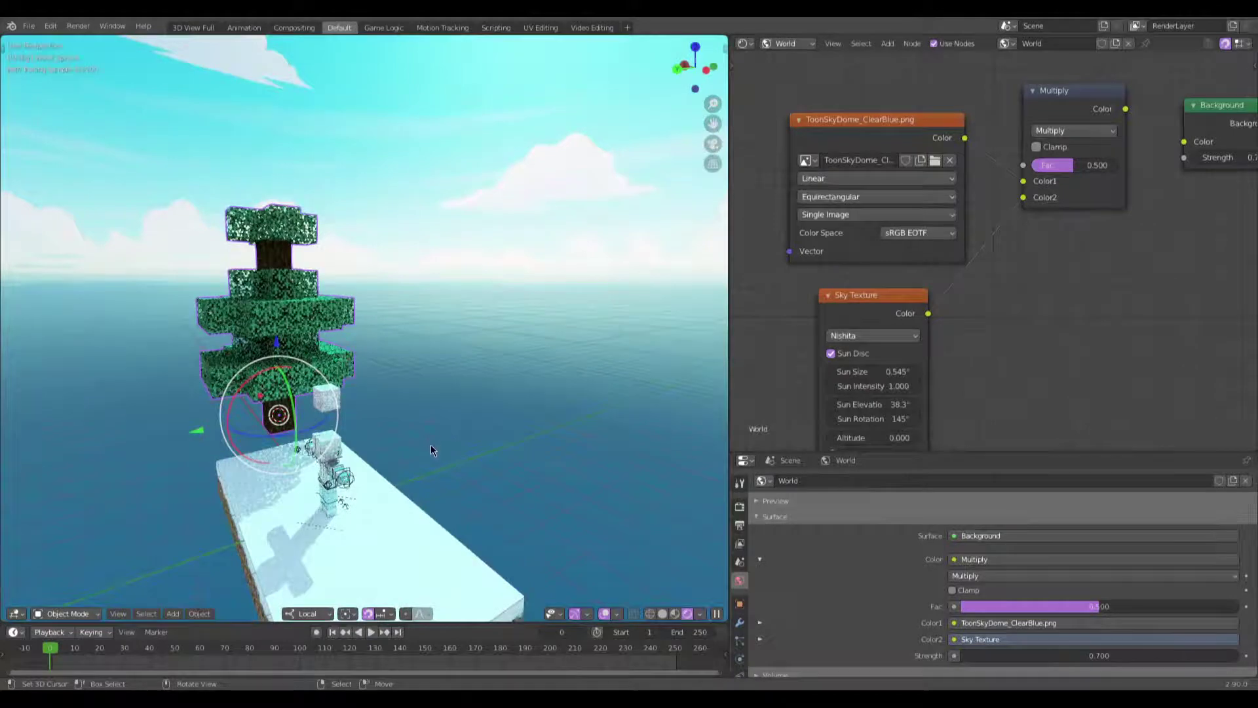
middle_click_drag(395, 505, 336, 506)
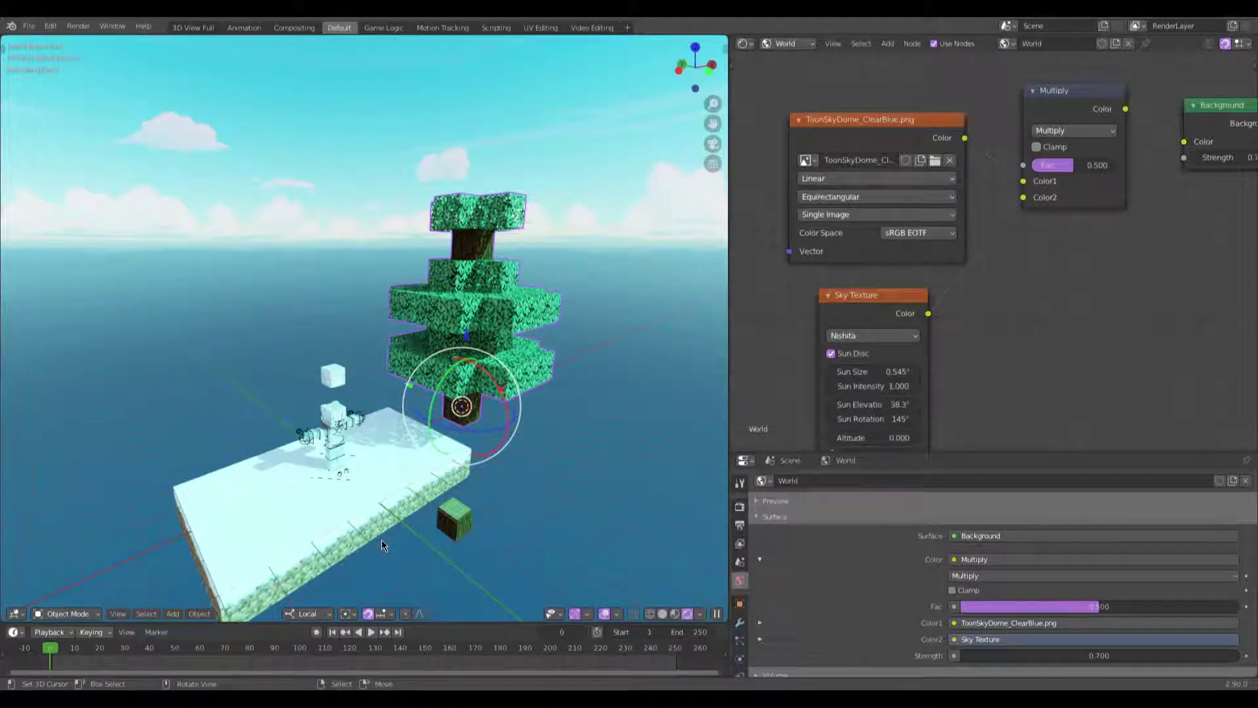
middle_click_drag(411, 576, 463, 522)
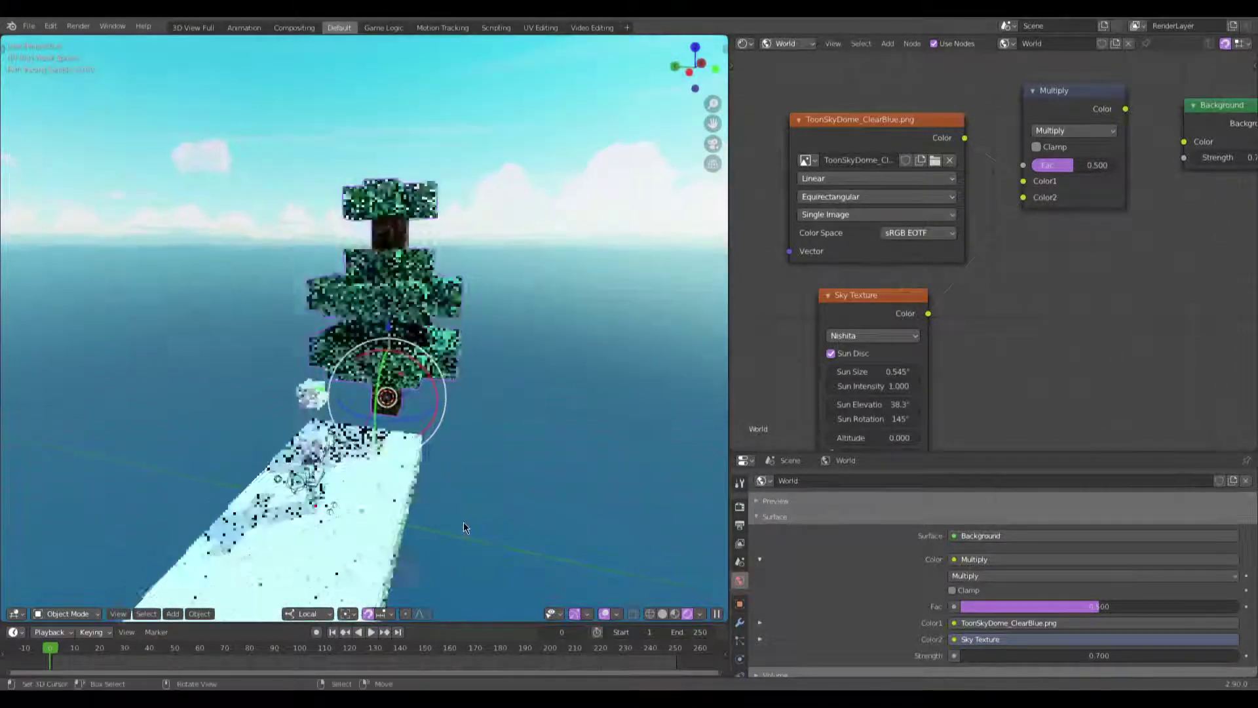
middle_click_drag(598, 377, 548, 360)
Step: Move the ToonSkyDome_ClearBlue.png node up and farther from the Multiply node, and set the Multiply node's Fac to 0
scroll(965, 316, "down", 2)
middle_click_drag(965, 317, 1028, 278)
left_click_drag(859, 107, 813, 85)
middle_click_drag(957, 244, 983, 233)
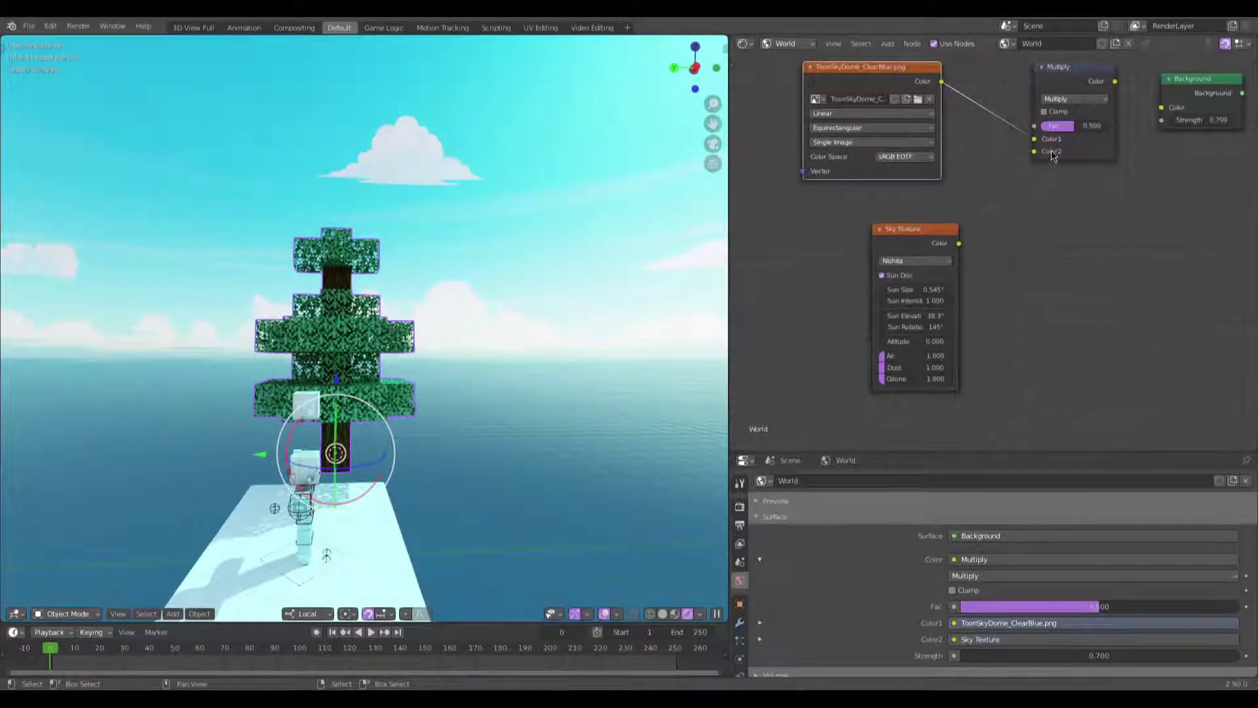
left_click_drag(1069, 126, 1033, 126)
middle_click_drag(491, 296, 400, 307)
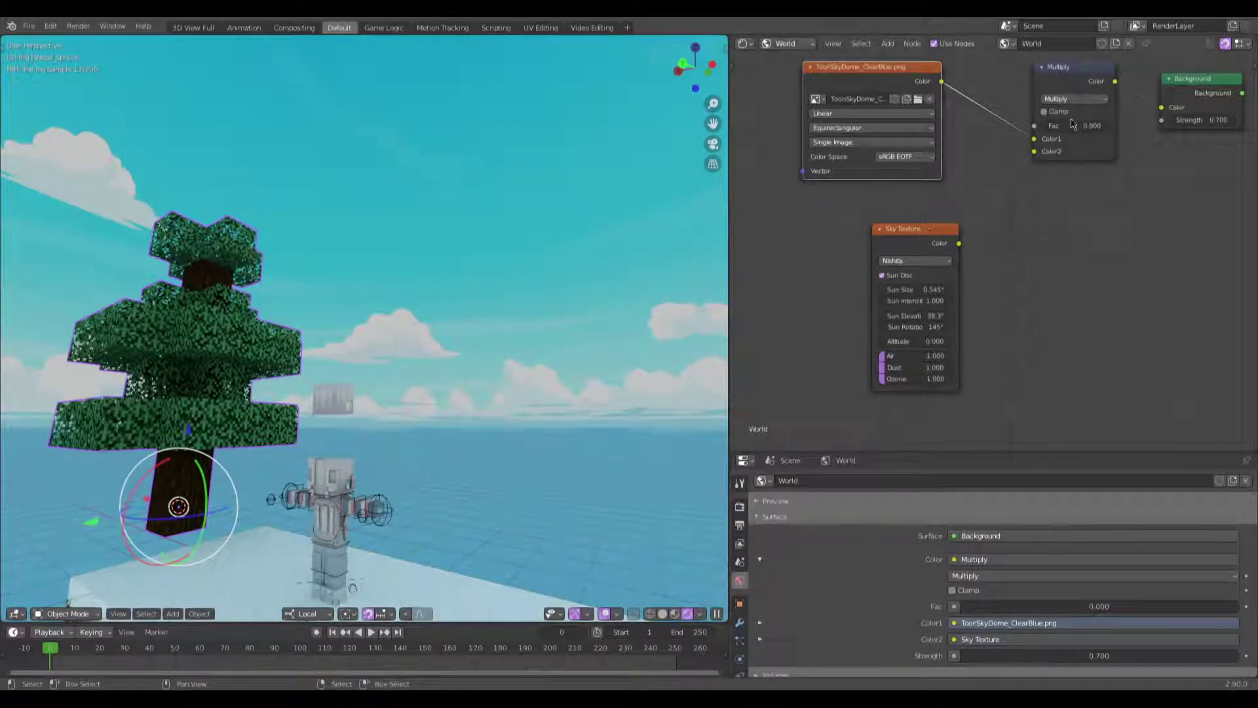
Step: Set the world background Strength to 1 and raise the Multiply node's Fac to 1
scroll(760, 591, "down", 3)
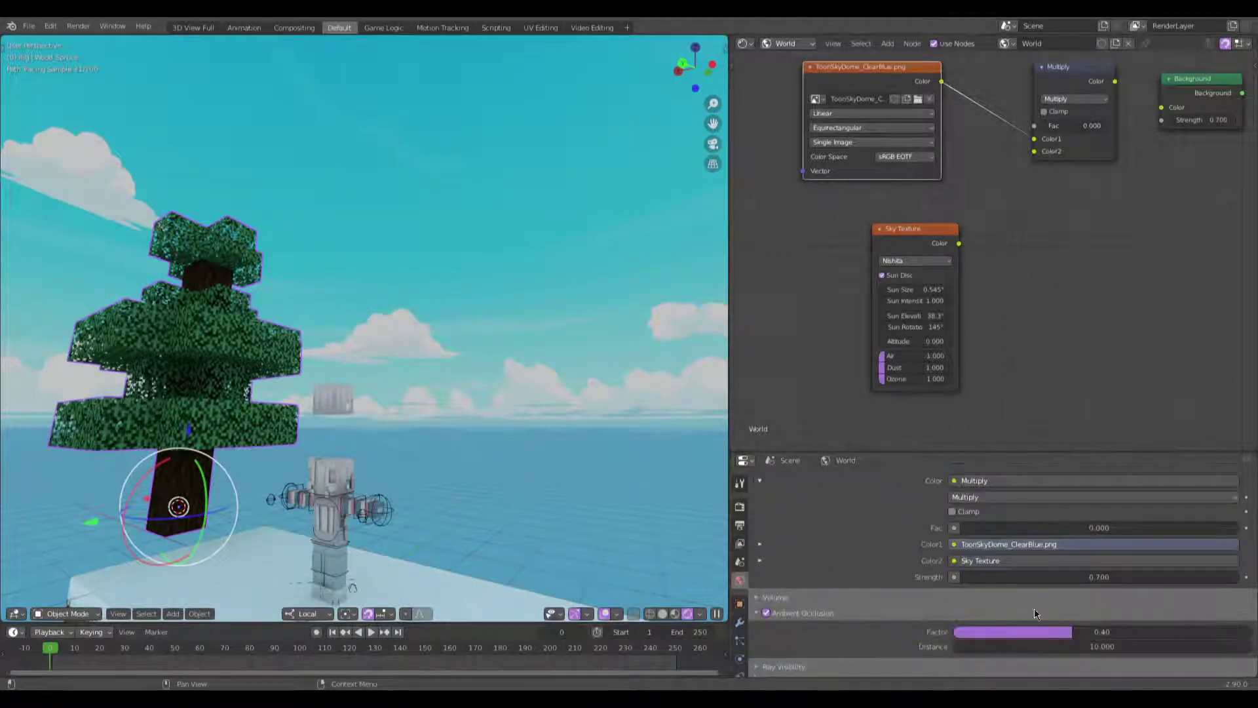
double_click(1063, 583)
type("1")
key("Return")
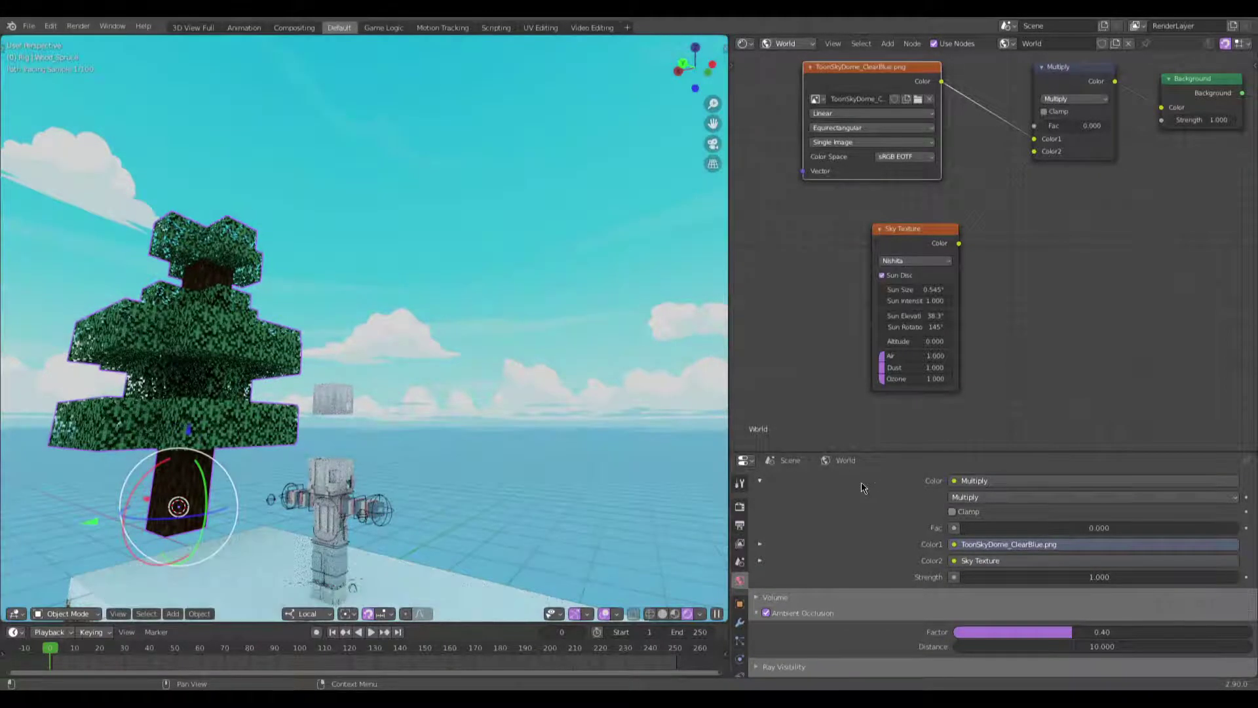
middle_click_drag(1016, 191, 1012, 196)
left_click_drag(1060, 132, 1111, 135)
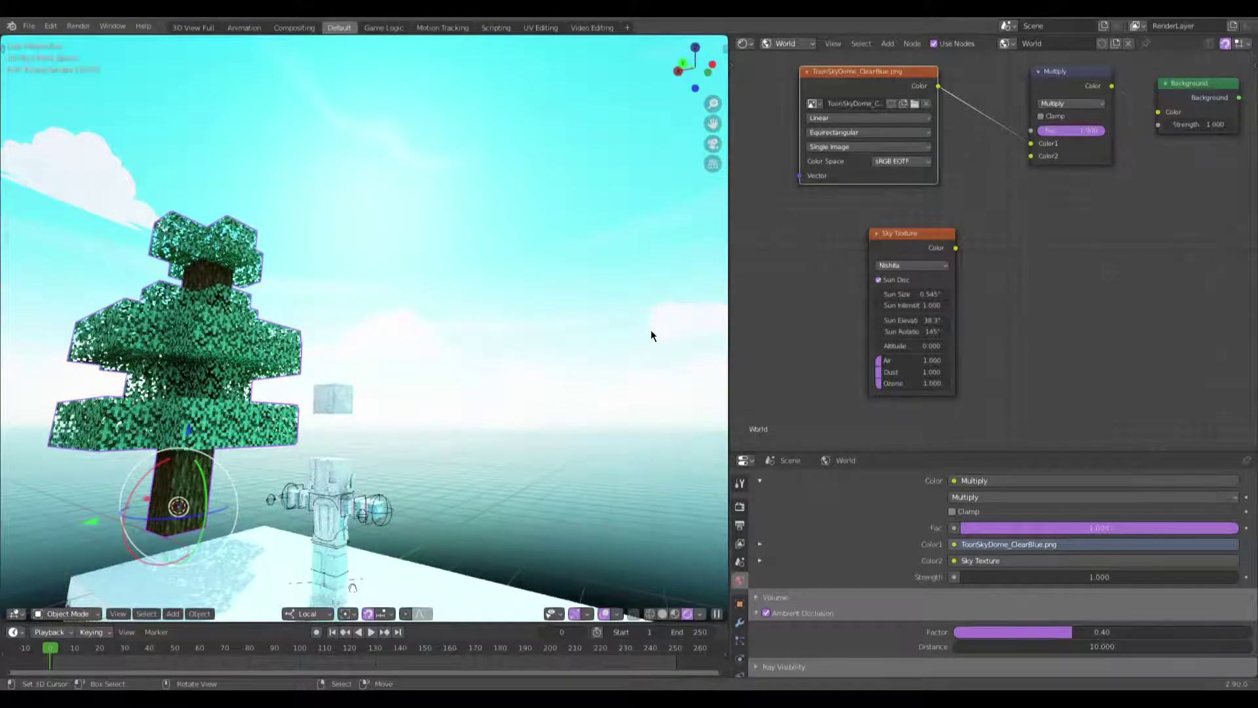
Step: Look over the brightness and shadows on the character, tree and platform with the sky mix at full factor
scroll(615, 311, "down", 3)
middle_click_drag(454, 261, 254, 242)
scroll(254, 243, "up", 3)
middle_click_drag(376, 419, 365, 296, "shift")
scroll(366, 296, "up", 3)
middle_click_drag(362, 410, 388, 364, "shift")
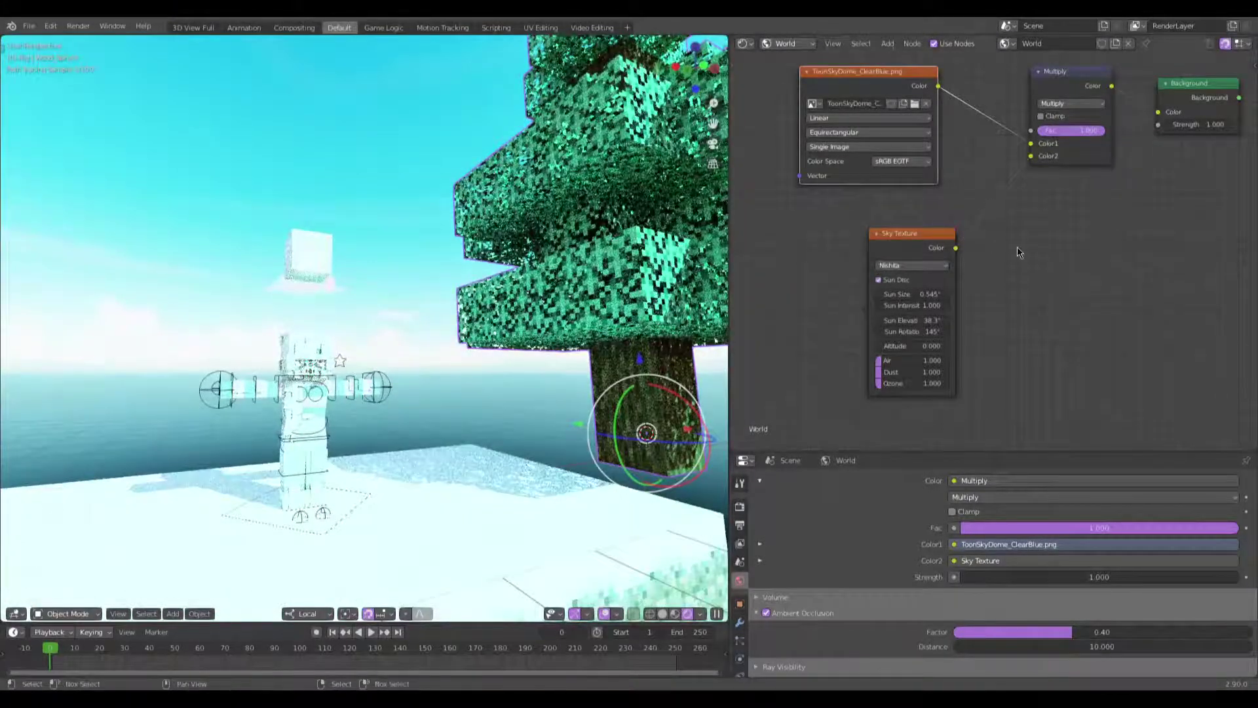
middle_click_drag(338, 301, 474, 293)
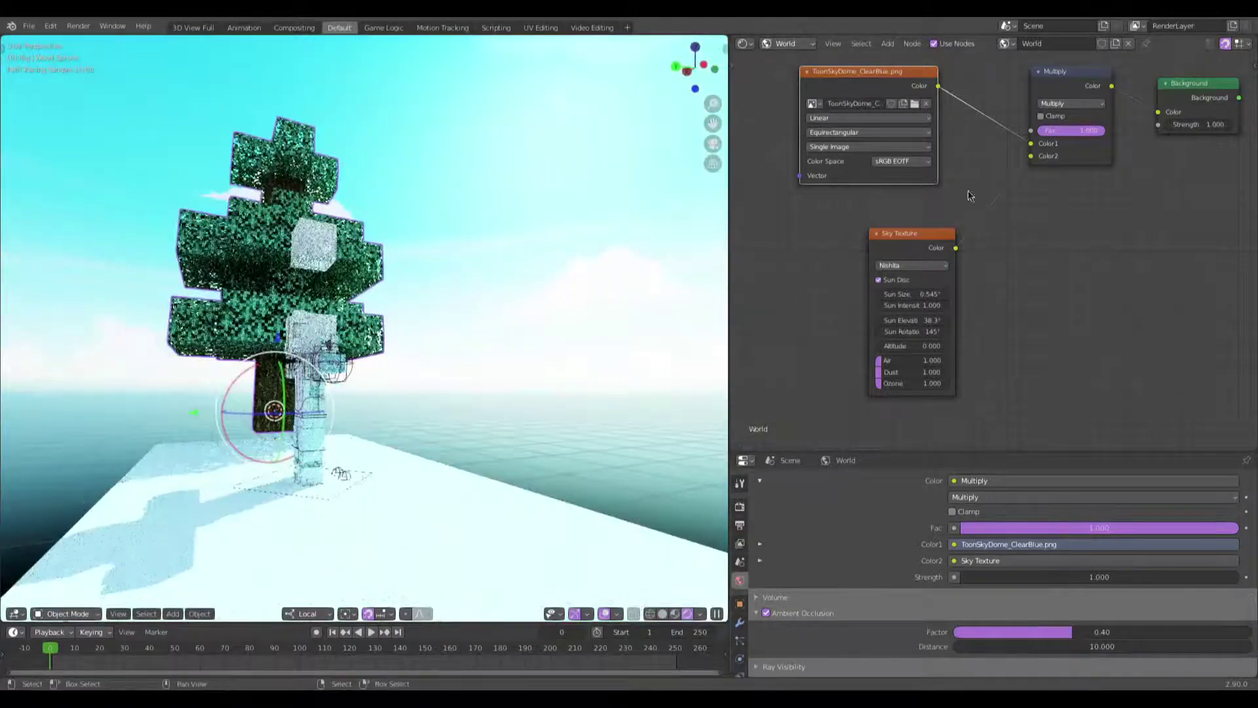
Step: Set the Multiply node's Fac to 0.5
left_click(1092, 134)
key("BackSpace")
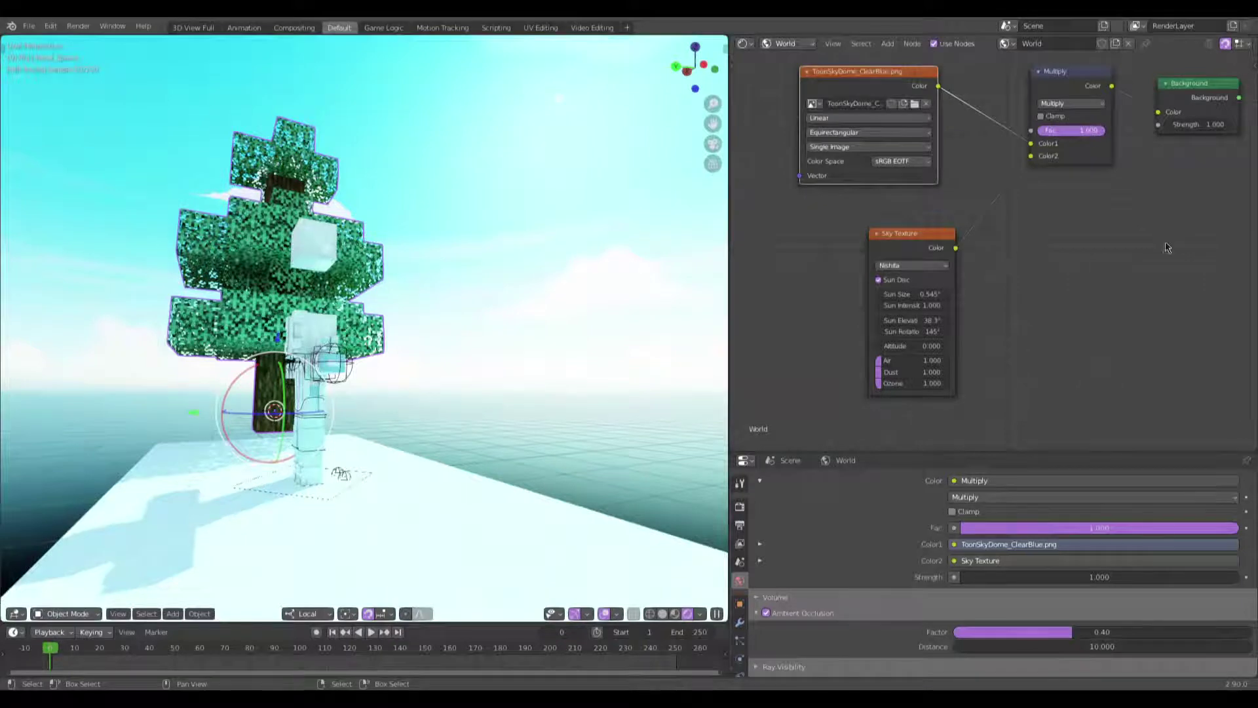
middle_click_drag(1163, 237, 1092, 285)
mouse_move(959, 203)
left_mouse_down()
mouse_move(1091, 158)
mouse_move(959, 204)
left_mouse_up()
double_click(1007, 179)
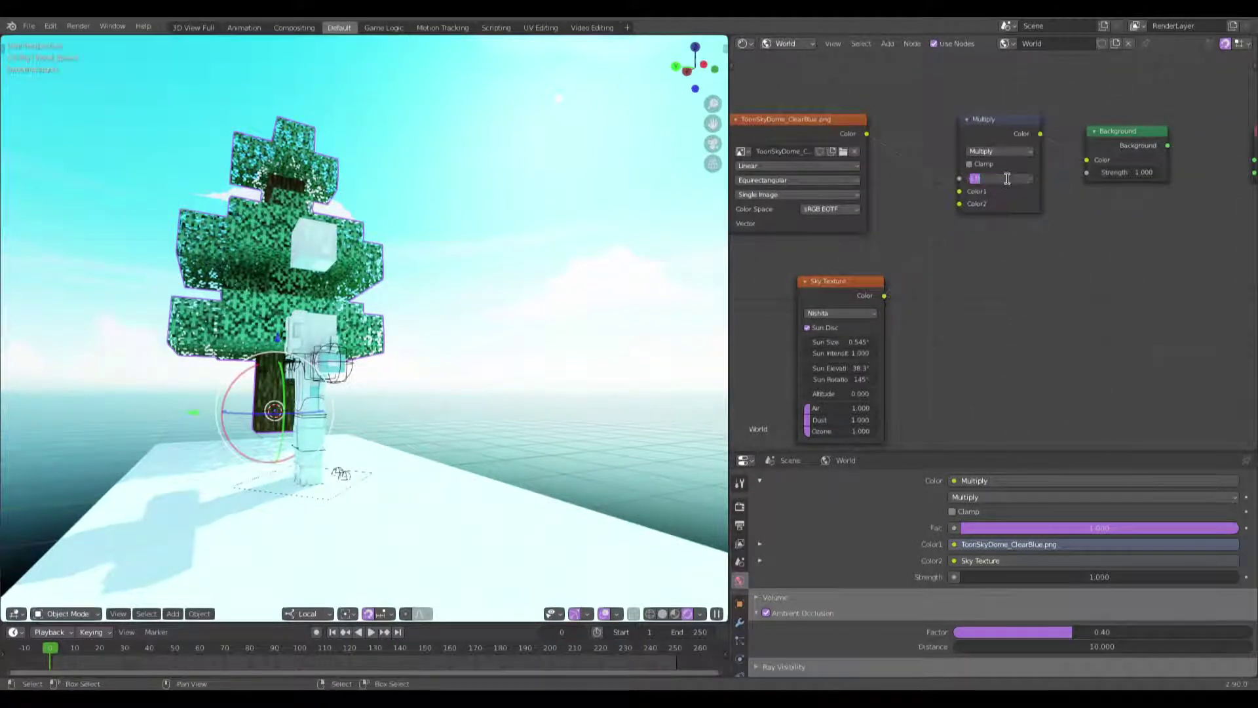
type("0.5")
key("Return")
middle_click_drag(928, 227, 1002, 135)
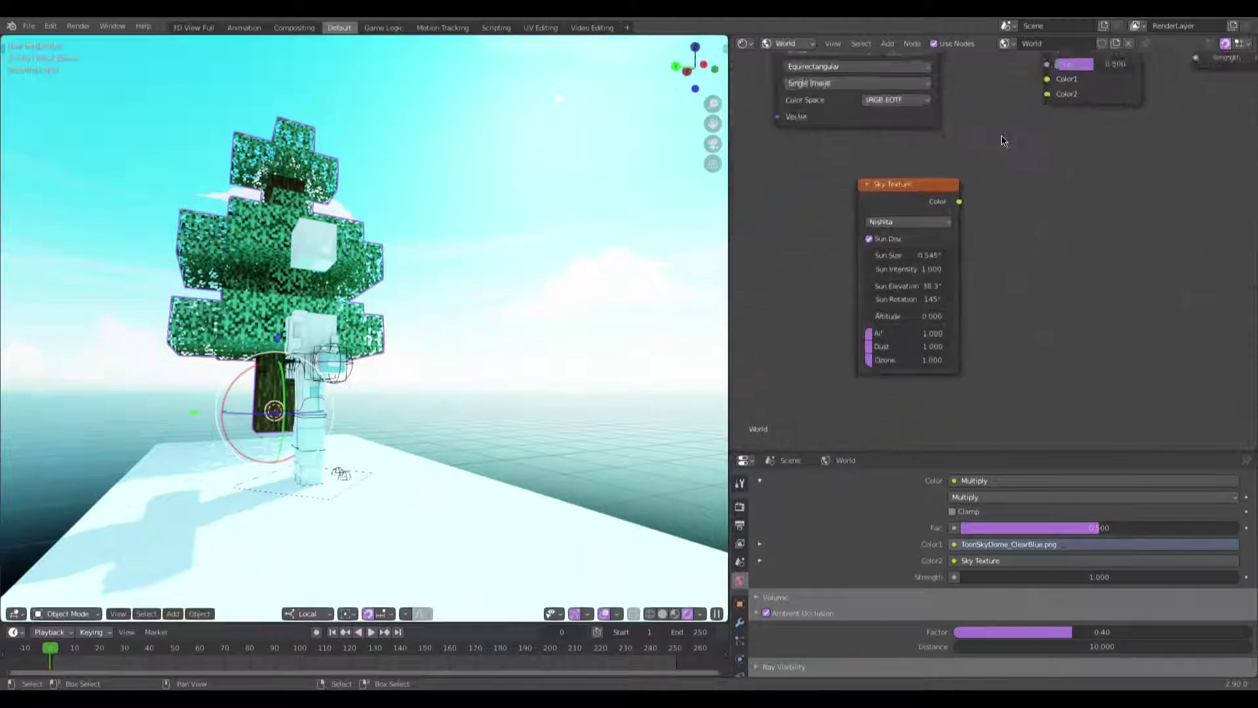
scroll(1009, 197, "up", 2)
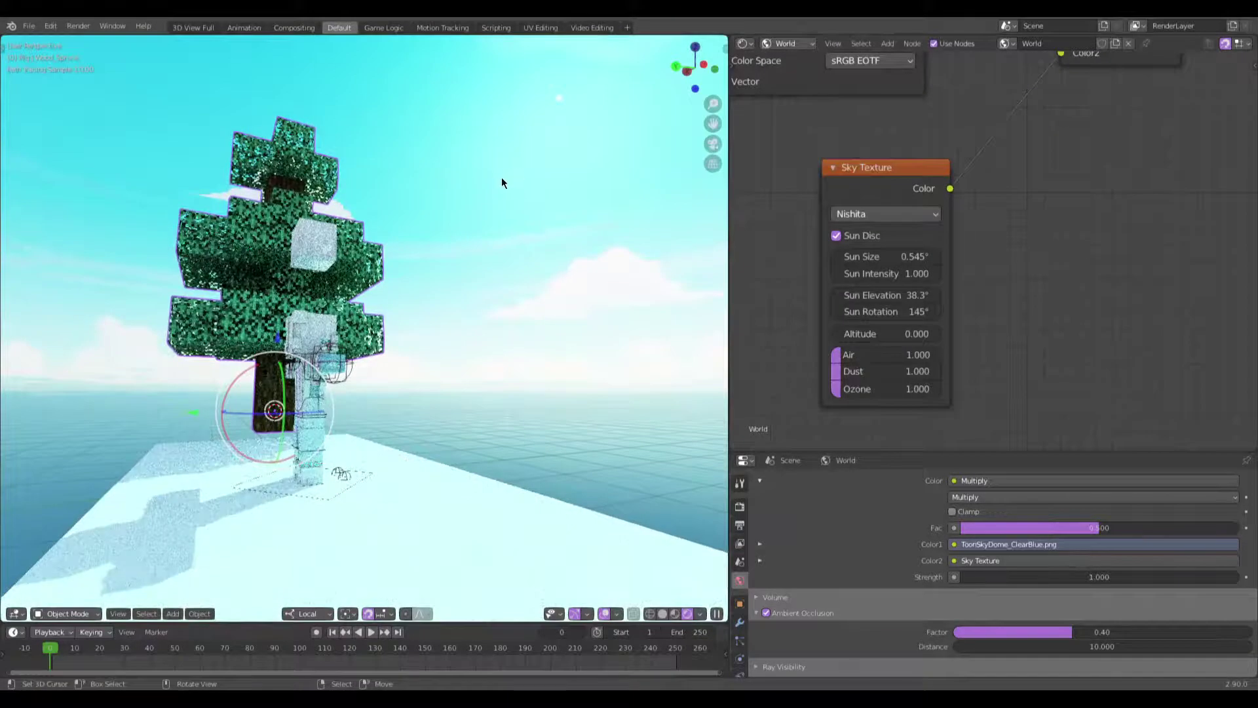
middle_click_drag(513, 238, 539, 235)
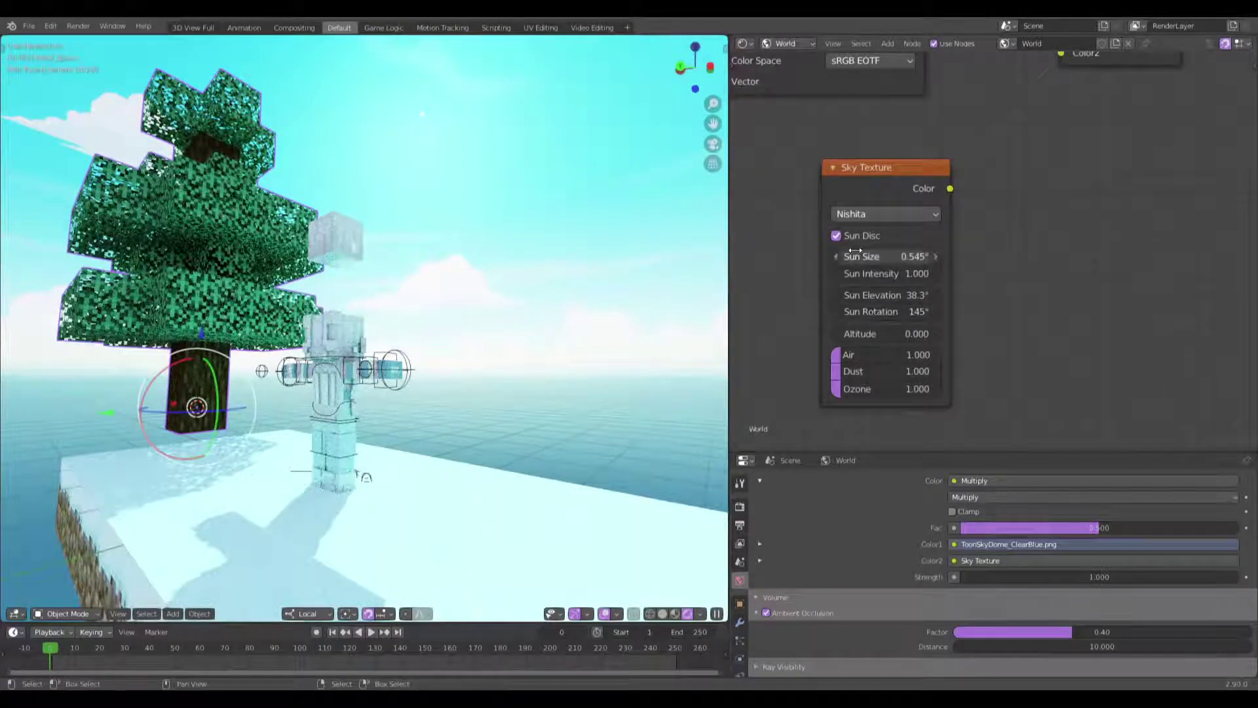
scroll(1065, 301, "down", 2)
key("shift+a")
left_click(1052, 292)
type("color")
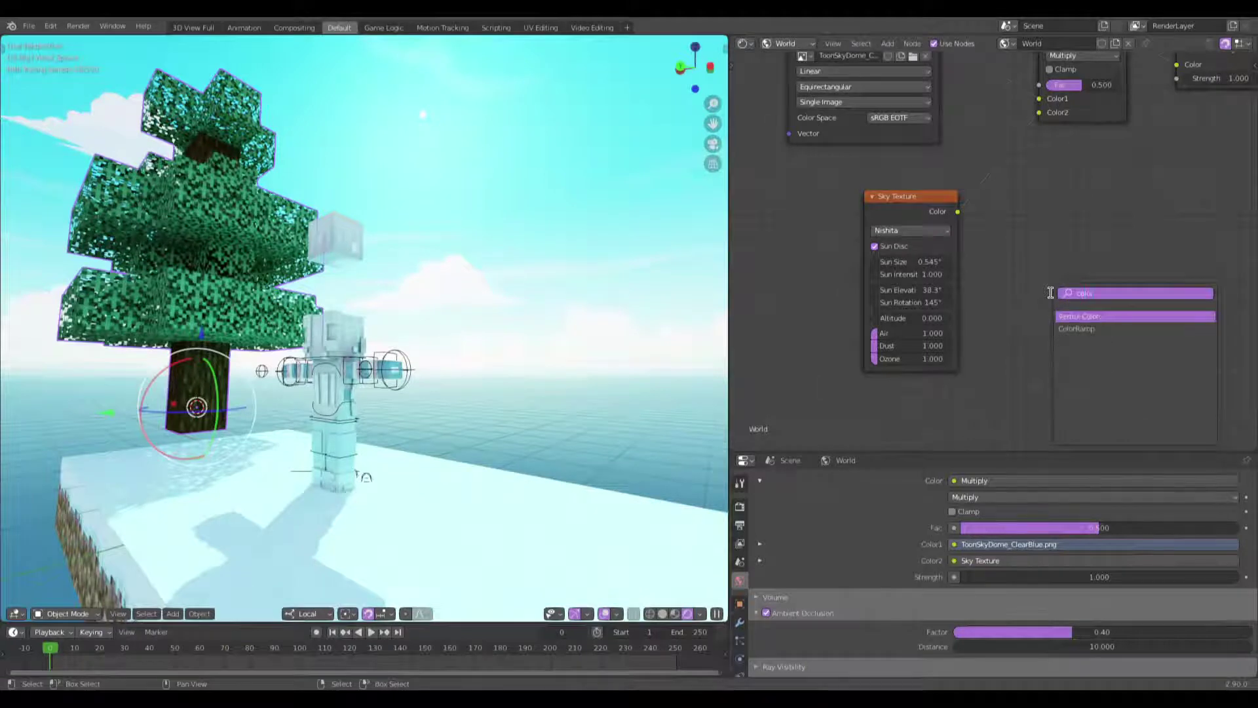
left_click(1085, 332)
Step: Add a MixRGB node between the Sky Texture and the Multiply node's Color2 input
key("shift+a")
left_click(1065, 288)
type("mix")
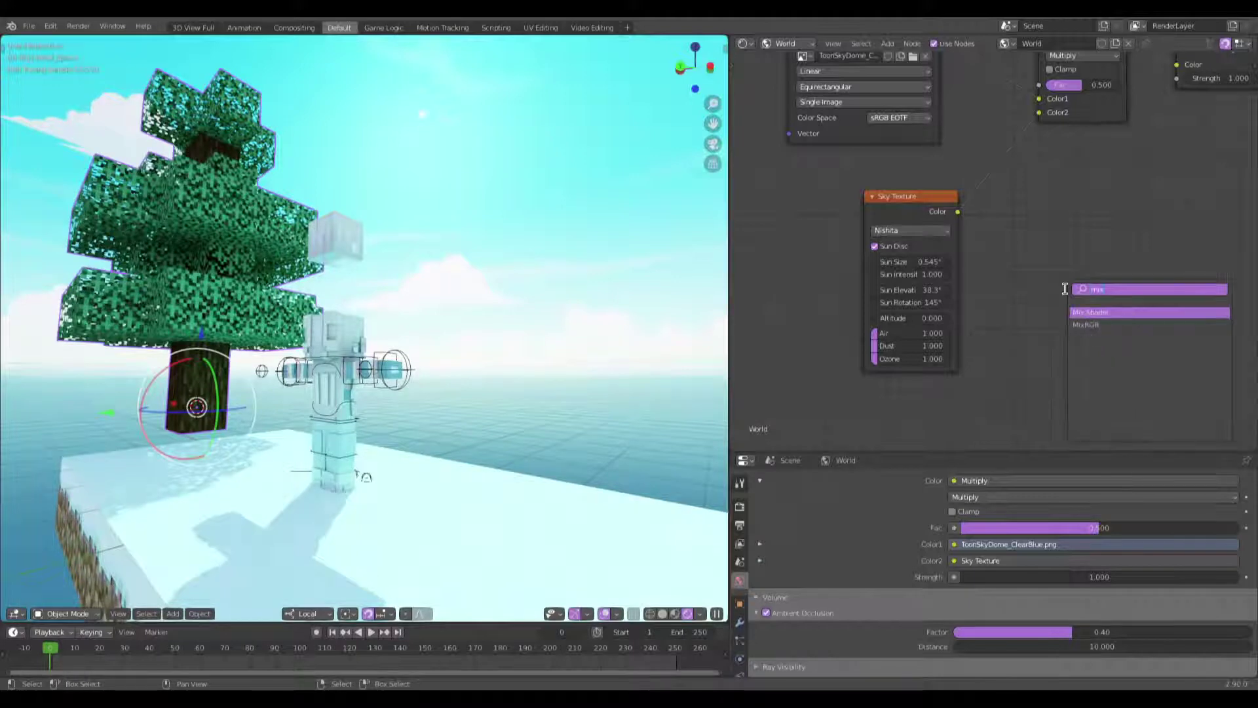
key("Return")
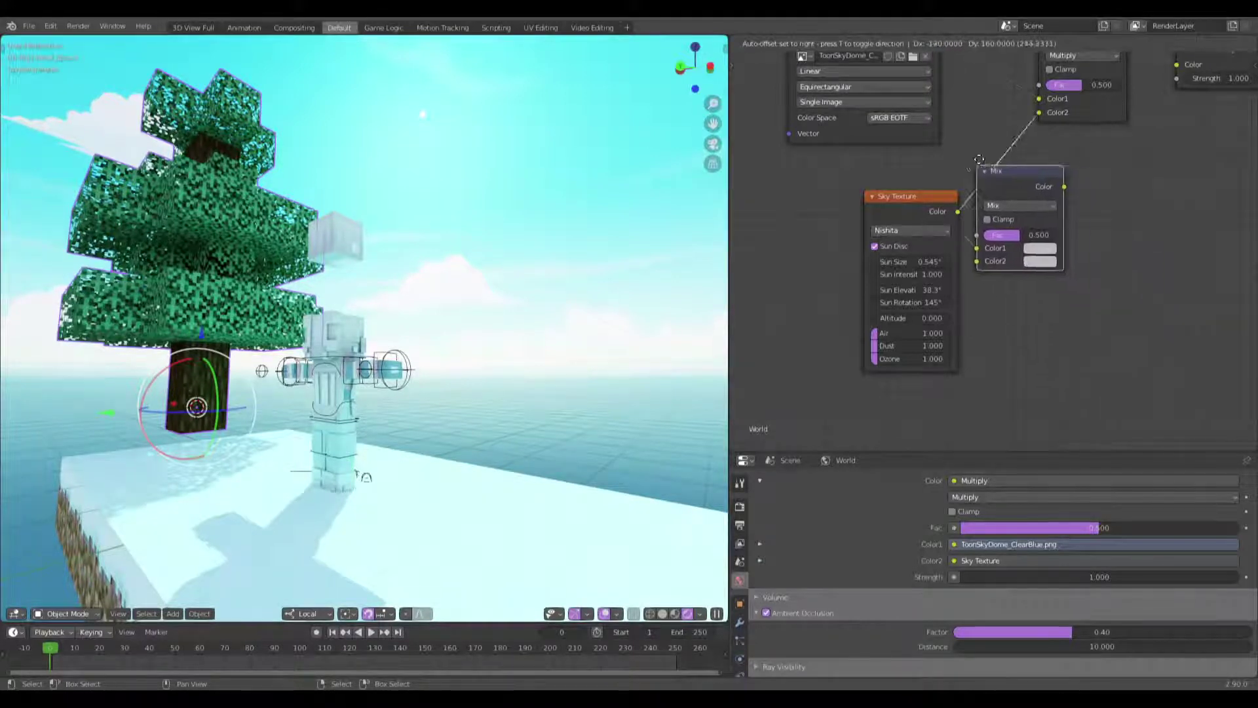
left_click(992, 171)
left_click_drag(1026, 170, 1018, 128)
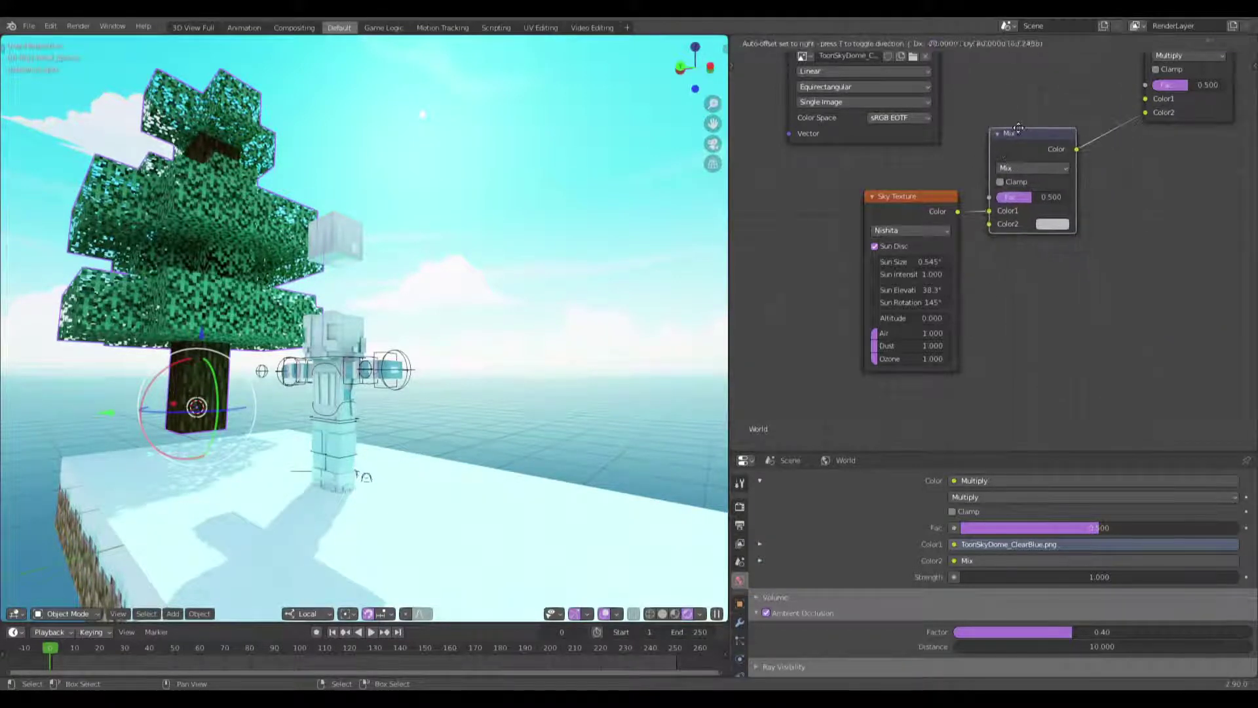
Step: Give the new mix node a light orange Color2 and set its blend mode to Multiply
left_click(1051, 225)
left_click_drag(1080, 100, 1077, 102)
left_click_drag(1145, 60, 1147, 45)
left_click_drag(1076, 112, 1073, 115)
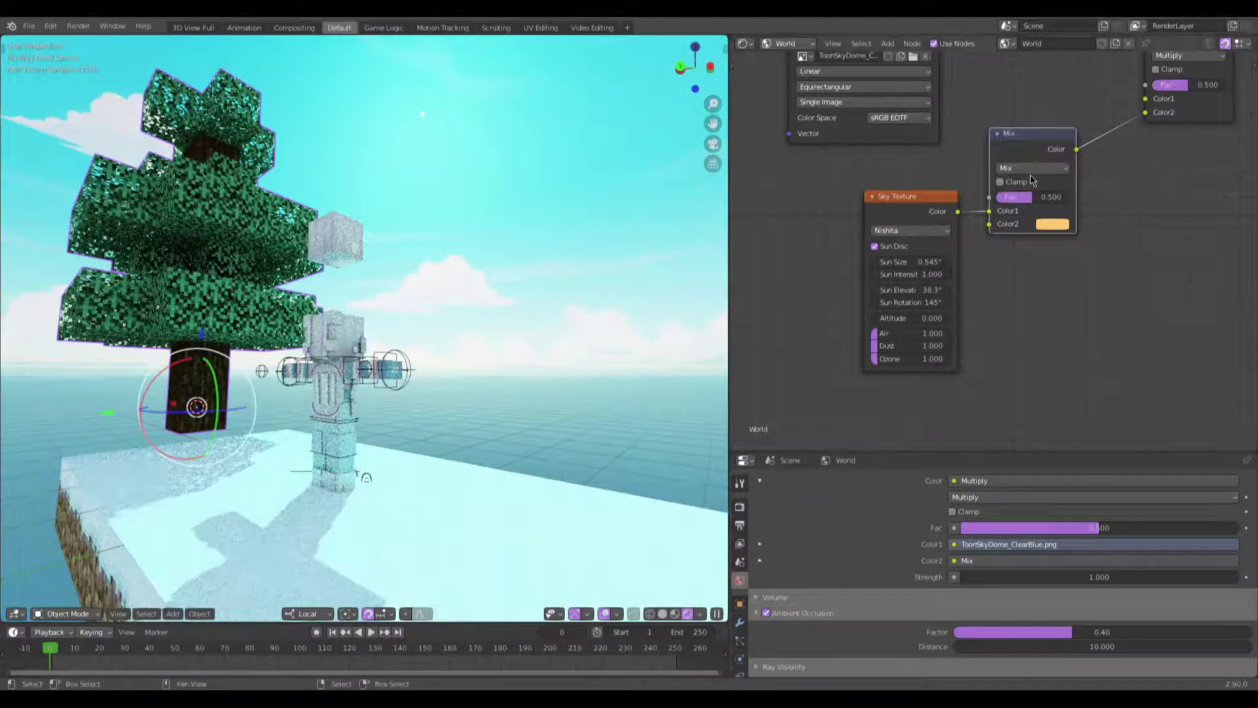
left_click(1031, 169)
left_click(1026, 195)
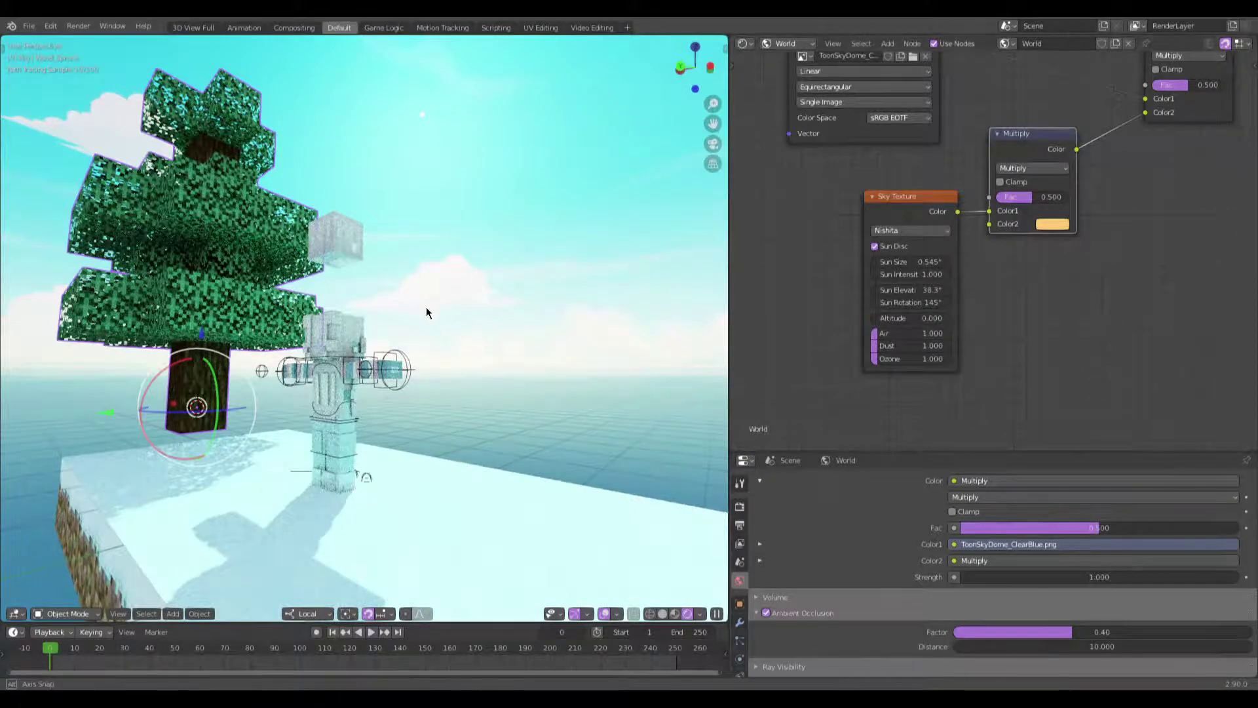
middle_click_drag(439, 298, 422, 309)
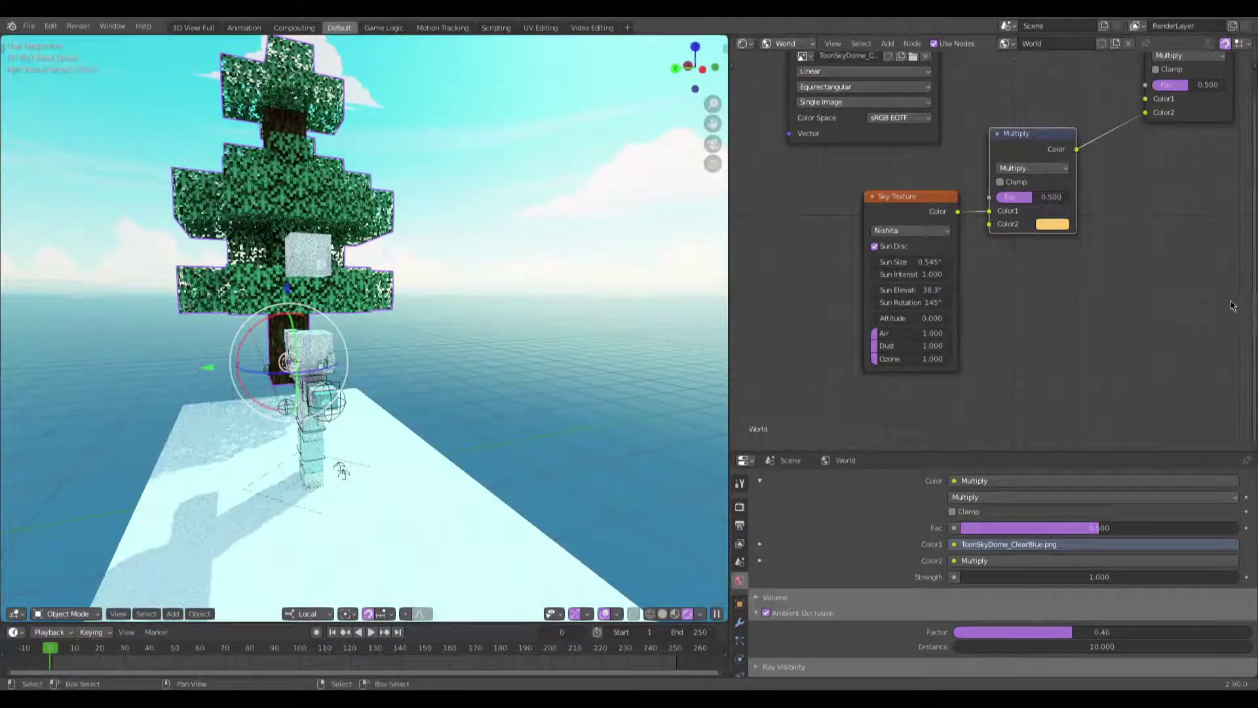
Step: Connect the orange-tinted Multiply node directly to the Background node's Color to preview the tinted Sky Texture alone
middle_click_drag(1216, 305, 1035, 354)
left_click_drag(956, 165, 1066, 137)
middle_click_drag(527, 407, 581, 360)
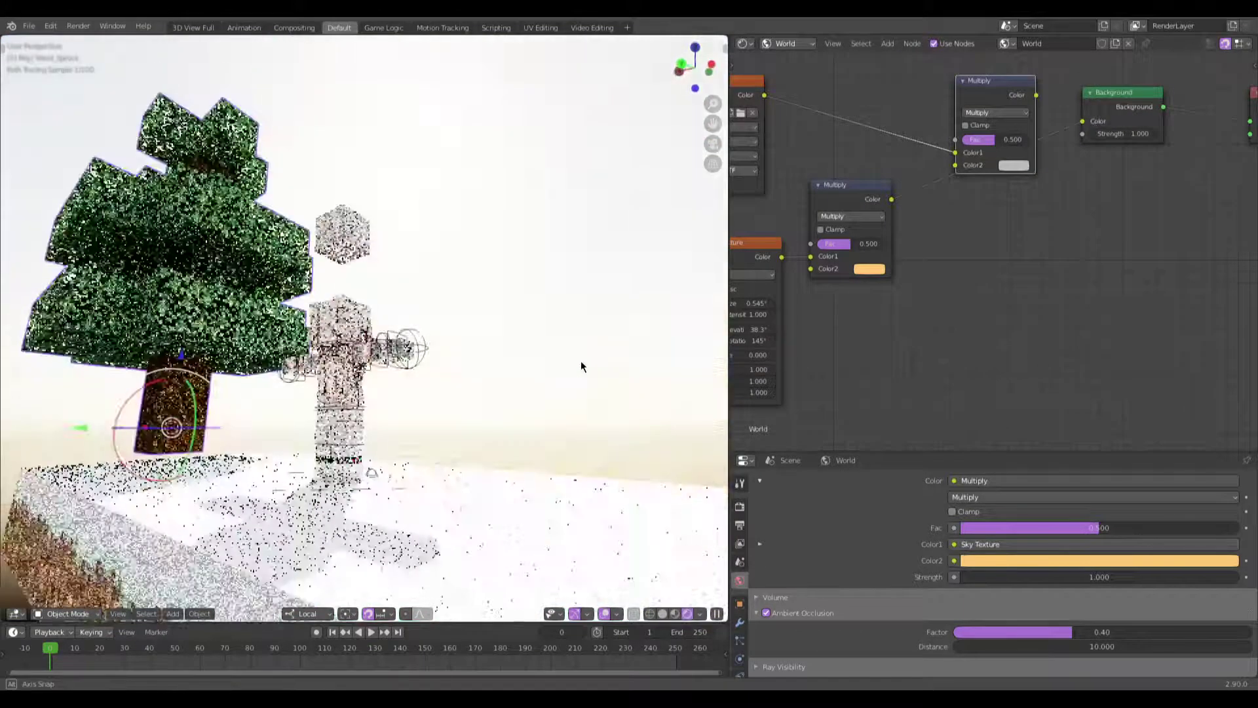
Step: Set the tint node's Color2 to a more saturated orange with hue 0.102 and raise its Fac to 1
left_click(864, 270)
mouse_move(888, 164)
left_mouse_down()
mouse_move(902, 117)
mouse_move(882, 173)
left_mouse_up()
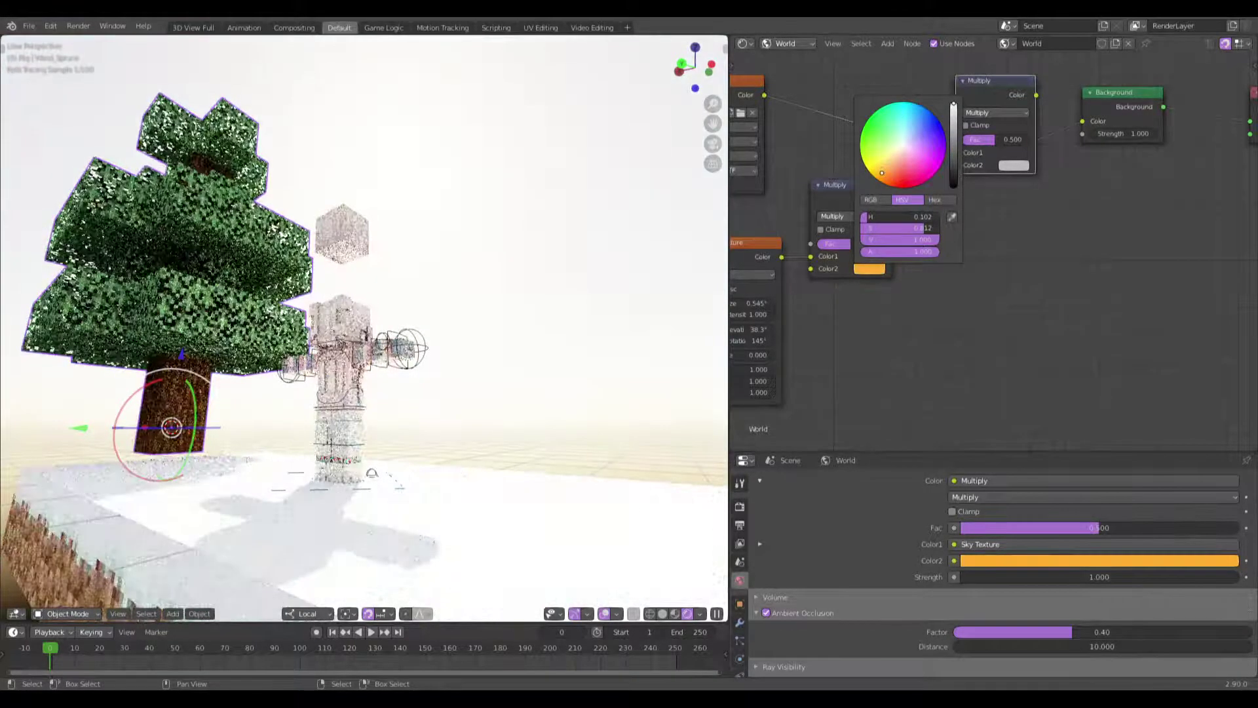
middle_click_drag(839, 211, 875, 207)
left_click_drag(875, 210, 928, 244)
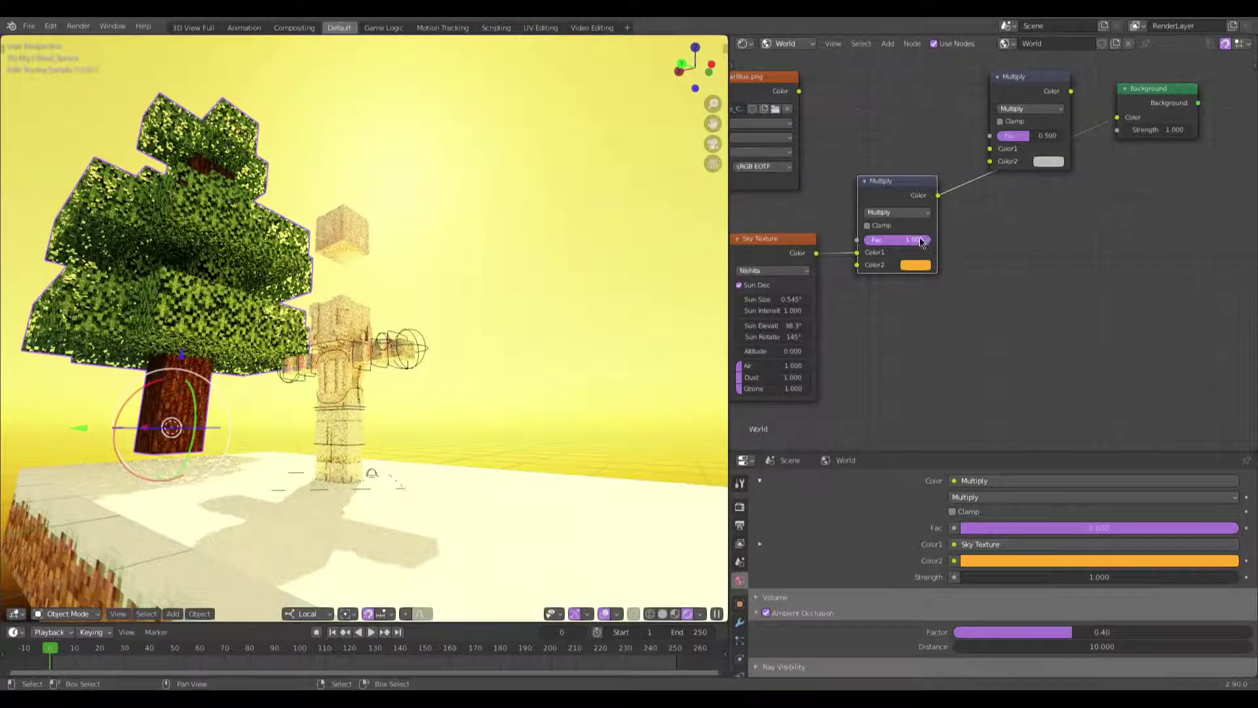
Step: Reconnect the tint node to the sky-dome Multiply node's Color2 and link that Multiply node's output to the Background Color
left_click_drag(1117, 116, 991, 162)
left_click_drag(1071, 92, 1117, 116)
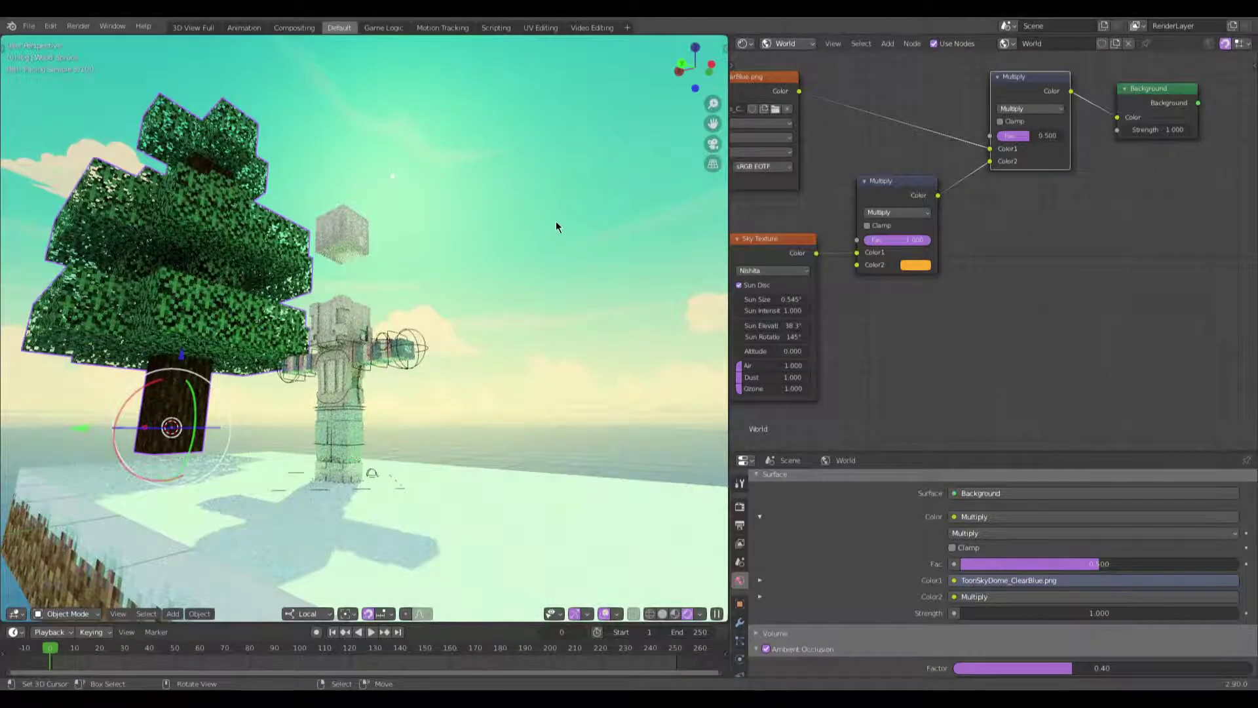
mouse_move(556, 222)
middle_mouse_down()
mouse_move(451, 244)
mouse_move(499, 229)
mouse_move(546, 237)
middle_mouse_up()
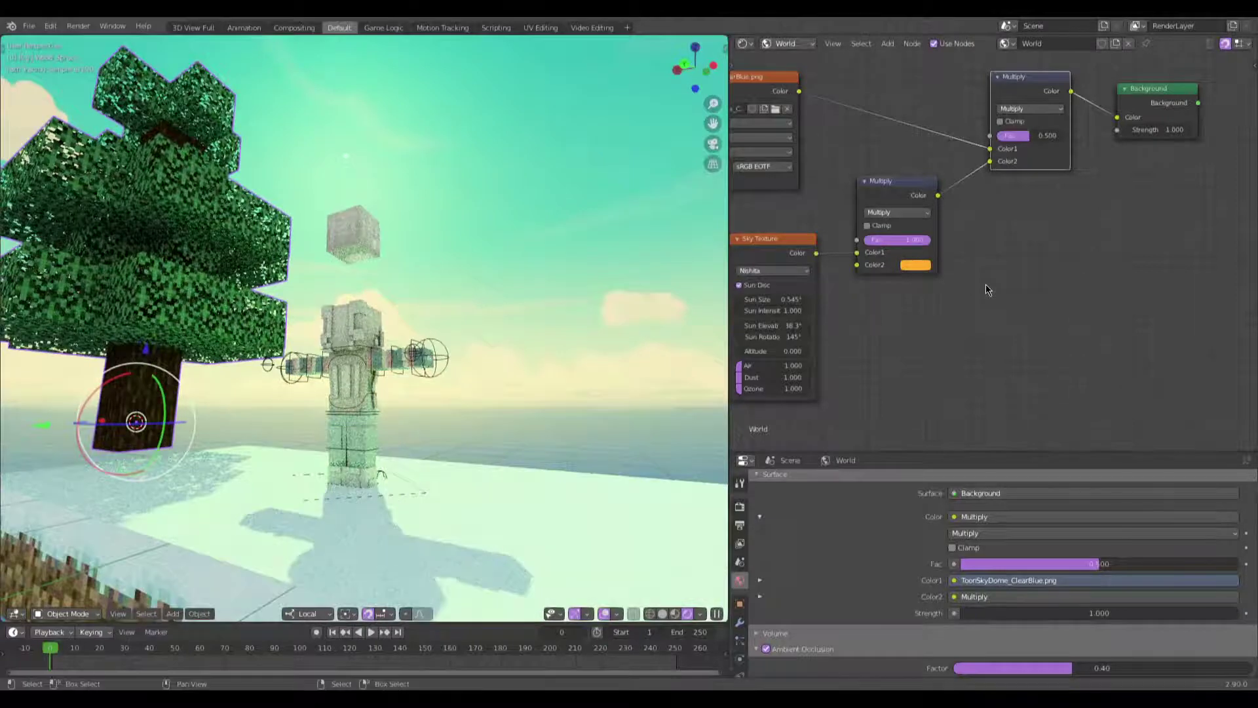
Step: Change the orange tint node's blend mode to Add and check the scene's lighting
left_click(908, 213)
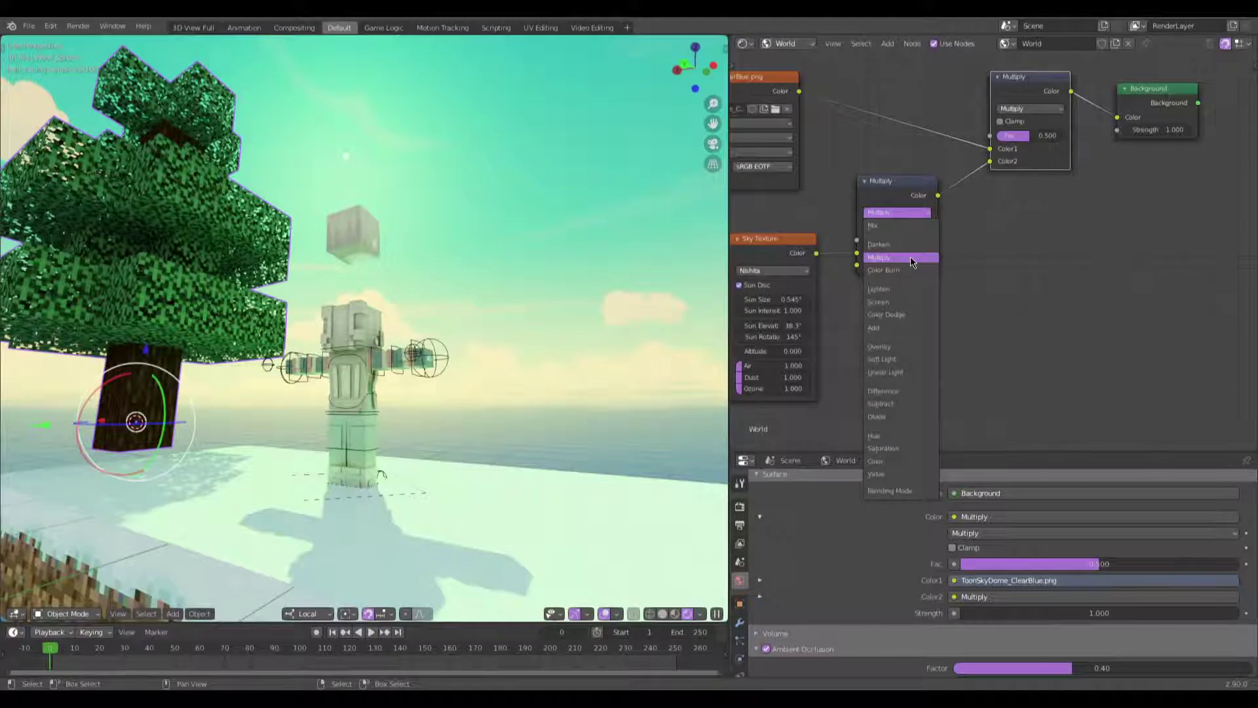
left_click(900, 329)
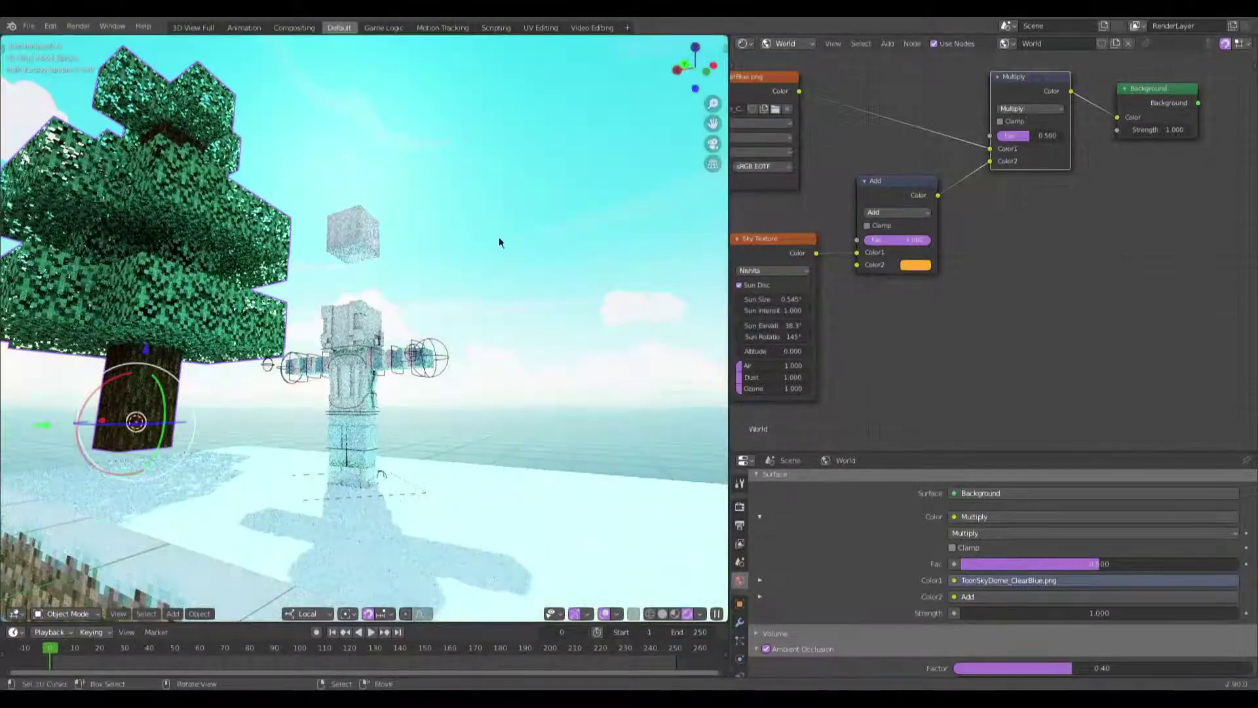
middle_click_drag(499, 237, 523, 230)
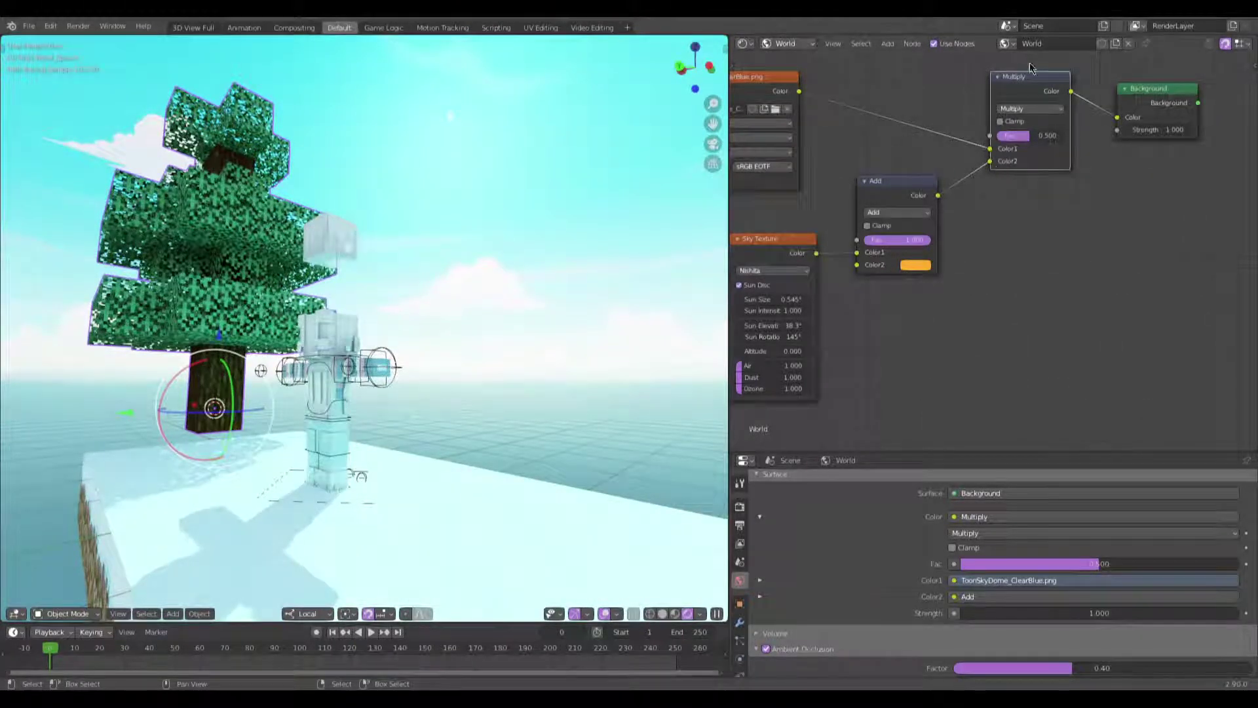
Step: Mute the Multiply node that combines both skies and set the Background Strength to 1.2
key("m")
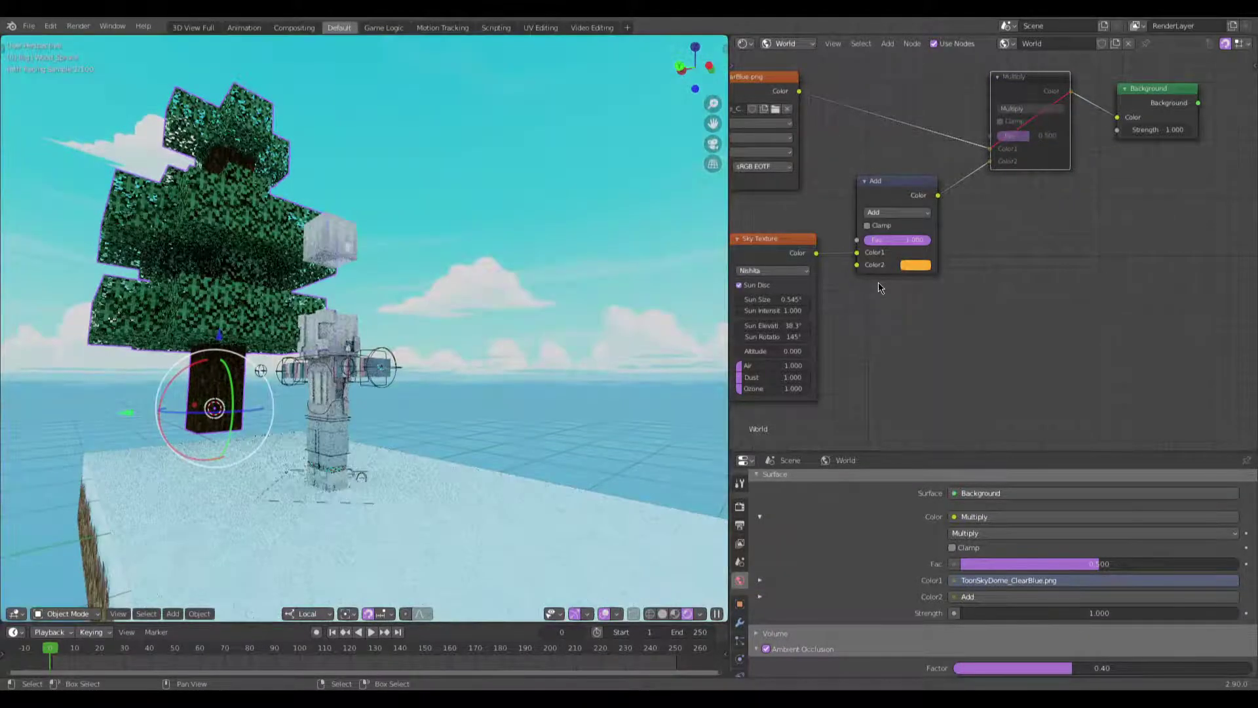
middle_click_drag(344, 282, 459, 331)
middle_click_drag(1136, 177, 1074, 242)
double_click(1092, 190)
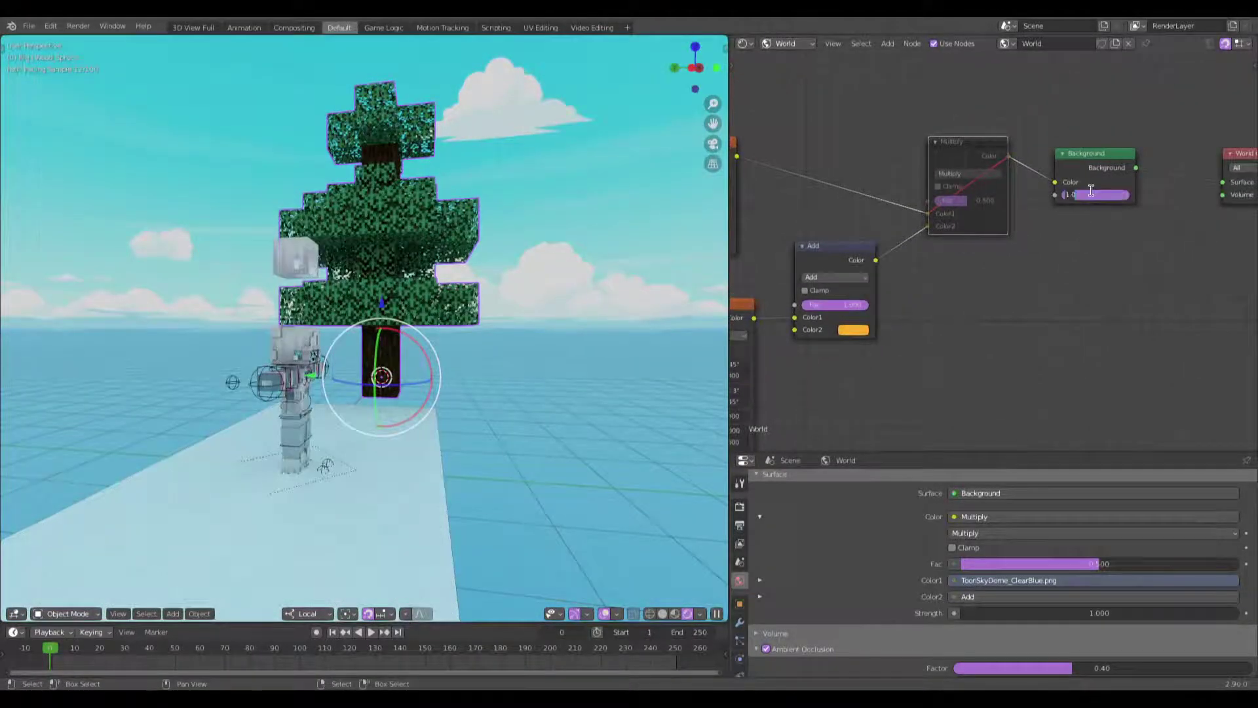
type("1.2")
key("Return")
middle_click_drag(521, 324, 567, 313)
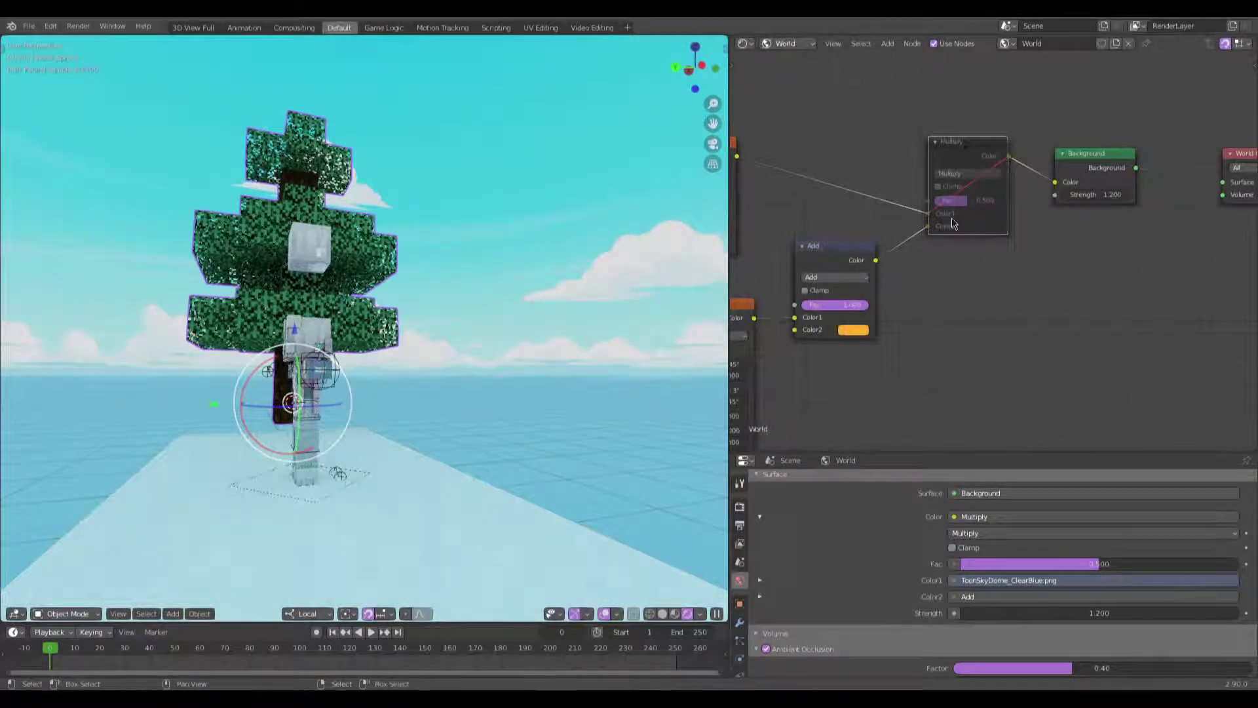
Step: Switch the viewport to Material Preview shading and widen it to face the front of the platform
middle_click_drag(266, 421, 674, 608)
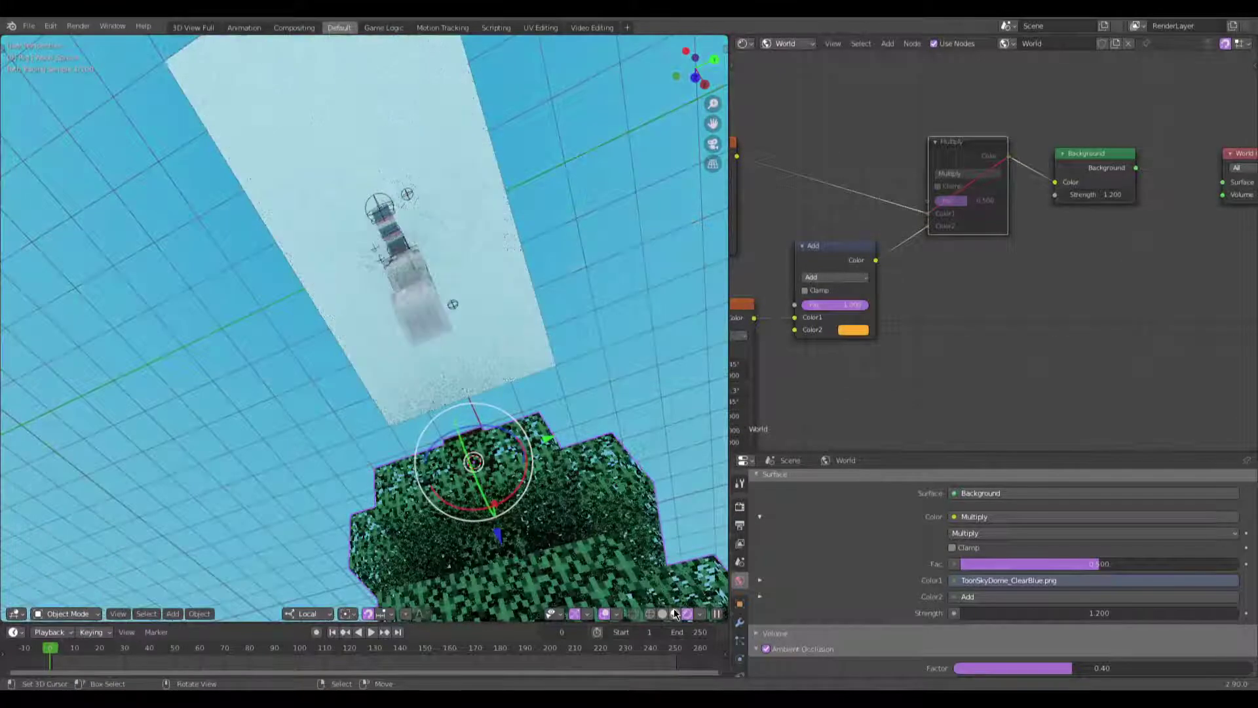
middle_click_drag(500, 267, 670, 268)
middle_click_drag(187, 250, 341, 249)
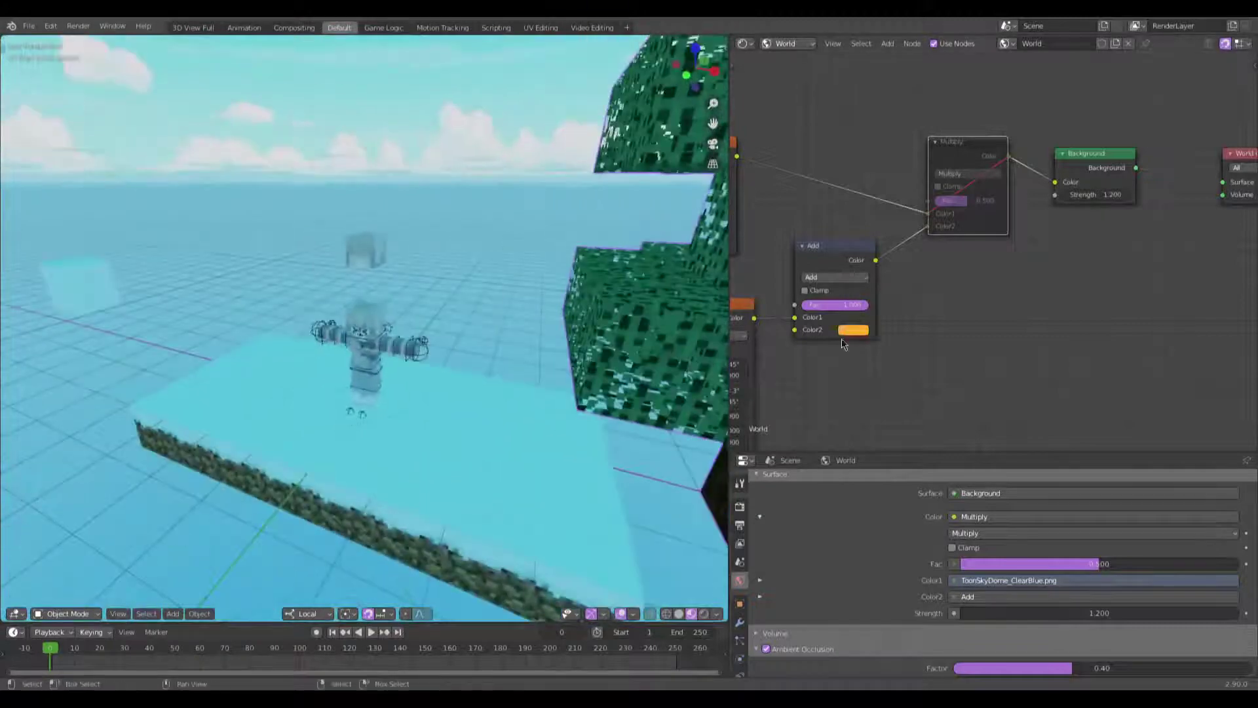
left_click_drag(729, 406, 856, 387)
middle_click_drag(481, 349, 541, 324)
Step: Deselect everything and move the 3D cursor to the world origin
key("alt+a")
key("shift+a")
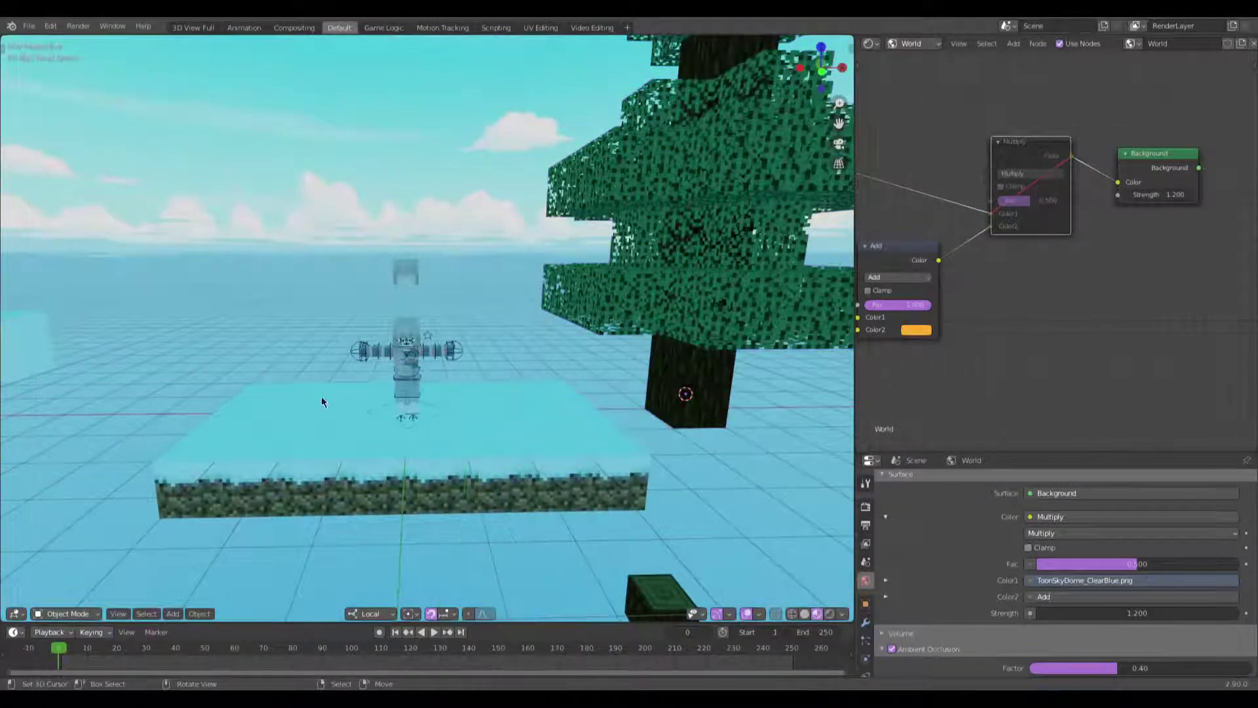
key("shift+s")
left_click(343, 466)
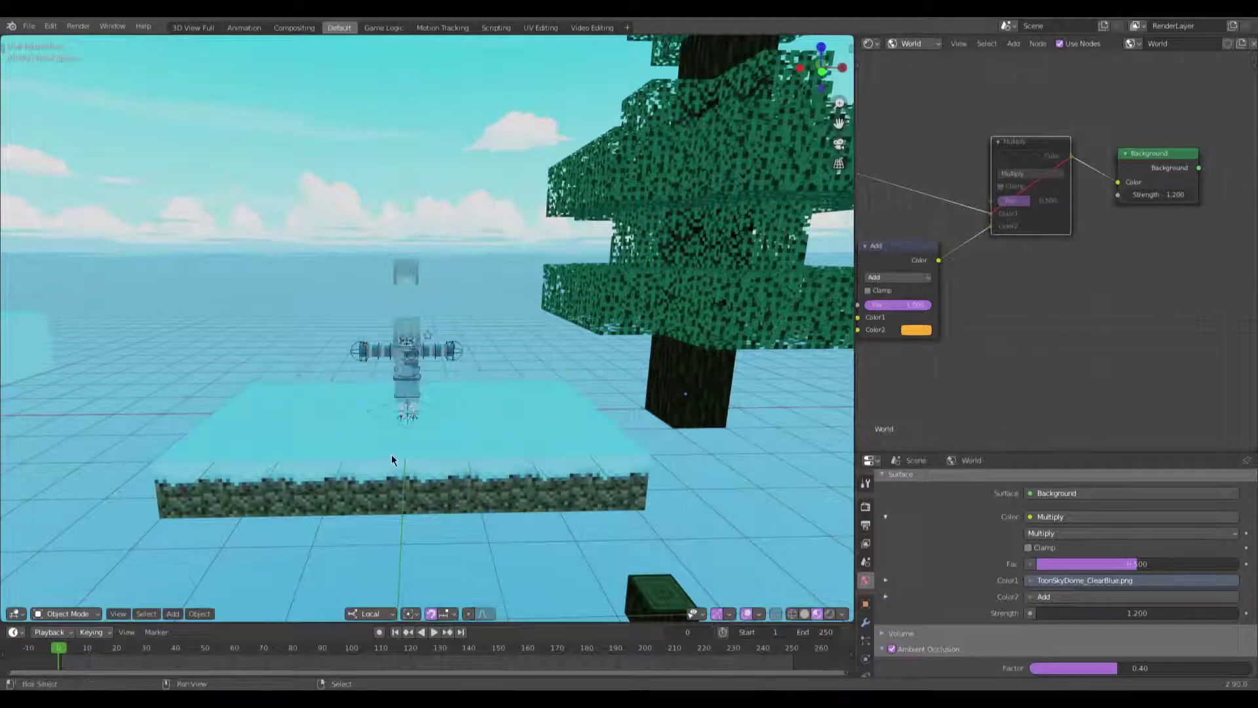
Step: Add a Sun light at the 3D cursor
key("shift+a")
mouse_move(393, 403)
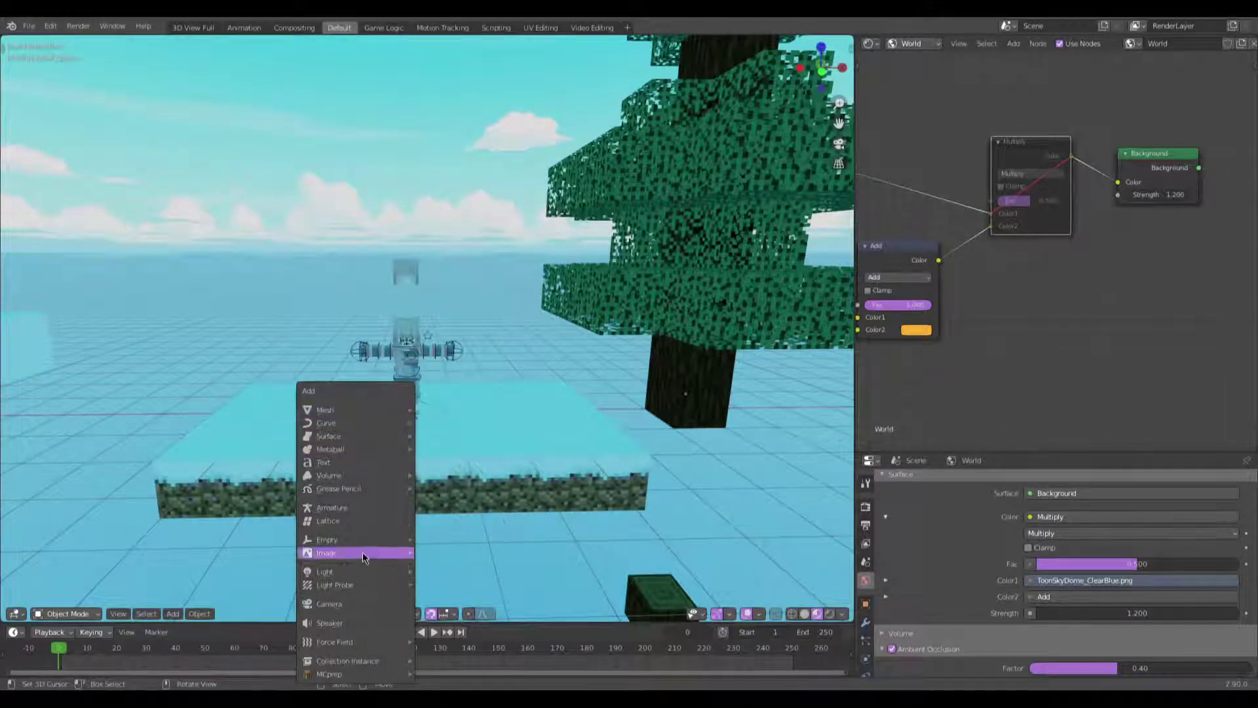
mouse_move(361, 571)
left_click(457, 580)
middle_click_drag(432, 484, 508, 461)
Step: Move the Sun light up and sideways, high above the platform beside the spruce tree
key("g")
left_click(733, 242)
middle_click_drag(750, 219, 668, 253)
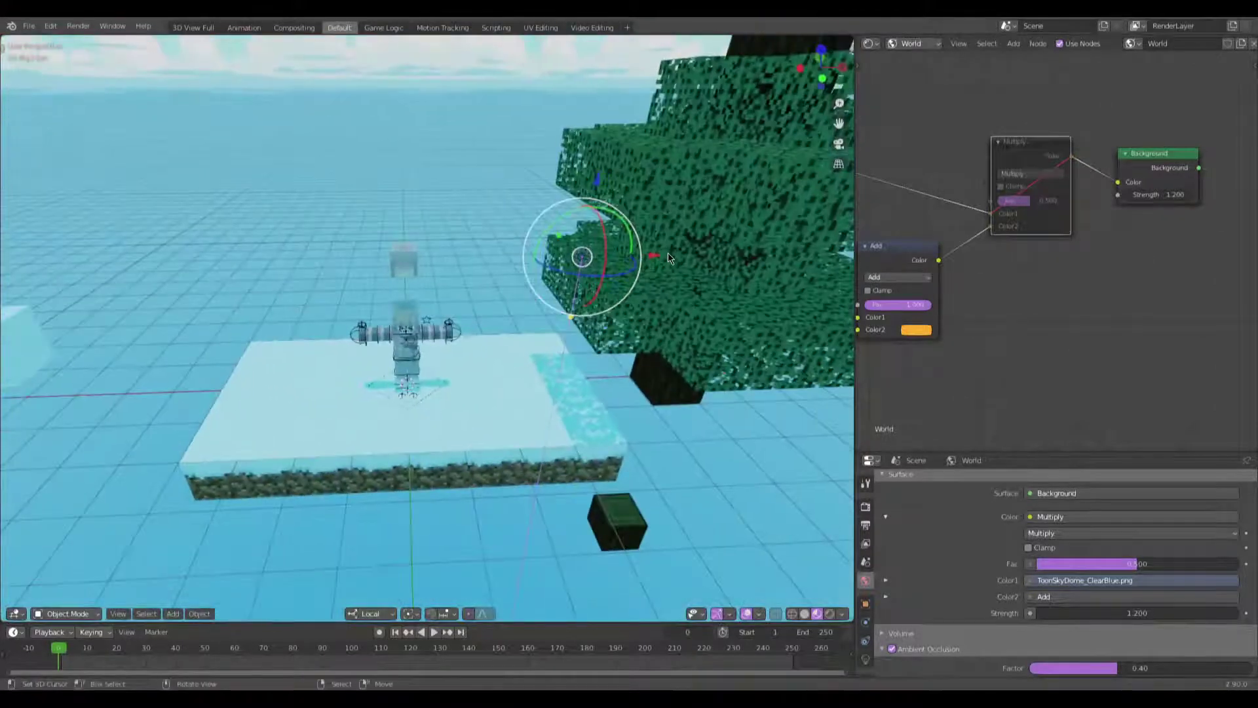
key("g")
left_click(601, 154)
Step: Rotate the Sun light to slant its rays across the platform toward the character rig
middle_click_drag(570, 262, 488, 263)
scroll(529, 213, "down", 4)
key("r")
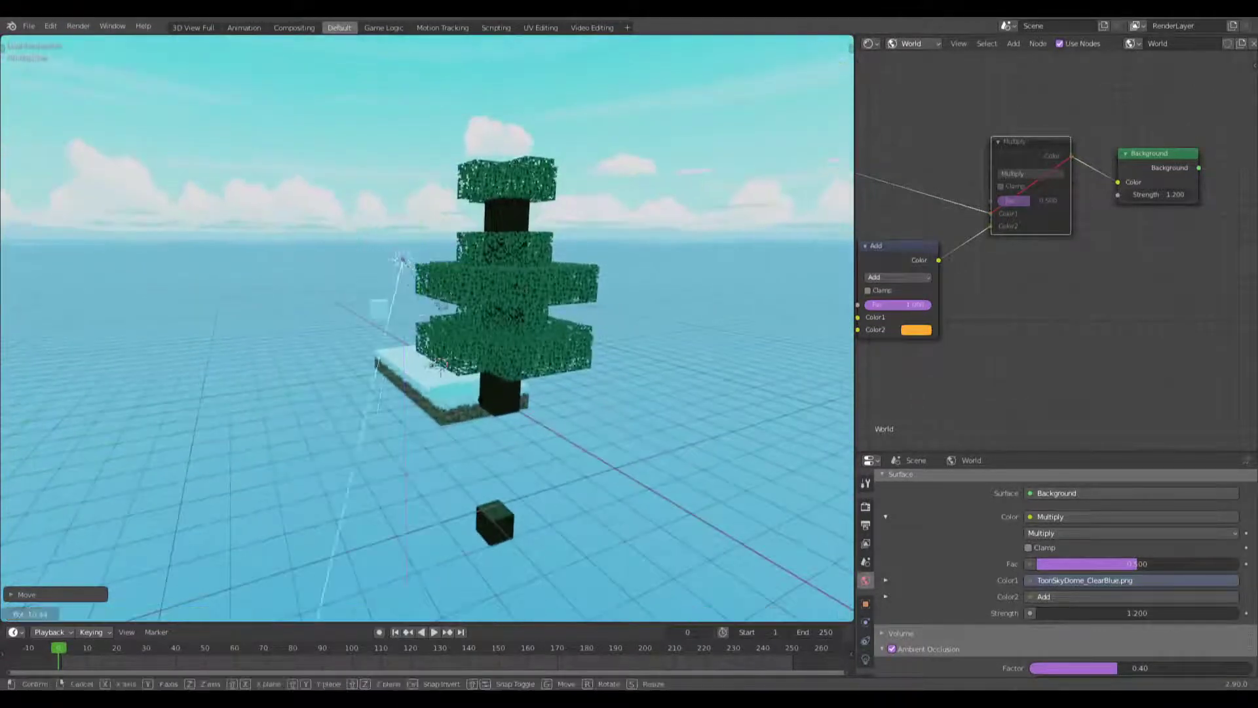
right_click(315, 459)
middle_click_drag(315, 459, 566, 410)
key("r")
left_click(367, 493)
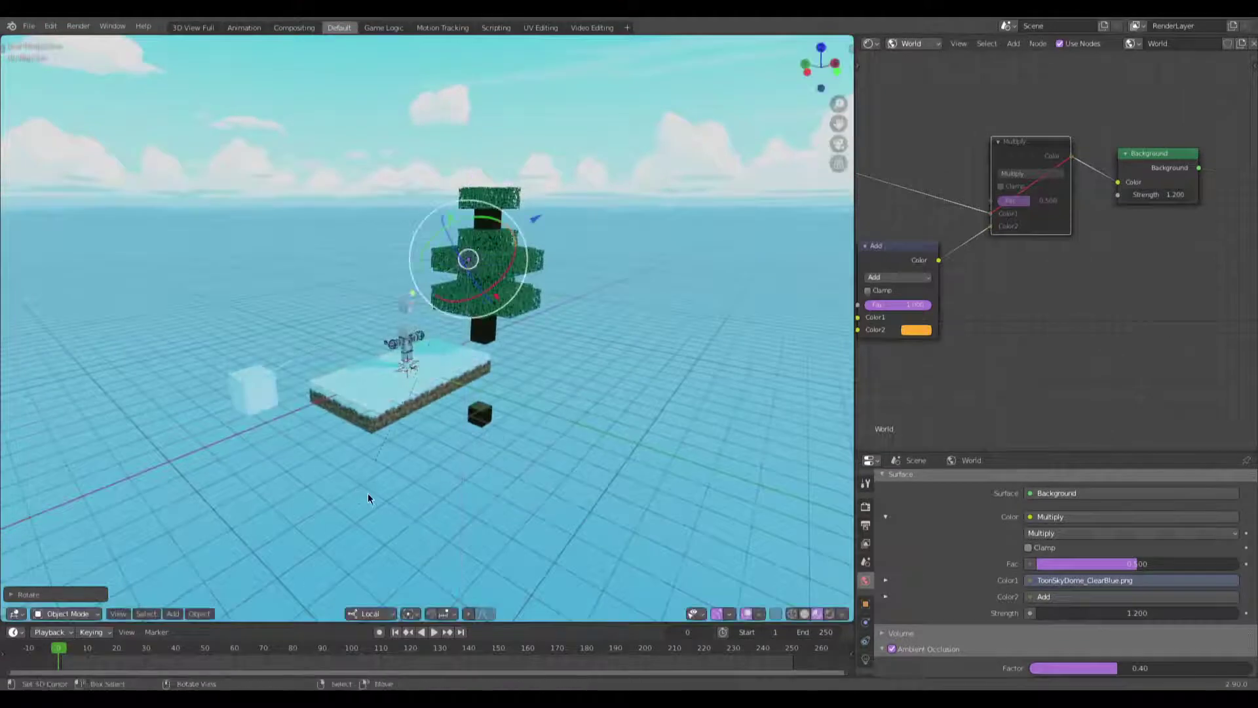
Step: Set the Sun light's strength to 11
left_click(866, 659)
left_click(1152, 548)
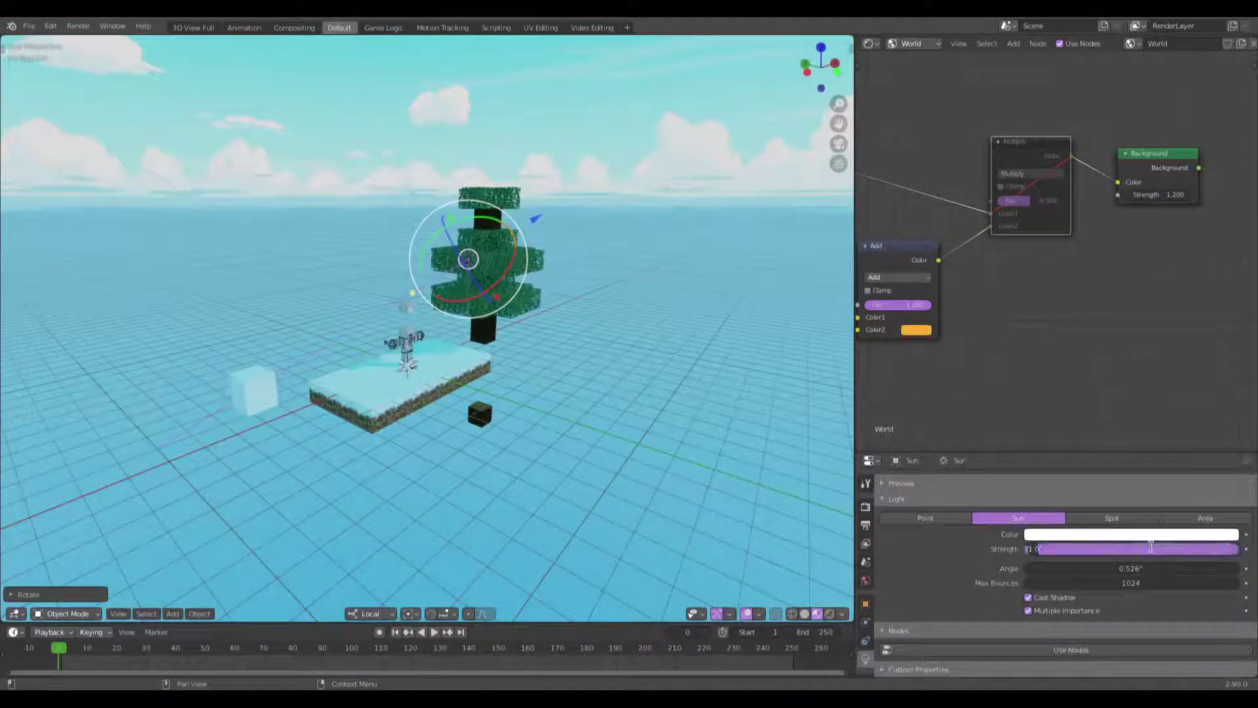
type("11")
key("Return")
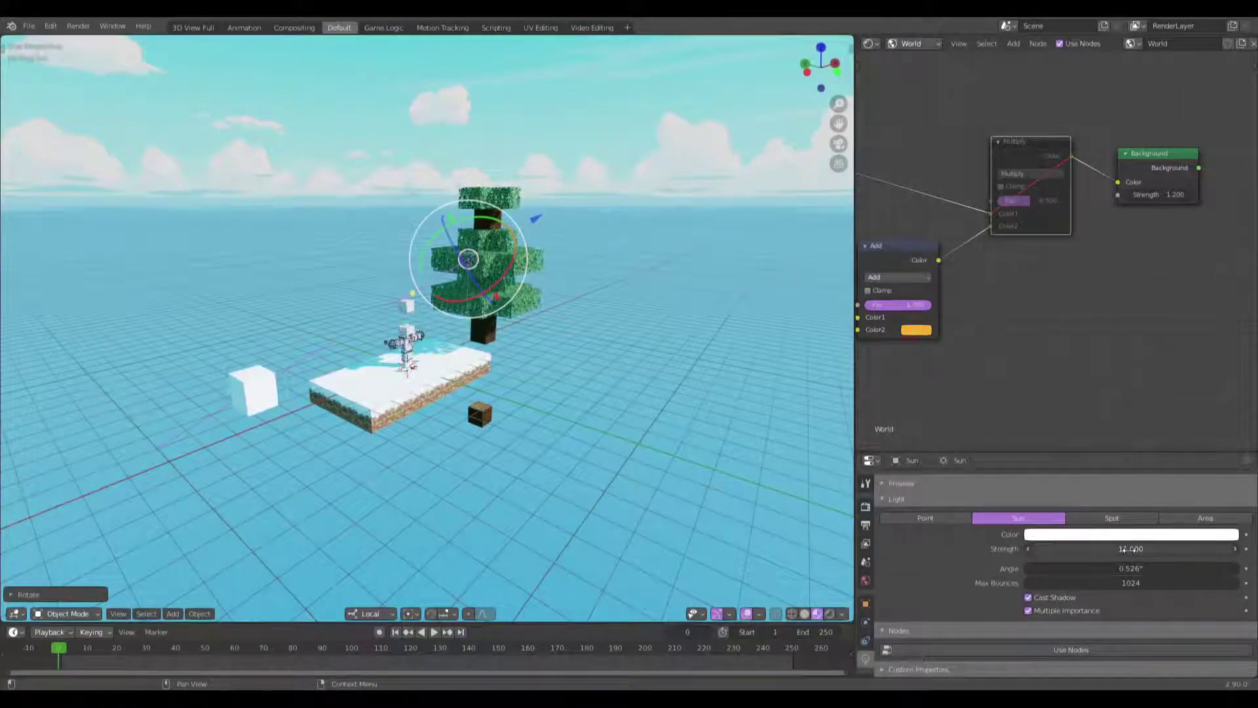
Step: Tint the Sun light pale orange, with a hue of about 0.089 and a saturation of about 0.348
left_click(1151, 532)
left_click(1164, 417)
left_click_drag(1164, 417, 1161, 423)
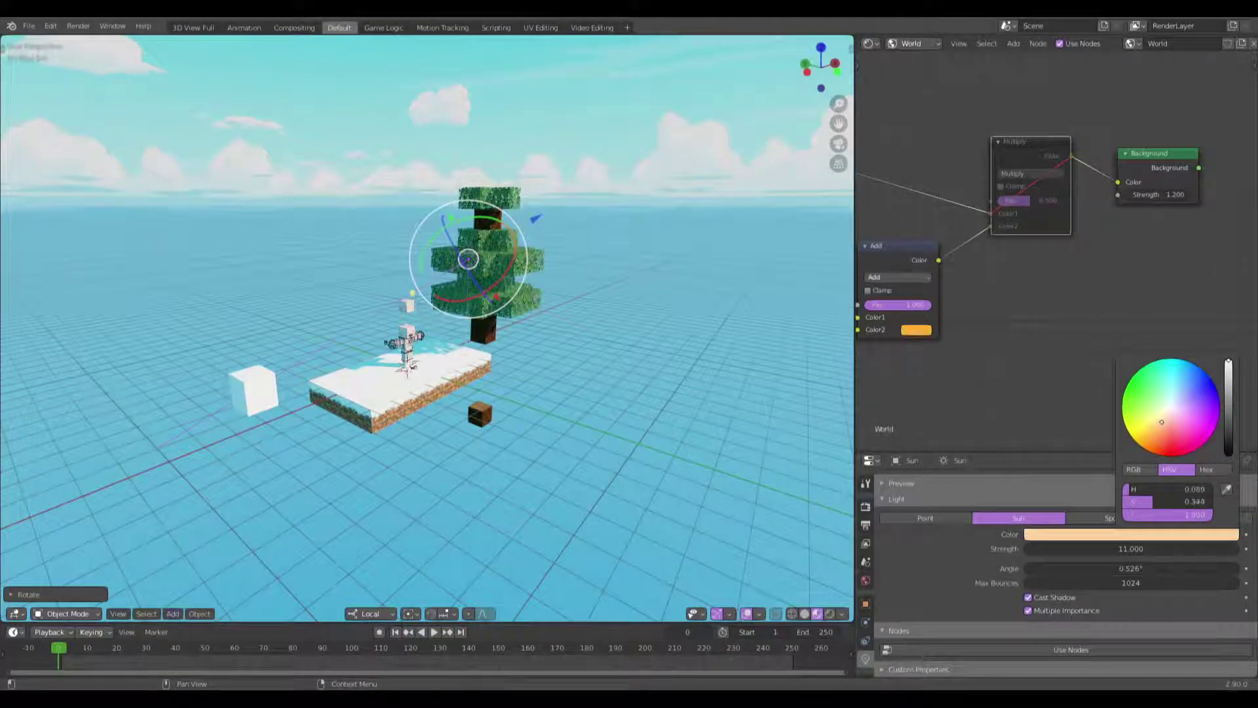
Step: Examine the sunlight and shadows on the character rig, platform and spruce tree from near and far
scroll(602, 423, "up", 8)
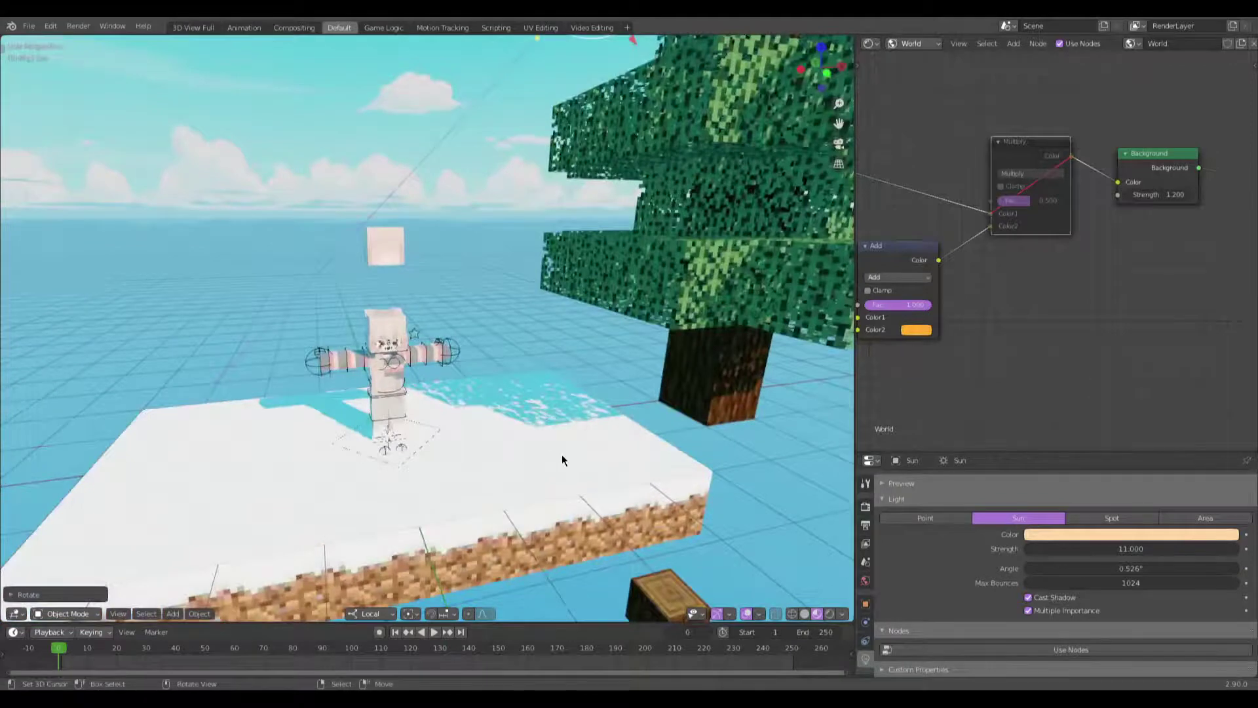
scroll(562, 460, "down", 7)
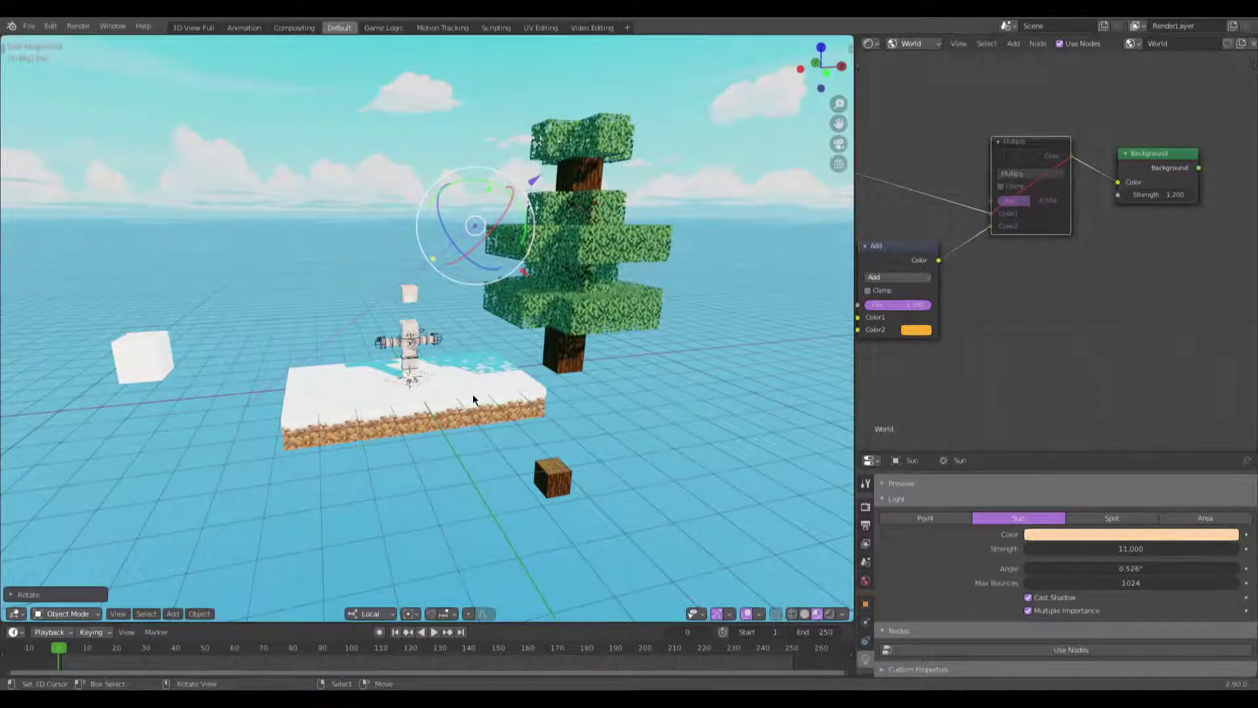
scroll(464, 385, "up", 4)
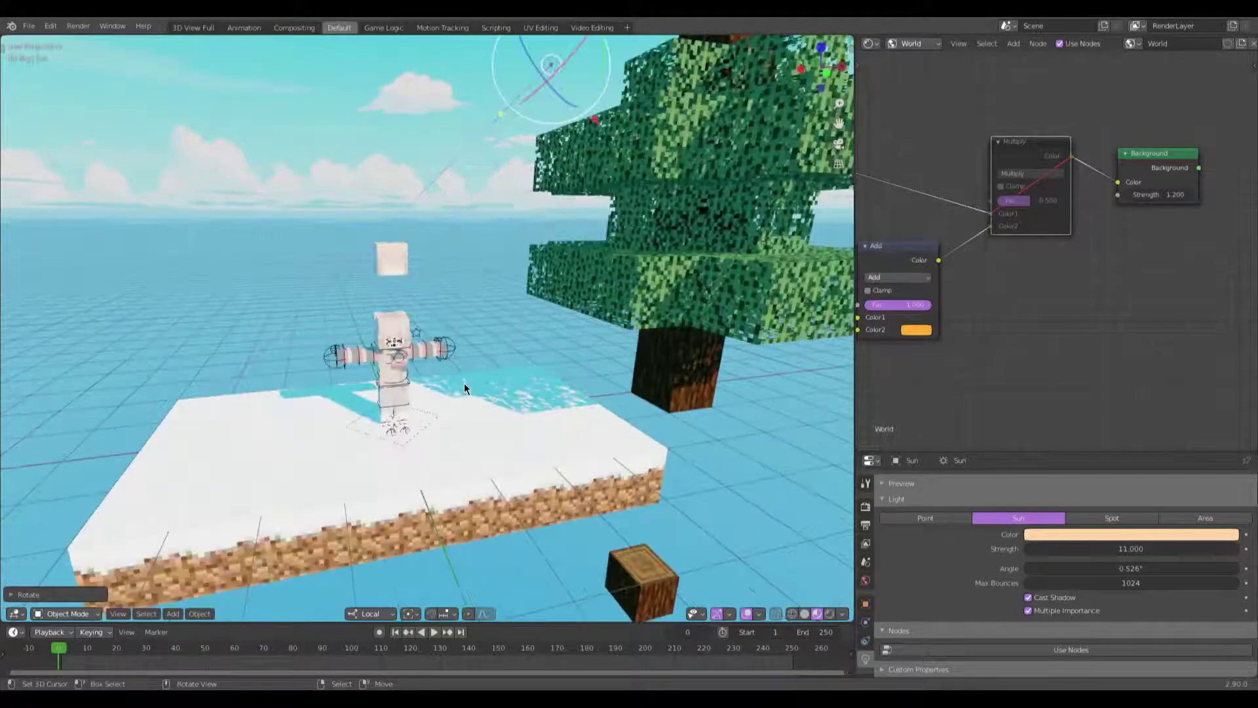
scroll(467, 386, "up", 5)
scroll(470, 383, "down", 4)
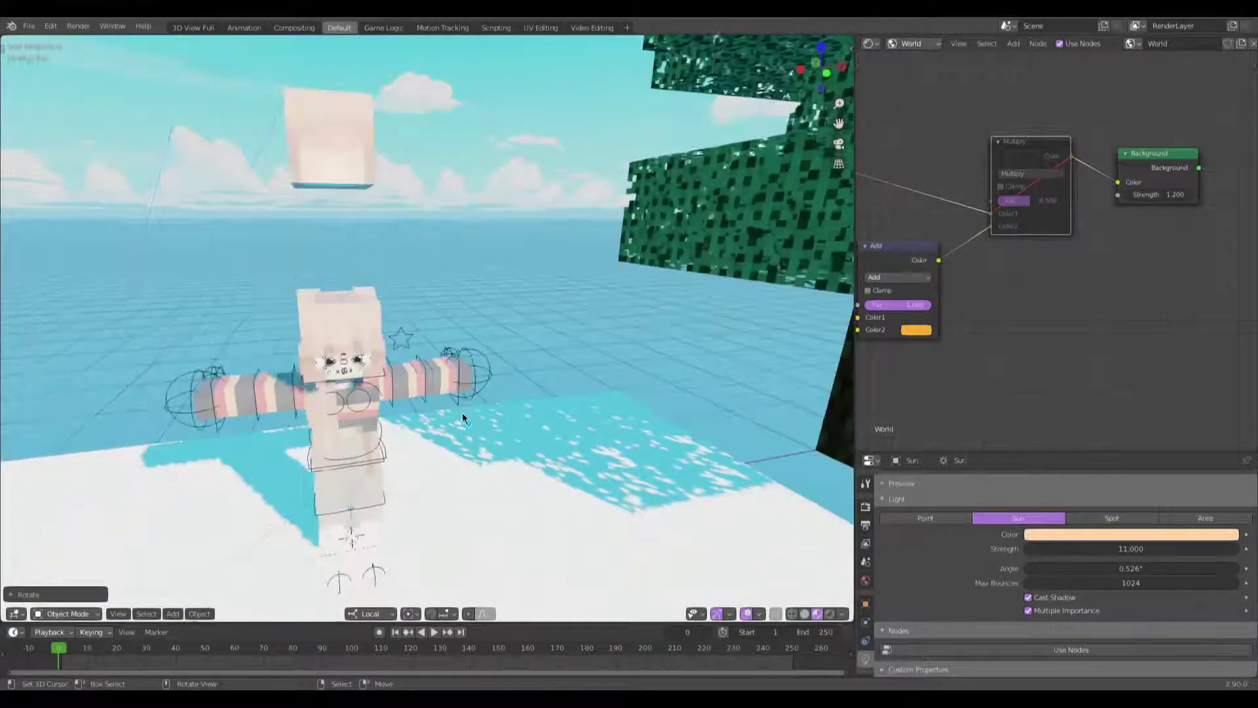
middle_click_drag(354, 382, 433, 339, "shift")
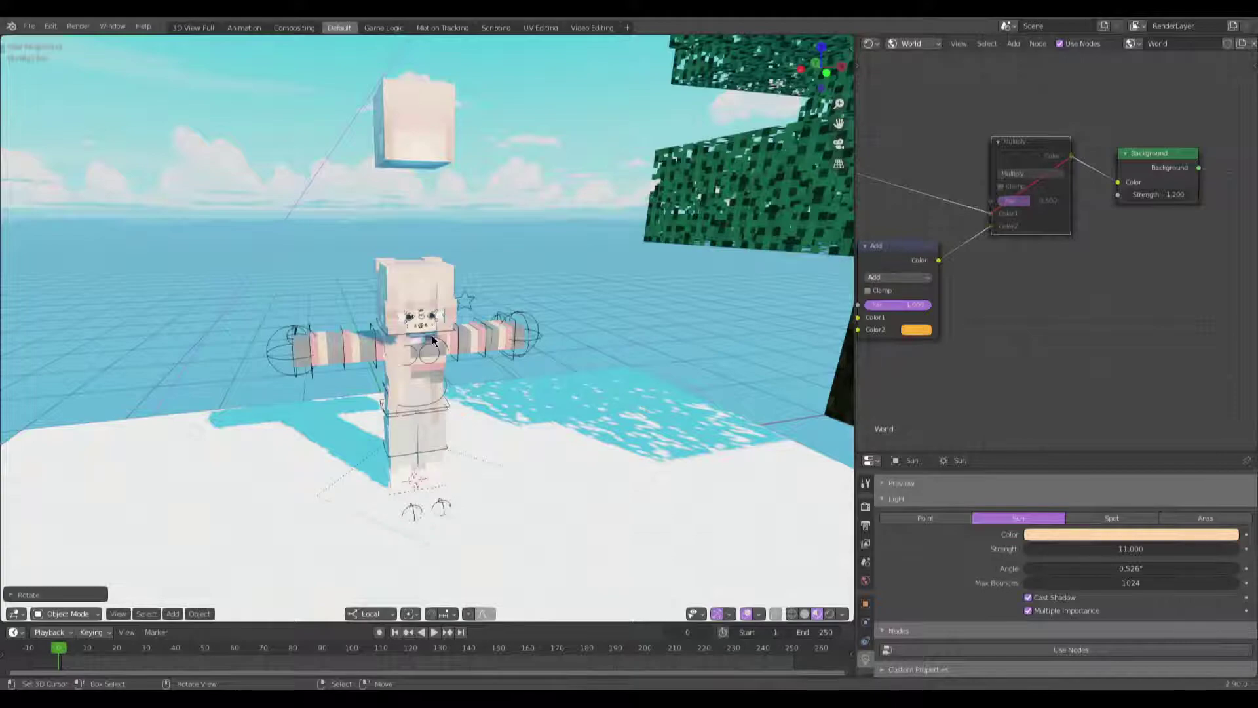
scroll(432, 335, "up", 3)
middle_click_drag(431, 336, 445, 294)
scroll(521, 300, "down", 5)
scroll(450, 295, "down", 6)
scroll(569, 367, "up", 5)
scroll(569, 367, "down", 4)
scroll(569, 367, "up", 4)
scroll(569, 367, "down", 4)
middle_click_drag(569, 367, 469, 389)
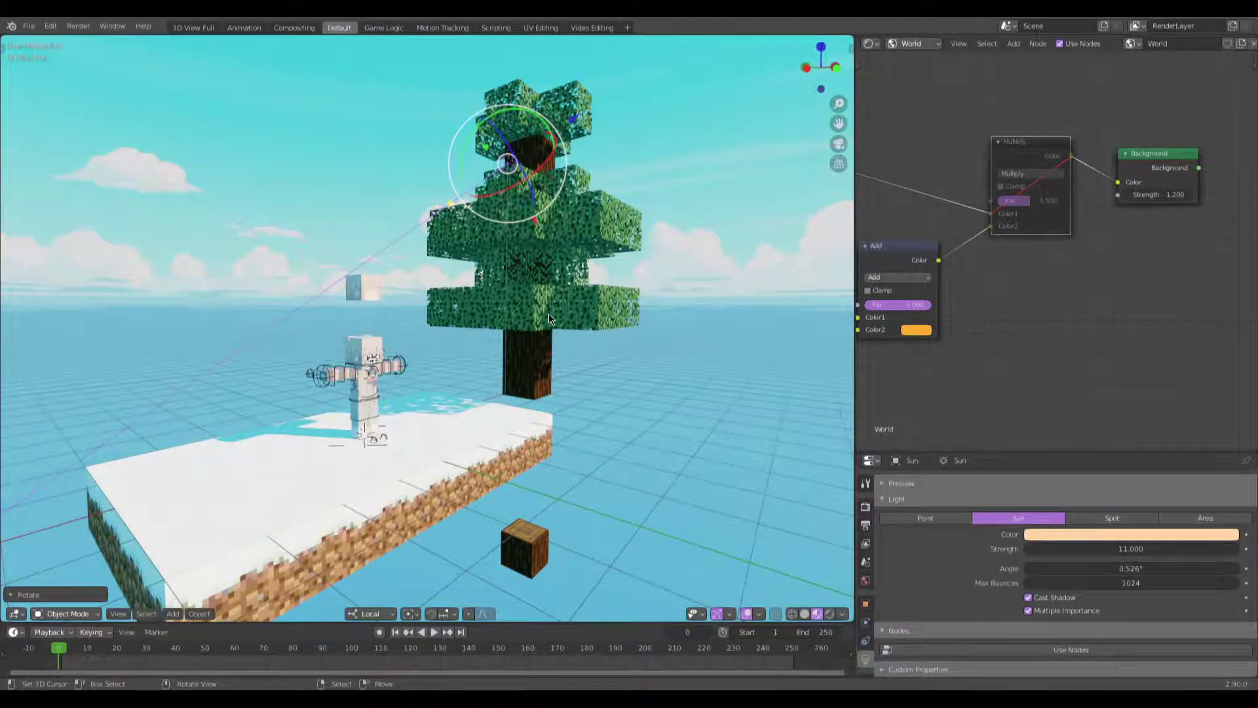
Step: Rotate the Sun light so that it shines on the character rig from behind, and check the front view
middle_click_drag(552, 313, 638, 358)
key("r")
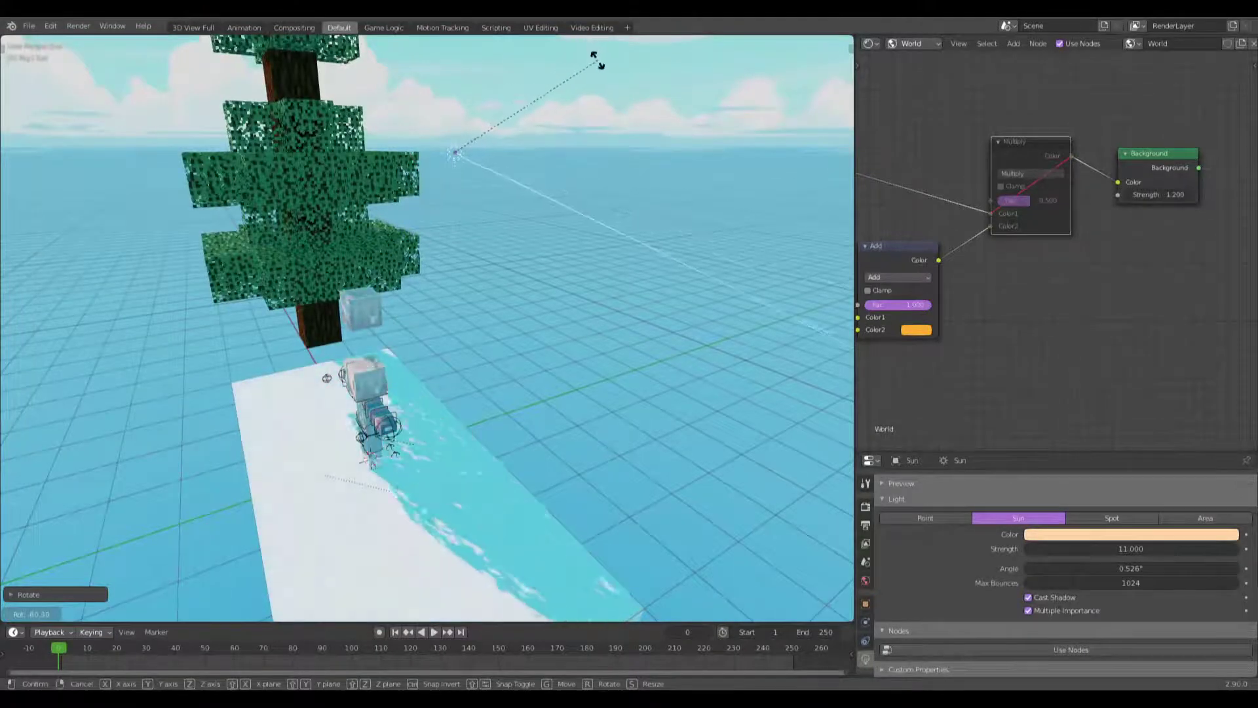
left_click(592, 611)
middle_click_drag(604, 602, 515, 434)
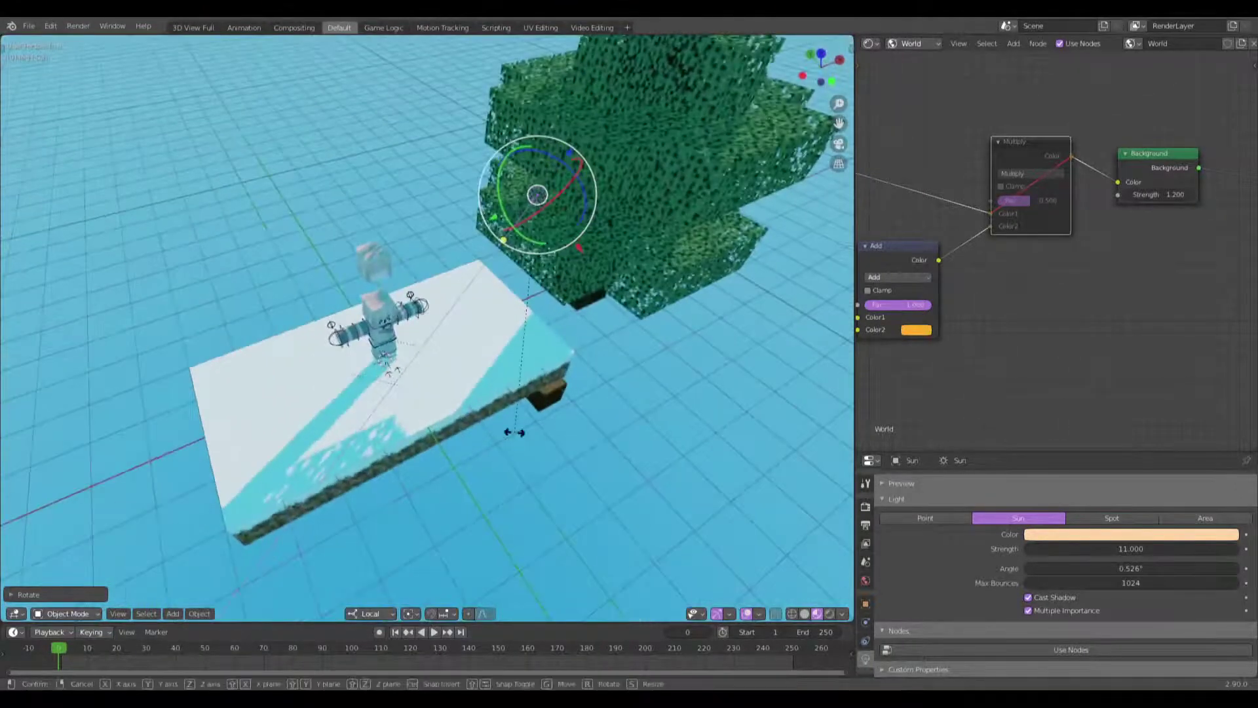
middle_click_drag(677, 363, 519, 372)
scroll(549, 459, "up", 5)
scroll(559, 454, "down", 4)
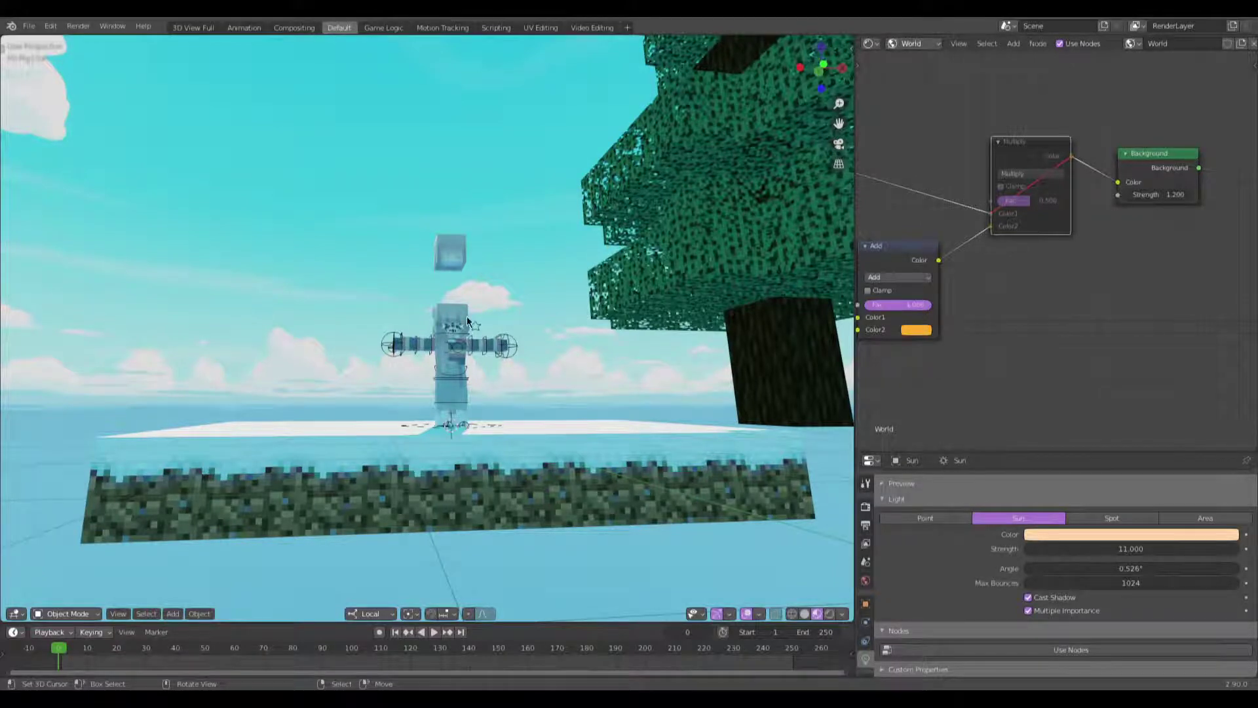
Step: Clear the Sun light's rotation and rotate it 45 degrees about its local X axis
scroll(461, 304, "down", 5)
middle_click_drag(396, 355, 603, 250)
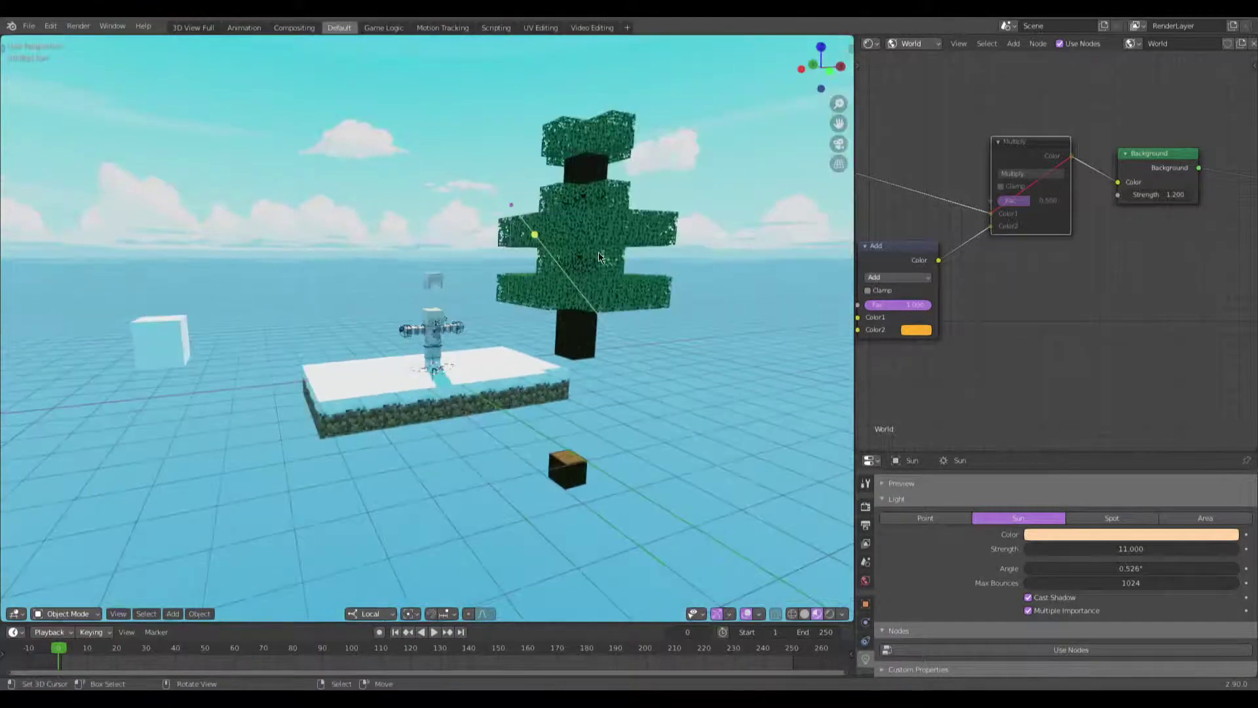
middle_click_drag(505, 293, 497, 250)
left_click(513, 237)
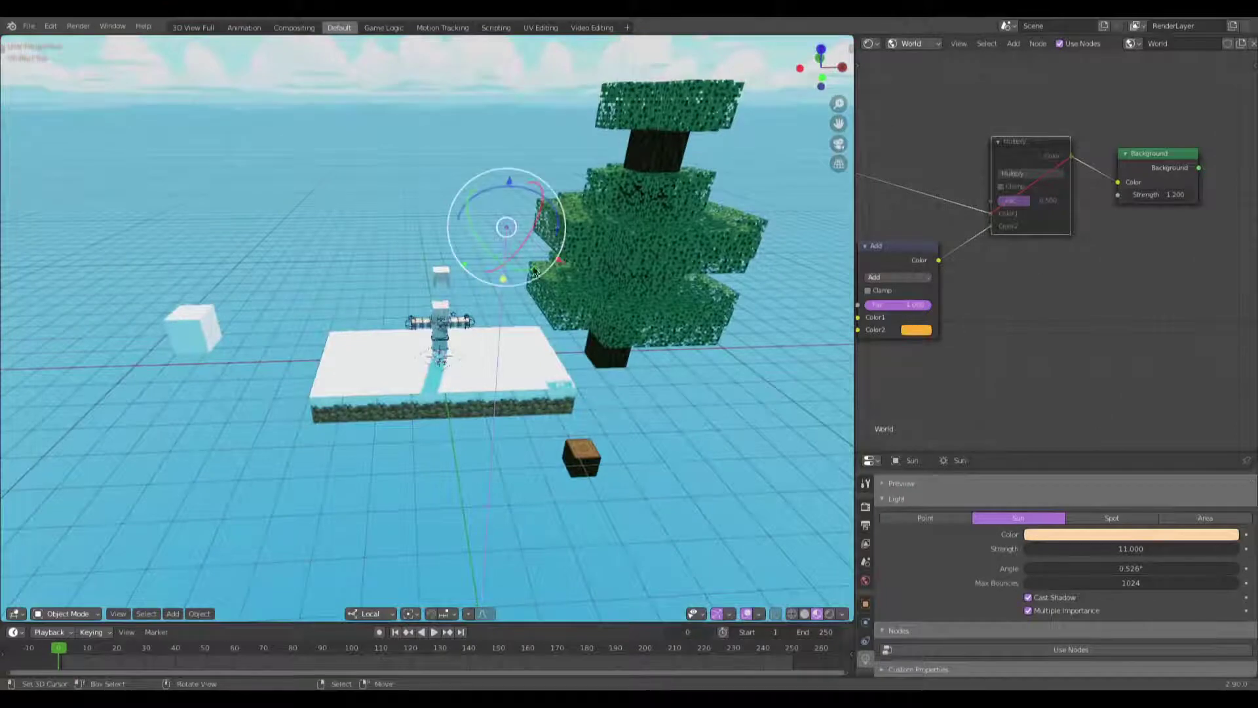
key("alt+r")
type("rx")
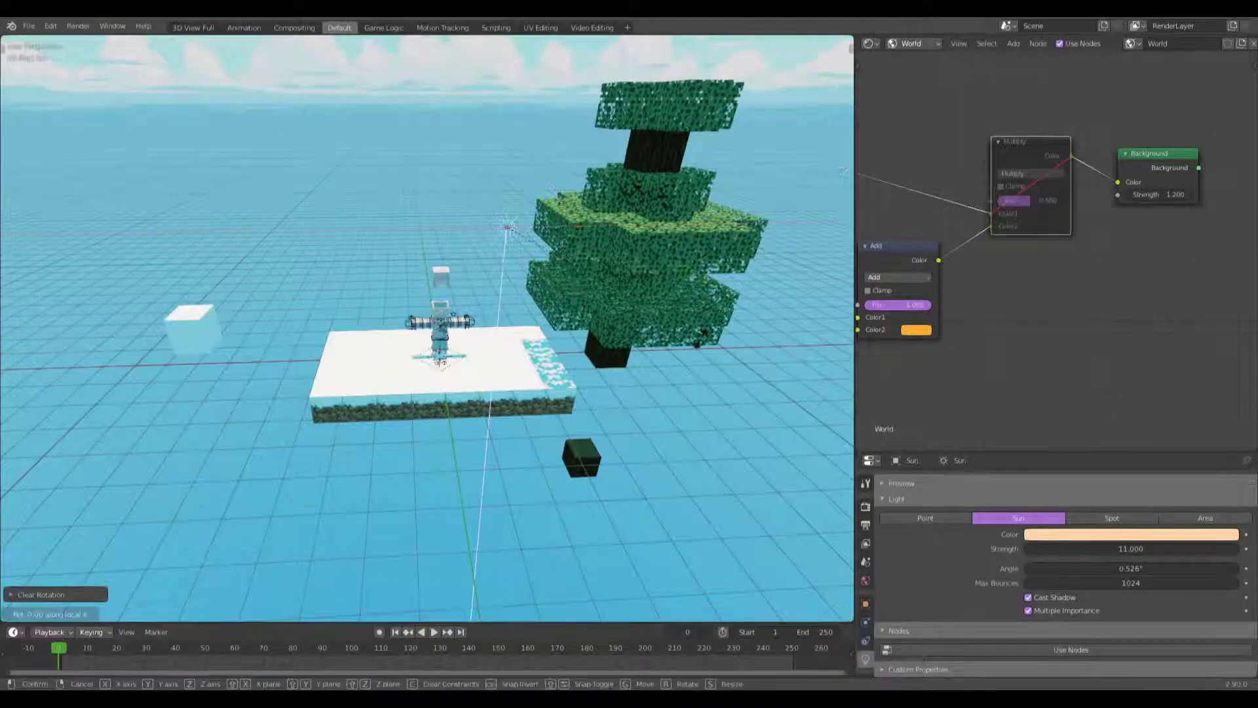
type("45")
key("Return")
Step: Move the Sun light above the side of the platform away from the tree and turn it about the global Z axis
key("g")
left_click(406, 348)
key("r")
key("z")
key("z")
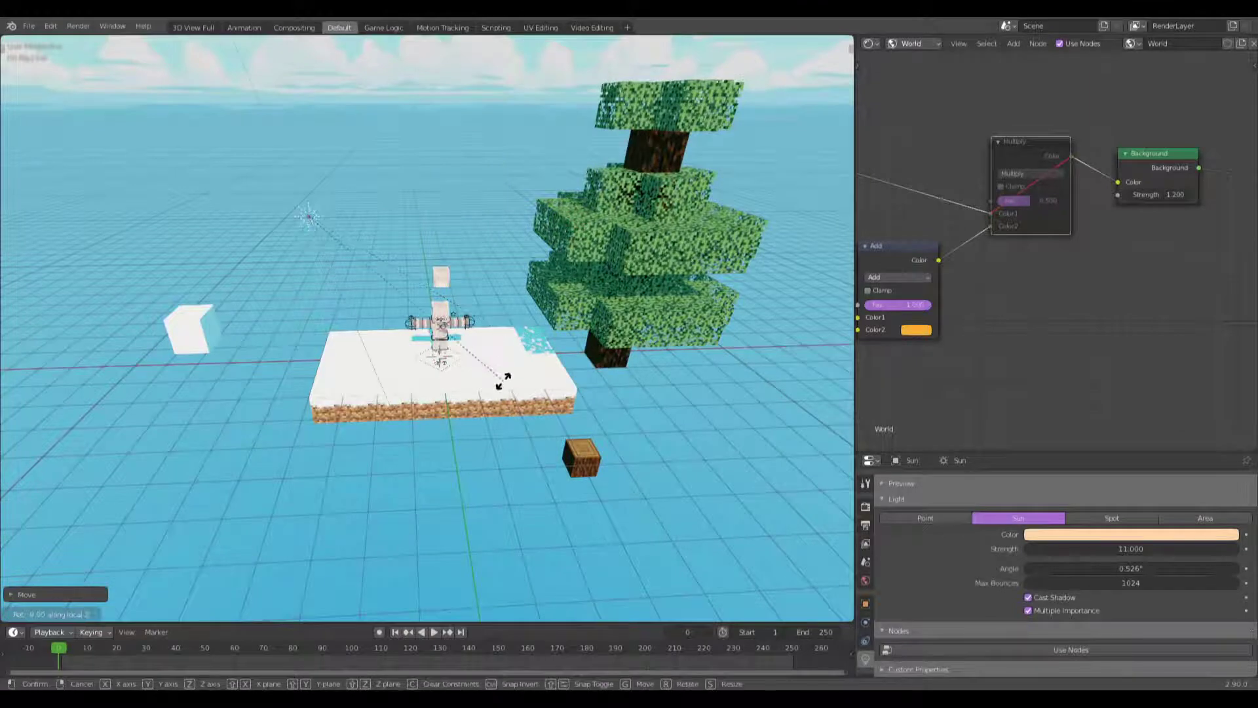
key("z")
key("z")
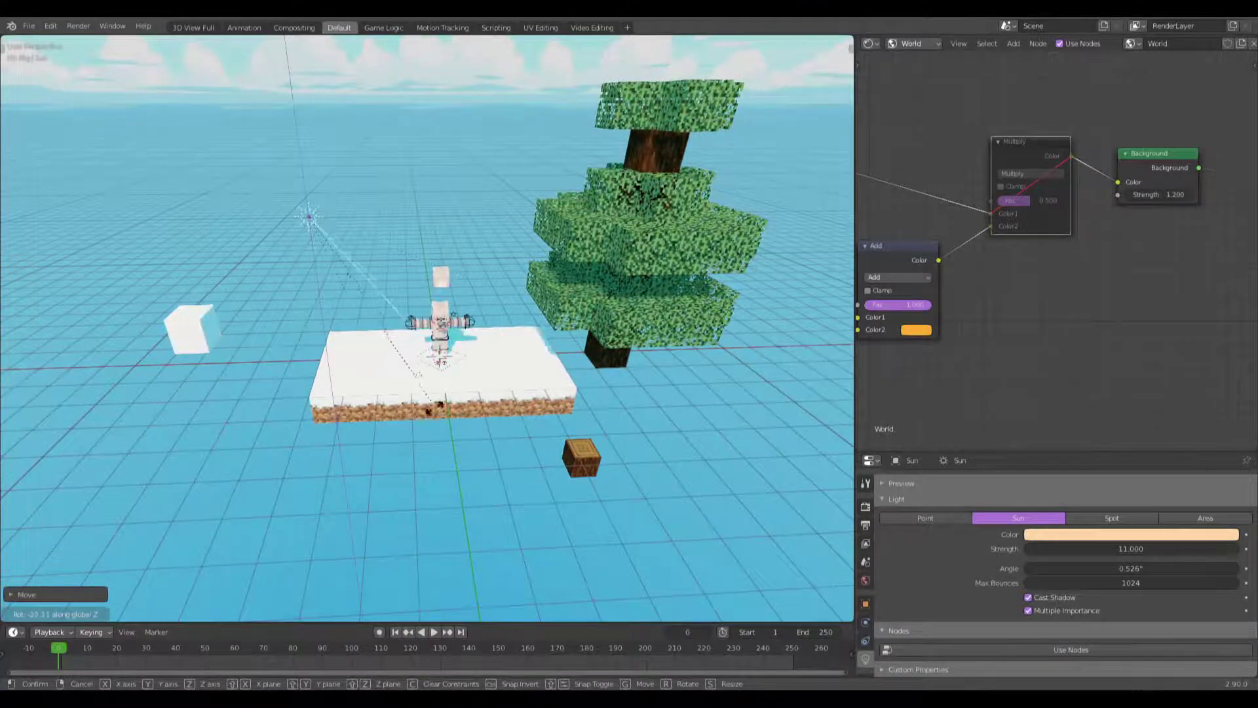
left_click(417, 452)
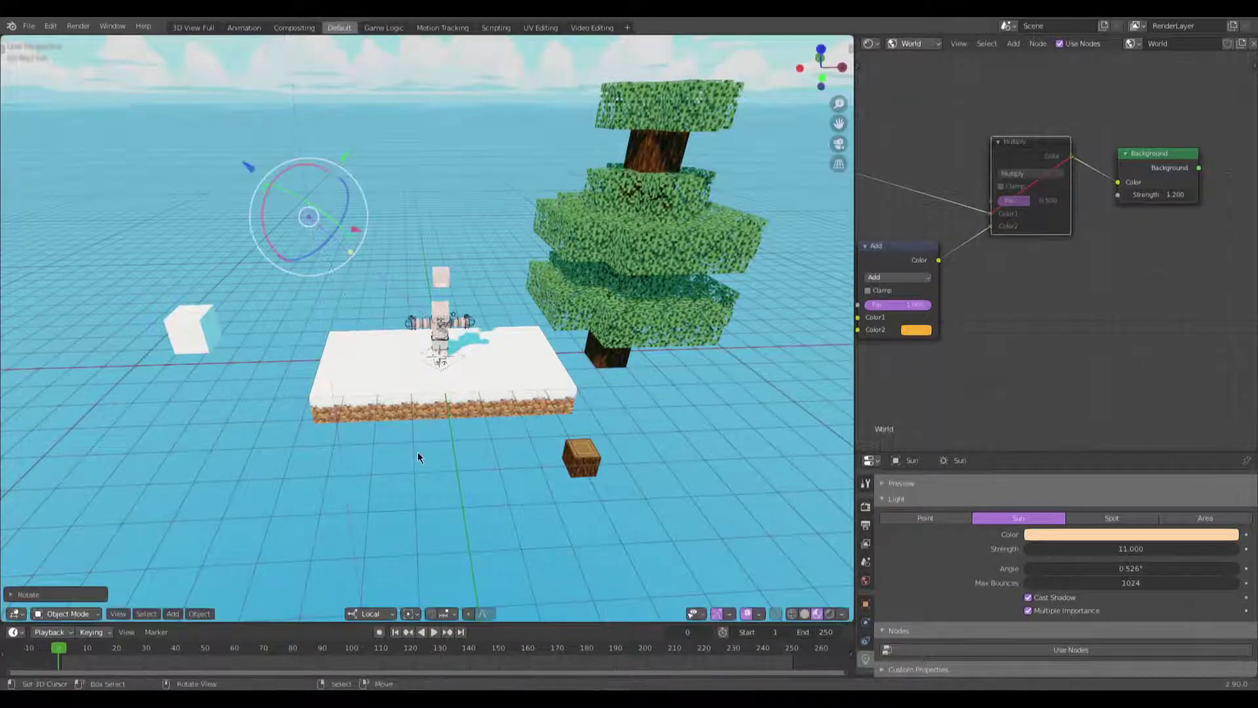
Step: Add a camera at the 3D cursor by the character's feet
scroll(418, 452, "up", 4)
middle_click_drag(418, 450, 473, 356)
scroll(593, 339, "down", 5)
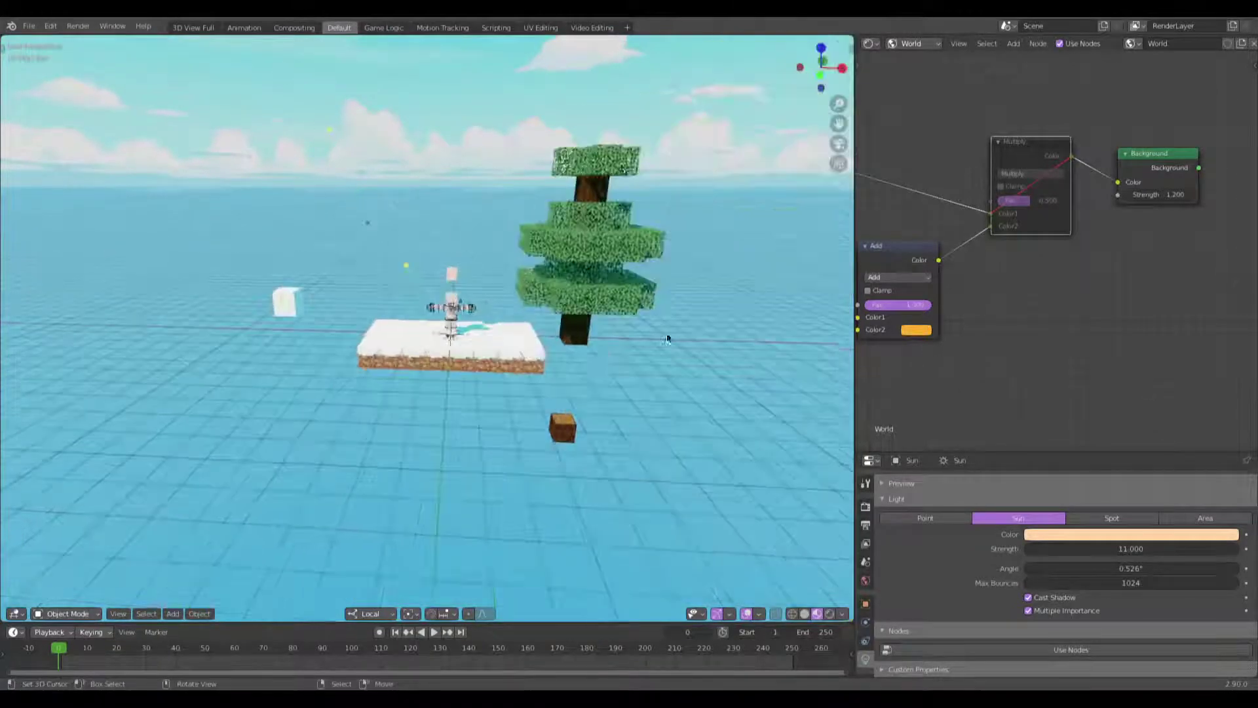
scroll(468, 334, "up", 4)
key("shift+a")
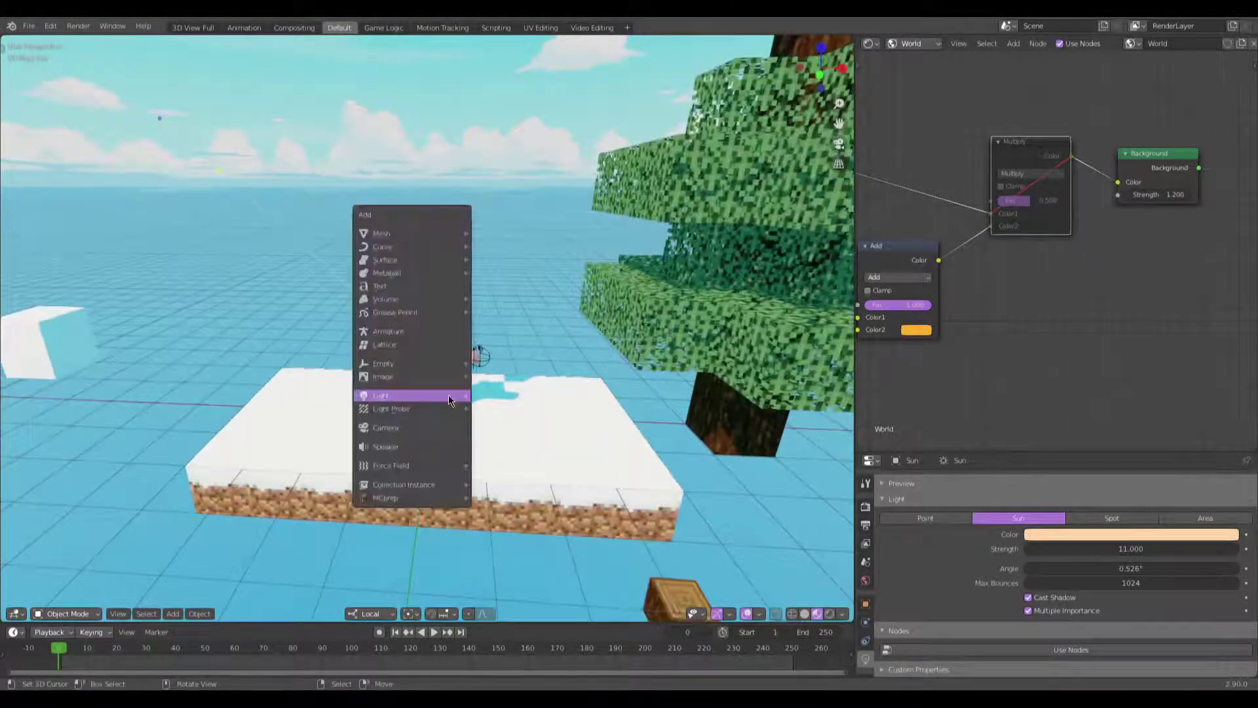
mouse_move(448, 395)
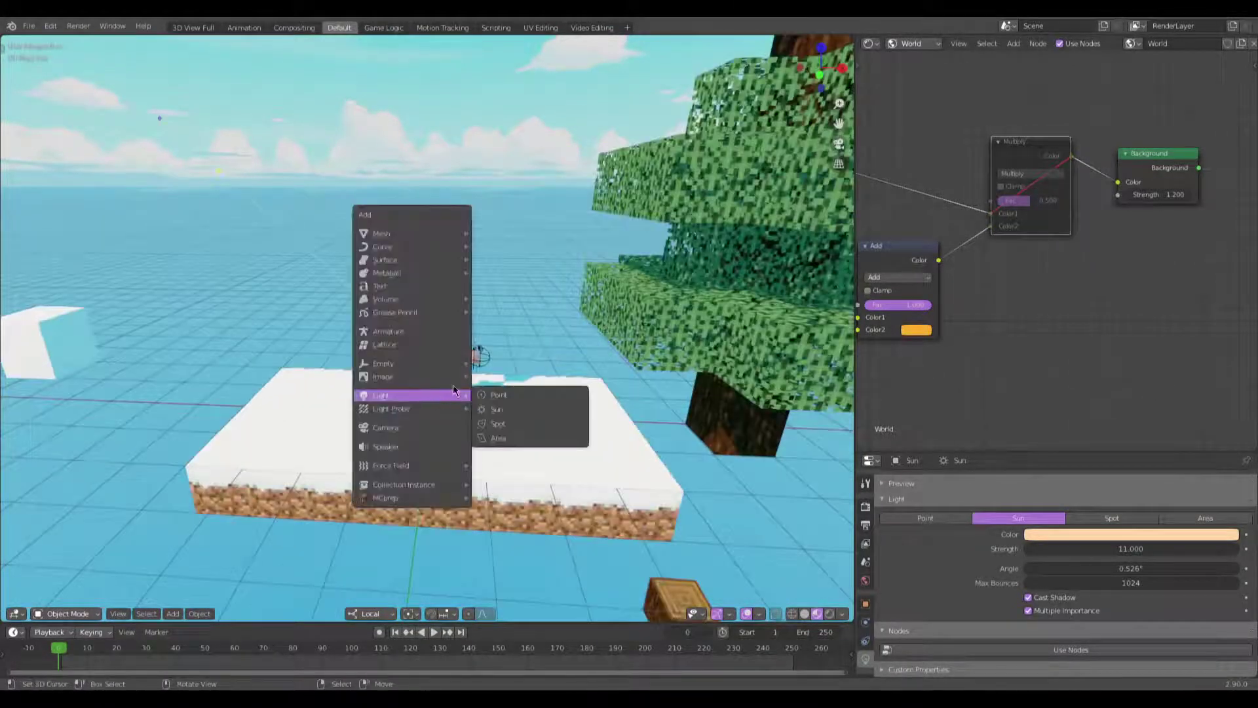
left_click(452, 427)
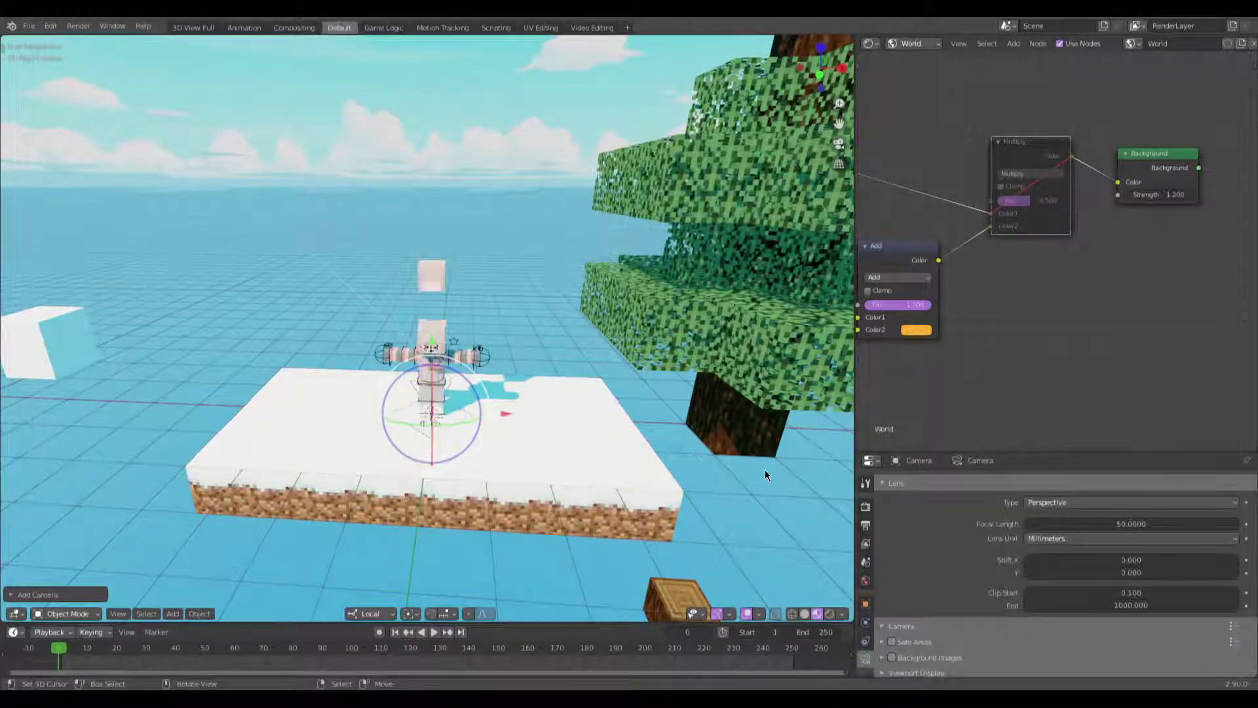
Step: Examine the character rig and the lit scene up close, from afar and from several angles
scroll(521, 438, "up", 3)
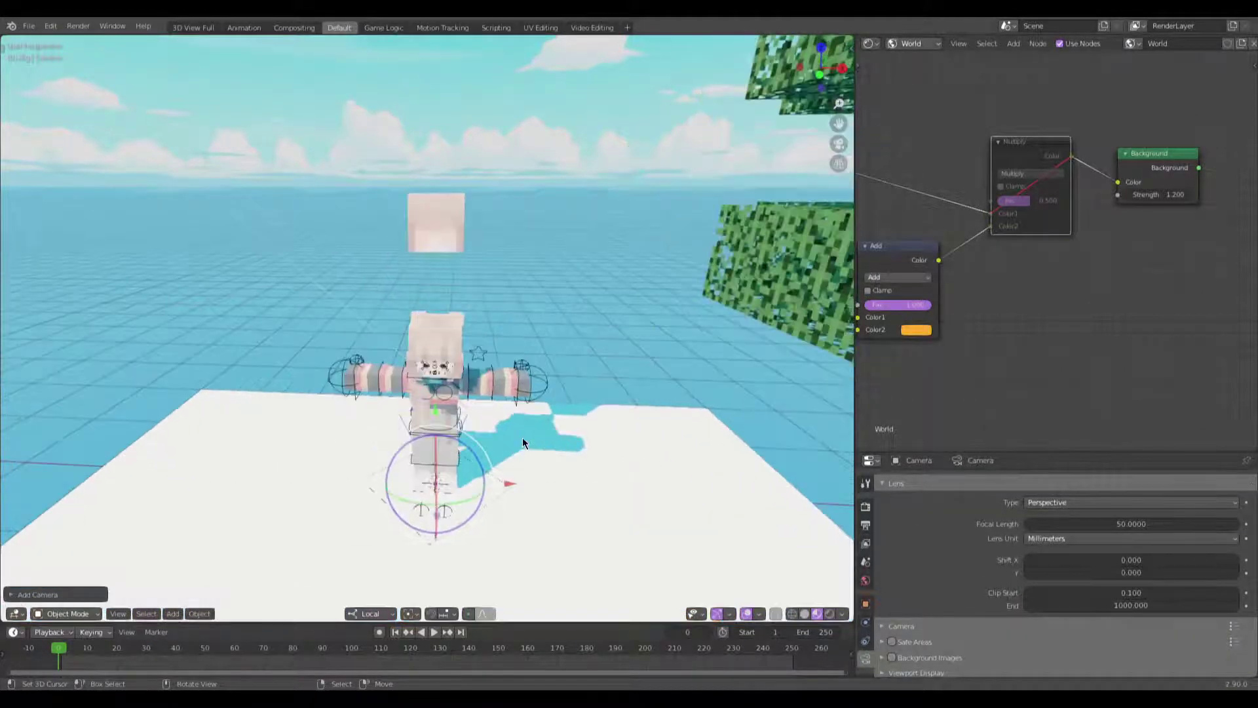
middle_click_drag(522, 438, 537, 413)
scroll(537, 413, "up", 5)
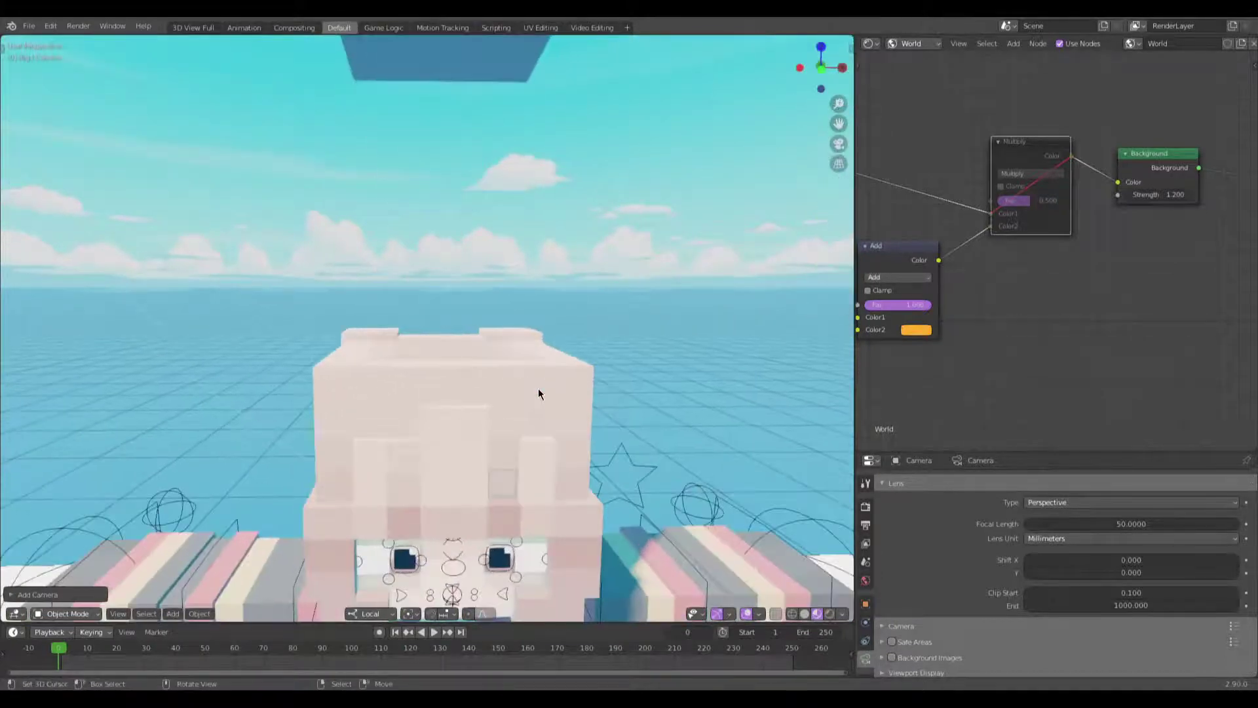
scroll(524, 392, "down", 5)
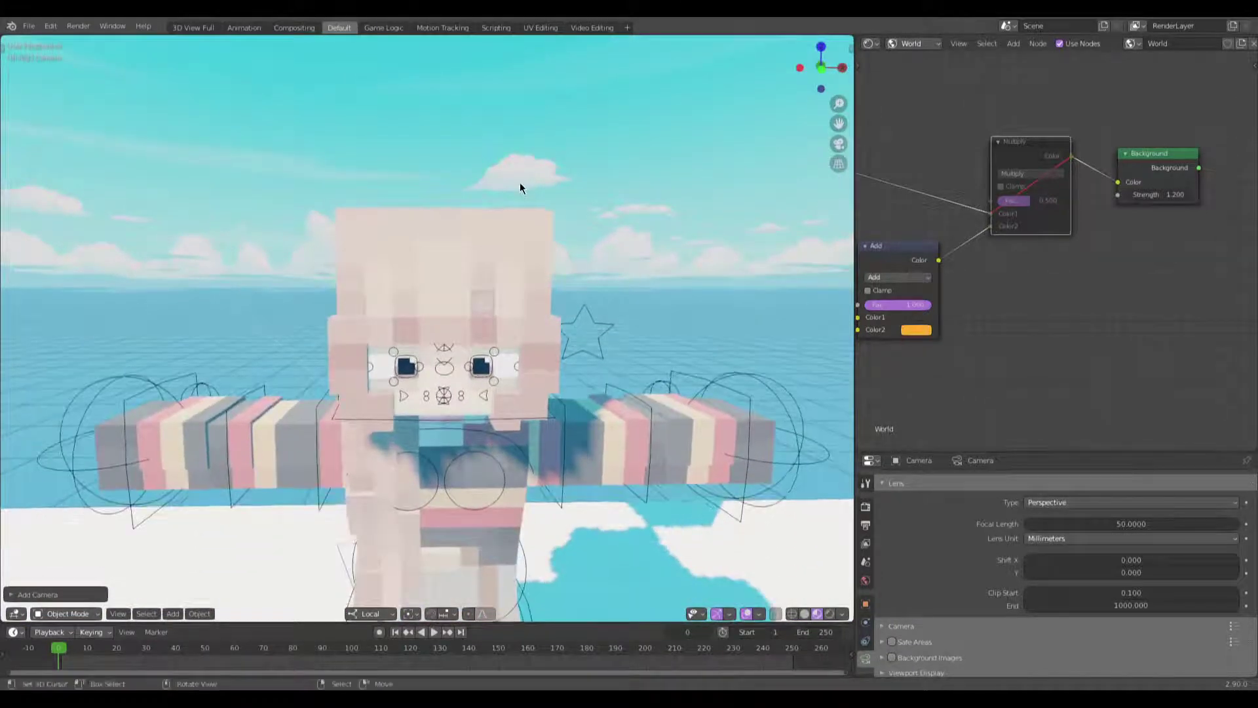
scroll(440, 464, "down", 8)
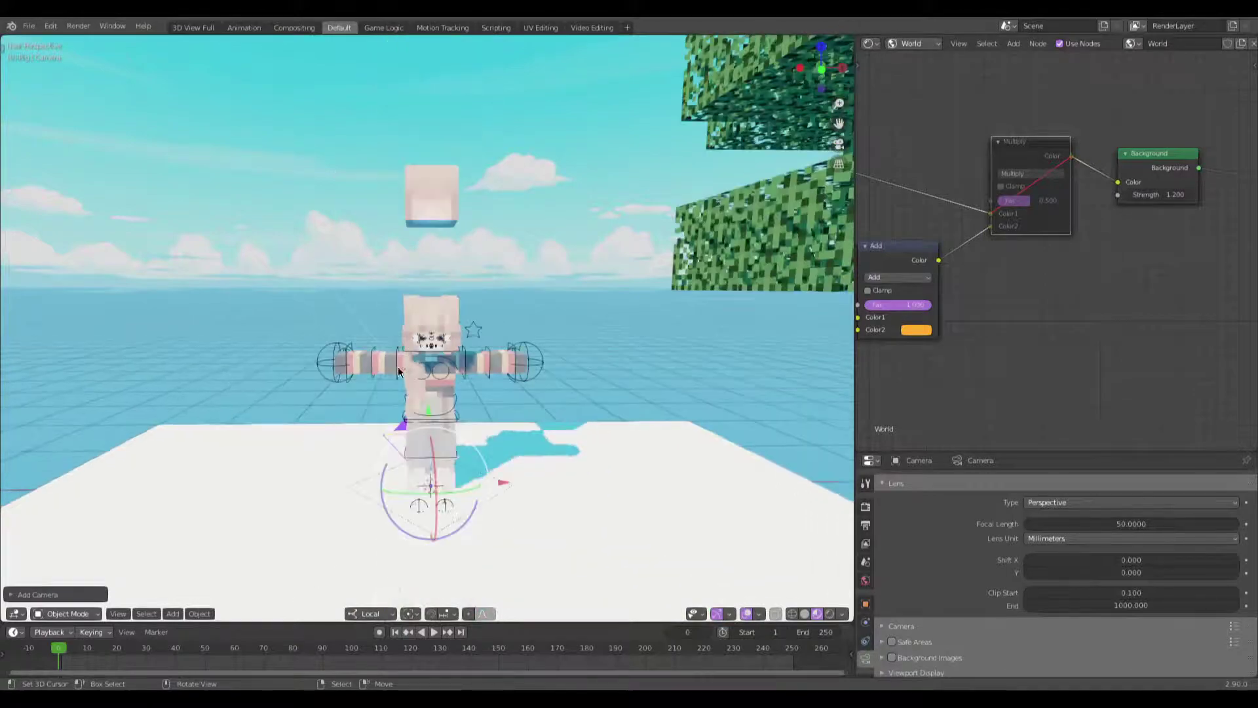
middle_click_drag(501, 288, 441, 254)
scroll(442, 253, "down", 3)
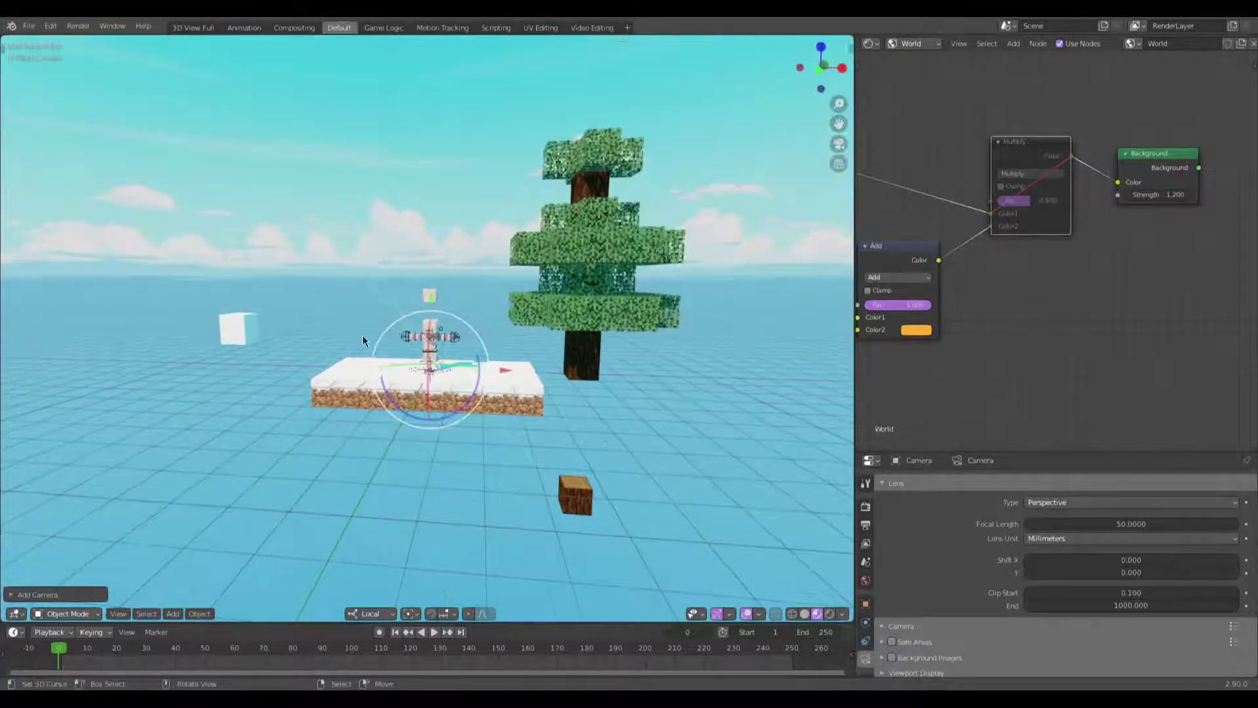
scroll(411, 303, "up", 6)
middle_click_drag(392, 331, 396, 385)
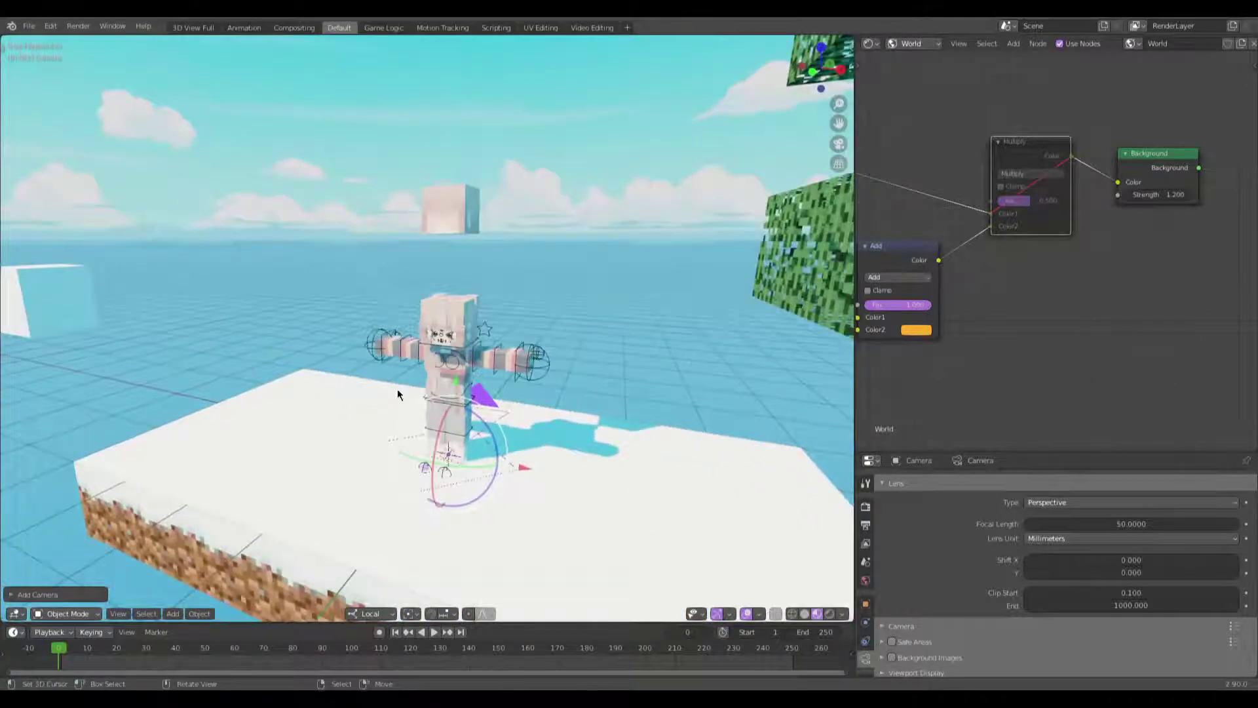
middle_click_drag(421, 308, 511, 307)
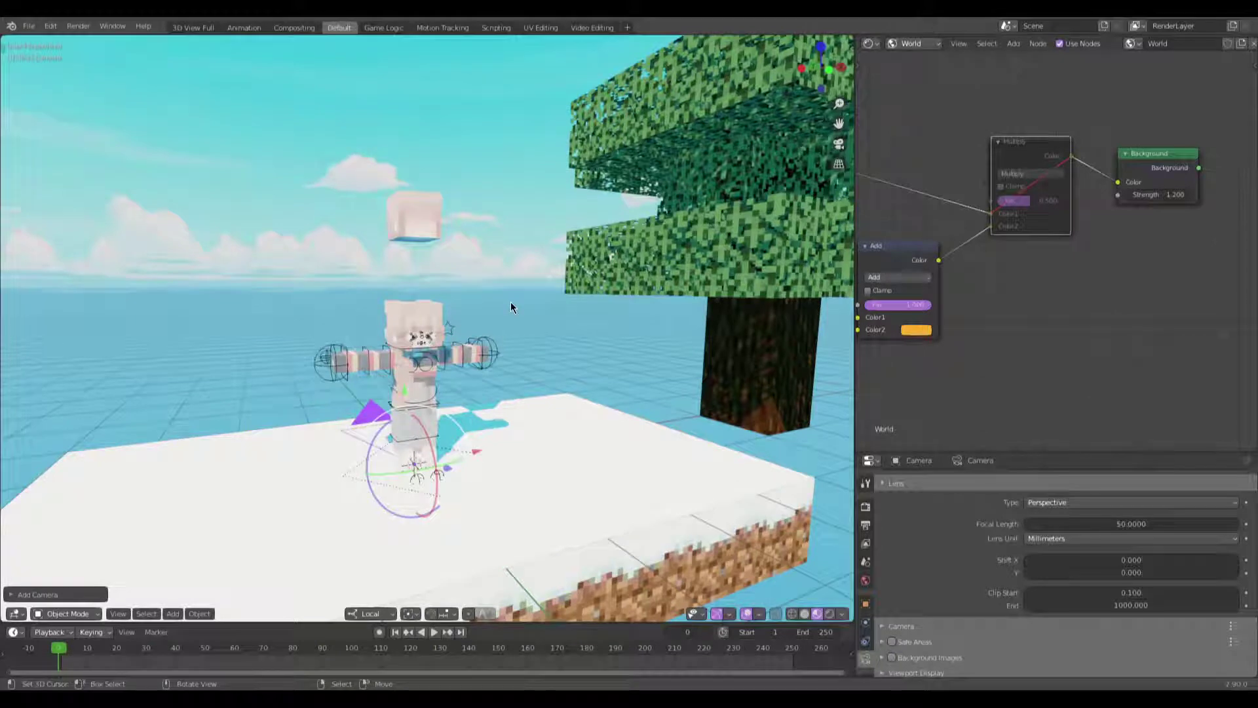
scroll(510, 302, "down", 5)
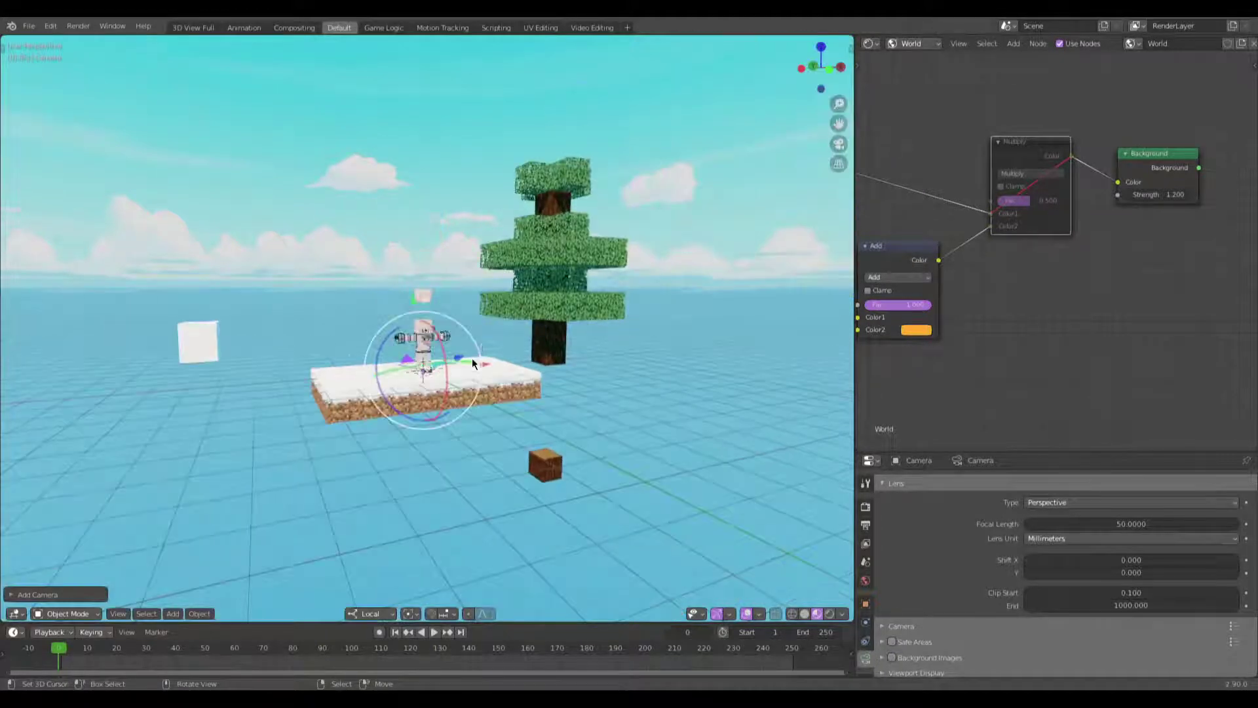
middle_click_drag(472, 356, 548, 360)
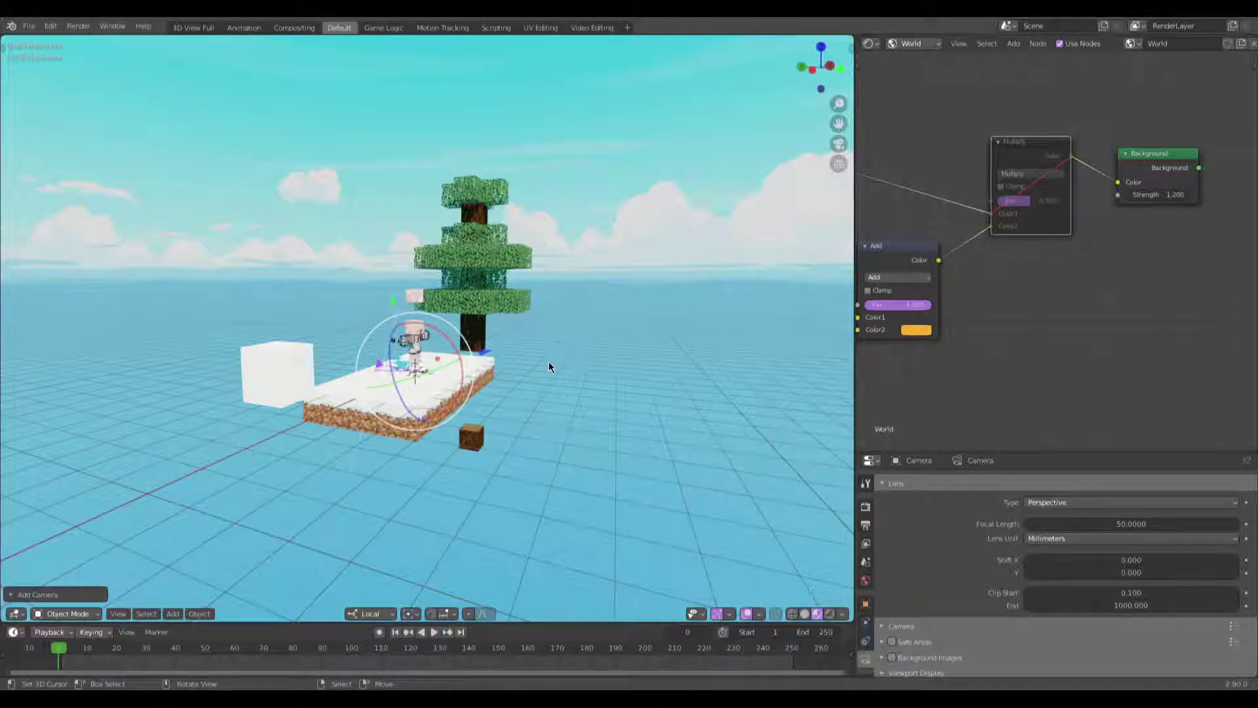
Step: Select the spruce tree and switch the node editor from world shading to the tree's object material
scroll(550, 361, "up", 6)
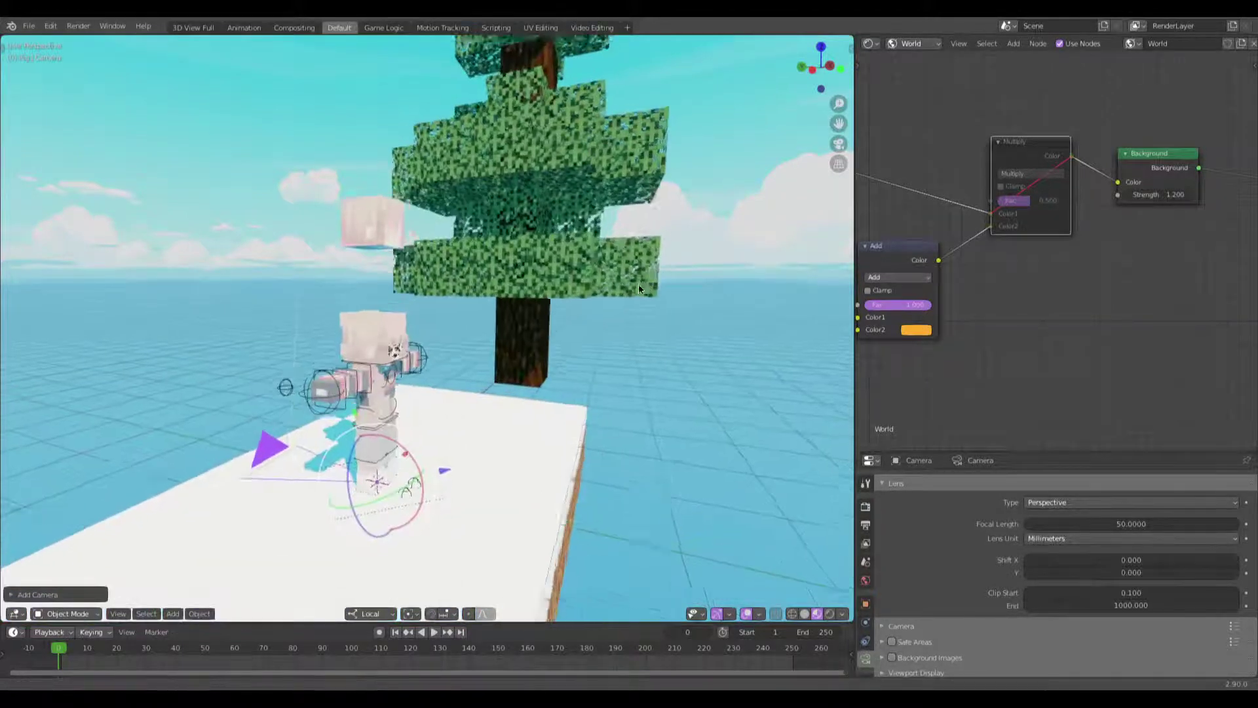
middle_click_drag(647, 276, 565, 359, "shift")
right_click(556, 278)
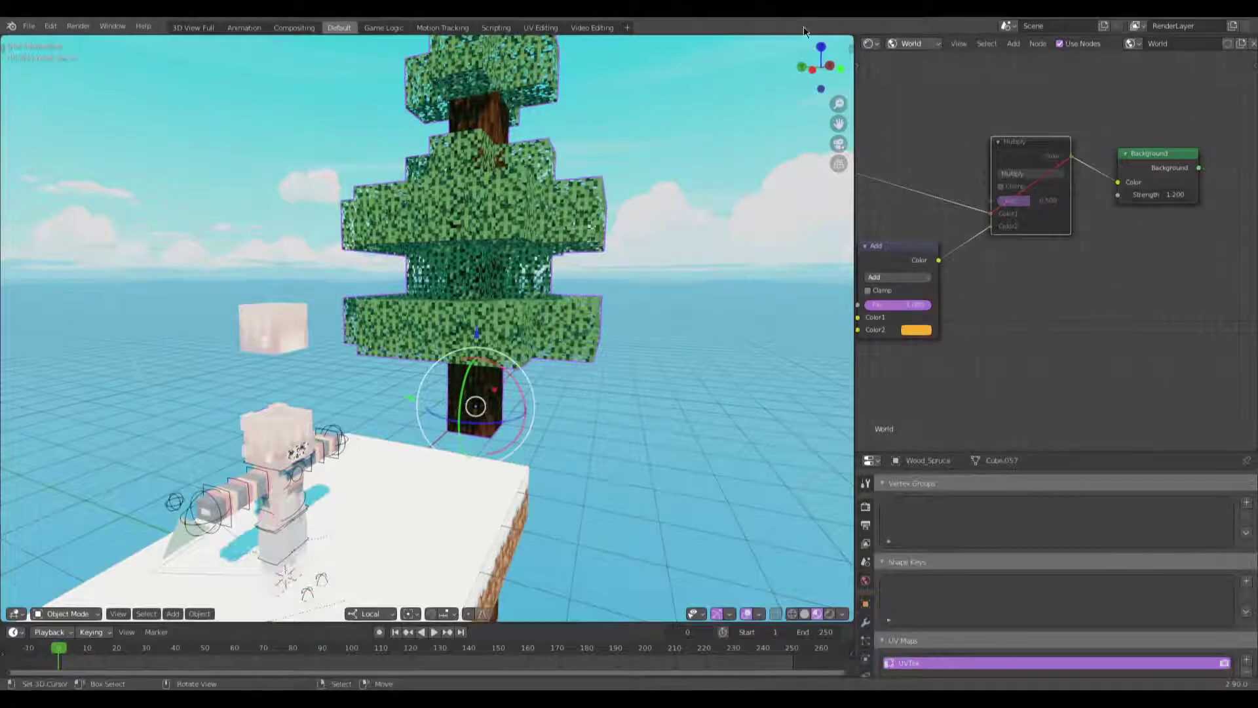
left_click(911, 43)
left_click(902, 59)
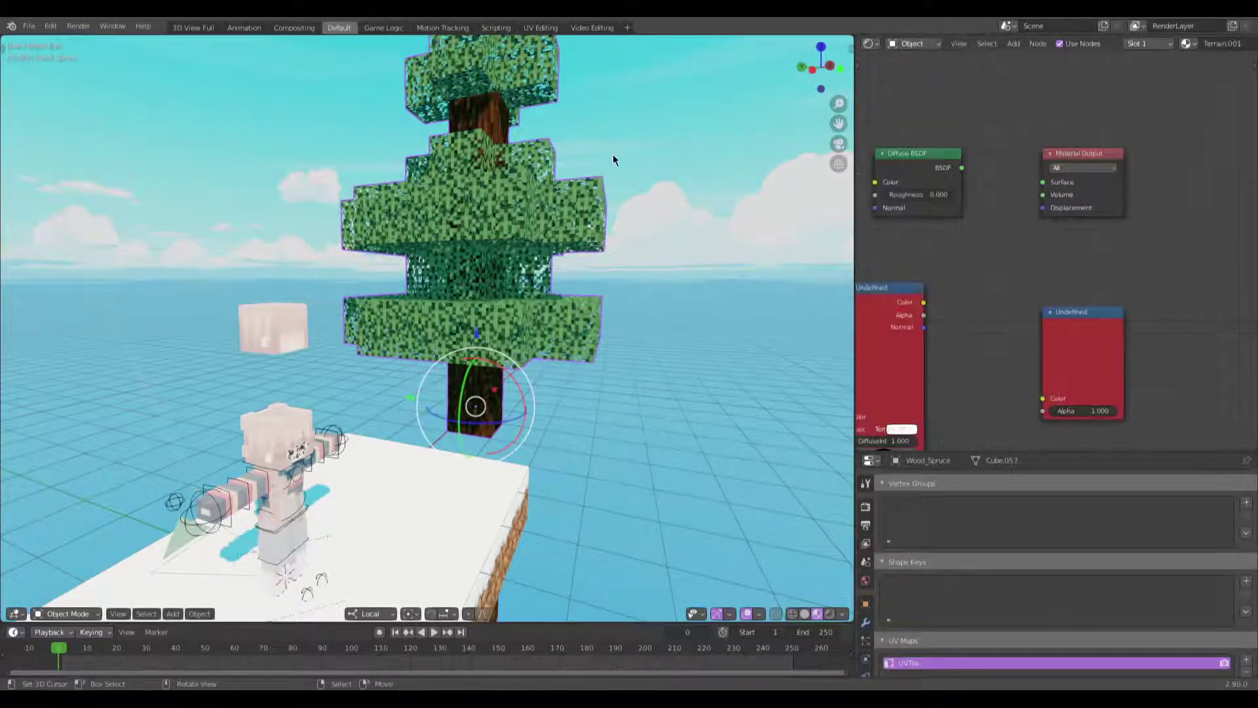
Step: Isolate the spruce tree together with the Sun light in a rendered viewport
scroll(607, 164, "down", 2)
key("KP_Divide")
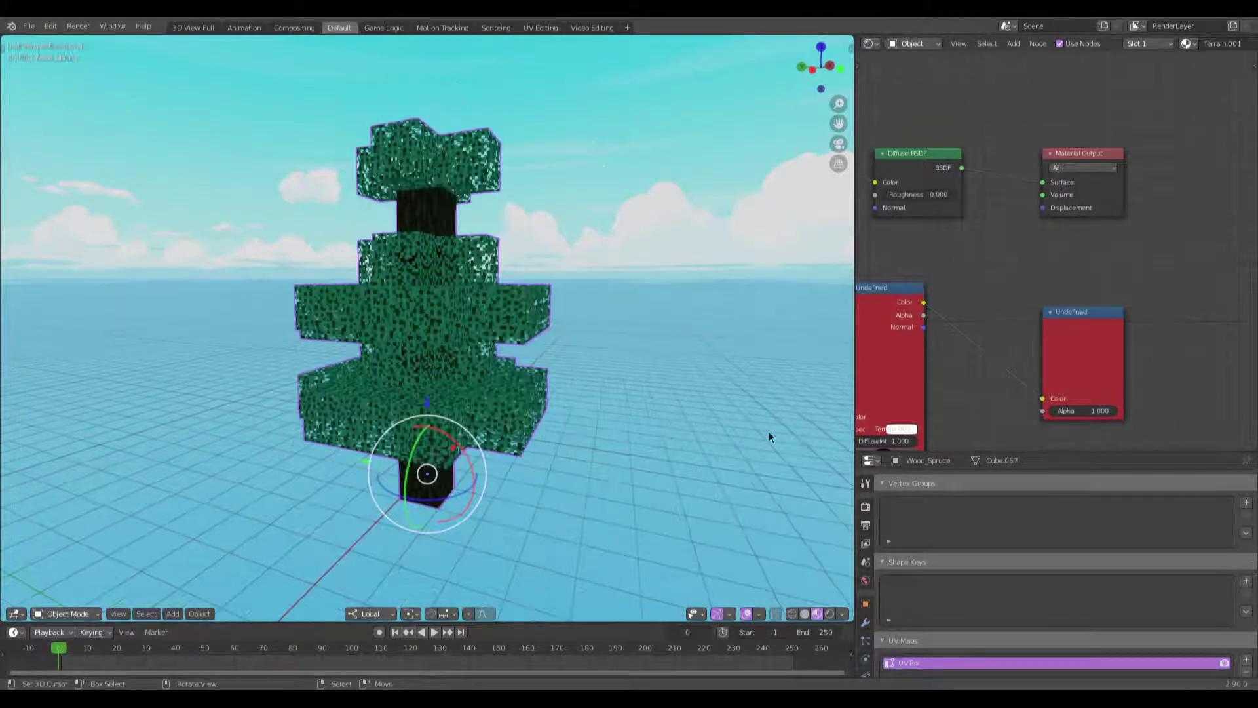
left_click(830, 613)
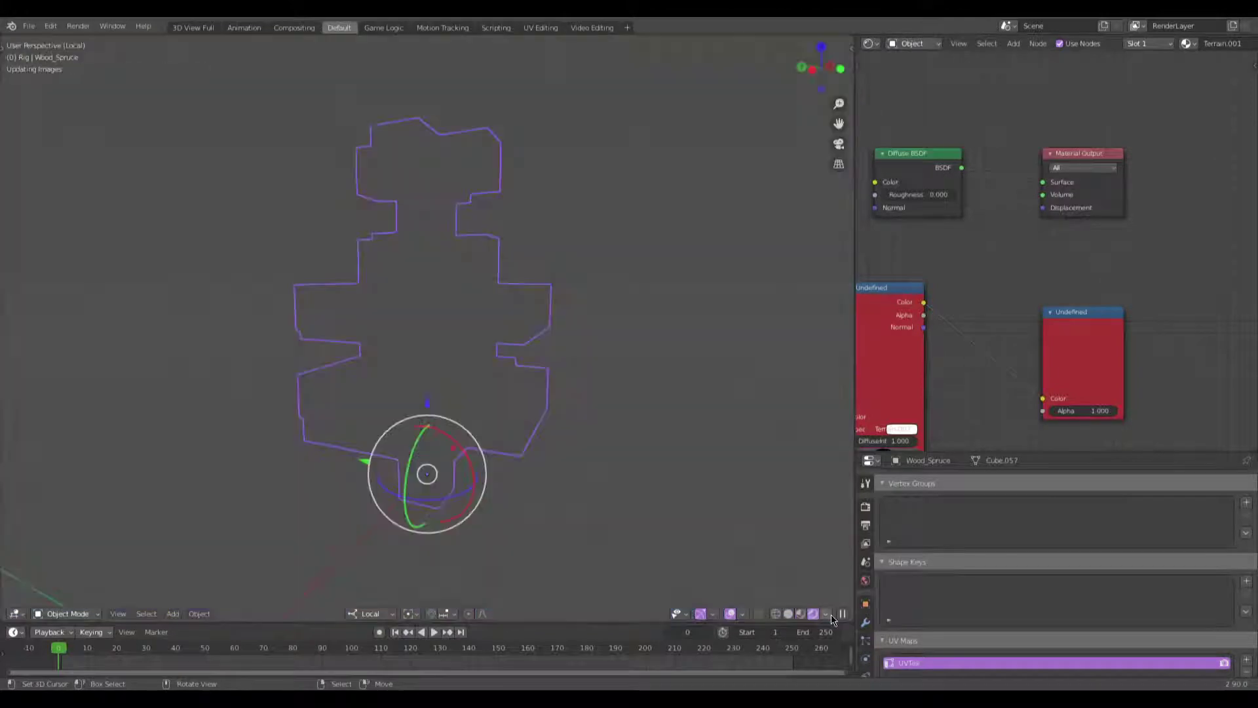
key("KP_Divide")
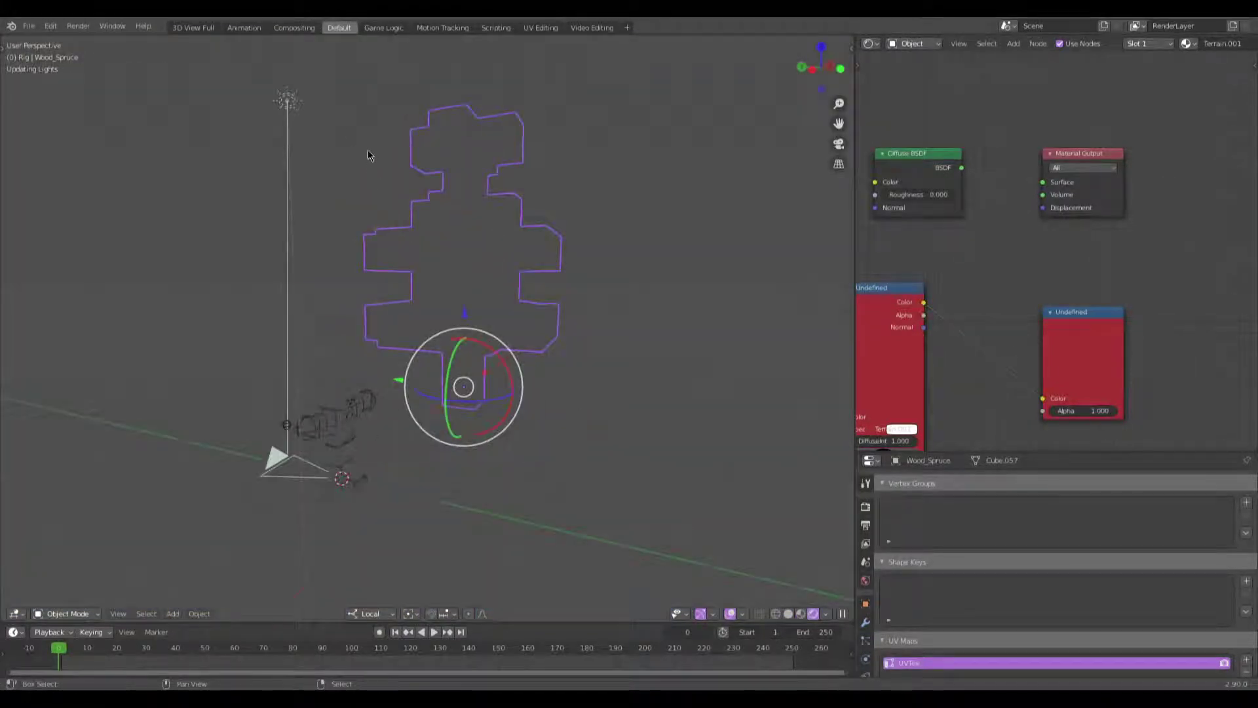
right_click(282, 106)
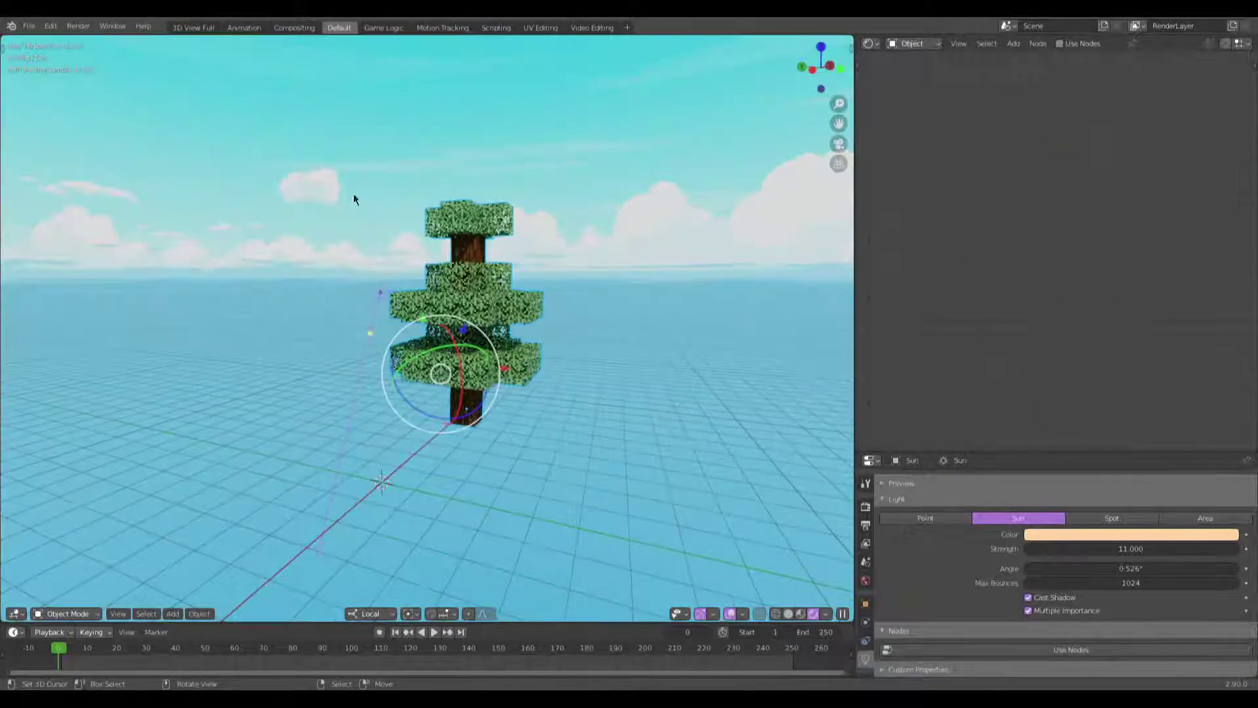
middle_click_drag(565, 257, 517, 259)
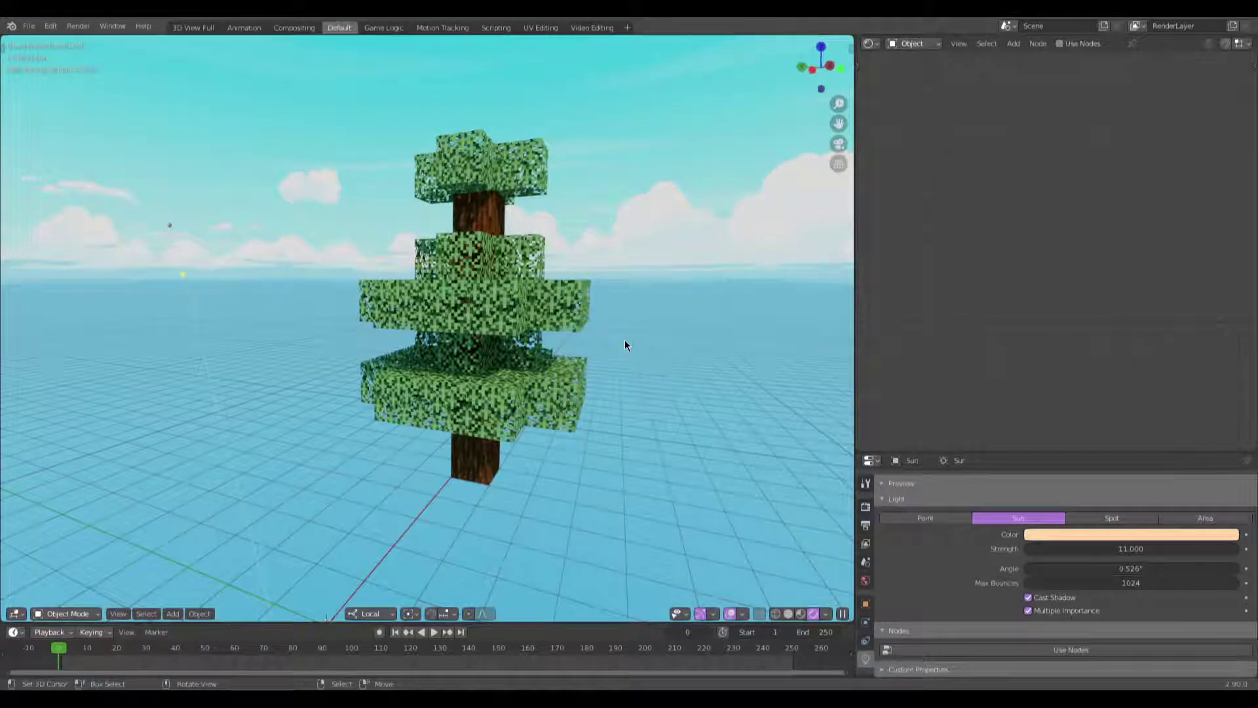
scroll(603, 344, "up", 3)
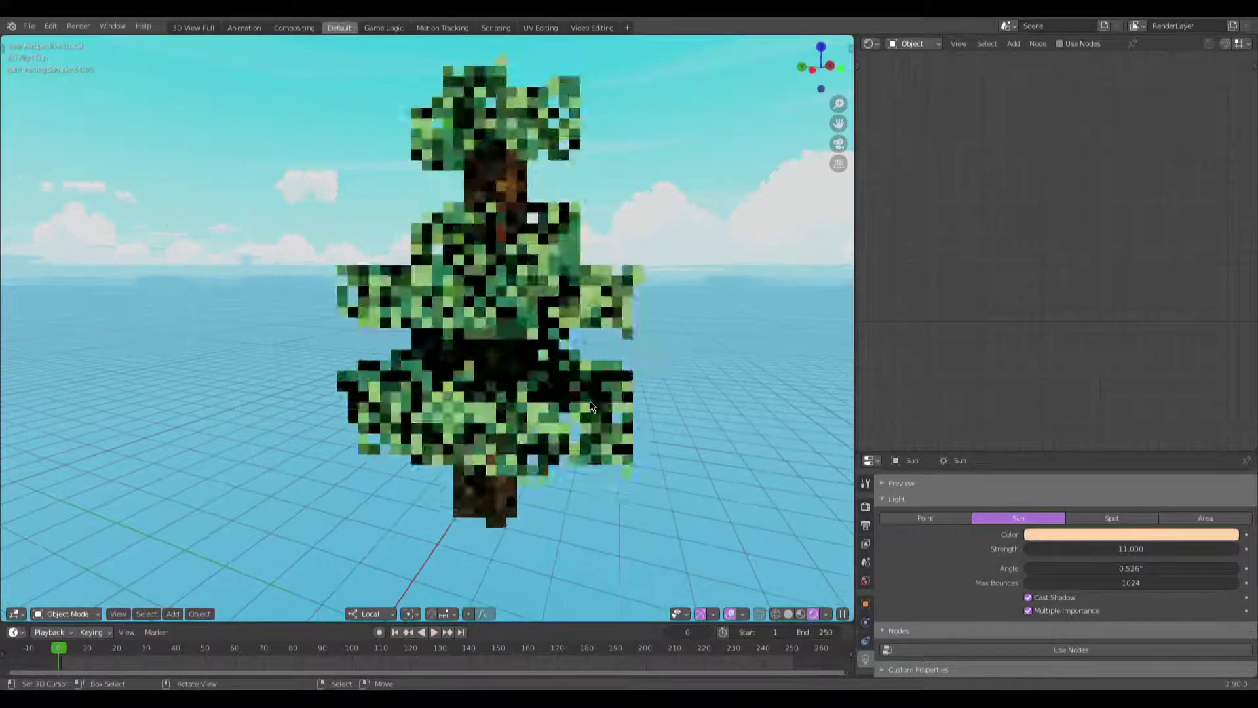
Step: Delete the undefined nodes from the spruce tree's Terrain.001 material
left_click(590, 400)
scroll(964, 295, "down", 4)
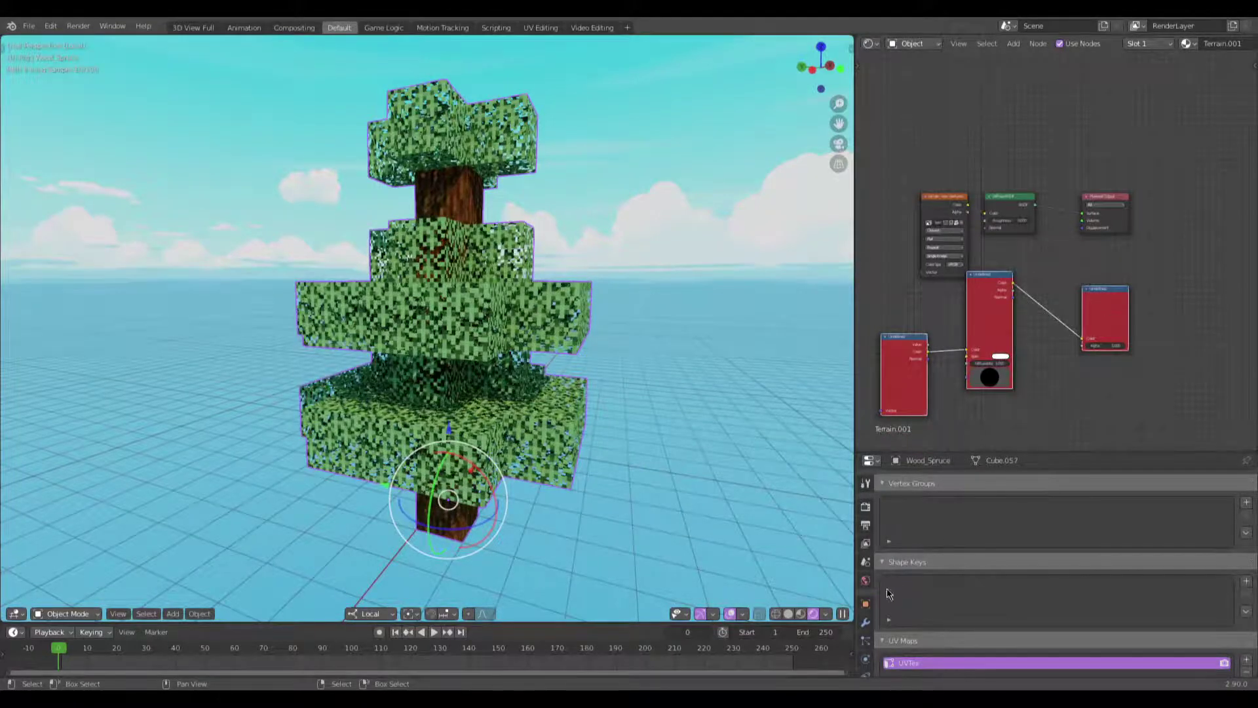
key("x")
Step: Delete the undefined nodes from the spruce tree's TerrainV2-Transparent material
scroll(863, 598, "down", 3)
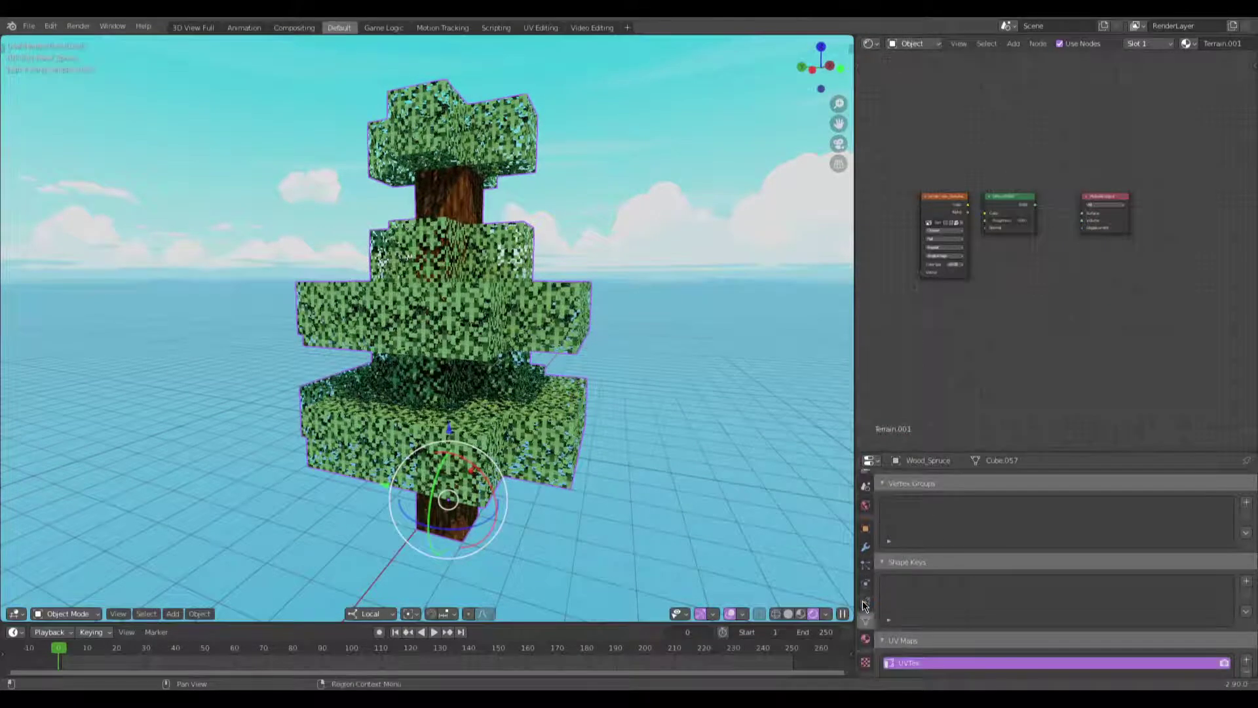
left_click(867, 639)
scroll(950, 545, "up", 6)
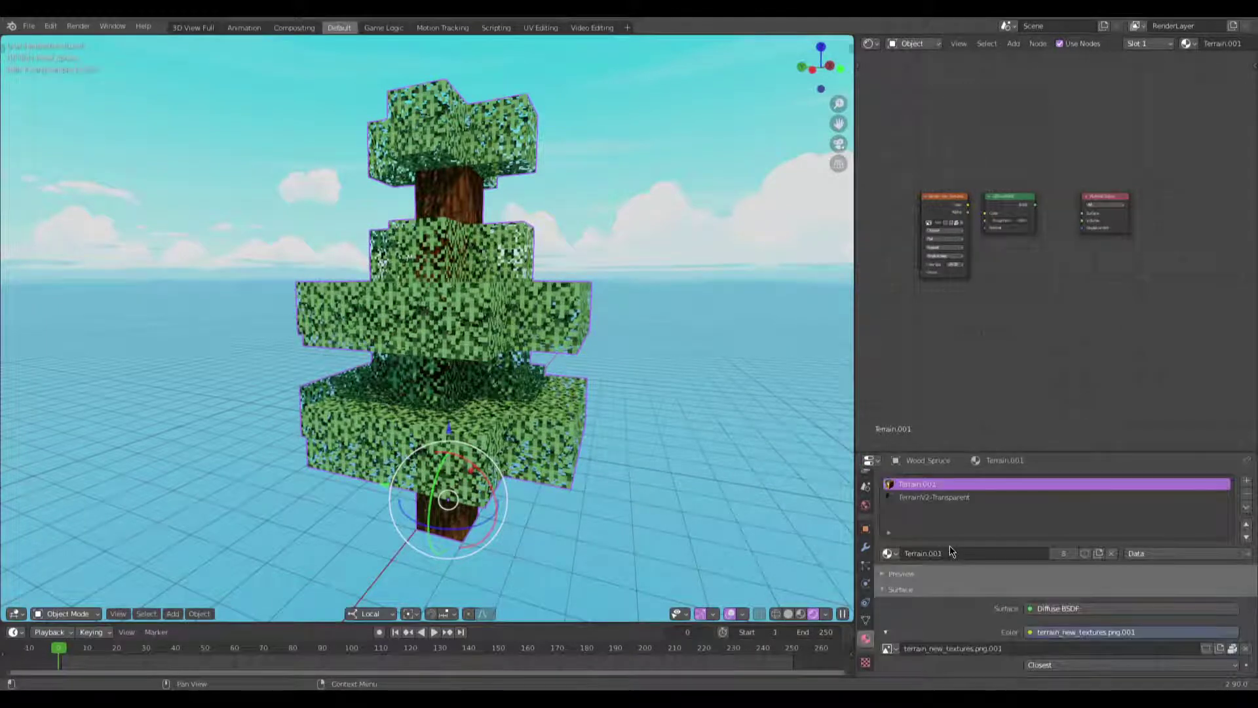
left_click(934, 497)
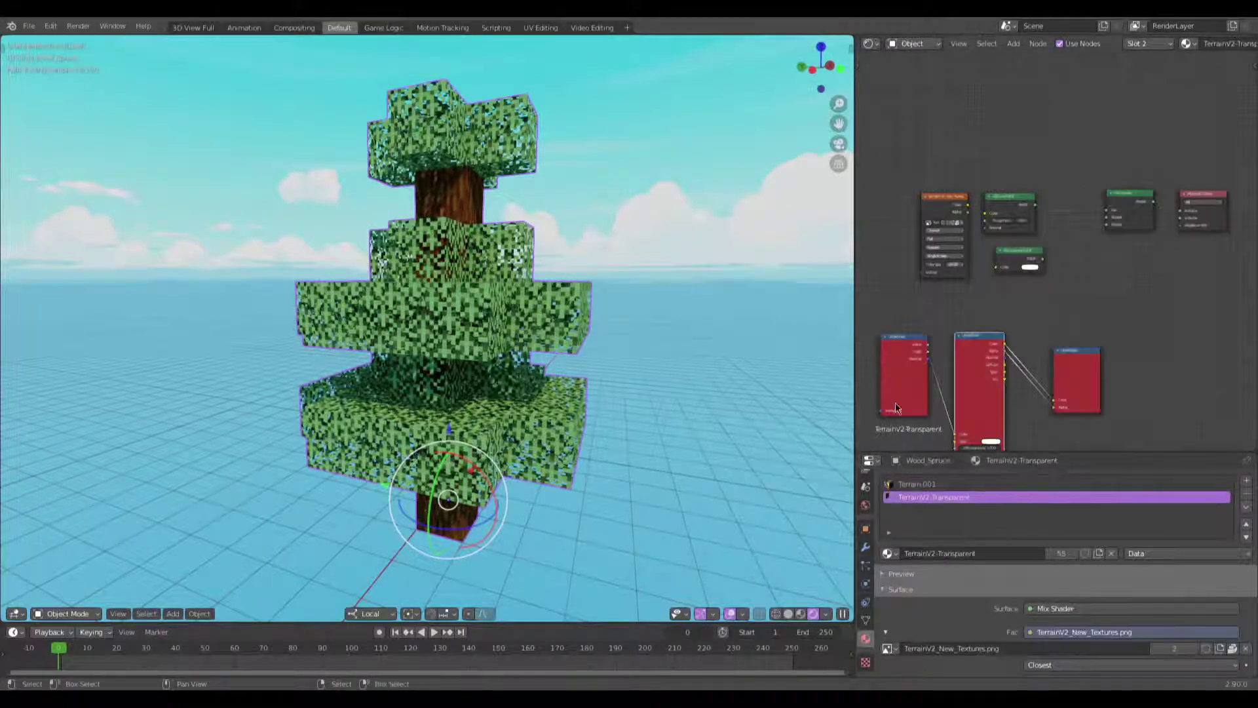
scroll(999, 315, "up", 2)
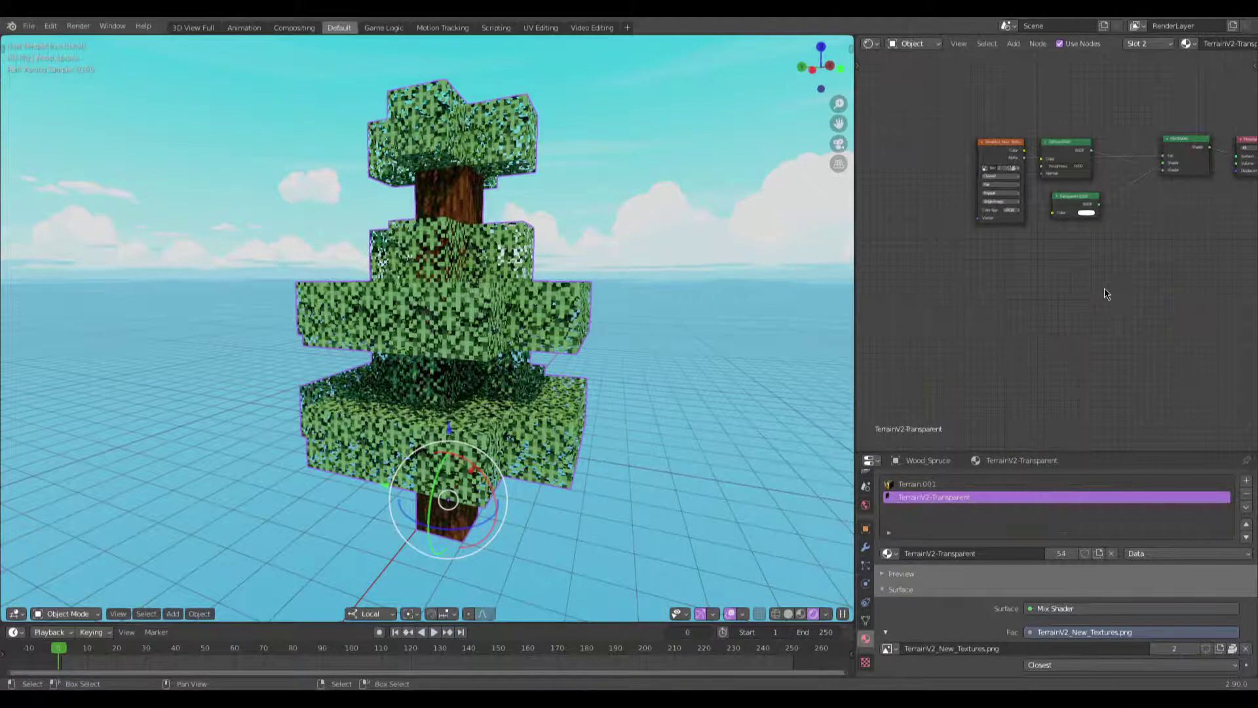
Step: Spread out the image texture, Diffuse, Transparent, Mix Shader and output nodes of the TerrainV2-Transparent material
scroll(1036, 311, "up", 4)
left_click_drag(936, 239, 944, 134)
middle_click_drag(1071, 232, 1011, 226)
left_click(1158, 215)
left_click(1053, 215)
scroll(1056, 218, "down", 3)
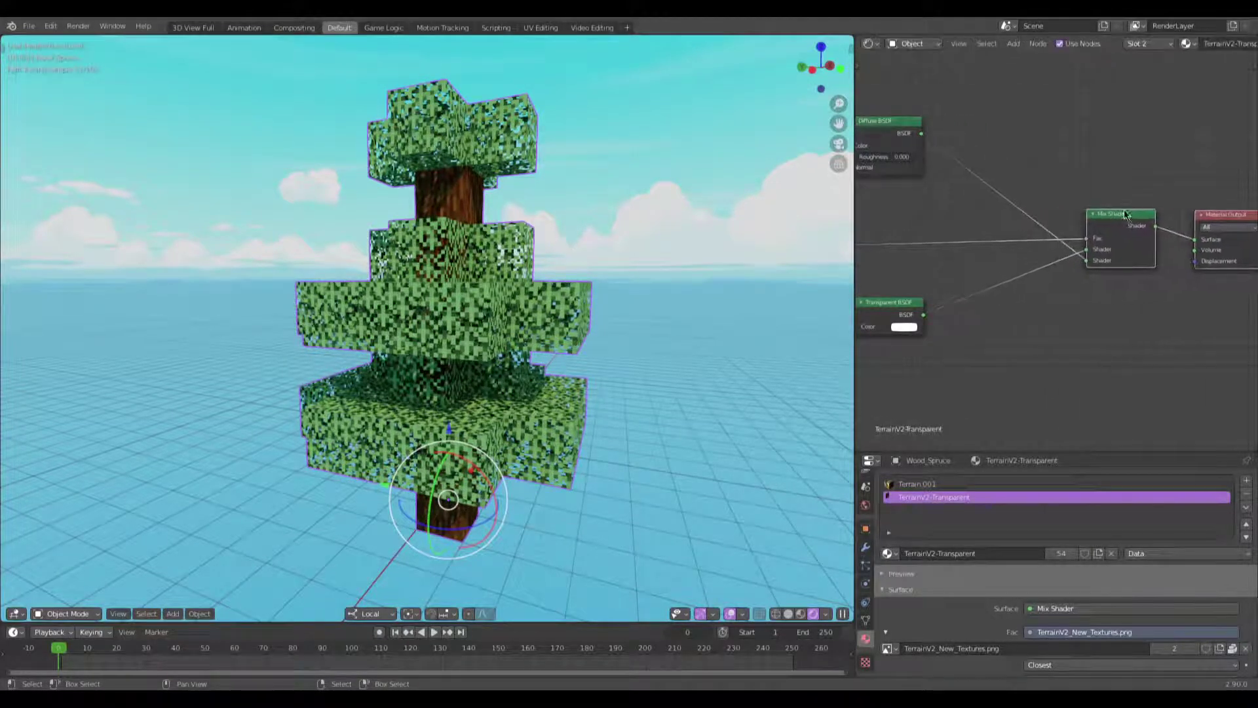
middle_click_drag(1026, 260, 1107, 246)
Step: Add a Translucent BSDF node and place it just below the Diffuse BSDF
key("shift+a")
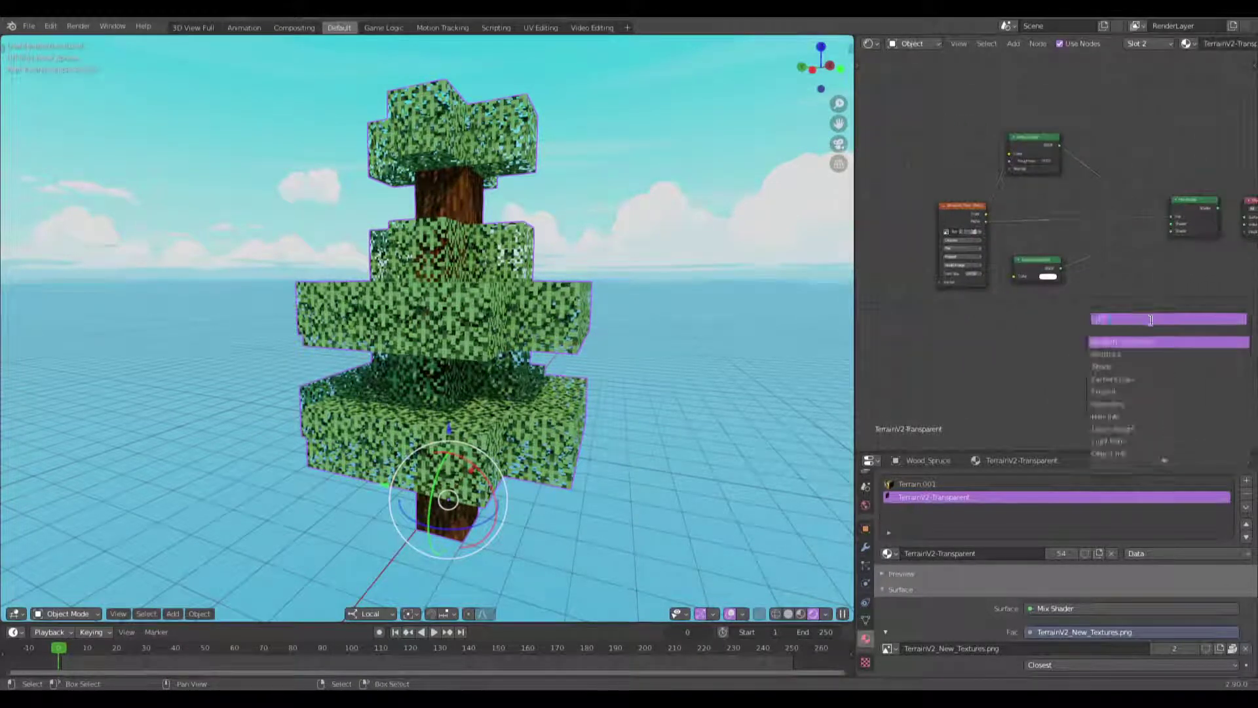
type("trans")
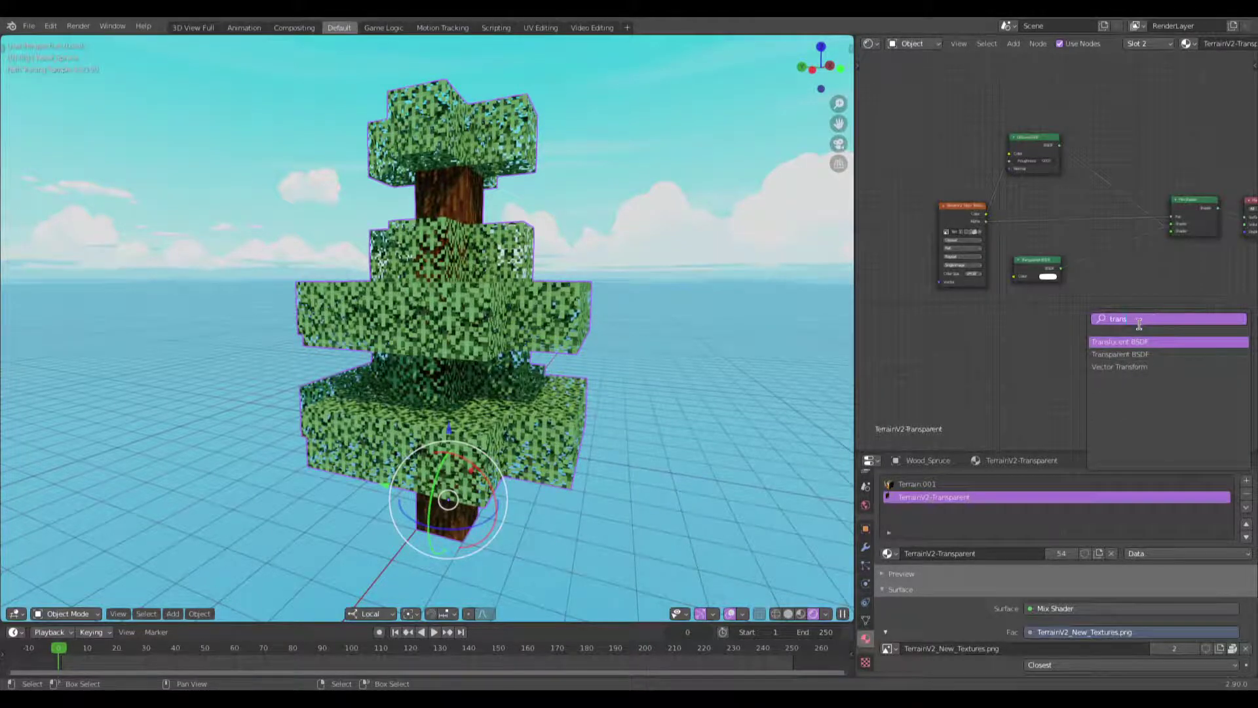
left_click(1139, 354)
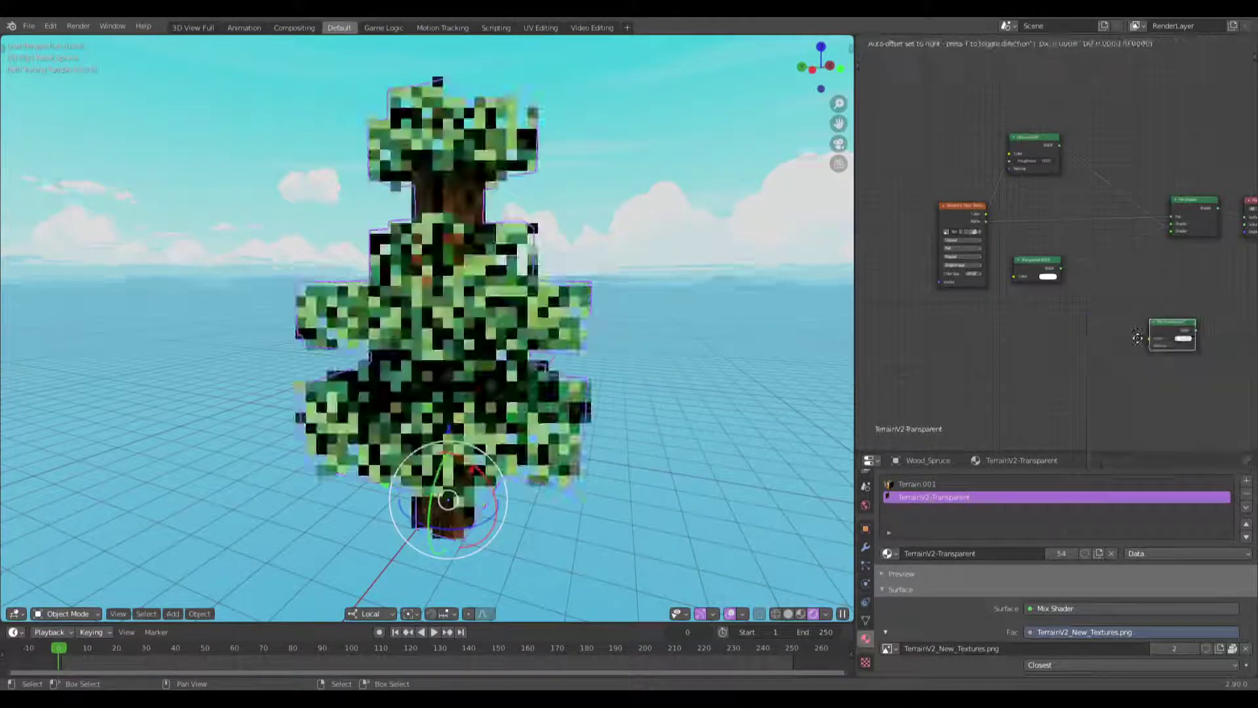
left_click(1141, 267)
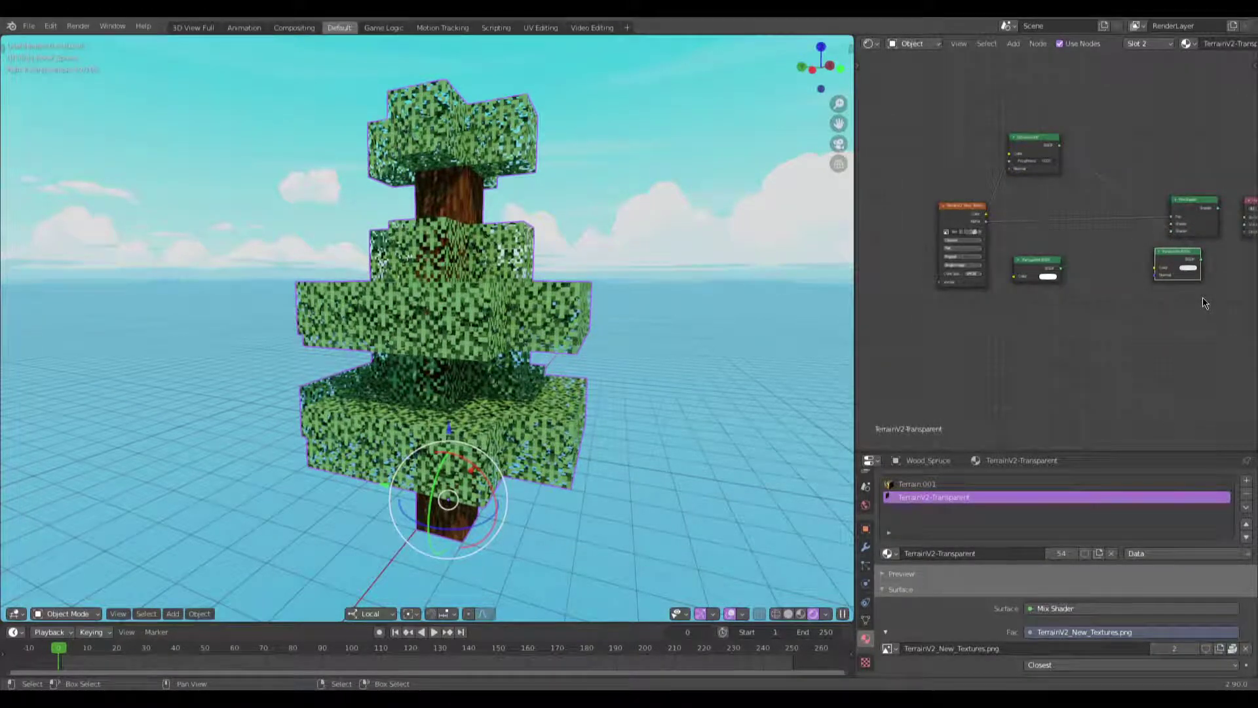
key("g")
left_click(1058, 225)
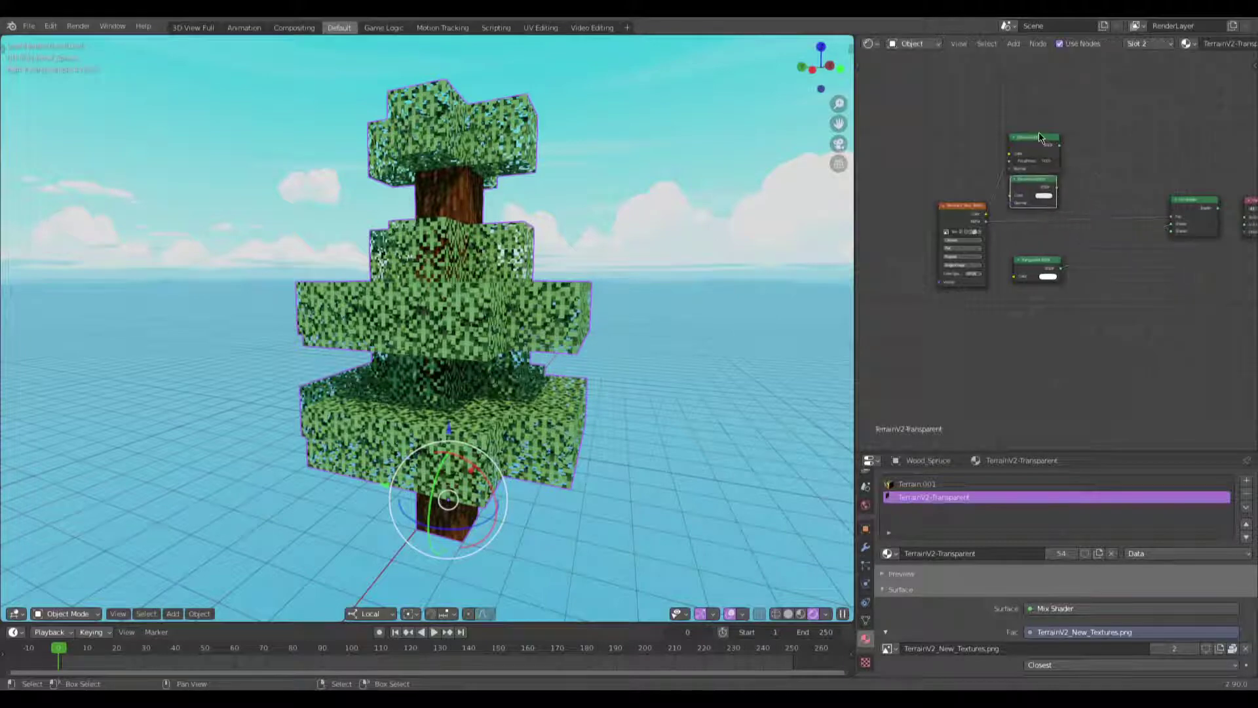
Step: Replace the Diffuse BSDF with the Translucent BSDF, wired between the texture's colour and the Mix Shader
left_click(1035, 135)
key("x")
left_click_drag(1035, 192, 1036, 159)
left_click_drag(988, 219, 1177, 229)
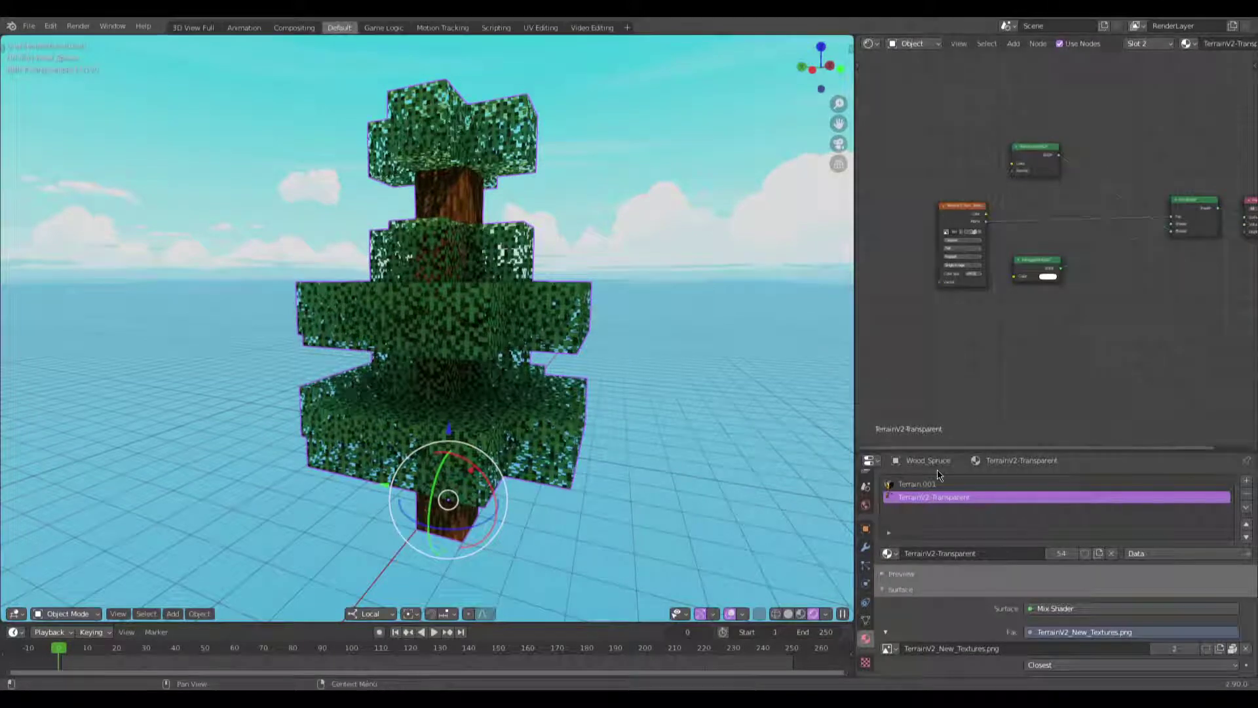
Step: Examine the translucent leaves of the spruce tree from several angles and distances
middle_click_drag(489, 387, 530, 424)
scroll(529, 424, "down", 1)
scroll(525, 452, "up", 4)
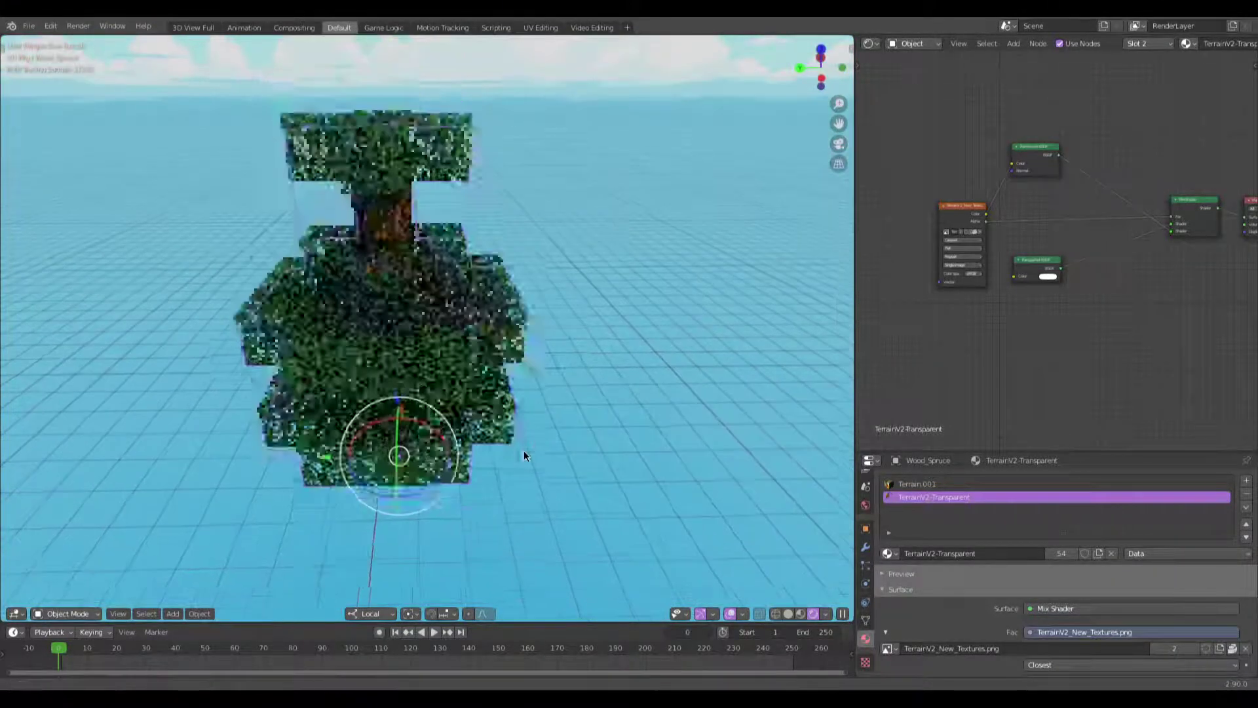
middle_click_drag(527, 461, 517, 427)
scroll(516, 427, "down", 4)
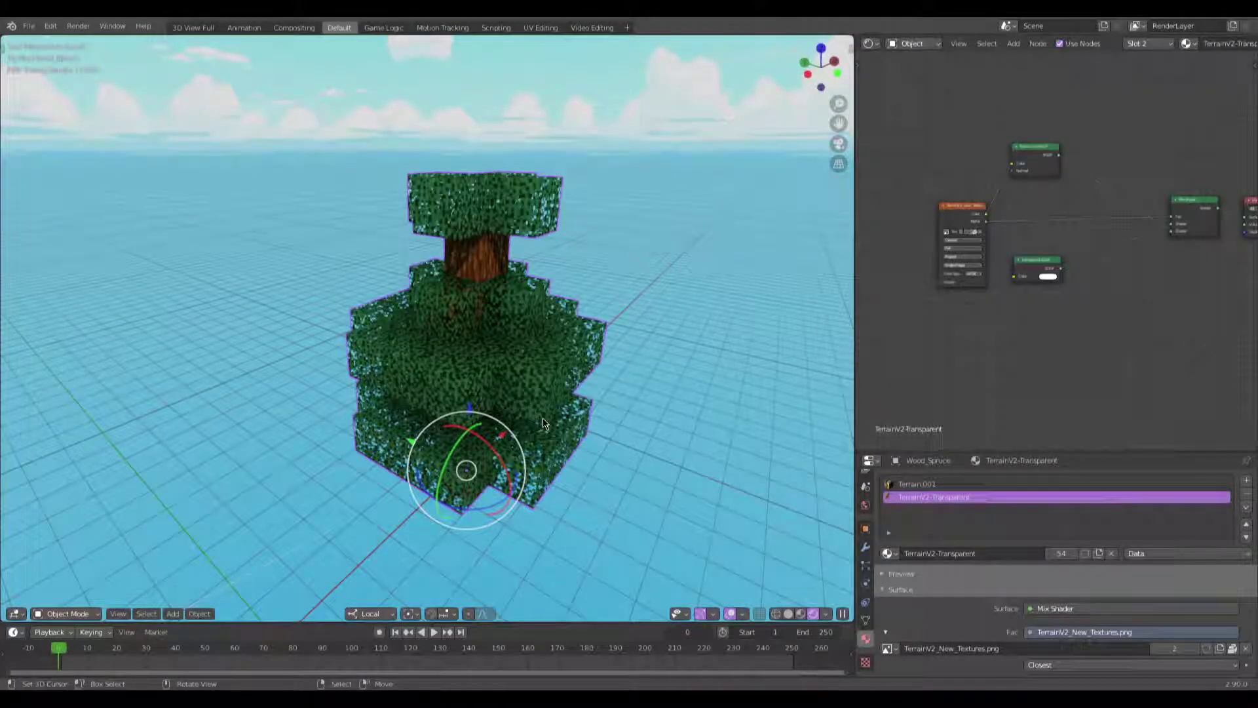
middle_click_drag(543, 423, 548, 467)
scroll(548, 467, "up", 3)
scroll(548, 463, "down", 3)
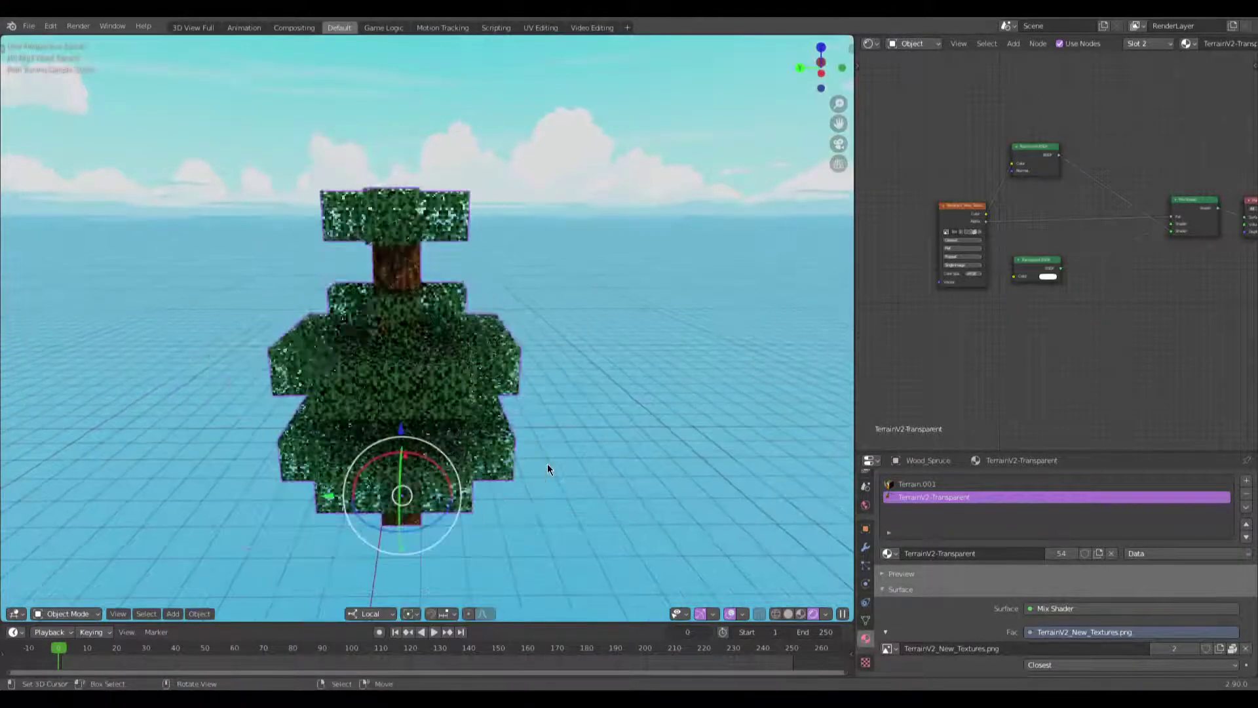
scroll(1079, 319, "up", 5)
middle_click_drag(1090, 245, 1081, 322)
scroll(1079, 328, "up", 2, "shift")
scroll(1079, 333, "down", 1, "shift")
middle_click_drag(570, 368, 528, 387)
Step: Try deleting the Mix Shader node from the leaf material and undo the deletion
middle_click_drag(1092, 277, 1041, 256)
left_click_drag(969, 350, 1132, 294)
scroll(1022, 322, "down", 1)
scroll(1075, 290, "right", 2, "ctrl")
left_click(1111, 251)
key("x")
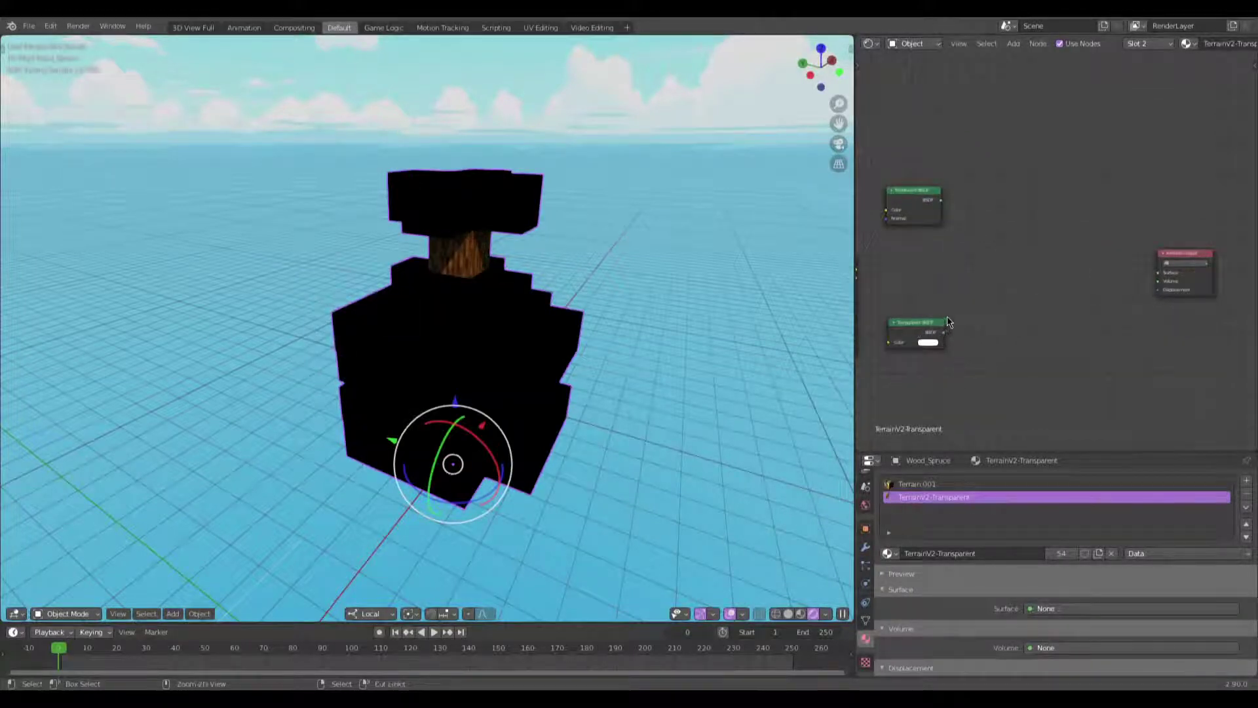
key("ctrl+z")
Step: Replace the Transparent BSDF with a Principled BSDF connected to the Mix Shader's first shader input
middle_click_drag(954, 321, 984, 317)
key("shift+a")
type("s")
type("princ")
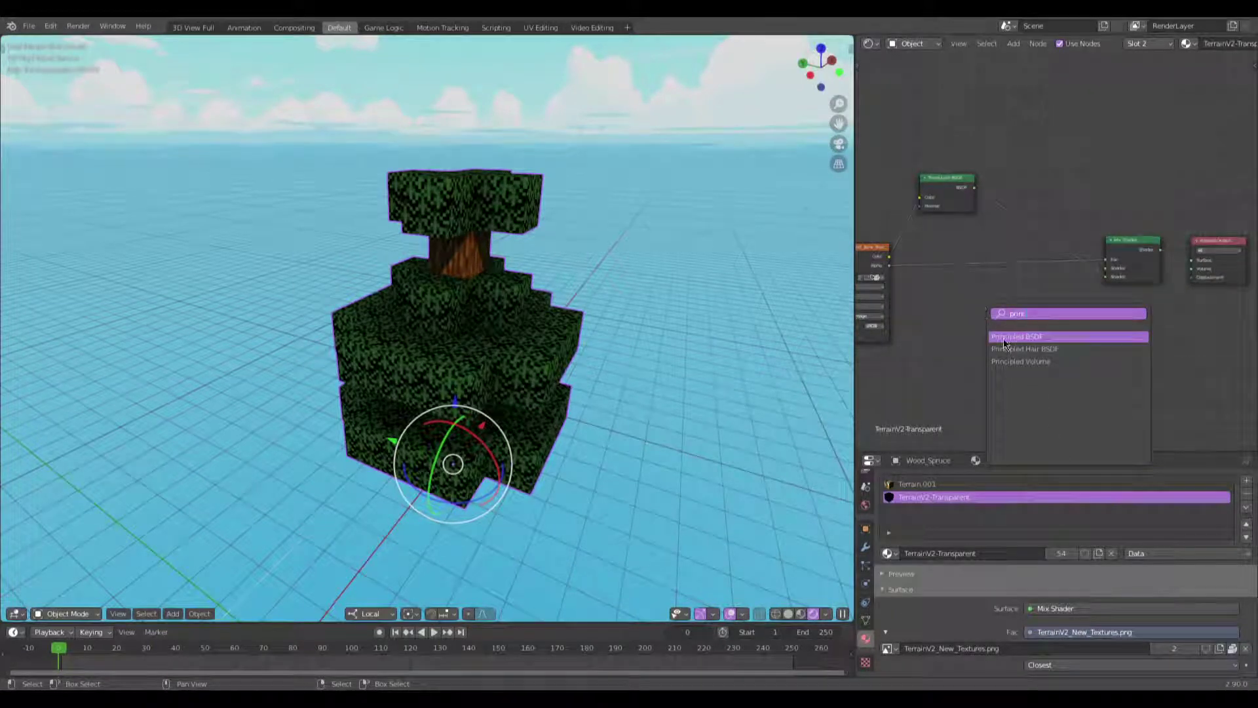
key("Return")
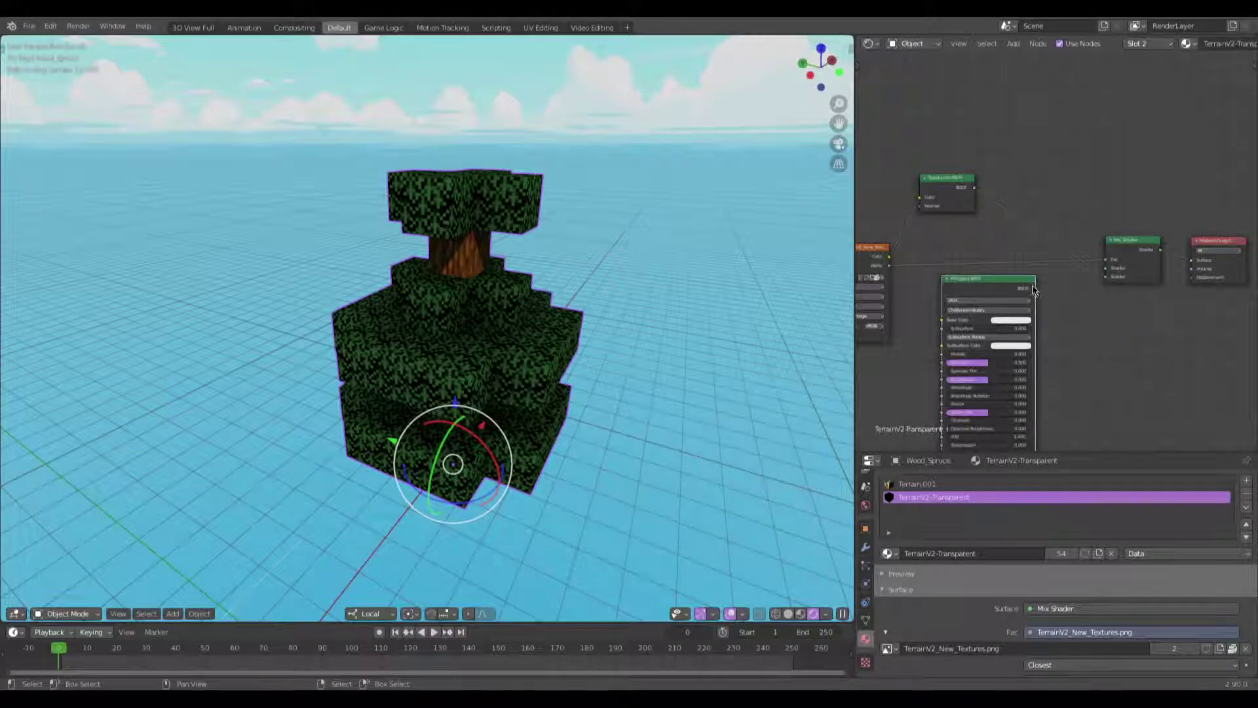
left_click_drag(1106, 260, 1032, 295)
middle_click_drag(1030, 322, 1060, 267)
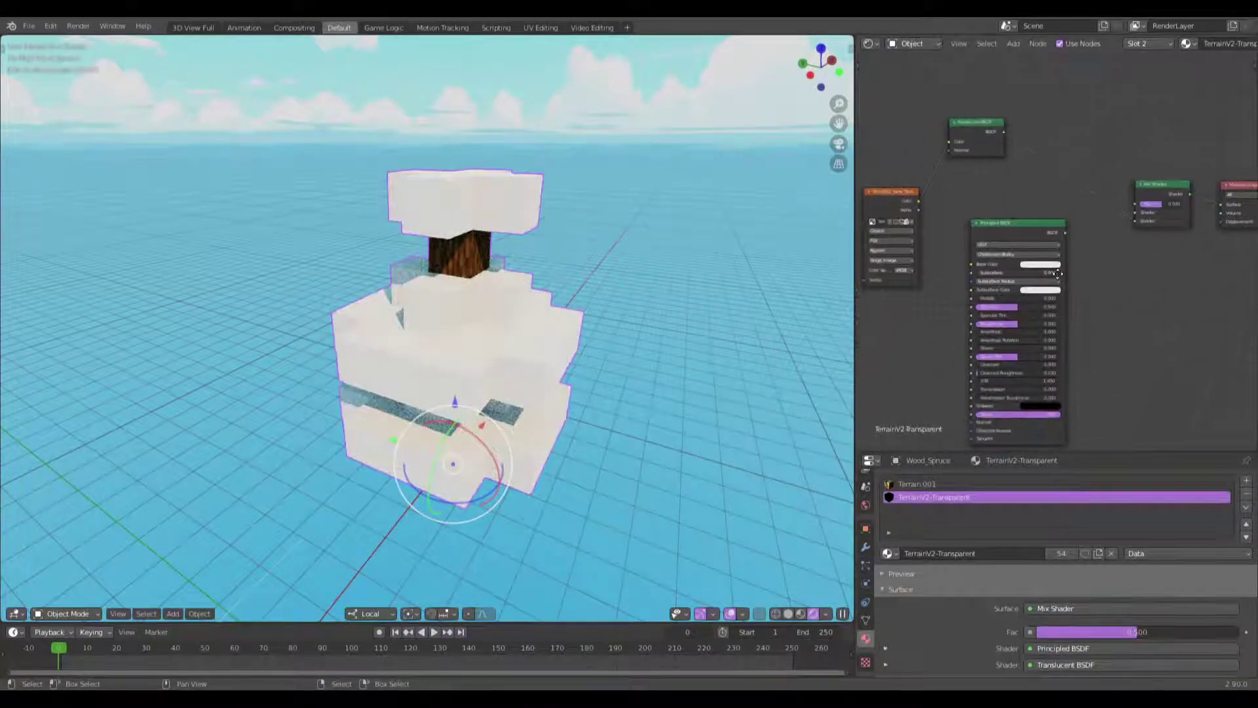
Step: Connect the texture's alpha to the Principled BSDF's Alpha and its colour to Base Color and Subsurface Color
left_click_drag(918, 210, 971, 414)
left_click_drag(1012, 235, 1005, 211)
scroll(981, 208, "up", 2)
left_click_drag(896, 195, 962, 243)
left_click_drag(895, 195, 958, 272)
scroll(984, 356, "up", 1)
middle_click_drag(984, 355, 990, 326)
Step: Connect the leaf texture's Alpha output to the Mix Shader's Fac input
key("KP_3")
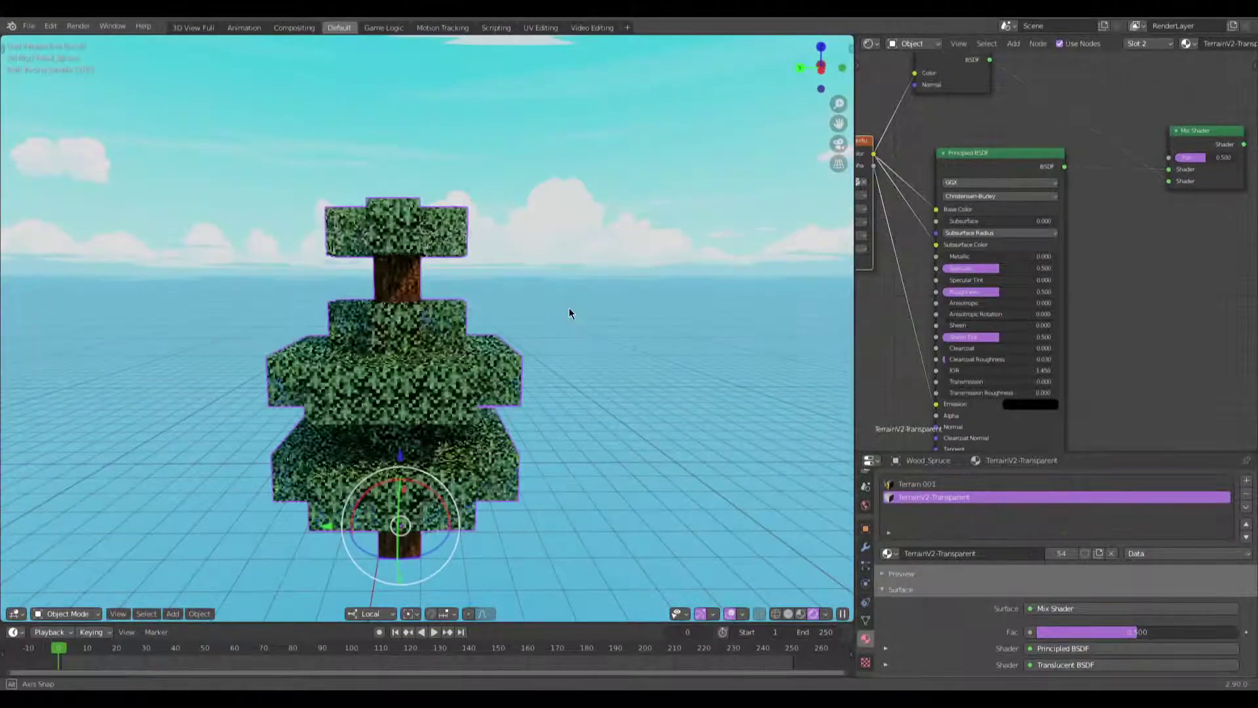
scroll(567, 309, "up", 3)
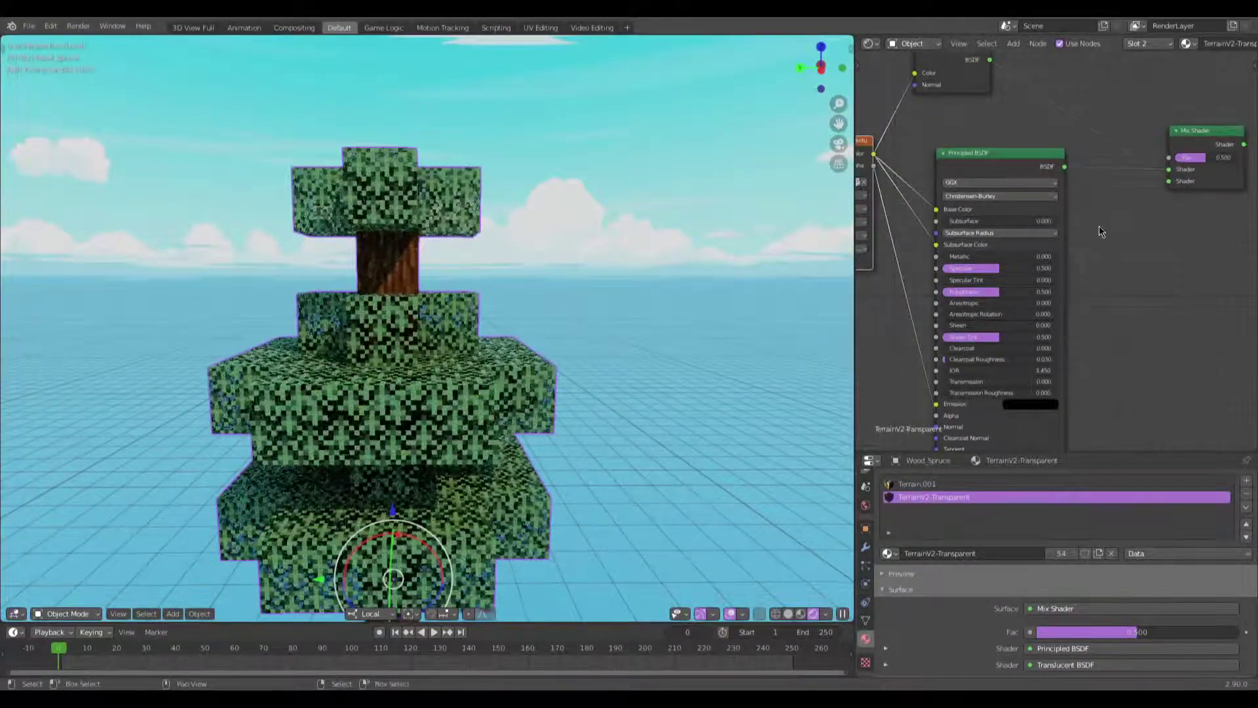
middle_click_drag(1100, 227, 1076, 297)
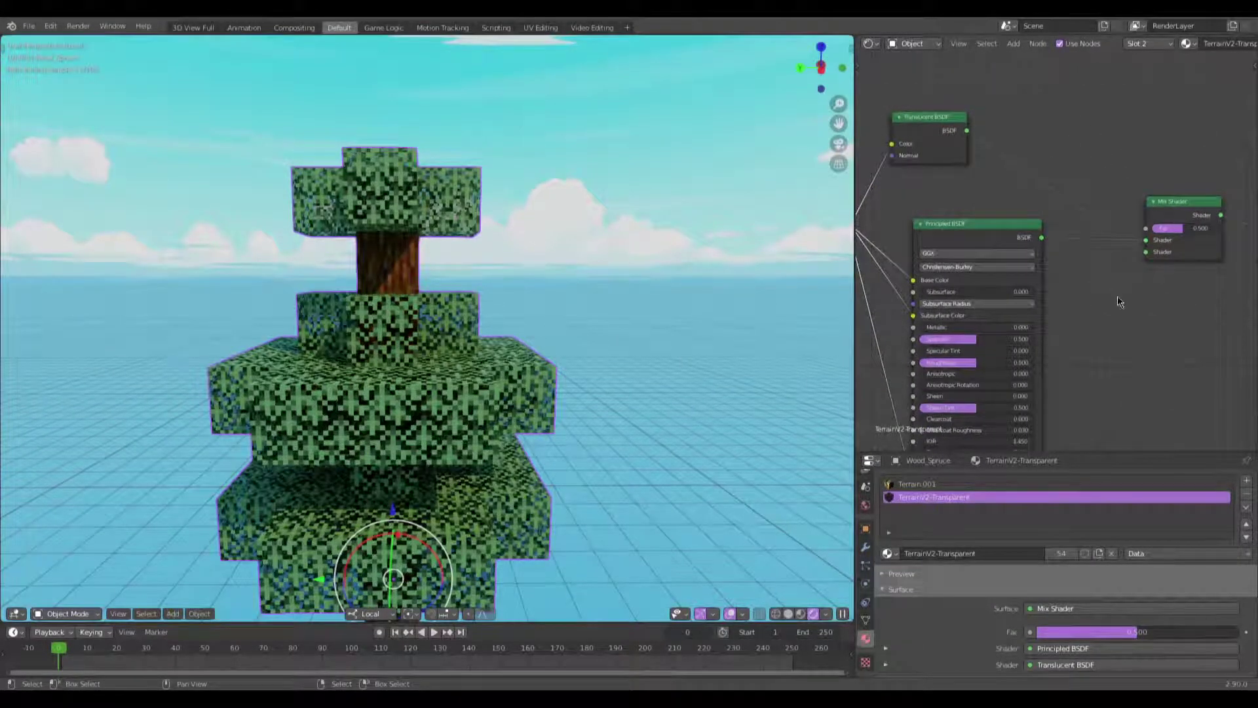
scroll(1055, 251, "down", 1)
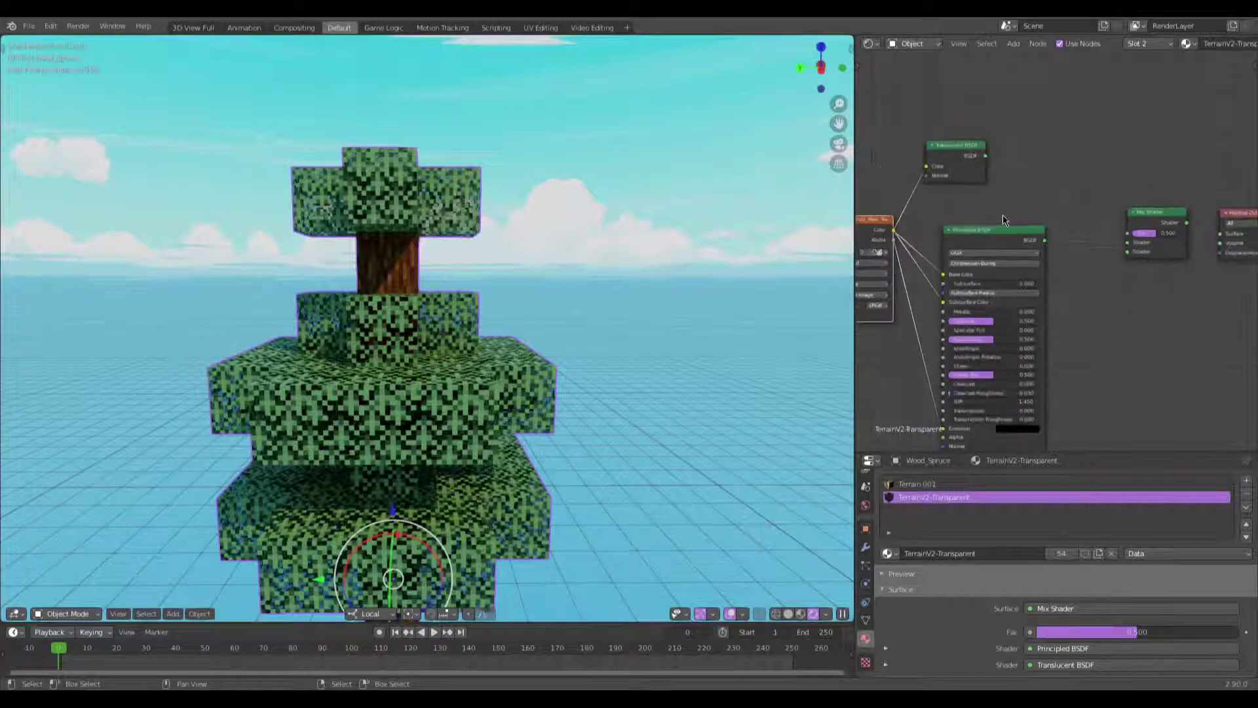
left_click_drag(895, 240, 1116, 238)
middle_click_drag(1115, 238, 1044, 256)
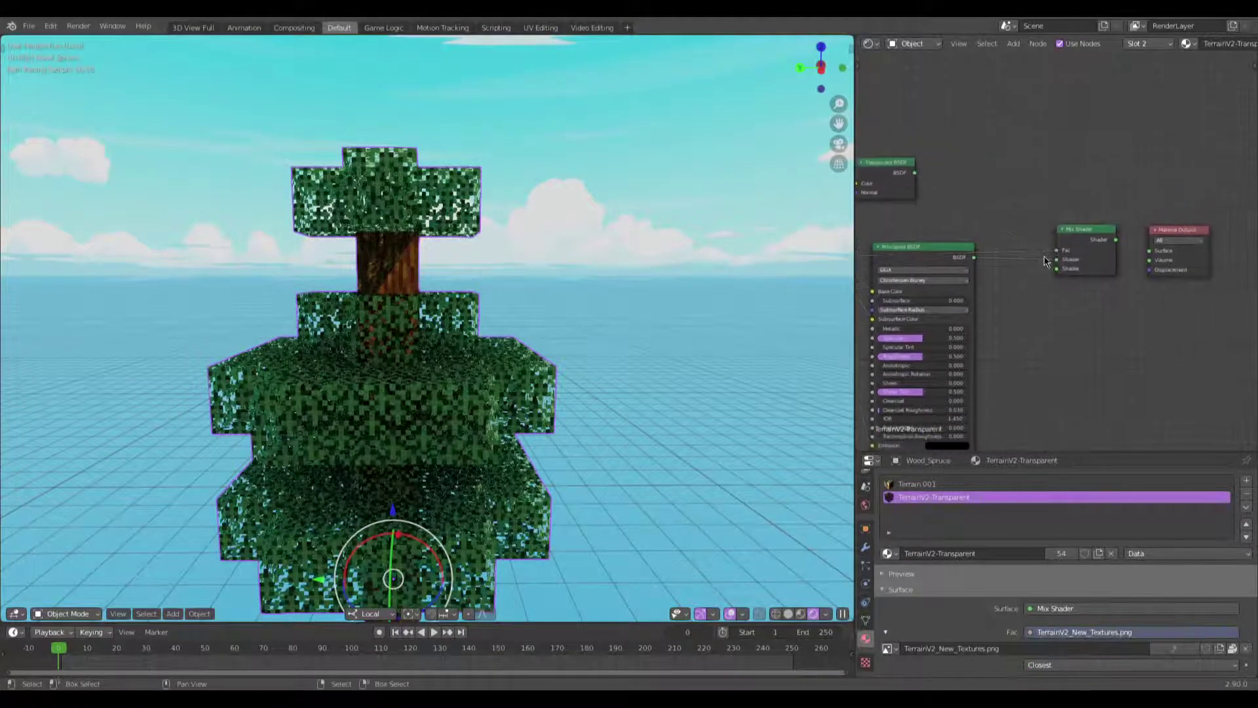
Step: Try the Principled and Translucent shaders in swapped Mix Shader inputs, restore their order and check the leaves
scroll(1052, 262, "up", 2)
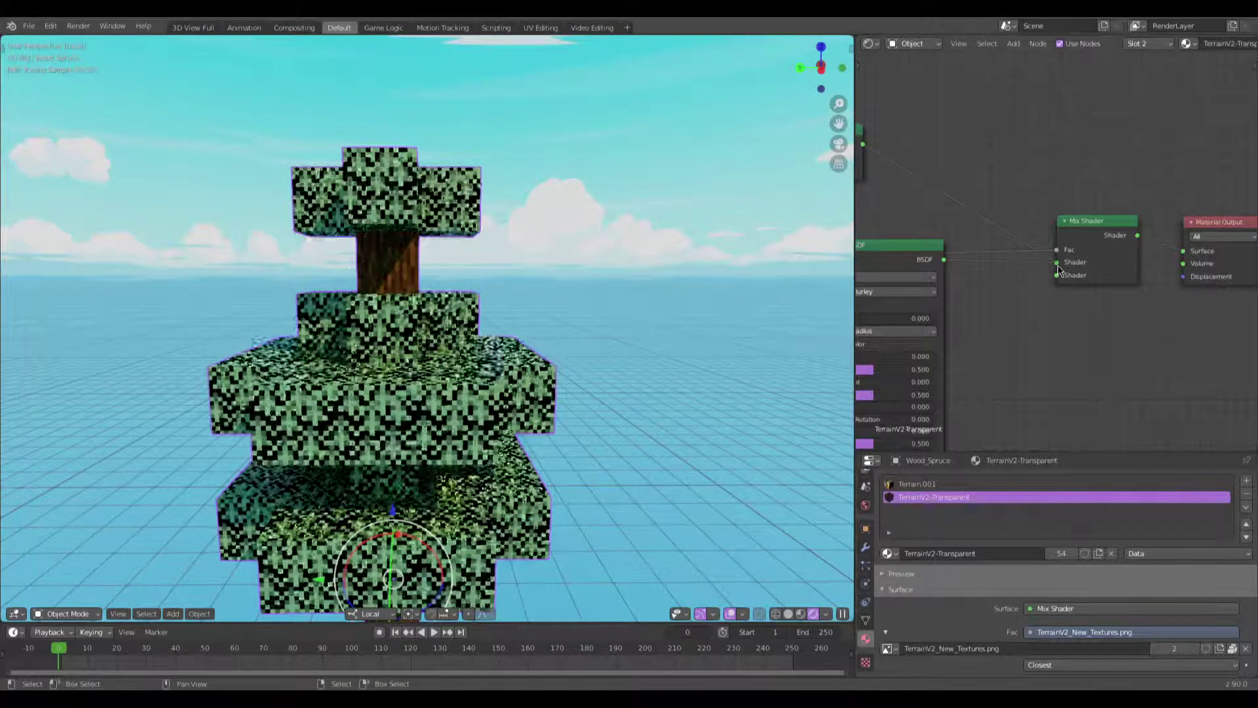
left_click_drag(1058, 264, 1058, 275)
scroll(1038, 284, "down", 2)
middle_click_drag(1038, 285, 1070, 257)
middle_click_drag(570, 350, 620, 332)
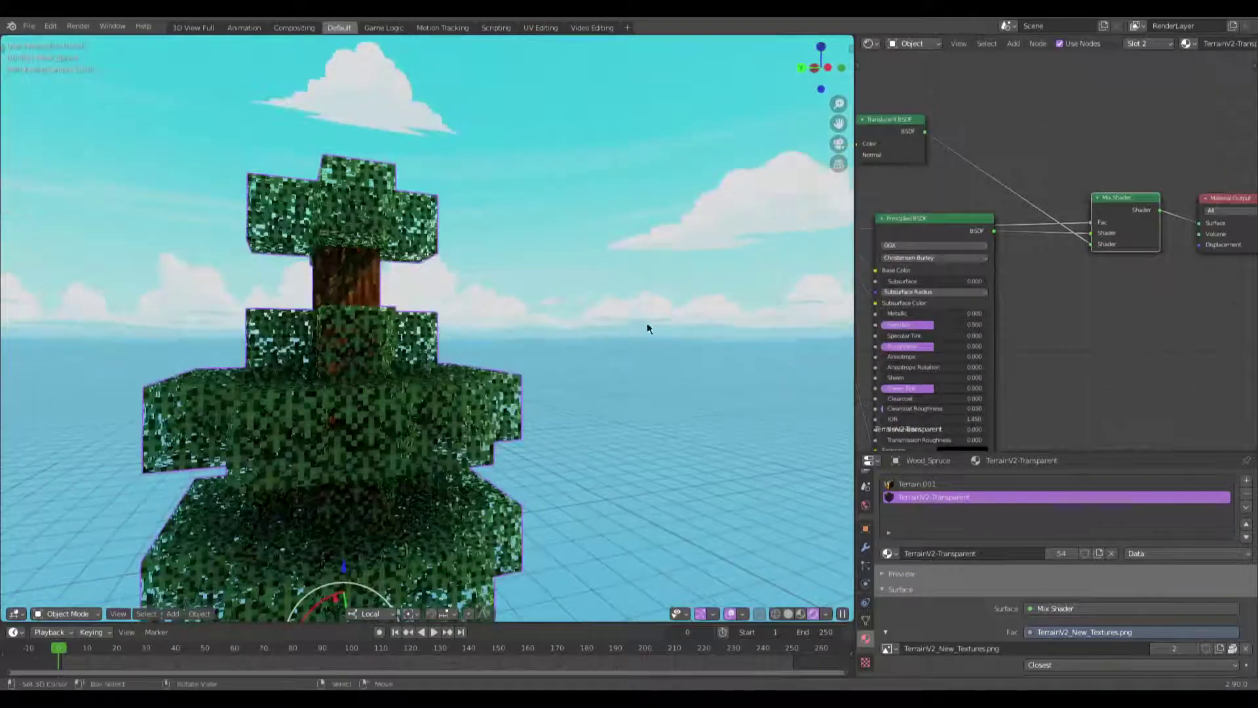
Step: Disconnect the texture's alpha from the Mix Shader's Fac and set the Fac to 0
left_click_drag(1091, 223, 1187, 229)
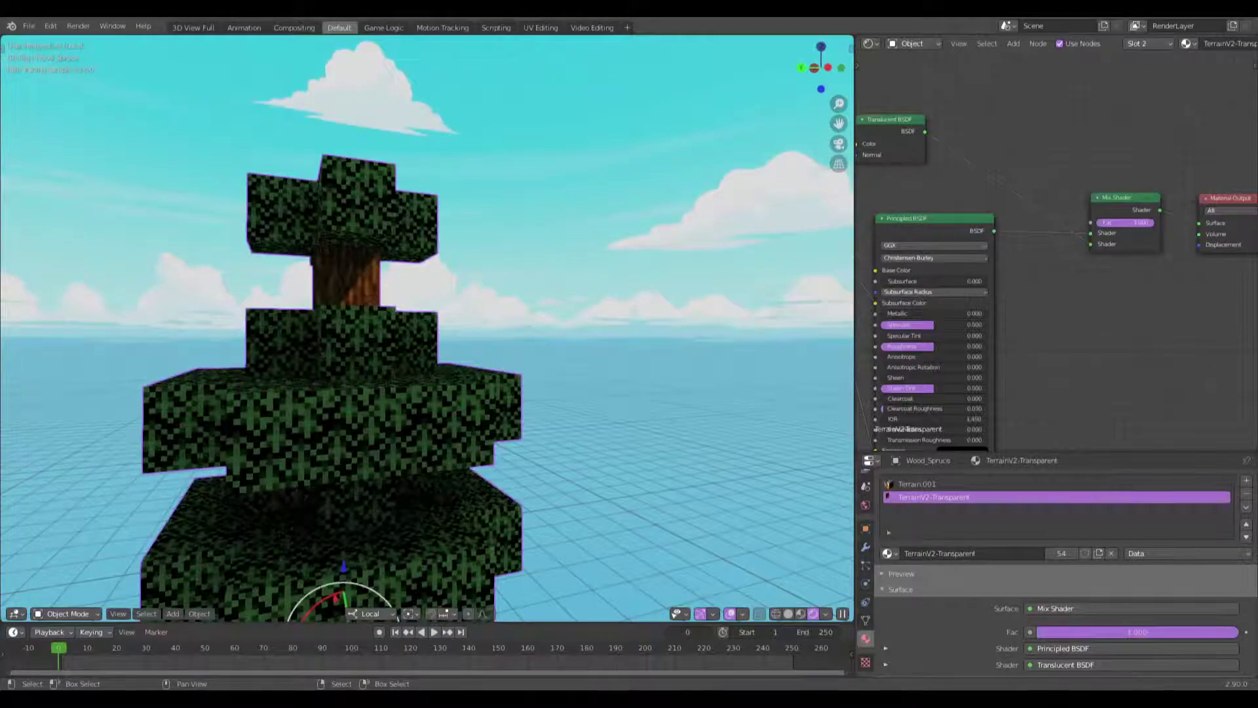
left_click_drag(1141, 222, 1062, 233)
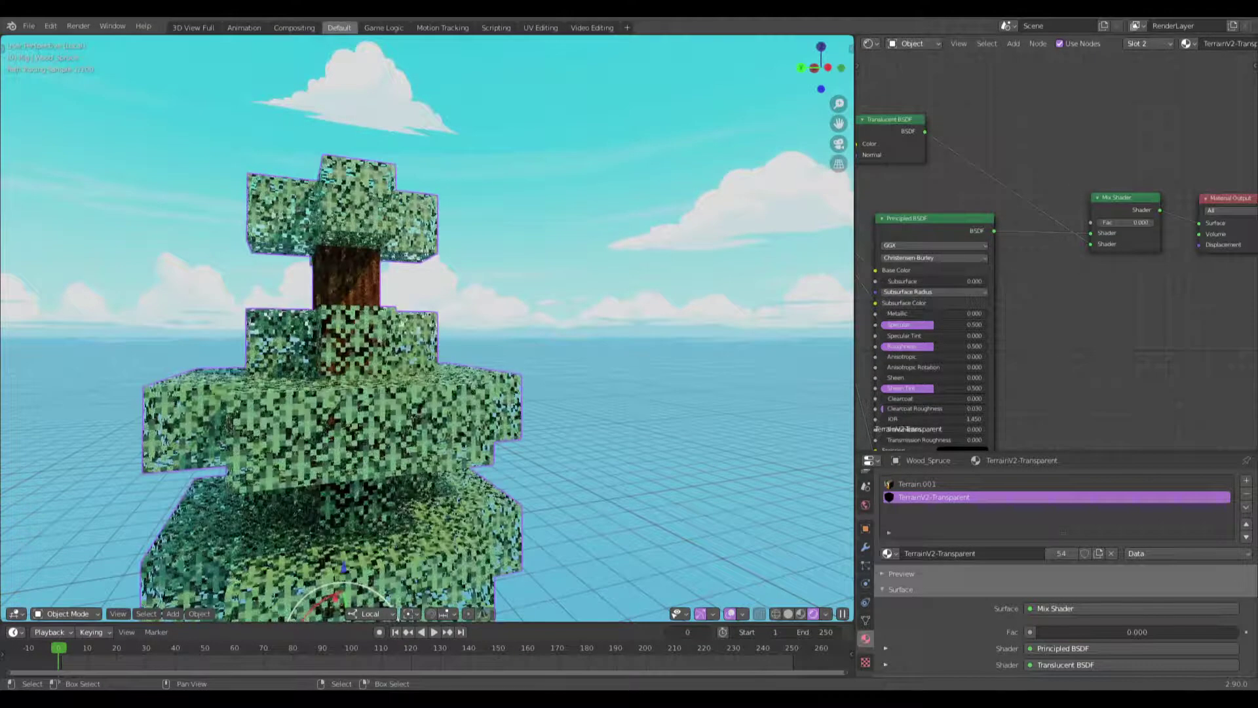
Step: Insert a second Mix Shader on the link between the Translucent BSDF and the final Mix Shader
scroll(995, 228, "down", 1)
middle_click_drag(995, 228, 1029, 241)
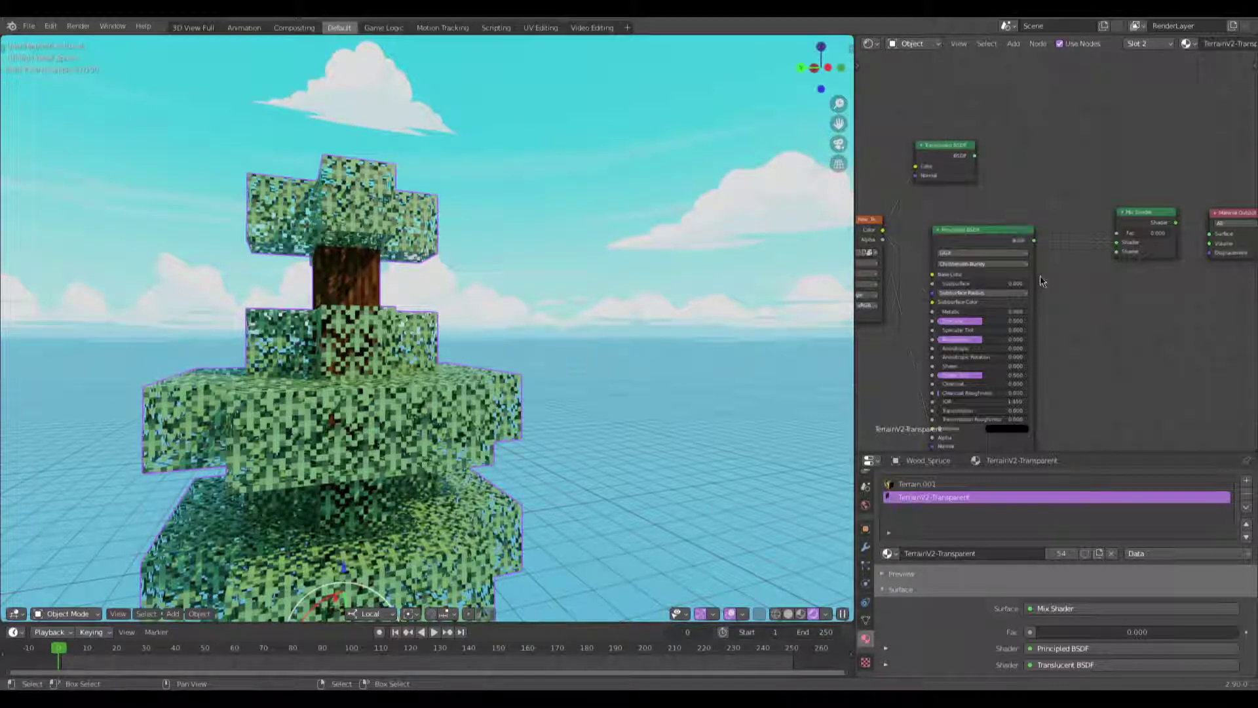
middle_click_drag(1040, 275, 1062, 263)
key("shift+a")
left_click(1069, 205)
type("mix")
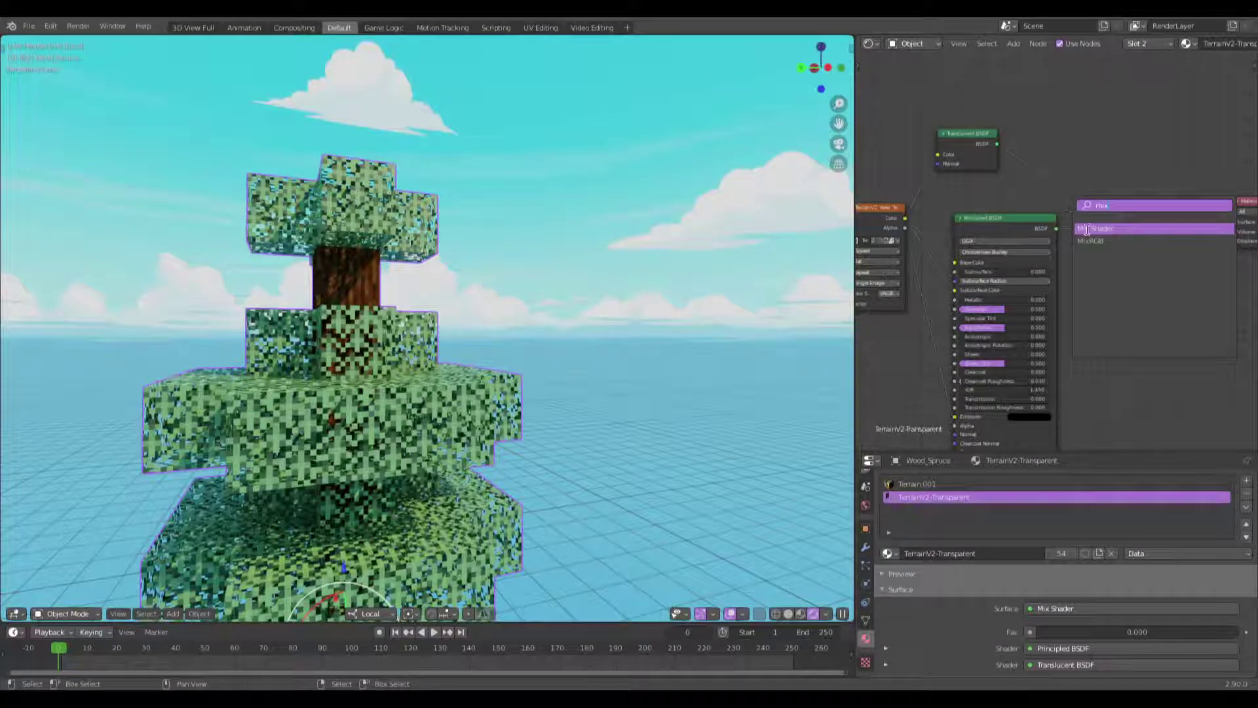
left_click(1088, 229)
left_click(1048, 165)
left_click_drag(1031, 183, 1032, 175)
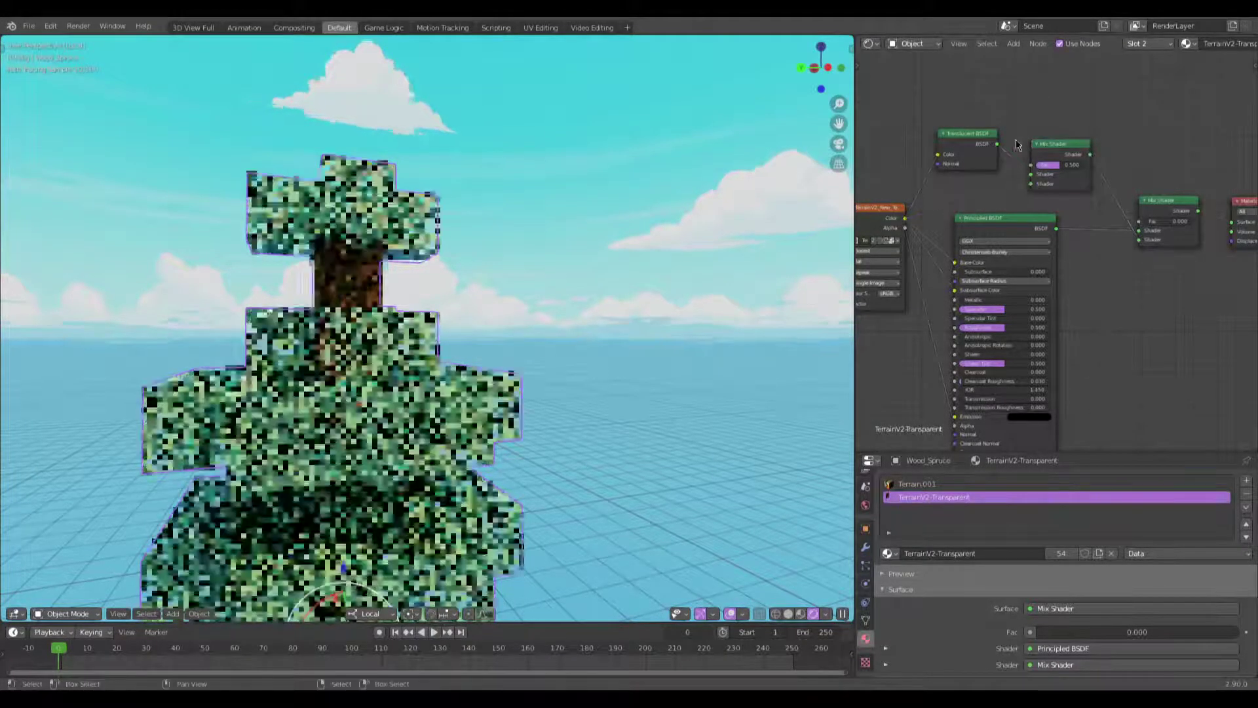
middle_click_drag(999, 91, 1006, 162)
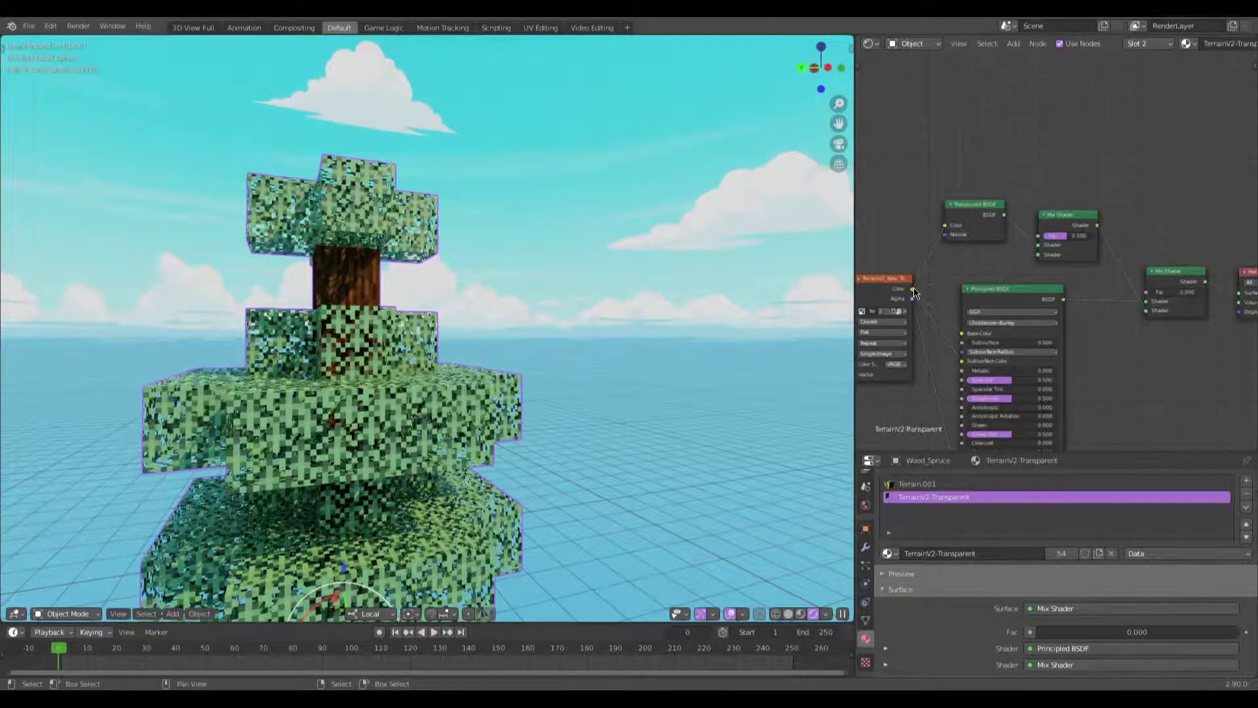
Step: Move the Translucent BSDF higher, add a Transparent BSDF below it and connect it to the new Mix Shader
left_click_drag(968, 220, 945, 140)
left_click_drag(1038, 244, 1062, 271)
key("shift+a")
left_click(947, 234)
type("tram")
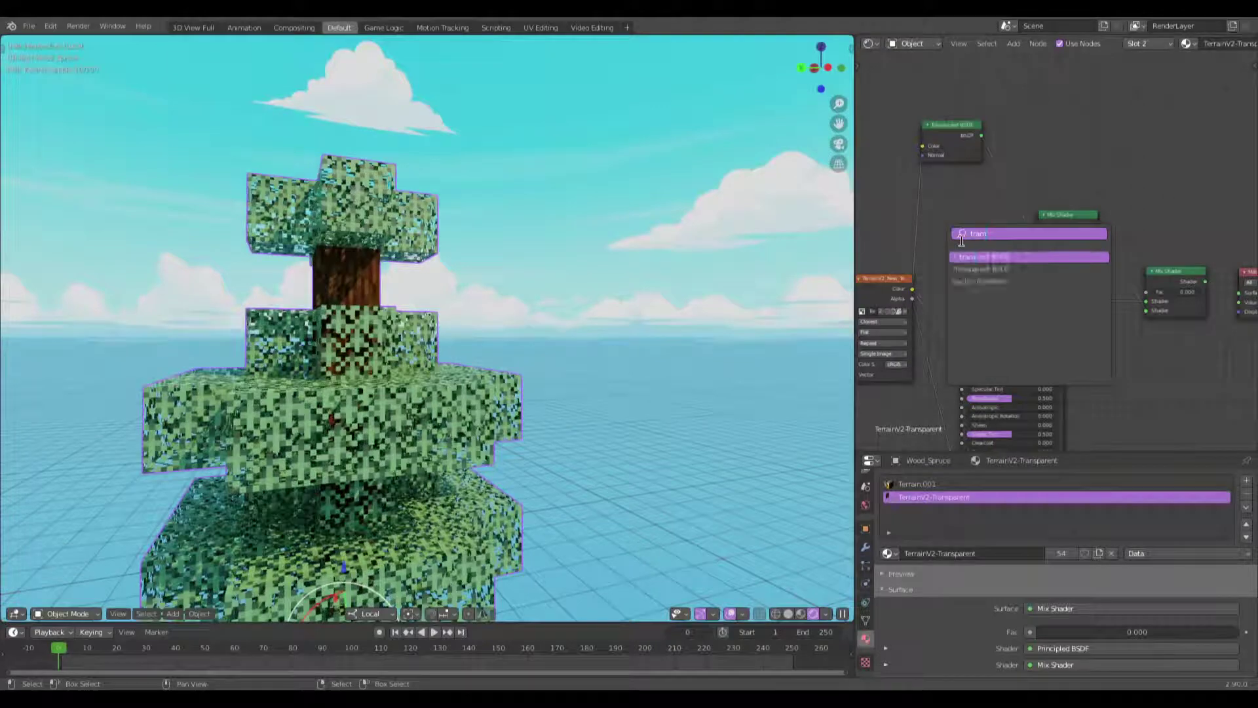
left_click(981, 269)
left_click(988, 239)
left_click_drag(995, 225, 1039, 255)
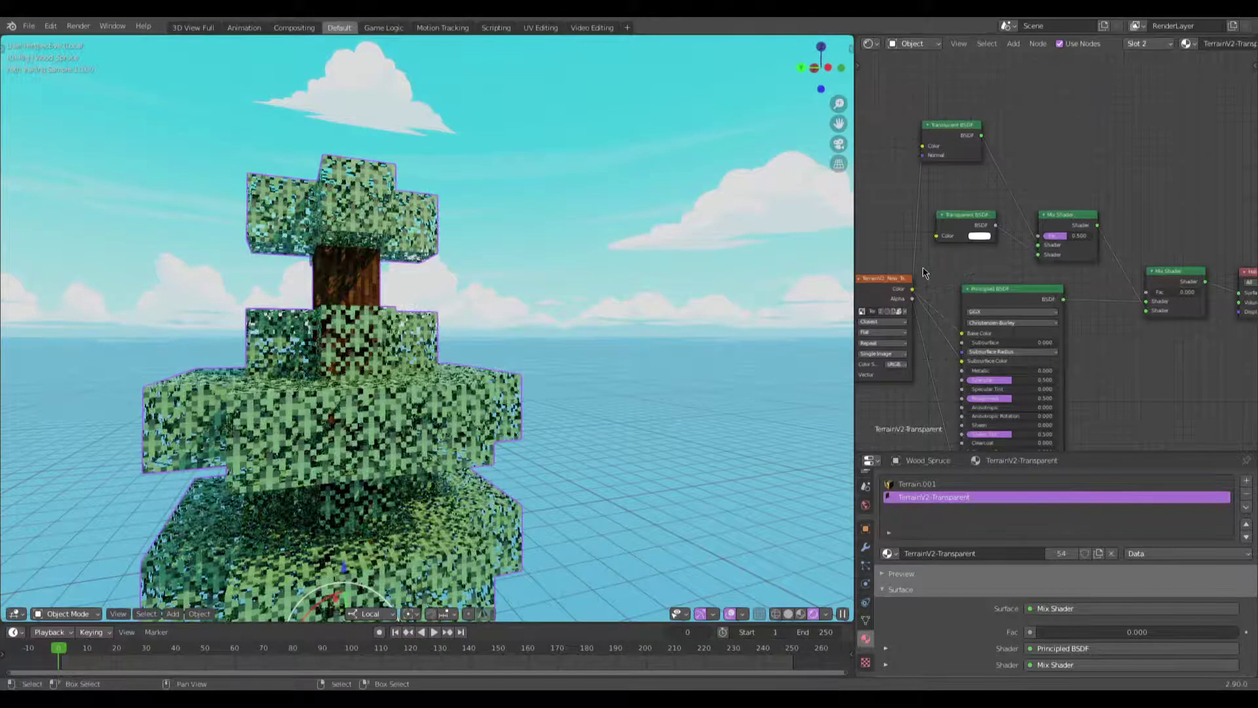
Step: Connect the texture's Alpha to the new Mix Shader's Fac and set the final Mix Shader's Fac to 1
left_click_drag(912, 298, 964, 230)
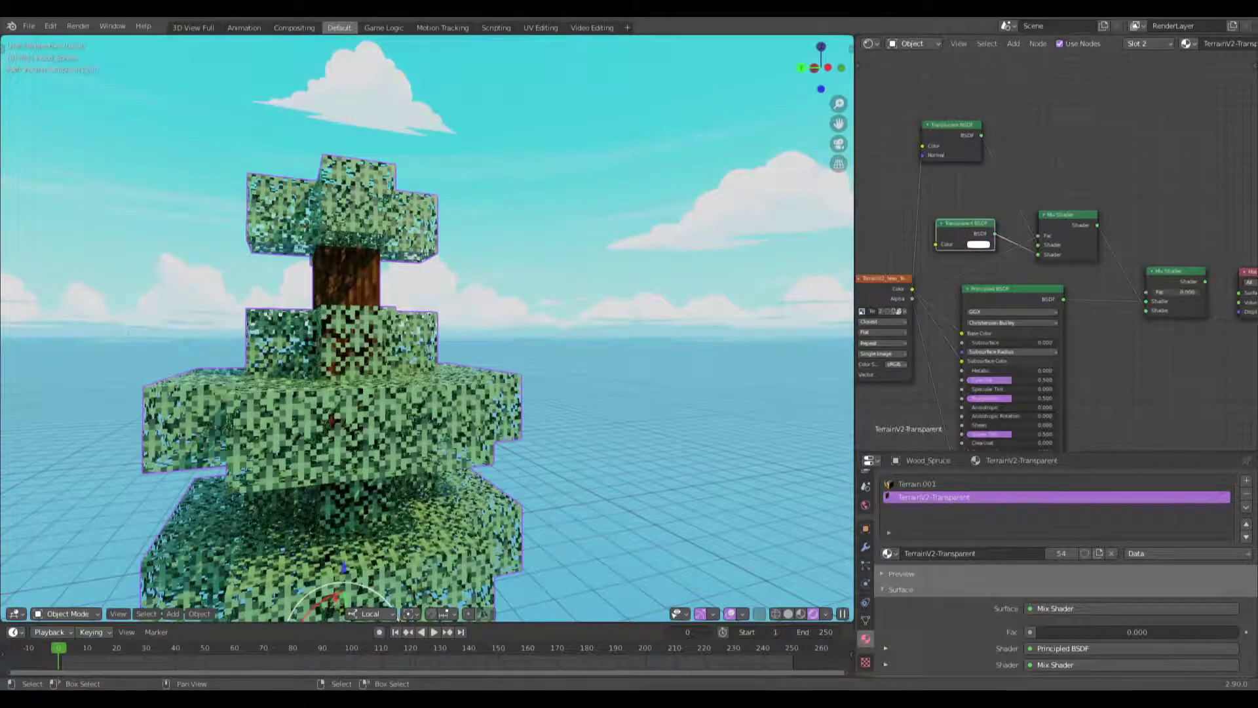
left_click_drag(1181, 296, 1220, 296)
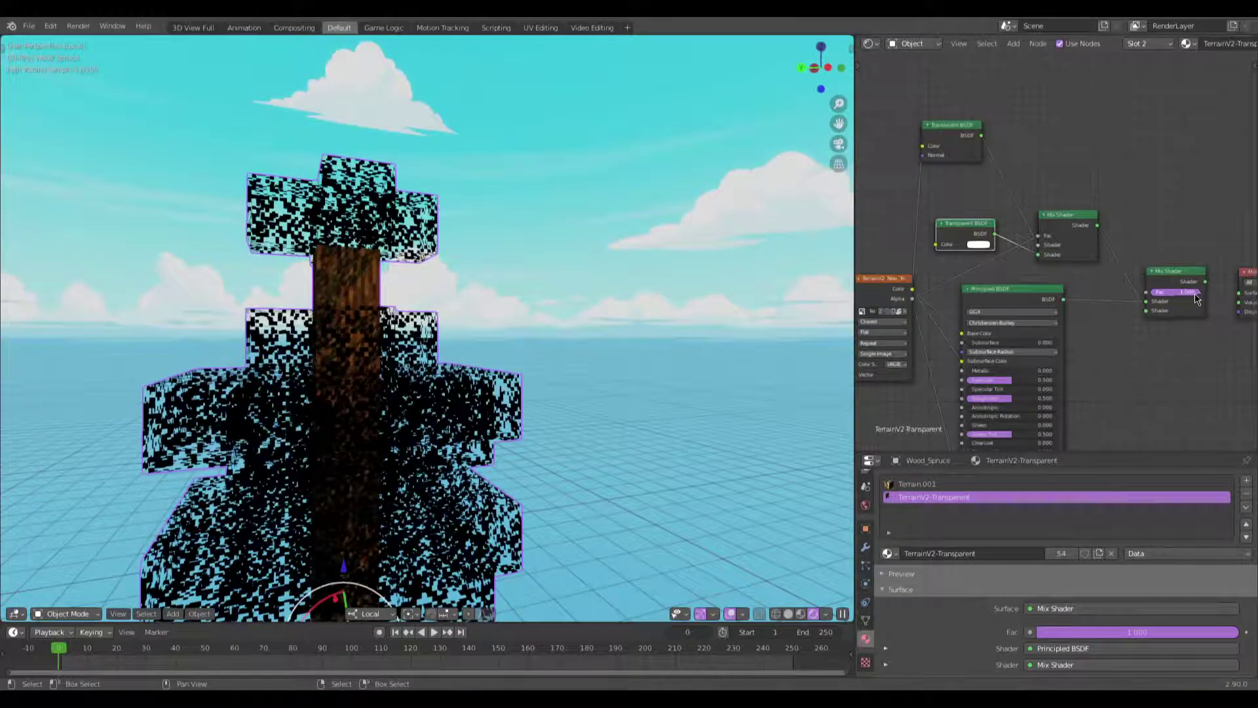
middle_click_drag(498, 170, 482, 185)
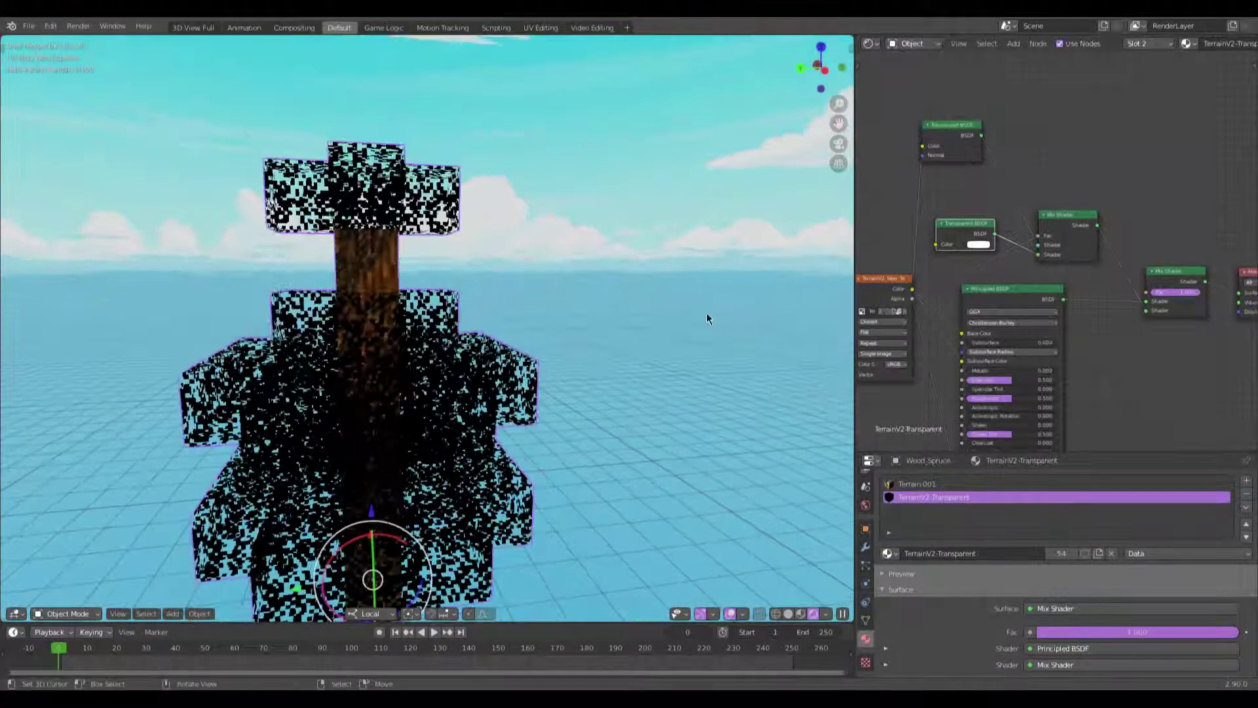
Step: Disconnect the texture colour from the Translucent BSDF and give it a green colour with H 0.301, S 0.472 and V 0.606
left_click_drag(922, 146, 912, 151)
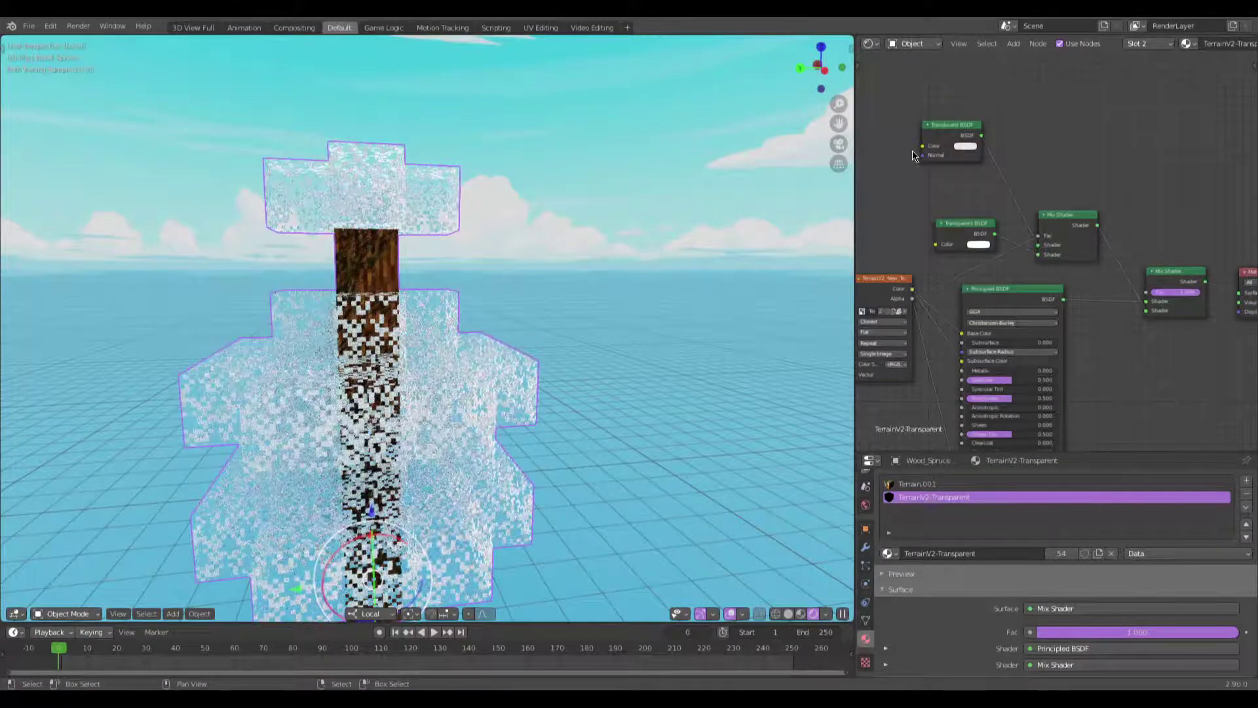
scroll(934, 151, "up", 6)
middle_click_drag(934, 151, 1000, 247)
scroll(998, 182, "up", 1)
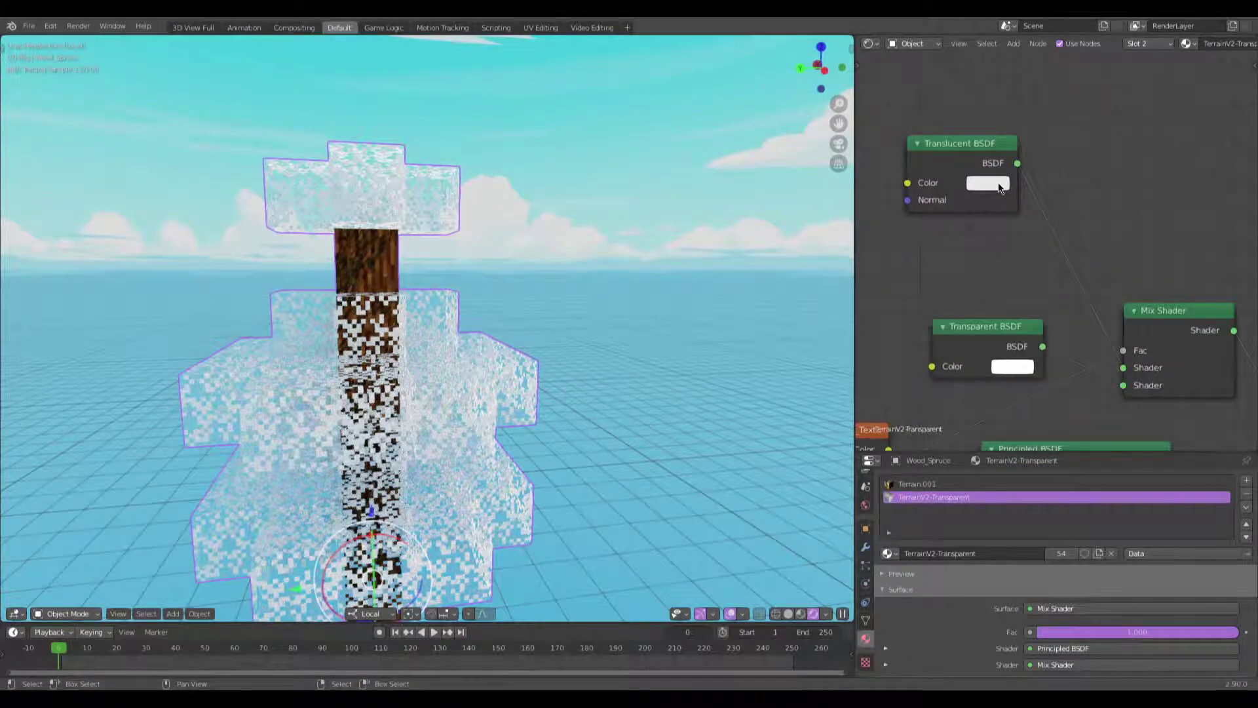
left_click(997, 182)
left_click(1008, 244)
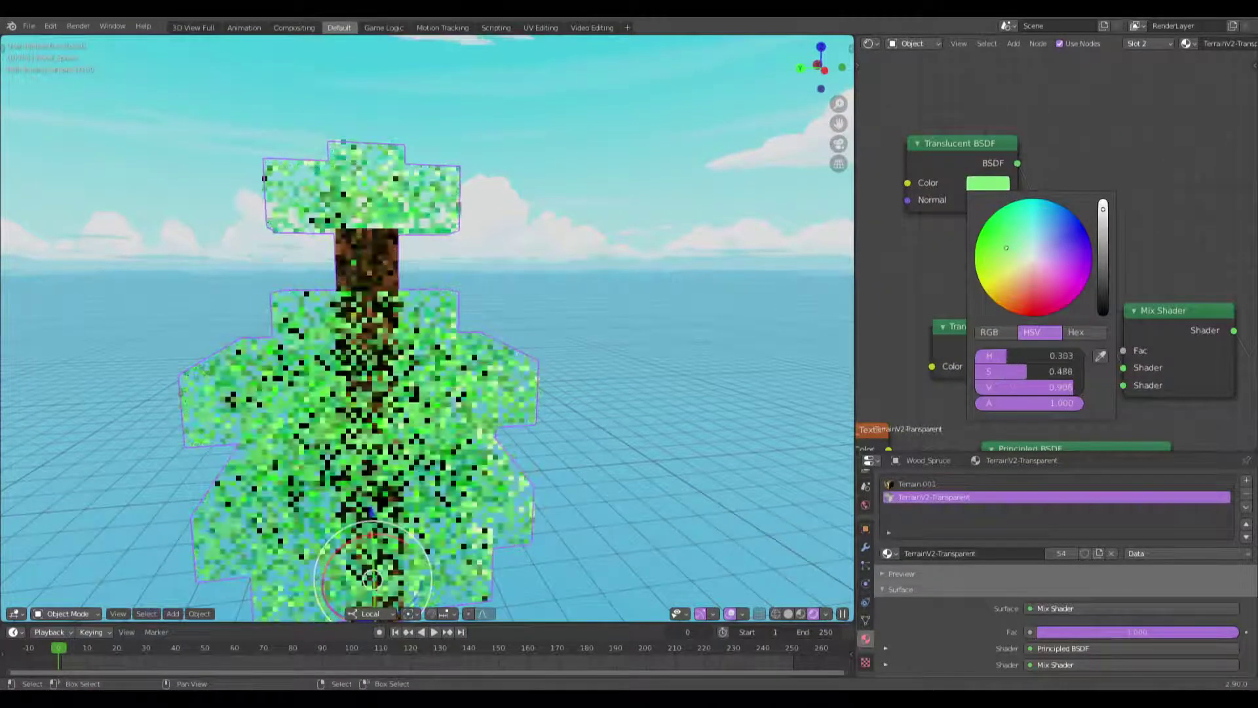
scroll(1007, 246, "down", 6)
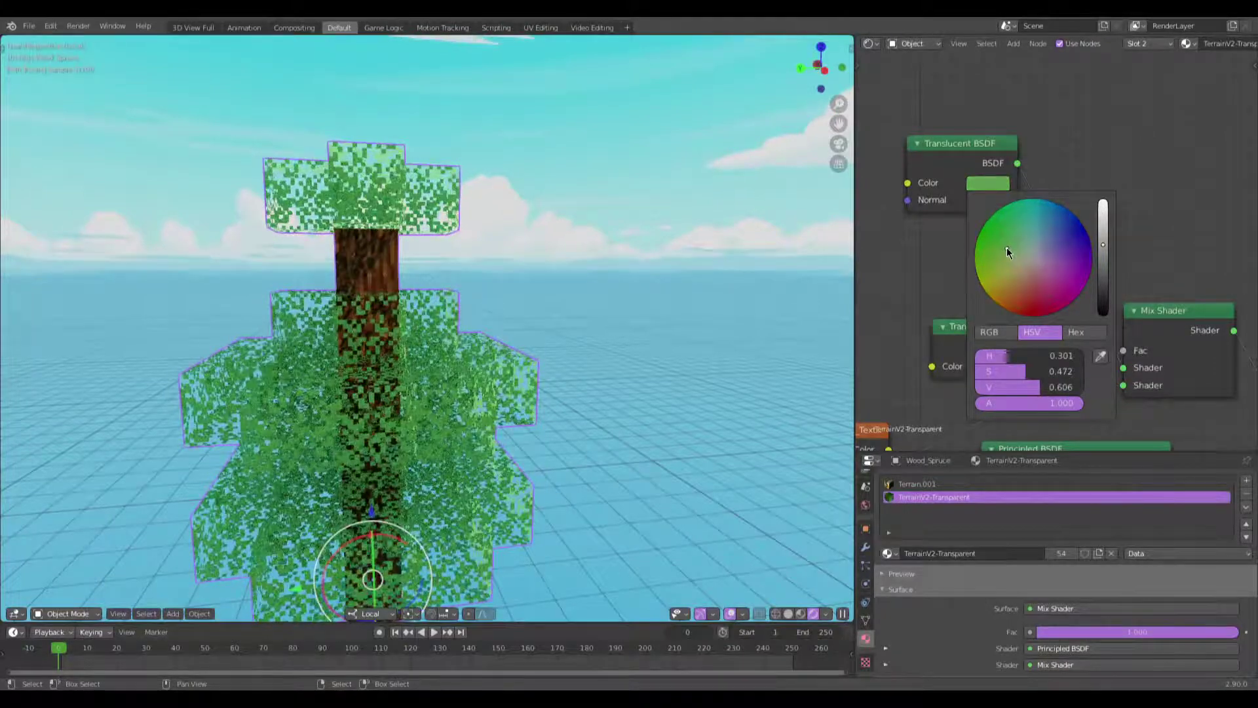
Step: Try the final Mix Shader's Fac at 0.5 and set it back to 0
scroll(988, 253, "down", 4)
middle_click_drag(1128, 342, 1085, 259)
scroll(1061, 259, "down", 2)
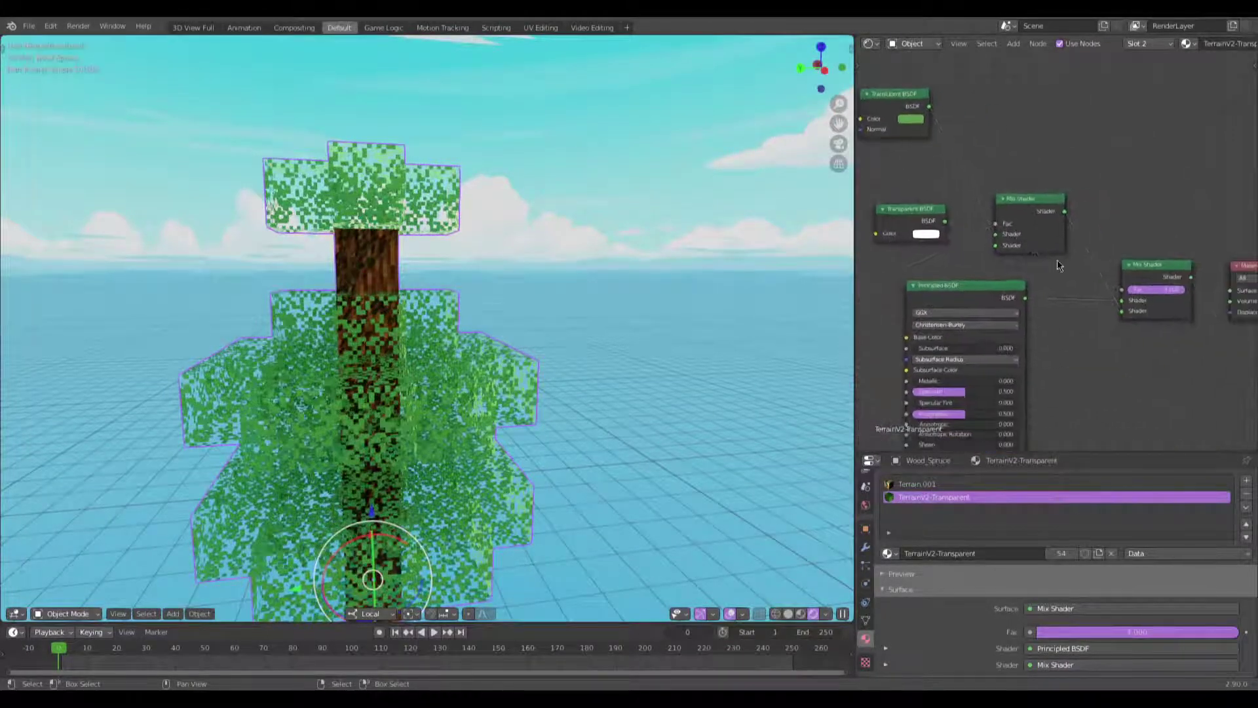
type("0.5")
key("Return")
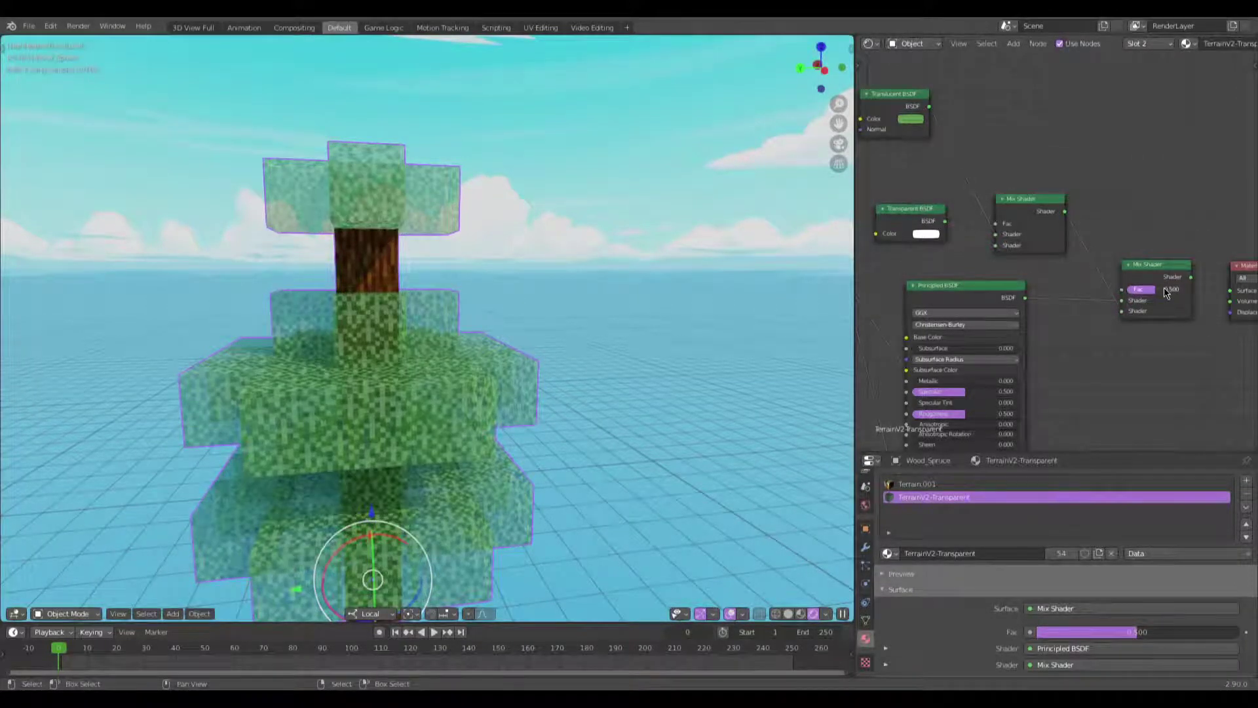
left_click_drag(1164, 289, 1125, 289)
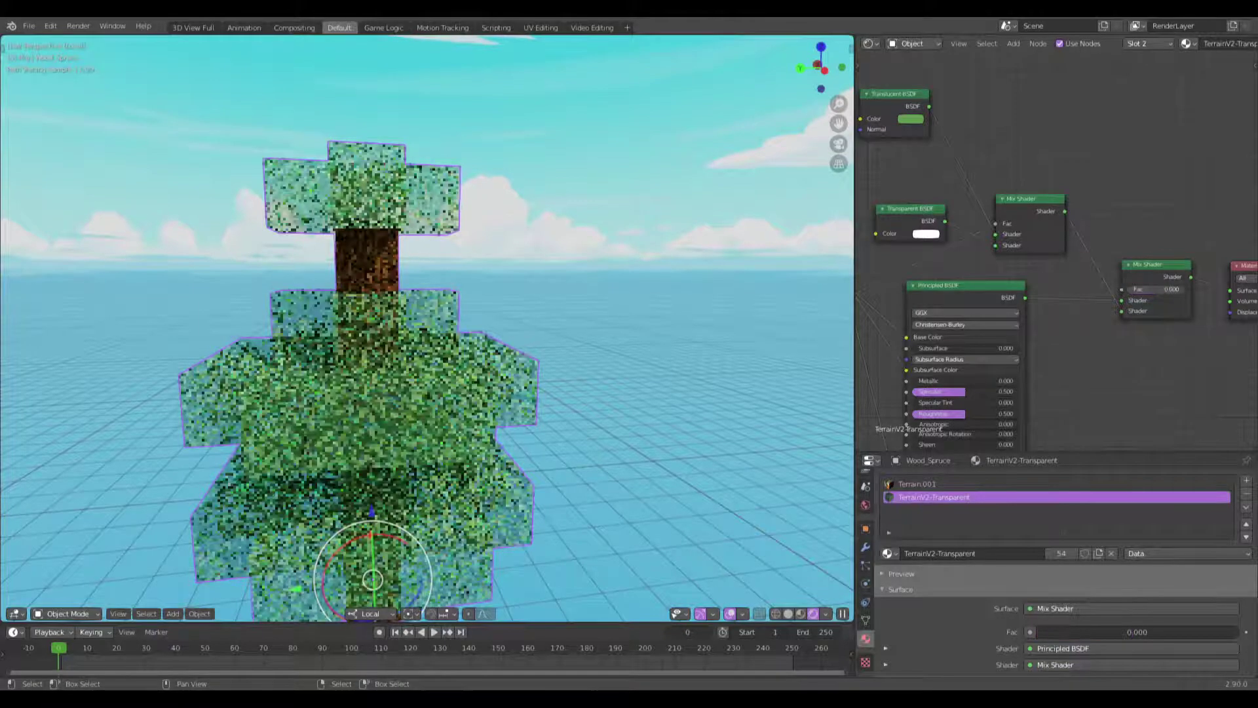
middle_click_drag(967, 336, 1010, 301)
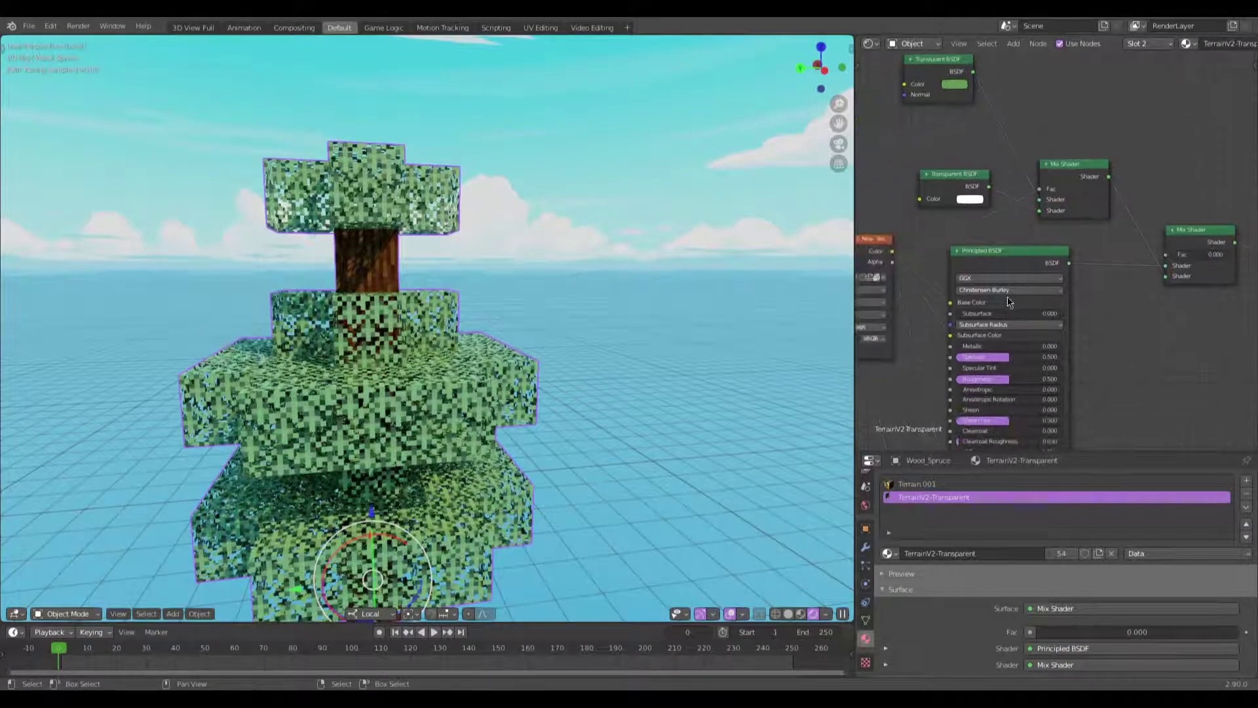
mouse_move(1182, 255)
left_mouse_down()
mouse_move(1235, 255)
mouse_move(1173, 255)
left_mouse_up()
Step: Try muting the final Mix Shader node to compare the leaves without it
middle_click_drag(1119, 268, 951, 240)
key("m")
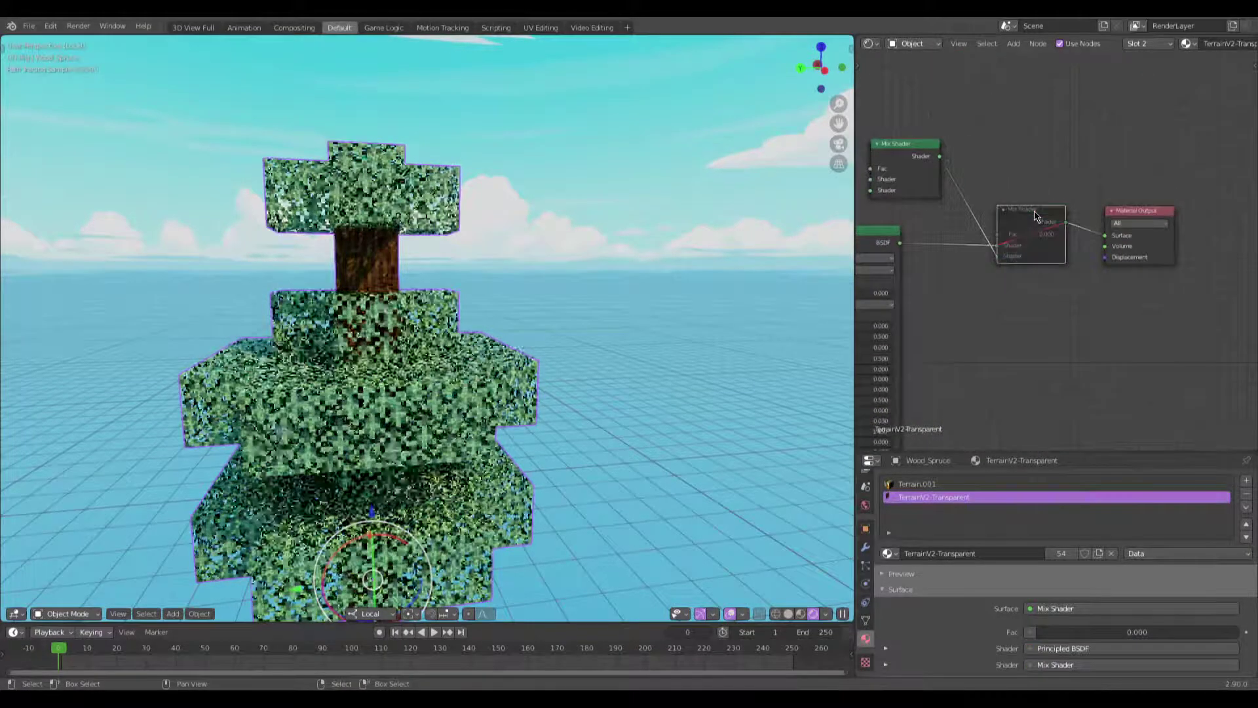
middle_click_drag(1012, 271, 1131, 202)
middle_click_drag(1026, 214, 1058, 206)
Step: Move the Principled BSDF node lower, away from the mix nodes, and inspect the whole spruce tree from another side
left_click(1037, 160)
left_click_drag(1038, 163, 1049, 163)
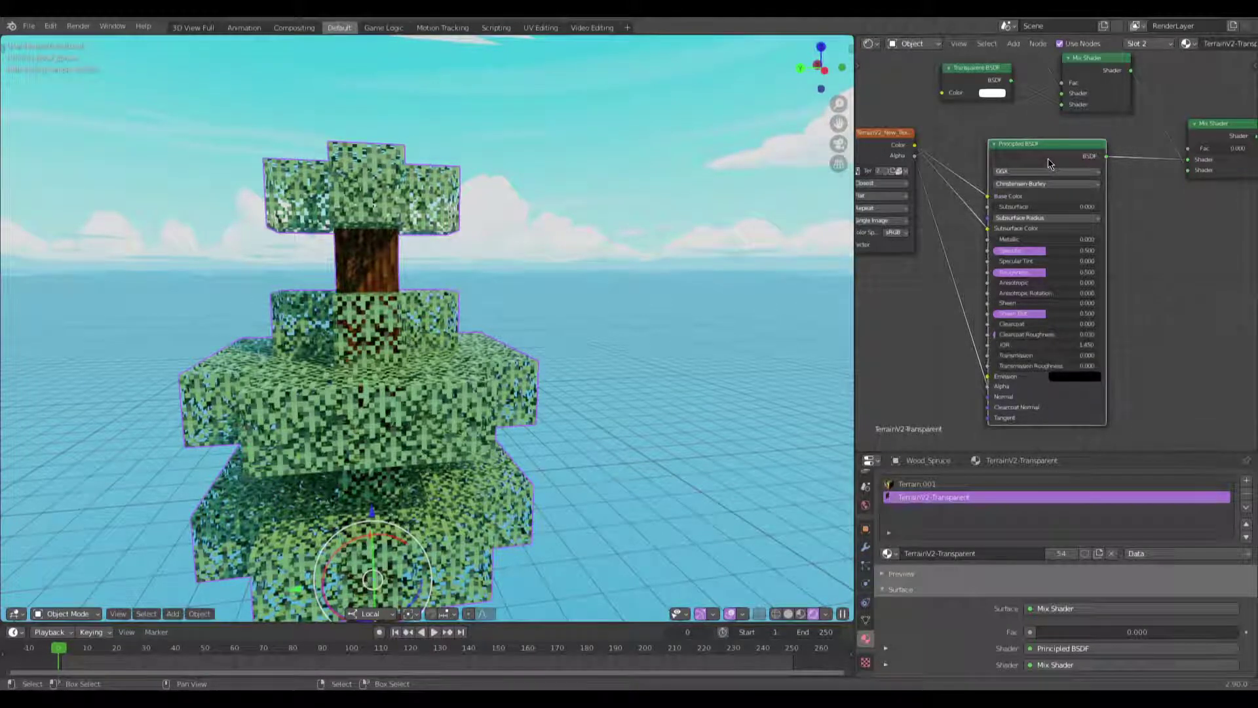
left_click_drag(1048, 158, 1058, 229)
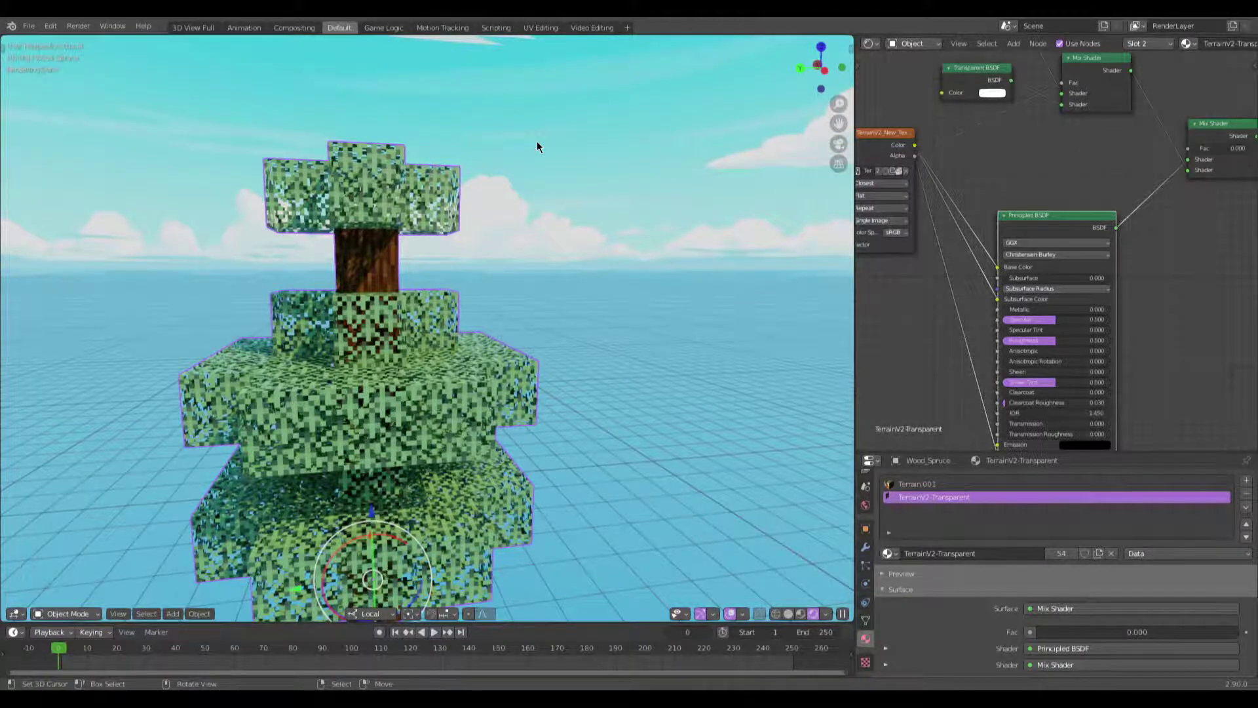
scroll(680, 332, "down", 3)
middle_click_drag(680, 331, 616, 348)
scroll(568, 351, "up", 3)
scroll(616, 347, "down", 2)
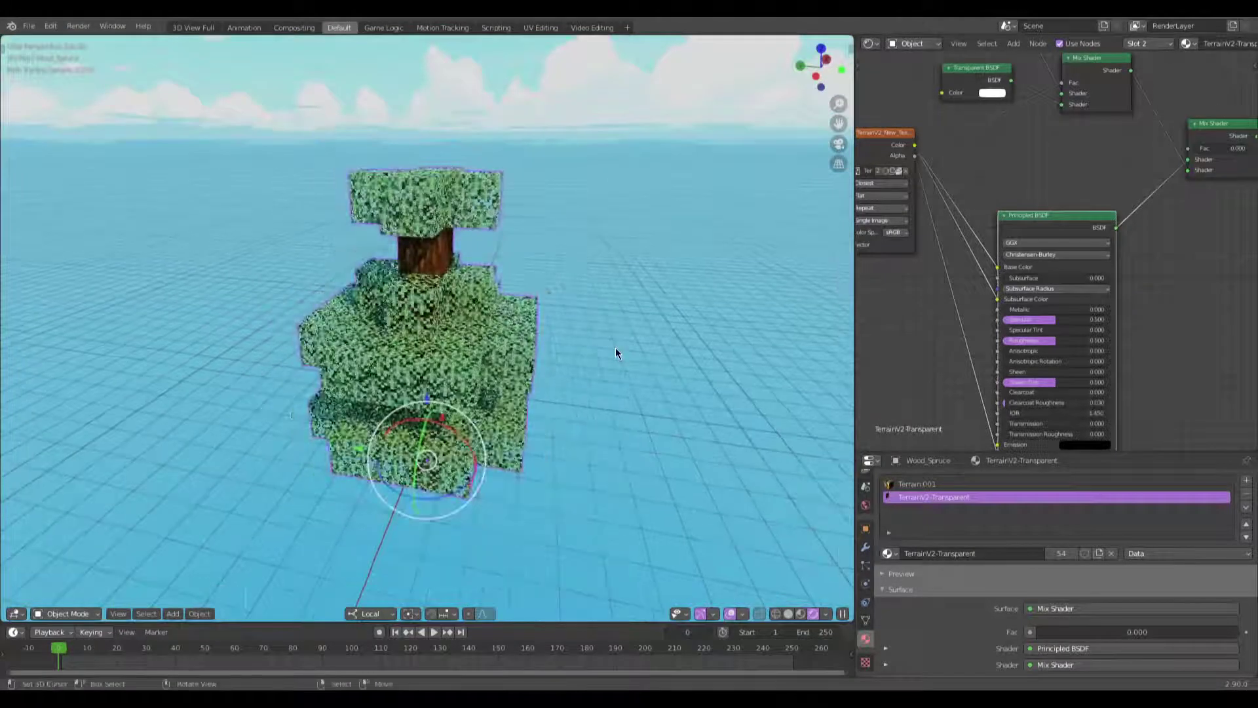
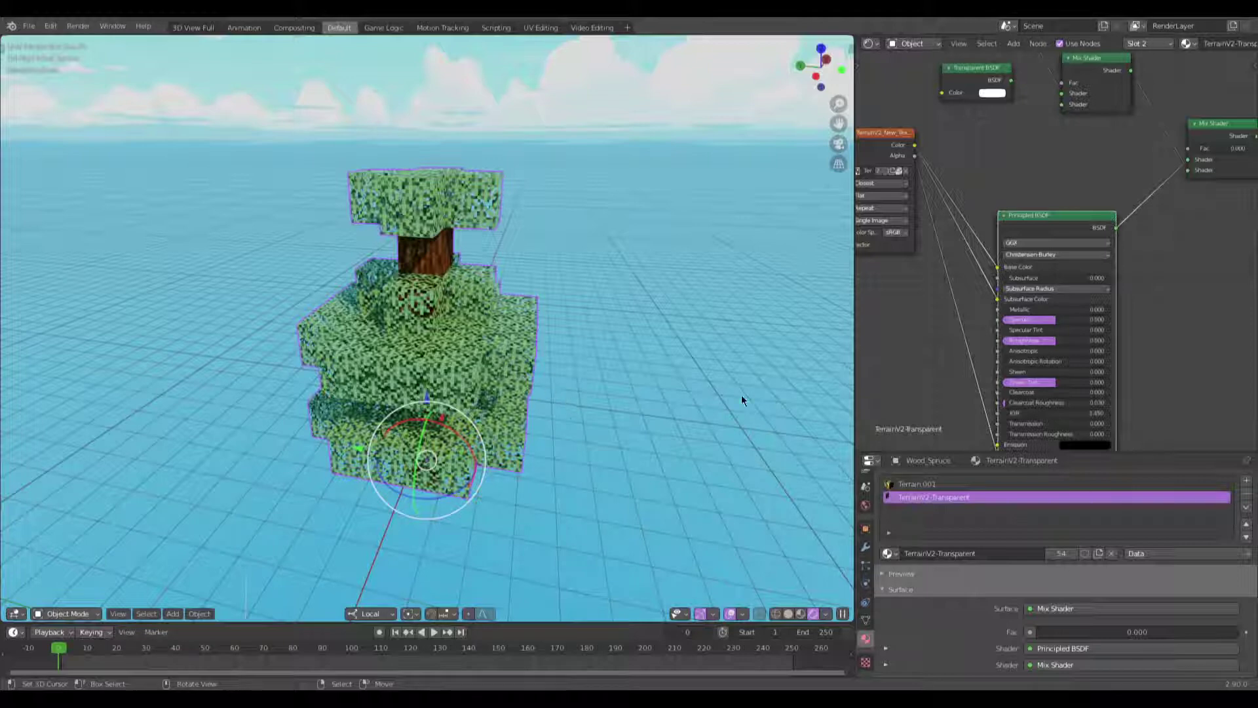
Step: Review the scene's render engine and sampling settings
scroll(866, 513, "up", 3)
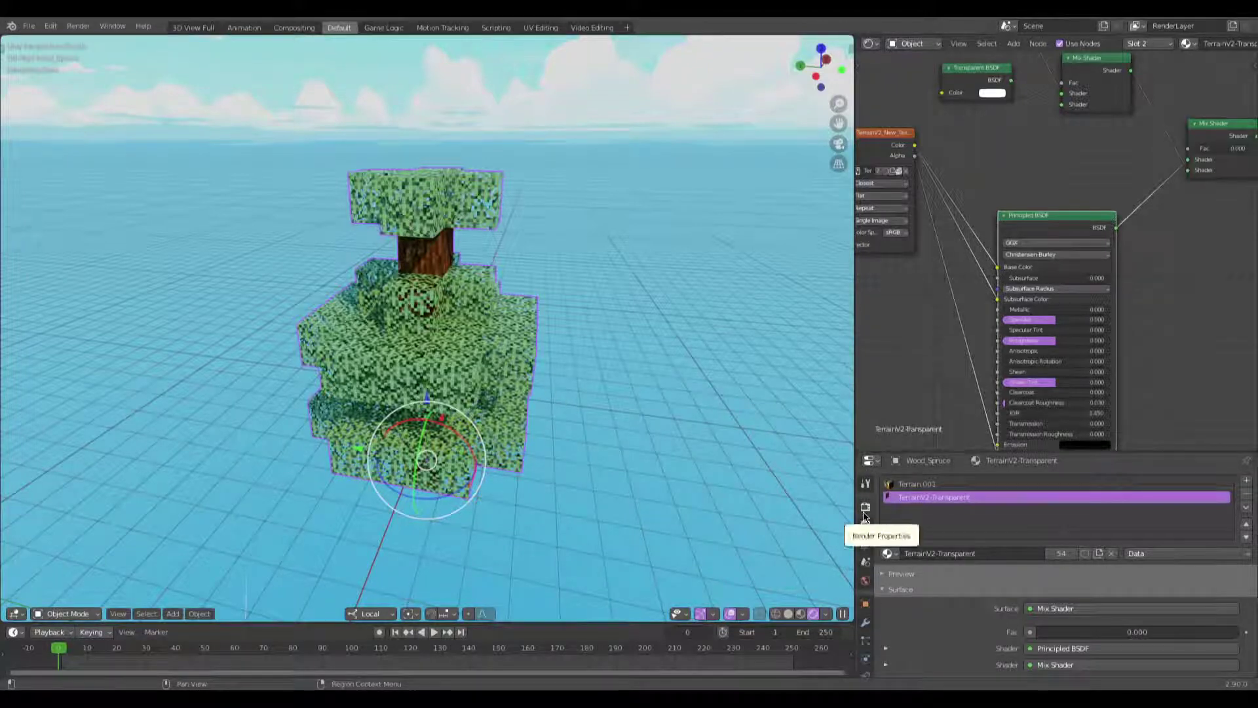
left_click(864, 513)
scroll(949, 498, "up", 5)
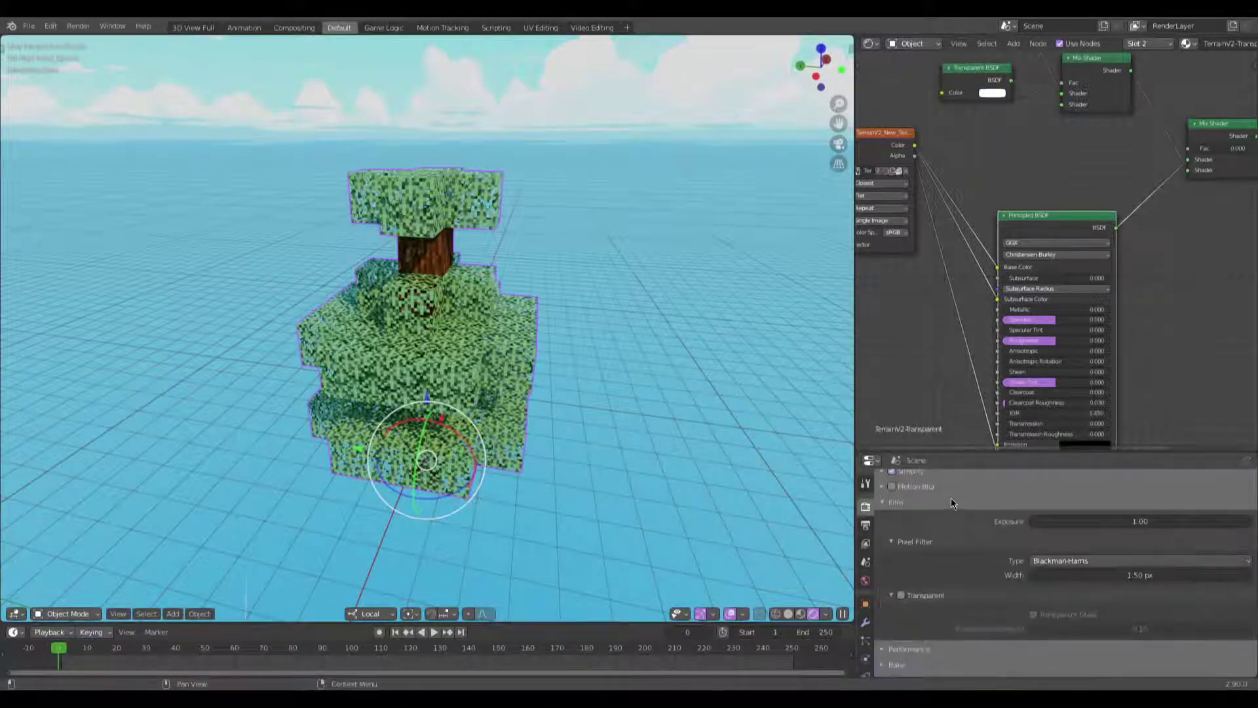
left_click(1067, 482)
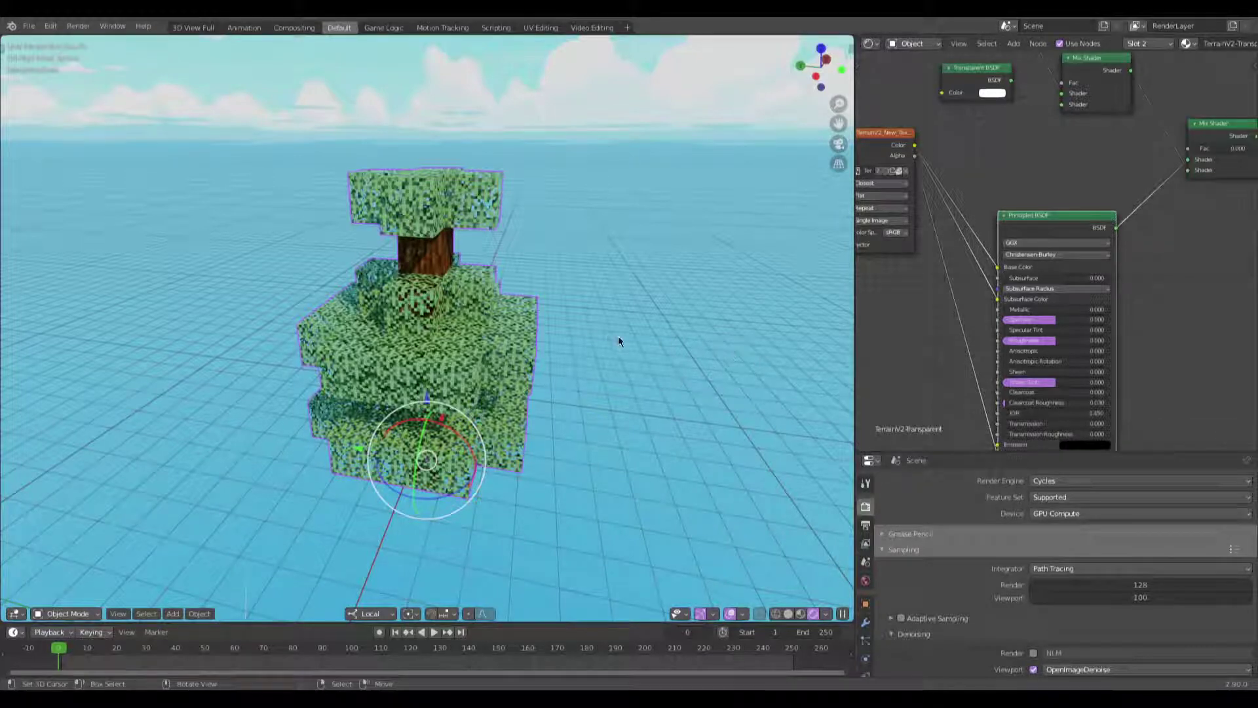
Step: Examine the spruce tree's leaves in the rendered view from several sides, from below and at different distances
middle_click_drag(605, 343, 569, 333)
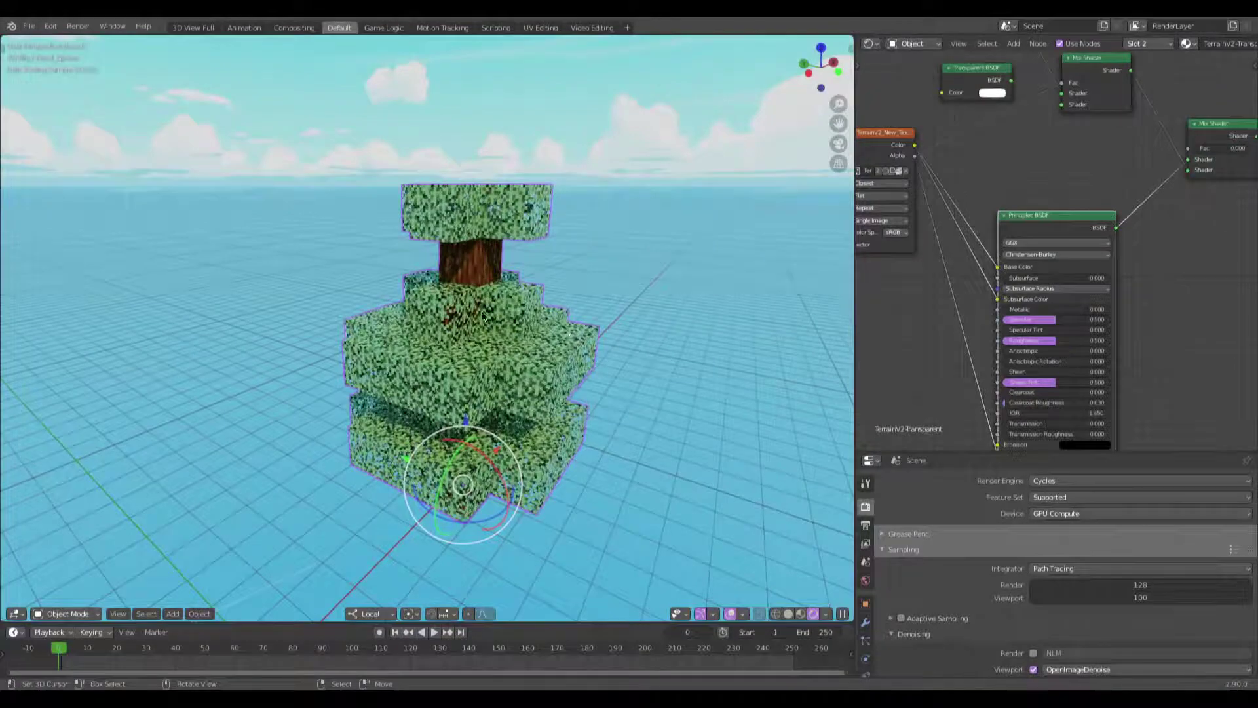
middle_click_drag(482, 328, 489, 332)
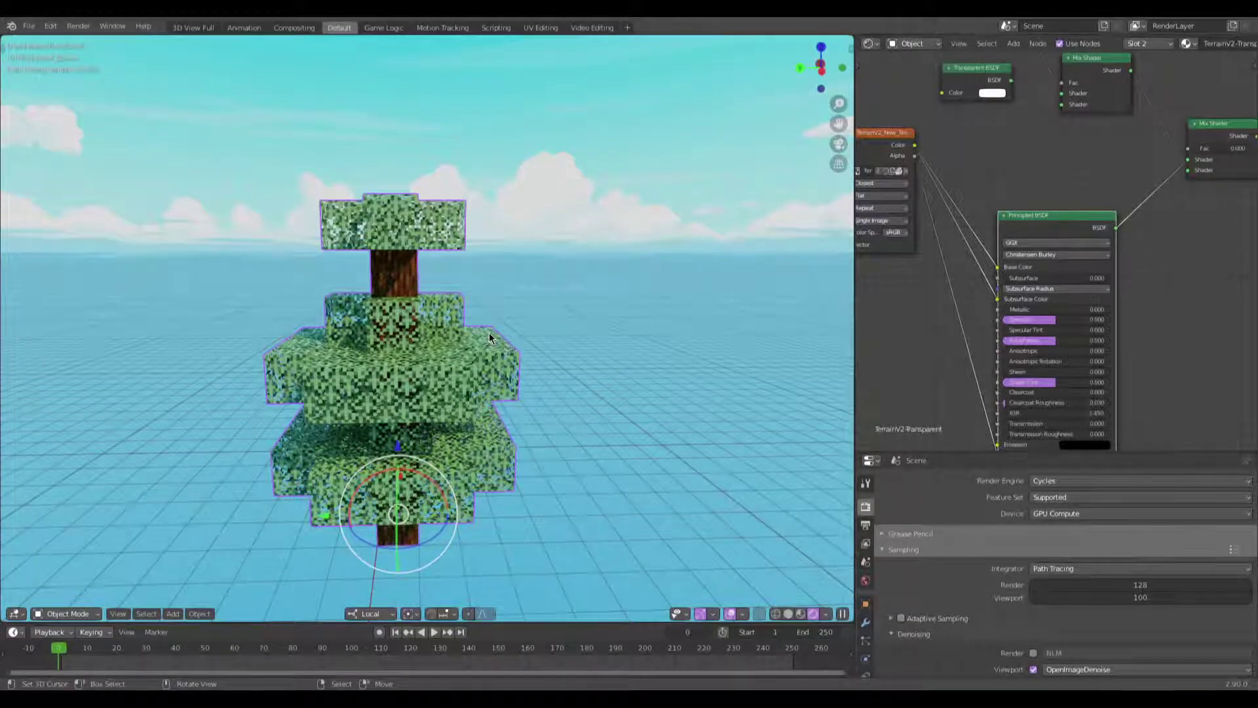
middle_click_drag(309, 346, 514, 87)
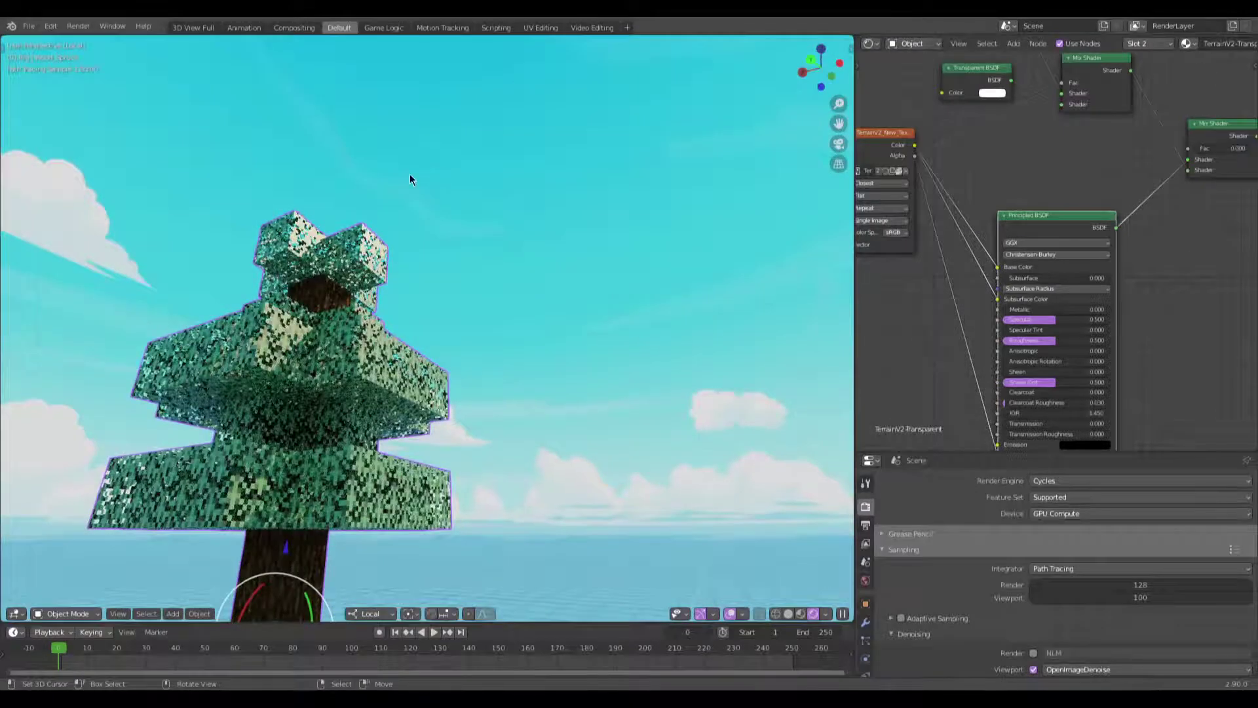
middle_click_drag(400, 205, 333, 406)
scroll(333, 405, "down", 6)
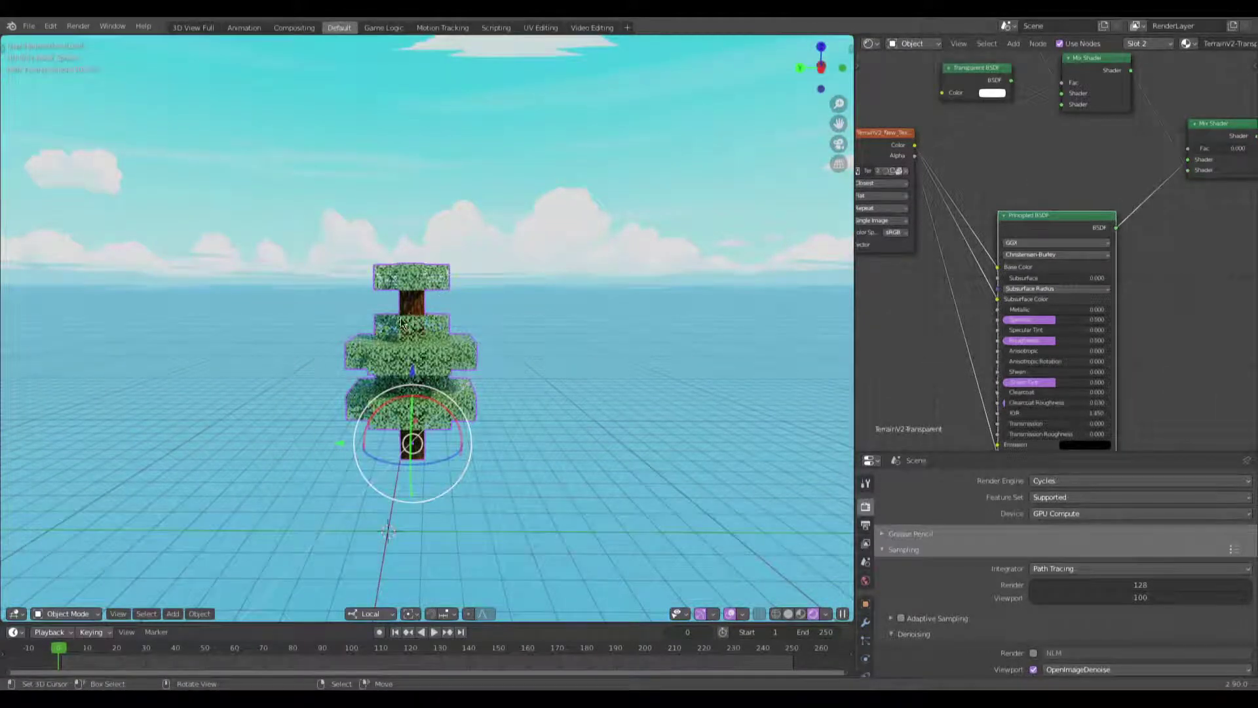
scroll(409, 313, "up", 3)
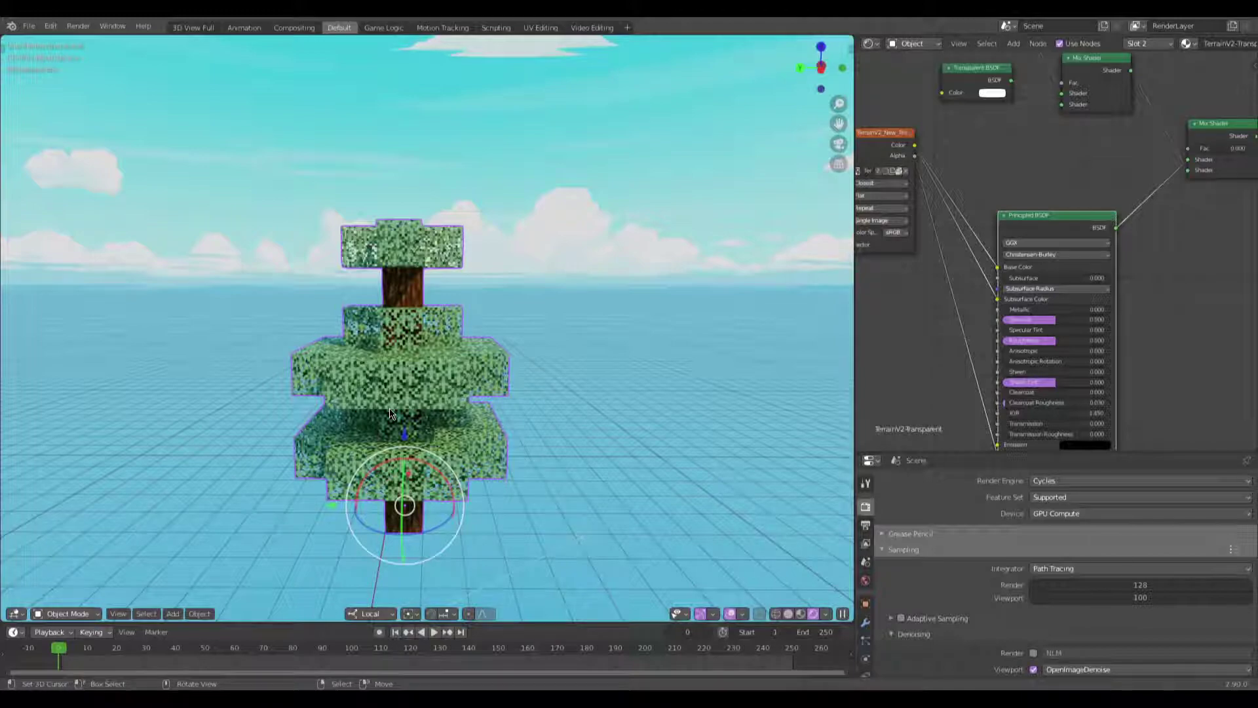
scroll(509, 352, "up", 2)
middle_click_drag(516, 335, 474, 360)
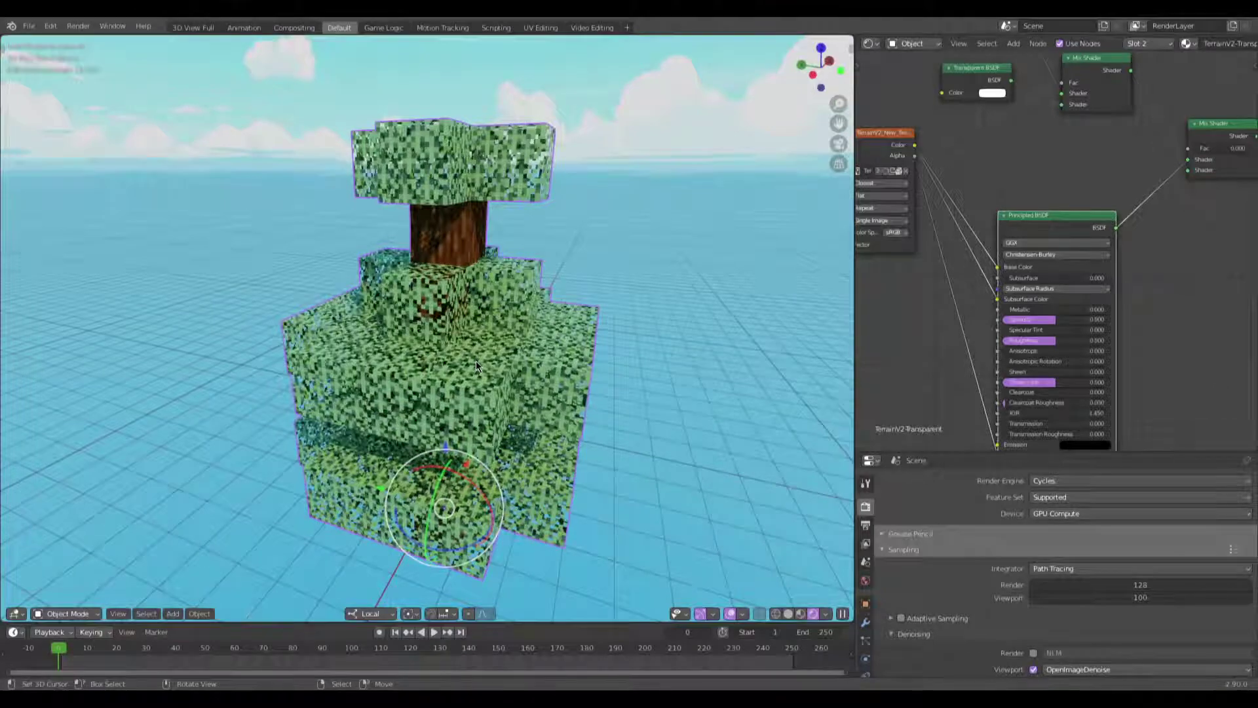
mouse_move(476, 360)
middle_mouse_down()
mouse_move(451, 345)
mouse_move(474, 354)
middle_mouse_up()
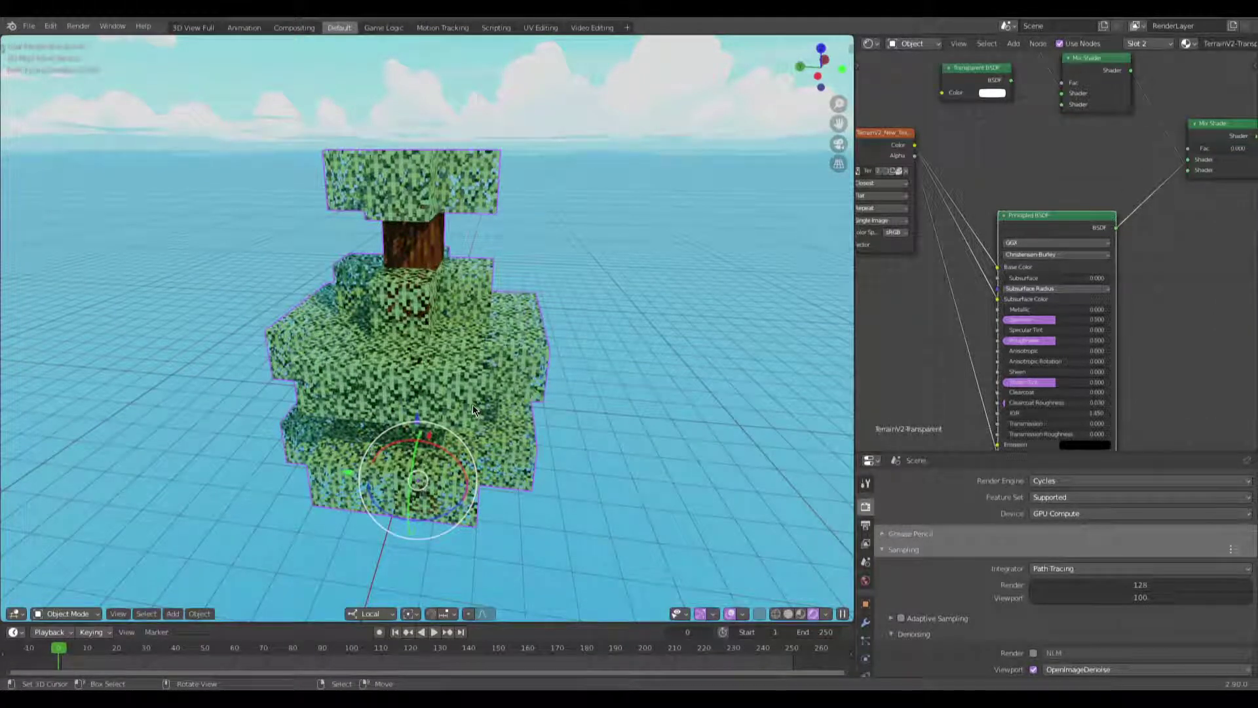
scroll(519, 378, "up", 2)
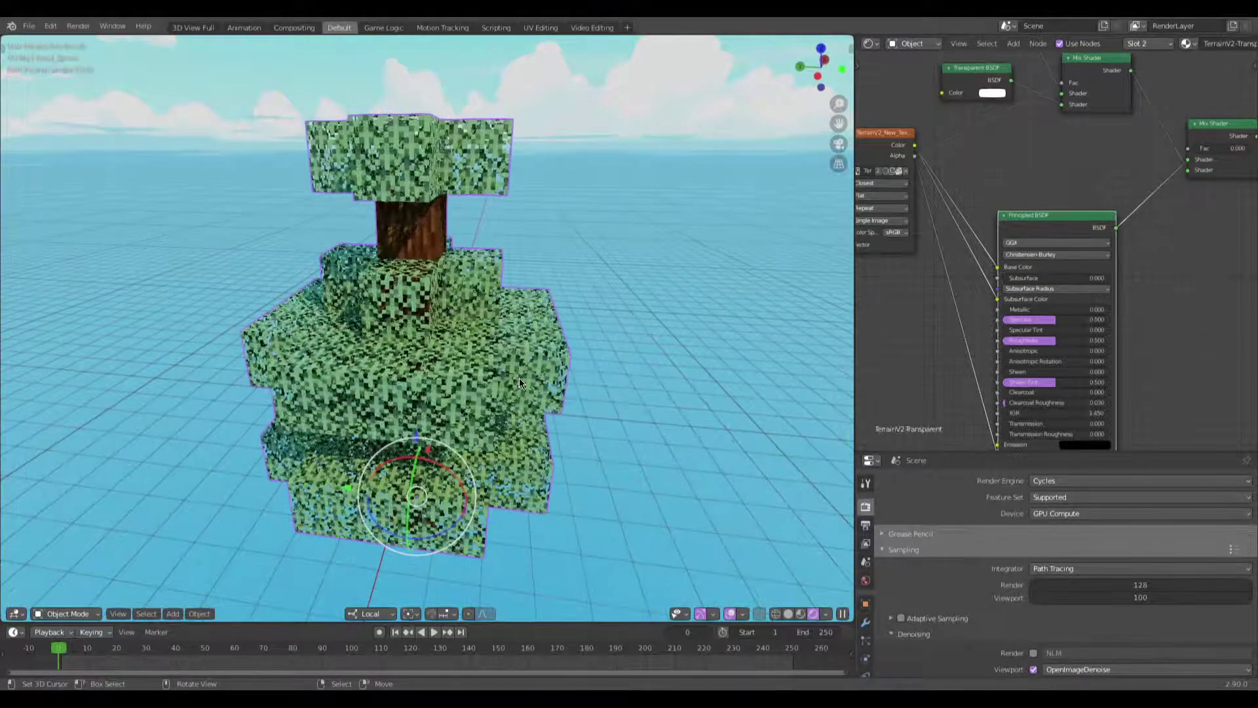
scroll(532, 434, "down", 1)
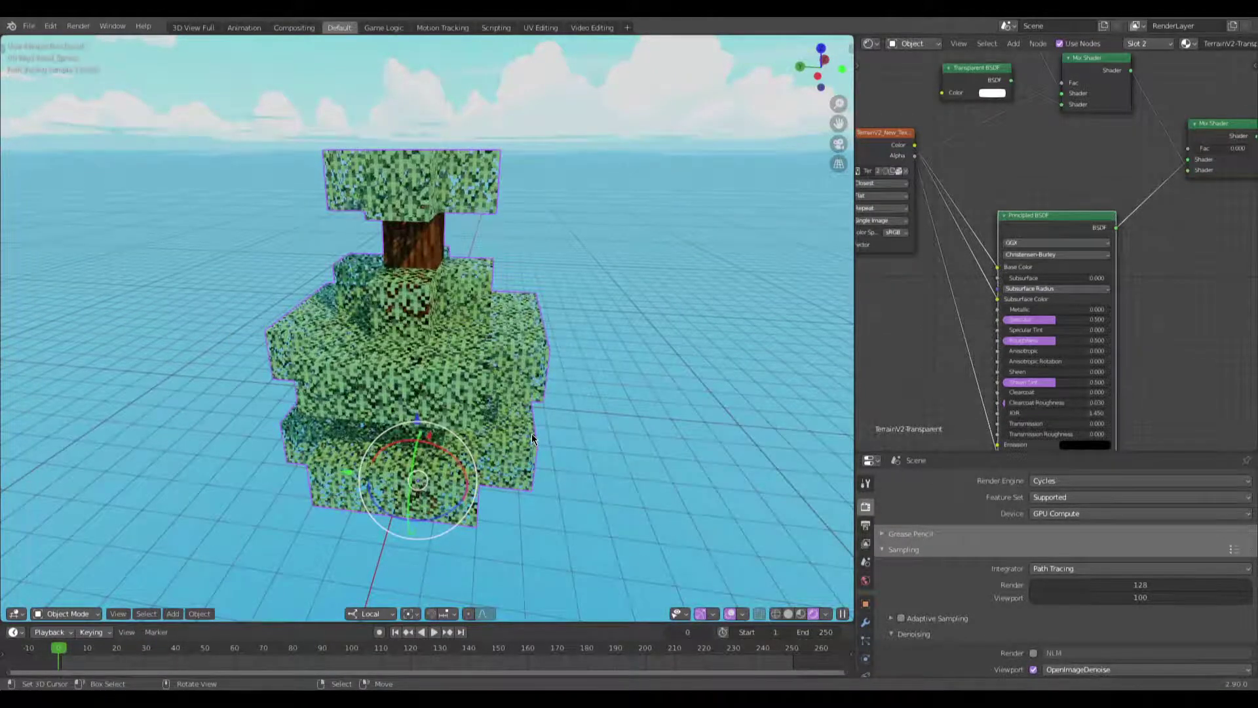
middle_click_drag(420, 427, 439, 412)
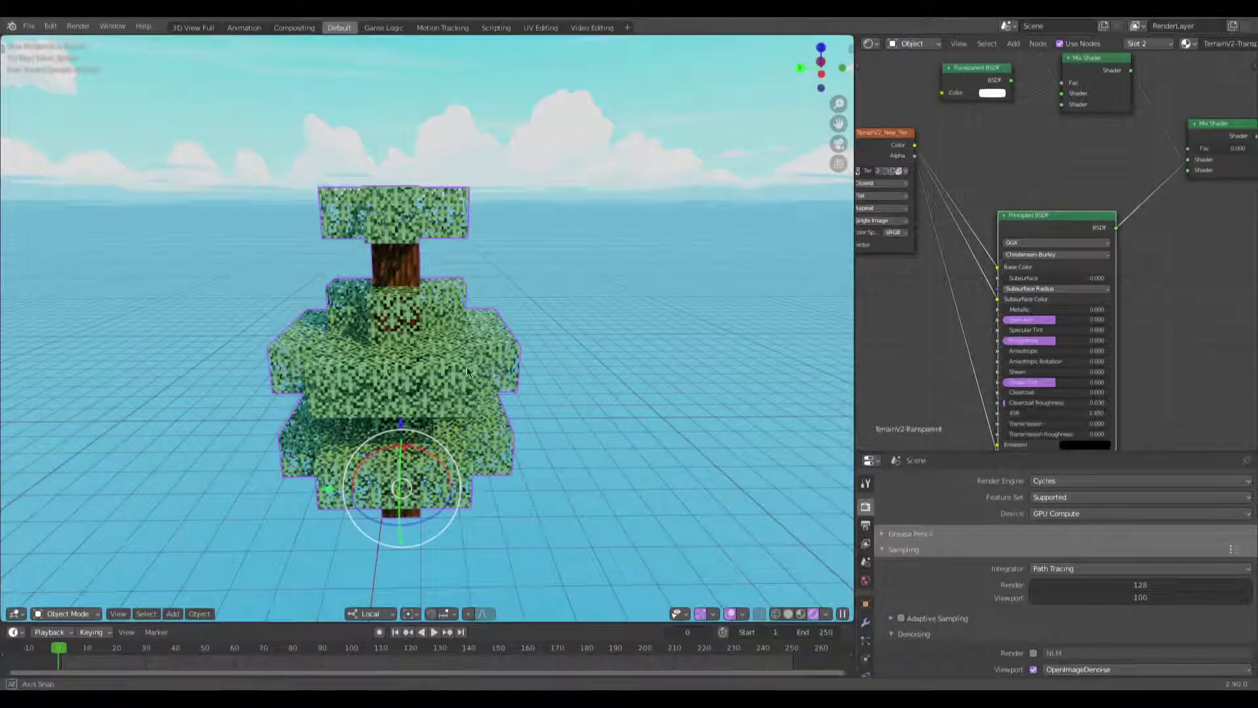
middle_click_drag(470, 367, 461, 371)
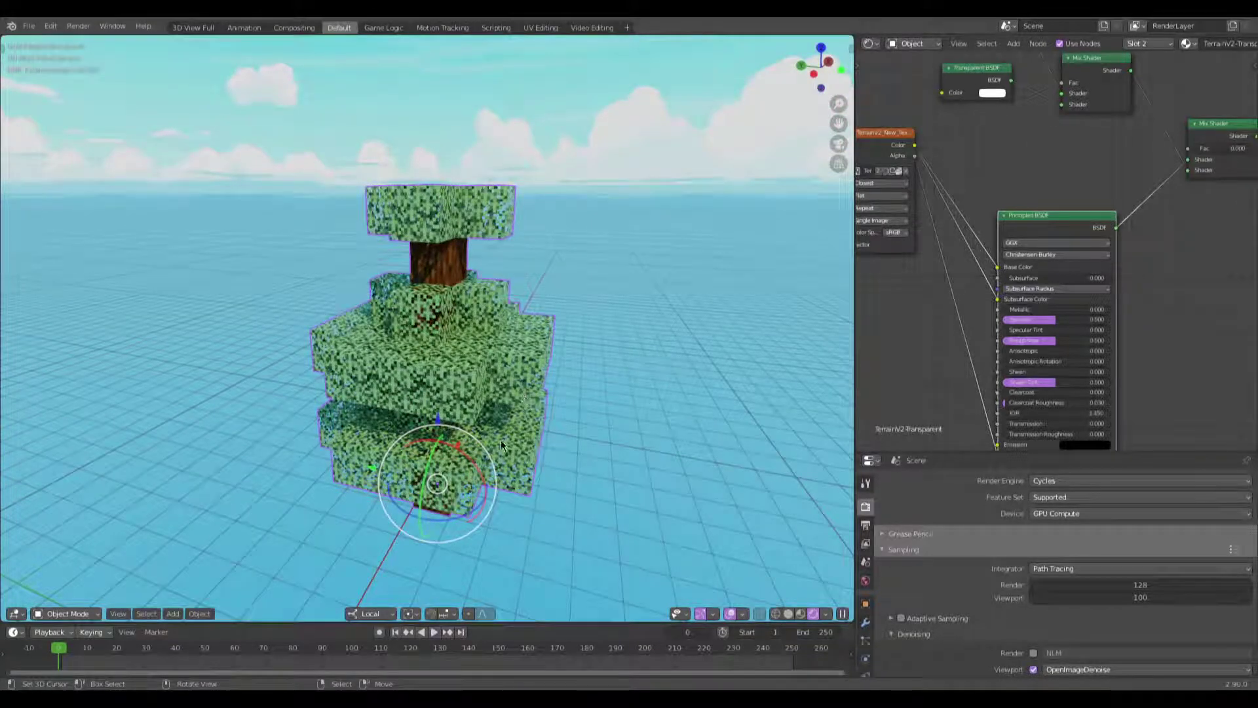
middle_click_drag(478, 405, 498, 376)
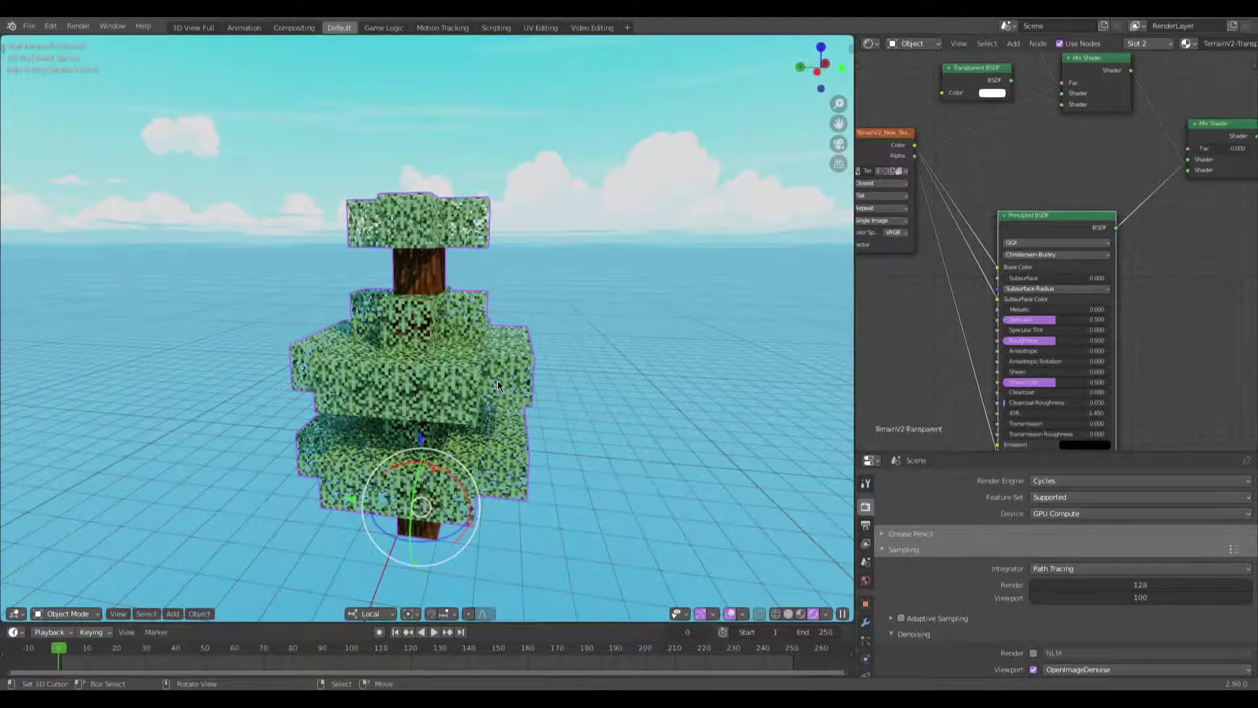
middle_click_drag(498, 385, 403, 387)
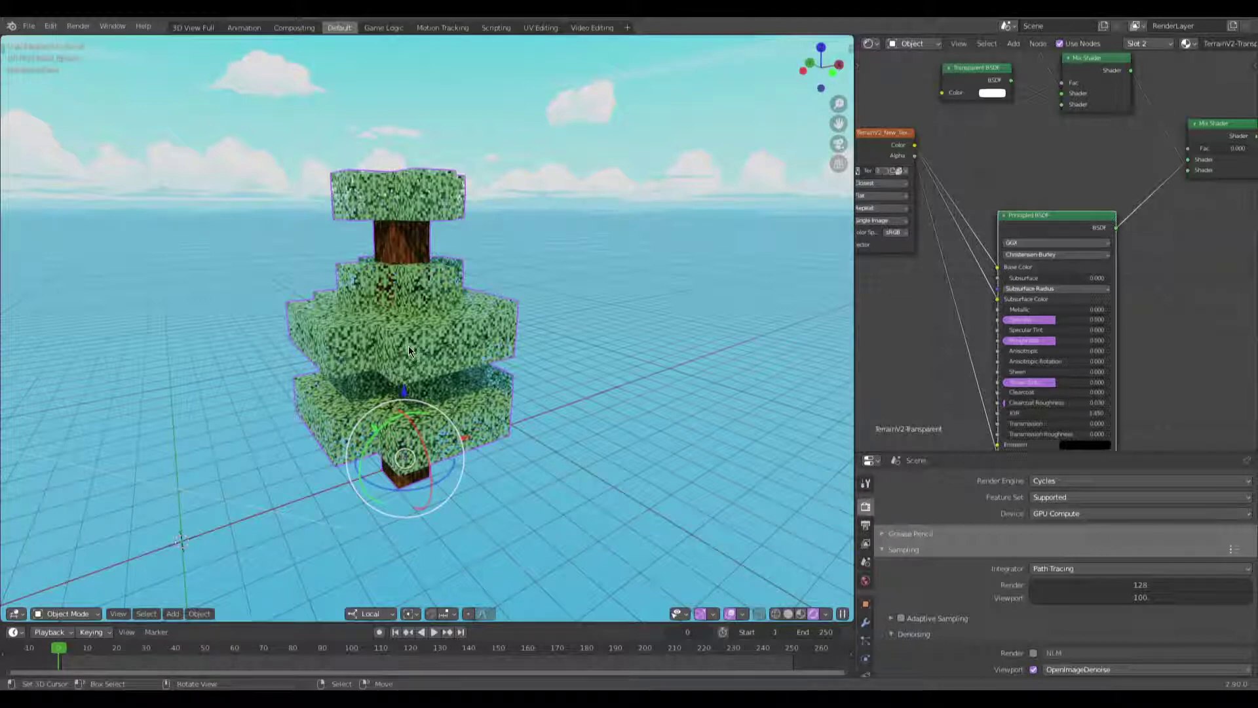
middle_click_drag(469, 353, 513, 351)
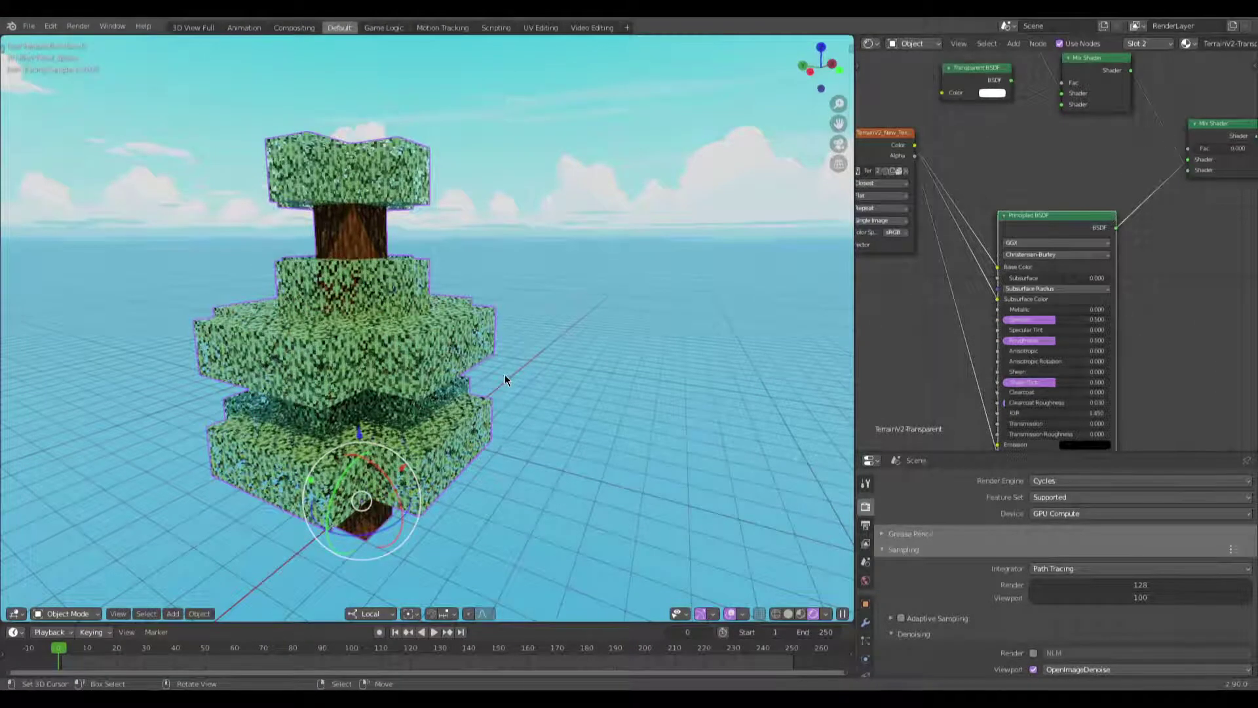
middle_click_drag(472, 347, 537, 380)
Step: Set the leaf material's Principled BSDF Specular and Sheen Tint to 0
middle_click_drag(1023, 333, 952, 255)
scroll(1024, 234, "up", 4)
left_click_drag(996, 244, 923, 243)
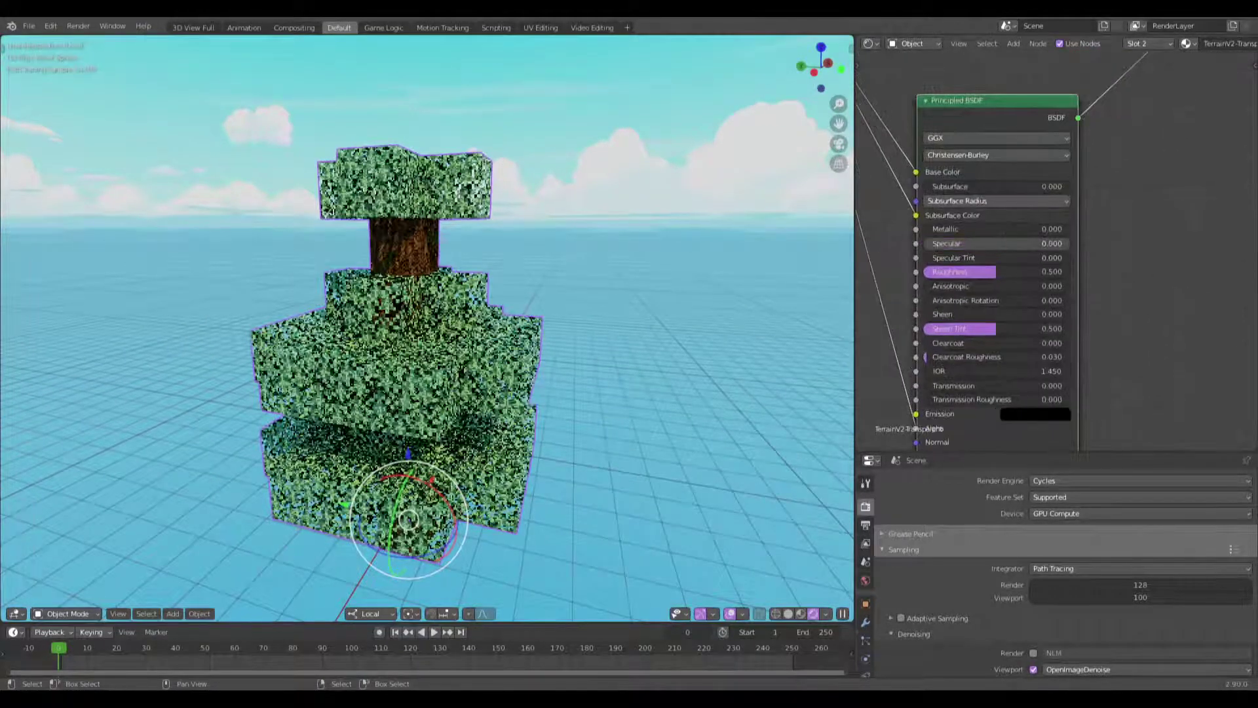
middle_click_drag(967, 313, 999, 313)
scroll(999, 313, "up", 3)
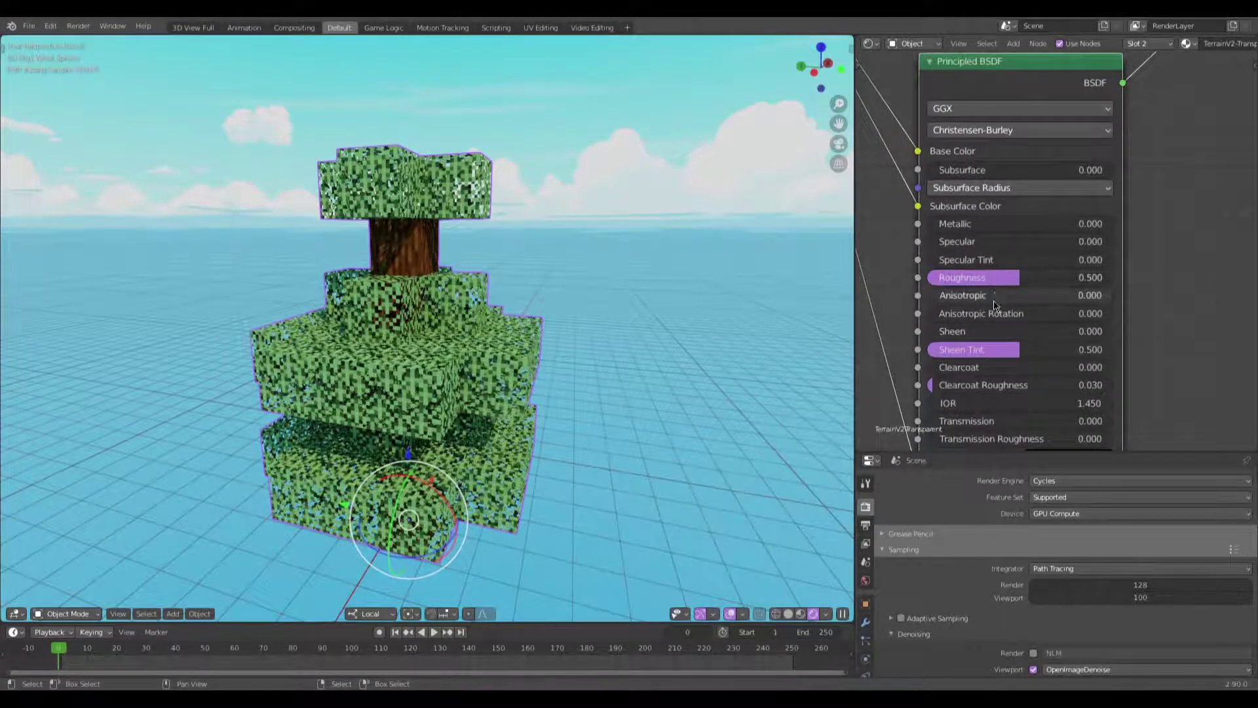
left_click_drag(1006, 353, 927, 353)
scroll(976, 216, "up", 2)
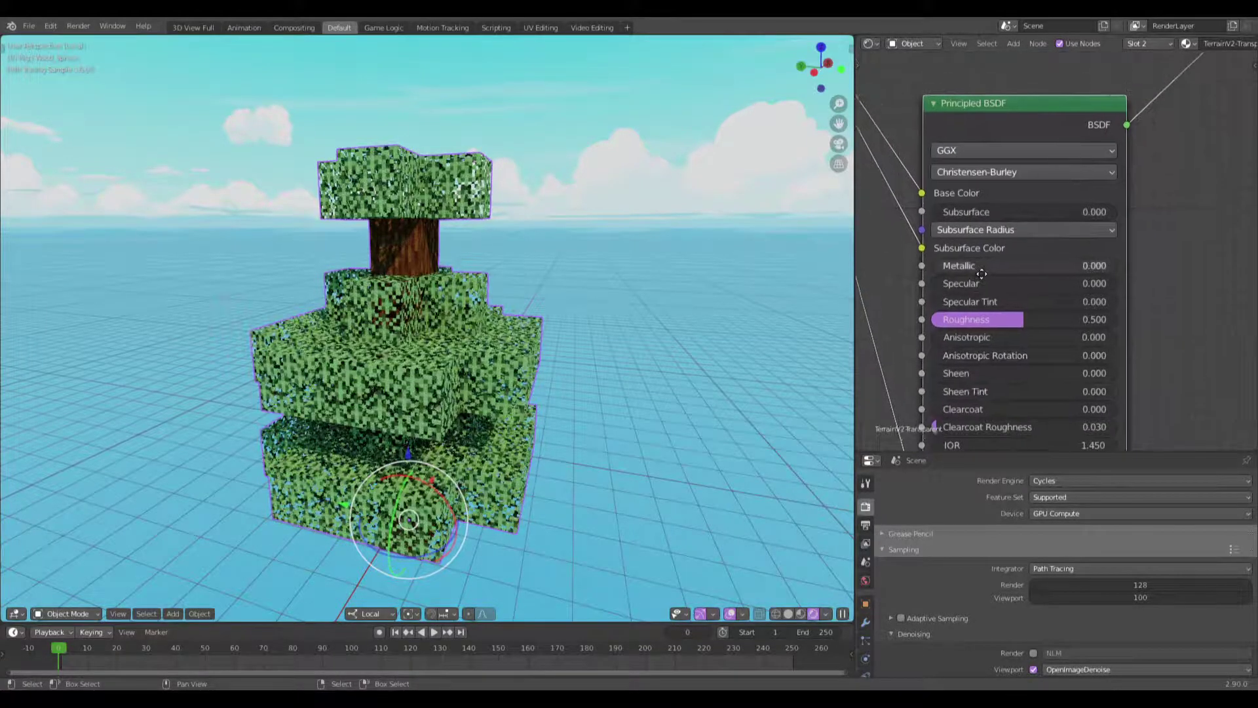
Step: Set the Subsurface of the leaf material's Principled BSDF to 0.2
left_click(971, 208)
key("BackSpace")
type("0.2")
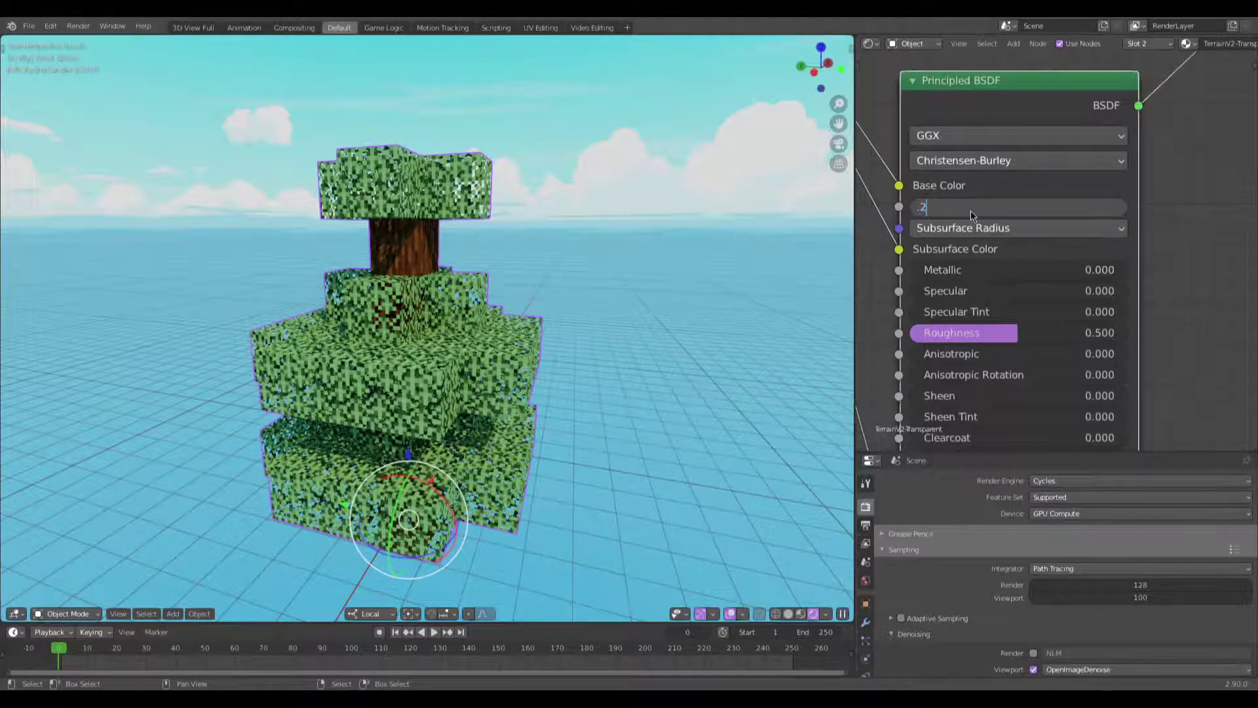
key("Return")
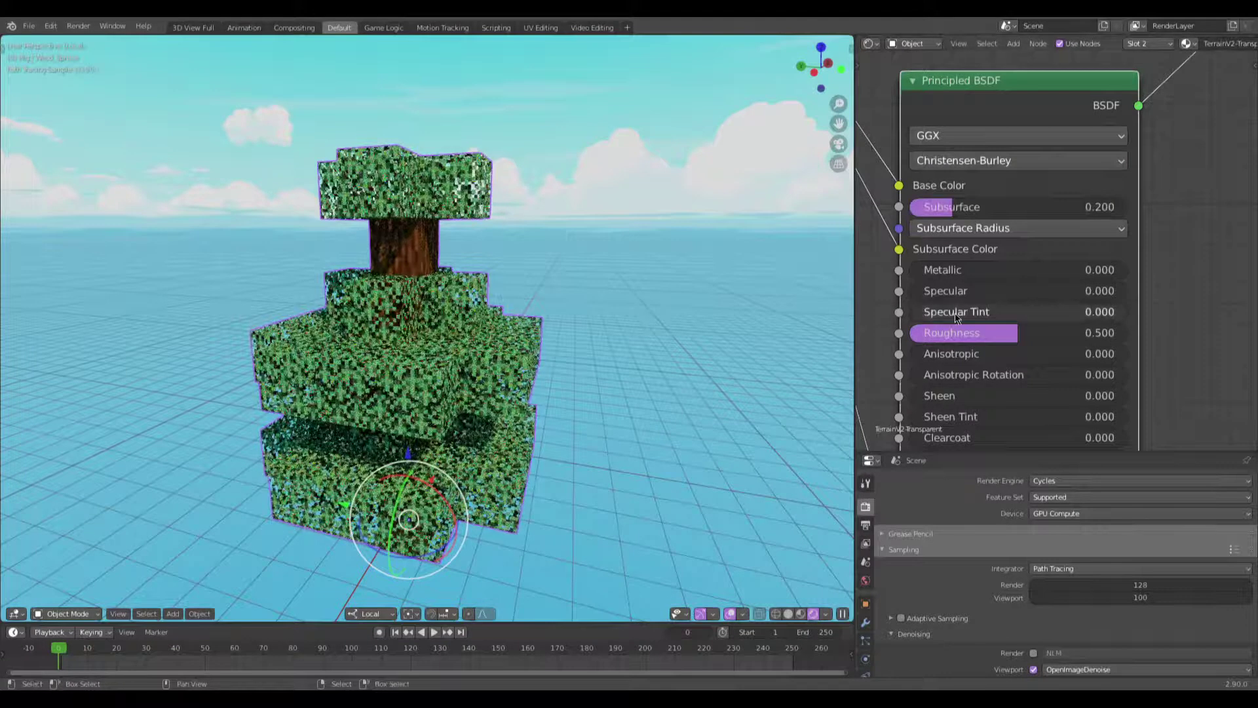
Step: Try the final Mix Shader's Fac at 0.5 on the leaf material
scroll(1002, 277, "down", 2)
scroll(1003, 276, "down", 3)
middle_click_drag(1002, 277, 903, 401)
left_click(1079, 206)
type("0.5")
key("Return")
left_click(1080, 208)
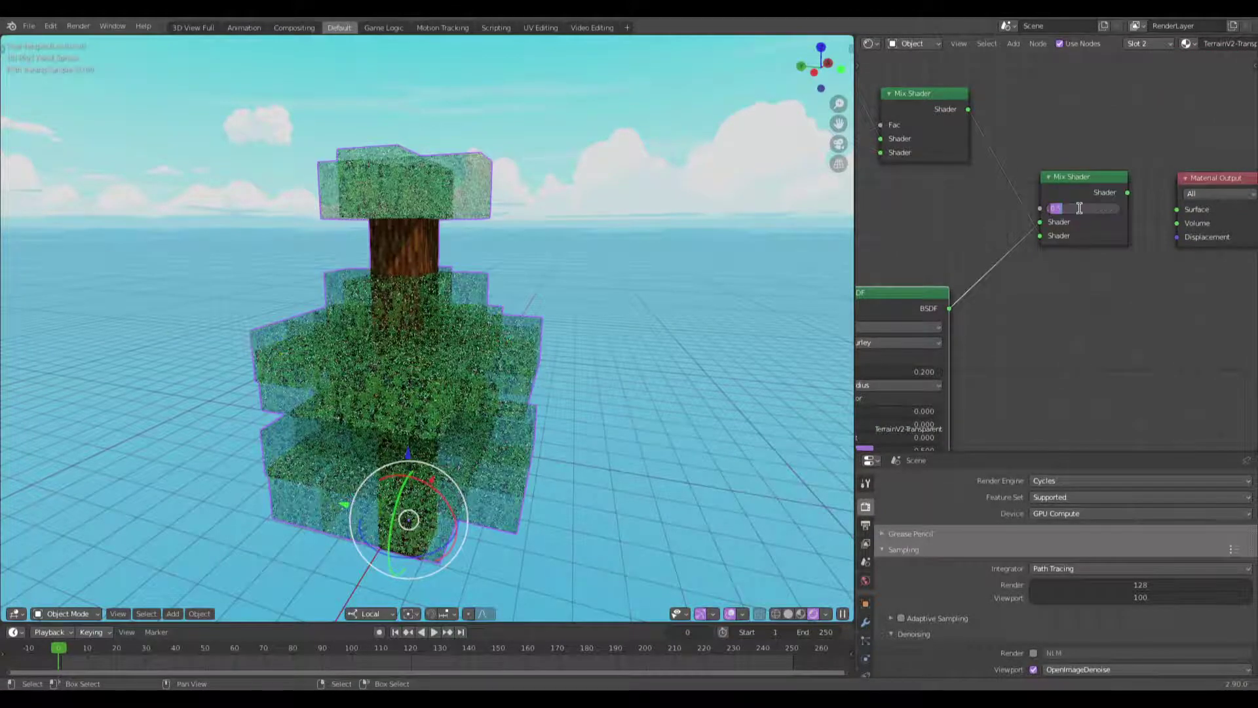
key("Return")
Step: Lower the final Mix Shader's Fac to 0.033 and check the leaves from another side
left_click_drag(1083, 208, 1060, 208)
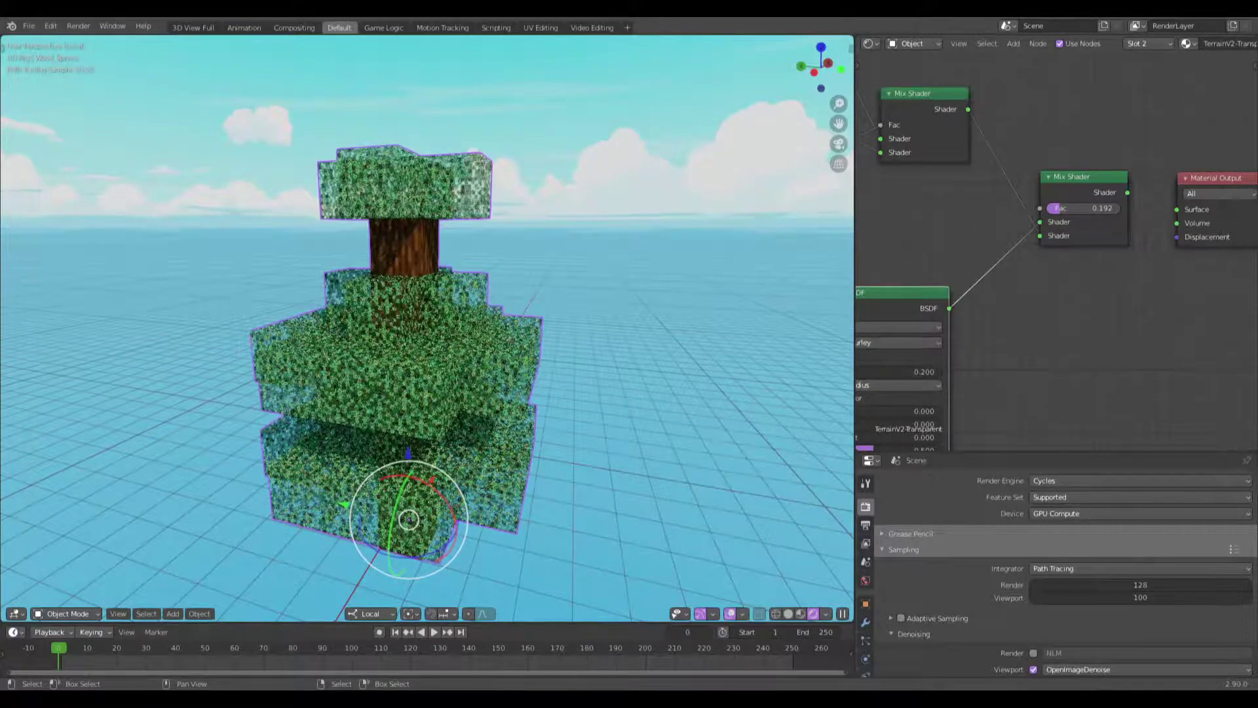
left_click_drag(1059, 208, 1051, 207)
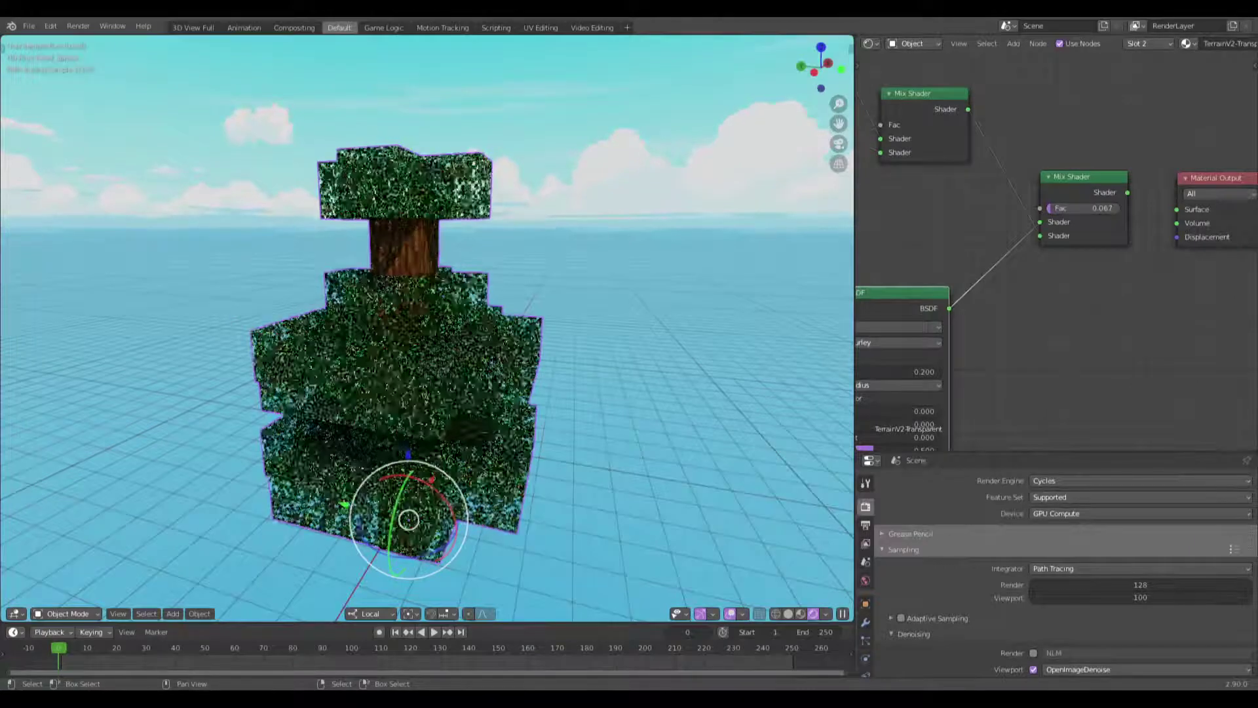
left_click_drag(1047, 208, 1040, 207)
key("alt+a")
middle_click_drag(518, 391, 578, 369)
Step: Make the spruce tree's Terrain.001 material slot active for editing its surface
left_click(399, 251)
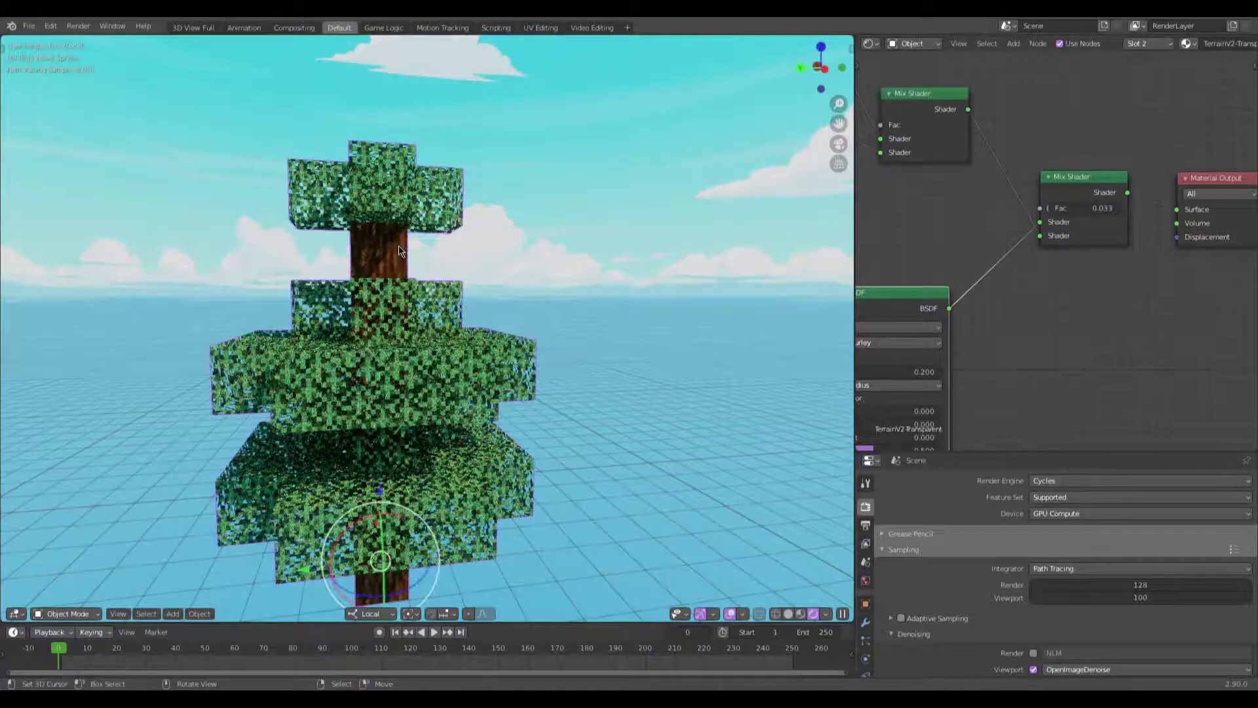
scroll(866, 645, "down", 3)
left_click(866, 642)
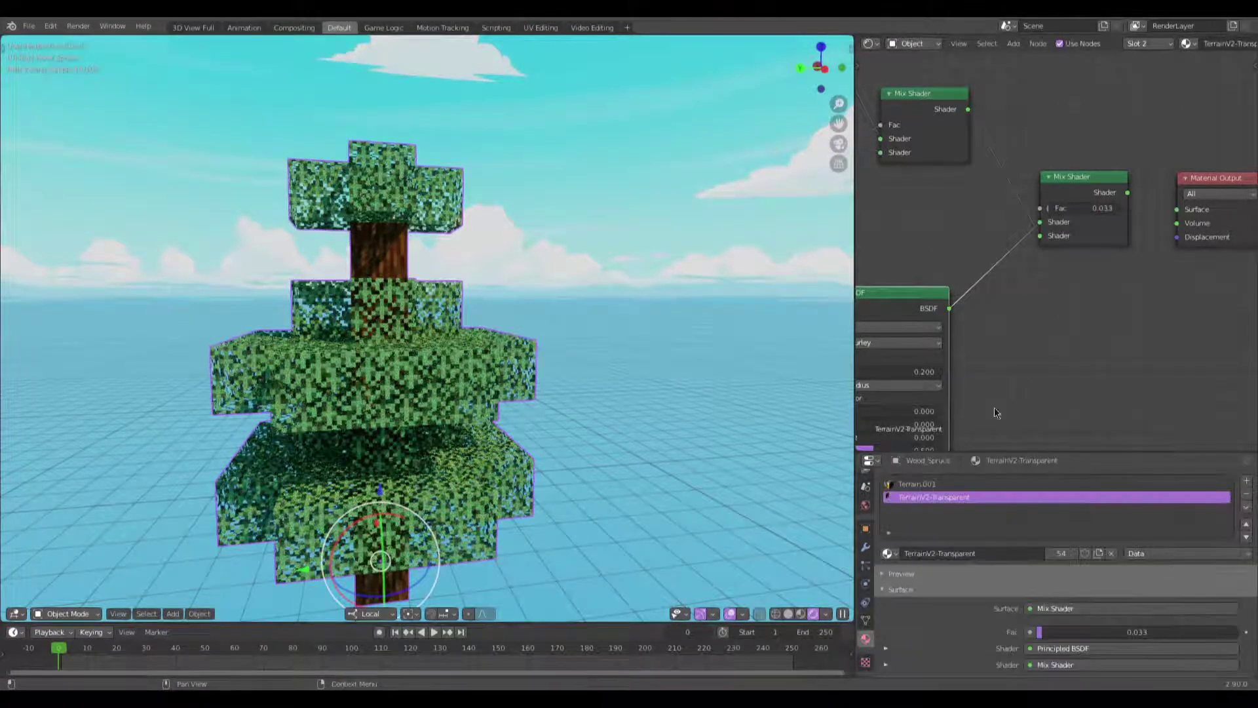
left_click(1071, 484)
scroll(1073, 586, "down", 3)
Step: Try to replace Terrain.001's Diffuse BSDF surface with a Principled BSDF
left_click(1073, 531)
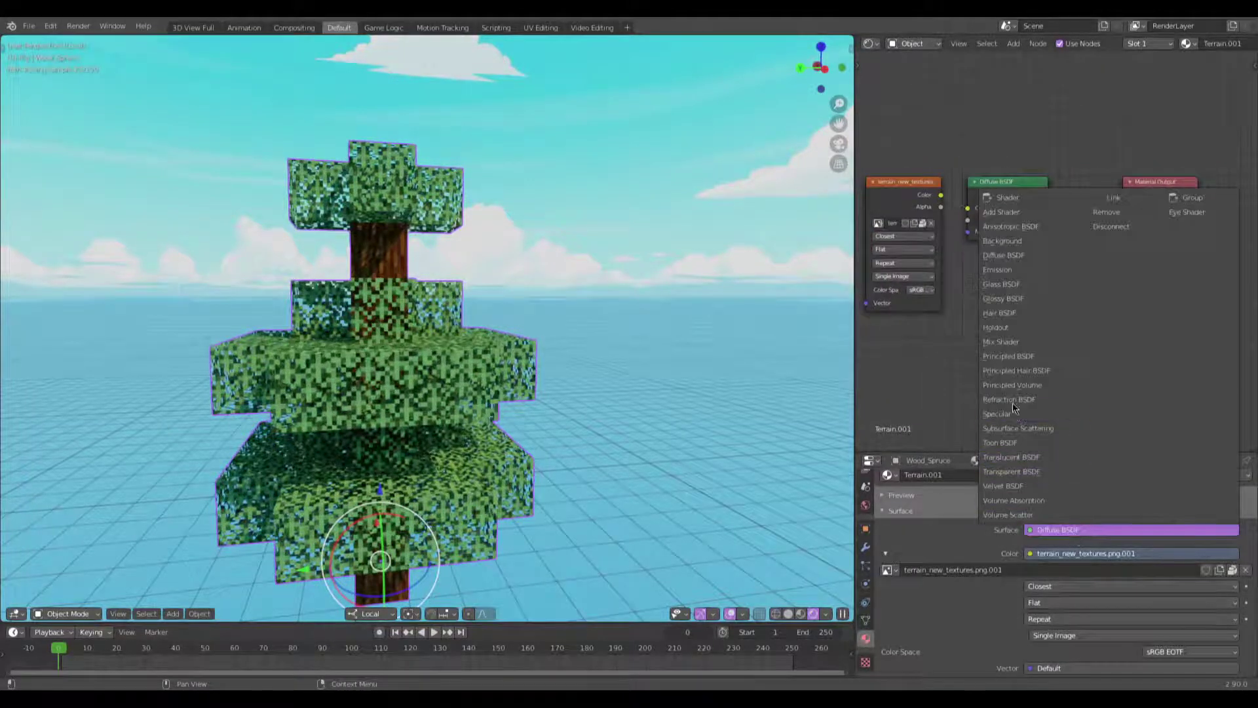
left_click(1013, 359)
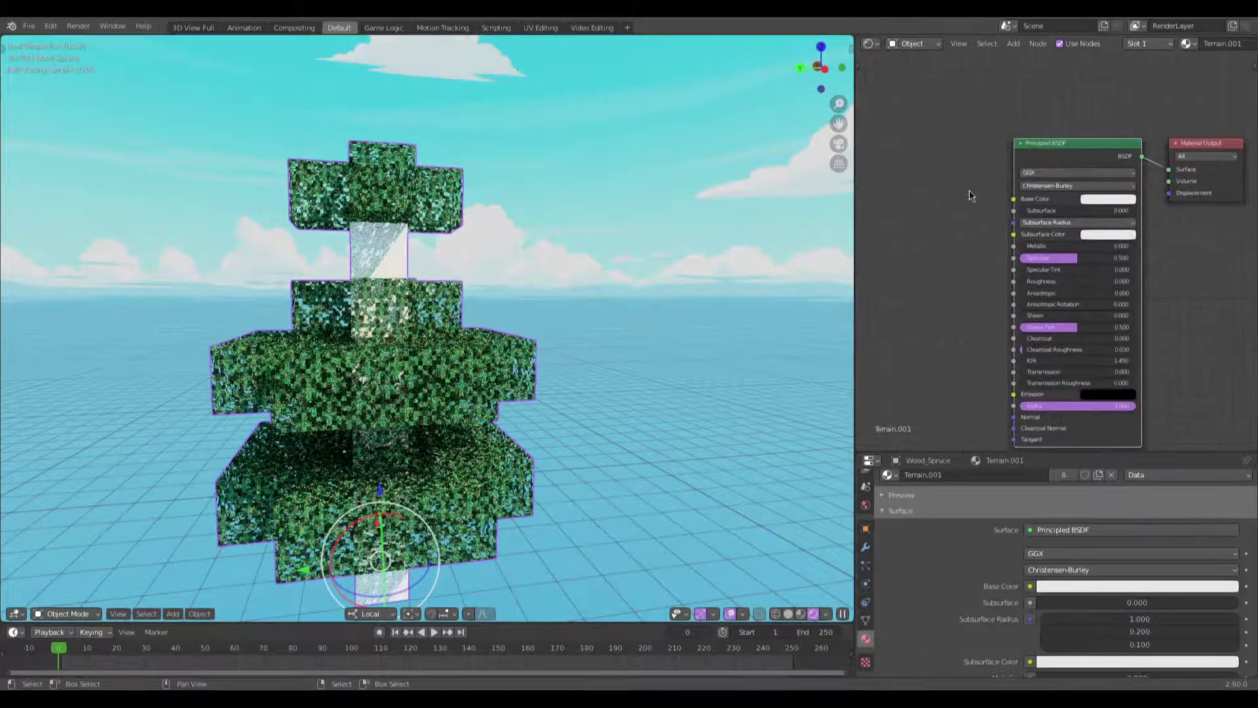
key("ctrl+z")
Step: Delete the Diffuse BSDF node from Terrain.001 and add a Principled BSDF between the image texture and Material Output
left_click(1058, 151)
key("x")
key("shift+a")
left_click(1068, 152)
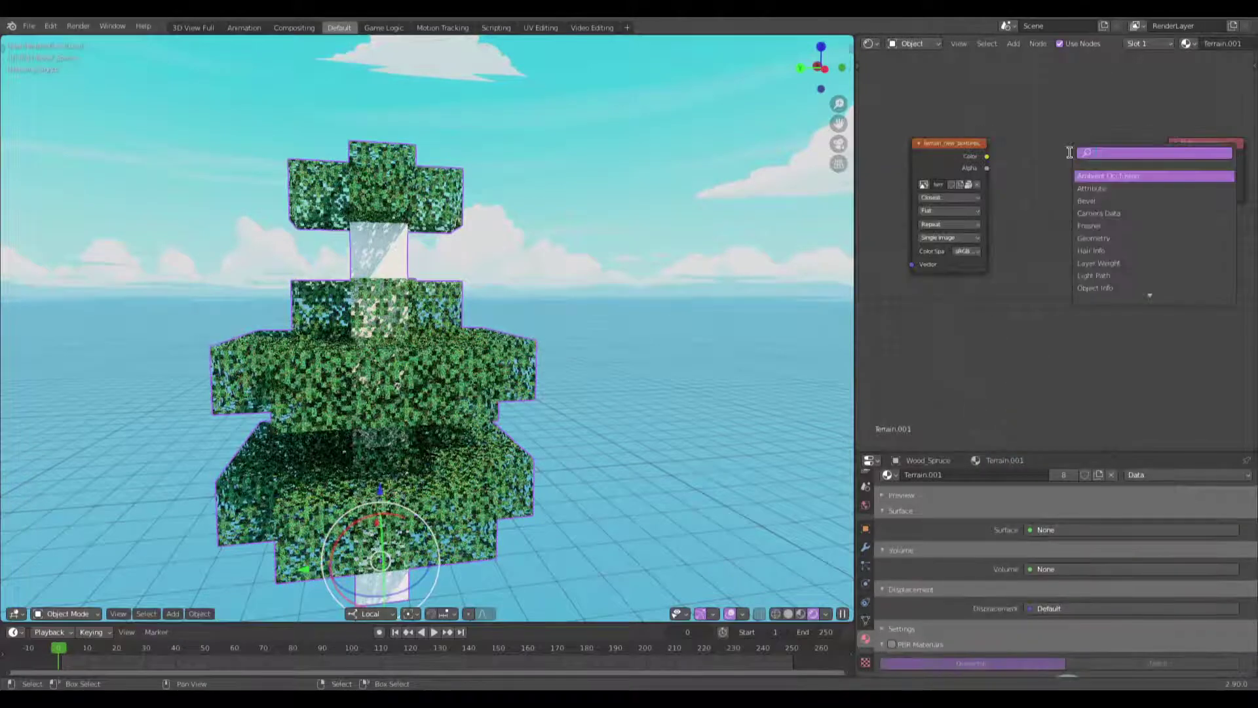
type("pri")
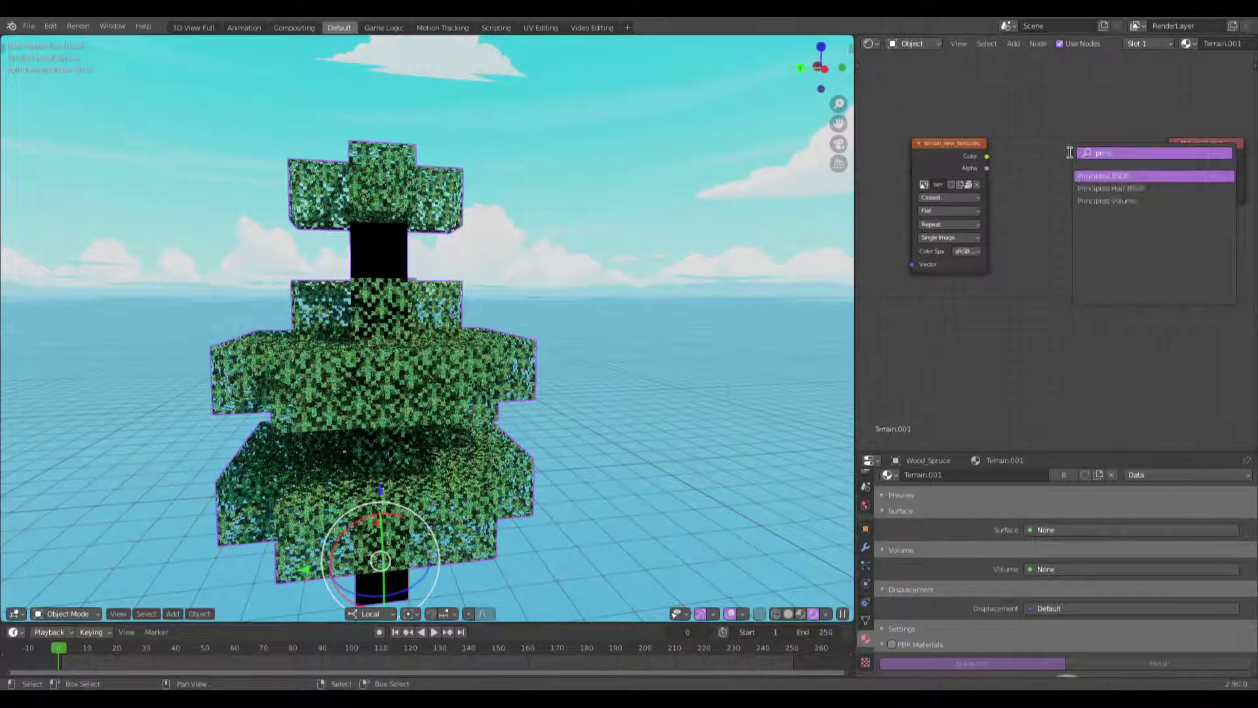
key("Return")
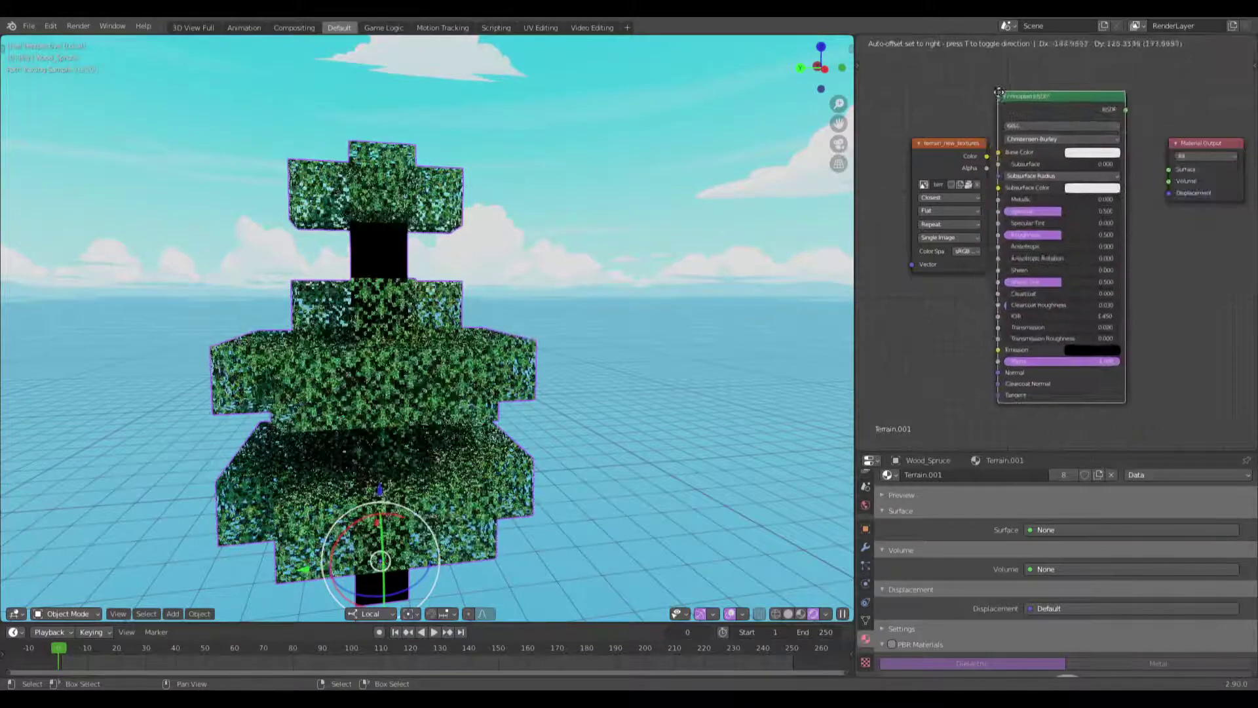
left_click(1012, 128)
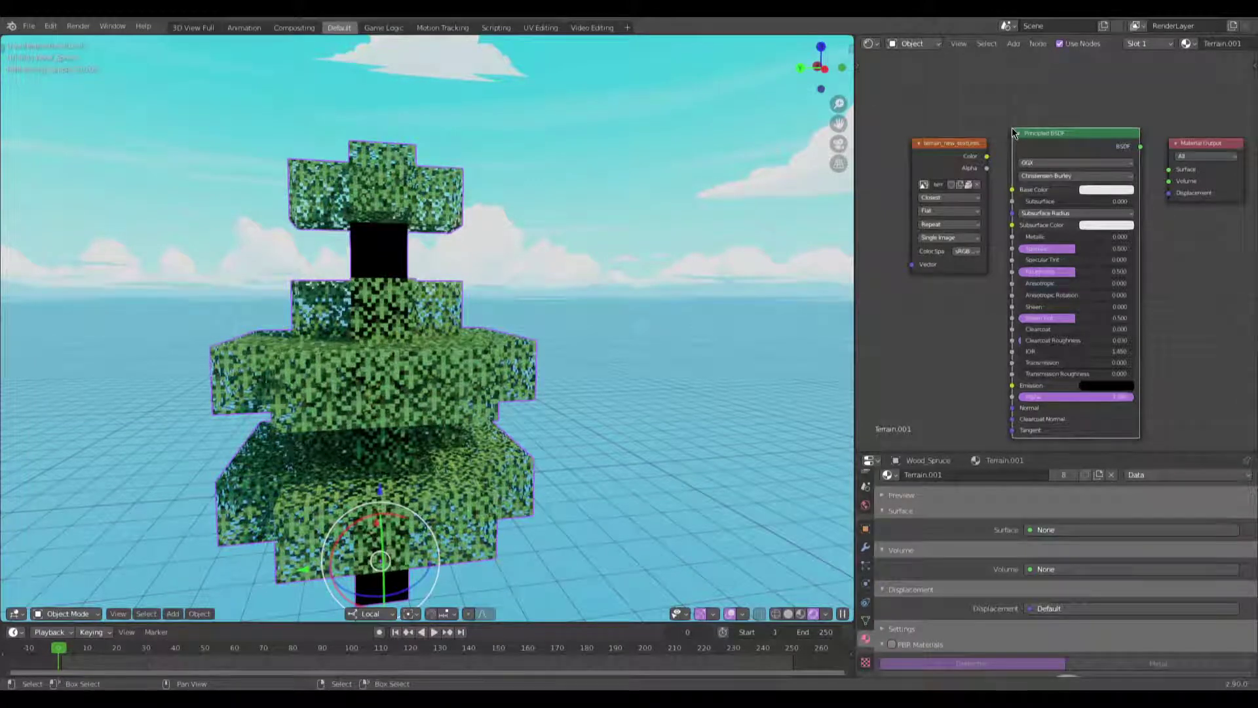
Step: Connect the Principled BSDF to the Material Output's Surface and the texture's Color to its Base Color
left_click_drag(1021, 164, 1170, 169)
left_click(1015, 143)
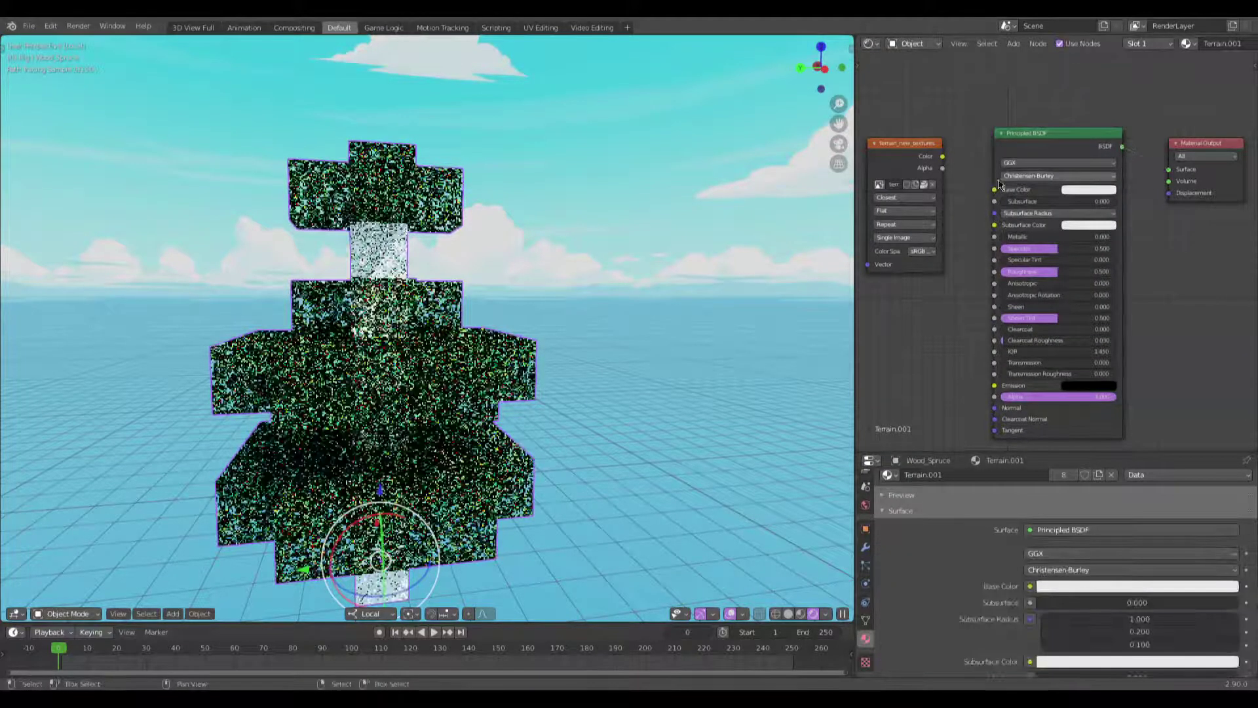
left_click_drag(943, 157, 994, 189)
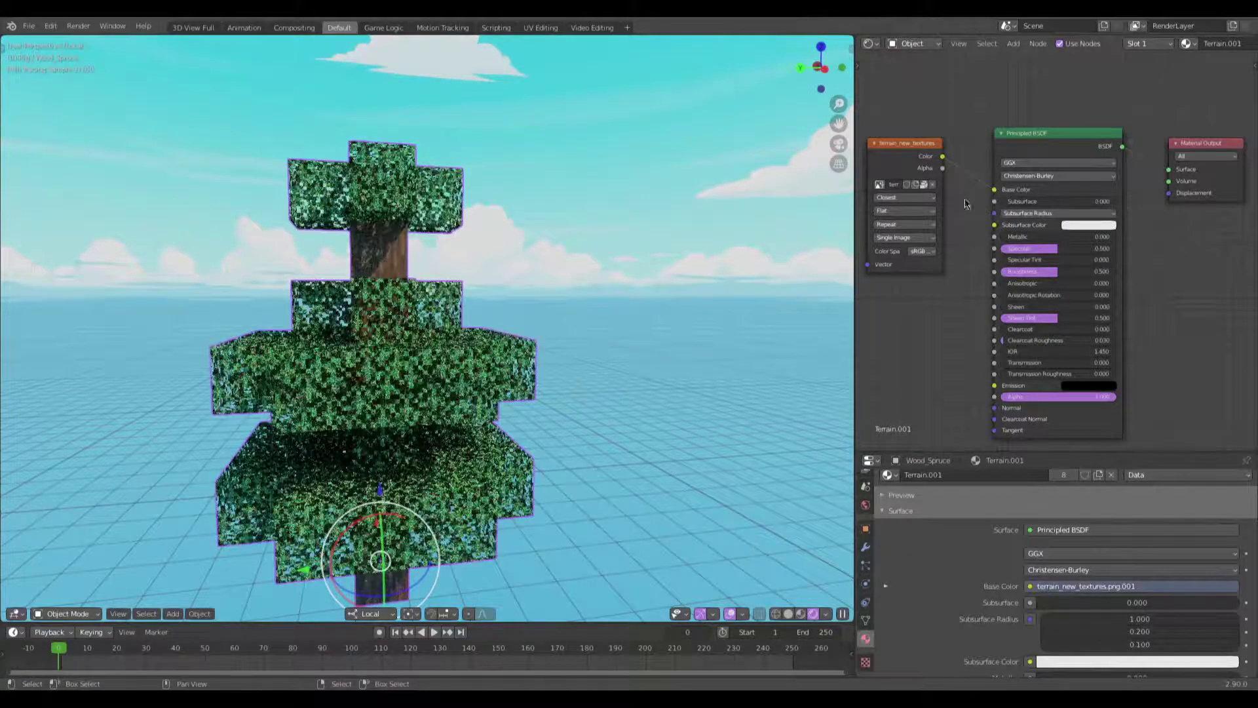
Step: Set Specular and Sheen Tint to 0 on Terrain.001's Principled BSDF
left_click_drag(1032, 249, 997, 249)
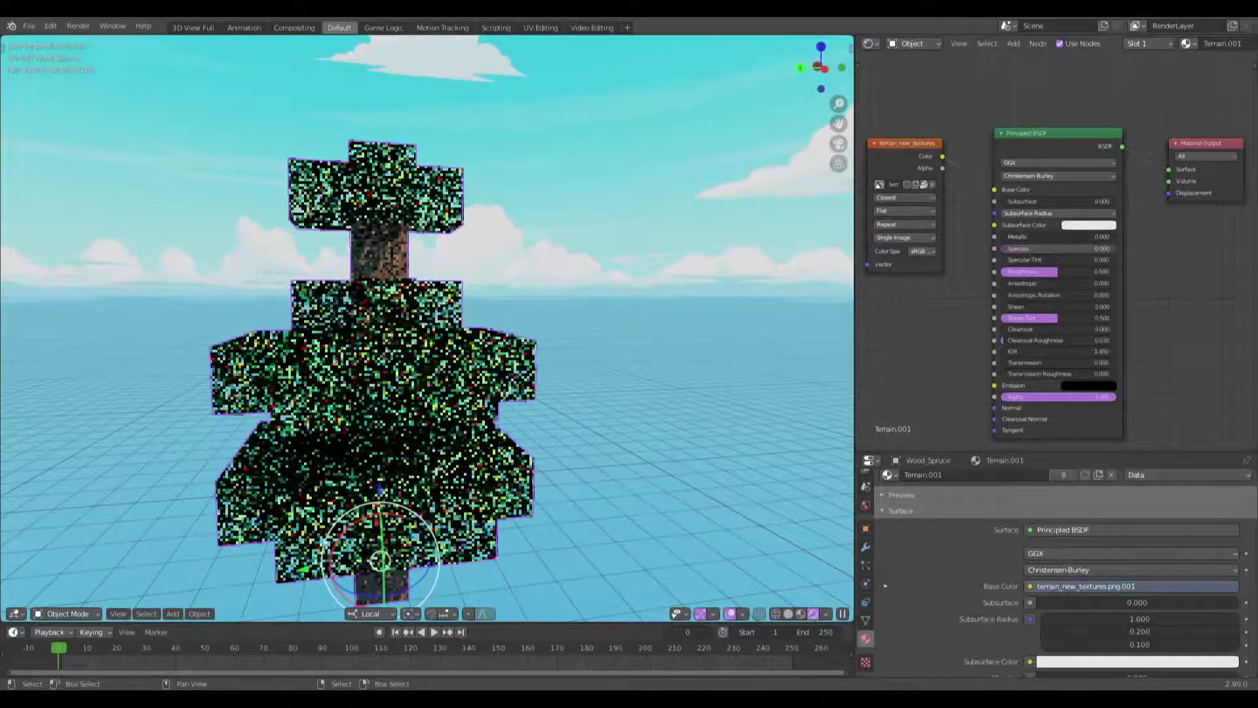
left_click(1042, 307)
left_click(1053, 317)
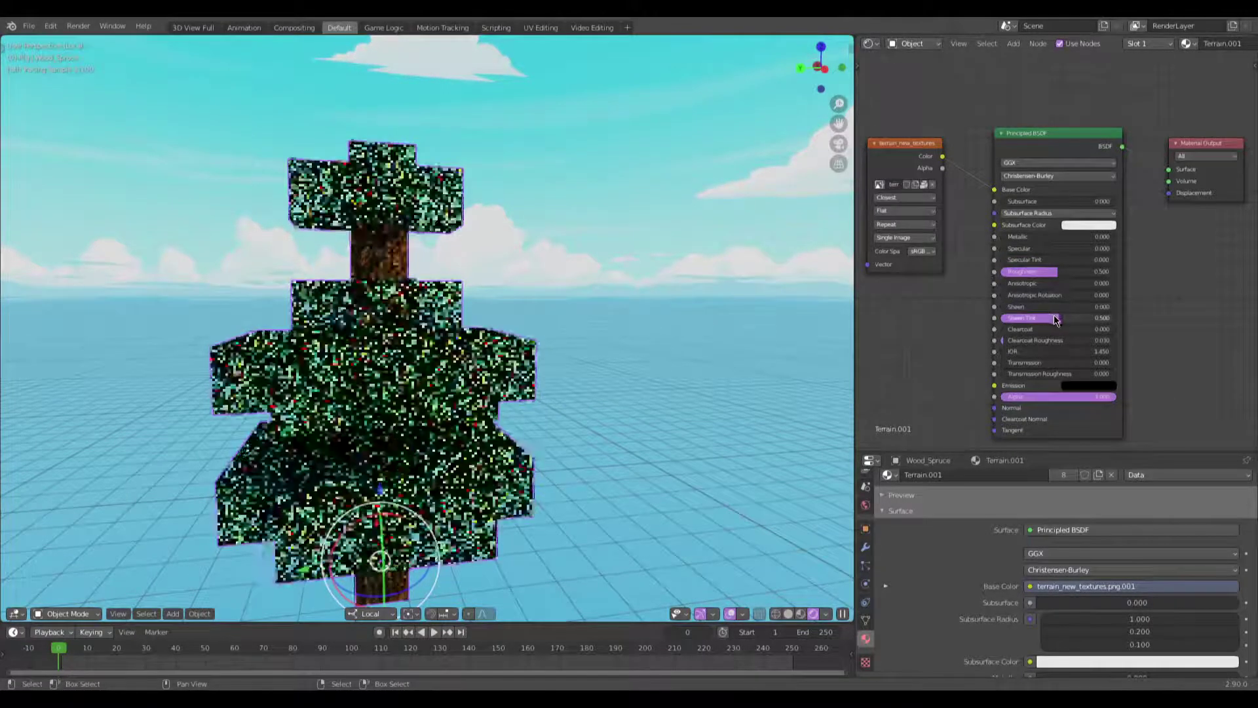
left_click_drag(1049, 318, 1006, 321)
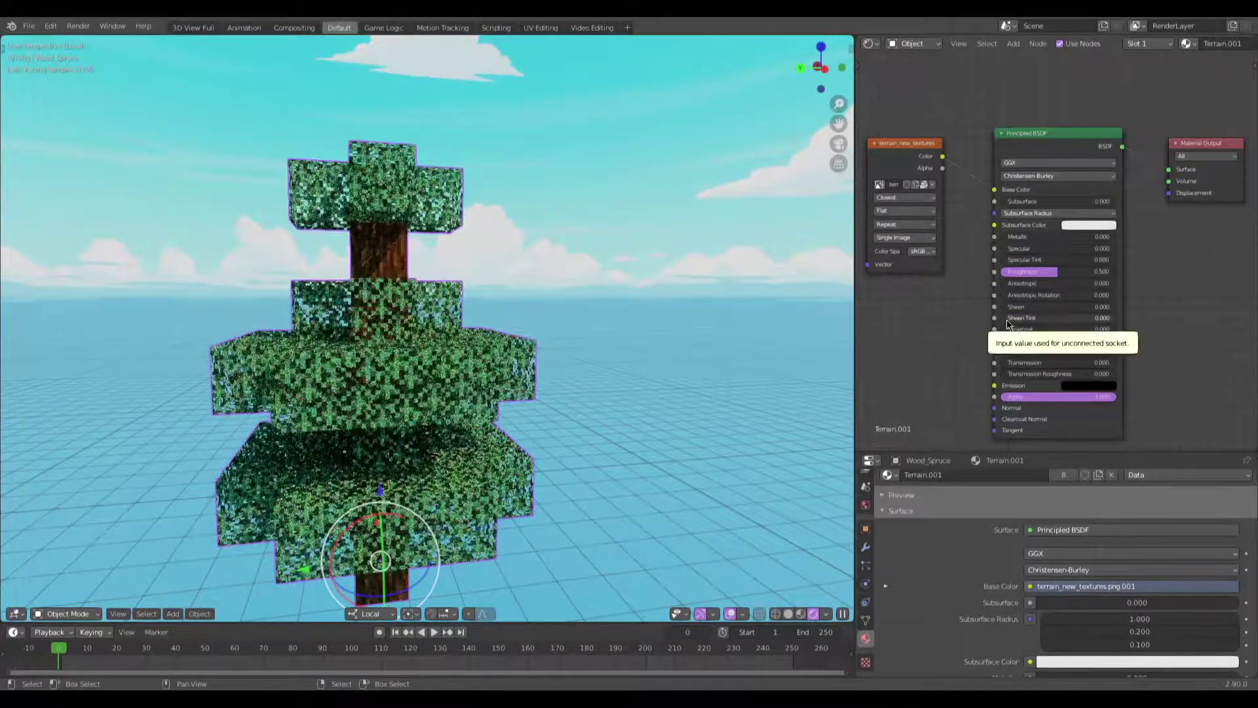
Step: Add a Bevel node to Terrain.001 and connect its Normal output to the Principled BSDF's Normal input
middle_click_drag(1007, 355, 1012, 259)
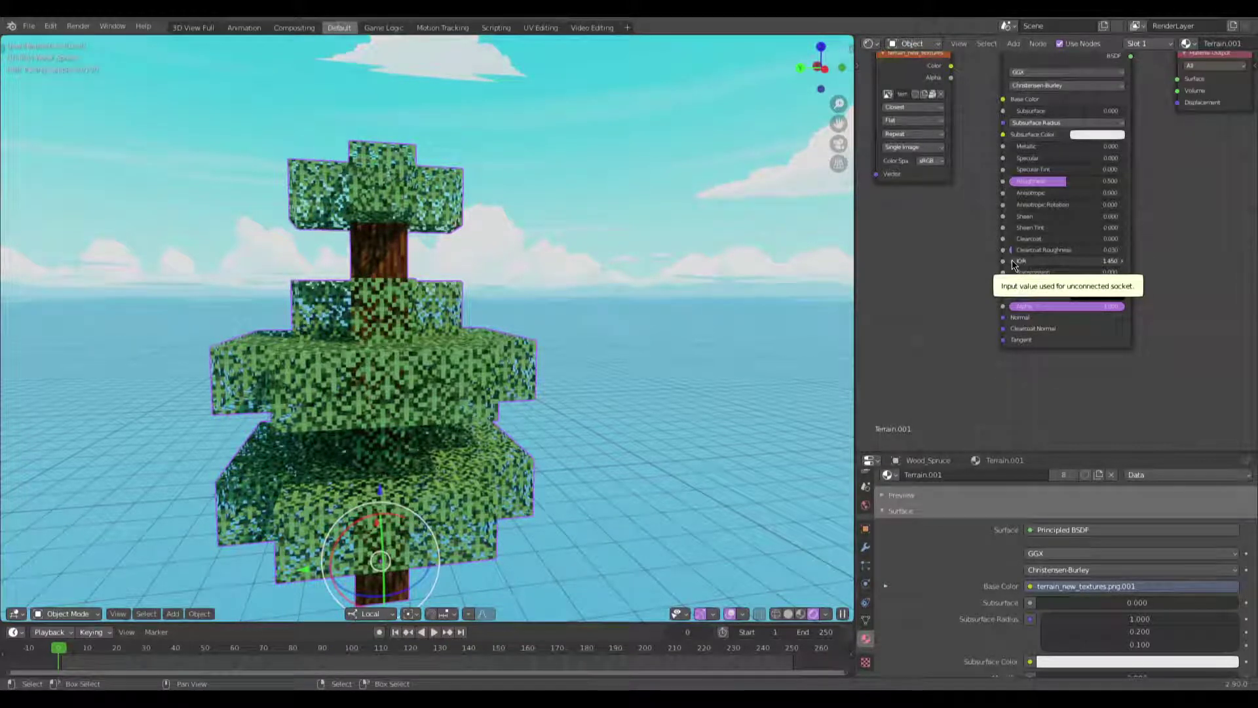
middle_click_drag(920, 291, 1013, 272)
scroll(1052, 259, "up", 2)
key("shift+a")
type("sbev")
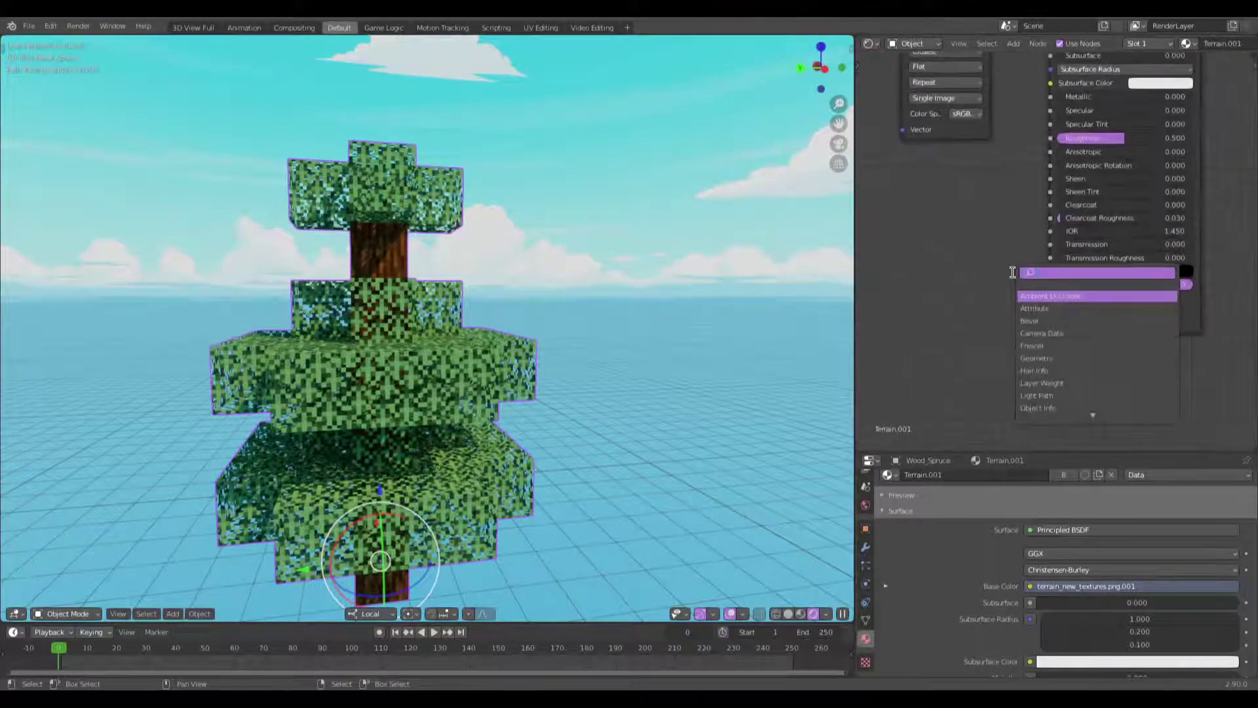
key("Return")
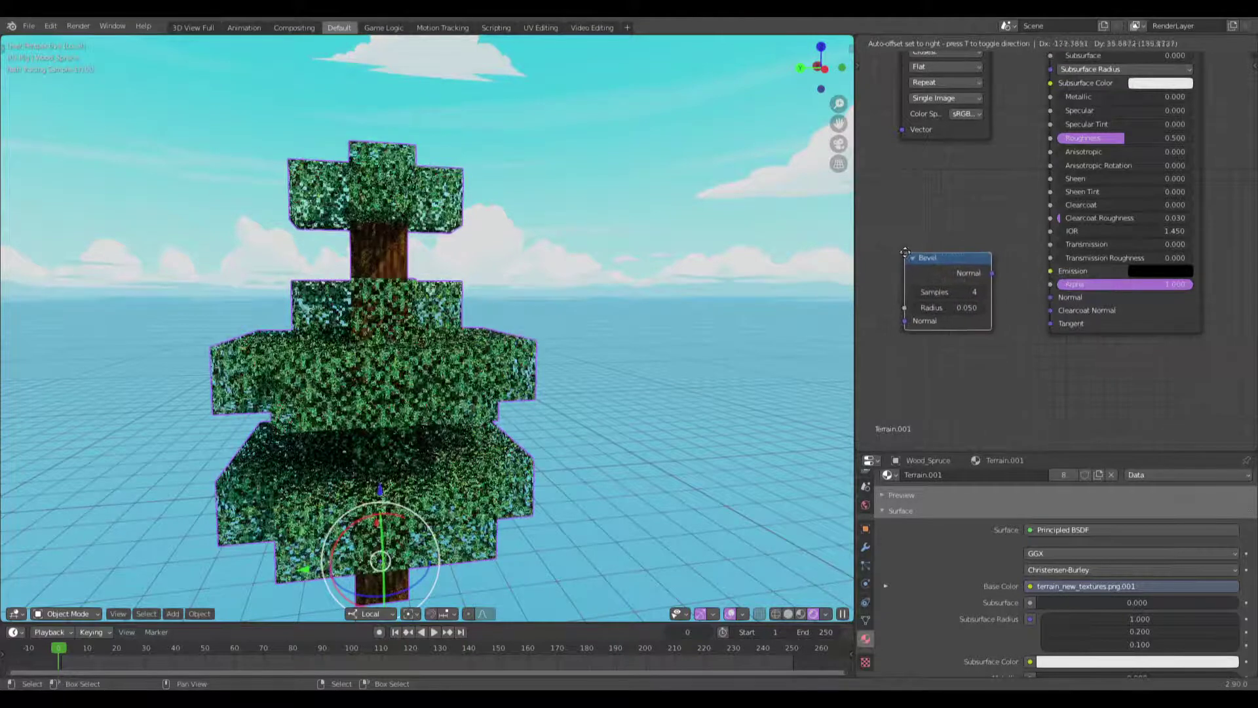
left_click_drag(1001, 275, 1051, 297)
left_click_drag(970, 278, 974, 280)
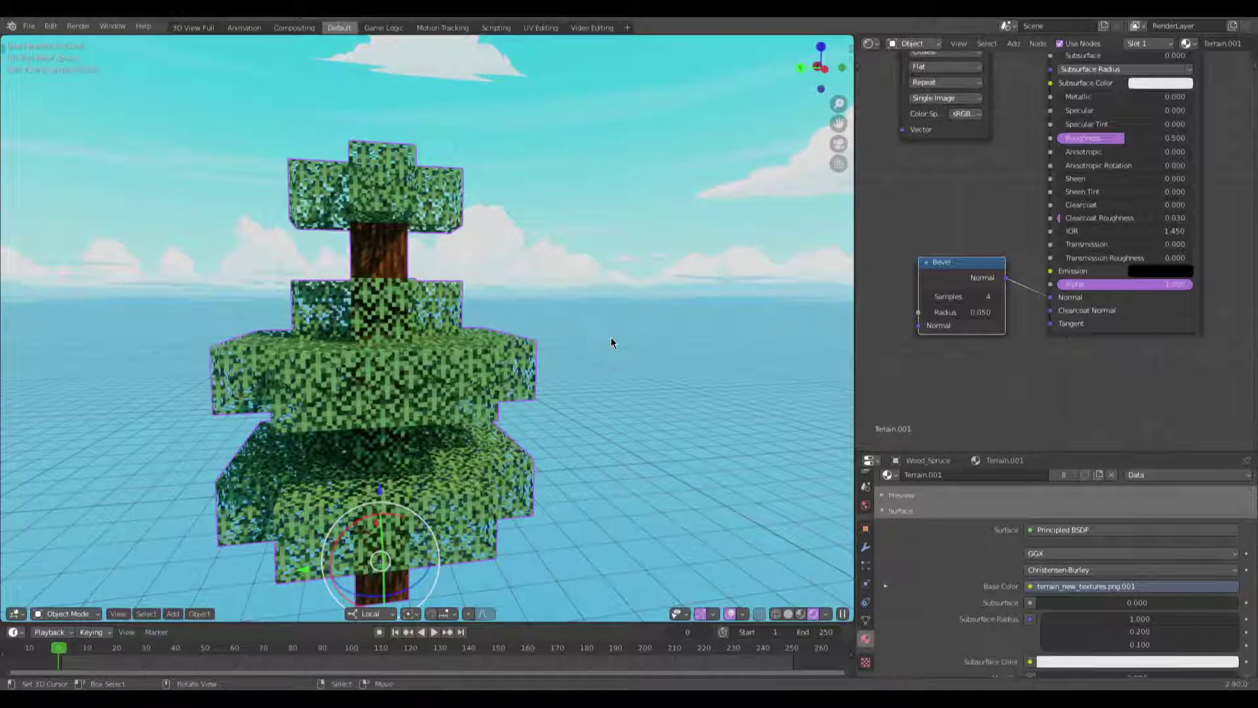
Step: Set the Bevel node's Samples to 6 and Radius to 0.01
left_click(996, 296)
left_click(976, 312)
type("0.01")
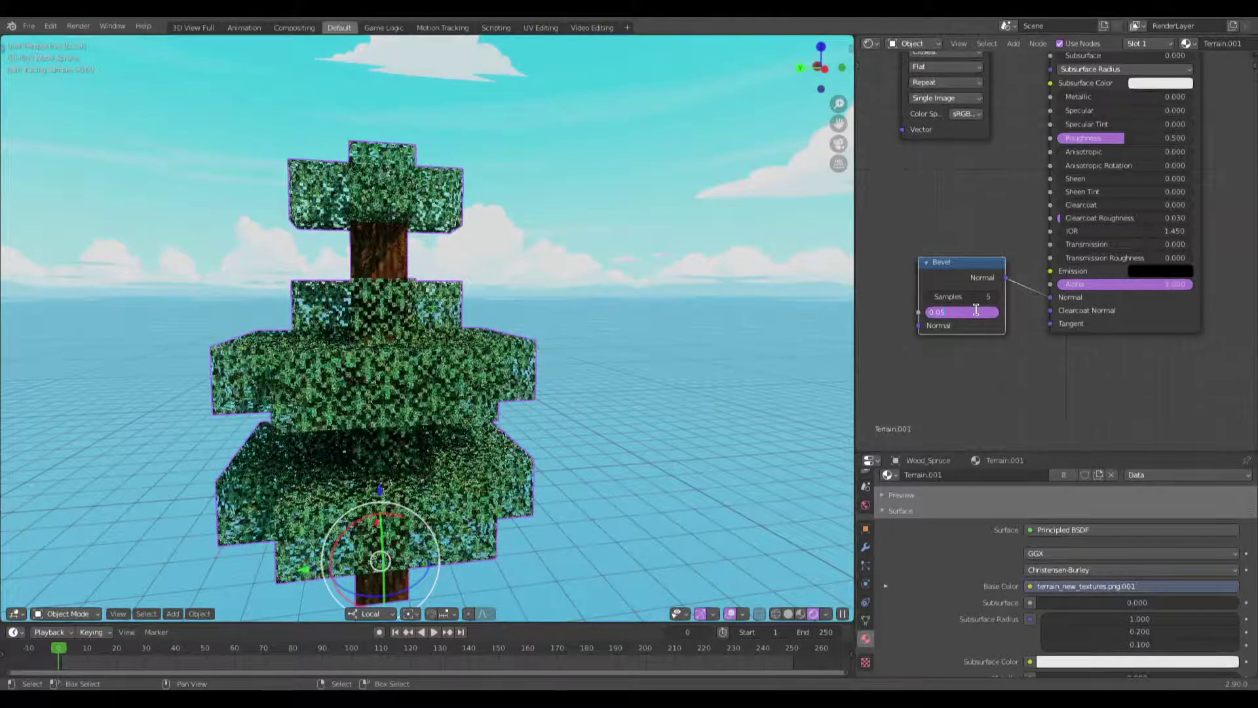
key("Return")
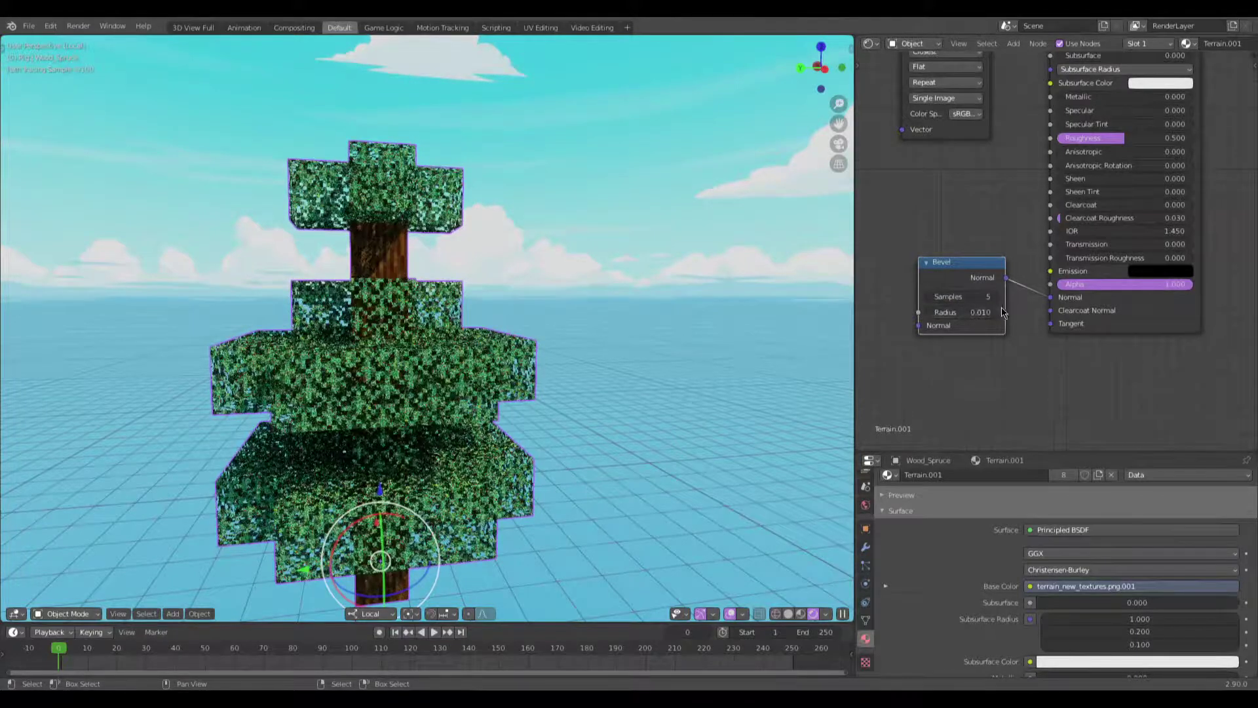
left_click(997, 296)
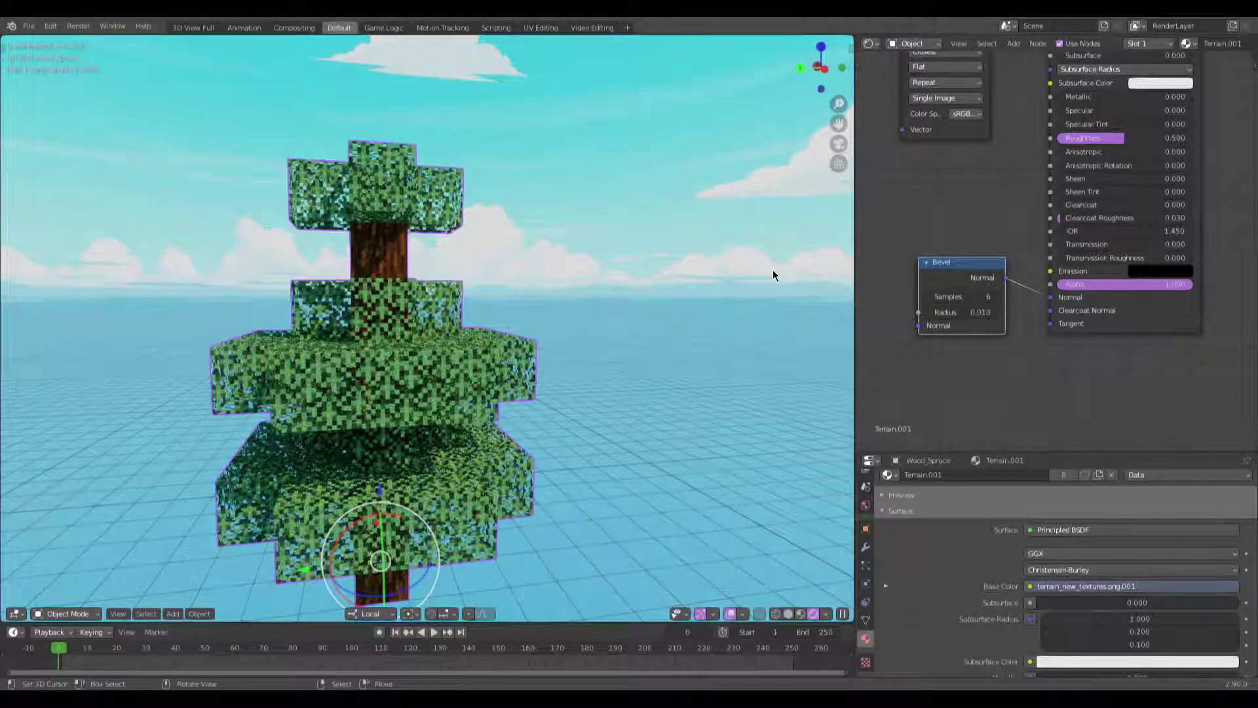
Step: Exit the spruce tree's local view and switch the viewport to Material Preview shading to see the whole scene
middle_click_drag(754, 312, 630, 388)
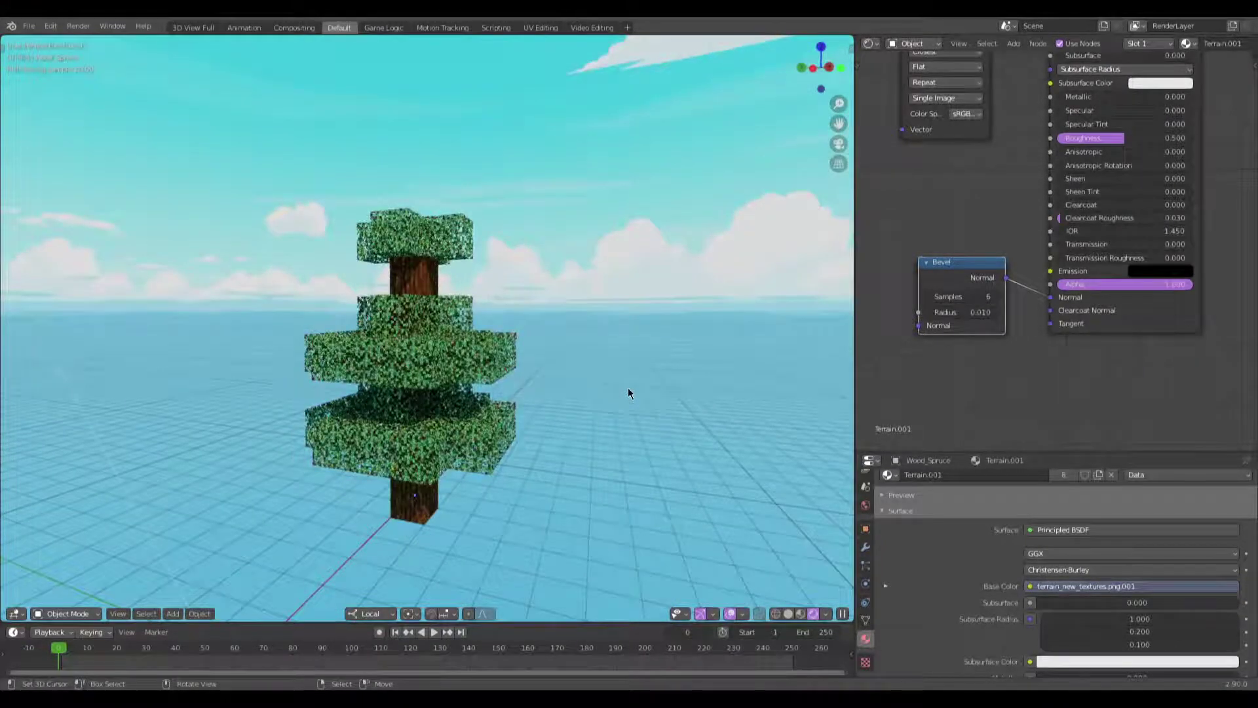
key("KP_Divide")
left_click(801, 617)
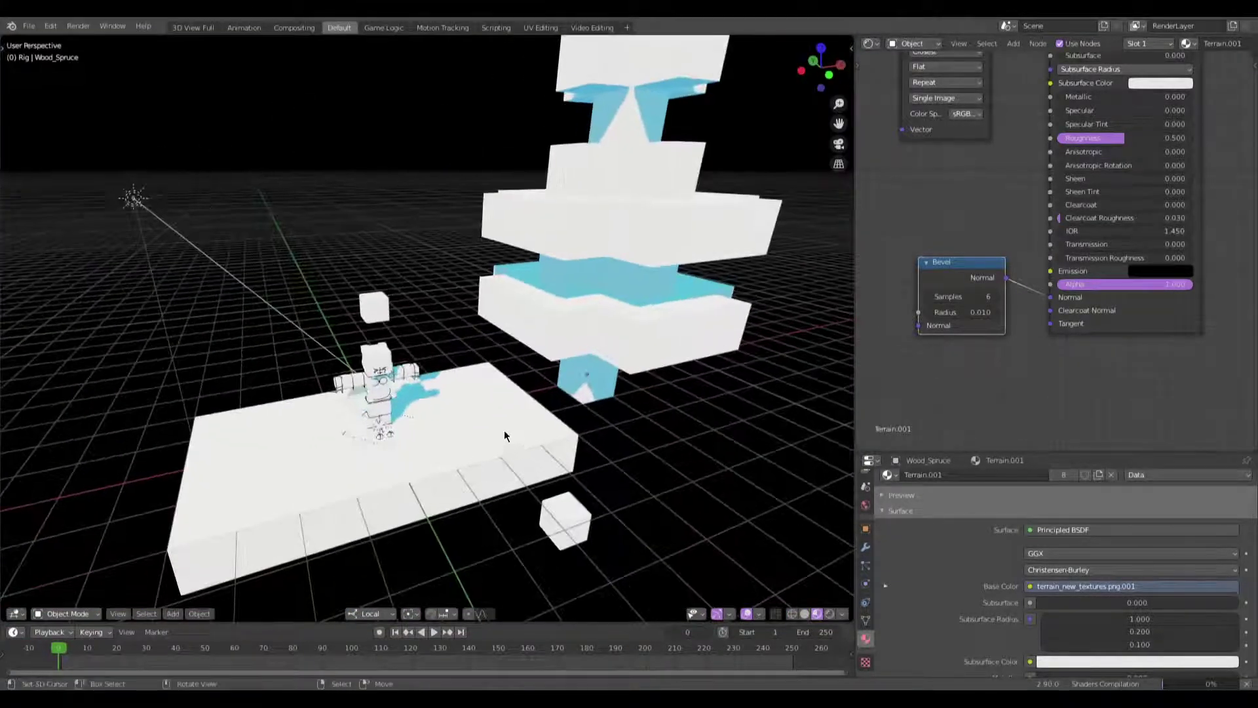
middle_click_drag(504, 436, 530, 398, "shift")
scroll(530, 399, "down", 2)
scroll(529, 396, "up", 4)
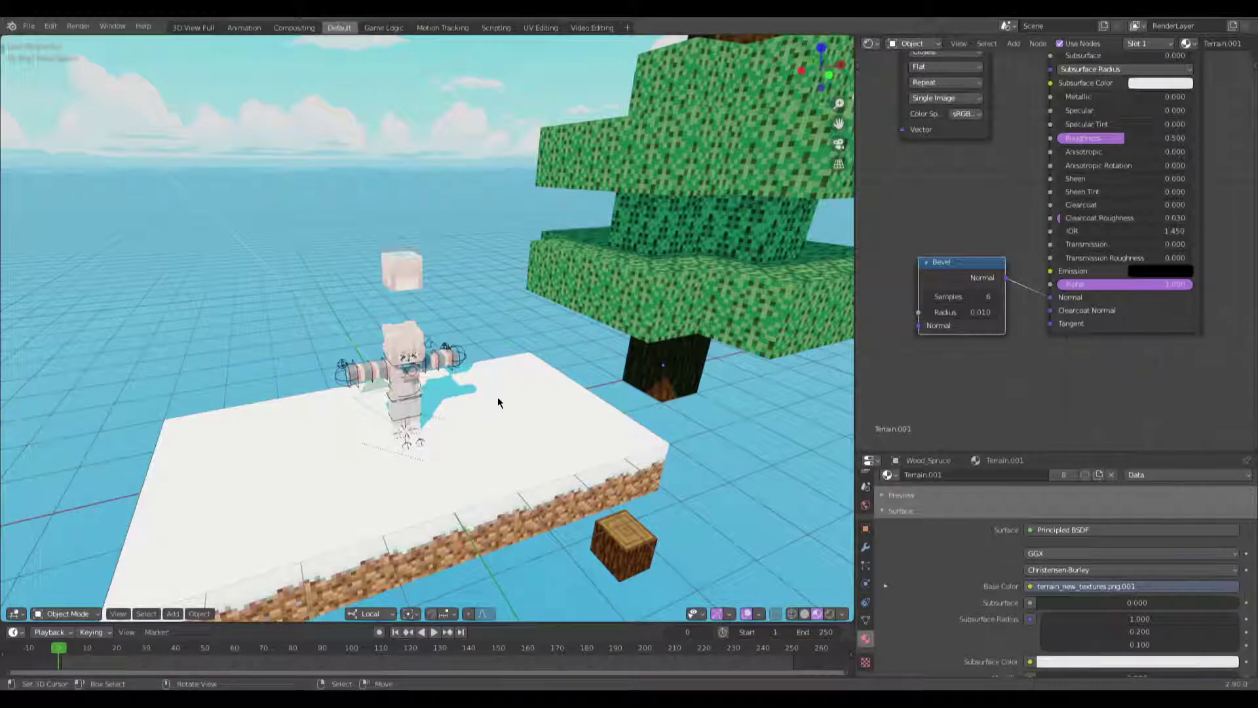
middle_click_drag(494, 392, 593, 369)
Step: Set both the Blend Mode and the Shadow Mode of the spruce tree's Terrain.001 material to Alpha Clip
left_click(683, 356)
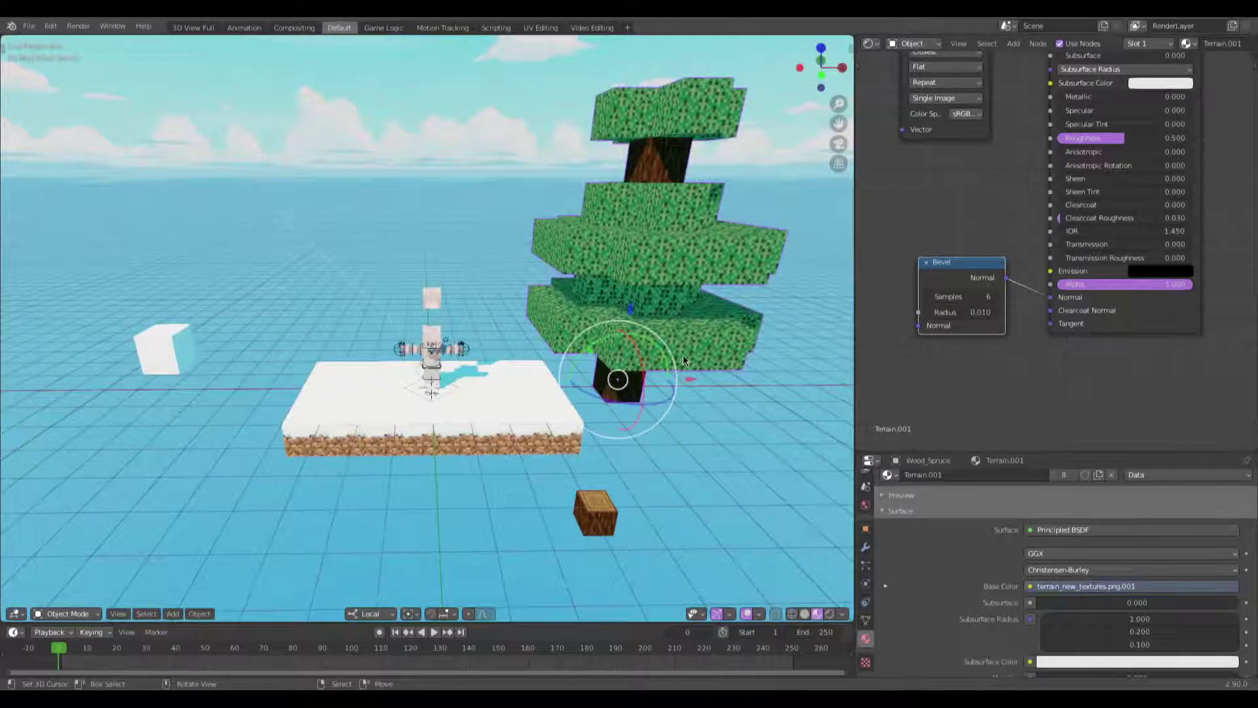
scroll(918, 603, "down", 15)
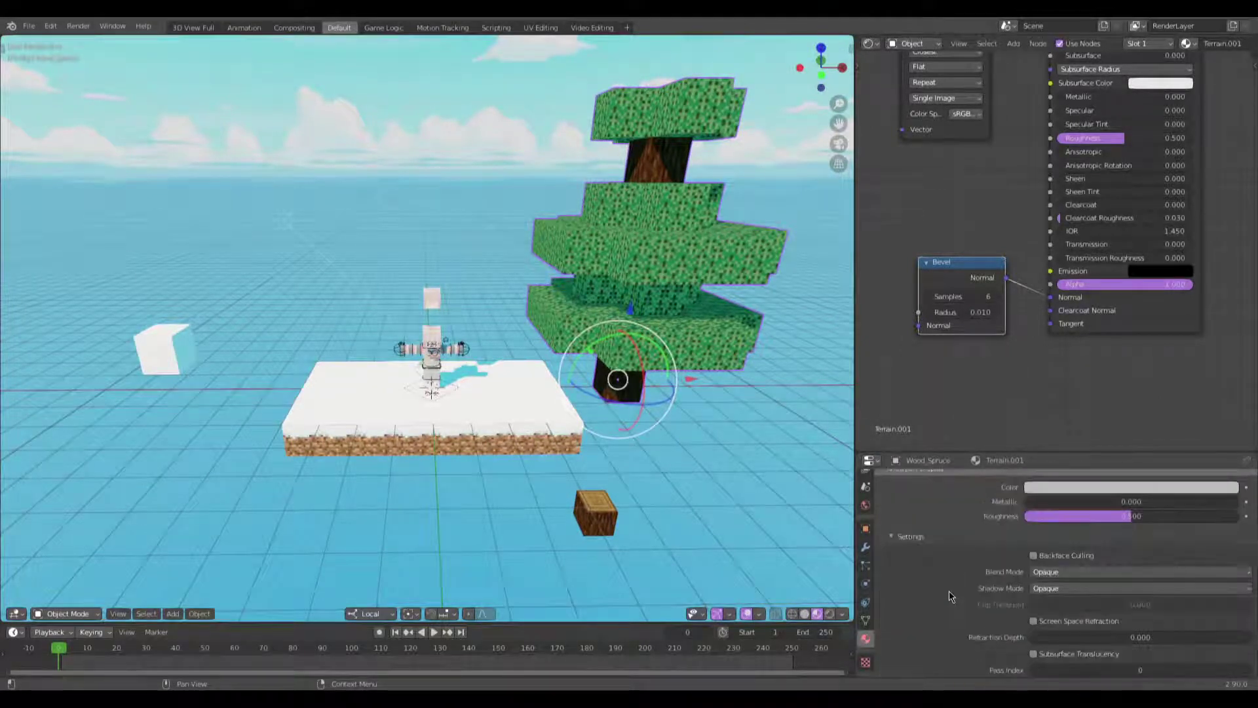
left_click(1094, 571)
left_click(1092, 601)
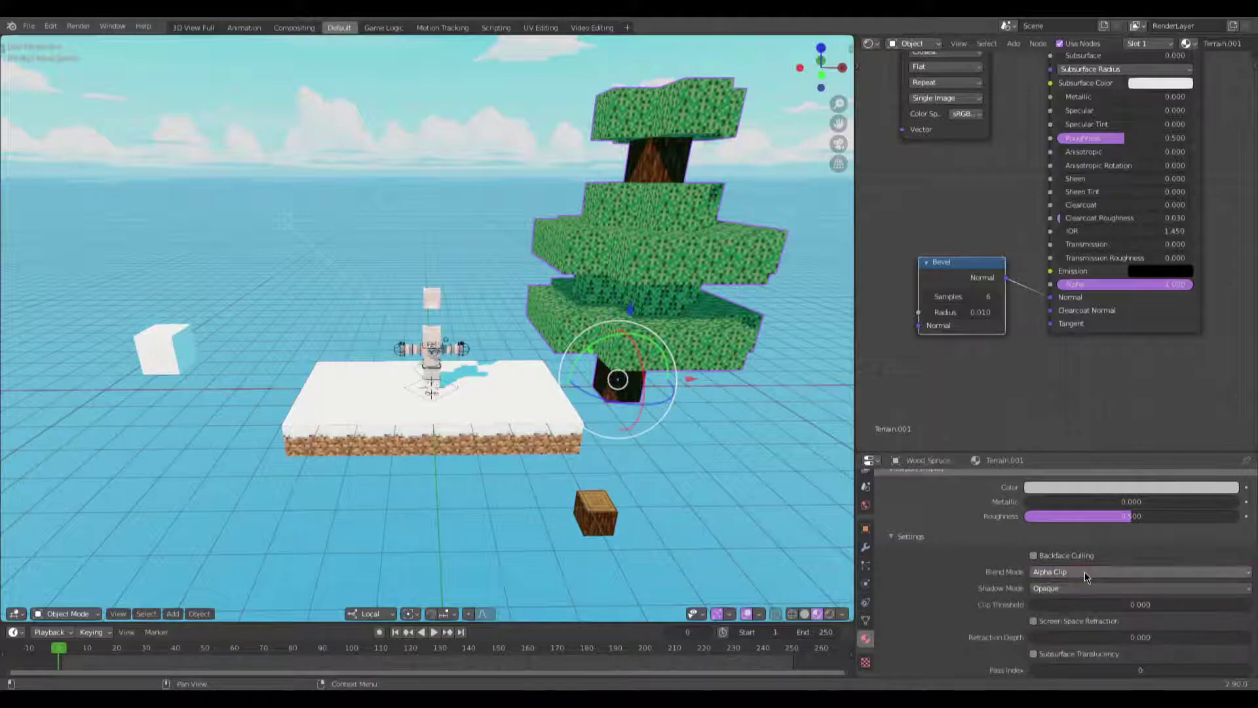
left_click(1084, 586)
left_click(1084, 630)
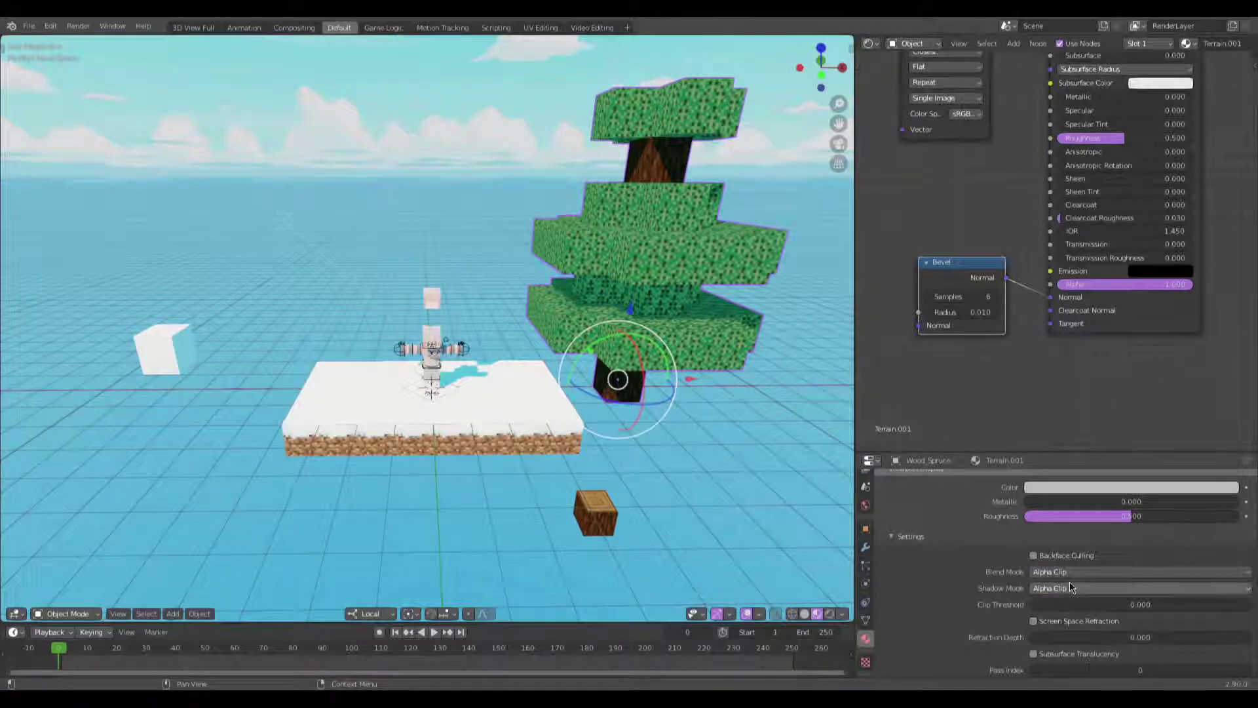
middle_click_drag(662, 400, 686, 380)
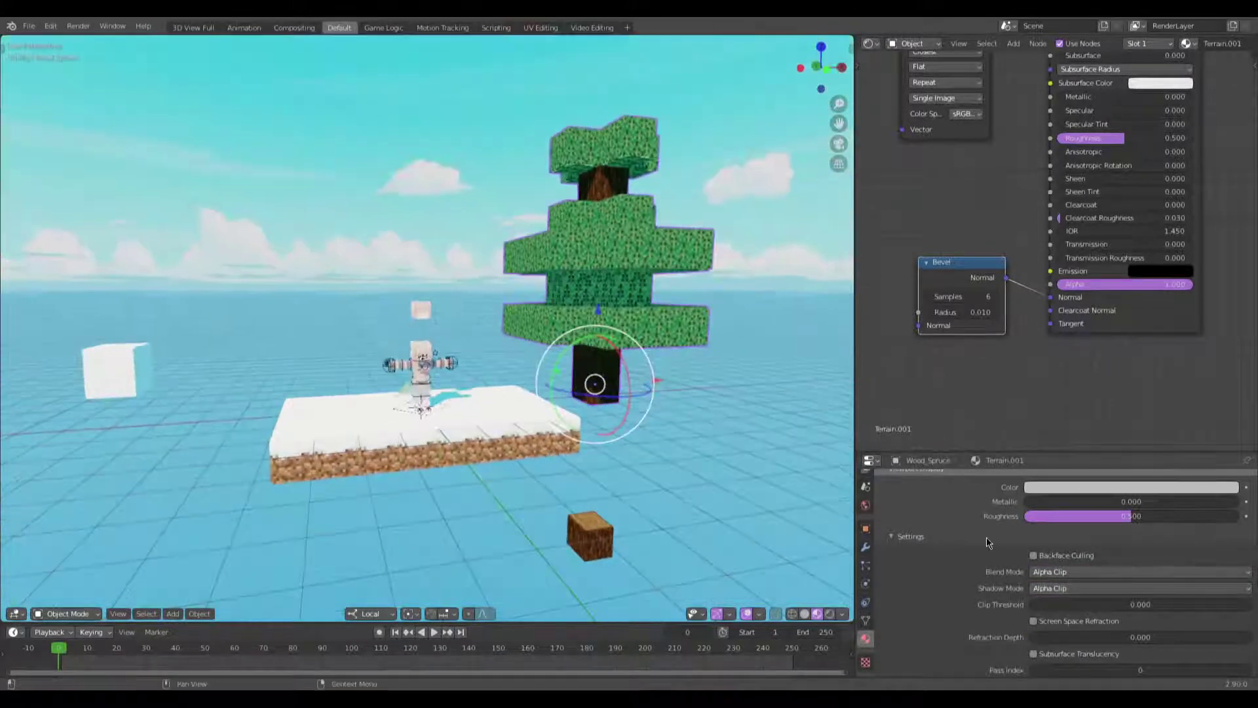
scroll(986, 538, "up", 10)
scroll(986, 536, "down", 5)
scroll(993, 535, "up", 5)
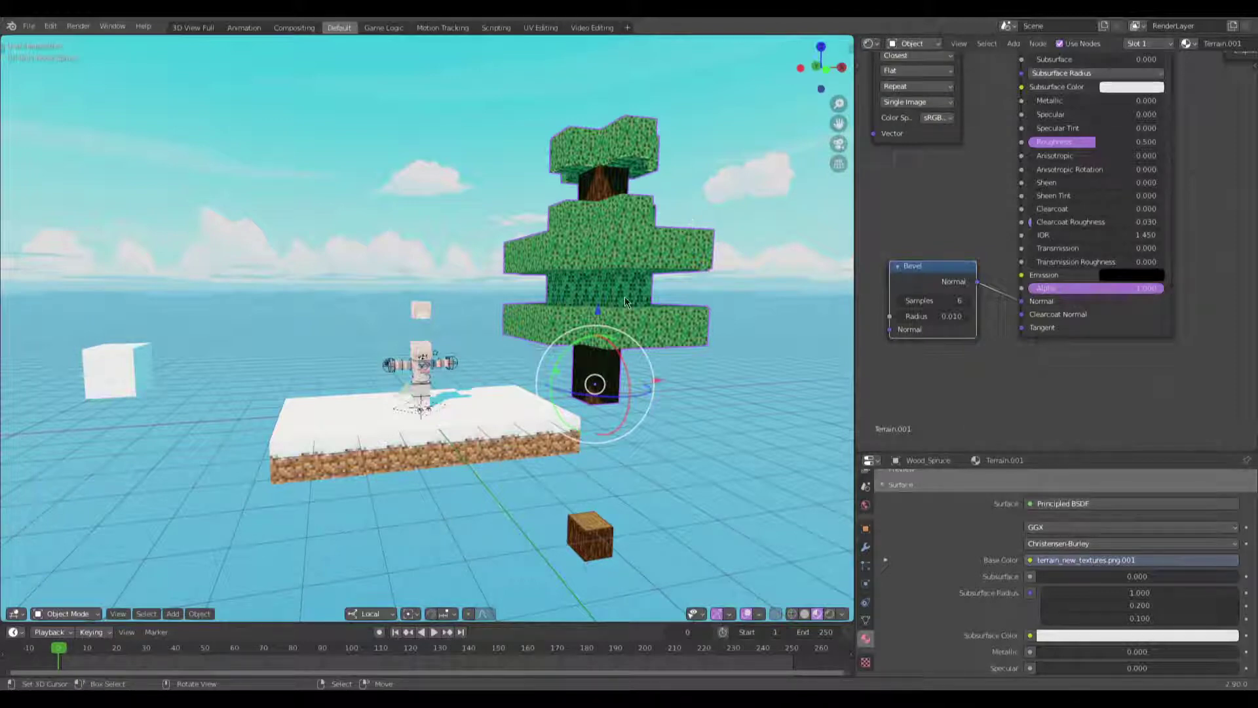
scroll(516, 435, "up", 5)
scroll(516, 435, "down", 2)
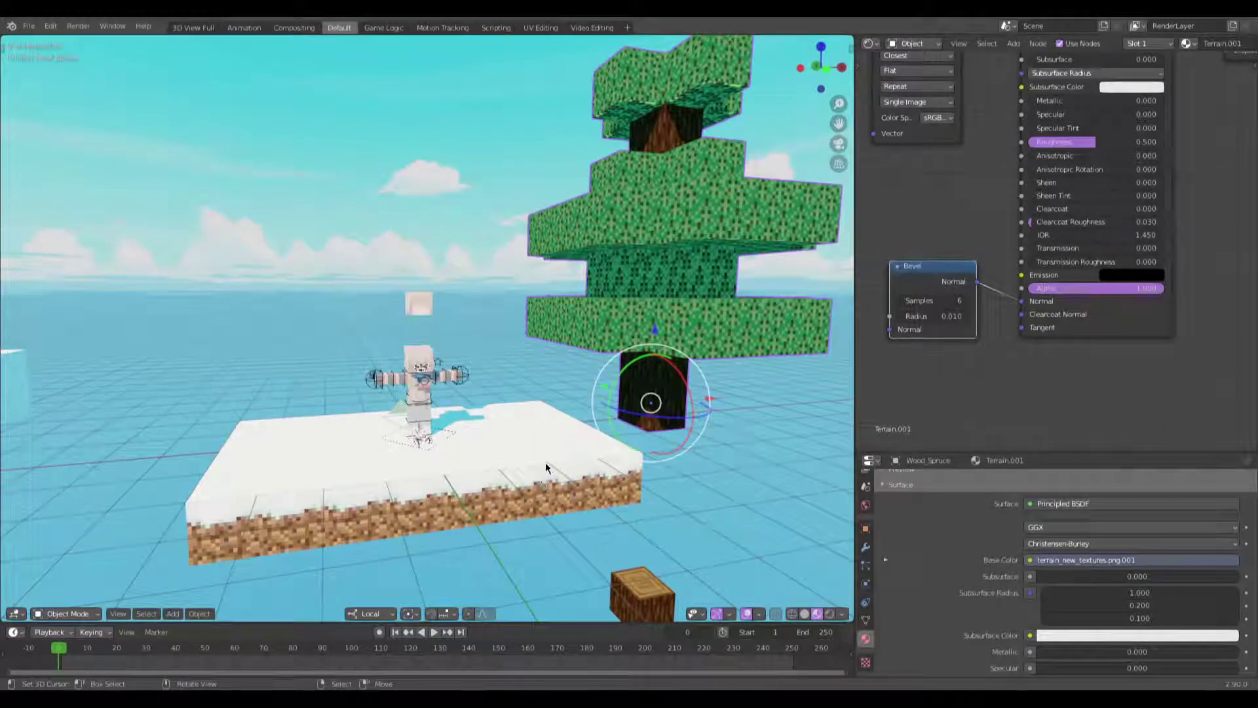
Step: Run MCprep's Prep Materials on the spruce tree with Principled Shader, reflections, missing-image search and extra maps enabled
key("n")
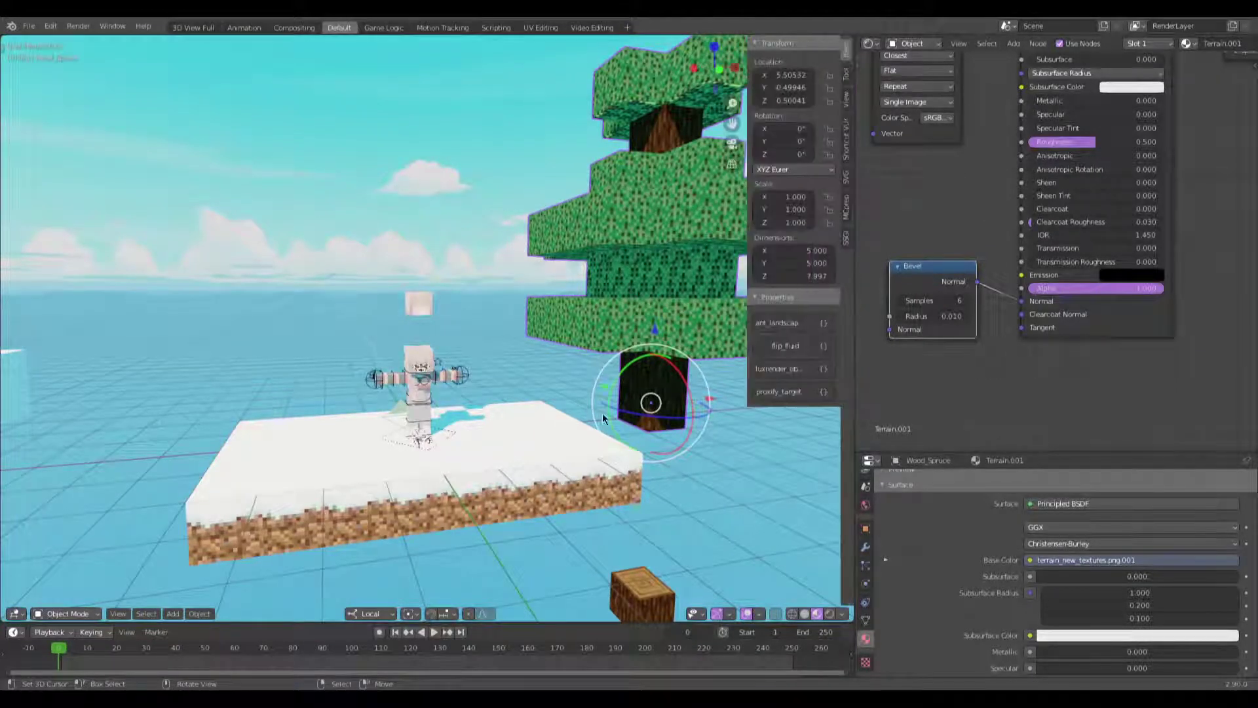
left_click(847, 208)
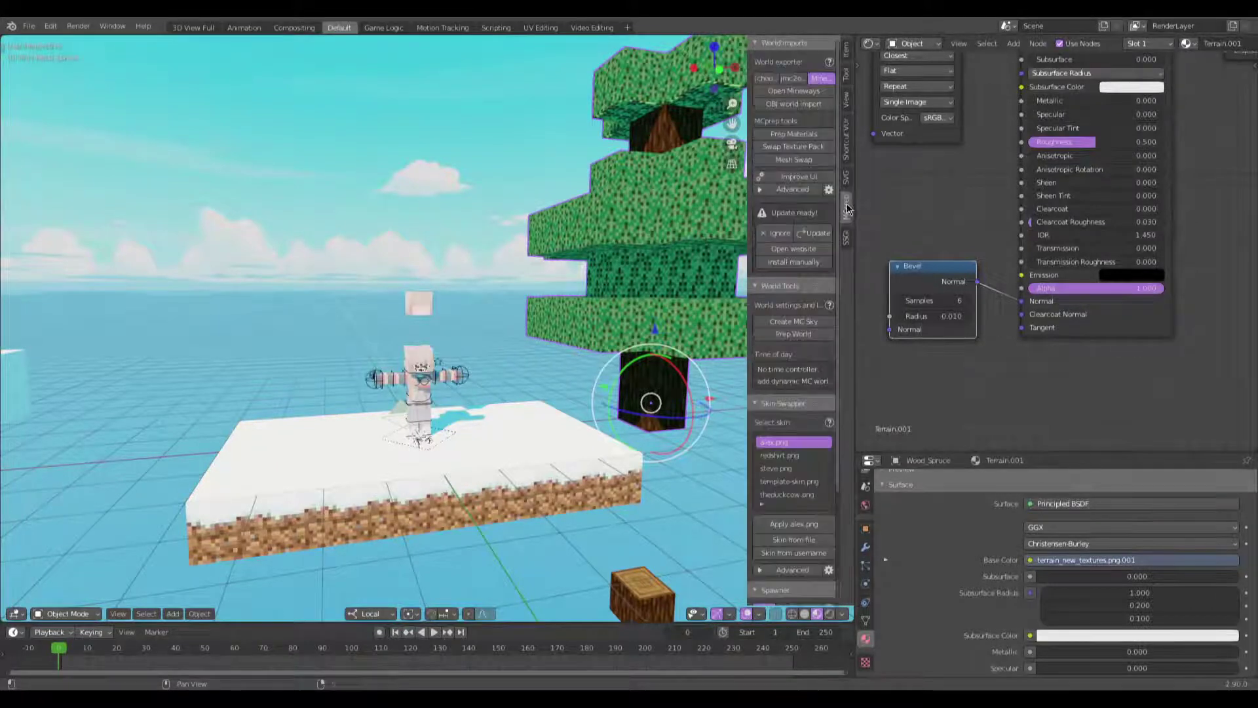
left_click(796, 132)
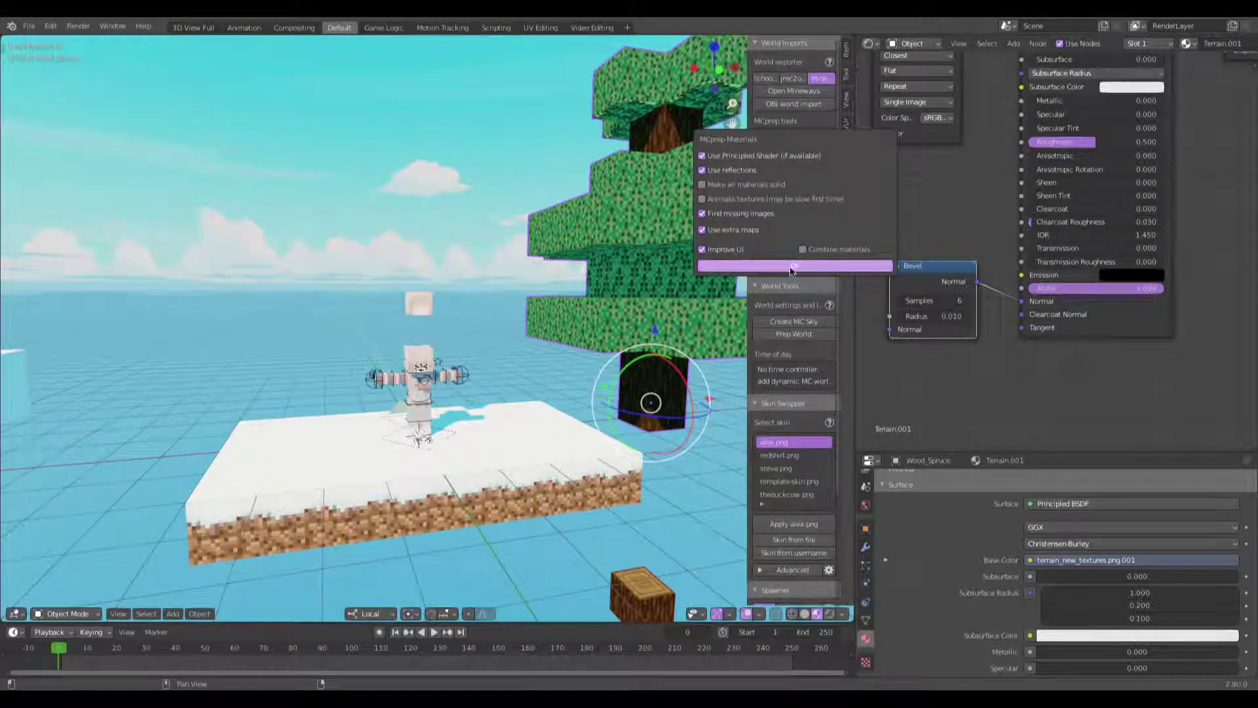
left_click(791, 268)
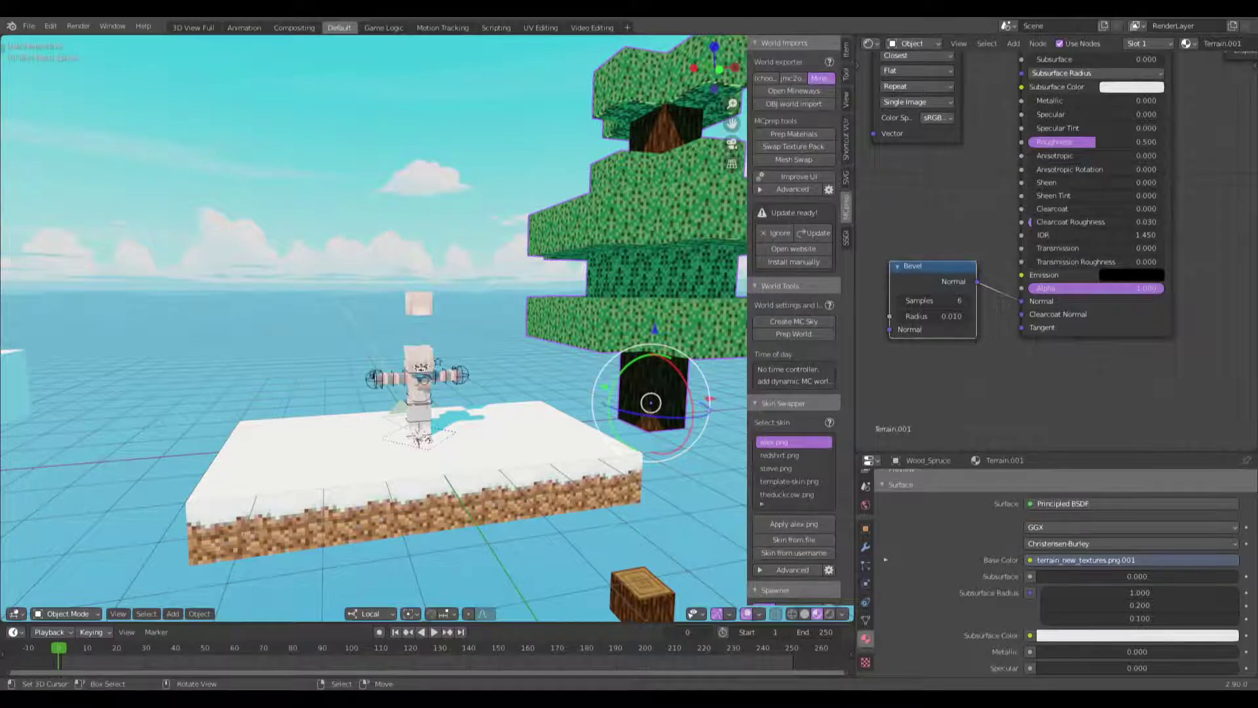
scroll(433, 289, "down", 1)
scroll(439, 312, "up", 1)
key("n")
Step: Add a cube mesh to the scene and isolate it in local view
middle_click_drag(504, 430, 509, 375)
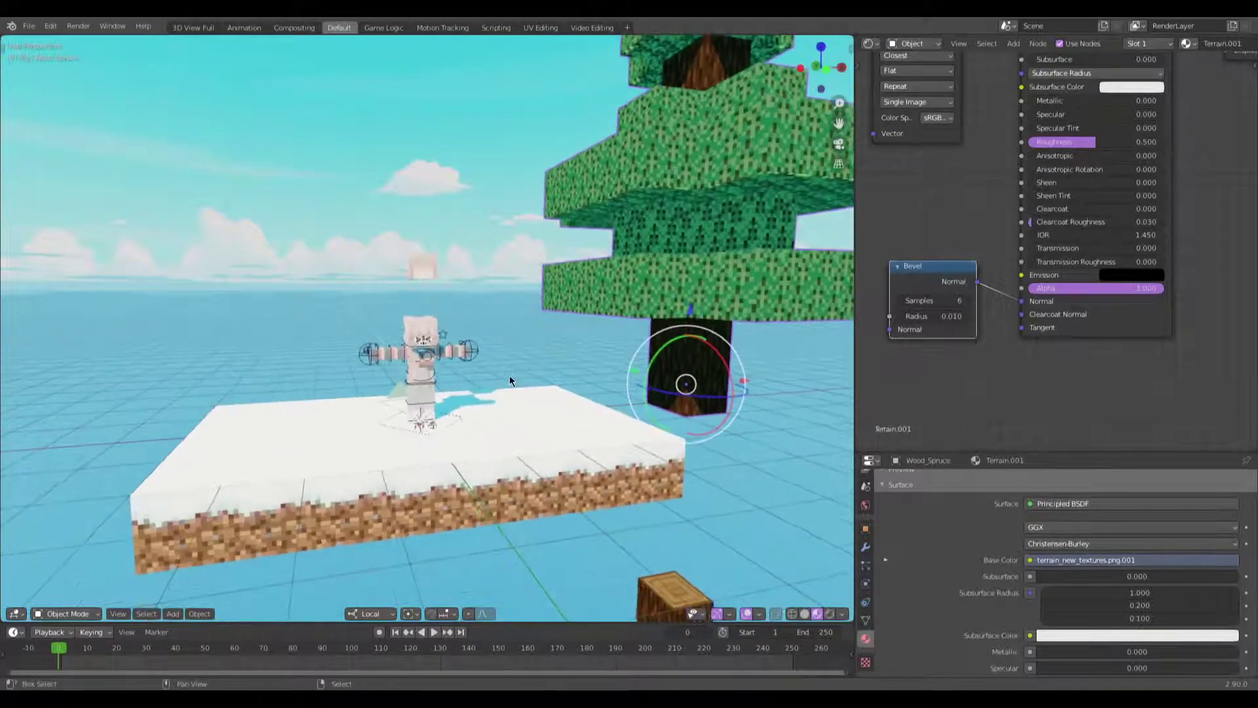
key("shift+a")
mouse_move(490, 375)
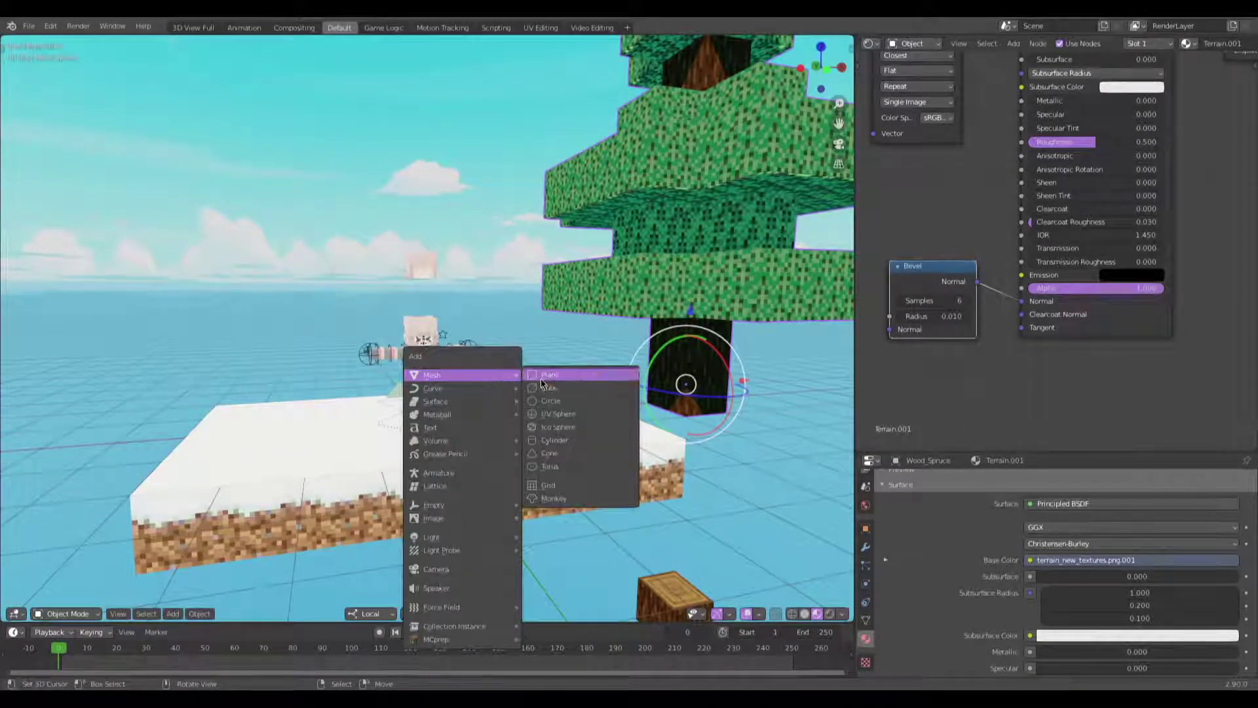
left_click(548, 384)
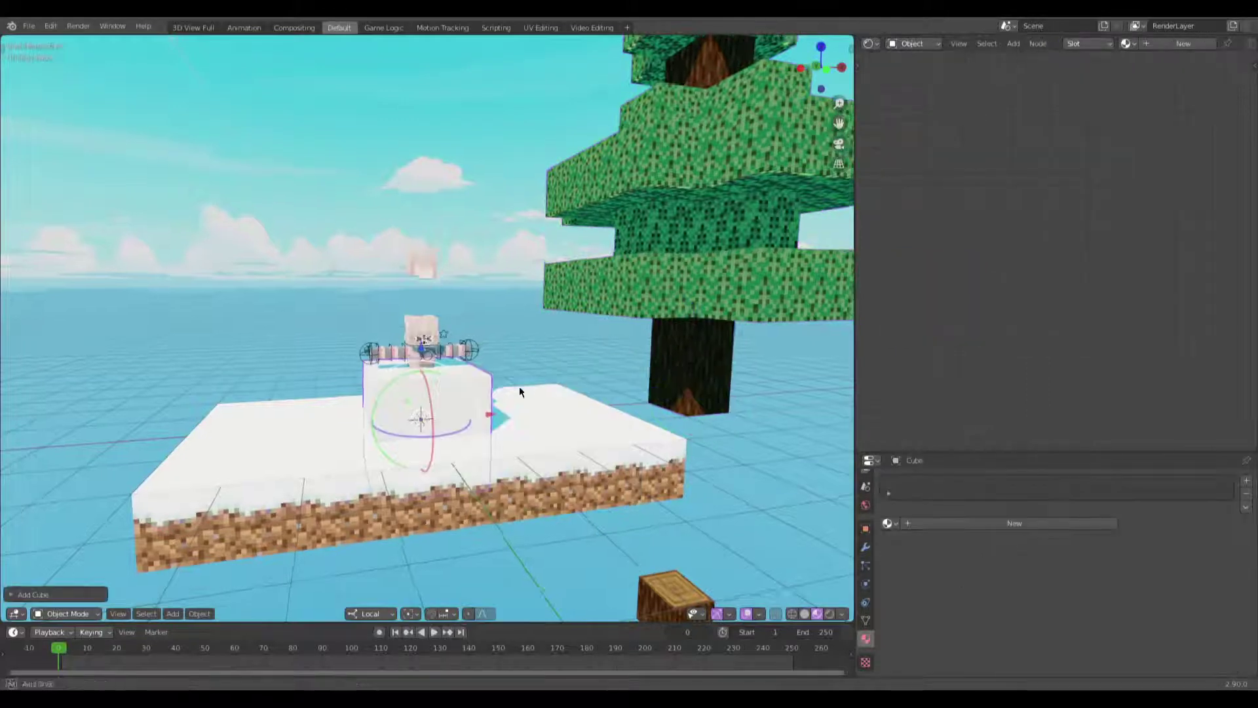
key("KP_Divide")
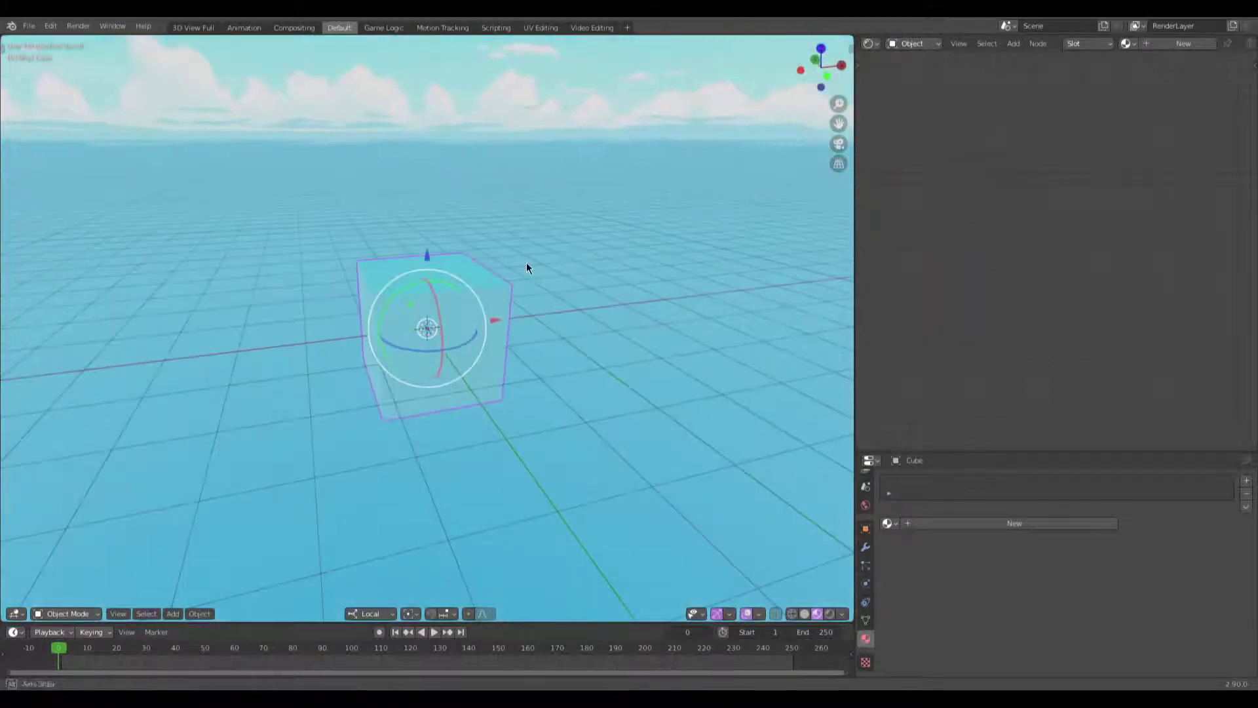
Step: Create a new material on the cube and name it Cobblestone
left_click(953, 523)
double_click(930, 483)
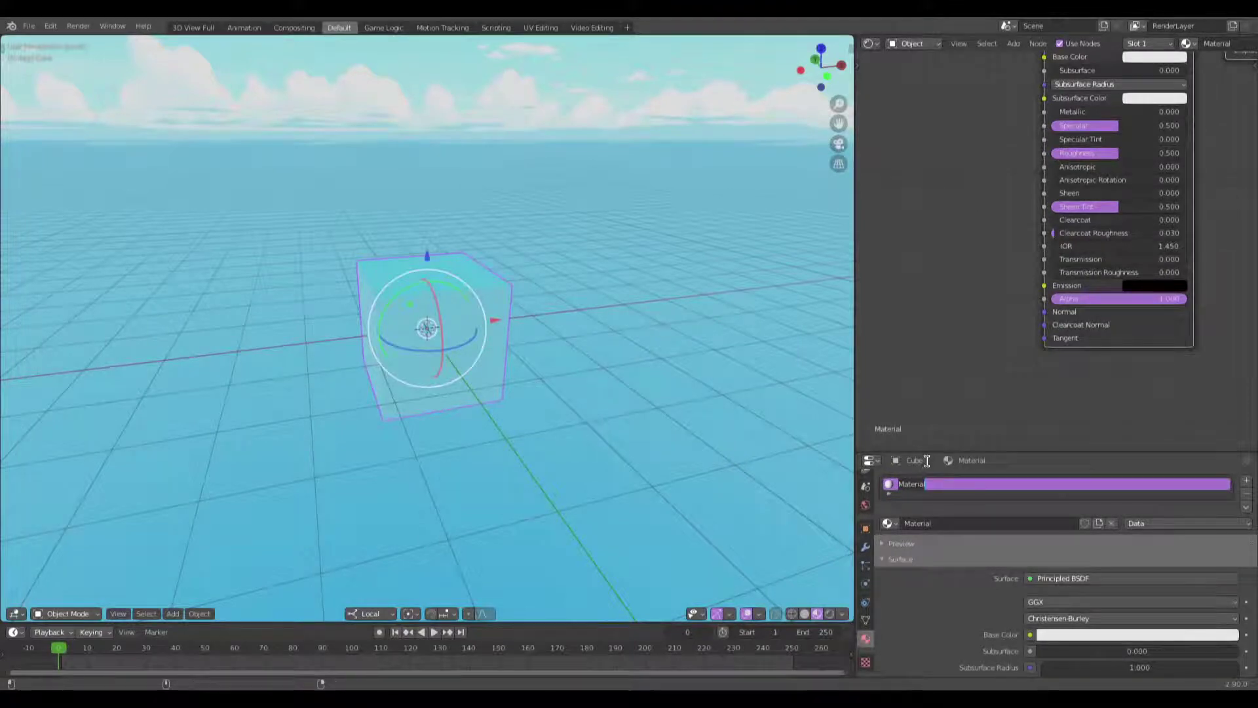
type("Cobble")
key("Return")
type("tone")
key("Return")
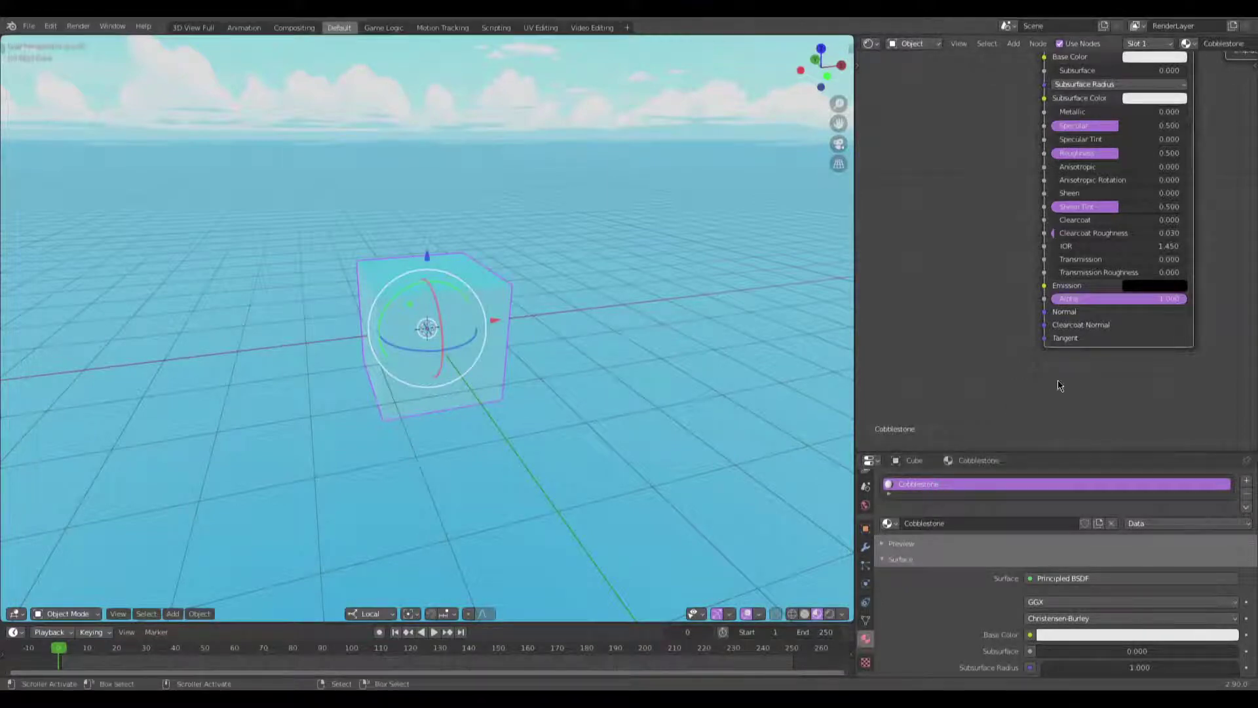
Step: Set Specular, Roughness and Sheen Tint to 0 on the Cobblestone material's Principled BSDF
scroll(920, 207, "down", 5)
middle_click_drag(948, 207, 906, 304)
scroll(966, 163, "up", 3)
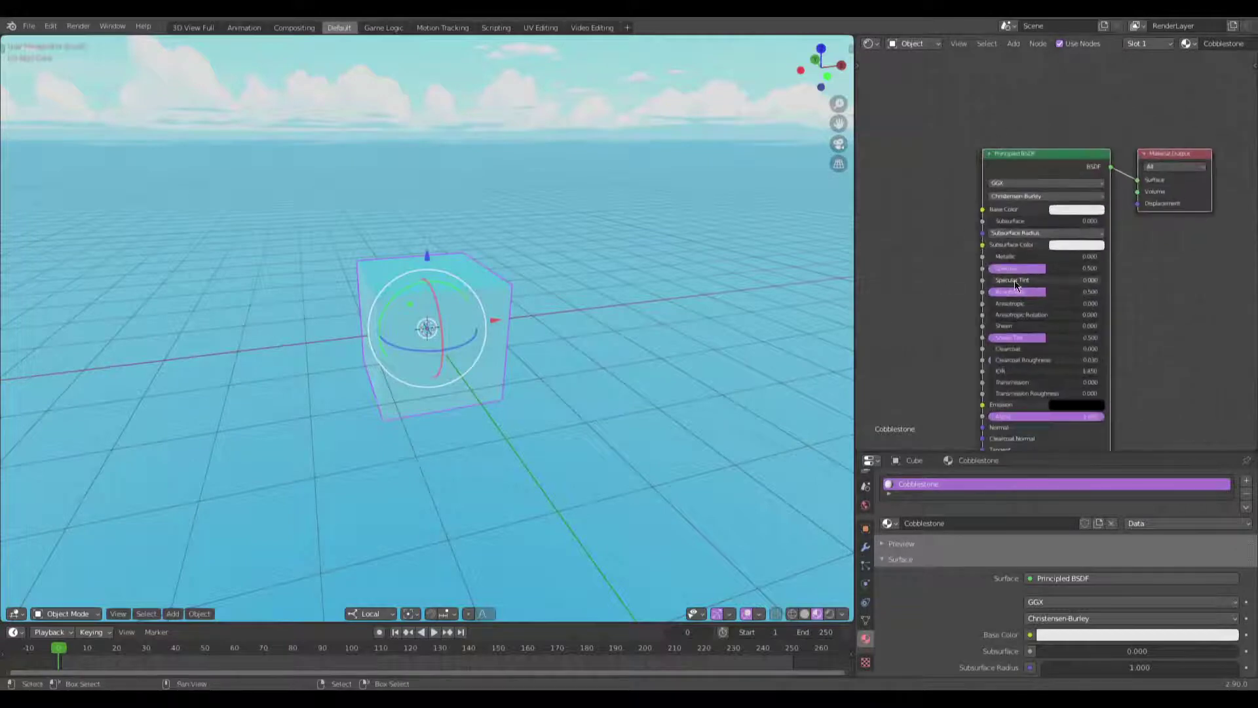
middle_click_drag(1014, 280, 1051, 248)
left_click_drag(1071, 236, 1012, 236)
left_click_drag(1103, 261, 1026, 261)
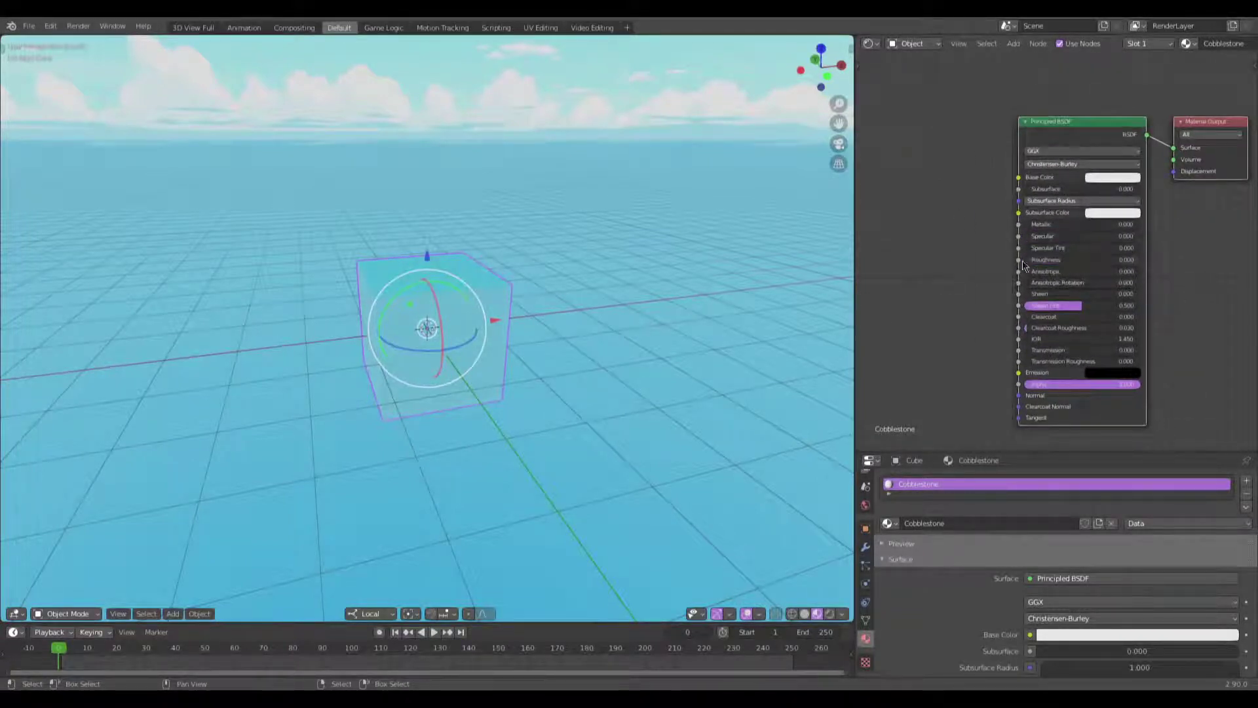
left_click_drag(1068, 304, 1021, 328)
Step: Add an Image Texture node to the Cobblestone material and connect its Color to the Principled BSDF's Base Color
scroll(953, 162, "down", 2)
key("shift+a")
left_click(989, 156)
type("image")
key("Return")
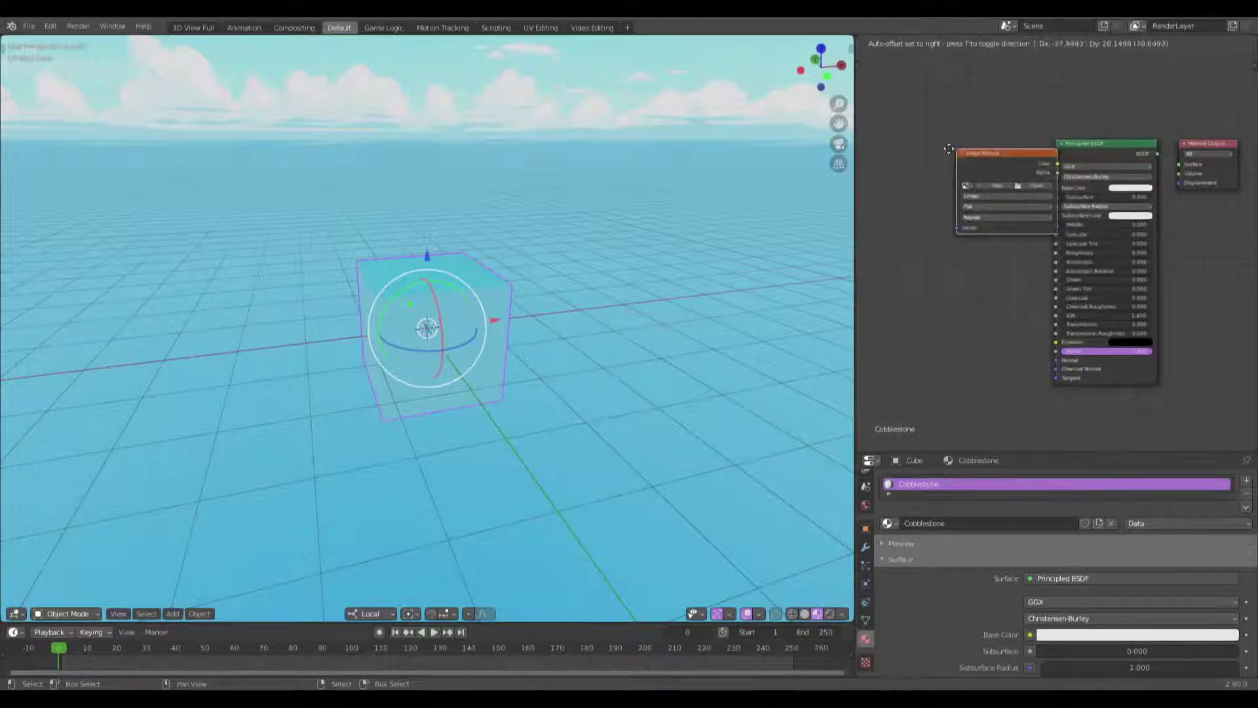
left_click(913, 166)
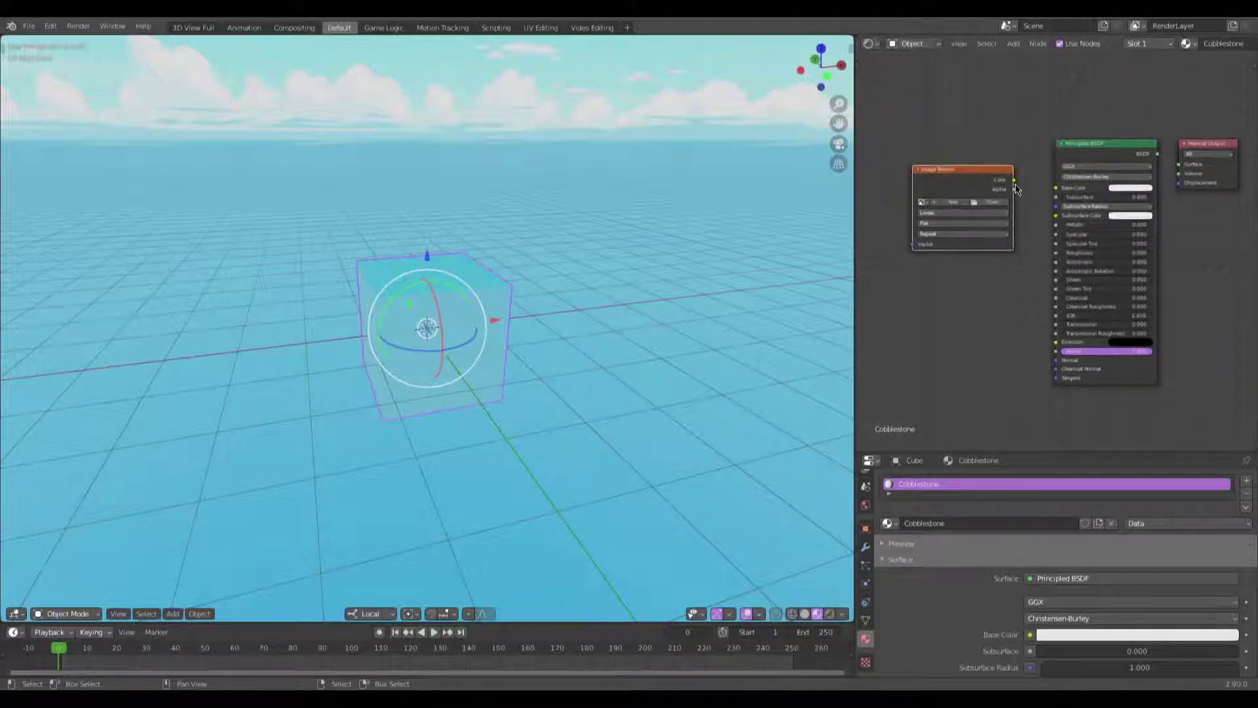
left_click_drag(1015, 180, 1059, 187)
scroll(1086, 140, "up", 1)
scroll(1003, 174, "up", 4)
middle_click_drag(905, 204, 968, 233)
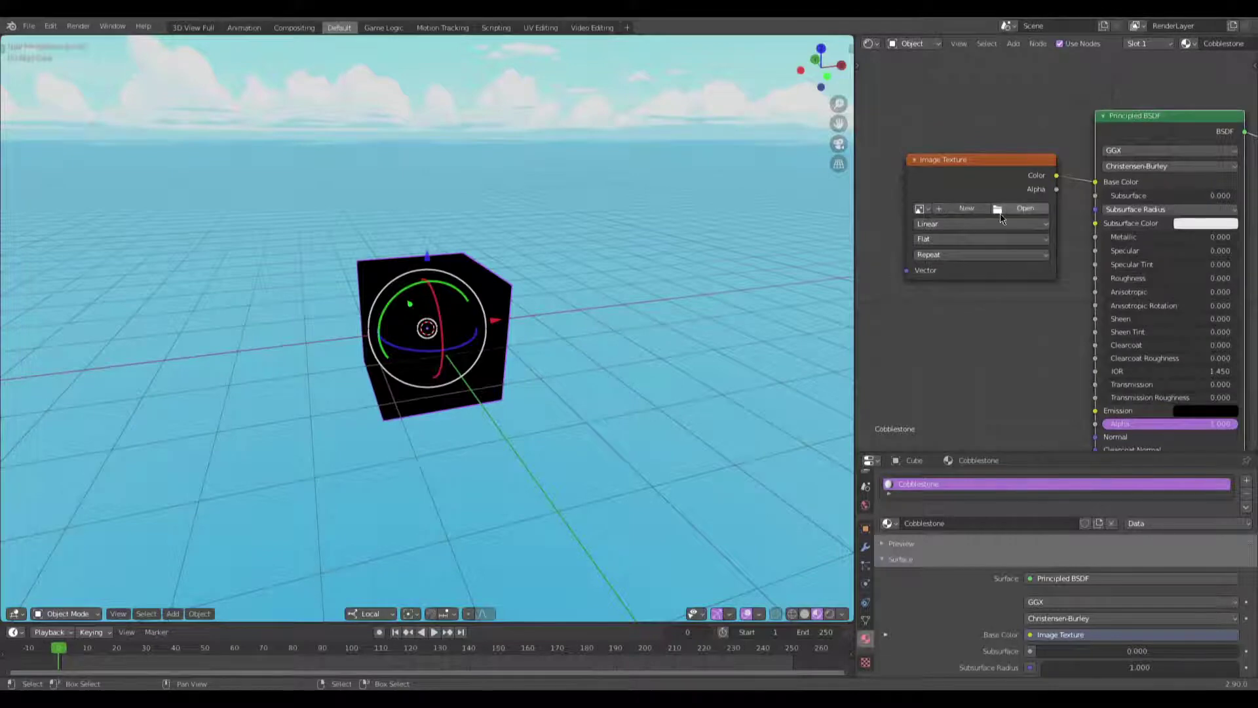
Step: Start choosing an image for the Cobblestone material's Image Texture node and go to the .minecraft 1.16.1 folder
left_click(1020, 210)
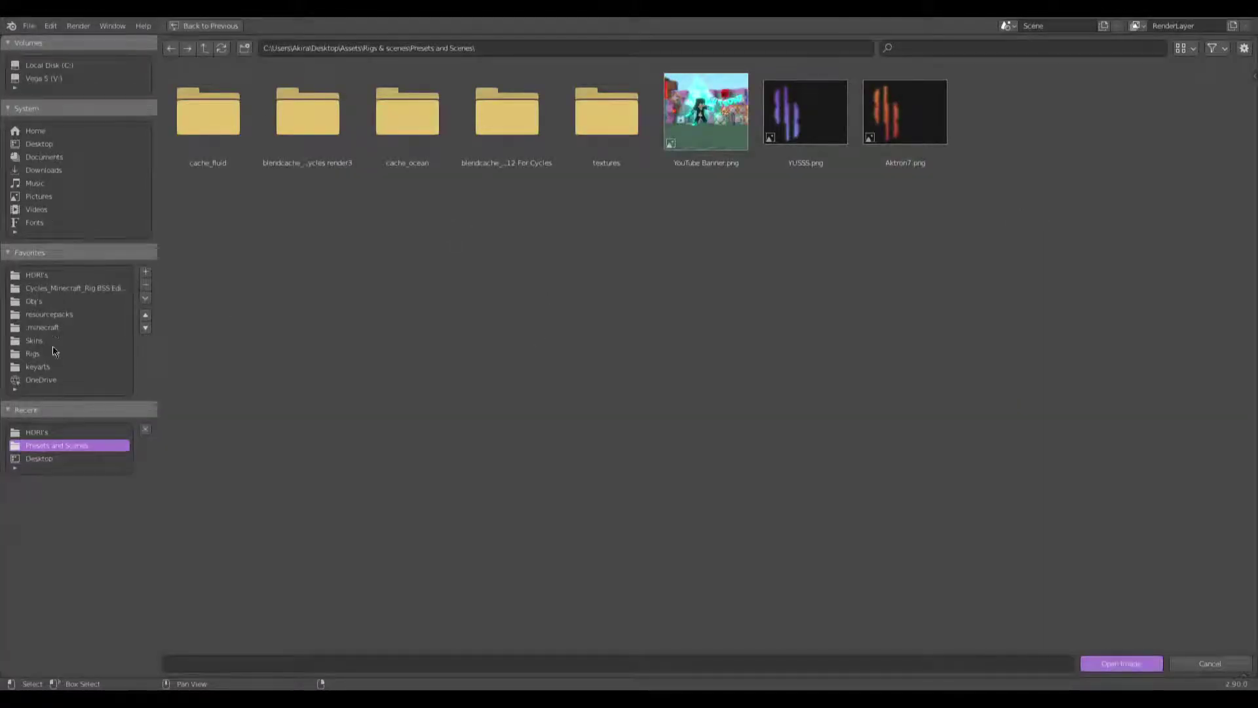
left_click(53, 327)
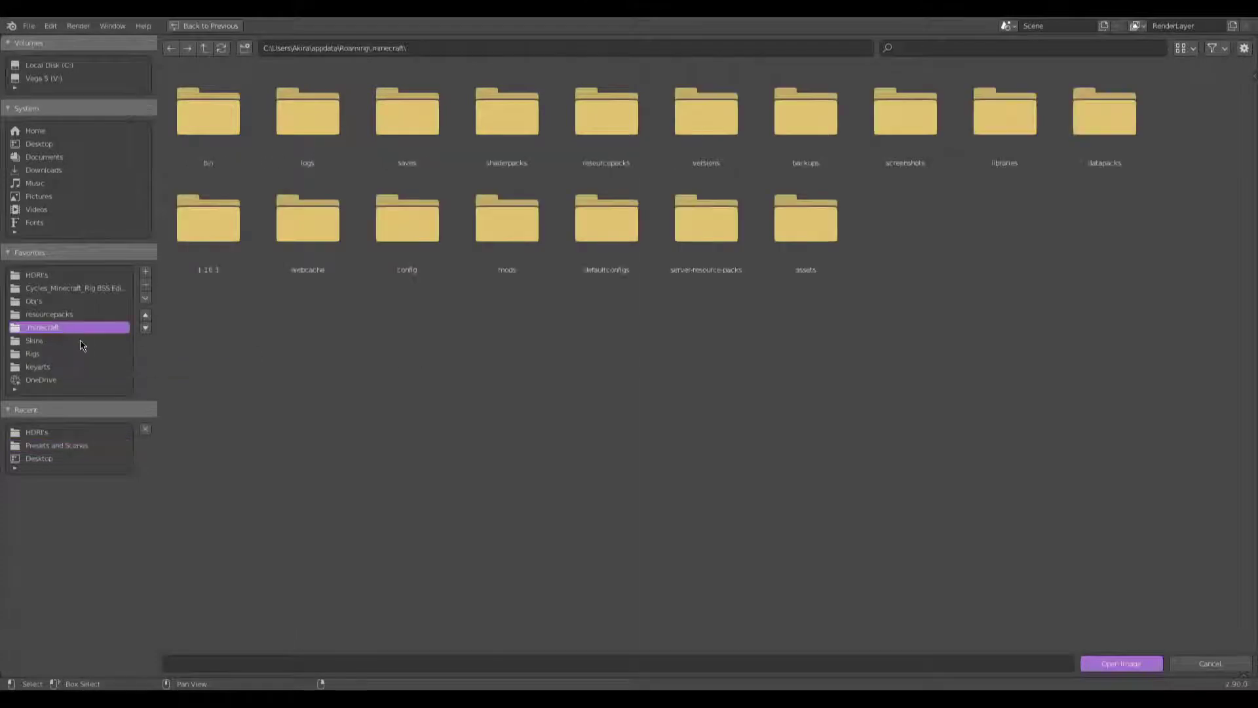
double_click(202, 257)
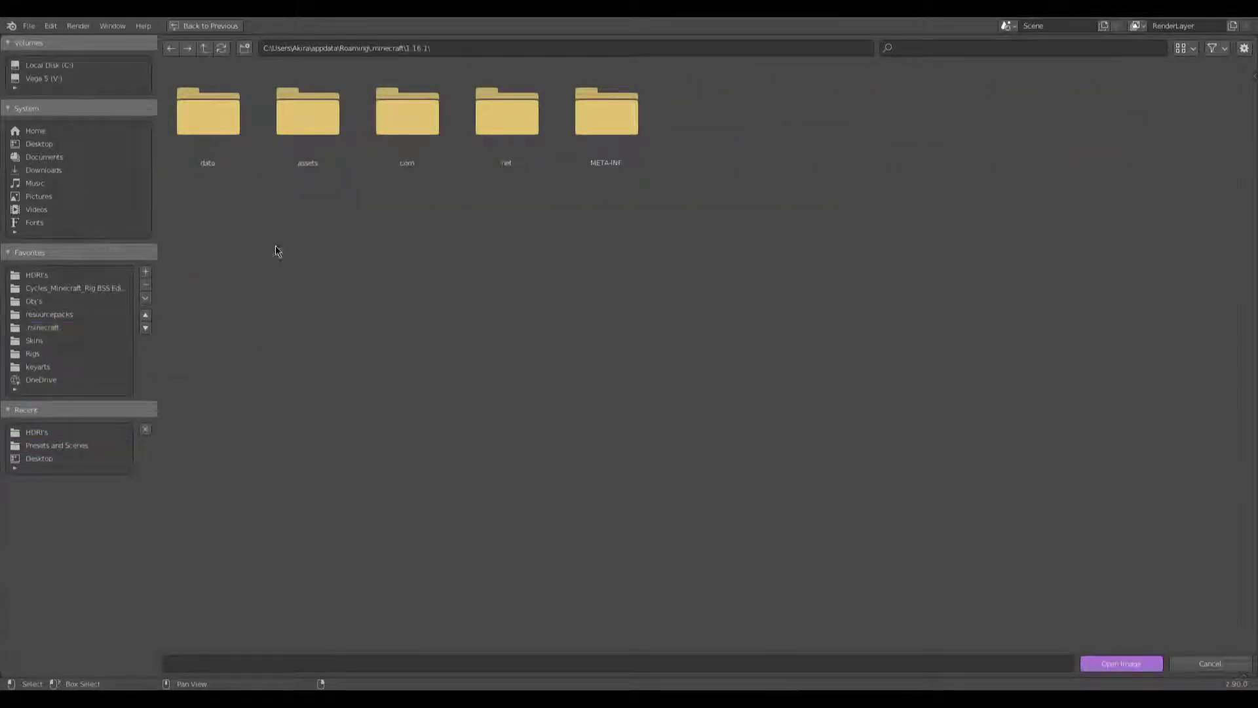
Step: Look inside the 1.16.3 folder within .minecraft's versions folder and return to the 1.16.1 folder
left_click(209, 53)
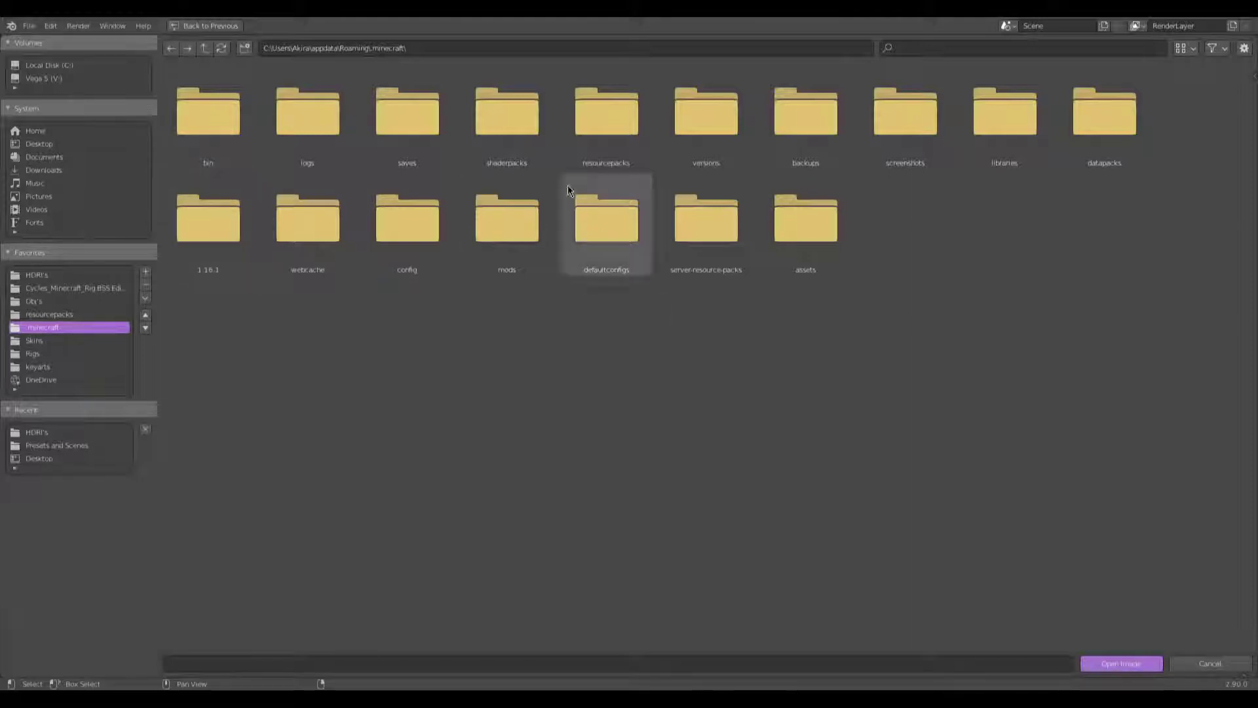
double_click(714, 130)
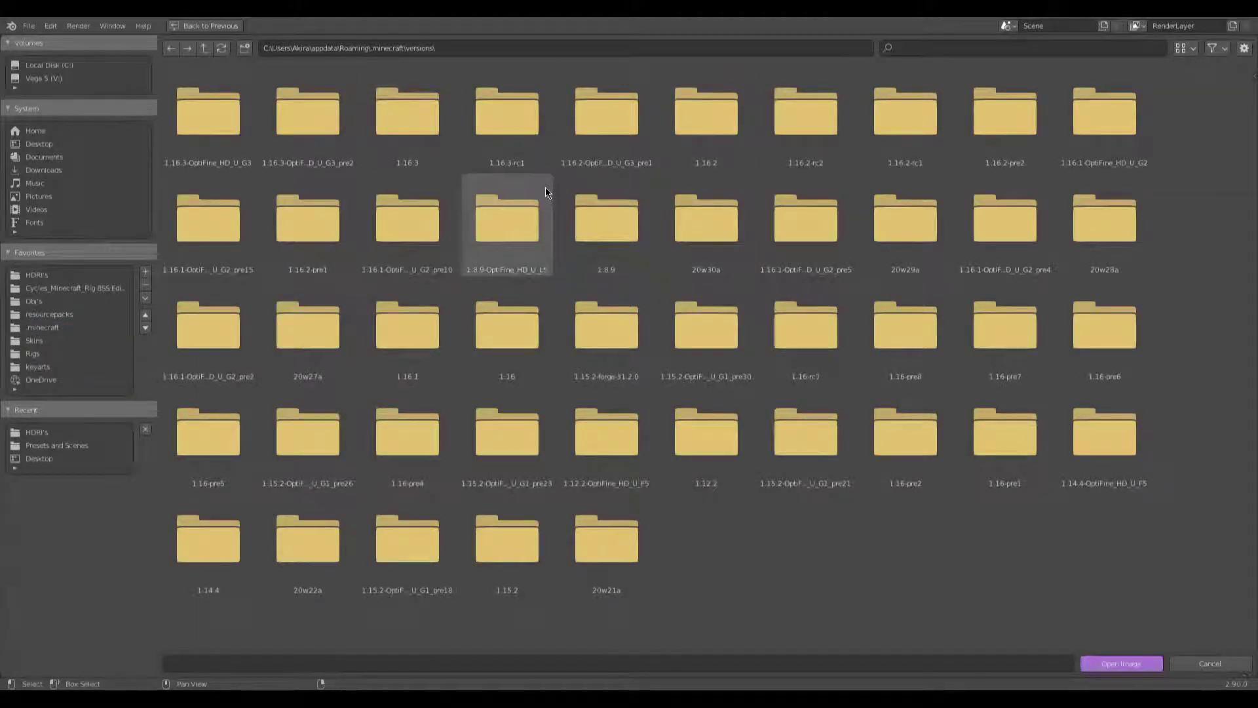
double_click(400, 125)
left_click(205, 48)
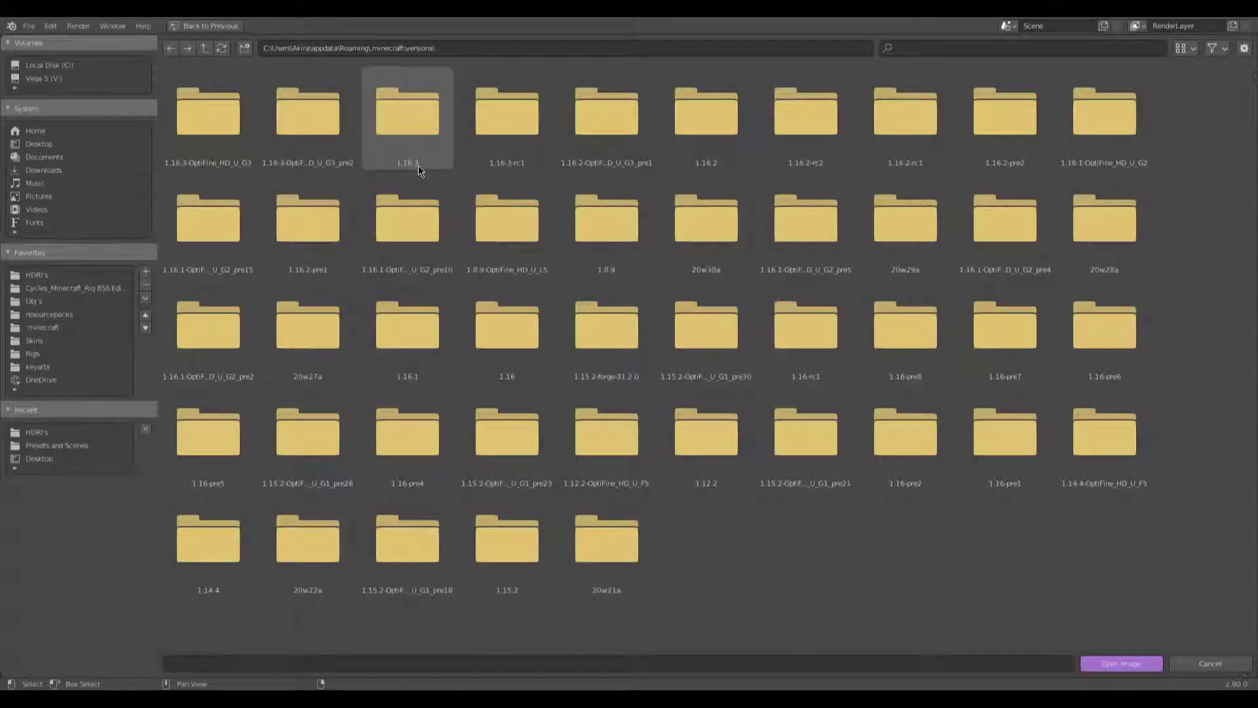
left_click(206, 50)
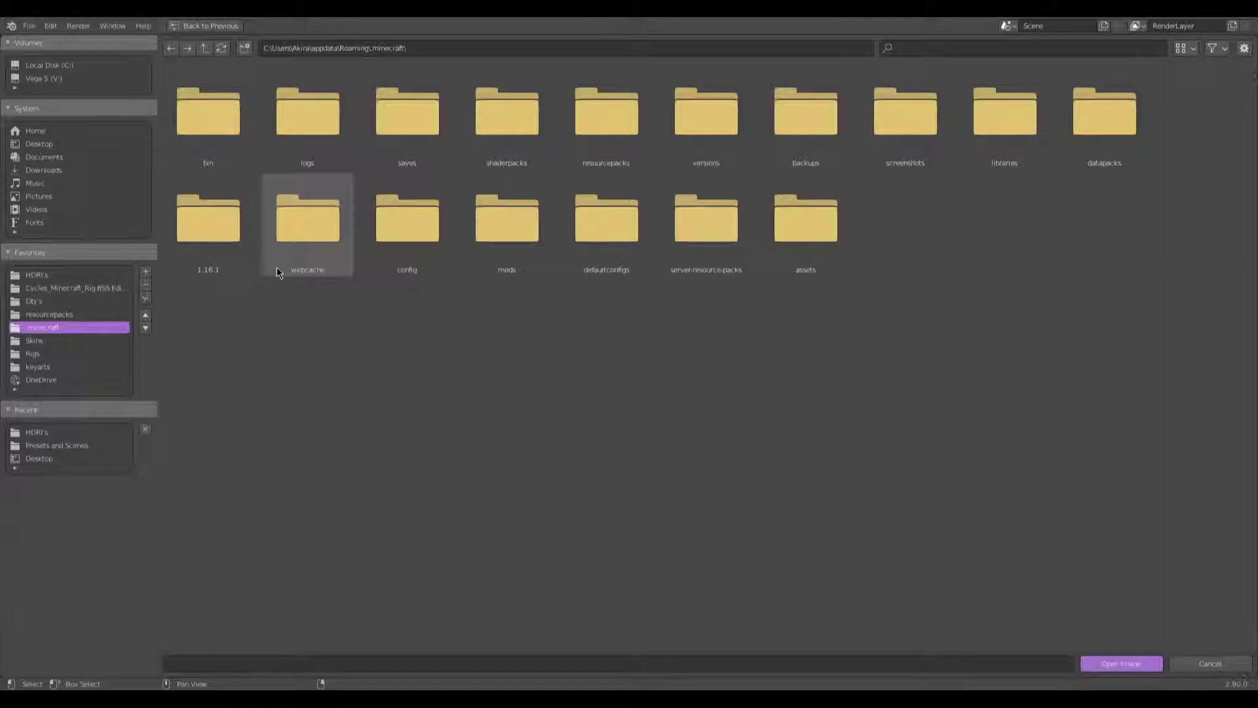
double_click(222, 265)
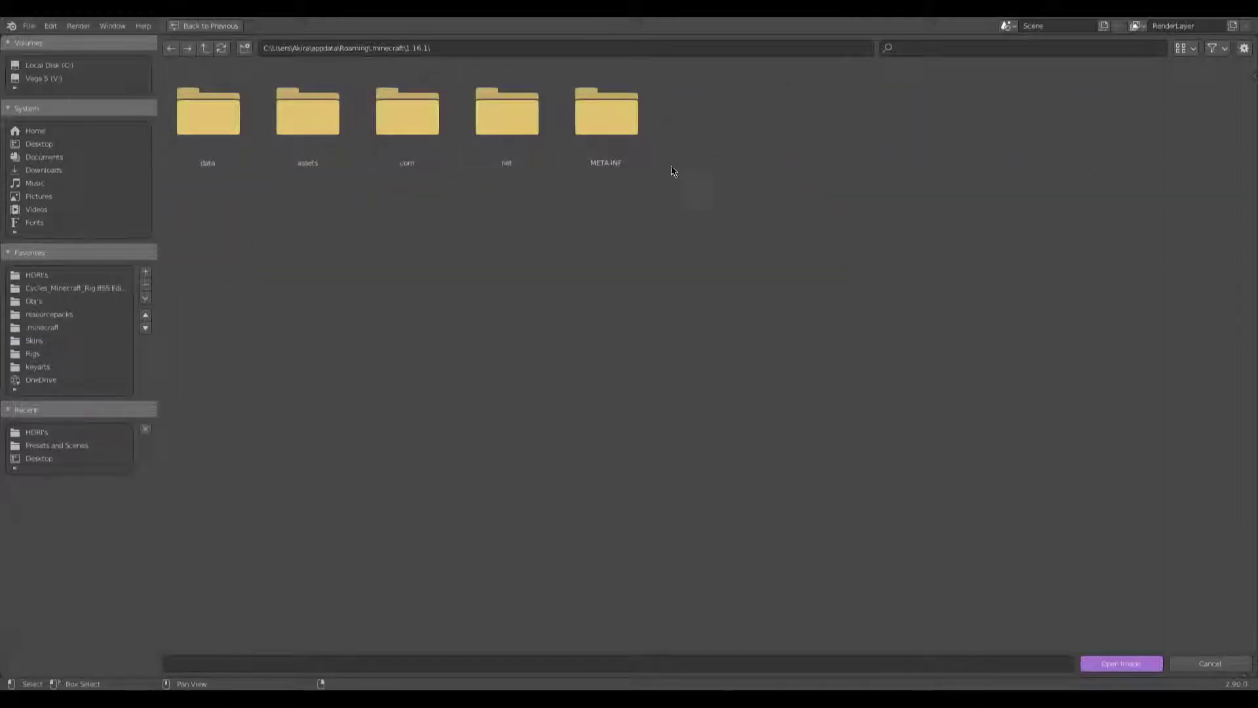
Step: Load cobblestone.png from the assets/minecraft/textures/block folder into the Image Texture node
double_click(308, 136)
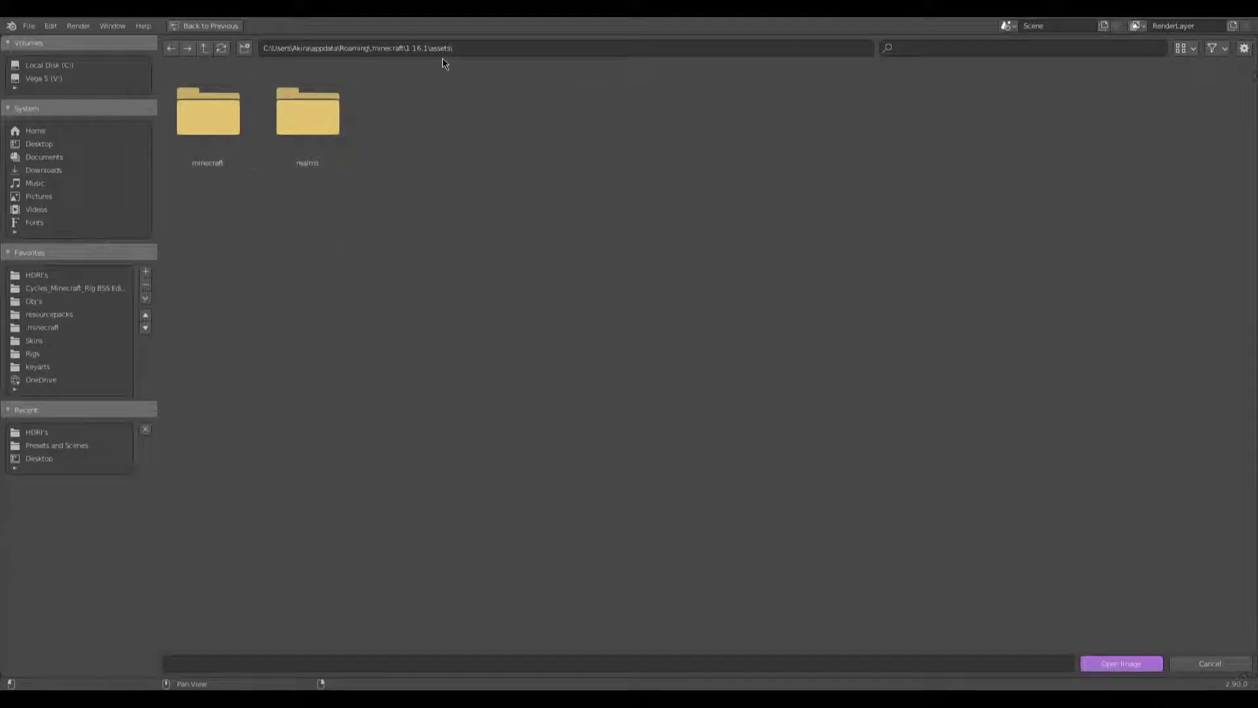
double_click(186, 135)
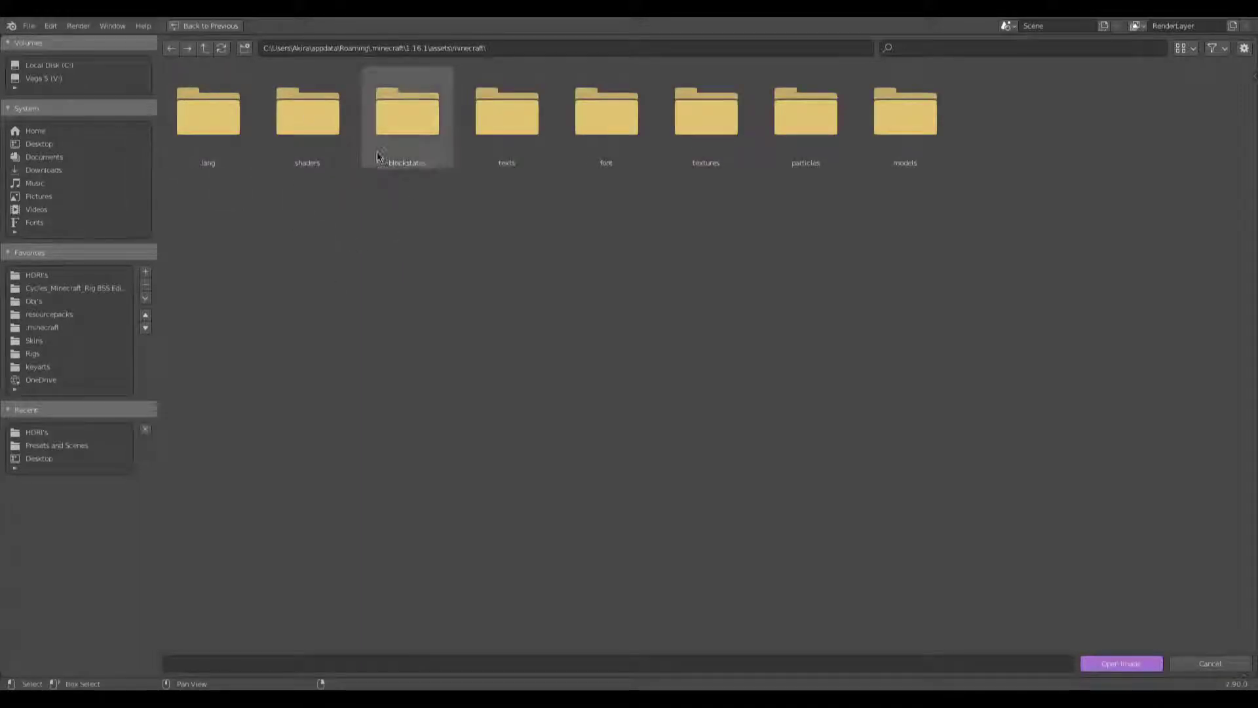
double_click(711, 150)
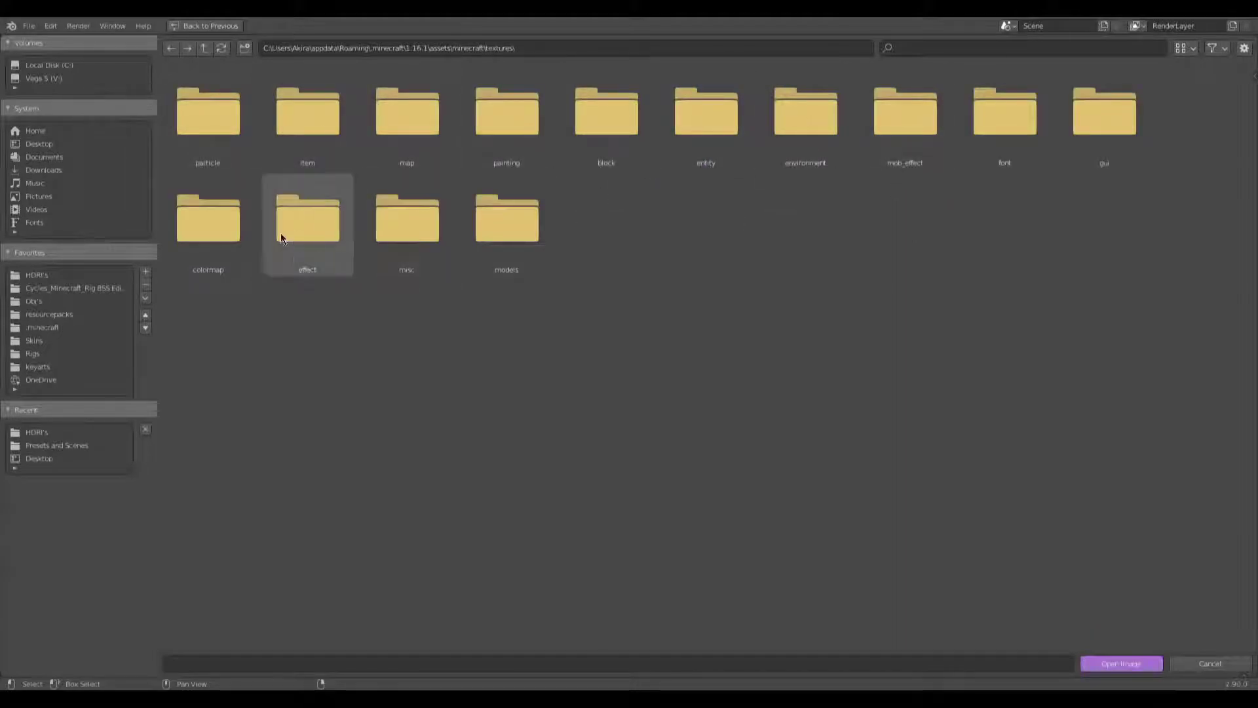
double_click(628, 119)
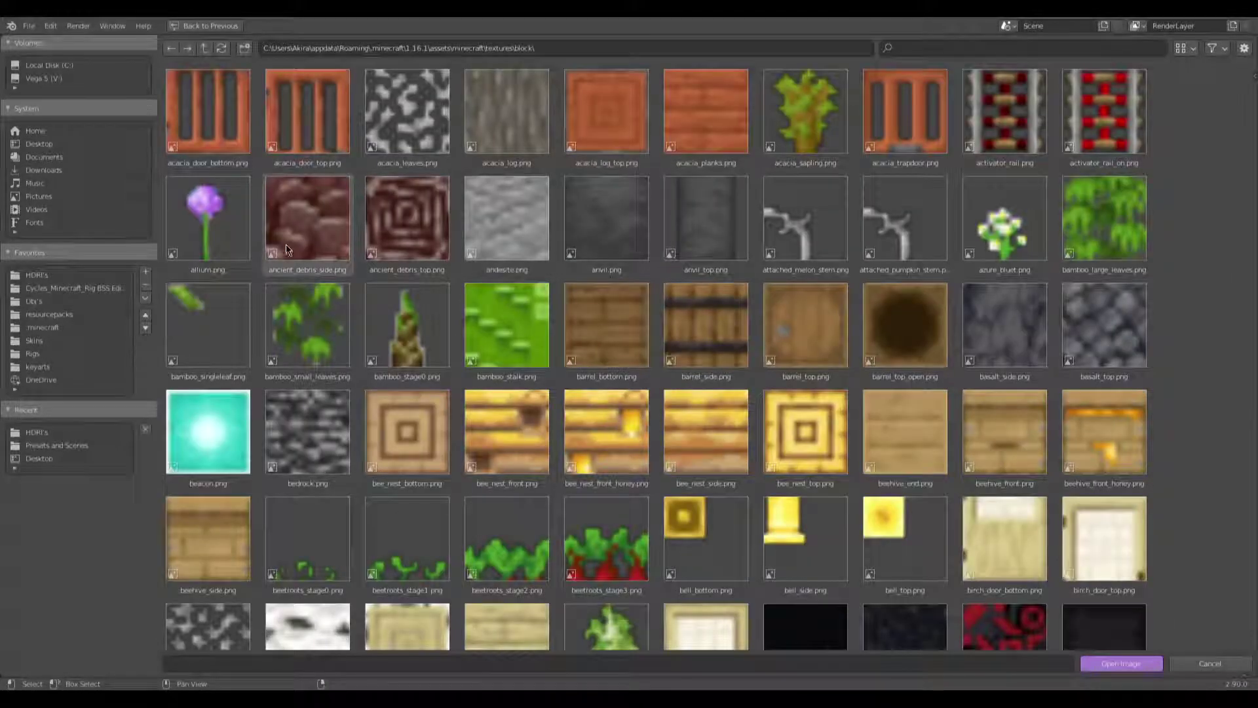
scroll(332, 242, "down", 1)
scroll(332, 241, "down", 20)
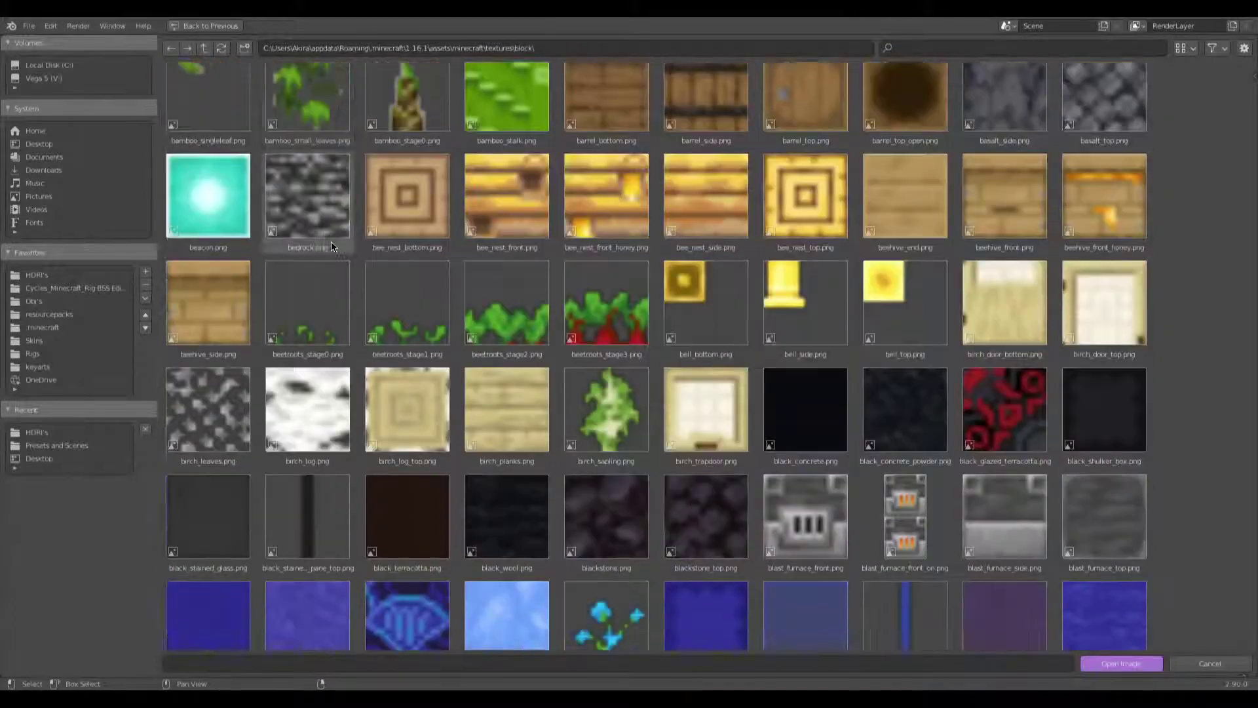
scroll(281, 168, "down", 15)
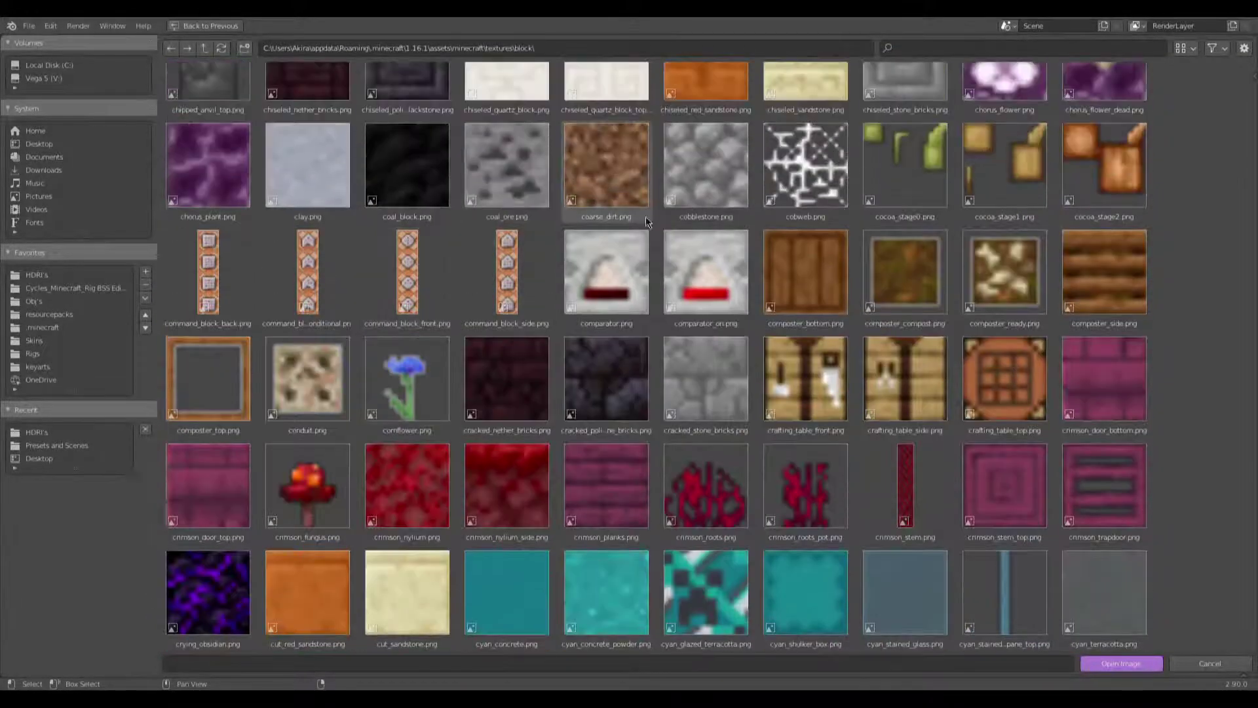
double_click(714, 171)
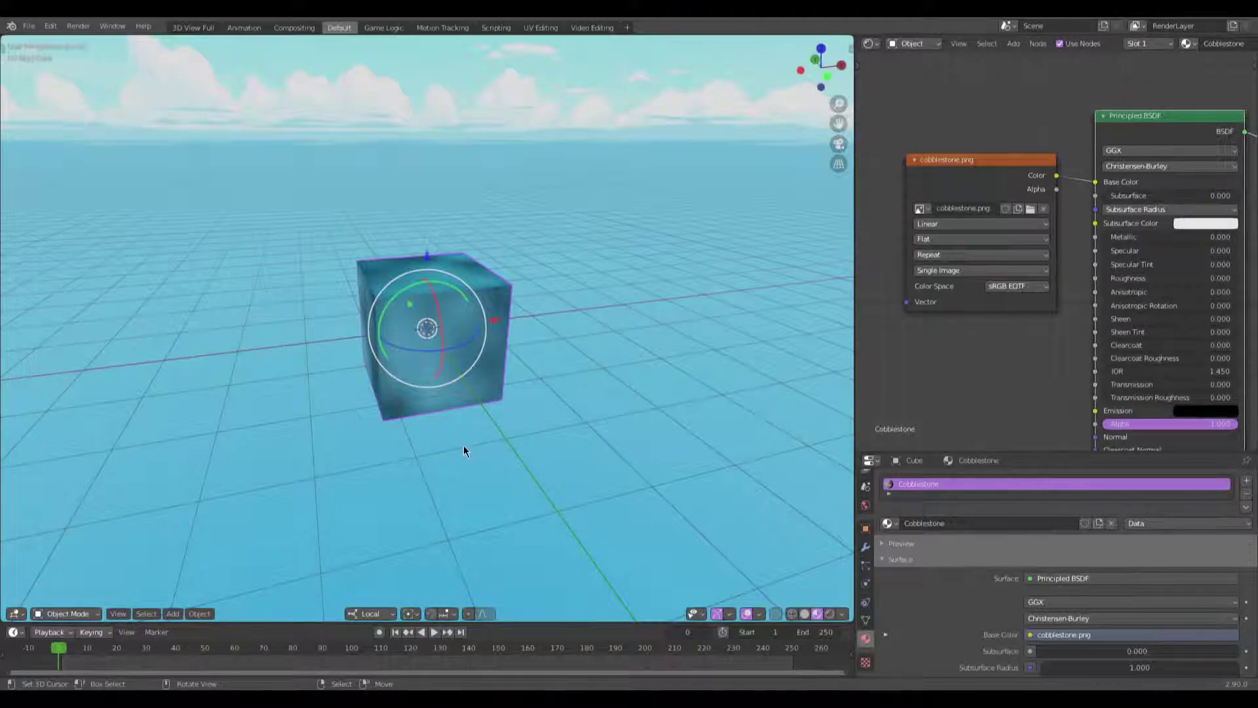
Step: Set the cobblestone.png texture node's interpolation to Closest
middle_click_drag(448, 417, 412, 405)
scroll(503, 391, "up", 4)
scroll(526, 377, "down", 5)
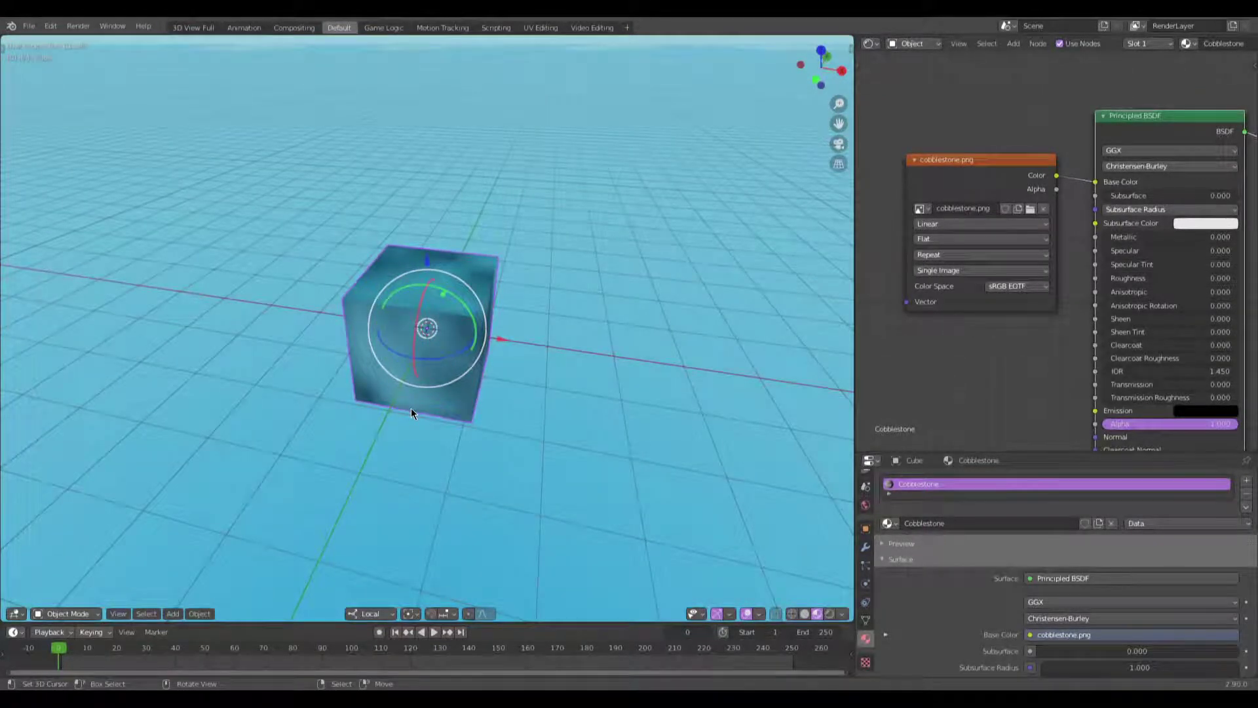
middle_click_drag(444, 433, 456, 368)
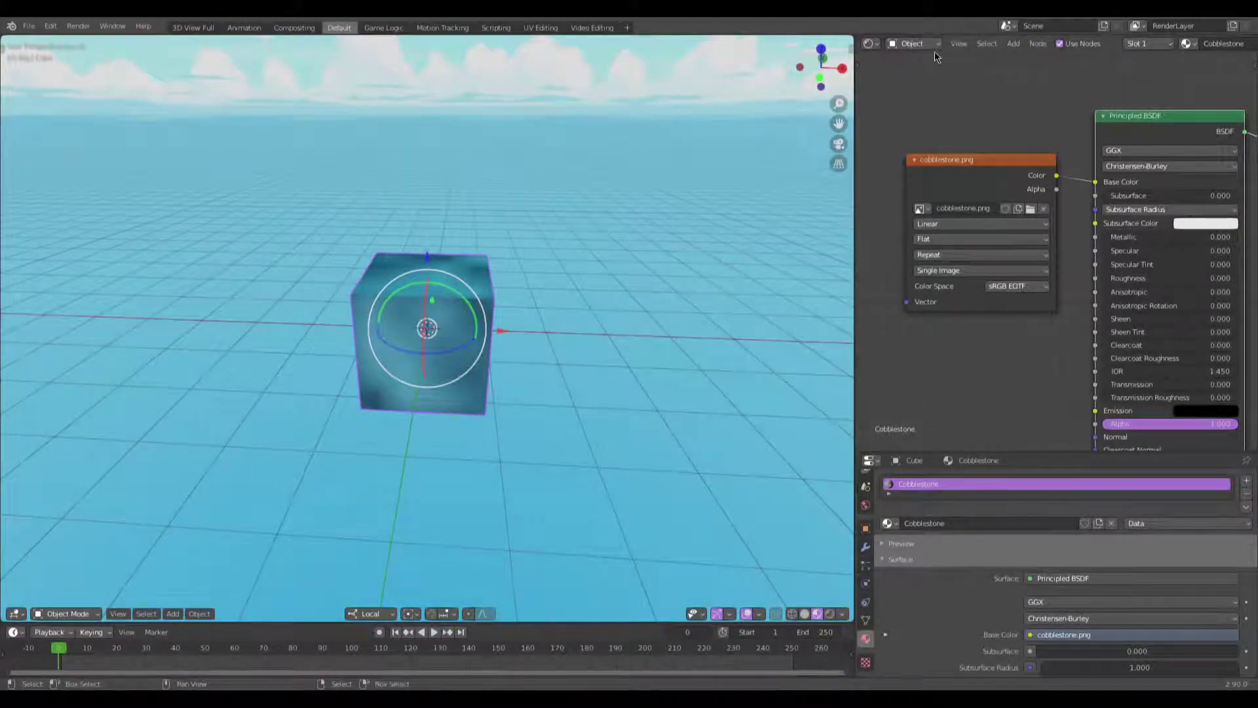
left_click(872, 44)
scroll(387, 354, "up", 2)
middle_click_drag(409, 349, 440, 349)
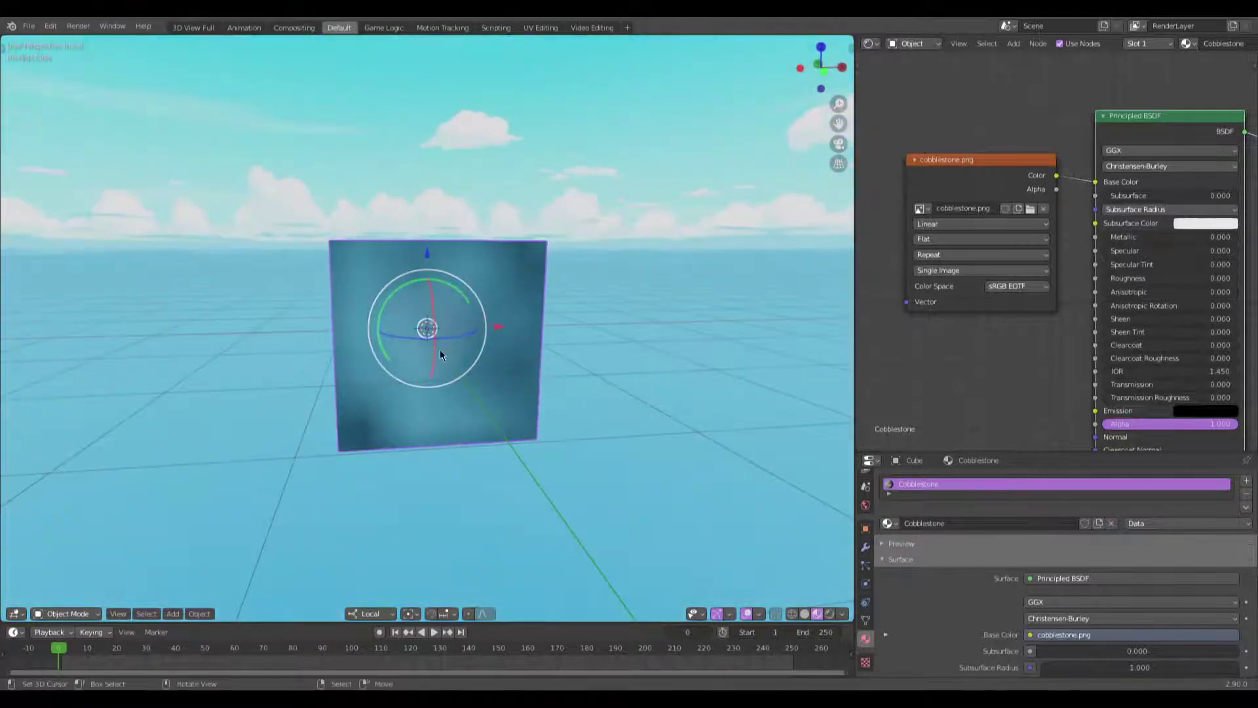
left_click(965, 223)
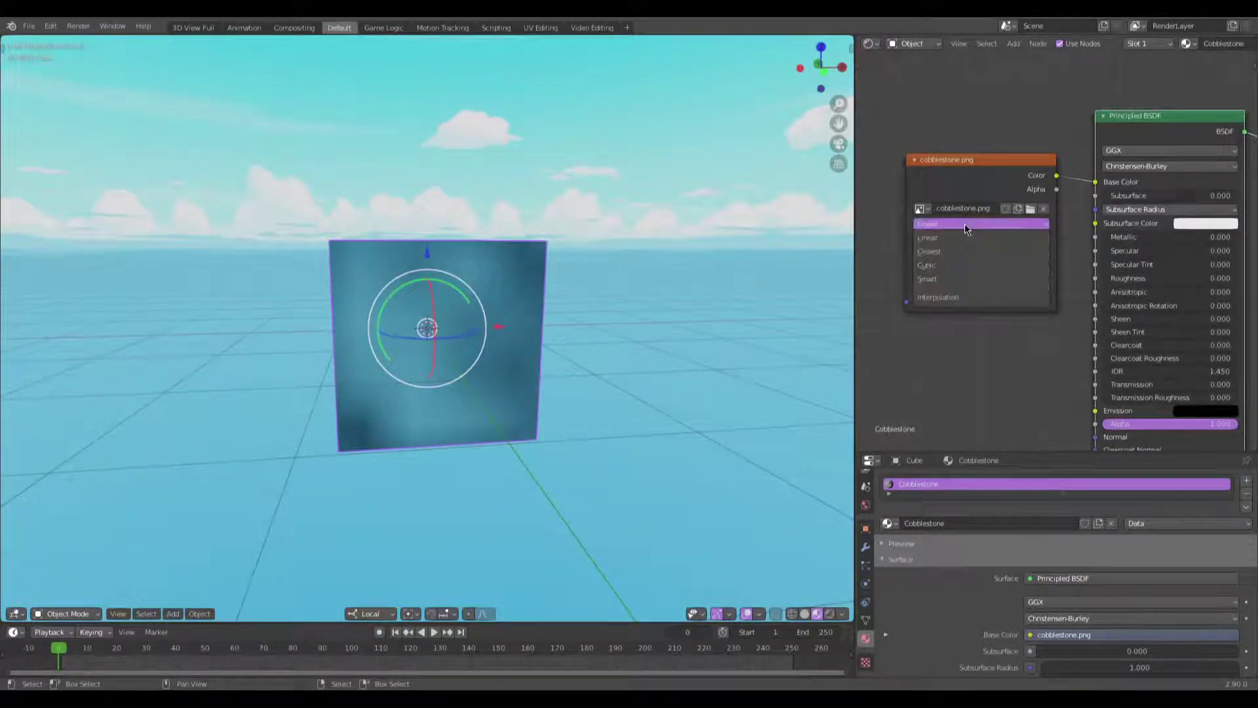
left_click(943, 253)
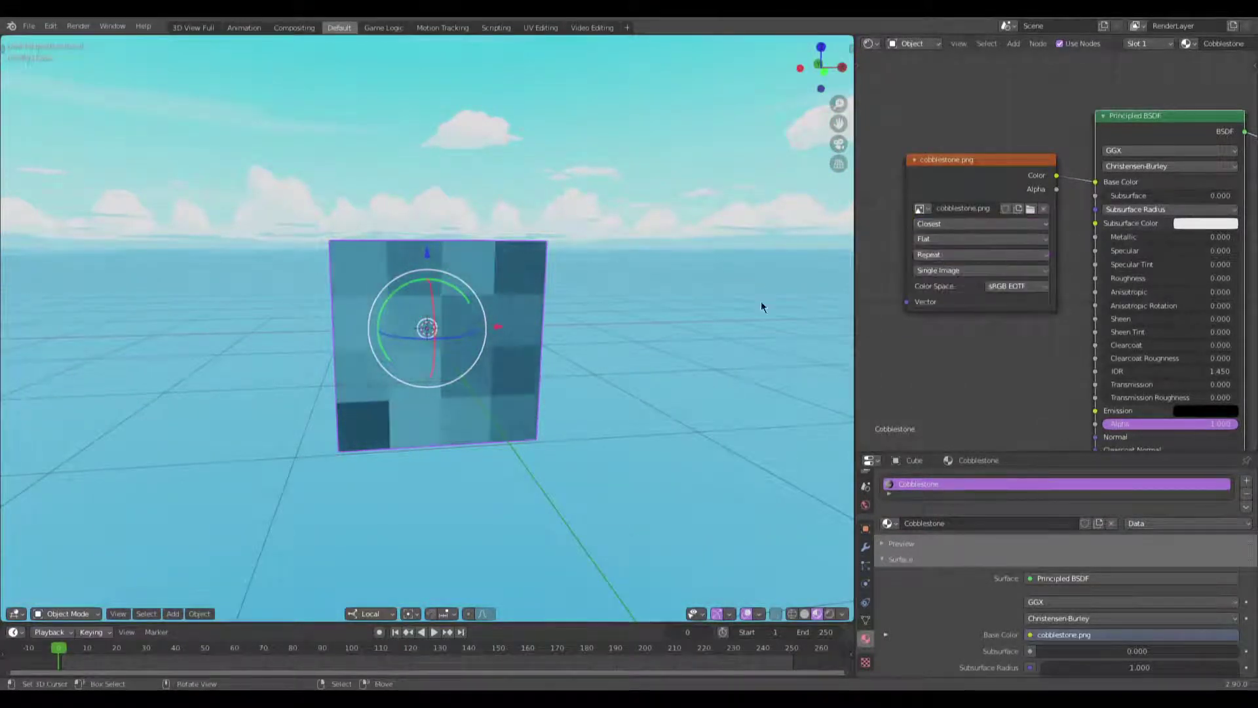
Step: Change the node editor to the UV Editor showing cobblestone.png, and put the cube in Edit Mode
left_click(870, 43)
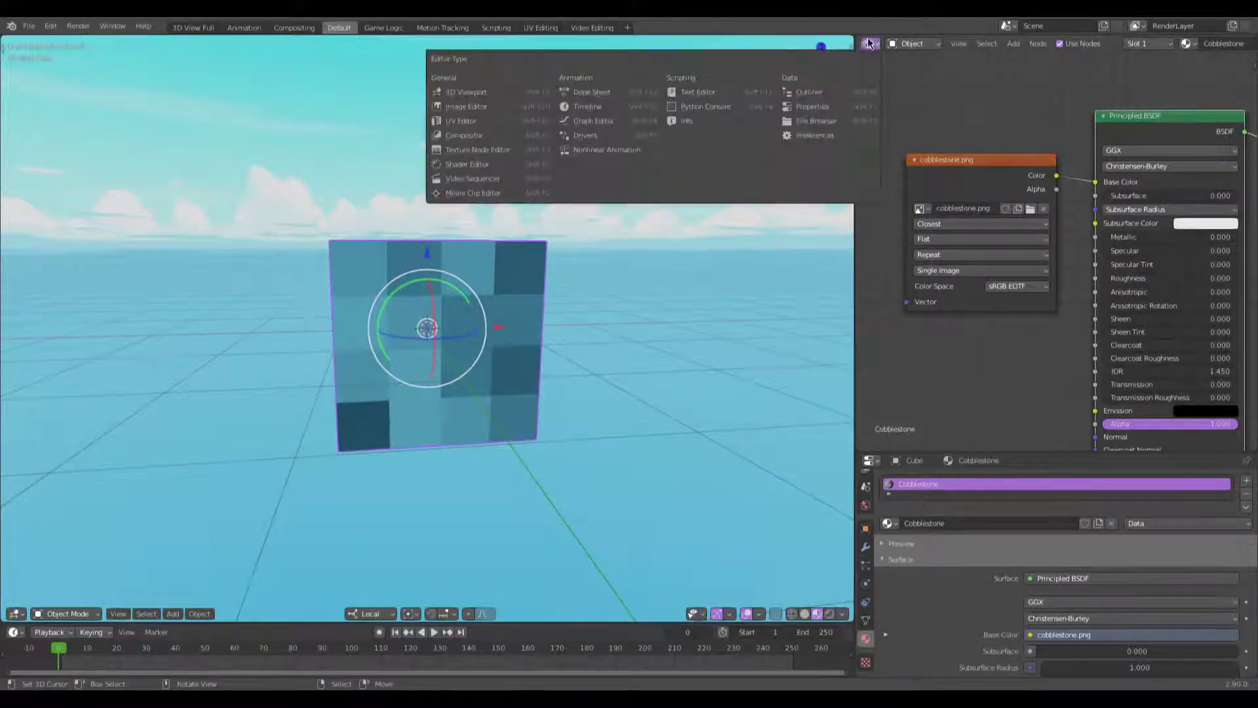
left_click(524, 121)
scroll(1025, 250, "down", 4)
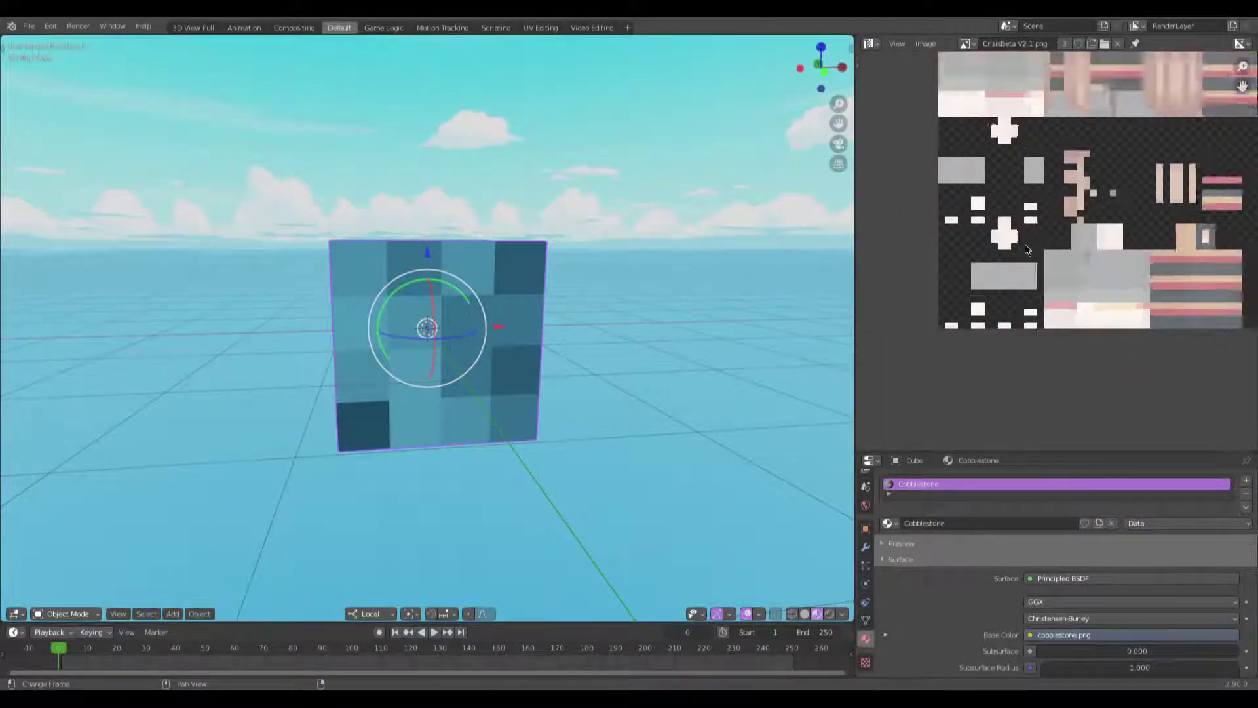
left_click(963, 44)
left_click(1006, 85)
scroll(1041, 243, "up", 4)
middle_click_drag(1031, 225, 985, 324)
scroll(985, 324, "up", 1)
key("Tab")
Step: Unwrap all of the cube's faces together
key("alt+a")
key("a")
key("alt+a")
middle_click_drag(475, 342, 439, 319)
key("a")
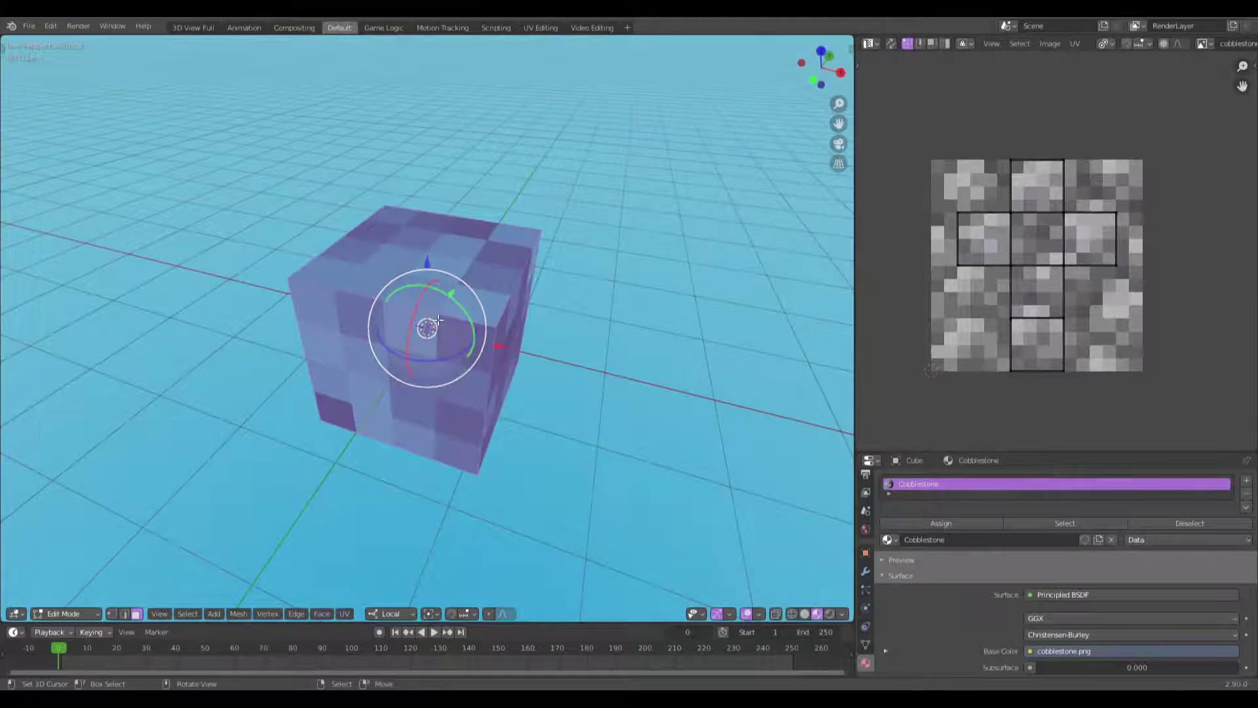
key("u")
left_click(438, 319)
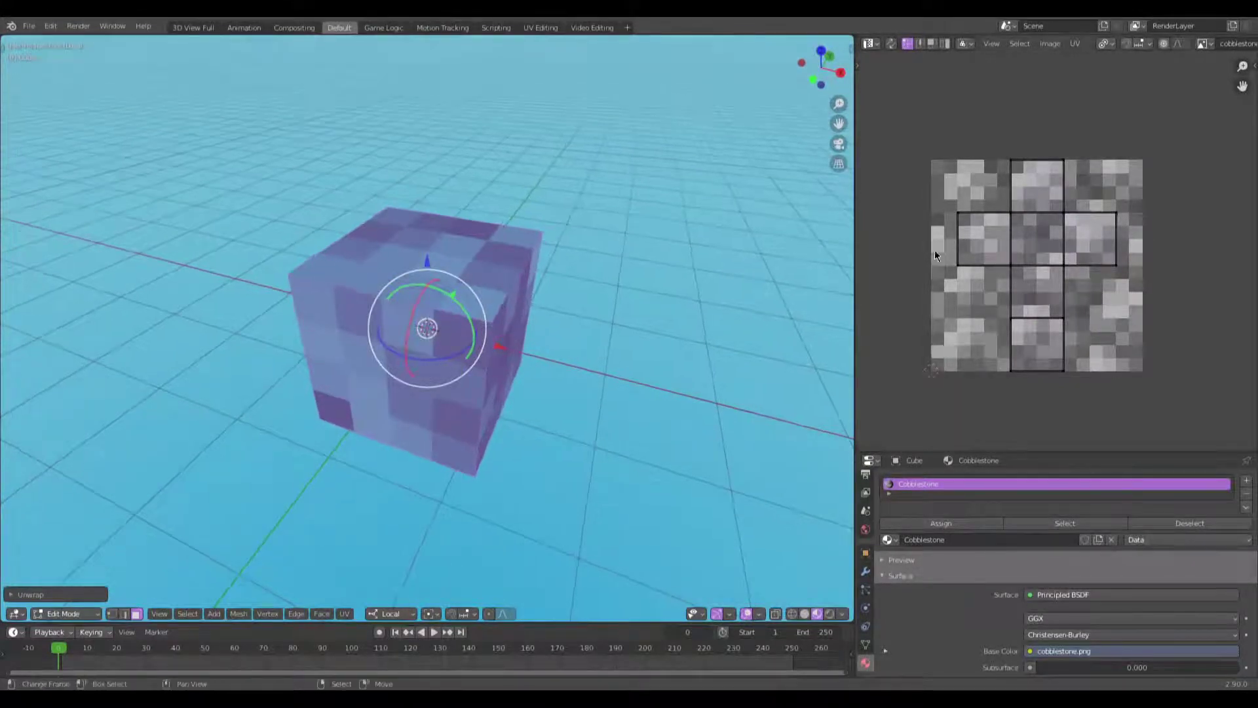
key("a")
key("alt+a")
Step: Unwrap the cube's front, top and one adjacent side face individually so each fills the whole cobblestone texture
middle_click_drag(430, 373, 447, 250)
right_click(396, 351)
key("u")
left_click(396, 351)
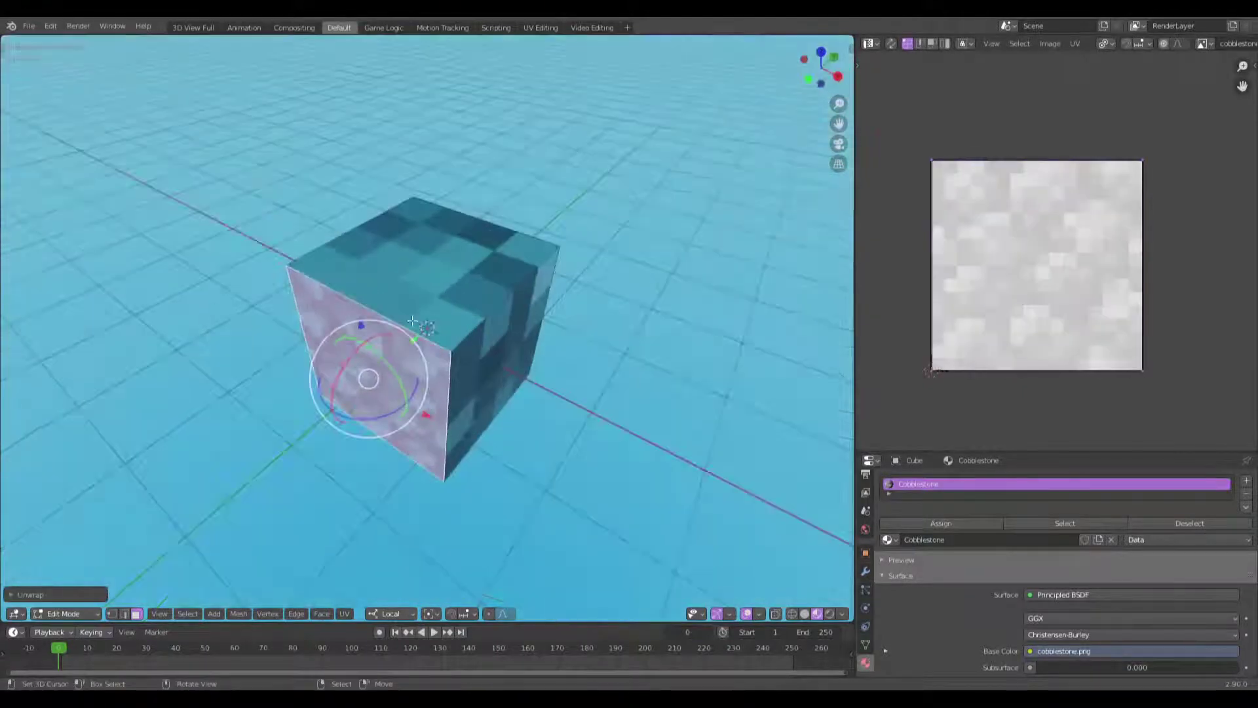
left_click(453, 278)
key("u")
left_click(453, 275)
left_click(525, 351)
key("u")
left_click(525, 349)
Step: Unwrap the cube's two remaining side faces and its underside one at a time to fill the whole texture
middle_click_drag(525, 348, 386, 348)
left_click(488, 345)
key("u")
left_click(488, 343)
right_click(472, 373)
key("u")
left_click(472, 371)
middle_click_drag(472, 371, 451, 306)
right_click(411, 350)
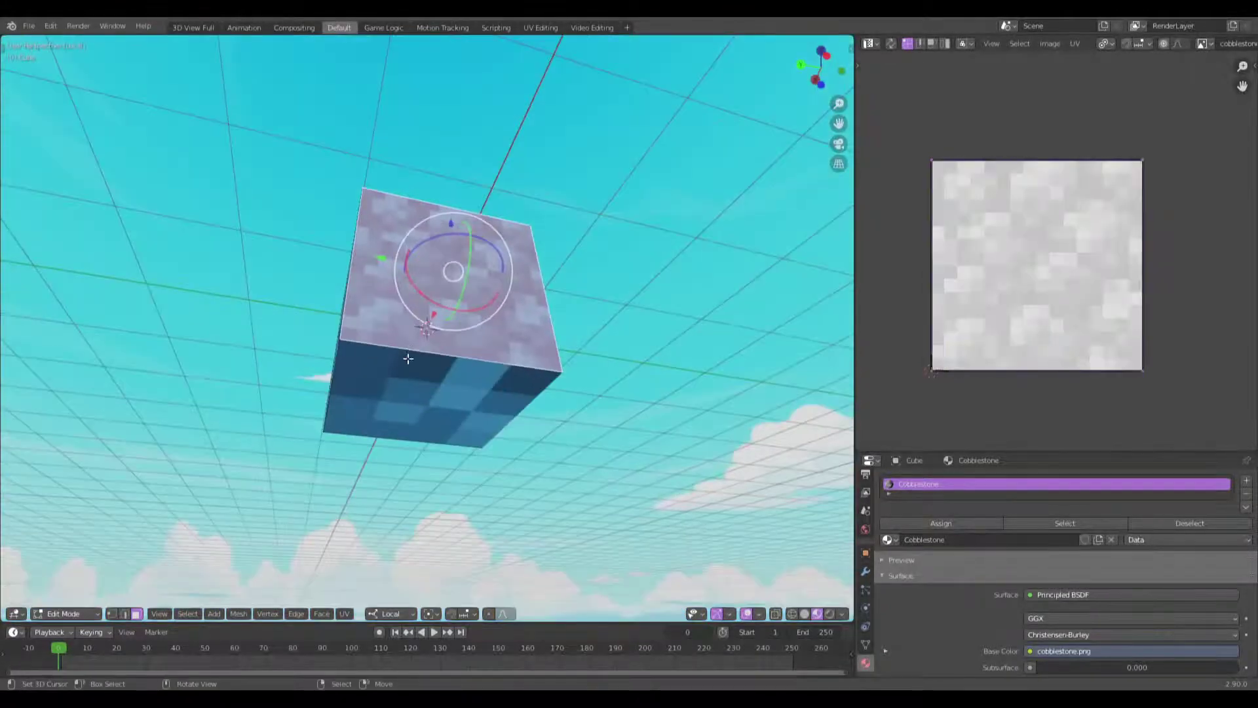
right_click(407, 368)
key("u")
left_click(406, 368)
Step: Rotate the UVs of all the cube's faces together in the UV Editor and return to Object Mode
middle_click_drag(406, 369, 281, 459)
key("a")
key("a")
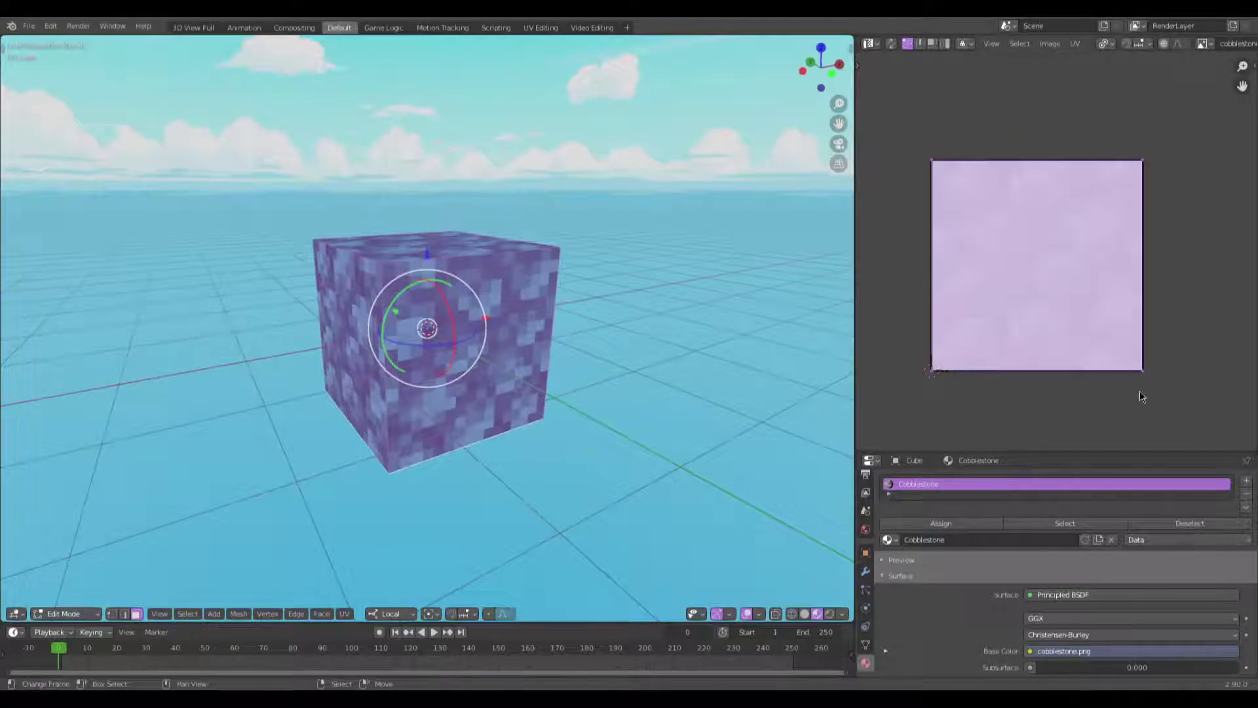
key("r")
right_click(1107, 381)
key("a")
key("a")
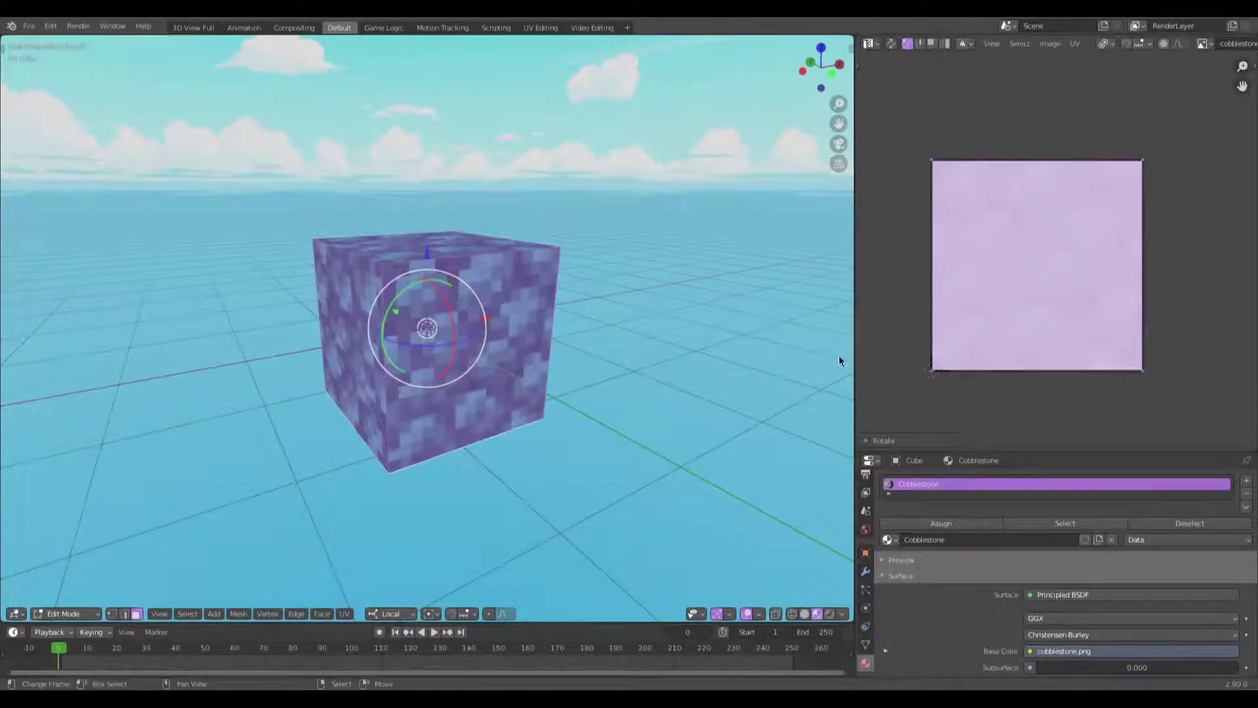
key("Tab")
middle_click_drag(622, 392, 576, 342)
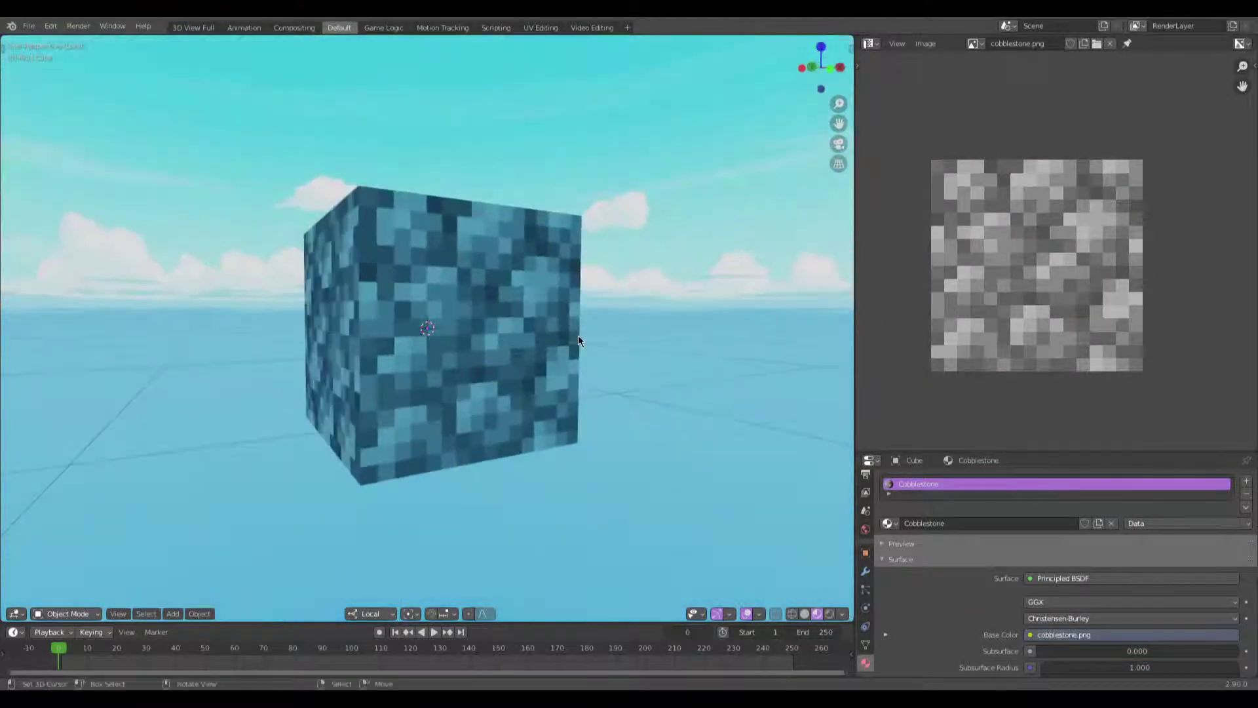
Step: Leave local view and delete the cobblestone cube from the scene
key("g")
left_click(573, 304)
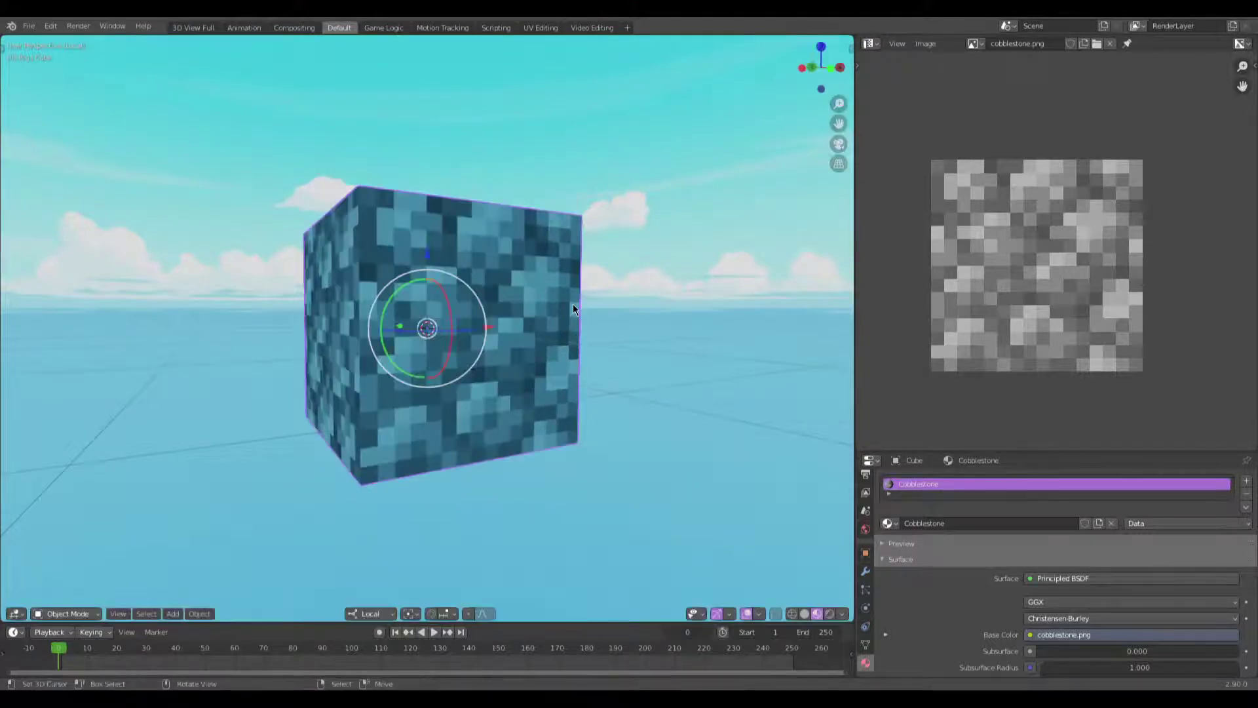
key("KP_Divide")
scroll(557, 423, "up", 4)
key("x")
left_click(409, 323)
scroll(512, 360, "down", 2)
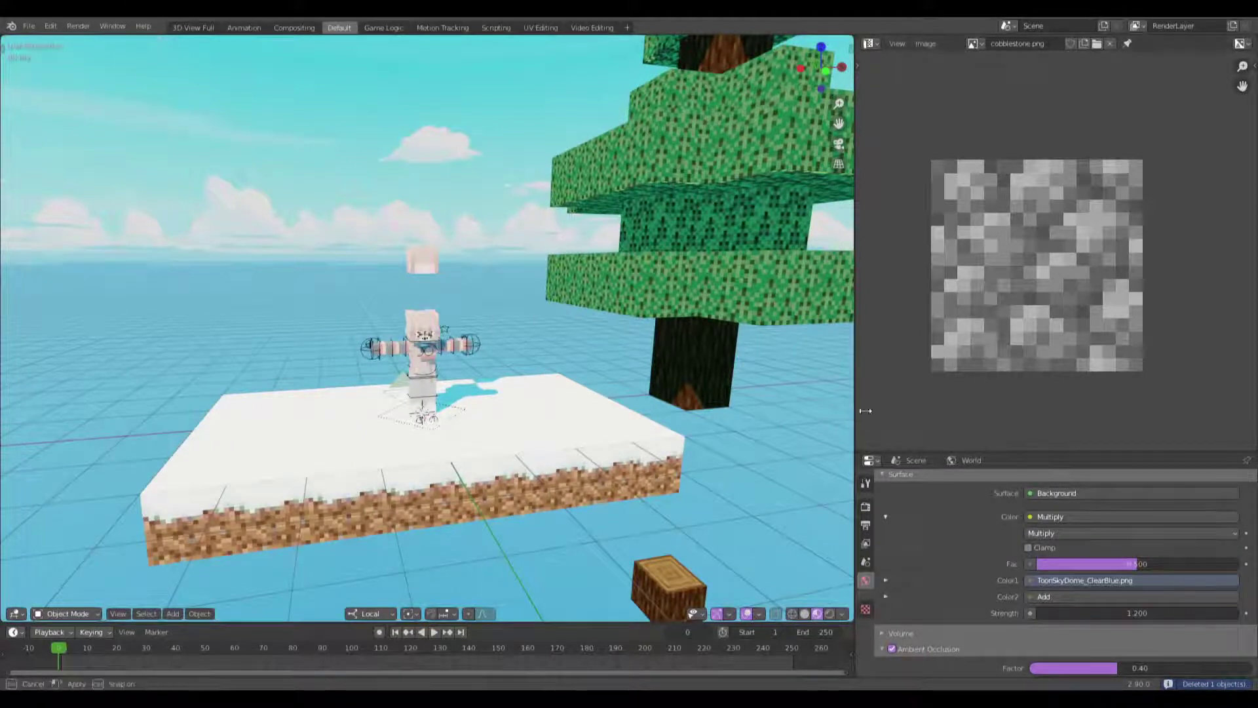
Step: Widen the 3D viewport and fly the camera through its own view to frame the character rig, leaving camera view after confirming
left_click_drag(856, 417, 926, 413)
scroll(634, 396, "down", 3)
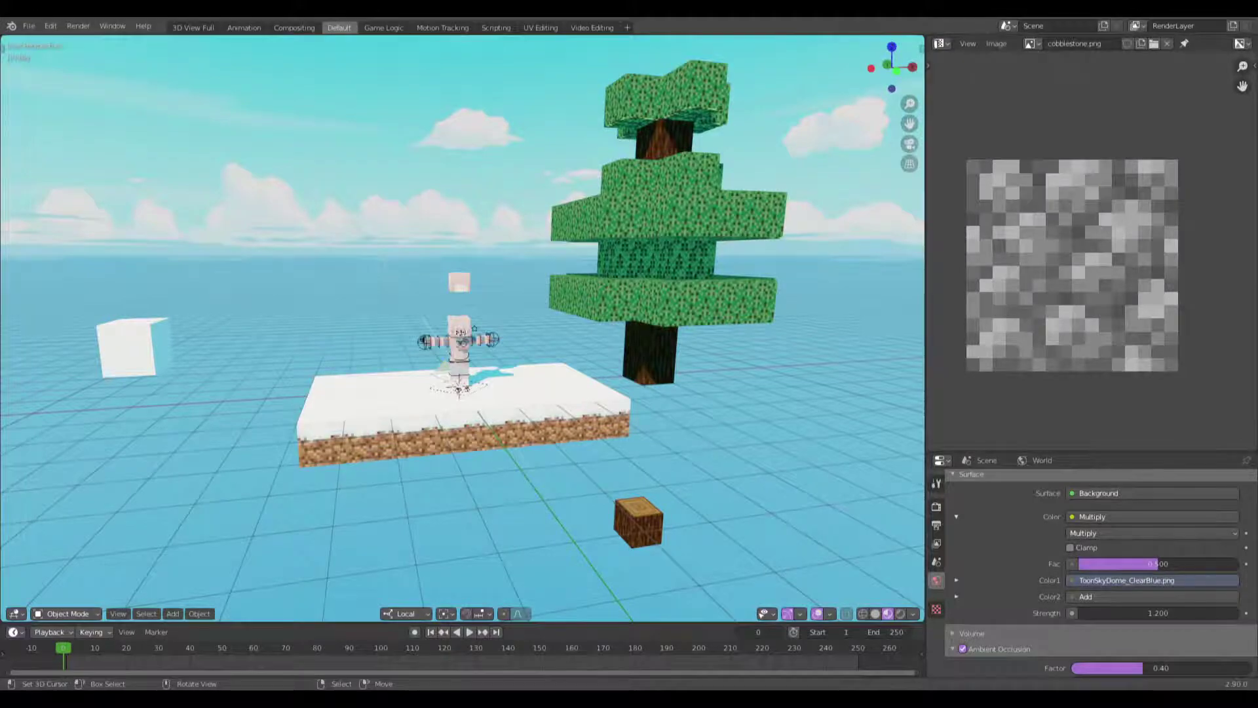
scroll(515, 238, "up", 3)
key("KP_0")
key("shift+grave")
key("s")
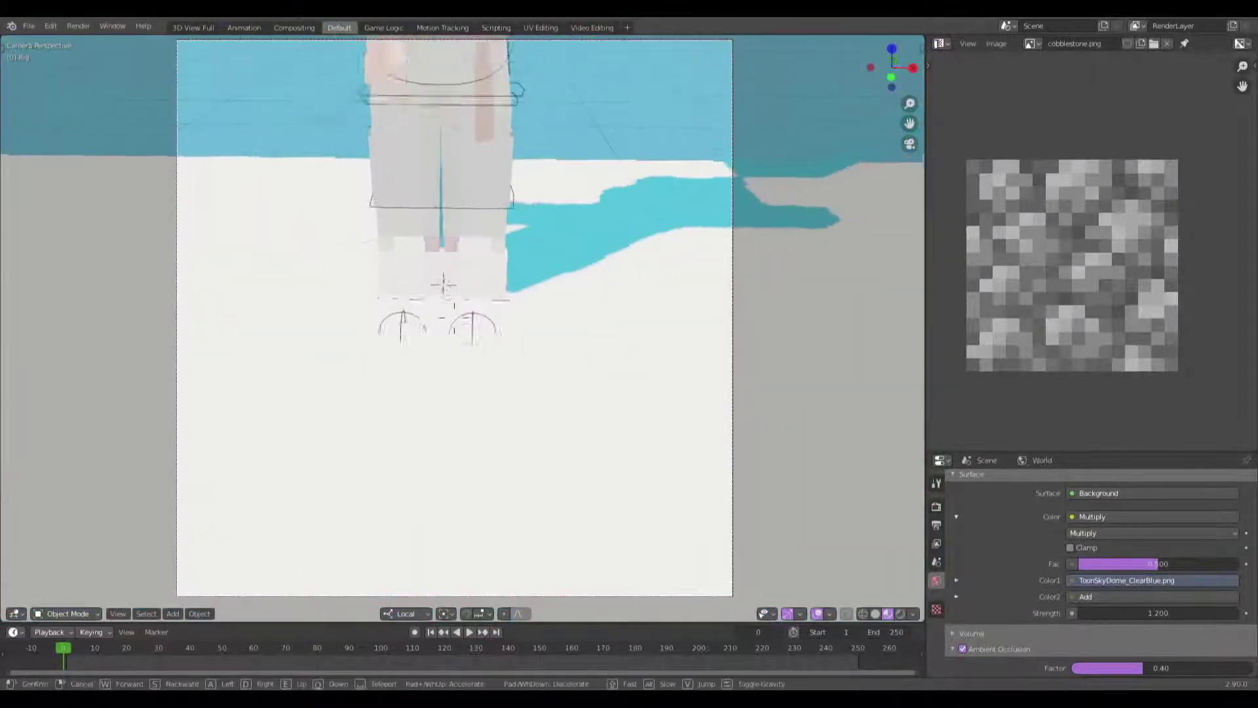
key("s")
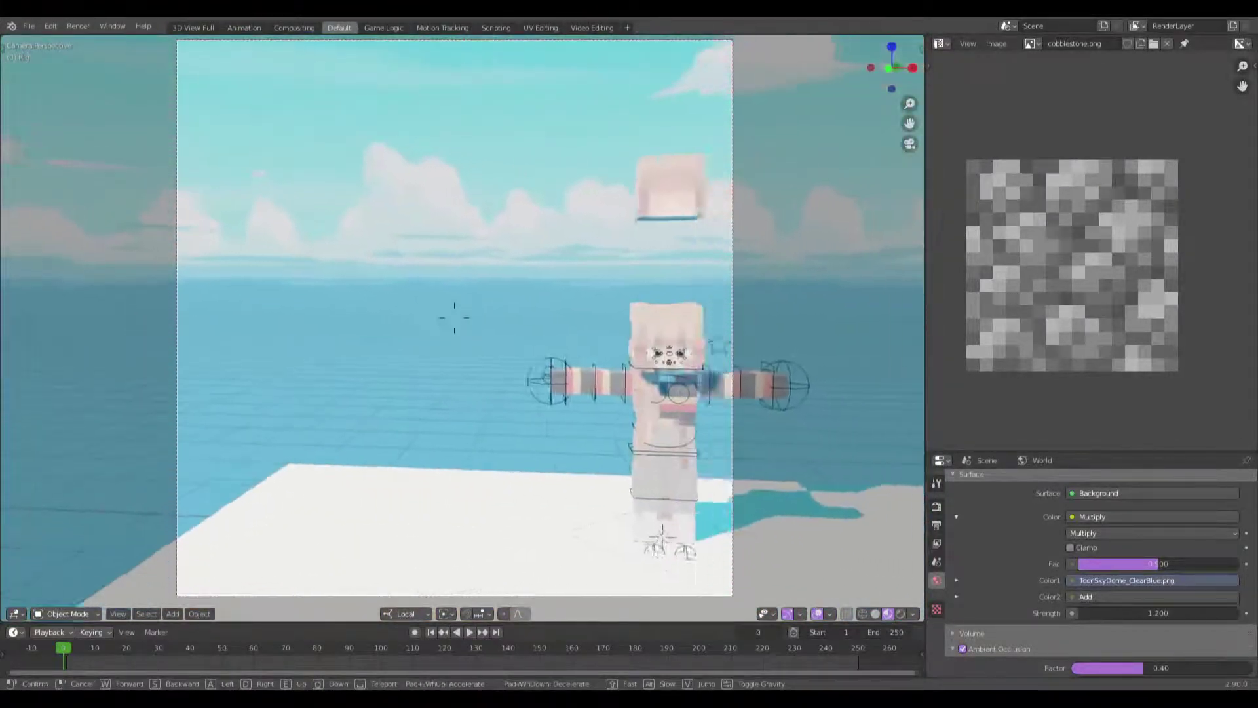
key("q")
key("w")
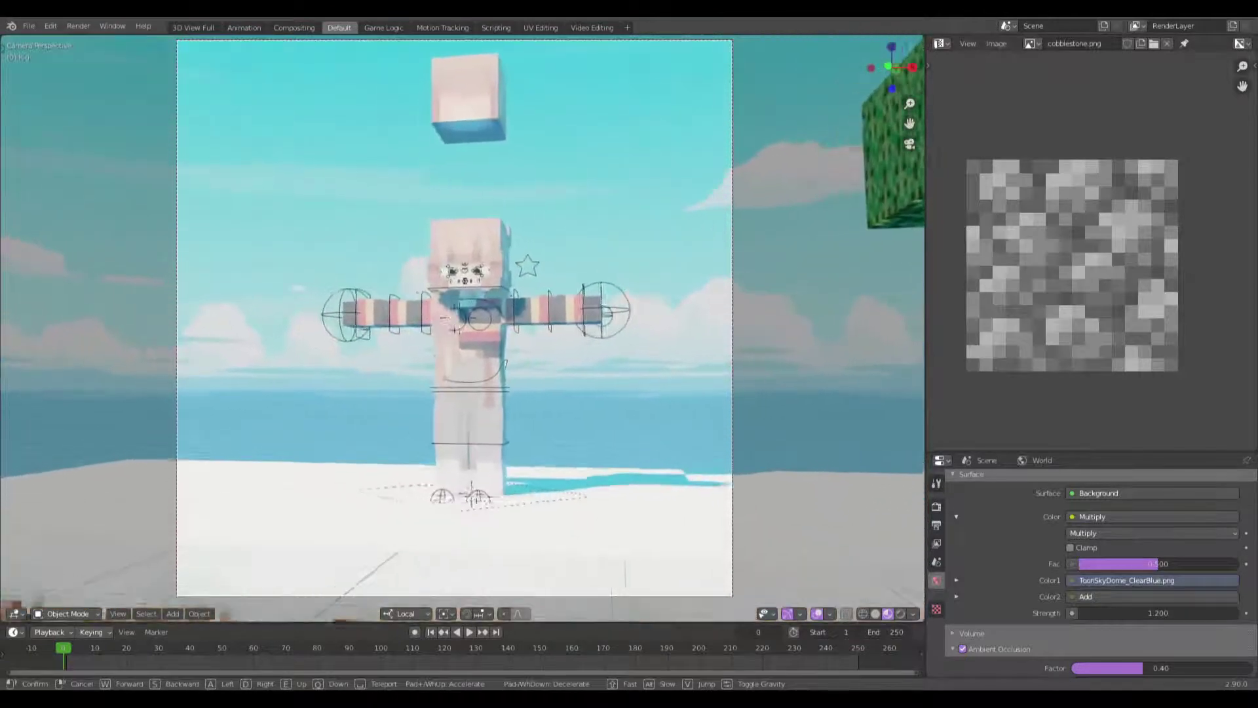
key("w")
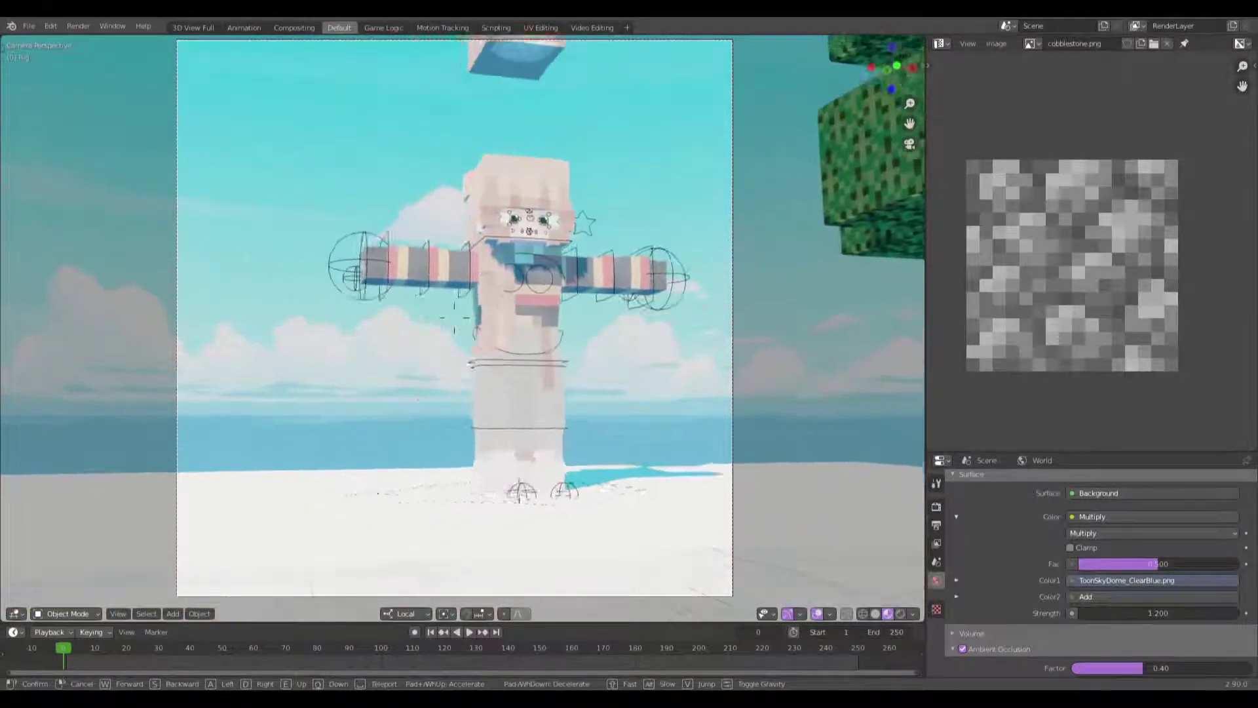
key("s")
key("w")
left_click(448, 319)
key("alt+a")
key("KP_0")
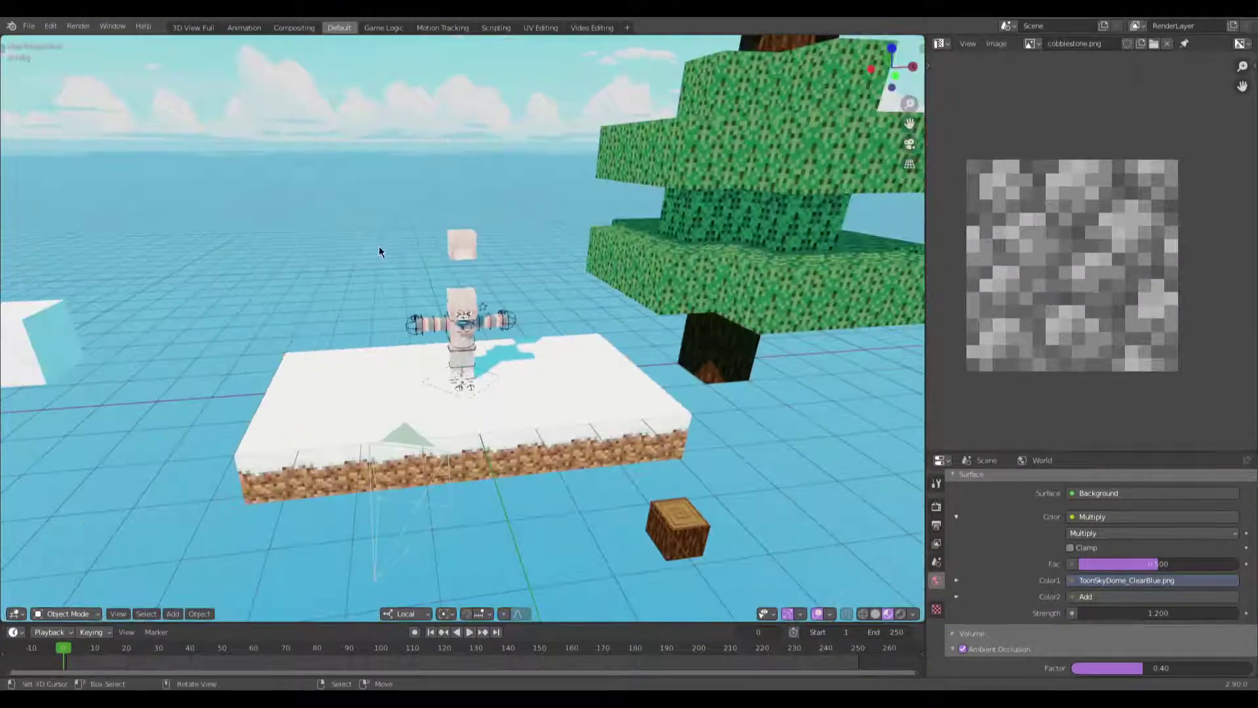
Step: Browse the Cycles_Minecraft_Rig BSS Edit folder in the Append browser and leave it without appending anything
left_click(379, 252)
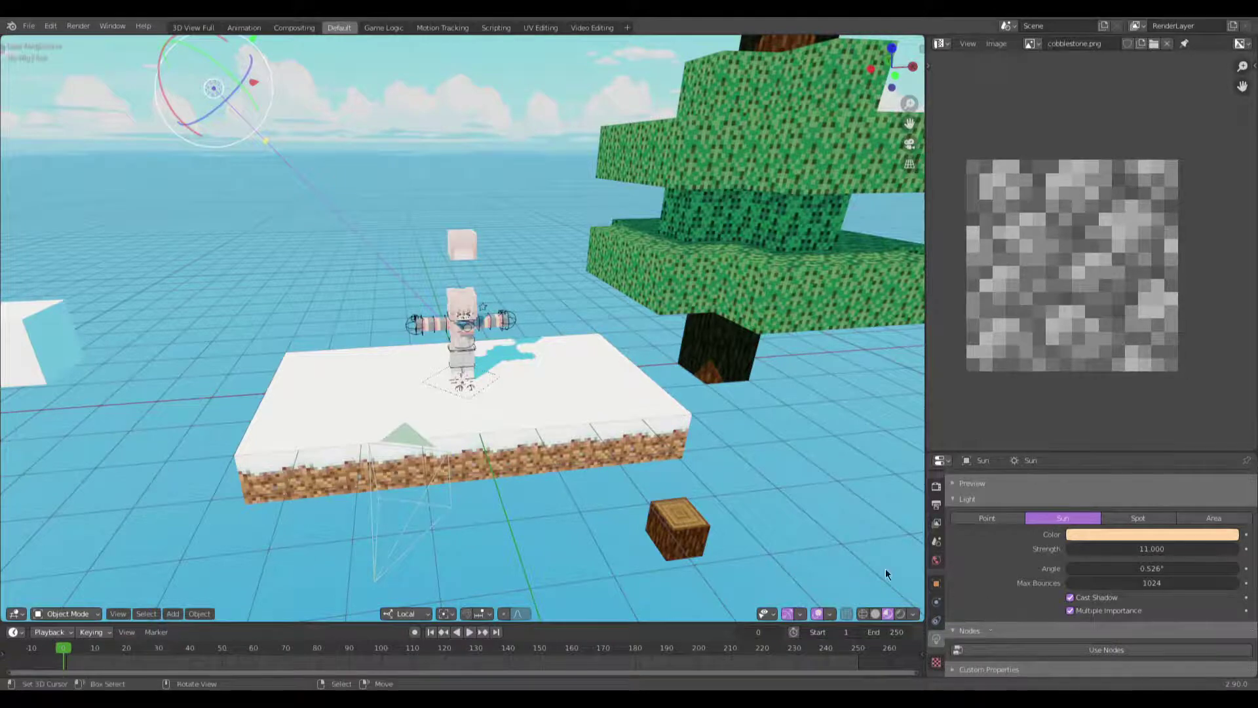
middle_click_drag(400, 384, 519, 355)
scroll(458, 524, "up", 4)
middle_click_drag(565, 478, 461, 433)
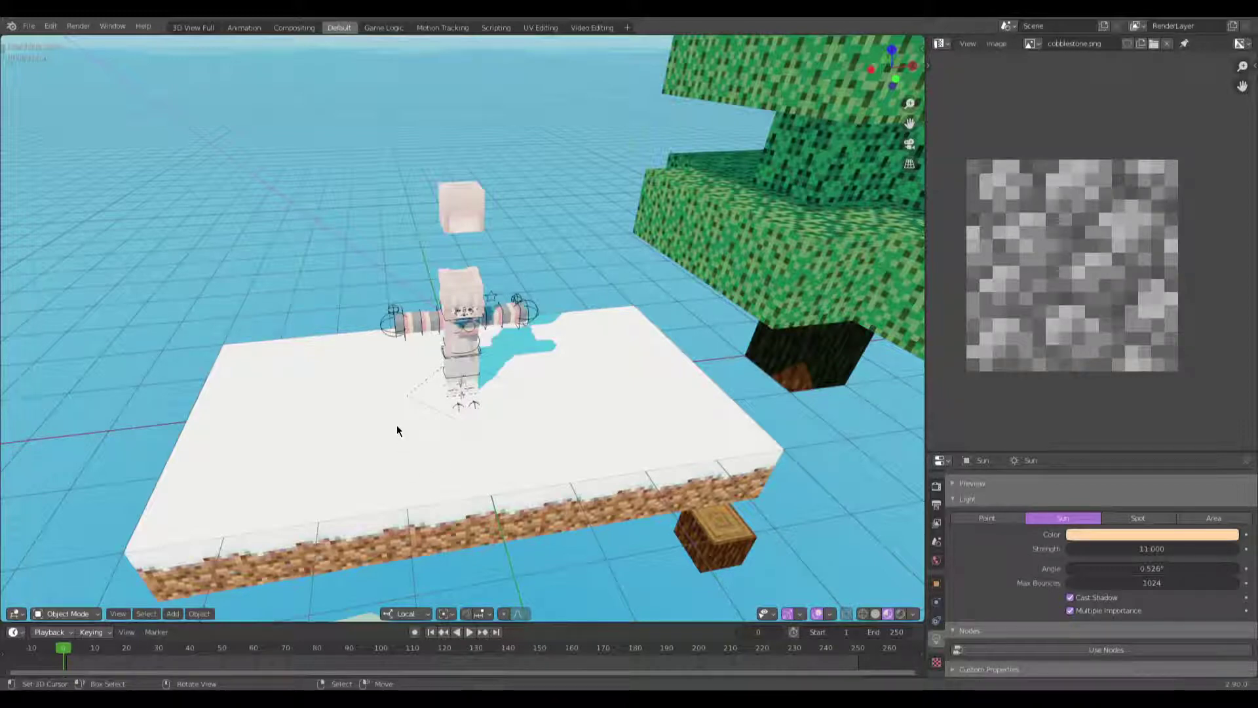
left_click(34, 26)
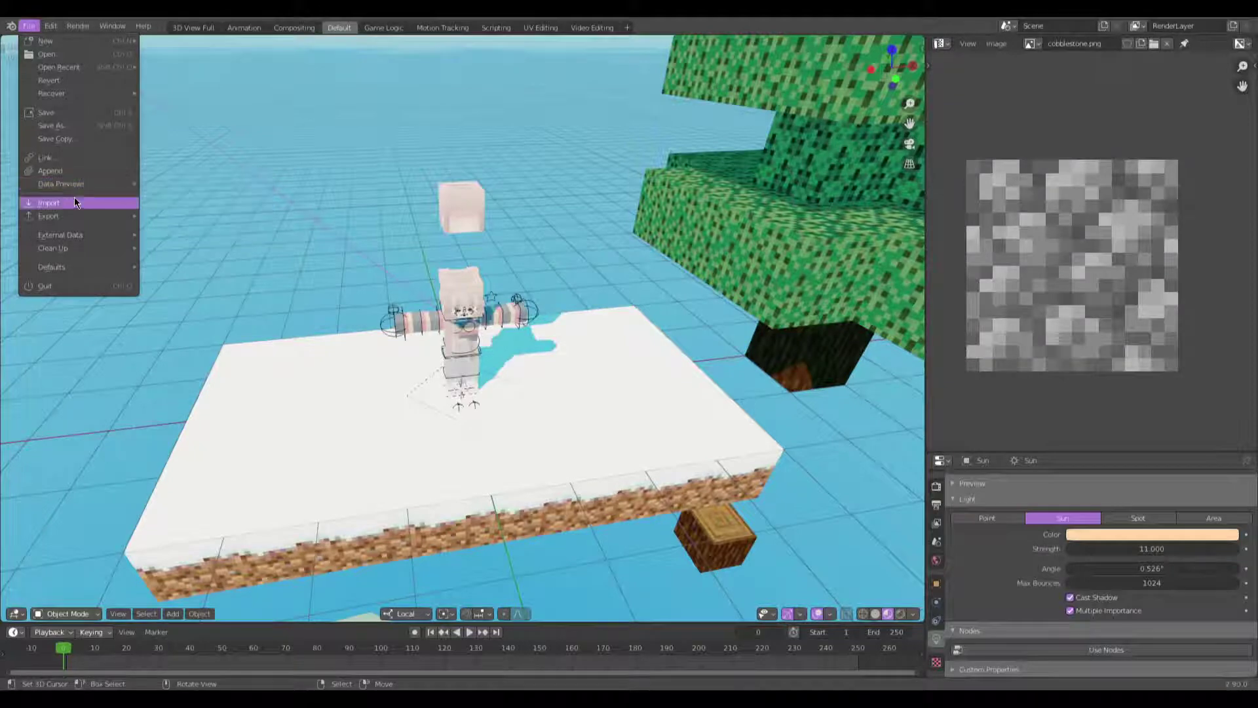
left_click(59, 171)
left_click(97, 287)
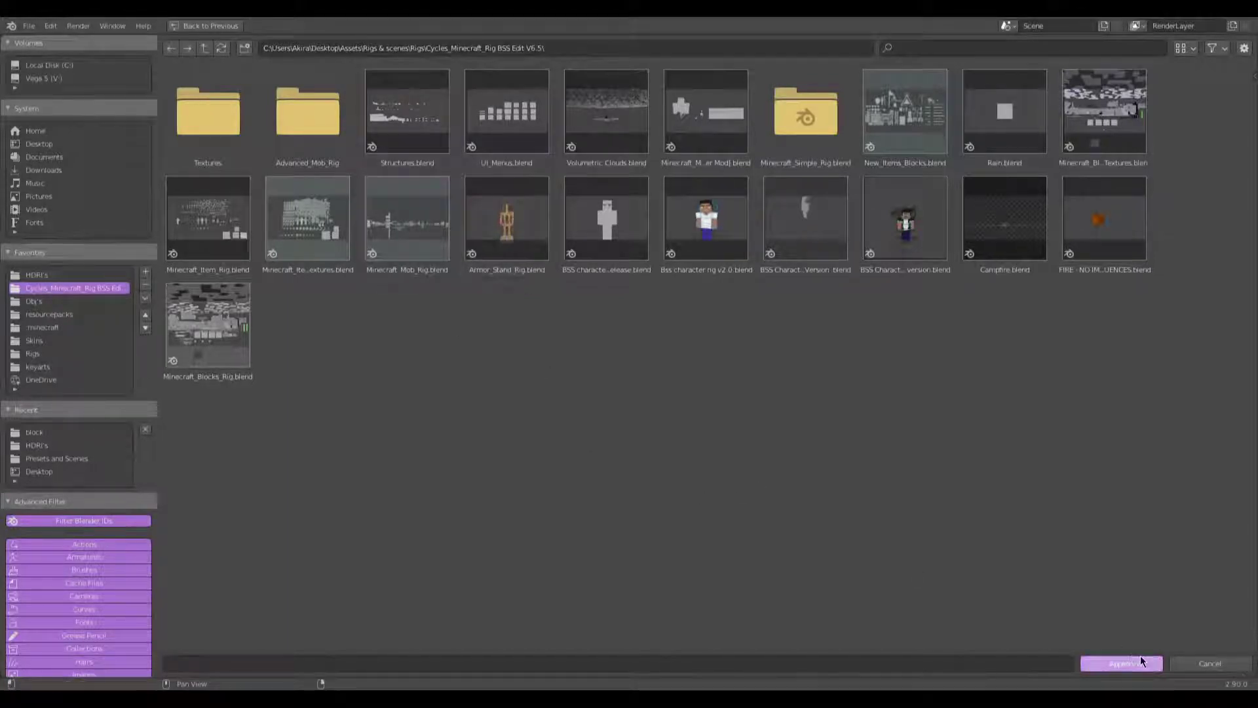
left_click(1201, 662)
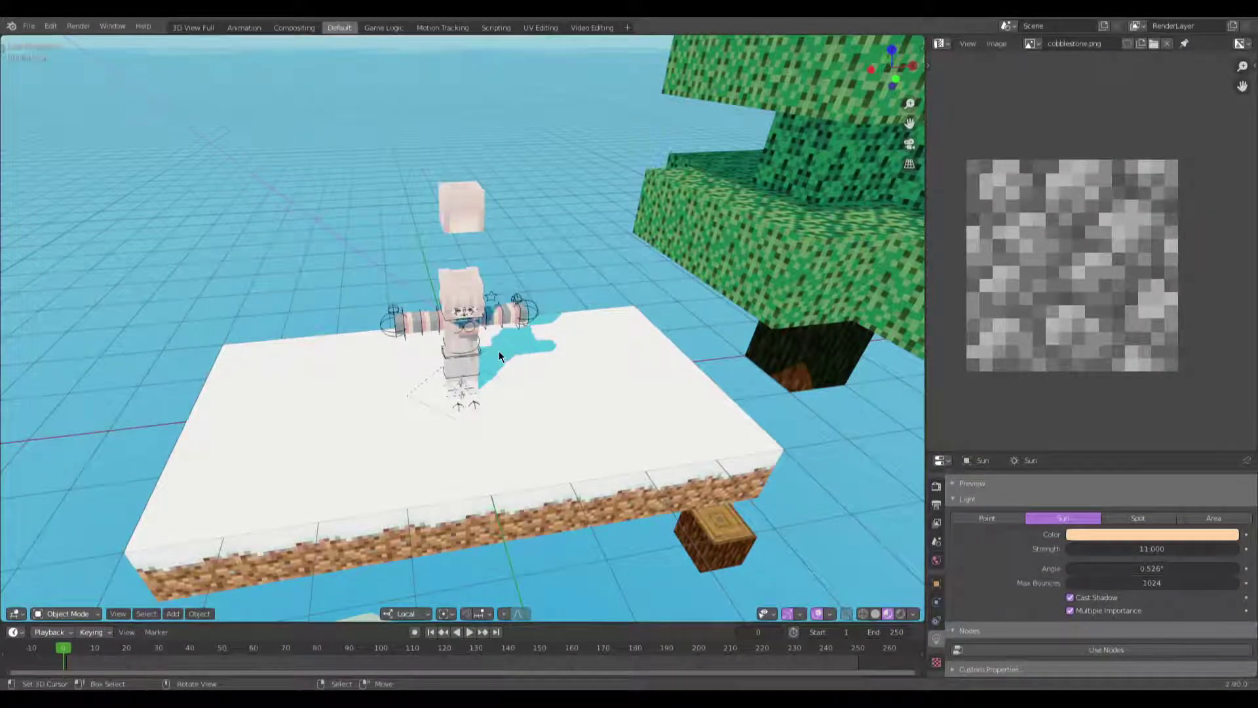
middle_click_drag(498, 352, 549, 352)
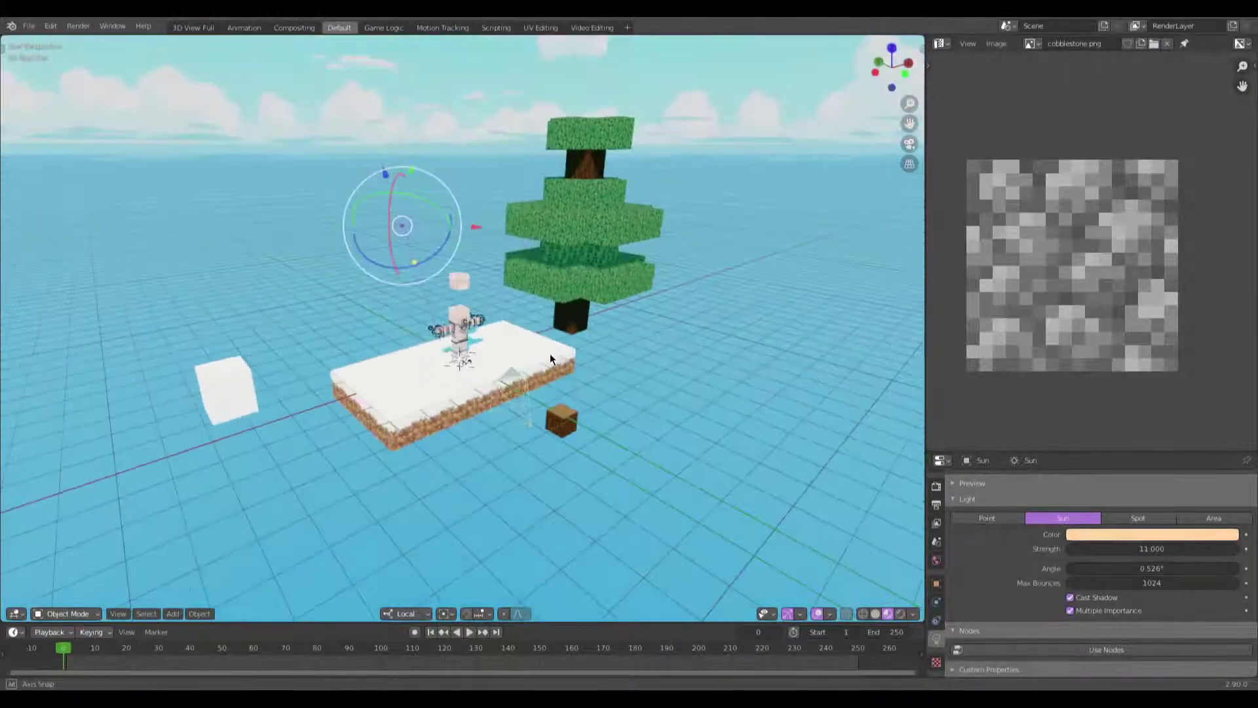
scroll(550, 353, "up", 5)
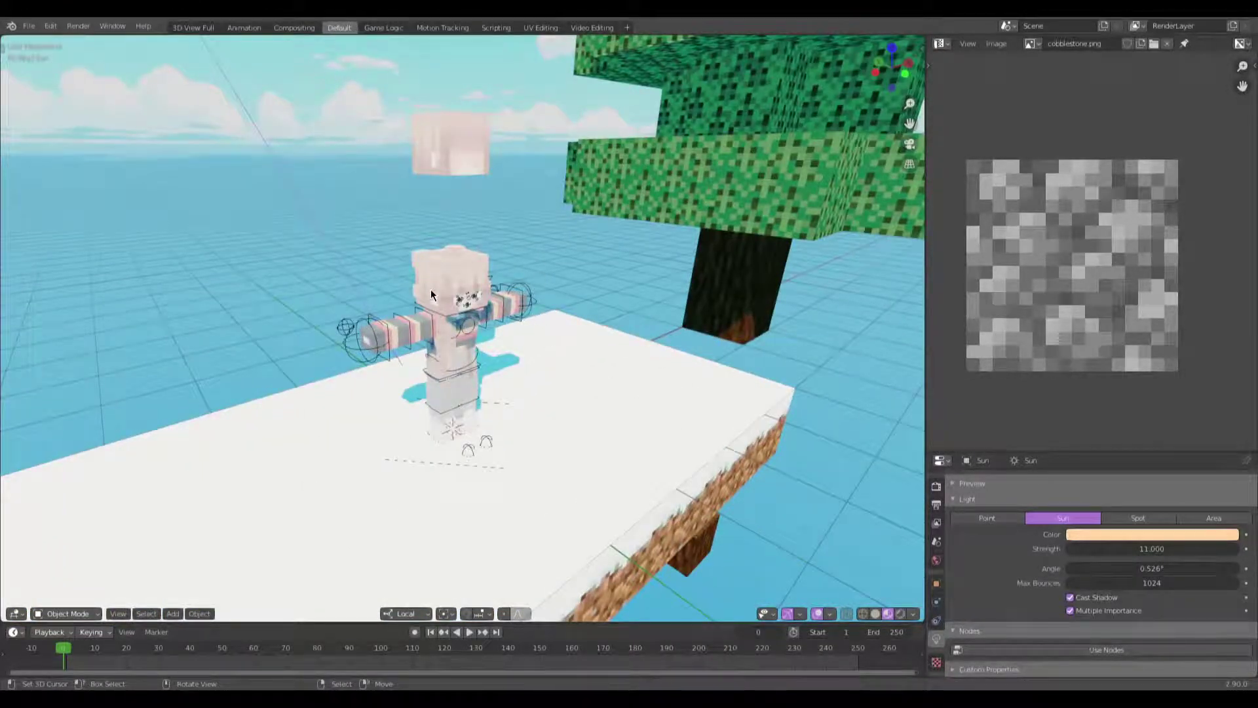
scroll(515, 266, "down", 4)
middle_click_drag(530, 246, 32, 284)
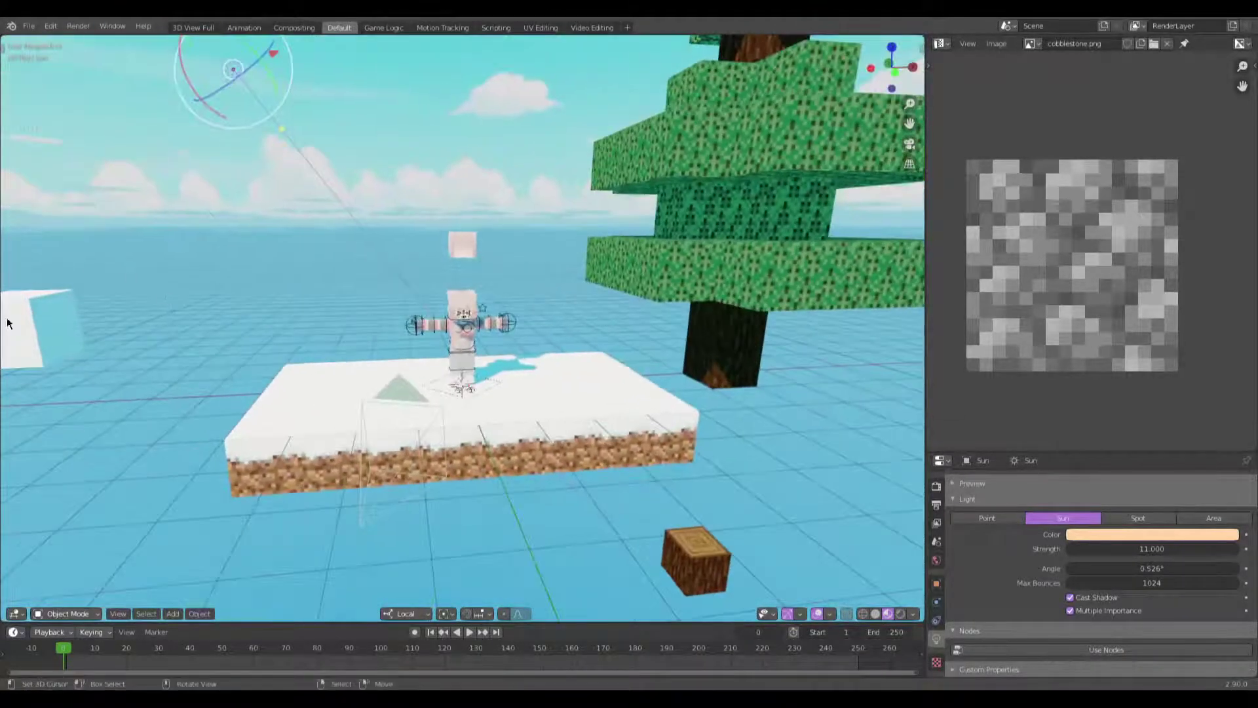
middle_click_drag(523, 387, 567, 308)
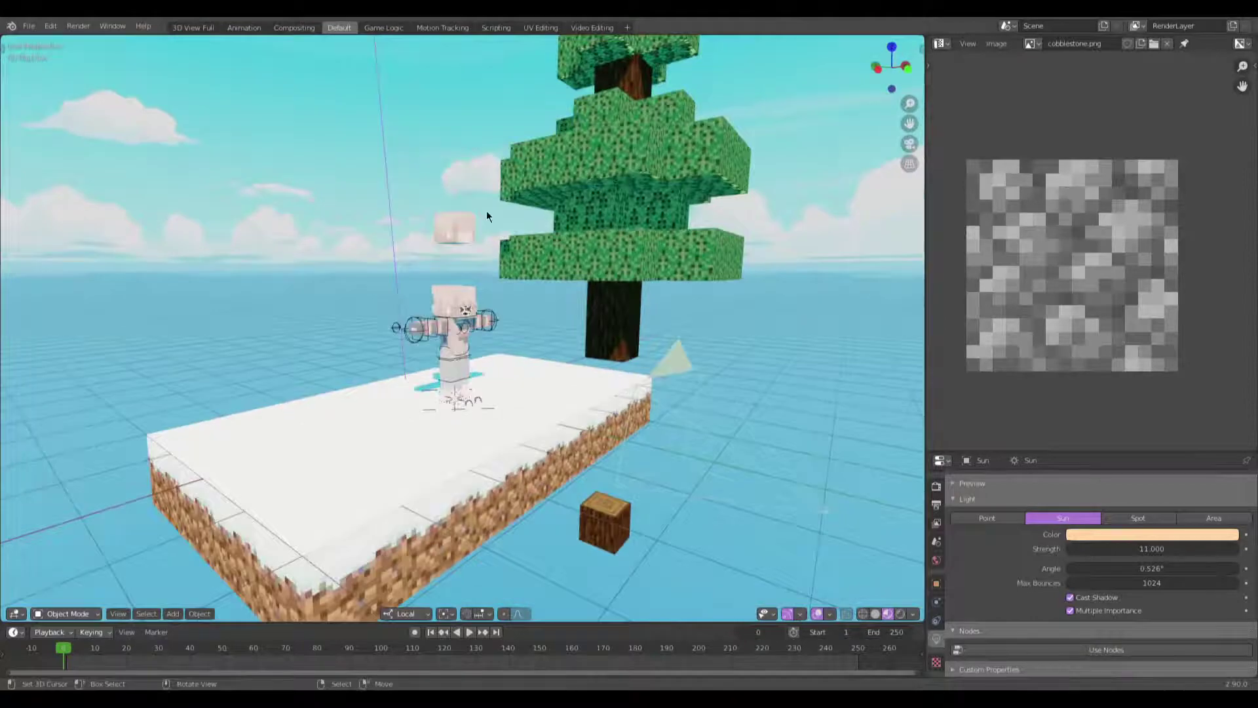
middle_click_drag(457, 256, 481, 171)
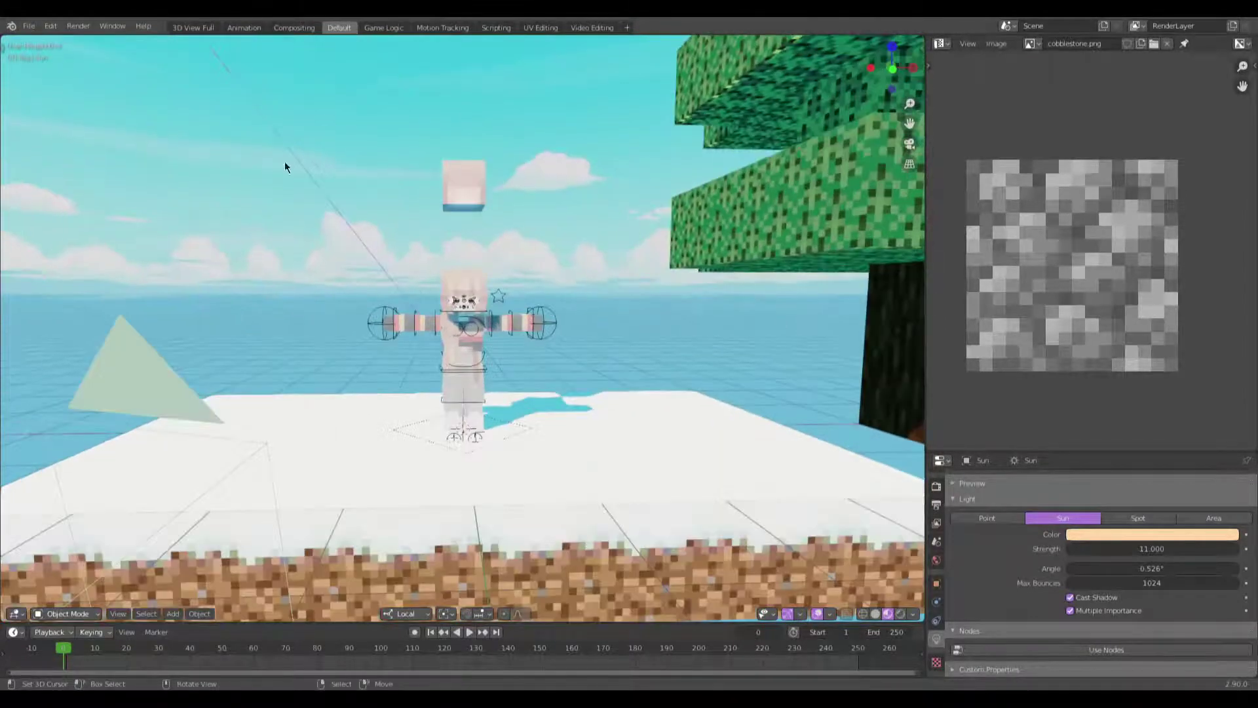
Step: Open the Object contents of Minecraft_Blocks_Rig.blend for appending and show them as a list
left_click(30, 29)
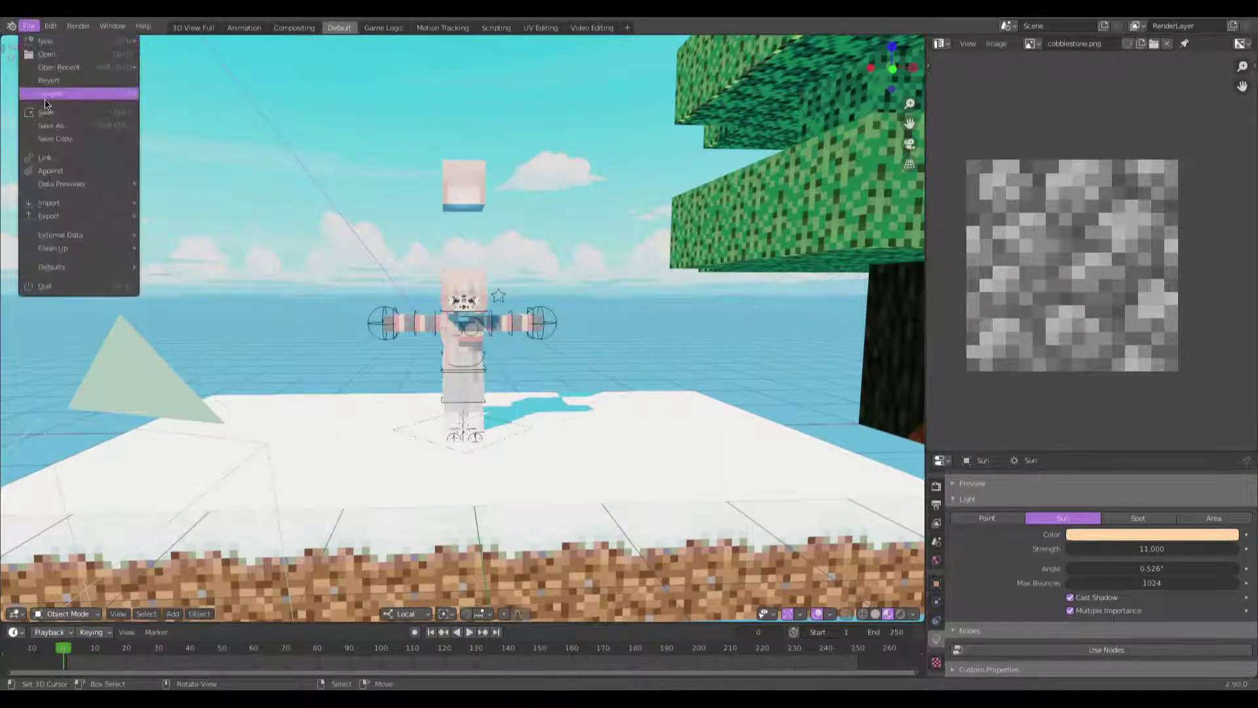
left_click(61, 169)
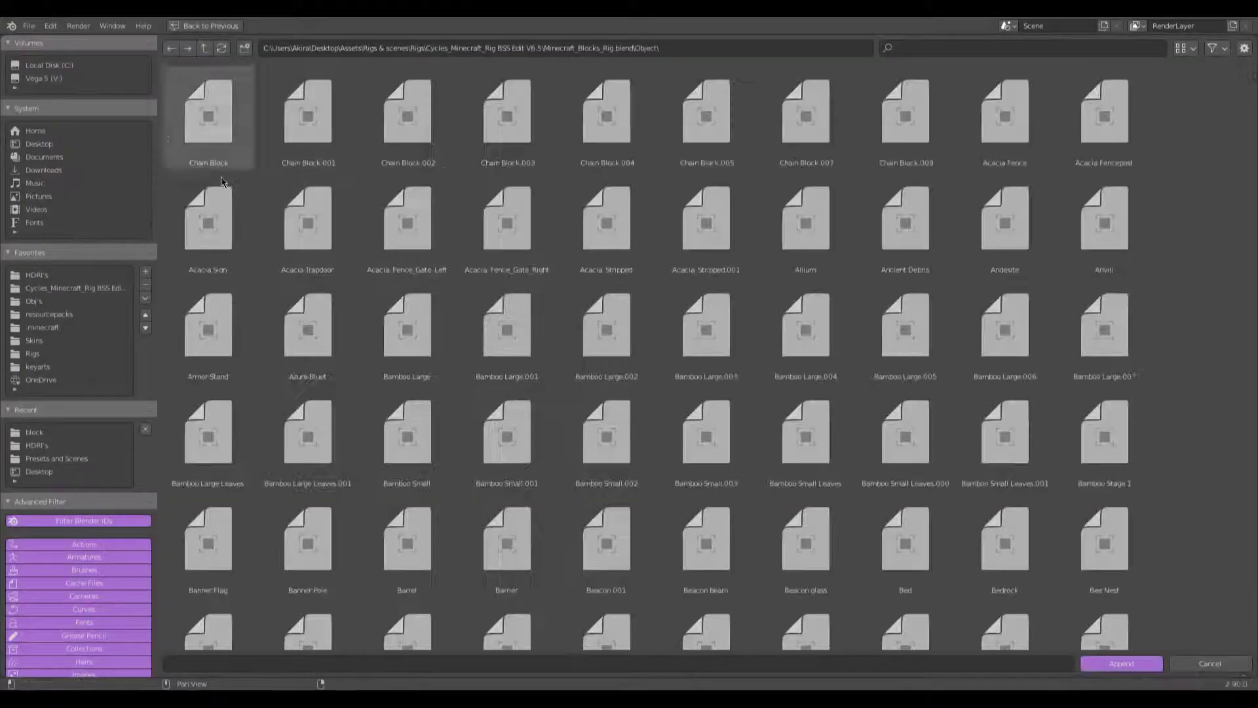
left_click(30, 288)
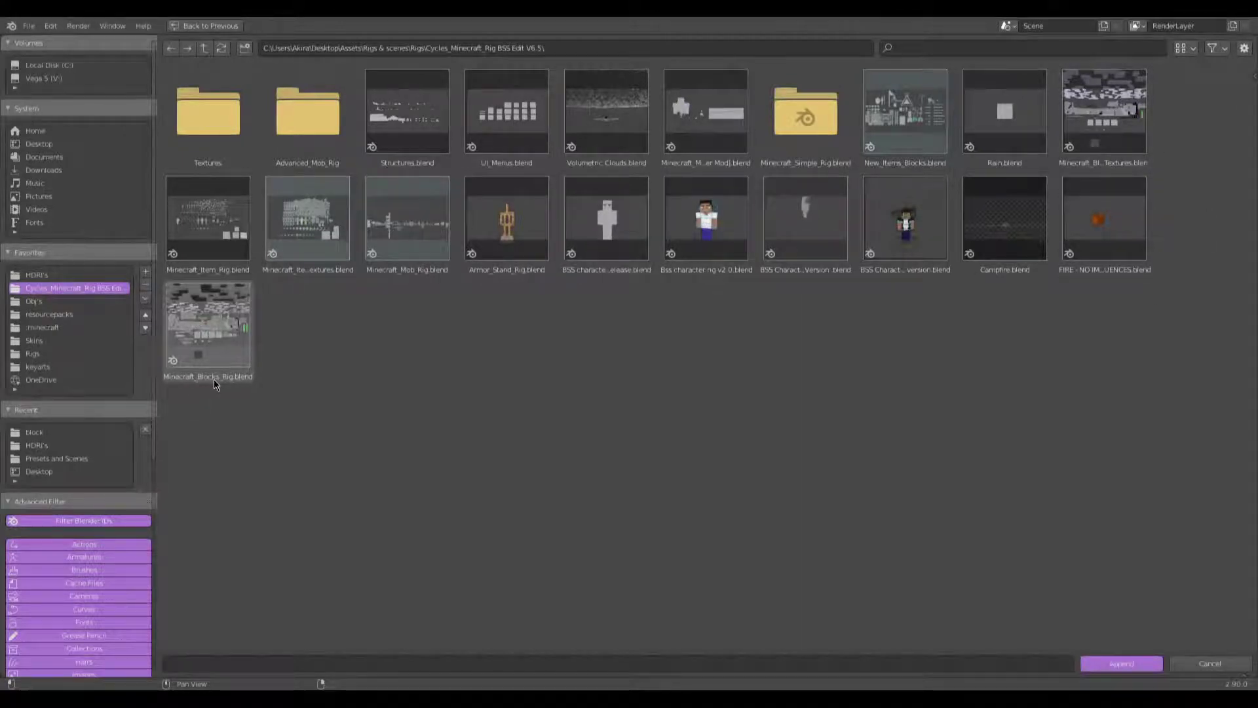
double_click(230, 354)
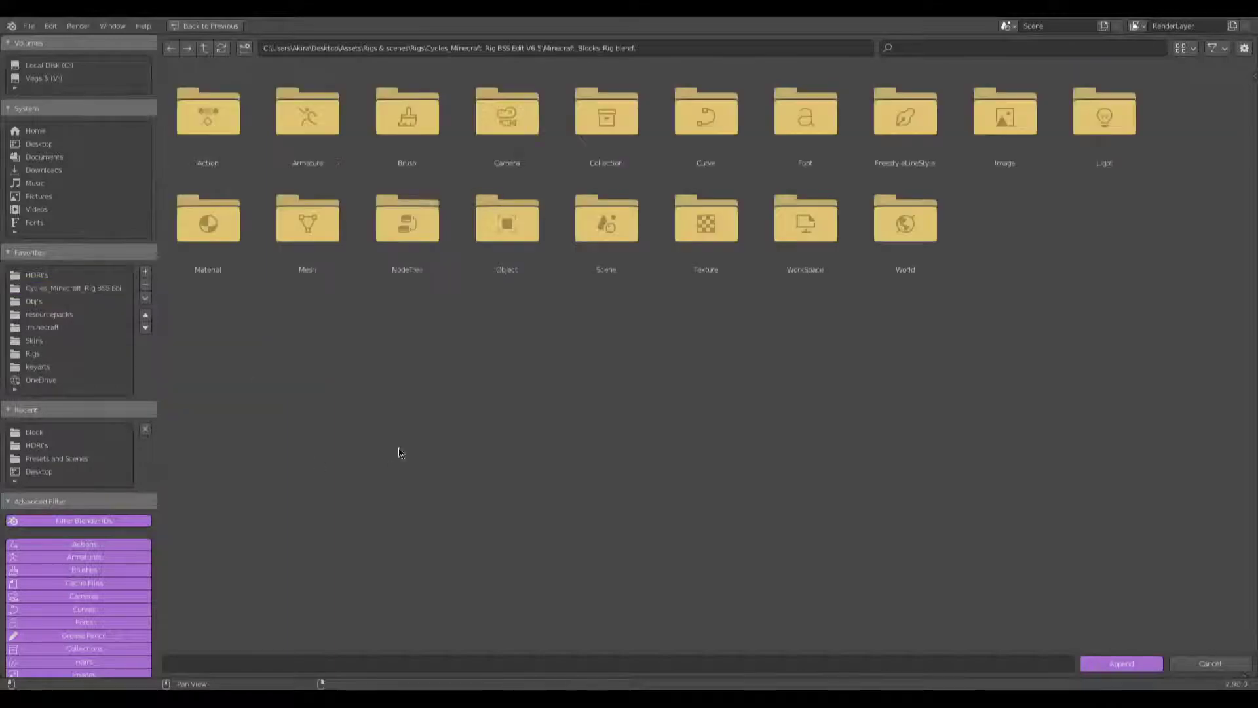
double_click(522, 250)
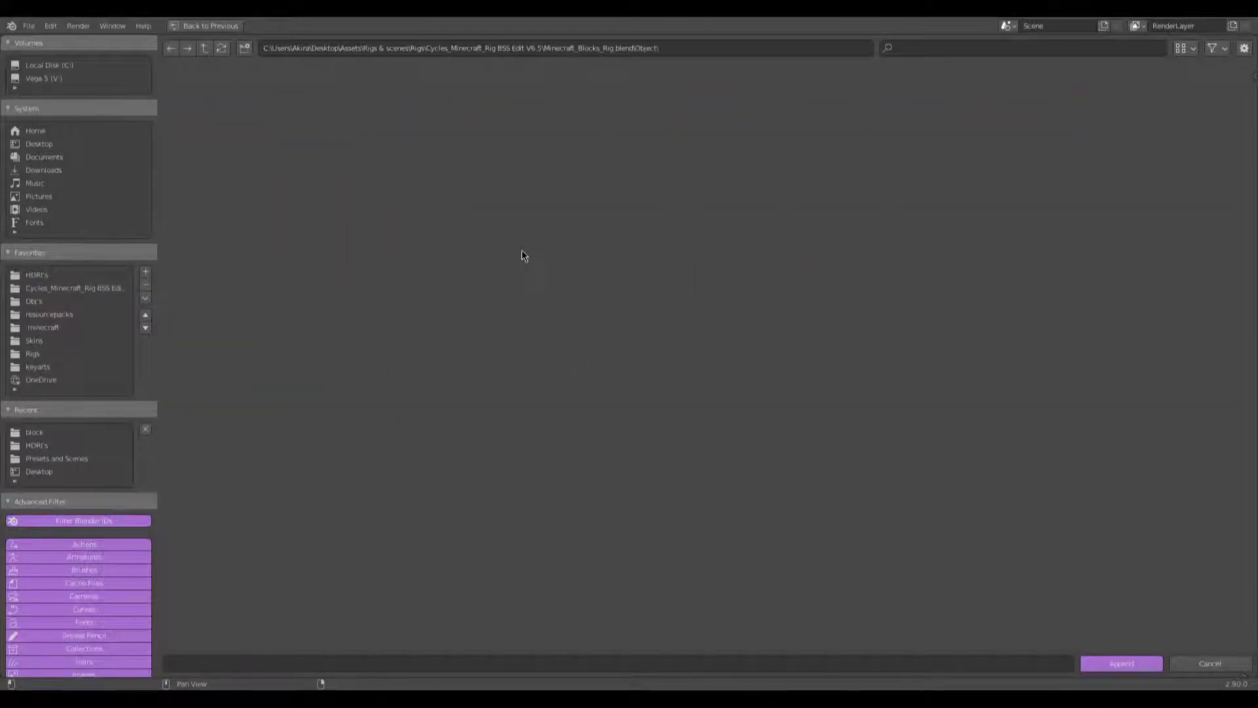
left_click(1181, 48)
left_click(1160, 105)
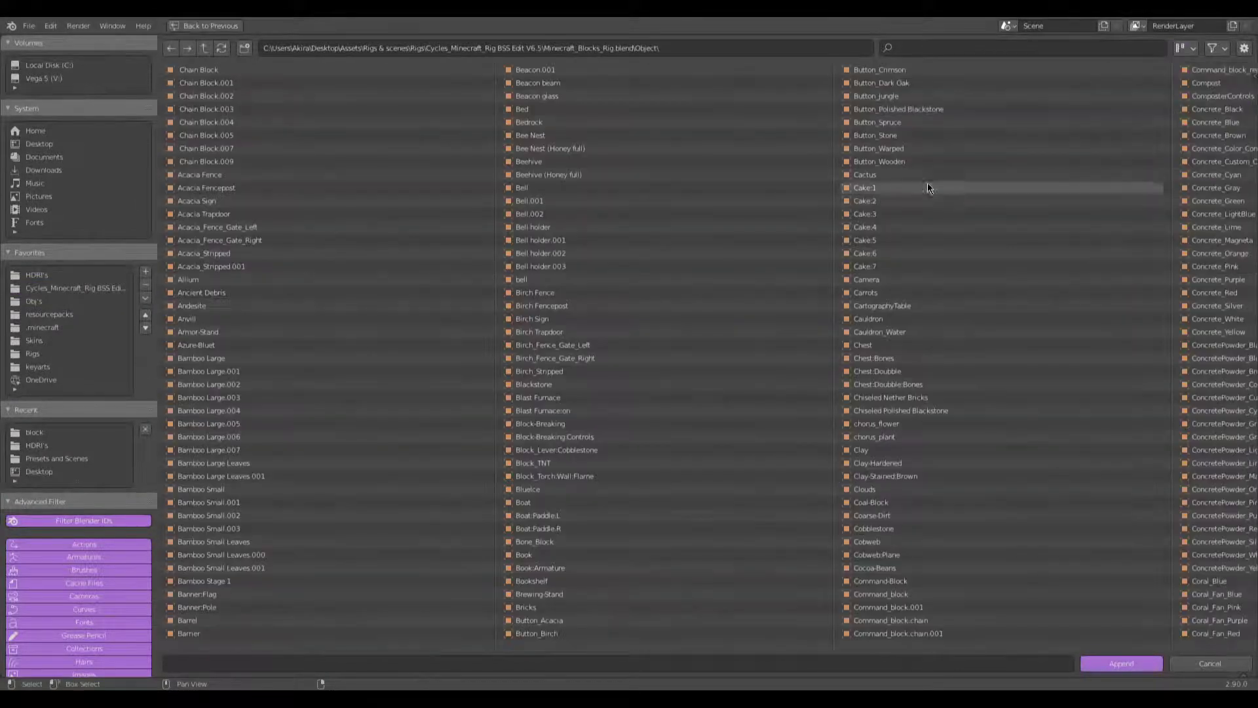
Step: Append the Glass object from the block rig file into the scene
scroll(282, 233, "down", 10)
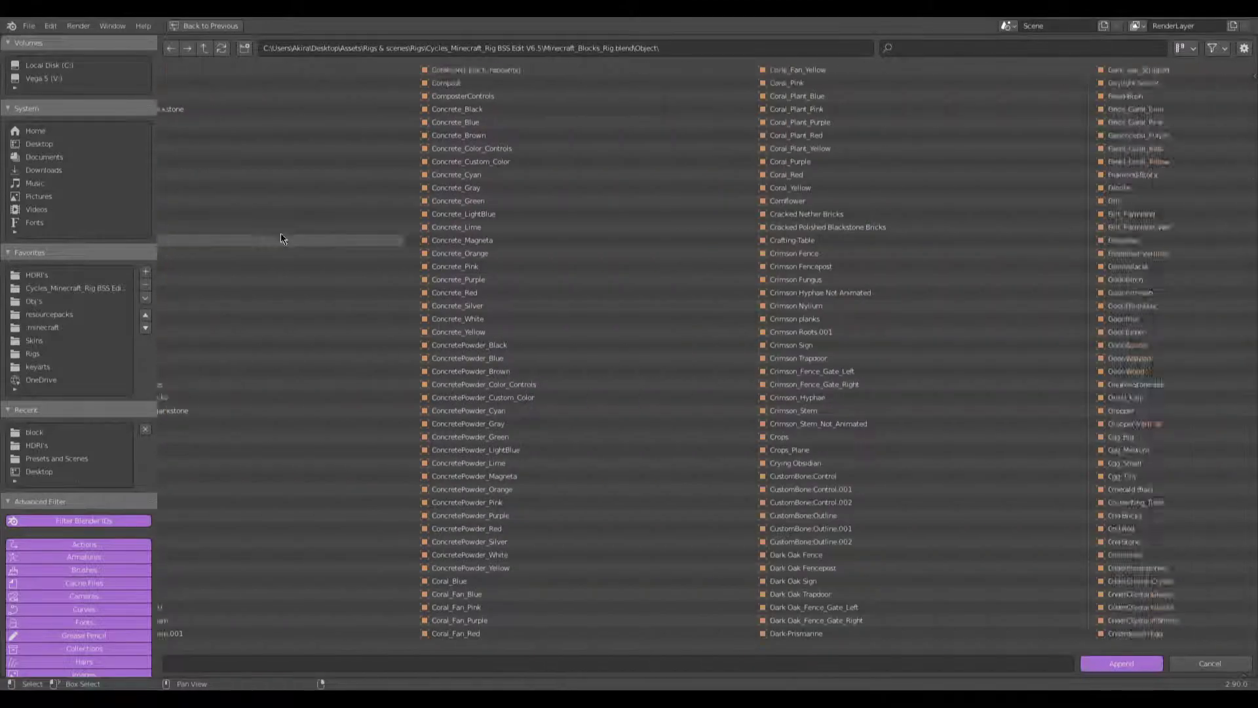
scroll(460, 229, "down", 2)
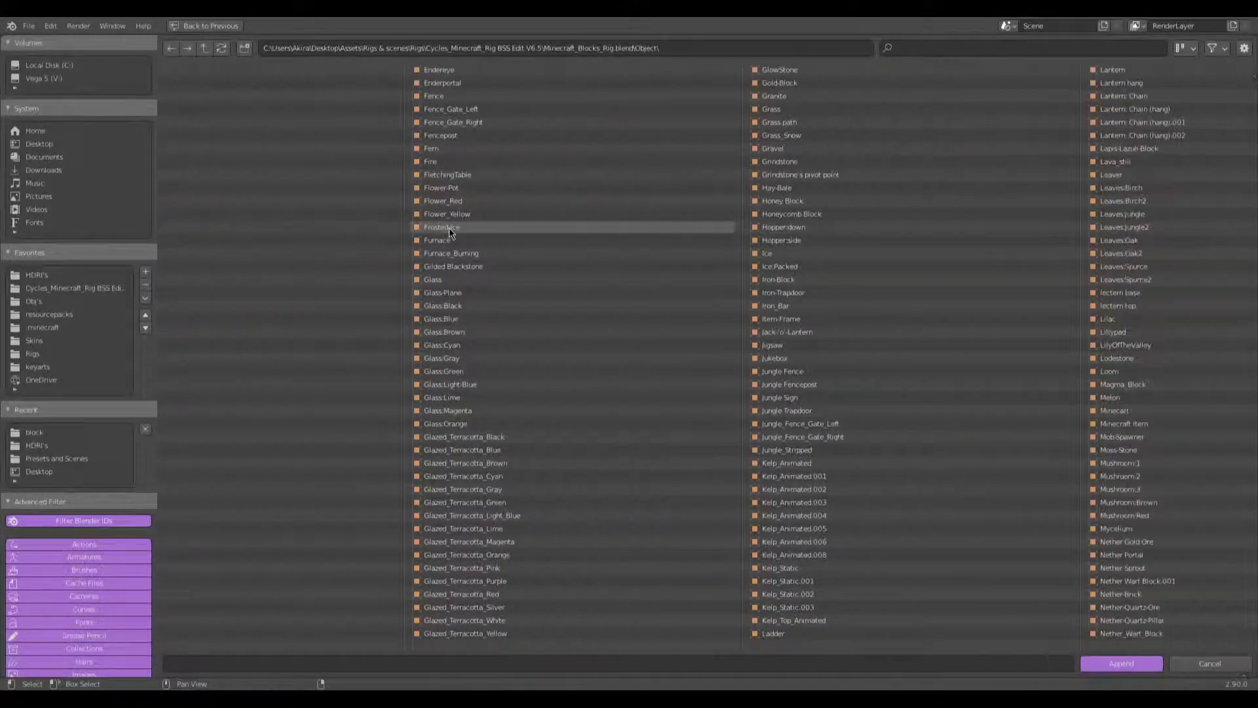
left_click(485, 279)
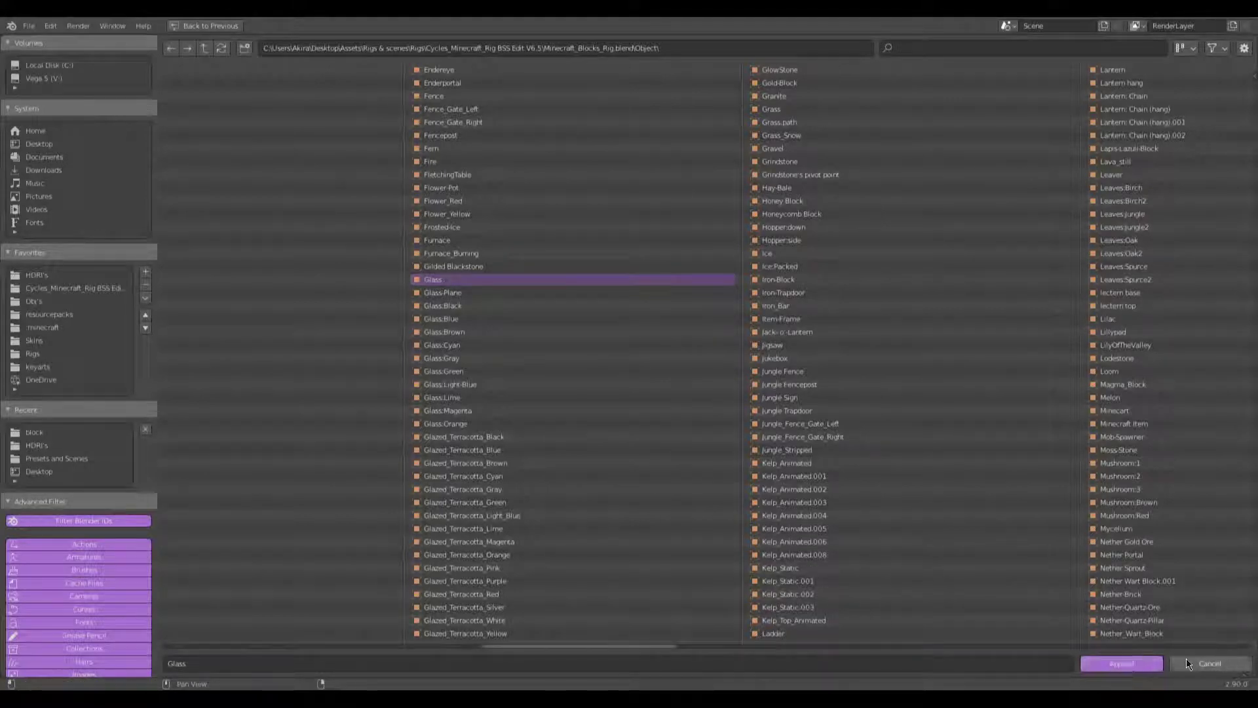
left_click(1126, 667)
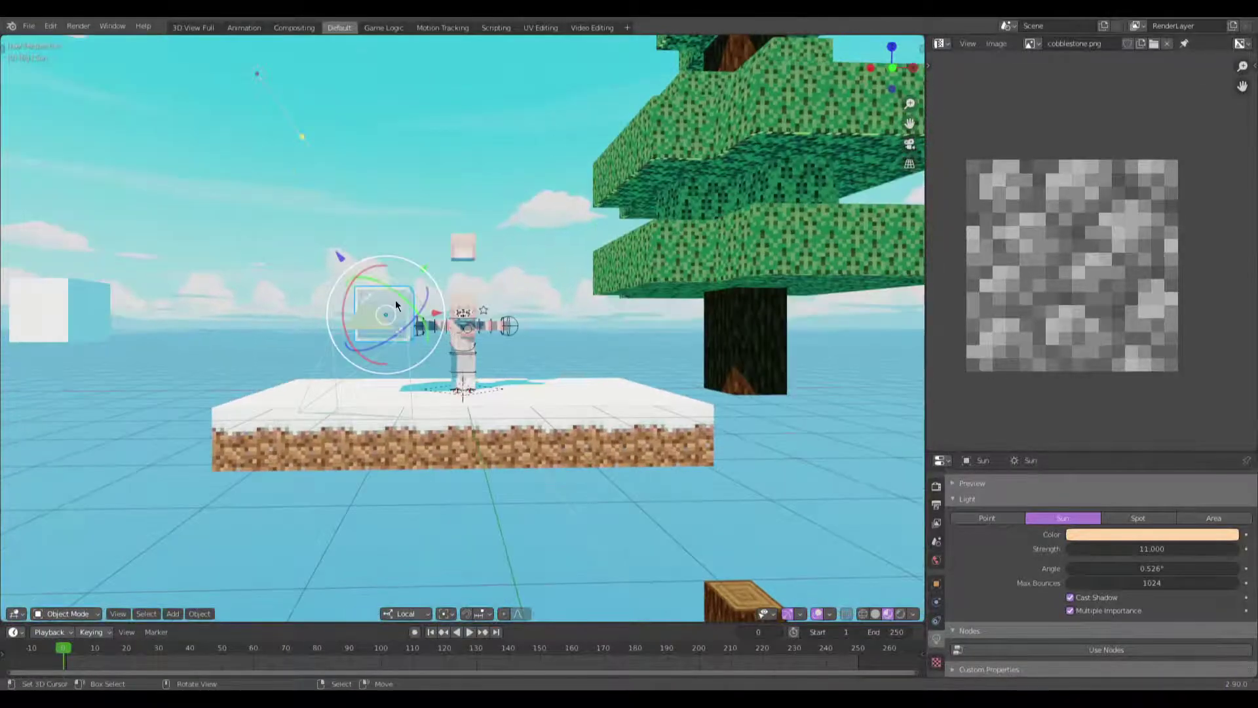
Step: Select the appended glass block beside the character and delete it
middle_click_drag(451, 395, 396, 402)
right_click(361, 295)
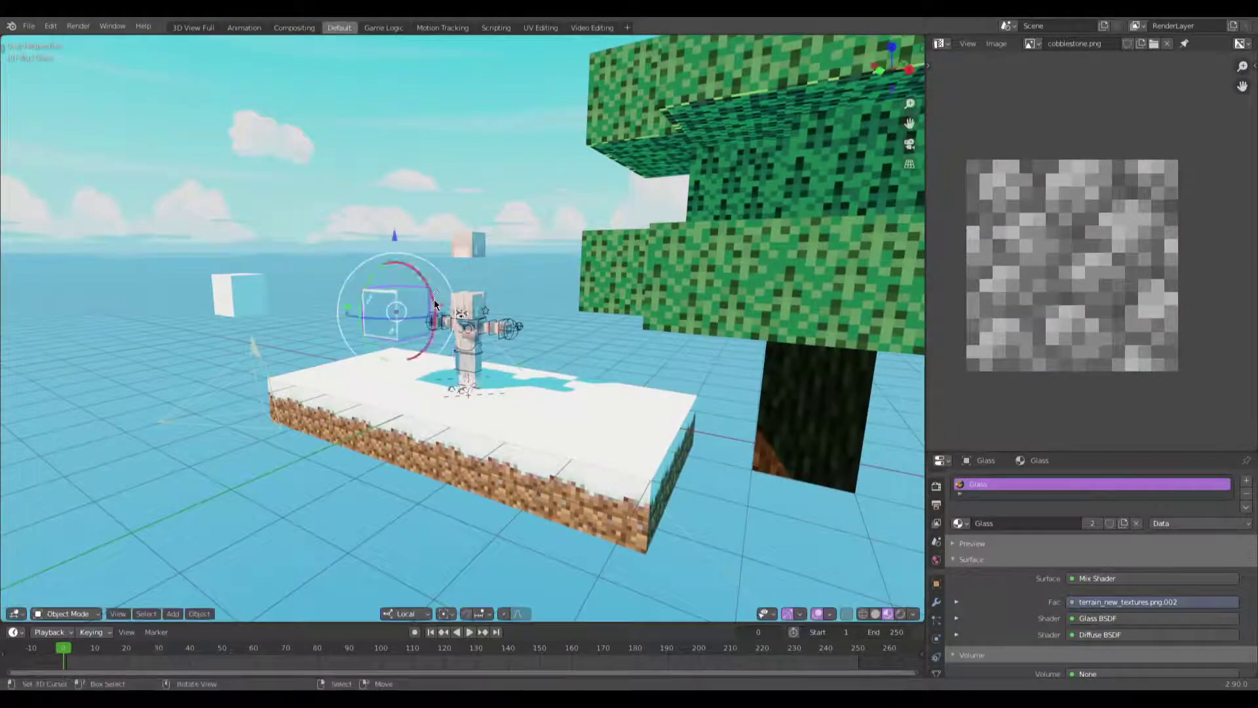
key("Delete")
middle_click_drag(489, 349, 557, 378)
scroll(560, 379, "down", 8)
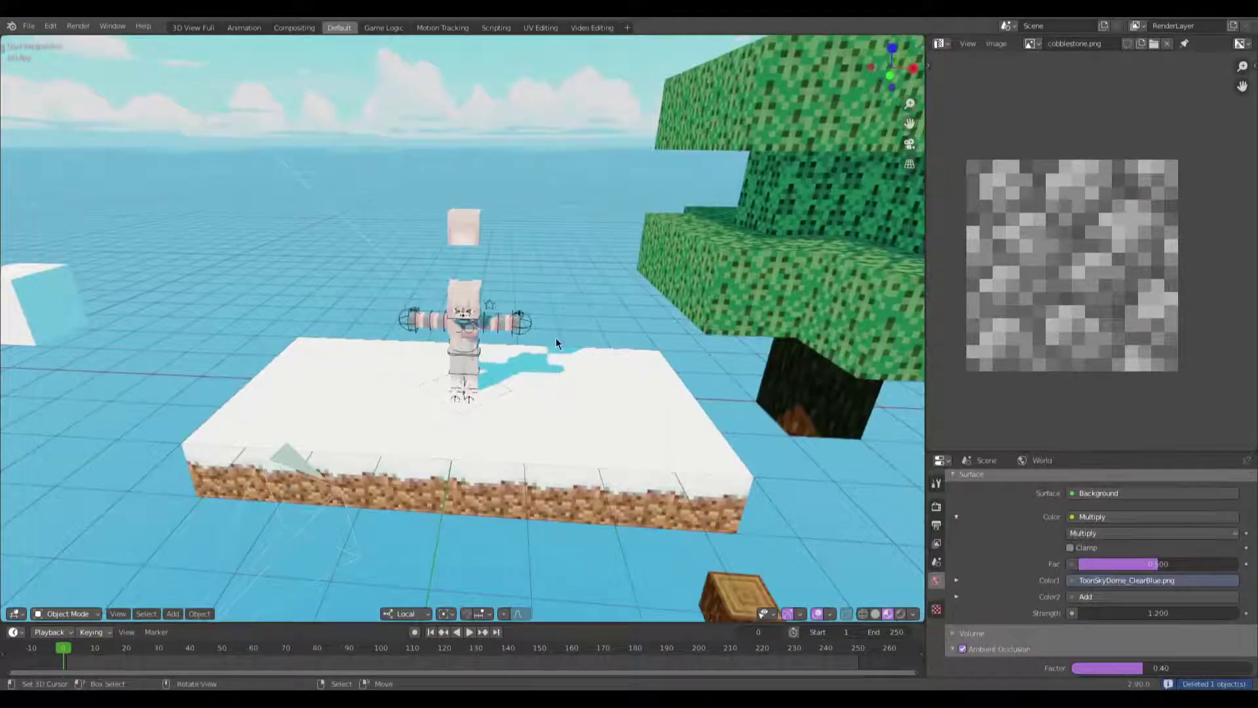
Step: Select the row of snowy grass blocks along the platform's back edge and duplicate it to add another row behind
left_click(411, 363)
middle_click_drag(411, 364, 486, 405)
middle_click_drag(466, 458, 523, 458)
scroll(415, 441, "up", 3)
middle_click_drag(416, 435, 467, 429)
right_click(469, 410, "shift")
right_click(426, 384, "shift")
middle_click_drag(426, 384, 520, 434, "shift")
right_click(481, 429, "shift")
right_click(438, 383, "shift")
right_click(397, 349, "shift")
right_click(379, 336, "shift")
middle_click_drag(379, 335, 435, 357)
key("shift+d")
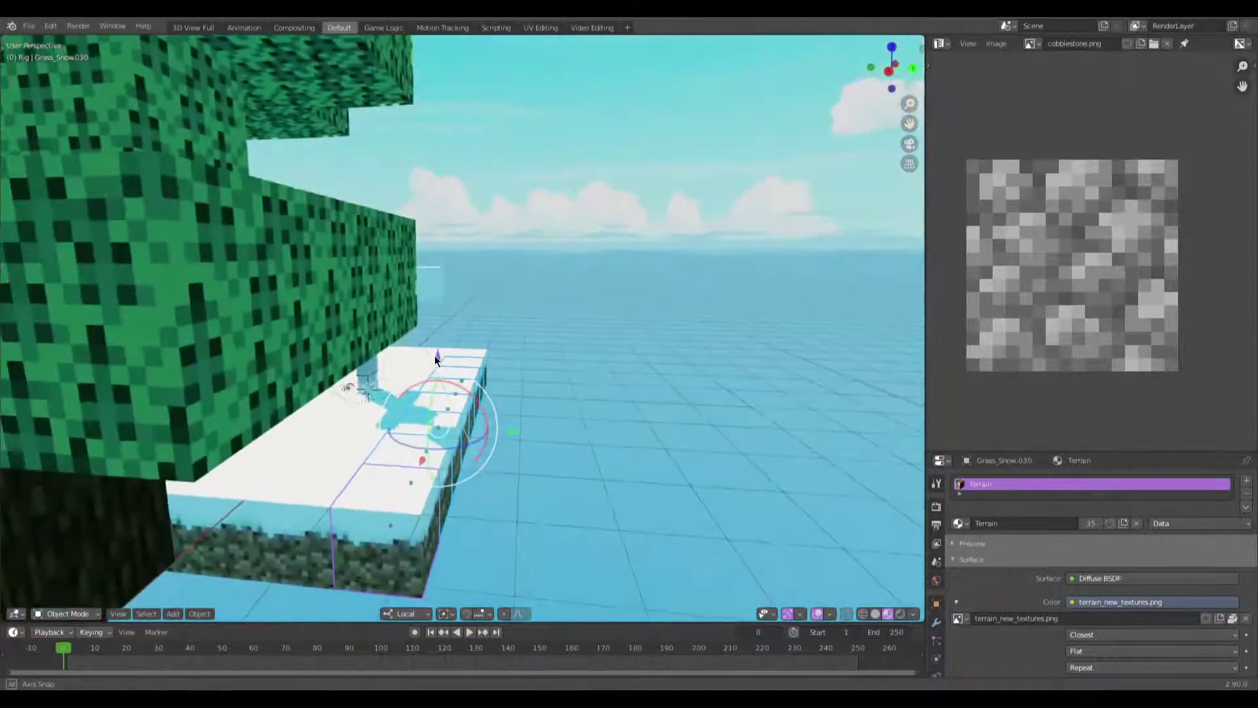
right_click(502, 376)
key("ctrl+z")
key("shift+d")
left_click(537, 376)
Step: Duplicate the snowy grass block at the platform's back corner near the tree to begin a raised ledge
middle_click_drag(546, 375, 368, 404)
right_click(398, 346)
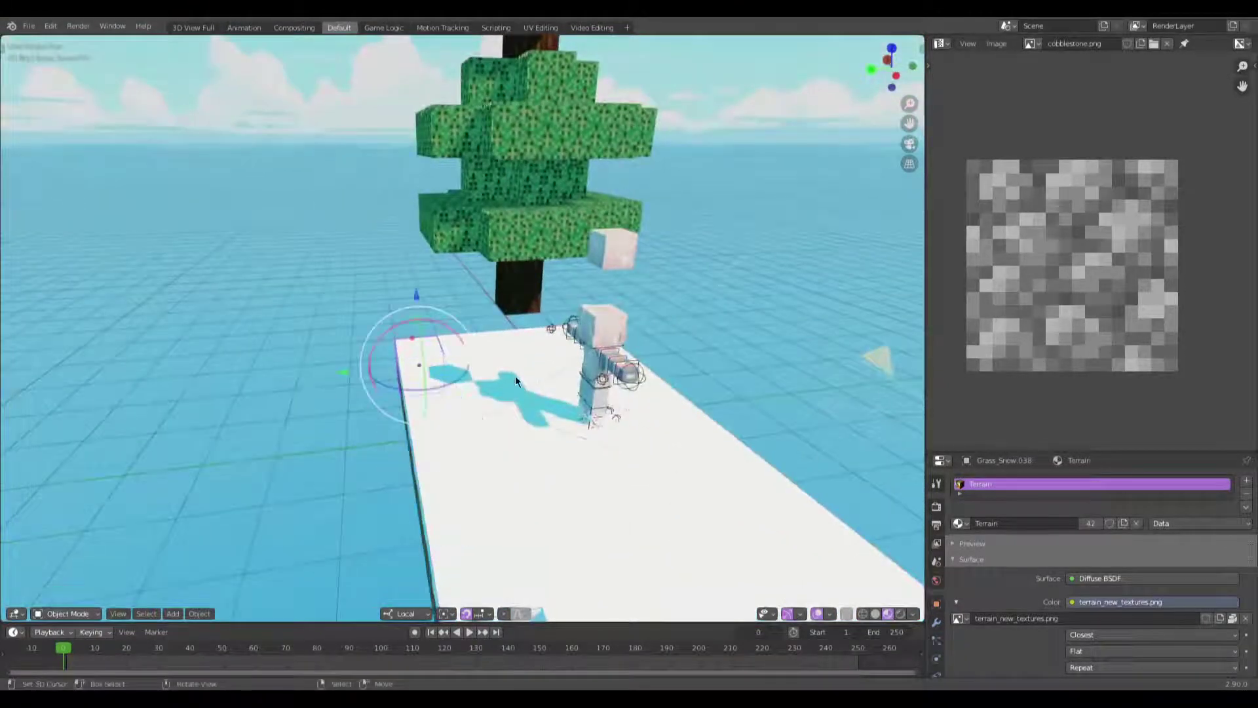
middle_click_drag(533, 375, 443, 376)
key("shift+d")
left_click(445, 317)
middle_click_drag(446, 317, 607, 356)
key("shift+d")
left_click(686, 363)
Step: Place further snowy grass block copies along the platform's back edge to extend the raised ledge away from the tree
mouse_move(685, 363)
middle_mouse_down()
mouse_move(575, 387)
mouse_move(657, 369)
mouse_move(705, 373)
middle_mouse_up()
key("shift+d")
right_click(634, 369)
key("shift+d")
left_click(795, 372)
middle_click_drag(796, 372, 623, 334)
key("shift+d")
left_click(733, 374)
key("shift+d")
left_click(756, 372)
Step: Add three more snowy grass block copies to continue the staggered ledge toward its far end
middle_click_drag(771, 420, 466, 251)
key("shift+d")
left_click(525, 324)
key("shift+d")
left_click(466, 327)
key("shift+d")
left_click(418, 316)
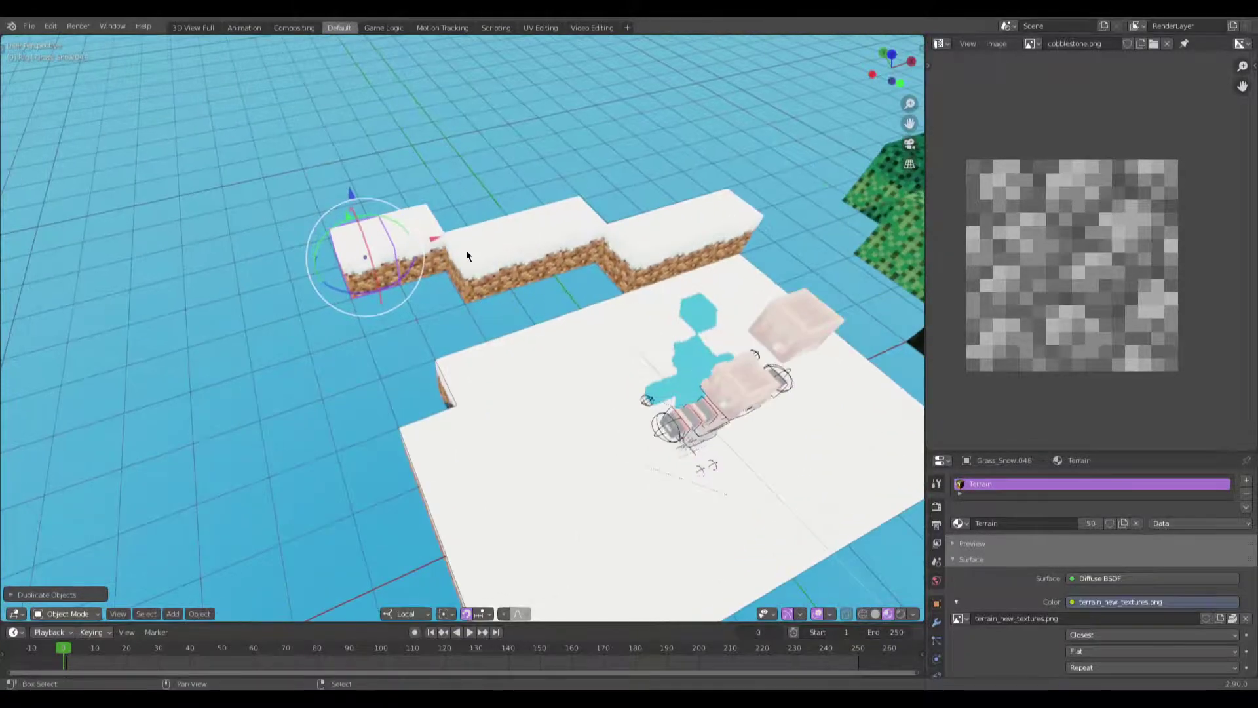
Step: Duplicate snowy grass blocks at the ledge's far end, move the copy into place and check the camera view
right_click(426, 240, "shift")
mouse_move(544, 285)
middle_mouse_down()
mouse_move(473, 312)
mouse_move(439, 308)
mouse_move(588, 300)
mouse_move(549, 308)
middle_mouse_up()
key("shift+d")
left_click(376, 301)
key("g")
left_click(595, 324)
key("KP_0")
Step: Select four neighbouring snowy grass blocks and duplicate them to extend the terrain near the ledge's far end
middle_click_drag(394, 337, 525, 370)
right_click(525, 371)
right_click(478, 396, "shift")
right_click(442, 412, "shift")
right_click(407, 428, "shift")
middle_click_drag(407, 428, 407, 463)
key("shift+d")
left_click(475, 436)
Step: Duplicate more snowy grass blocks around the platform's back corner away from the tree to fill in the terrain
scroll(475, 432, "down", 3)
right_click(478, 431)
right_click(448, 437, "shift")
key("shift+d")
left_click(427, 413)
middle_click_drag(427, 413, 540, 412)
scroll(539, 411, "up", 1)
left_click(421, 422)
key("shift+d")
left_click(503, 477)
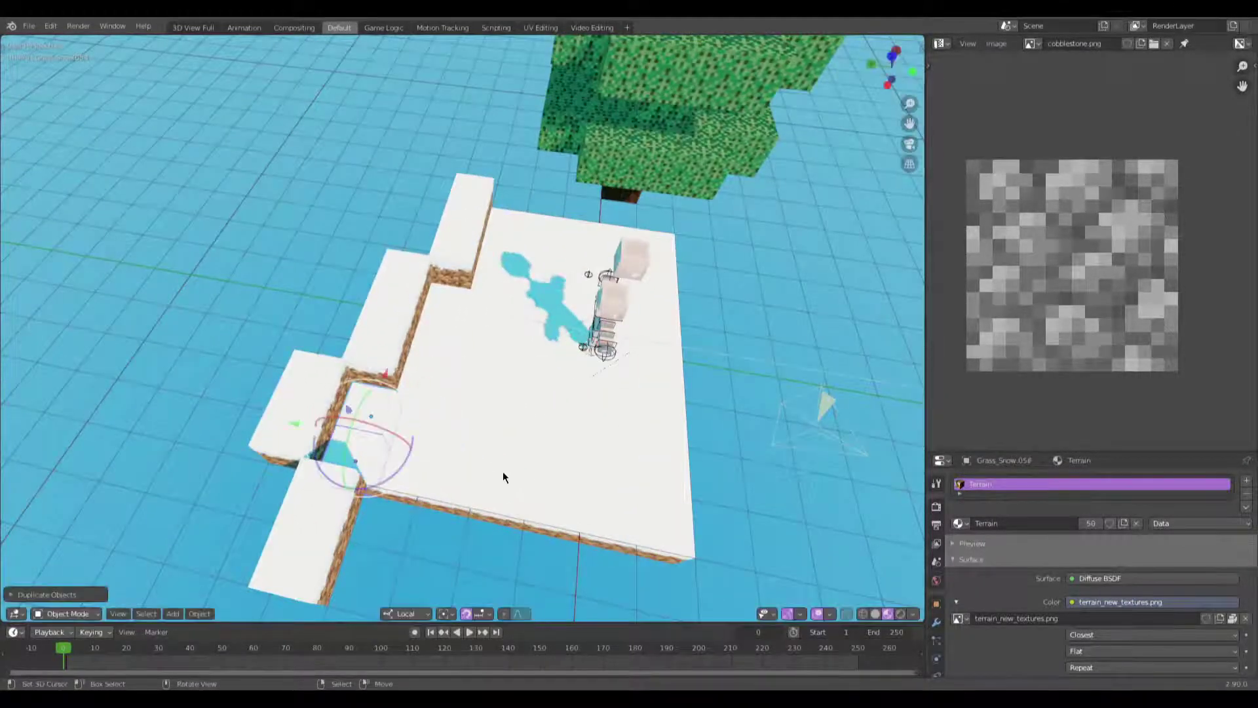
Step: Check the camera view and duplicate snowy grass blocks at the ledge's tree end to extend it toward the tree
key("KP_0")
key("KP_0")
left_click(477, 193)
middle_click_drag(478, 203, 494, 304)
left_click(528, 282)
key("shift+d")
left_click(578, 254)
Step: Duplicate the snowy grass blocks along the platform's tree-side edge and place the copy one block outward
middle_click_drag(578, 254, 542, 324)
left_click(544, 336)
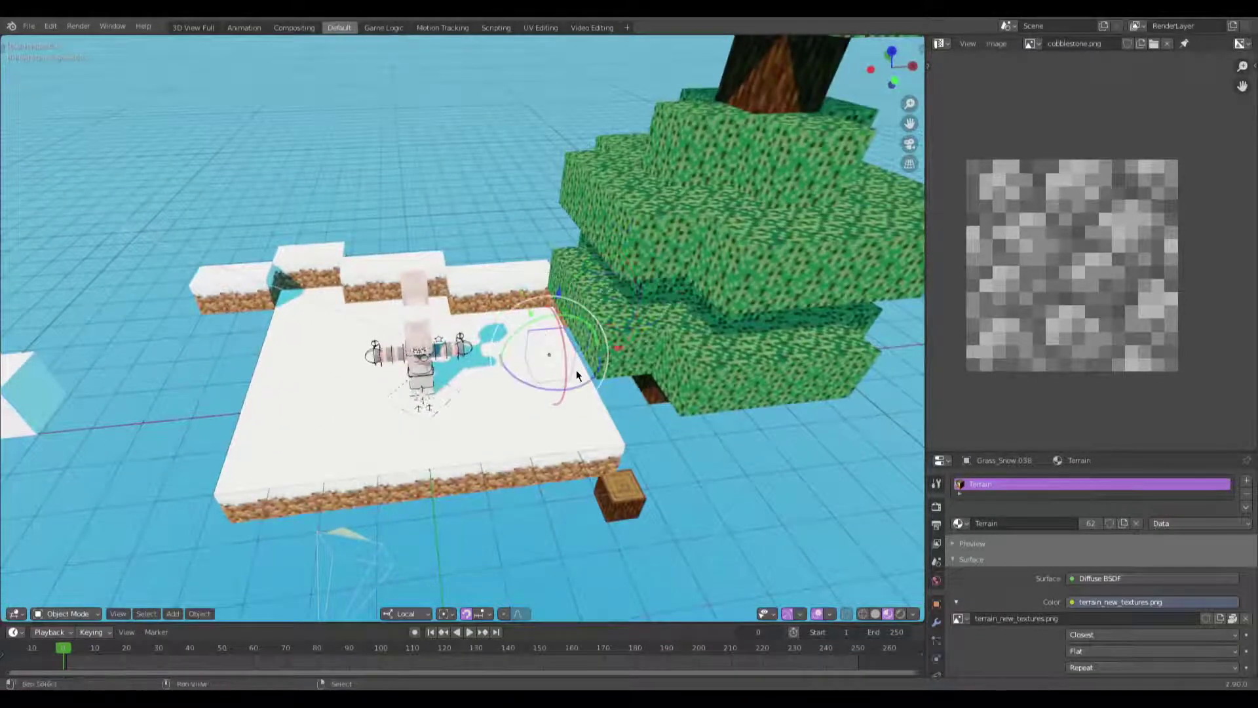
middle_click_drag(630, 430, 678, 489)
left_click(602, 404)
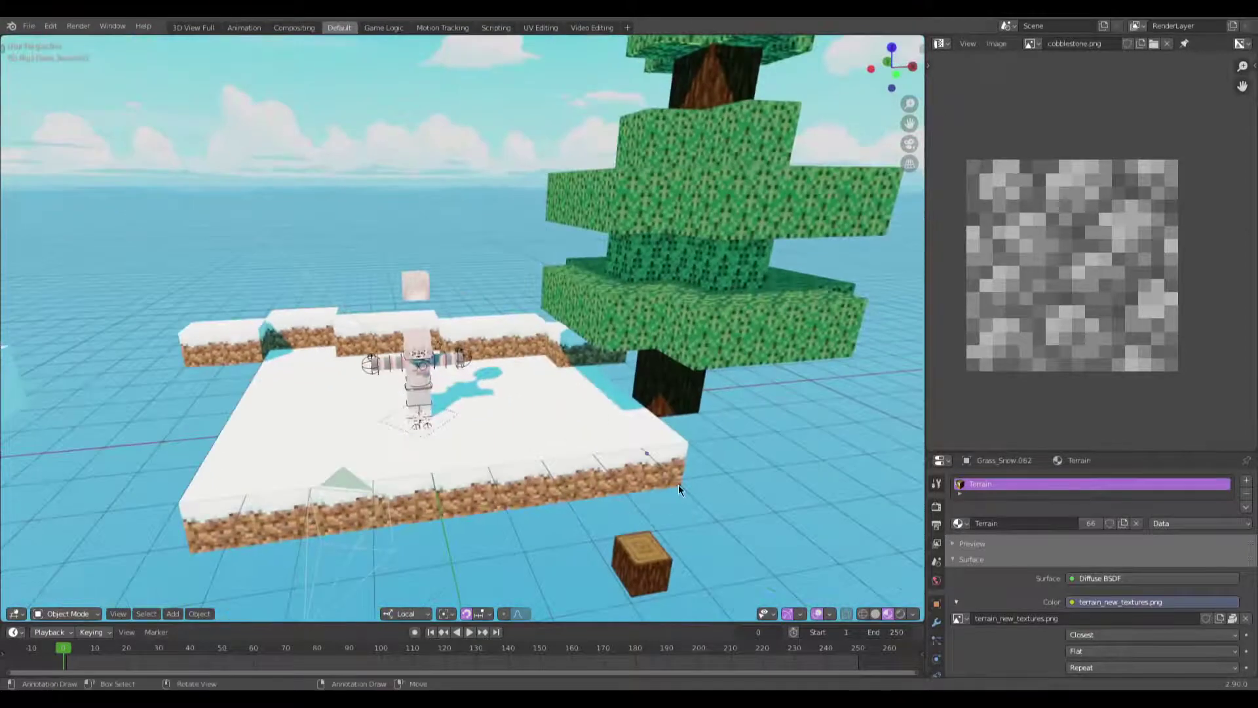
key("shift+d")
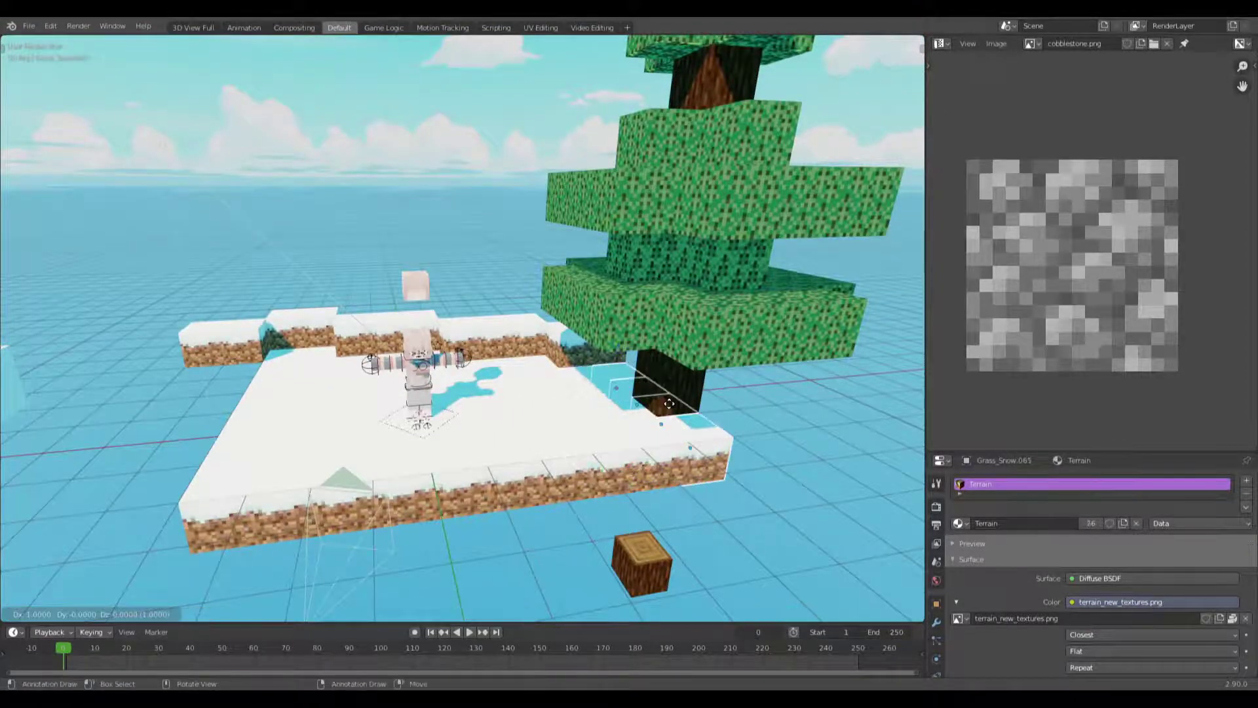
mouse_move(592, 428)
middle_mouse_down()
mouse_move(674, 421)
mouse_move(627, 375)
mouse_move(592, 430)
middle_mouse_up()
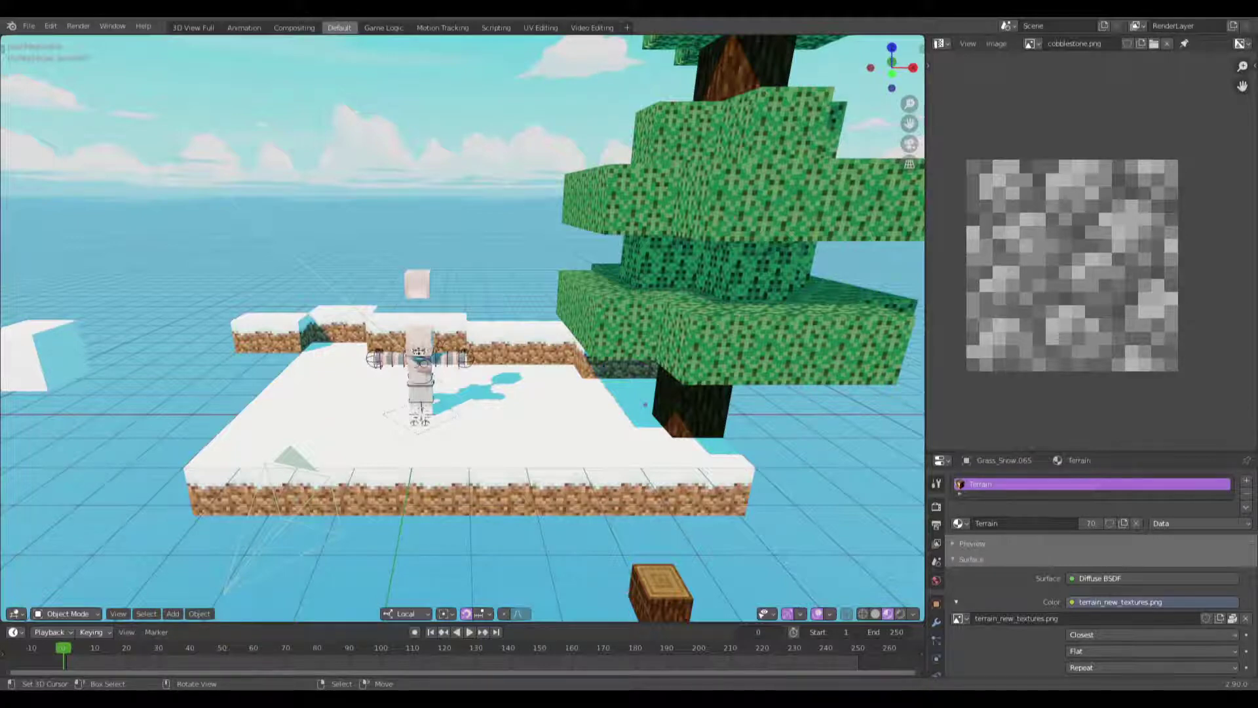
Step: Select the snowy grass blocks along the platform edge opposite the tree and duplicate them outward to widen the platform
scroll(396, 384, "down", 4)
middle_click_drag(369, 435, 413, 388)
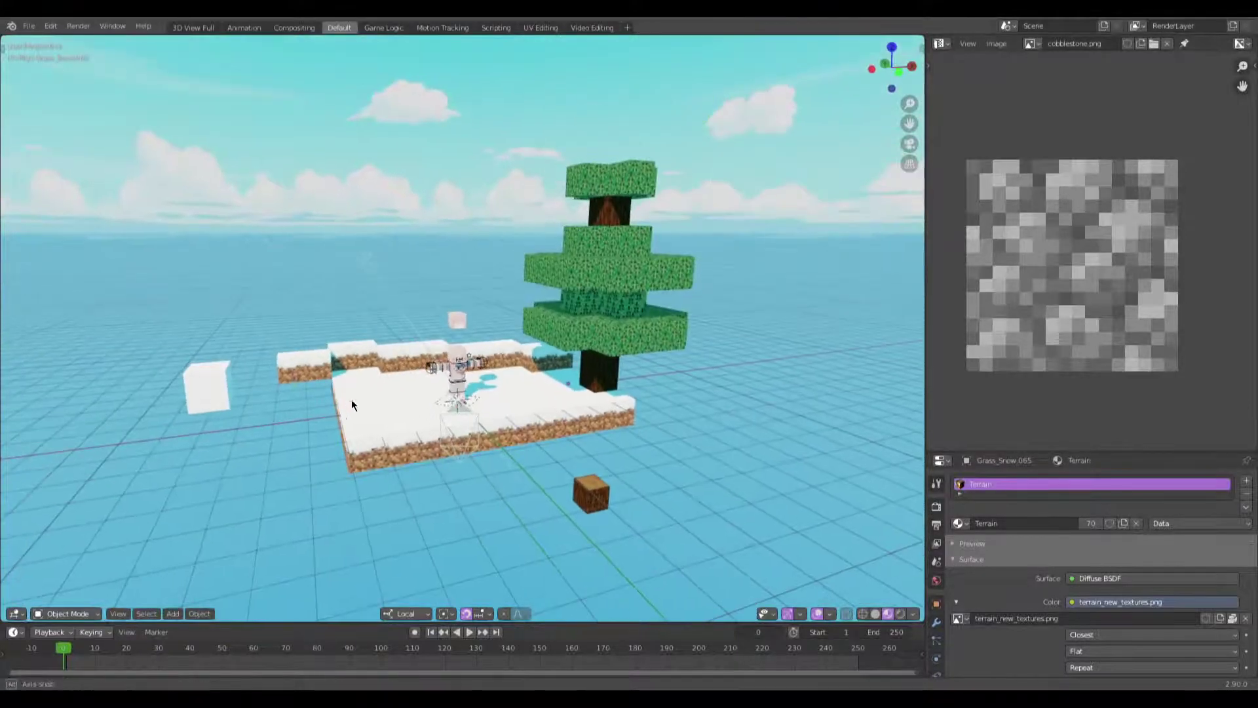
middle_click_drag(301, 451, 353, 465)
left_click(276, 431)
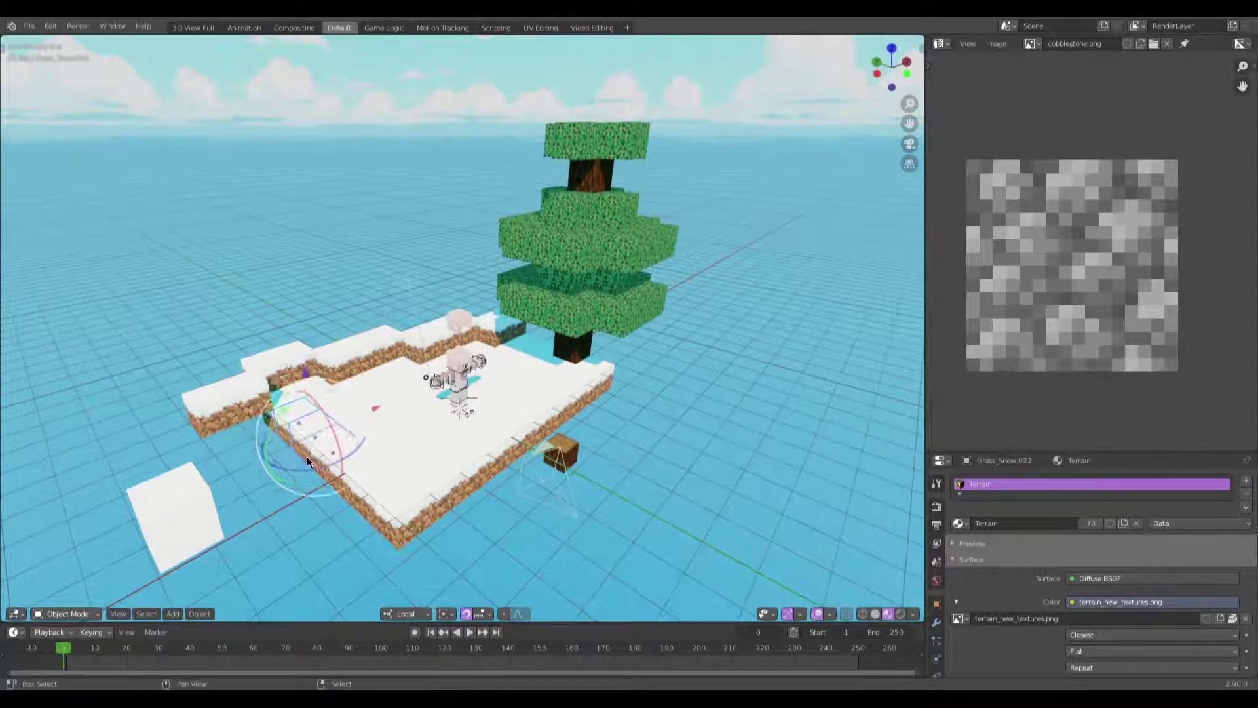
left_click_drag(325, 478, 321, 467)
left_click(398, 524, "shift")
middle_click_drag(421, 470, 433, 434, "shift")
key("shift+d")
left_click(392, 511)
left_click(421, 502)
Step: Reposition the spruce tree beside the platform and check its placement through the camera view
scroll(474, 359, "up", 2)
left_click(548, 255)
middle_click_drag(550, 254, 654, 270)
key("KP_0")
scroll(588, 265, "down", 2)
scroll(654, 271, "down", 2)
key("g")
left_click(666, 293)
key("KP_0")
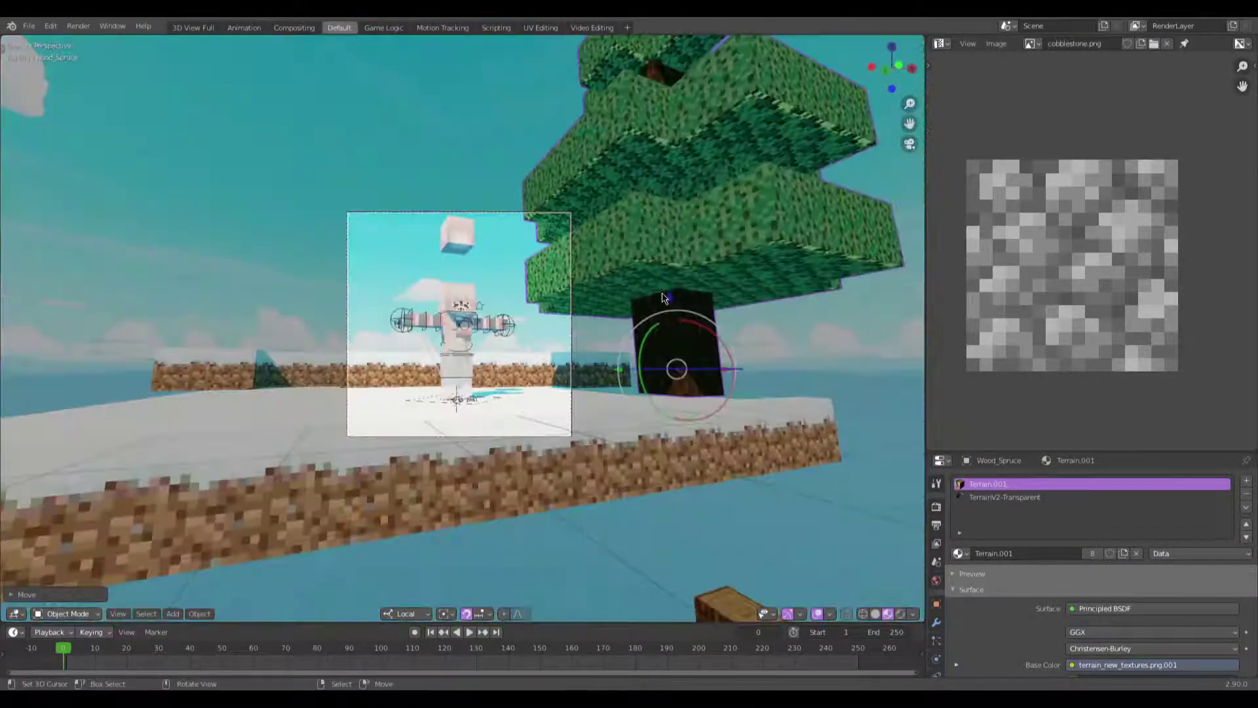
Step: Duplicate the spruce tree, place the copy in the background beyond the original, and check the camera view
middle_click_drag(658, 289, 568, 327)
scroll(700, 275, "down", 4)
middle_click_drag(700, 275, 615, 323)
key("shift+d")
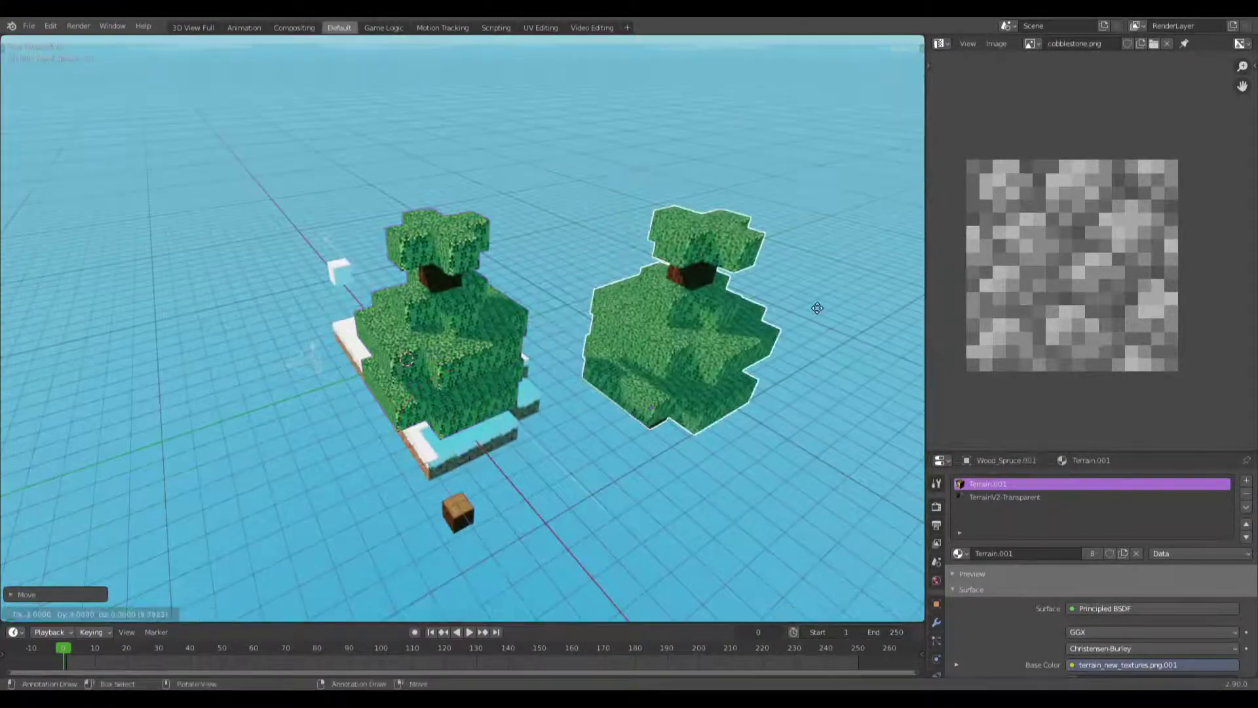
key("z")
key("z")
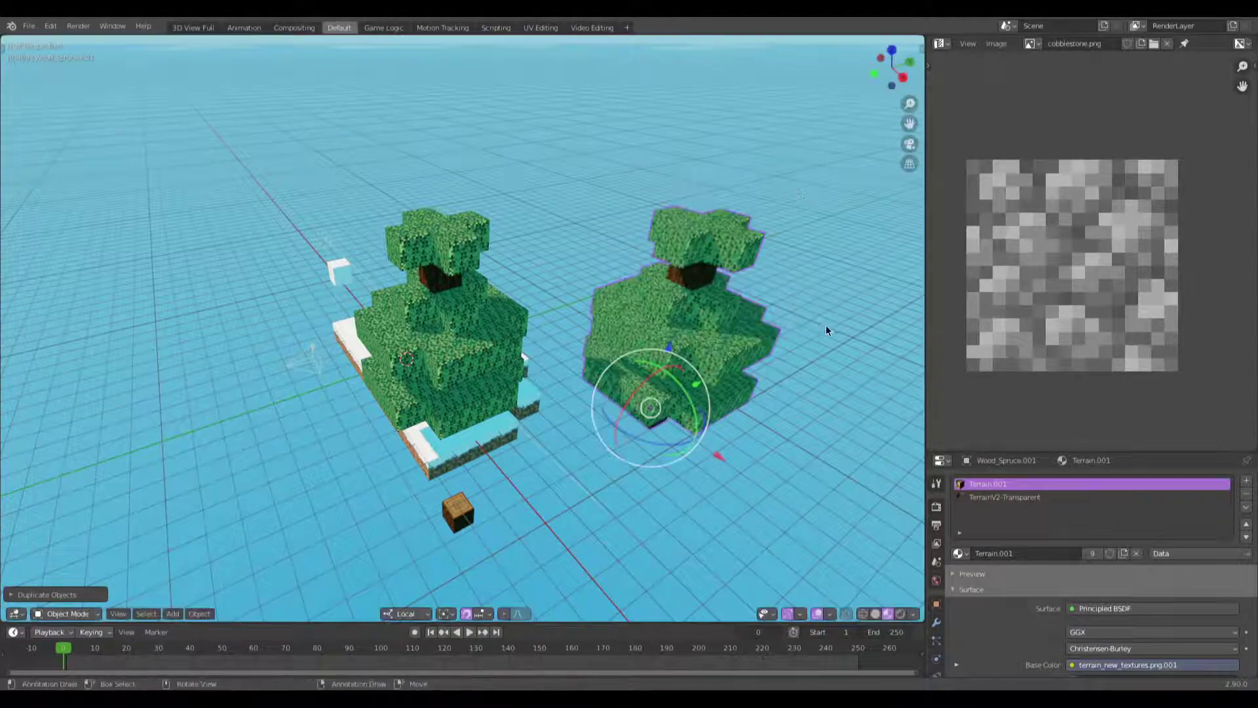
middle_click_drag(819, 320, 812, 297)
left_click(811, 292)
key("KP_0")
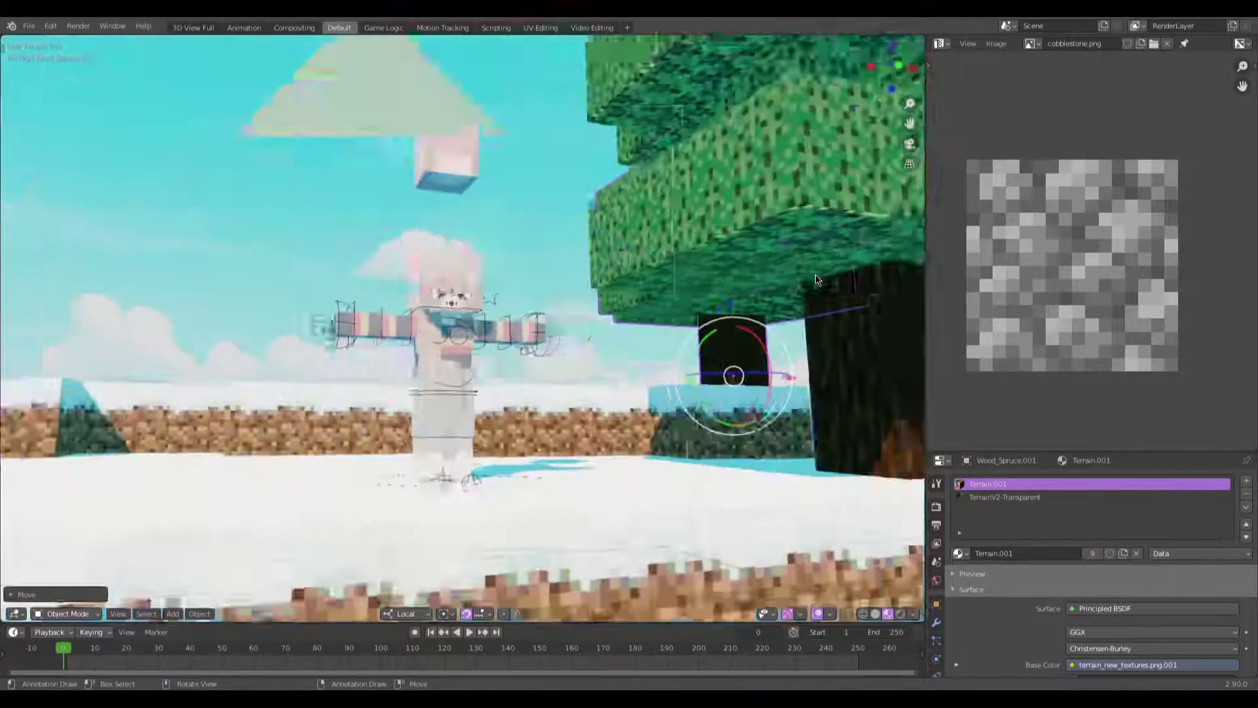
Step: Add a Plain Axes empty at the character's feet and rename it dof
right_click(483, 212)
scroll(489, 224, "up", 3)
middle_click_drag(490, 224, 508, 341)
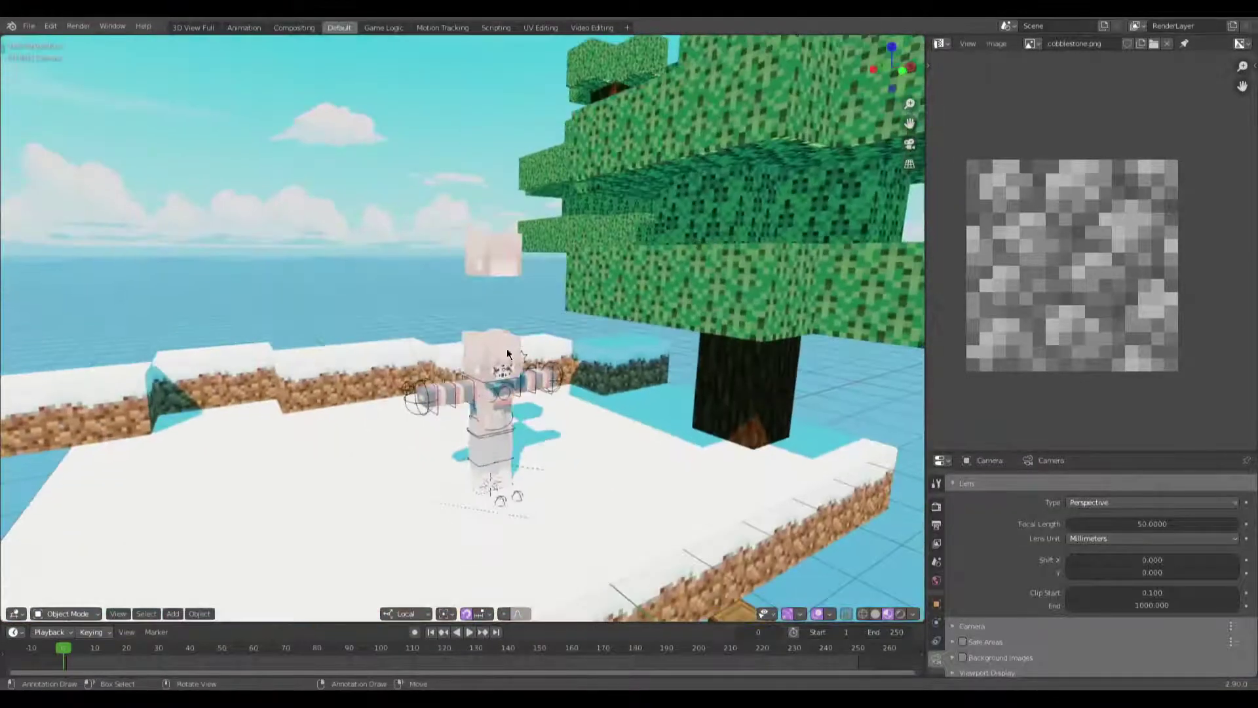
scroll(505, 384, "up", 1)
key("shift+a")
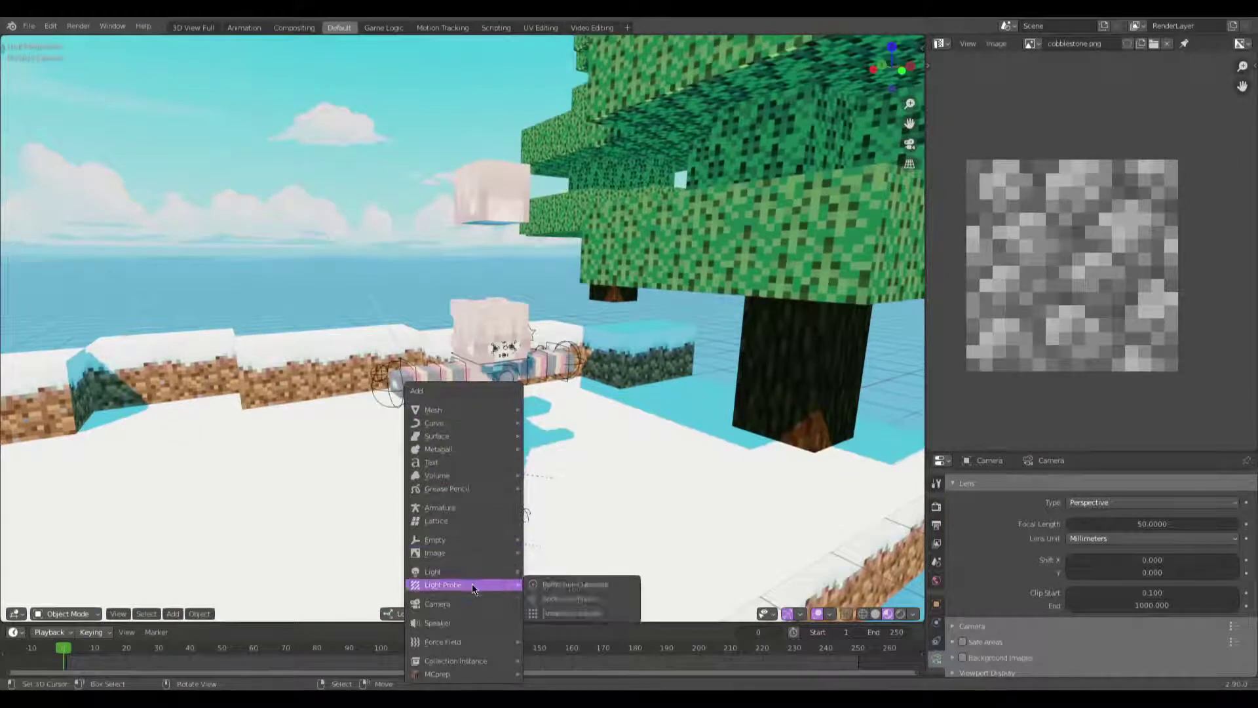
mouse_move(465, 545)
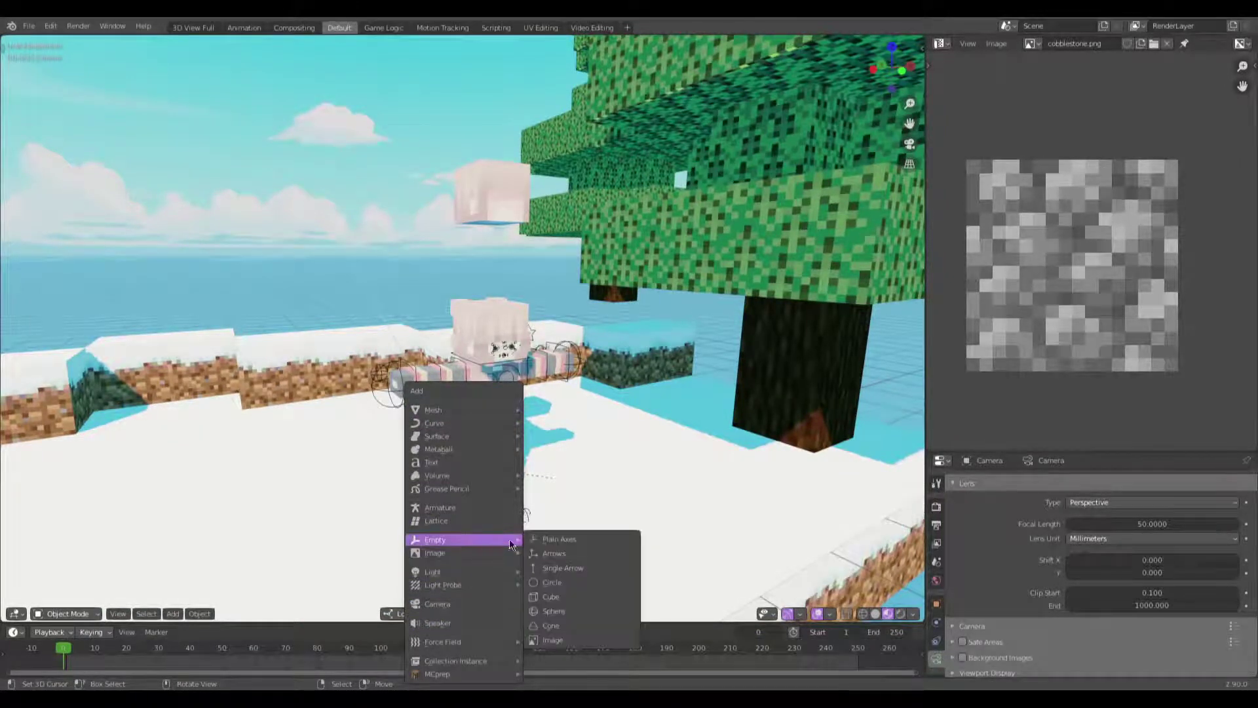
left_click(577, 606)
left_click(936, 604)
left_click(996, 483)
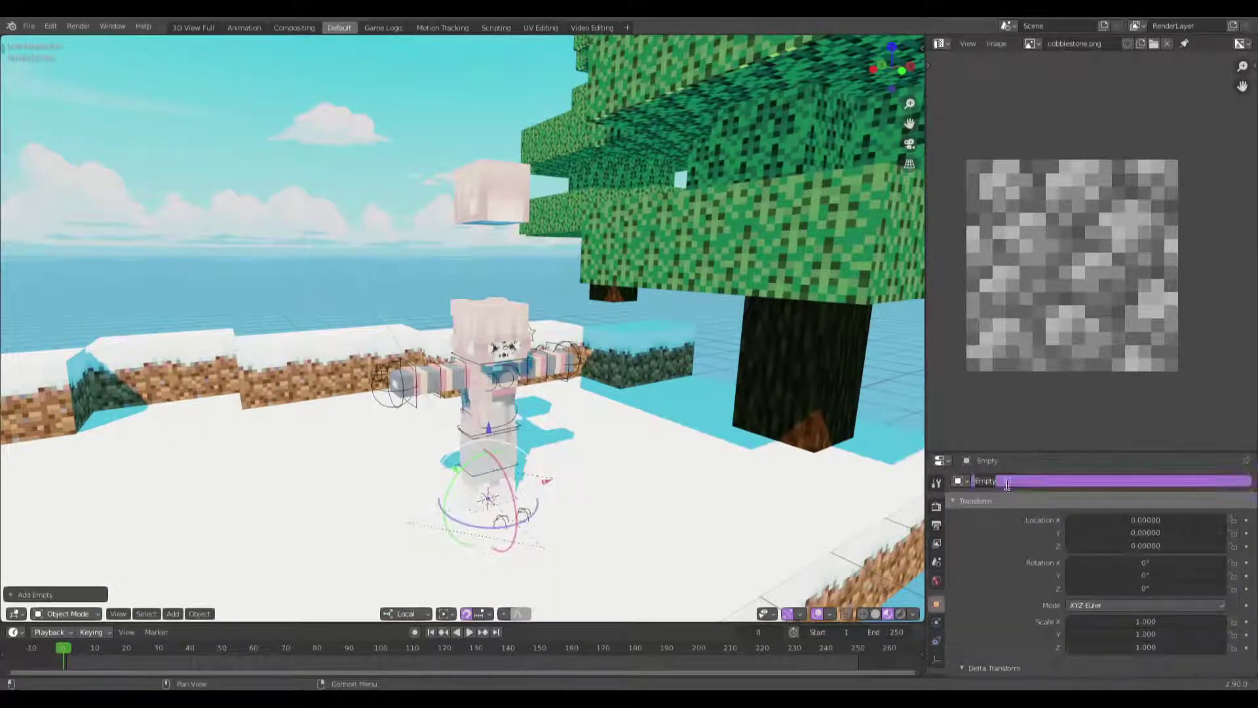
type("dof")
key("Return")
Step: Select the rig's control bone between the eyes and snap the 3D cursor to it
middle_click_drag(624, 495, 600, 401)
key("g")
right_click(602, 403)
key("KP_1")
scroll(477, 262, "up", 5)
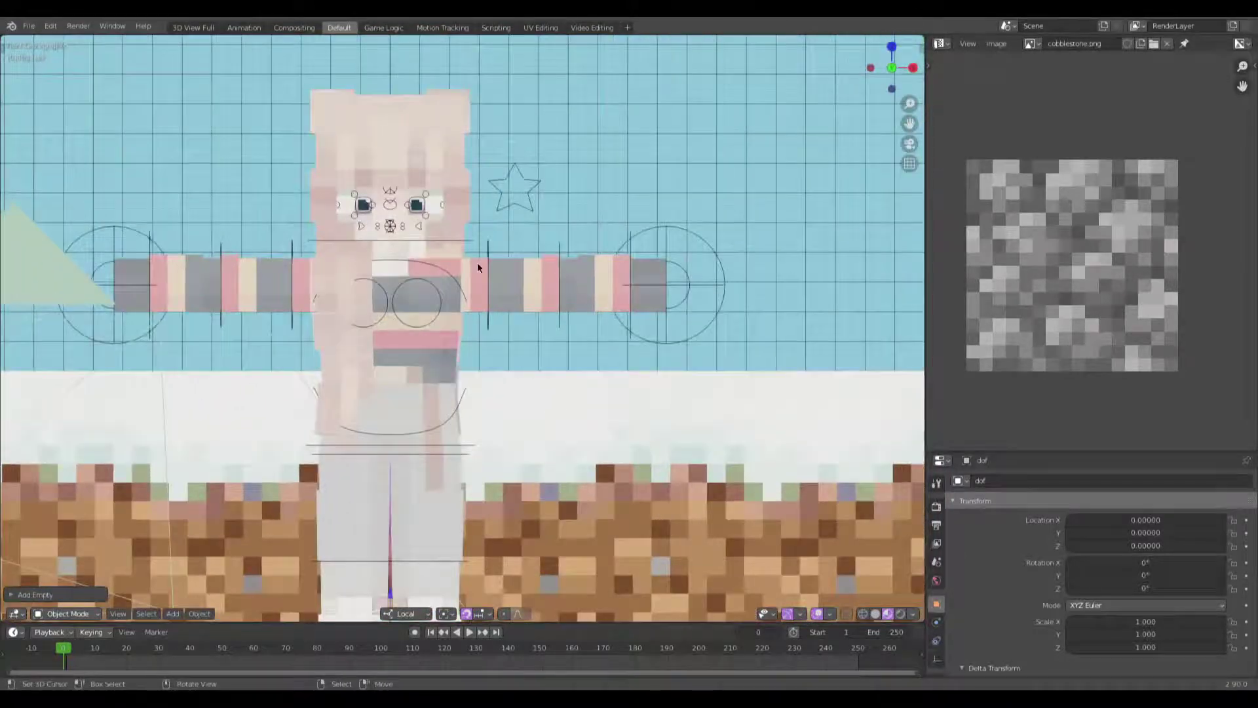
middle_click_drag(477, 262, 548, 277)
scroll(548, 276, "down", 5)
scroll(537, 253, "up", 5)
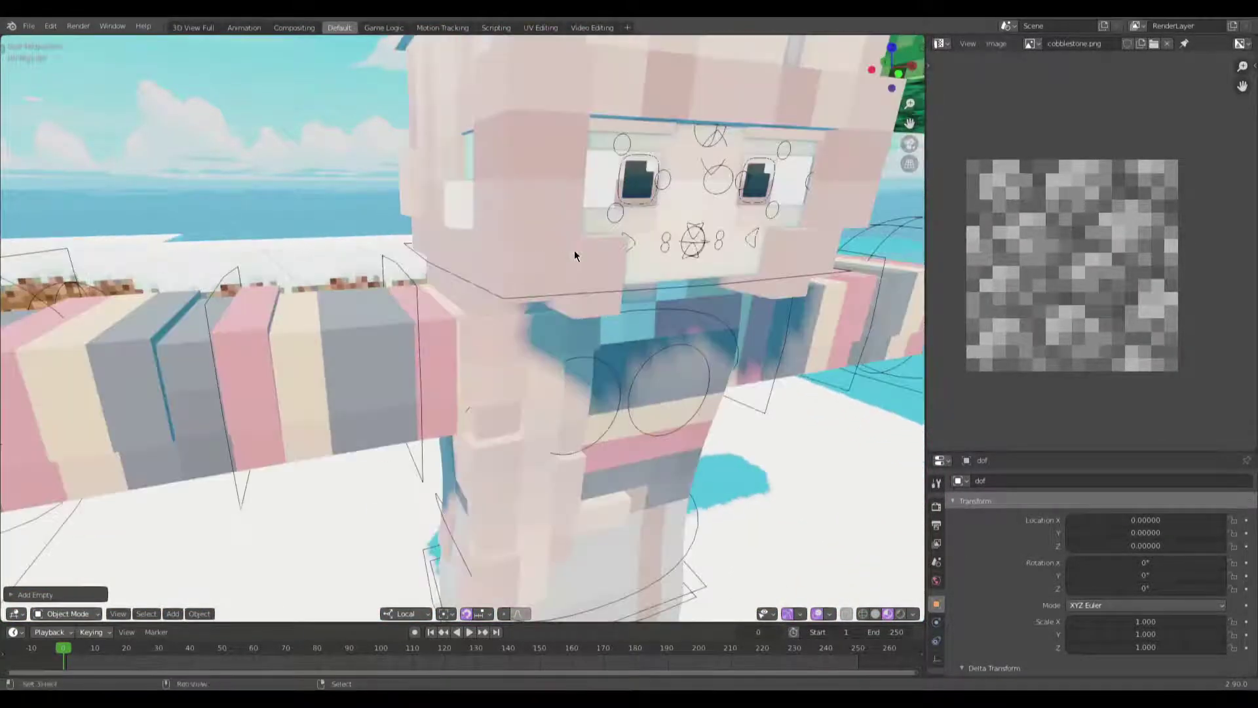
middle_click(573, 256, "alt")
right_click(584, 228)
key("shift+s")
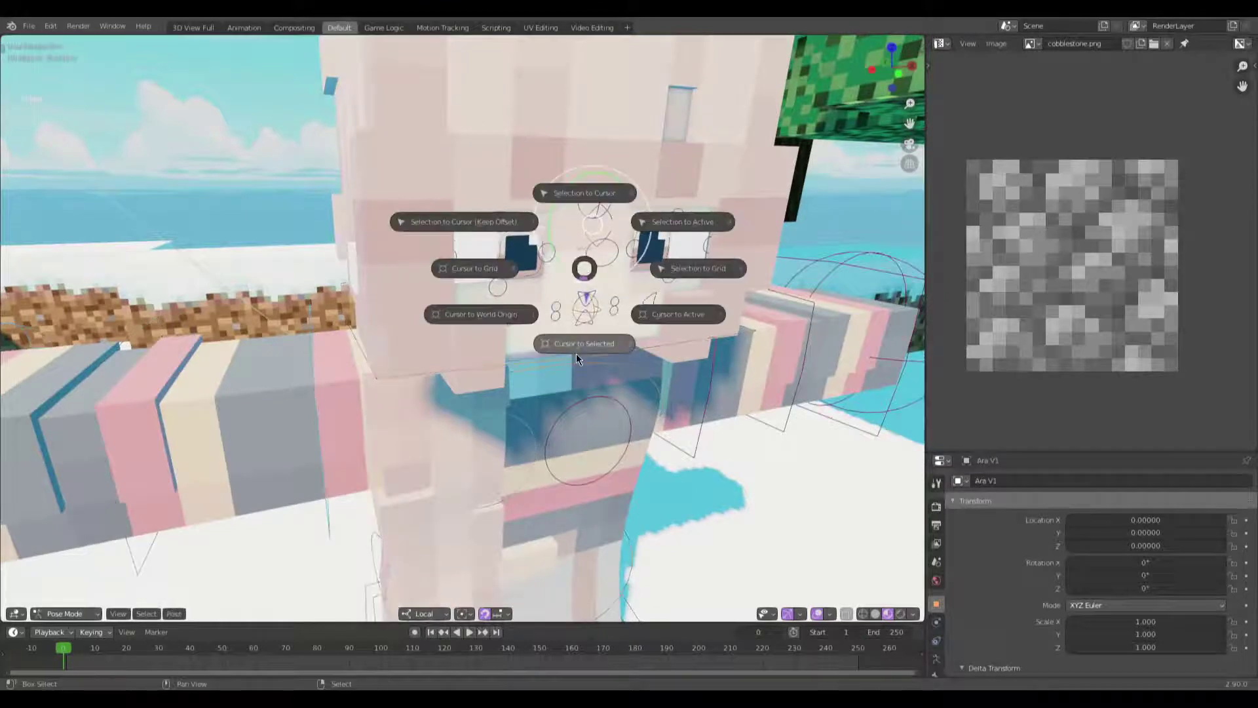
left_click(577, 353)
Step: Select the dof empty at the character's feet in Object Mode and snap it to the 3D cursor at the face
scroll(575, 450, "down", 7)
middle_click_drag(576, 451, 553, 393, "shift")
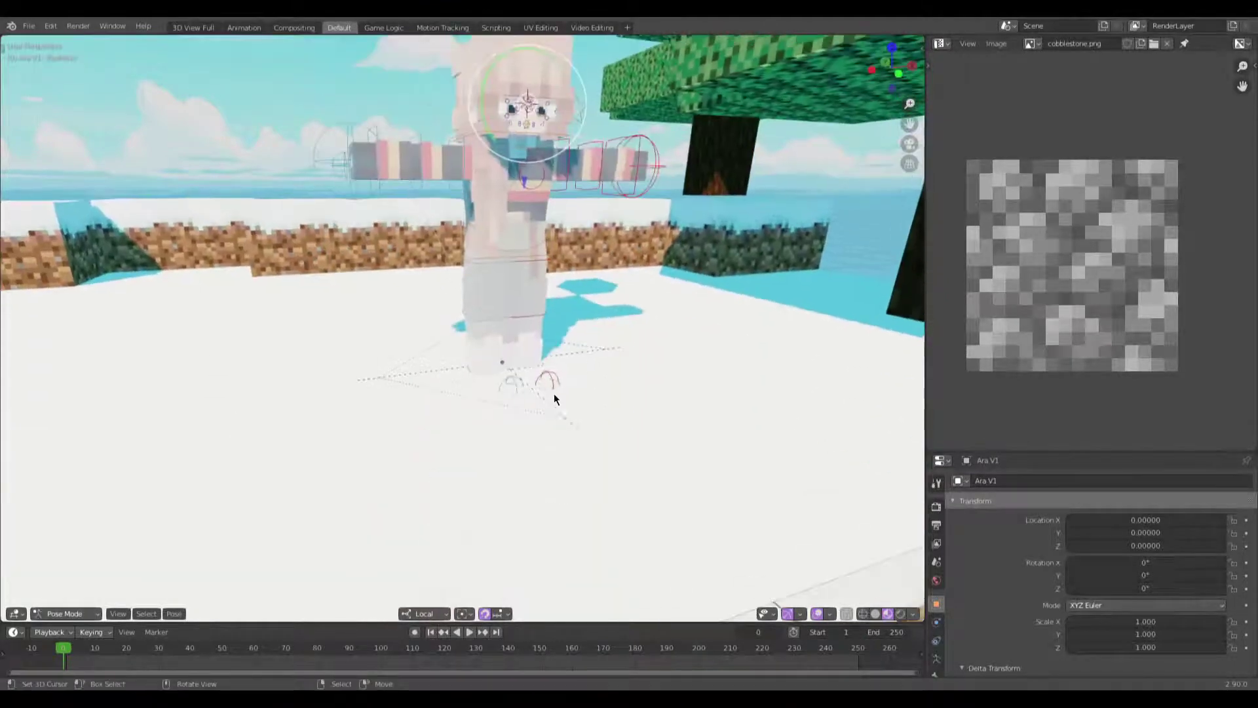
right_click(579, 430)
right_click(578, 425)
right_click(578, 425)
right_click(578, 425)
left_click(572, 426)
left_click(577, 423)
left_click(577, 423)
left_click(577, 423)
left_click(577, 424)
left_click(577, 423)
left_click(577, 423)
left_click(577, 423)
left_click(576, 424)
middle_click_drag(622, 352, 651, 342)
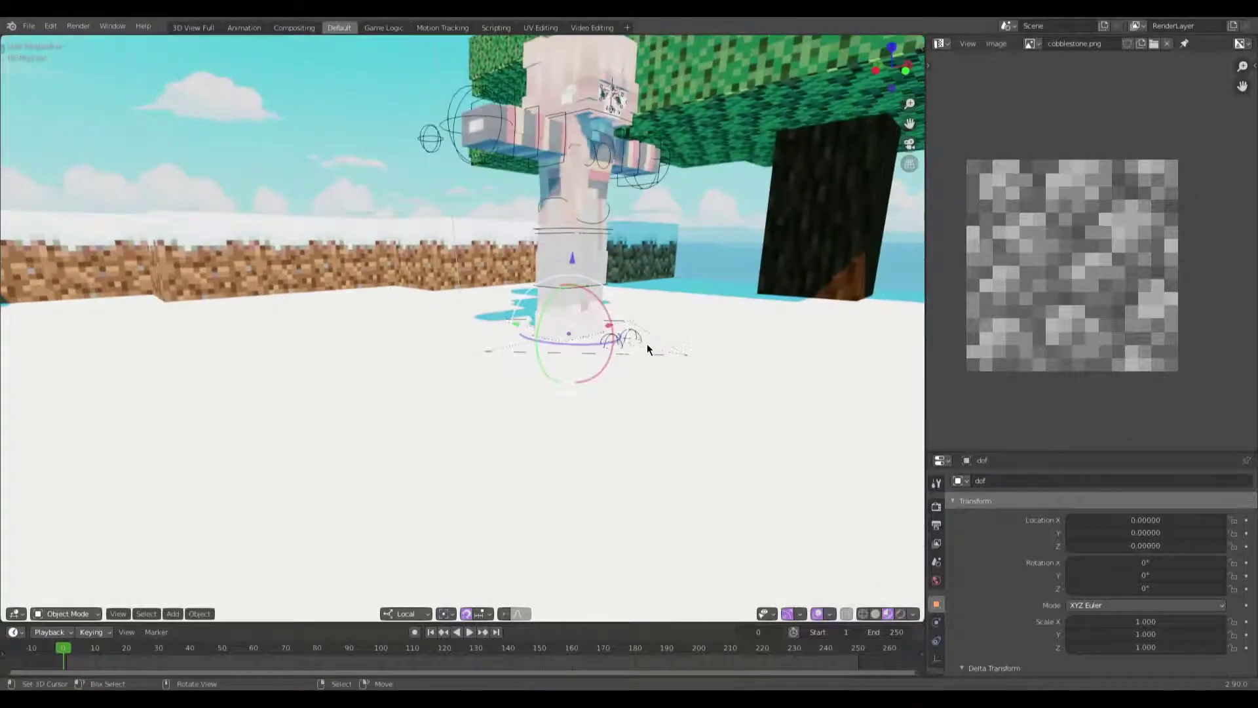
key("shift+s")
left_click(626, 268)
middle_click_drag(629, 196, 572, 348, "shift")
scroll(569, 348, "up", 4)
key("KP_Decimal")
scroll(544, 347, "up", 7)
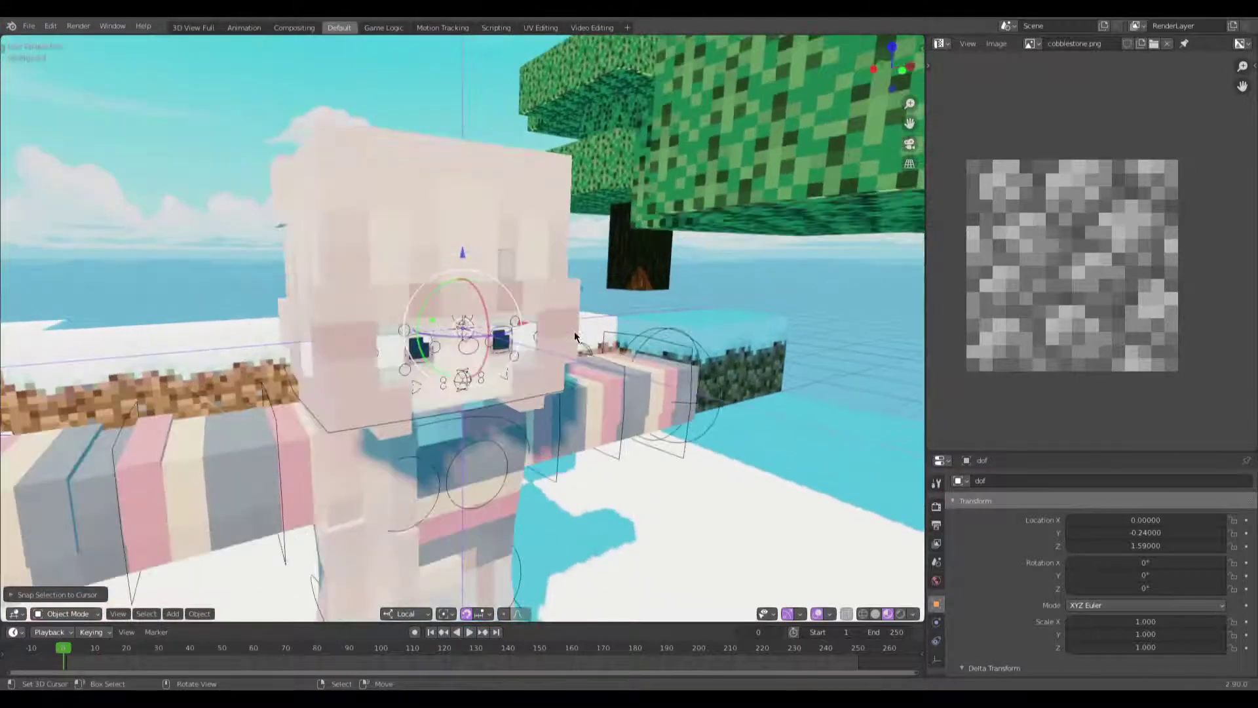
Step: Parent the dof empty to the rig's head bone using Bone Relative
right_click(455, 343, "shift")
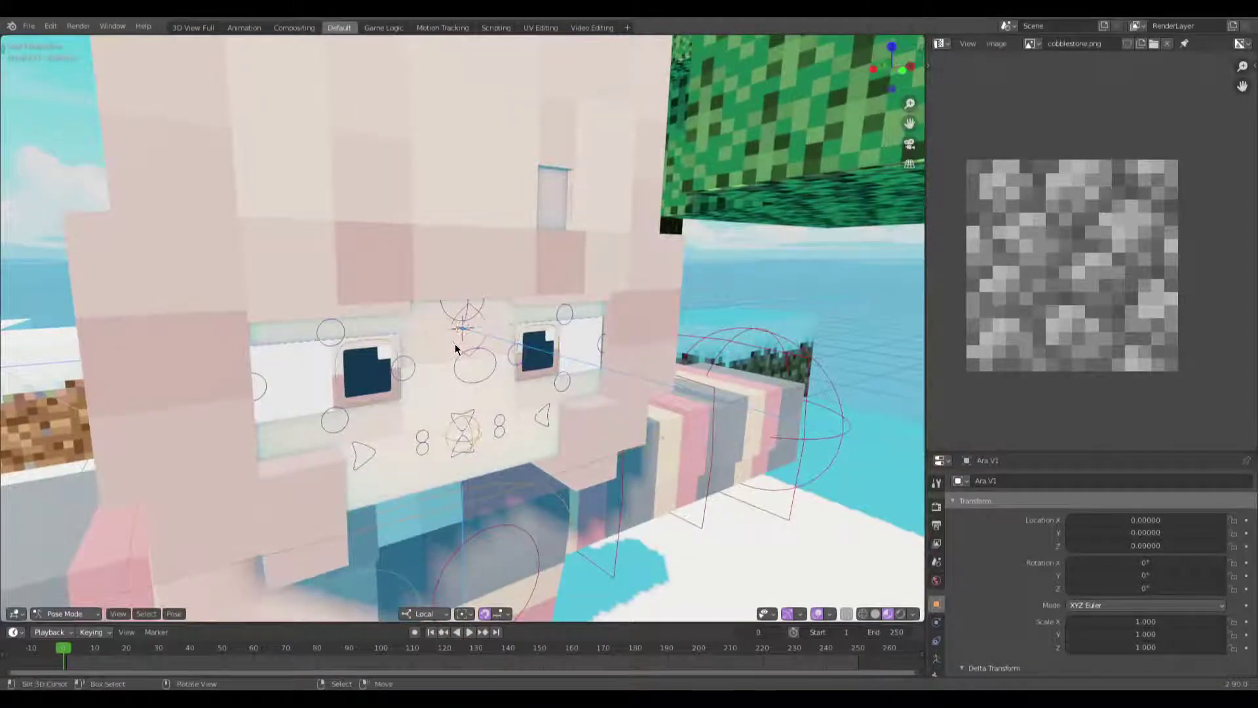
key("ctrl+p")
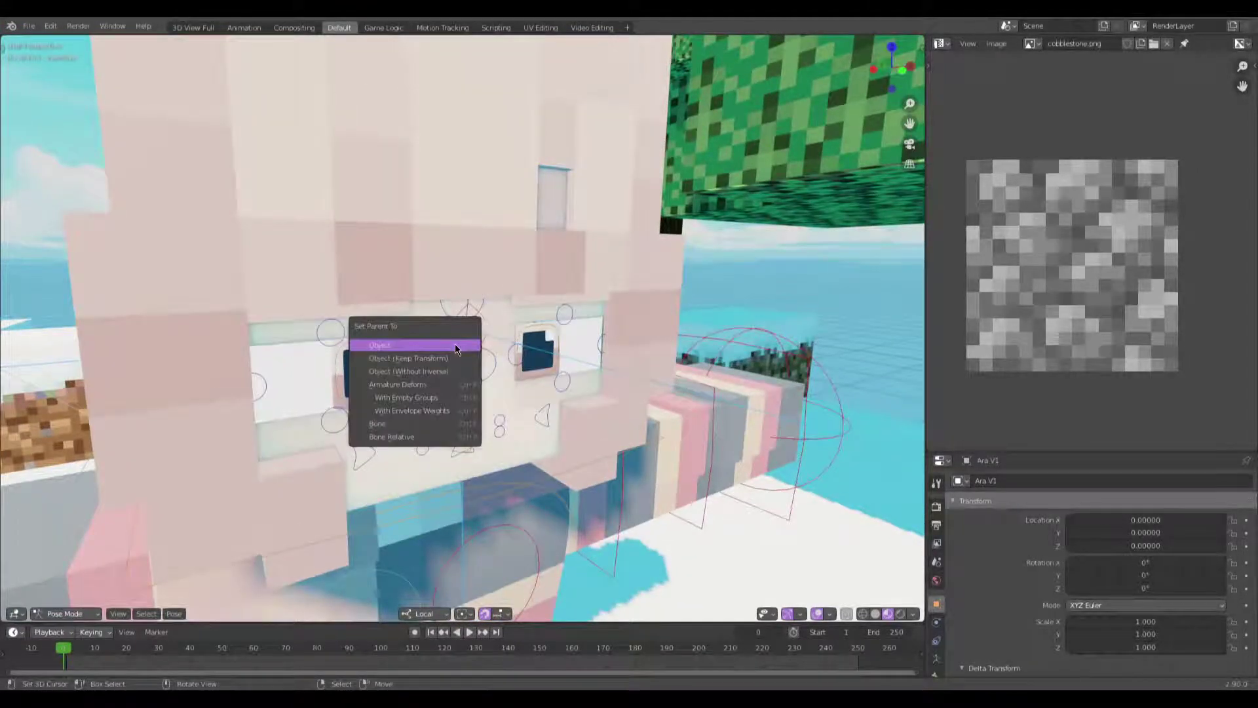
left_click(450, 439)
scroll(292, 375, "down", 4)
Step: Rotate the rig's head bone temporarily to test whether the dof empty follows it, then cancel the rotation
right_click(250, 345)
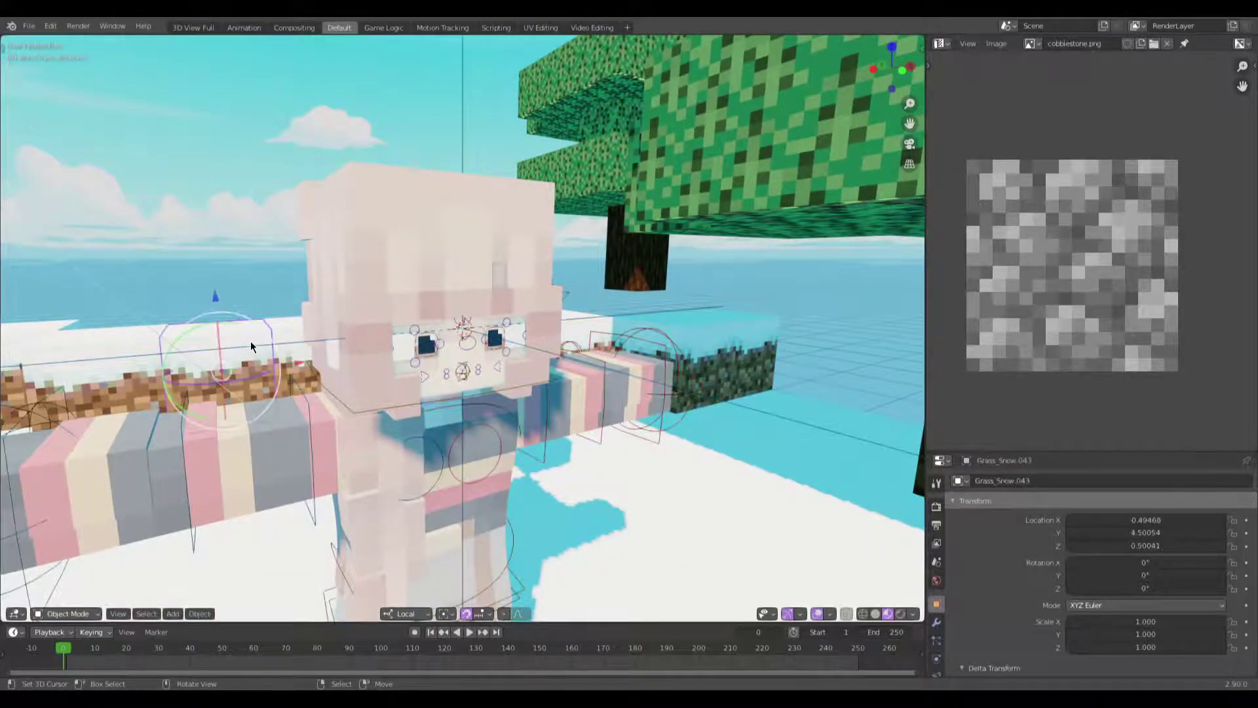
right_click(247, 345)
scroll(265, 337, "down", 3)
scroll(416, 387, "up", 2)
right_click(510, 372)
key("r")
key("r")
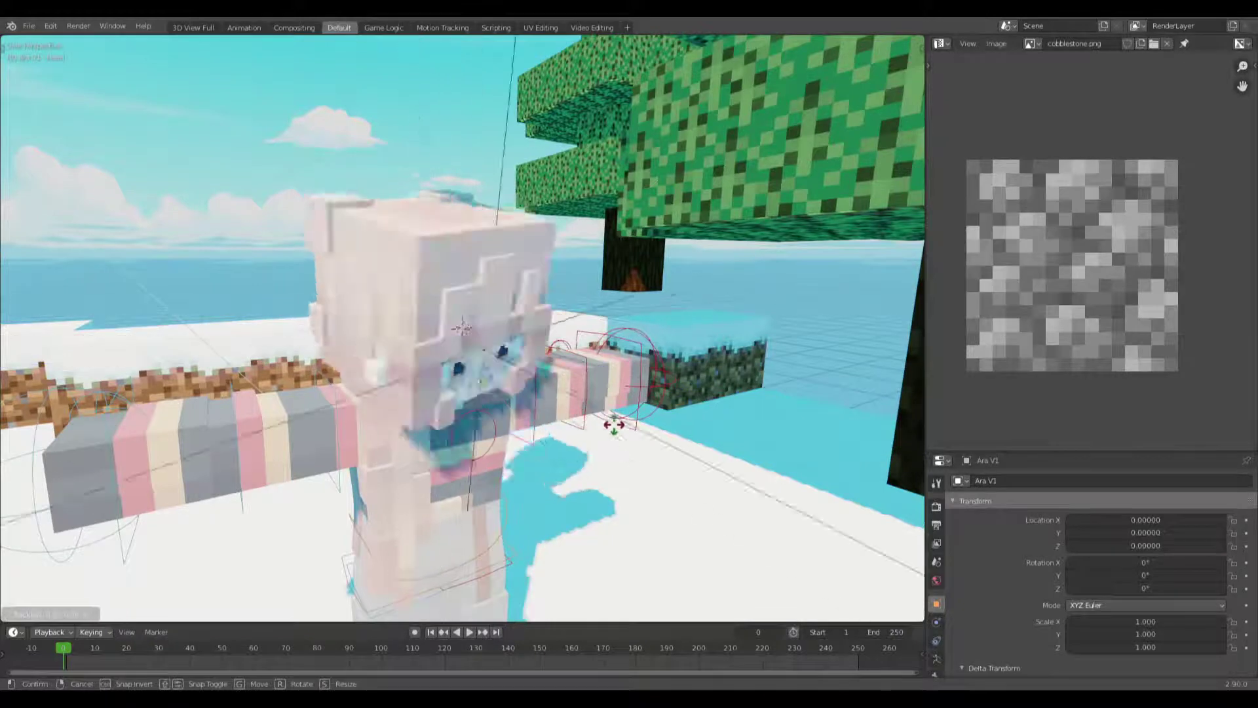
right_click(557, 408)
key("r")
right_click(578, 427)
key("r")
key("r")
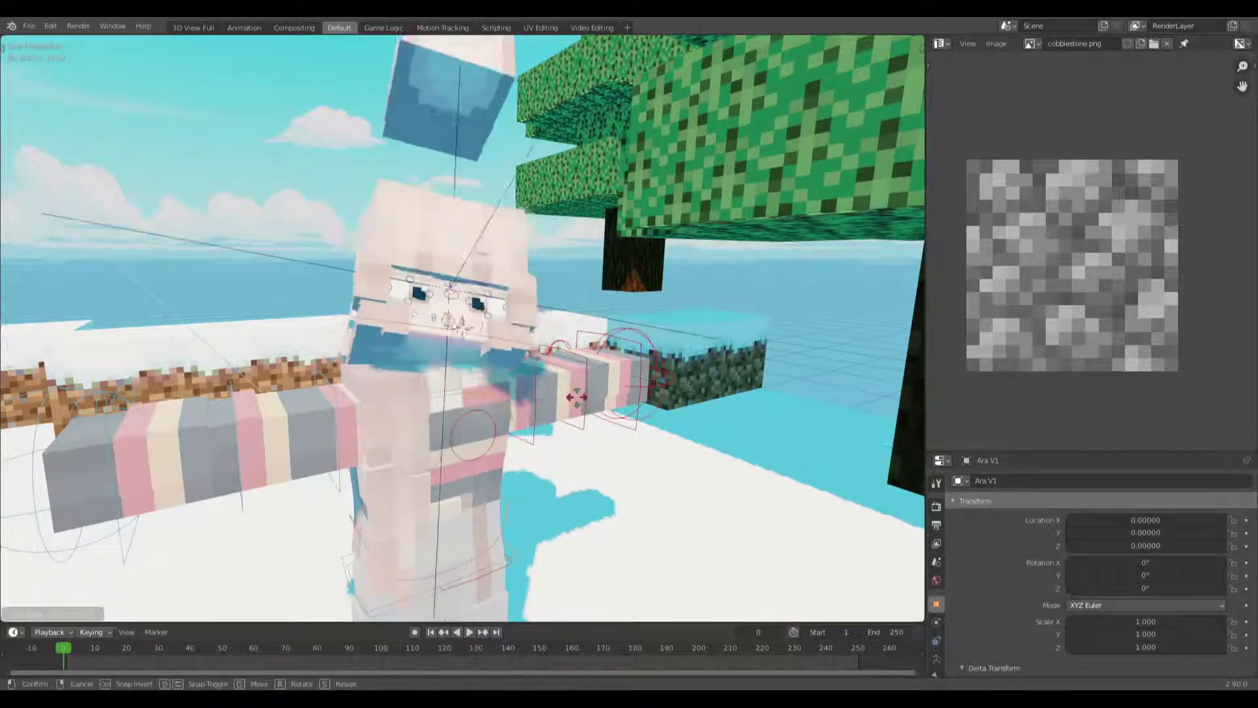
right_click(652, 402)
Step: Select the camera in Object Mode, enable its Depth of Field and set dof as the focus object
scroll(655, 393, "down", 6)
scroll(666, 400, "down", 4)
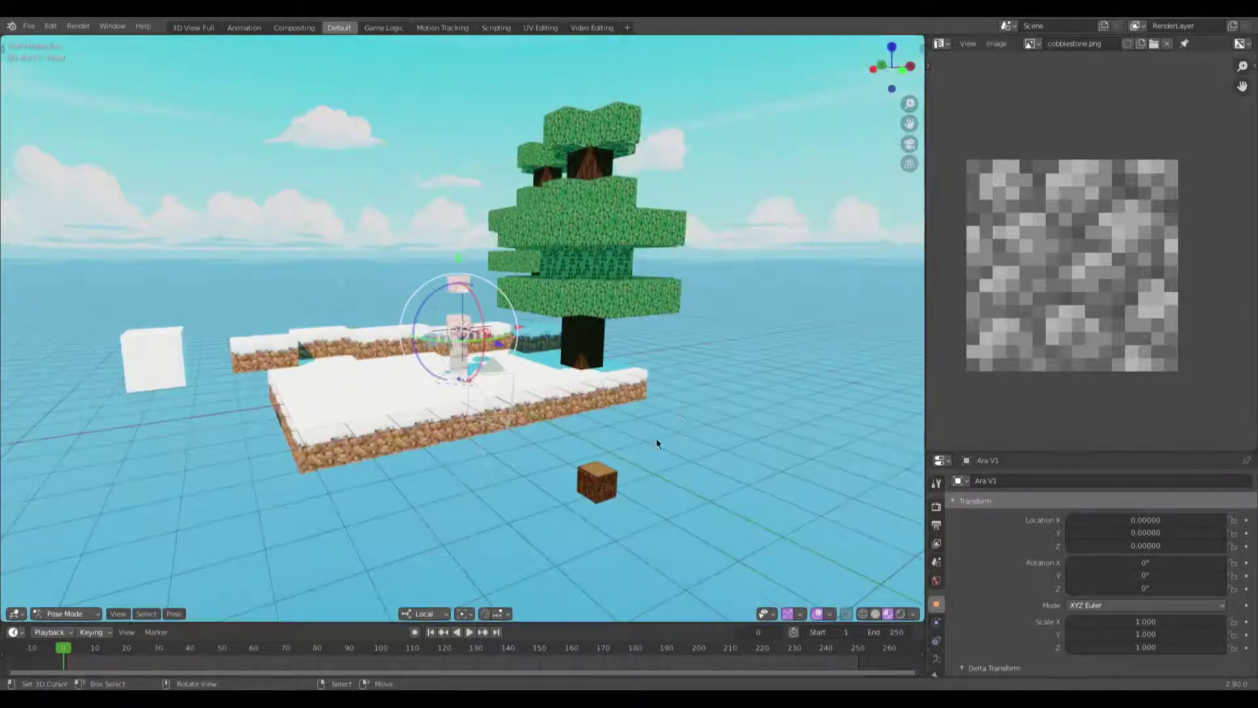
key("ctrl+Tab")
right_click(504, 429)
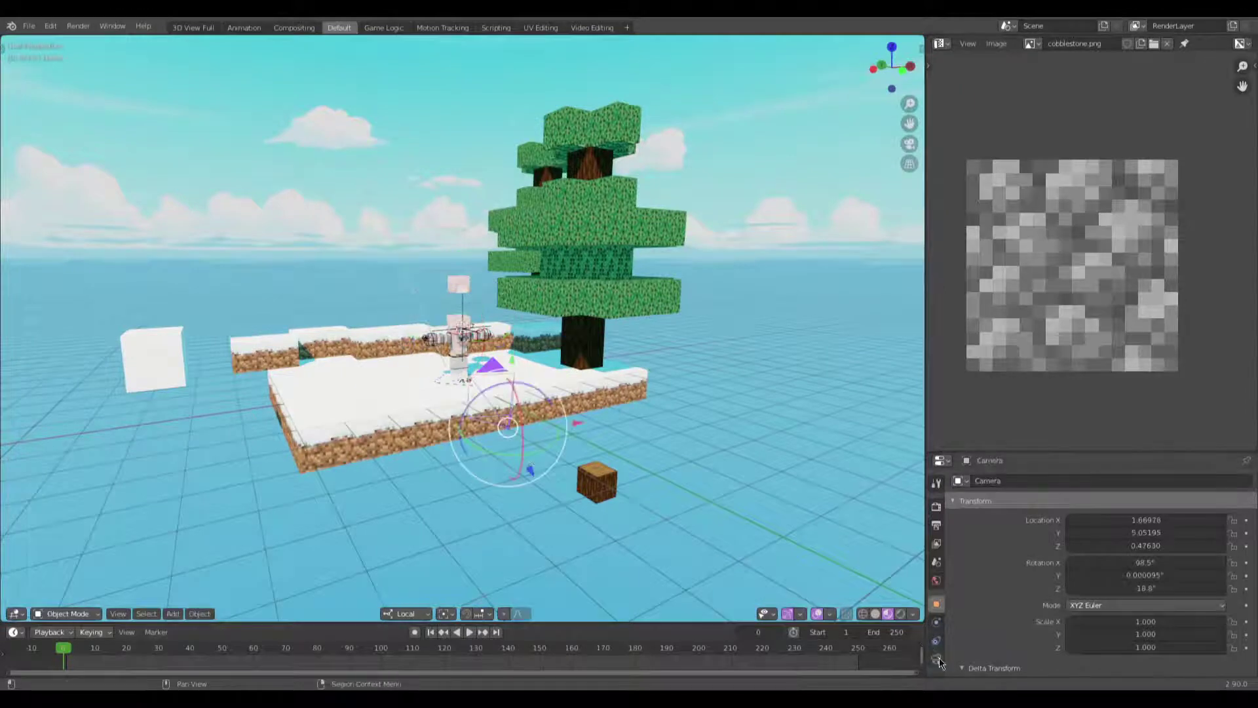
left_click_drag(1031, 451, 1030, 303)
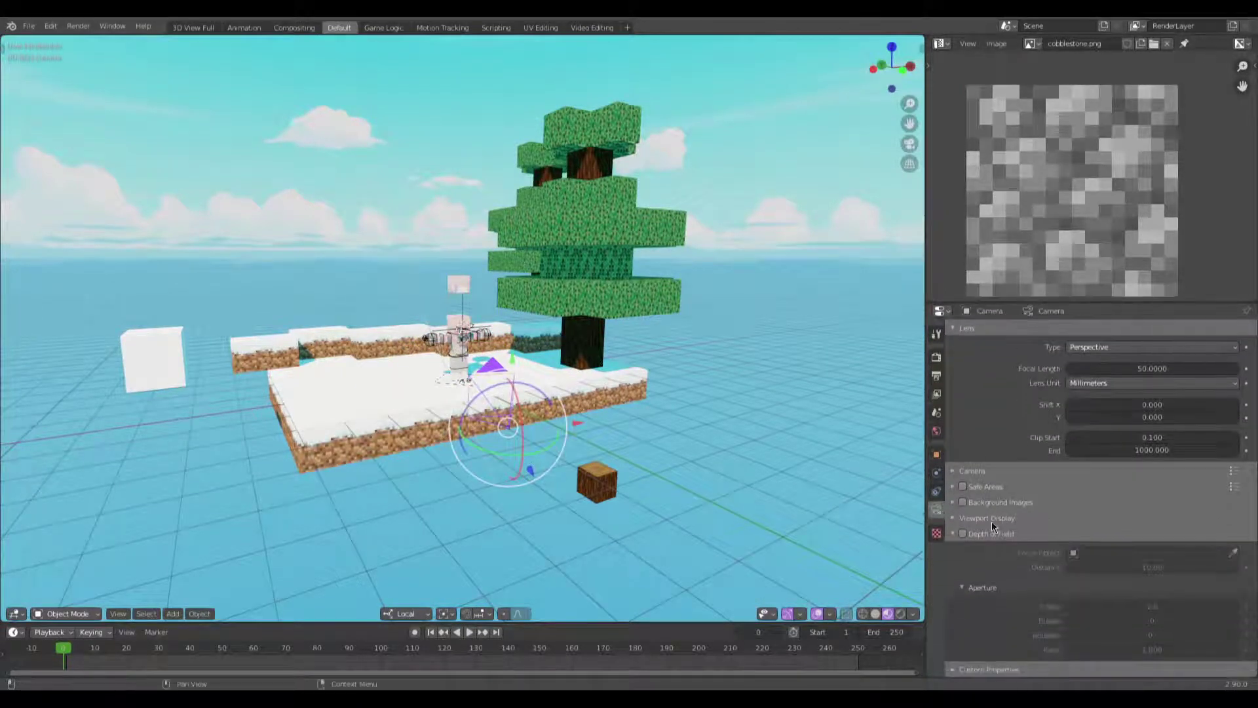
left_click(962, 534)
left_click(1111, 554)
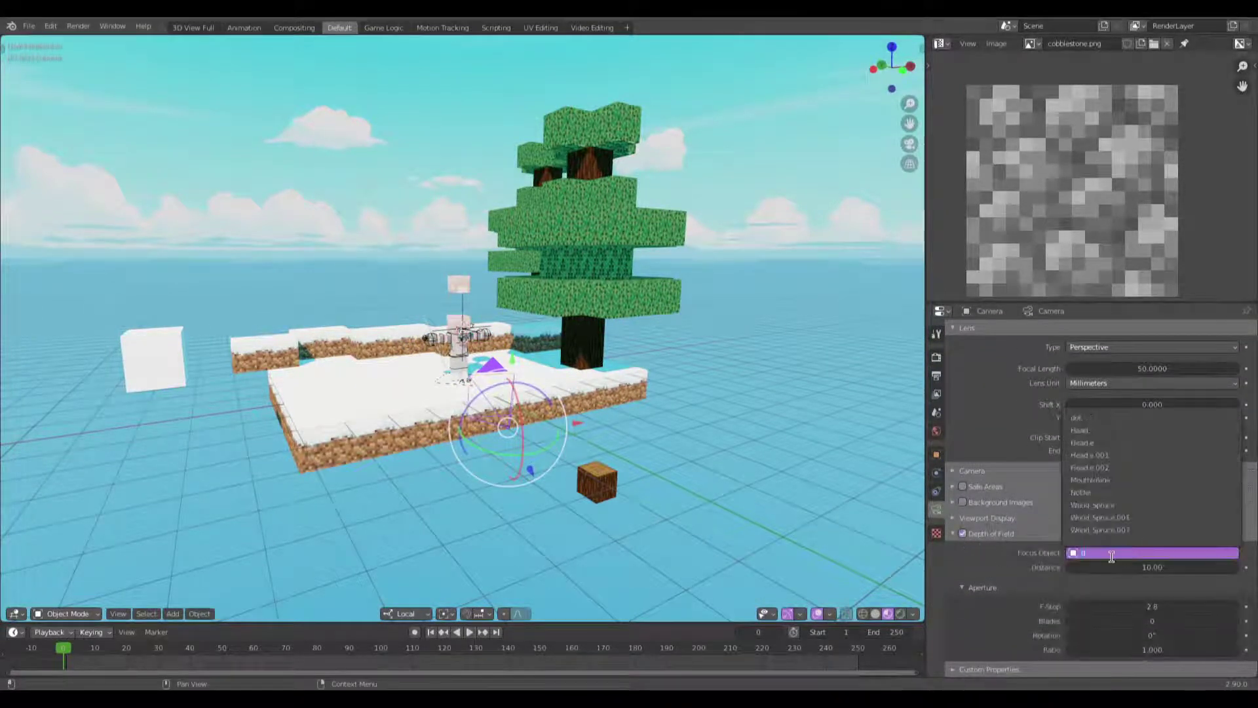
type("d")
key("Return")
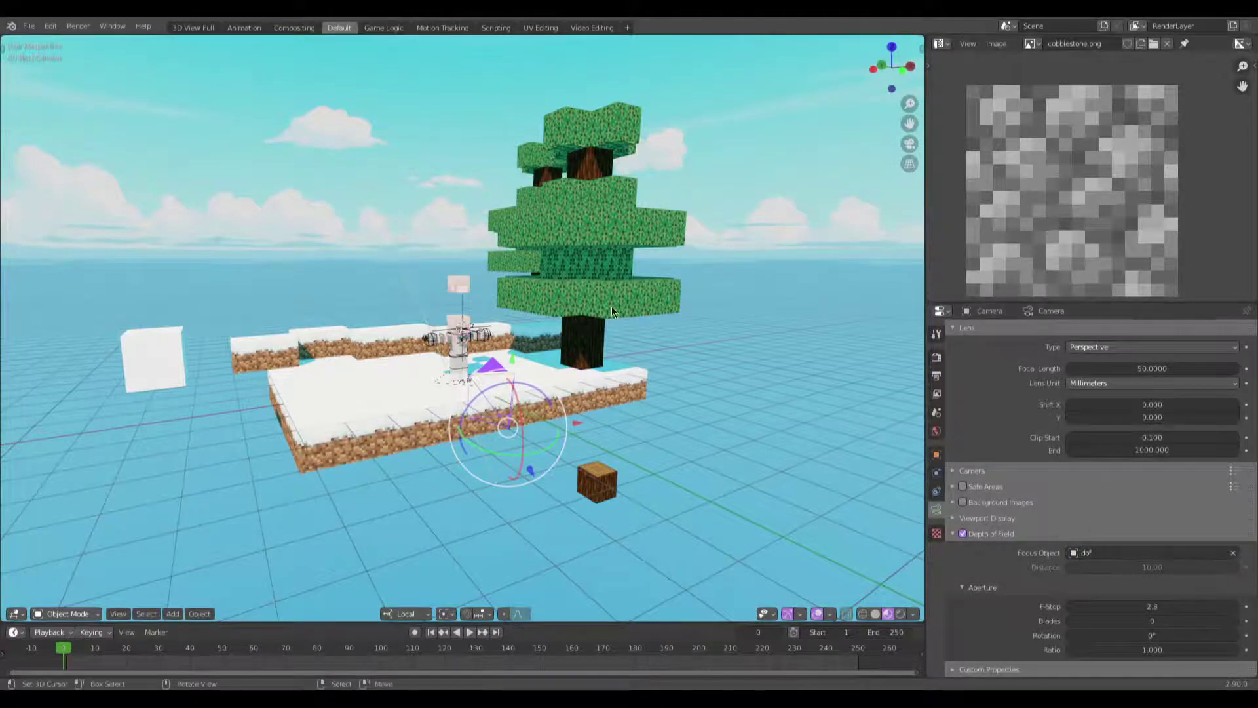
Step: Select the dof empty at the character's face and try moving it away from the head
scroll(485, 467, "up", 2)
scroll(488, 466, "up", 6)
middle_click_drag(493, 460, 484, 380)
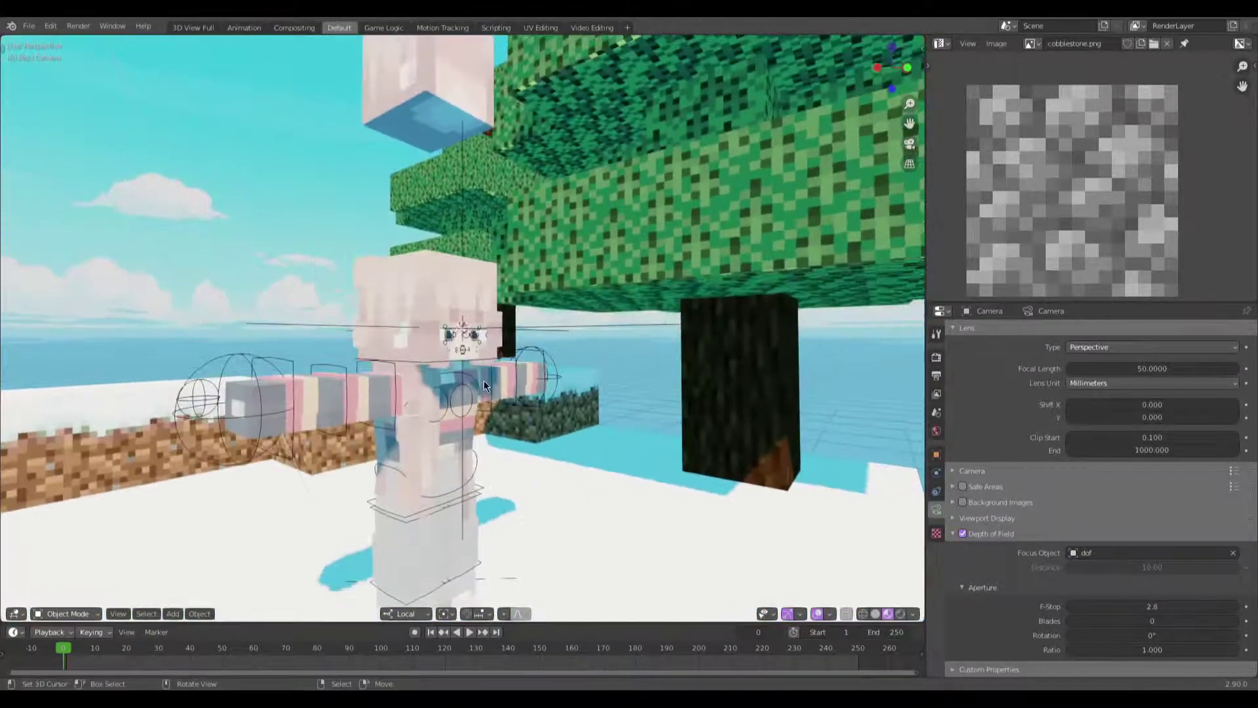
right_click(467, 219)
middle_click_drag(485, 245, 518, 279)
scroll(538, 328, "down", 2)
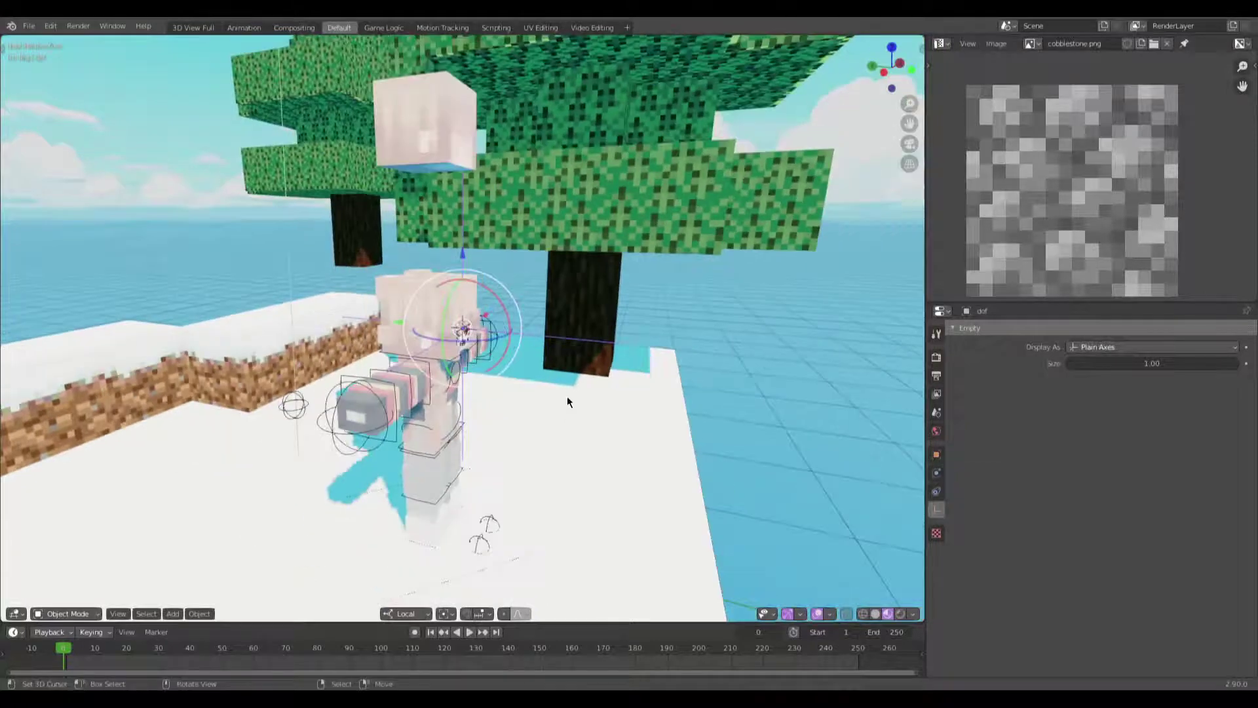
middle_click_drag(563, 399, 515, 358)
key("g")
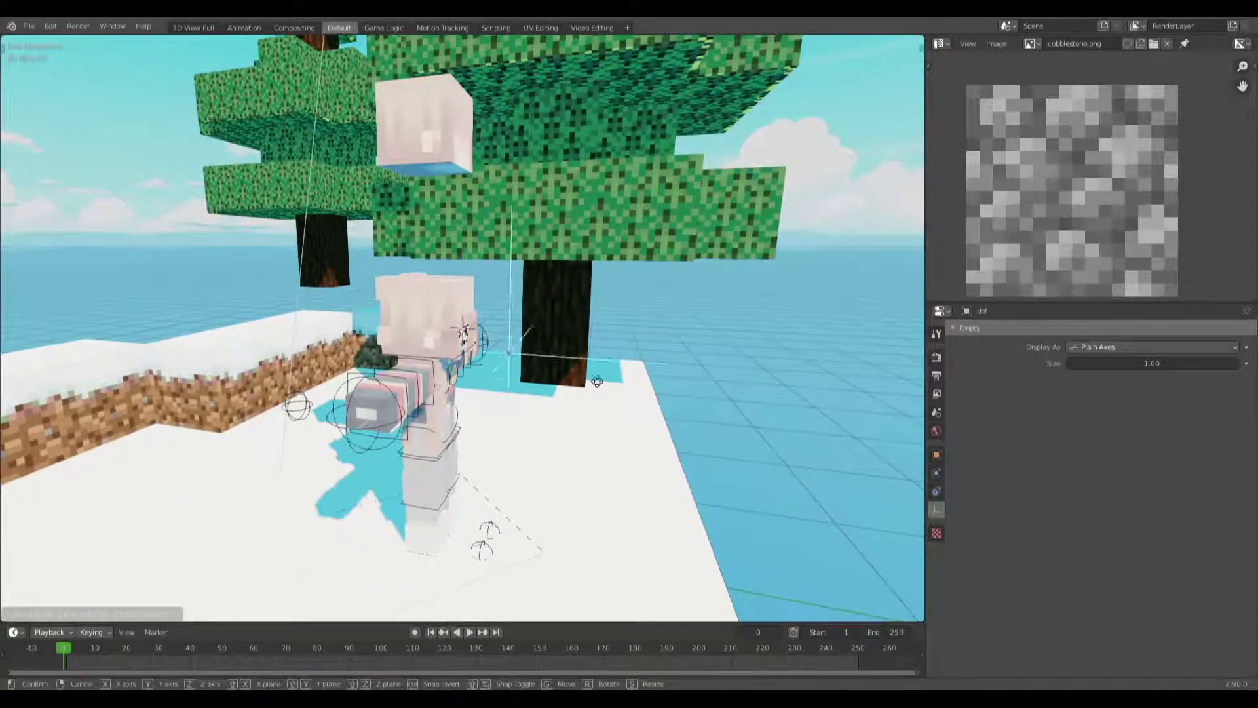
left_click(448, 430)
scroll(552, 375, "down", 4)
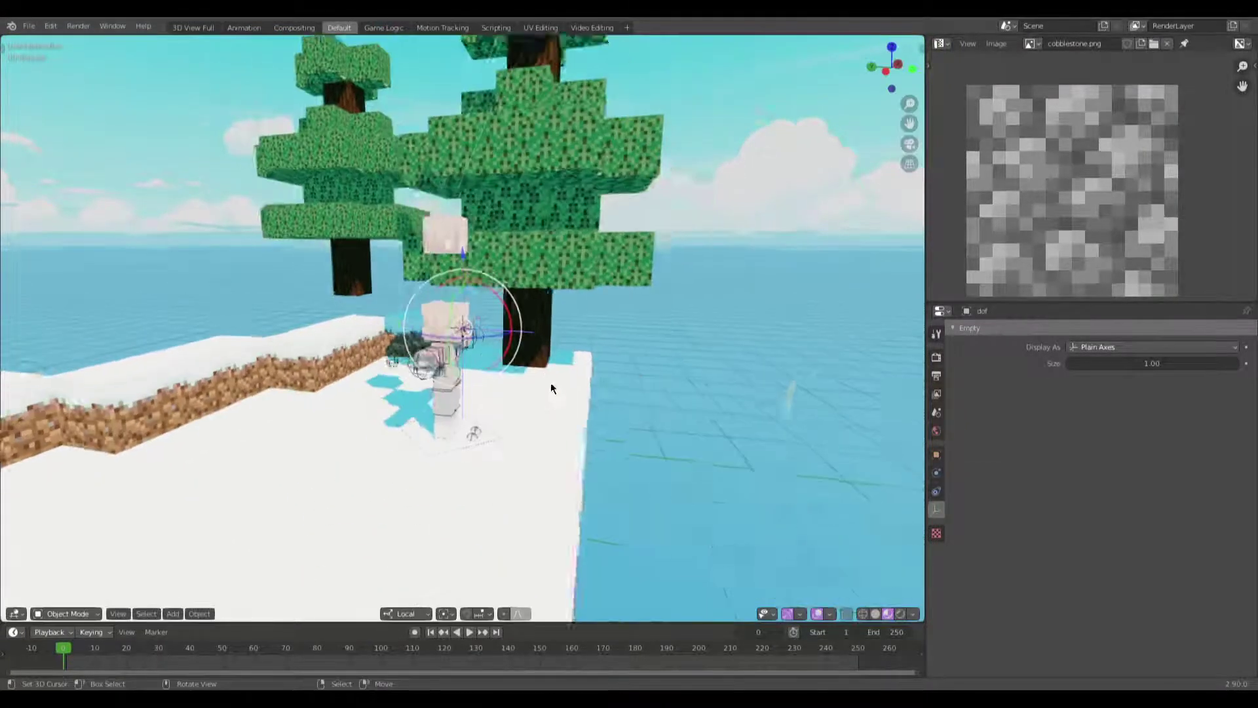
middle_click_drag(552, 375, 613, 384)
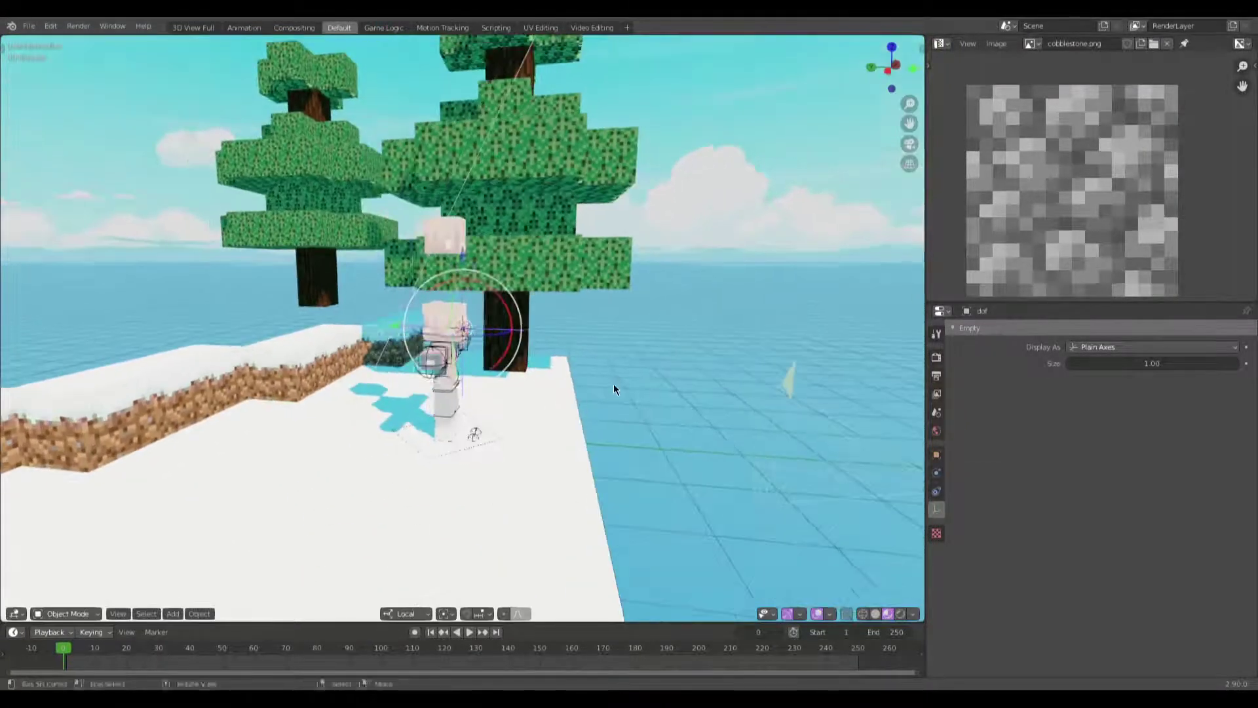
Step: Select the camera and enable Limits and Mist in its Viewport Display settings
left_click(791, 381)
left_click(971, 538)
scroll(971, 537, "down", 5)
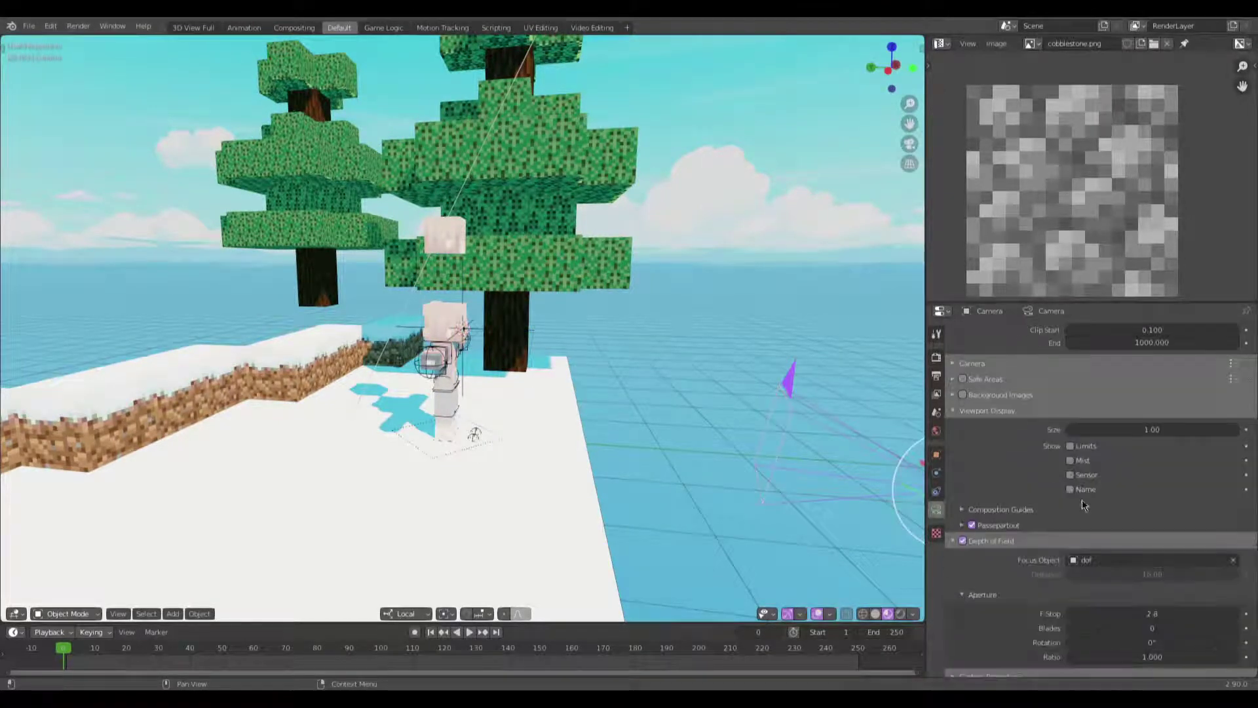
left_click_drag(1082, 444, 1081, 459)
scroll(455, 257, "up", 5)
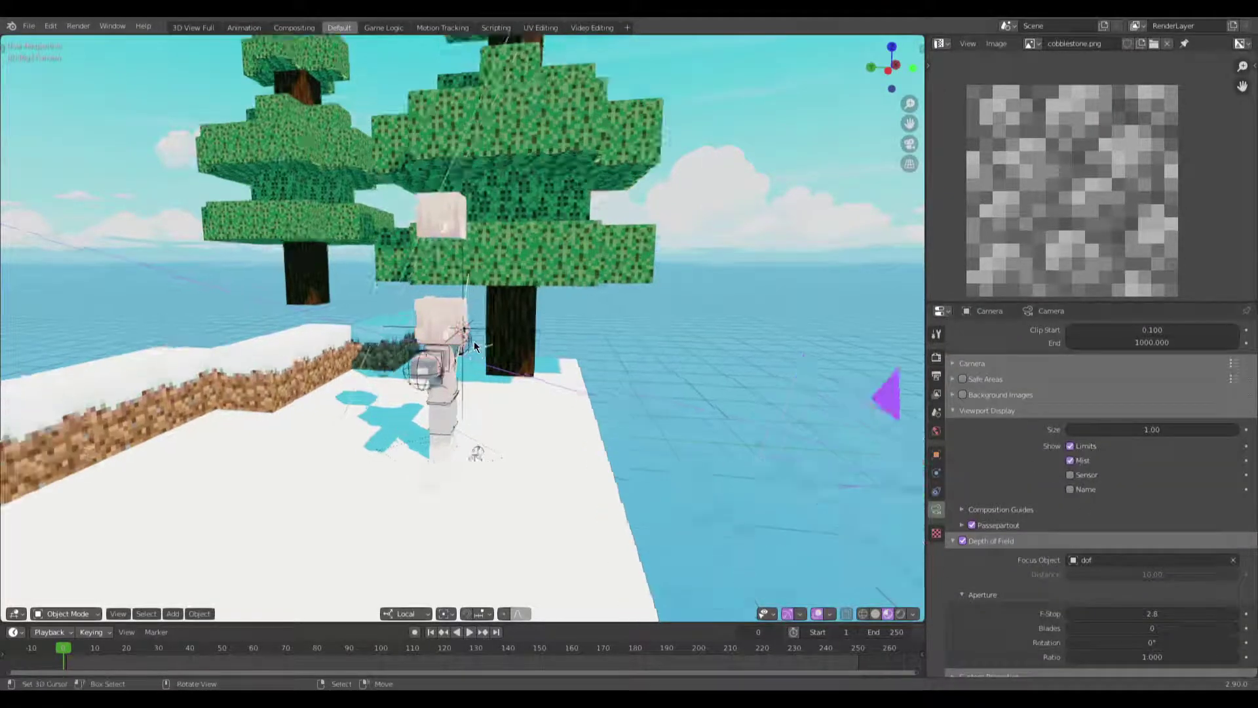
Step: Try moving the dof empty at the character's face to see the camera's focus marker respond
left_click(455, 257)
left_click(466, 253)
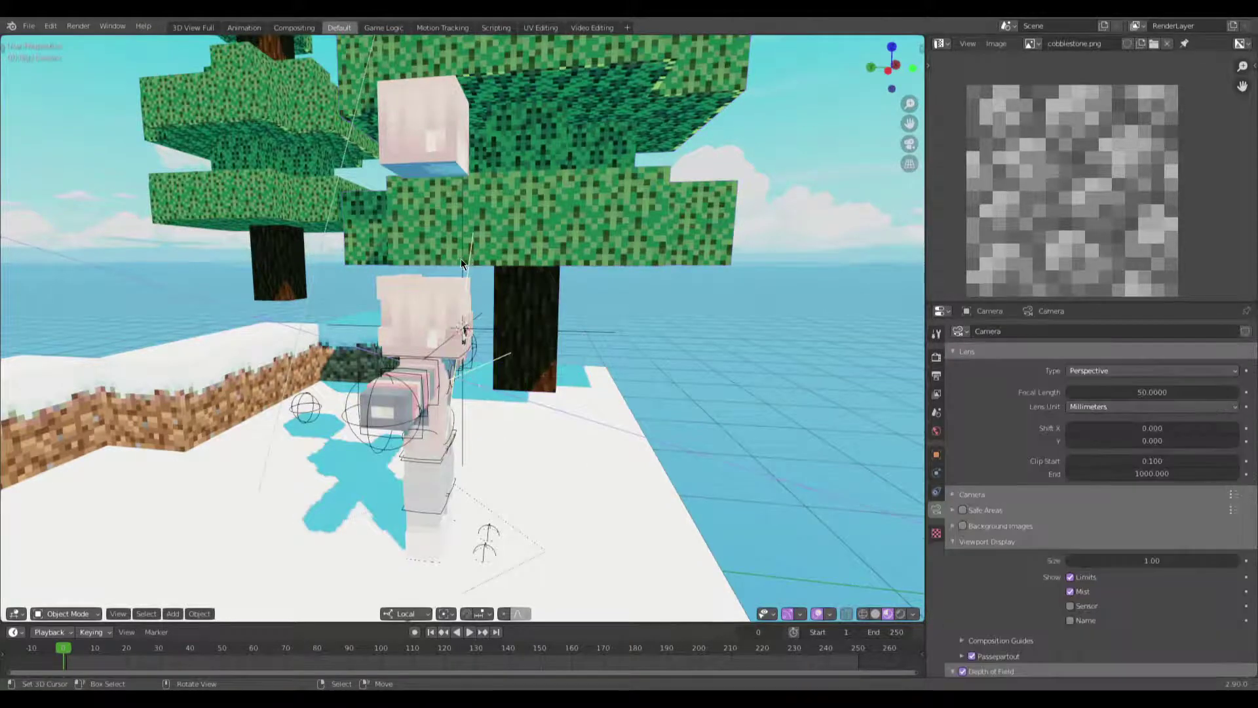
left_click(462, 258)
scroll(461, 262, "down", 3)
key("g")
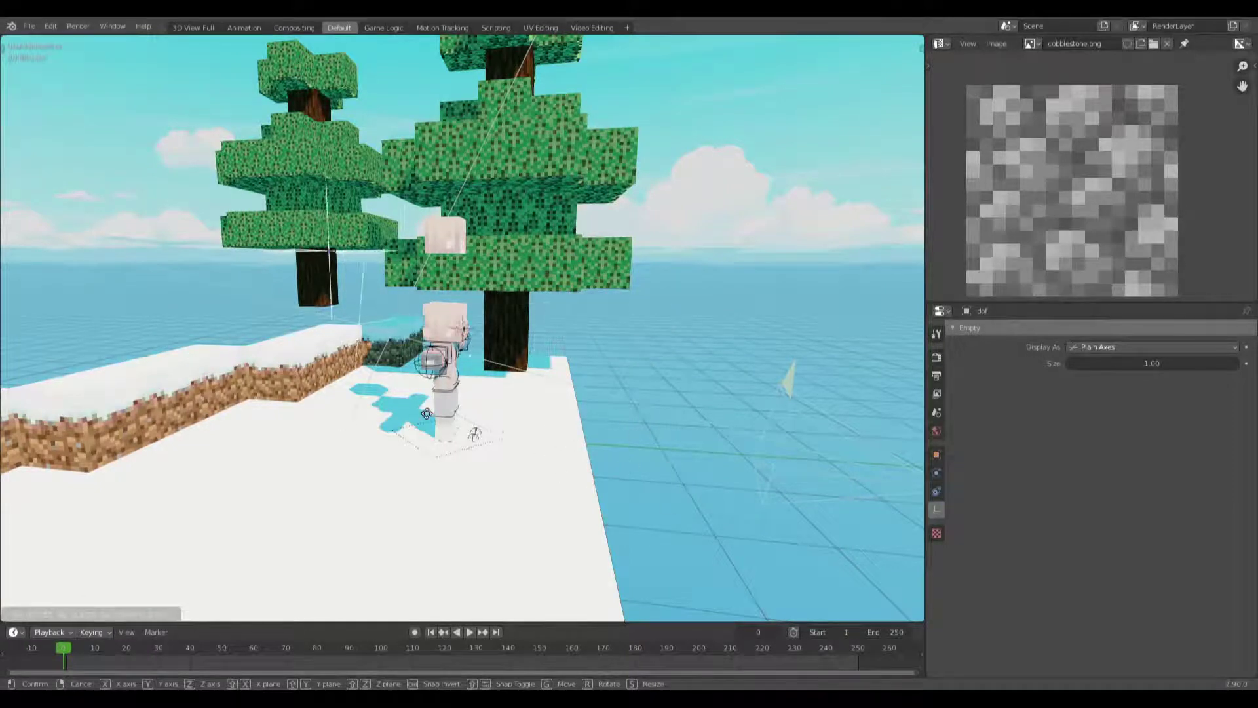
left_click(517, 419)
Step: In camera view, set the camera's depth of field F-Stop to 1.0 and its focal length to 25 mm
key("KP_0")
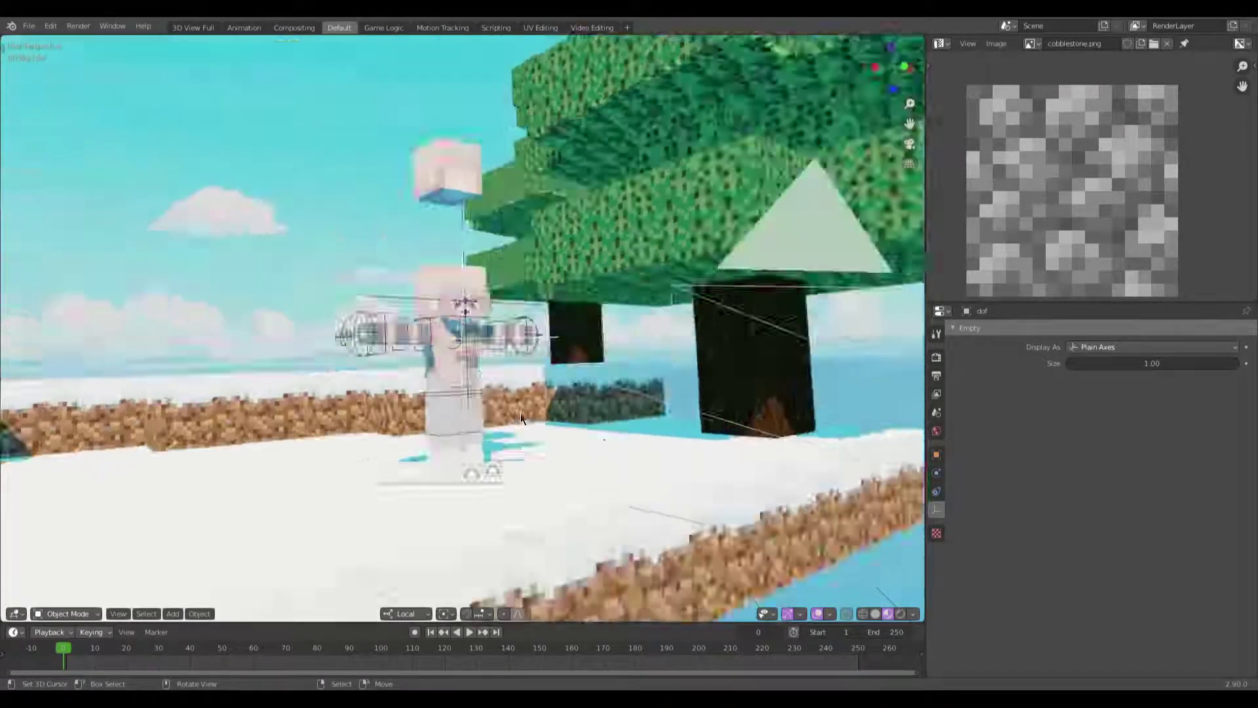
left_click(341, 90)
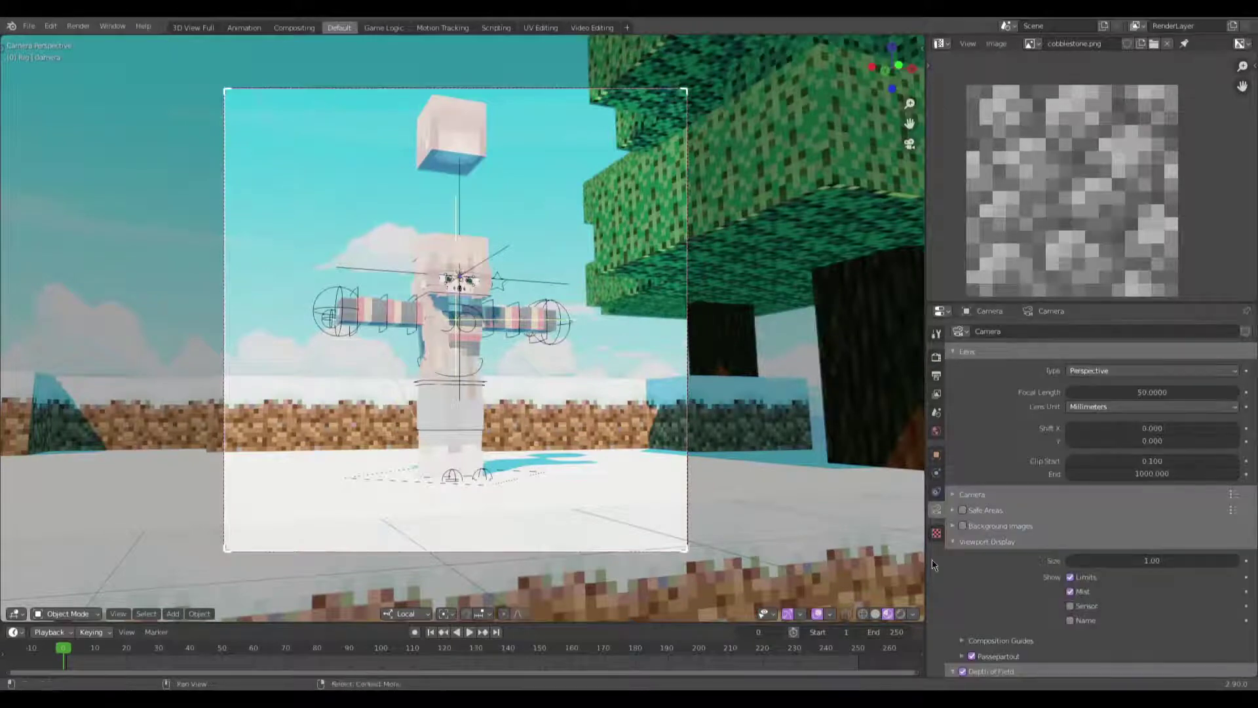
scroll(1046, 571, "down", 5)
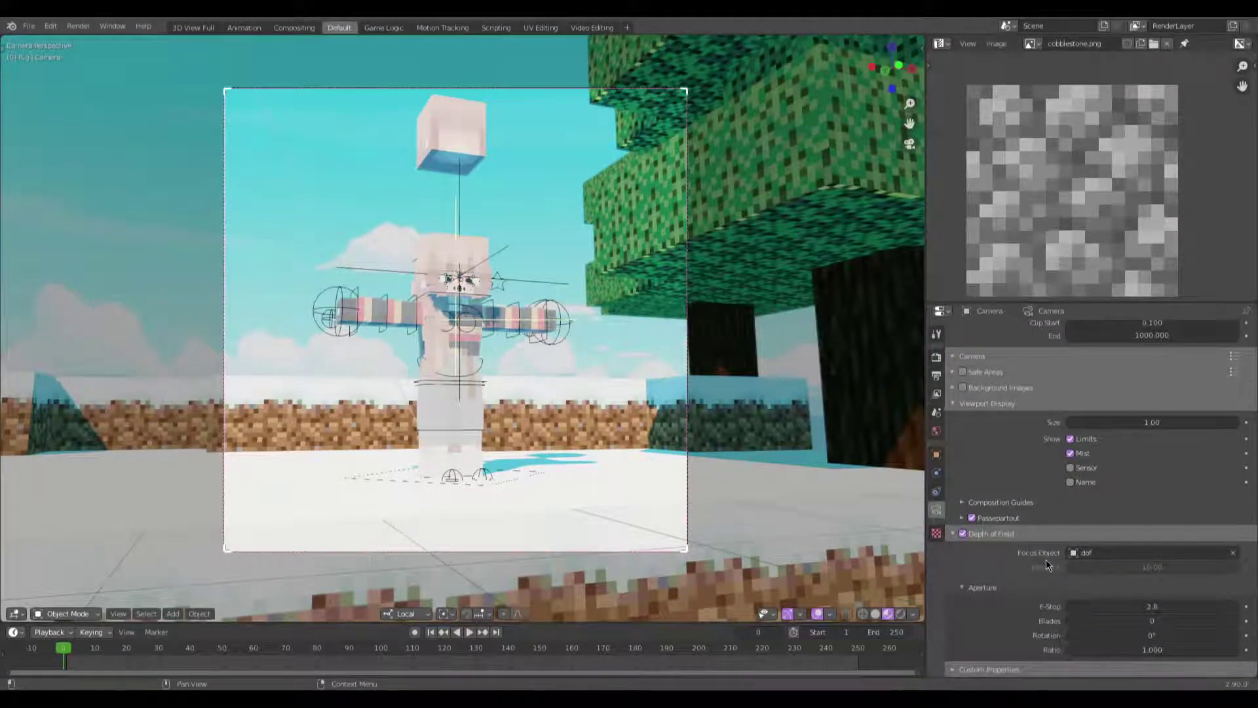
left_click(1140, 604)
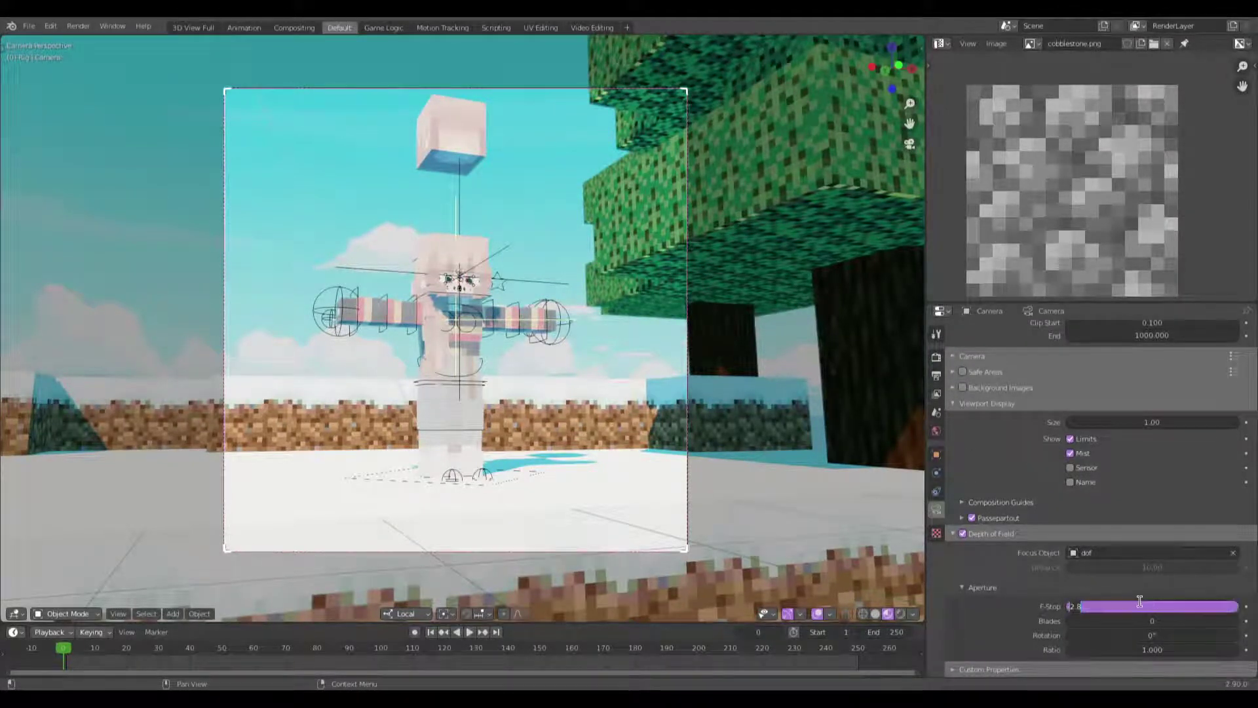
type("1")
key("Return")
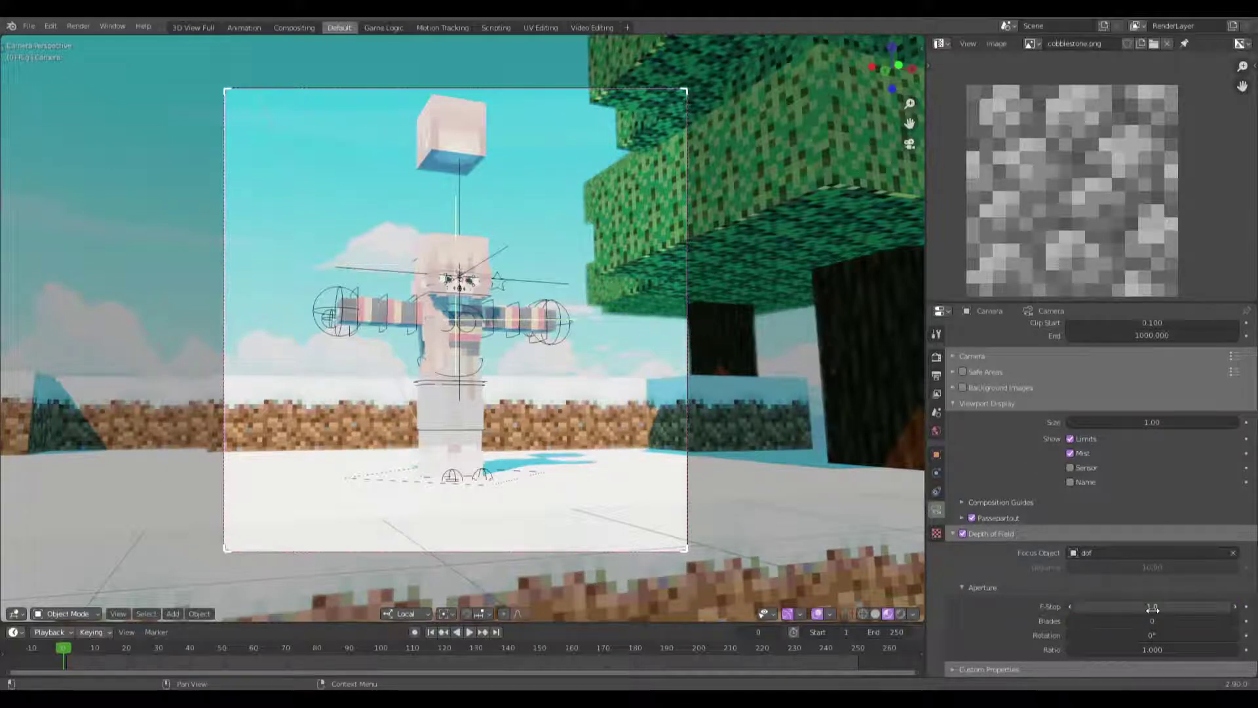
scroll(1143, 519, "up", 5)
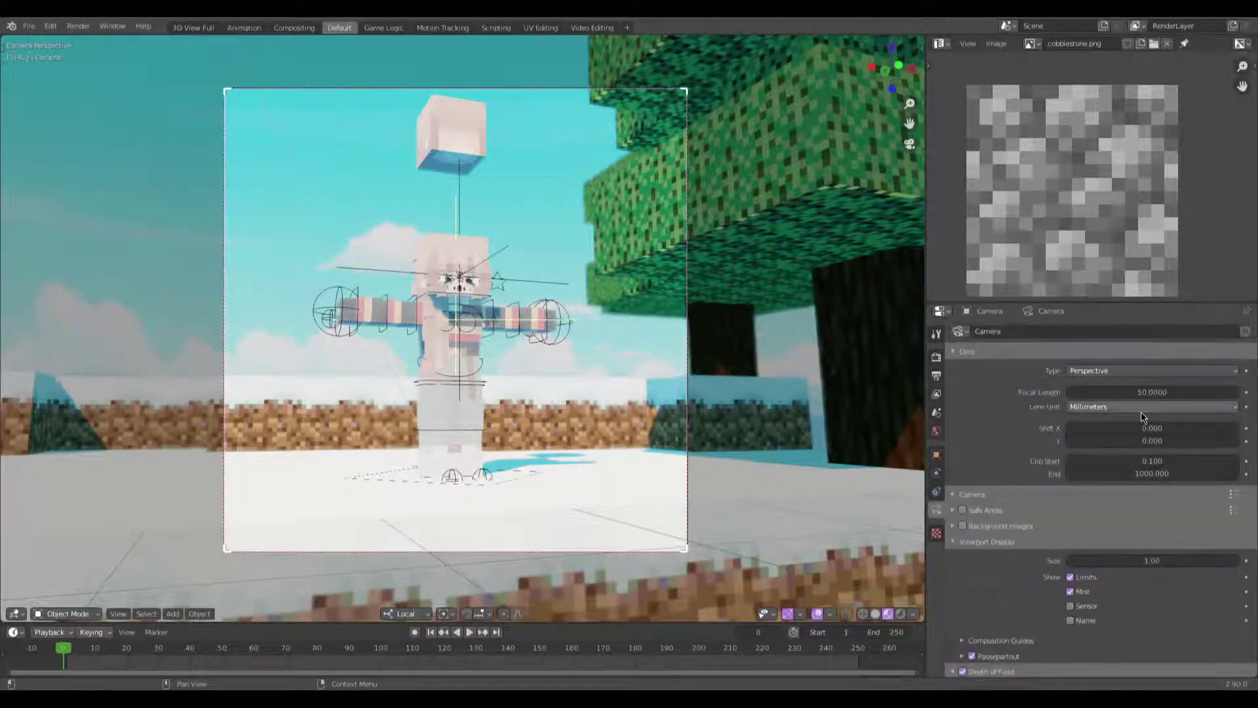
left_click_drag(1142, 392, 1088, 392)
Step: Fly the camera to a low viewpoint slightly to the side, framing the whole character with sky and snowy ground
key("shift+grave")
key("w")
key("w")
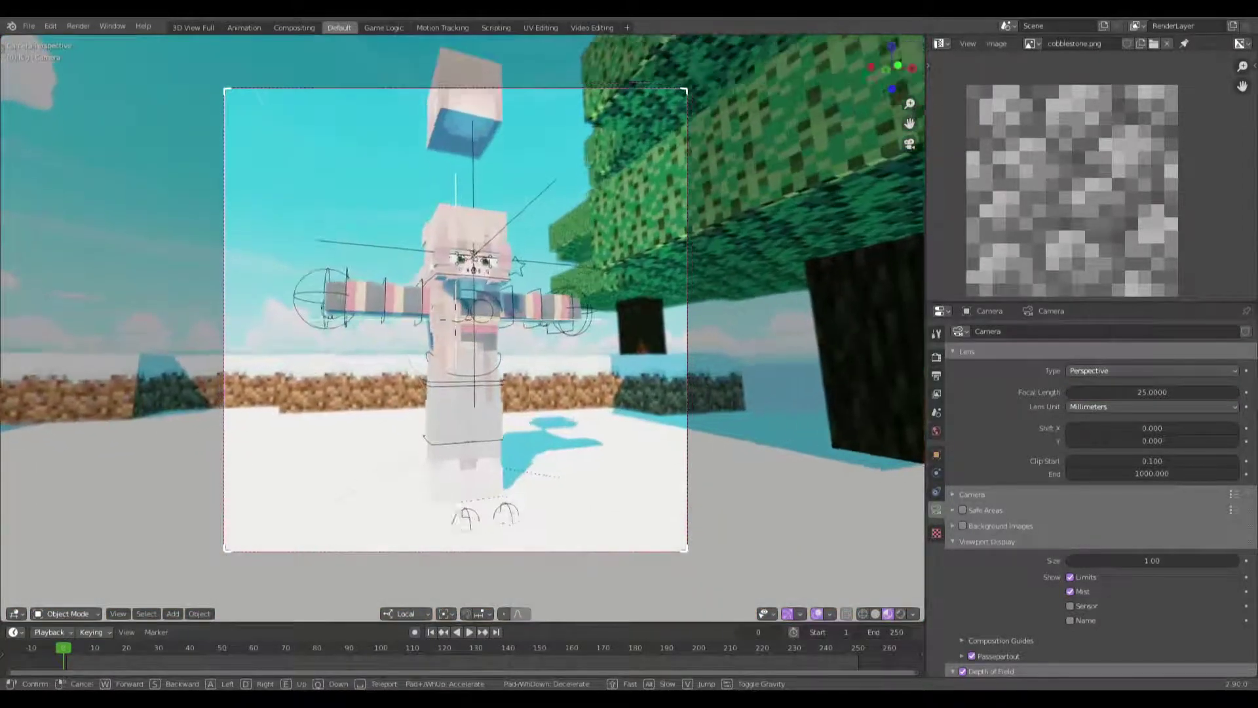
key("s")
key("q")
key("s")
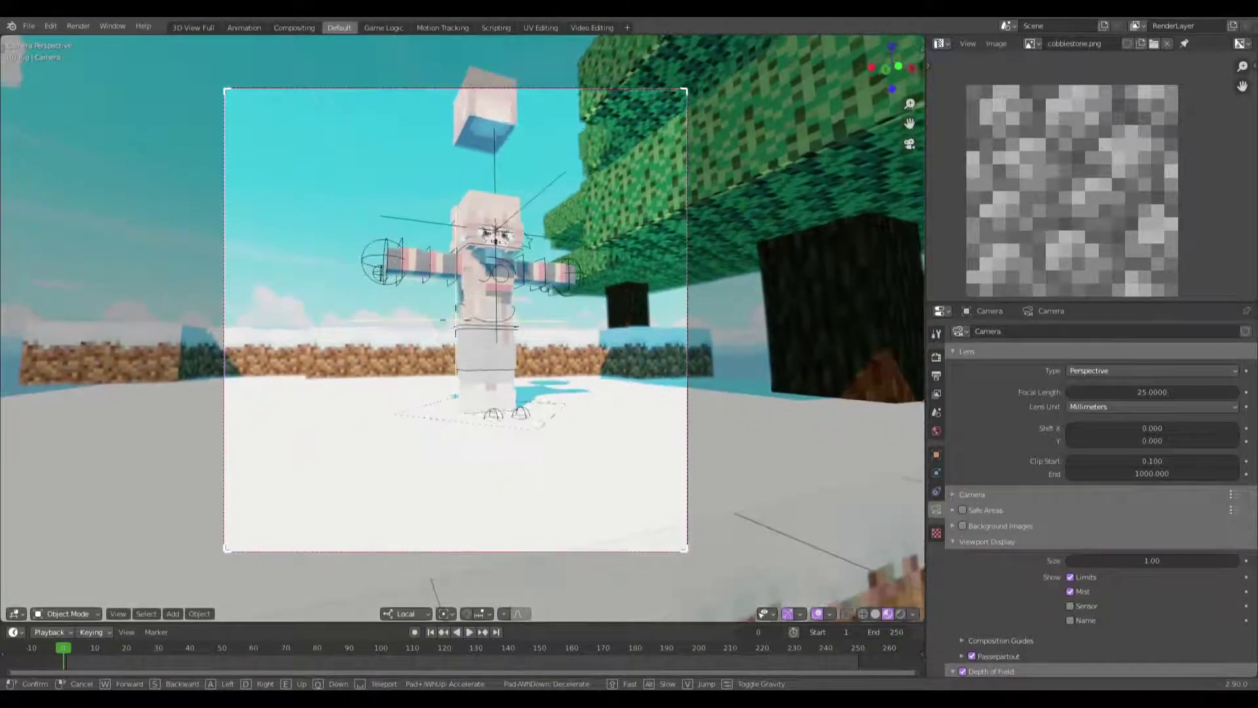
key("d")
key("w")
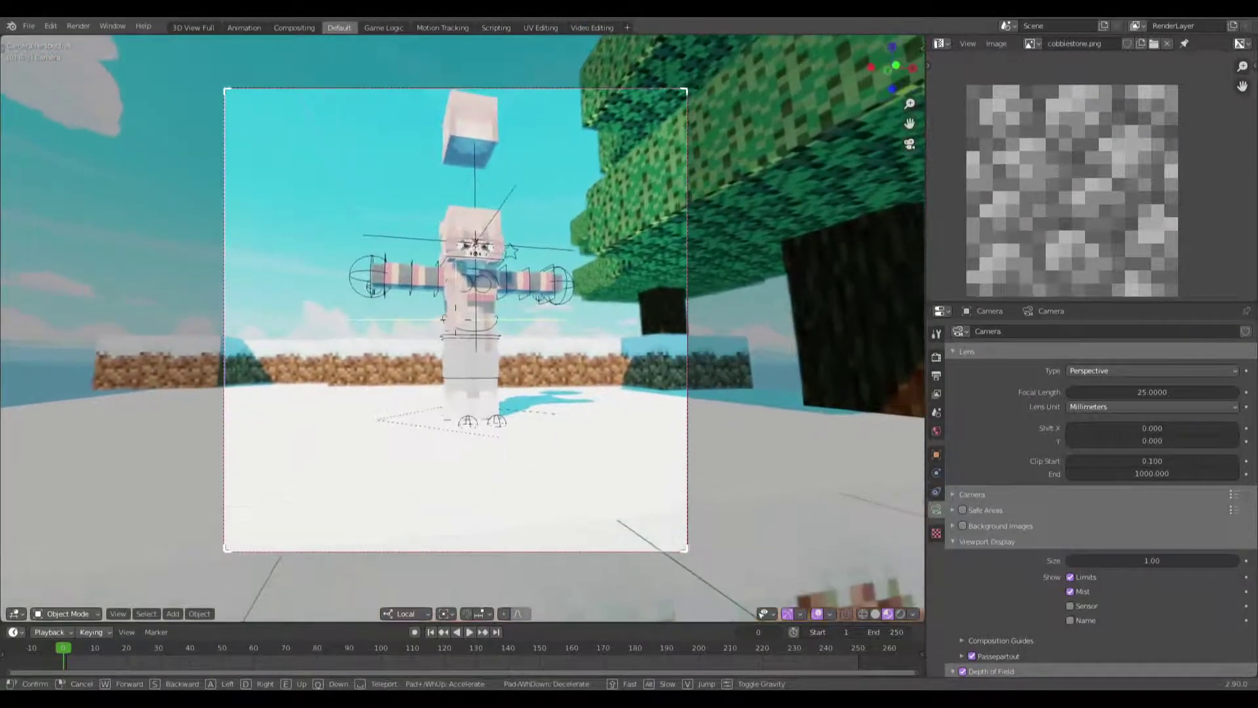
key("d")
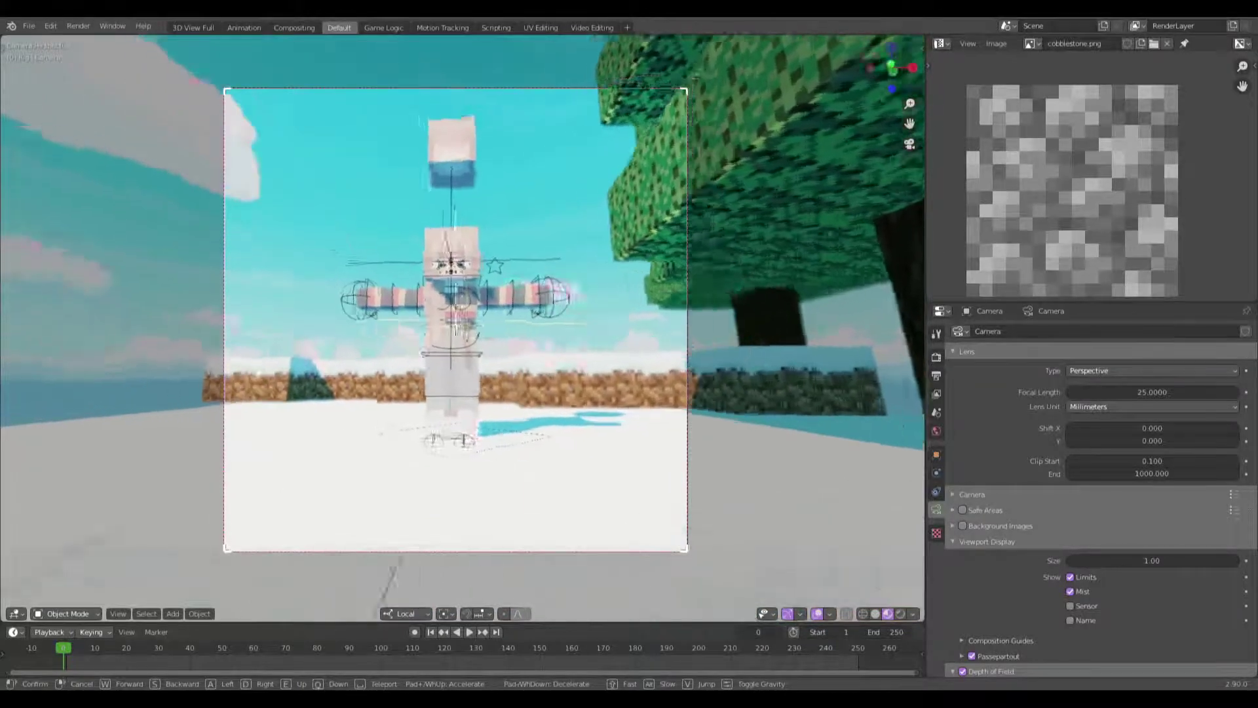
key("w")
key("s")
key("w")
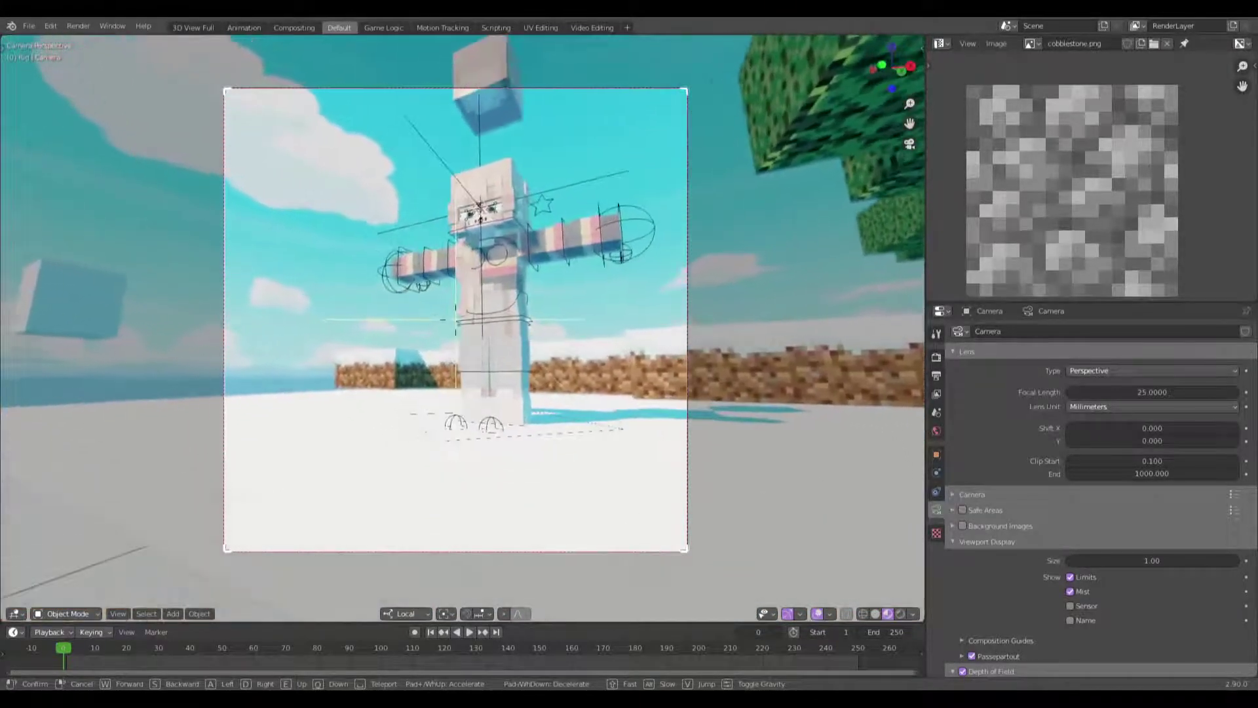
key("d")
key("s")
key("a")
key("w")
key("s")
key("w")
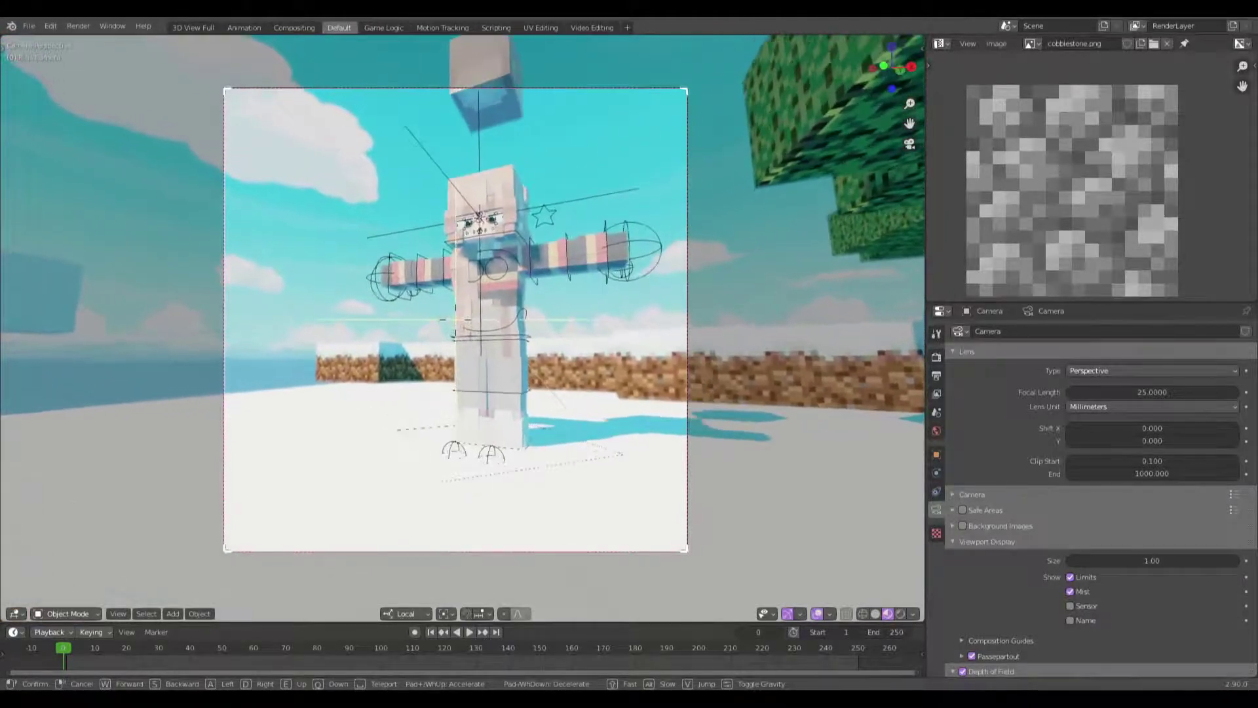
key("s")
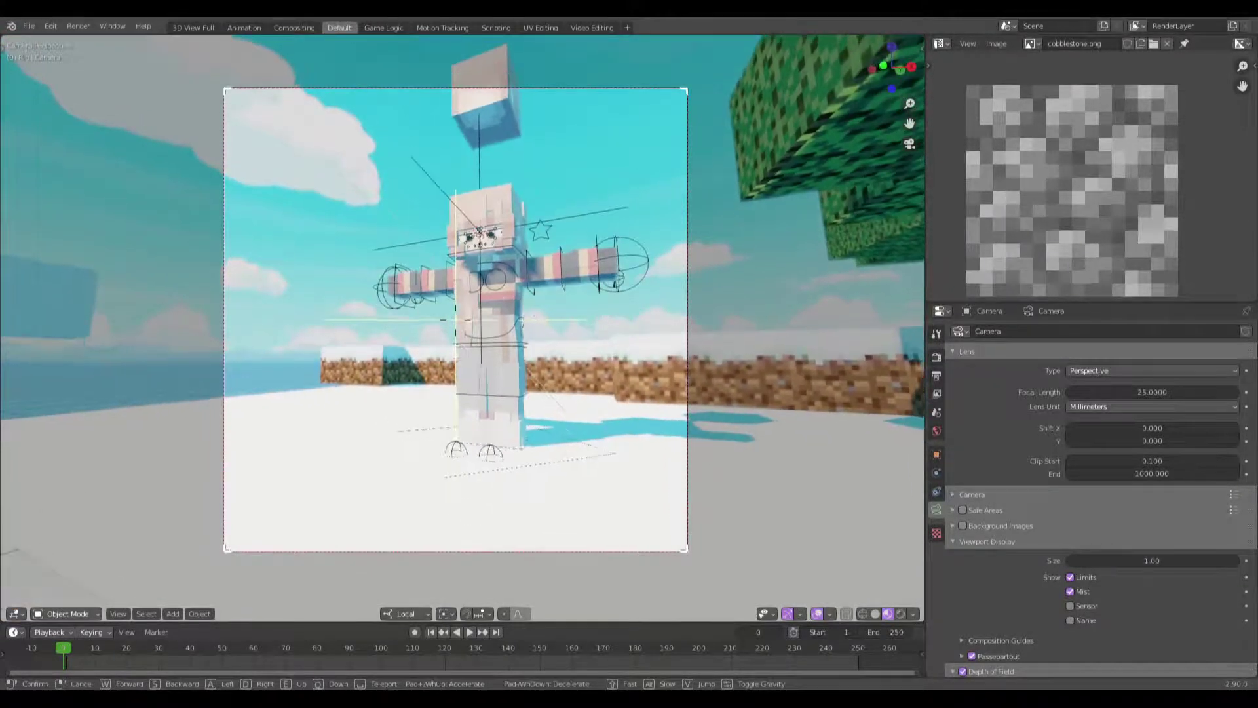
left_click(464, 316)
middle_click_drag(464, 316, 513, 336)
key("KP_0")
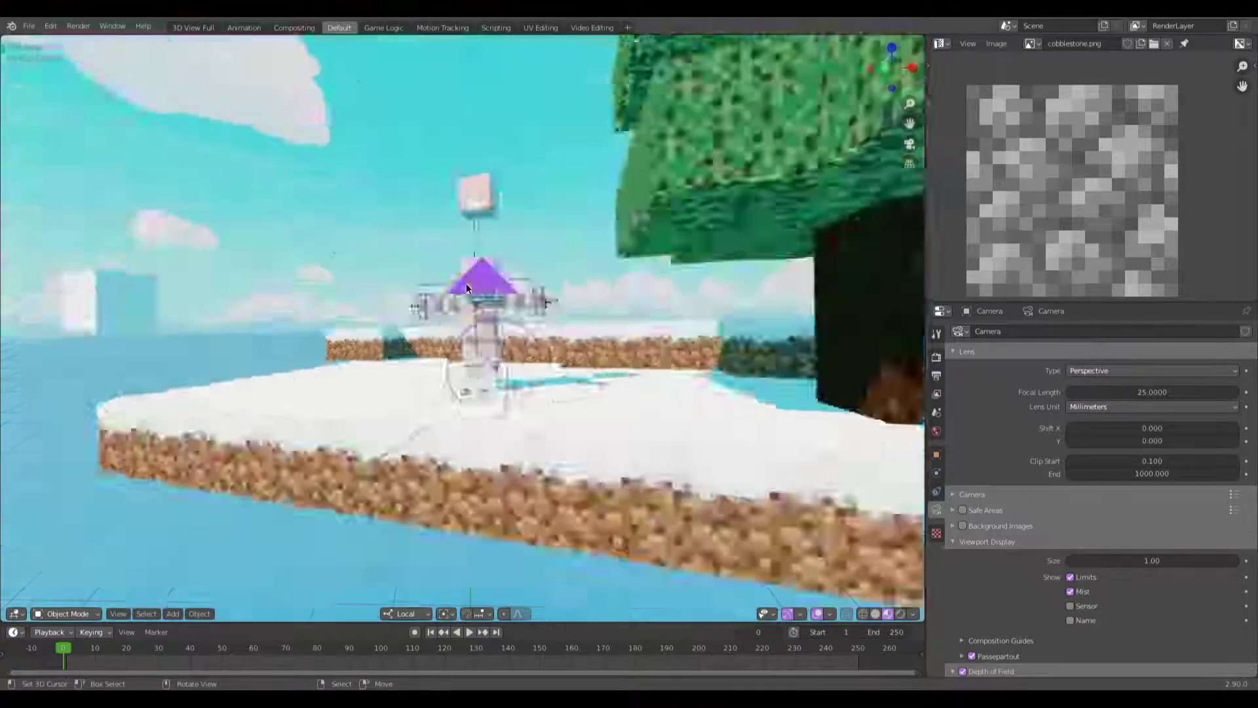
key("KP_0")
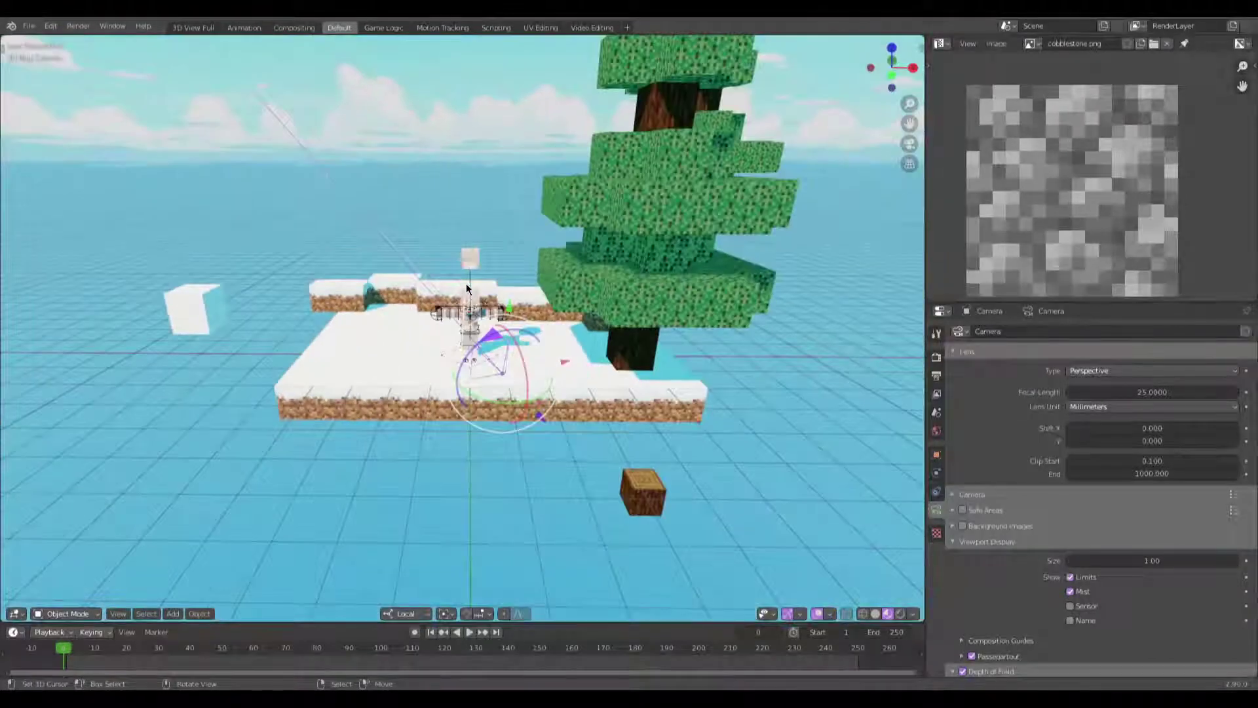
middle_click_drag(473, 241, 581, 285)
key("KP_0")
Step: Move the rig's left foot control outward and rotate it to point the foot outward
scroll(549, 462, "up", 2)
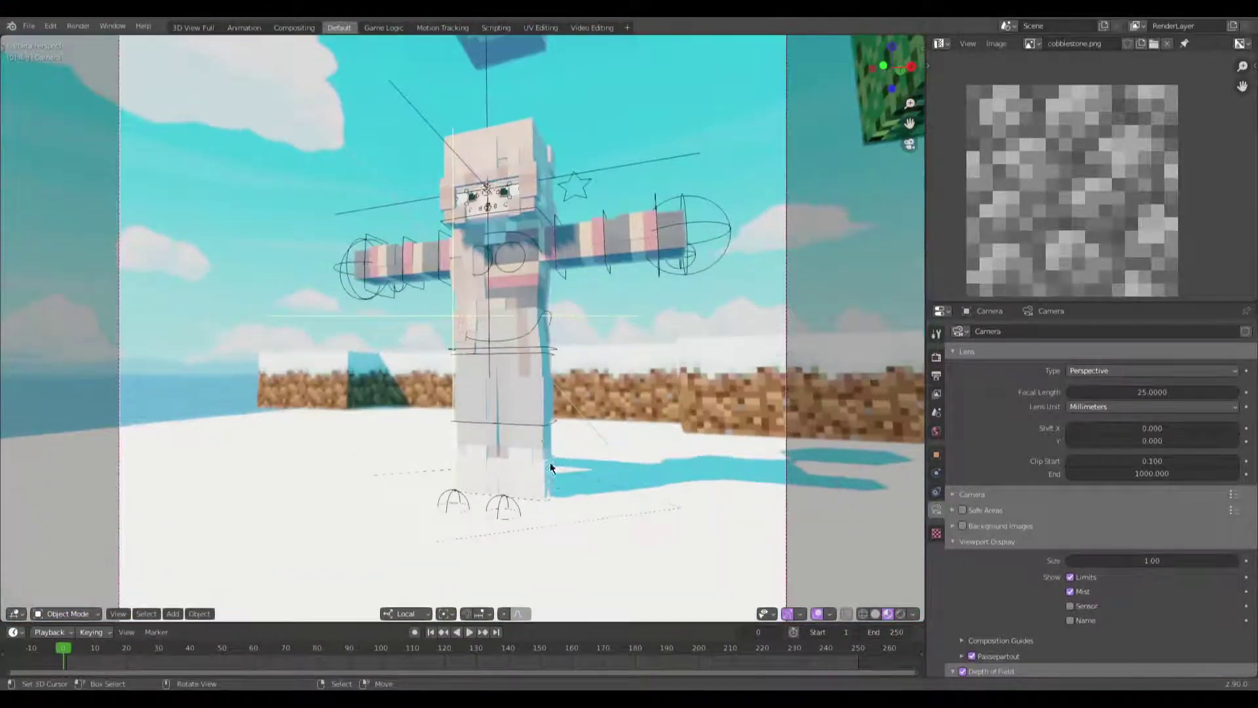
middle_click_drag(549, 462, 487, 382, "shift")
left_click(494, 445)
key("g")
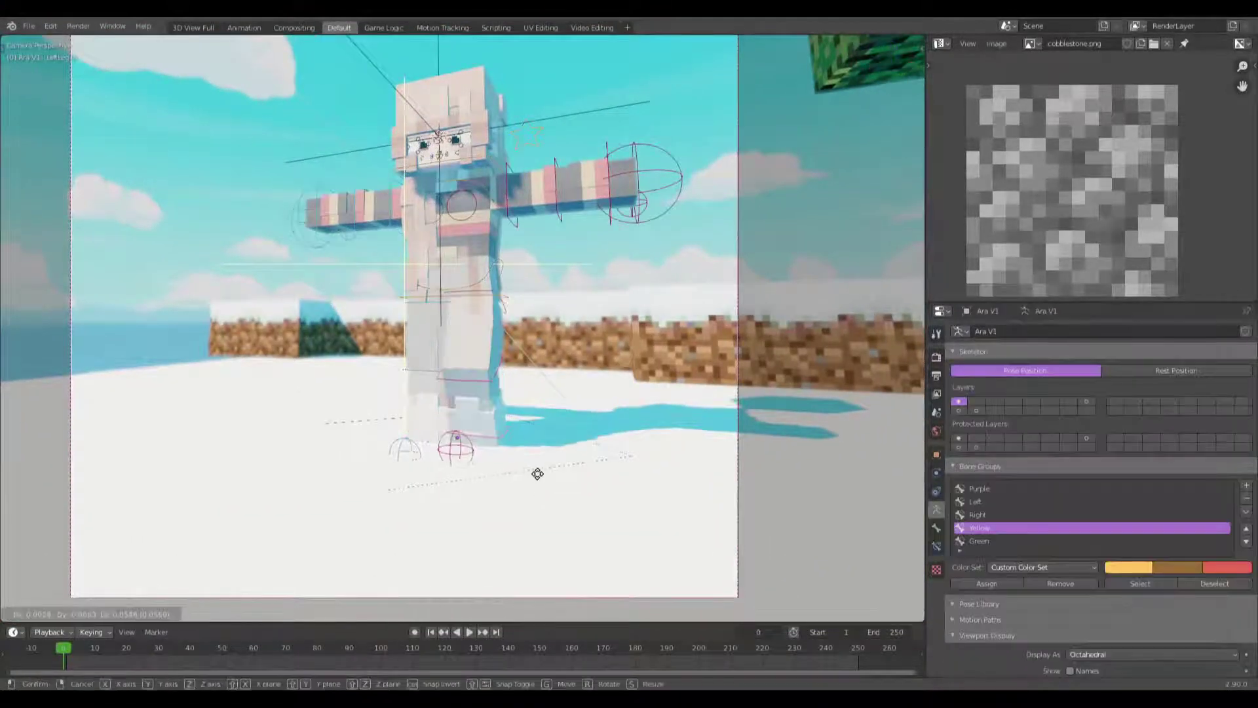
left_click(564, 471)
key("r")
key("z")
left_click(585, 534)
Step: Move the rig's right foot control outward to widen the stance and rotate the foot
left_click(403, 449)
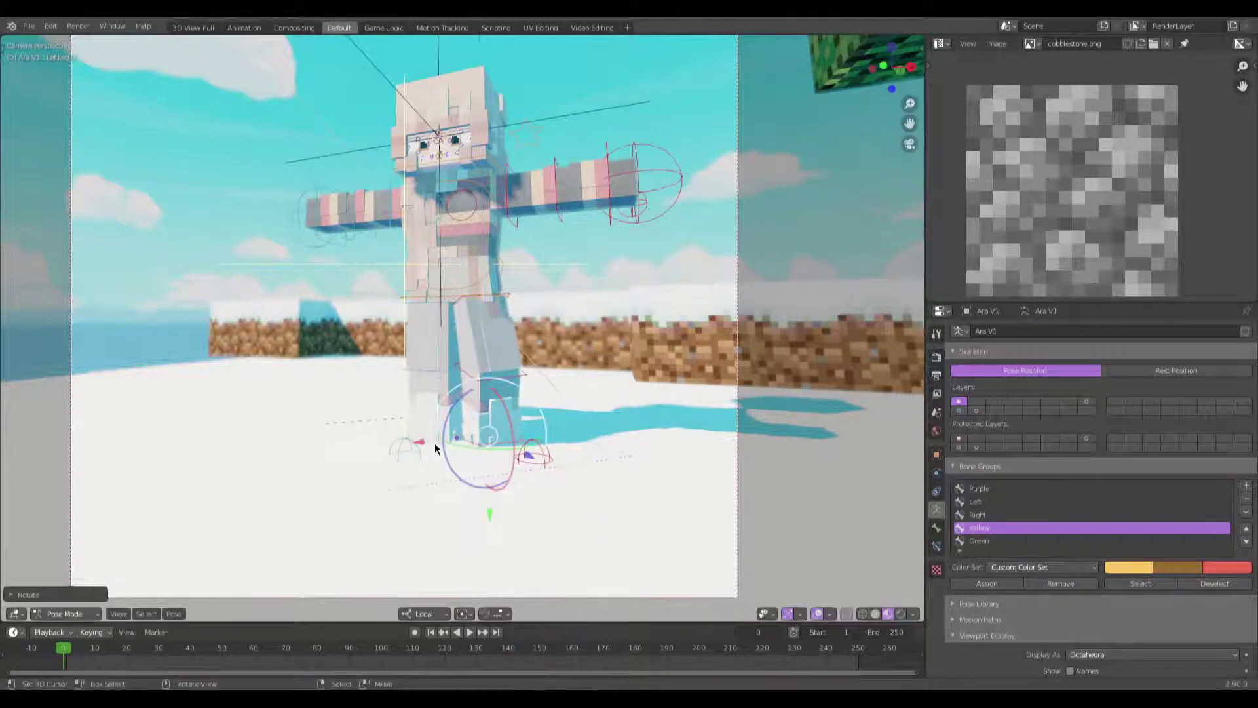
key("g")
left_click(510, 480)
key("r")
left_click(544, 324)
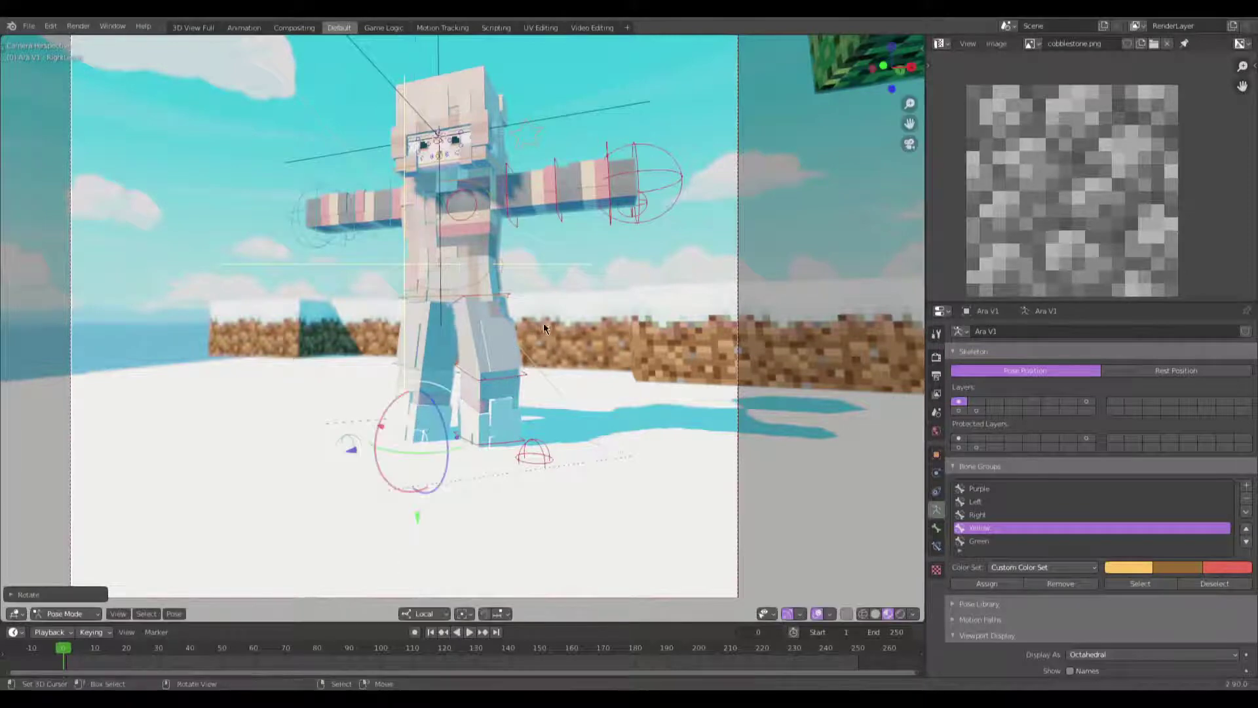
Step: Lower the character's pelvis slightly and rotate it freely to turn and tilt the upper body
left_click(476, 282)
key("g")
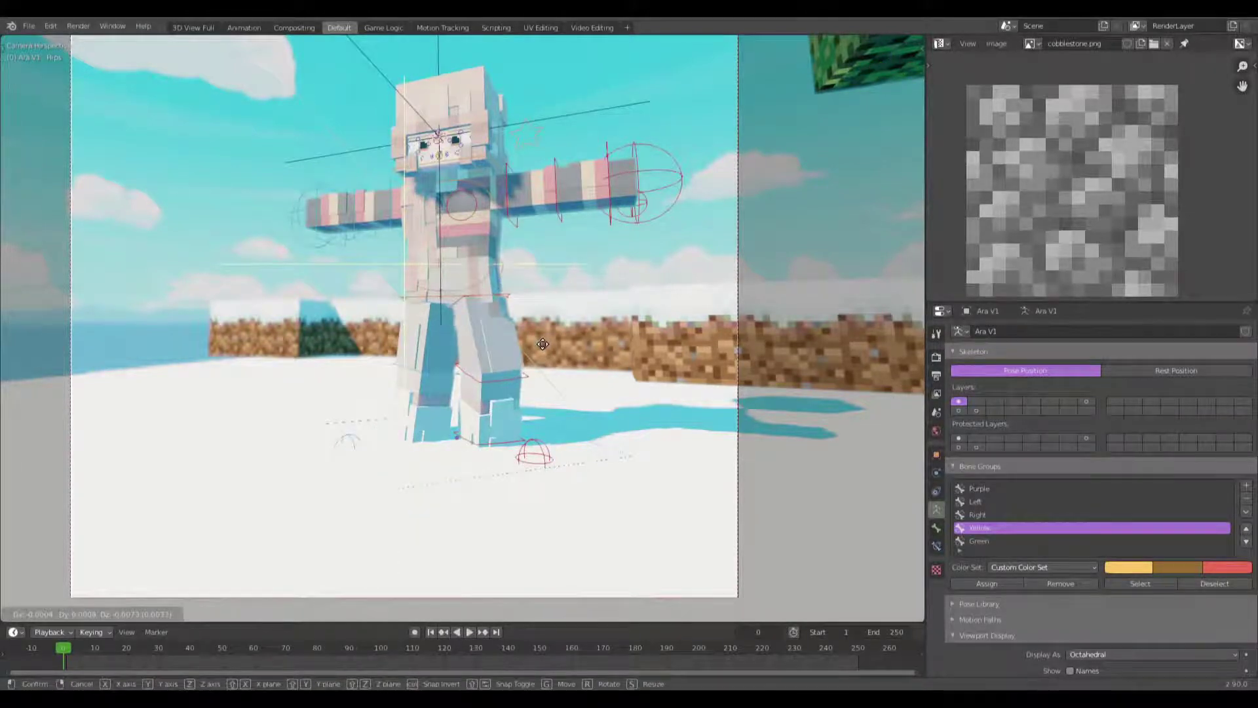
left_click(543, 343)
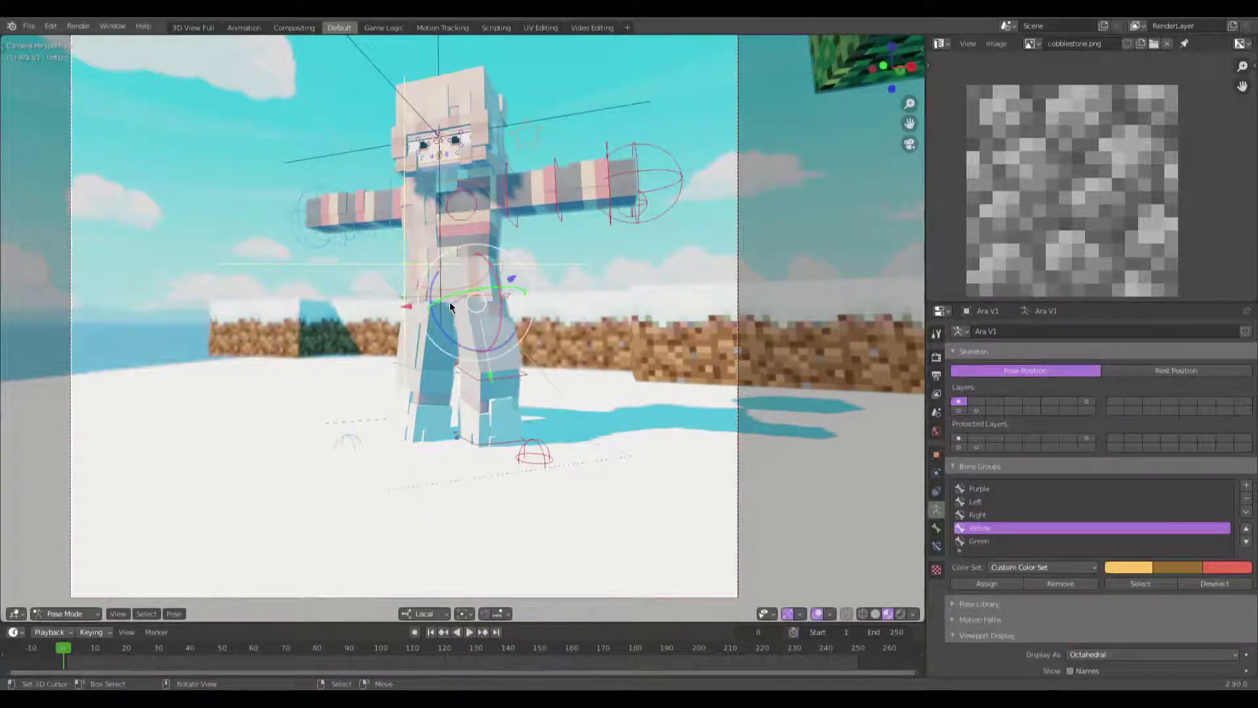
key("g")
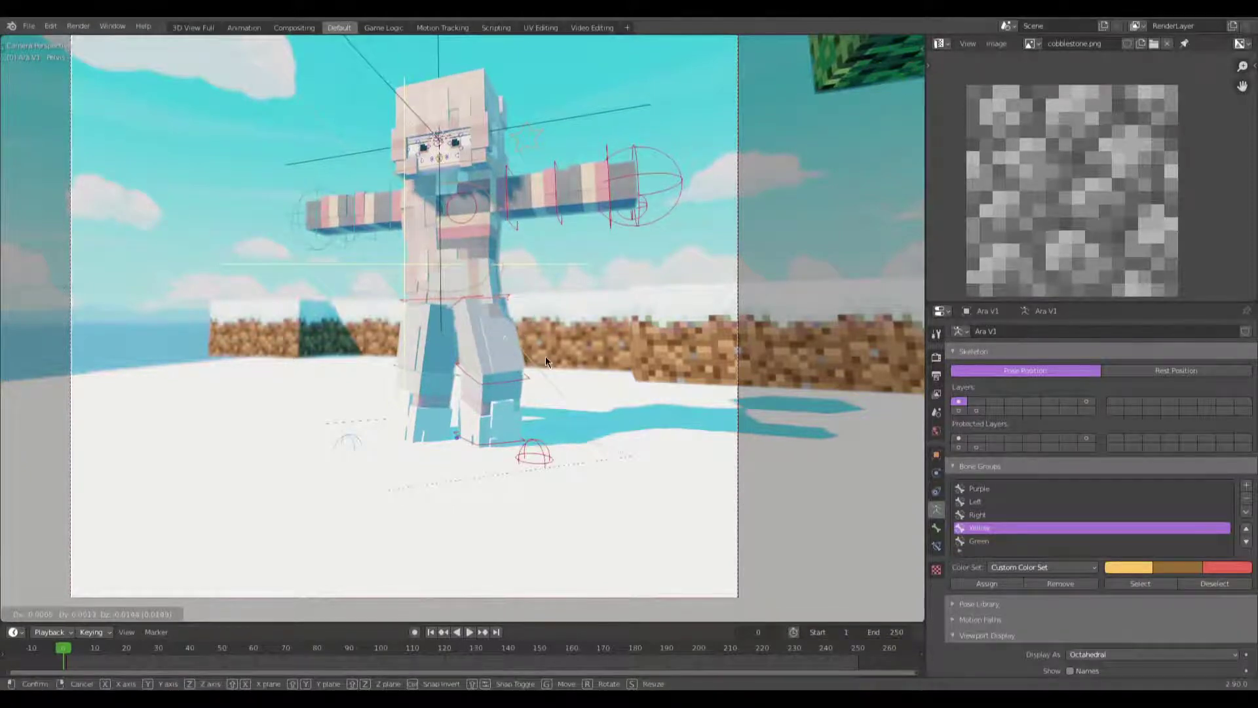
left_click(545, 356)
key("r")
key("r")
left_click(665, 276)
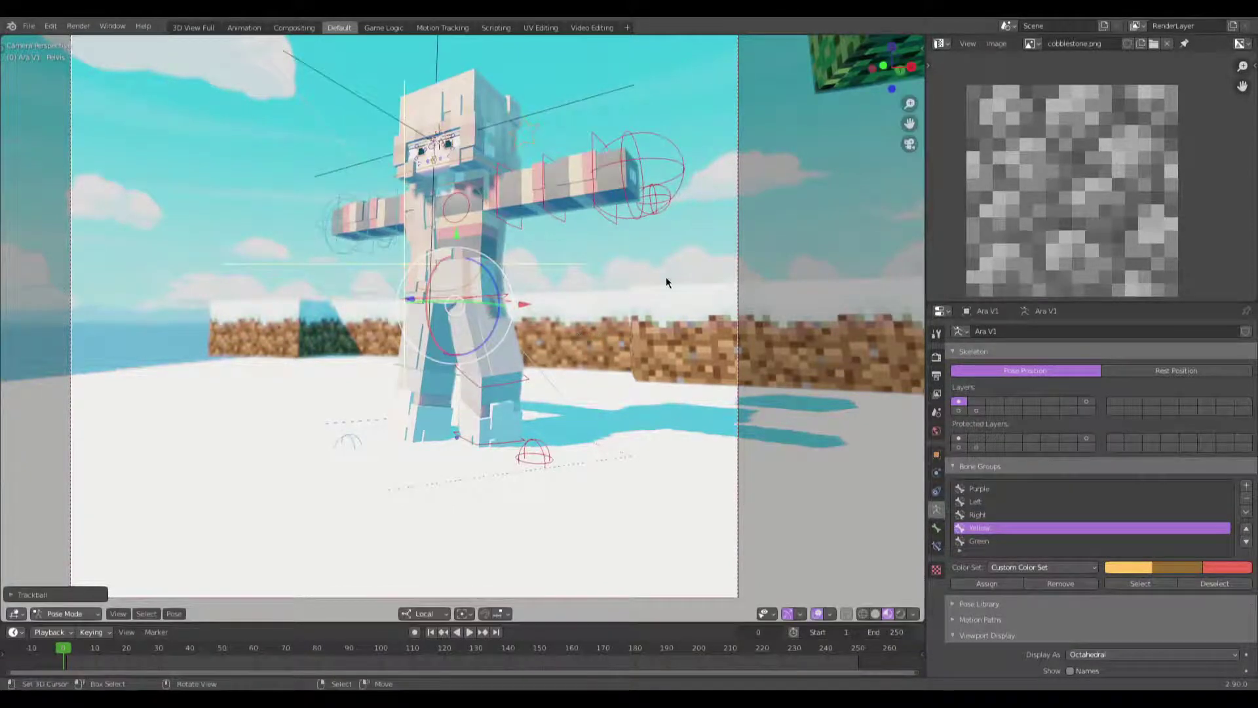
Step: Adjust the rotation of the hips and torso bones to turn the chest back toward the camera
left_click(477, 272)
key("r")
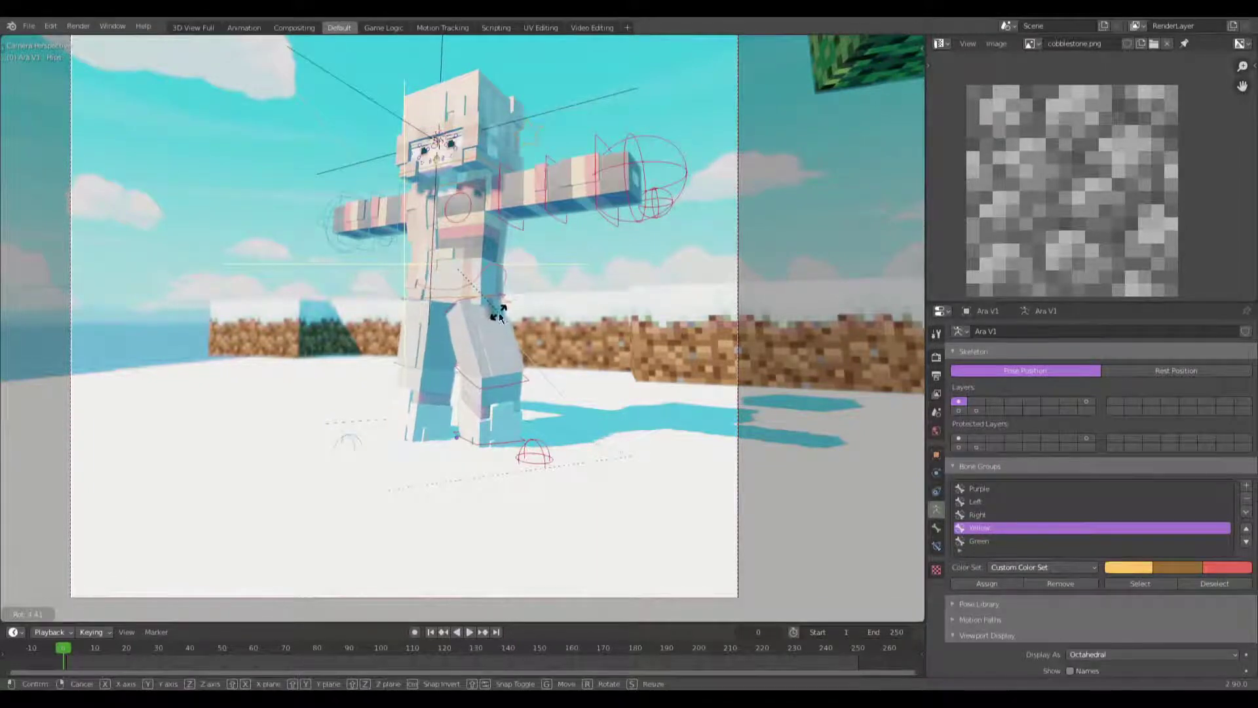
left_click(500, 314)
left_click(452, 186)
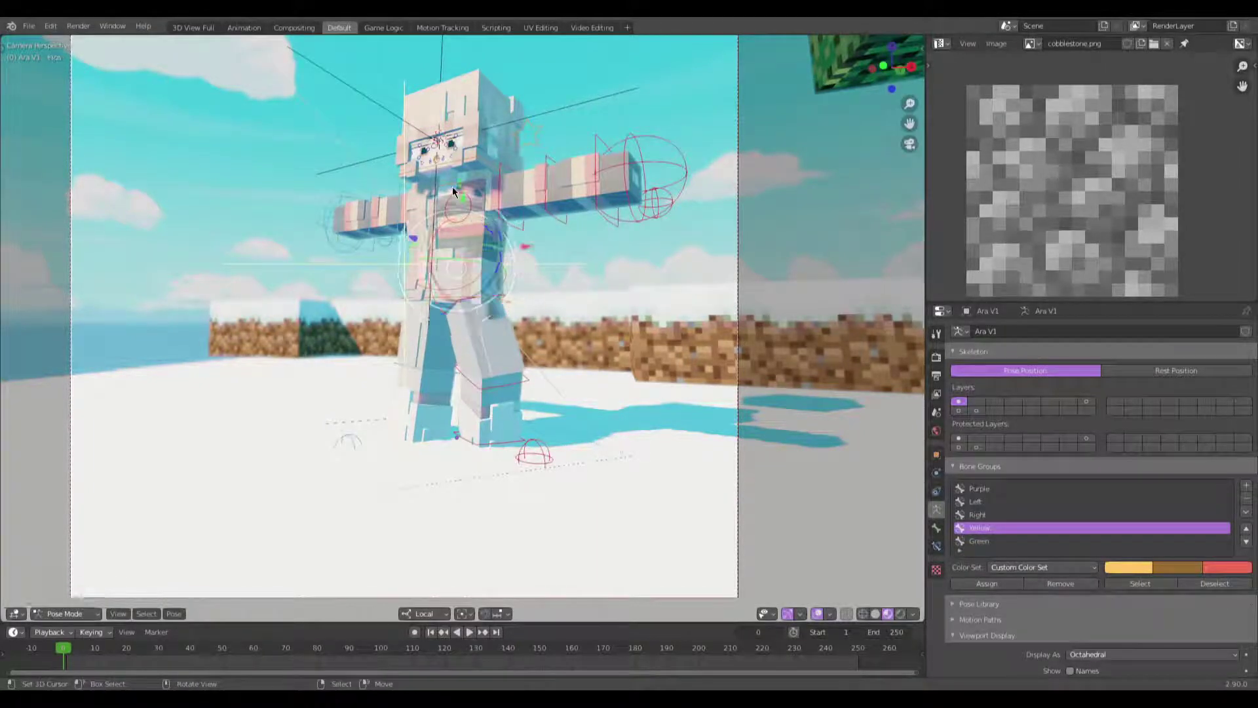
left_click(510, 299)
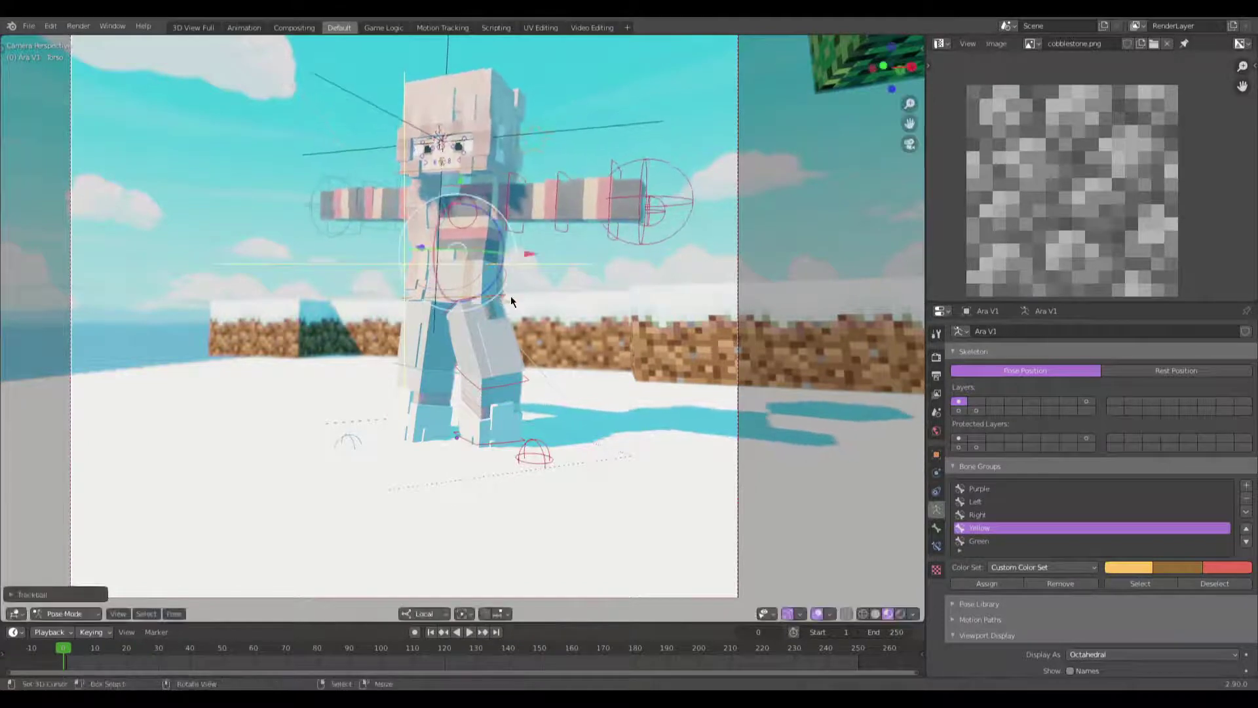
Step: Rotate the head bone freely and adjust its tilt so the face looks toward the camera
left_click(471, 179)
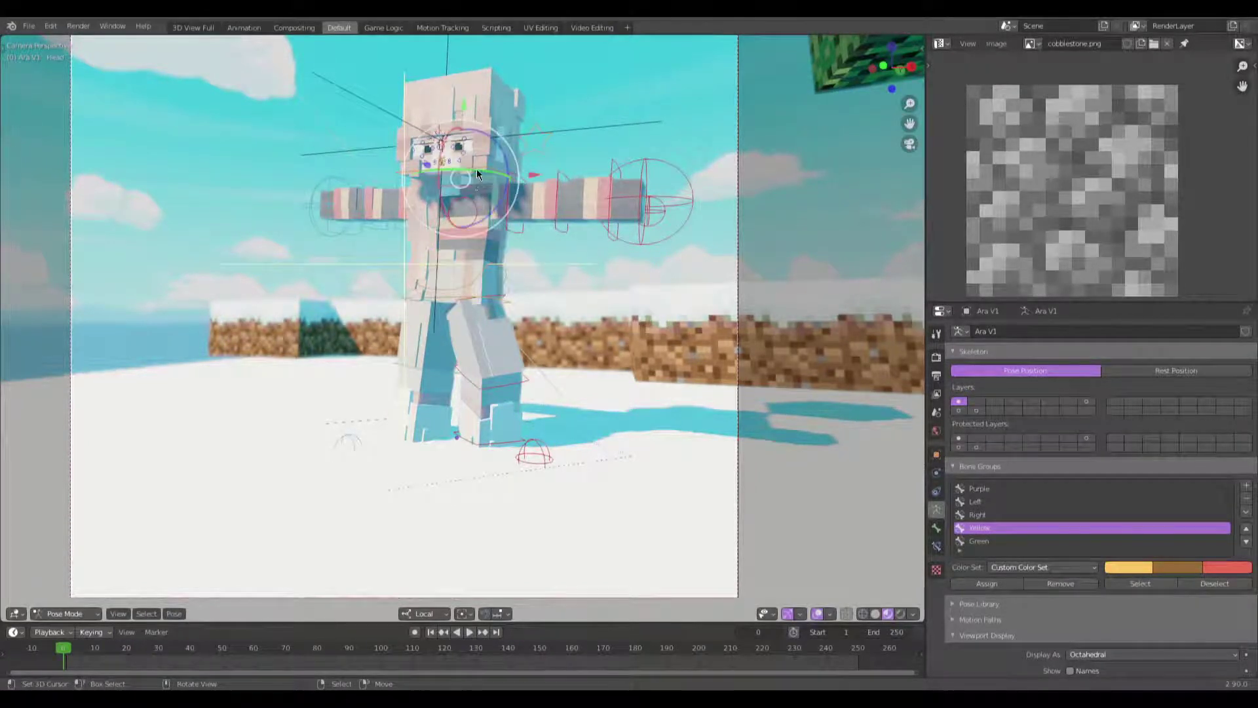
key("r")
key("r")
left_click(484, 211)
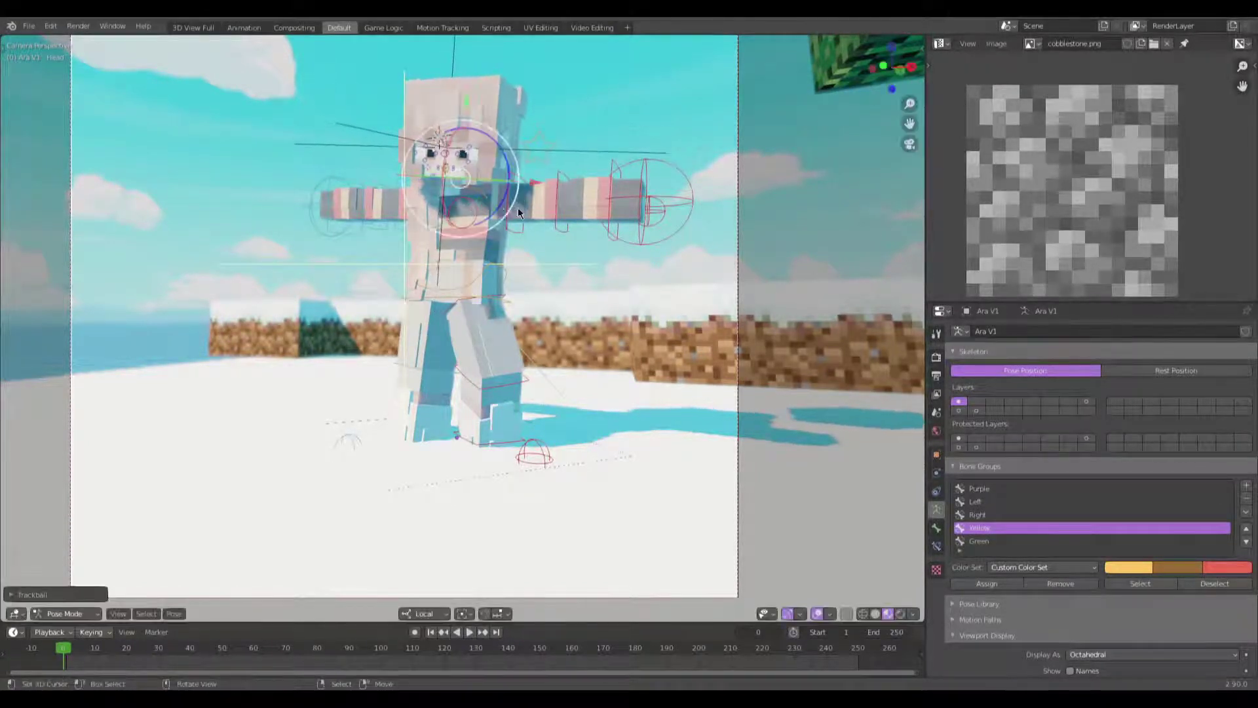
key("r")
left_click(533, 210)
Step: Bring the left arm's hand control in front of the chest and adjust its position along Z
scroll(538, 230, "up", 1)
middle_click_drag(542, 245, 531, 344, "shift")
right_click(677, 320)
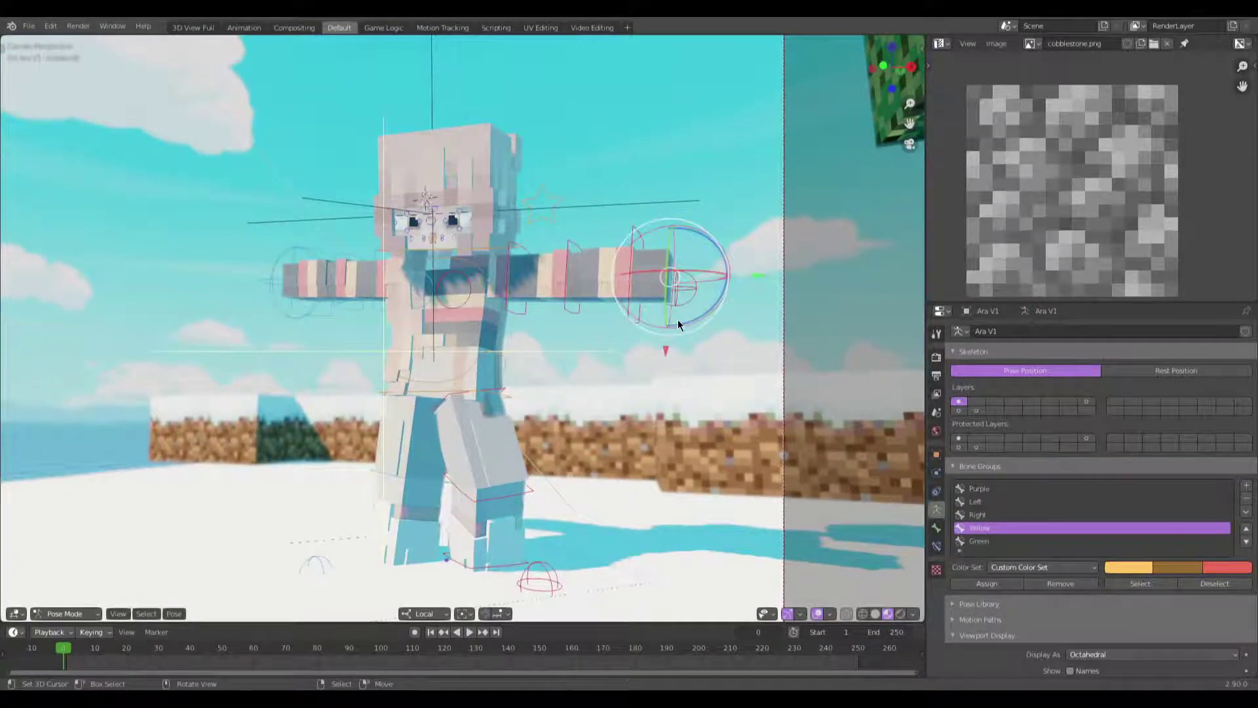
key("g")
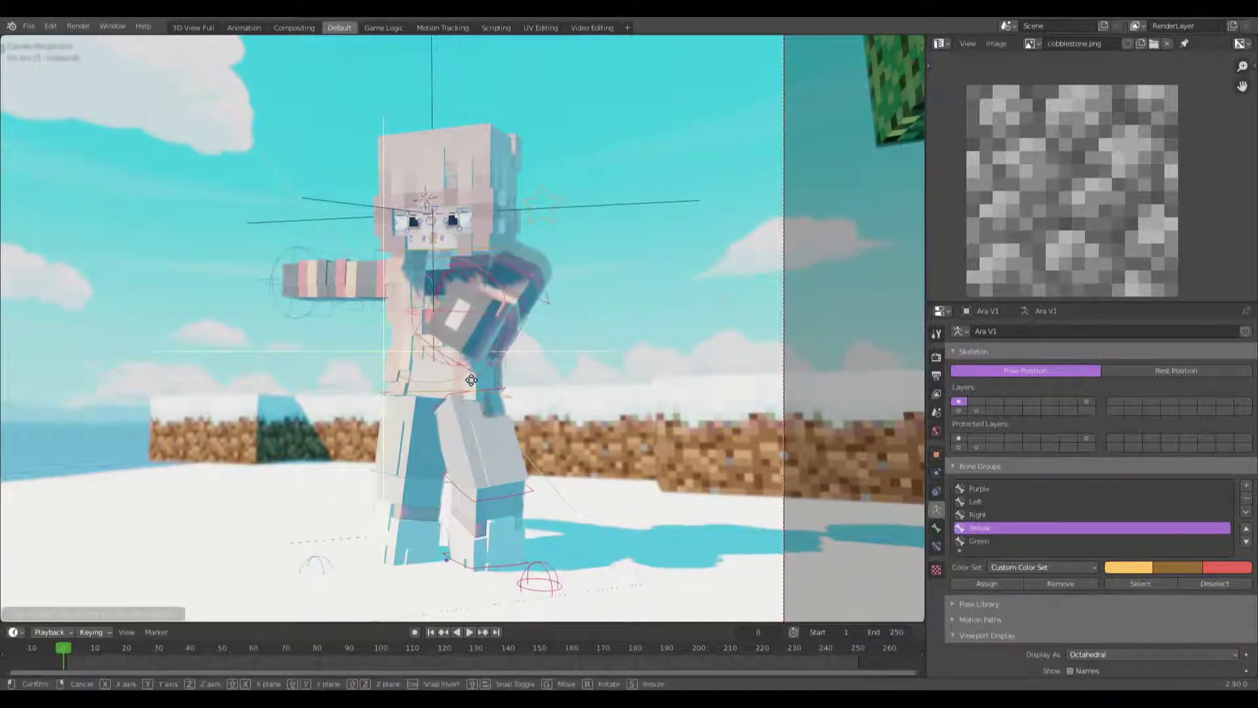
left_click(533, 388)
key("g")
key("z")
left_click(567, 279)
Step: Reposition the left arm's hand control so the forearm crosses in front of the chest
middle_click_drag(568, 279, 525, 385)
scroll(586, 357, "up", 2)
scroll(586, 356, "up", 2)
key("g")
left_click(659, 336)
scroll(525, 384, "down", 1)
scroll(525, 383, "down", 2)
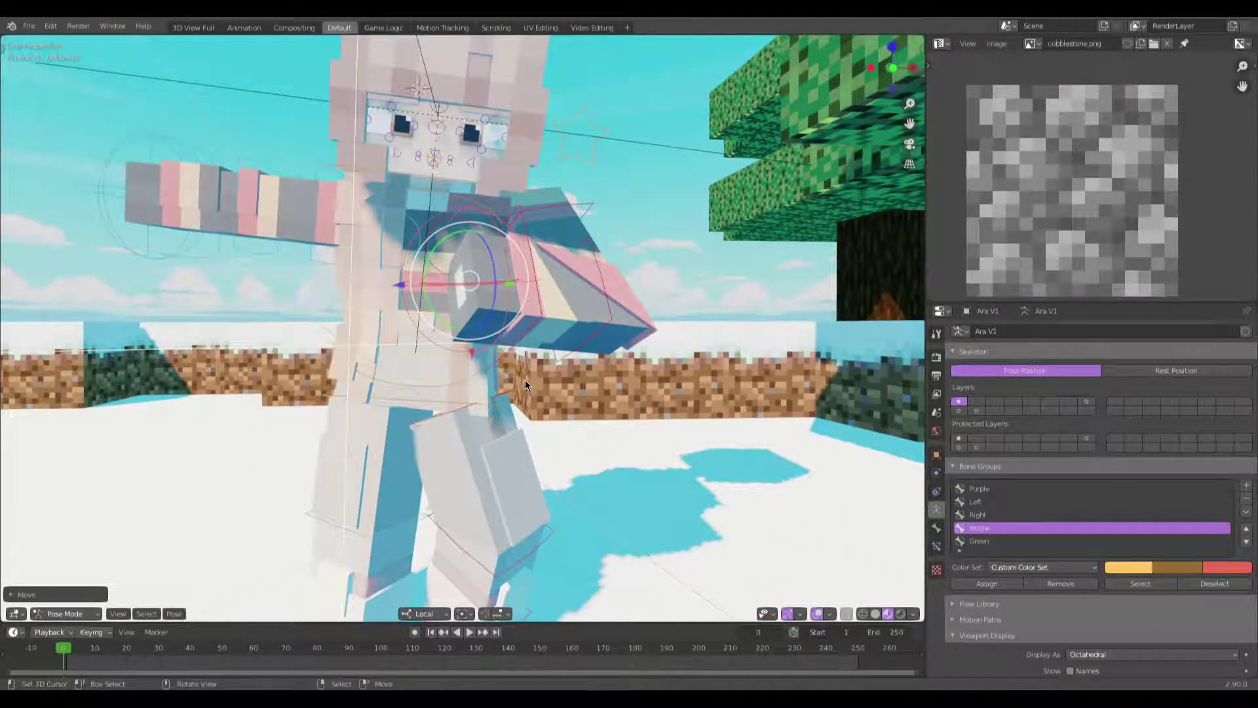
middle_click_drag(535, 366, 567, 467)
key("g")
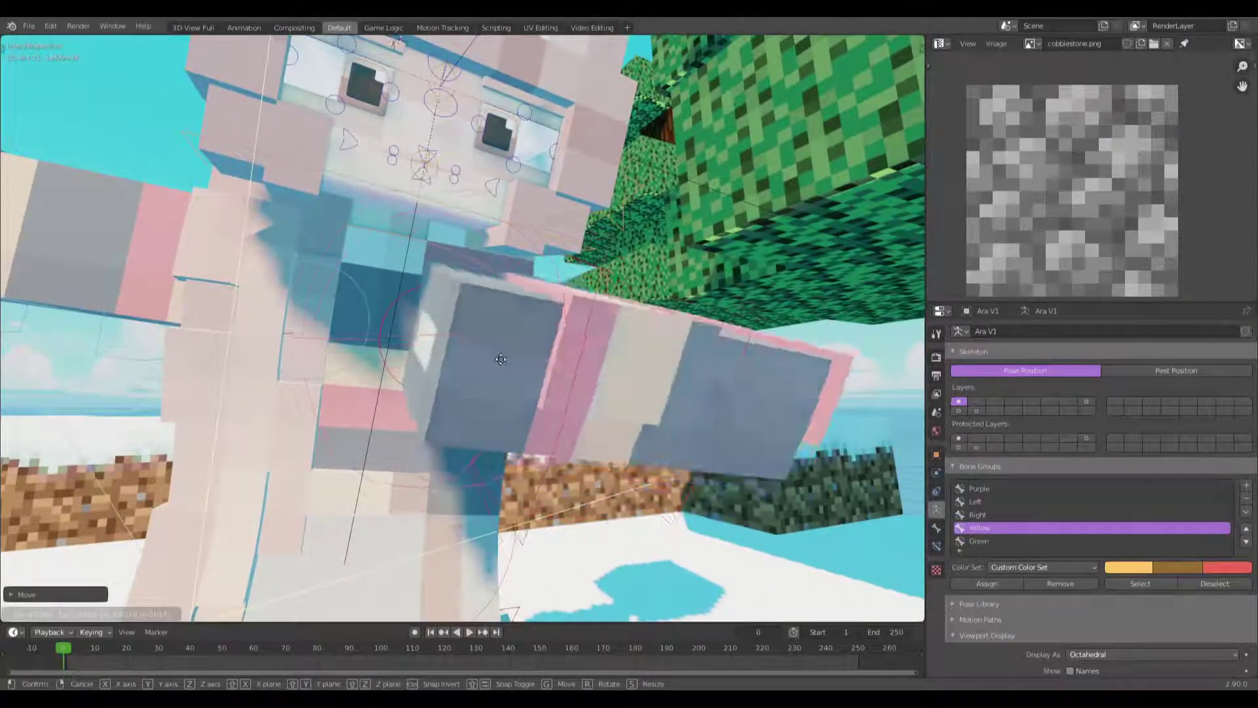
left_click(492, 366)
Step: Adjust the left hand control's rotation about Z and shift it slightly in front of the chest
key("r")
key("z")
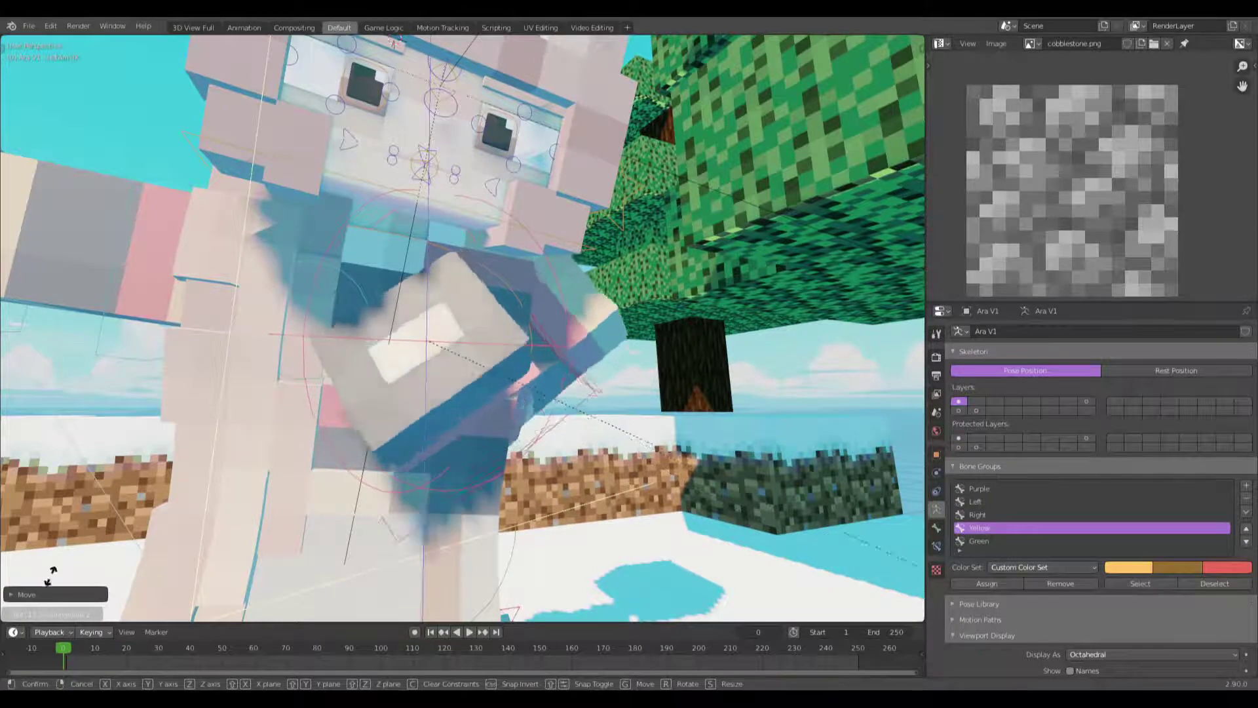
left_click(87, 548)
middle_click_drag(383, 471, 391, 469)
key("g")
left_click(396, 459)
scroll(396, 459, "down", 4)
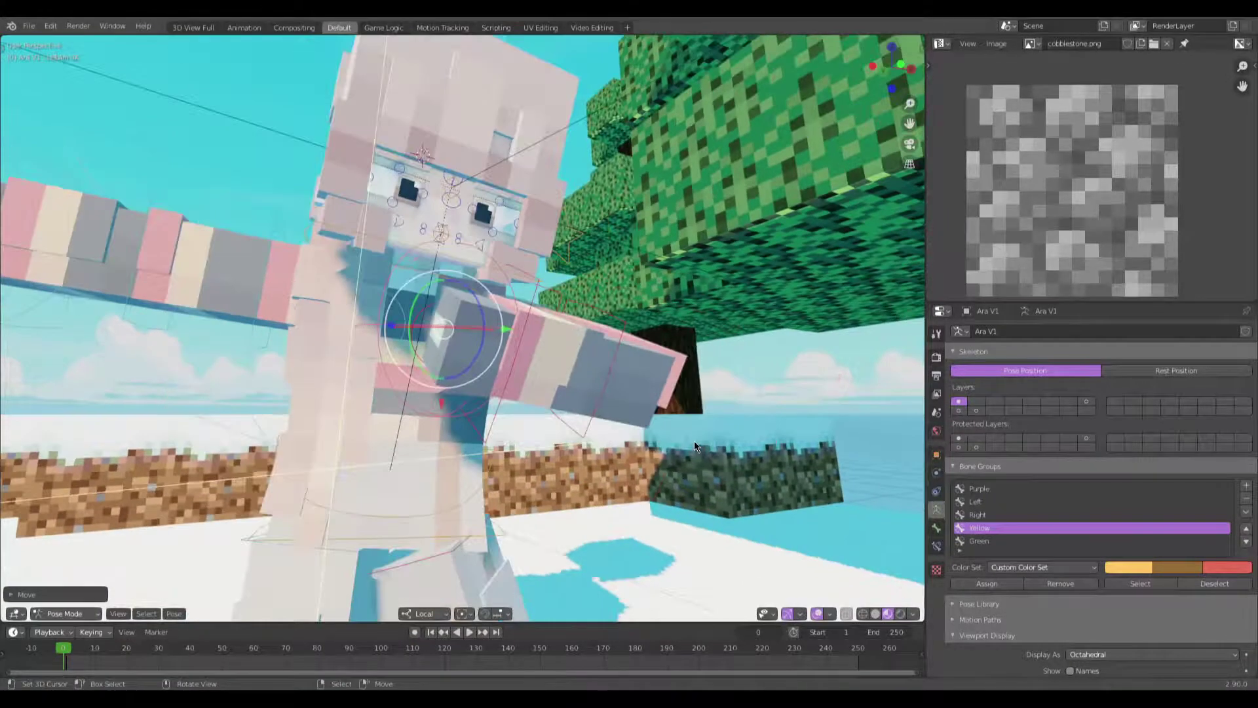
Step: Move the left elbow control down toward the ground and reposition the left hand at the chest
key("shift+z")
key("shift+z")
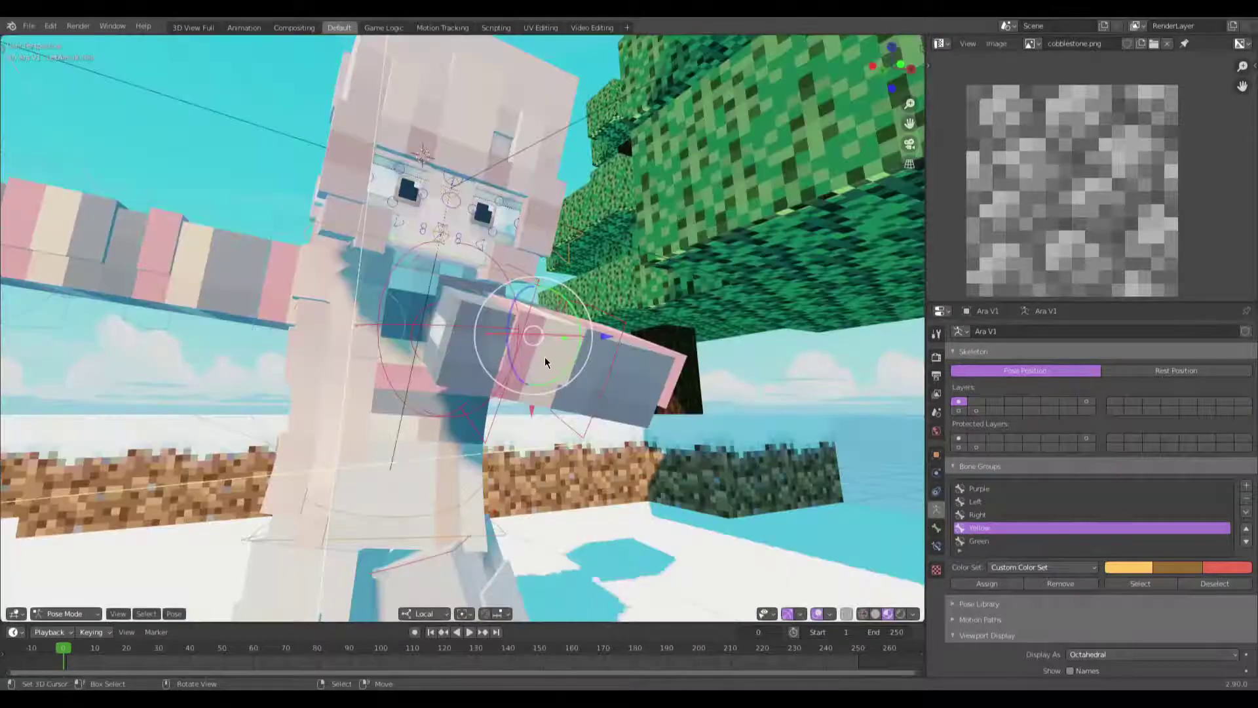
key("g")
left_click(629, 590)
middle_click_drag(602, 556, 511, 554)
right_click(489, 319)
key("g")
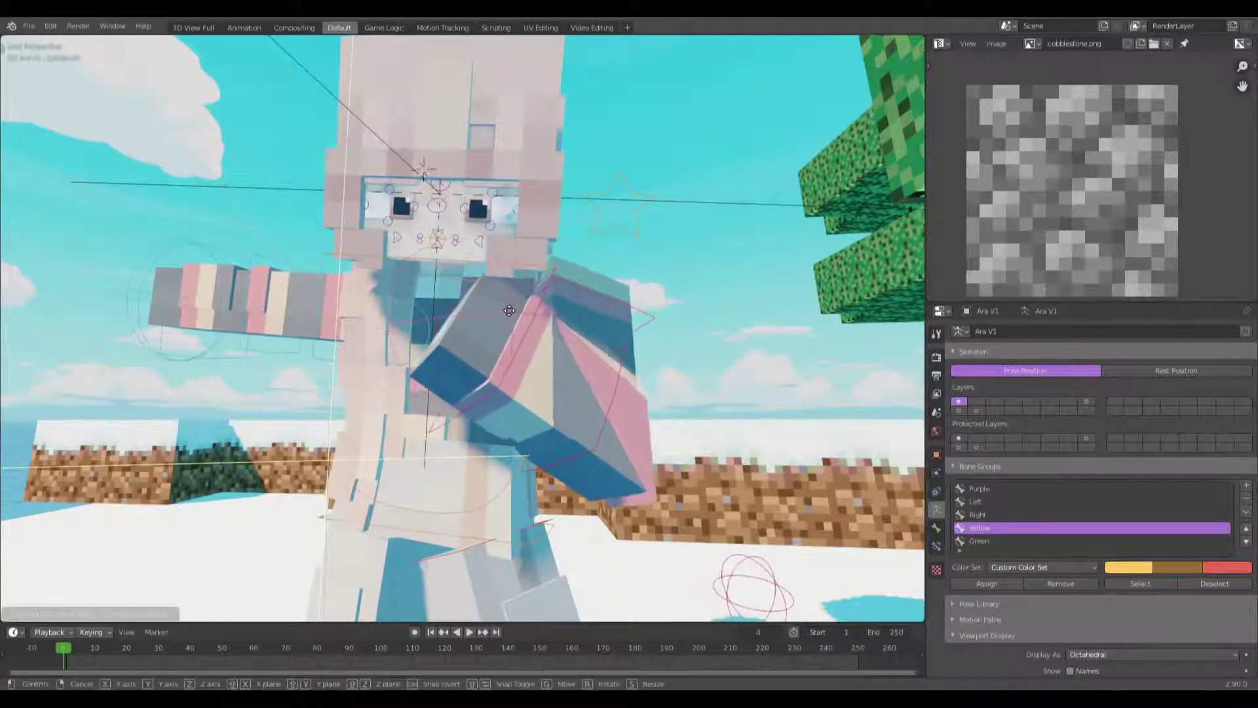
left_click(513, 310)
Step: Bring the right hand control in to the chest and move the right elbow control down and outward
right_click(151, 344)
middle_click_drag(151, 344, 222, 357)
key("g")
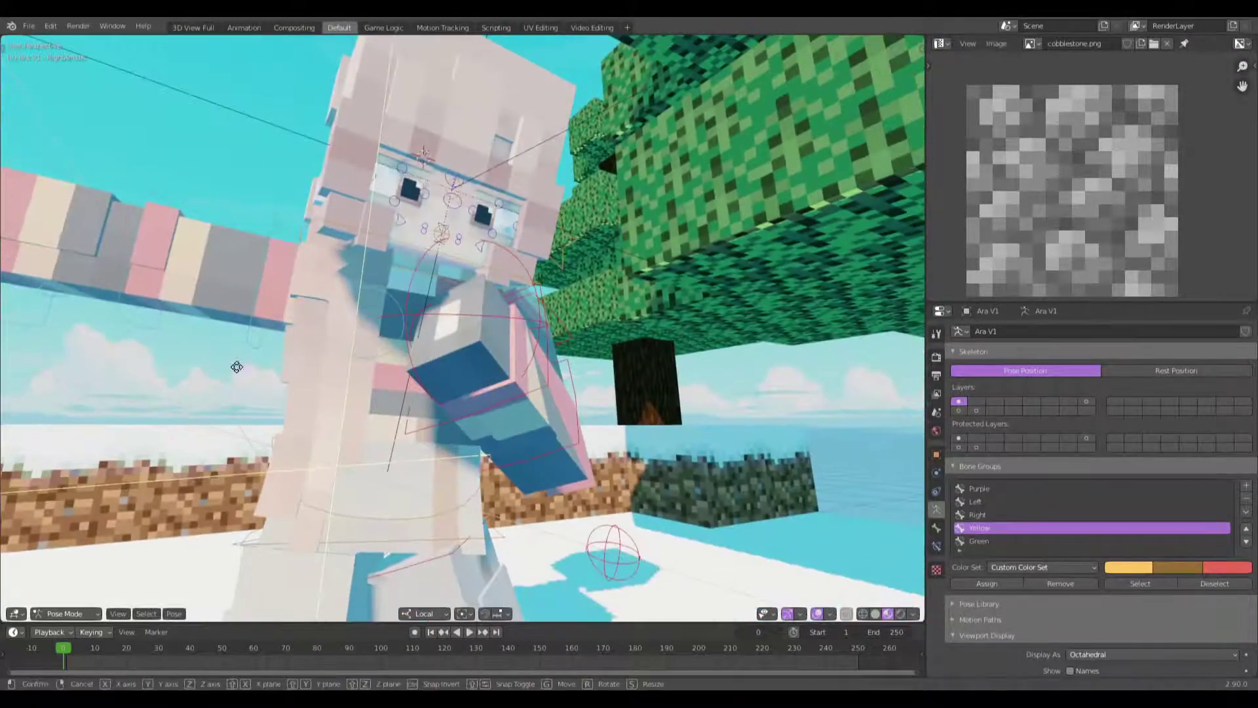
left_click(554, 423)
key("shift+z")
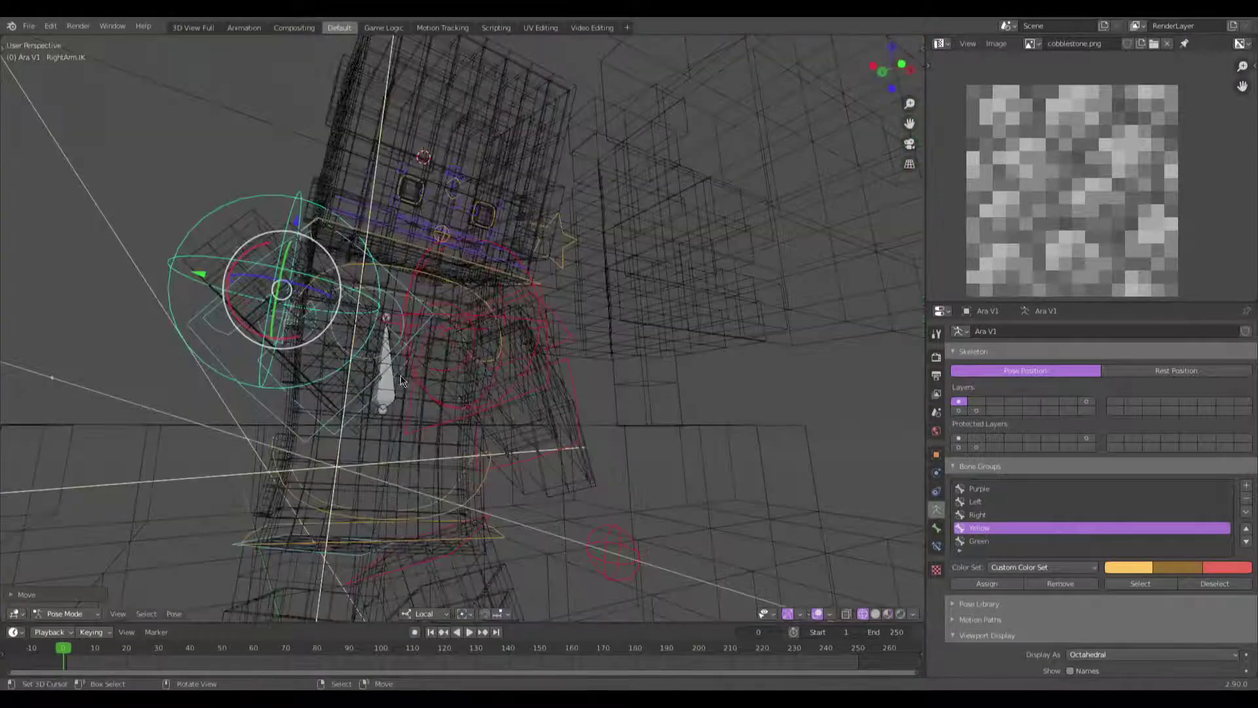
key("shift+z")
key("g")
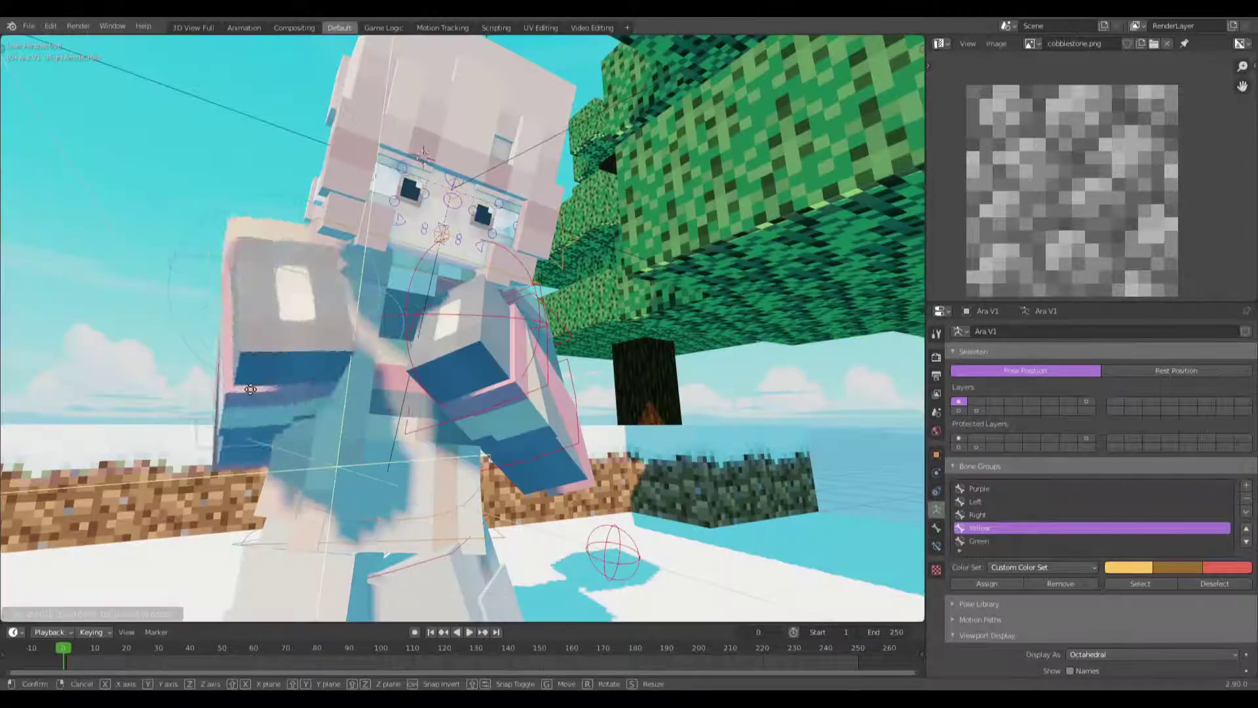
left_click(85, 505)
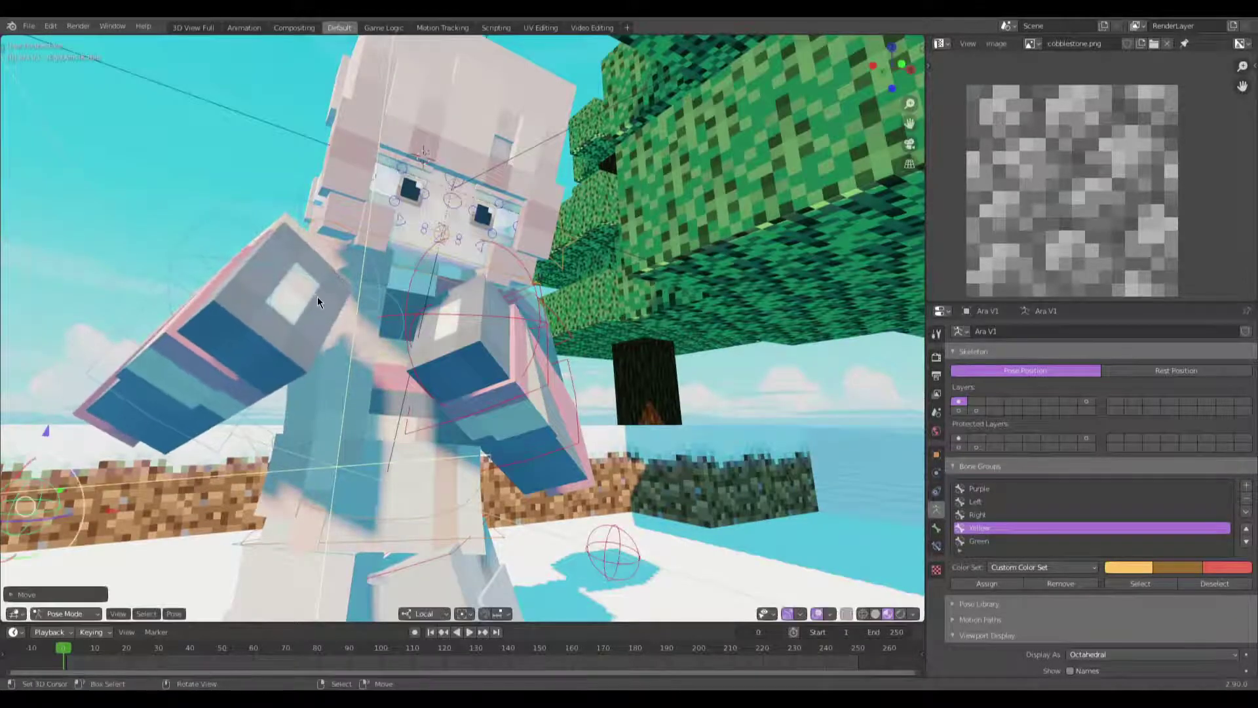
Step: Shift the right hand control toward the left hand and rotate it to turn the forearm inward
middle_click_drag(336, 285, 323, 365)
key("g")
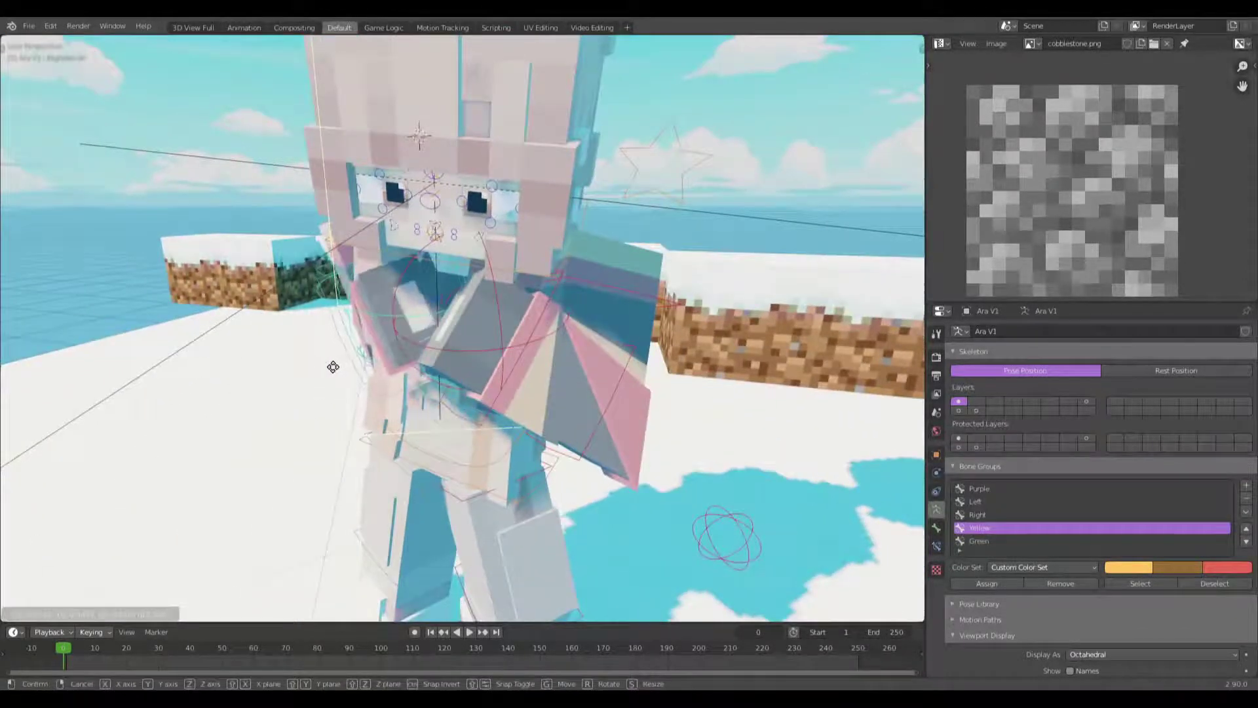
left_click(577, 369)
key("r")
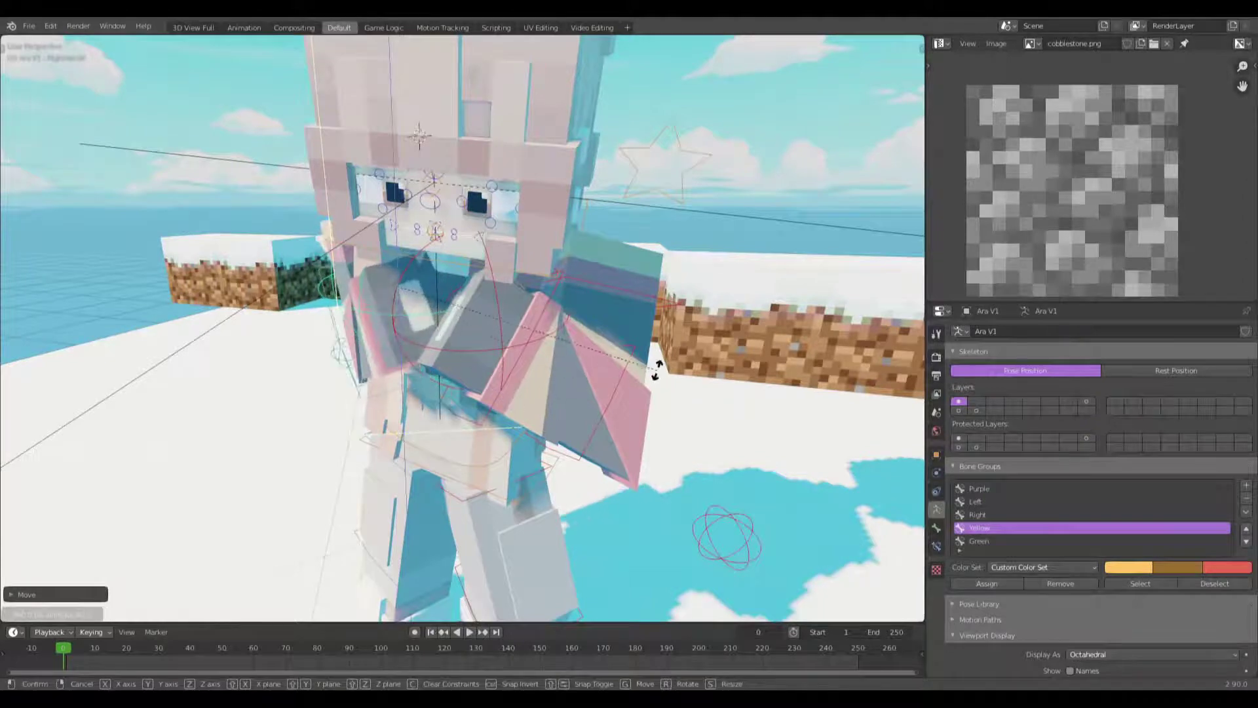
left_click(798, 265)
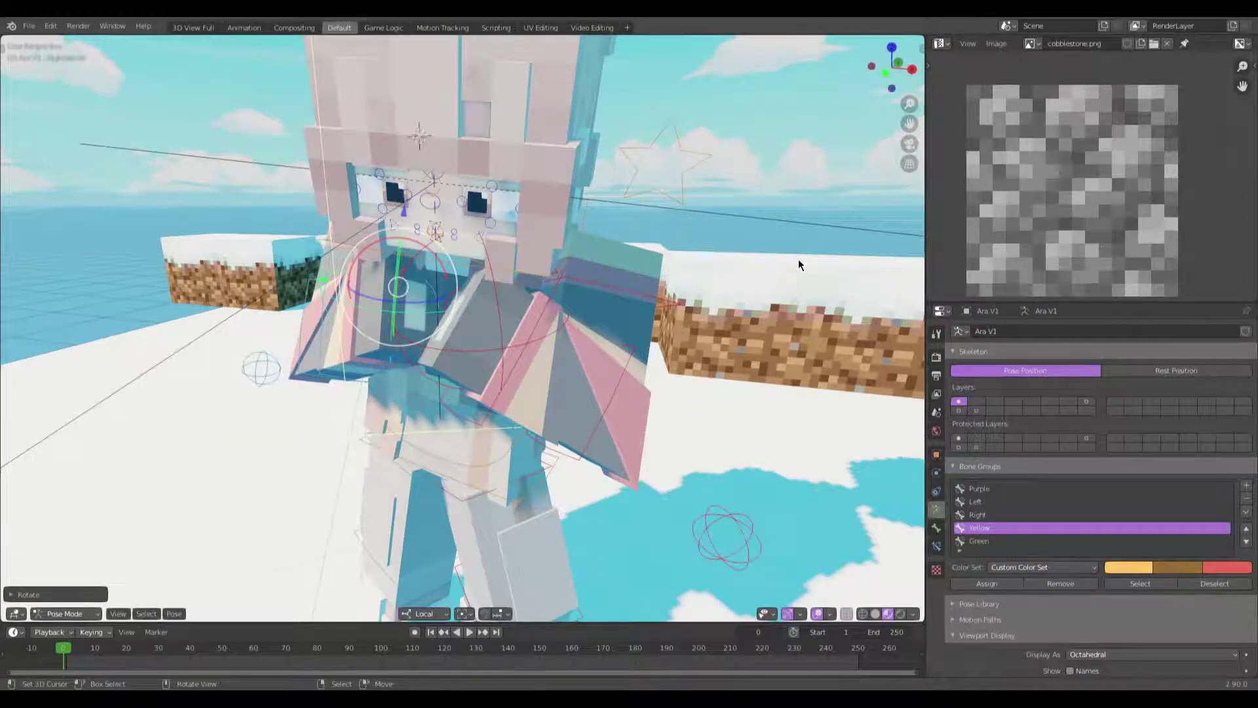
Step: Fine-tune the right hand control's position beside the left hand in front of the chest
middle_click_drag(798, 265, 447, 364)
key("g")
left_click(548, 338)
key("g")
left_click(523, 323)
middle_click_drag(522, 323, 604, 357)
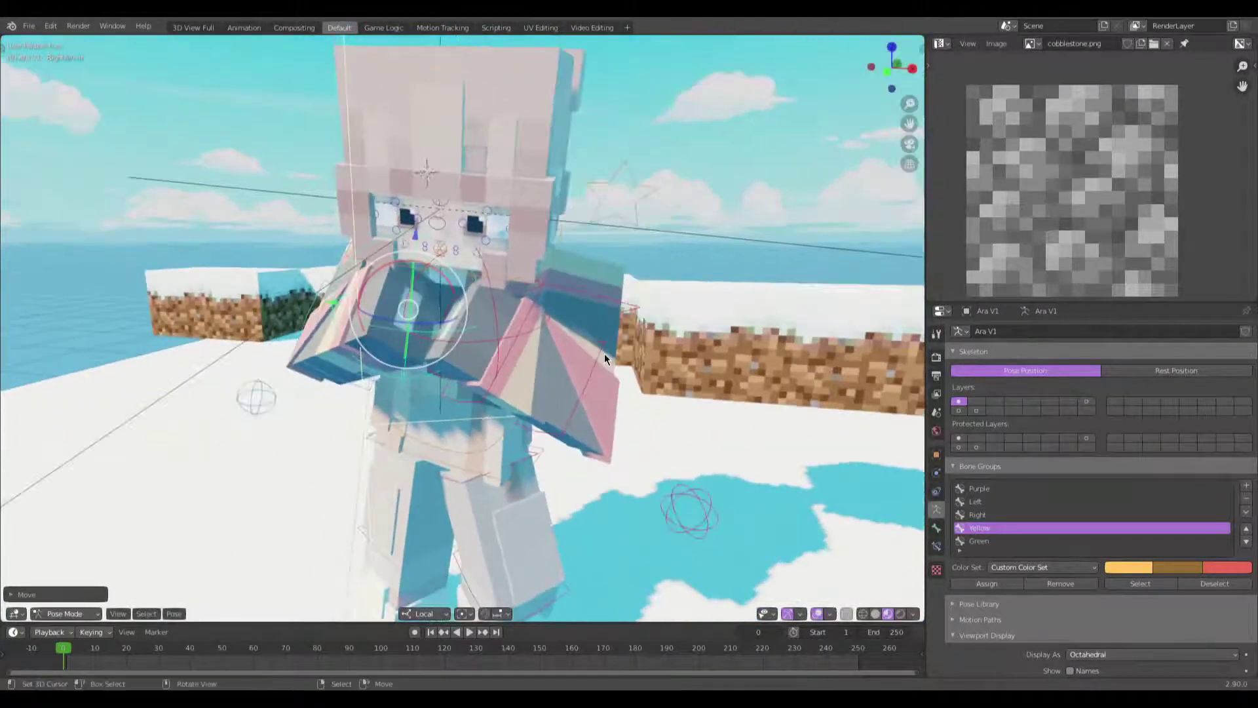
Step: Rotate the left hand control to adjust the forearm's angle beneath the chin
right_click(477, 300)
middle_click_drag(477, 300, 504, 297)
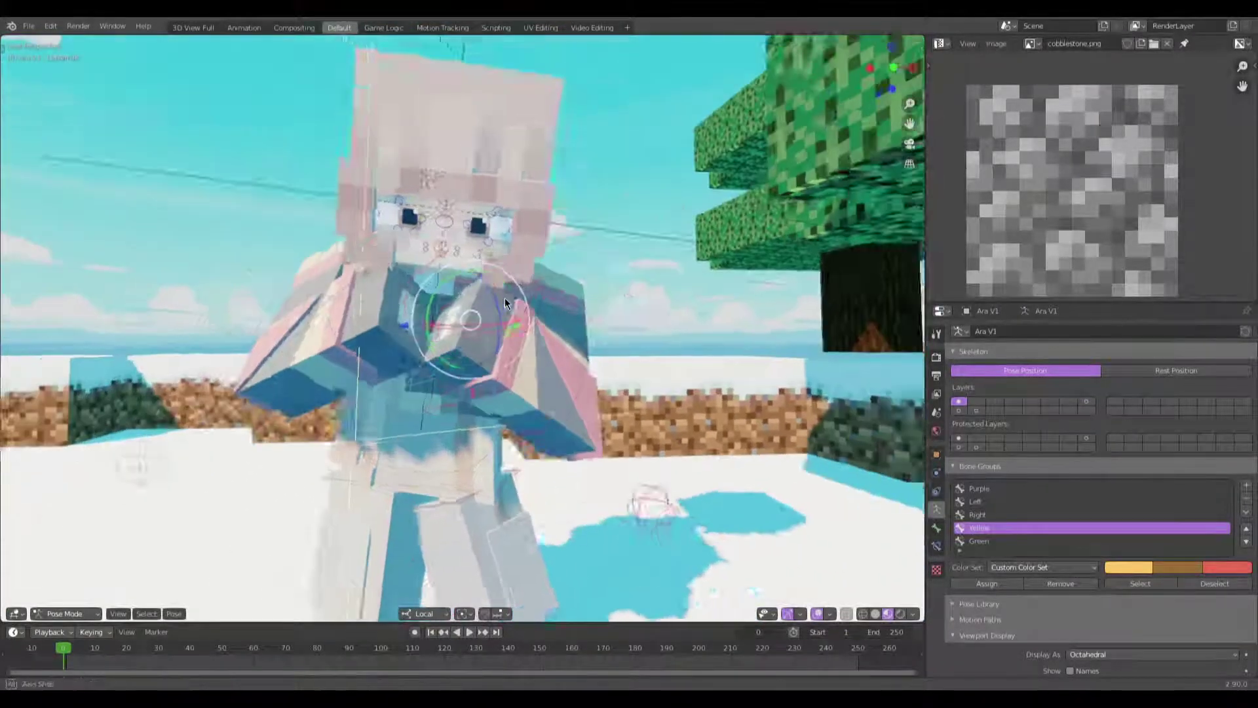
scroll(462, 272, "up", 3)
middle_click_drag(586, 336, 700, 375)
key("r")
left_click(646, 393)
Step: Rotate the head bone to tilt the face above the raised hands
middle_click_drag(478, 289, 512, 308, "shift")
right_click(512, 328)
key("r")
left_click(639, 354)
Step: Move the mouth's corner and lip controls to widen and slightly open the mouth
scroll(502, 320, "up", 2)
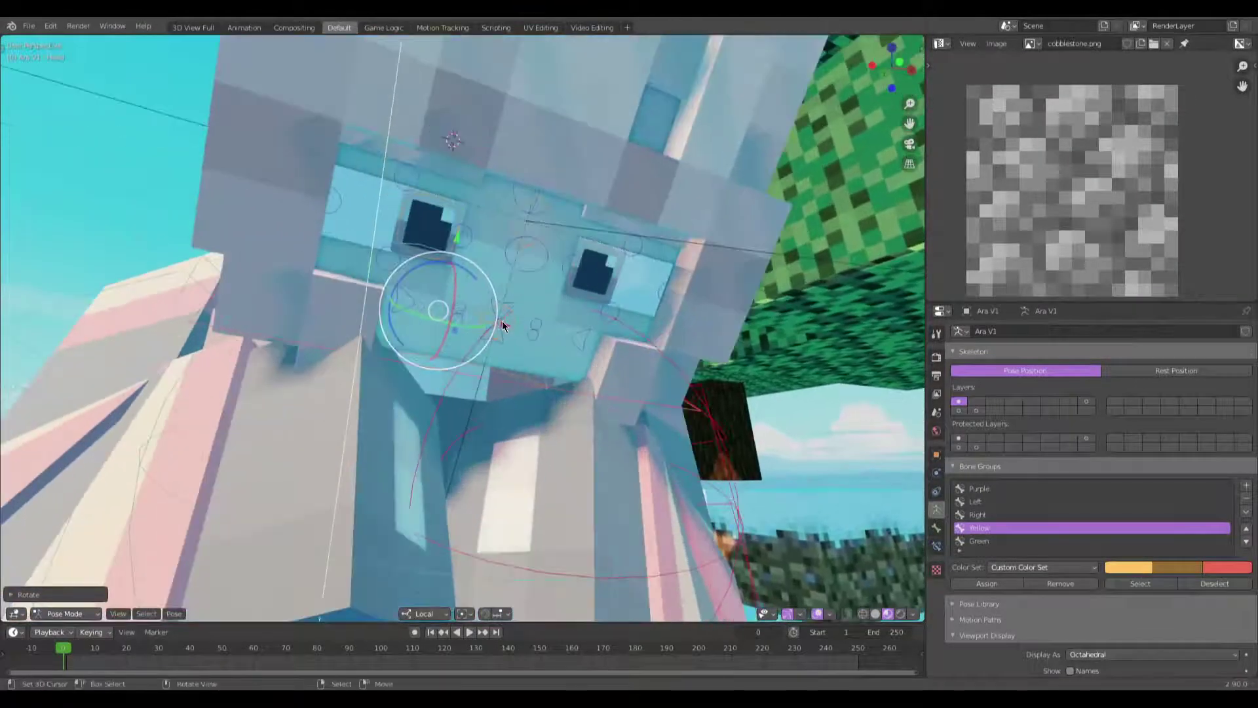
left_click(500, 340)
key("g")
right_click(504, 348)
key("g")
left_click(491, 355)
key("g")
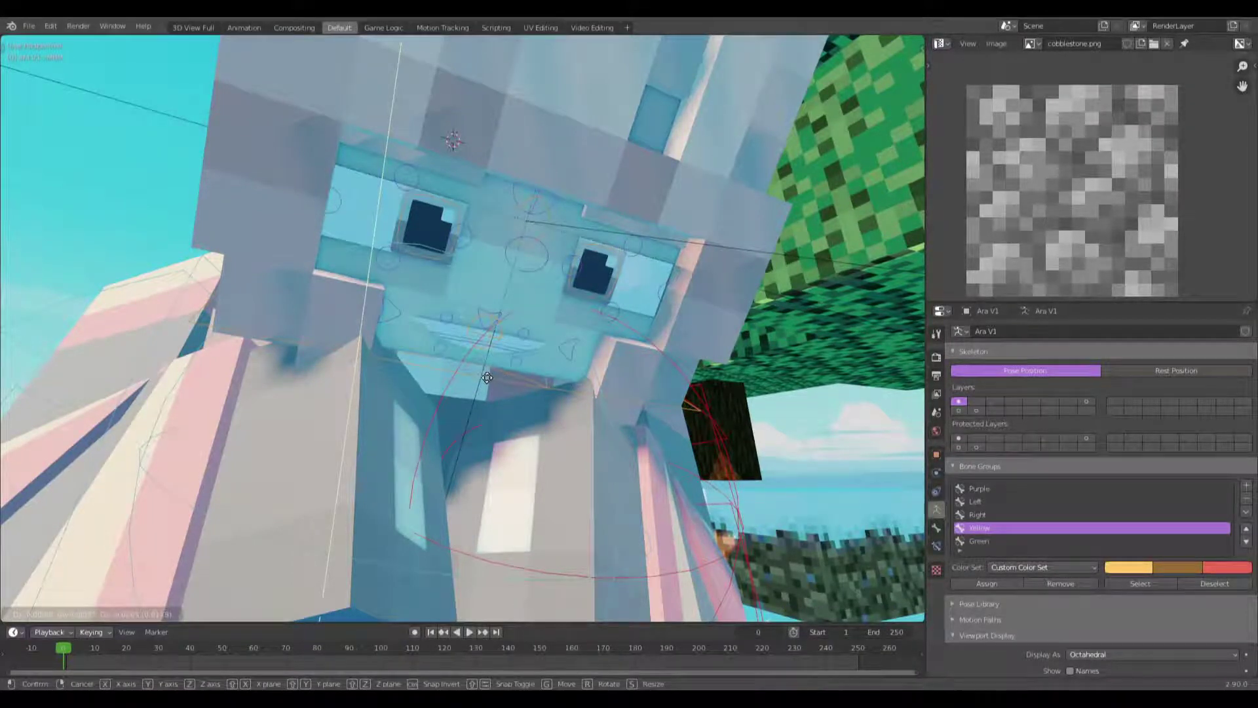
left_click(538, 354)
left_click(400, 313)
key("g")
left_click(430, 328)
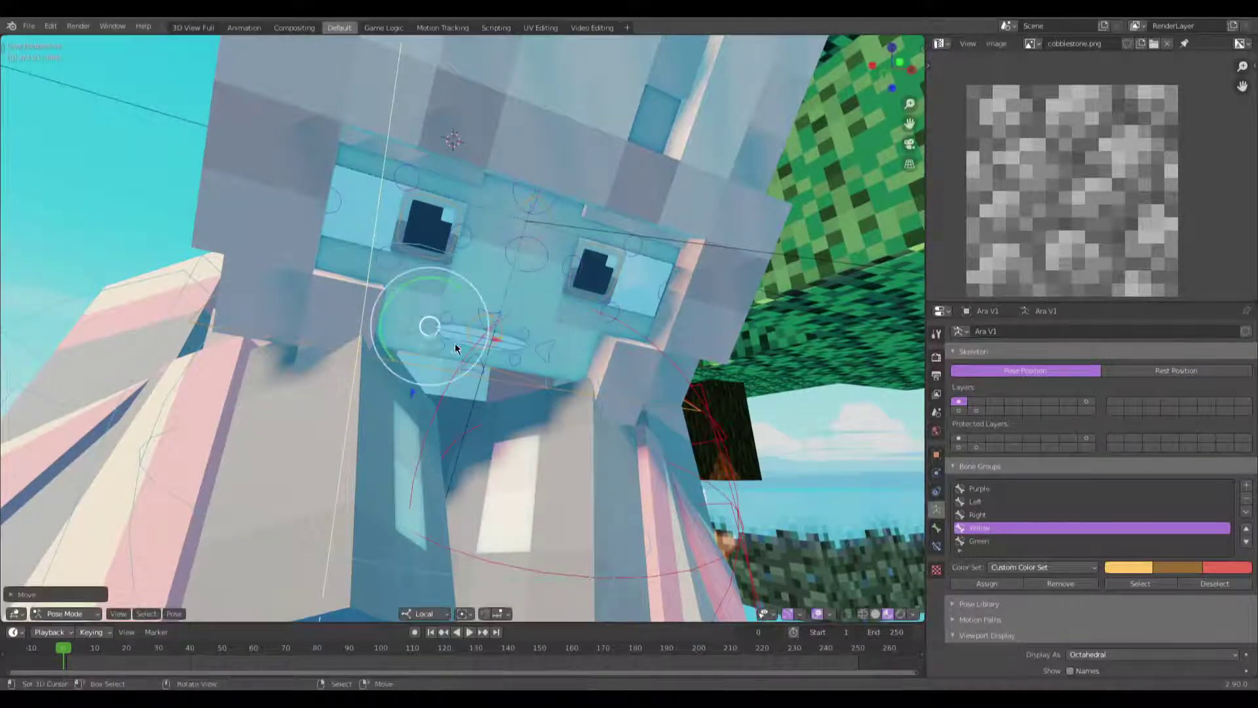
Step: Move the upper lip's middle and left-side controls to shape a wider mouth opening
scroll(498, 344, "up", 3)
middle_click_drag(521, 349, 503, 261, "shift")
right_click(506, 257)
key("g")
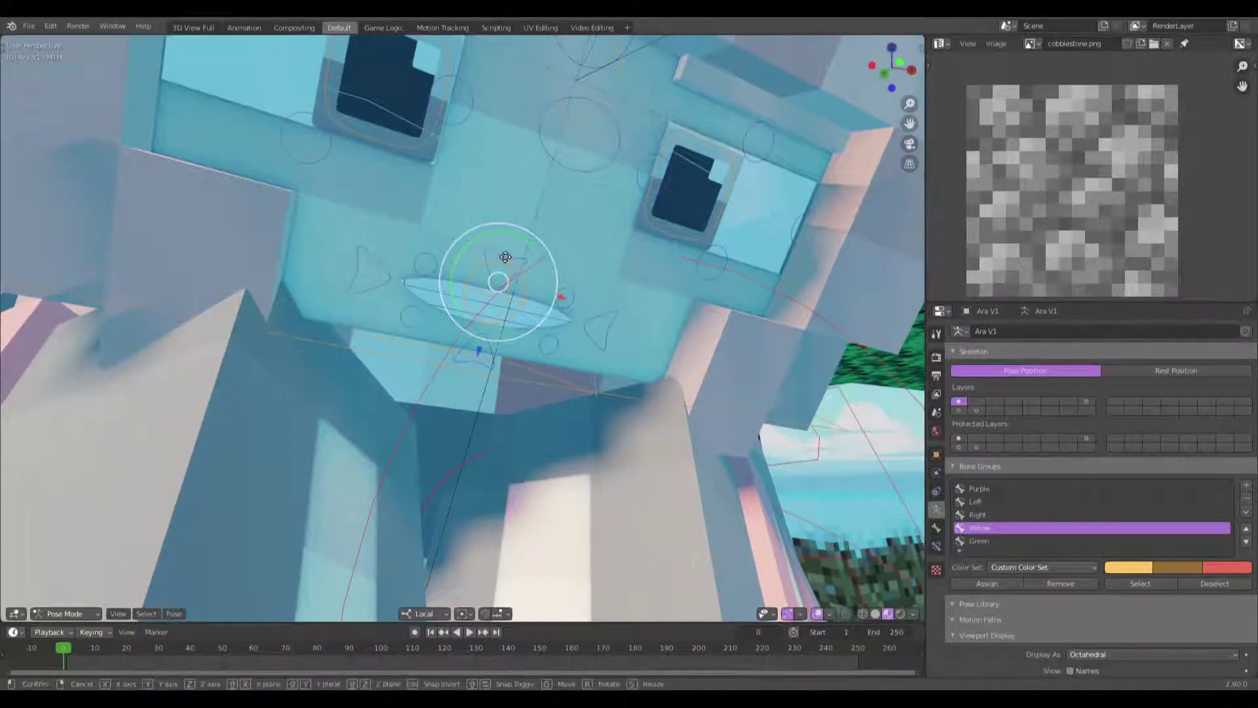
left_click(507, 248)
right_click(576, 287)
key("g")
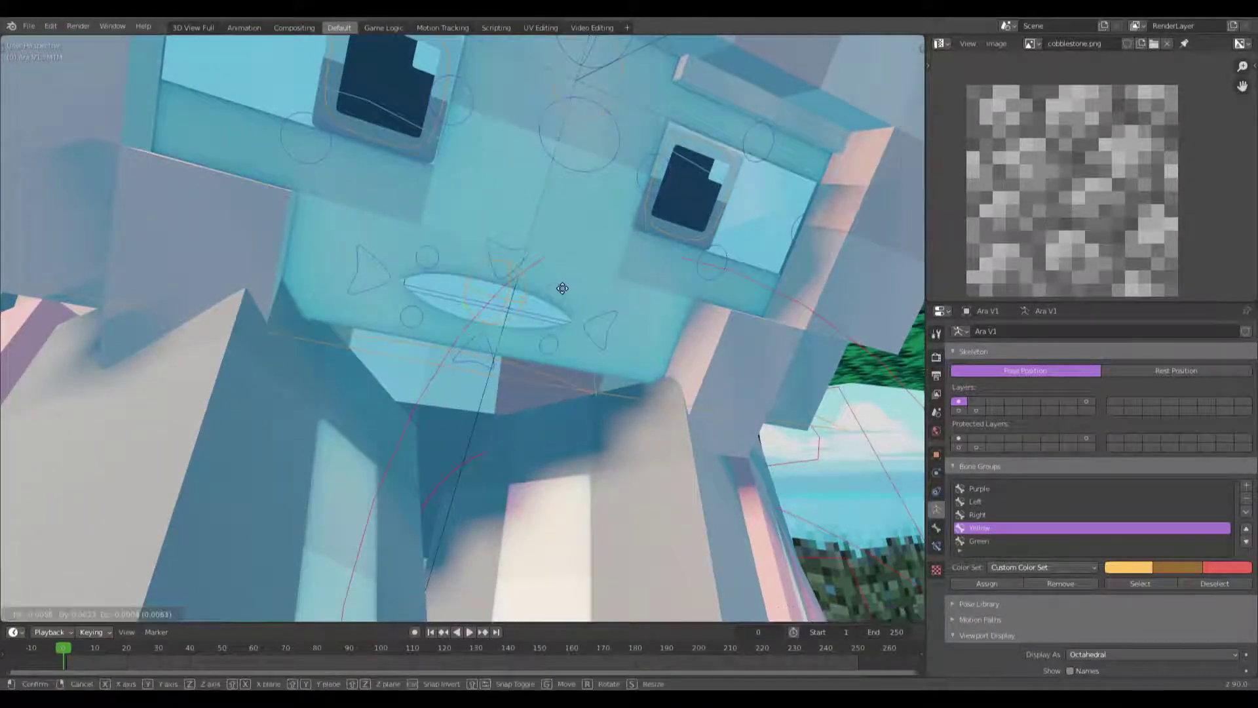
left_click(560, 290)
Step: Shape the remaining side of the upper lip and raise the upper teeth inside the mouth
right_click(444, 256)
key("g")
scroll(467, 270, "up", 5)
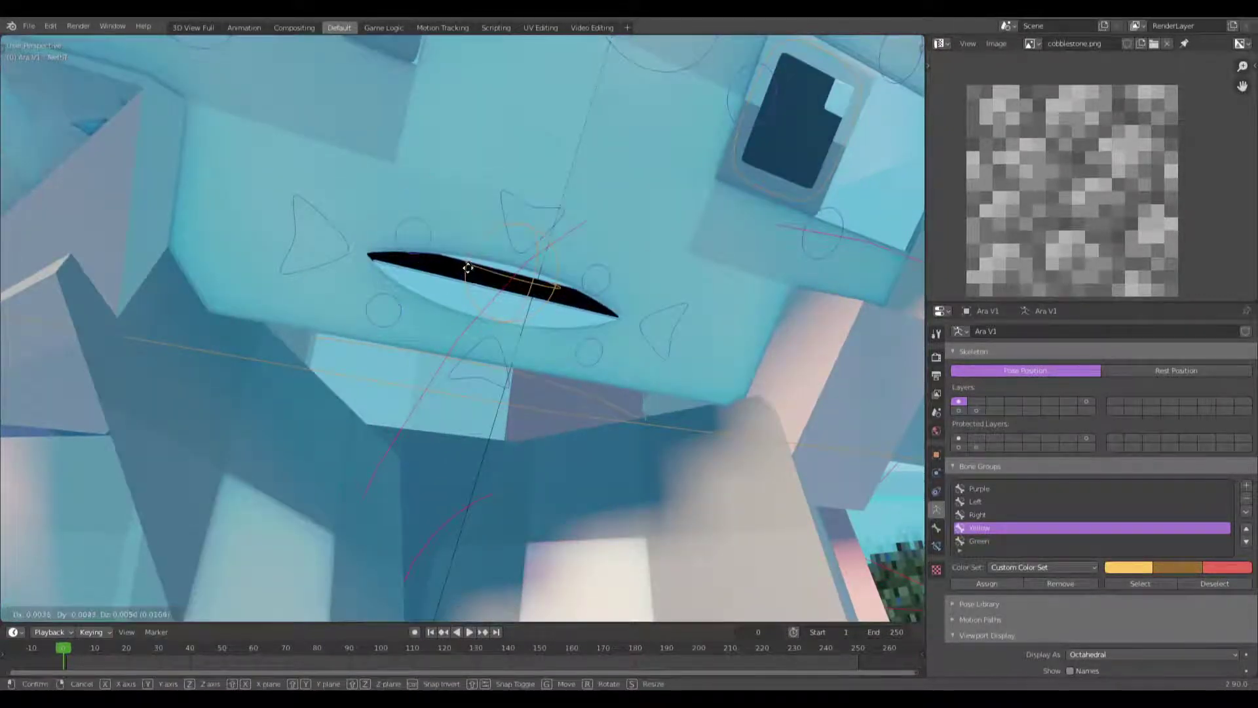
left_click(469, 268)
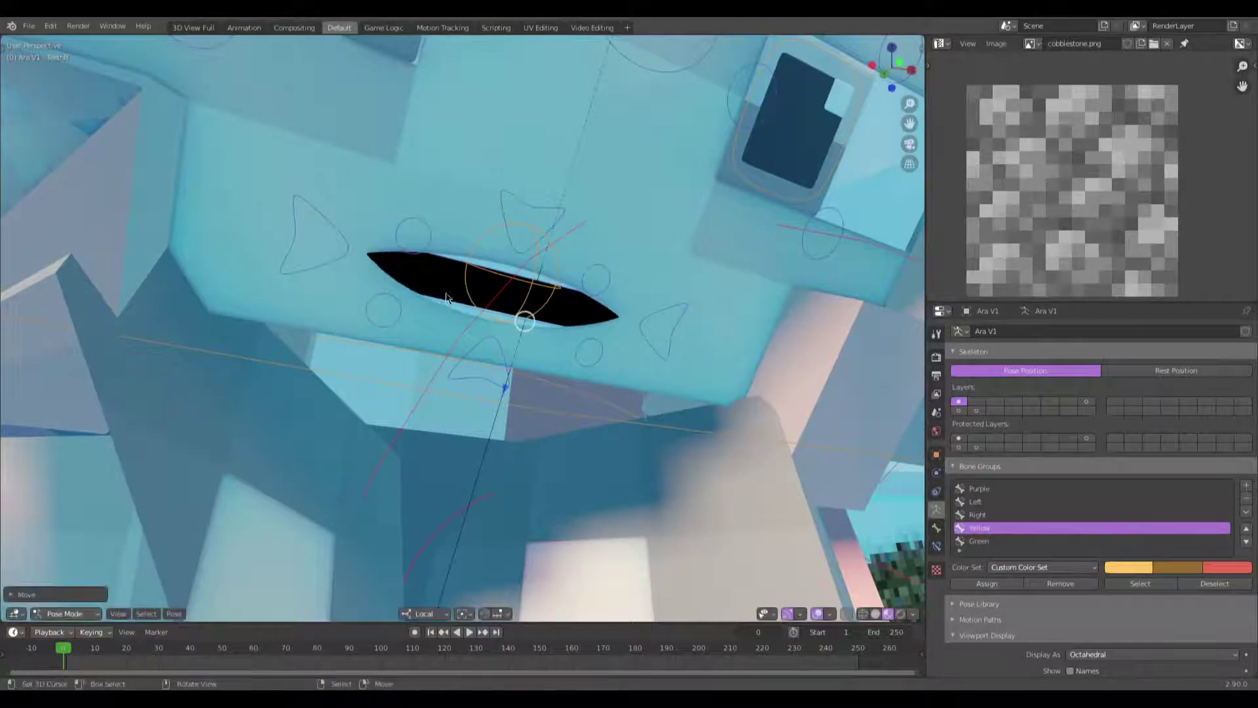
Step: Adjust the lower teeth control so only a thin row of teeth borders the dark mouth interior
scroll(443, 298, "down", 4)
middle_click_drag(518, 291, 576, 287)
scroll(576, 288, "up", 6)
right_click_drag(631, 278, 636, 267)
right_click_drag(311, 288, 314, 278)
scroll(334, 278, "down", 4)
middle_click_drag(393, 284, 416, 286)
scroll(417, 290, "down", 3)
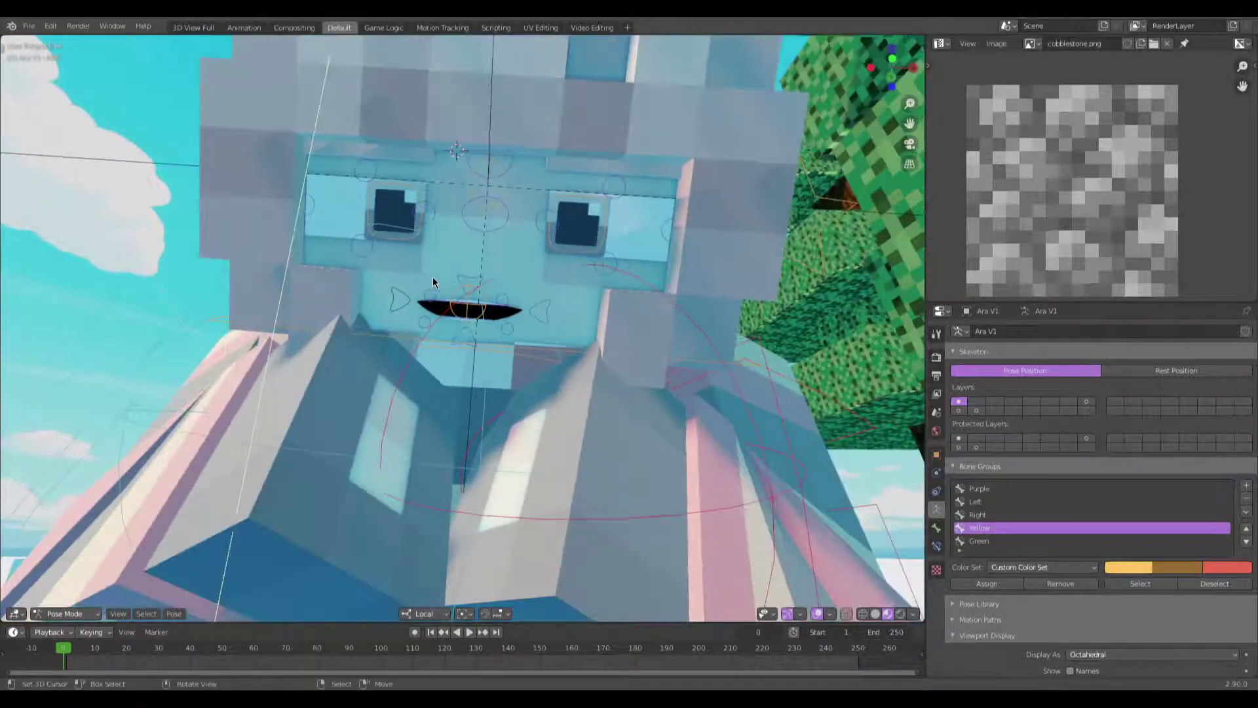
scroll(434, 303, "up", 5)
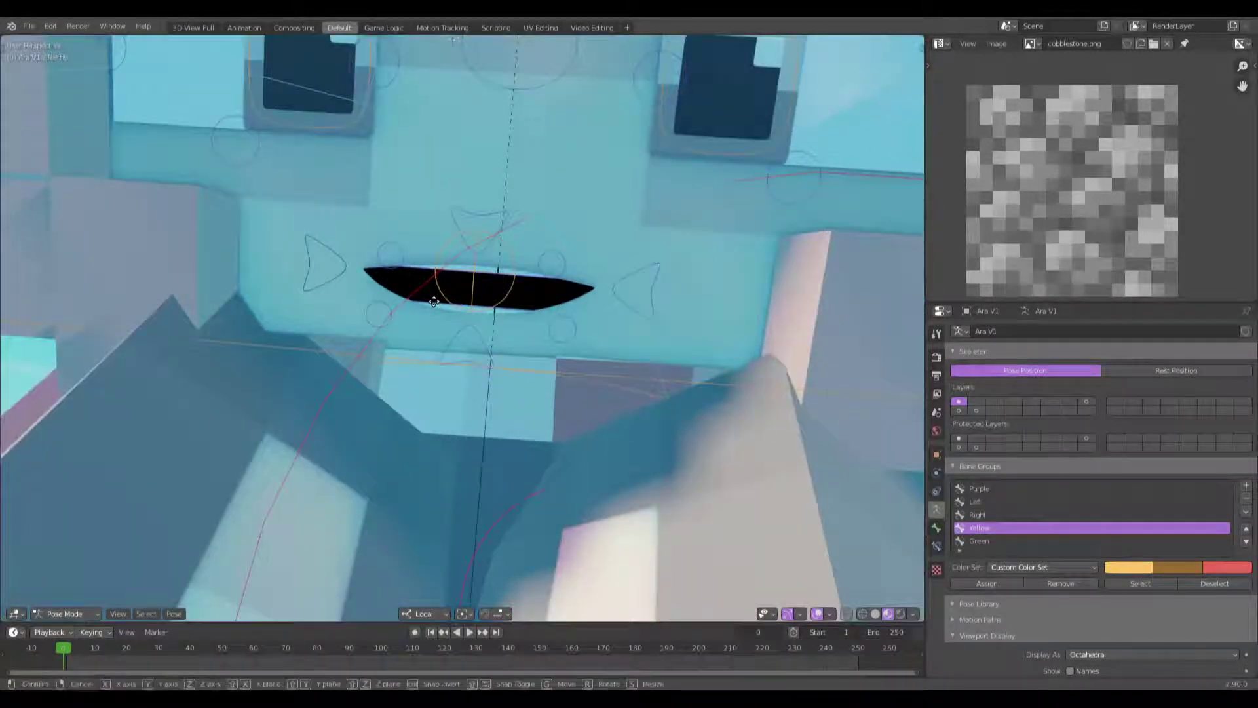
left_click(457, 270)
Step: Try to shift the whole mouth control slightly on the face
key("g")
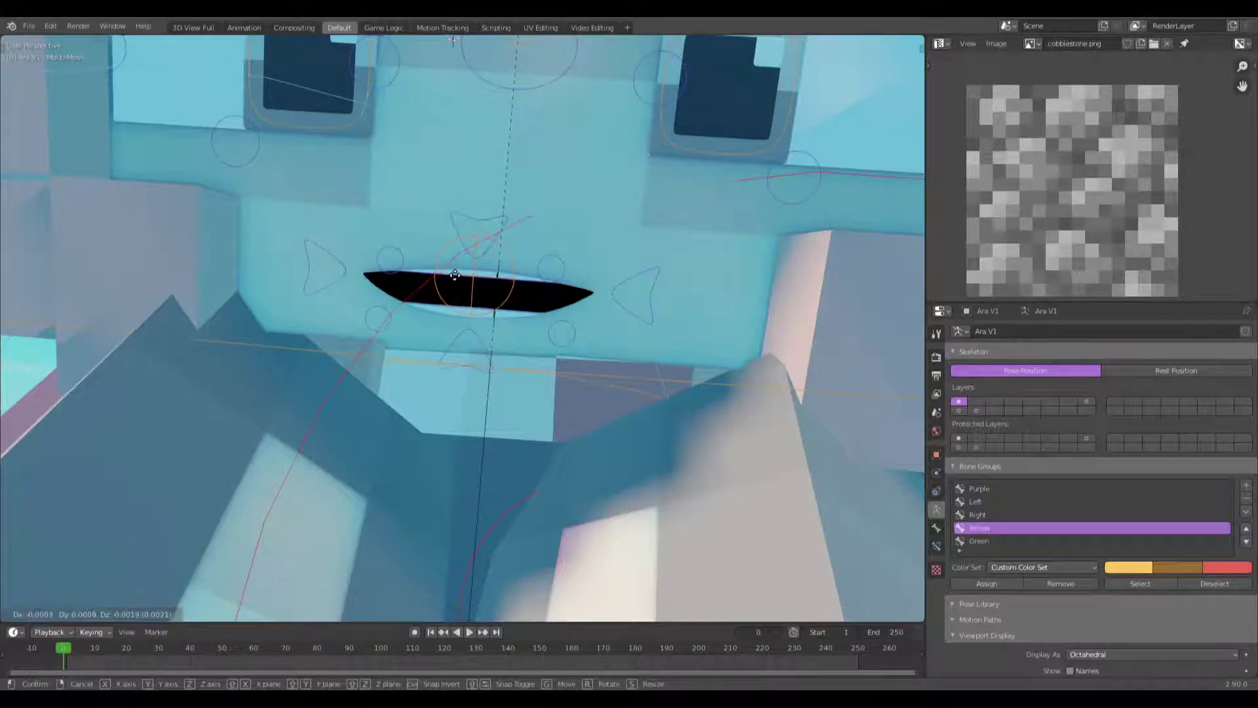
right_click(457, 275)
left_click(461, 270)
key("g")
right_click(457, 270)
Step: Move the right eye's lower eyelid control and adjust its rotation
scroll(426, 306, "down", 4)
left_click(336, 263)
key("g")
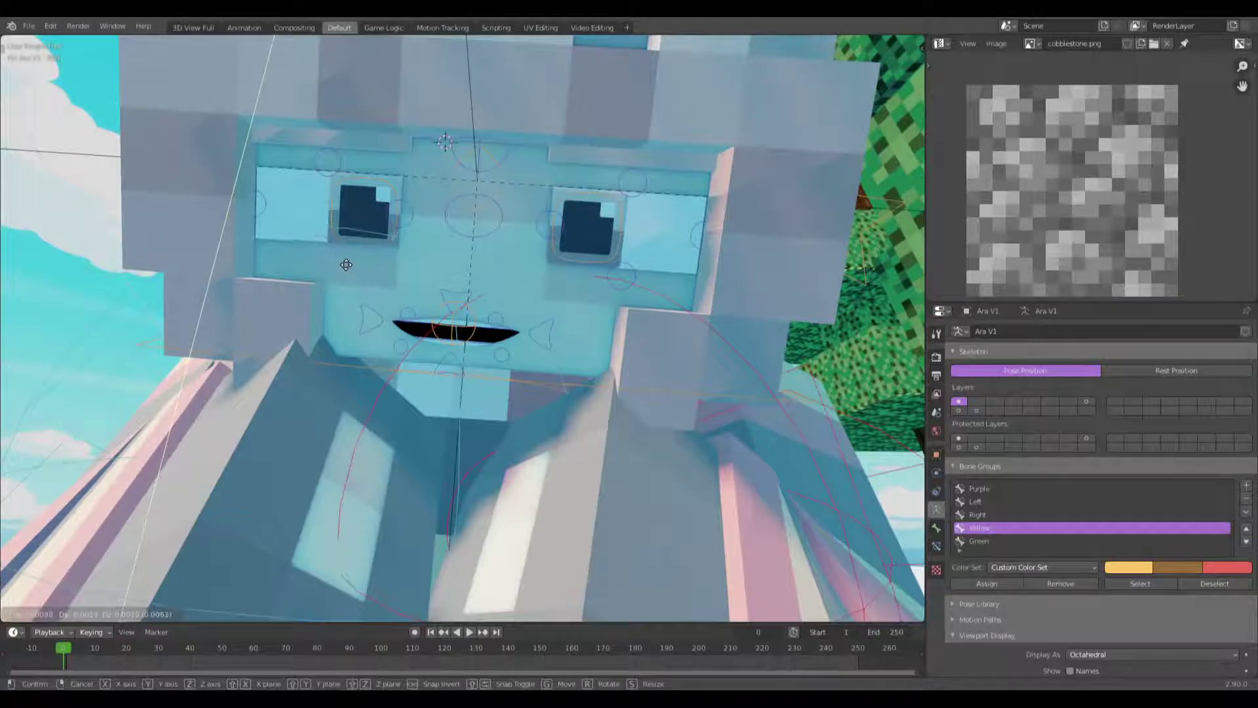
left_click(346, 265)
key("r")
left_click(421, 295)
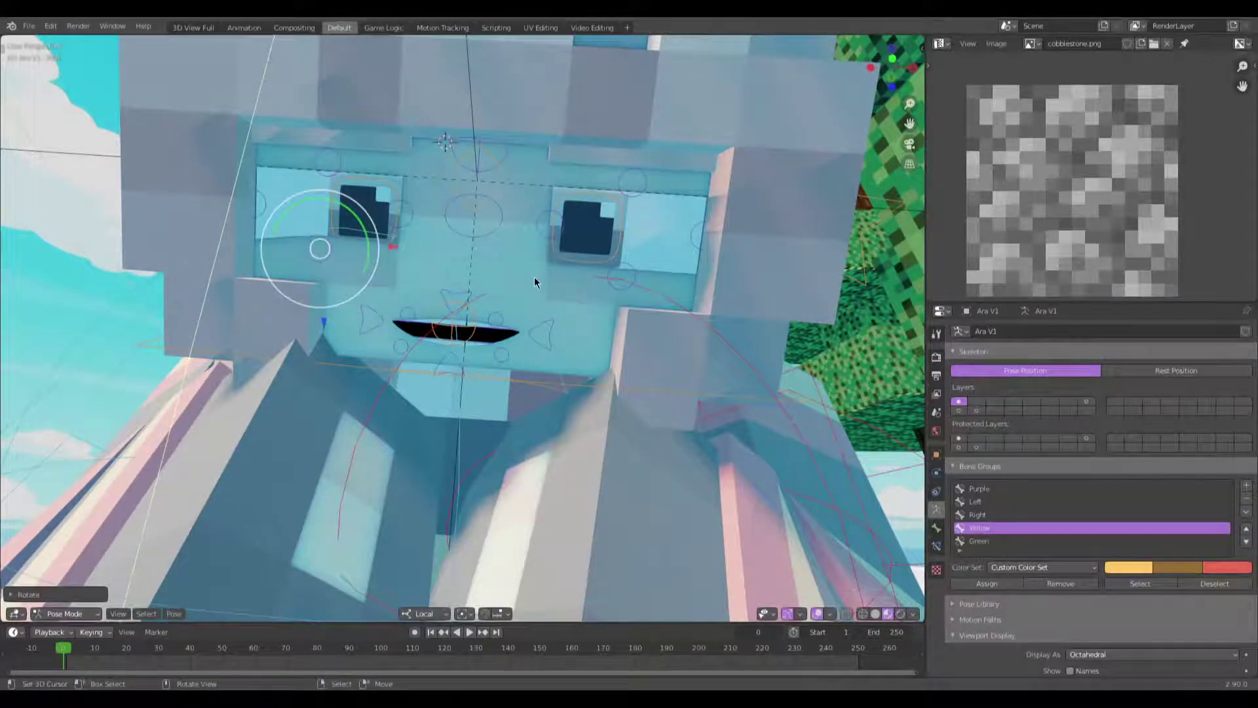
key("r")
left_click(530, 310)
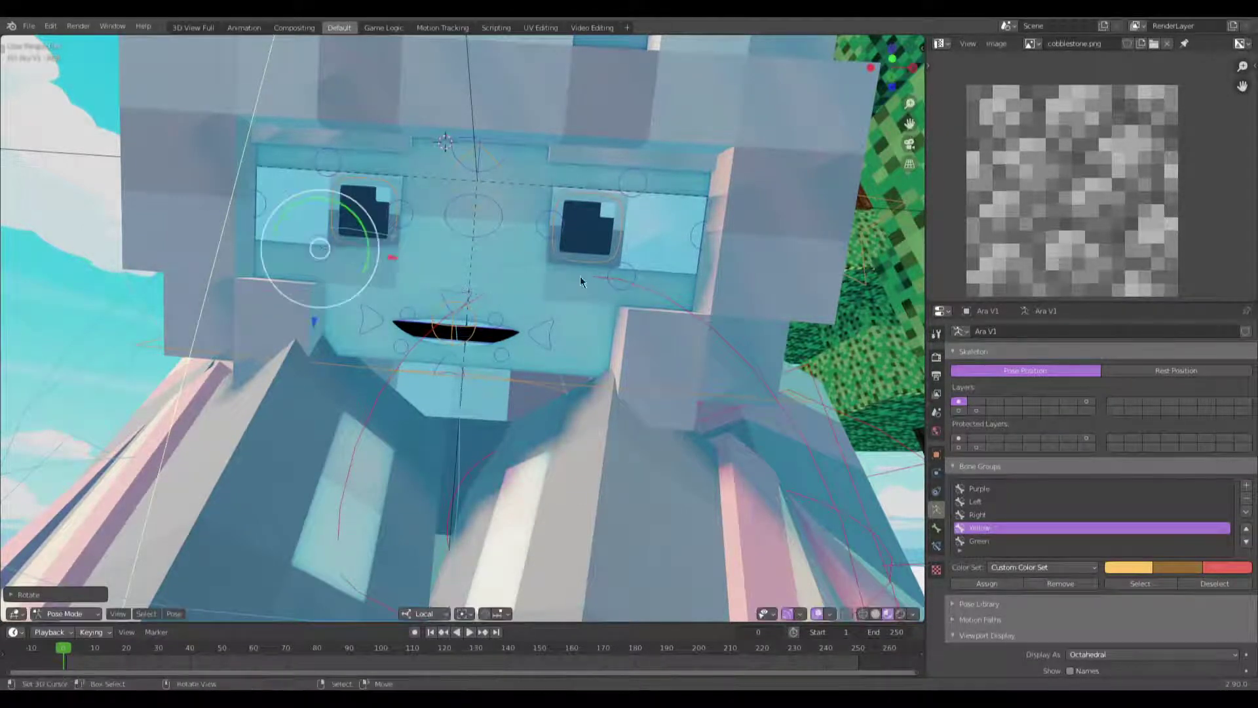
Step: Move the left eye's lower eyelid control slightly and rotate it
left_click(611, 265)
key("g")
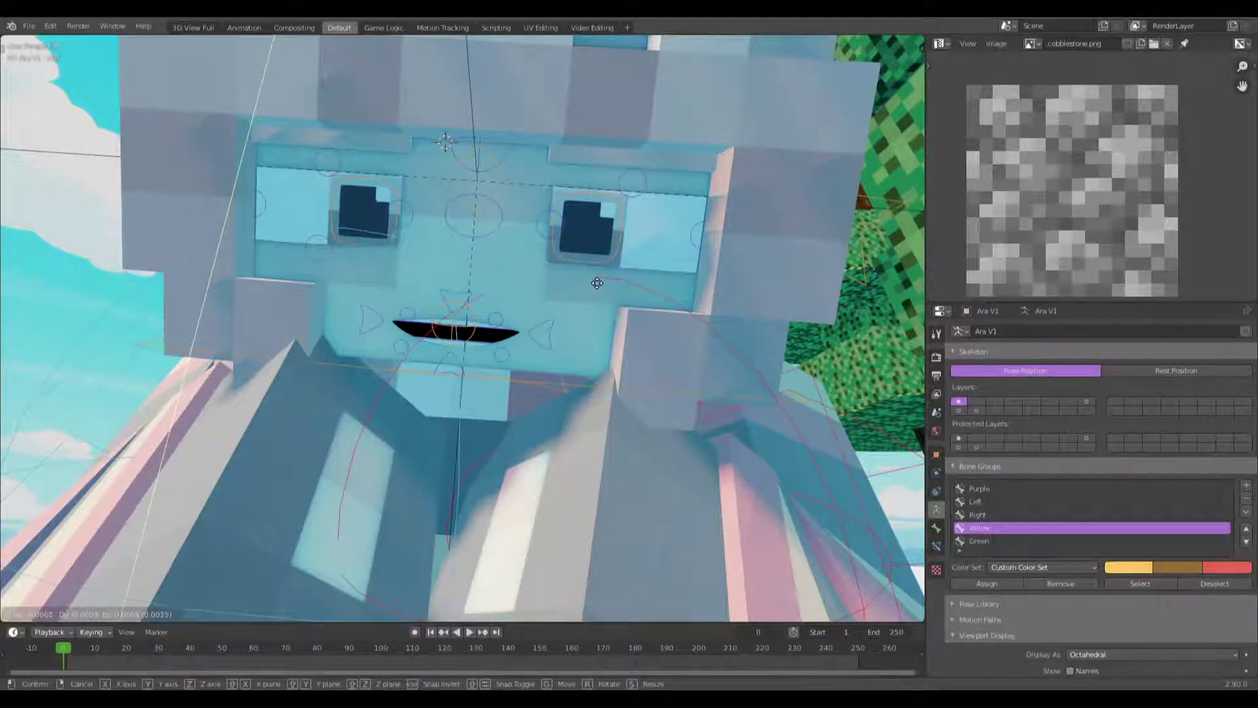
left_click(599, 282)
key("r")
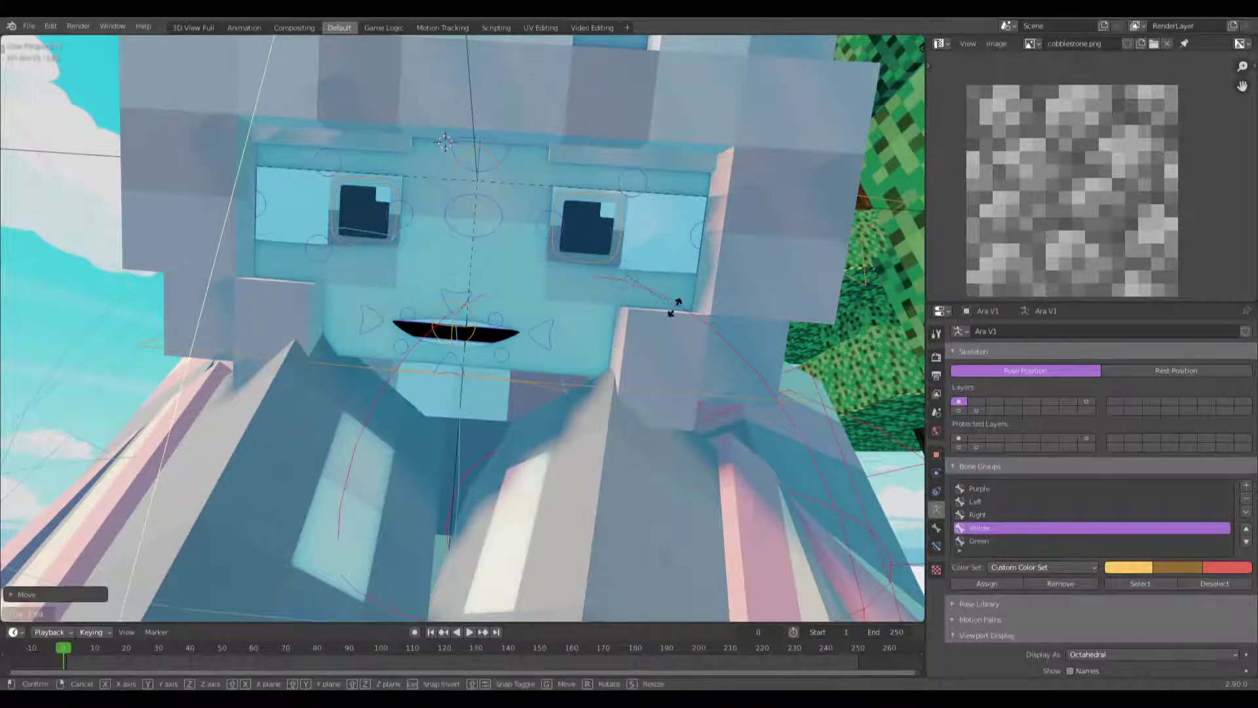
left_click(675, 313)
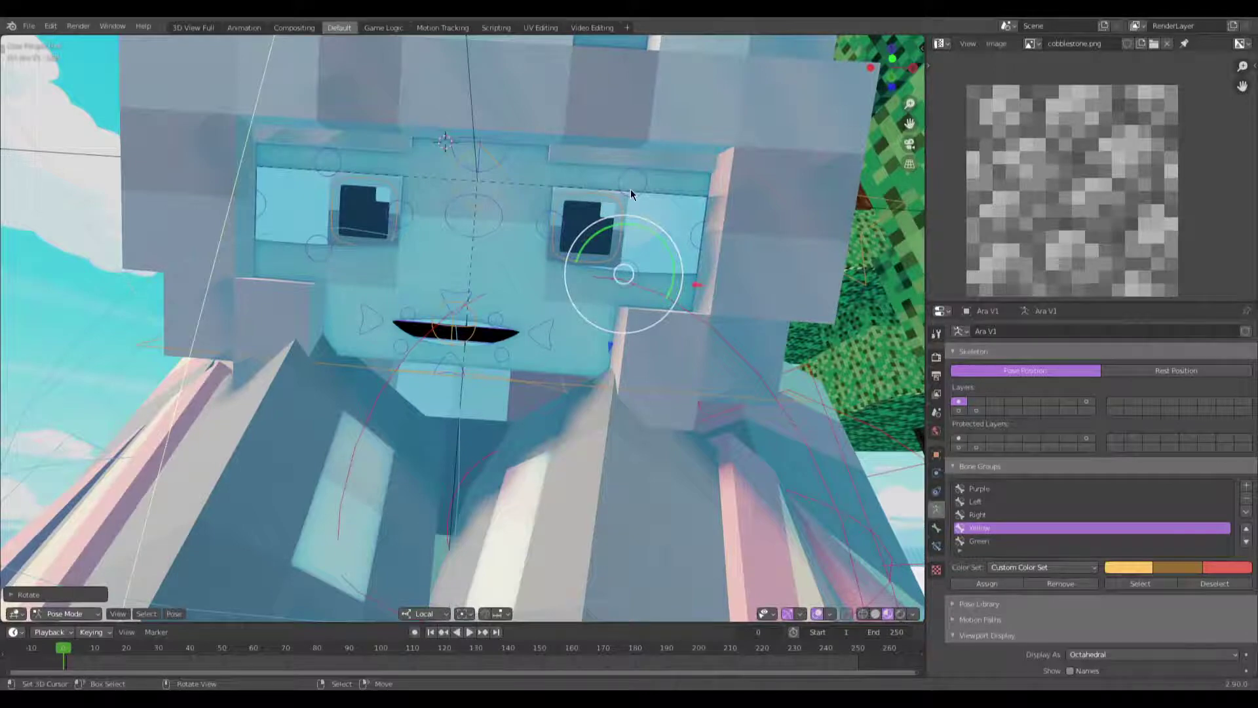
Step: Lower the left eye's upper eyelid control slightly and adjust its angle
key("g")
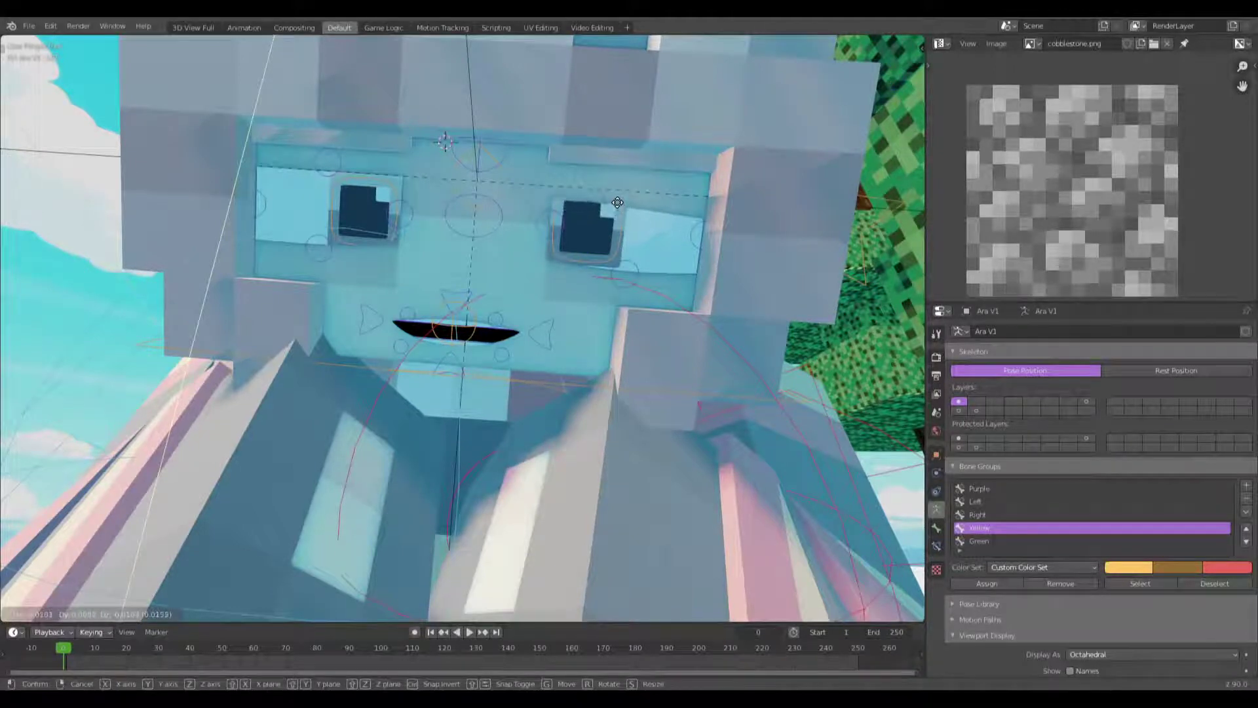
left_click(619, 199)
key("r")
left_click(656, 277)
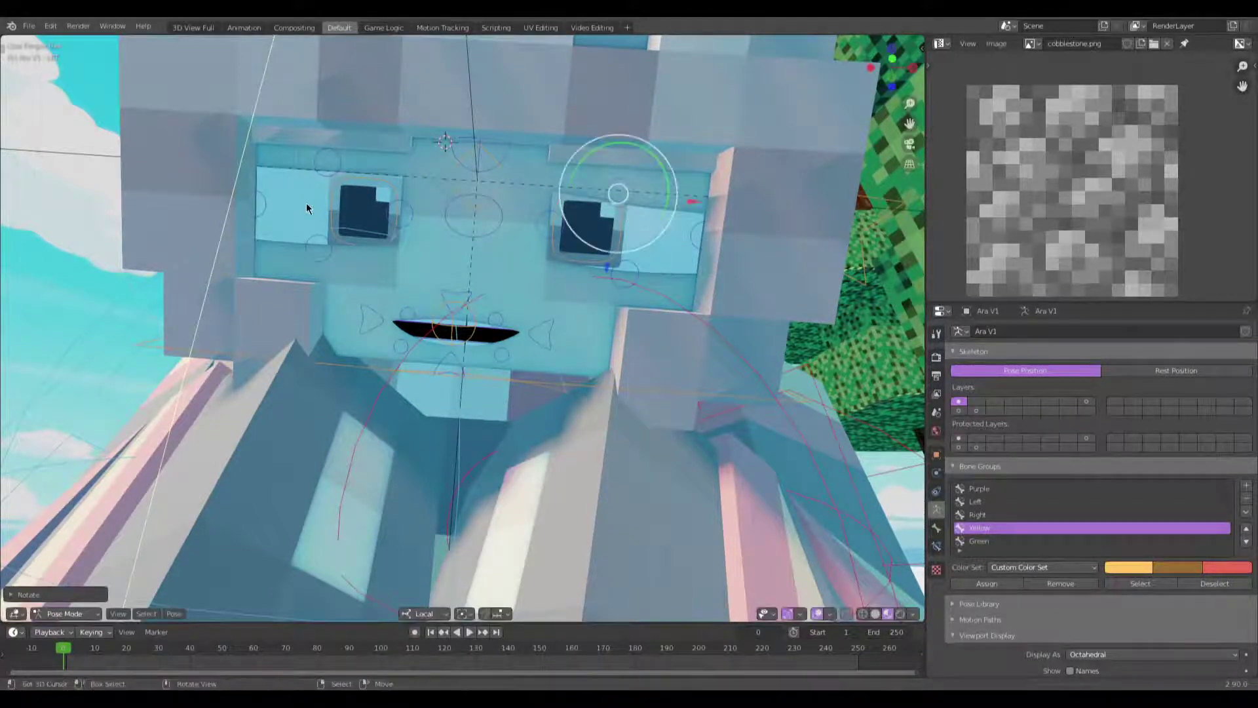
Step: Lower the right eye's upper eyelid control slightly and rotate it to match the other eye
left_click(318, 174)
key("g")
left_click(325, 190)
key("r")
left_click(458, 234)
Step: Move the central eye control slightly down to lower the pupils of both eyes
right_click(479, 241)
key("g")
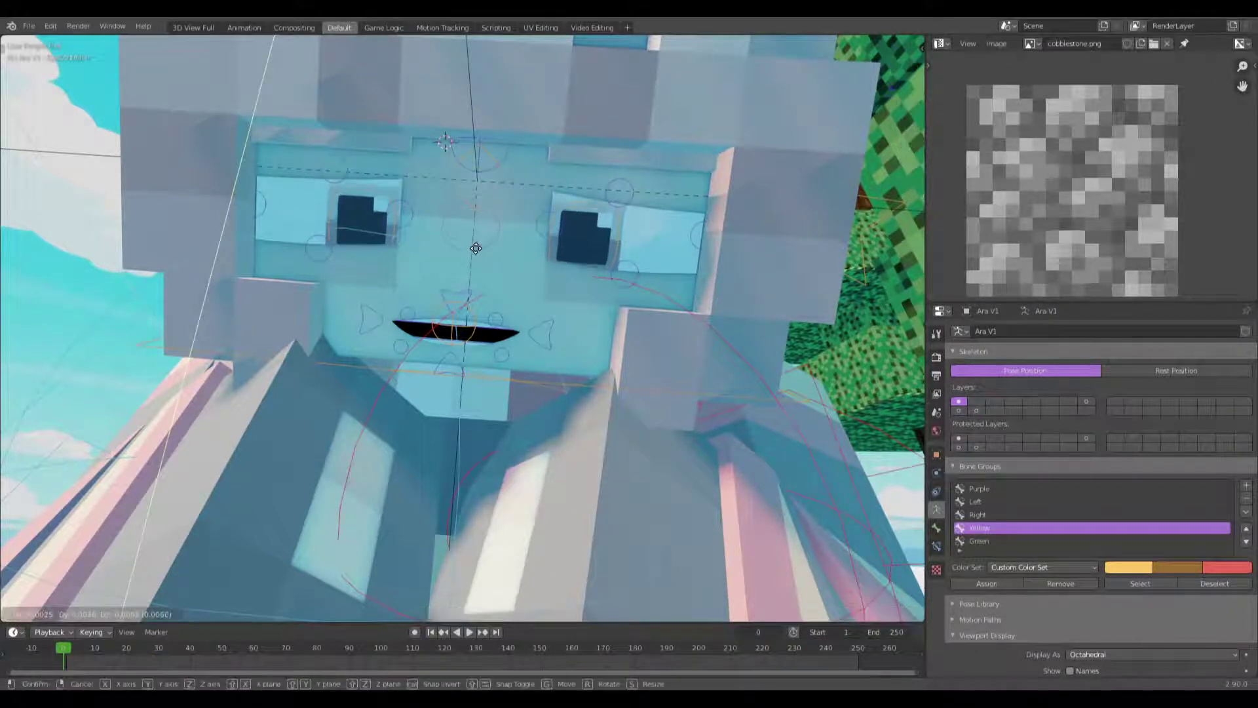
left_click(476, 249)
scroll(476, 249, "down", 2)
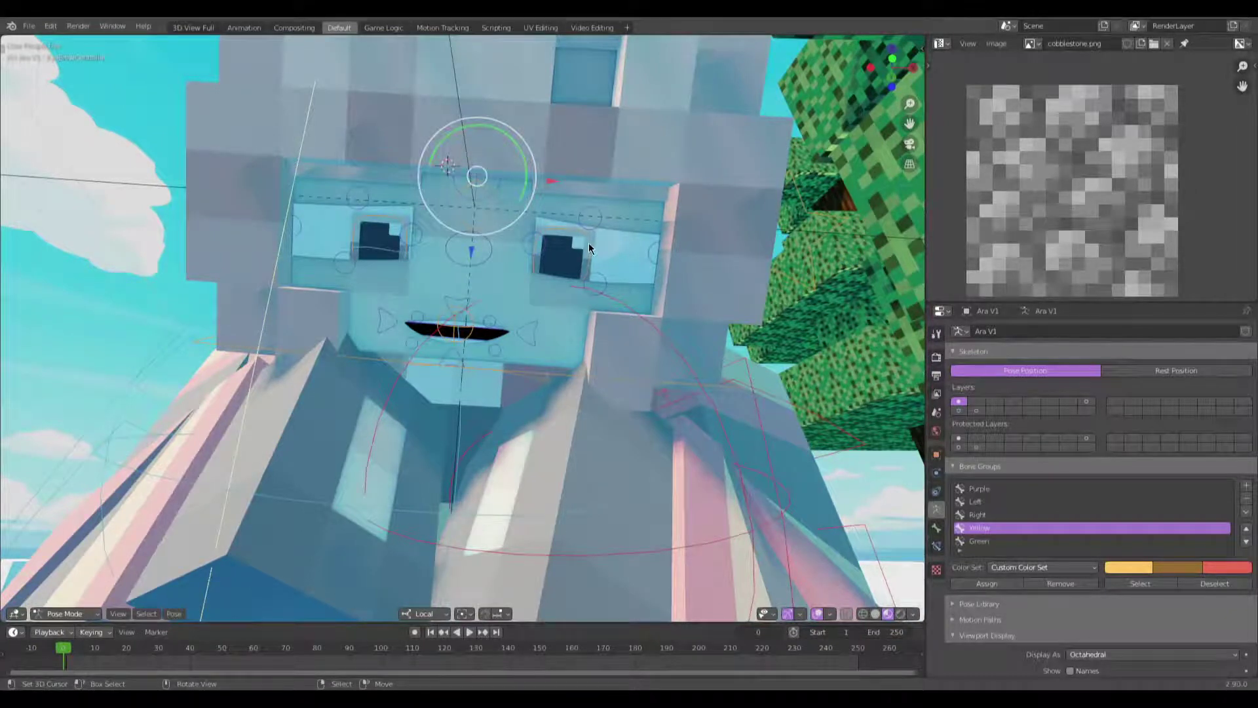
Step: Fine-tune the central face control between the eyebrows by moving it slightly and adjusting its rotation
key("g")
left_click(568, 235)
key("r")
left_click(655, 297)
key("r")
left_click(588, 302)
scroll(588, 288, "down", 4)
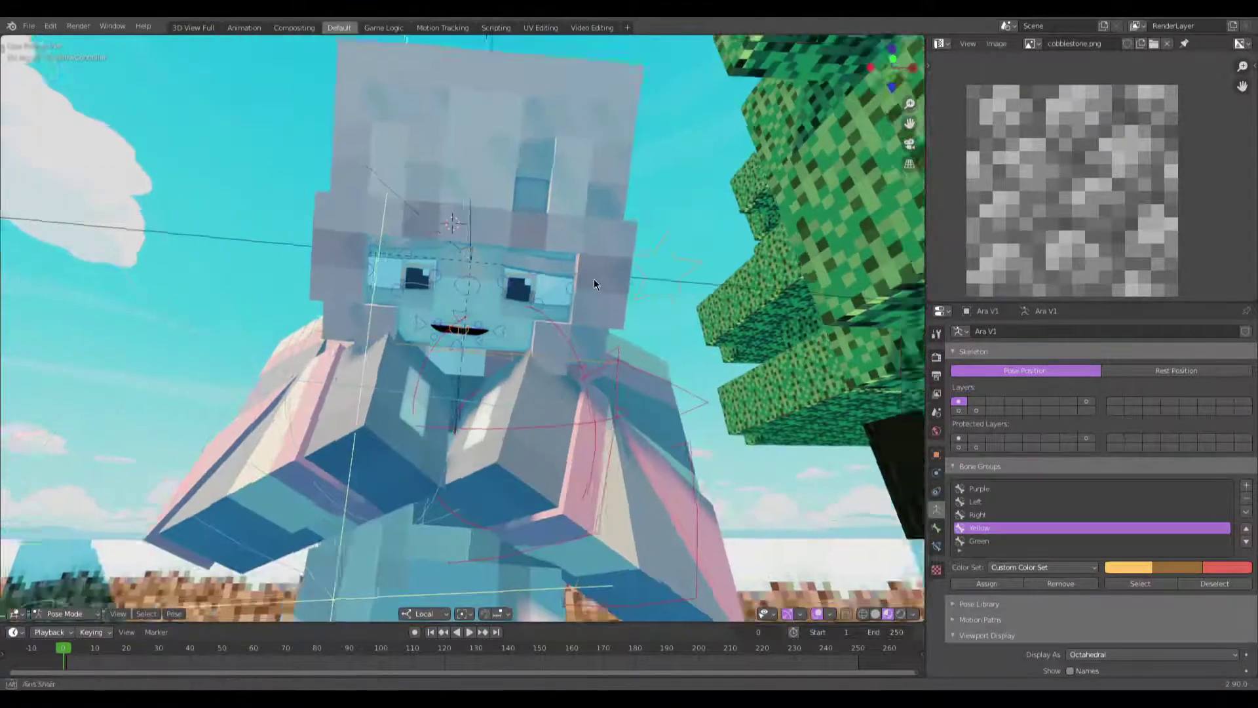
middle_click_drag(588, 277, 682, 261)
key("KP_0")
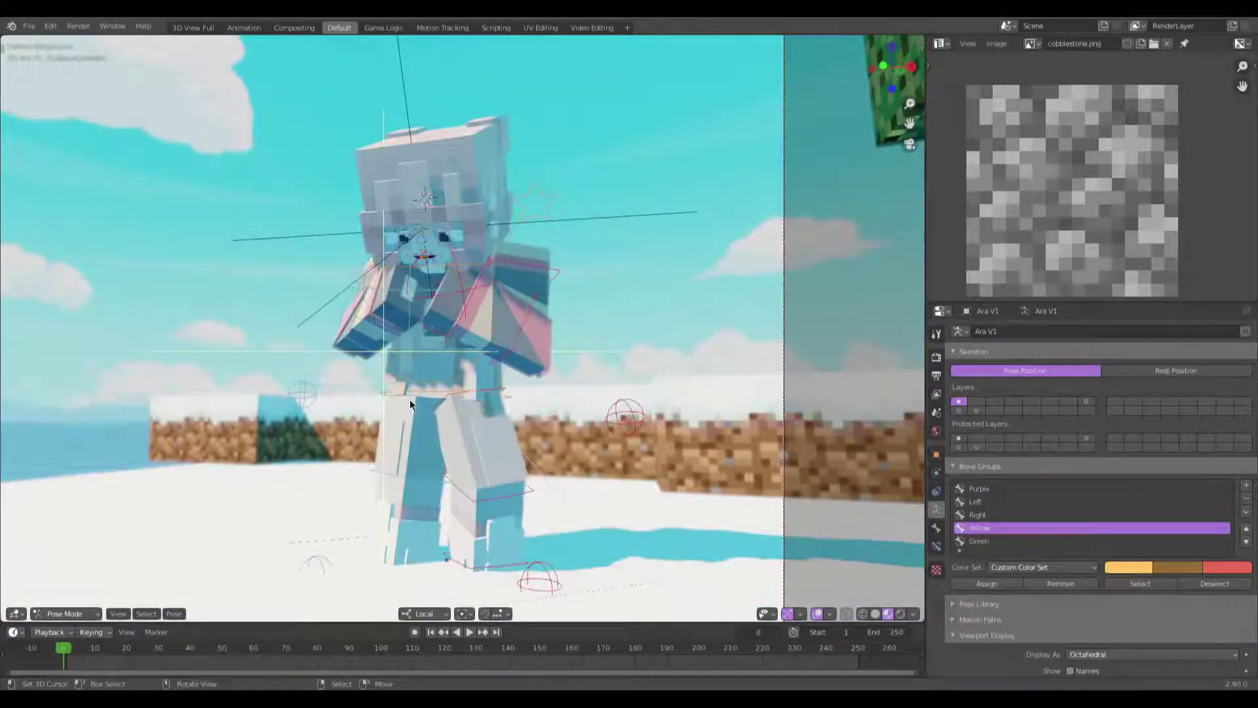
Step: Shift the character's lower-body control and freely rotate it to tilt the torso and head
left_click(371, 417)
key("r")
key("r")
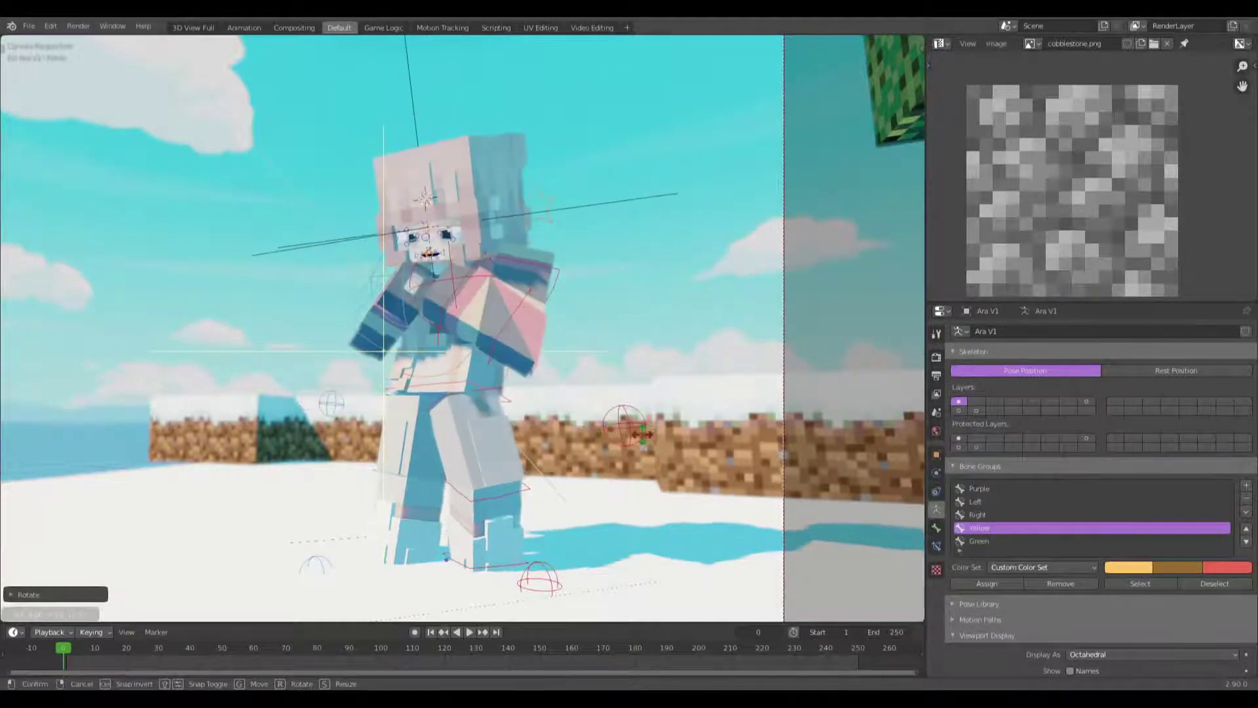
left_click(644, 434)
scroll(633, 430, "down", 4)
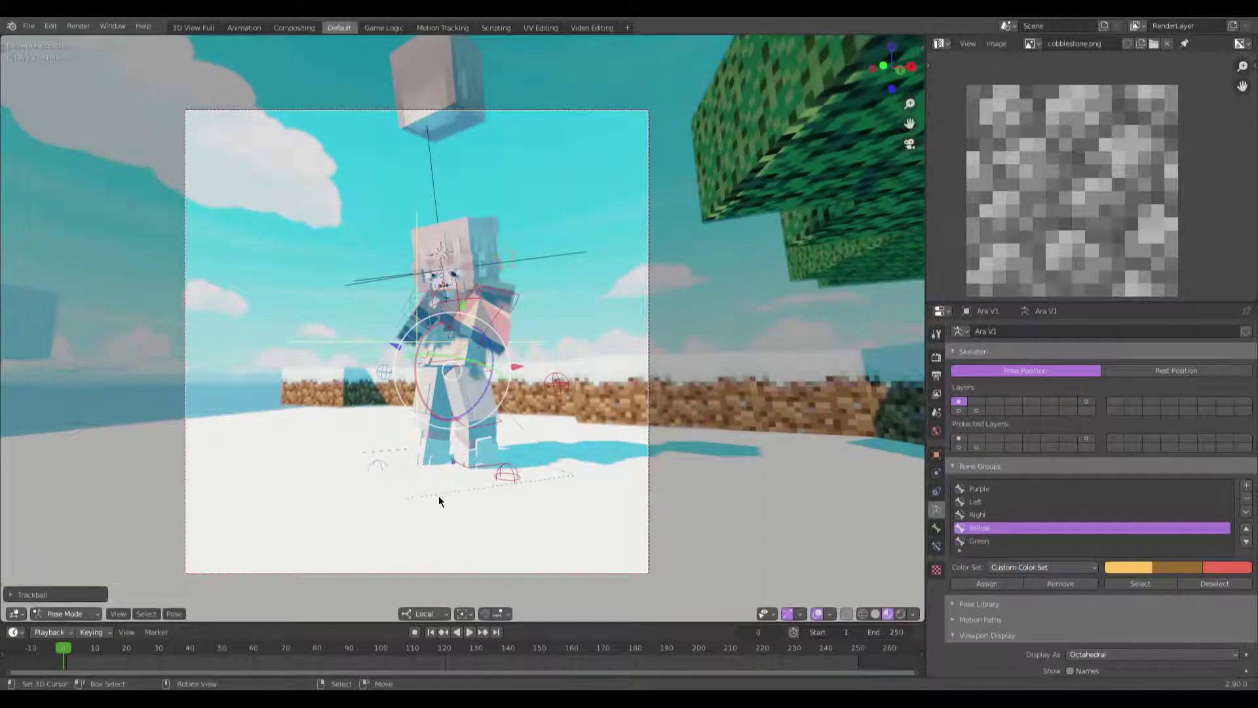
Step: Move the rig's root control so the whole character stands closer to the camera and right of centre
left_click(439, 501)
key("g")
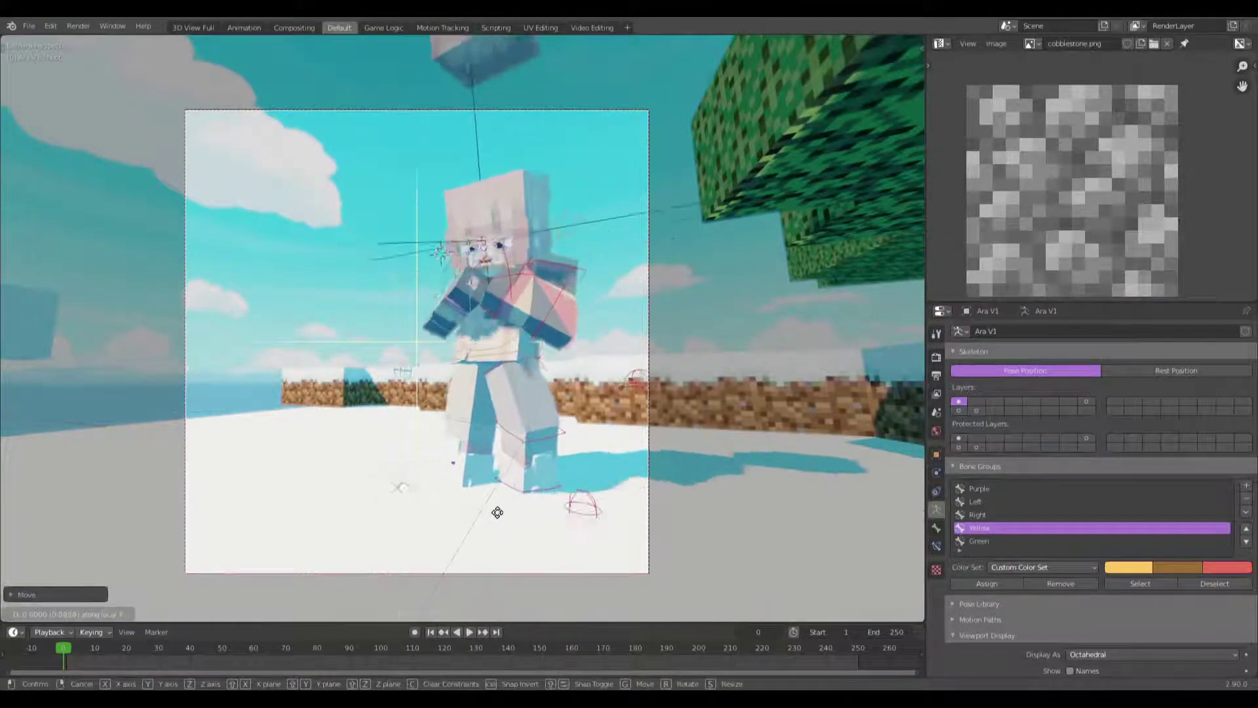
left_click(494, 471)
Step: Reframe the camera with walk navigation so the character fills the right half of the frame
key("w")
key("a")
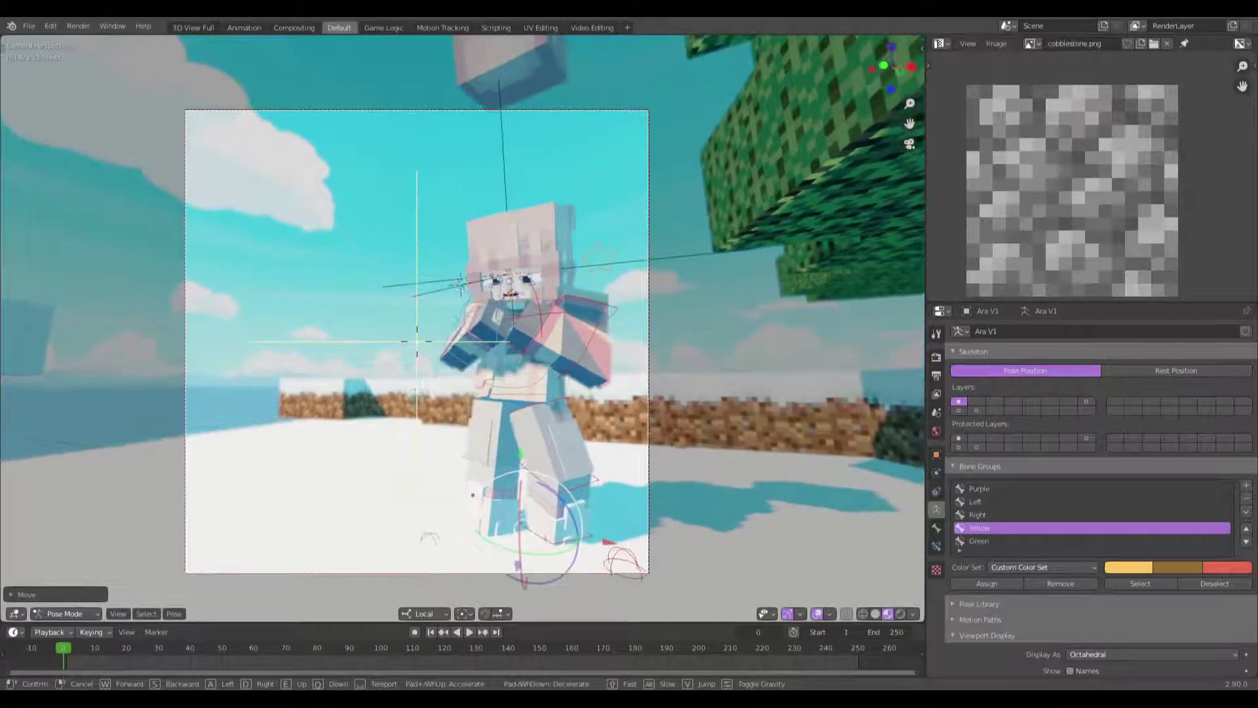
left_click(466, 321)
scroll(467, 322, "up", 1)
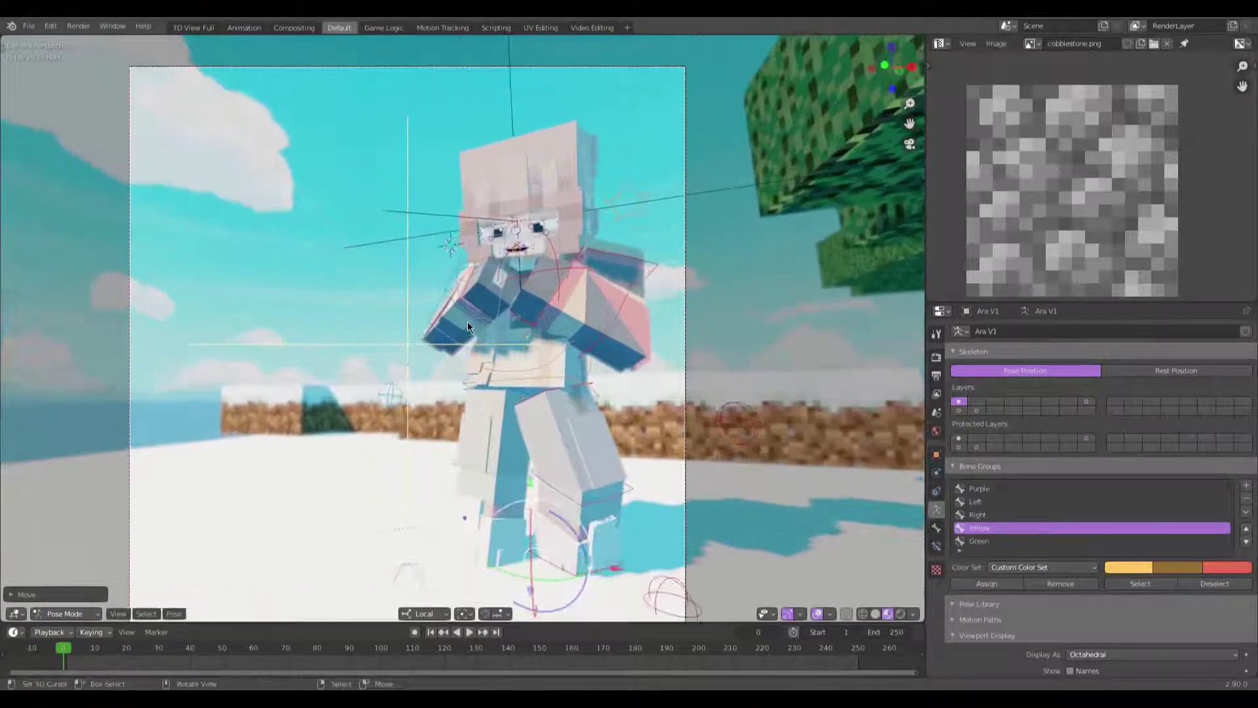
middle_click_drag(462, 320, 491, 282, "shift")
scroll(518, 282, "down", 1)
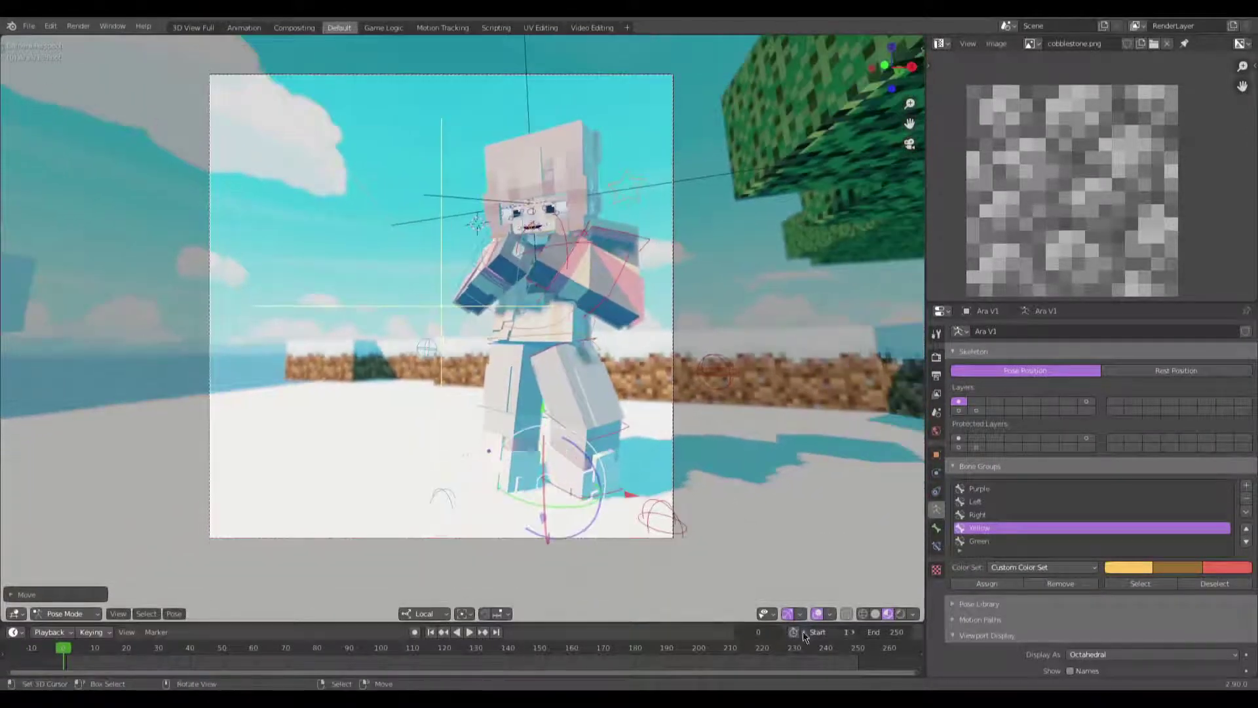
Step: Hide the viewport overlays and preview the posed character through the camera in rendered shading
left_click(817, 614)
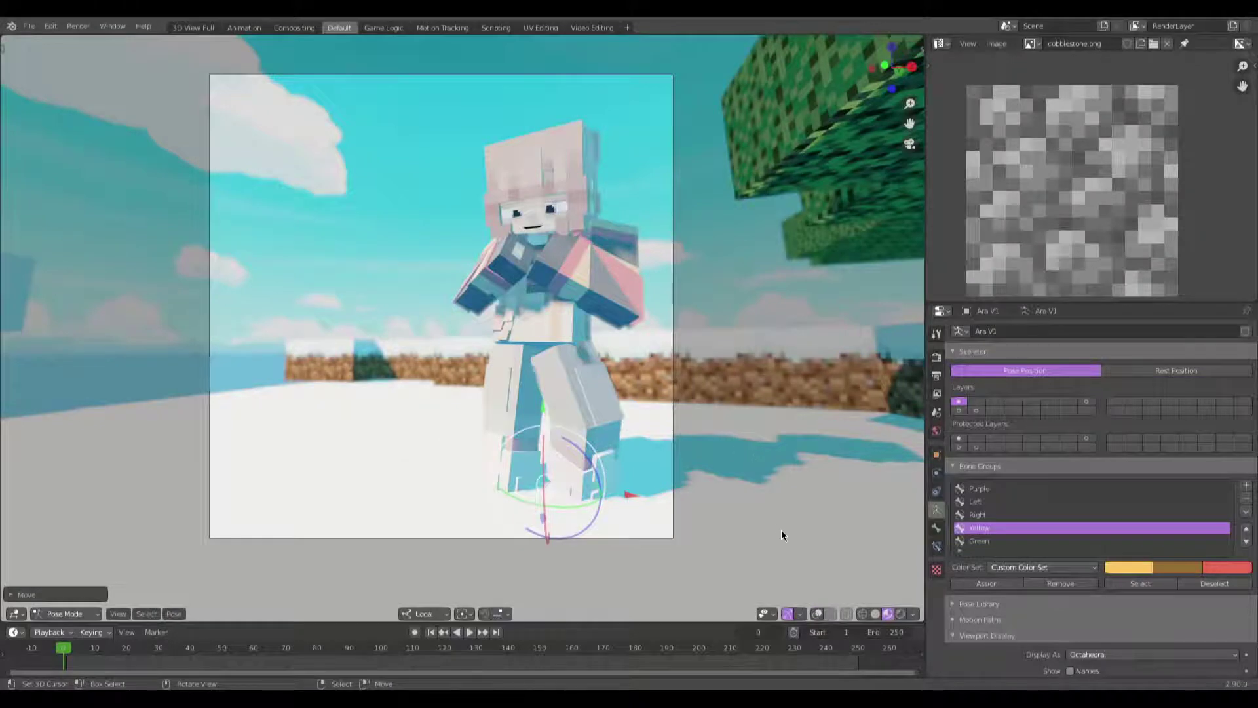
left_click(899, 613)
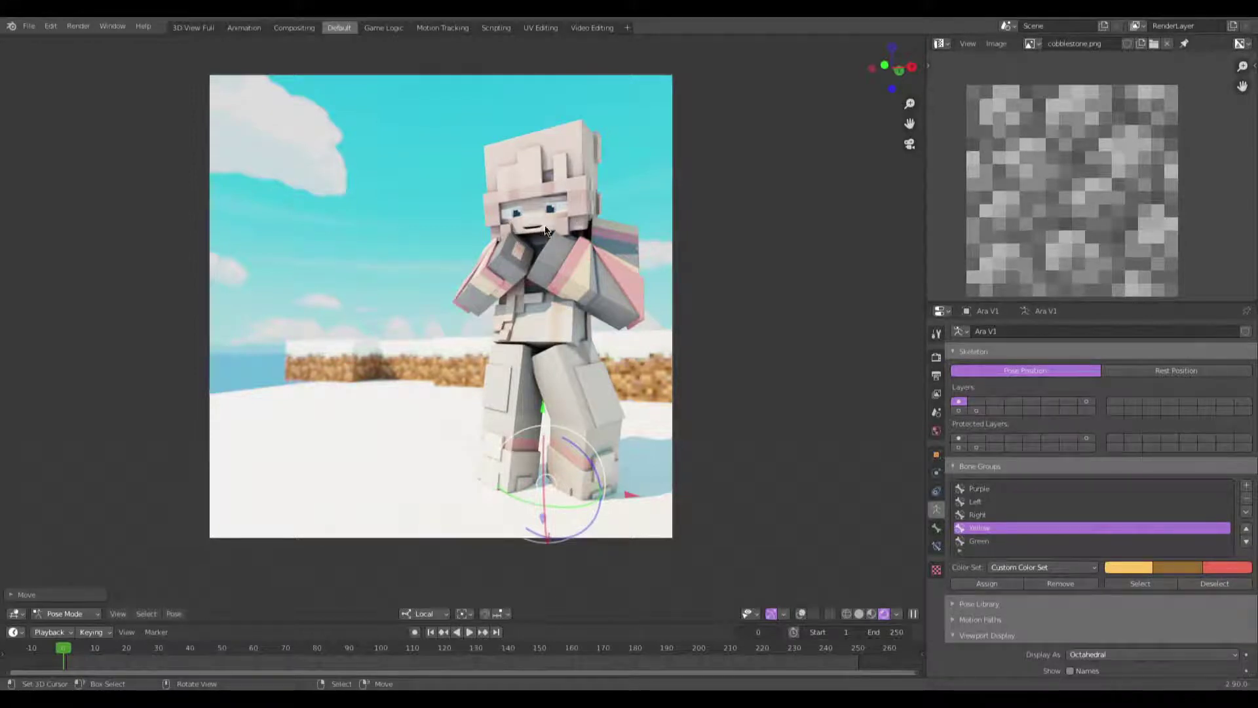
left_click(868, 609)
Step: Set the world's ambient occlusion factor to 0.1
middle_click_drag(509, 364, 552, 390)
key("shift+z")
scroll(551, 392, "down", 3)
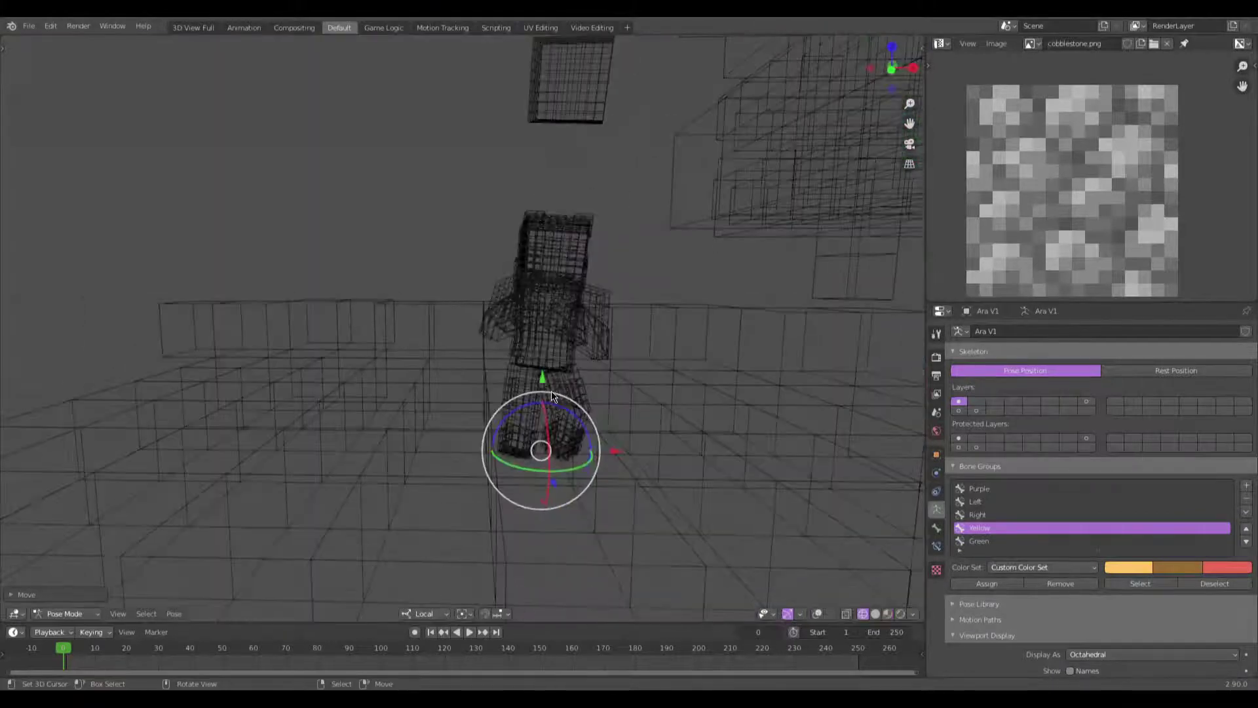
key("shift+z")
left_click(936, 430)
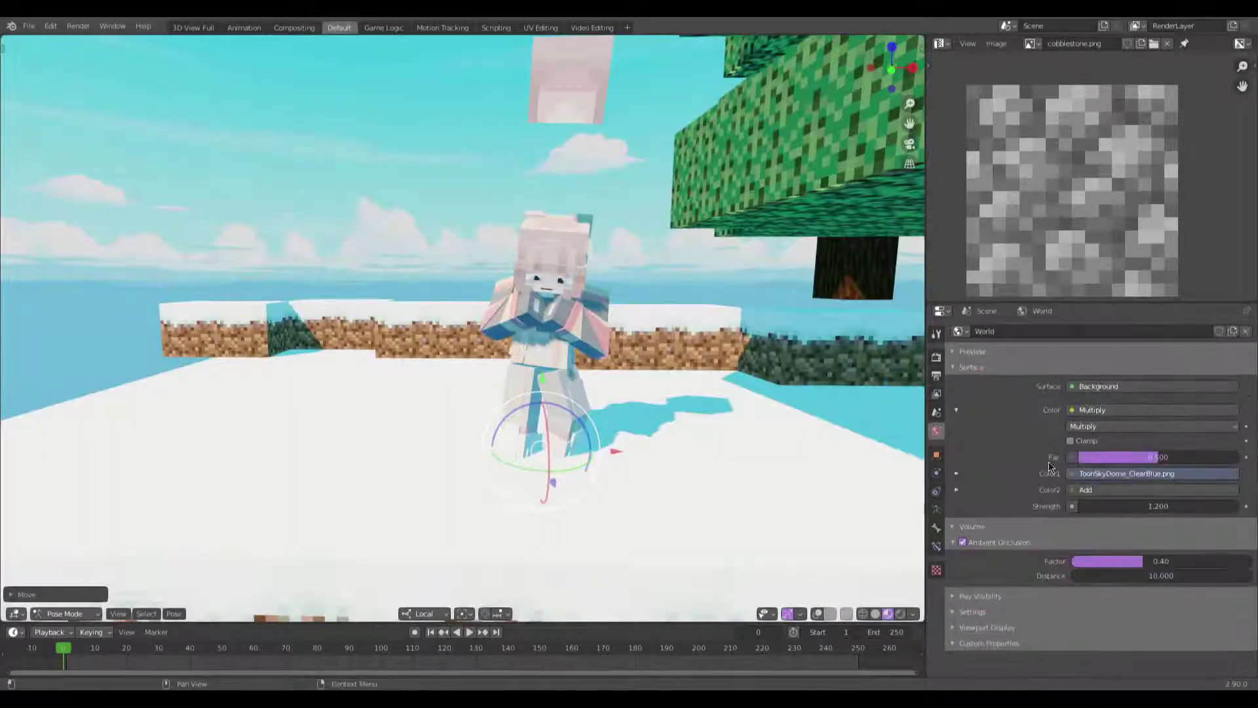
left_click(1130, 560)
type("0.1")
key("Return")
Step: Check the reduced ambient occlusion through the camera in rendered shading
key("KP_0")
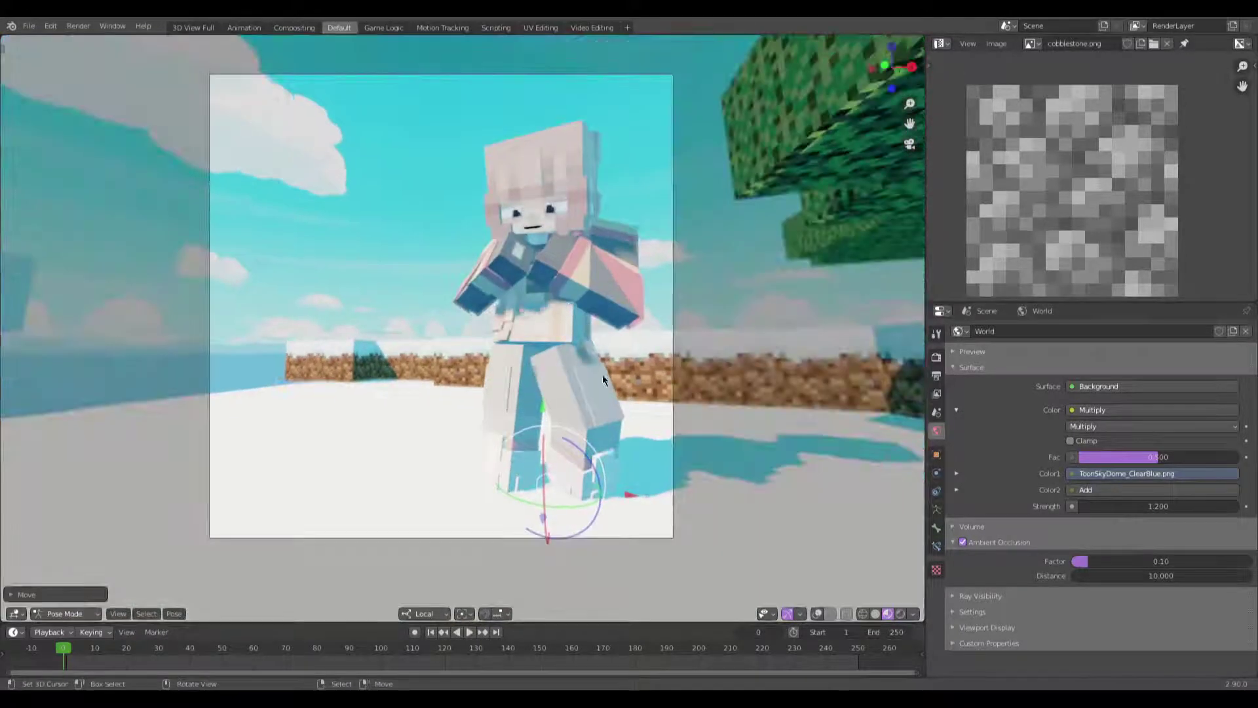
left_click(900, 614)
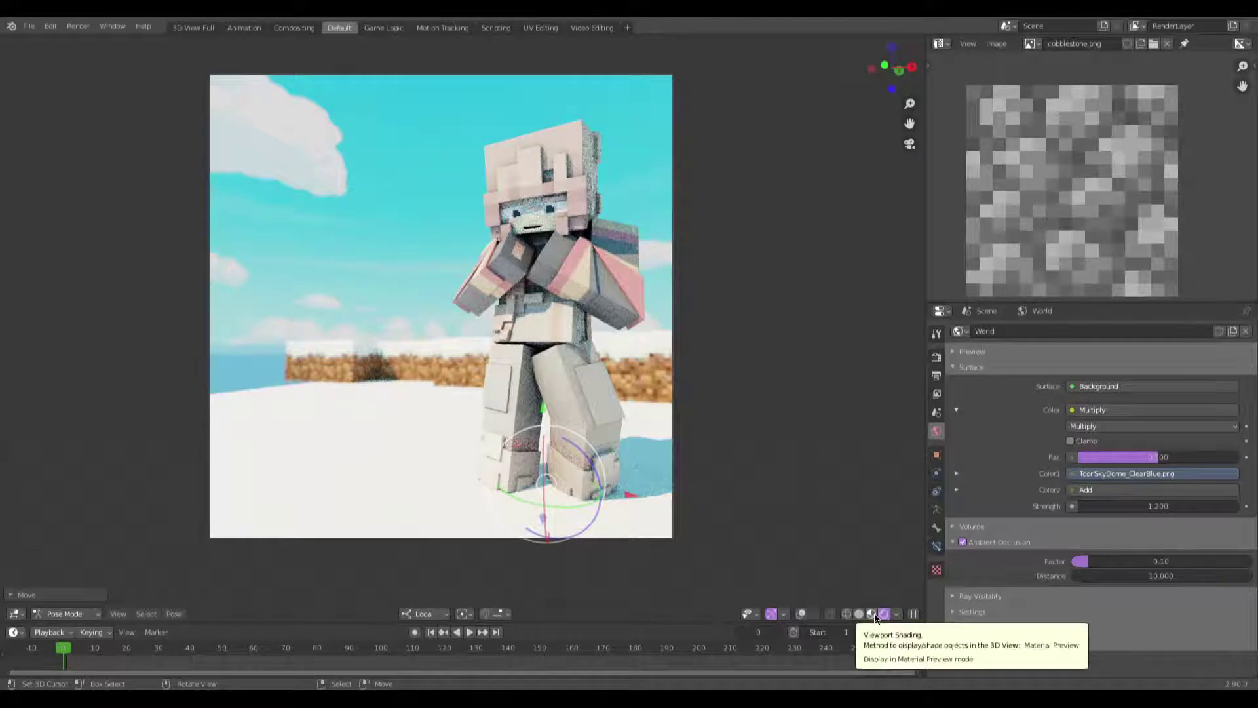
middle_click_drag(531, 339, 562, 344)
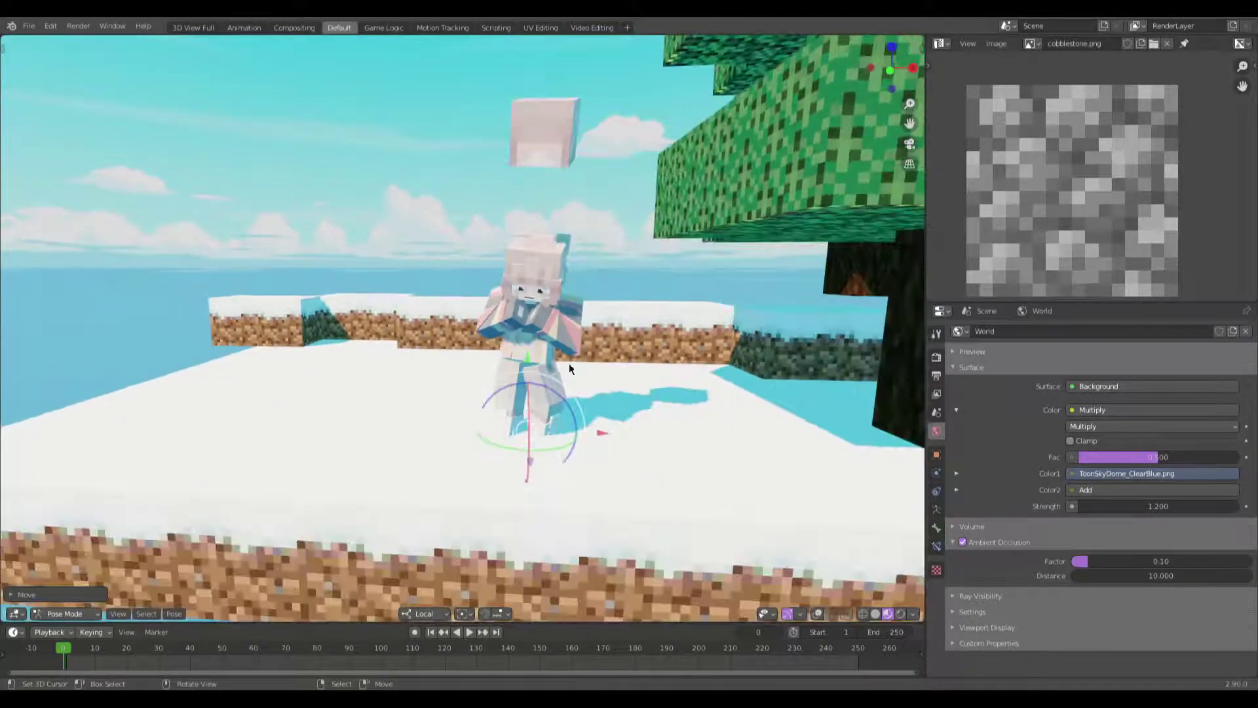
Step: Show the viewport overlays again, leave posing by selecting a mesh object, and add an area light
left_click(817, 614)
middle_click_drag(623, 388, 577, 410)
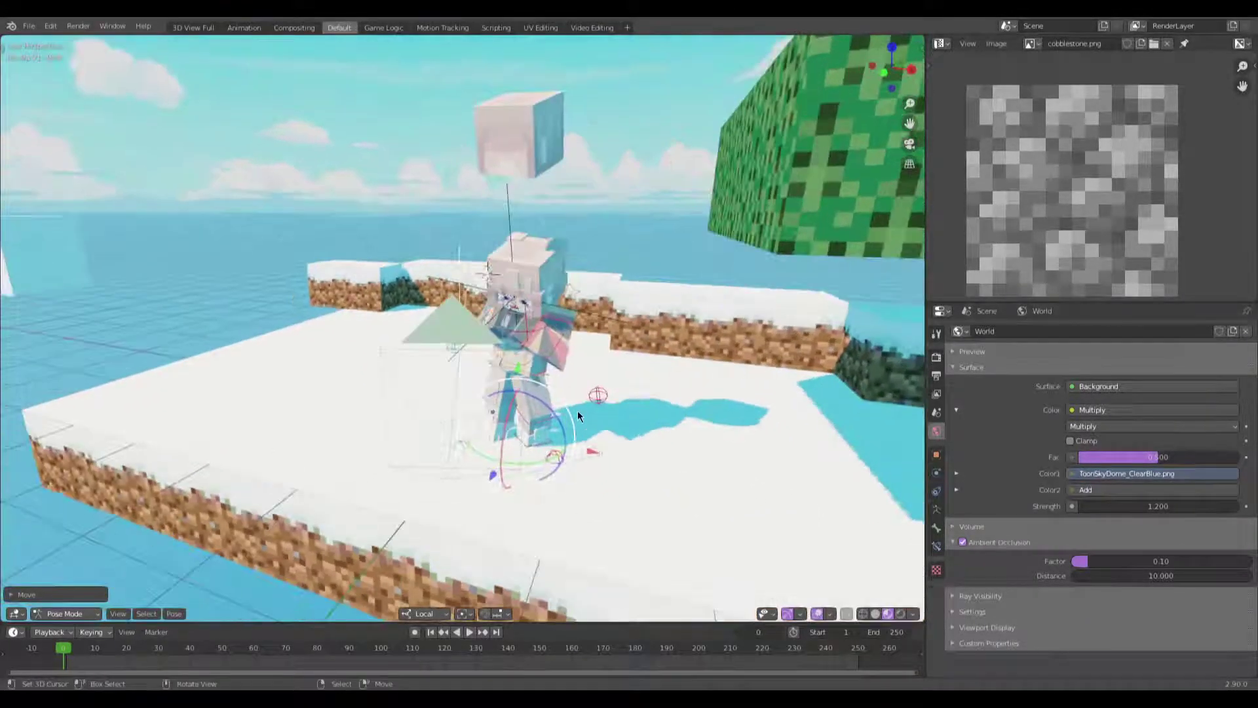
key("shift+a")
right_click(505, 108)
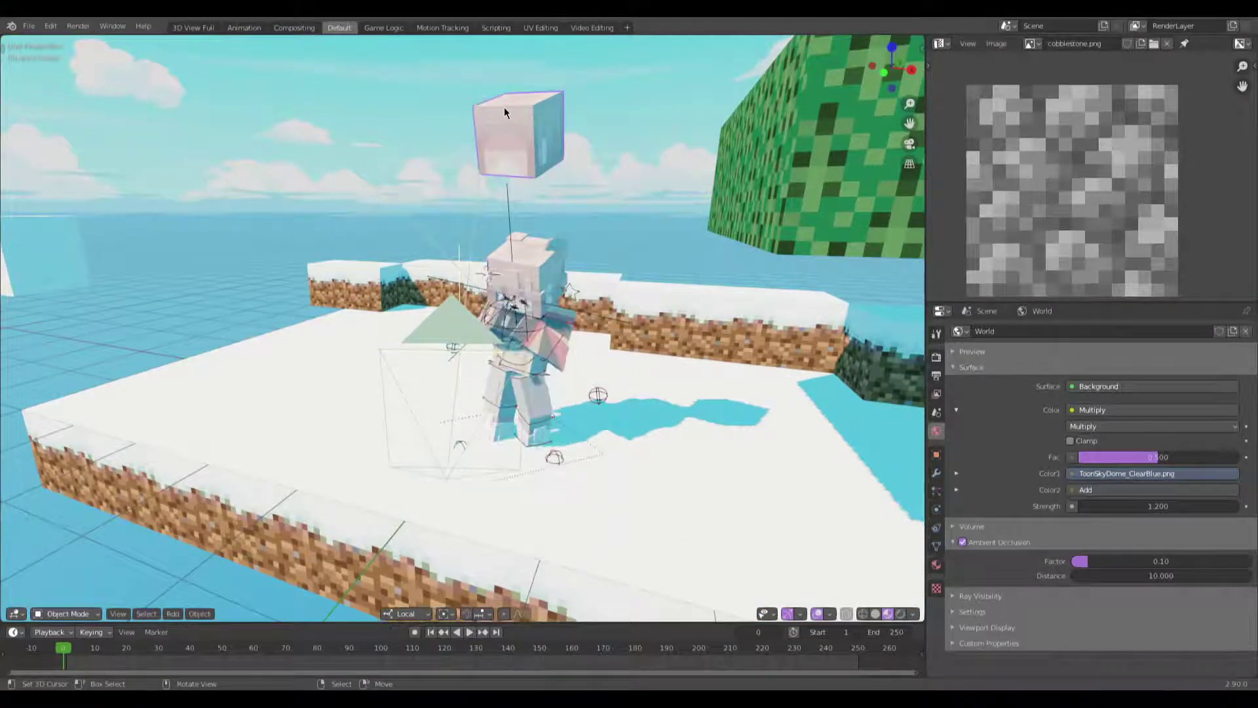
key("shift+a")
mouse_move(642, 267)
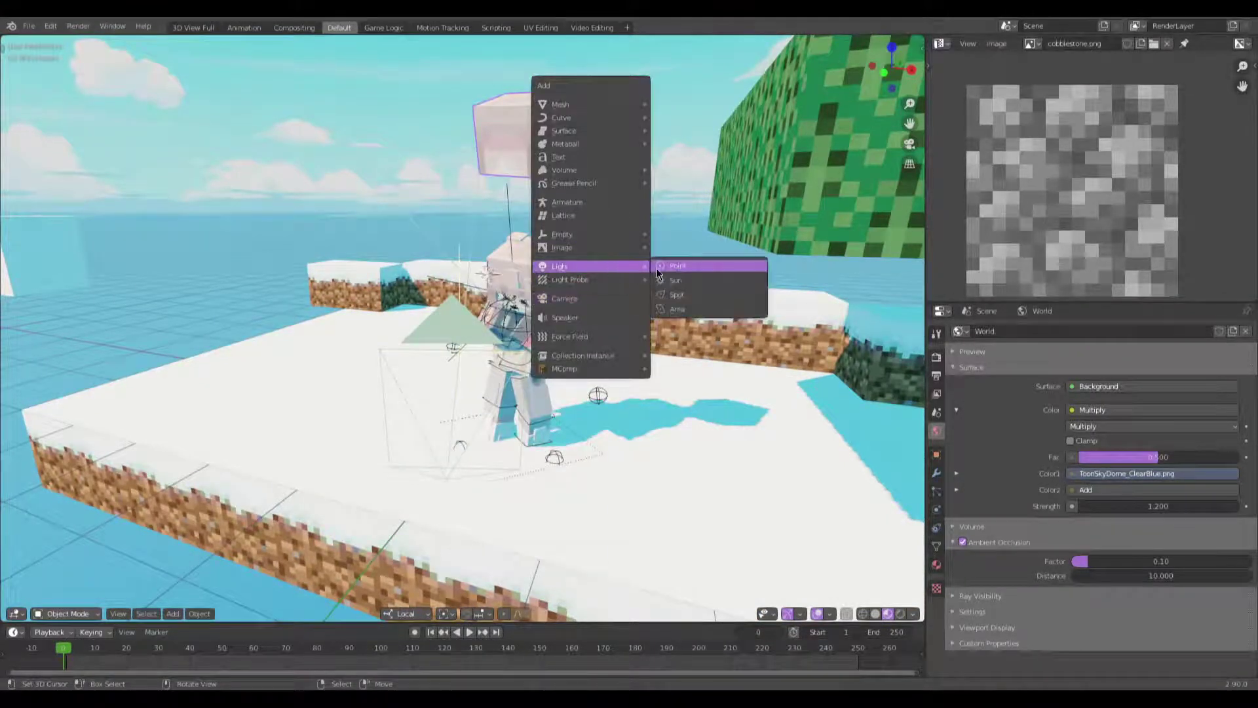
left_click(698, 306)
Step: Move the new area light away from the character toward the tree and rotate it about the X axis
middle_click_drag(623, 442, 661, 415)
key("g")
left_click(854, 460)
middle_click_drag(824, 439, 673, 454)
key("g")
left_click(822, 440)
middle_click_drag(822, 441, 435, 423)
key("r")
key("x")
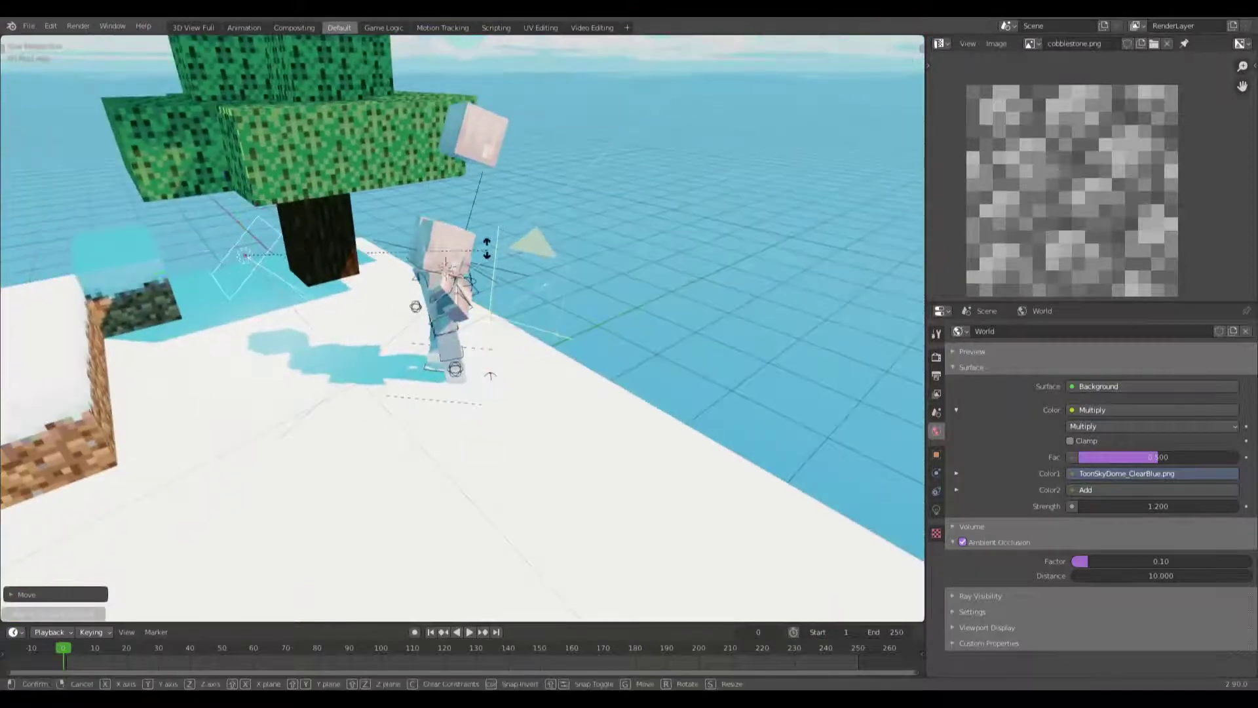
left_click(472, 74)
middle_click_drag(371, 384, 501, 359)
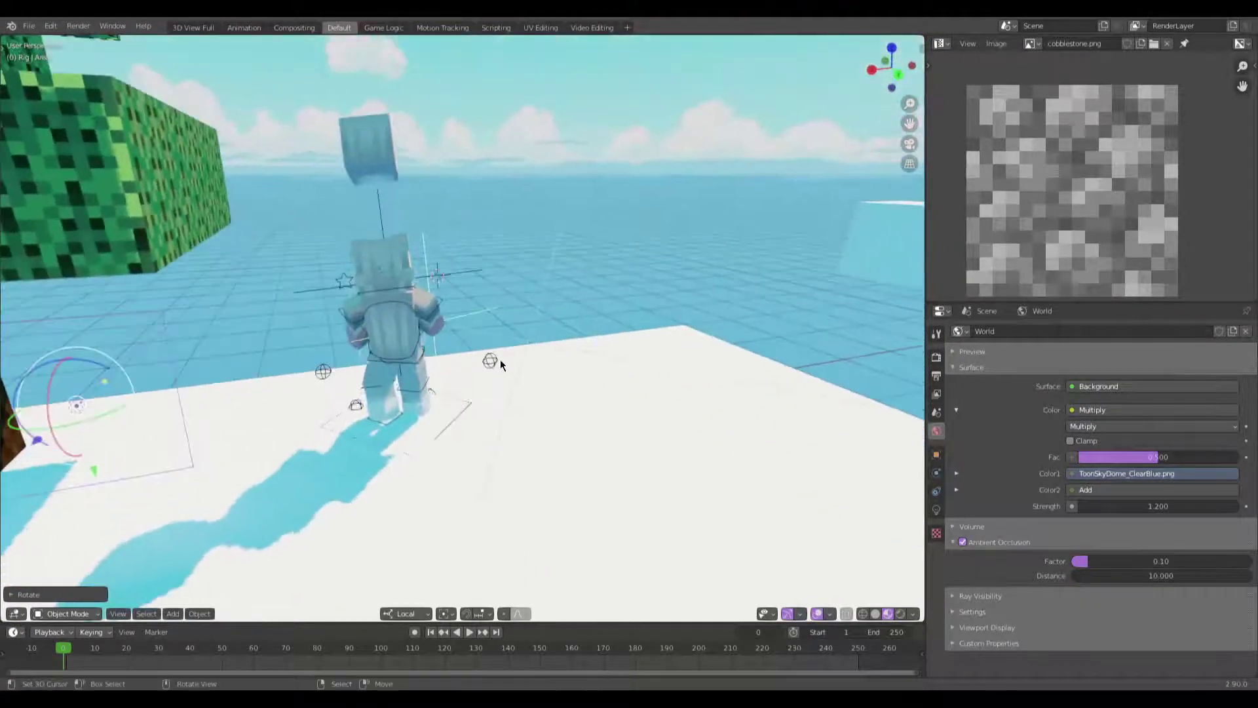
scroll(501, 359, "down", 2)
scroll(490, 366, "up", 3)
key("s")
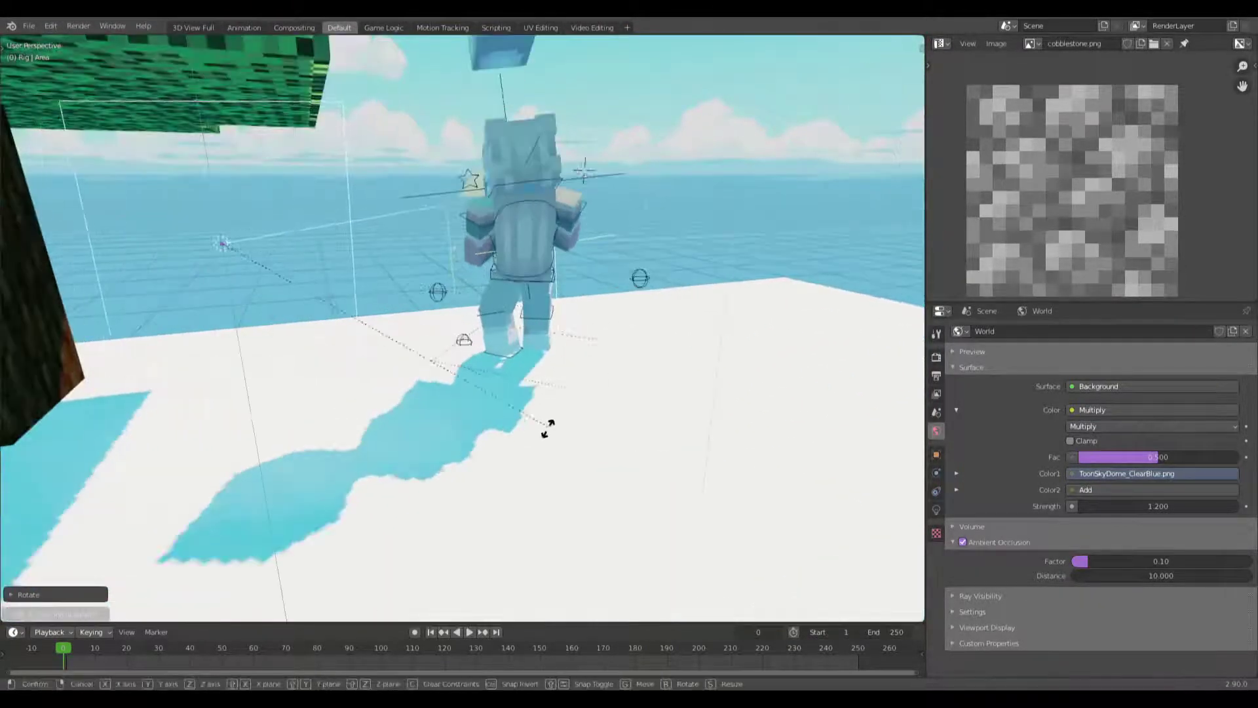
right_click(522, 605)
Step: Reposition the area light behind the character and rotate it slightly about the global Z axis
middle_click_drag(384, 253, 446, 242)
key("g")
left_click(467, 231)
key("g")
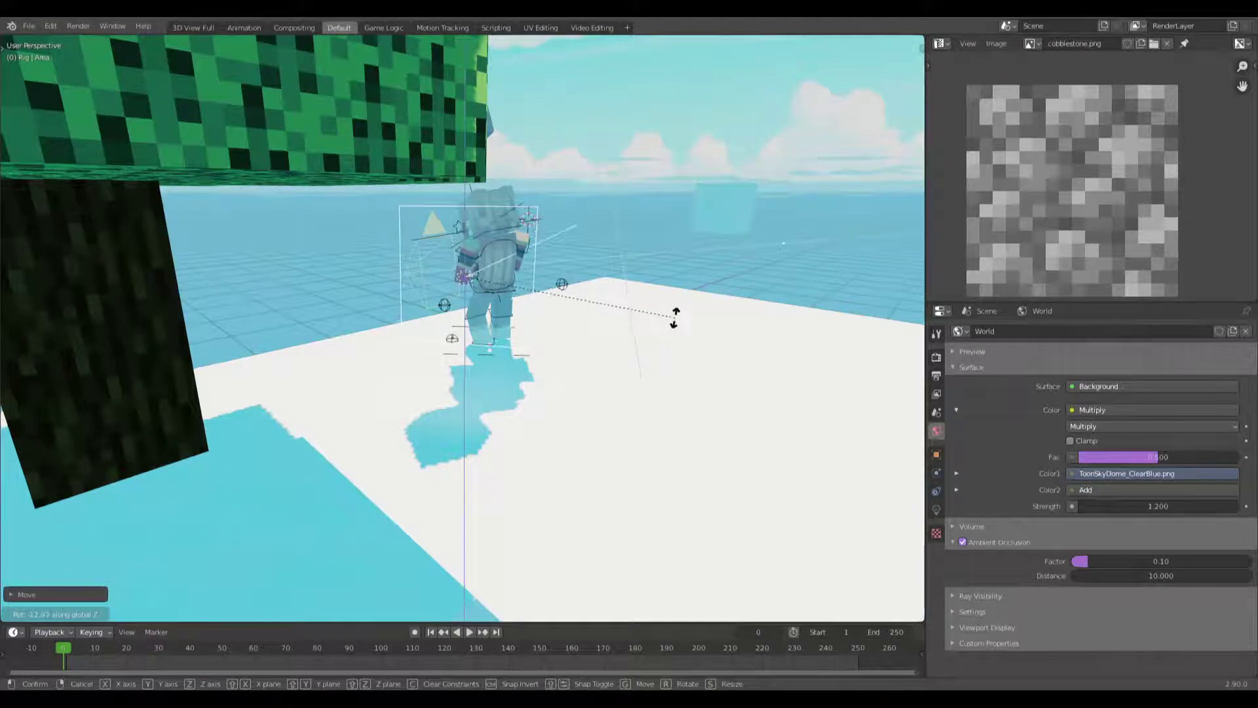
left_click(676, 323)
key("r")
key("z")
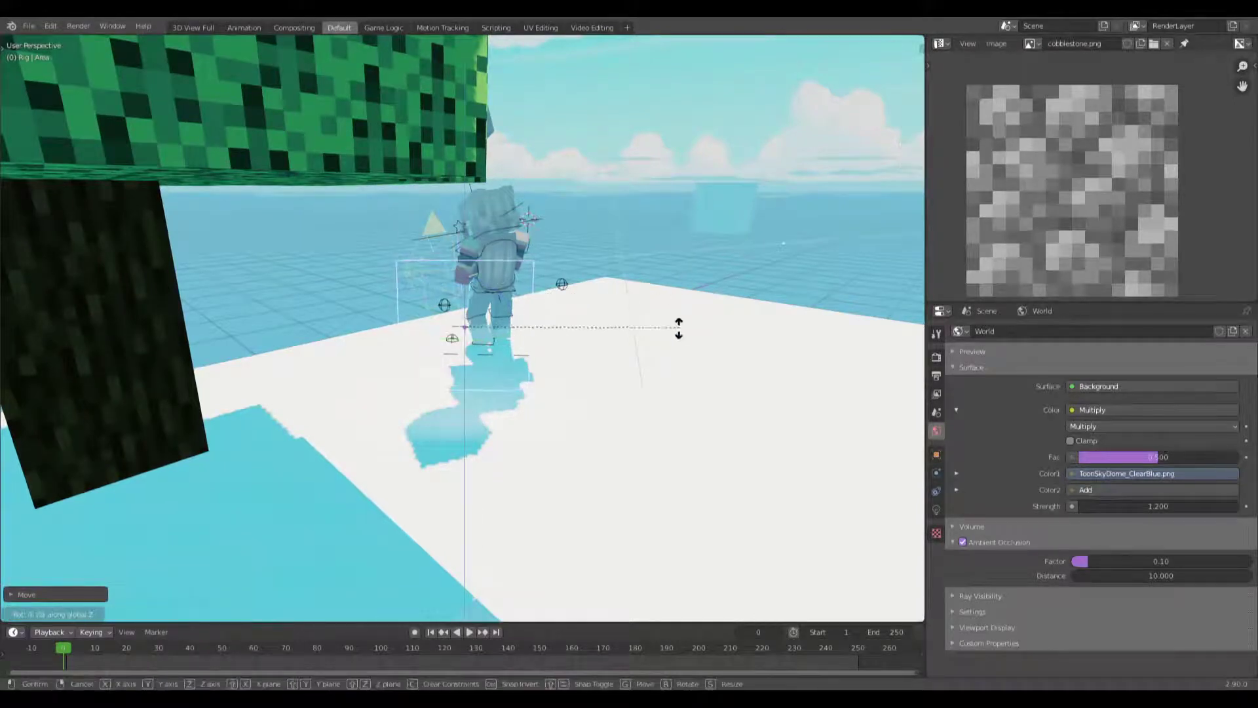
left_click(674, 350)
Step: Shift the area light beside the tree and turn it about the global Z axis toward the character's back
key("g")
left_click(658, 289)
middle_click_drag(562, 295, 646, 271)
key("g")
left_click(757, 282)
key("g")
key("z")
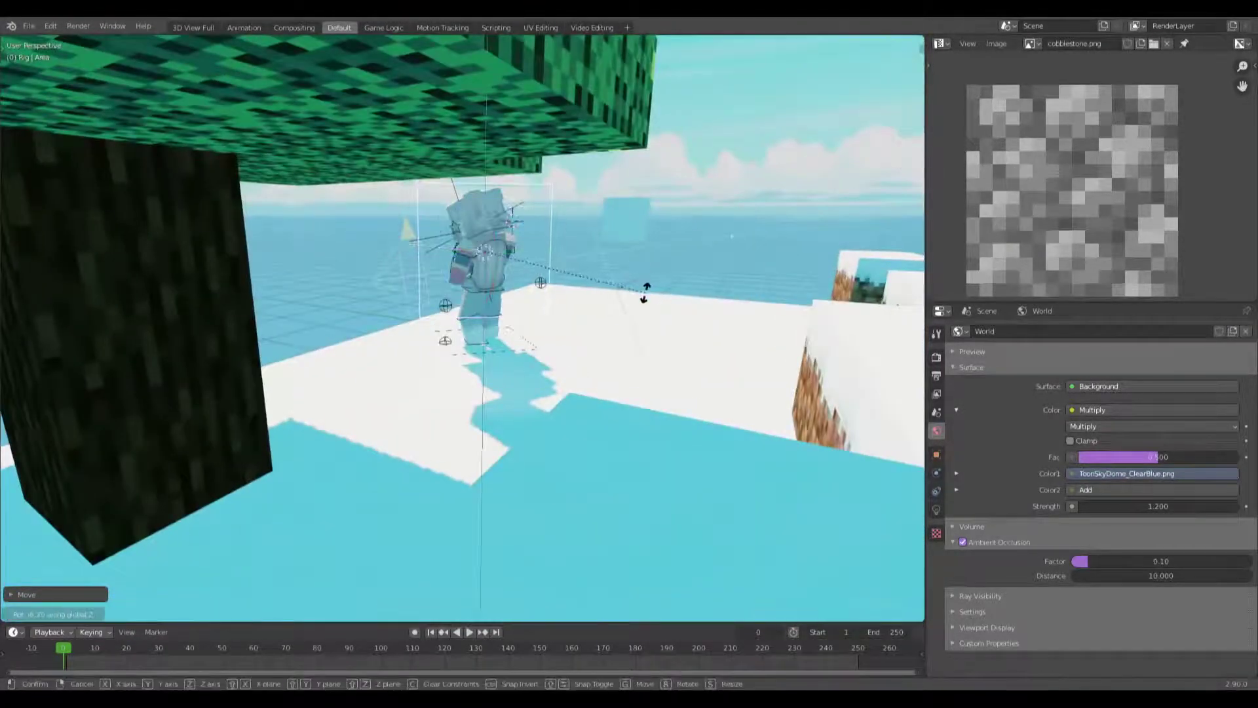
left_click(573, 283)
mouse_move(570, 282)
middle_mouse_down()
mouse_move(601, 280)
mouse_move(580, 278)
middle_mouse_up()
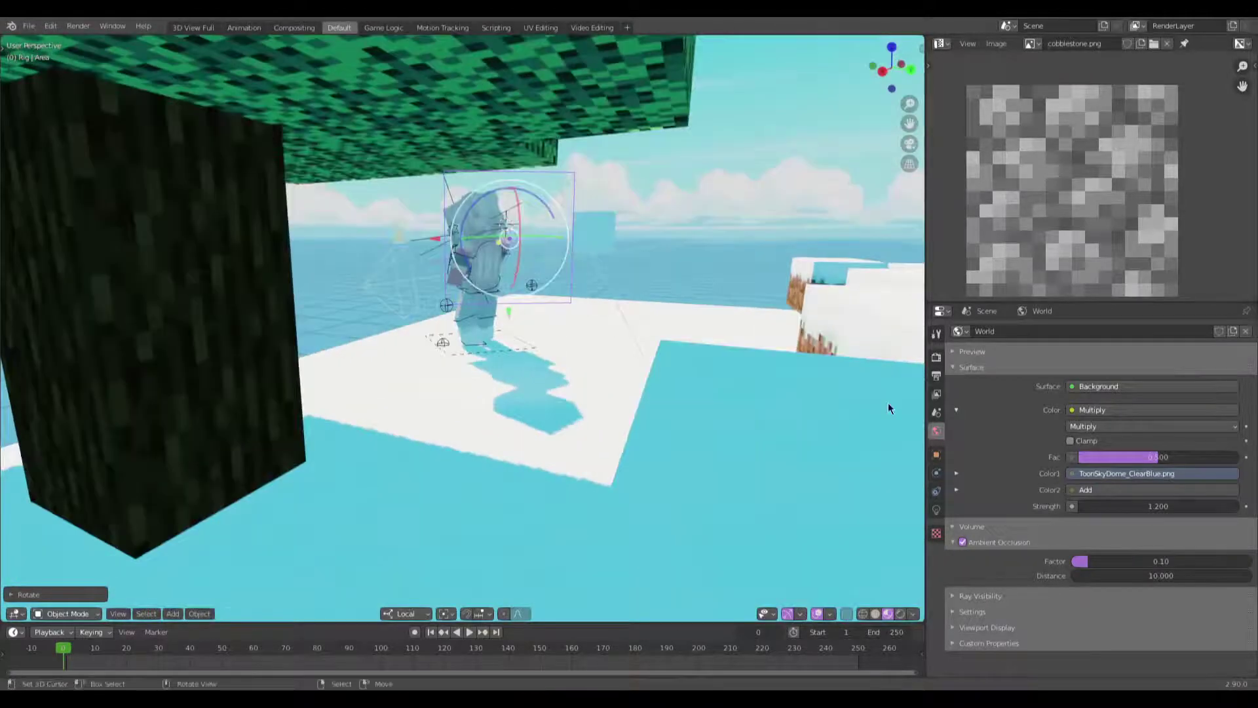
Step: Enlarge the square area light to a size of about 2.53
left_click(936, 510)
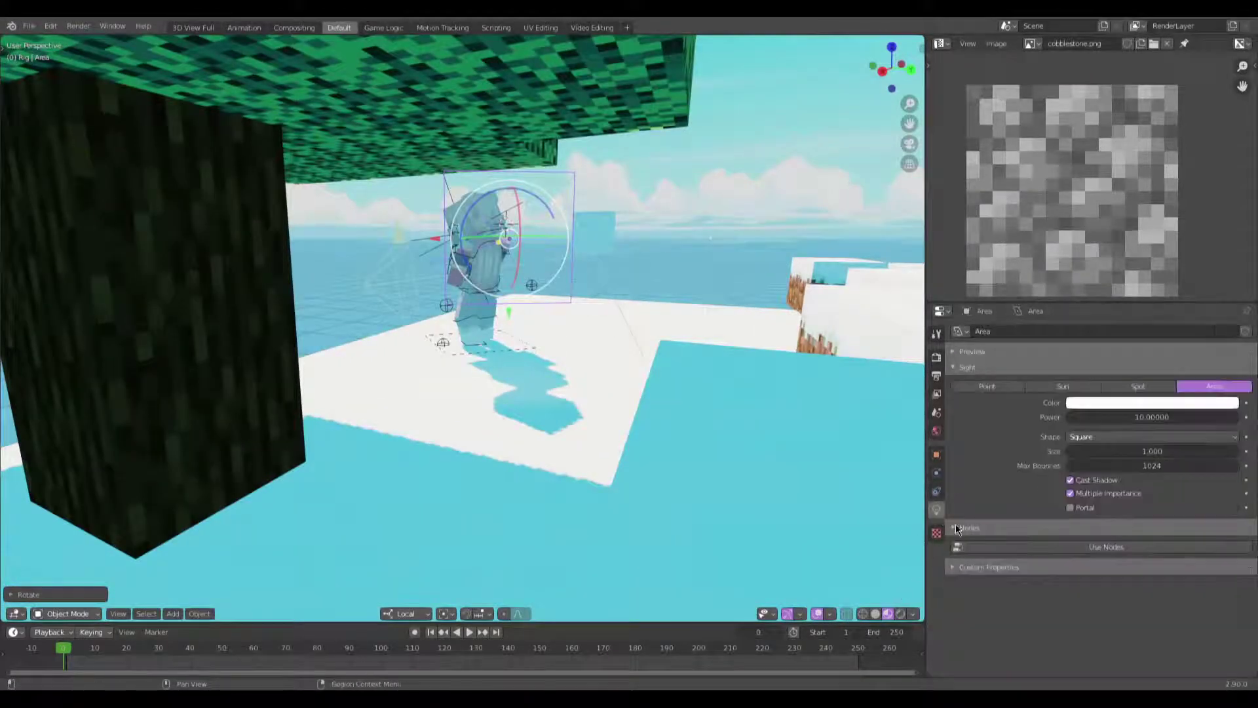
left_click_drag(1179, 456, 1238, 451)
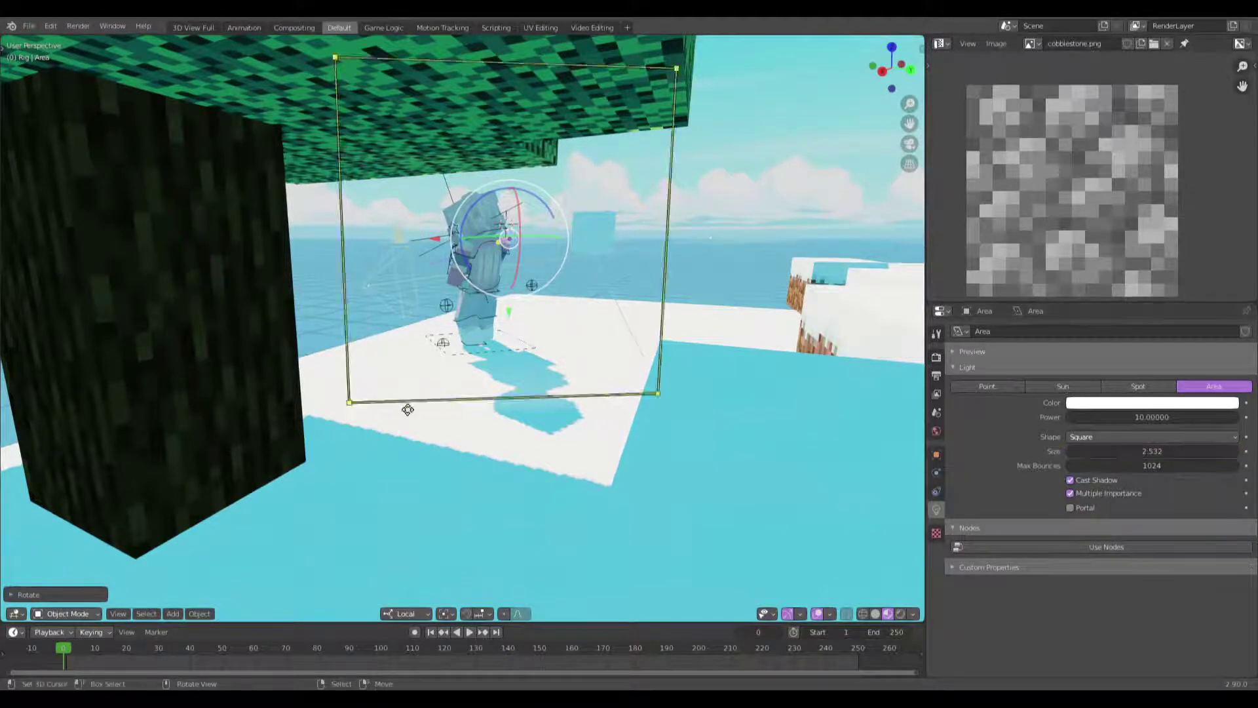
middle_click_drag(455, 411, 562, 425)
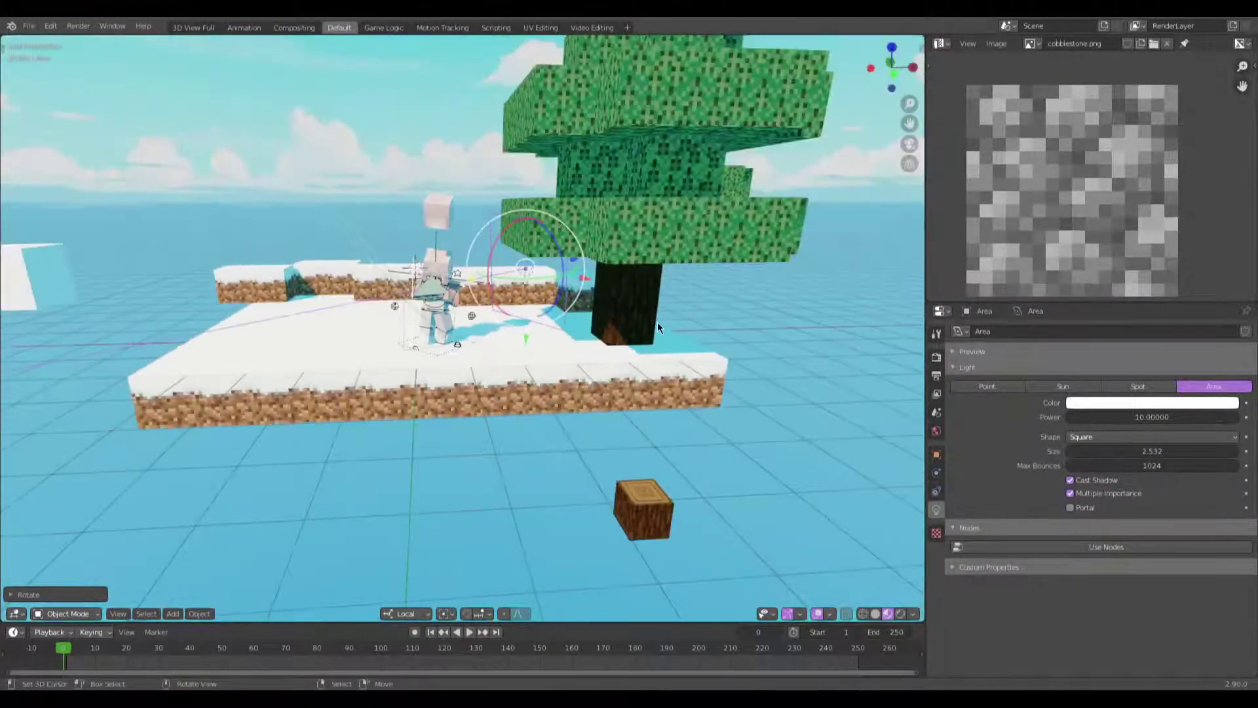
Step: Reselect the area light and set its color to light cyan, with hue 0.523 and saturation 0.364
left_click(658, 321)
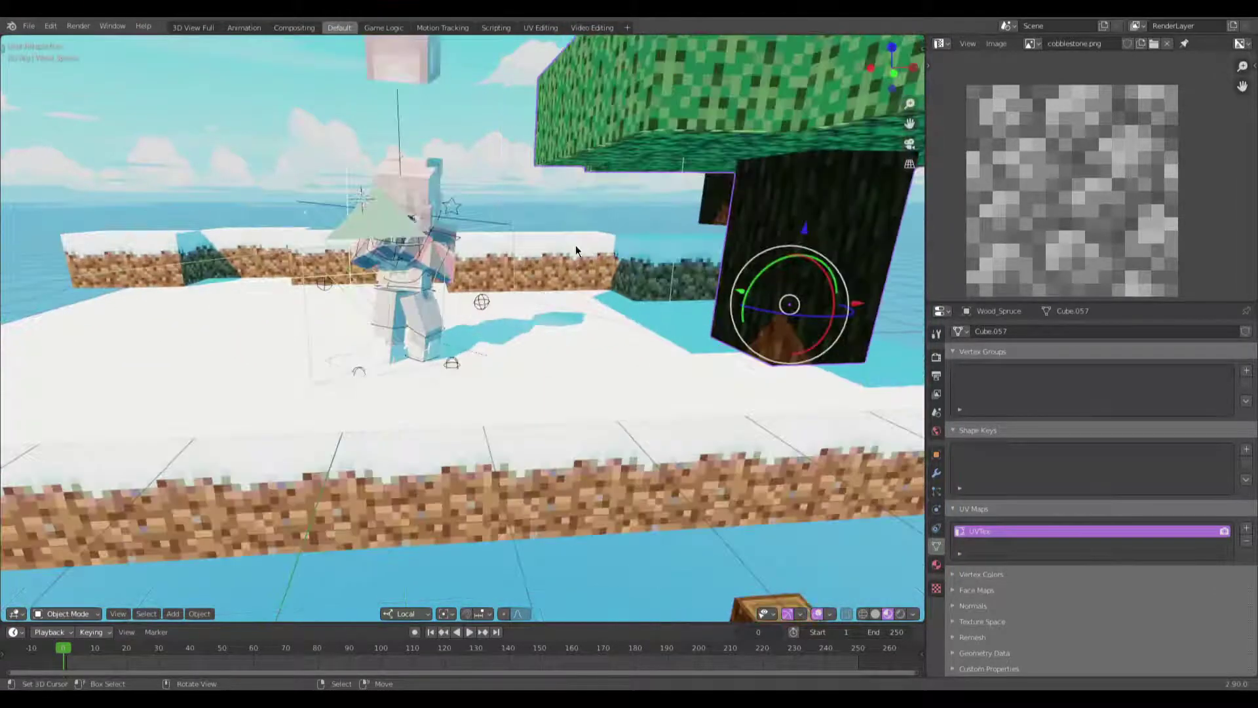
left_click(579, 220)
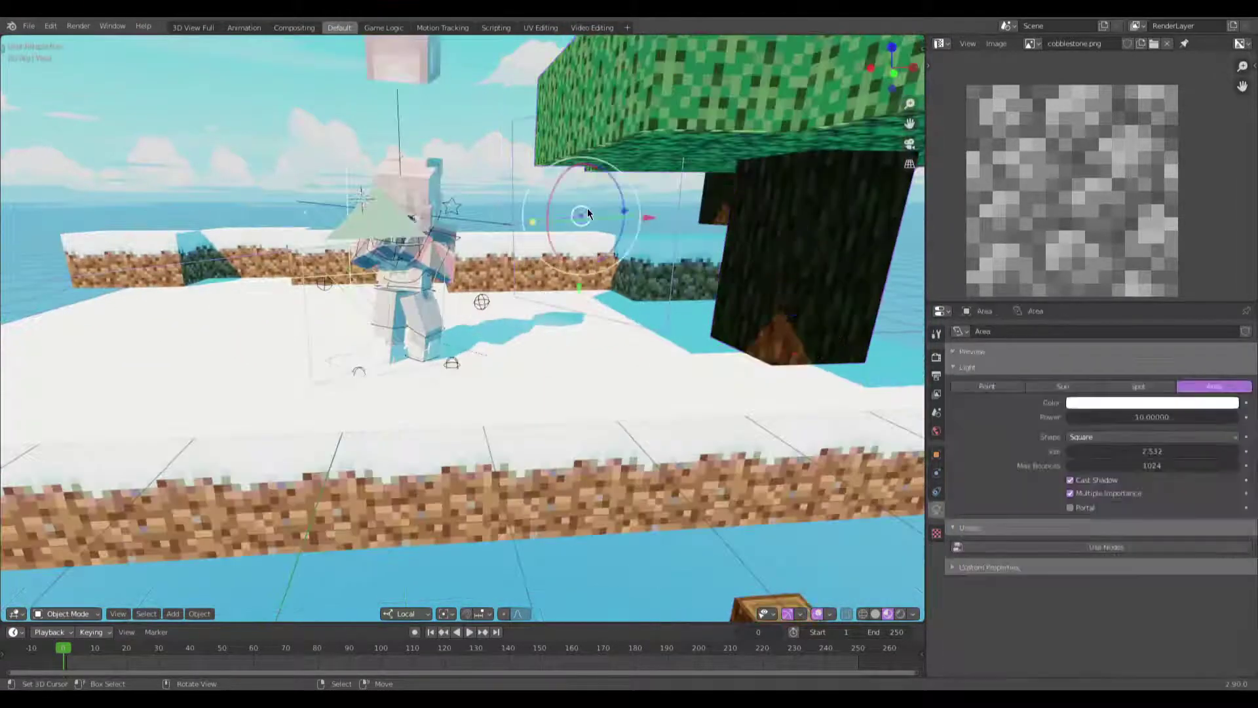
left_click(1140, 401)
left_click_drag(1165, 273, 1174, 258)
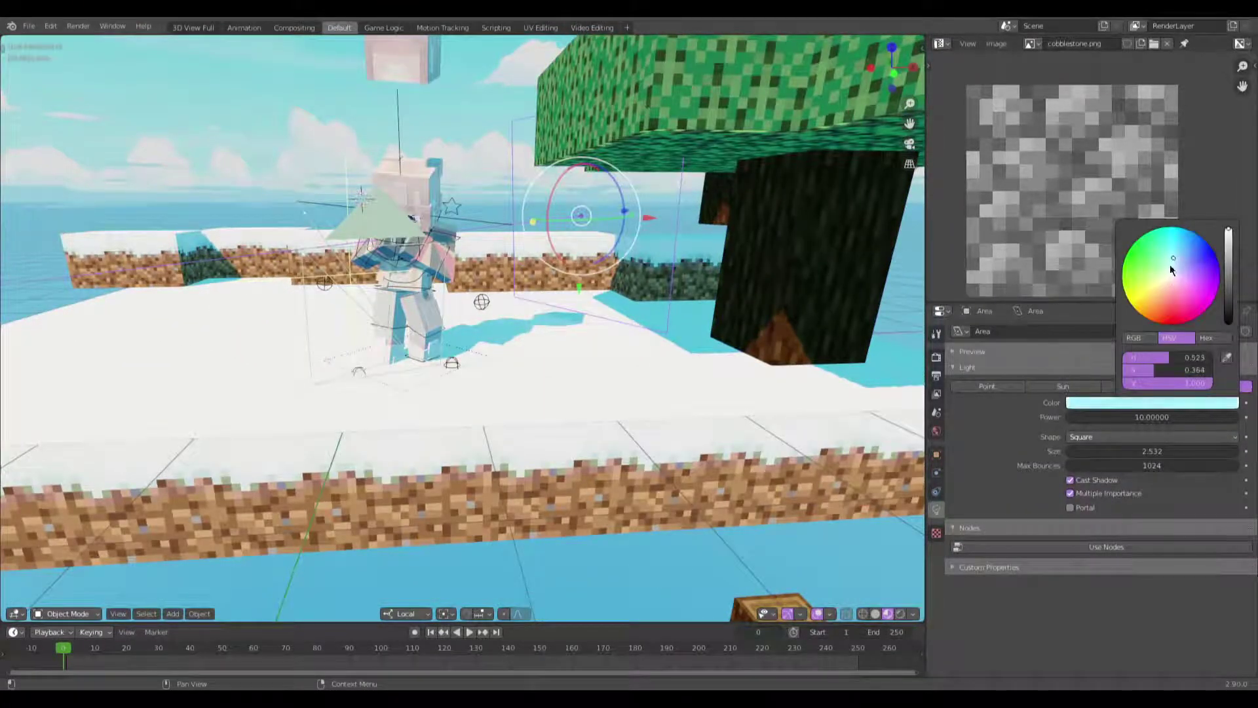
Step: Set the cyan area light's power to 80 and return to the camera view
left_click(1151, 417)
type("8")
key("Return")
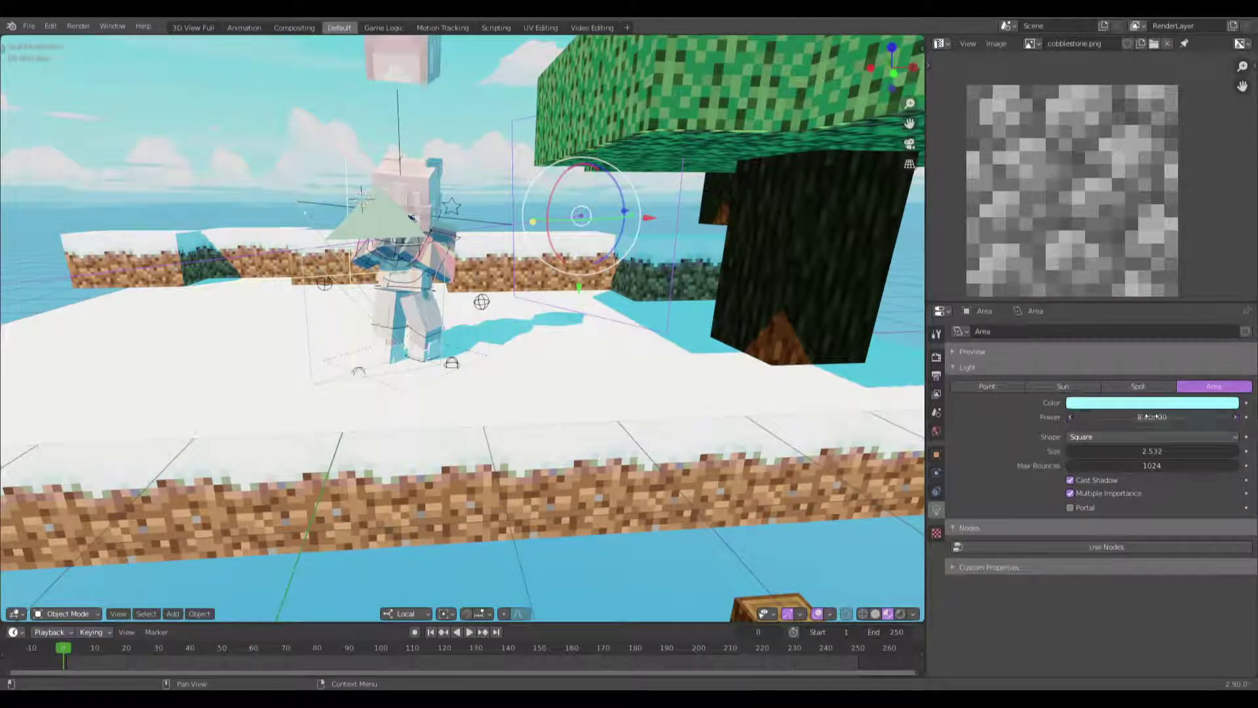
left_click(1155, 417)
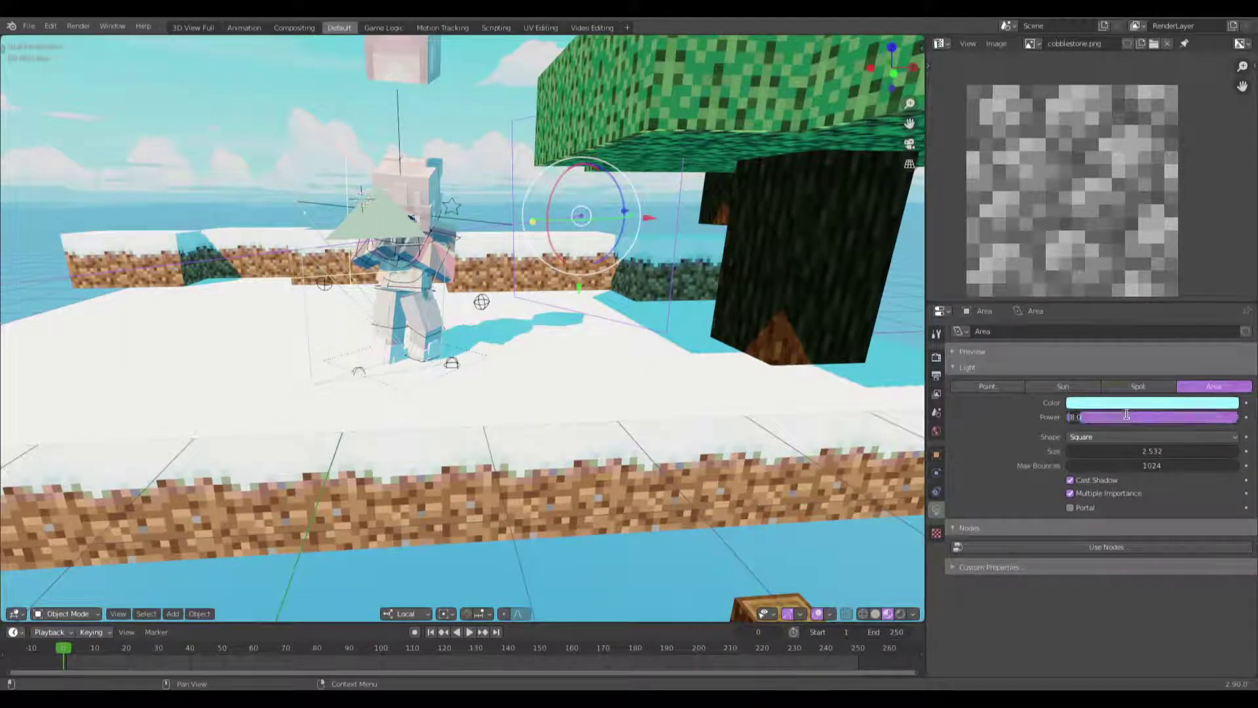
type("80")
key("Return")
key("KP_0")
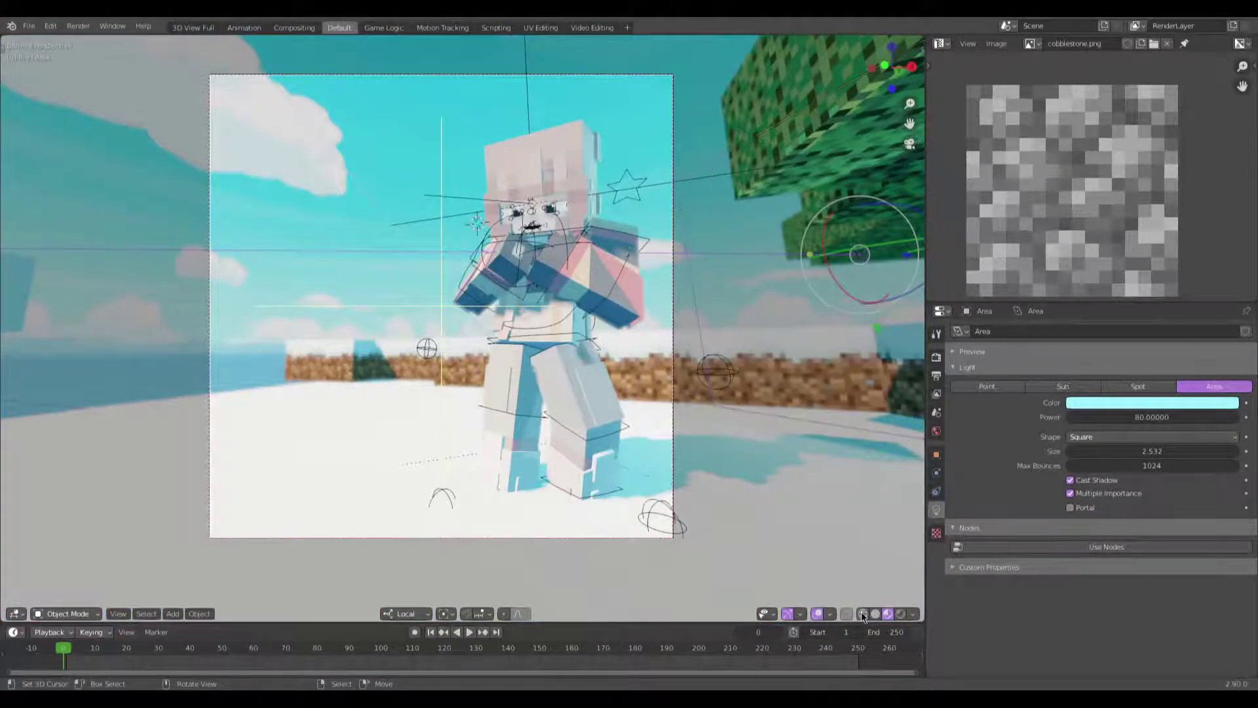
Step: Duplicate the cyan area light and move the copy toward the front of the platform near the tree trunk
middle_click_drag(800, 453, 754, 390)
scroll(720, 439, "down", 5)
key("shift+d")
left_click(281, 409)
middle_click_drag(212, 417, 510, 390)
scroll(514, 393, "down", 1)
key("g")
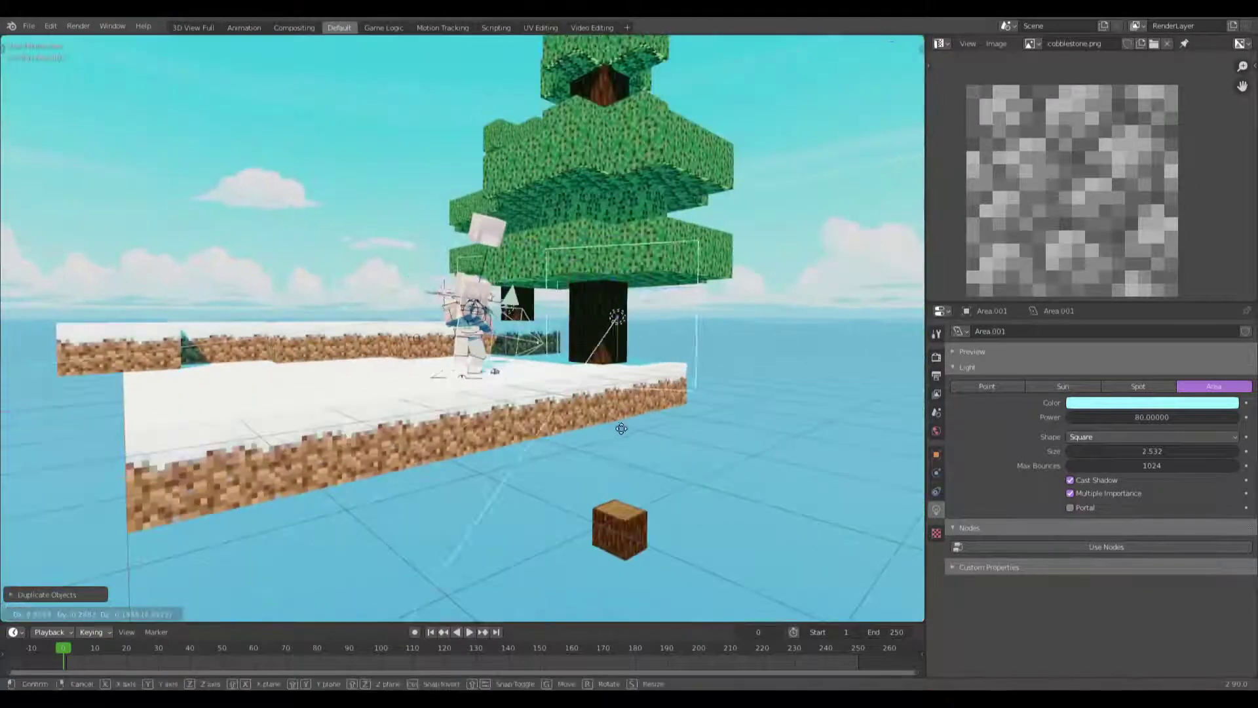
left_click(687, 436)
Step: Reduce the duplicated area light's size to about 1.7 and change its color to pink
middle_click_drag(687, 437, 658, 435)
left_click_drag(1173, 451, 1118, 450)
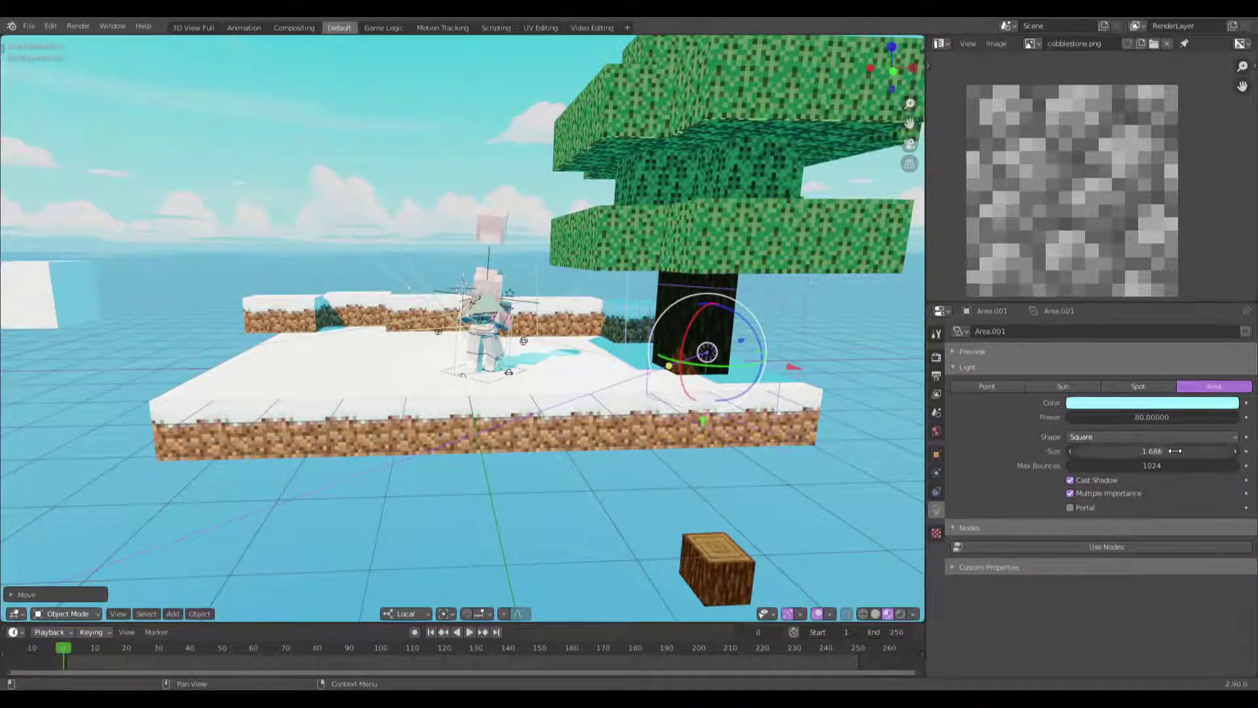
left_click(1173, 404)
left_click_drag(1169, 282, 1178, 292)
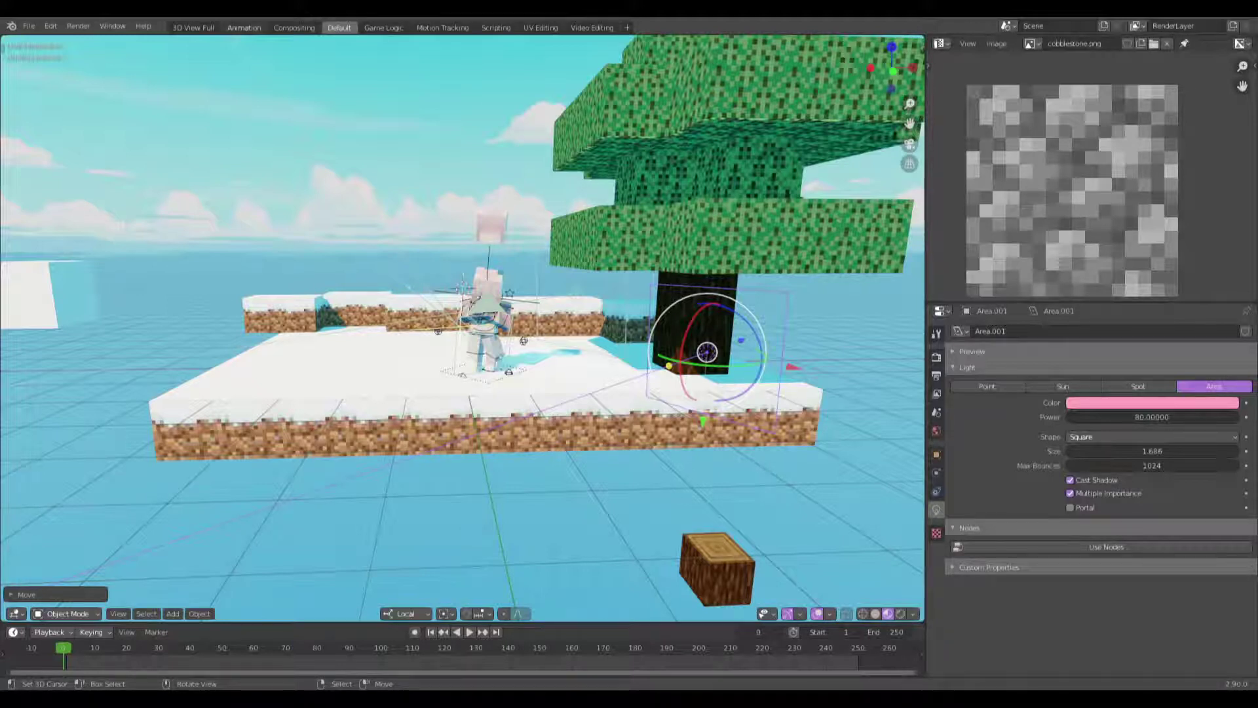
Step: Rotate the pink area light about the global Z axis to turn it toward the character
middle_click_drag(446, 380, 711, 436)
key("r")
key("z")
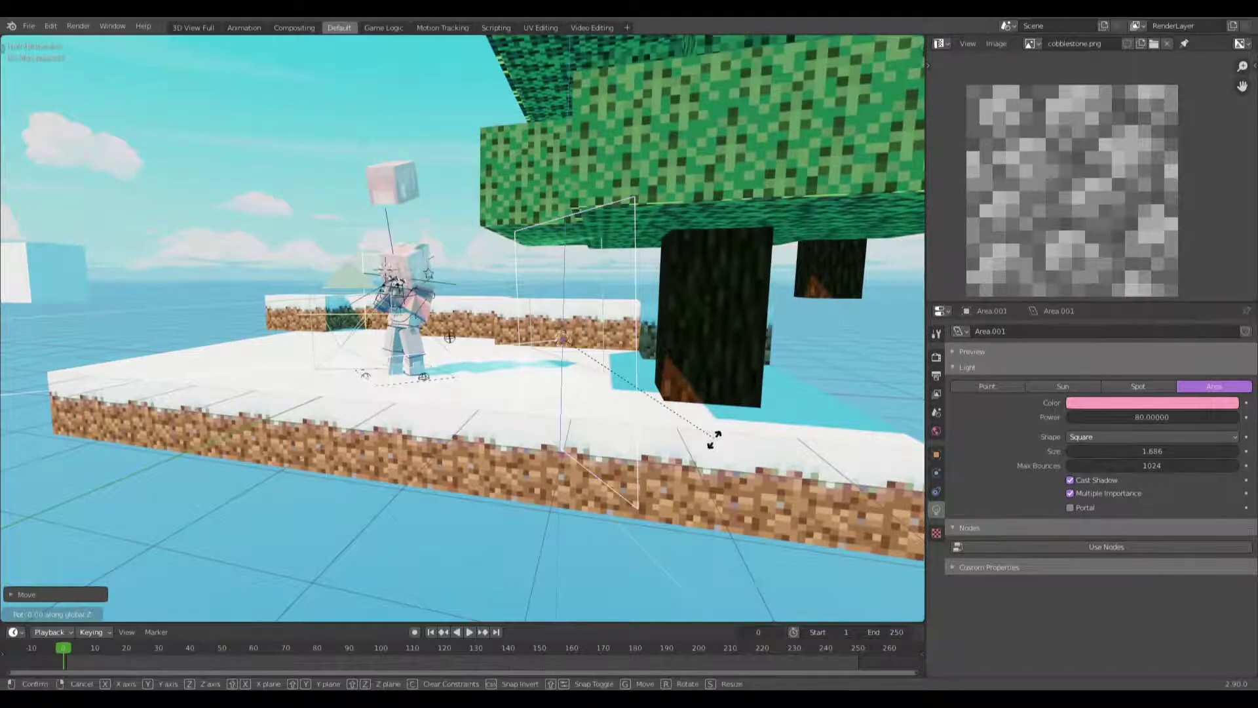
left_click(435, 522)
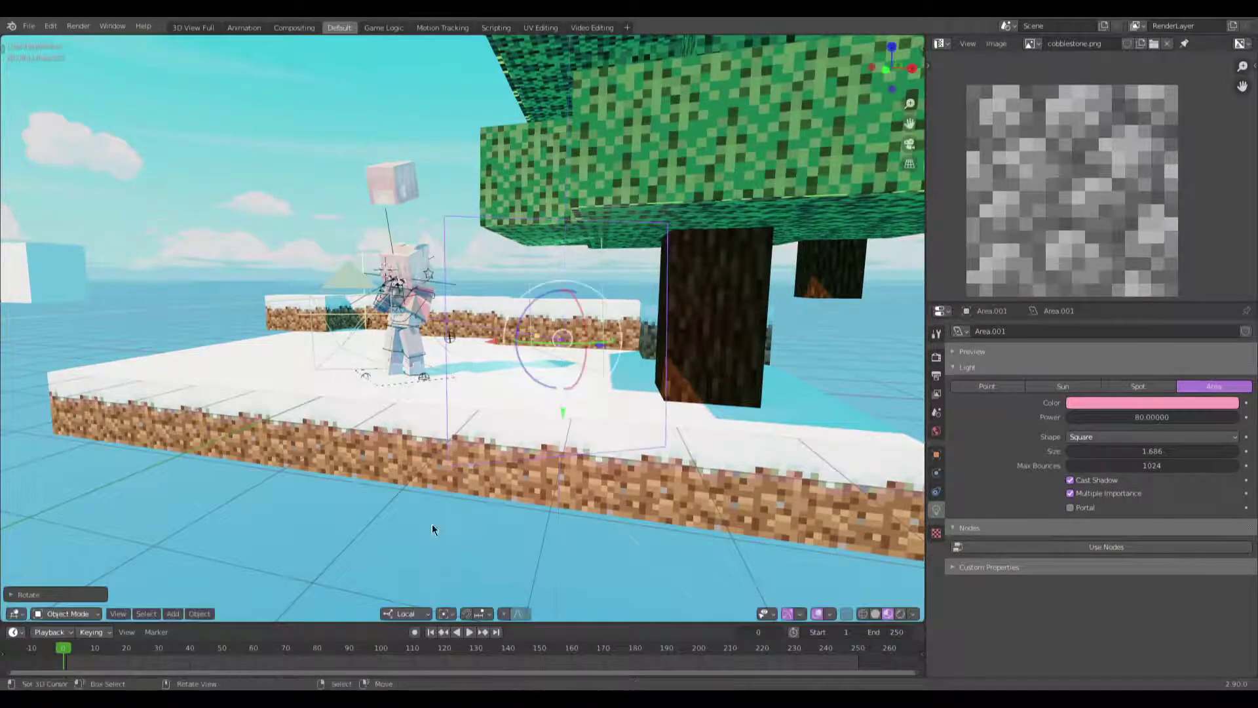
Step: Make the area light's color a more saturated pink and set its power to 40
left_click(1118, 405)
left_click_drag(1155, 370, 1166, 370)
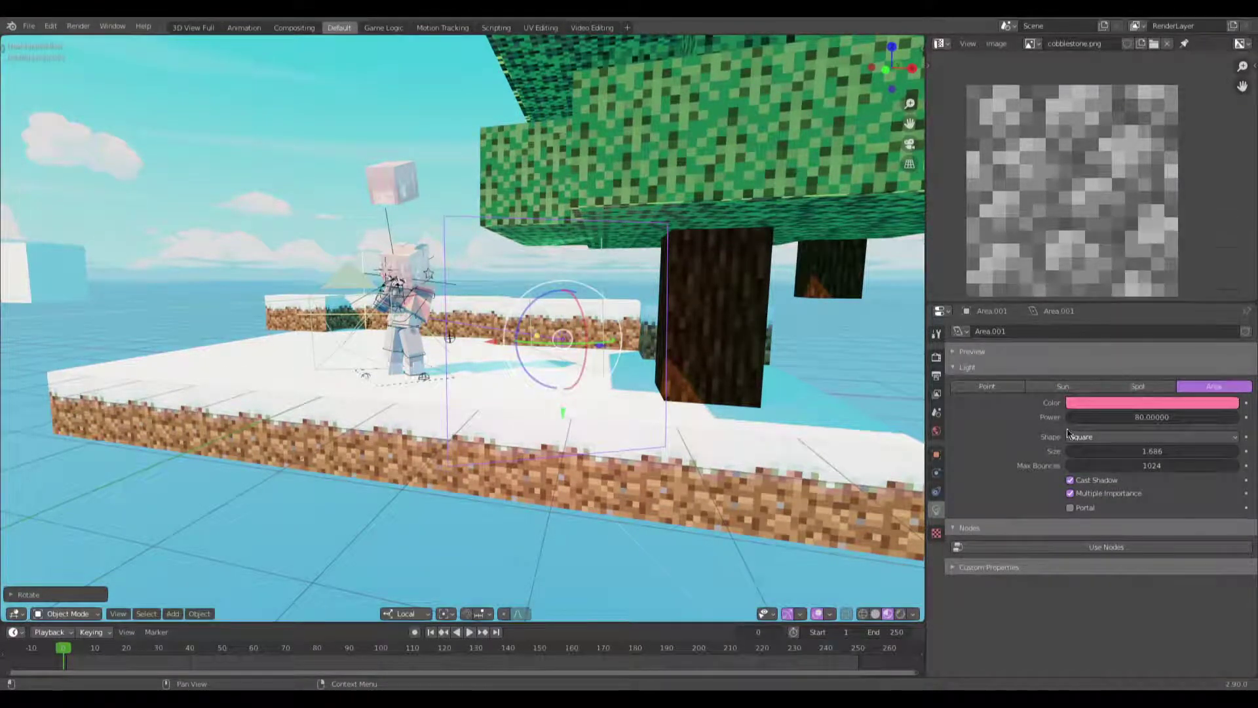
left_click(1145, 417)
type("40")
key("Return")
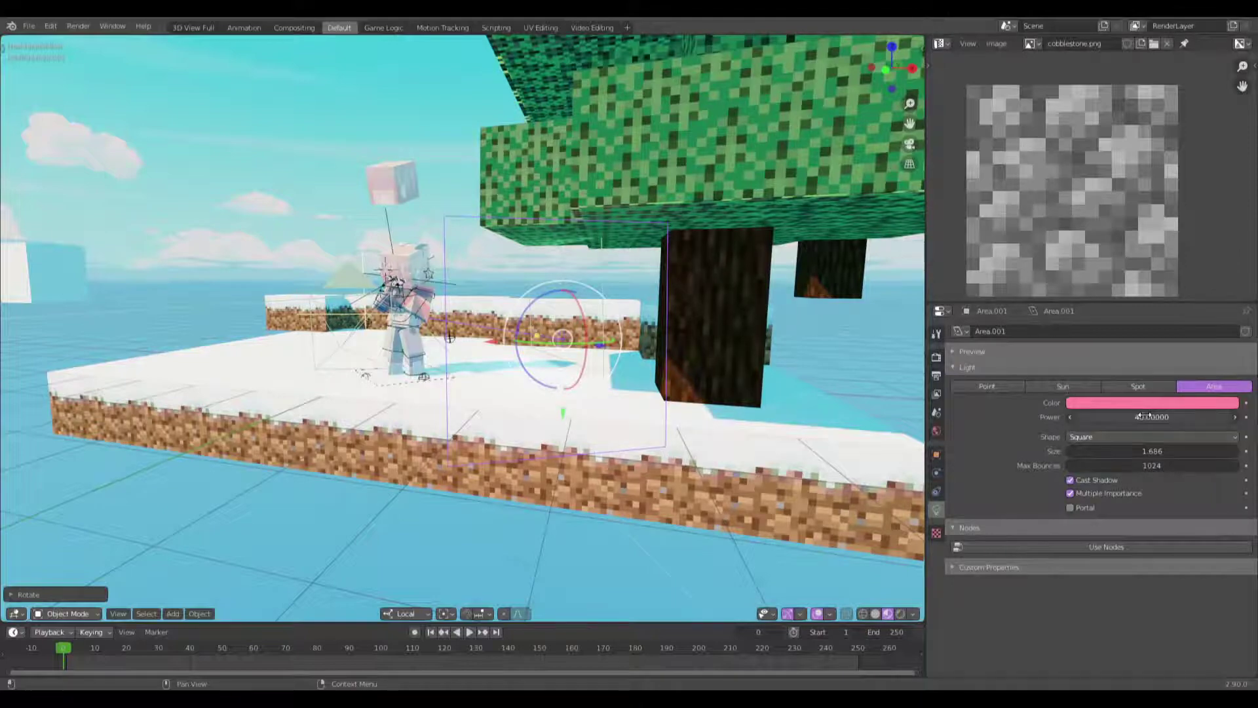
Step: Move the pink area light along the front of the platform and tilt it about its local X axis
scroll(615, 434, "up", 2)
middle_click_drag(615, 434, 649, 410, "shift")
key("g")
left_click(418, 396)
middle_click_drag(418, 390, 486, 413)
key("r")
key("x")
key("x")
left_click(655, 496)
Step: Reposition the pink area light at the platform edge near the tree trunk and refine its tilt about its local X axis
middle_click_drag(655, 496, 721, 437)
key("g")
left_click(667, 505)
key("g")
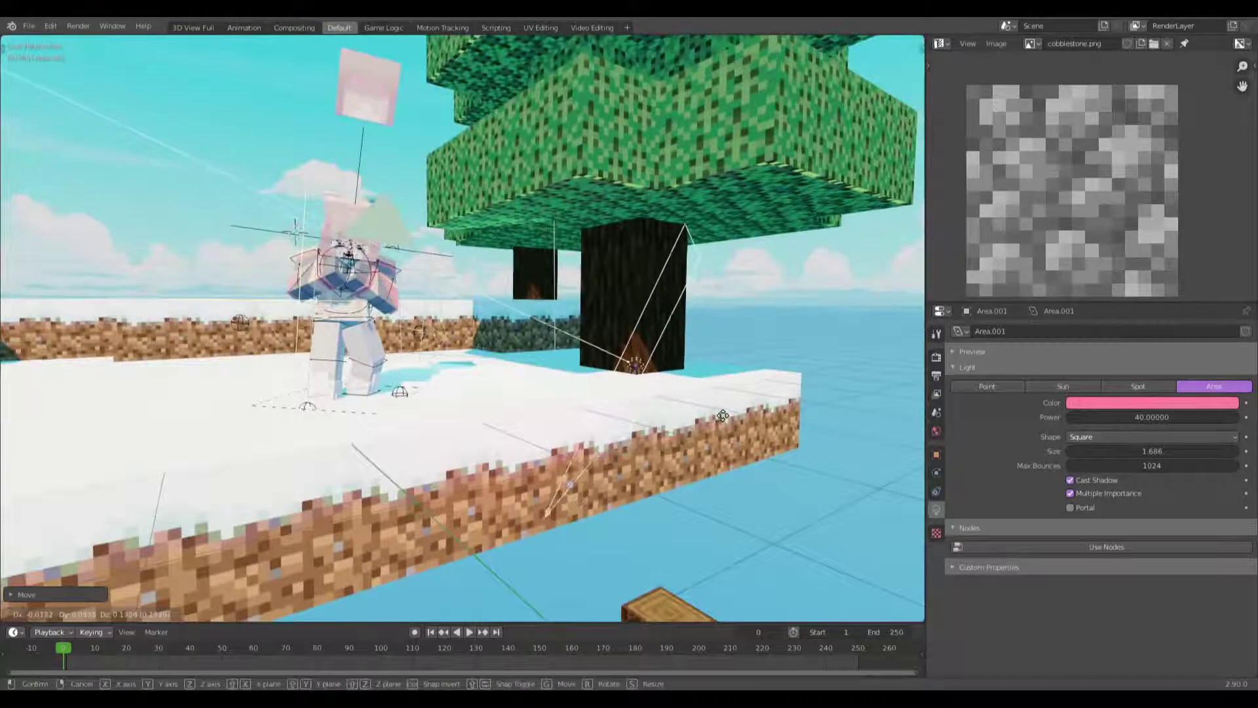
left_click(718, 428)
key("r")
key("x")
key("x")
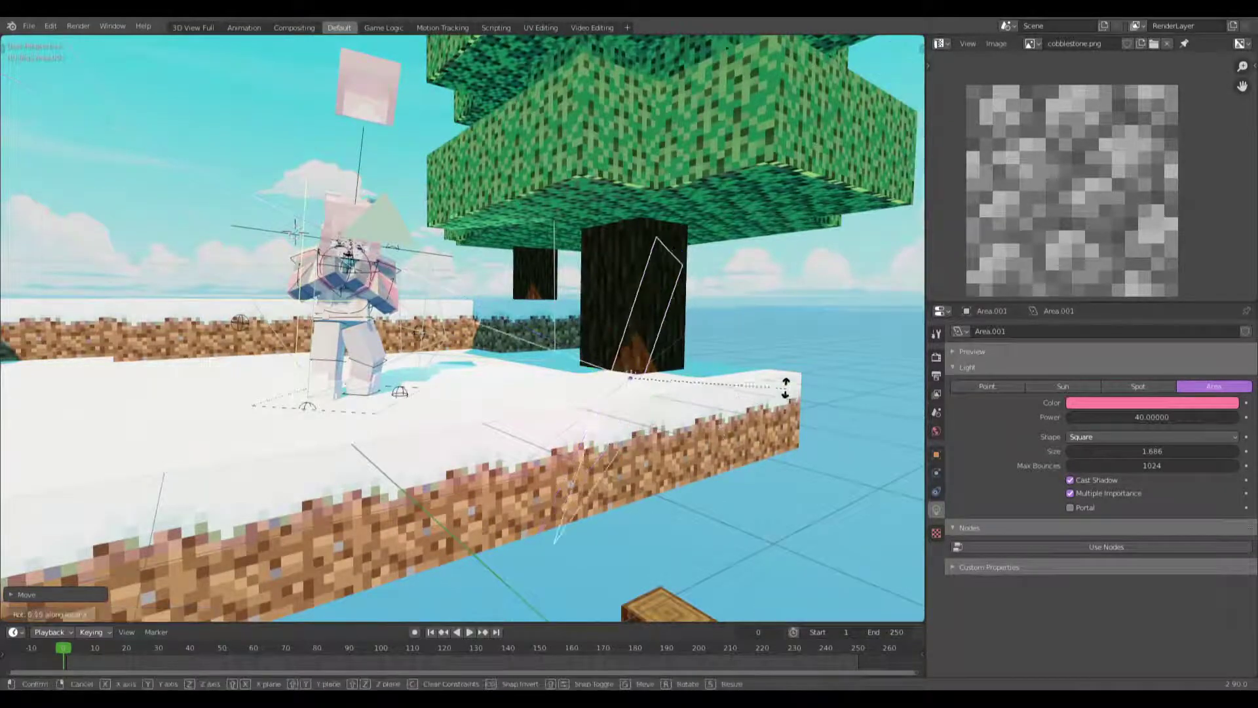
left_click(786, 391)
middle_click_drag(786, 391, 720, 368)
key("g")
left_click(698, 352)
Step: Preview the lit character through the camera in rendered shading with the viewport overlays hidden
key("KP_0")
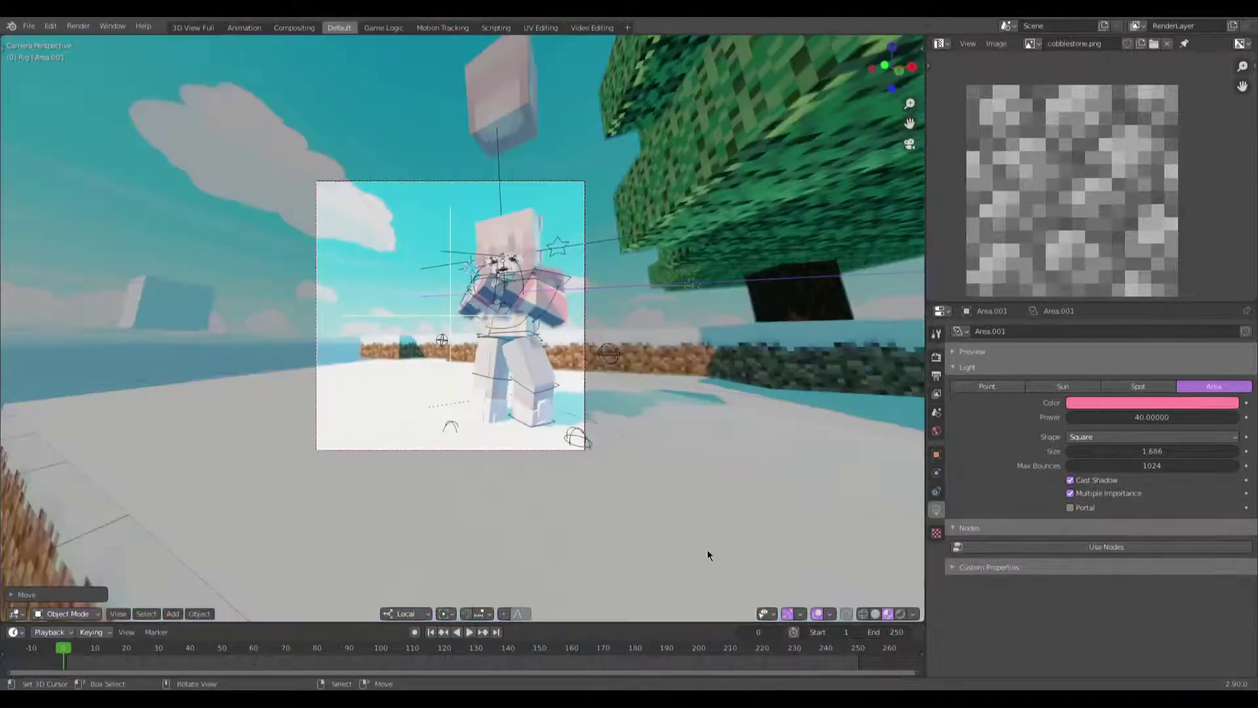
scroll(482, 428, "up", 4)
middle_click_drag(579, 428, 570, 447, "shift")
scroll(569, 447, "down", 1)
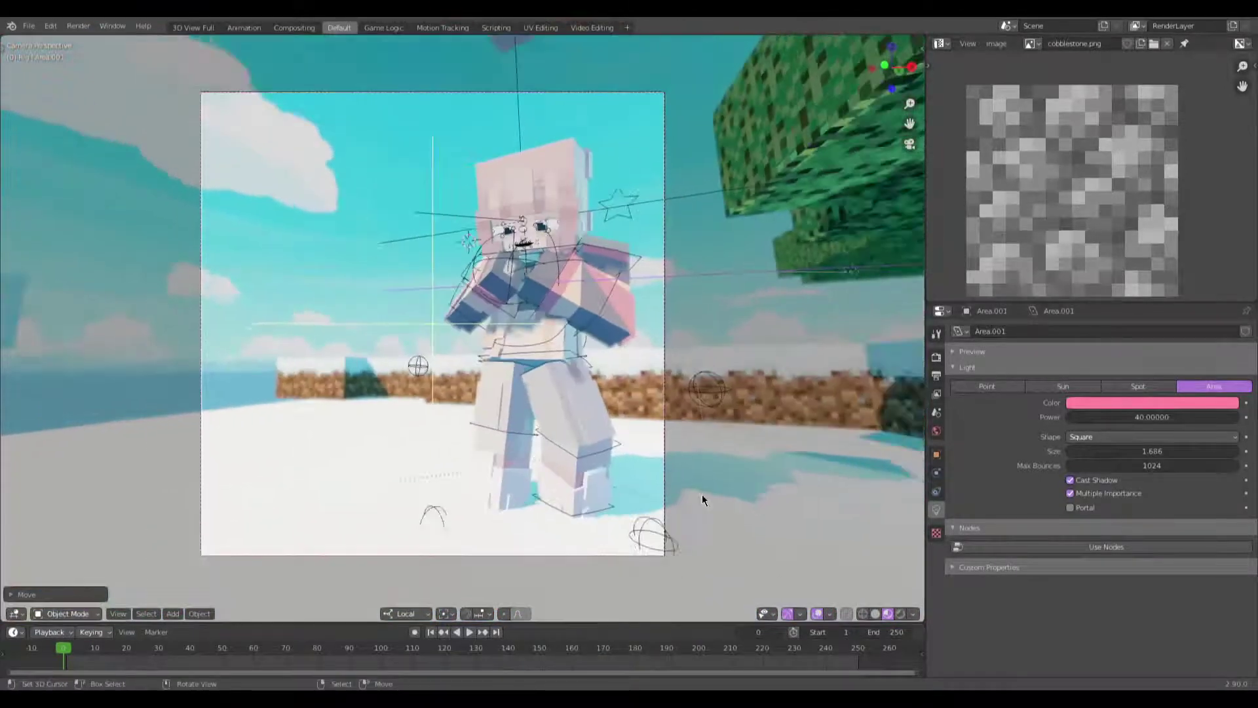
left_click(901, 613)
key("shift+alt+z")
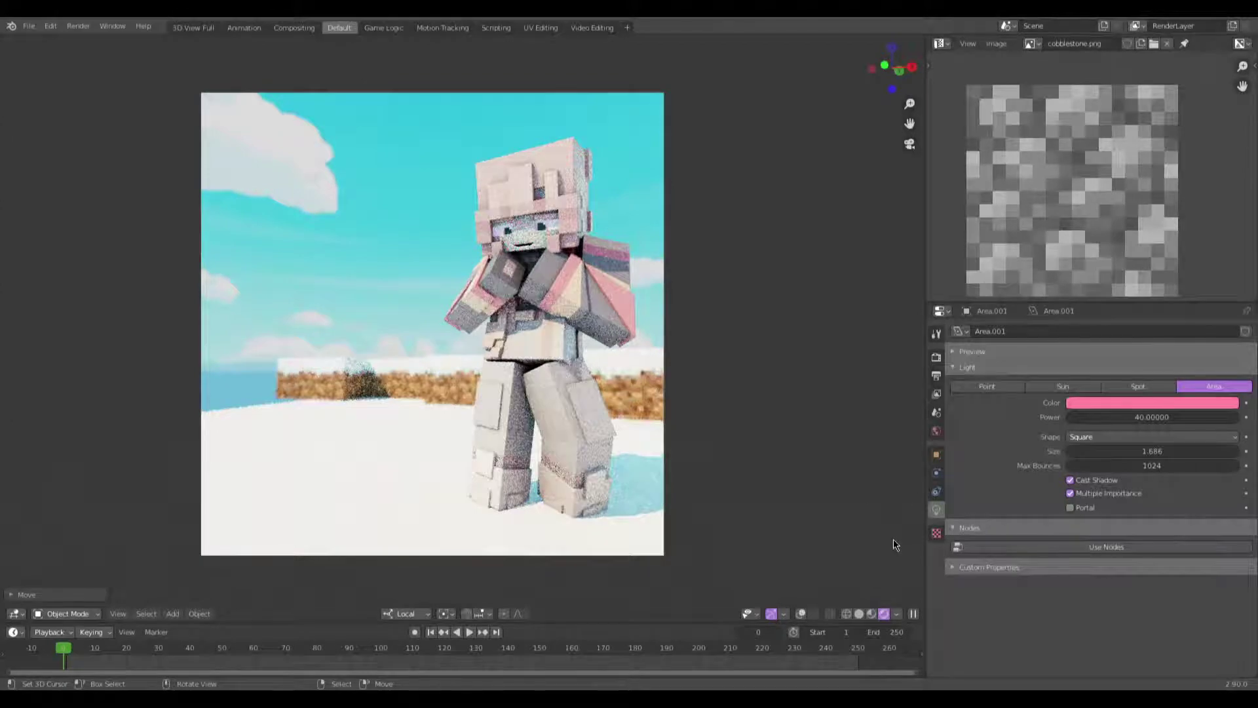
Step: Set the pink area light's power to 65
left_click(1143, 415)
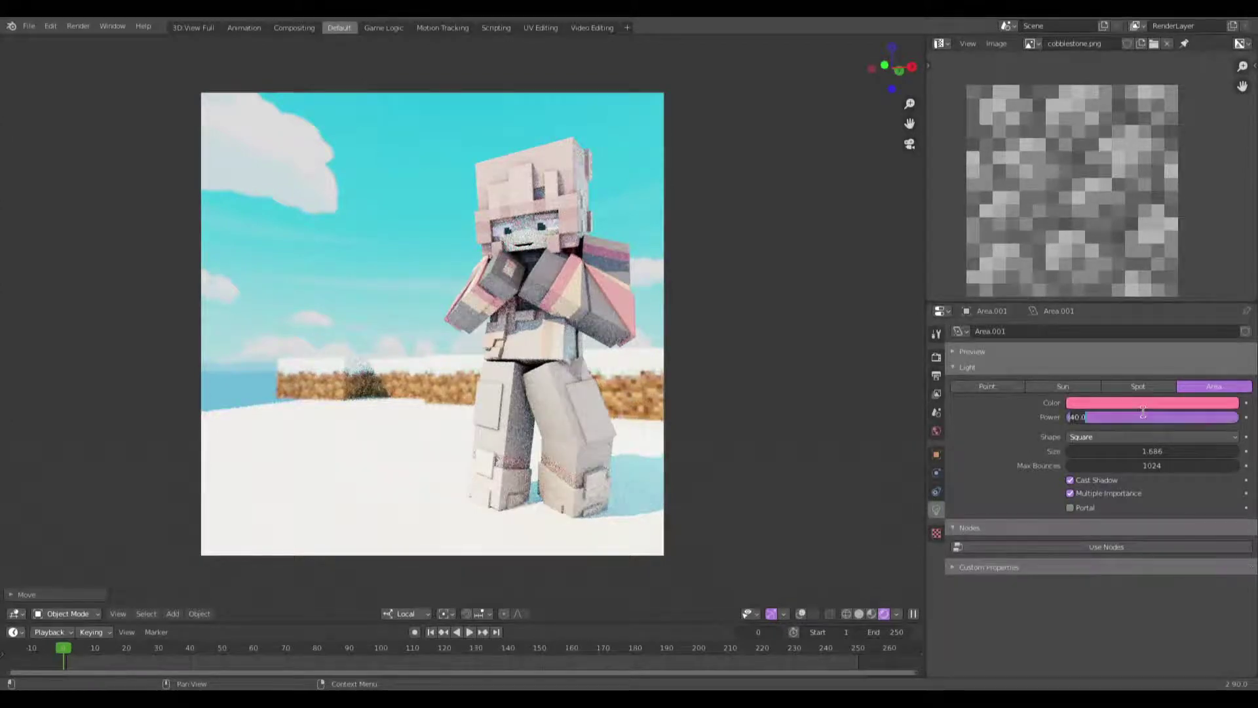
type("65")
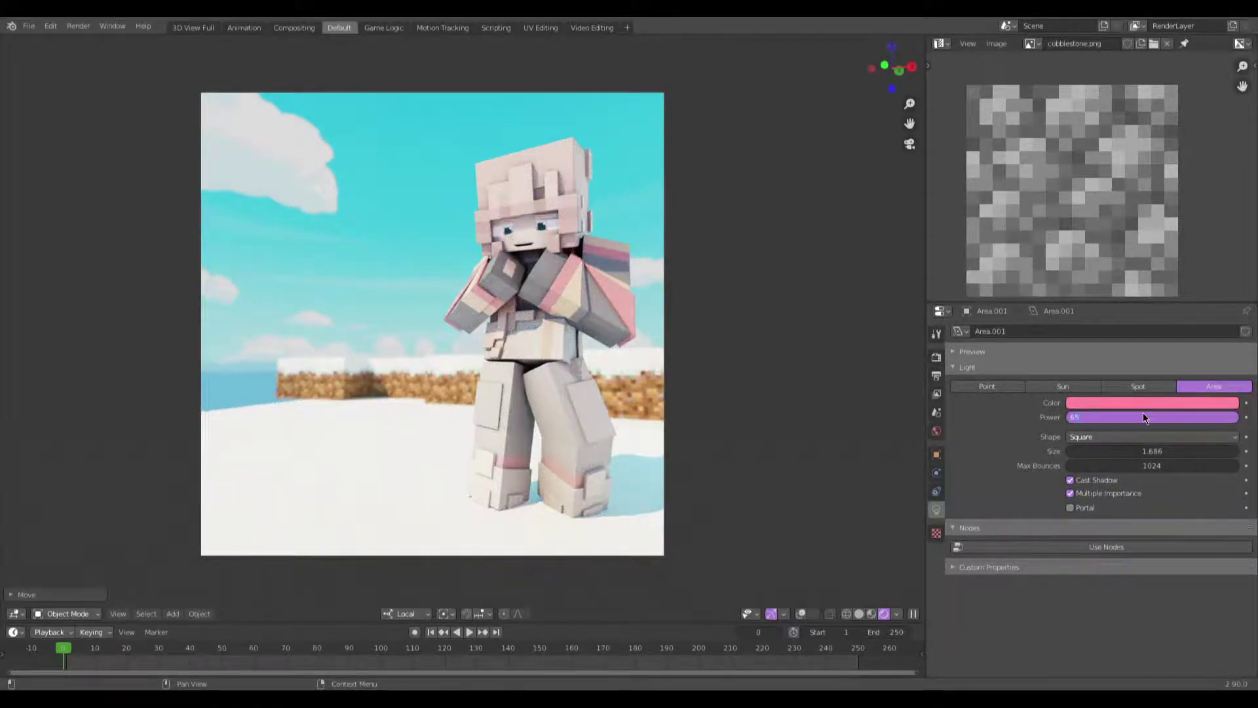
key("Return")
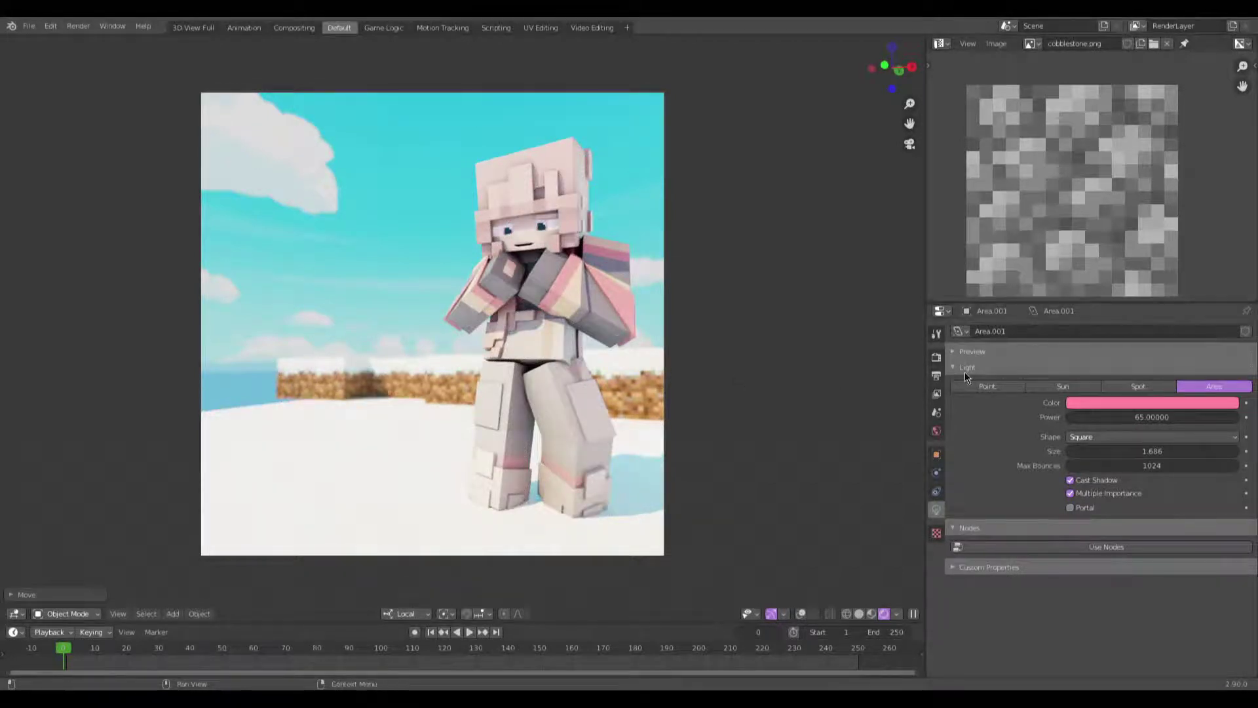
Step: Set the Cycles sampling to 128 viewport and 256 render samples, with viewport denoising starting at sample 80
left_click(937, 357)
left_click(1111, 450)
type("128")
key("Return")
left_click(1153, 435)
type("256")
key("Return")
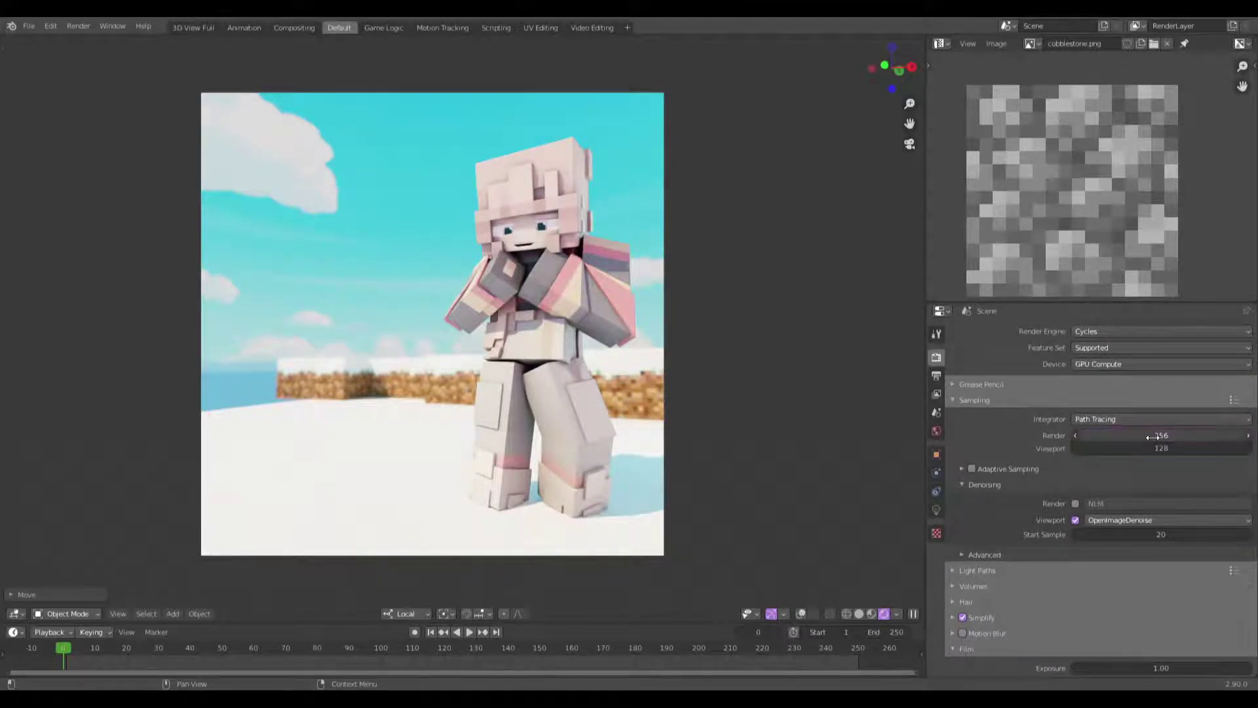
left_click(1164, 536)
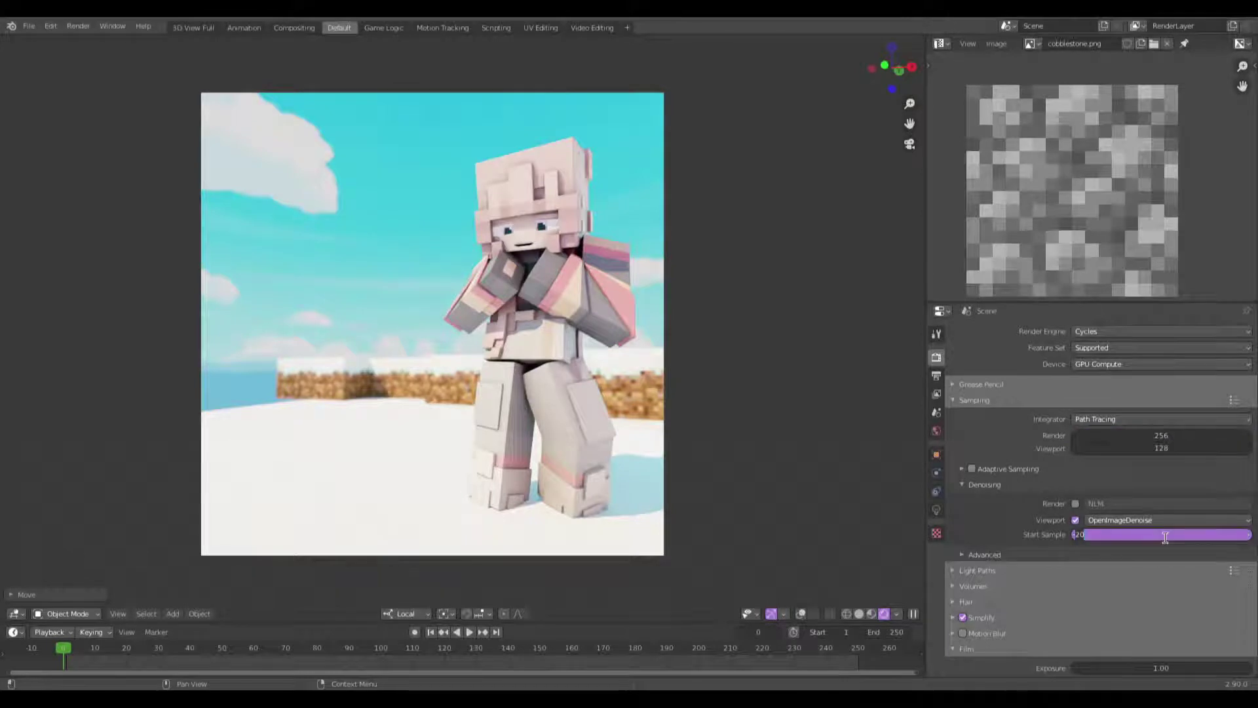
key("Return")
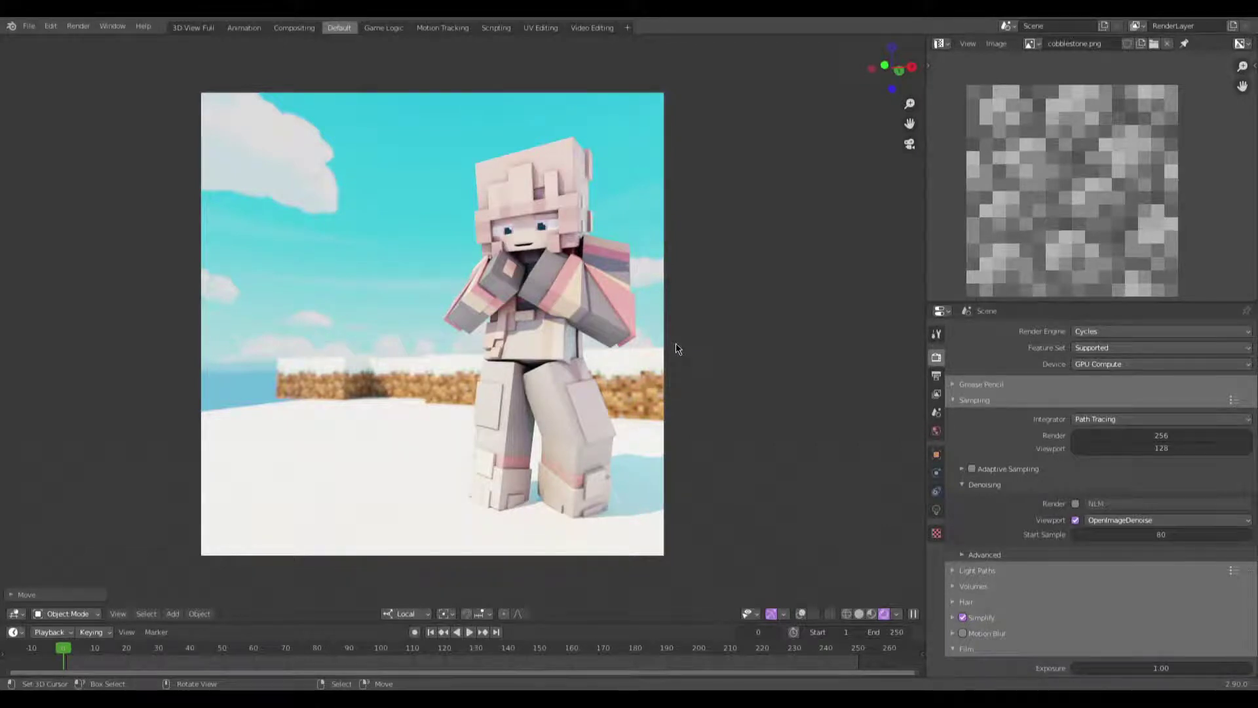
Step: Switch the viewport back to material preview, leave the camera view, and show the overlays again
left_click(871, 613)
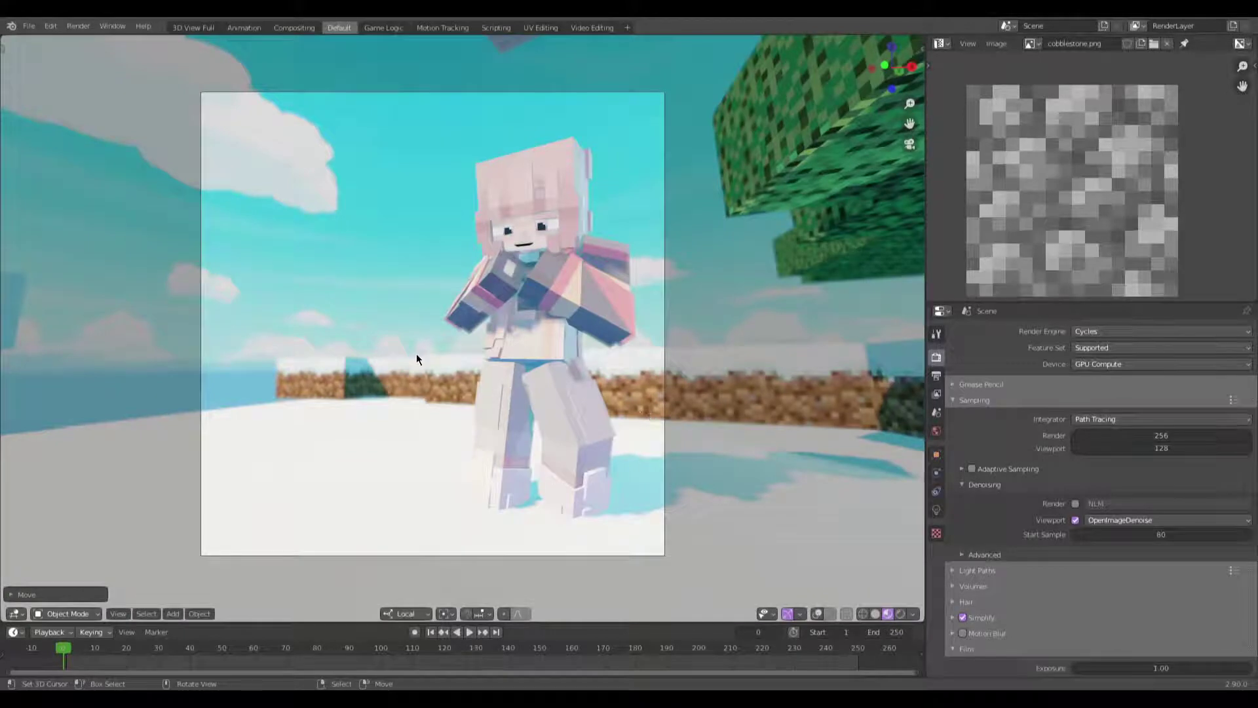
middle_click_drag(420, 348, 494, 266)
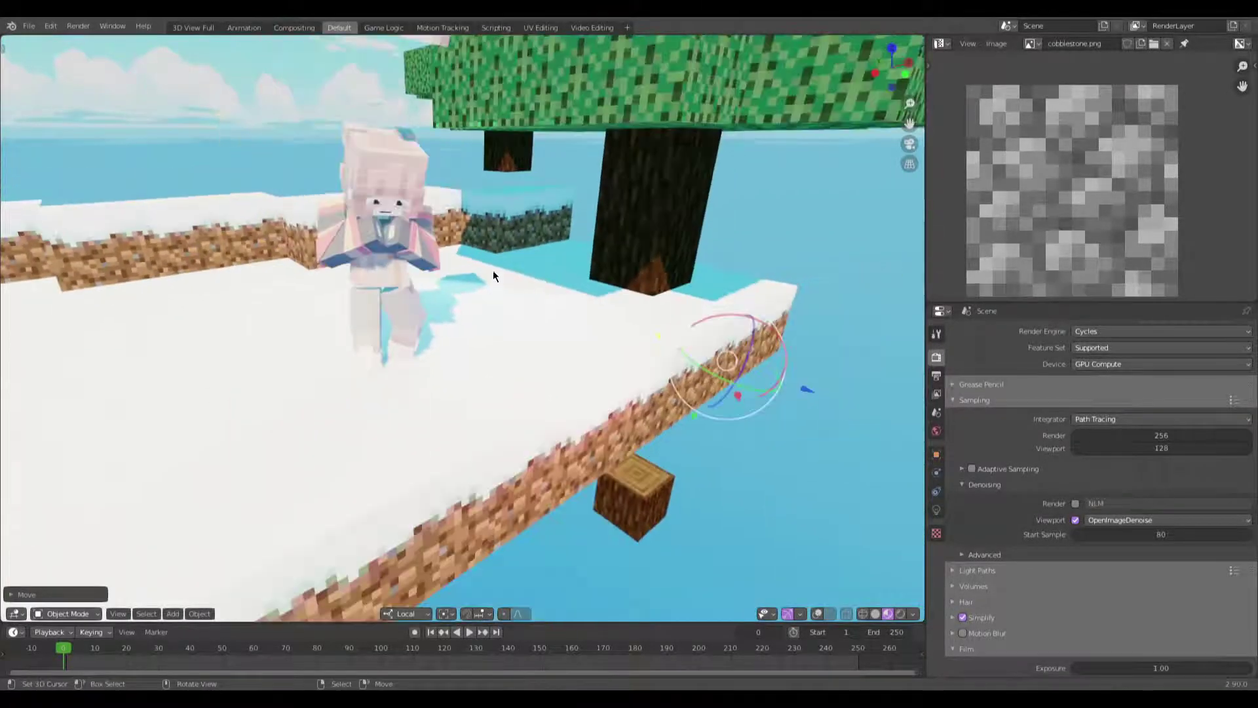
left_click(817, 613)
scroll(456, 285, "up", 3)
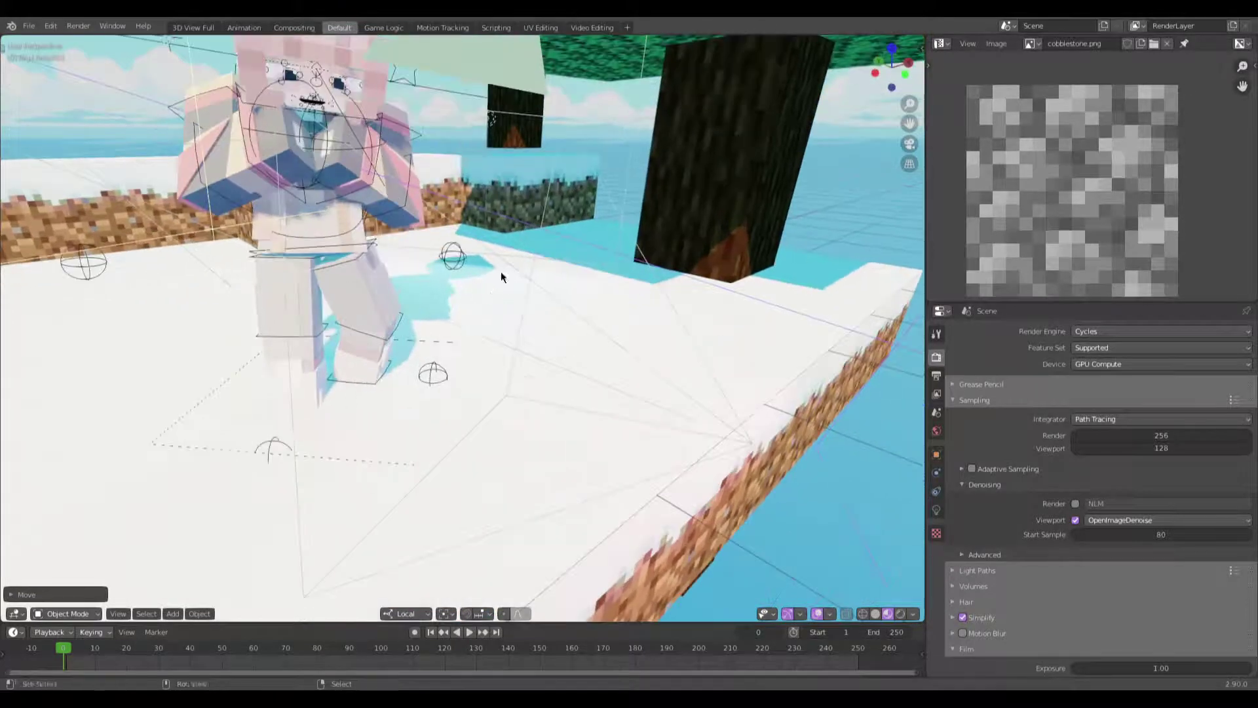
middle_click_drag(505, 291, 544, 403, "shift")
scroll(542, 331, "down", 7)
scroll(474, 254, "up", 1)
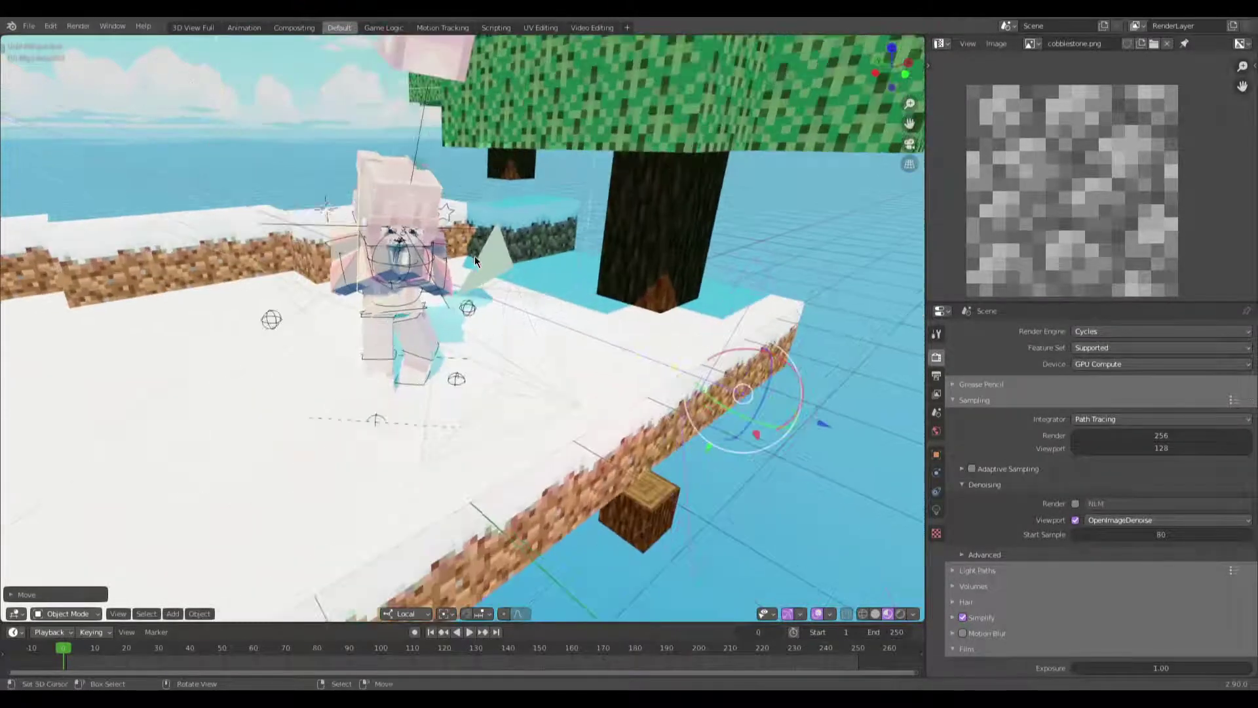
Step: Select the character's rig at the chest and enter Pose Mode
scroll(483, 303, "up", 1)
scroll(571, 368, "up", 5)
middle_click_drag(484, 303, 626, 419, "shift")
scroll(532, 305, "up", 1)
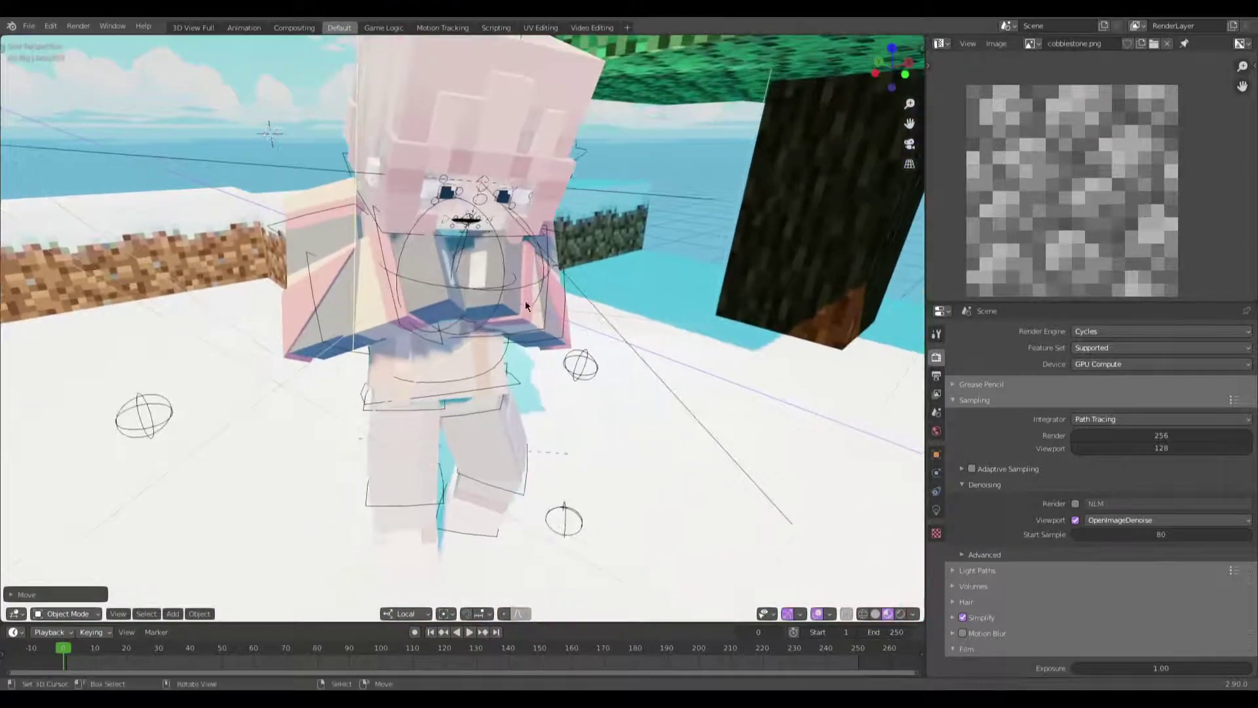
right_click(501, 289)
key("ctrl+Tab")
key("KP_Decimal")
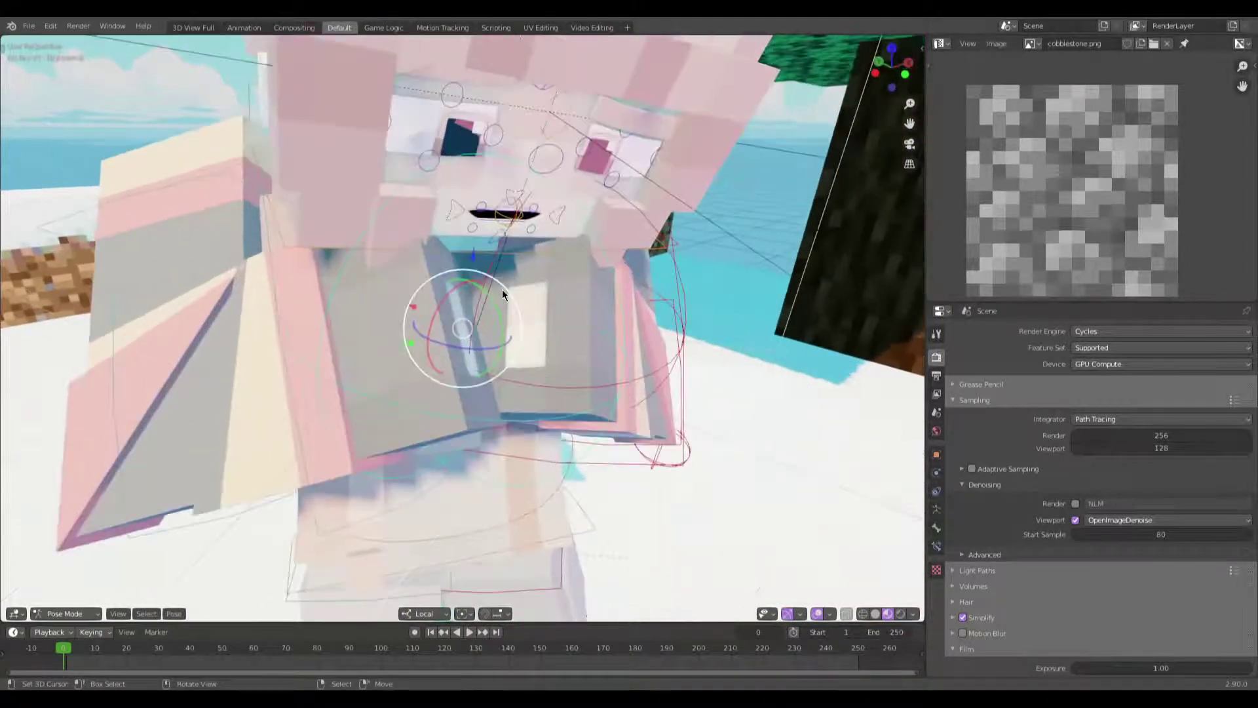
scroll(529, 370, "down", 5)
middle_click_drag(640, 422, 599, 287)
scroll(599, 287, "up", 3)
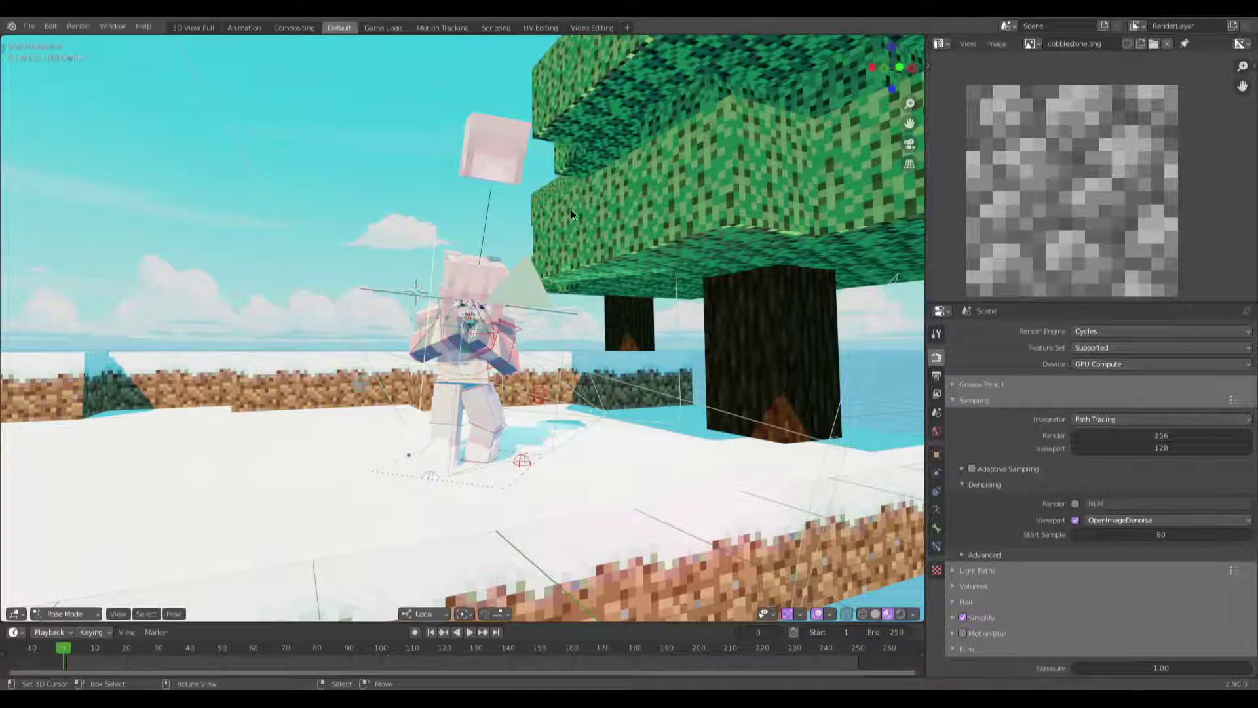
Step: Examine the posed character and the surrounding snowy scene from several angles and distances
scroll(525, 373, "up", 1)
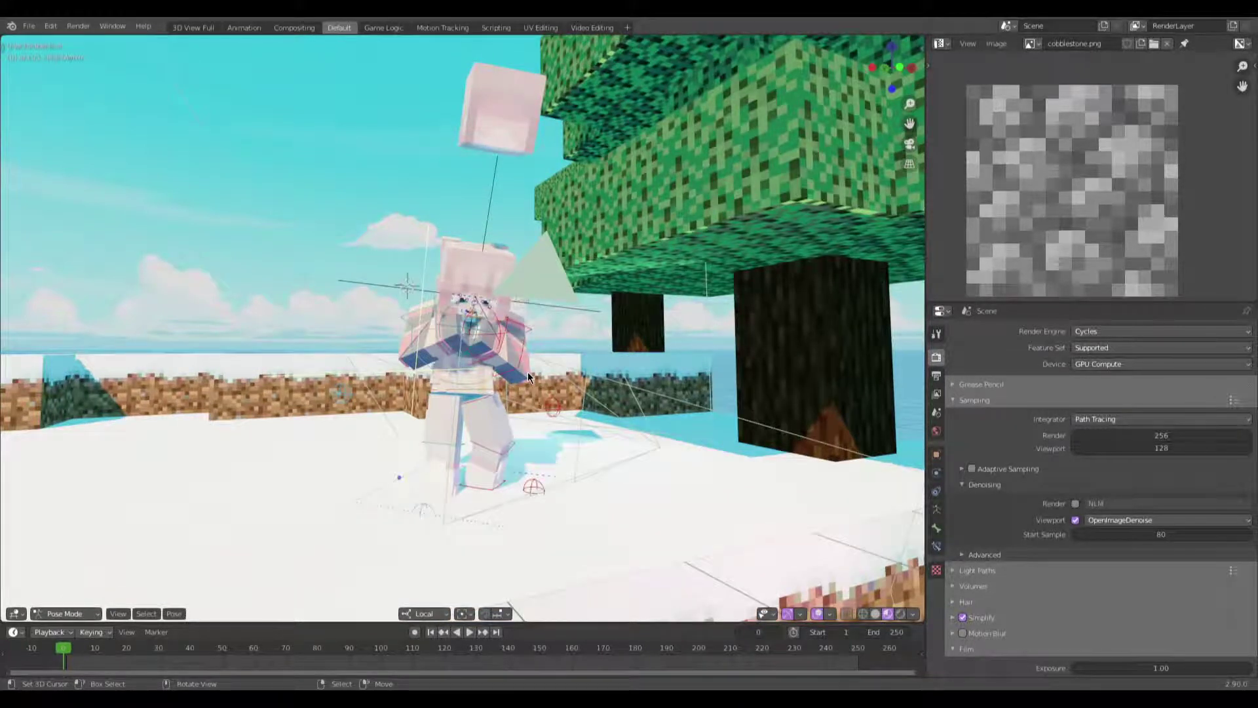
scroll(645, 371, "up", 5)
middle_click_drag(643, 372, 588, 362)
scroll(503, 358, "down", 5)
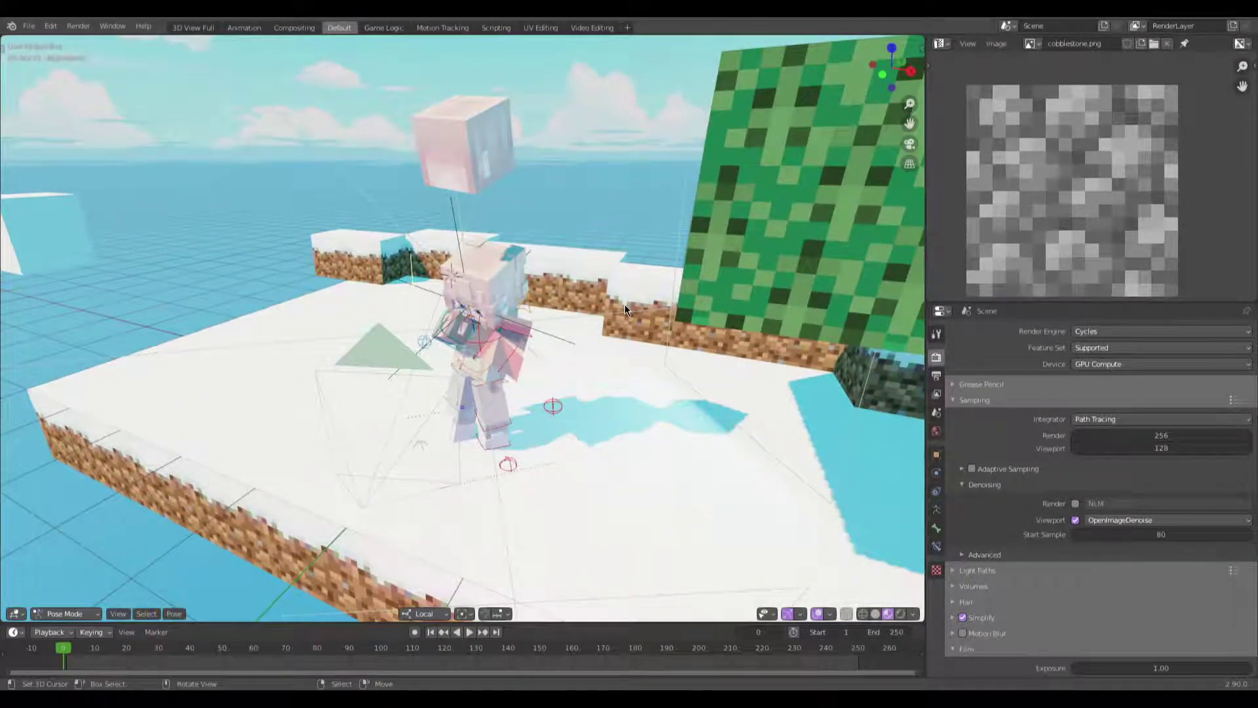
scroll(471, 313, "up", 4)
middle_click_drag(563, 386, 592, 340)
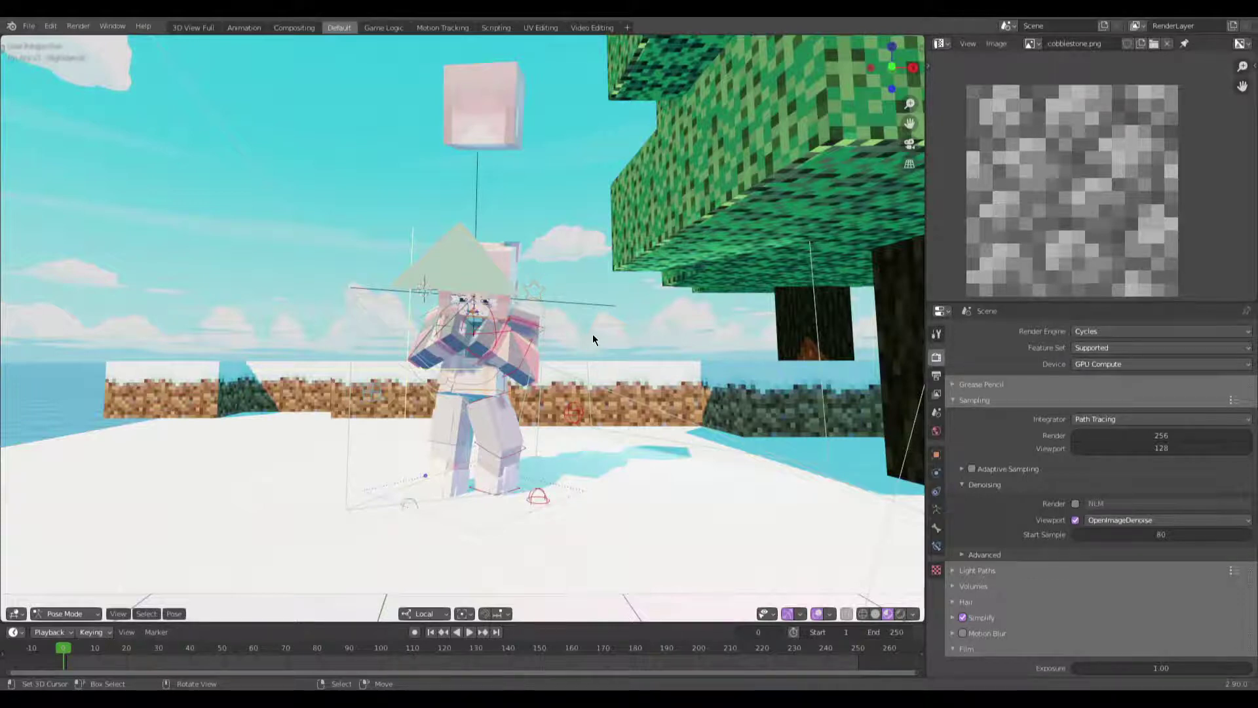
middle_click_drag(592, 333, 486, 346)
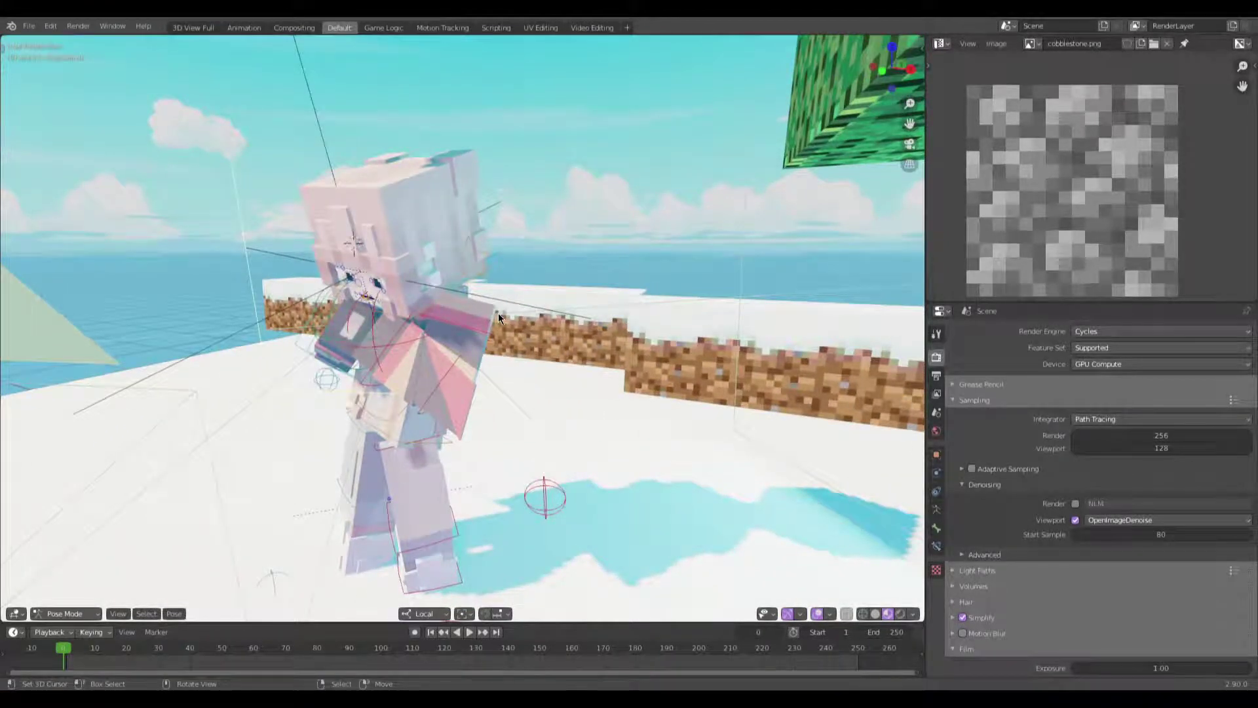
middle_click_drag(498, 313, 451, 333)
scroll(451, 333, "up", 3)
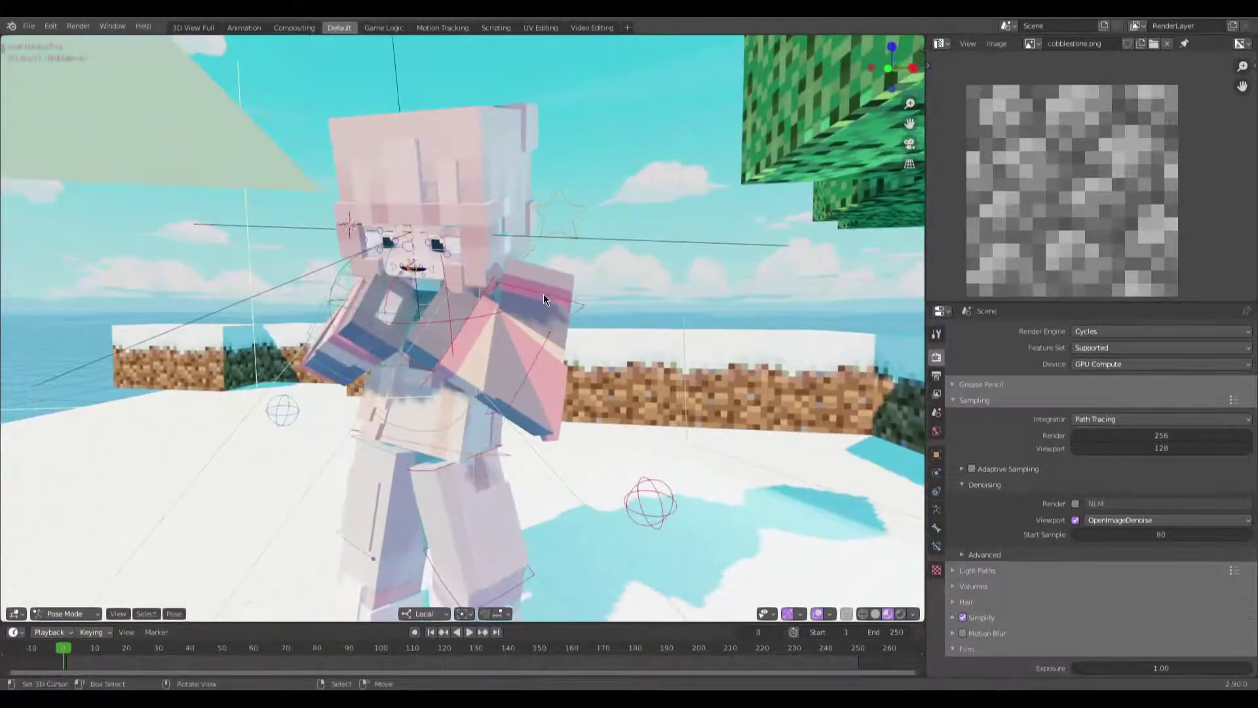
scroll(540, 289, "up", 2)
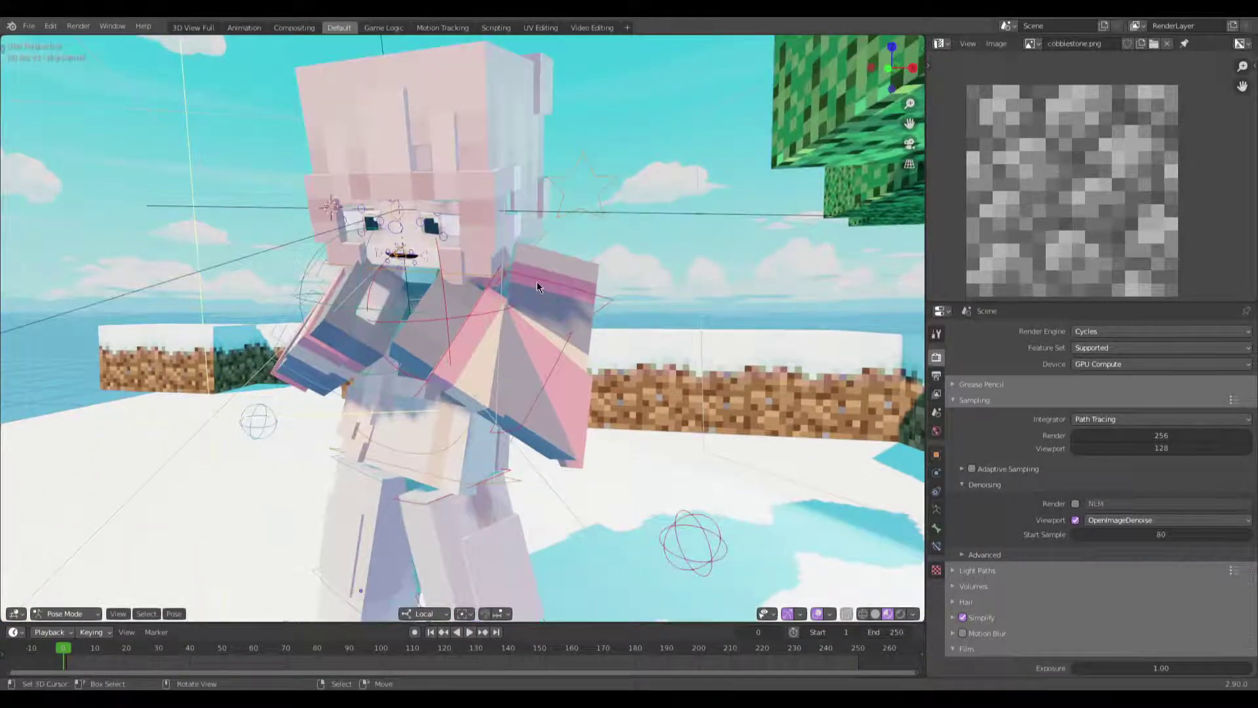
scroll(534, 277, "down", 10)
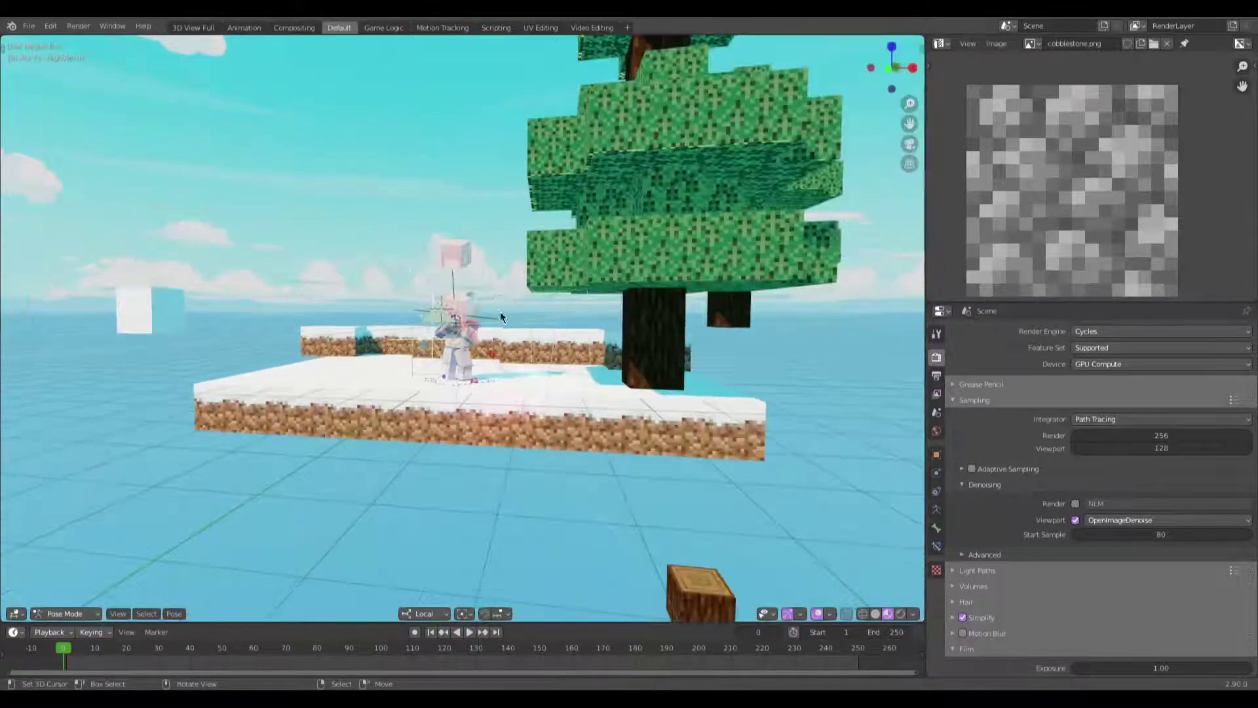
scroll(530, 344, "up", 10)
middle_click_drag(528, 344, 469, 348)
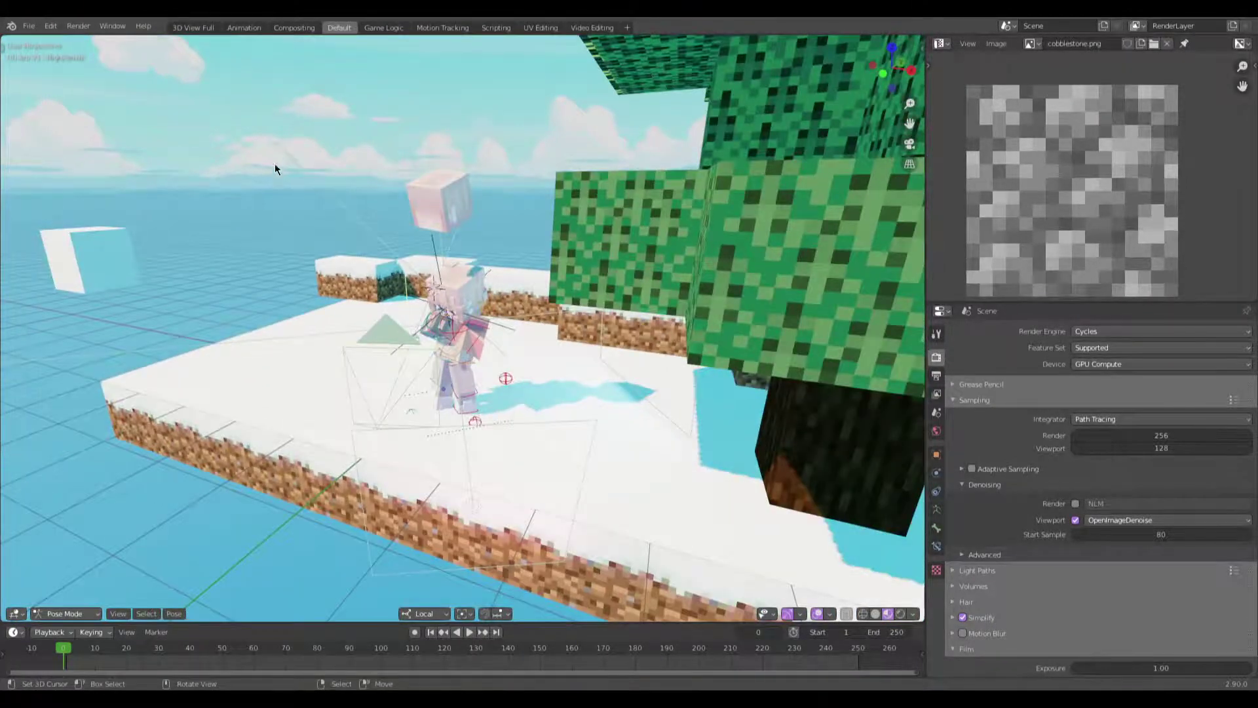
Step: Switch to Object Mode, select the sun lamp and open its light settings to check the scene lighting
key("ctrl+Tab")
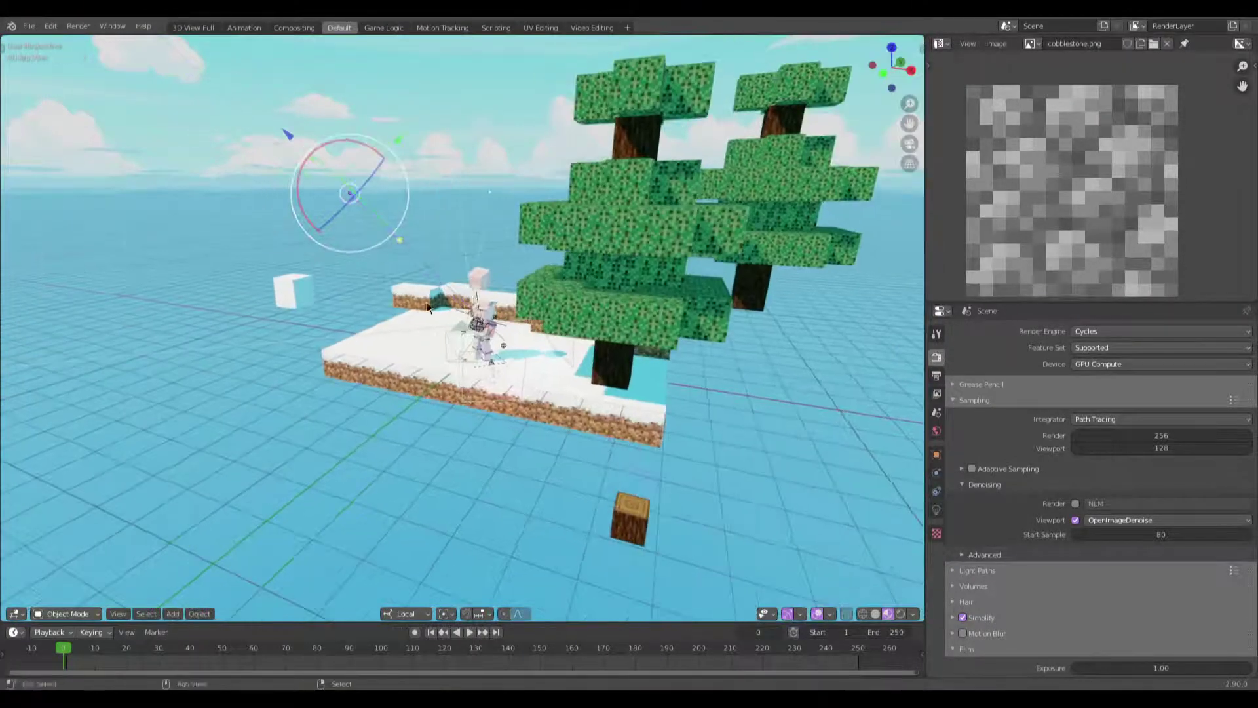
left_click(937, 510)
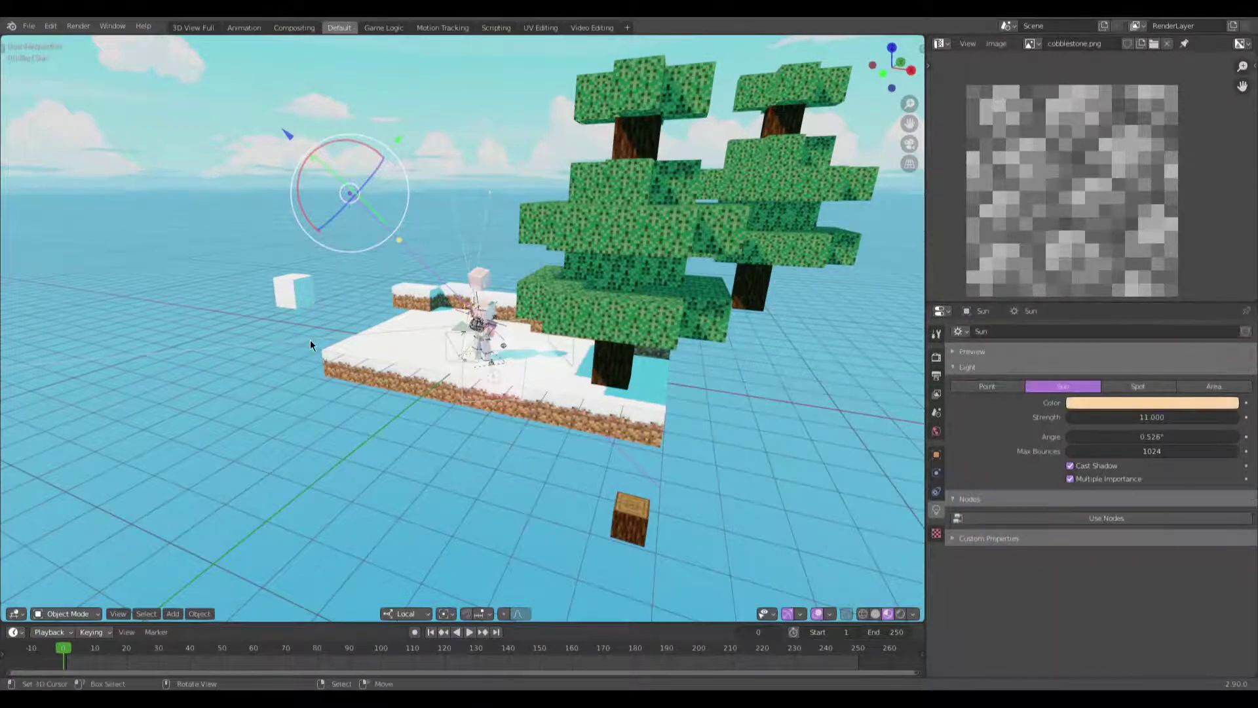
middle_click_drag(313, 343, 320, 329)
scroll(327, 359, "up", 5)
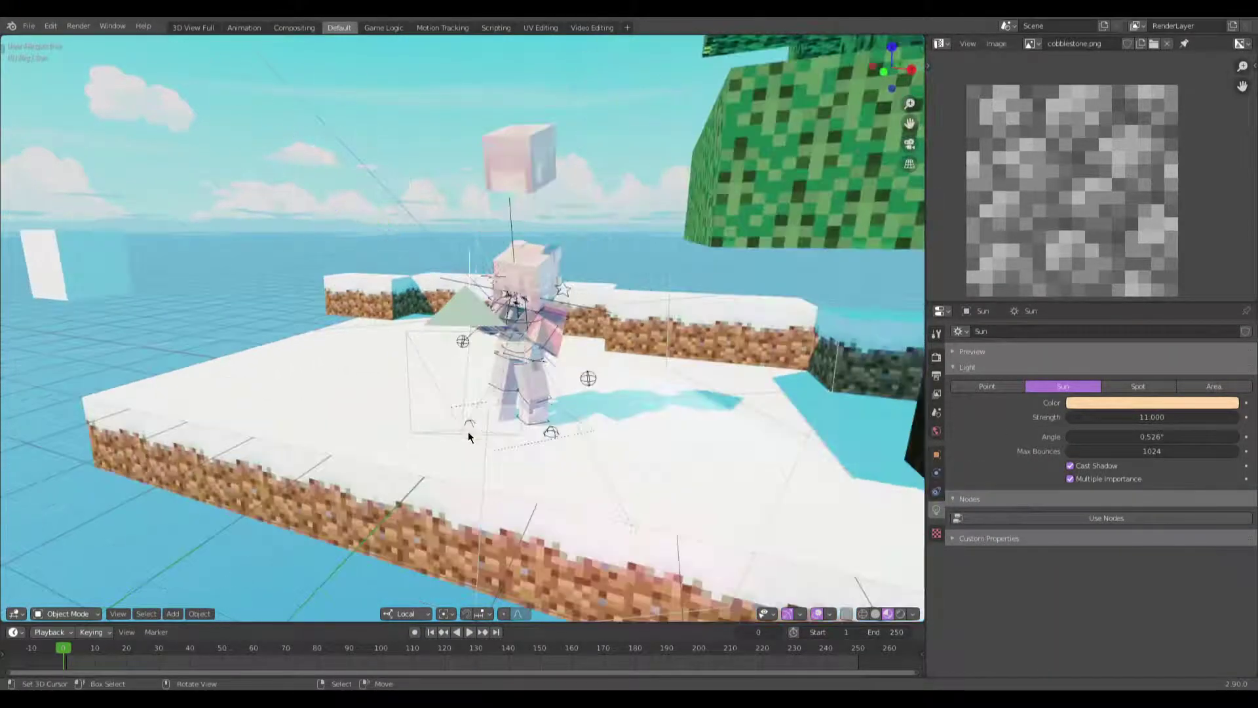
scroll(524, 383, "up", 1)
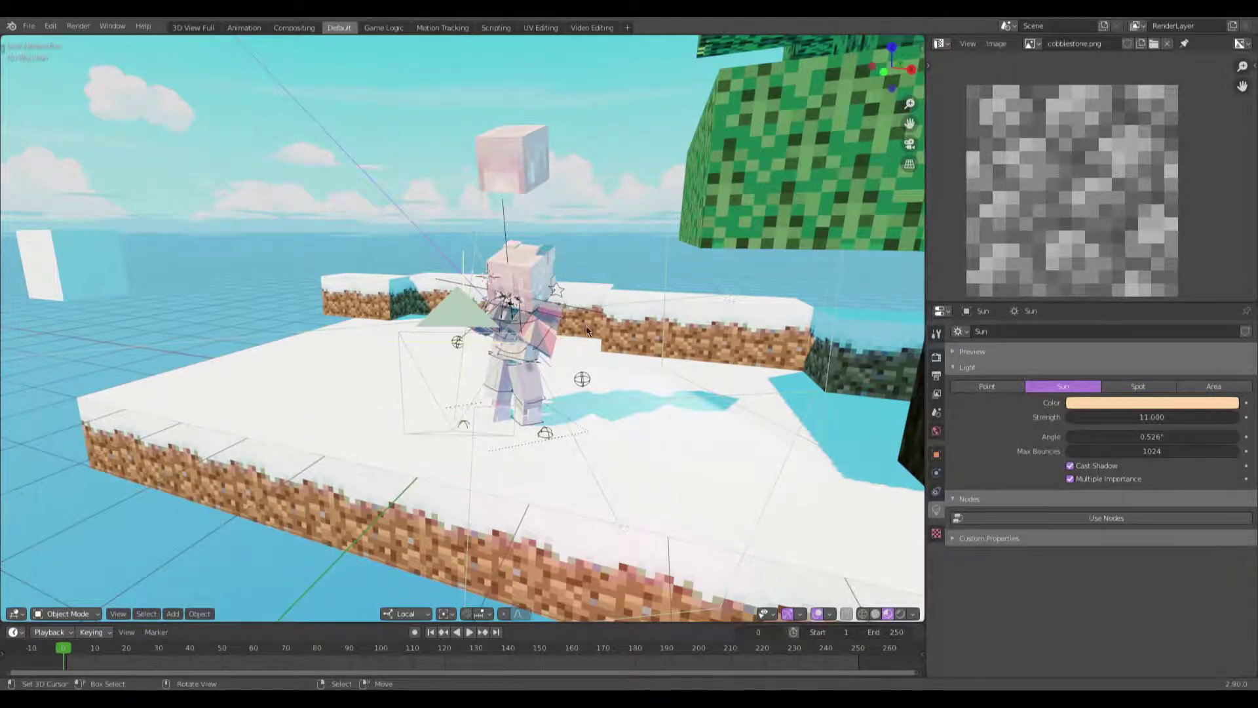
Step: Rotate the lower bend control of the character's left arm in Pose Mode so the folded sleeve sits better
scroll(563, 287, "up", 6)
middle_click_drag(548, 289, 509, 331)
right_click(541, 346)
middle_click_drag(672, 335, 631, 350)
key("r")
left_click(621, 430)
middle_click_drag(621, 430, 676, 414)
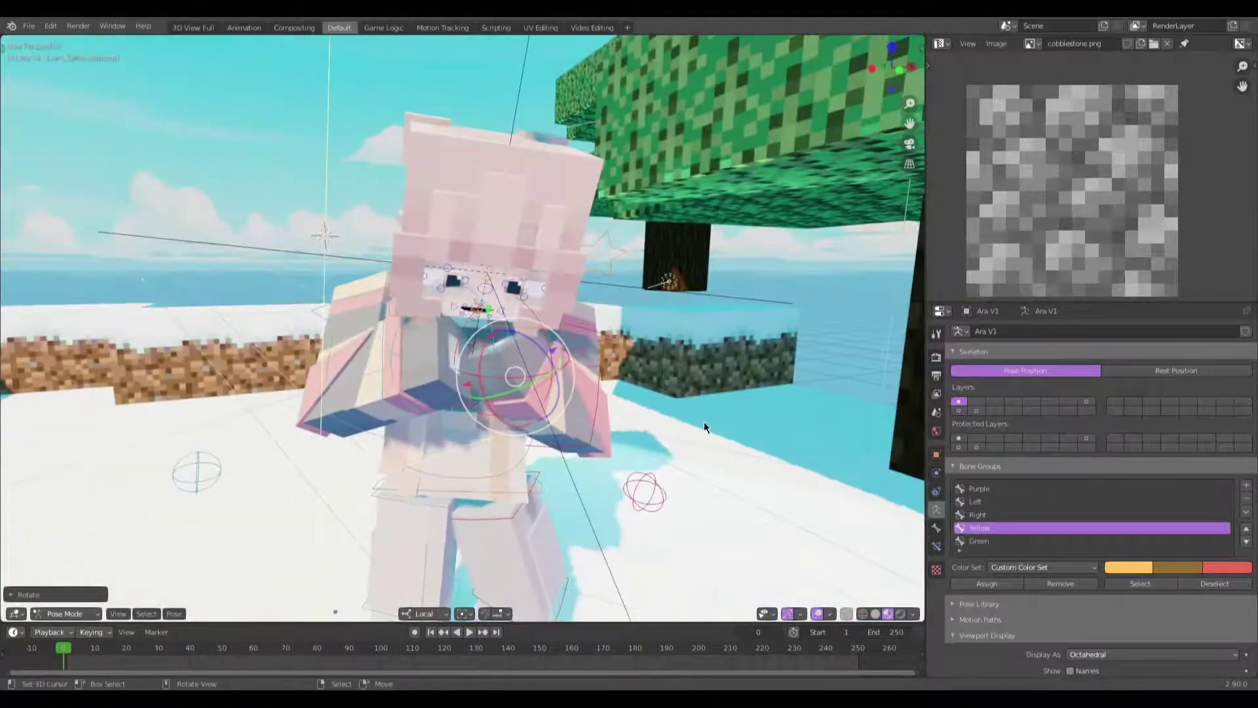
key("r")
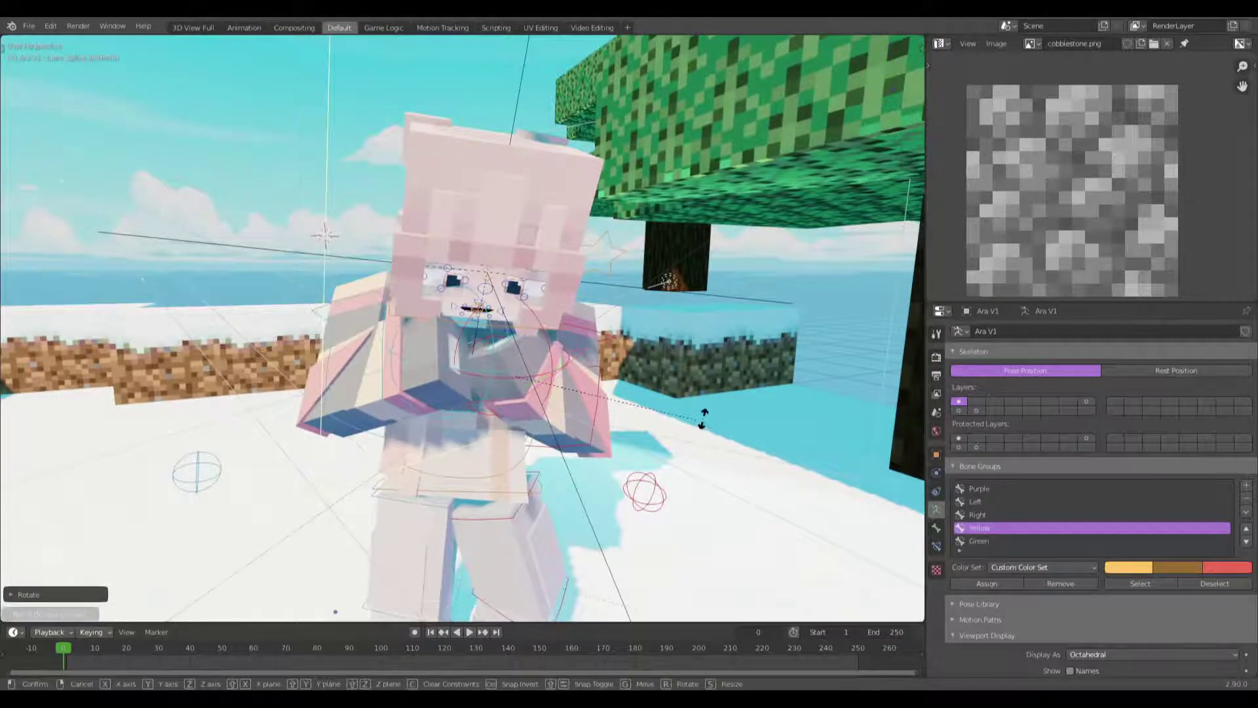
left_click(430, 387)
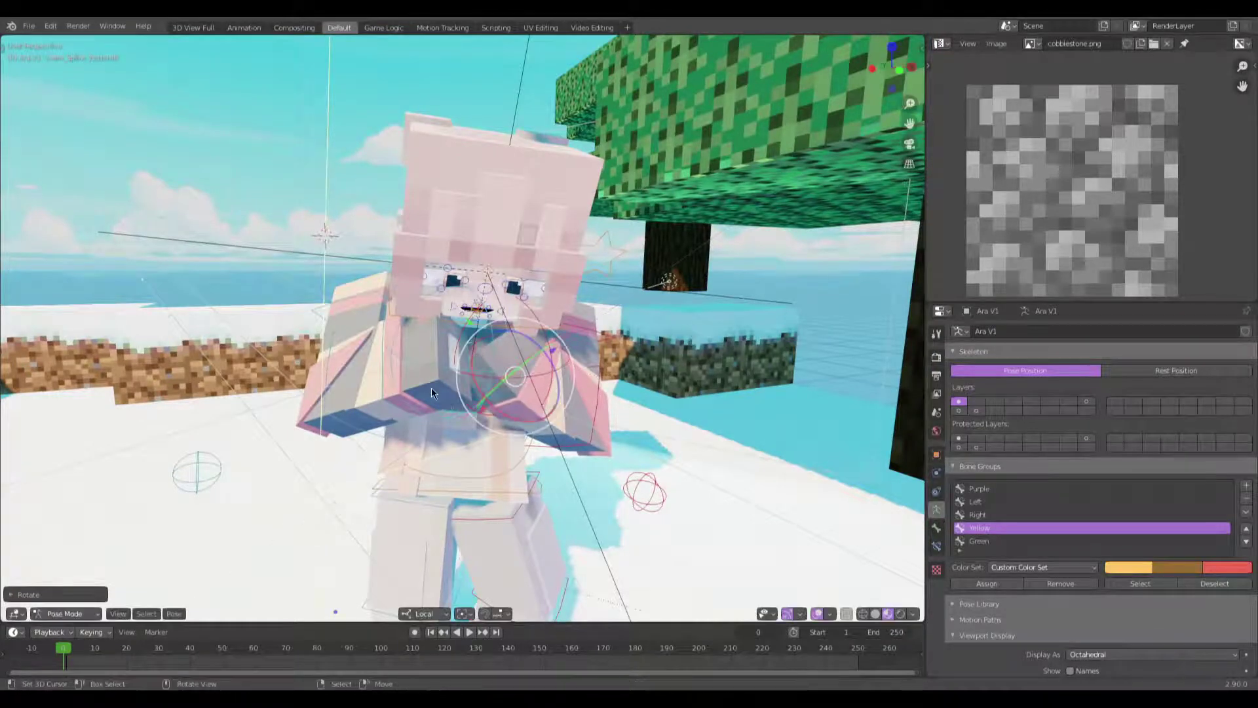
Step: Rotate the lower bend control of the character's right arm and move the arm control in front of the chest
key("r")
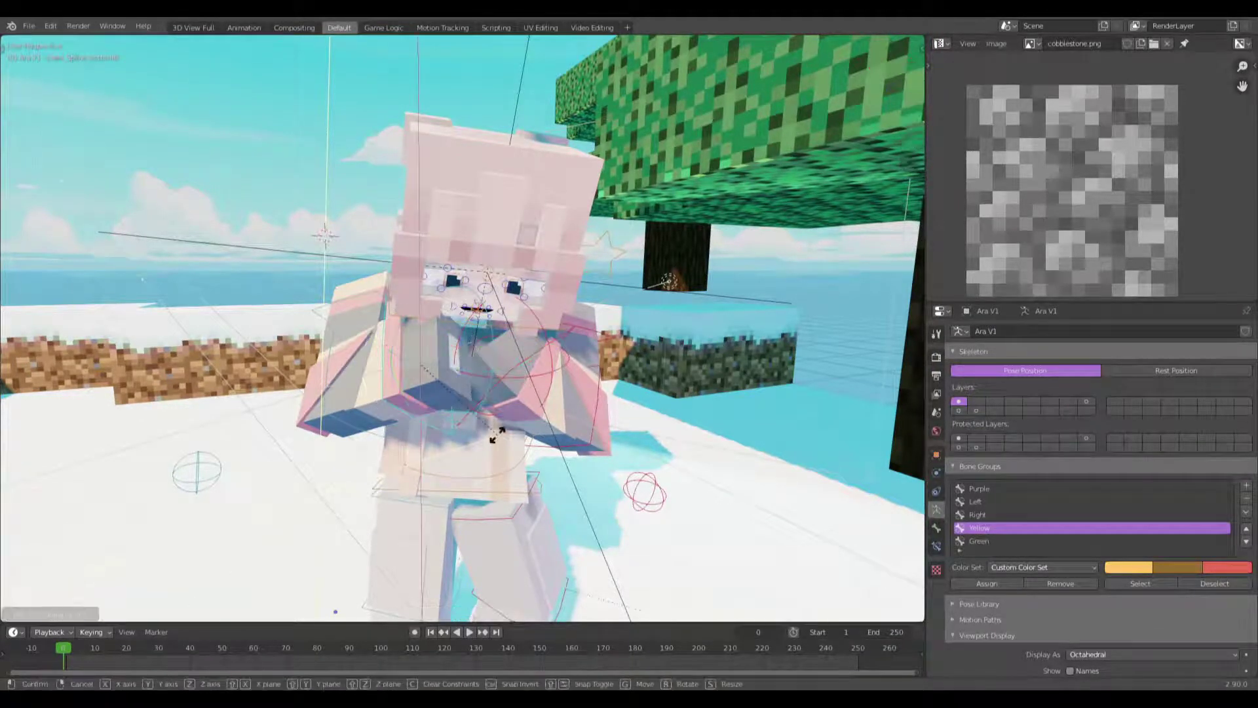
left_click(518, 360)
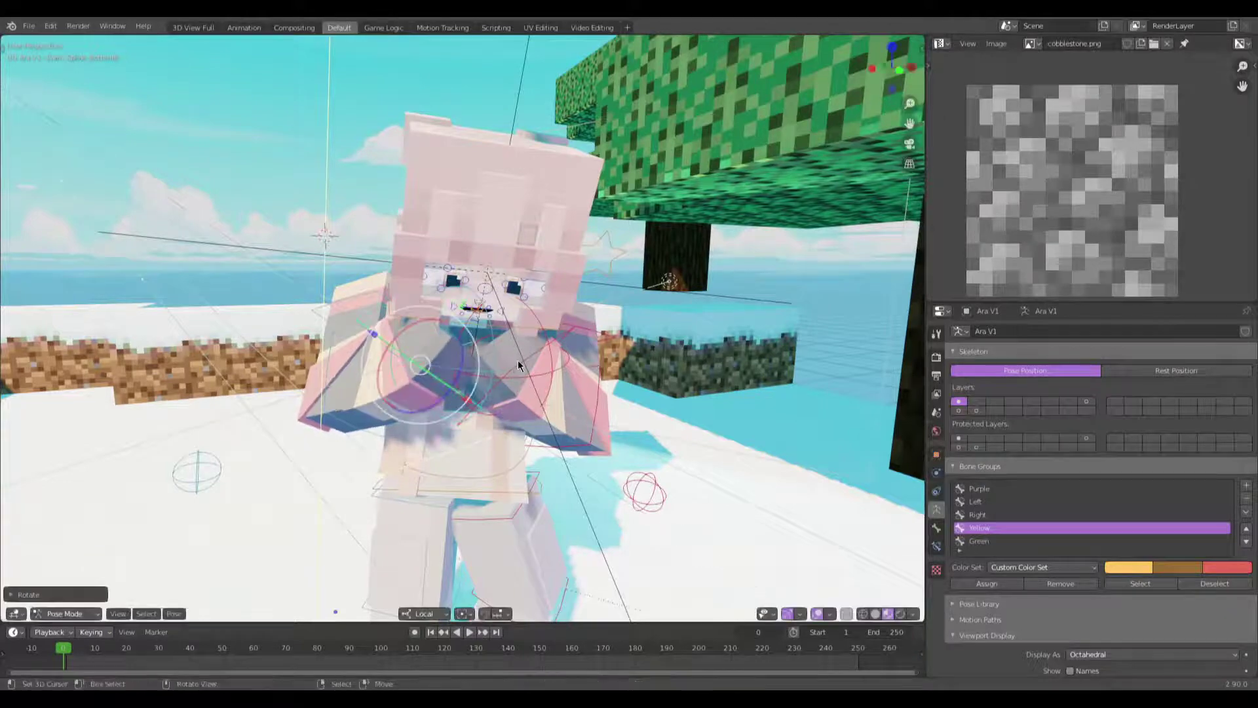
mouse_move(506, 367)
middle_mouse_down()
mouse_move(491, 337)
mouse_move(497, 368)
mouse_move(435, 342)
middle_mouse_up()
key("shift+z")
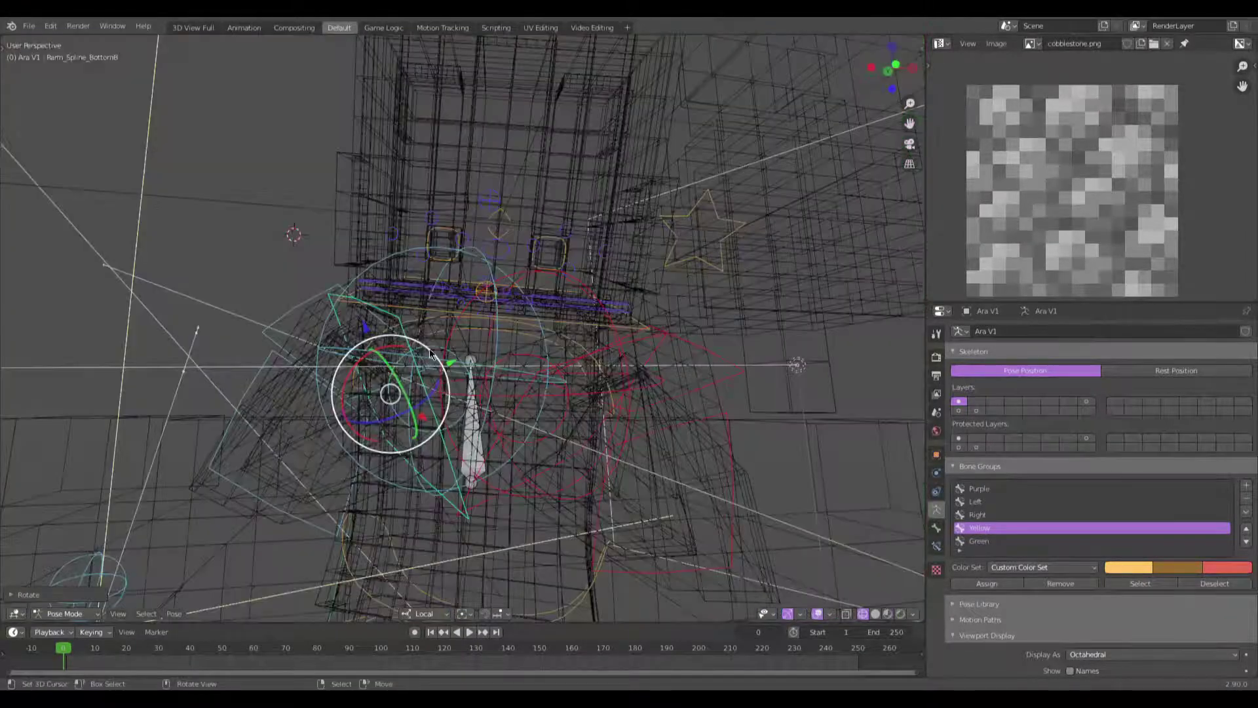
key("shift+z")
key("g")
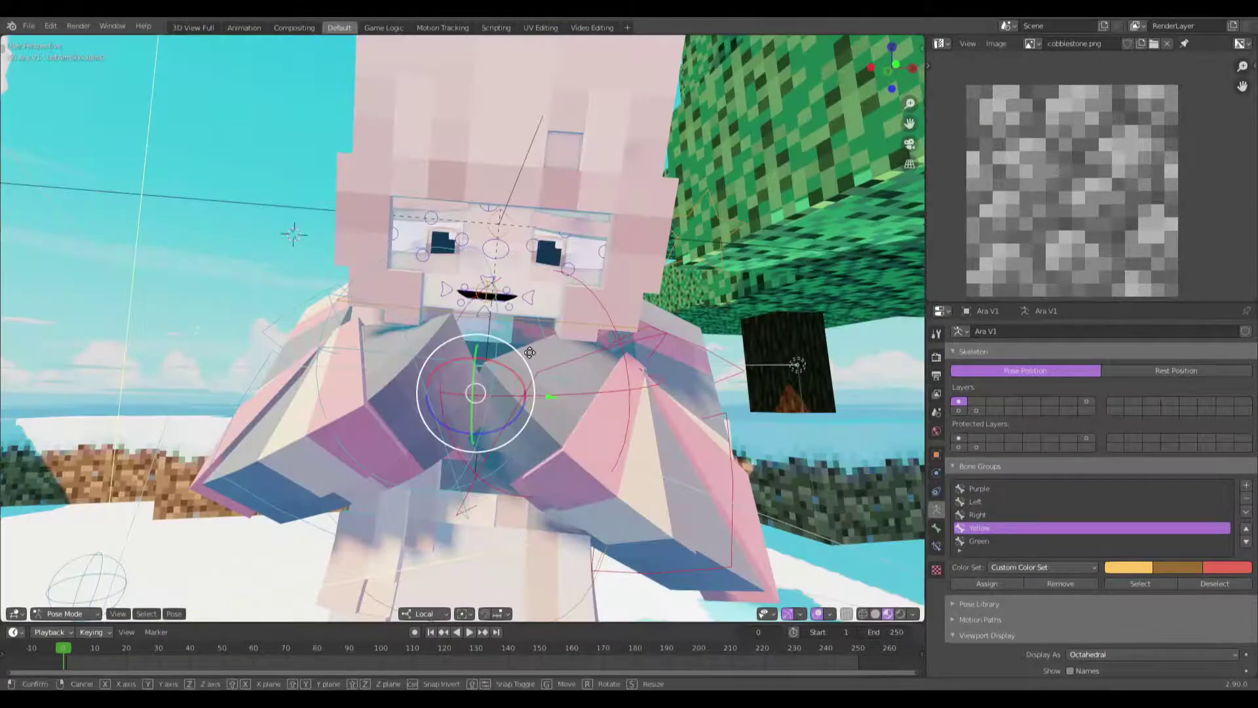
left_click(517, 368)
mouse_move(516, 368)
middle_mouse_down()
mouse_move(569, 363)
mouse_move(524, 351)
middle_mouse_up()
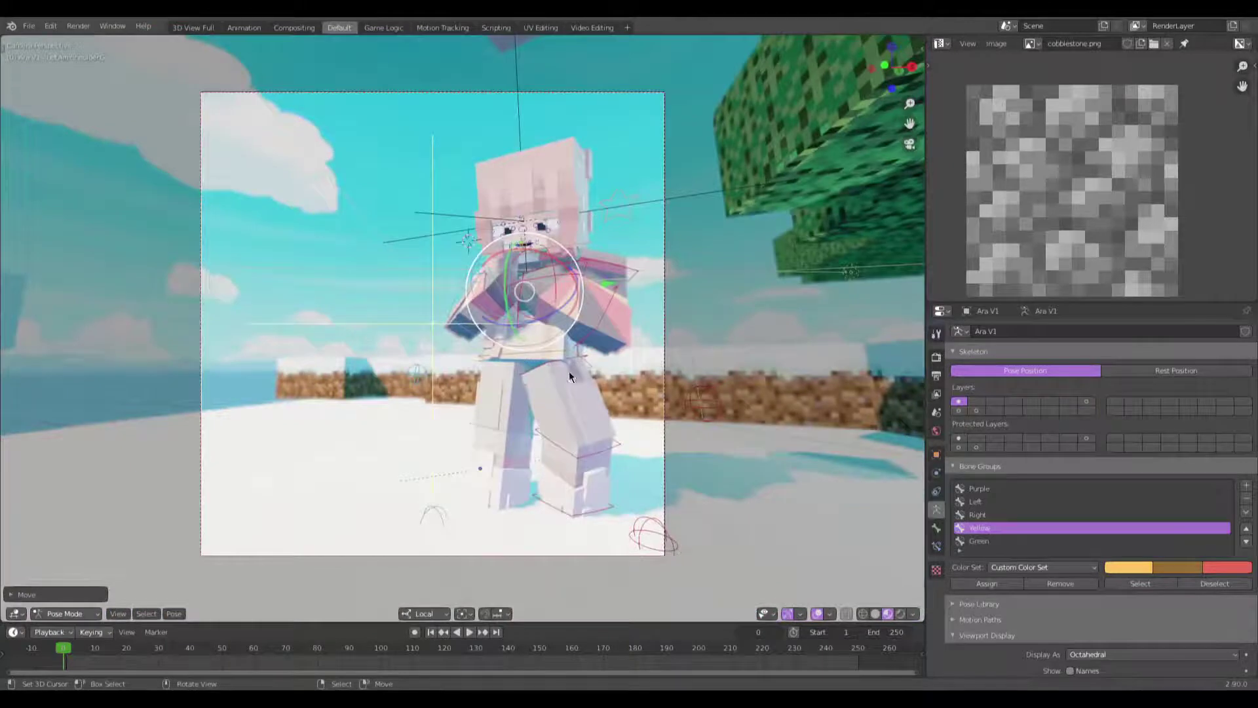
Step: Rotate the character's waist freely and tilt the torso about its X axis in the camera view
left_click(515, 355)
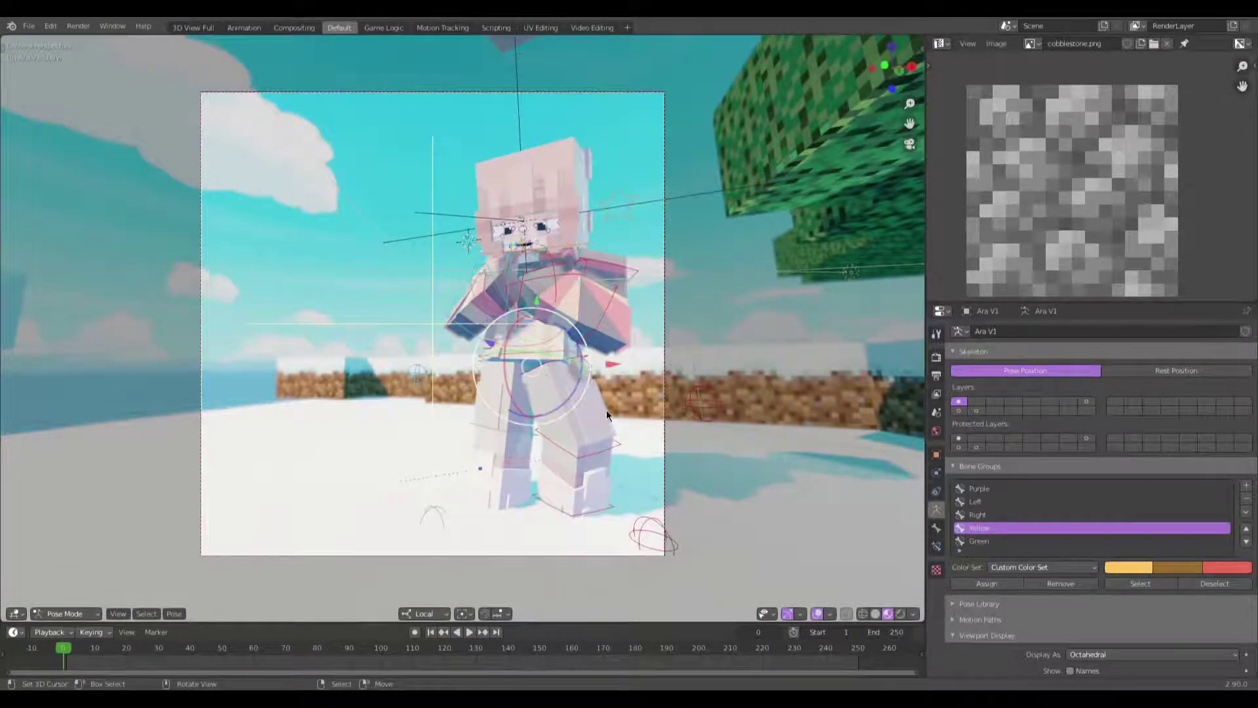
key("r")
key("r")
left_click(602, 410)
scroll(592, 348, "up", 4)
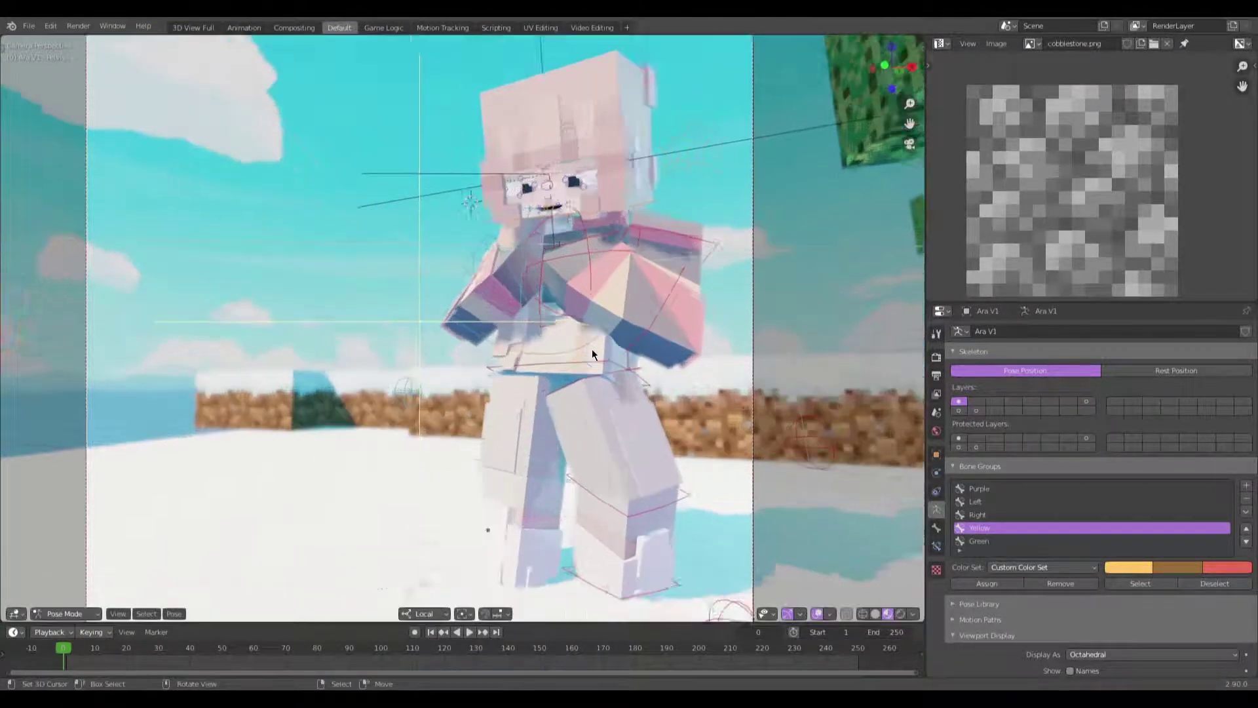
middle_click_drag(544, 379, 511, 442, "shift")
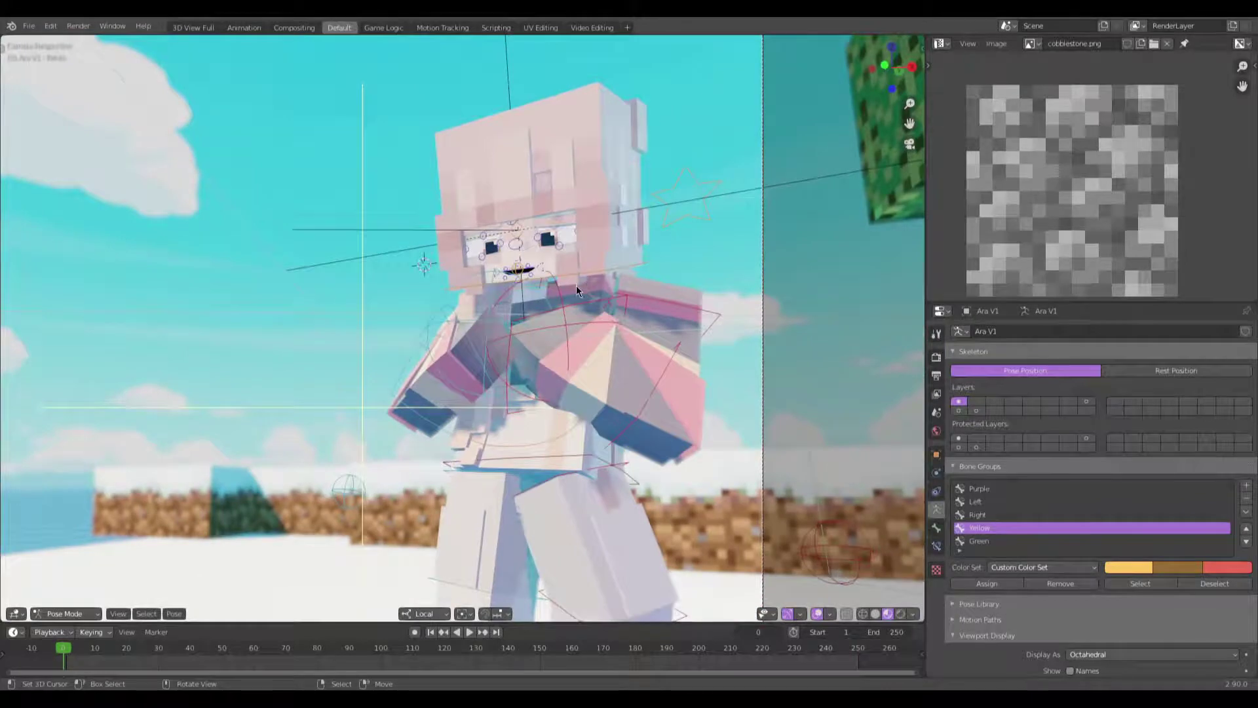
key("r")
key("x")
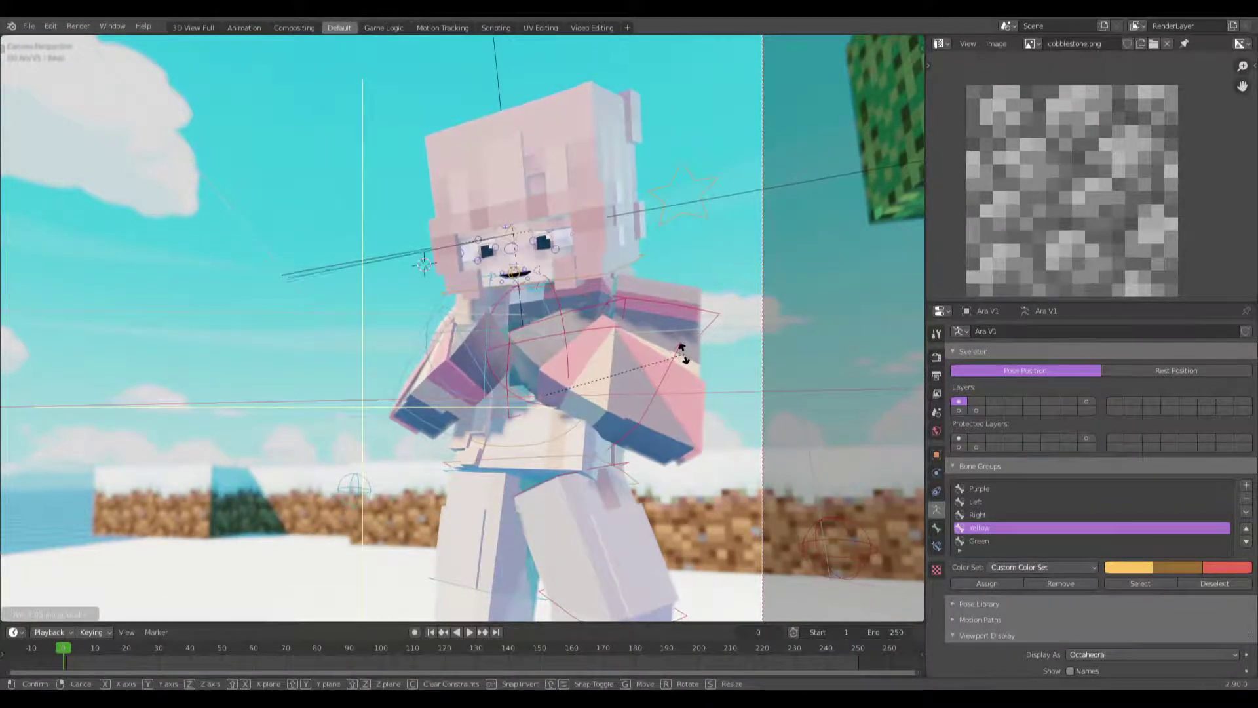
left_click(683, 354)
Step: Shift the controls of the folded arms slightly in front of the chest
right_click(561, 297)
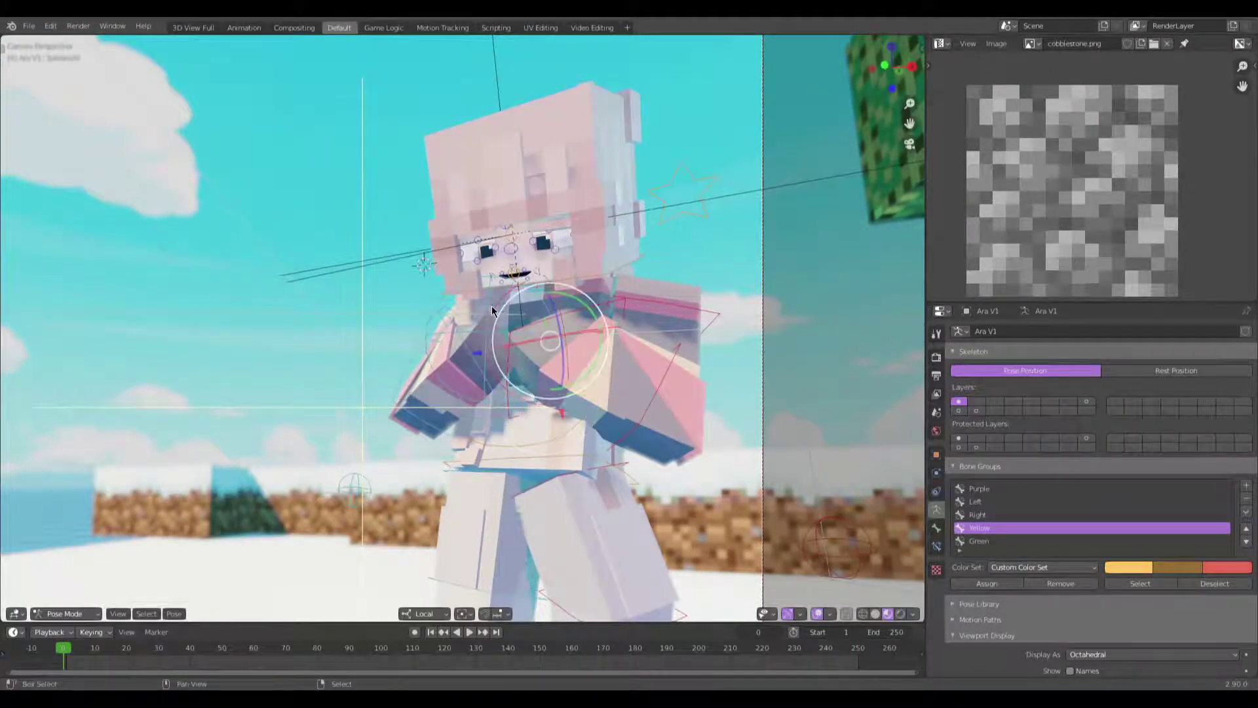
key("r")
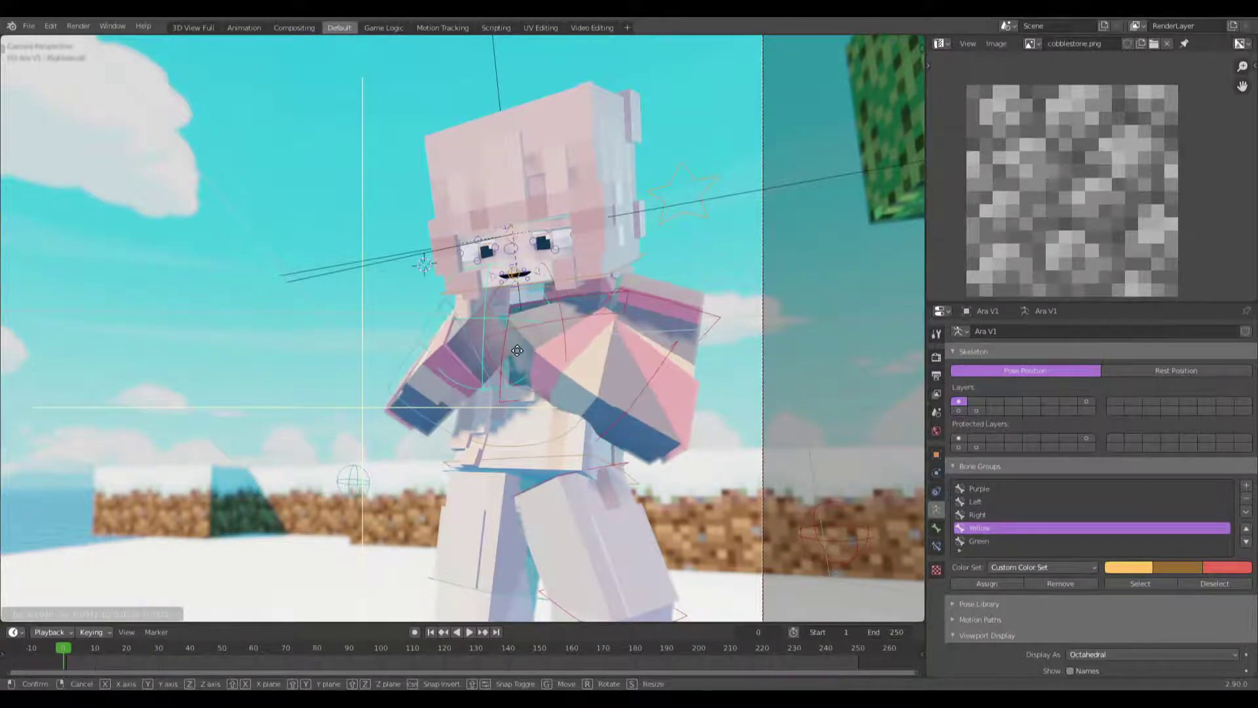
left_click(521, 350)
Step: Move the controls at both corners of the mouth to shape the character's smile
scroll(523, 349, "up", 3)
middle_click_drag(562, 294, 461, 432, "shift")
scroll(461, 433, "up", 5)
right_click(505, 451)
key("g")
left_click(524, 436)
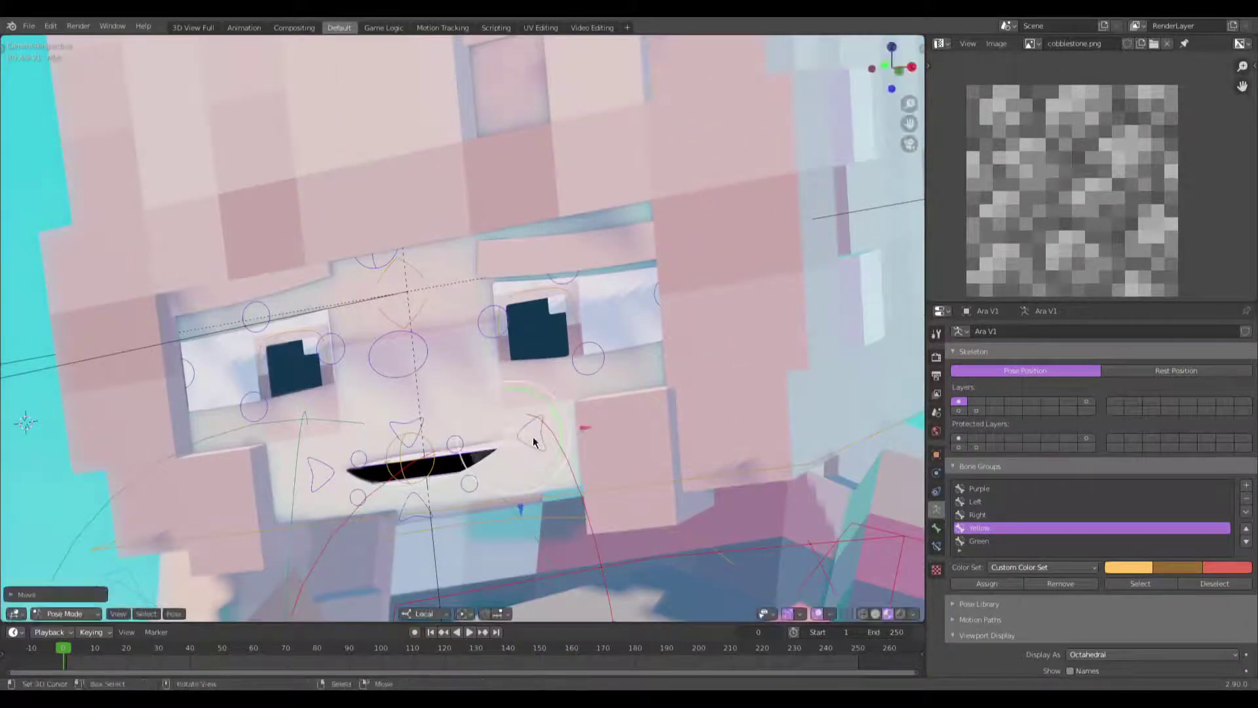
right_click(339, 469)
key("g")
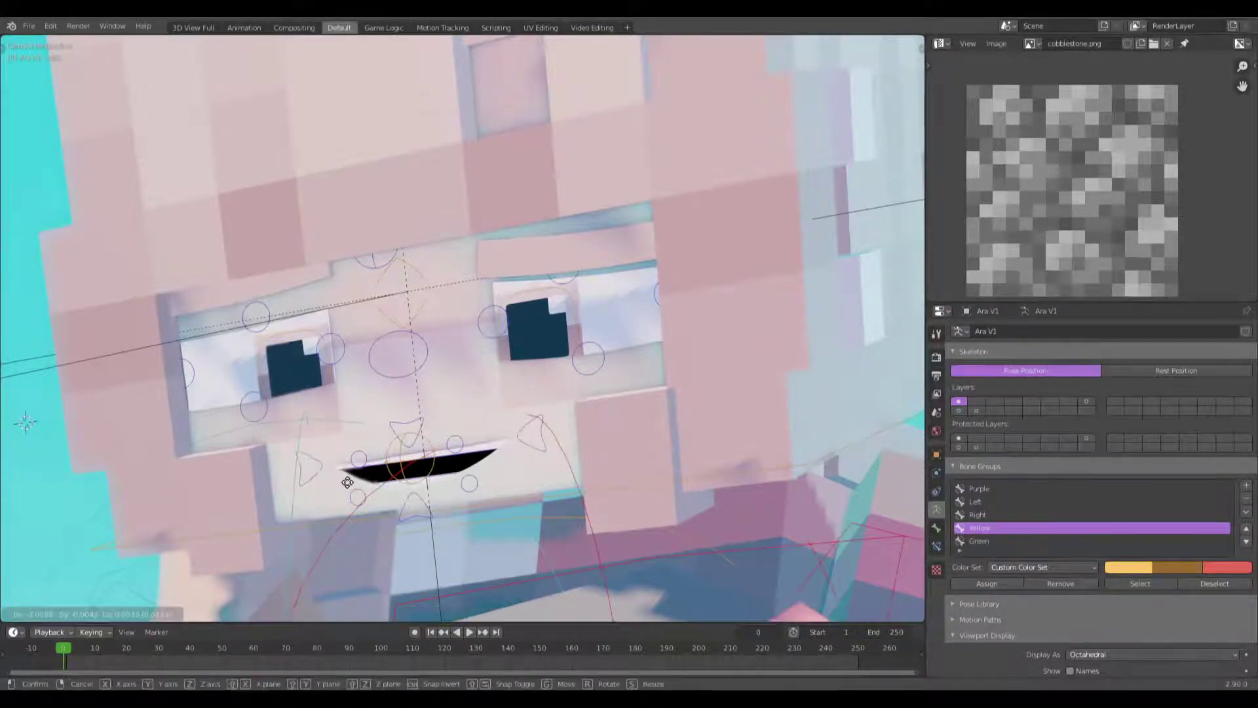
left_click(348, 483)
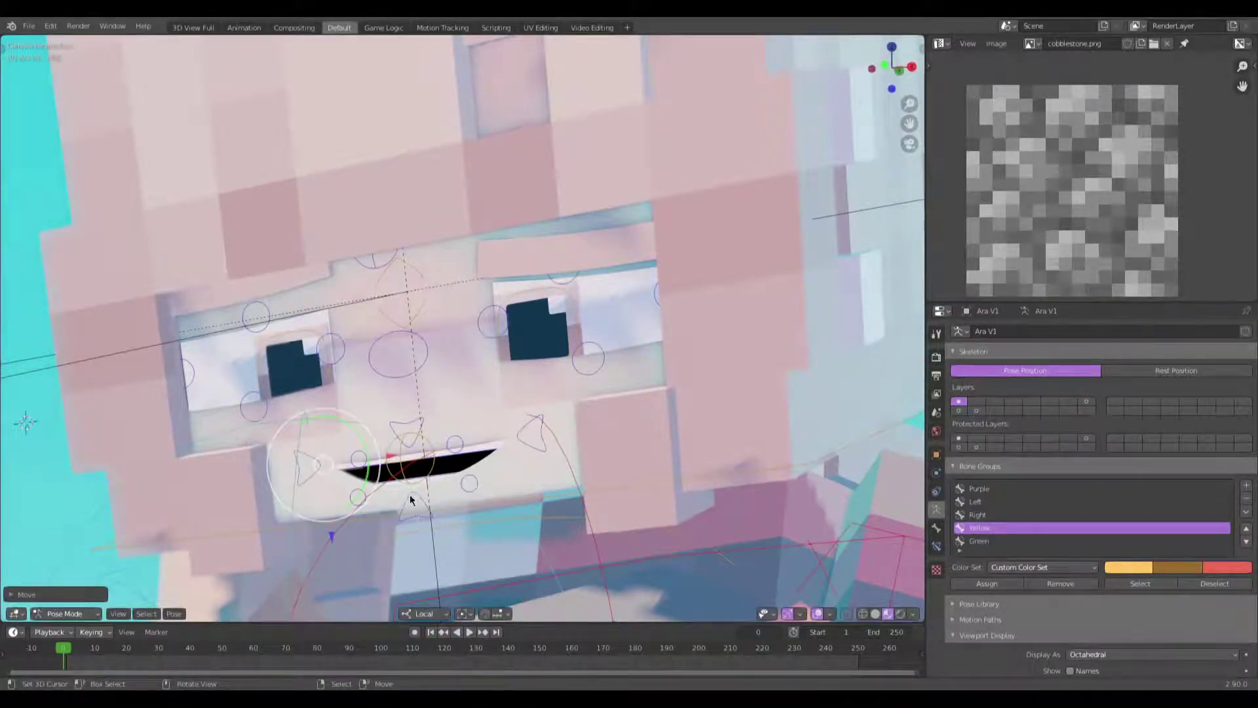
Step: Move the lower-lip controls to reshape the bottom edge of the mouth
scroll(445, 494, "up", 4)
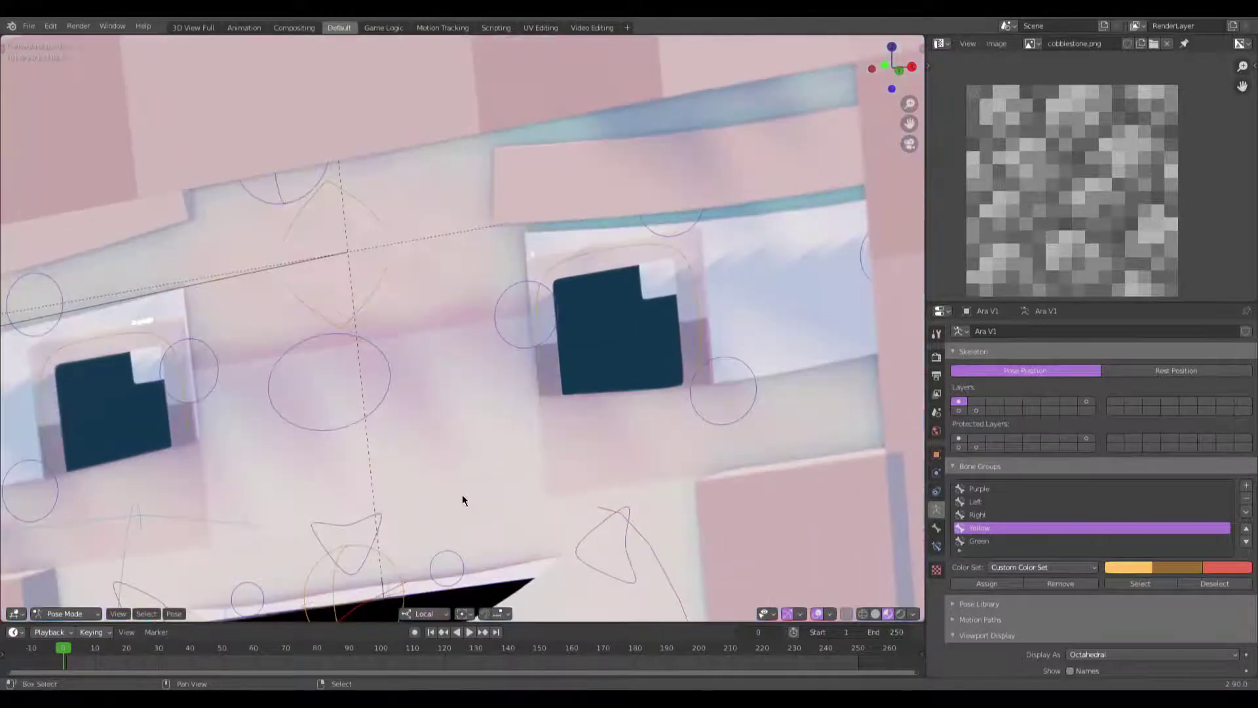
key("g")
left_click(503, 438)
key("g")
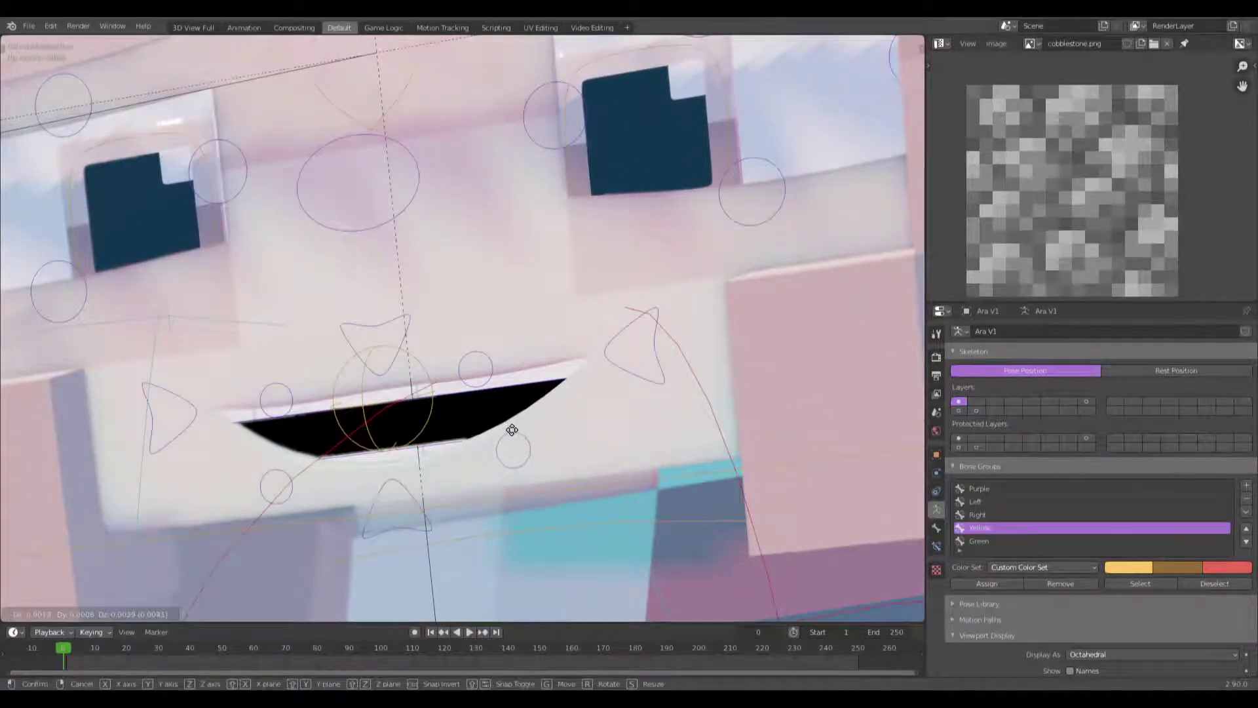
left_click(509, 430)
right_click_drag(297, 489, 298, 479)
right_click(298, 480)
Step: Move the lower and upper teeth controls slightly inside the mouth
scroll(298, 478, "up", 3)
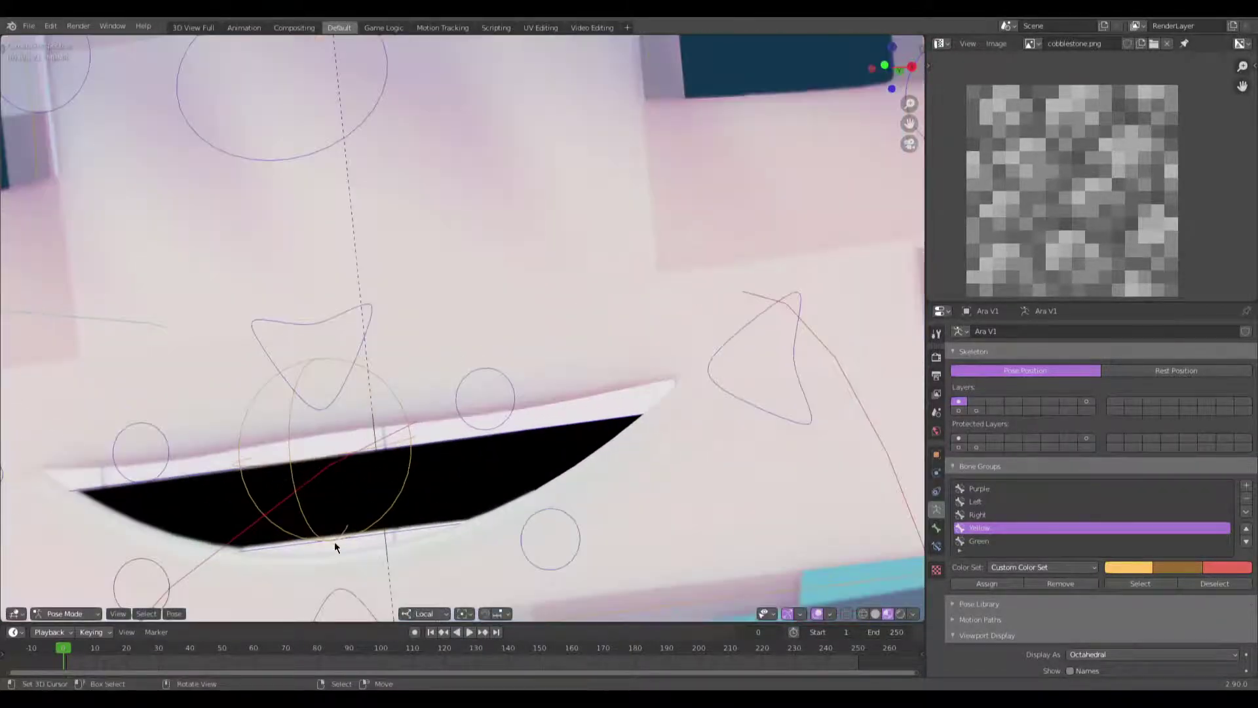
left_click(397, 531)
key("g")
left_click(393, 520)
left_click(437, 444)
key("g")
left_click(435, 446)
scroll(435, 447, "down", 10)
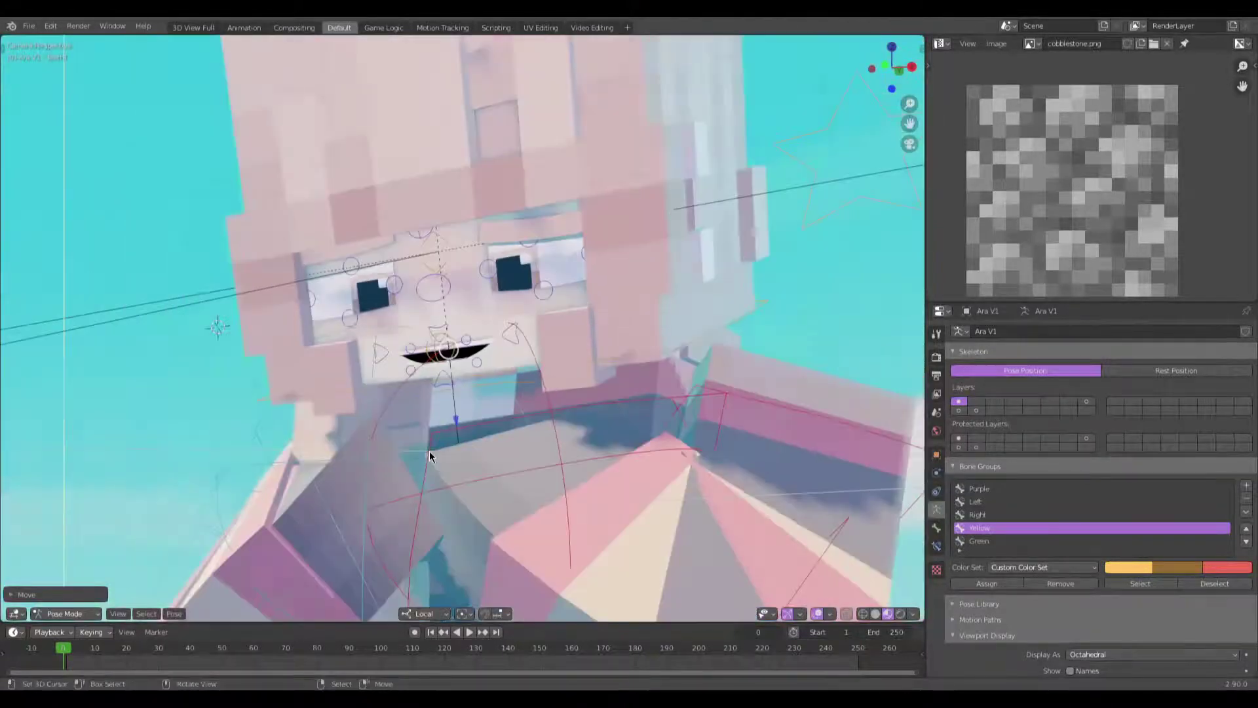
scroll(388, 198, "down", 3)
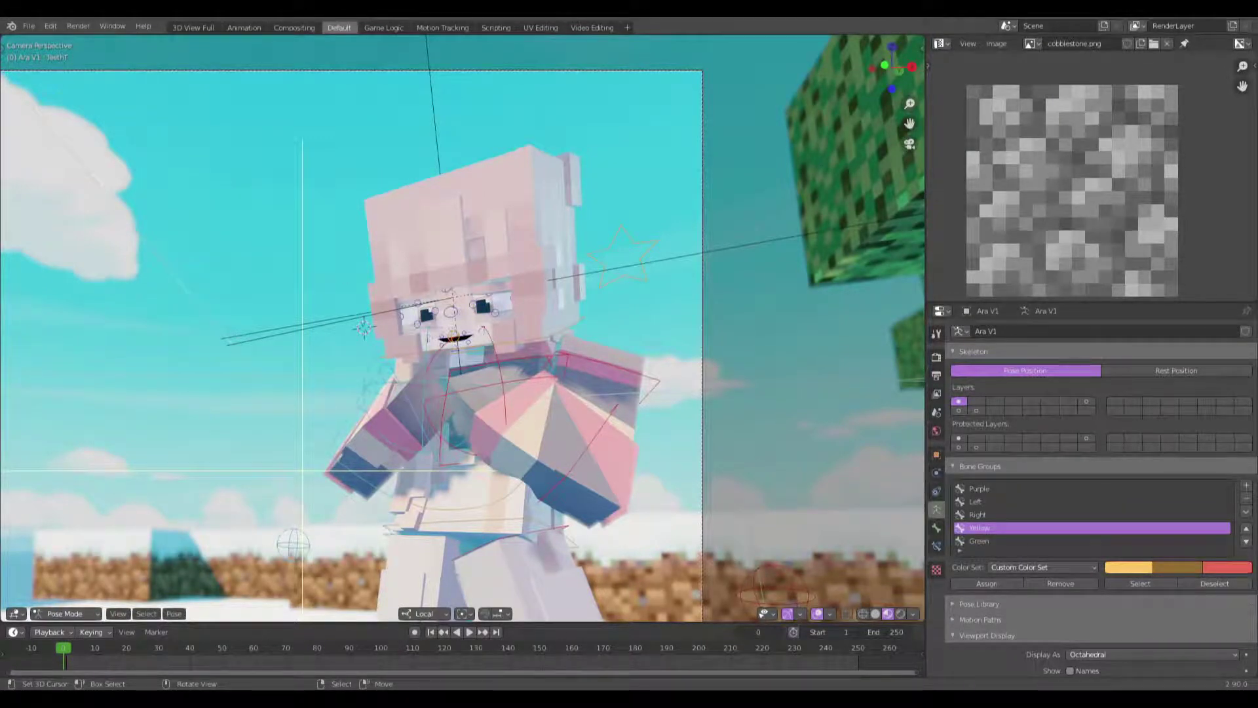
scroll(322, 392, "up", 4)
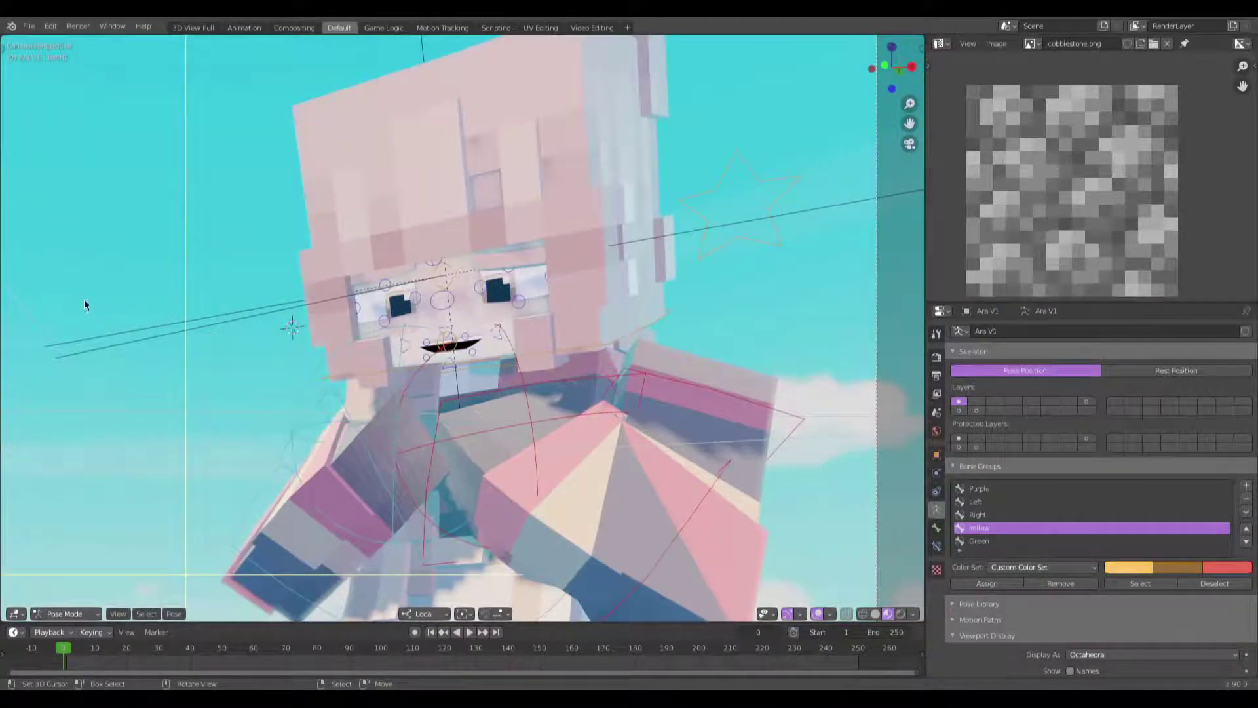
scroll(495, 343, "up", 8)
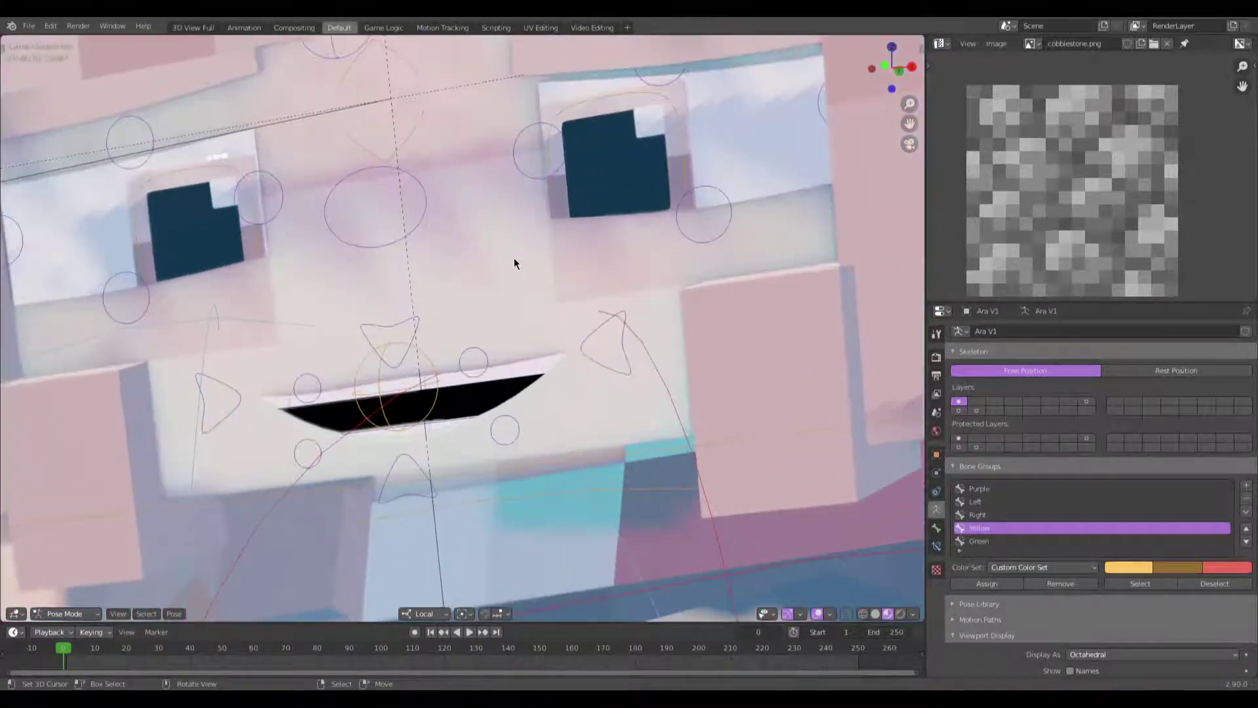
scroll(513, 226, "down", 6)
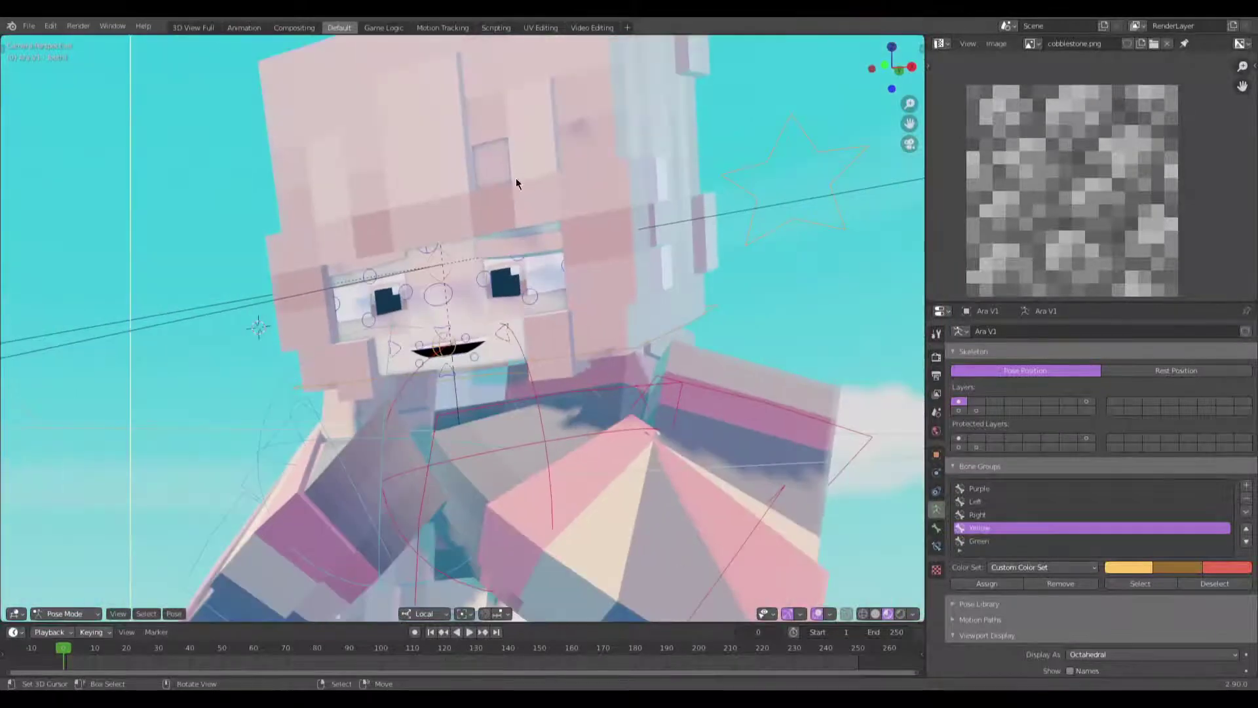
scroll(635, 355, "down", 5)
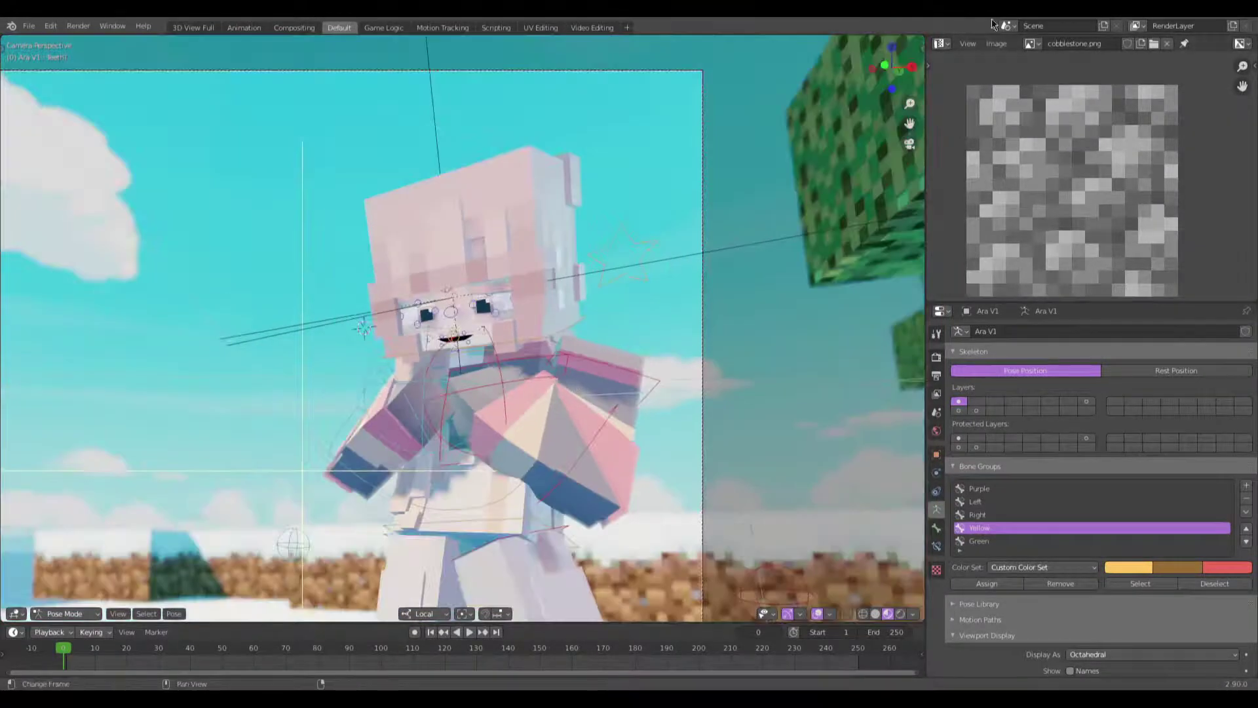
Step: Select the character's hair mesh on the head and show its Skin material nodes in an enlarged Shader Editor
left_click(949, 42)
left_click(528, 152)
left_click(939, 43)
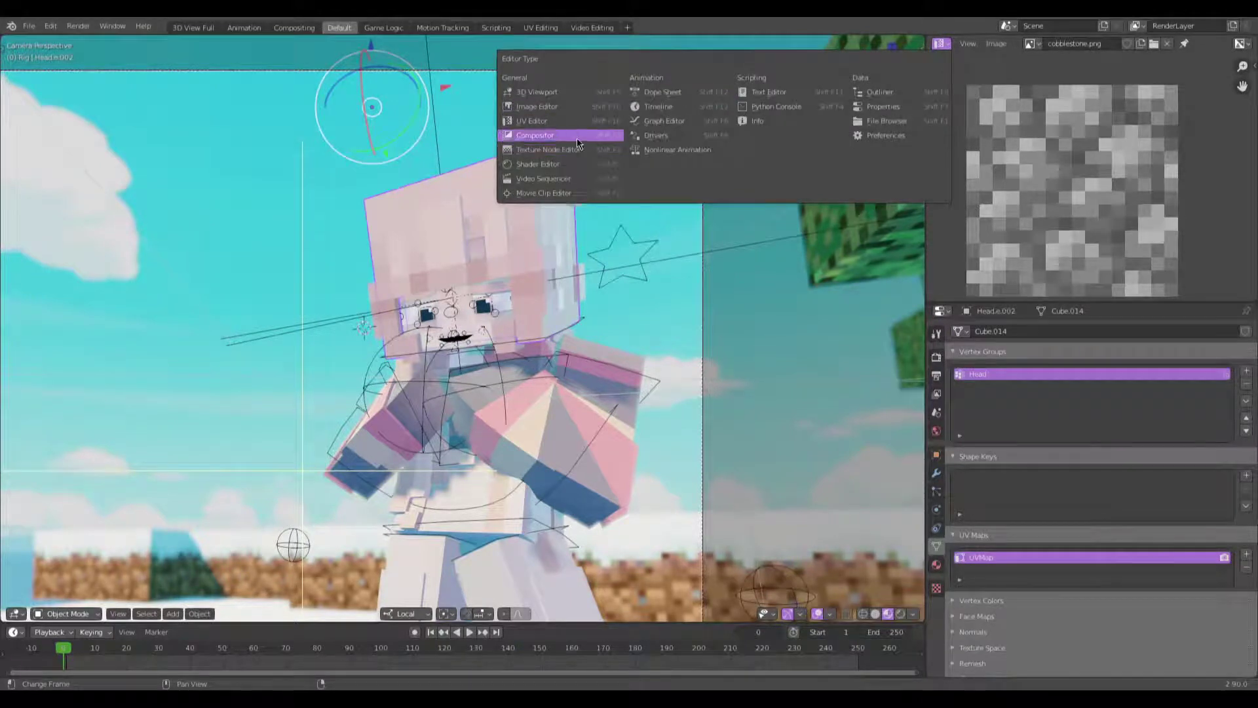
left_click(586, 165)
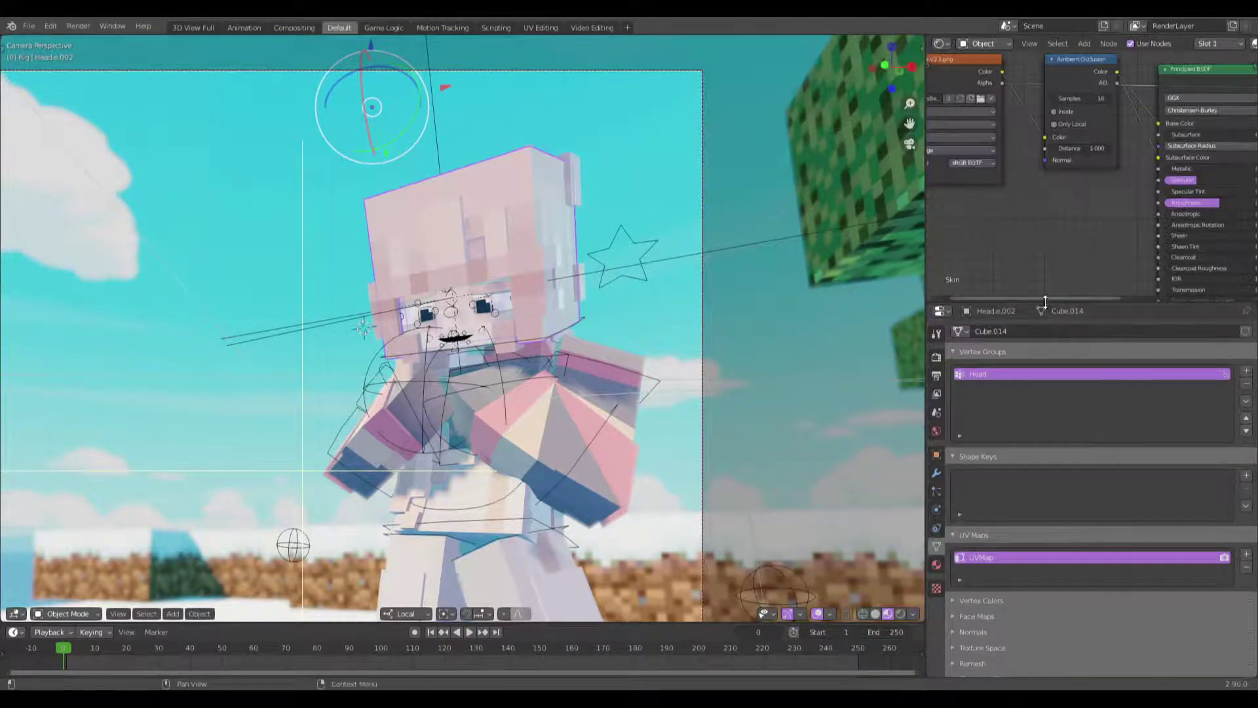
left_click_drag(1049, 312, 1048, 549)
key("Home")
middle_click_drag(1012, 240, 1068, 233)
left_click_drag(1037, 203, 975, 212)
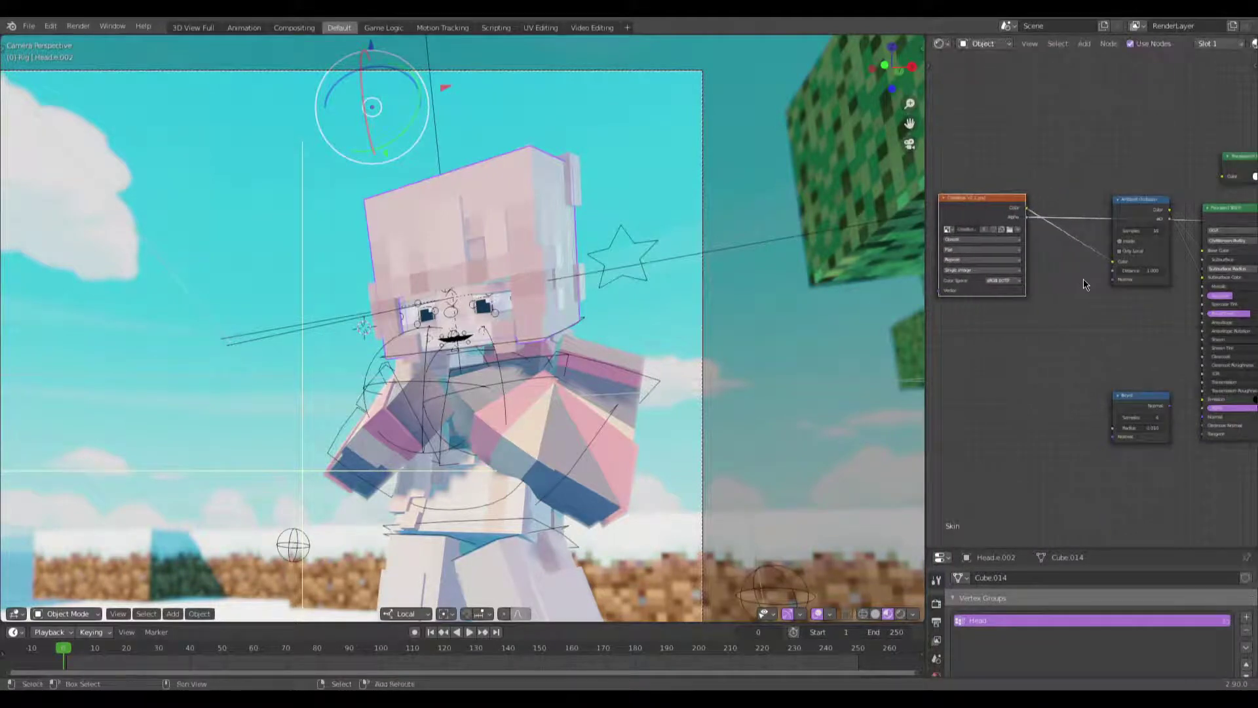
Step: Insert a Hue Saturation Value node between the skin texture's Color output and the Ambient Occlusion node's Color input
key("shift+a")
type("sat")
key("Return")
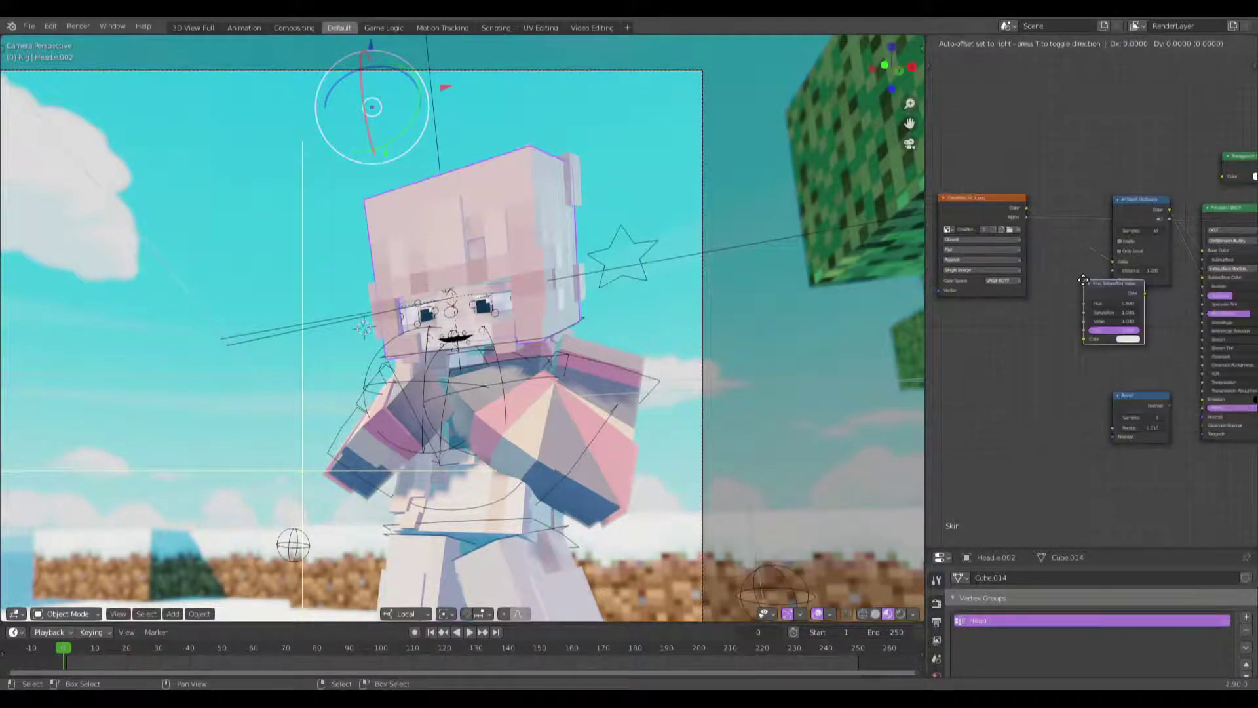
left_click(1037, 217)
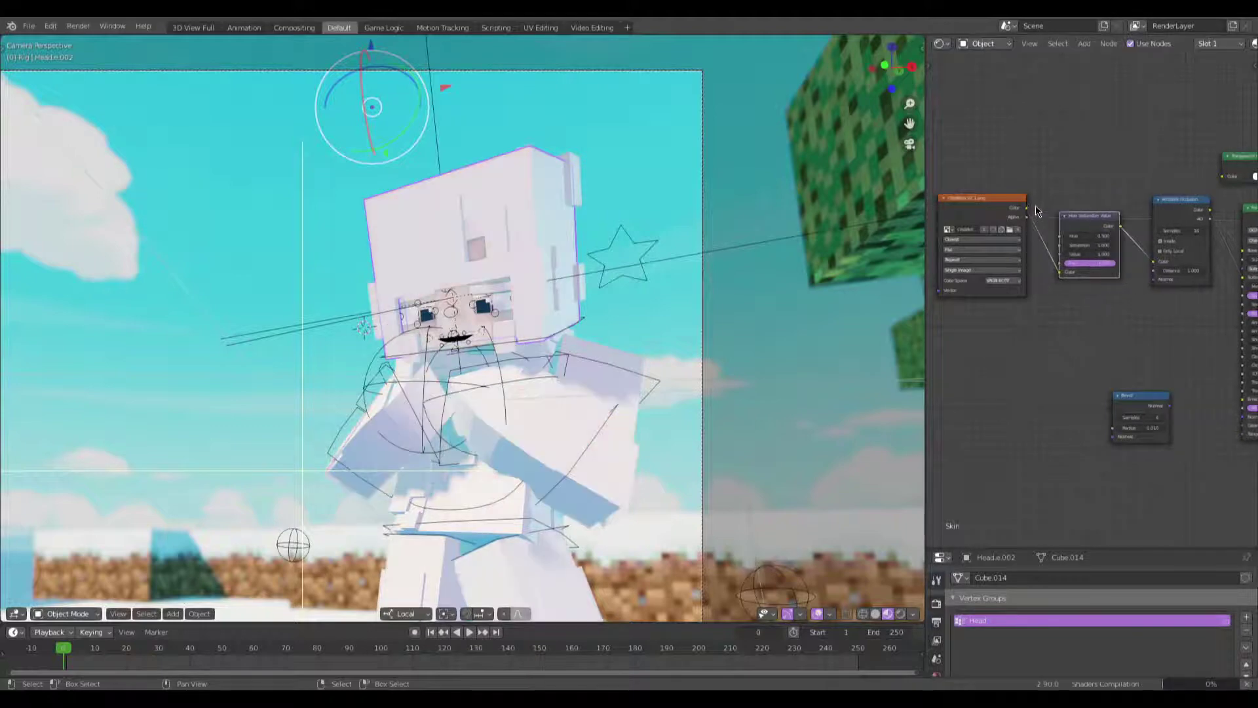
key("ctrl+z")
left_click(1088, 277)
left_click_drag(1092, 280, 1064, 244)
left_click(1064, 237)
Step: Set the Hue Saturation Value node's saturation to 1.200
scroll(1086, 236, "up", 14)
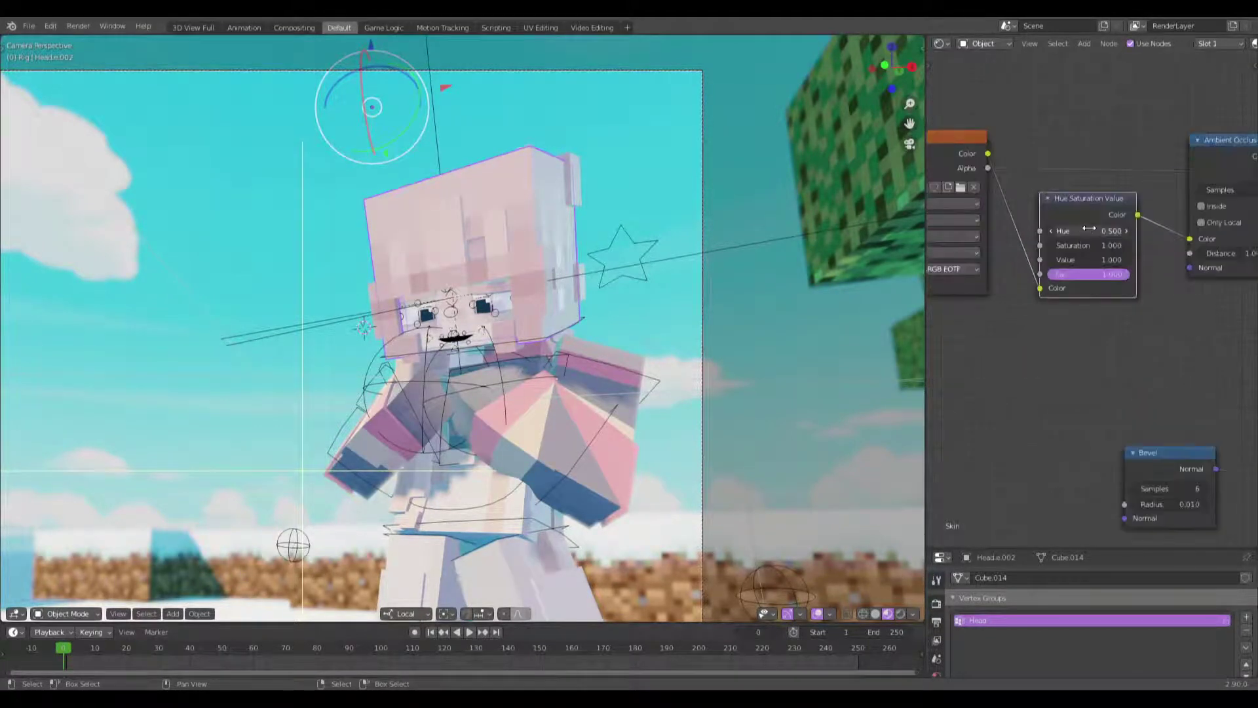
middle_click_drag(1110, 224, 1096, 274)
left_click(1136, 262)
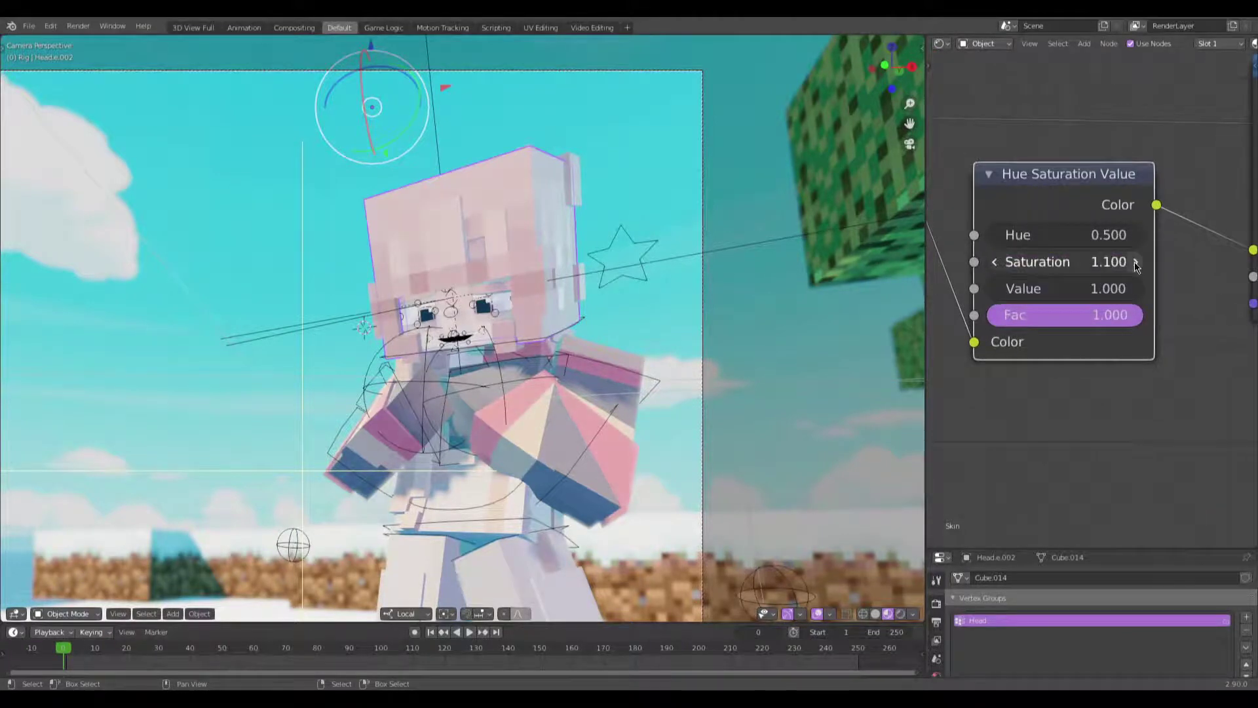
left_click(1136, 262)
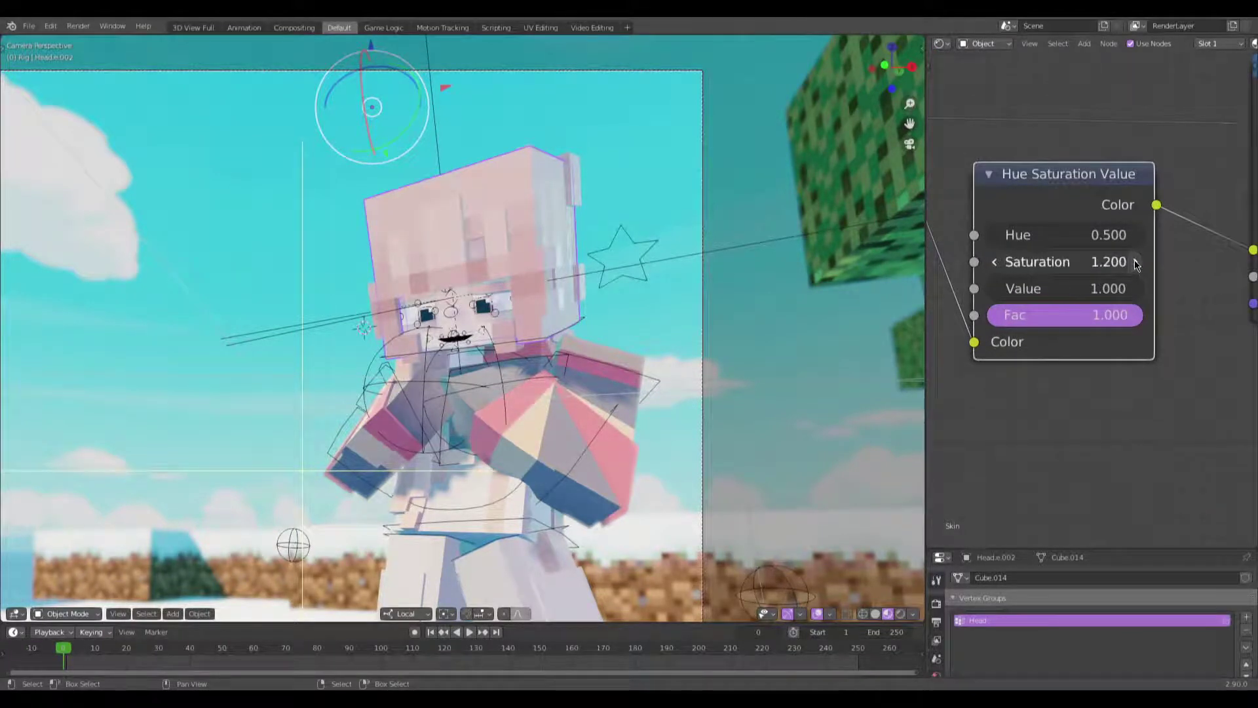
scroll(1056, 377, "down", 2)
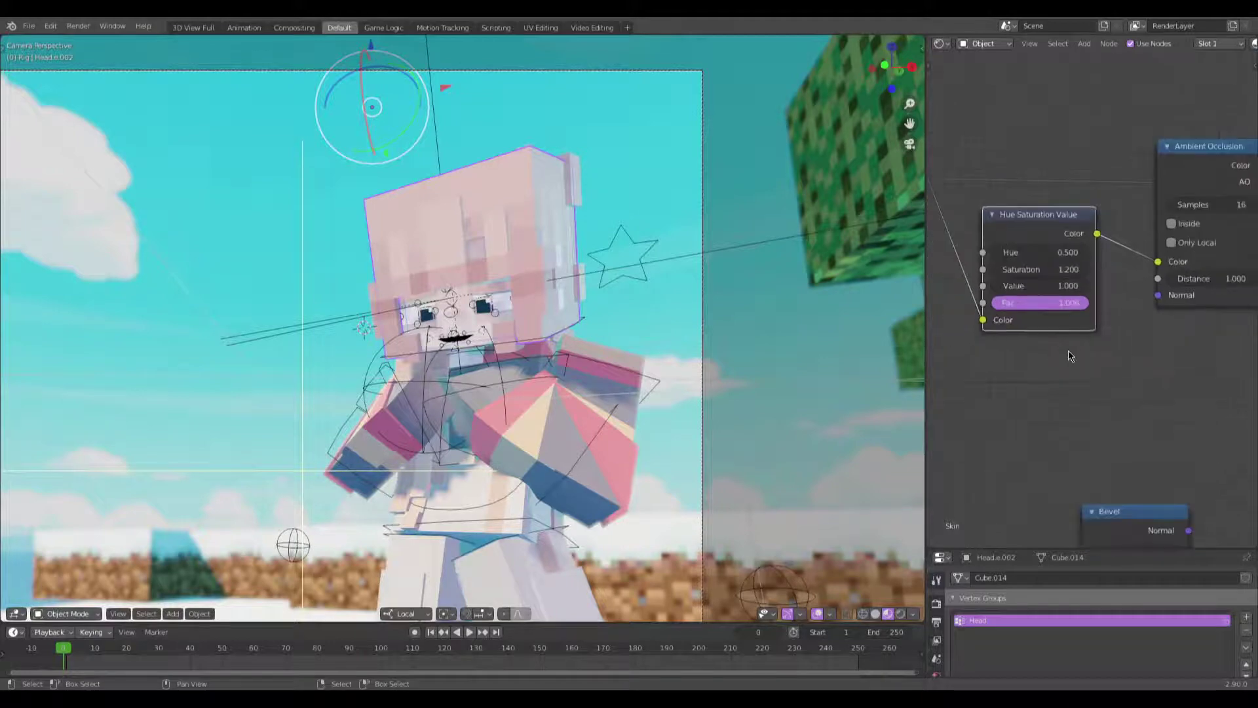
Step: Insert a Bright/Contrast node between the Hue Saturation Value and Ambient Occlusion nodes and set its contrast to 0.100
key("shift+a")
left_click(1128, 352)
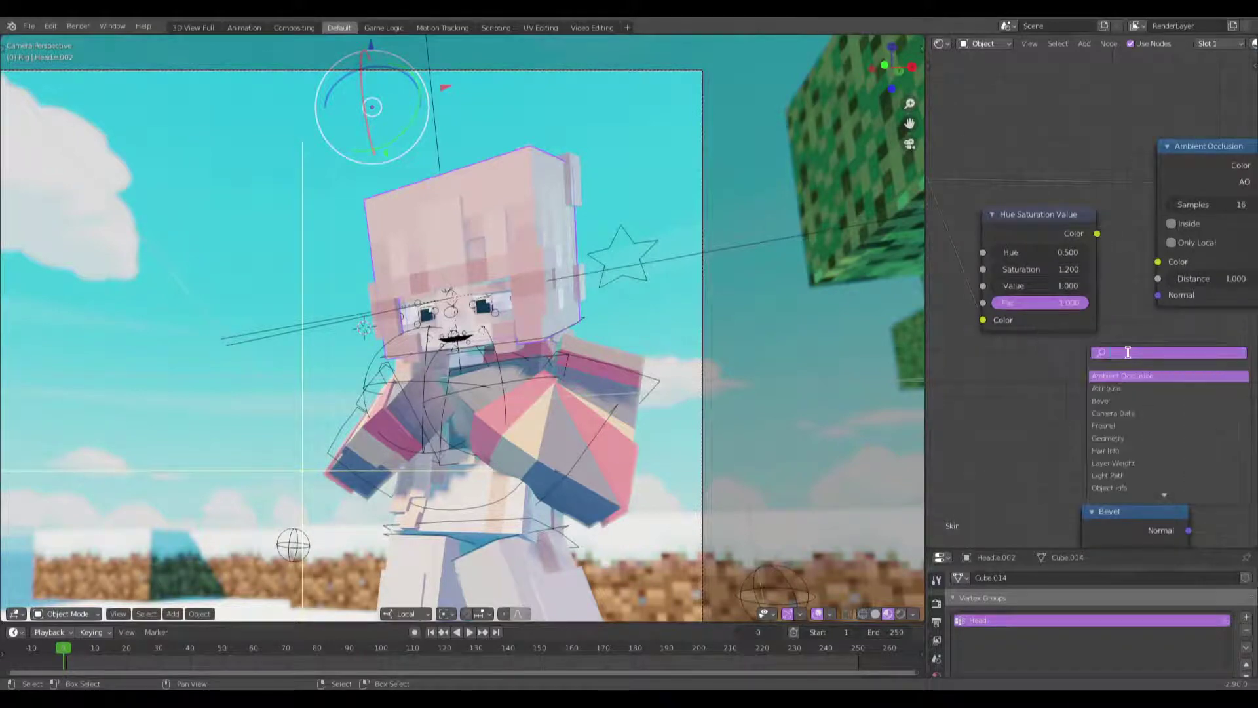
type("con")
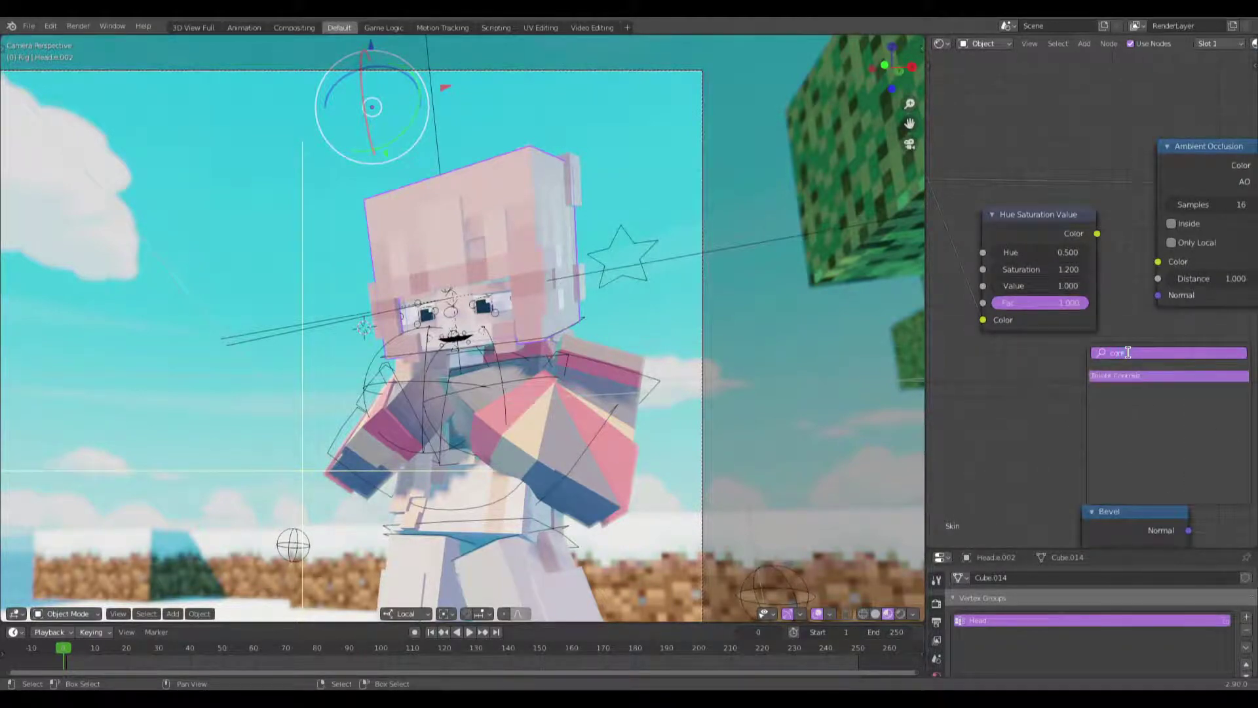
key("Return")
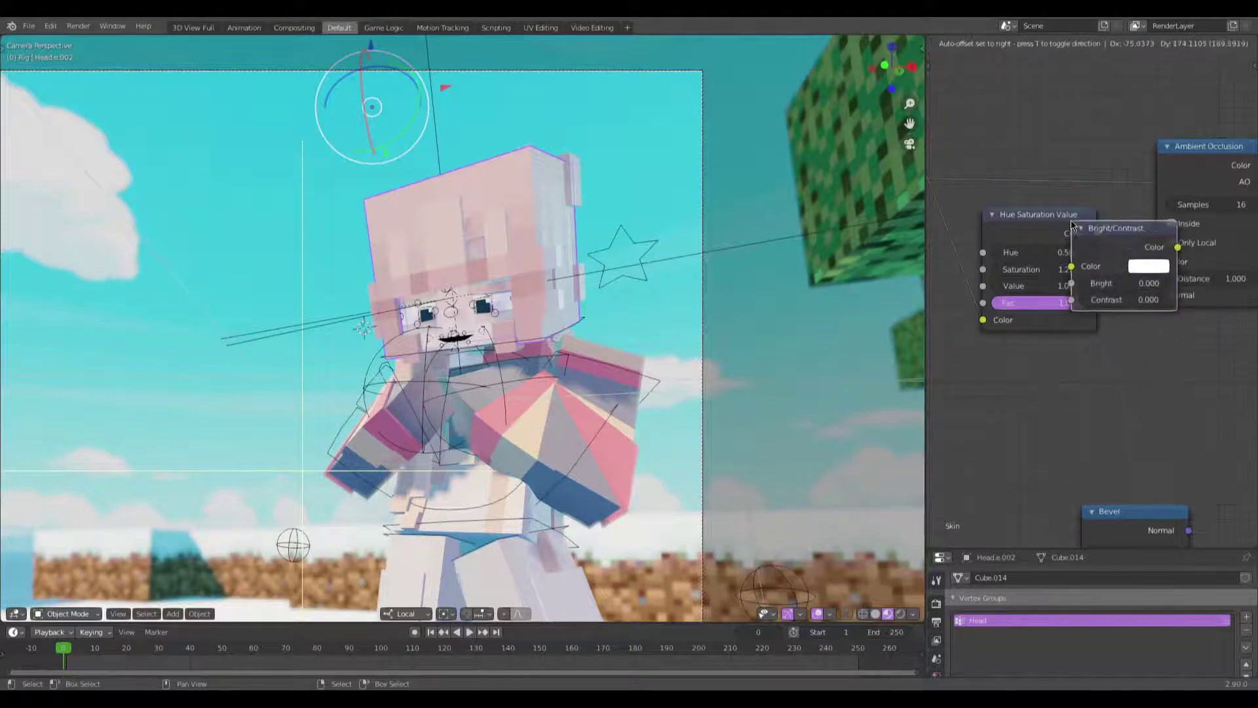
left_click(1080, 229)
middle_click_drag(1111, 263, 1088, 268)
scroll(1087, 268, "up", 5)
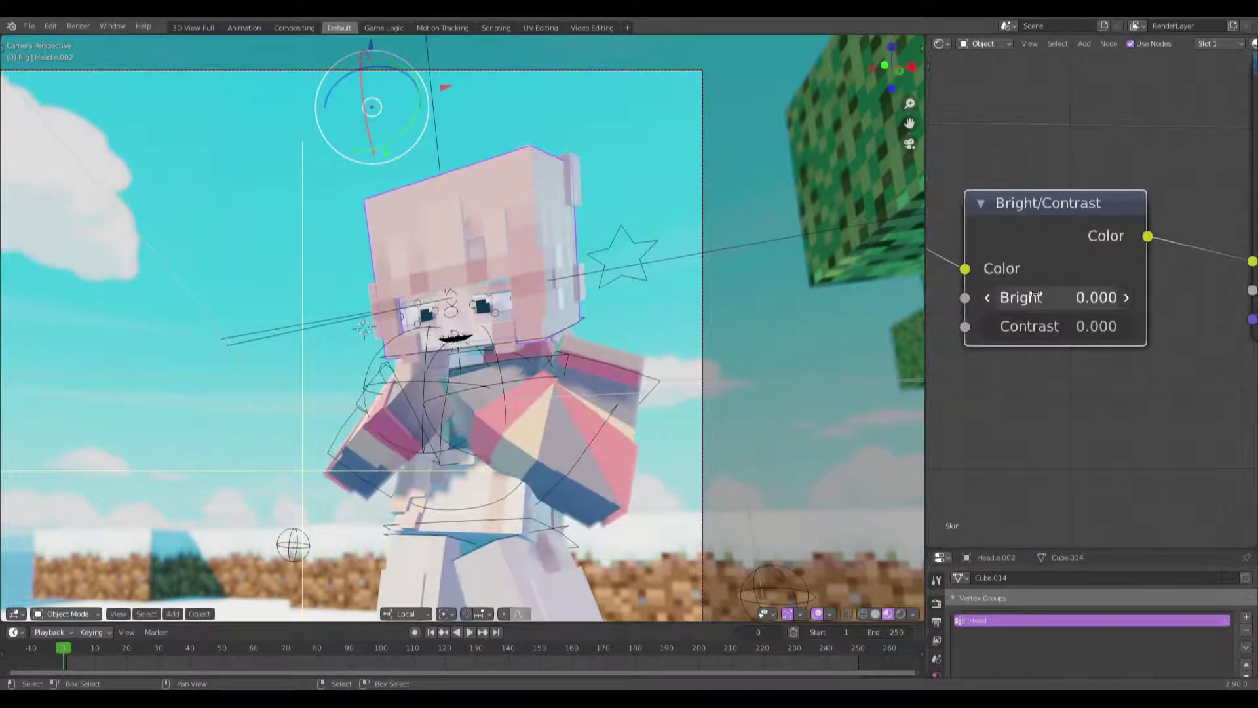
left_click(1126, 325)
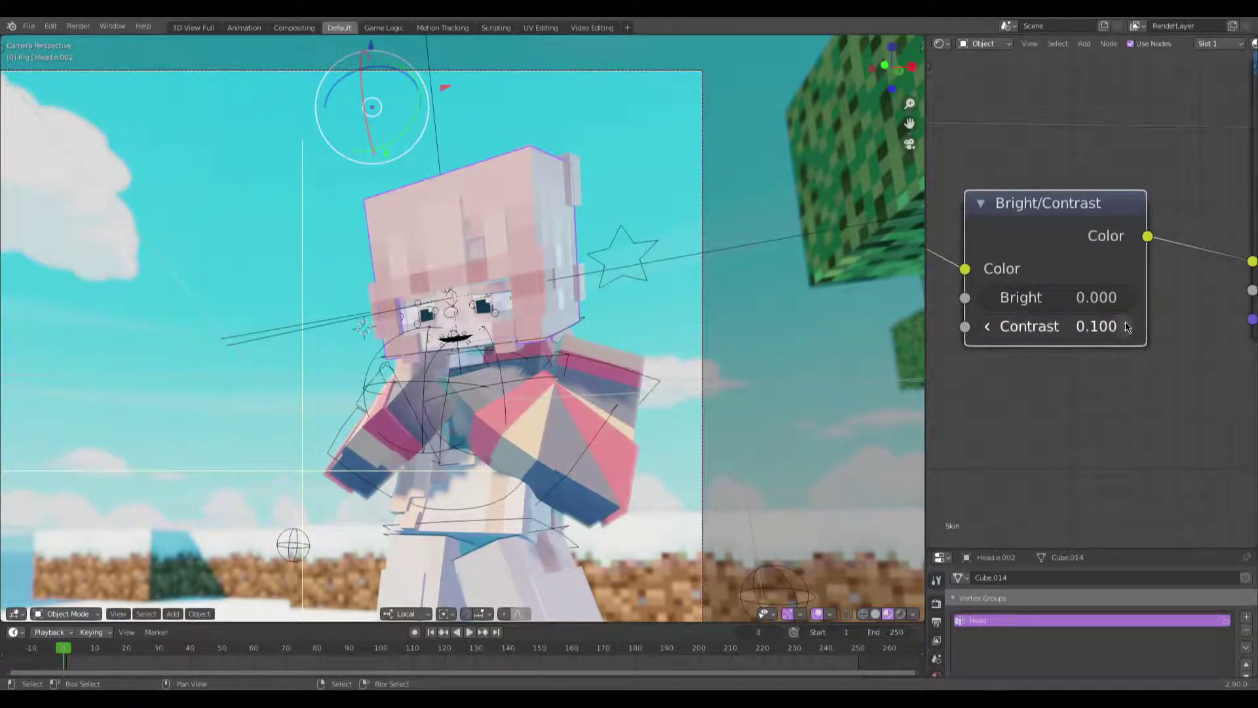
Step: Preview the full character in rendered shading through the camera and hide the viewport overlays
scroll(674, 341, "down", 2)
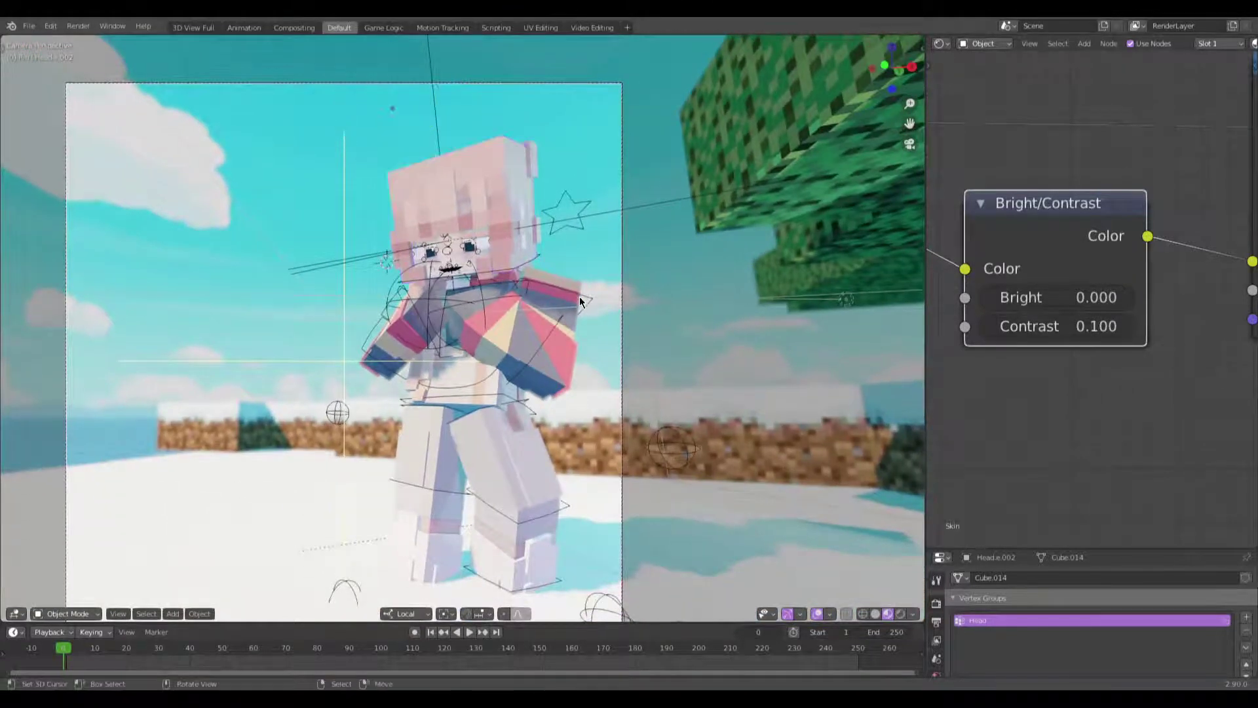
left_click(901, 613)
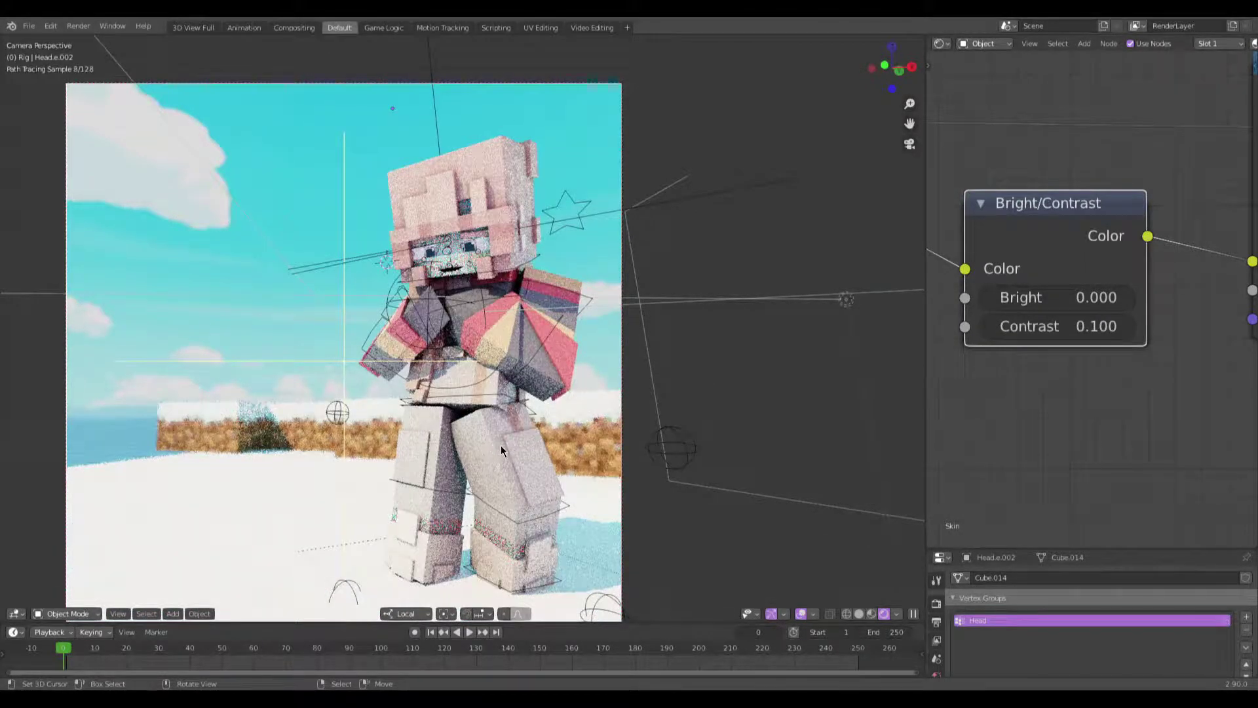
right_click(508, 160)
scroll(1091, 399, "down", 4)
middle_click_drag(1091, 399, 1255, 429)
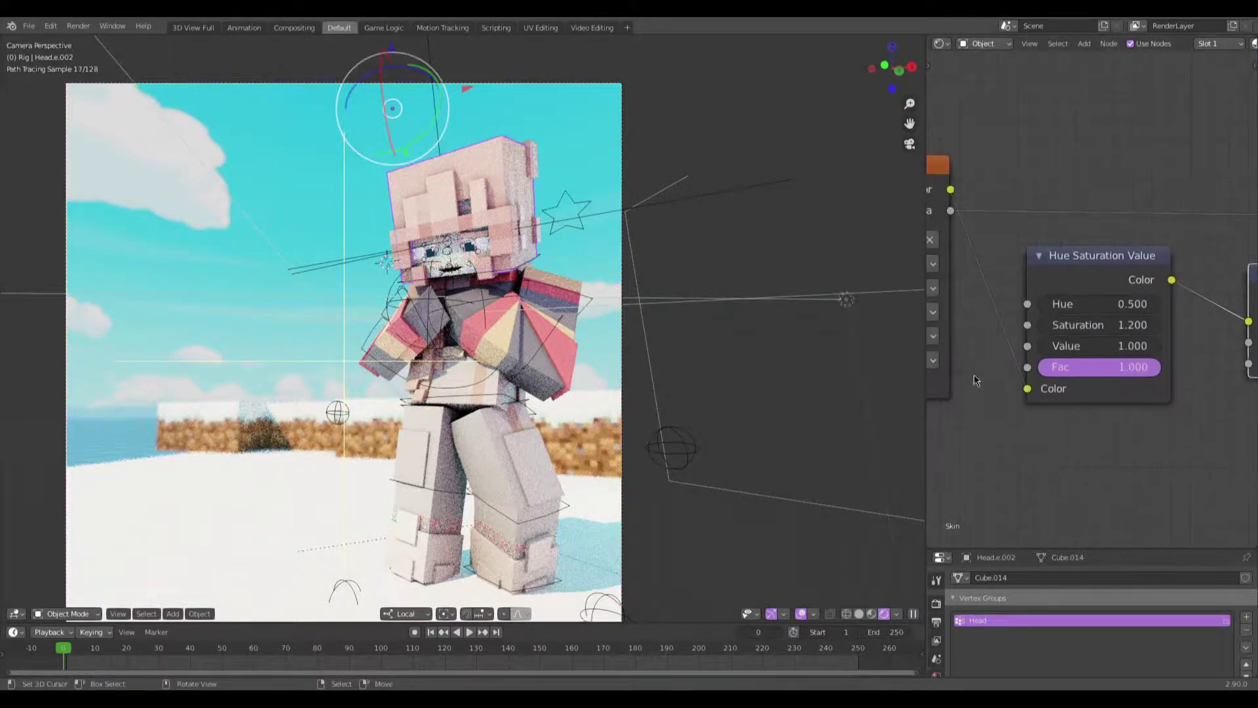
scroll(905, 371, "up", 2)
scroll(1151, 368, "up", 1)
scroll(606, 347, "down", 1)
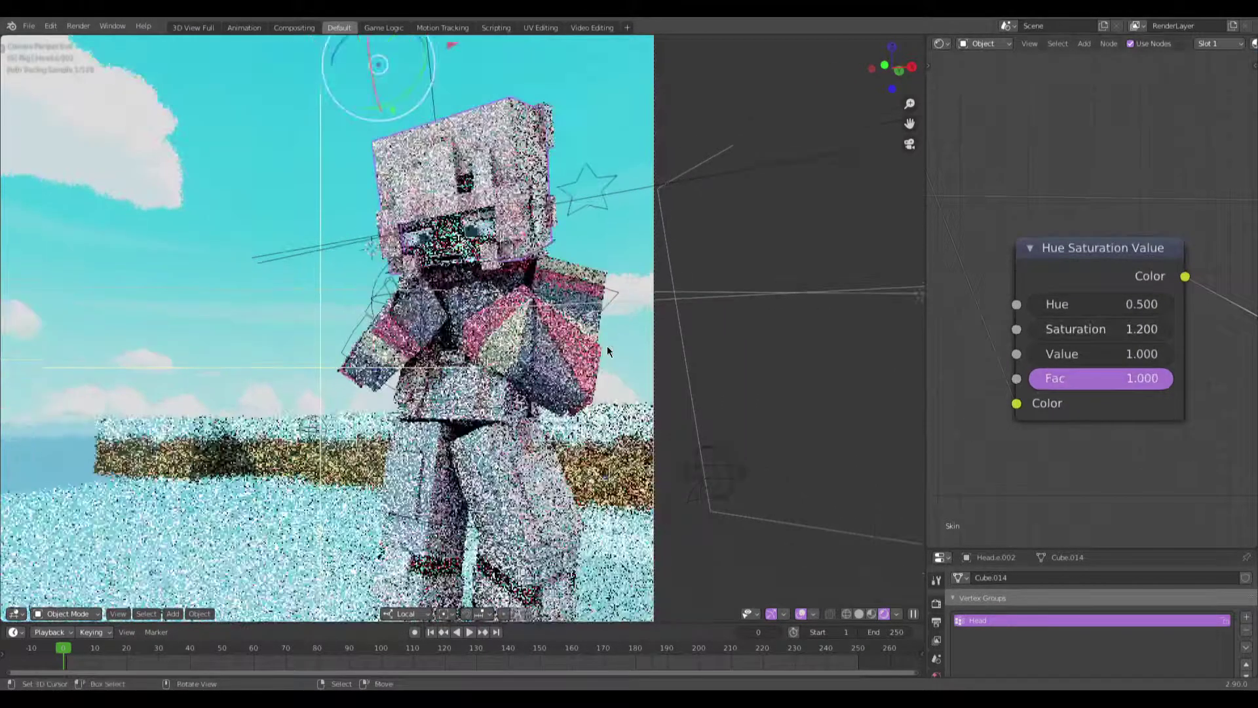
scroll(607, 345, "down", 1)
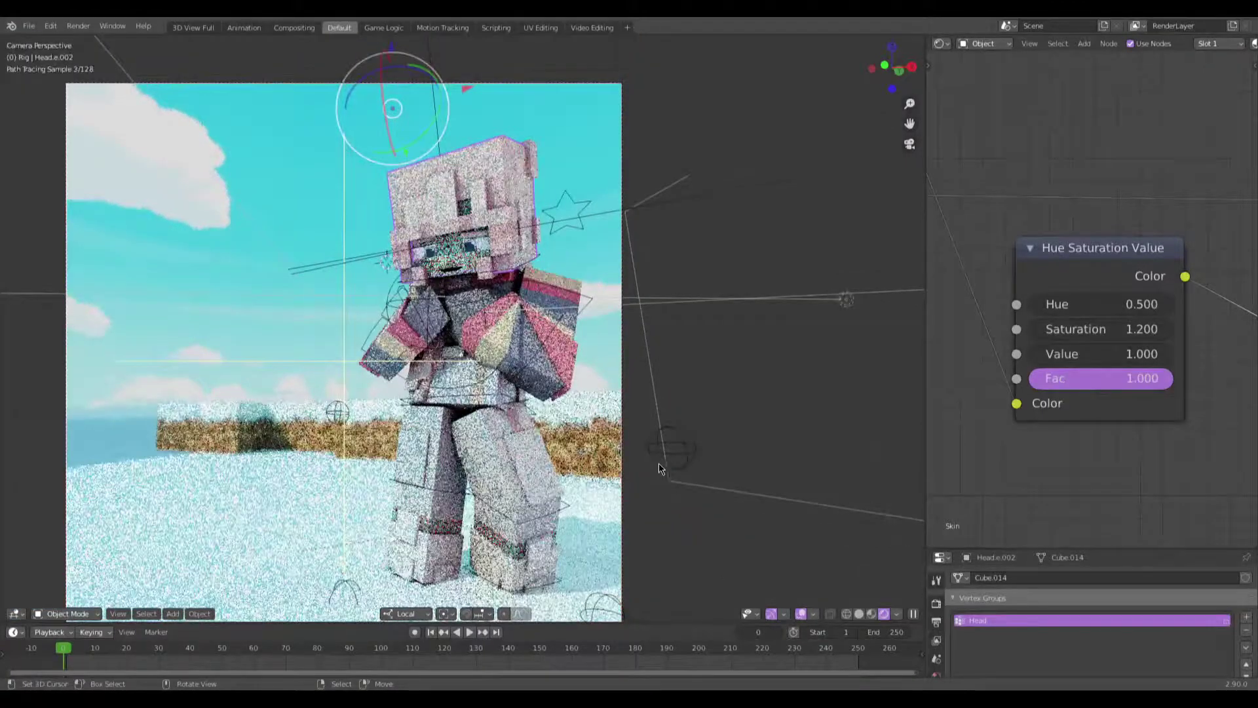
key("alt+shift+z")
middle_click_drag(658, 458, 650, 432, "shift")
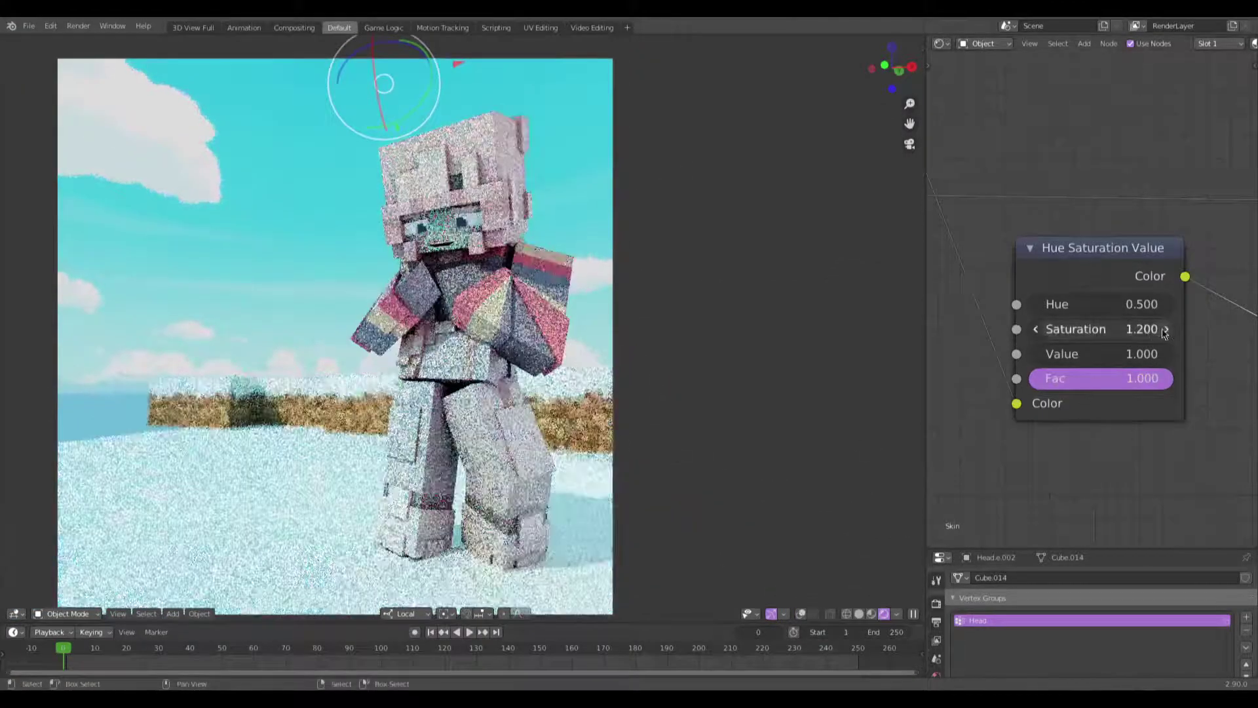
Step: Set the Hue Saturation Value node's saturation to 1.300 and compare the skin colors in the rendered preview
left_click(1167, 329)
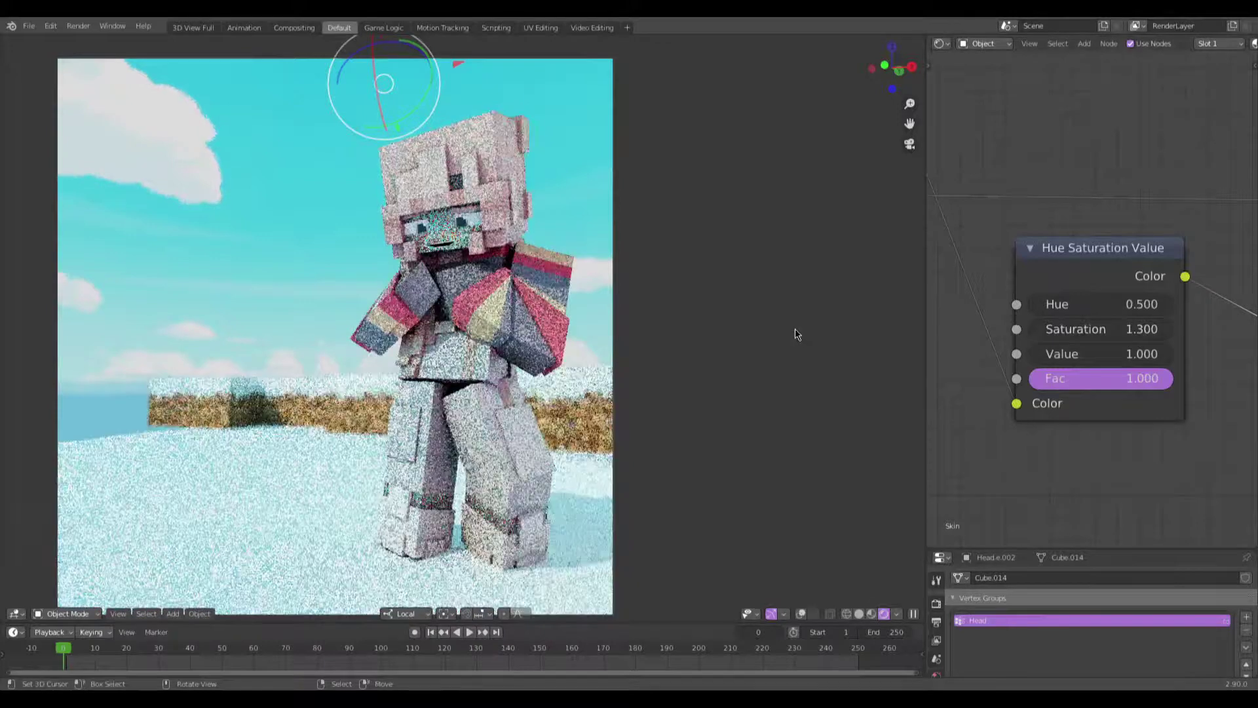
middle_click_drag(1062, 374, 1161, 359)
scroll(1160, 359, "right", 2, "ctrl")
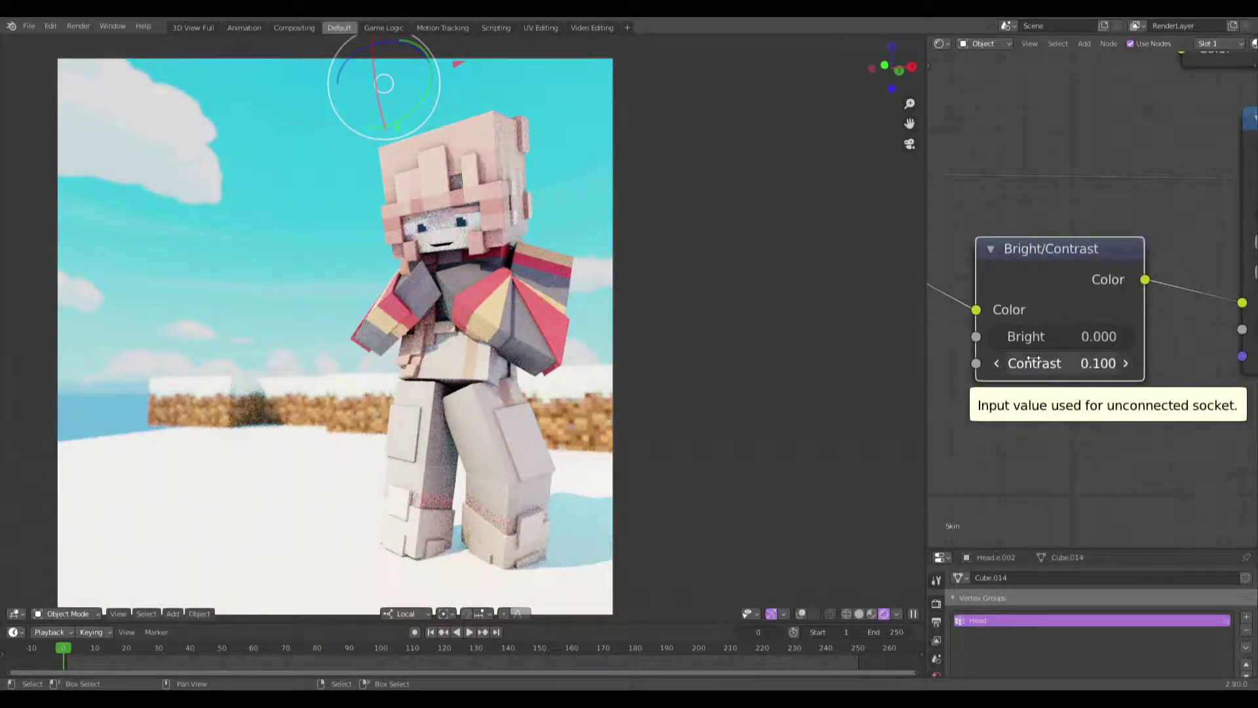
scroll(1127, 363, "left", 5, "ctrl")
scroll(1114, 373, "left", 2, "ctrl")
middle_click_drag(1114, 373, 1136, 378)
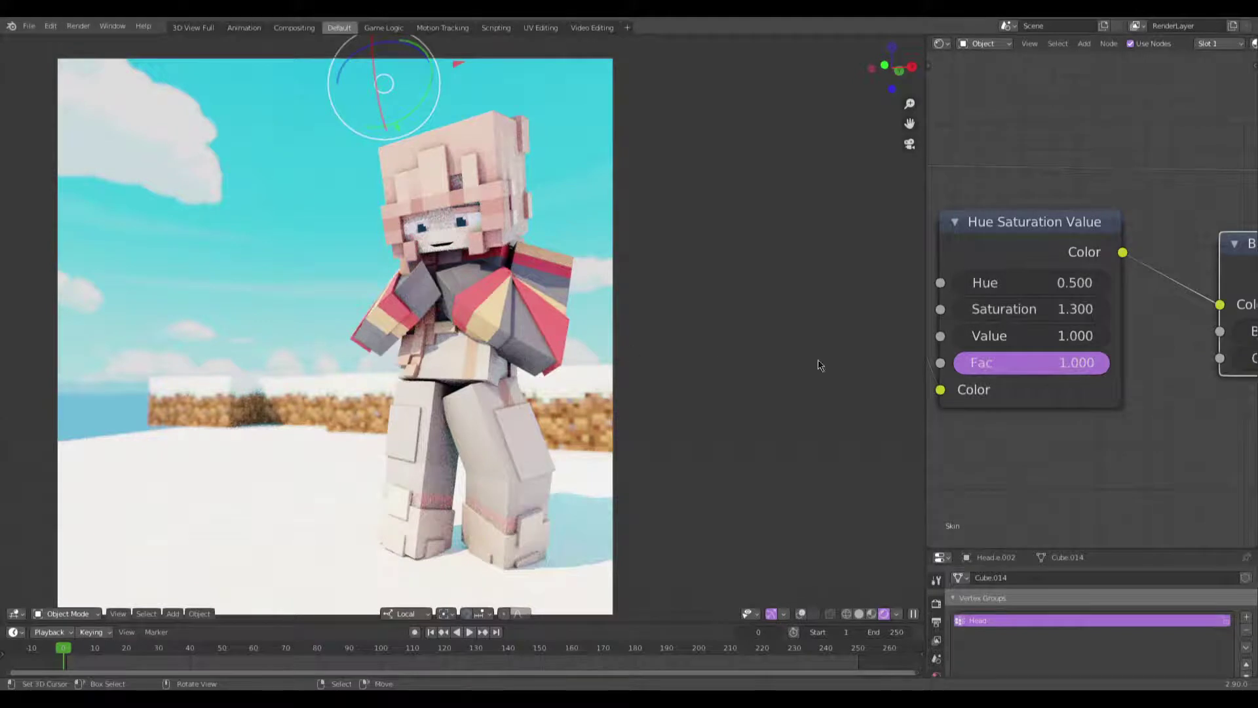
scroll(976, 329, "right", 4, "ctrl")
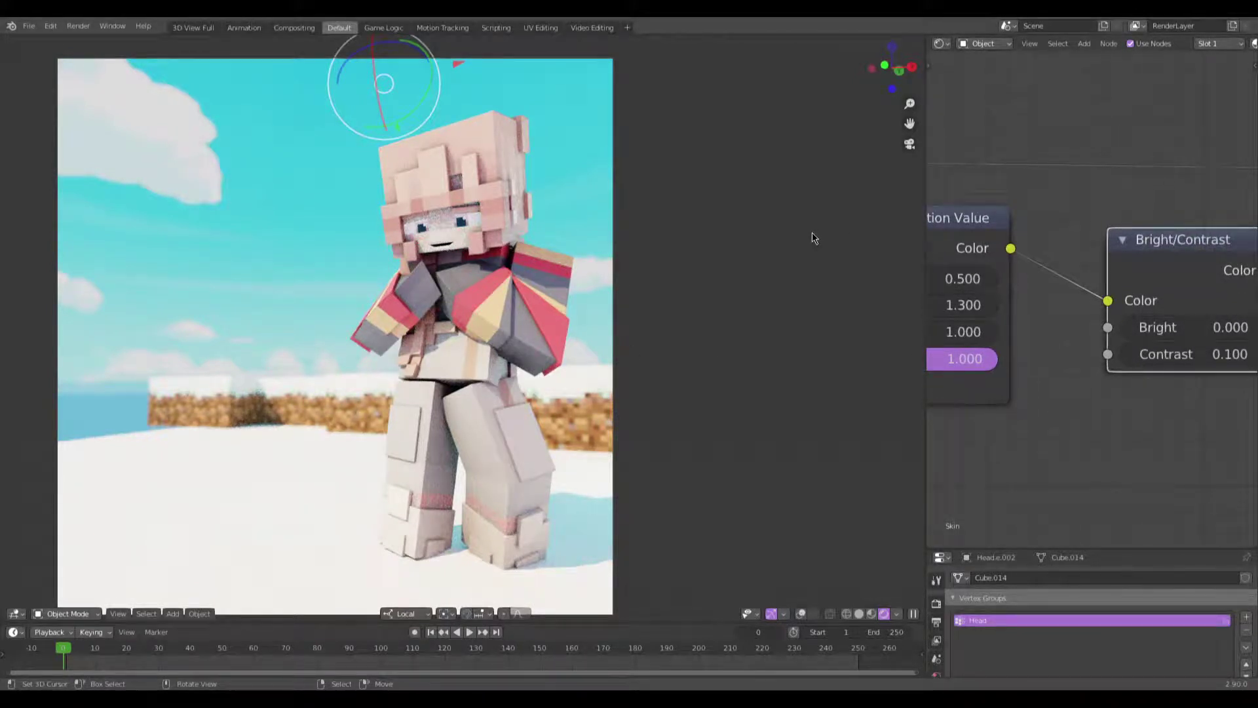
Step: Try a brightness of -0.100 on the Bright/Contrast node, and reset both its brightness and contrast to 0
left_click(1130, 328)
middle_click_drag(1130, 327, 1008, 313)
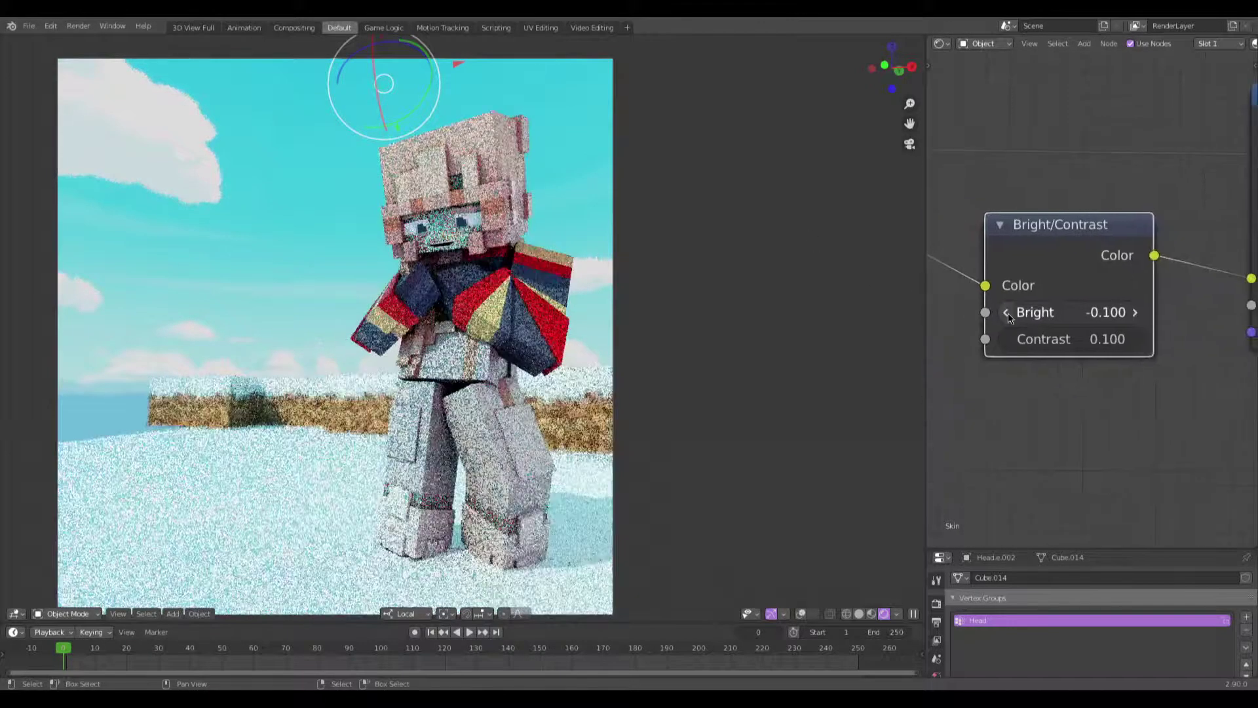
left_click(1135, 312)
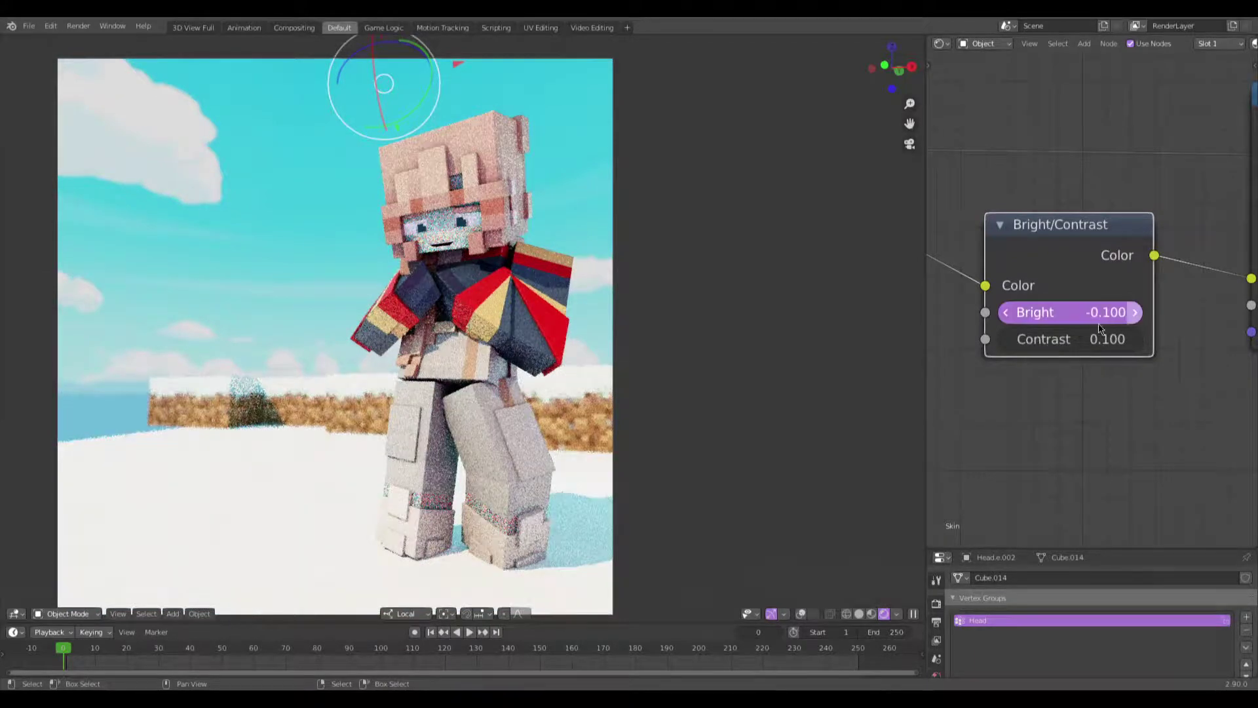
left_click(1009, 341)
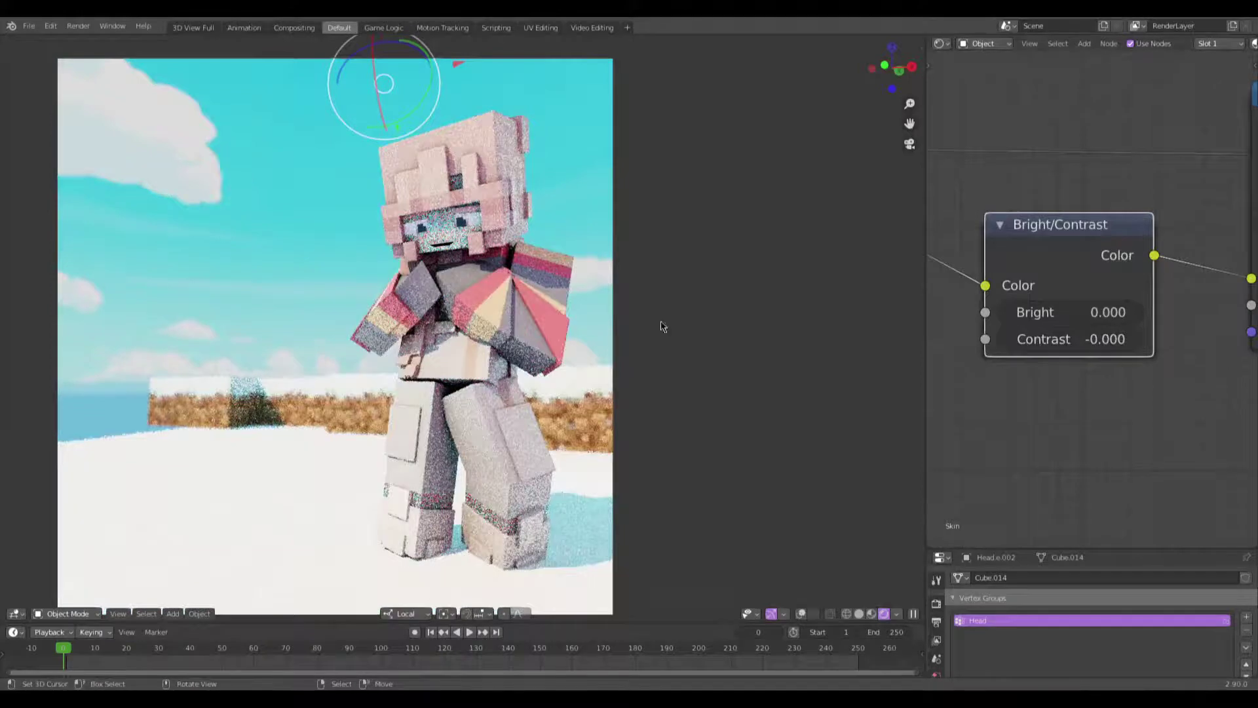
Step: Examine the CrisisBeta V2.1.png skin texture in the UV Editor and return to the Shader Editor
left_click(942, 44)
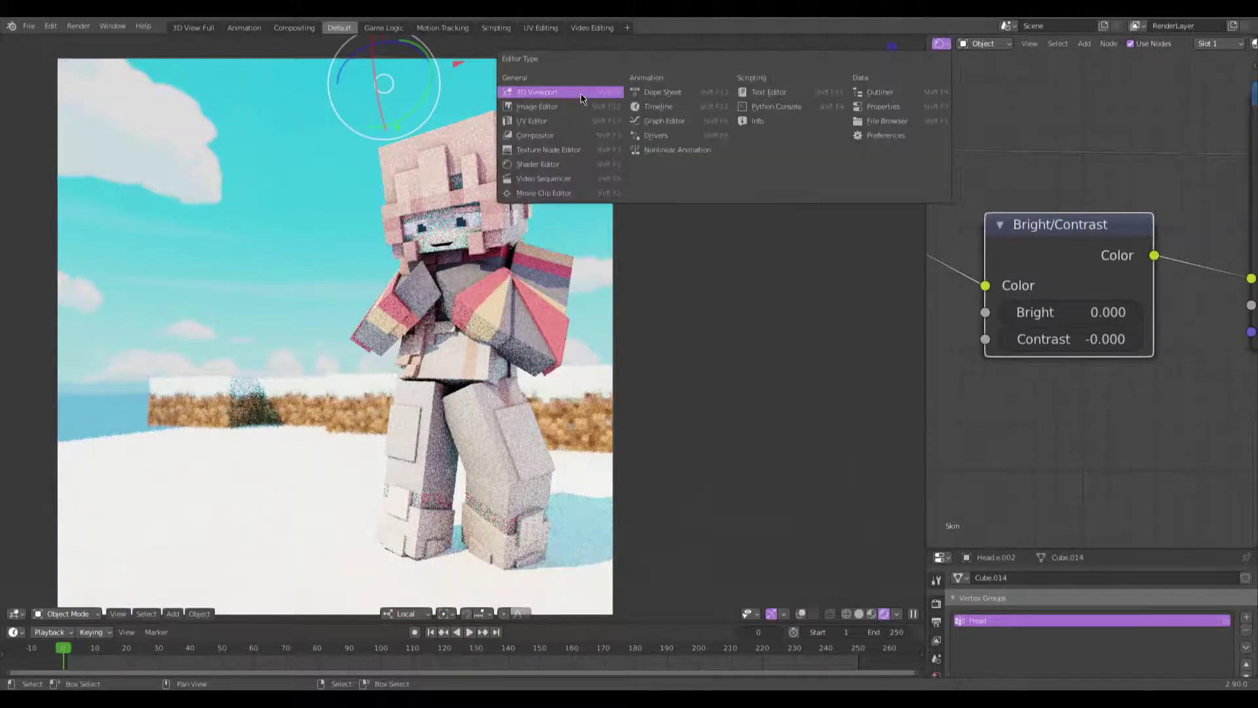
left_click(533, 121)
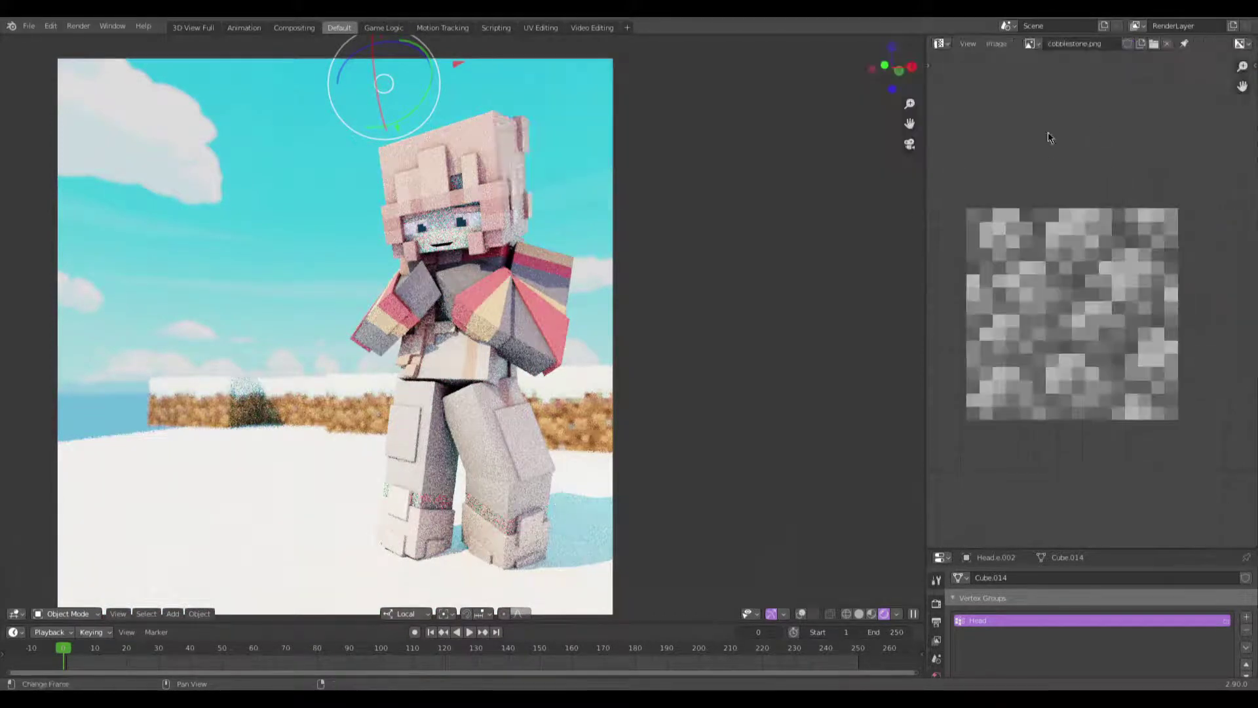
left_click(1029, 49)
left_click(1048, 82)
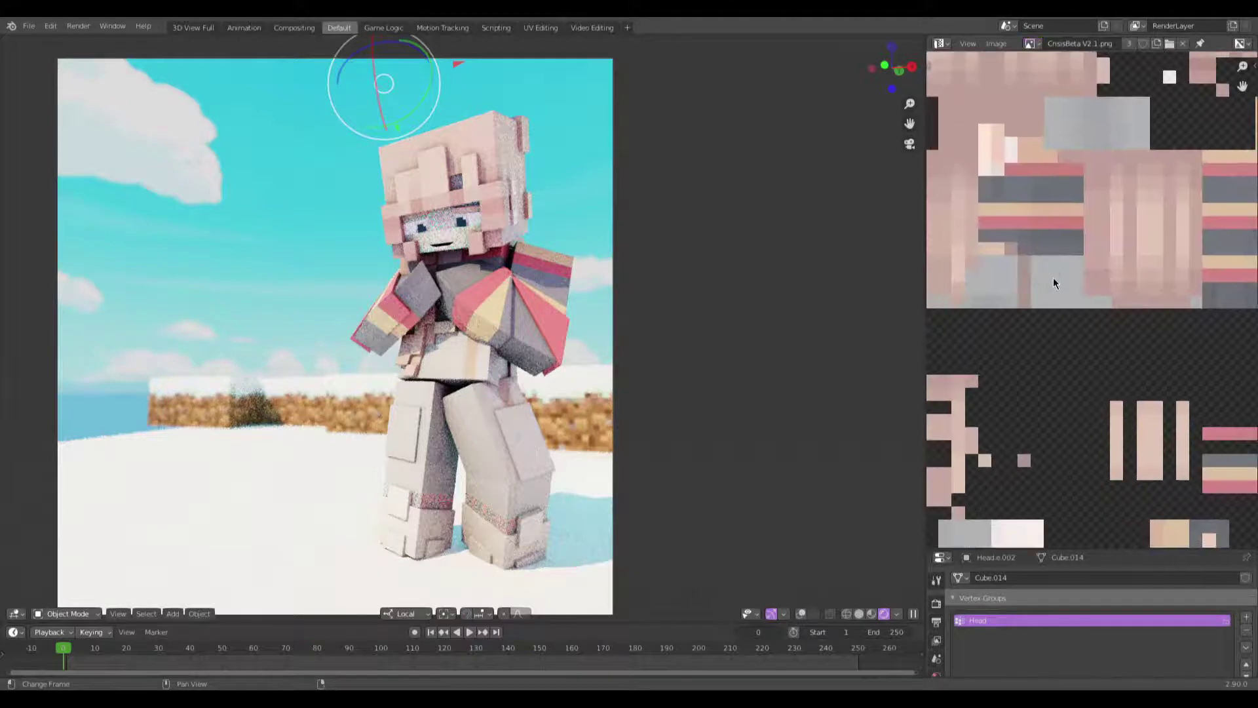
scroll(1064, 269, "down", 4)
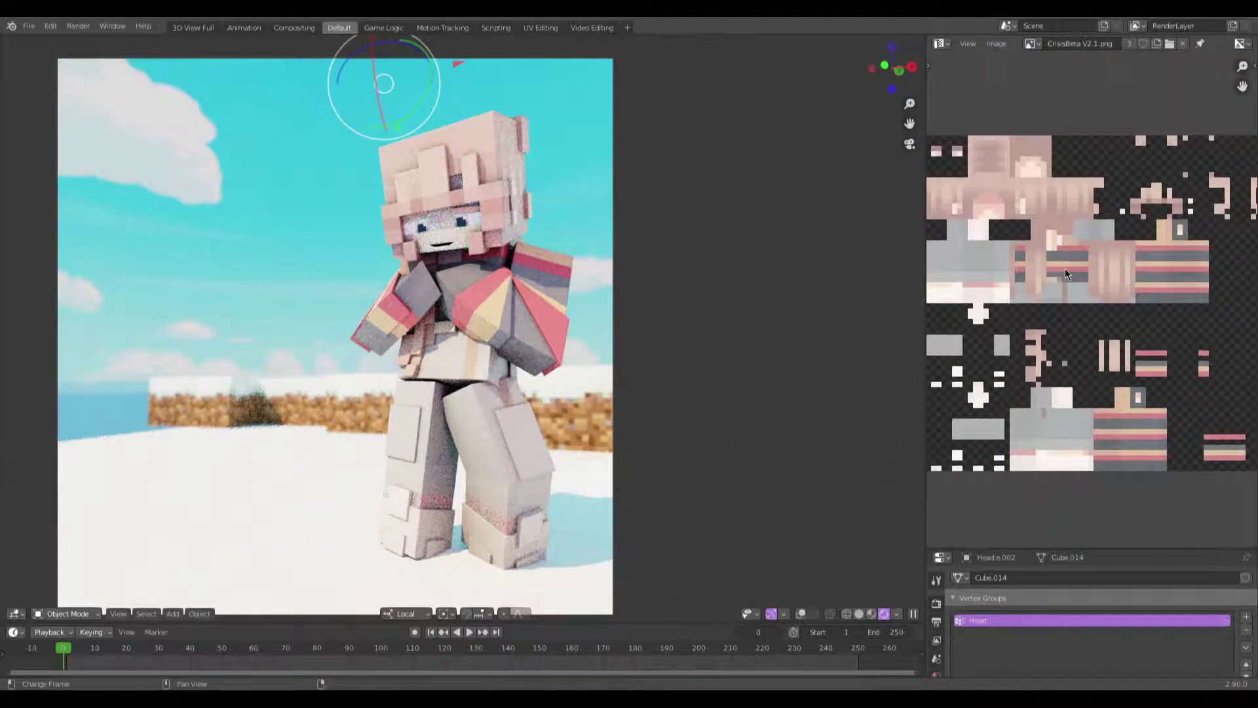
left_click(941, 43)
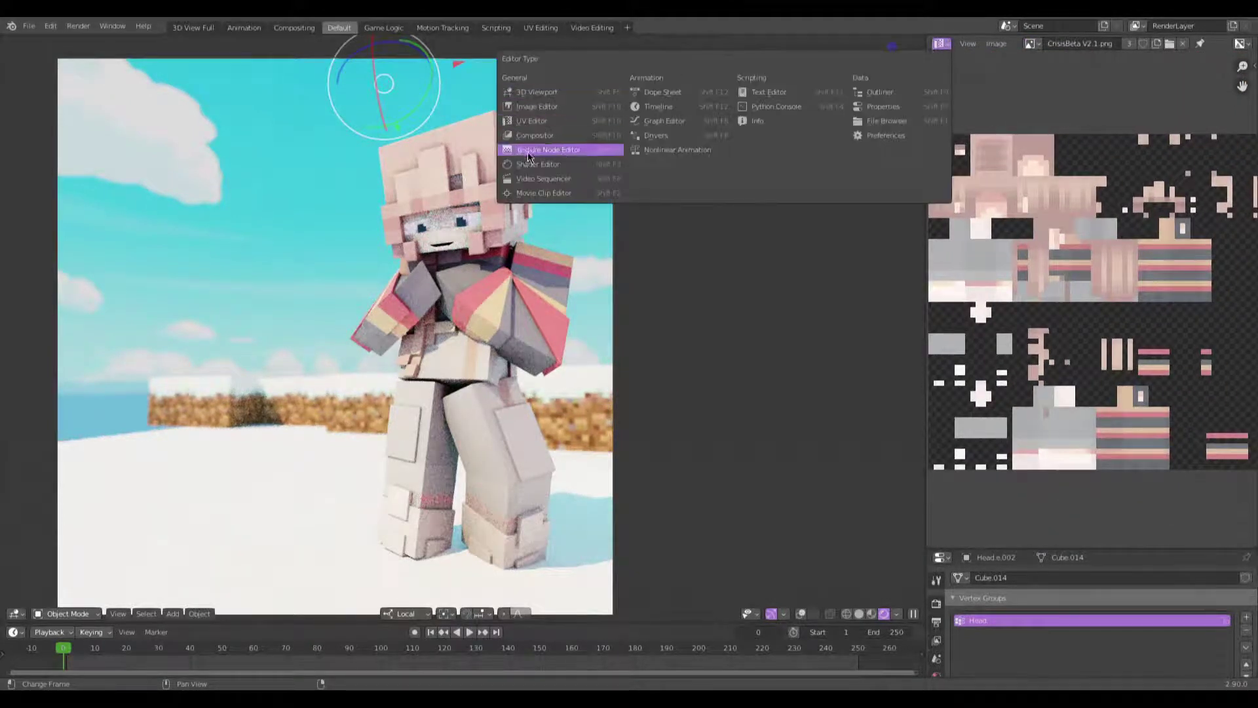
left_click(530, 164)
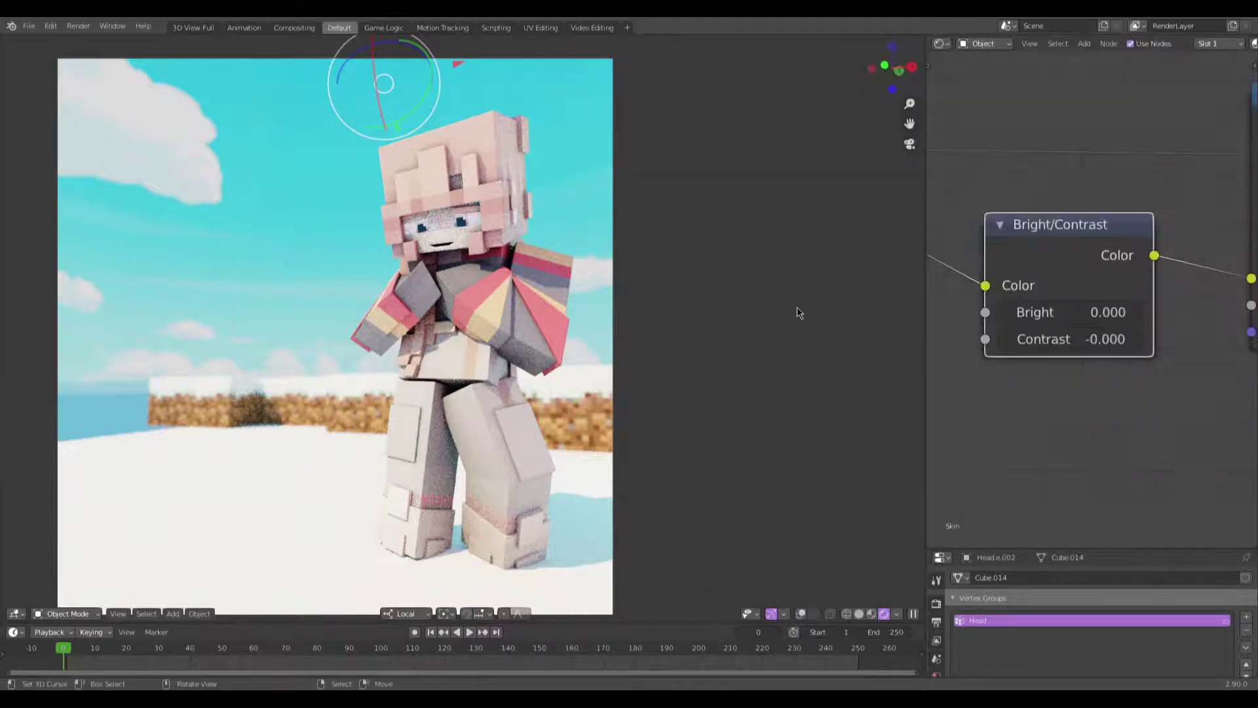
Step: Add a Hue Saturation Value node between the image texture and Ambient Occlusion in the head's Face material
left_click(456, 246)
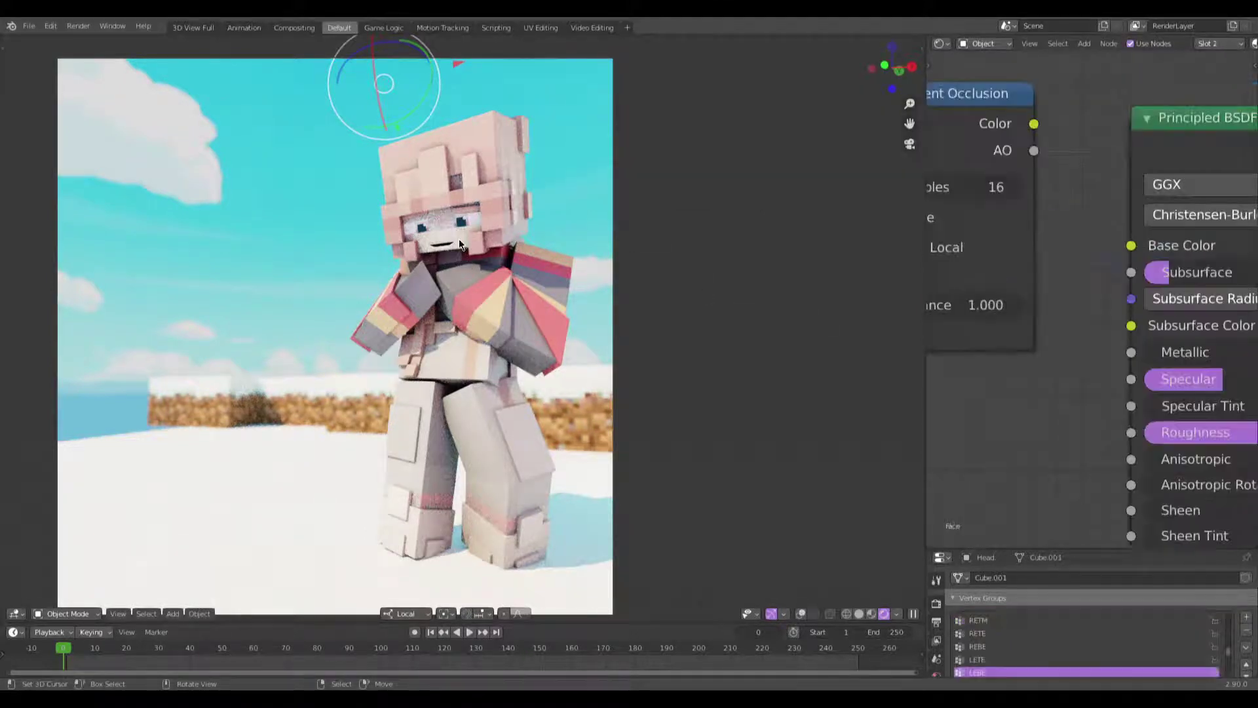
scroll(1166, 449, "down", 4)
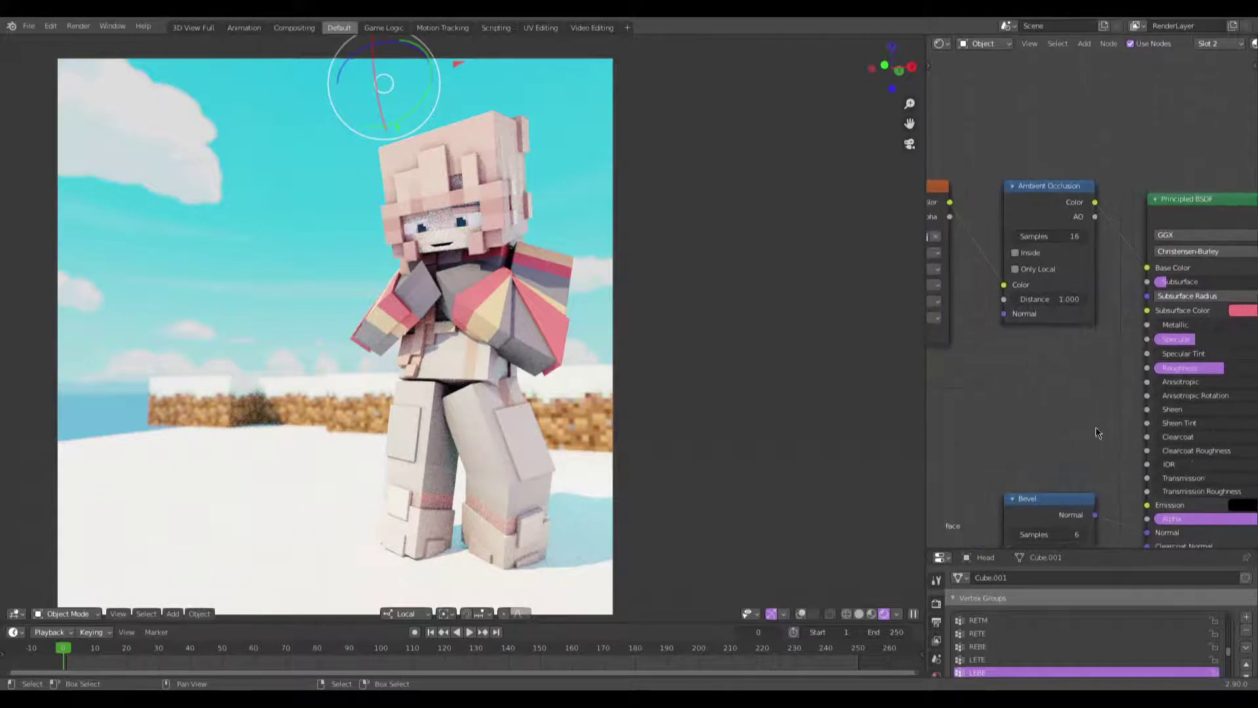
left_click(936, 598)
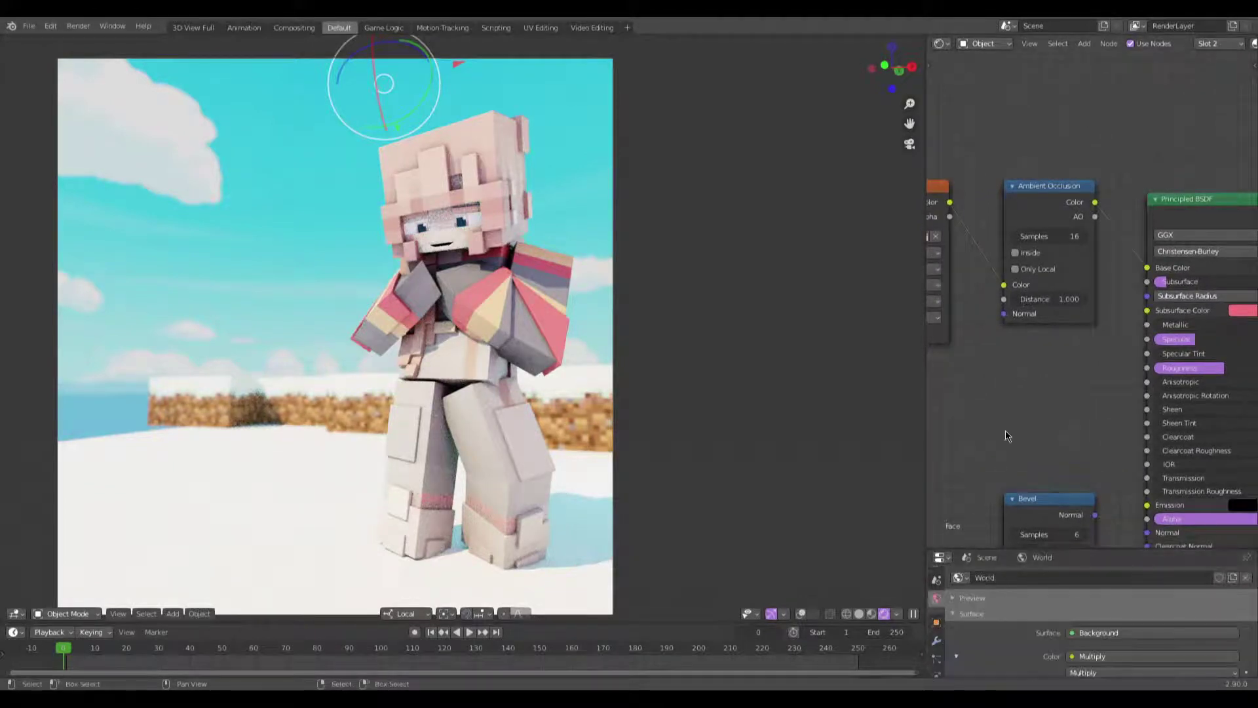
middle_click_drag(1005, 431, 1054, 428)
middle_click_drag(1042, 352, 1078, 360)
key("shift+a")
type("s")
type("sat")
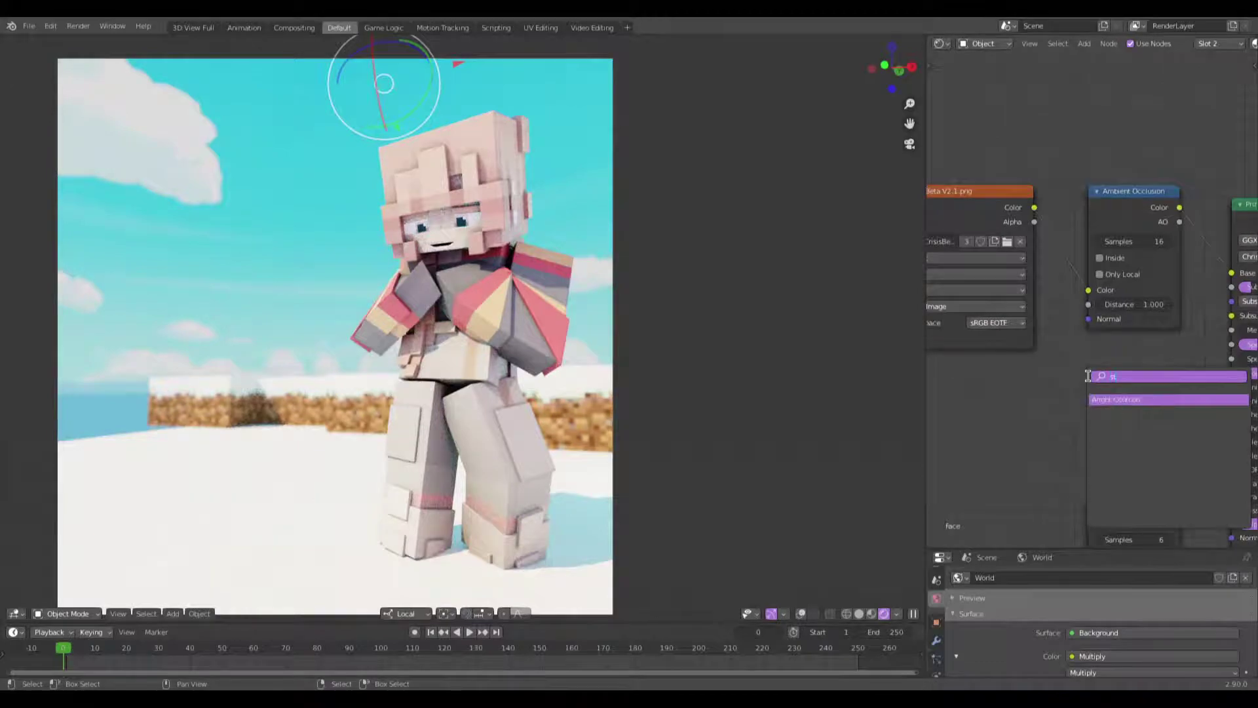
key("Return")
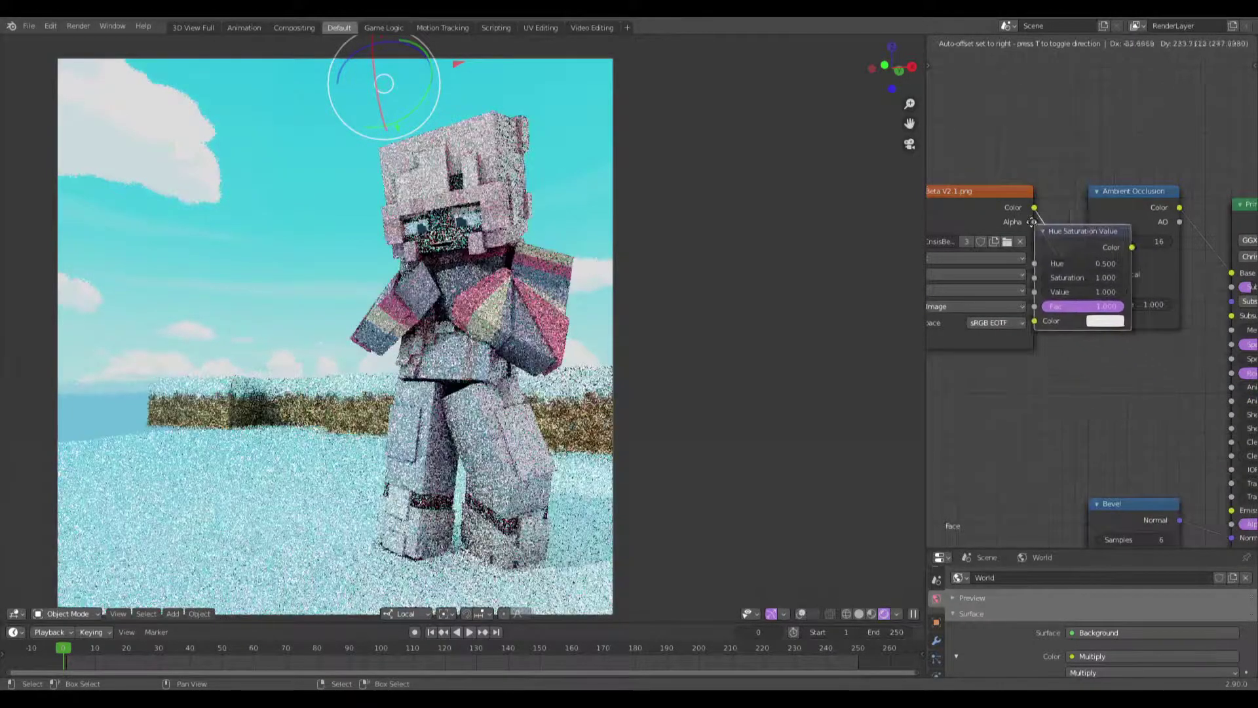
left_click(1073, 316)
Step: Set the saturation of the Face material's Hue Saturation Value node to 1.800
scroll(1114, 309, "up", 3)
left_click(1170, 297)
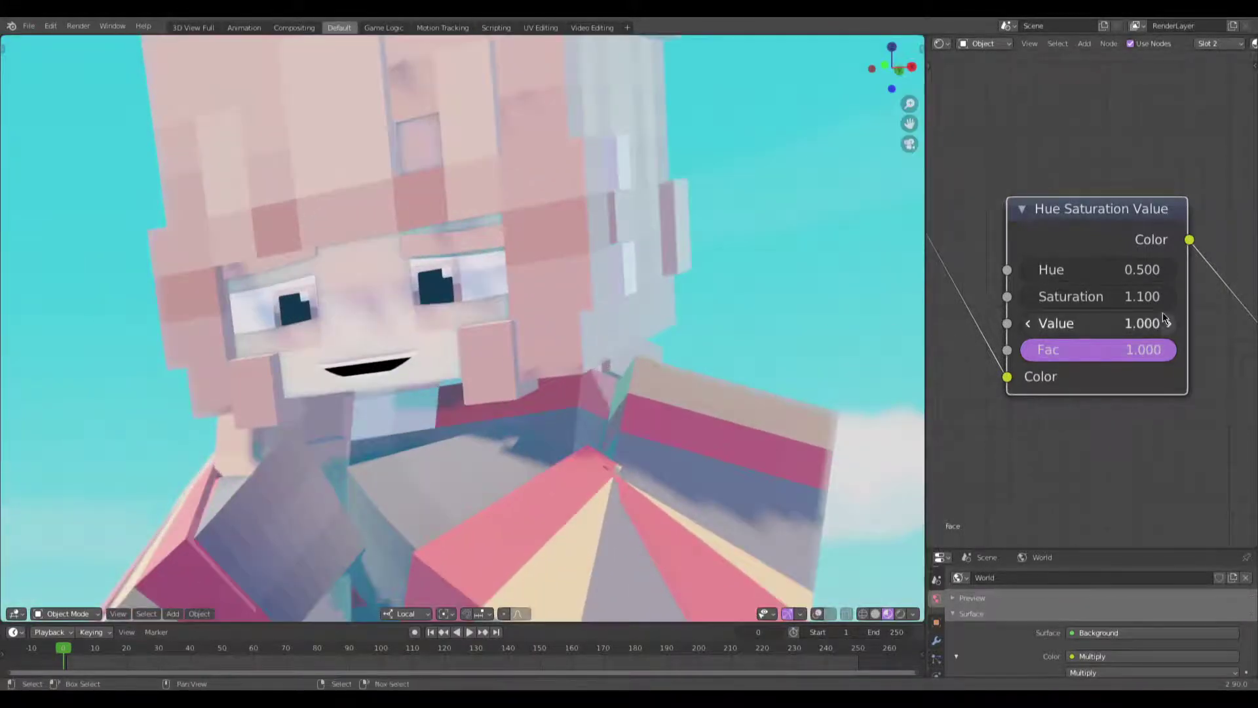
left_click(1167, 300)
left_click(1167, 300)
left_click(1167, 301)
left_click(1167, 300)
left_click(1168, 298)
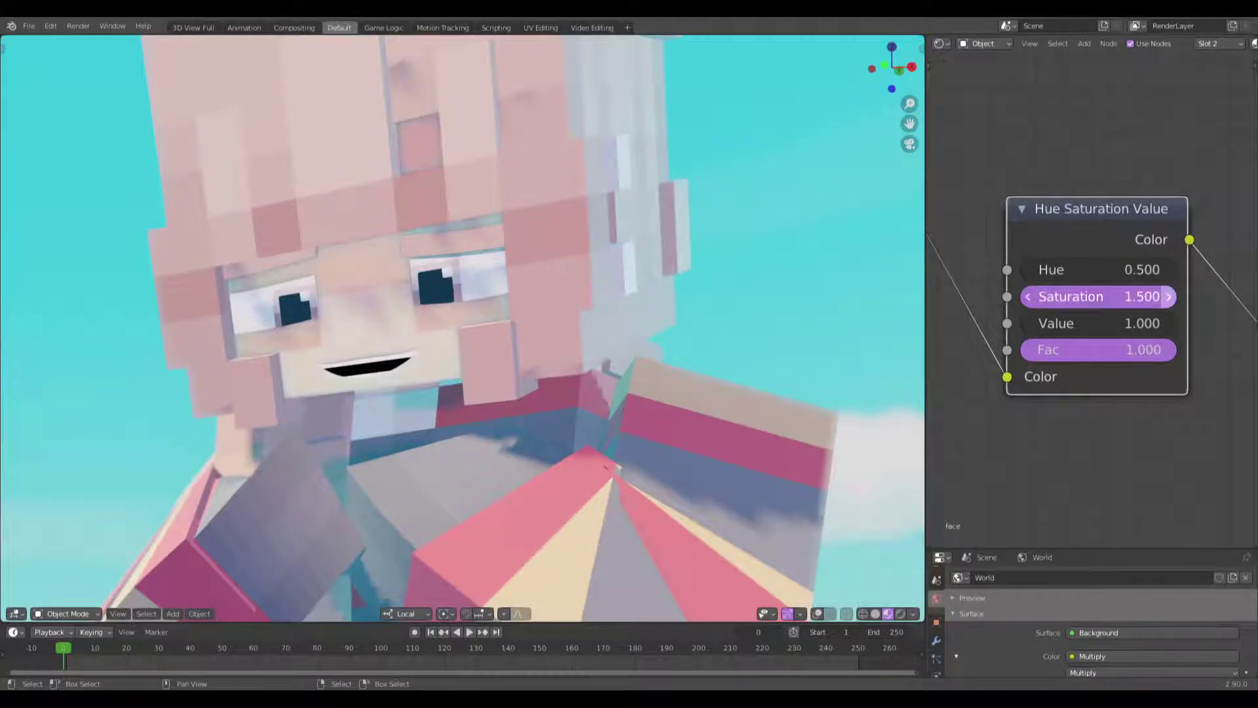
left_click(1168, 298)
left_click(1168, 298)
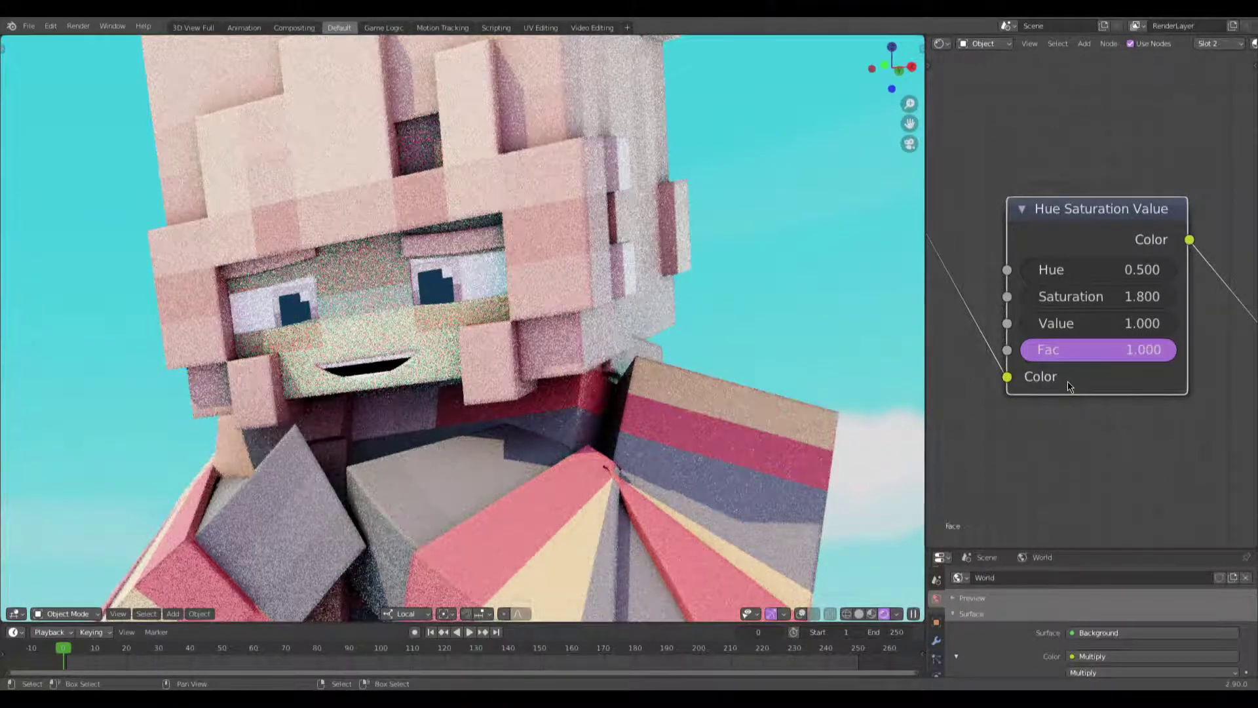
Step: Insert a Bright/Contrast node between the Hue Saturation Value and Ambient Occlusion nodes of the Face material
scroll(1068, 386, "down", 5)
middle_click_drag(1119, 371, 1109, 380)
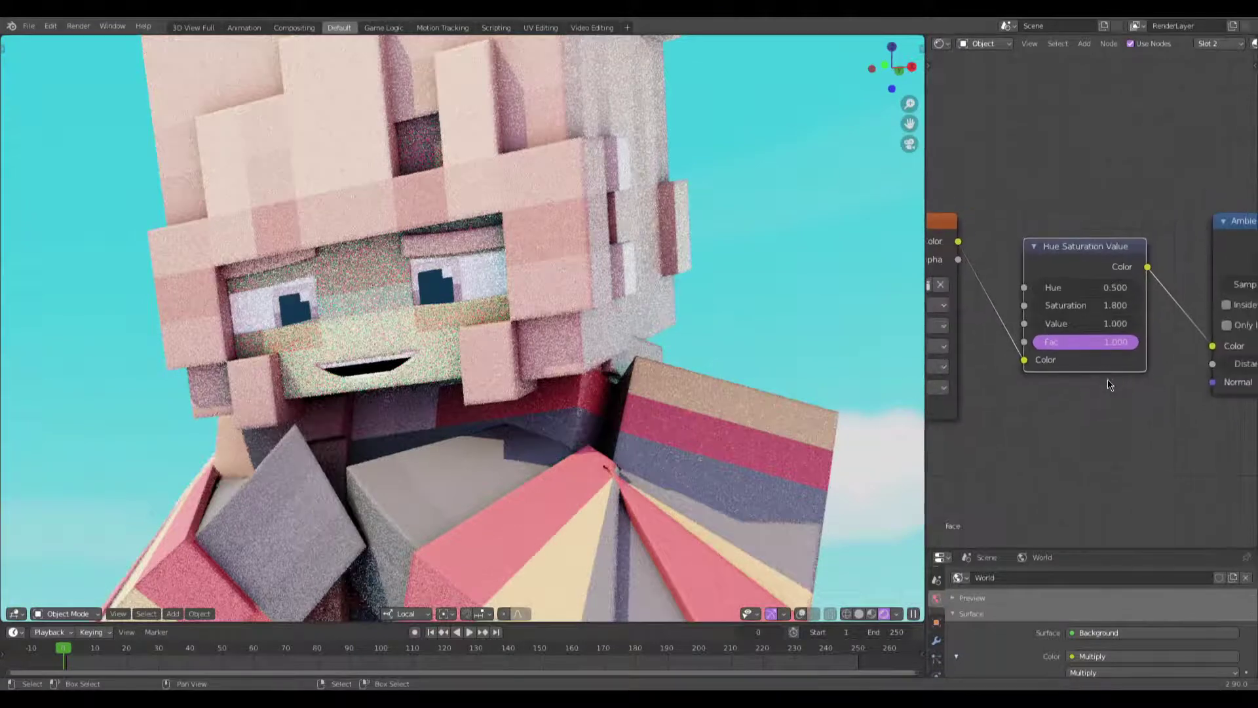
key("shift+a")
left_click(1109, 380)
type("at")
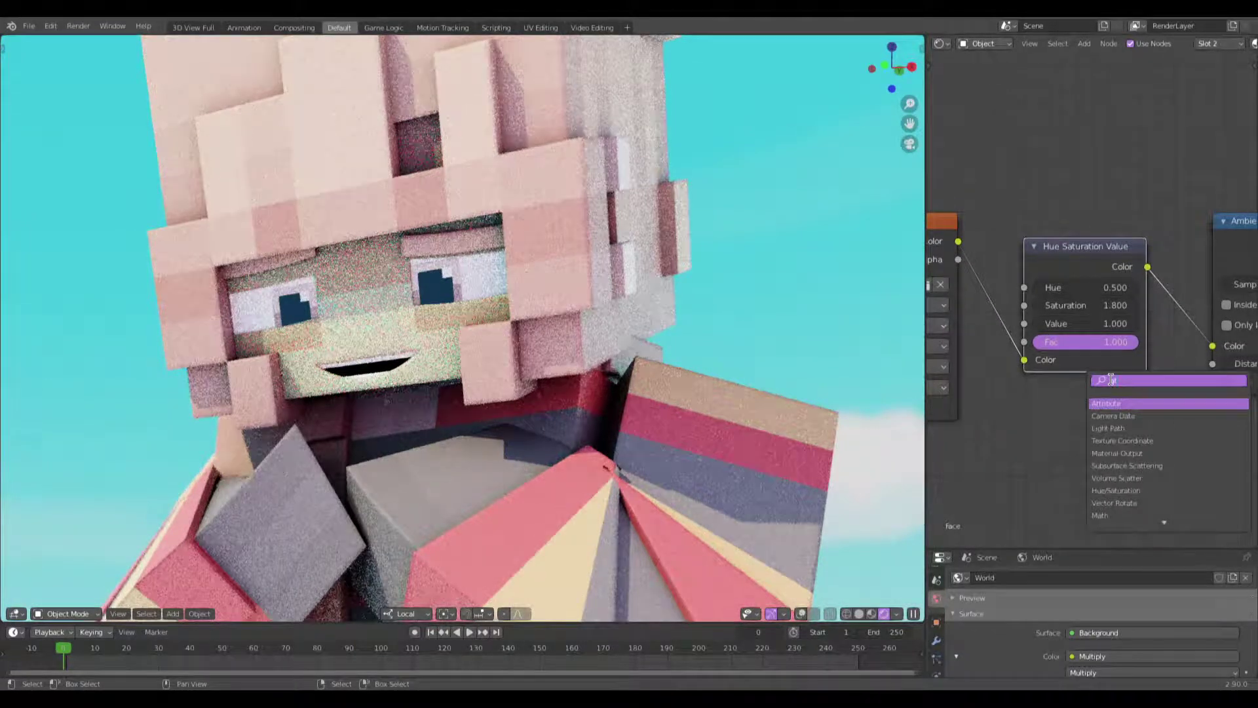
key("BackSpace")
key("BackSpace")
type("con")
key("Return")
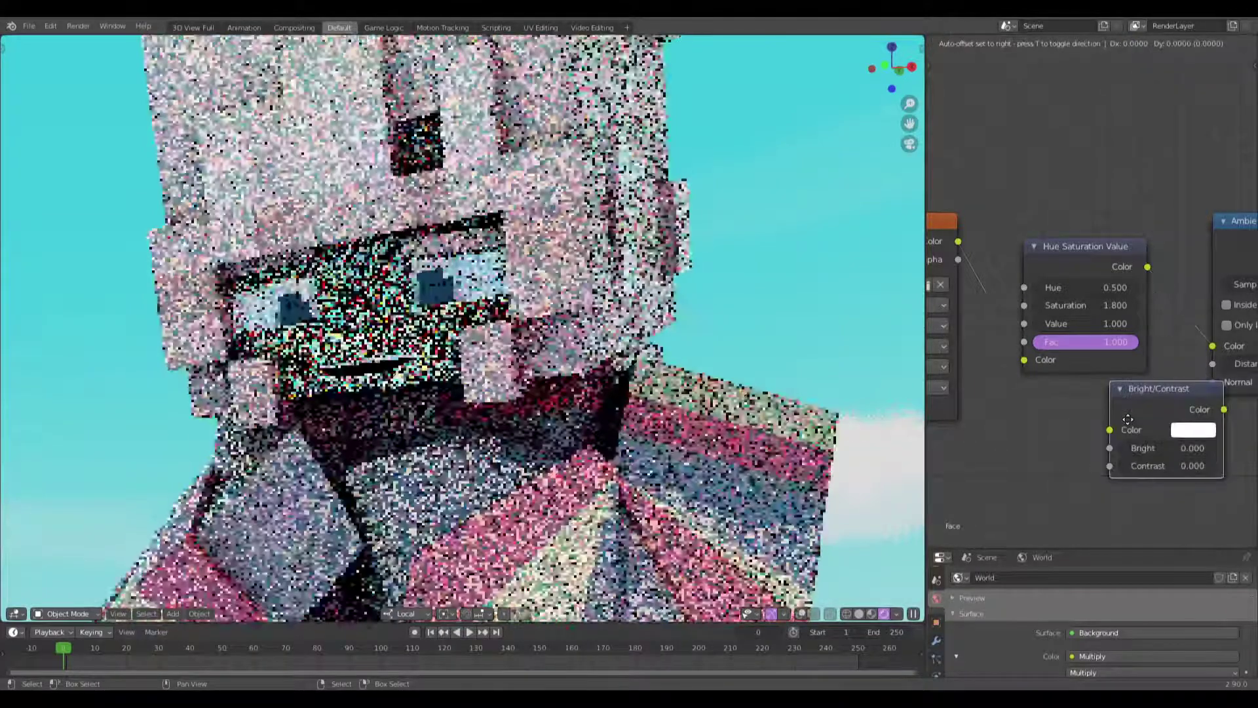
left_click(1156, 318)
middle_click_drag(1137, 315, 958, 305)
scroll(958, 304, "up", 2)
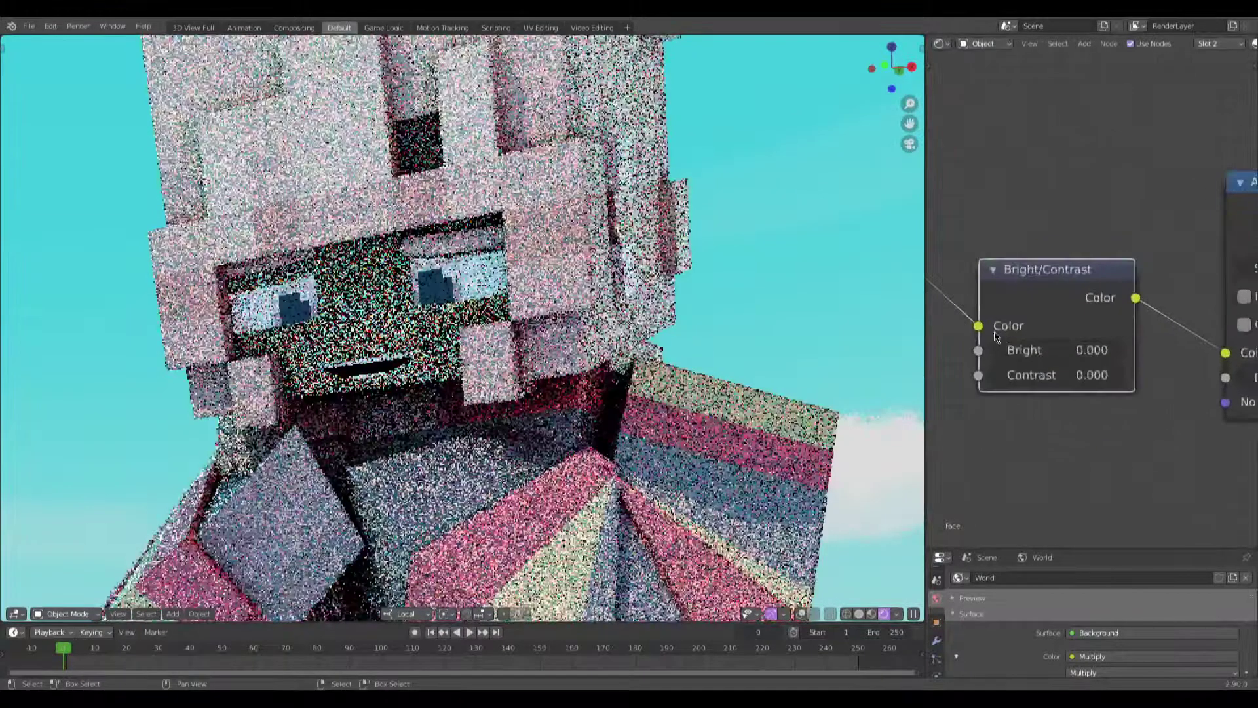
Step: Set the contrast of the Face material's Bright/Contrast node to -0.400
left_click(997, 378)
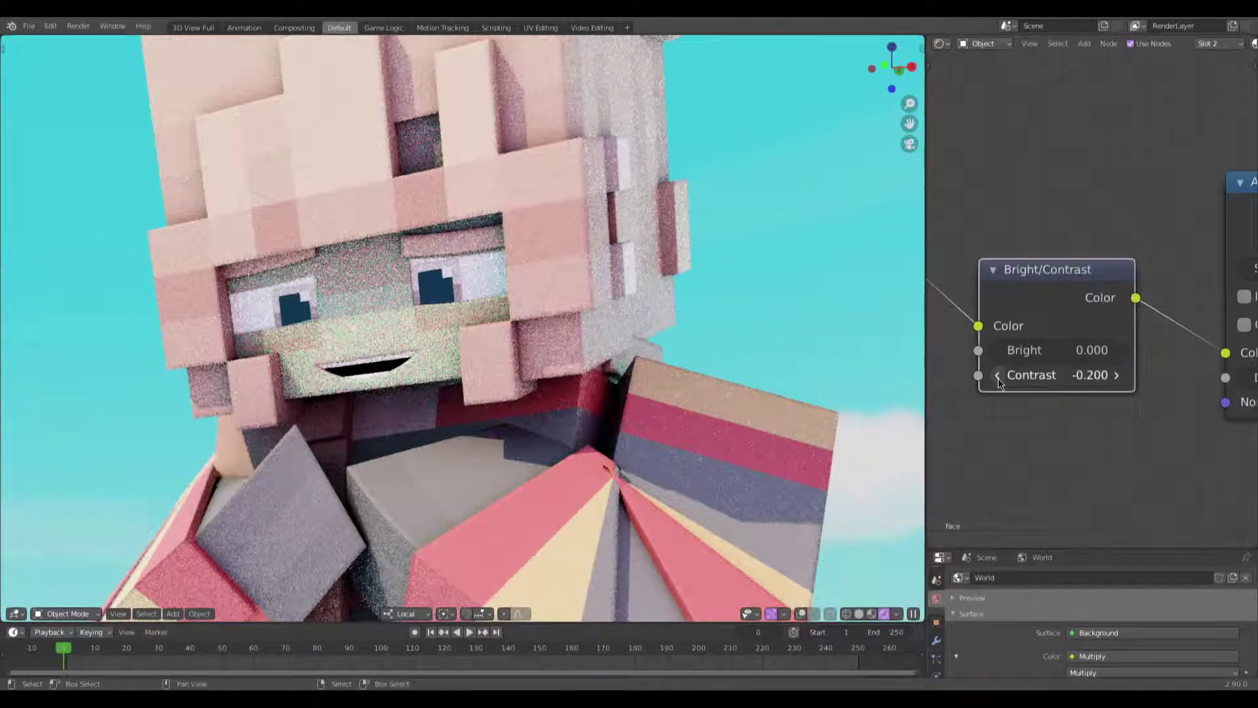
left_click(998, 376)
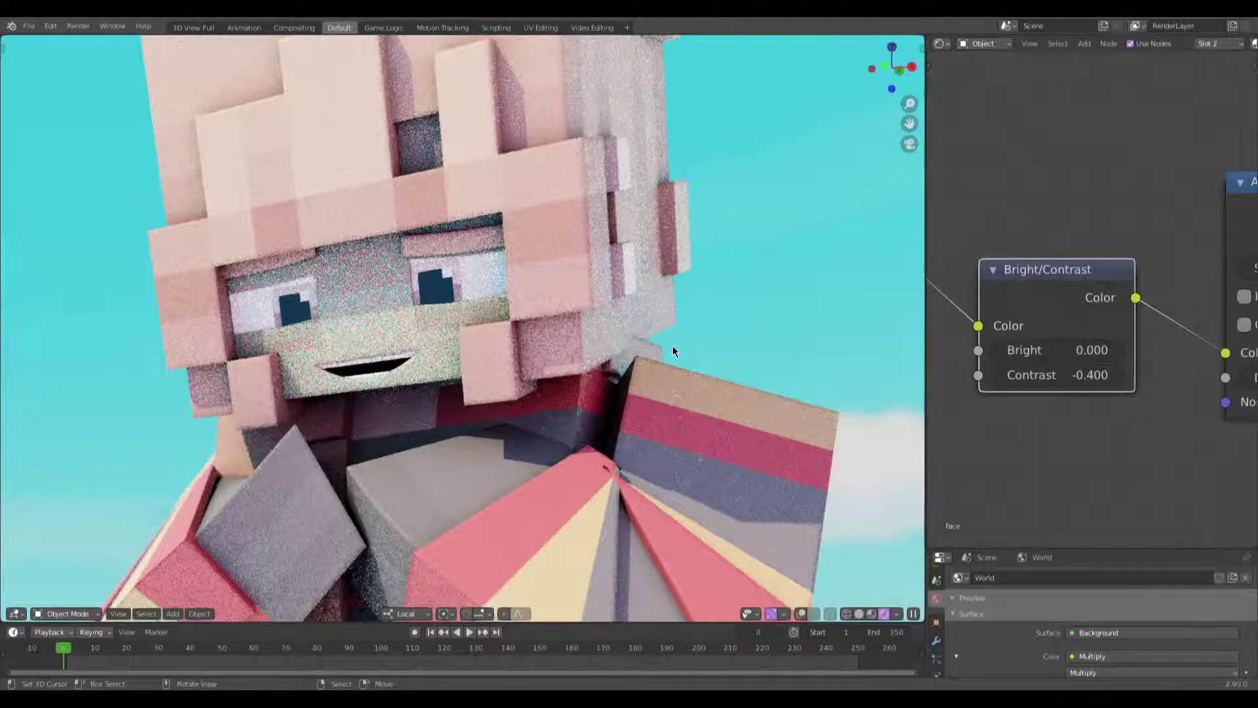
scroll(1106, 415, "down", 5)
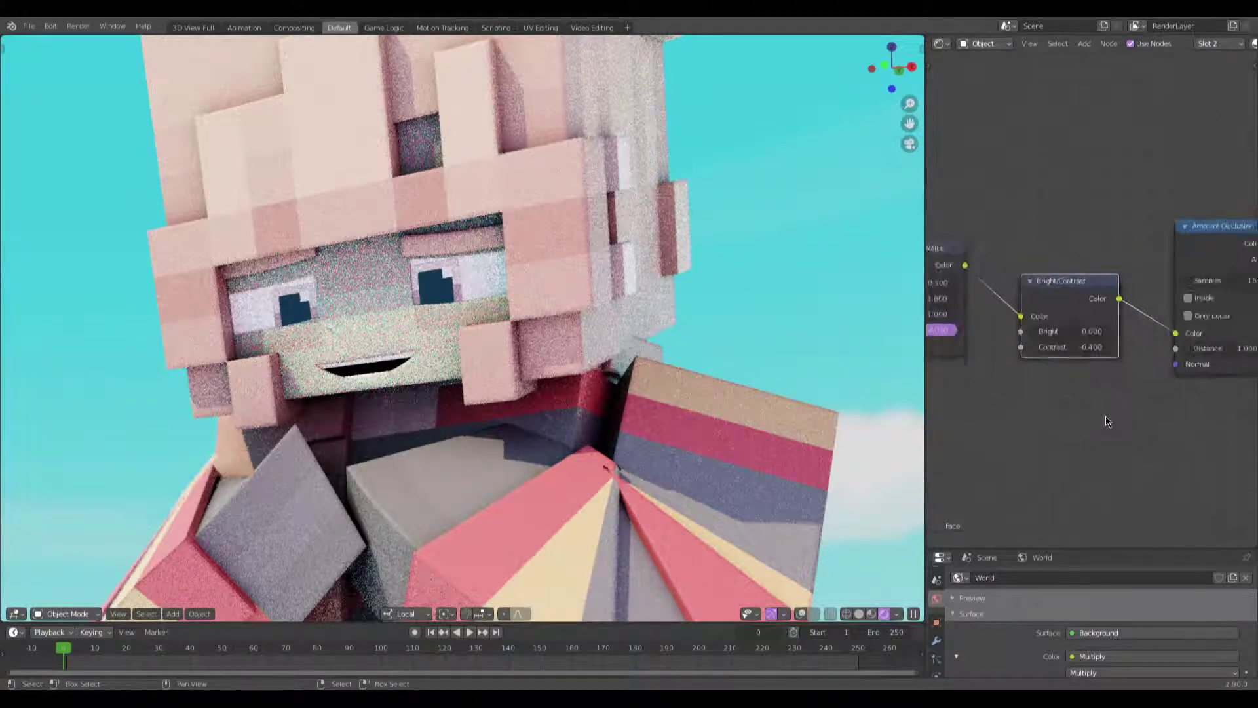
Step: Copy the Hue Saturation Value and Bright/Contrast nodes from the Face material into the head's Skin.sss material
left_click(1049, 258)
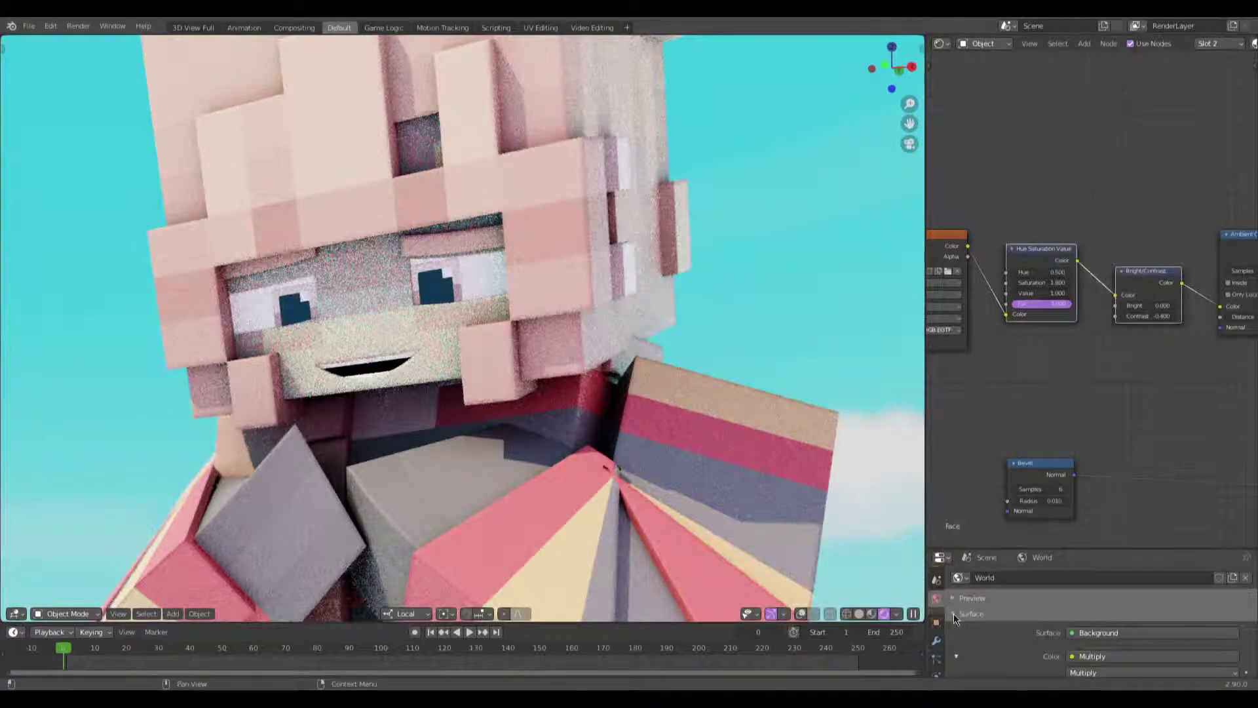
left_click_drag(983, 549, 987, 373)
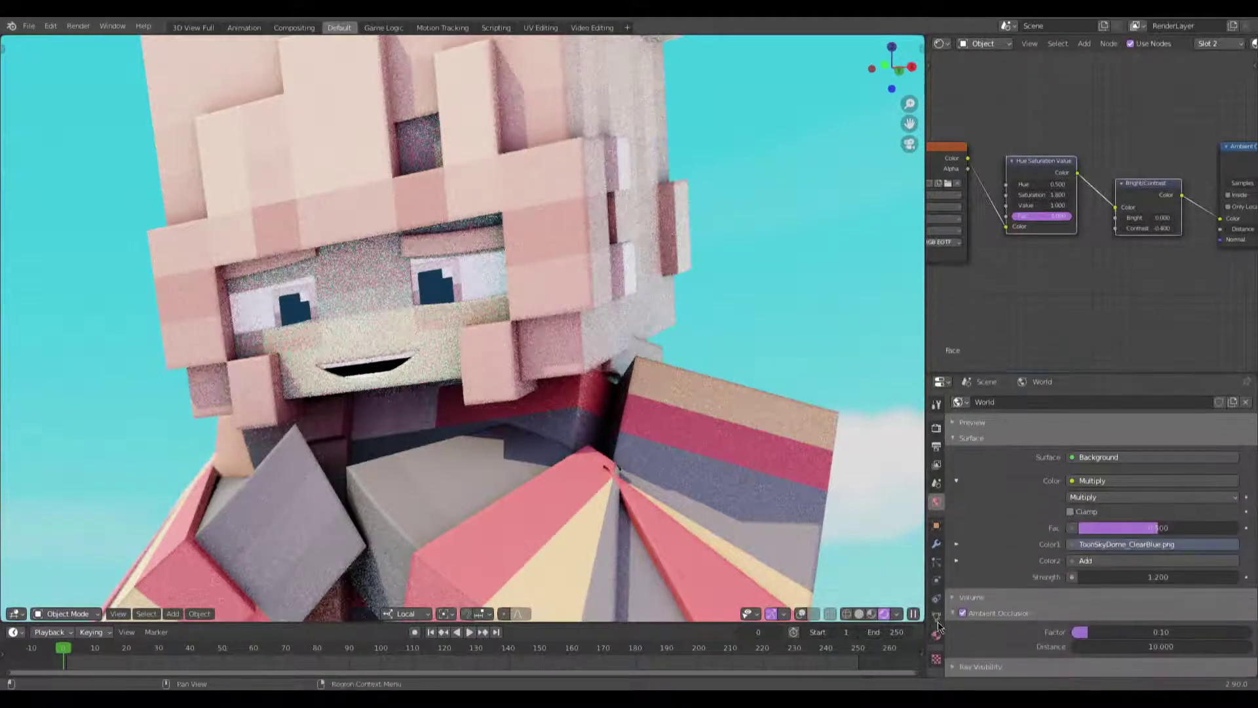
left_click(936, 635)
left_click(996, 406)
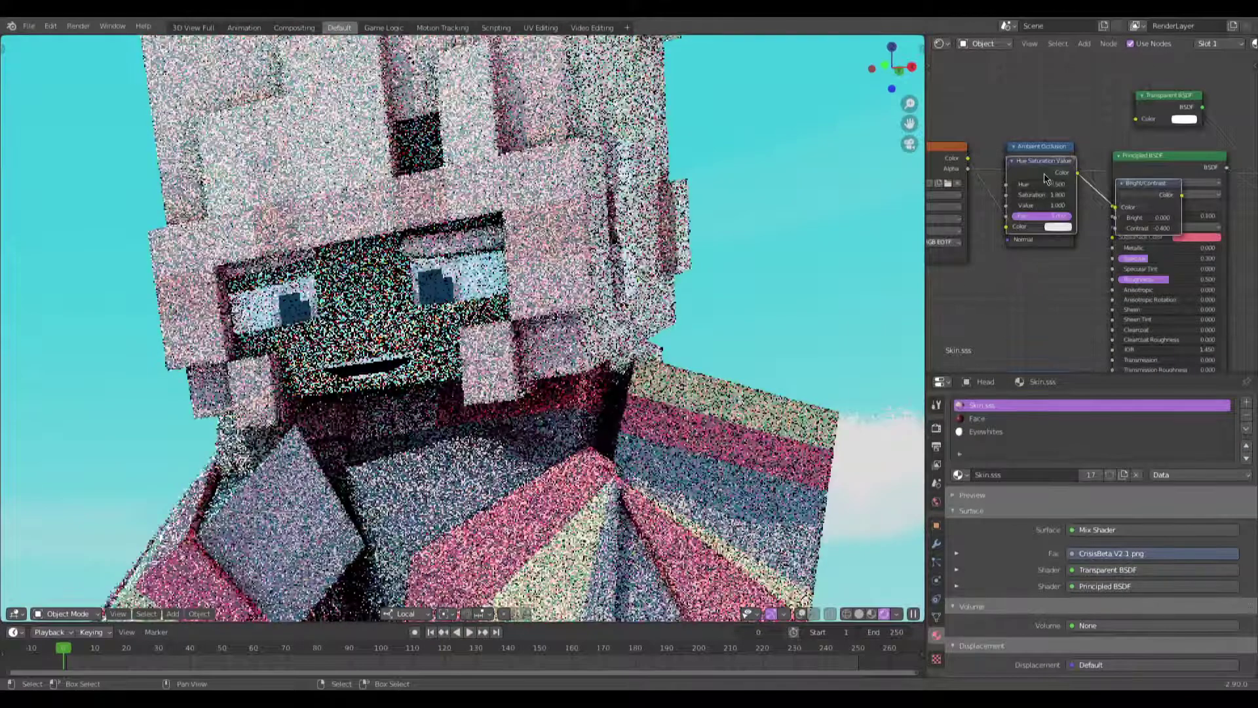
key("g")
left_click(1004, 323)
Step: Arrange the pasted color correction nodes between the image texture and Ambient Occlusion in Skin.sss and rewire their links
middle_click_drag(1021, 217, 1156, 184)
left_click(1037, 143)
left_click_drag(1037, 142, 918, 138)
left_click(1088, 247)
left_click_drag(1123, 255, 1137, 231)
middle_click_drag(1109, 194, 1191, 216)
left_click(1003, 137)
left_click_drag(1003, 137, 938, 126)
left_click(1148, 265)
left_click(1235, 257, "shift")
left_click_drag(1236, 261, 1226, 207)
left_click_drag(1001, 132, 1028, 261)
Step: Switch to Material Preview with overlays shown, isolate the character's hair mesh and enter Edit Mode on it
middle_click_drag(602, 412, 668, 360, "shift")
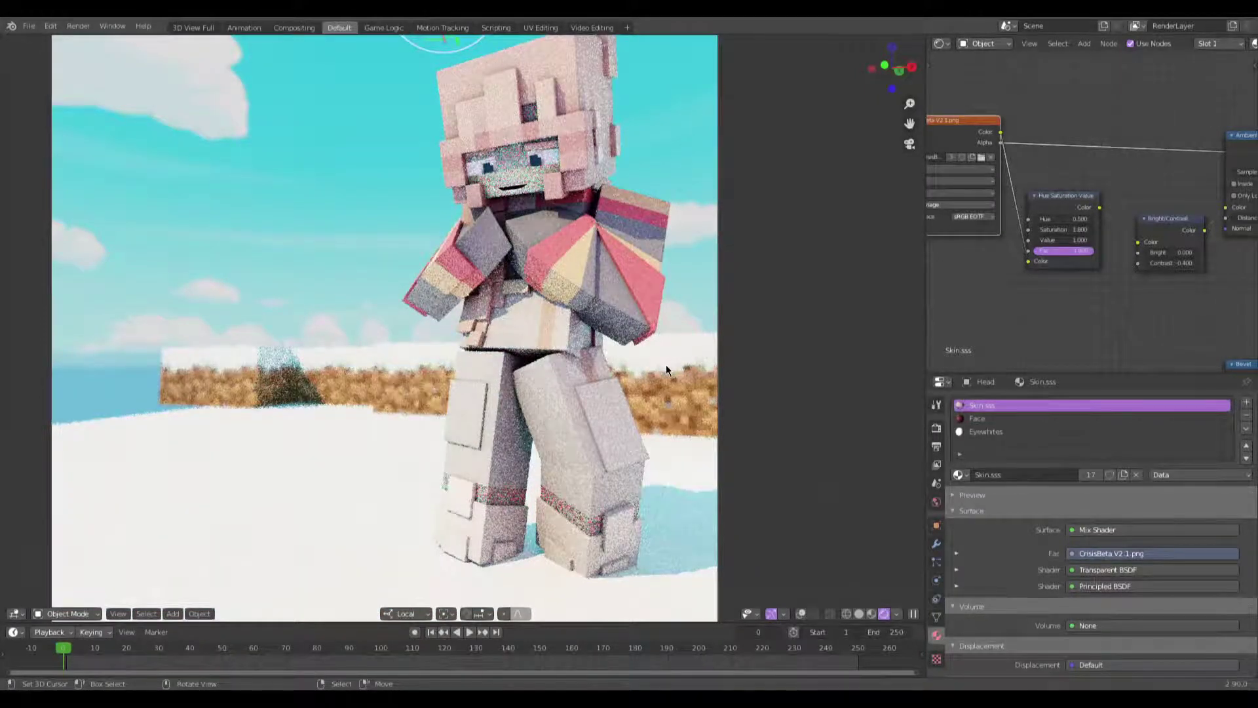
scroll(501, 410, "down", 1)
middle_click_drag(504, 413, 566, 445, "shift")
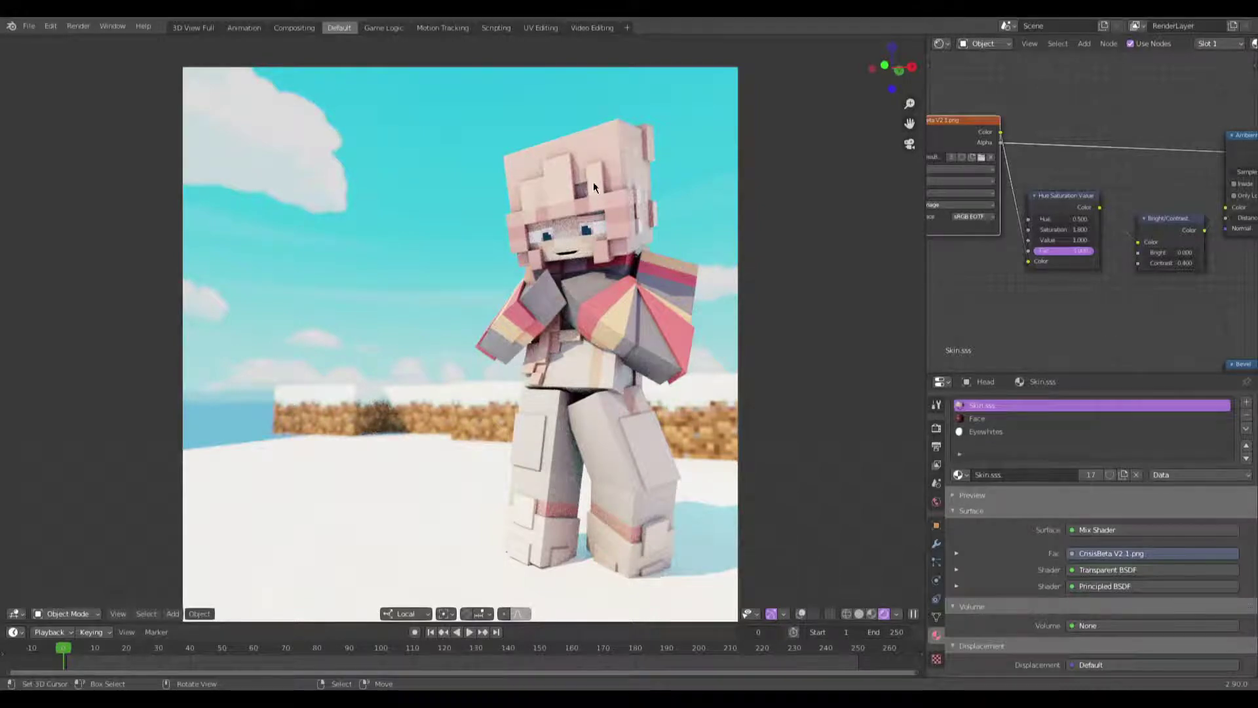
left_click(875, 609)
middle_click_drag(561, 307, 766, 549)
left_click(537, 244)
left_click(815, 612)
middle_click_drag(790, 489, 443, 154)
key("Tab")
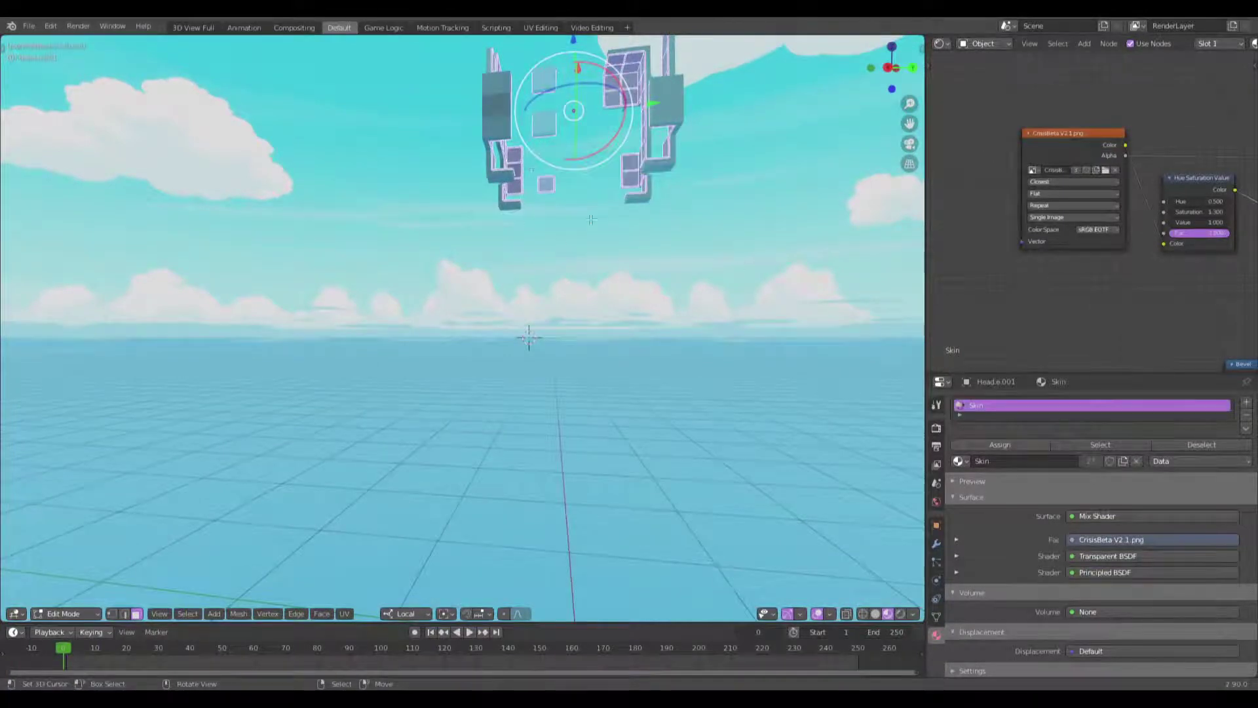
Step: Fill the gap between the front hair strands with a new face using the bordering edges
middle_click_drag(559, 241, 403, 440)
scroll(458, 321, "up", 3)
middle_click_drag(467, 316, 432, 349, "shift")
scroll(454, 476, "up", 2)
key("2")
right_click(450, 454)
right_click(414, 453, "shift")
right_click(413, 462, "shift")
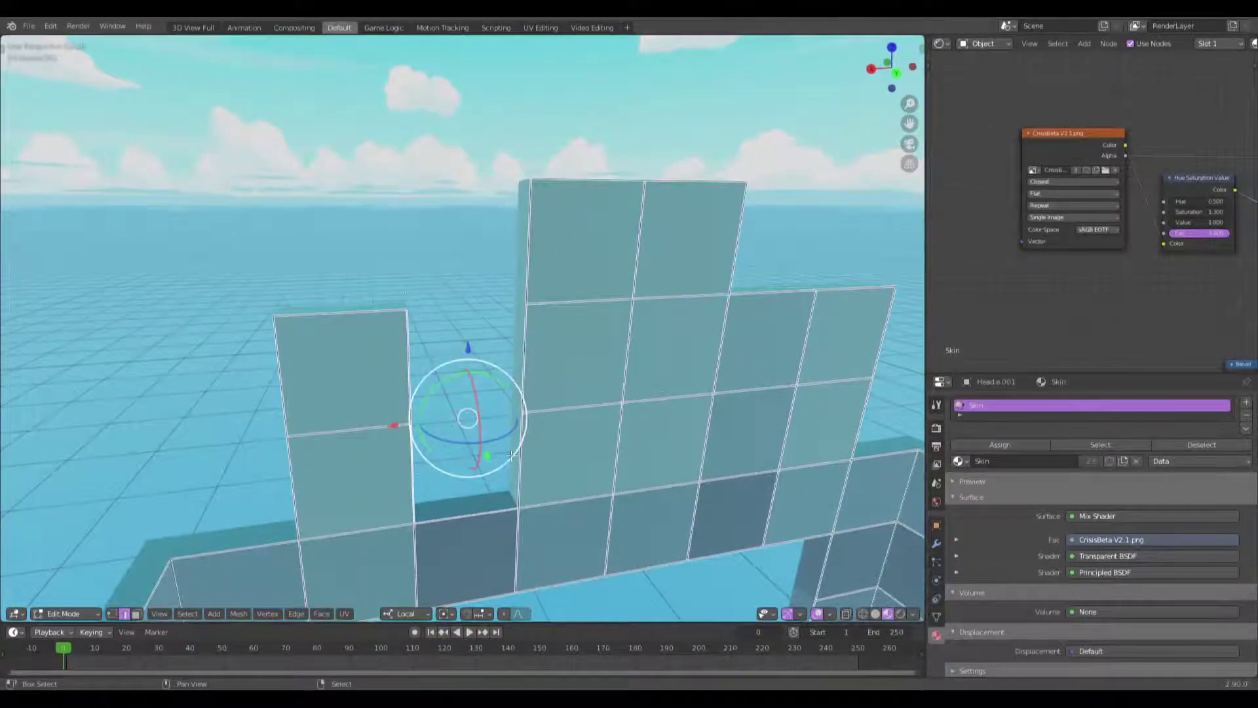
middle_click_drag(508, 456, 537, 423)
middle_click_drag(538, 422, 741, 413)
middle_click_drag(426, 432, 601, 304, "shift")
scroll(568, 338, "up", 4)
scroll(601, 303, "down", 2)
Step: Shrink the new hair face's UVs over the CrisisBeta V2.1.png texture and move them onto a hair-colored area
left_click(941, 44)
left_click(942, 44)
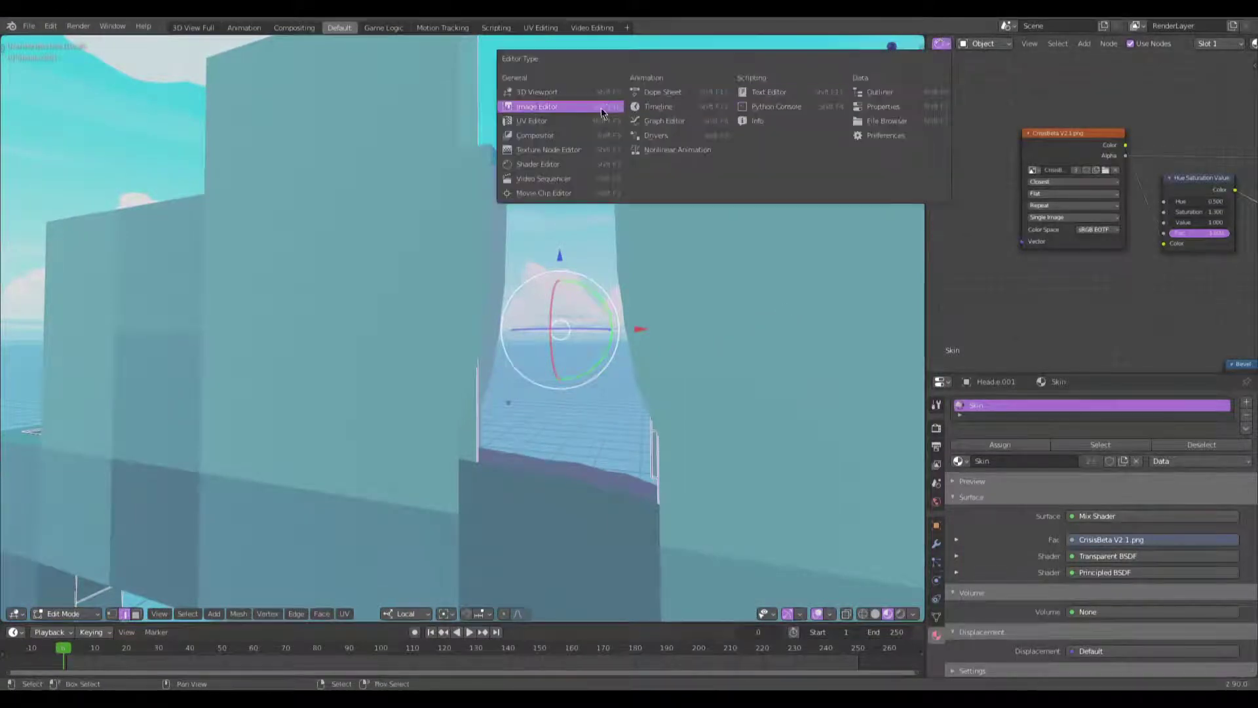
left_click(607, 107)
scroll(1114, 196, "down", 2)
scroll(1187, 249, "up", 6)
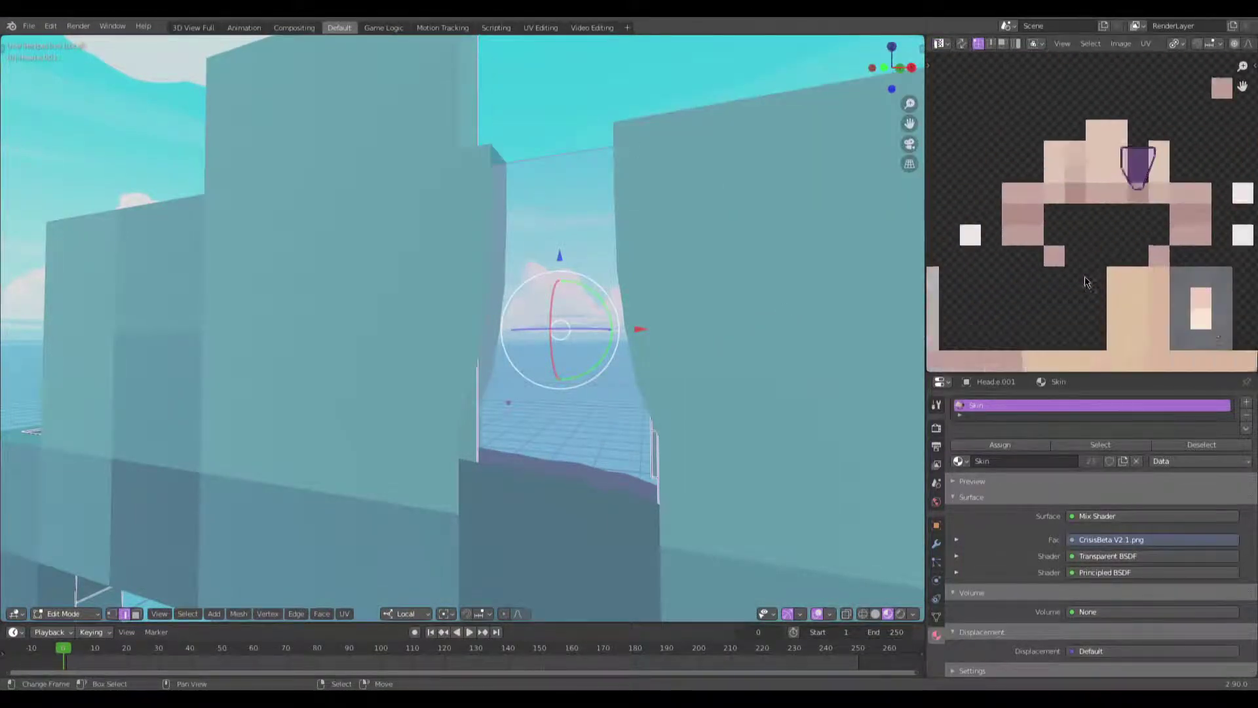
scroll(1084, 282, "up", 1)
middle_click_drag(1084, 281, 1036, 303)
key("s")
left_click(1114, 180)
key("g")
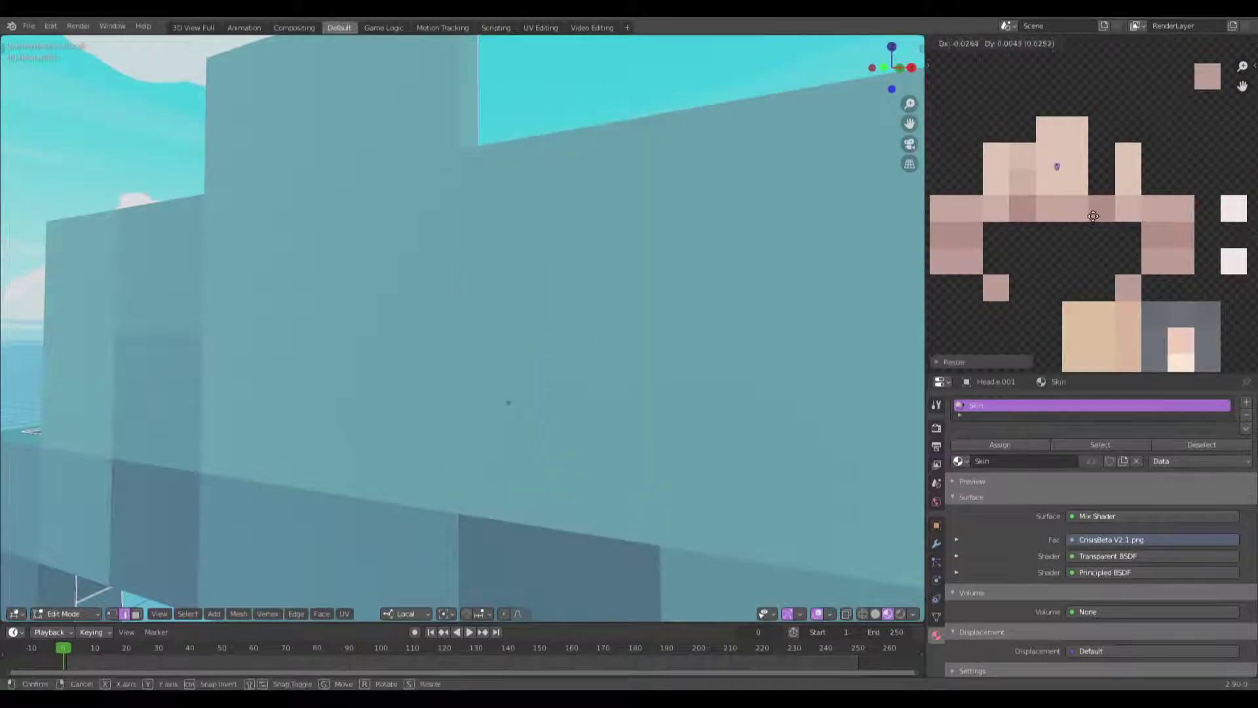
left_click(1054, 205)
Step: Deselect the hair geometry, leave Edit Mode and return to the camera view of the full scene
scroll(576, 283, "down", 5)
key("alt+a")
key("Tab")
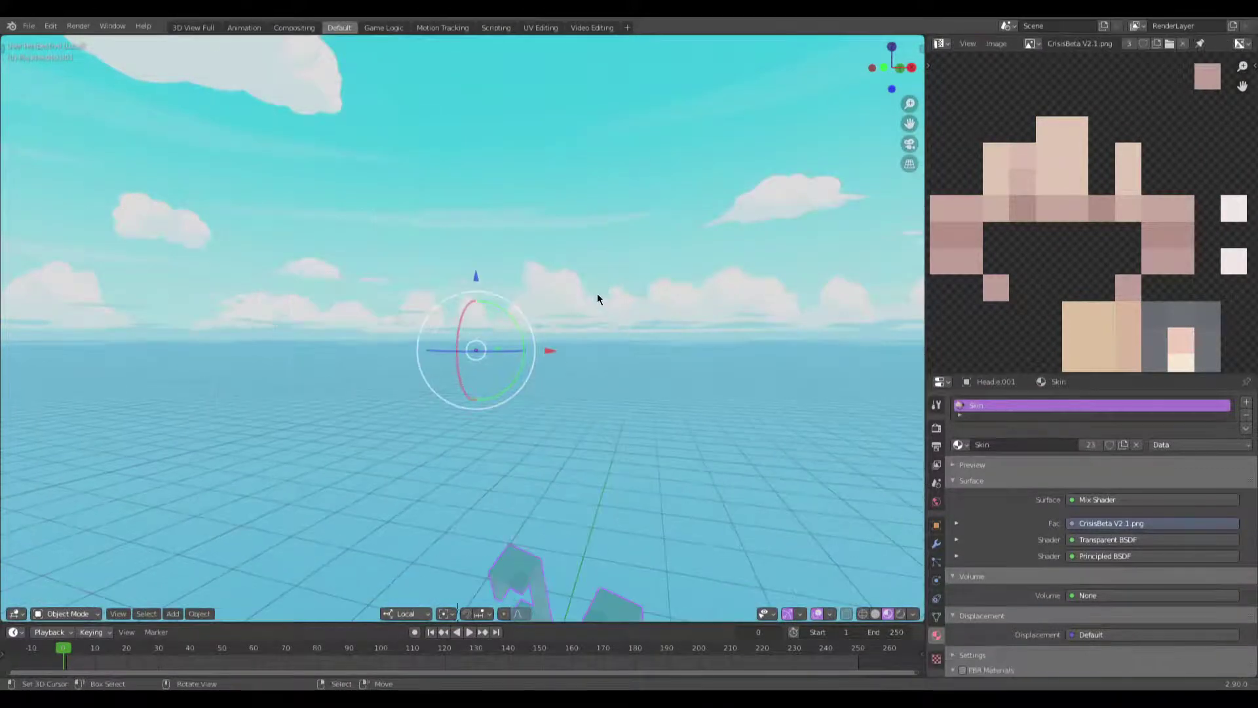
scroll(595, 291, "up", 8)
mouse_move(595, 291)
middle_mouse_down()
mouse_move(614, 326)
mouse_move(581, 349)
mouse_move(655, 302)
mouse_move(571, 296)
mouse_move(616, 297)
middle_mouse_up()
scroll(618, 296, "down", 6)
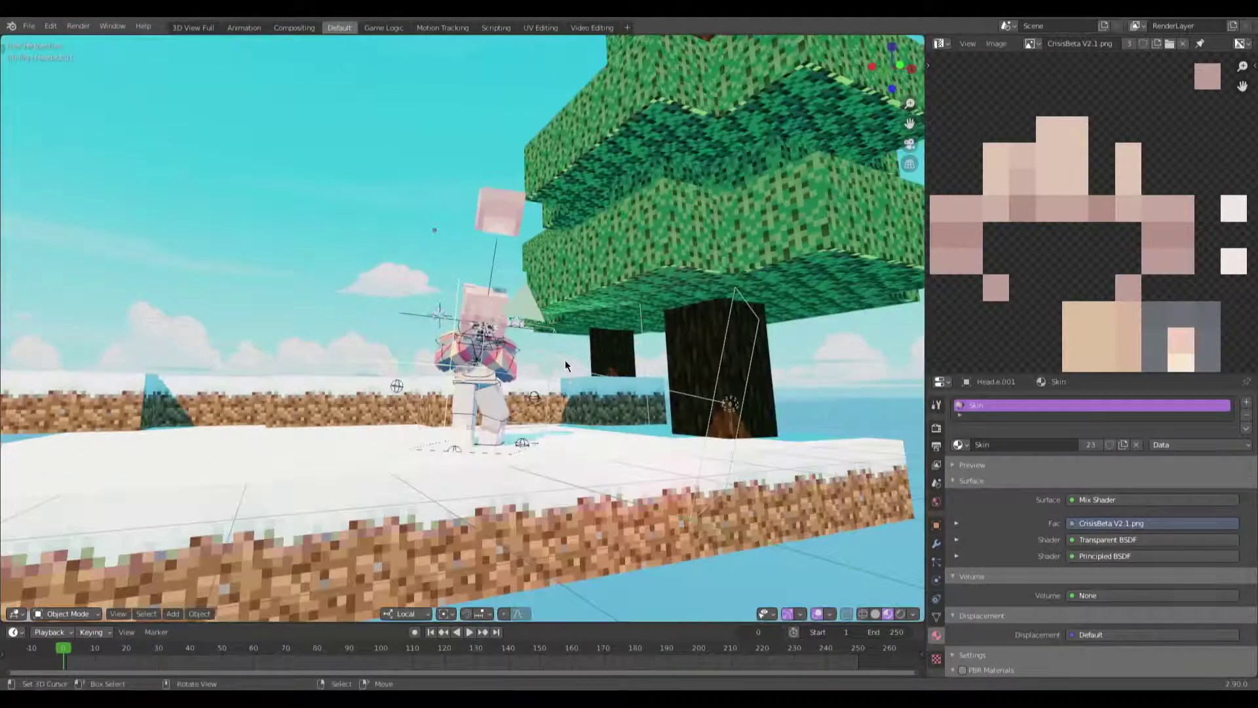
key("KP_0")
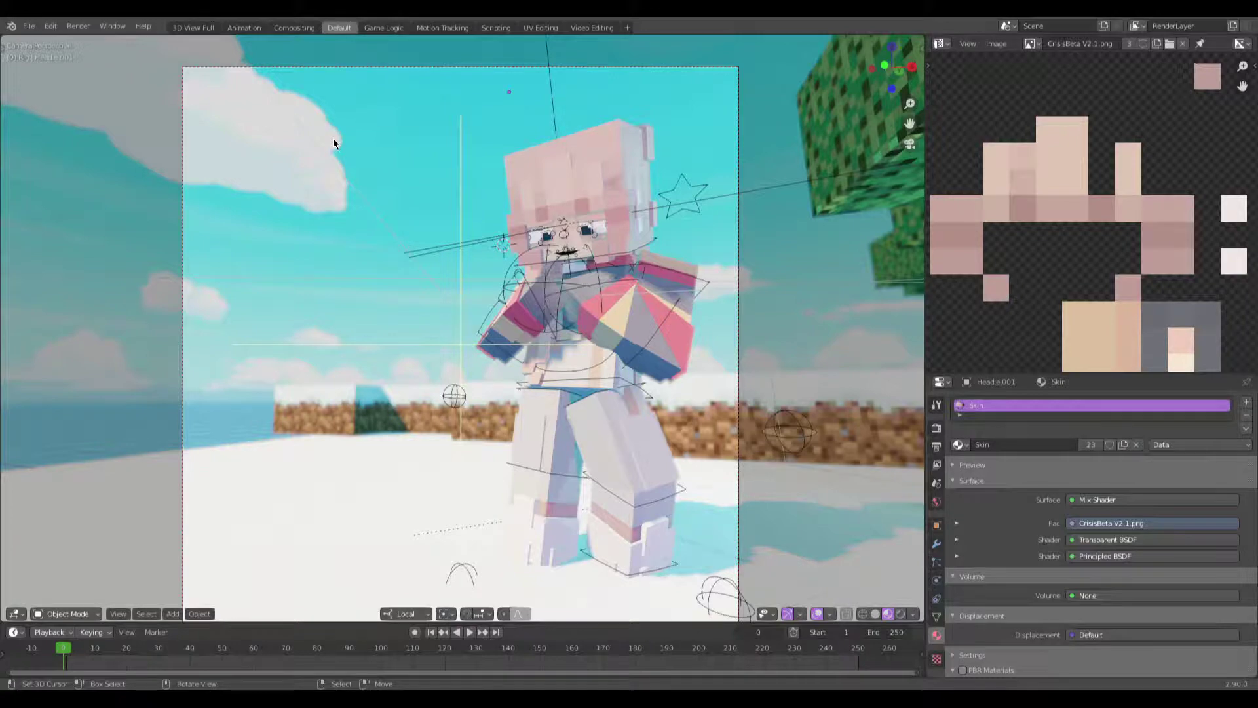
Step: Move the foot control of the character's front leg slightly to refine the leg pose, and deselect it
middle_click_drag(446, 305, 409, 238, "shift")
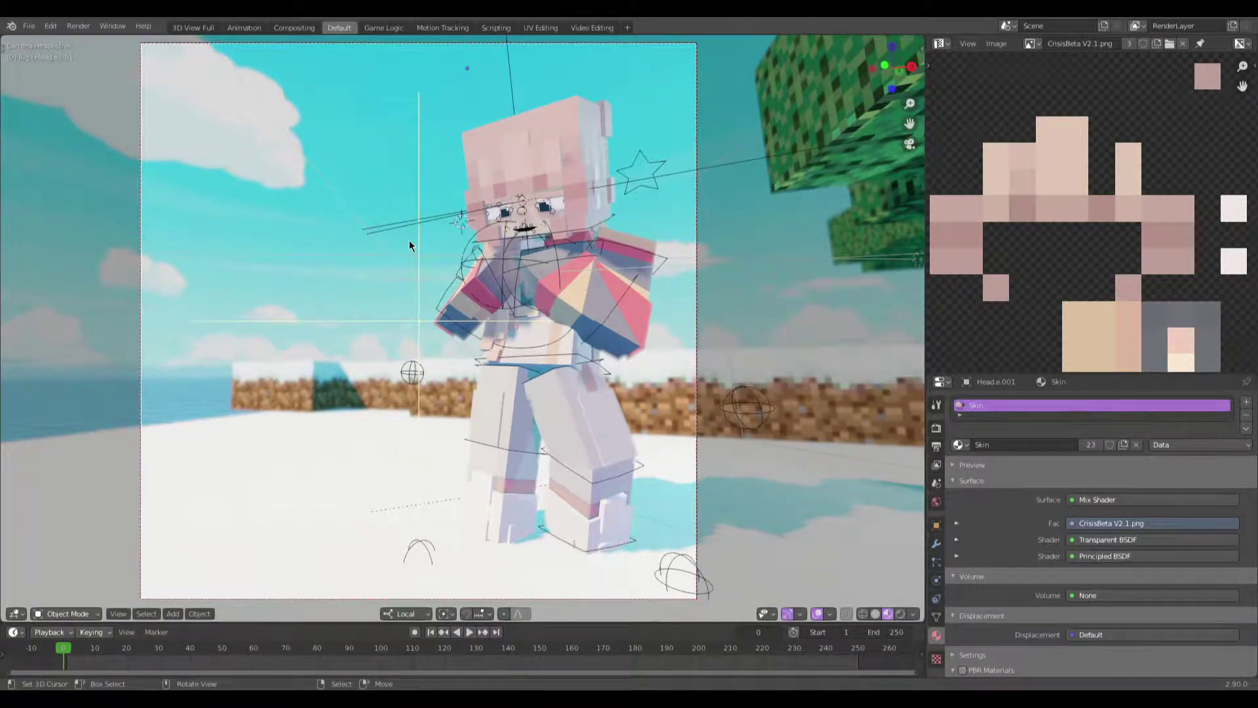
left_click(559, 537)
key("g")
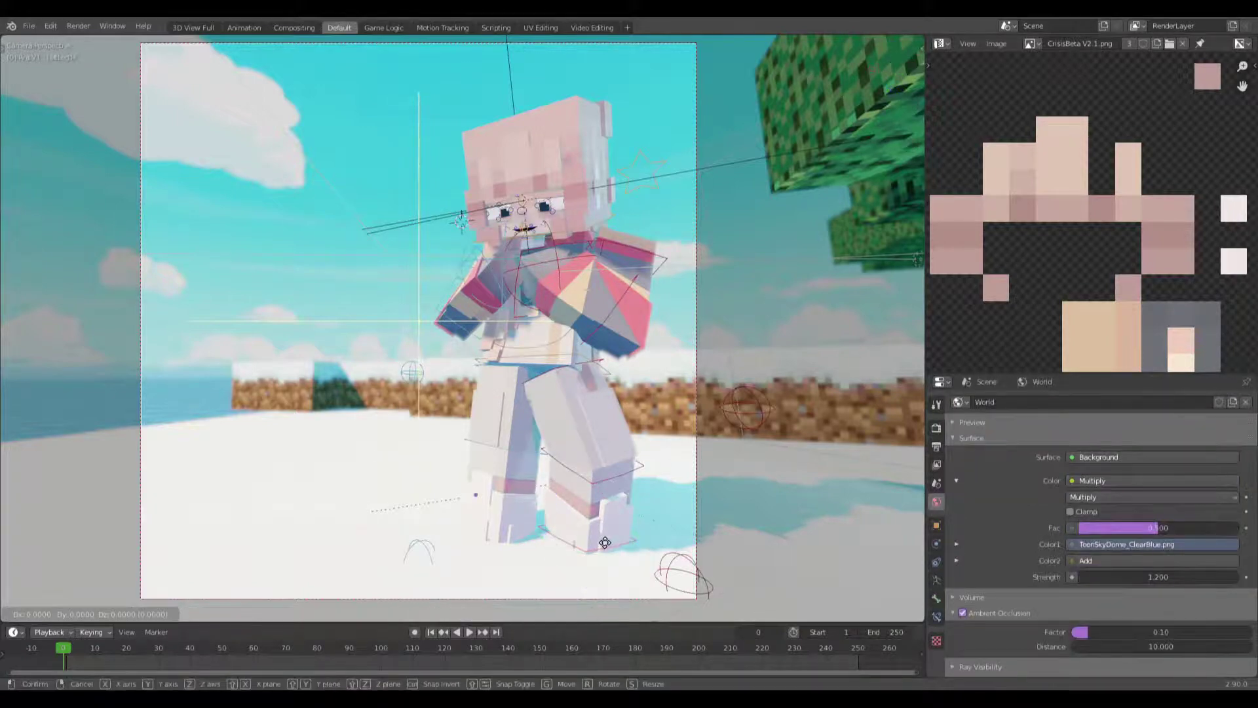
left_click(613, 528)
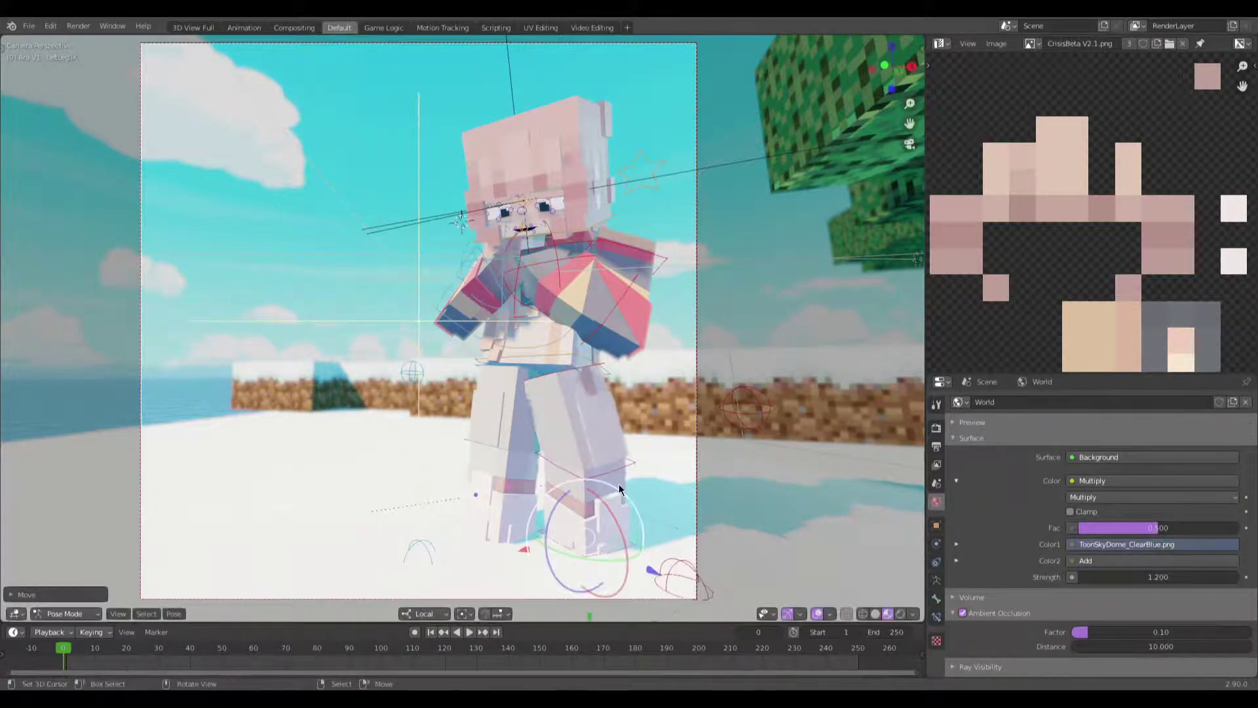
key("alt+a")
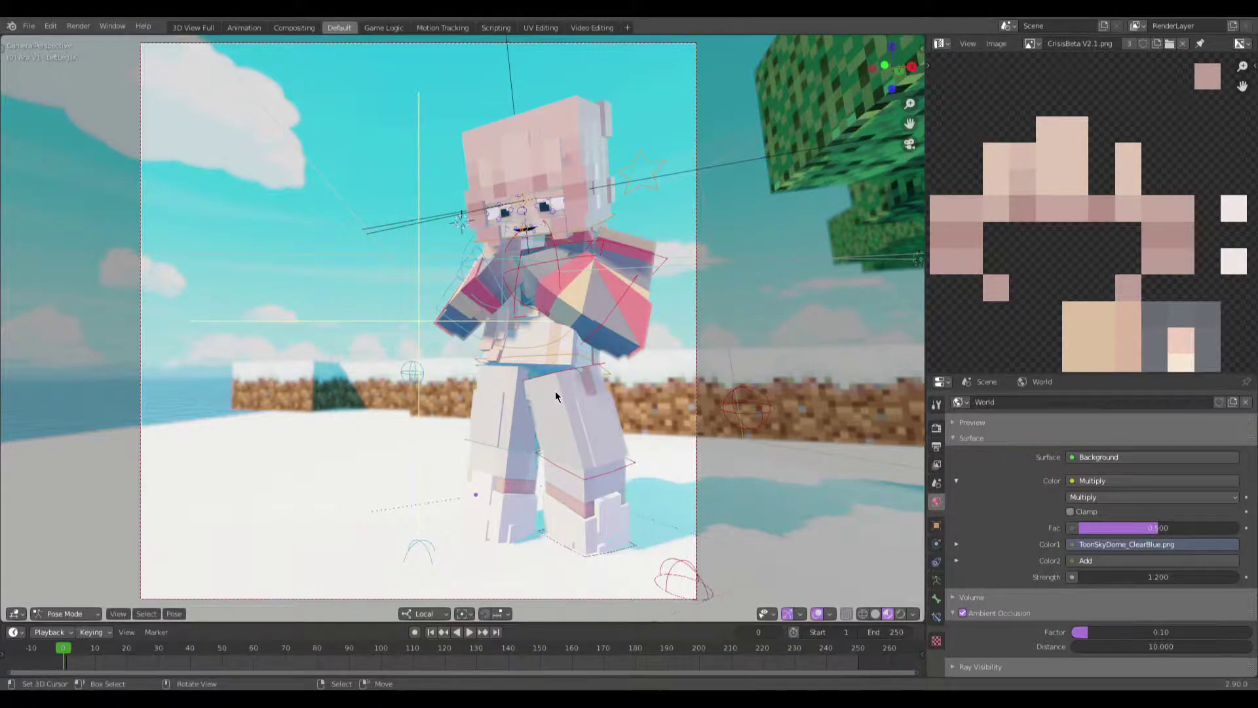
Step: Check the character's framing in the camera view and save the Noodle.blend file
scroll(546, 389, "down", 3)
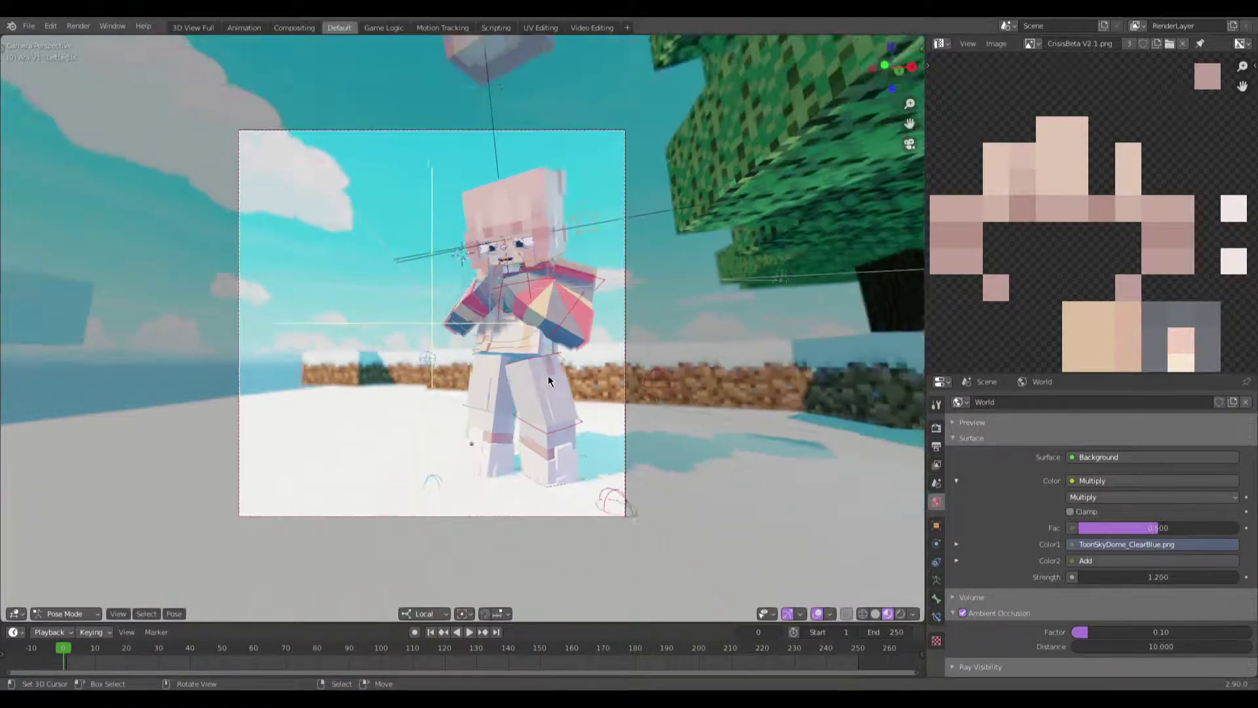
scroll(558, 390, "up", 2)
middle_click_drag(584, 389, 601, 397, "shift")
key("ctrl+s")
scroll(485, 267, "up", 1)
middle_click_drag(488, 271, 487, 264, "shift")
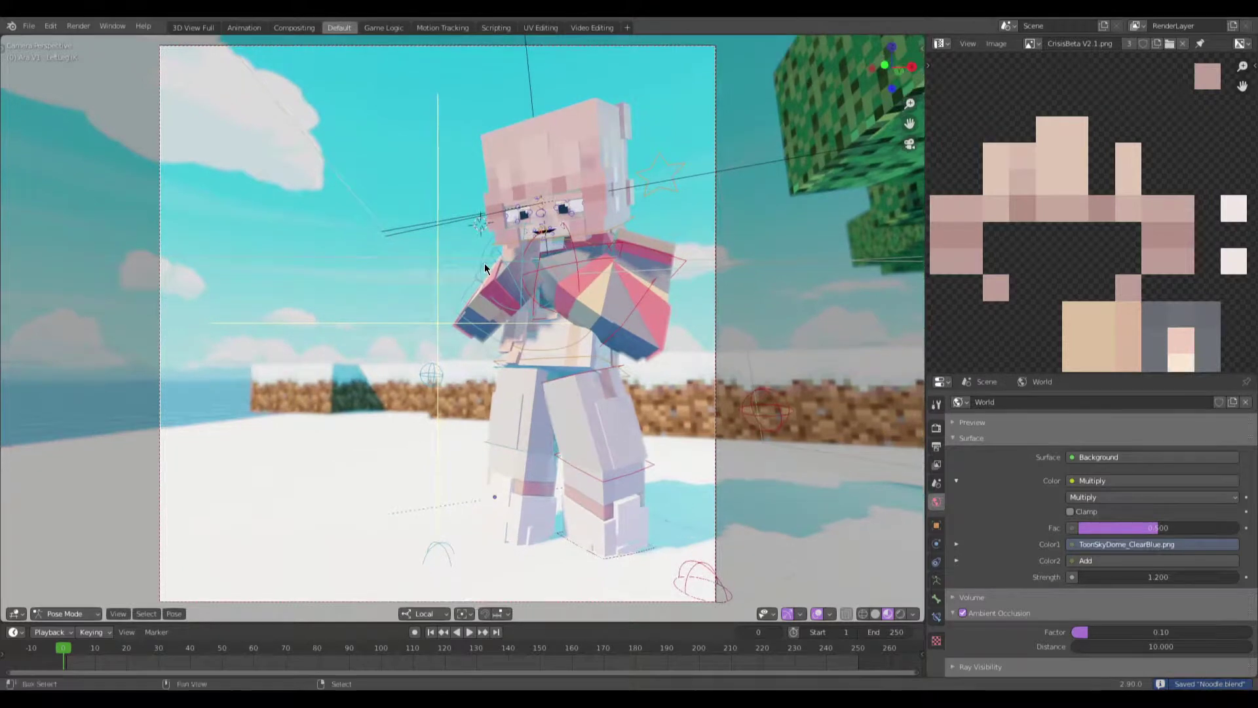